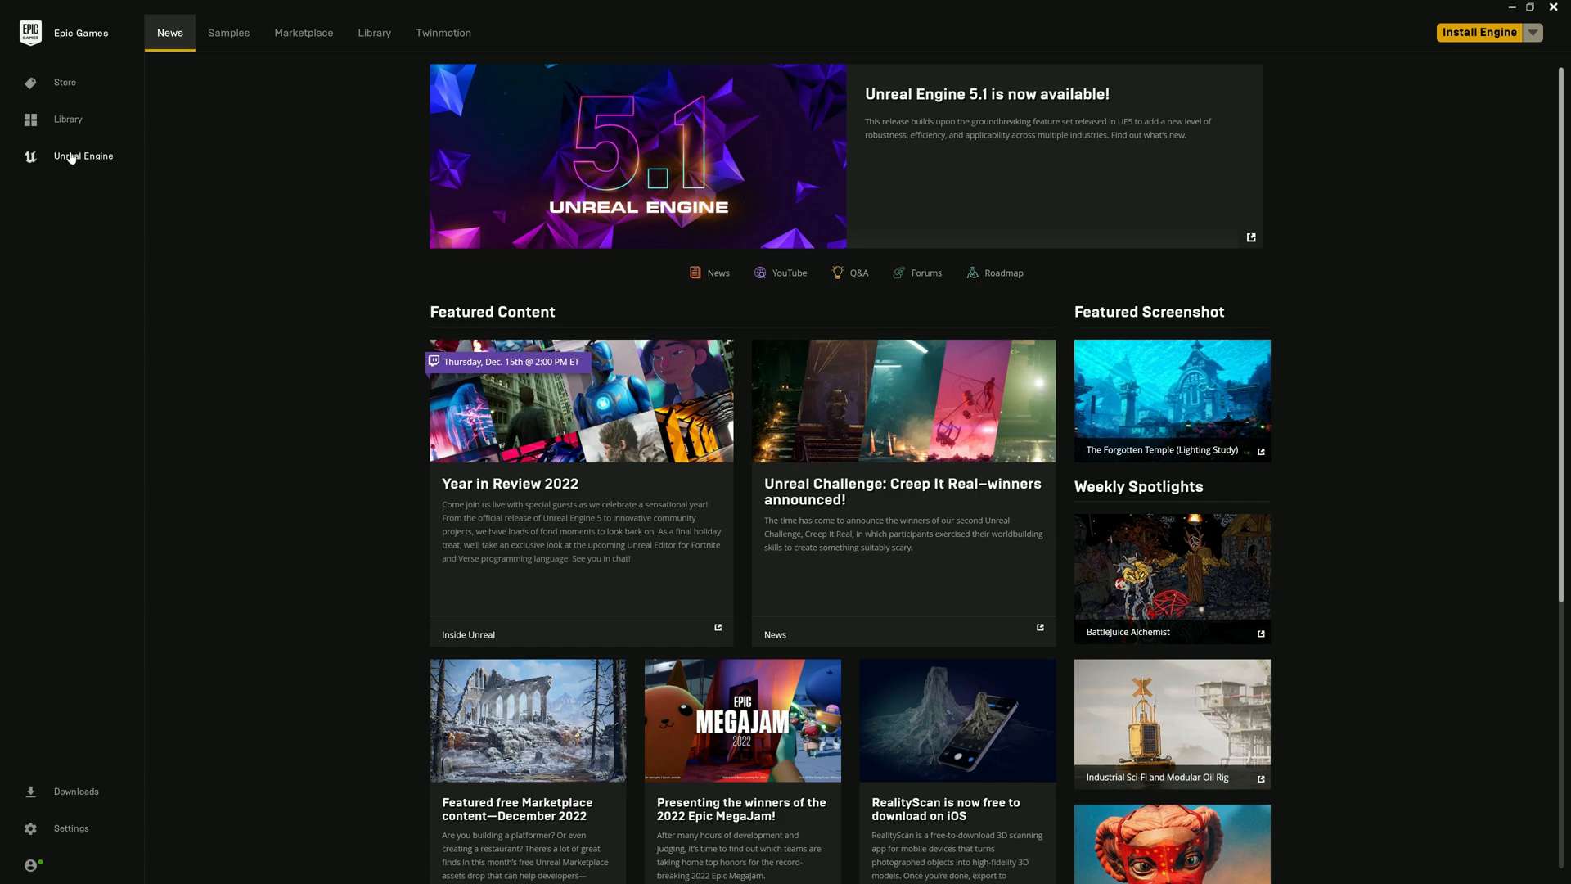
Add engine version 5.1.0 to the Unreal Engine library and install it in C:\Program Files\Epic Games with a shortcut
{"action": "left_click", "coordinate": [377, 36]}
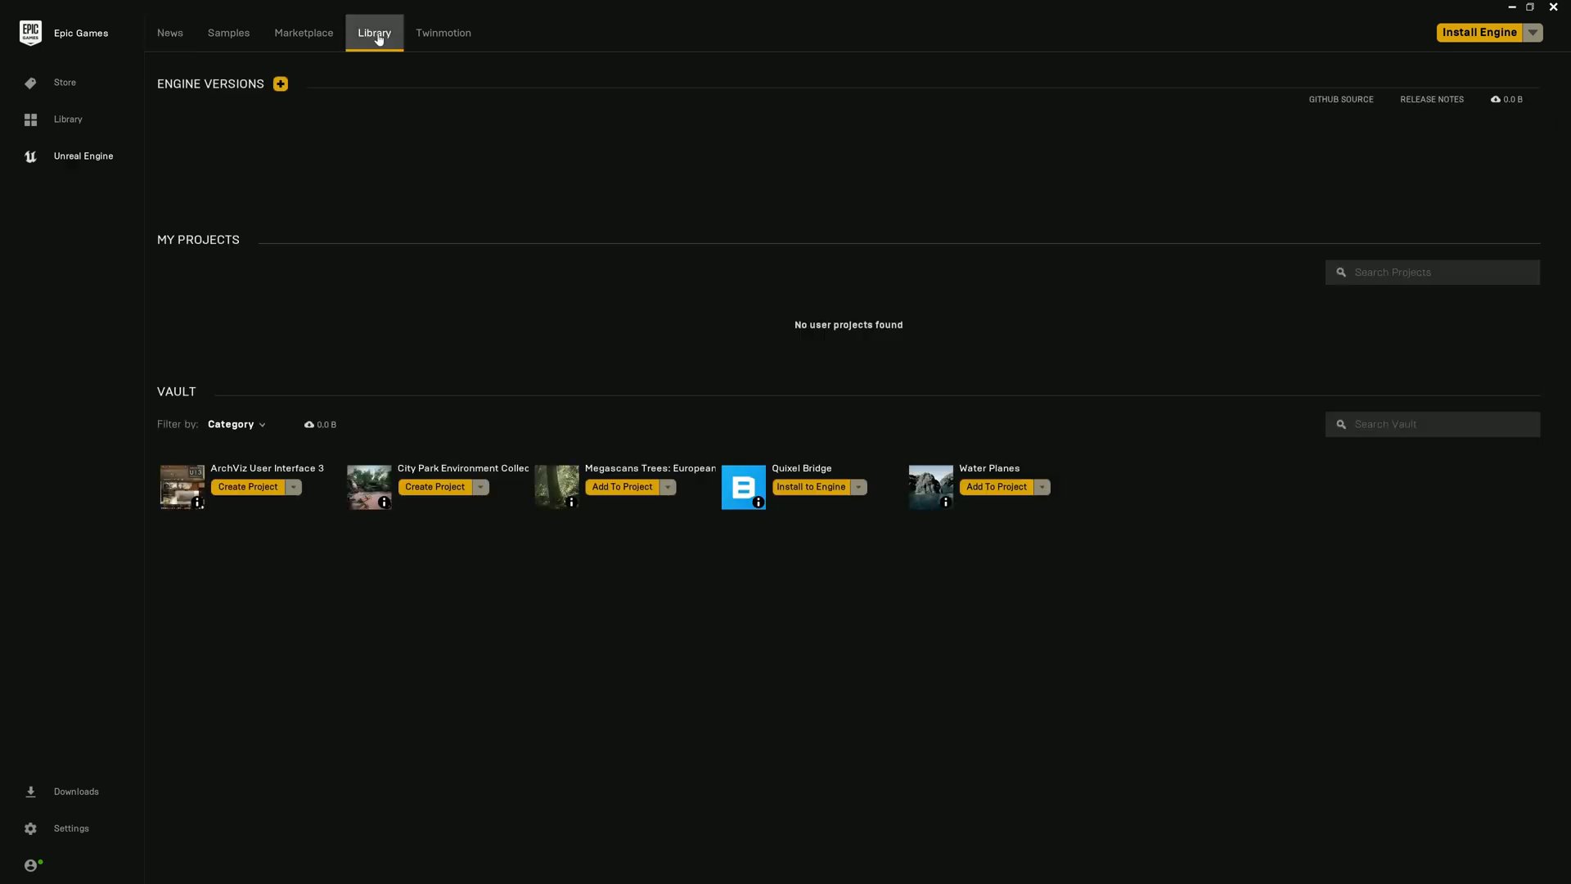
{"action": "left_click", "coordinate": [280, 83]}
{"action": "left_click", "coordinate": [274, 128]}
{"action": "left_click", "coordinate": [268, 150]}
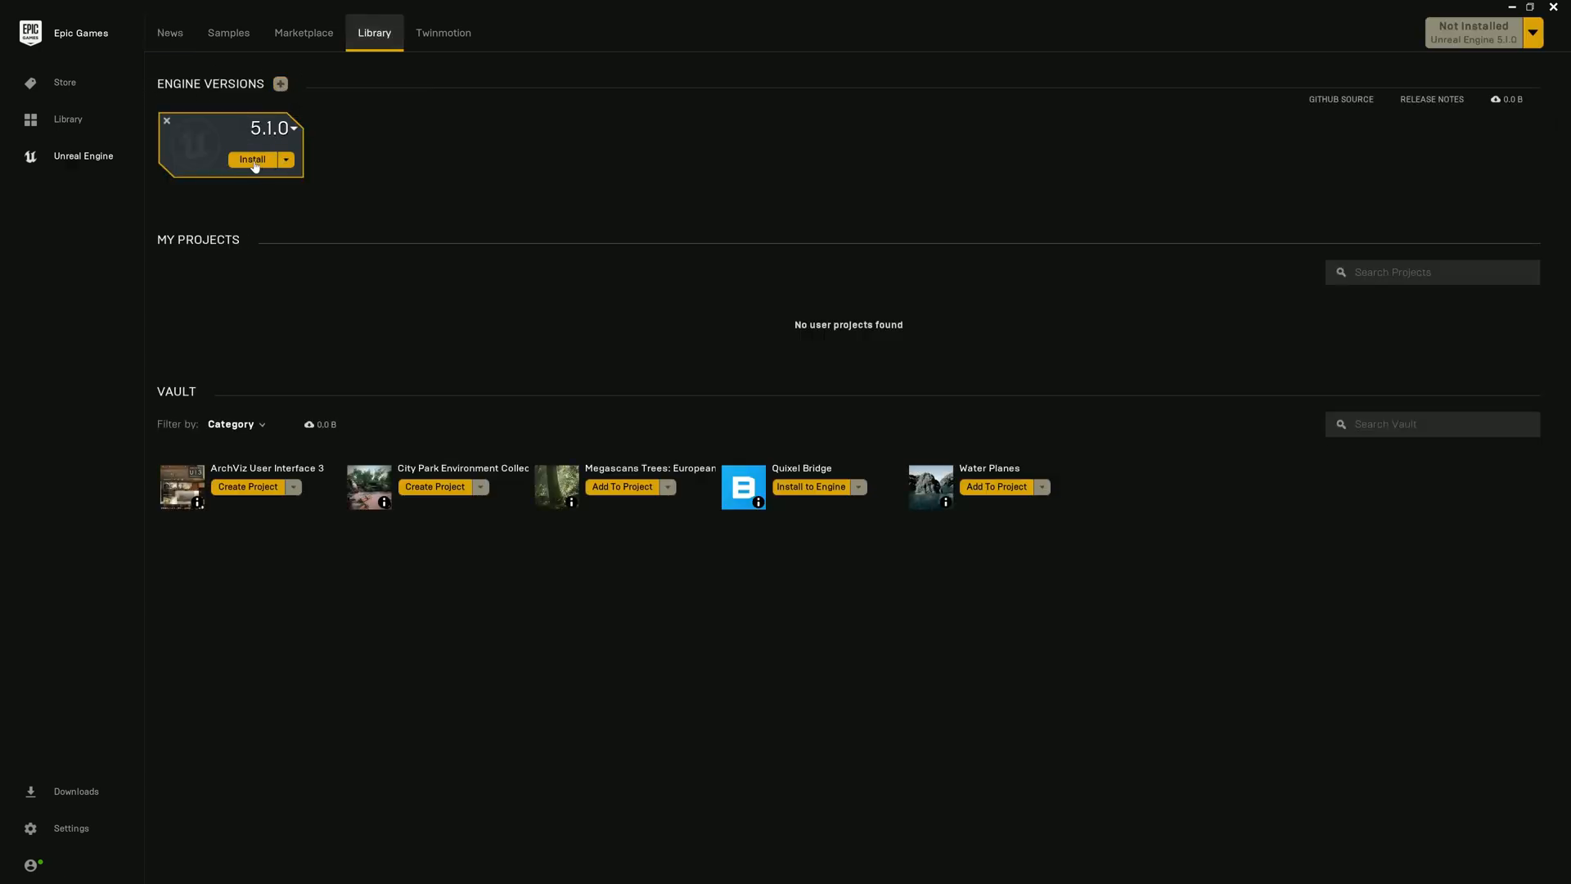
{"action": "left_click", "coordinate": [253, 159]}
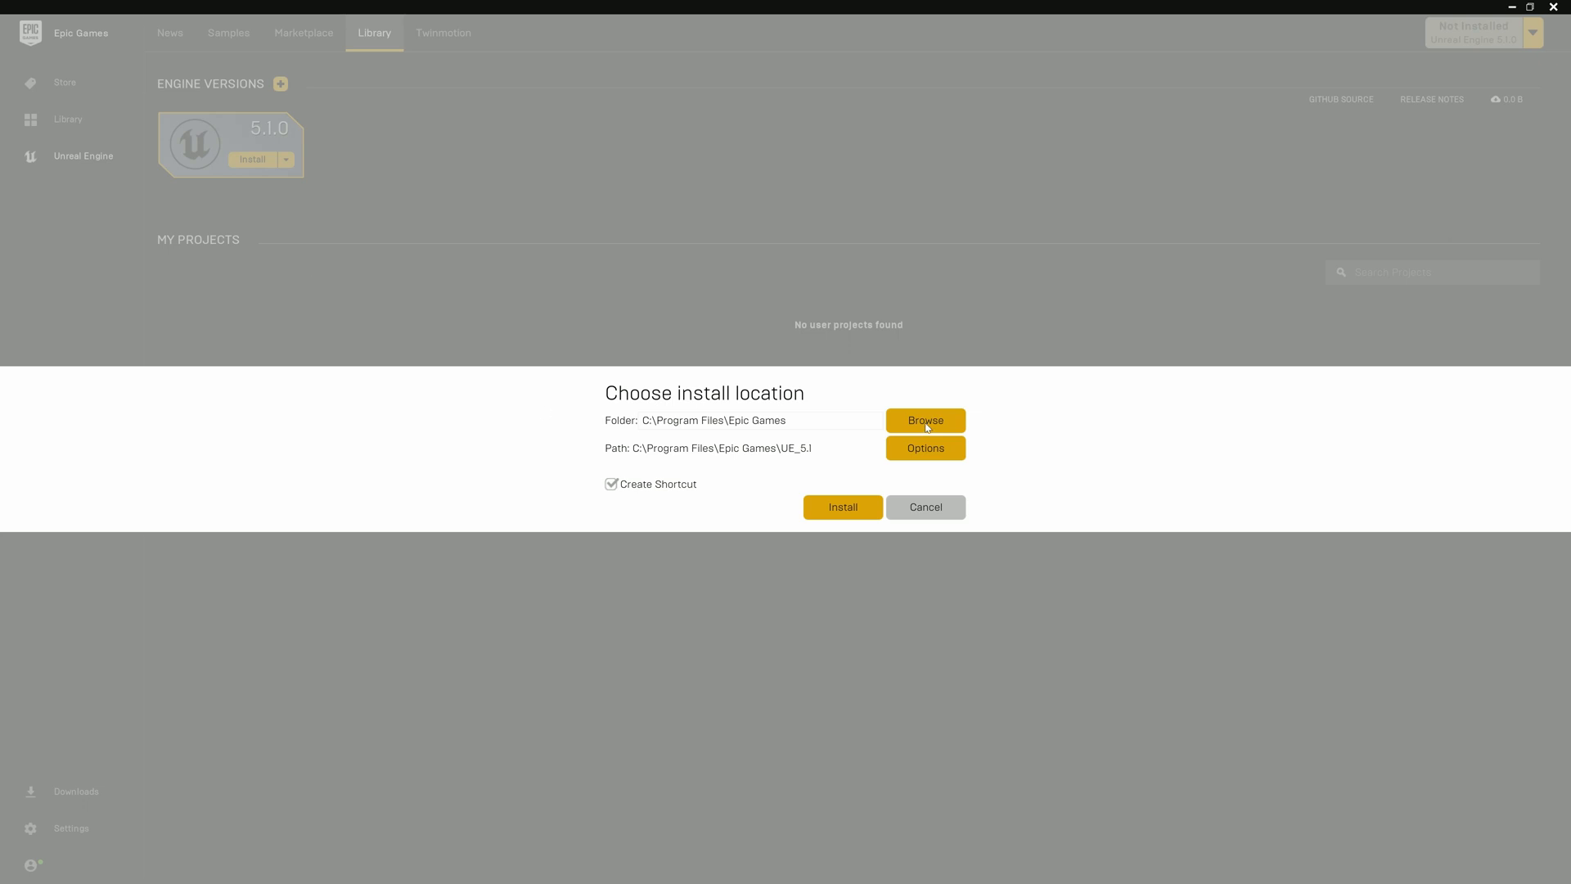
{"action": "left_click", "coordinate": [843, 507]}
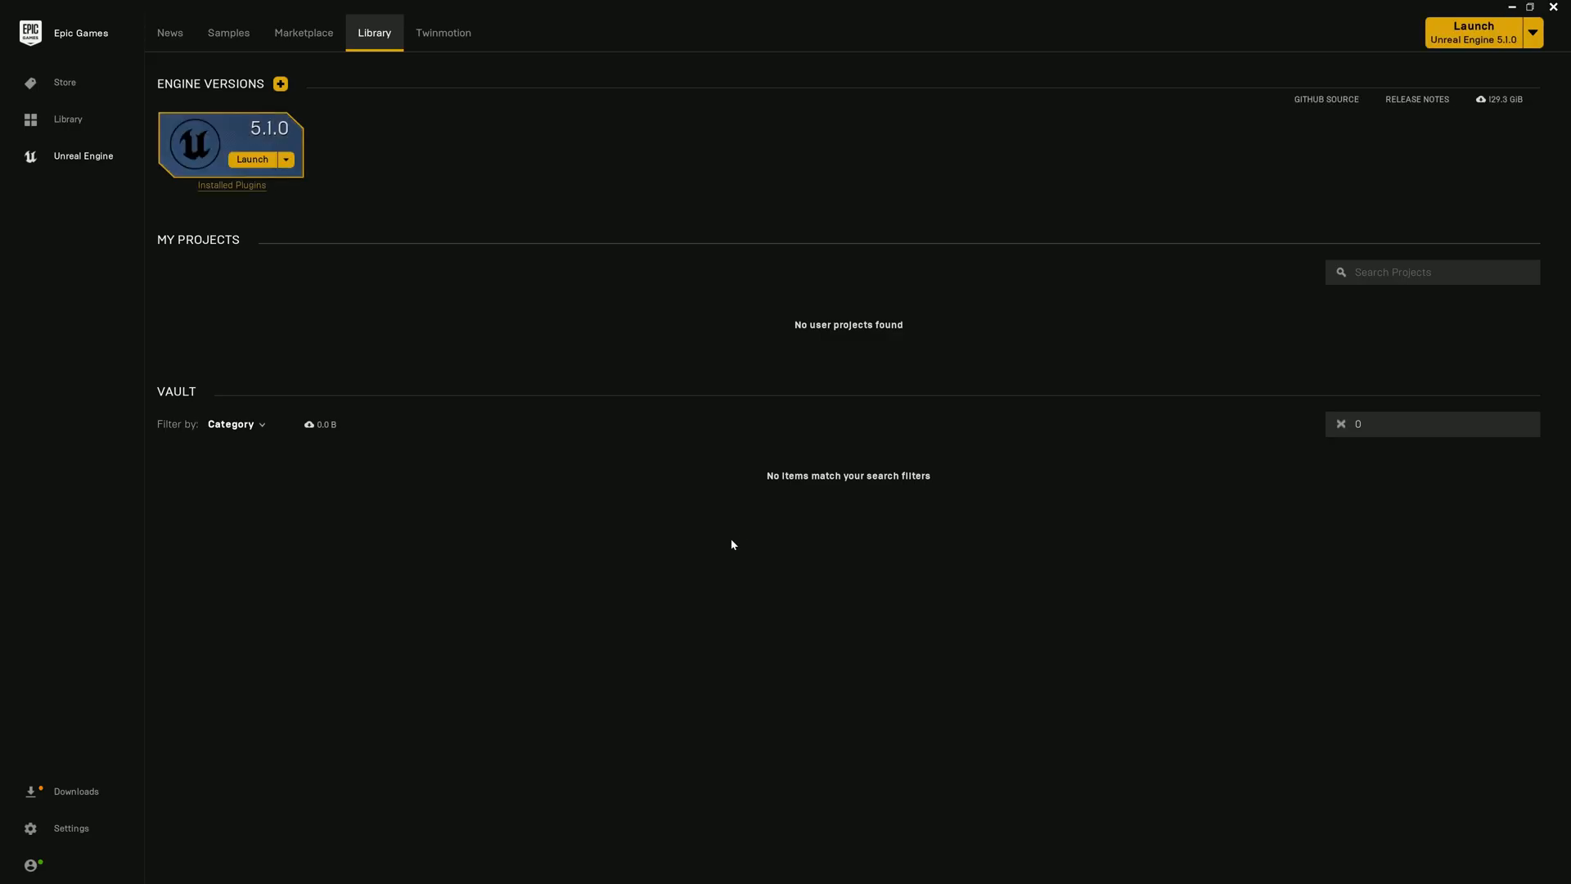
Minimize the Epic Games launcher, switch to the Chrome browser and go to evermotion.org
{"action": "left_click", "coordinate": [1511, 8]}
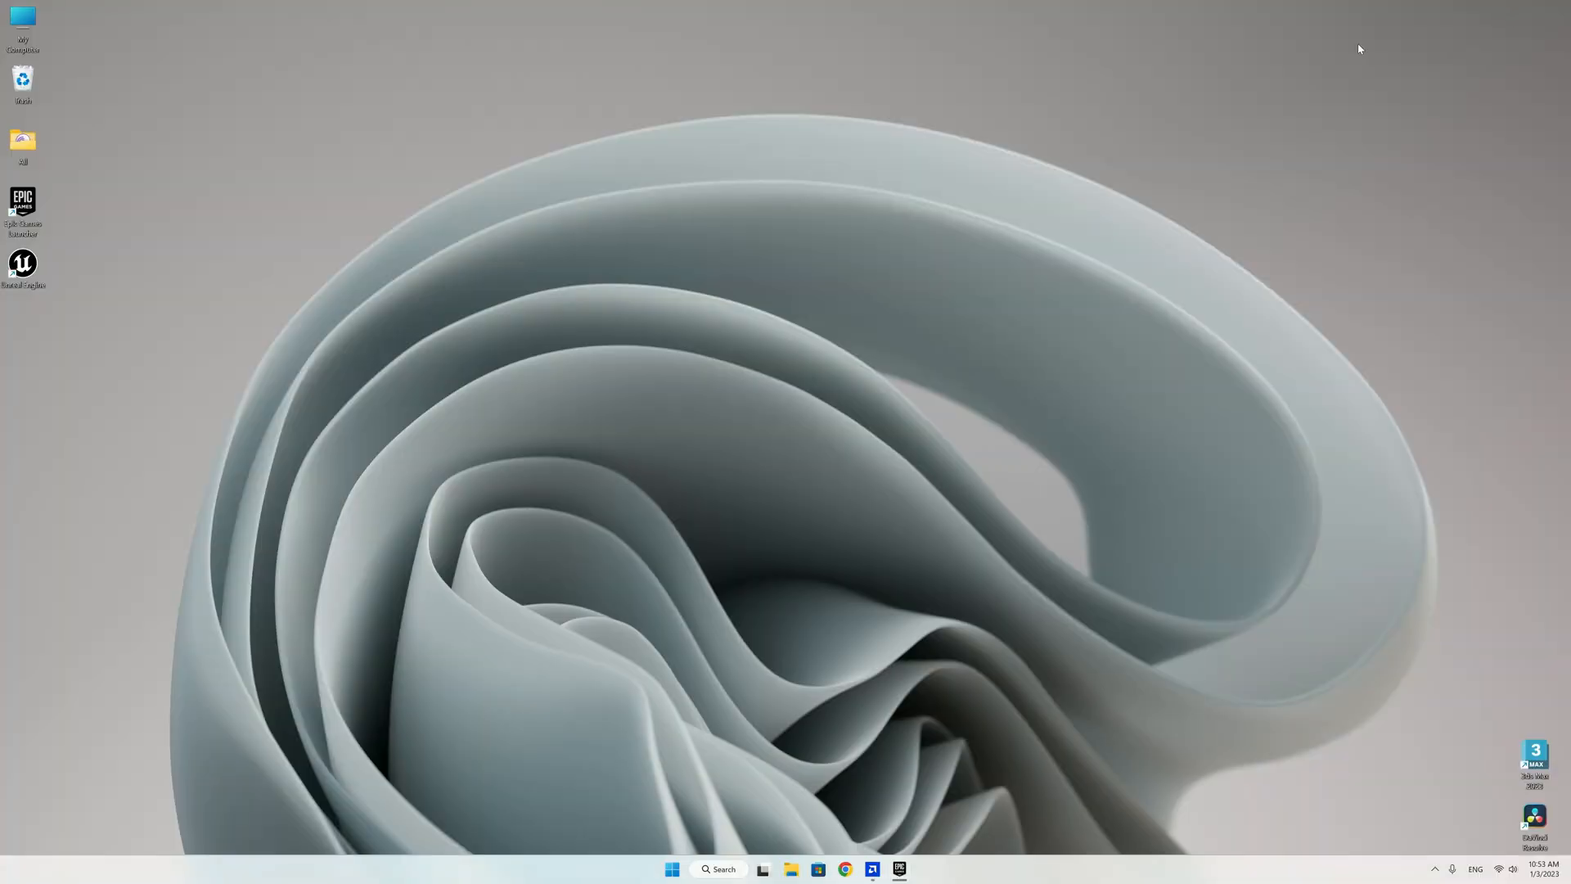
{"action": "left_click_drag", "start_coordinate": [96, 198], "coordinate": [784, 516]}
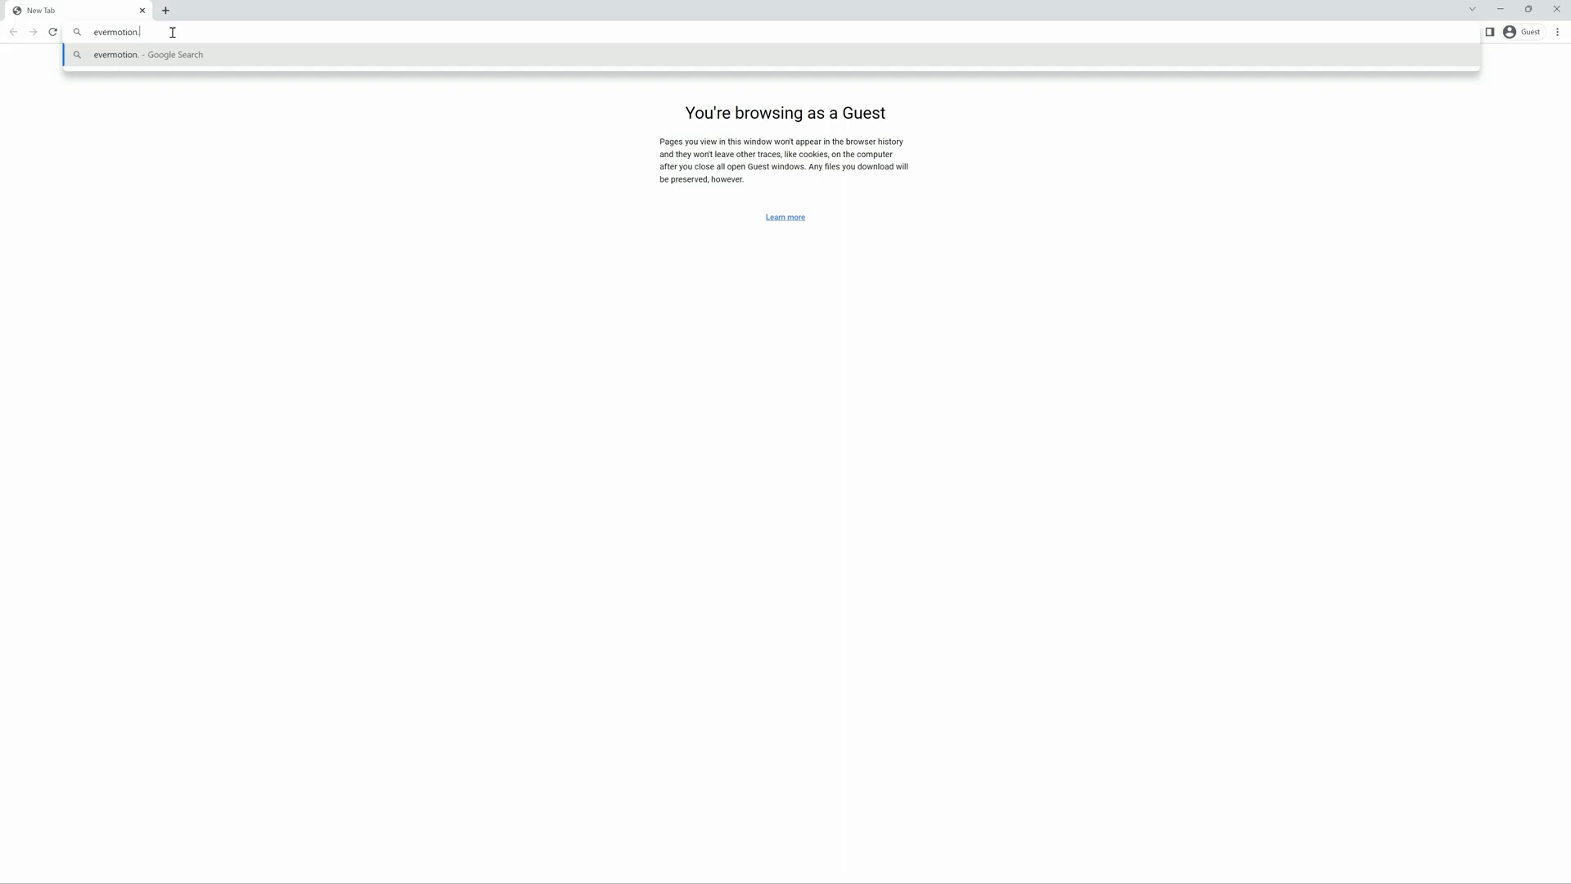
{"action": "type", "text": "rg"}
{"action": "key", "text": "Return"}
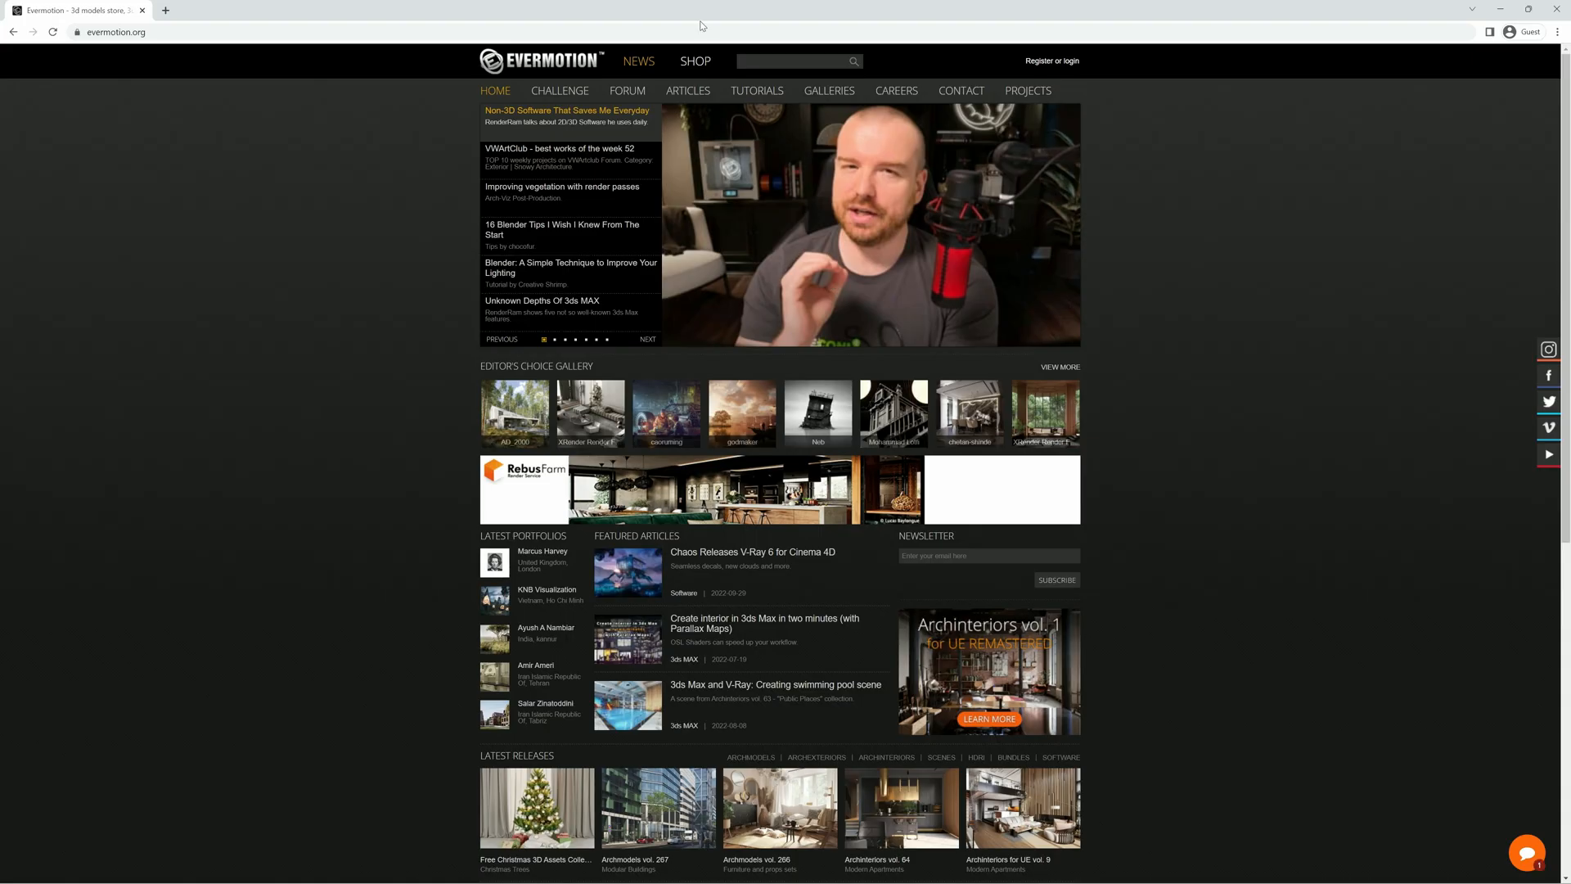
Search the Evermotion shop for "15th annivursary collection" and open the 15th Anniversary Collection product page
{"action": "left_click", "coordinate": [687, 65]}
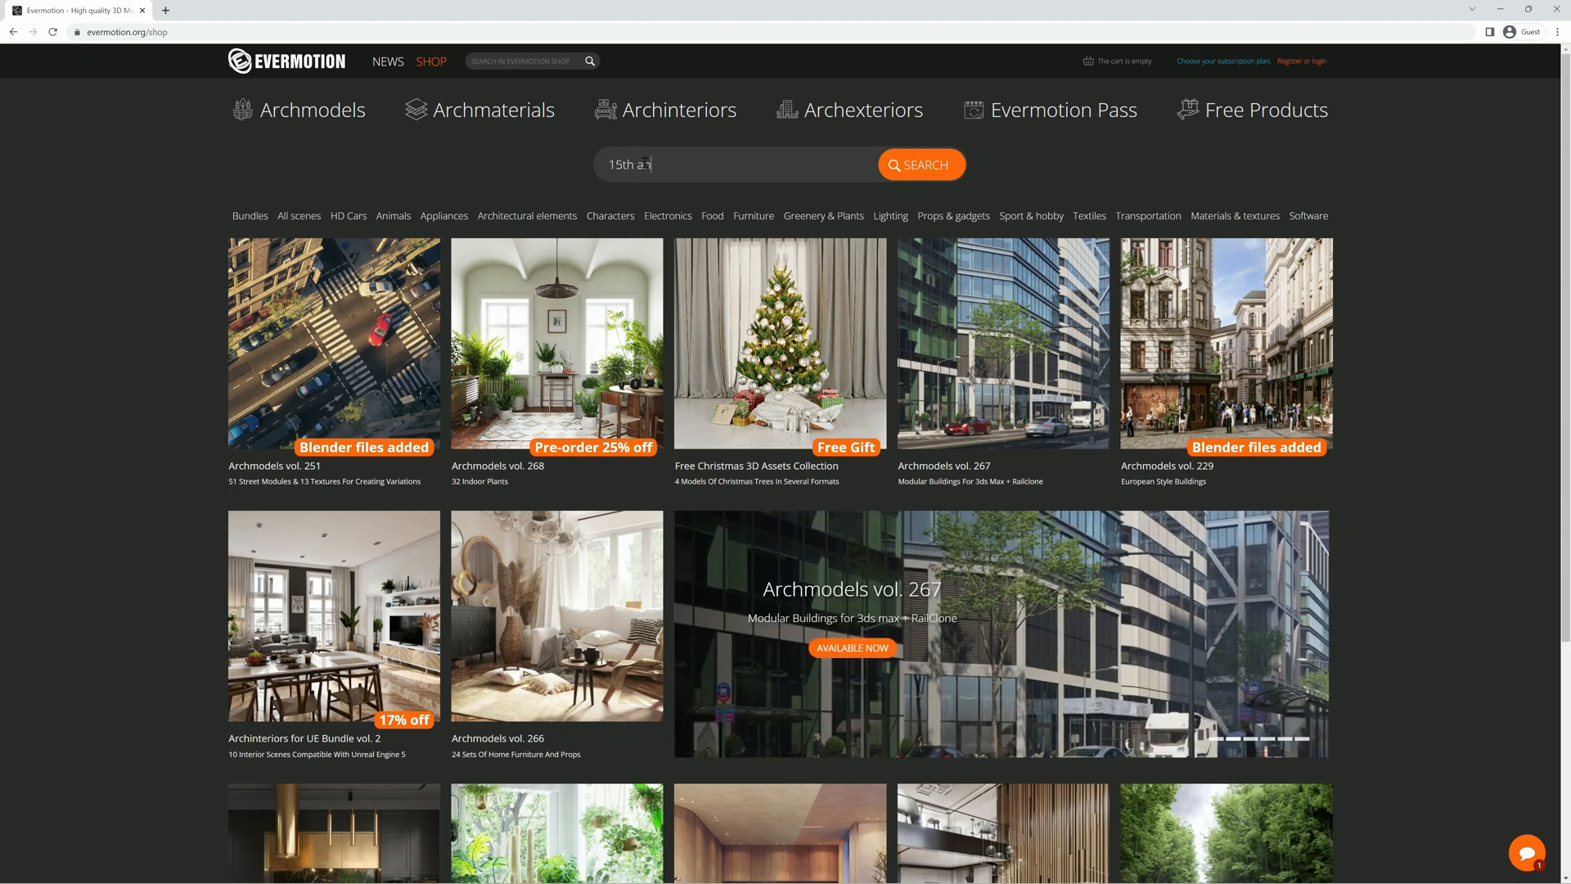
{"action": "type", "text": "nivursary collection"}
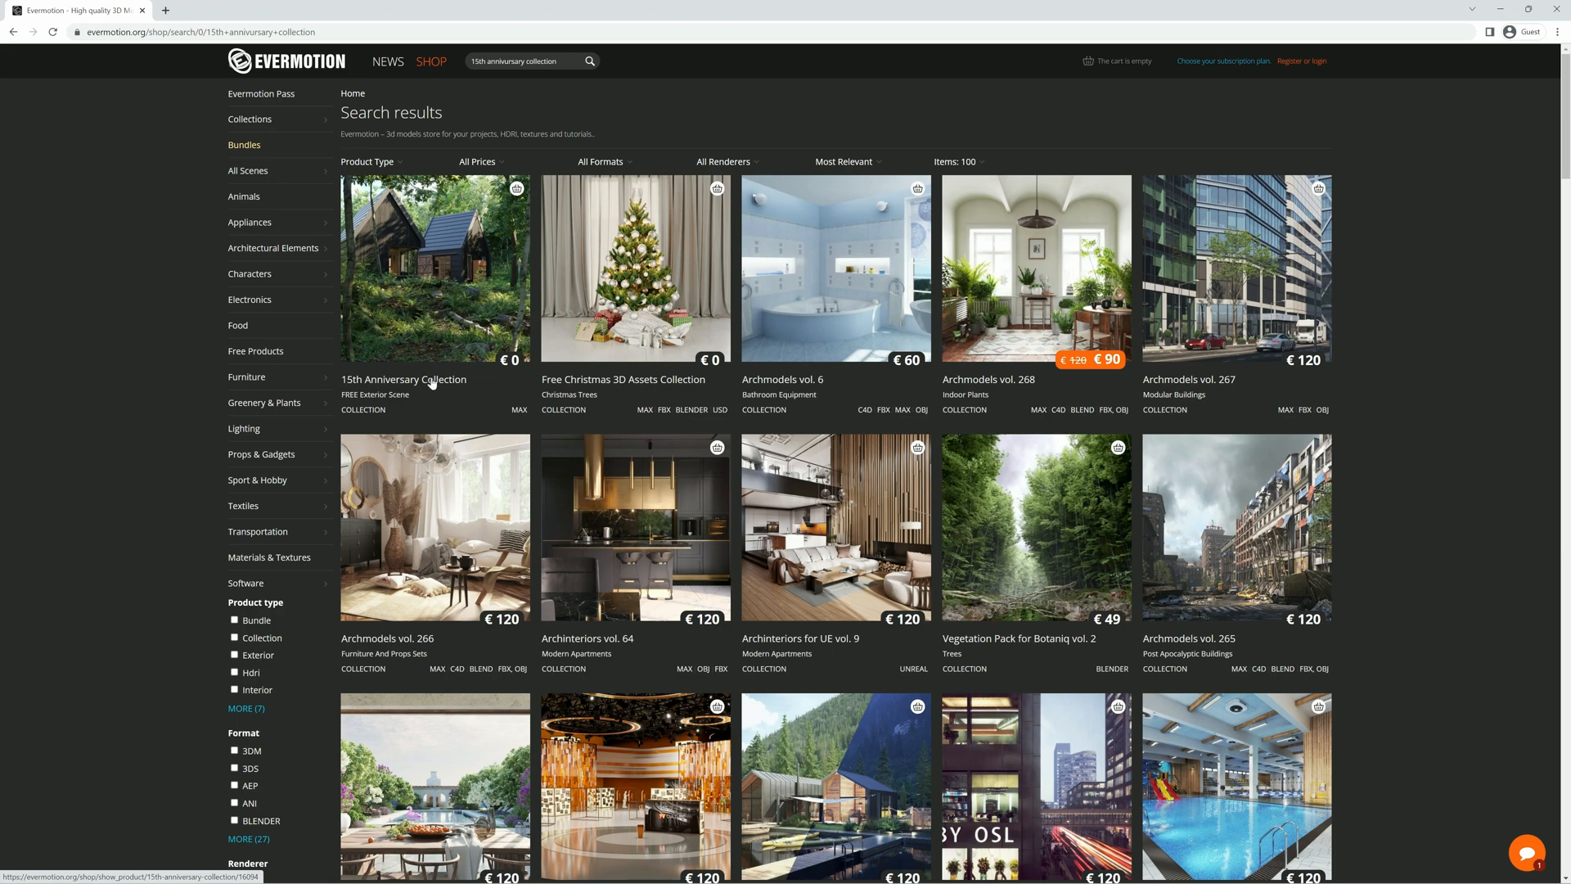
{"action": "left_click", "coordinate": [431, 382]}
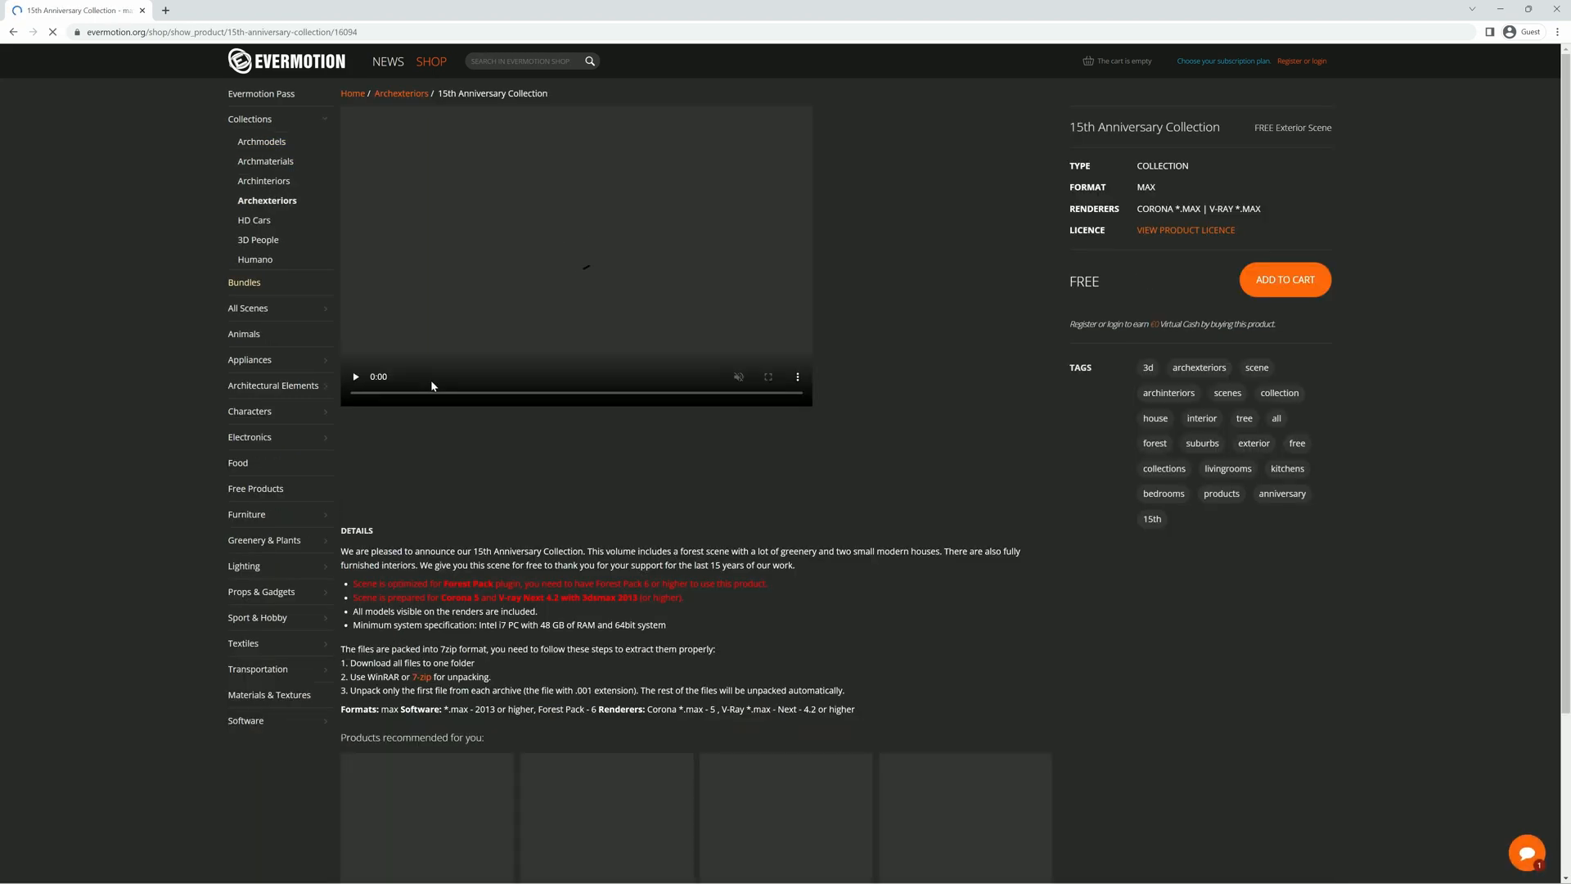
Add the free 15th Anniversary Collection to the cart and continue to checkout
{"action": "double_click", "coordinate": [1264, 280]}
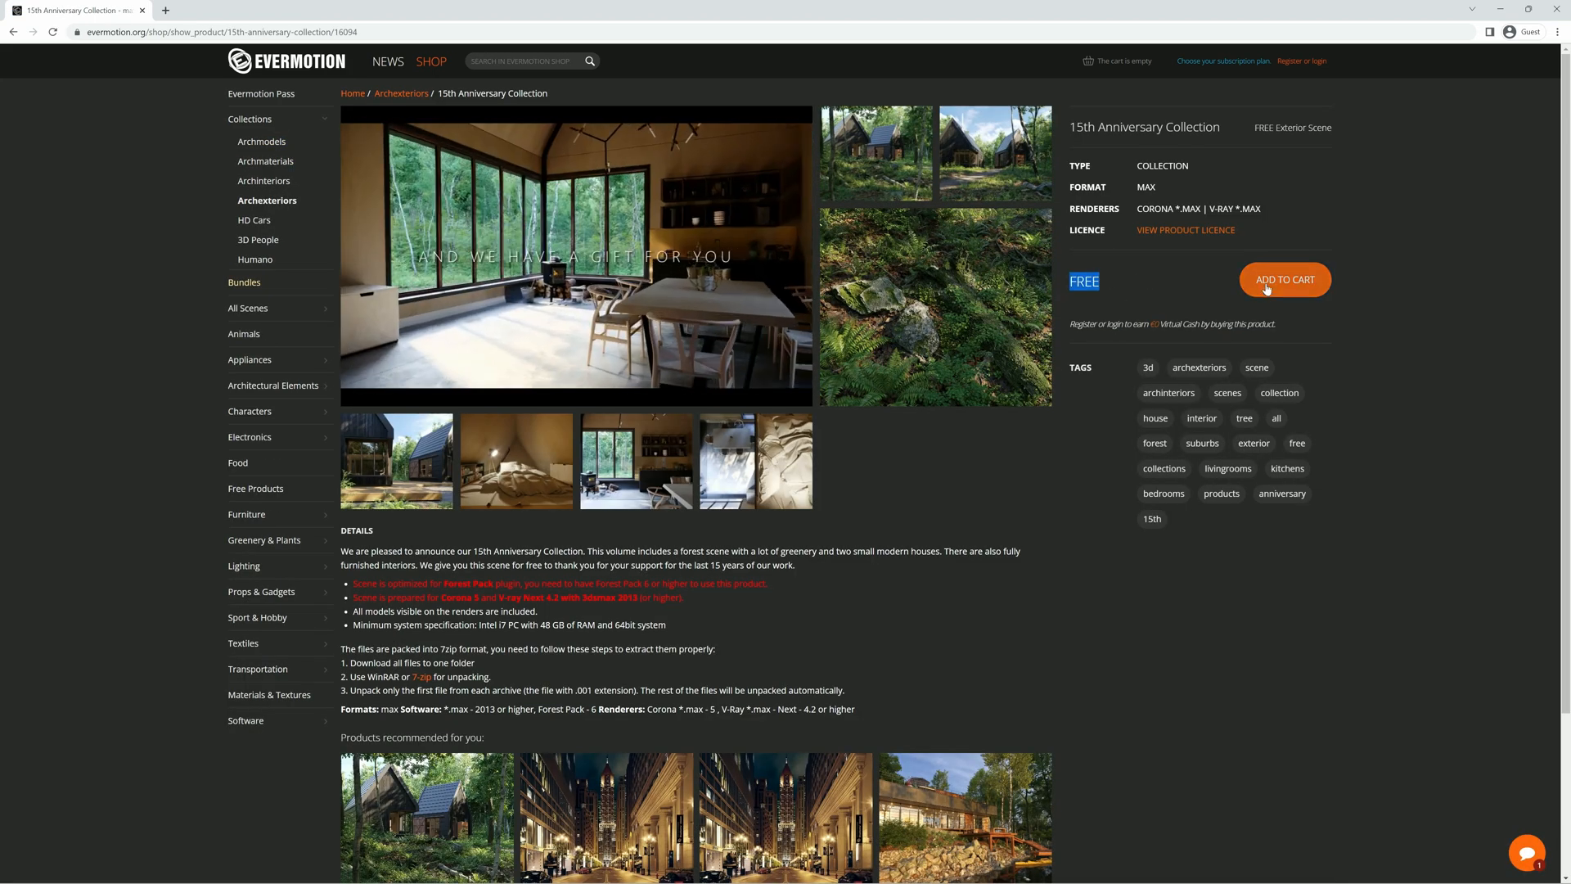
{"action": "mouse_move", "coordinate": [1112, 62]}
{"action": "left_click", "coordinate": [1177, 97]}
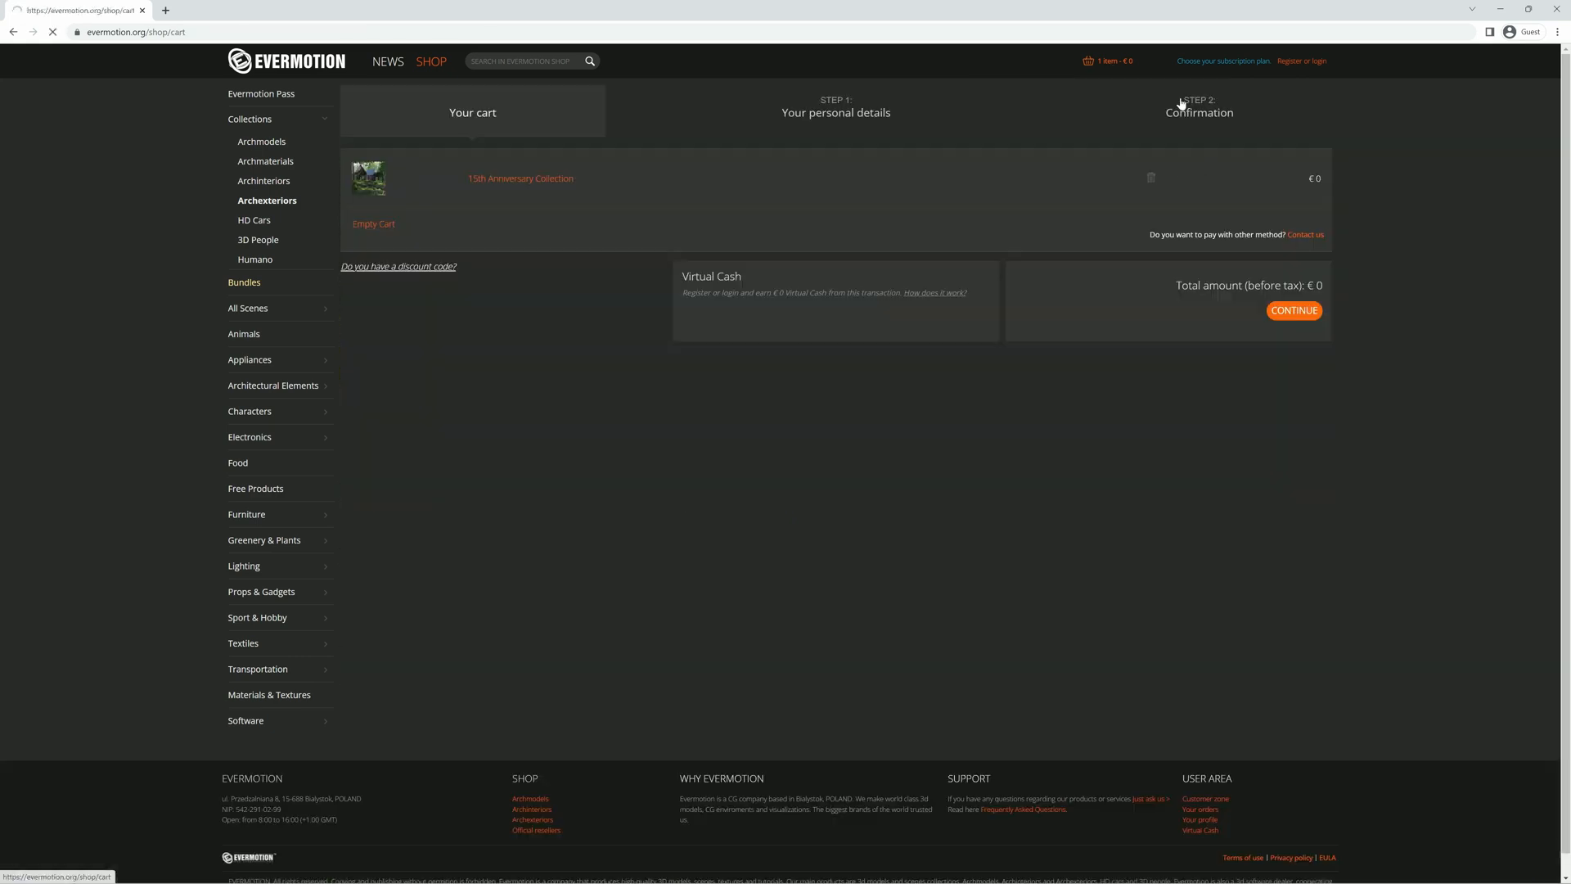
{"action": "left_click", "coordinate": [1285, 309]}
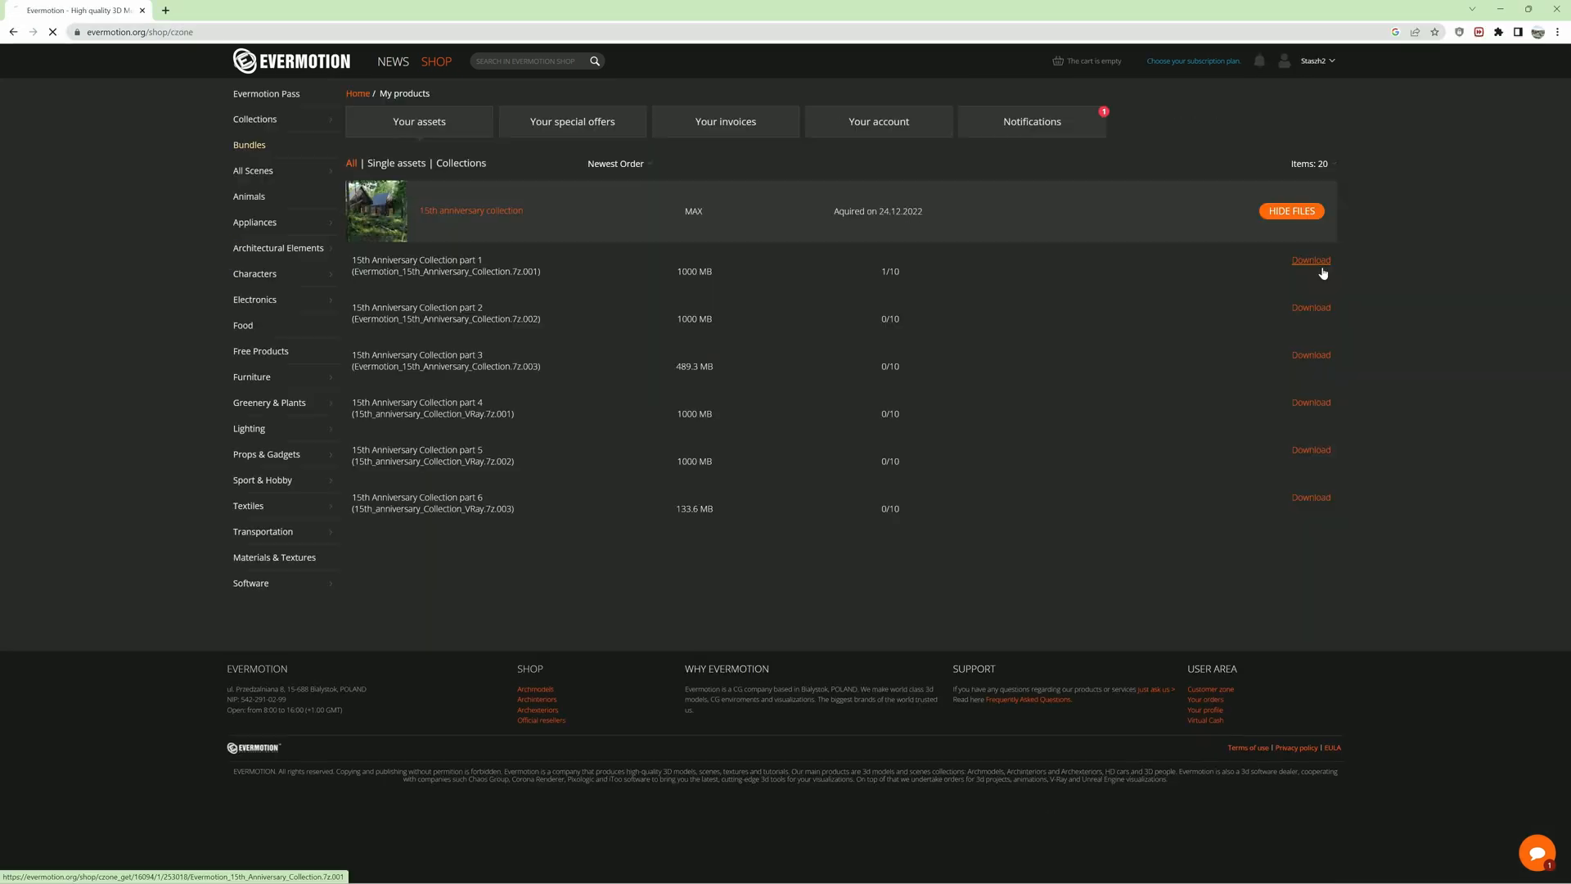
Download all six archive parts of the 15th Anniversary Collection from the purchased assets
{"action": "left_click", "coordinate": [1311, 260]}
{"action": "left_click", "coordinate": [1311, 307]}
{"action": "left_click", "coordinate": [1311, 403]}
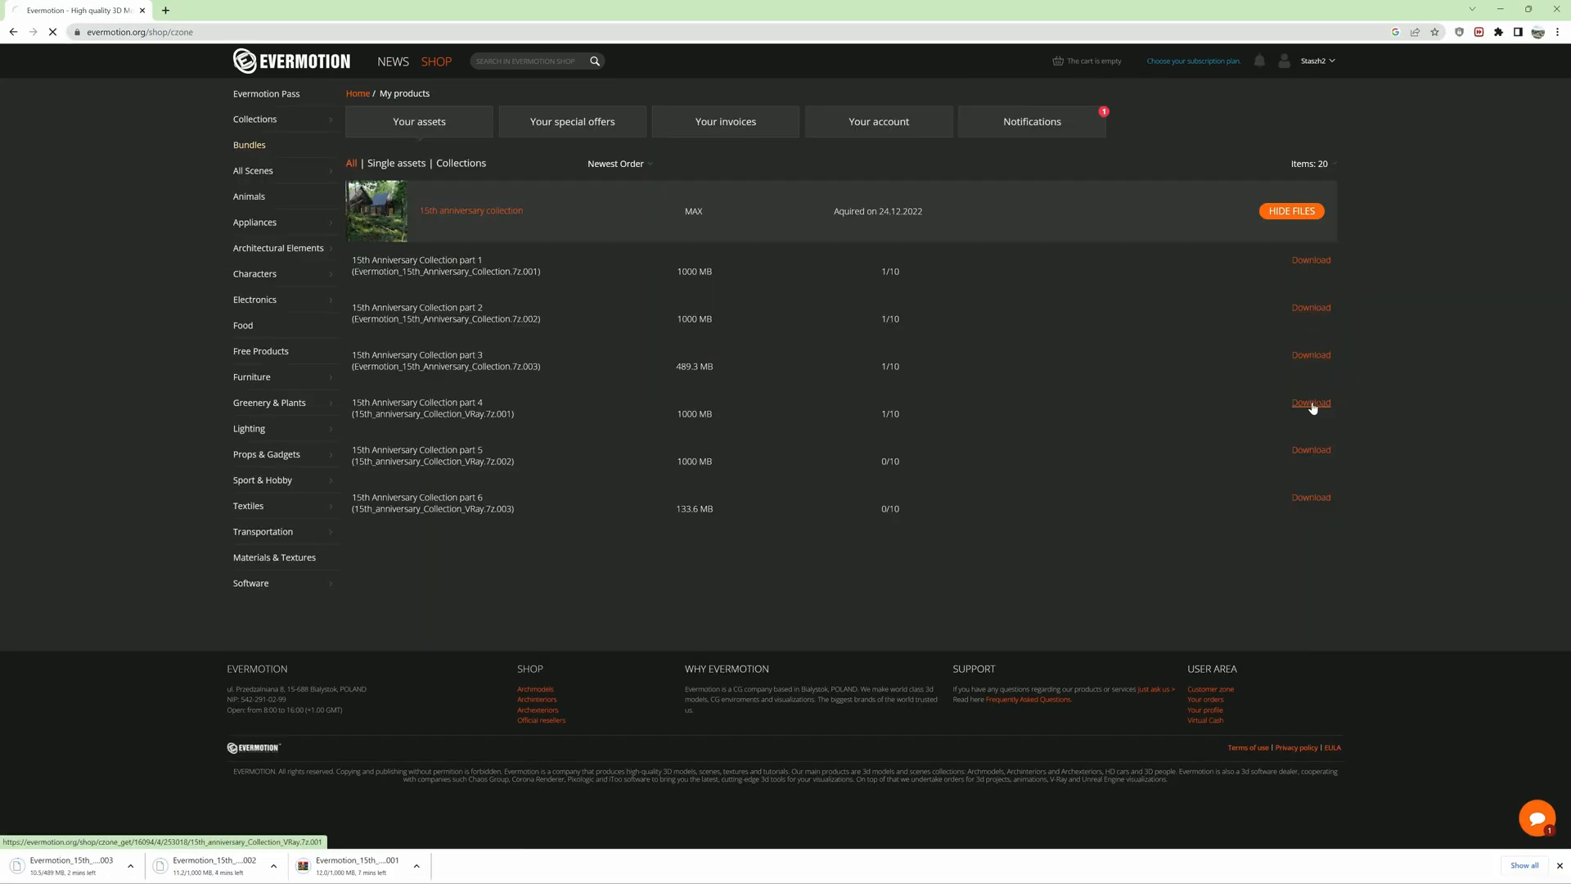
{"action": "left_click", "coordinate": [1311, 450]}
{"action": "left_click", "coordinate": [1311, 498]}
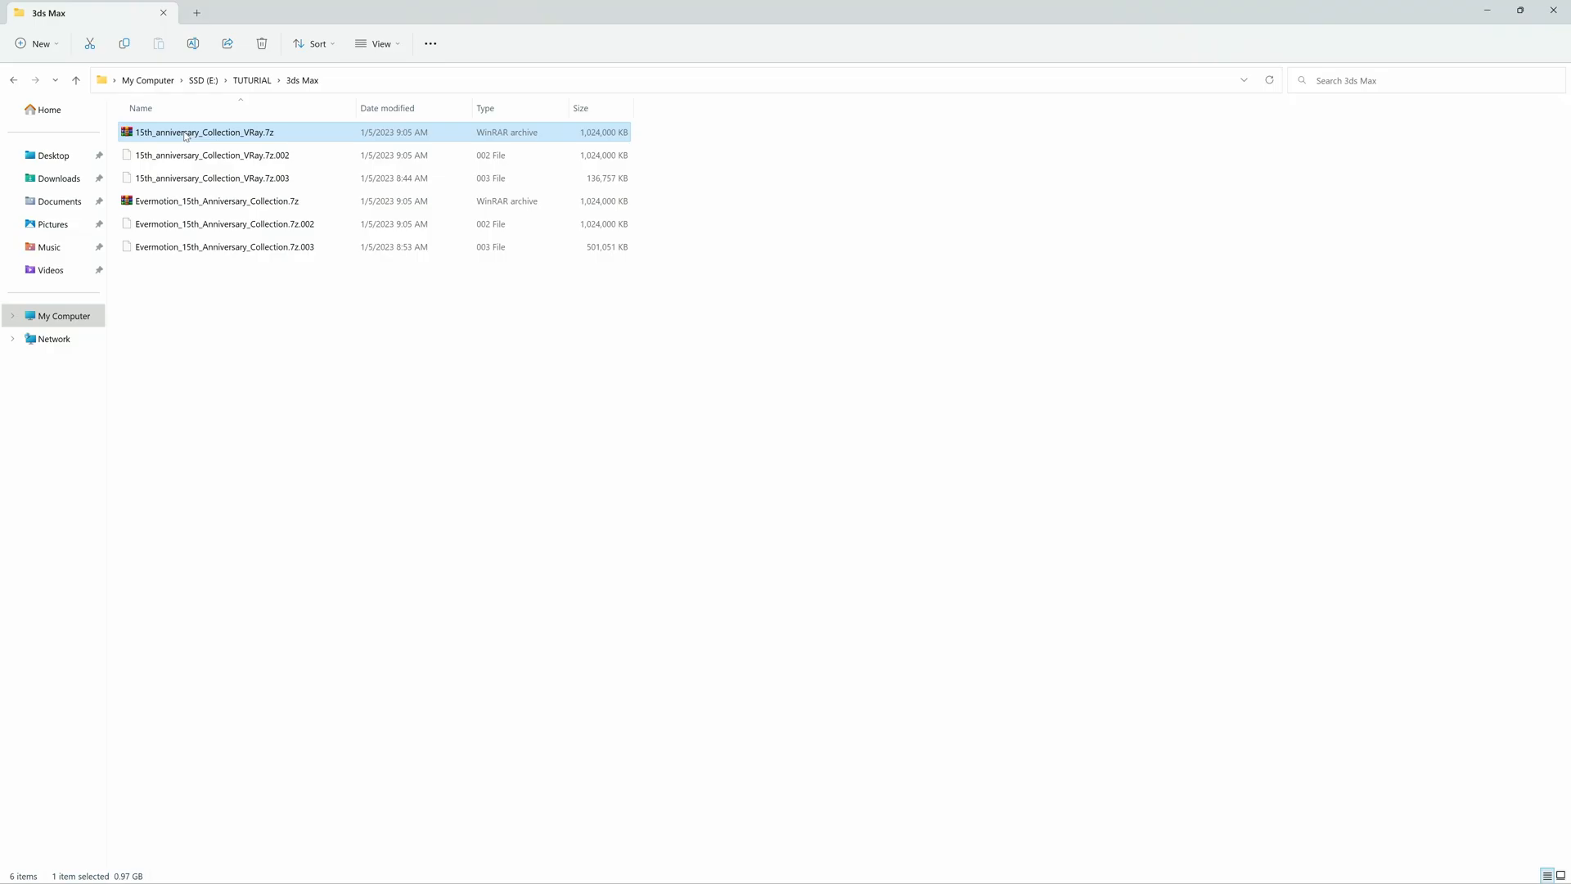
Extract 15th_anniversary_Collection_VRay.7z into the TUTORIAL\3ds Max folder and delete all six downloaded archive files there
{"action": "right_click", "coordinate": [190, 133]}
{"action": "mouse_move", "coordinate": [290, 332]}
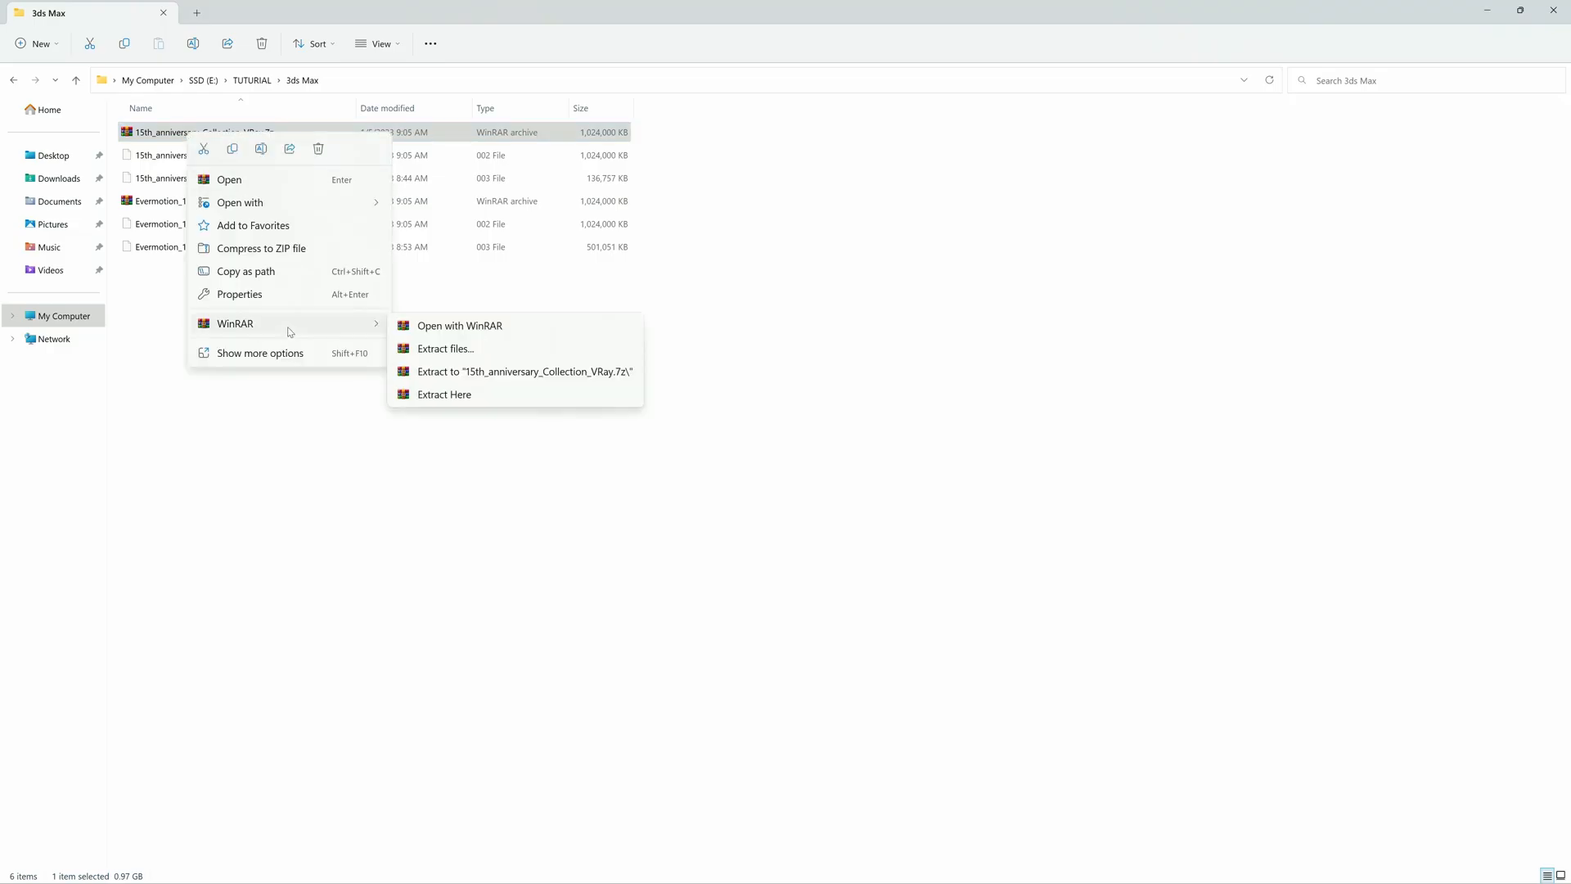
{"action": "left_click", "coordinate": [446, 395]}
{"action": "left_click_drag", "start_coordinate": [235, 357], "coordinate": [152, 203]}
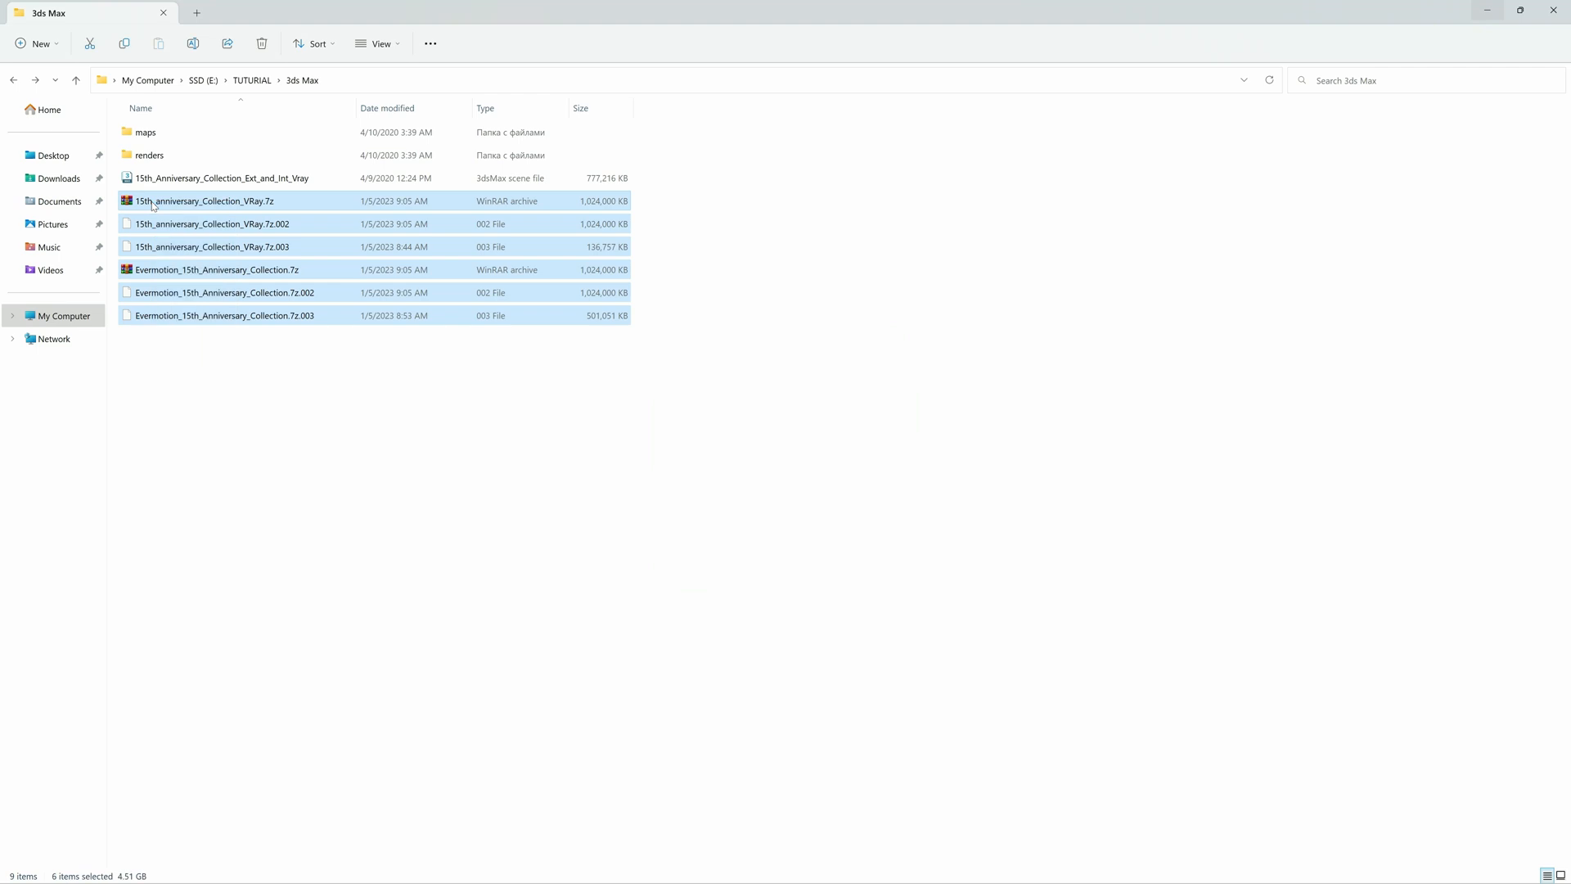
{"action": "key", "text": "Delete"}
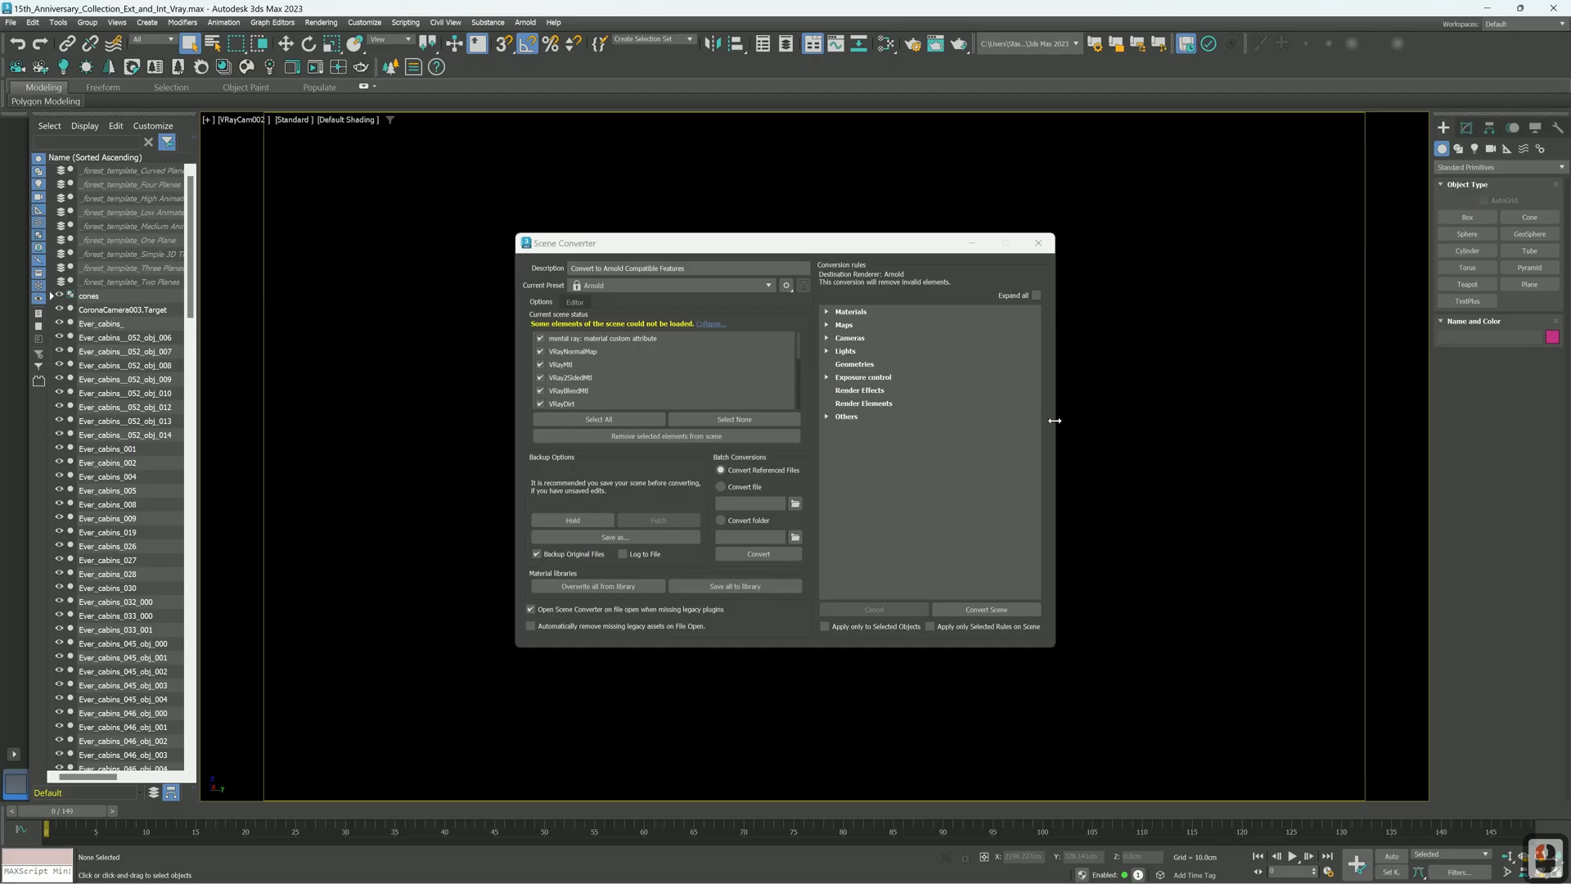
Close the Scene Converter and switch the VRayCam007 viewport to a Perspective view with Clay shading
{"action": "left_click", "coordinate": [1038, 244]}
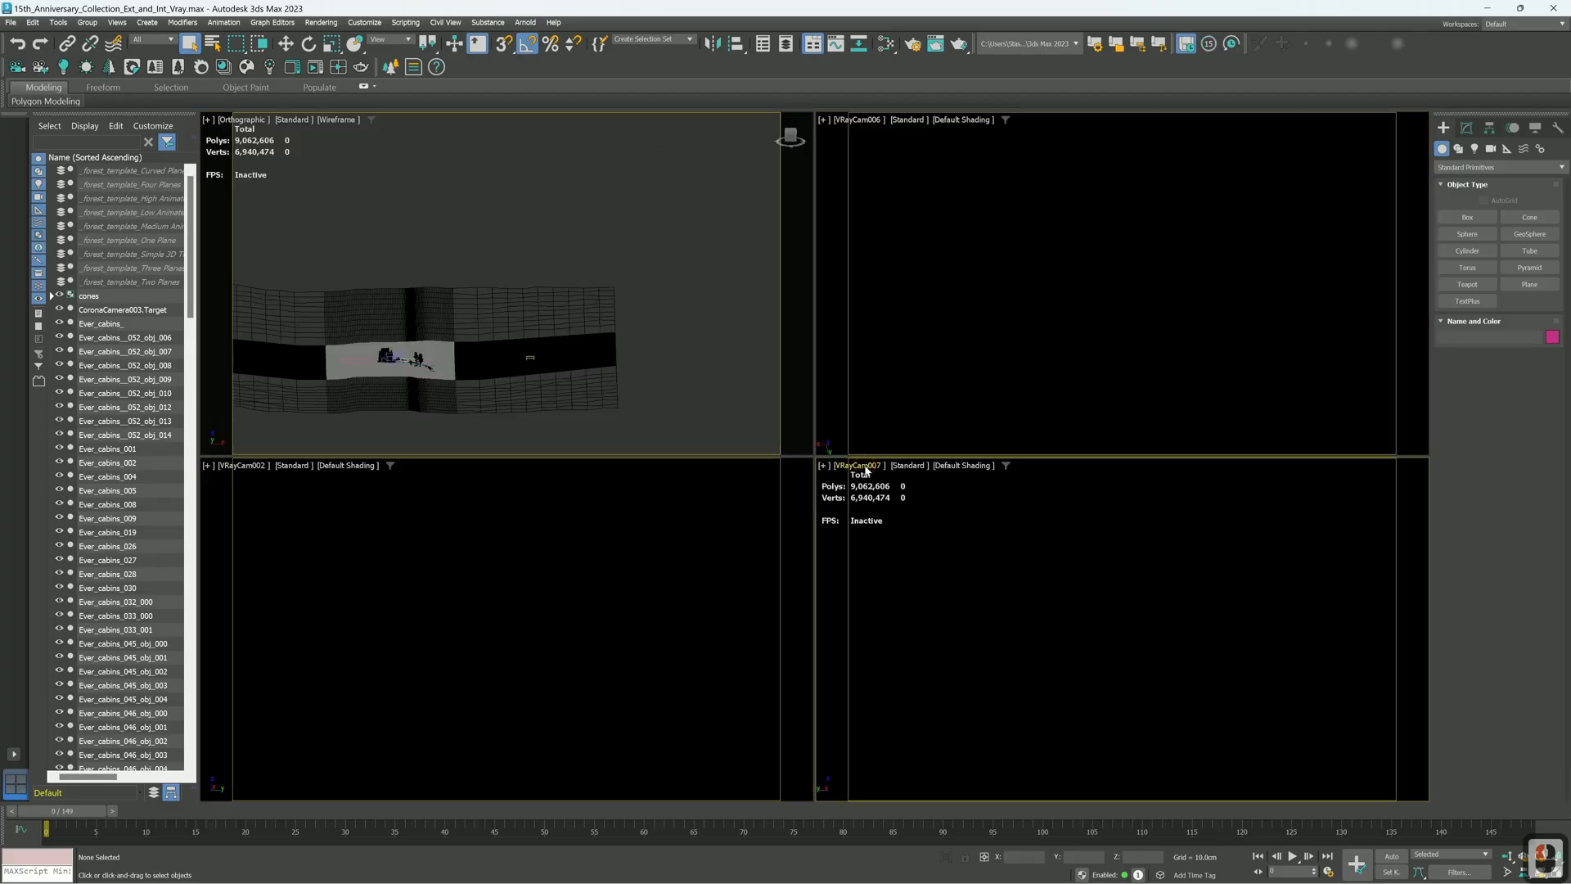
{"action": "left_click", "coordinate": [859, 465]}
{"action": "left_click", "coordinate": [874, 511]}
{"action": "left_click", "coordinate": [937, 468]}
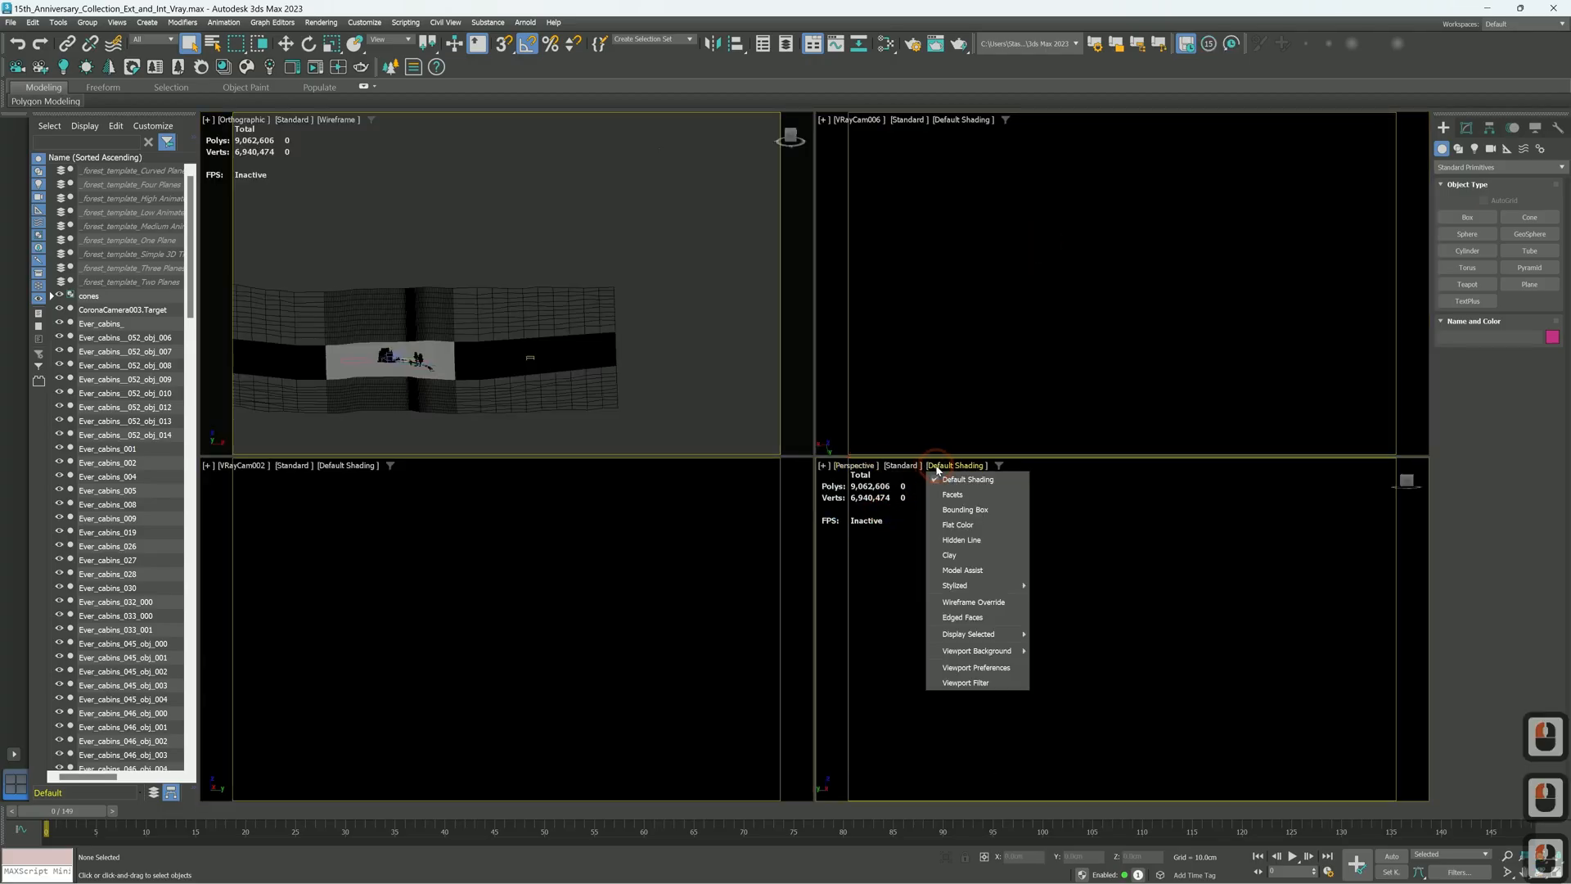
{"action": "left_click", "coordinate": [962, 554]}
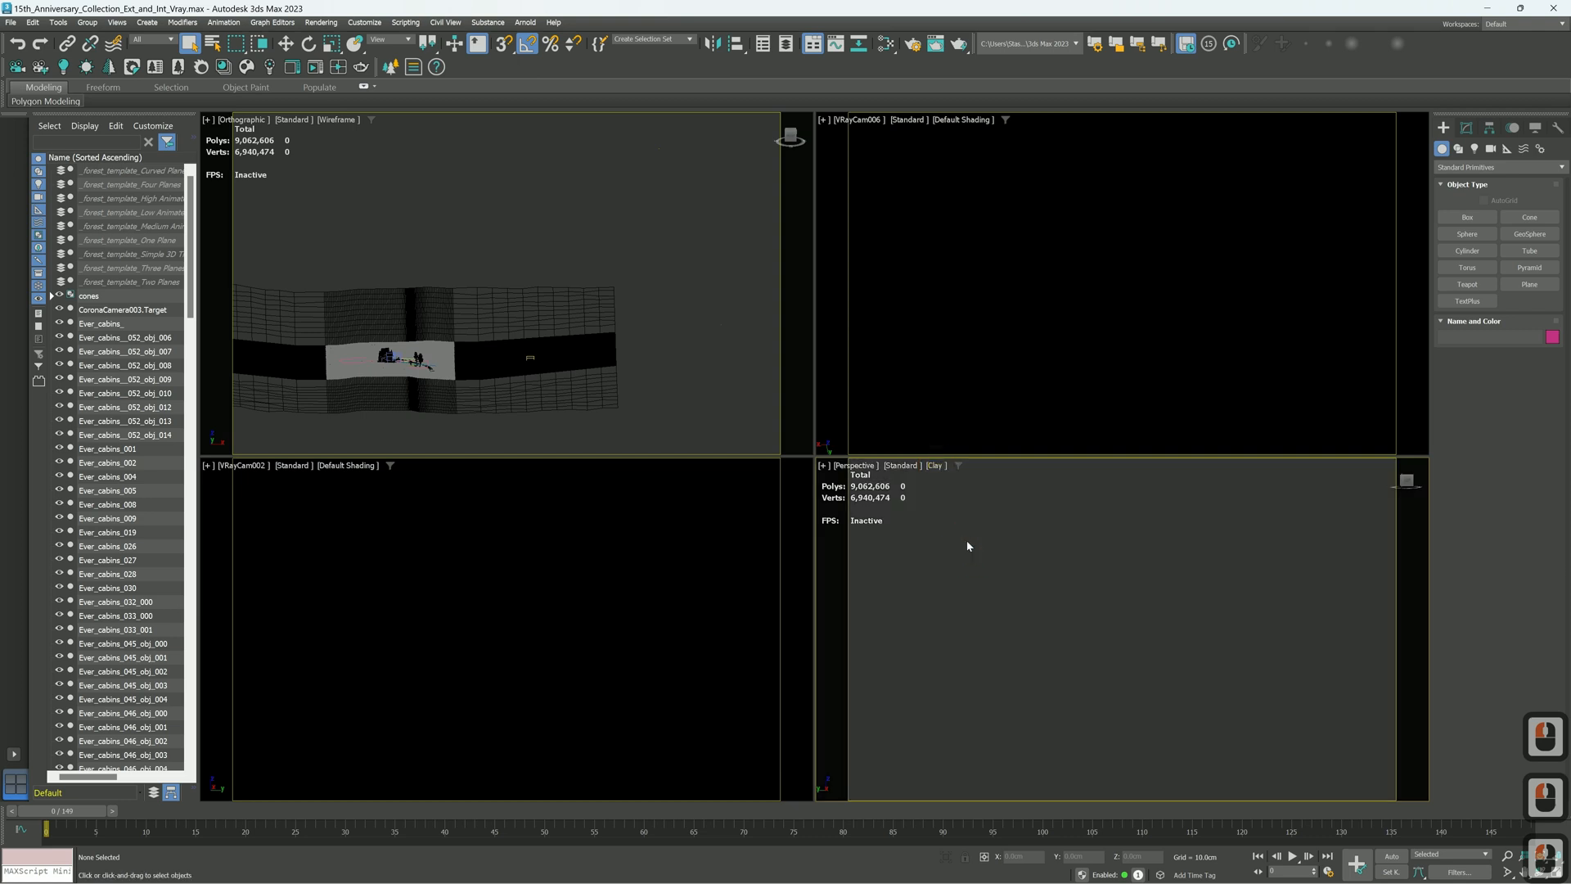
Switch the VRayCam006 viewport to a Front view in wireframe display
{"action": "left_click", "coordinate": [859, 120]}
{"action": "left_click", "coordinate": [868, 224]}
{"action": "left_click", "coordinate": [924, 120]}
{"action": "left_click", "coordinate": [966, 207]}
{"action": "left_click", "coordinate": [965, 207]}
{"action": "key", "text": "F3"}
{"action": "scroll", "coordinate": [967, 211], "scroll_direction": "down", "scroll_amount": 11}
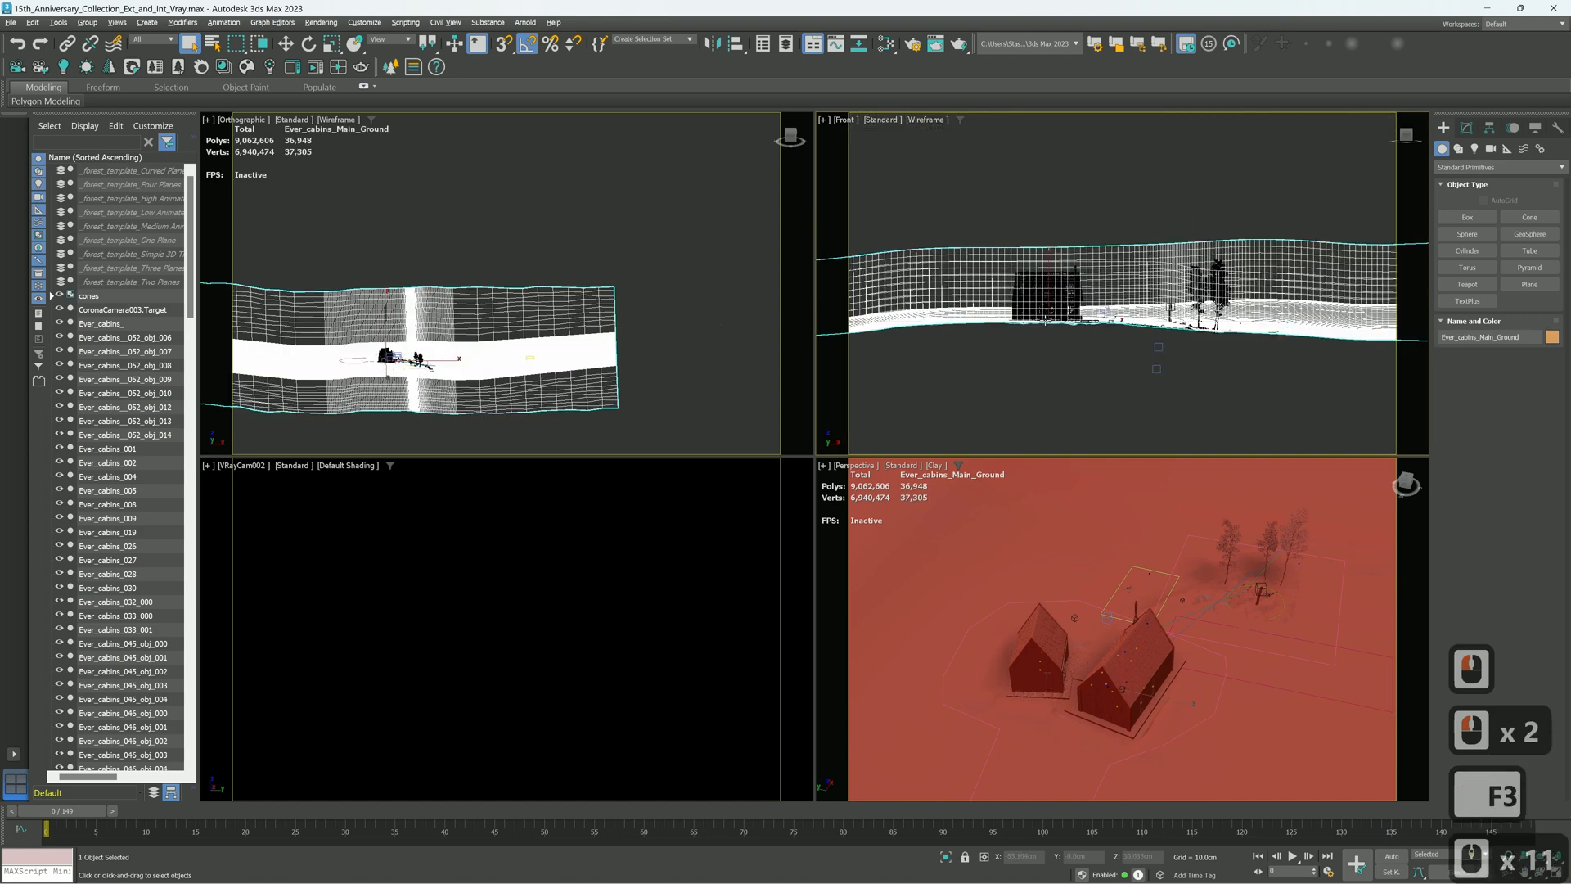
Switch the VRayCam002 viewport to a Back view in wireframe display
{"action": "left_click", "coordinate": [248, 465]}
{"action": "left_click", "coordinate": [262, 585]}
{"action": "middle_click", "coordinate": [364, 498]}
{"action": "key", "text": "F3"}
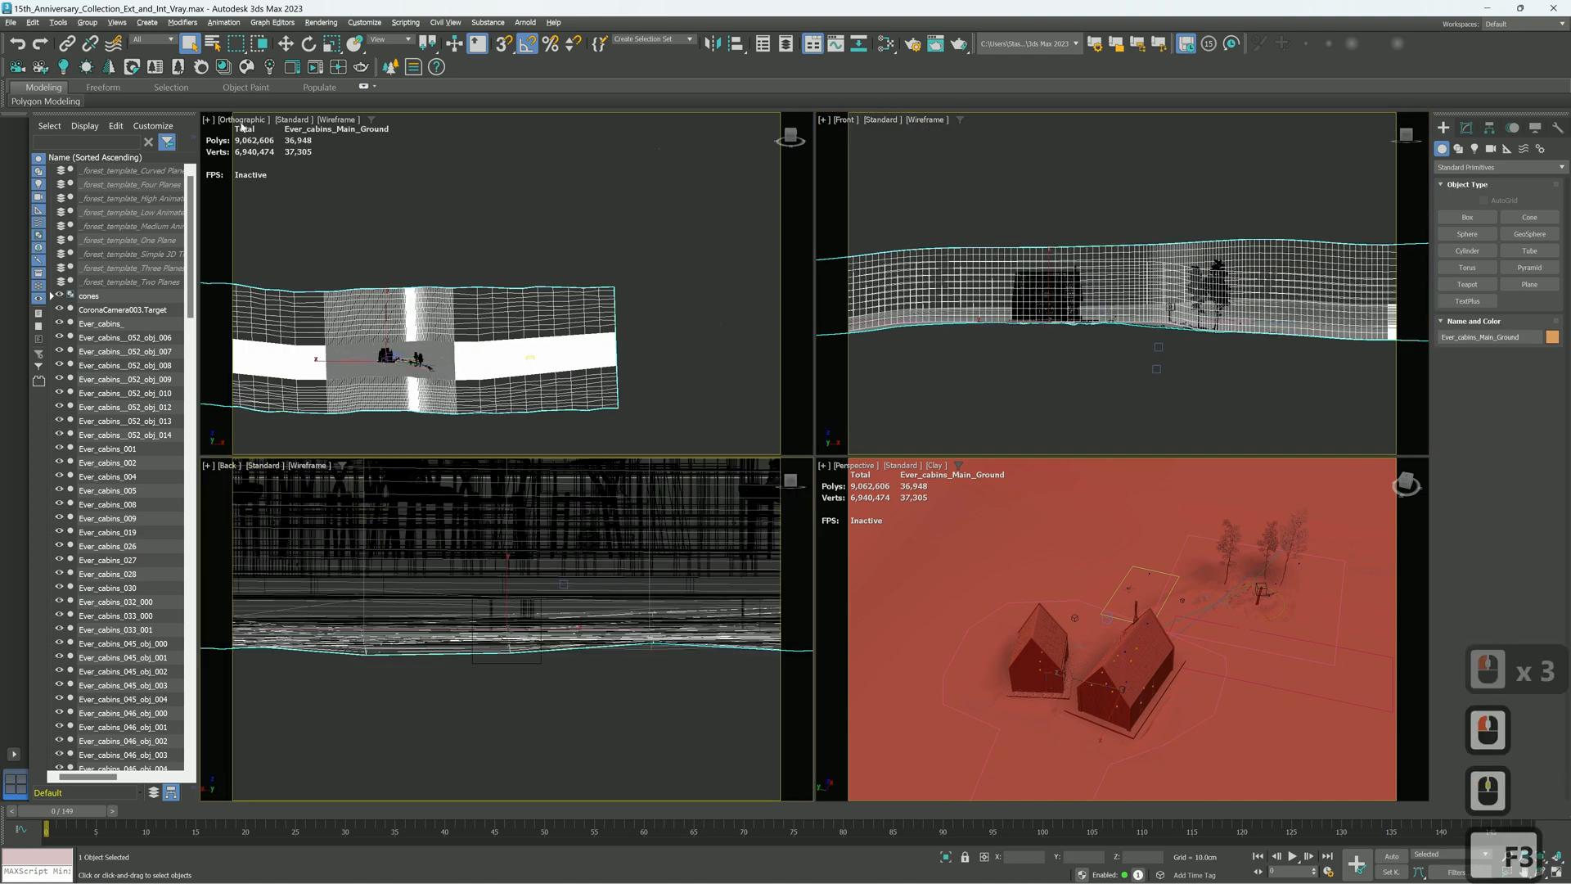
Change the Orthographic viewport to a Top view and resize the viewport layout to enlarge the Perspective view
{"action": "left_click", "coordinate": [245, 120]}
{"action": "left_click", "coordinate": [262, 194]}
{"action": "scroll", "coordinate": [471, 295], "scroll_direction": "down", "scroll_amount": 7}
{"action": "left_click_drag", "start_coordinate": [814, 456], "coordinate": [642, 352]}
Activate the Move tool and delete the Ever_cabins_Main_Ground terrain from the scene
{"action": "left_click", "coordinate": [285, 45]}
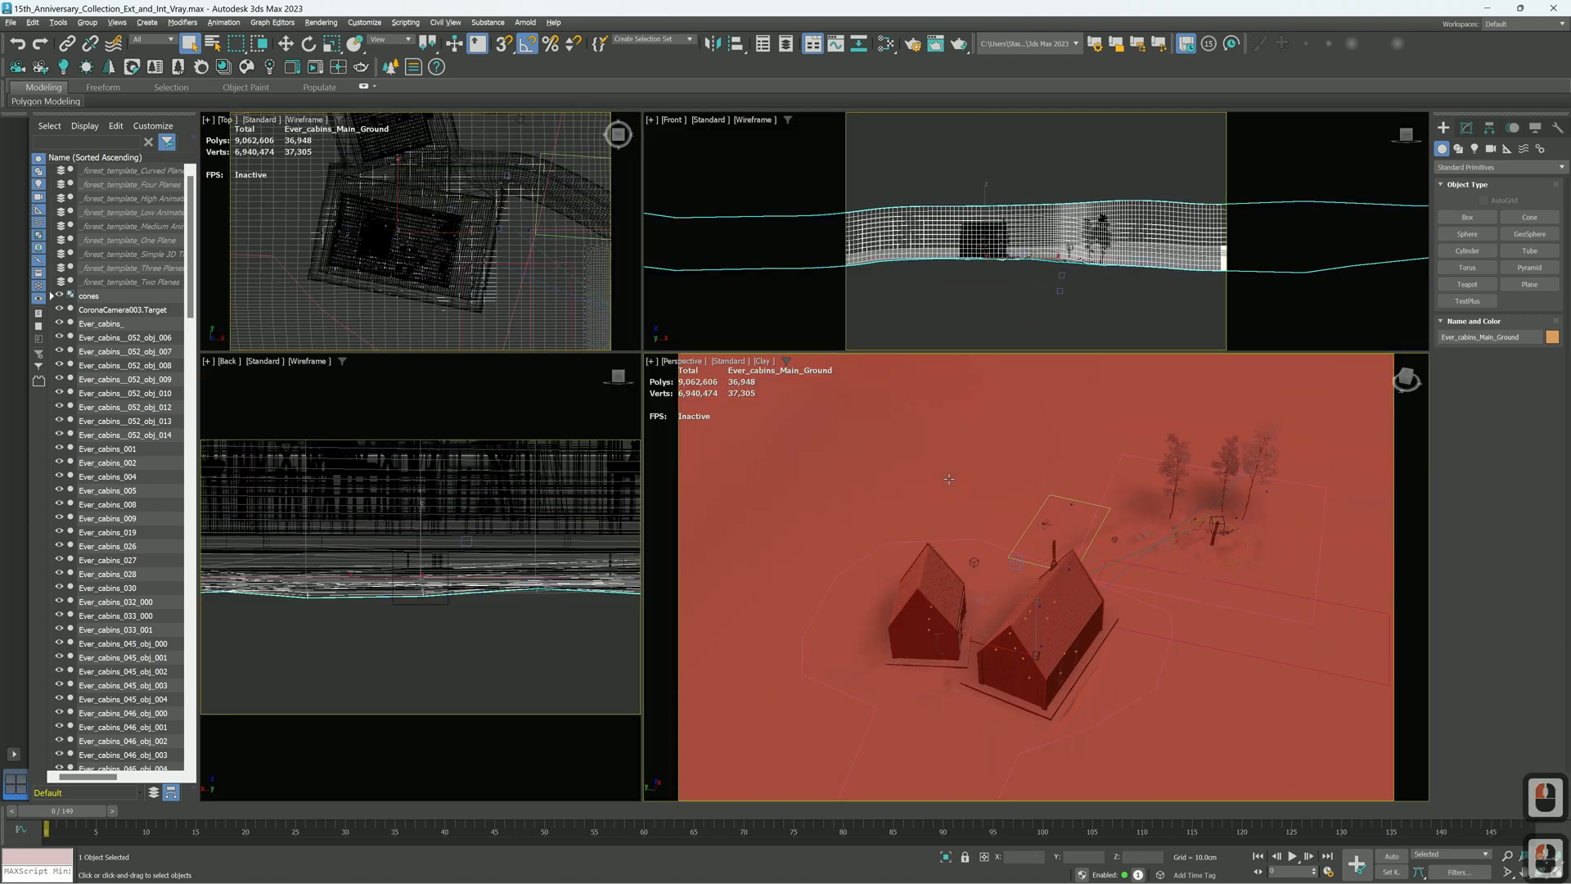
{"action": "scroll", "coordinate": [978, 544], "scroll_direction": "down", "scroll_amount": 4}
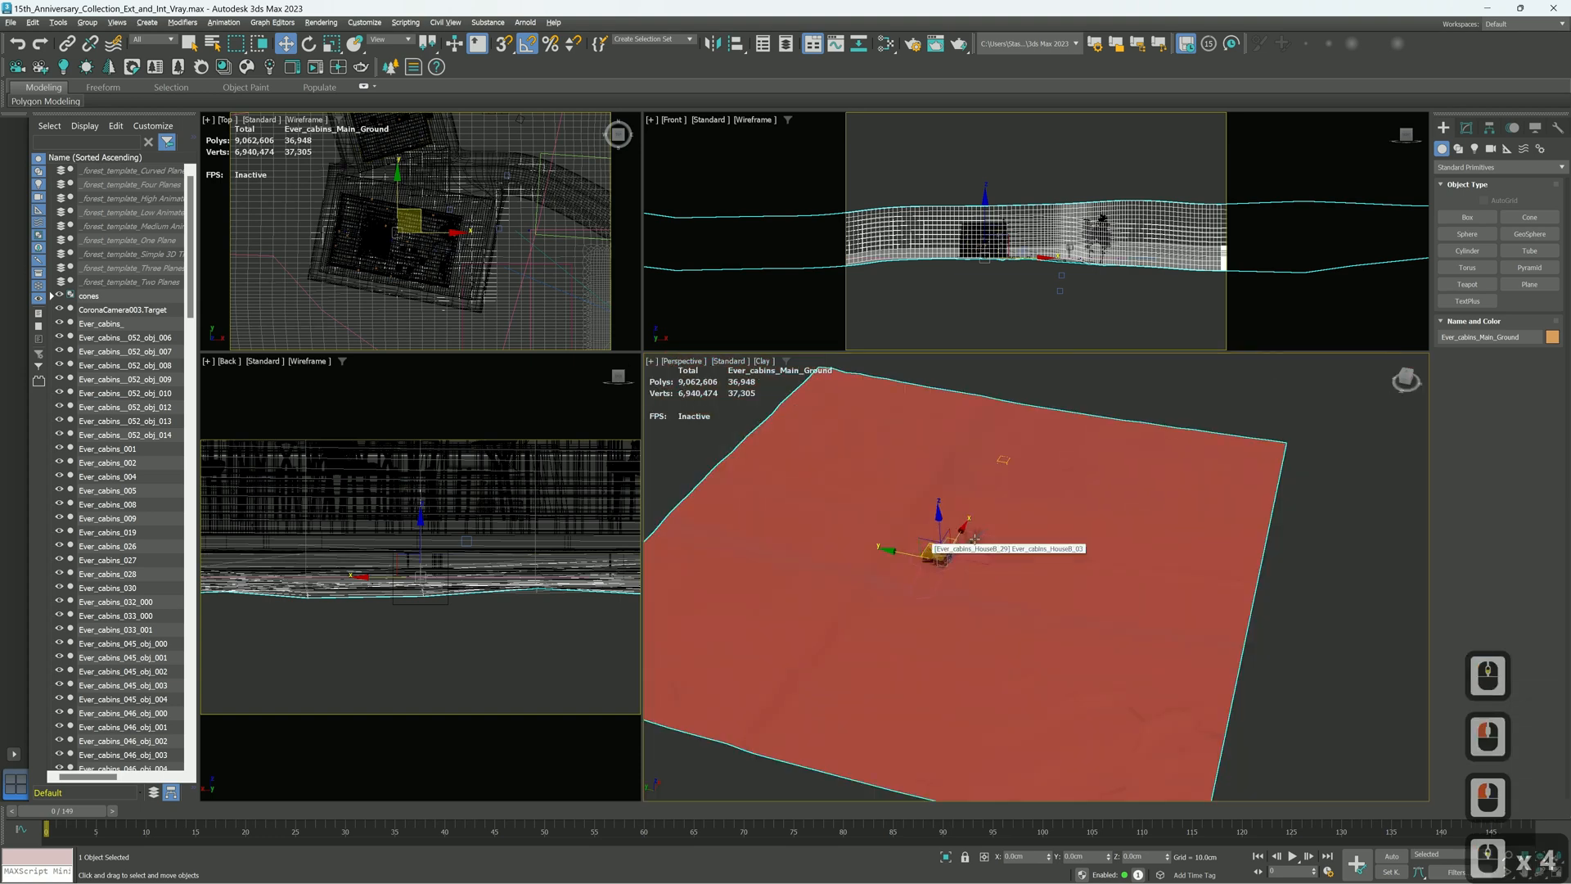
{"action": "key", "text": "Delete"}
Delete the three trees standing beside the two cabins
{"action": "scroll", "coordinate": [978, 544], "scroll_direction": "up", "scroll_amount": 2}
{"action": "left_click", "coordinate": [929, 535]}
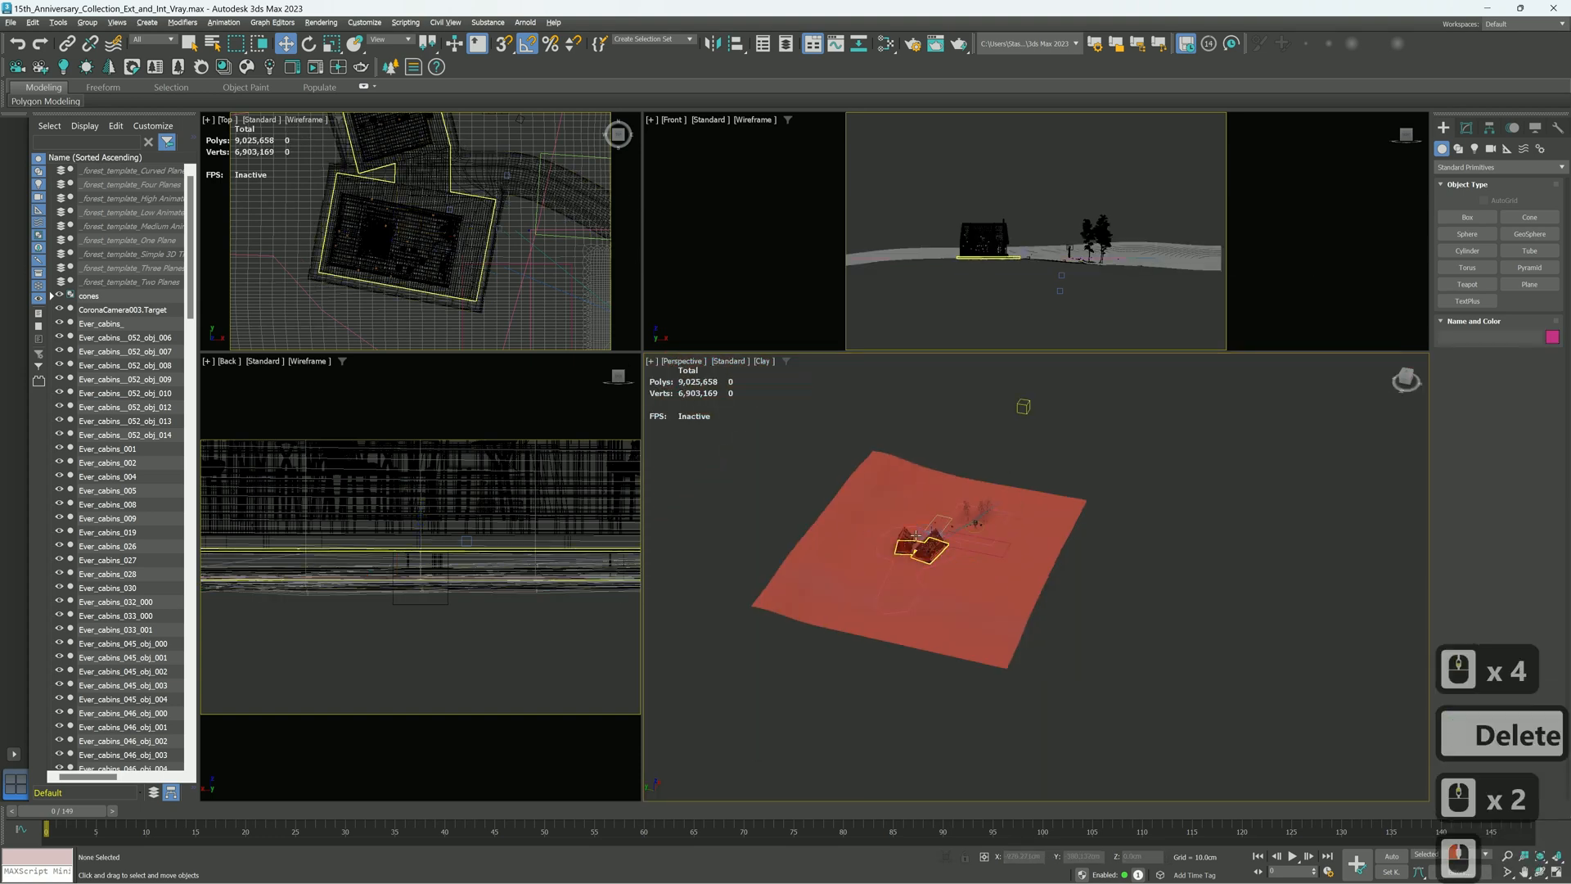
{"action": "scroll", "coordinate": [929, 535], "scroll_direction": "up", "scroll_amount": 2}
{"action": "left_click", "coordinate": [985, 501]}
{"action": "key", "text": "Delete"}
{"action": "left_click", "coordinate": [1009, 498]}
{"action": "key", "text": "Delete"}
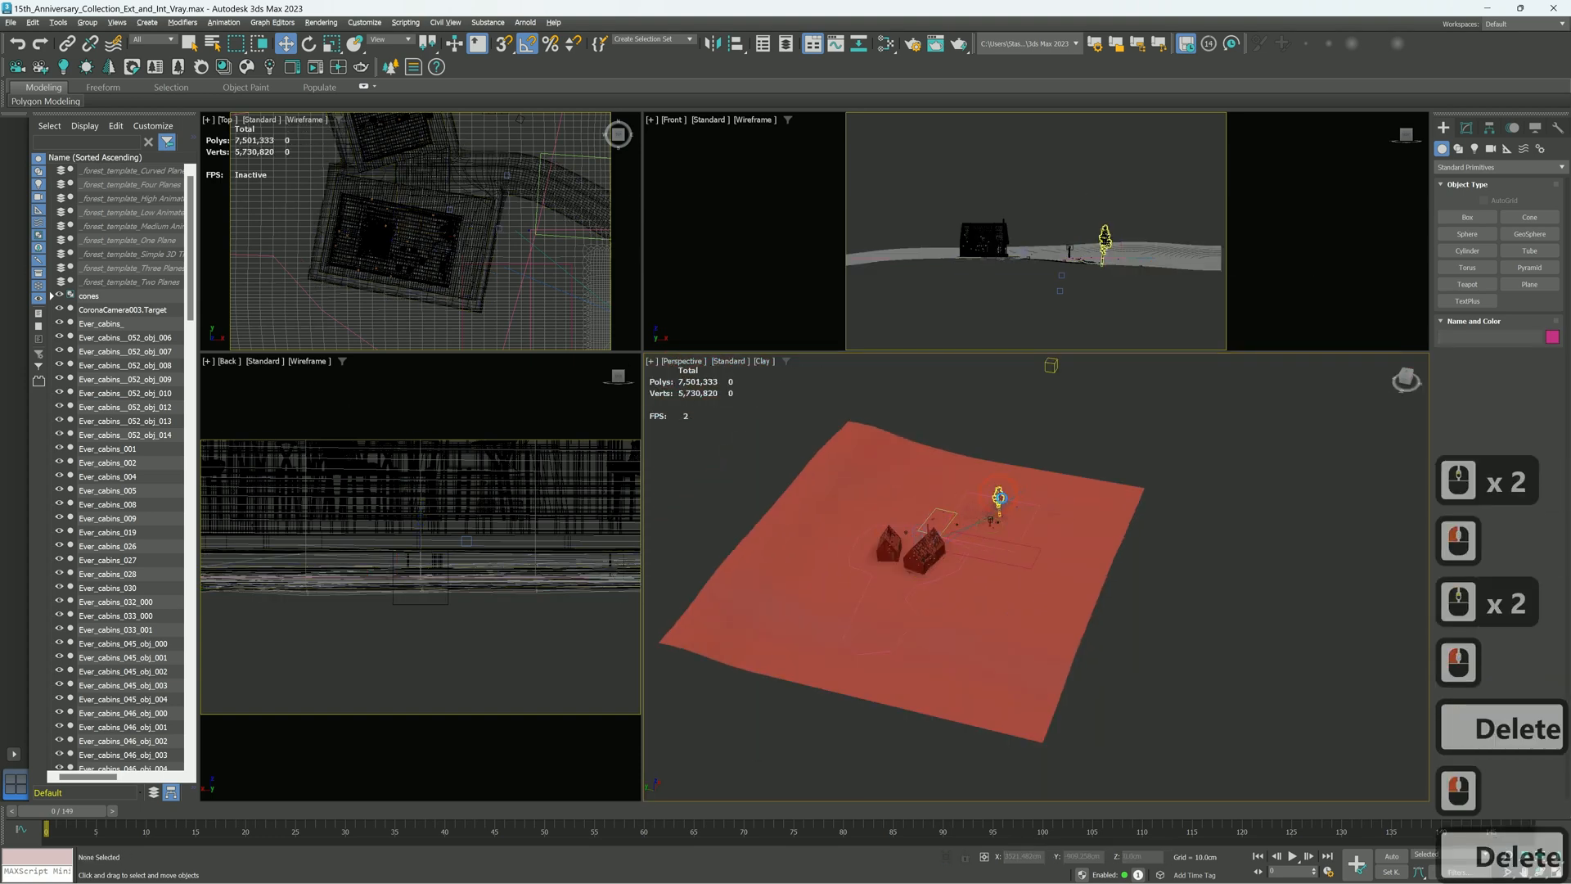
{"action": "left_click", "coordinate": [999, 503]}
{"action": "key", "text": "Delete"}
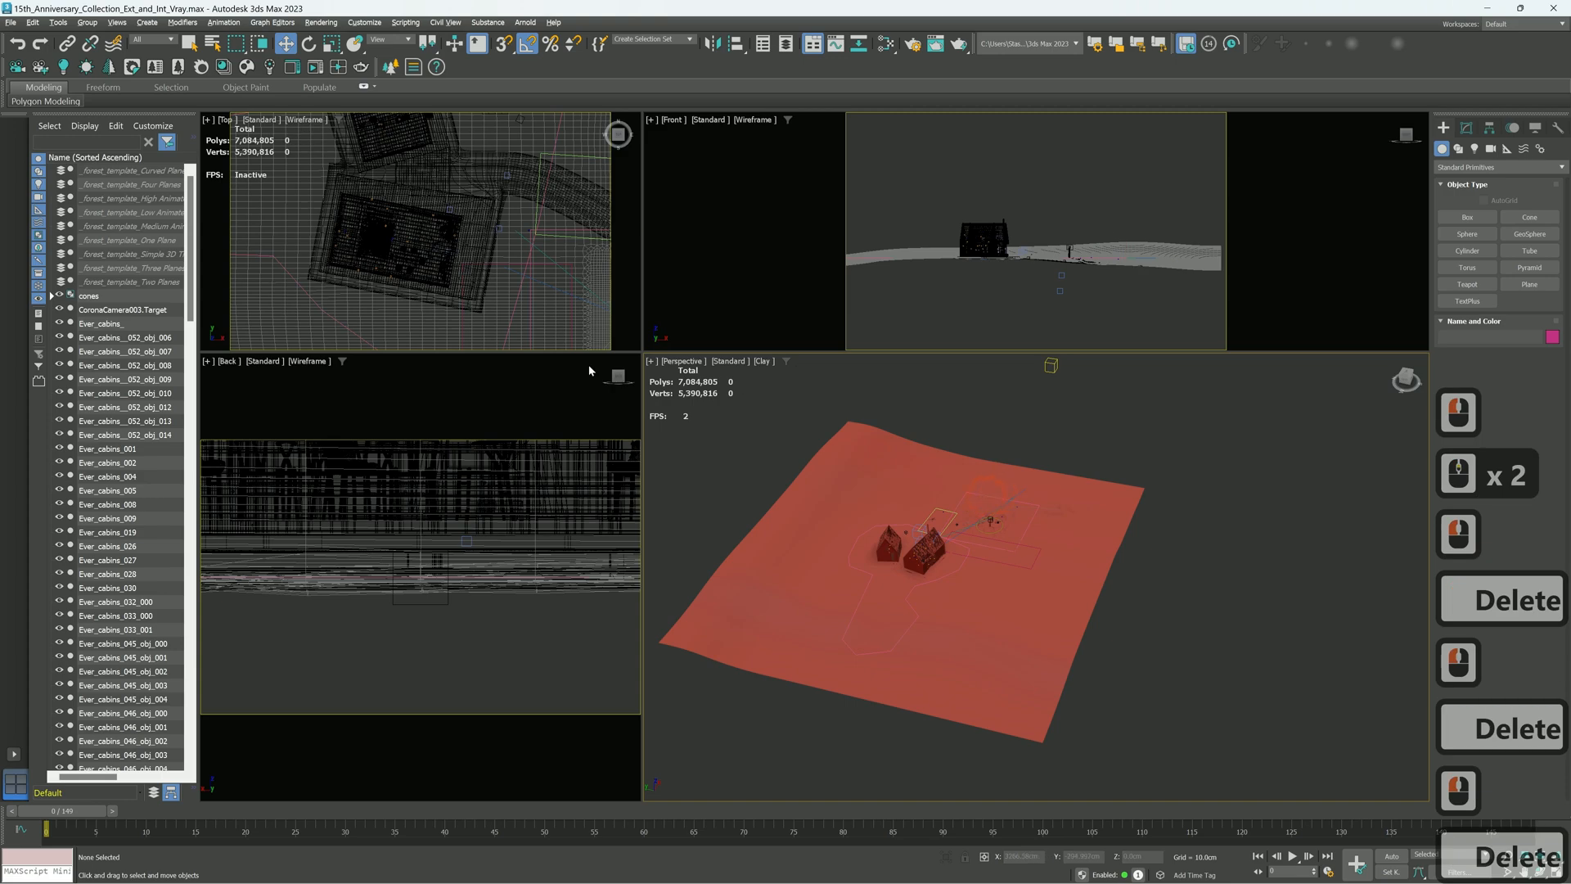
Inspect the furniture in the cabin and open the Ever_cabins_FurnitureB_01 group for editing its members
{"action": "right_click", "coordinate": [795, 489]}
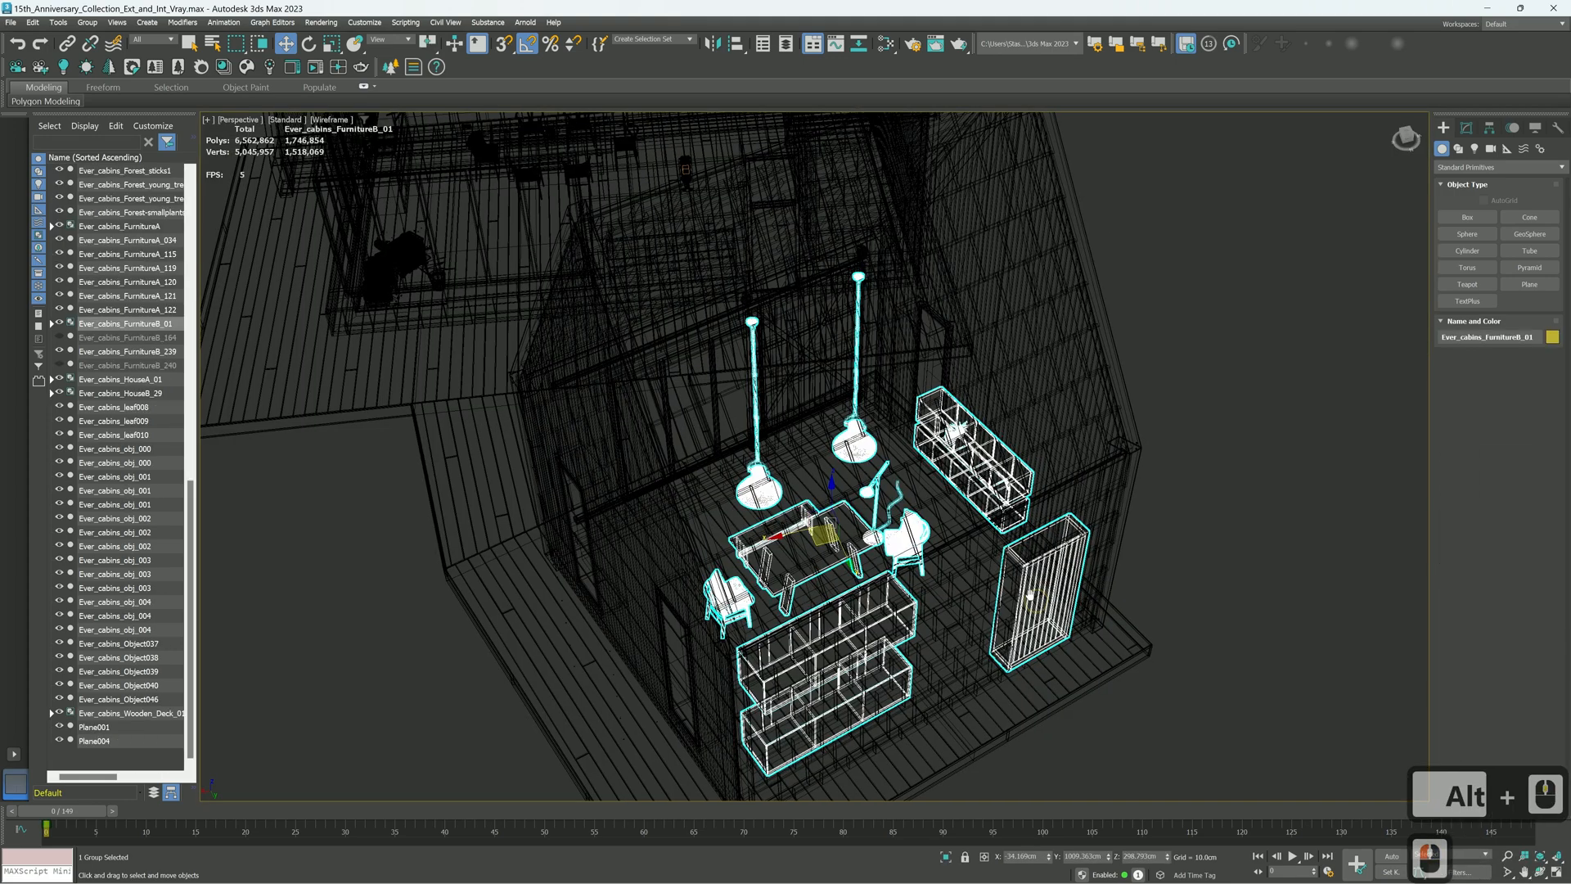
{"action": "mouse_move", "coordinate": [940, 531]}
{"action": "middle_mouse_down", "text": "alt"}
{"action": "mouse_move", "coordinate": [985, 561]}
{"action": "mouse_move", "coordinate": [950, 516]}
{"action": "mouse_move", "coordinate": [1021, 515]}
{"action": "mouse_move", "coordinate": [972, 536]}
{"action": "middle_mouse_up", "text": "alt"}
{"action": "key", "text": "F3"}
{"action": "key", "text": "F3"}
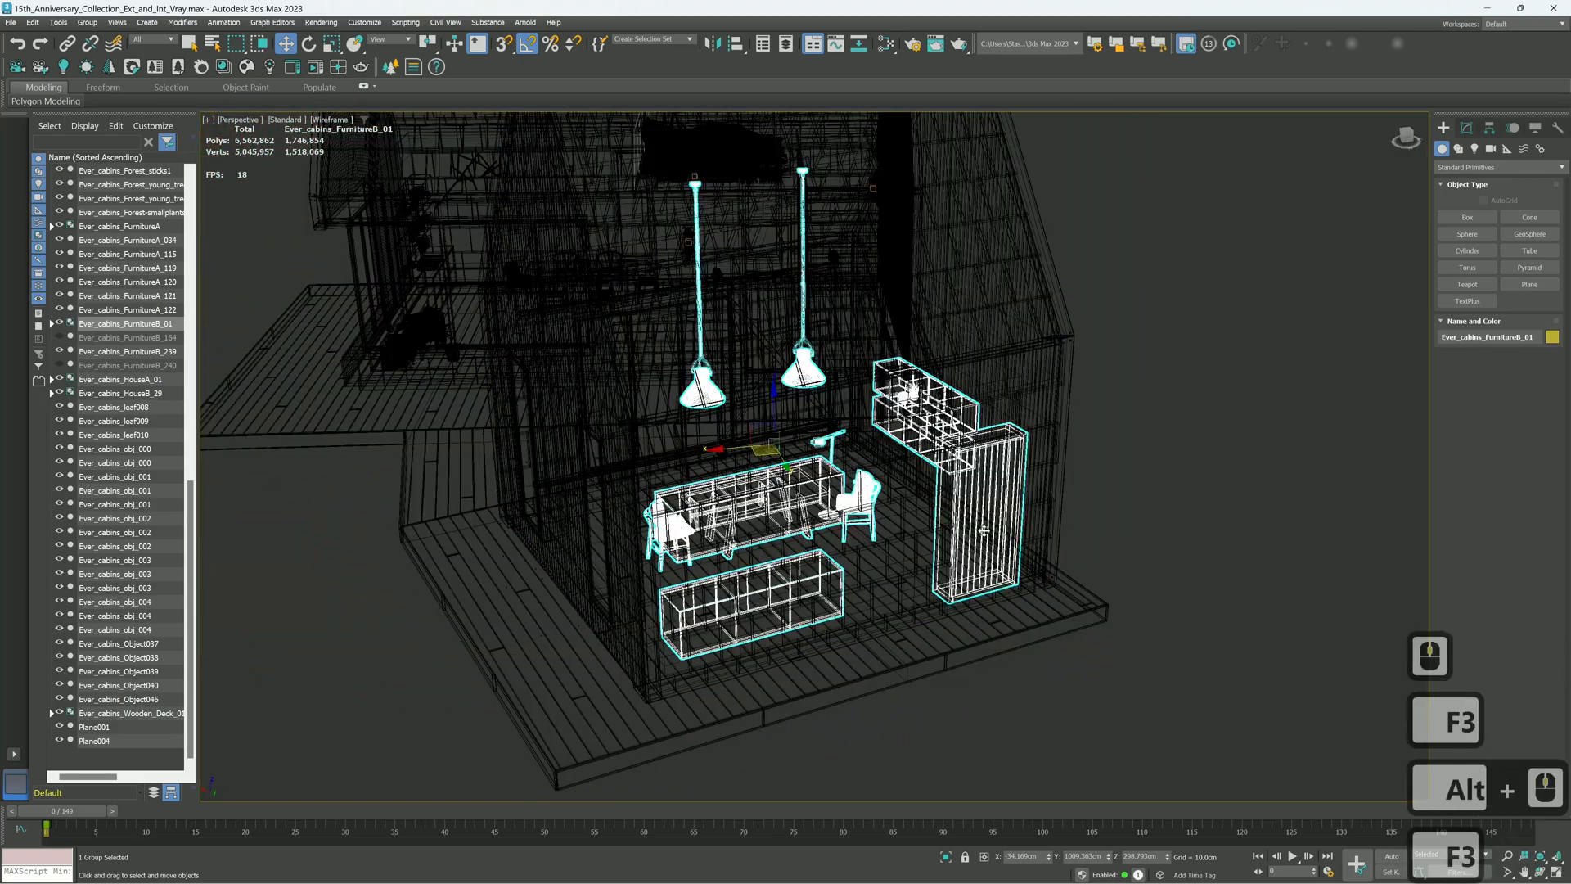
{"action": "left_click", "coordinate": [85, 22]}
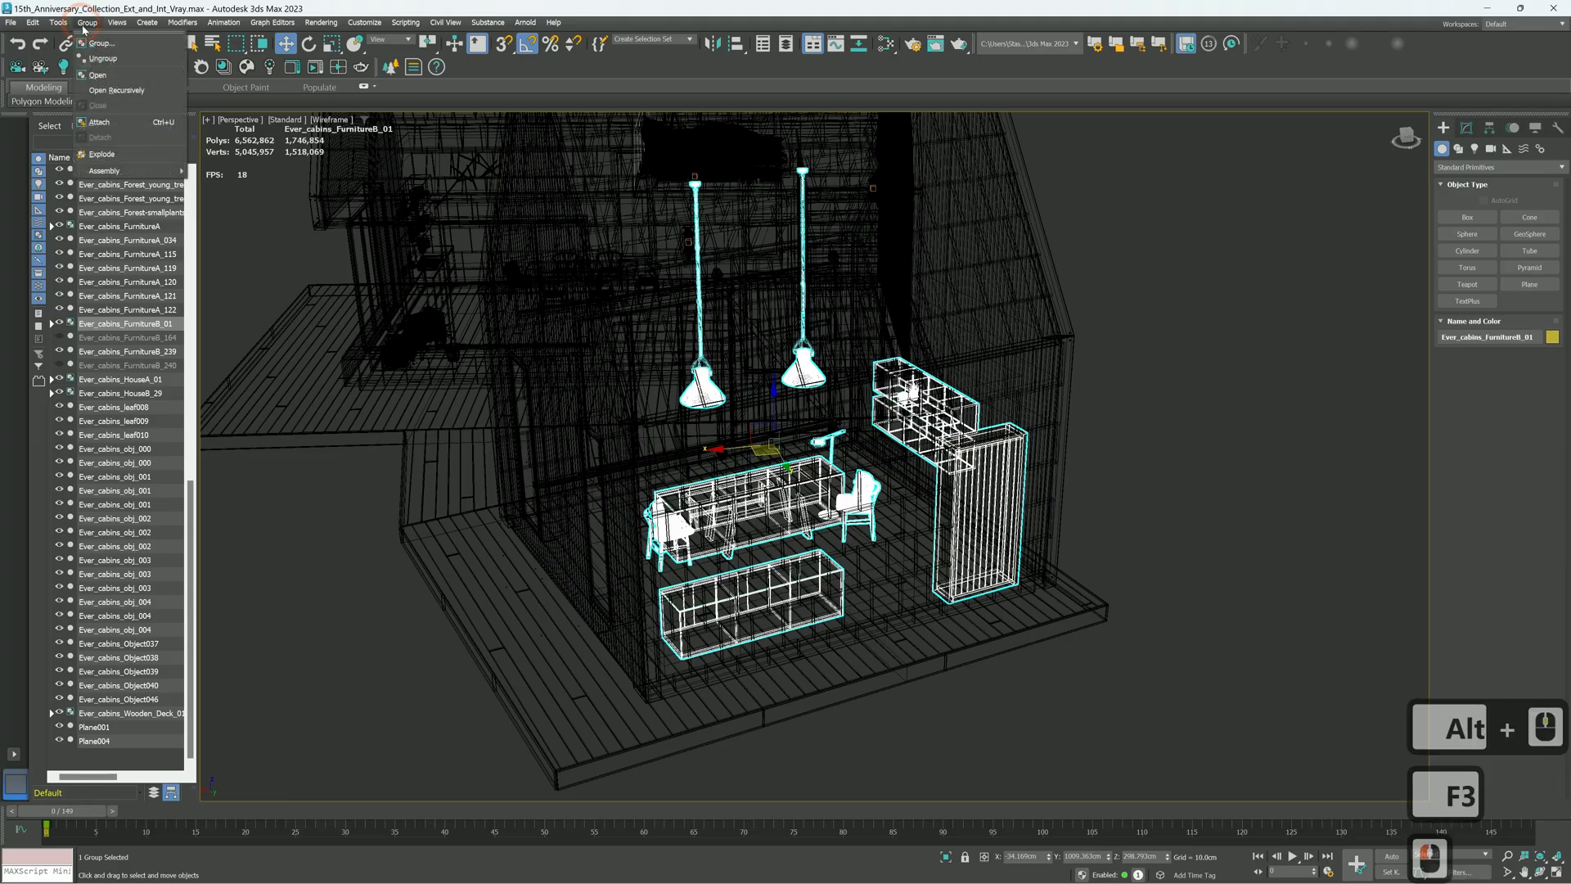
{"action": "left_click", "coordinate": [97, 74]}
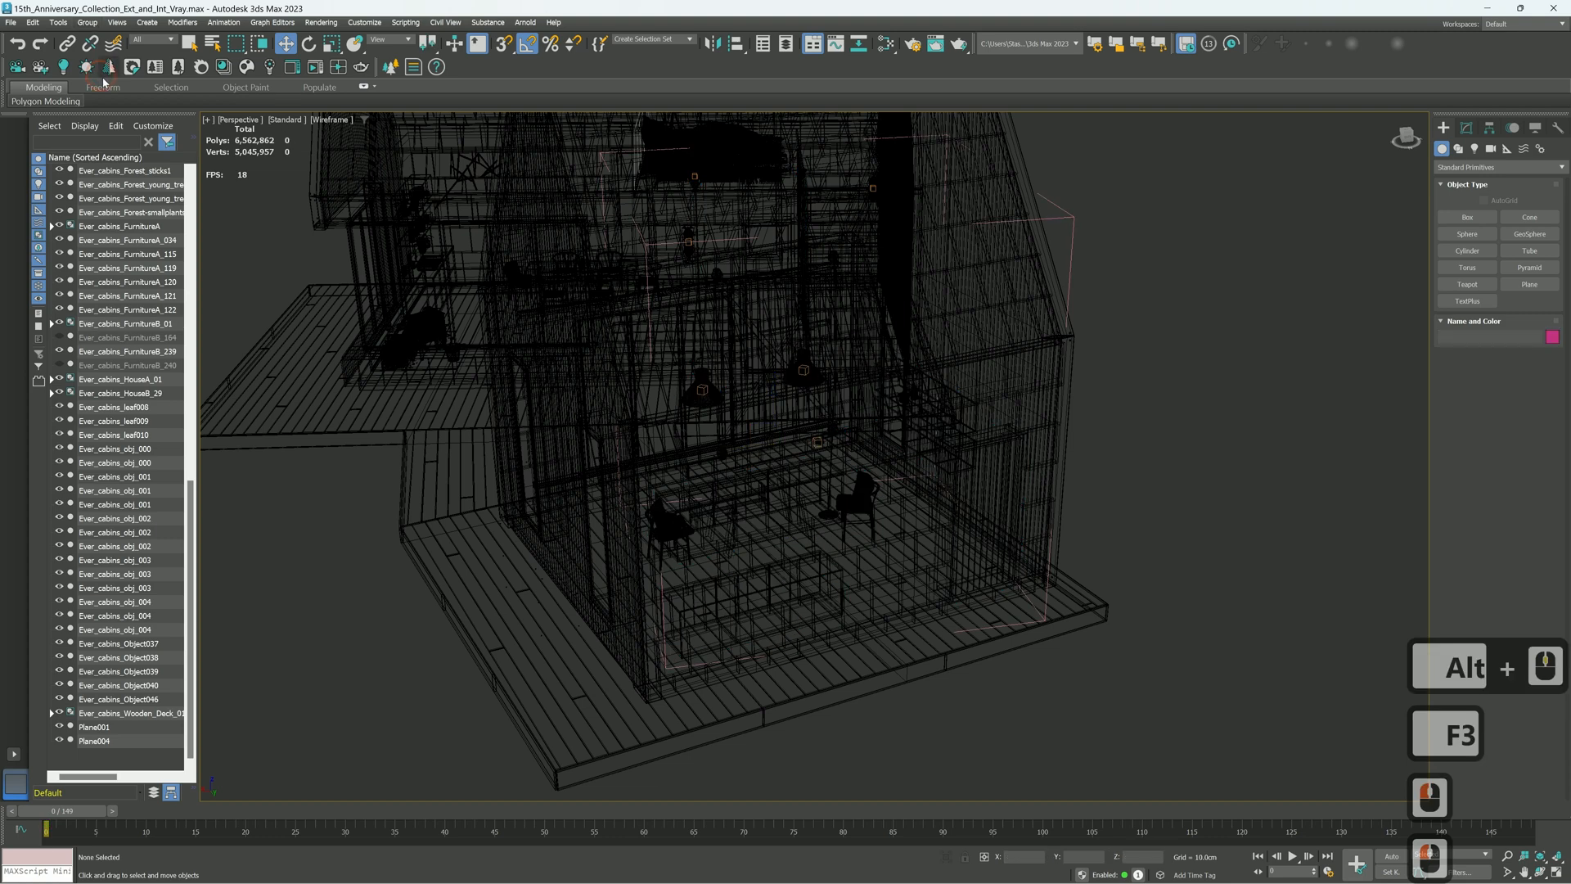
Detach the tall slatted piece Ever_cabins_FurnitureB_03 from the opened furniture group
{"action": "left_click", "coordinate": [987, 510]}
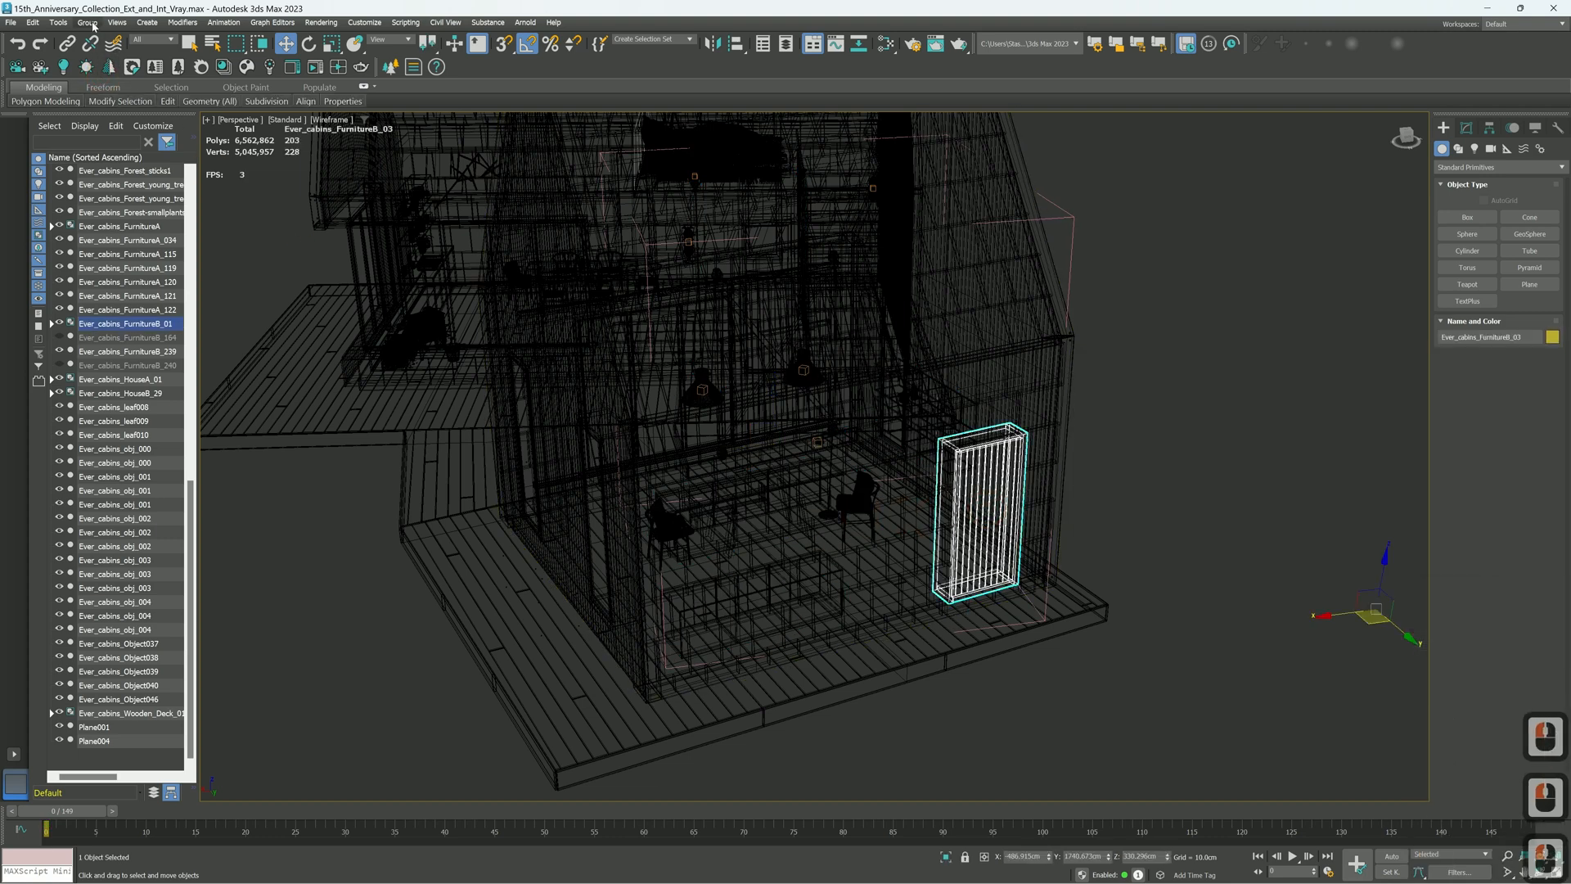
{"action": "left_click", "coordinate": [92, 23]}
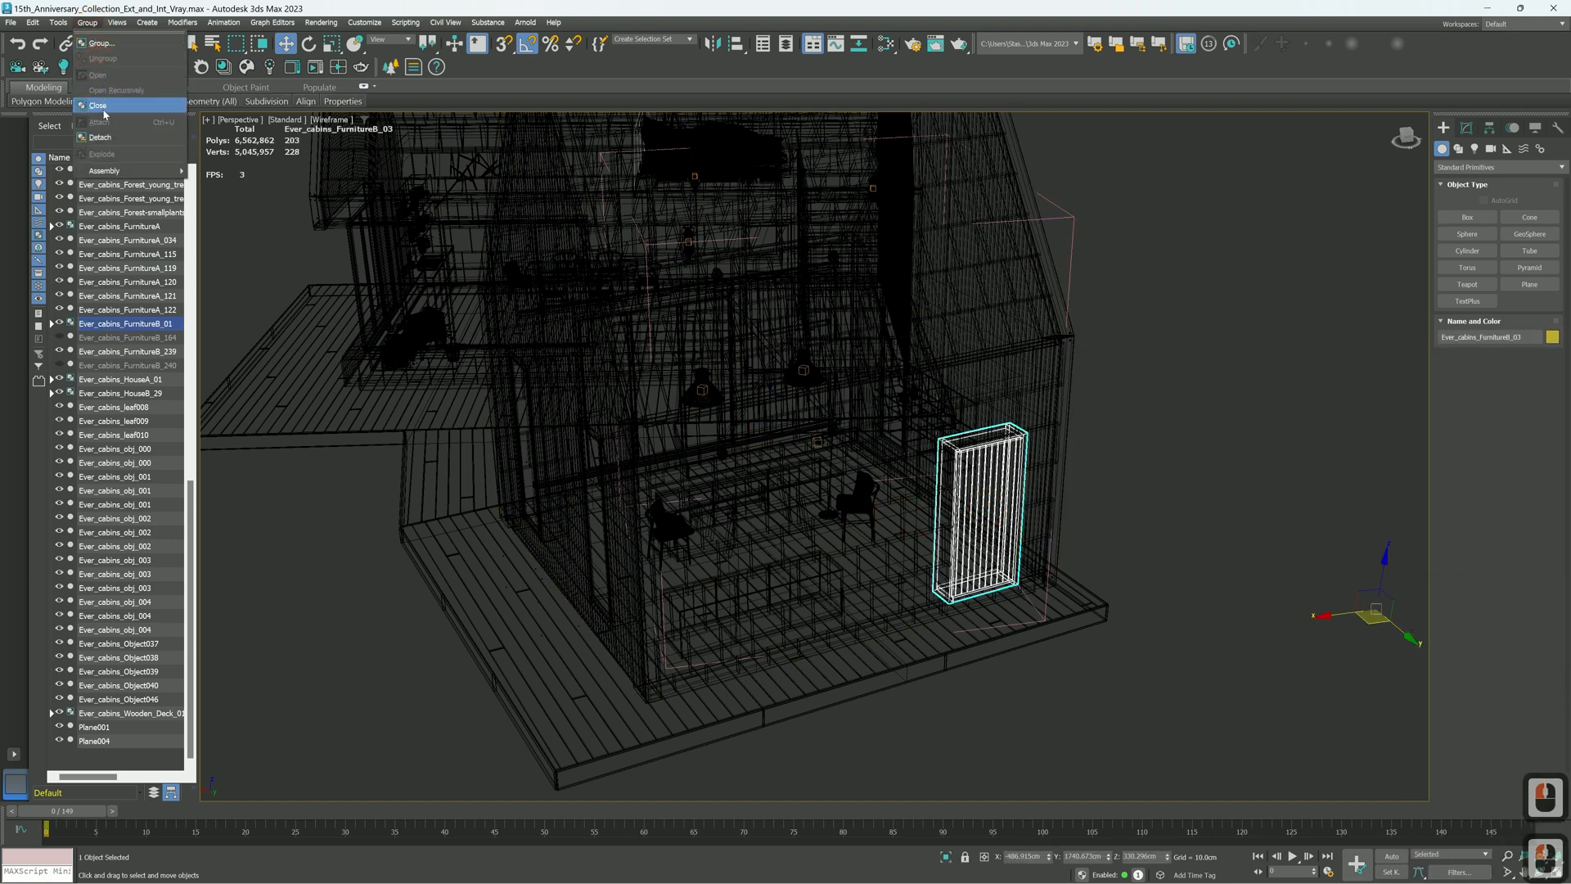
{"action": "left_click", "coordinate": [100, 138]}
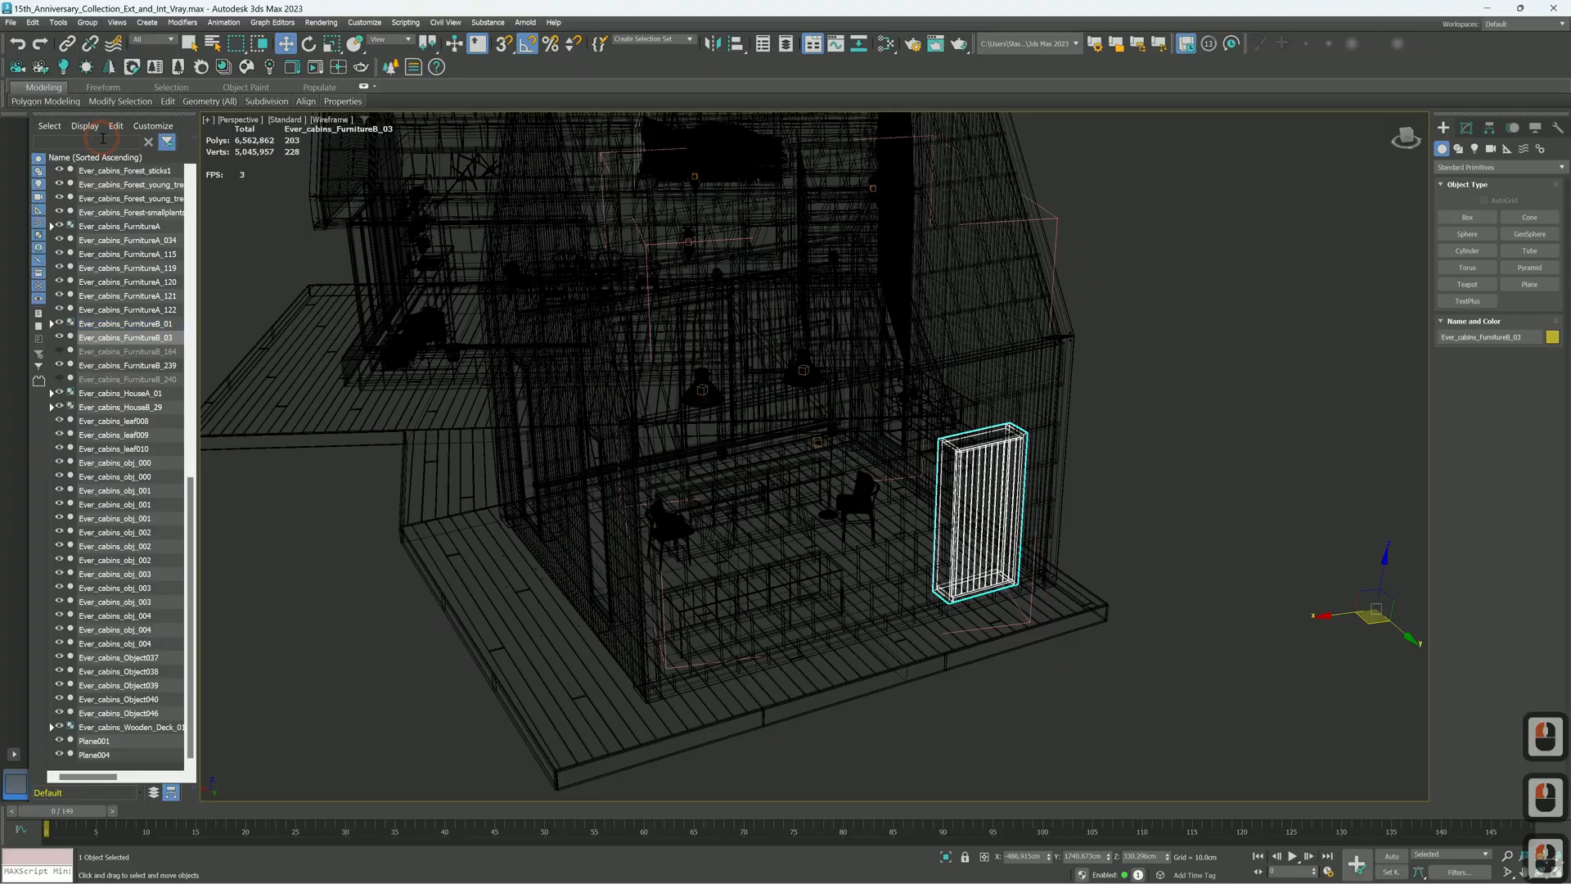
Select the bounding bracket of the opened Ever_cabins_FurnitureB_01 group
{"action": "left_click", "coordinate": [1050, 218]}
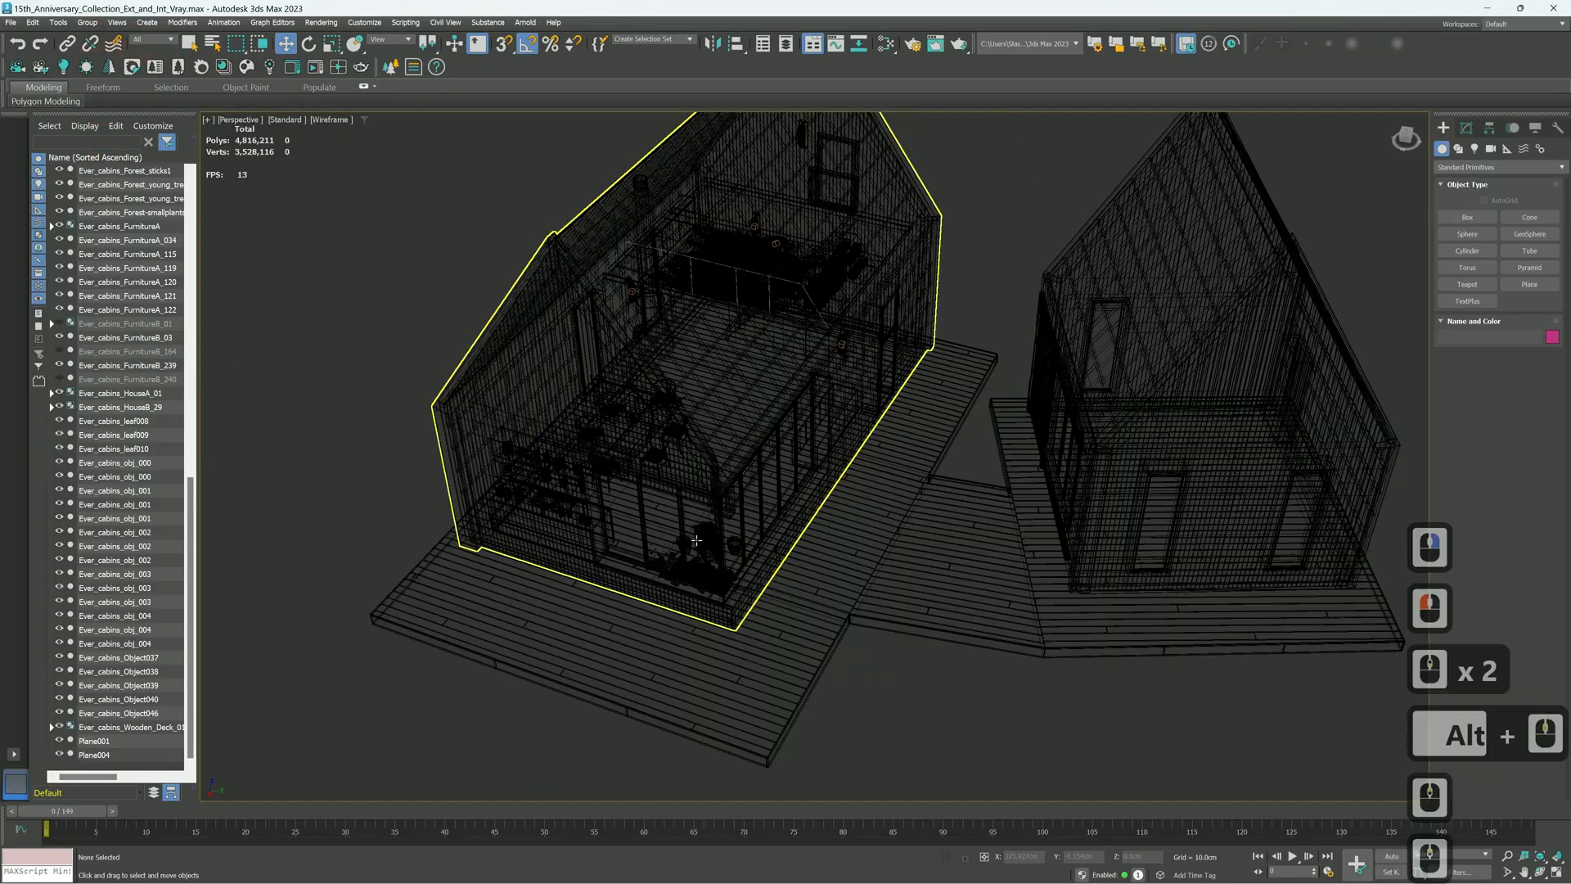
Open the Ever_cabins_FurnitureA group and detach its zigzag member Ever_cabins_FurnitureA_09
{"action": "left_click", "coordinate": [710, 548]}
{"action": "middle_click_drag", "start_coordinate": [710, 548], "coordinate": [523, 507], "text": "alt"}
{"action": "scroll", "coordinate": [889, 434], "scroll_direction": "up", "scroll_amount": 3}
{"action": "middle_click_drag", "start_coordinate": [655, 409], "coordinate": [728, 348], "text": "alt"}
{"action": "scroll", "coordinate": [728, 348], "scroll_direction": "up", "scroll_amount": 2}
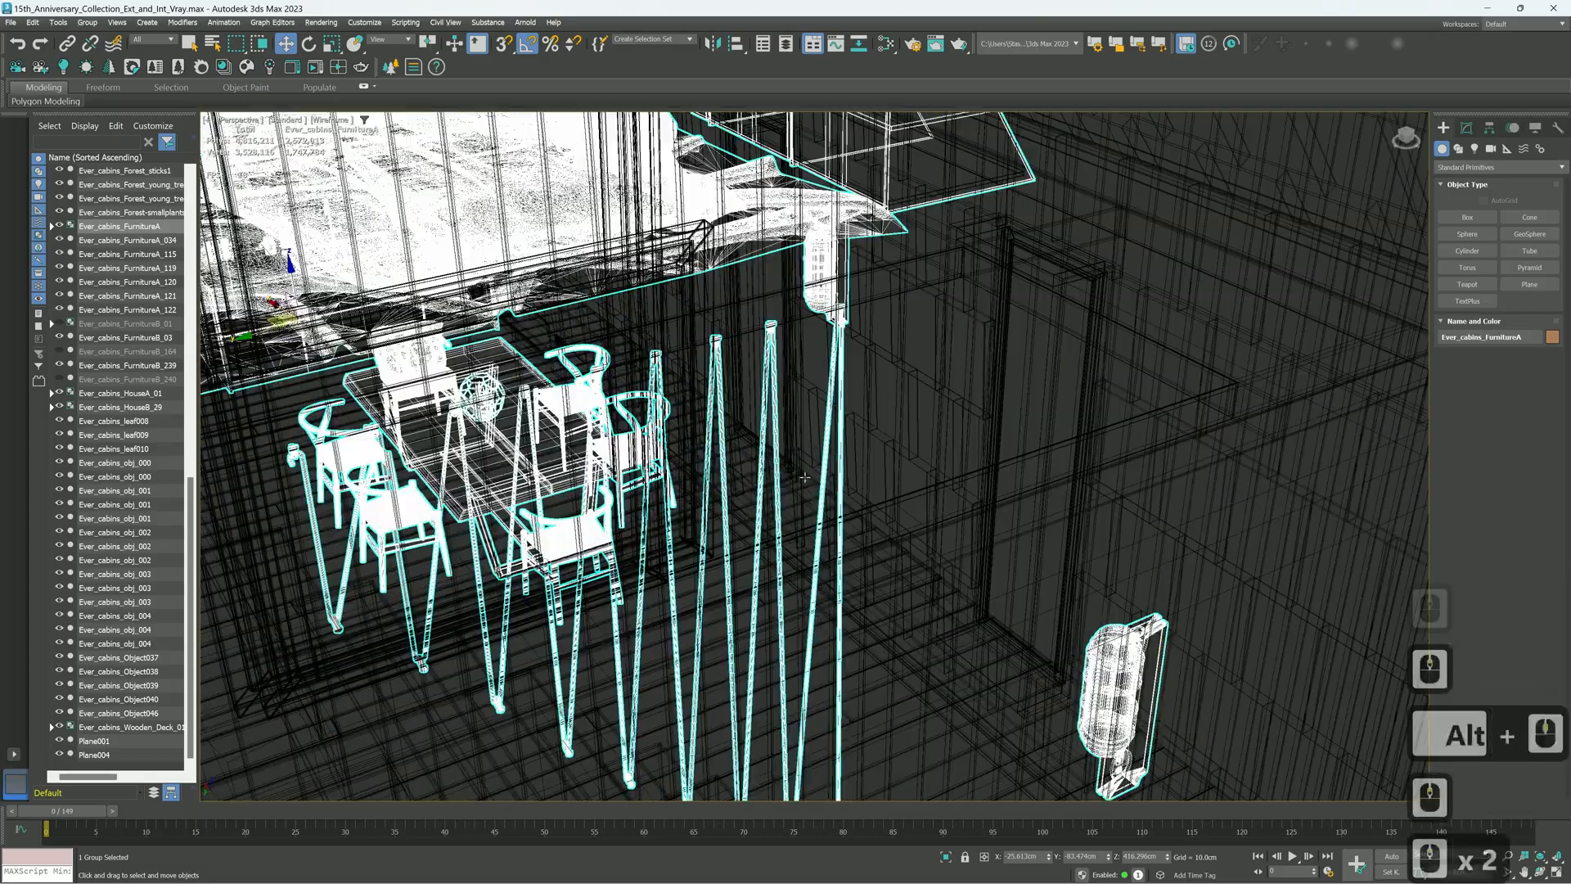
{"action": "scroll", "coordinate": [728, 348], "scroll_direction": "down", "scroll_amount": 1}
{"action": "left_click", "coordinate": [88, 23]}
{"action": "left_click", "coordinate": [96, 75]}
{"action": "left_click", "coordinate": [829, 343]}
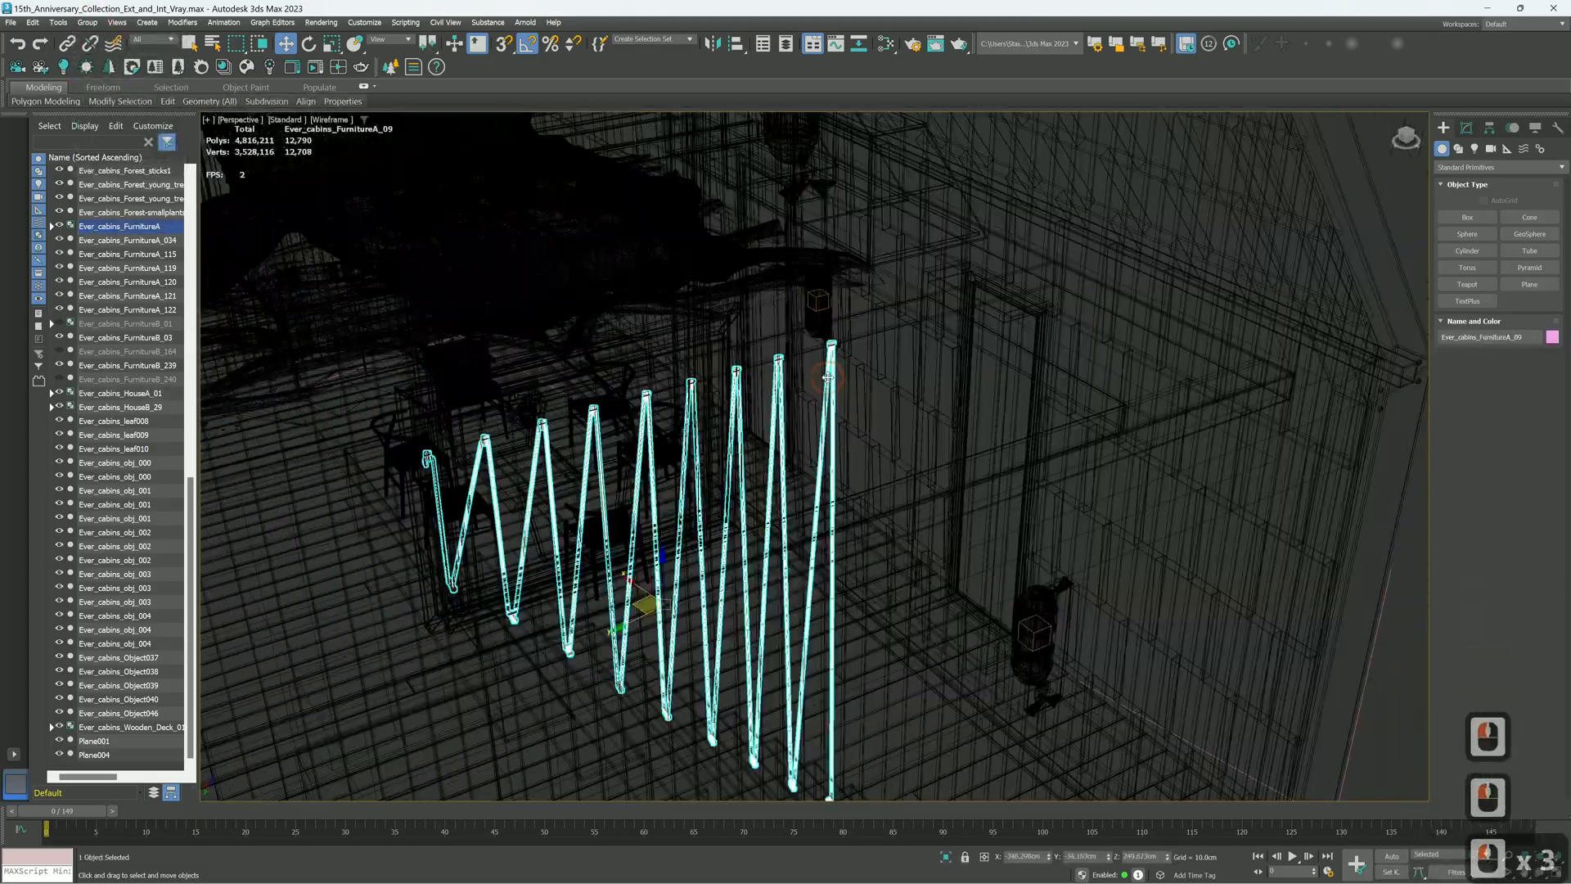
{"action": "scroll", "coordinate": [791, 354], "scroll_direction": "down", "scroll_amount": 3}
{"action": "scroll", "coordinate": [791, 354], "scroll_direction": "up", "scroll_amount": 5}
{"action": "scroll", "coordinate": [790, 354], "scroll_direction": "down", "scroll_amount": 6}
{"action": "left_click", "coordinate": [89, 23]}
{"action": "left_click", "coordinate": [96, 104]}
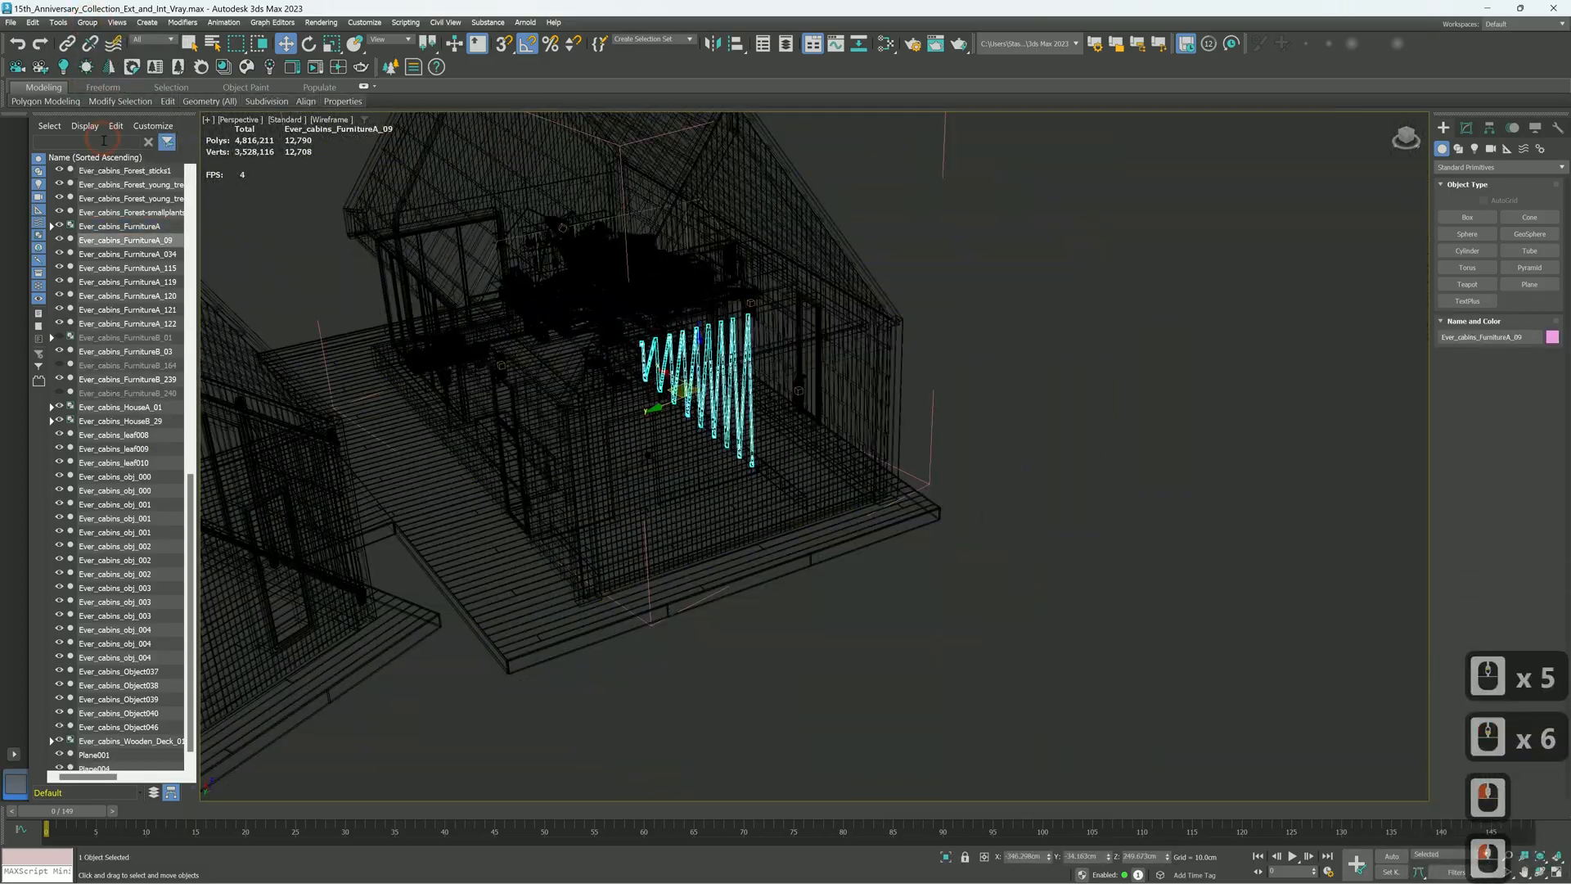
Close the Ever_cabins_FurnitureB_01 group and hide it in the scene
{"action": "left_click", "coordinate": [88, 23]}
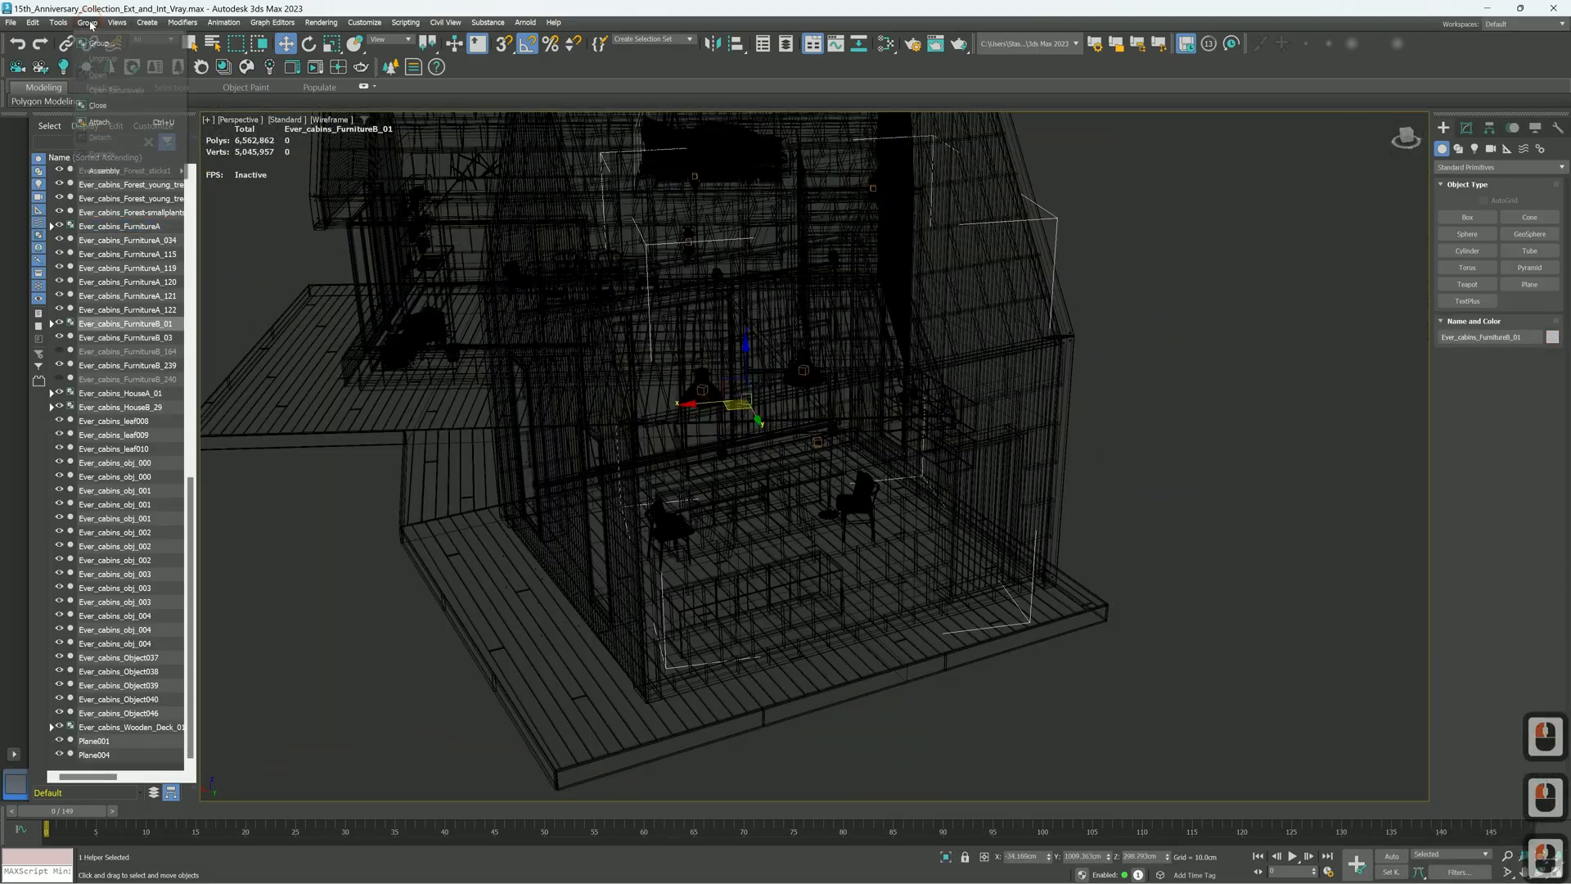
{"action": "left_click", "coordinate": [97, 104]}
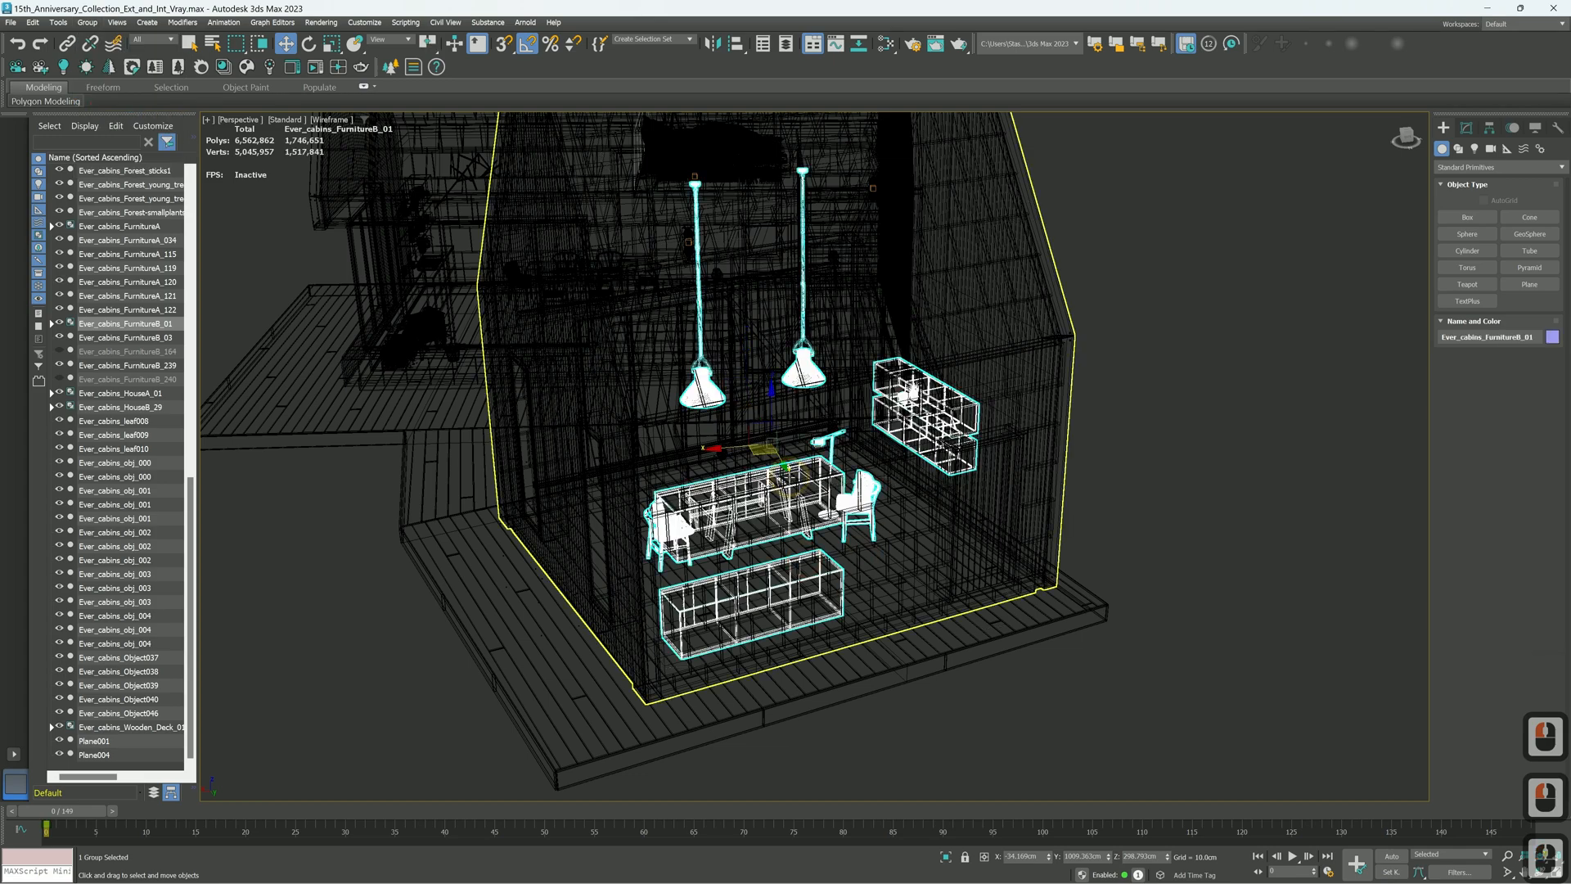
{"action": "key", "text": "F3"}
{"action": "key", "text": "F3"}
{"action": "right_click", "coordinate": [904, 394]}
{"action": "left_click", "coordinate": [931, 342]}
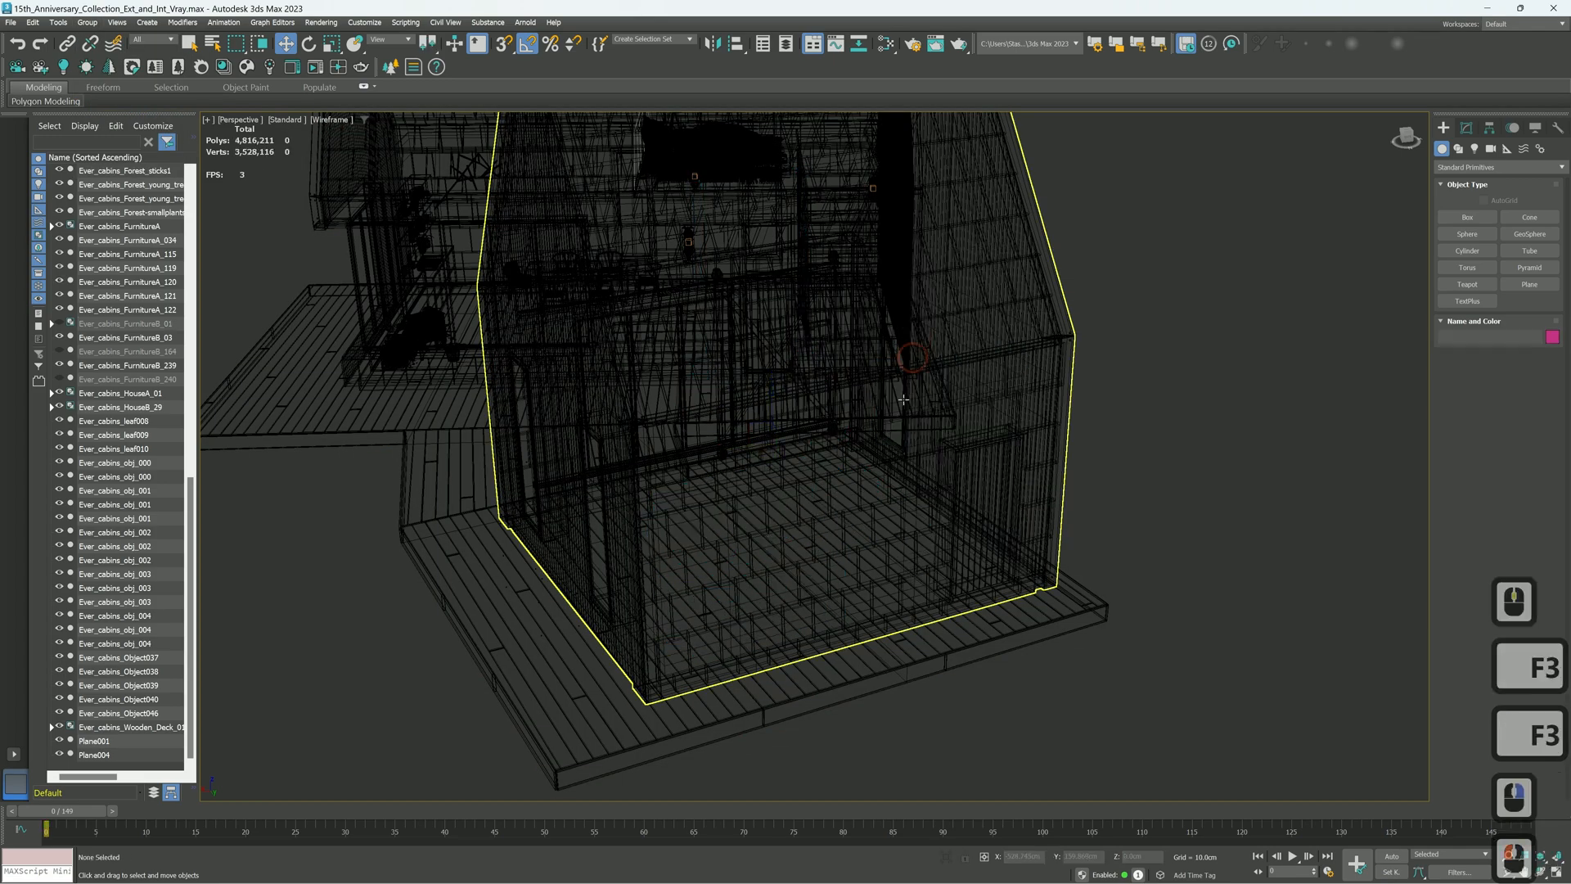
Close the opened Ever_cabins_FurnitureA group
{"action": "scroll", "coordinate": [806, 458], "scroll_direction": "down", "scroll_amount": 4}
{"action": "middle_click_drag", "start_coordinate": [790, 448], "coordinate": [841, 475], "text": "alt"}
{"action": "left_click", "coordinate": [818, 369]}
{"action": "scroll", "coordinate": [818, 368], "scroll_direction": "up", "scroll_amount": 6}
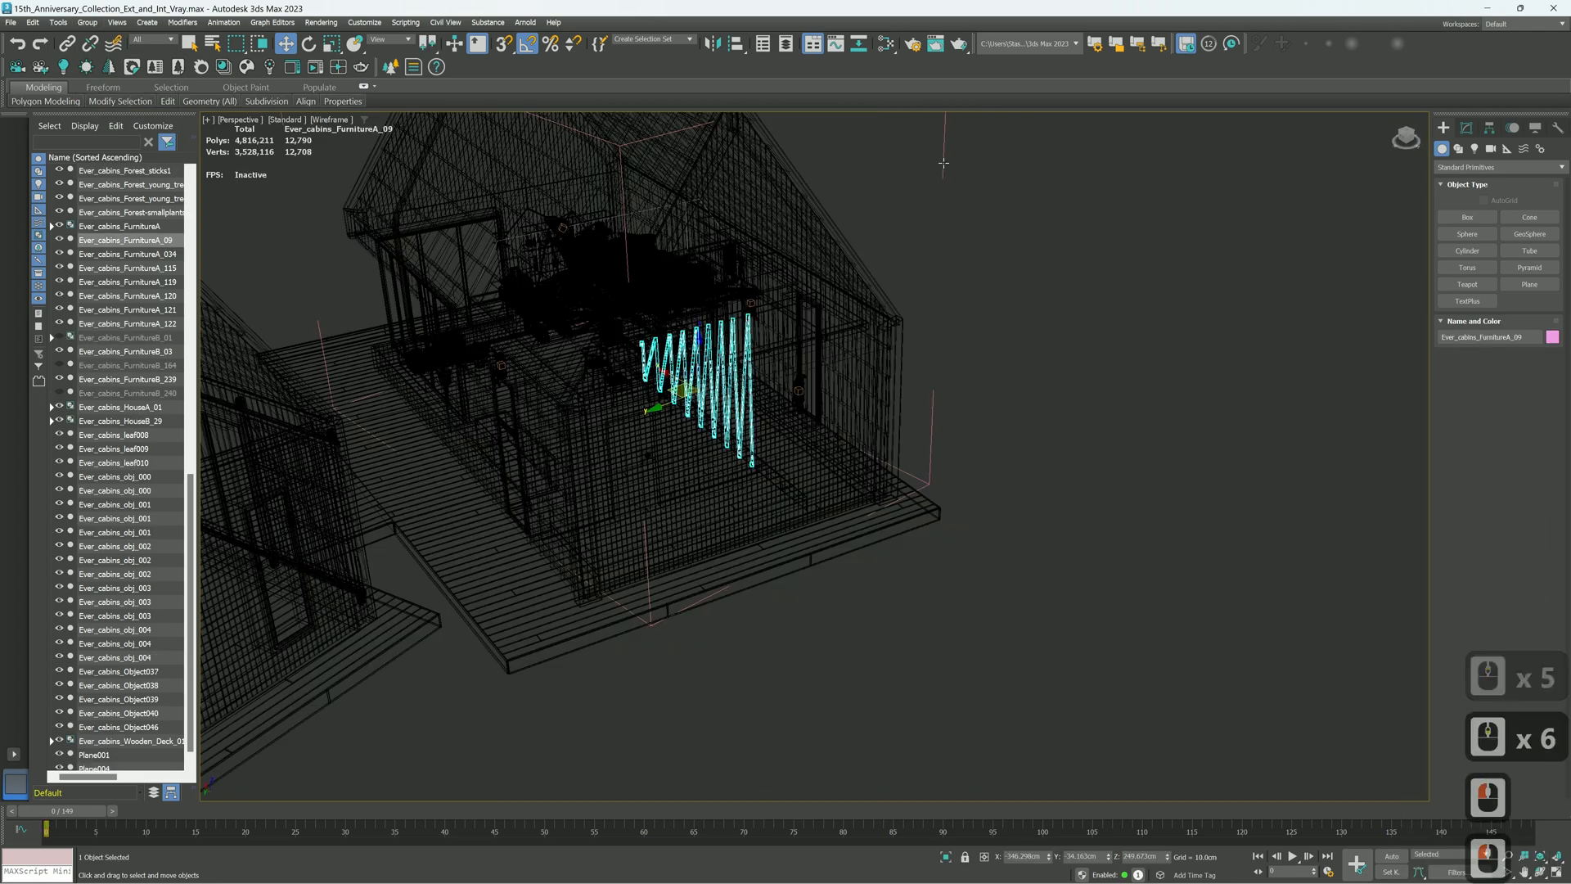
{"action": "left_click", "coordinate": [87, 22]}
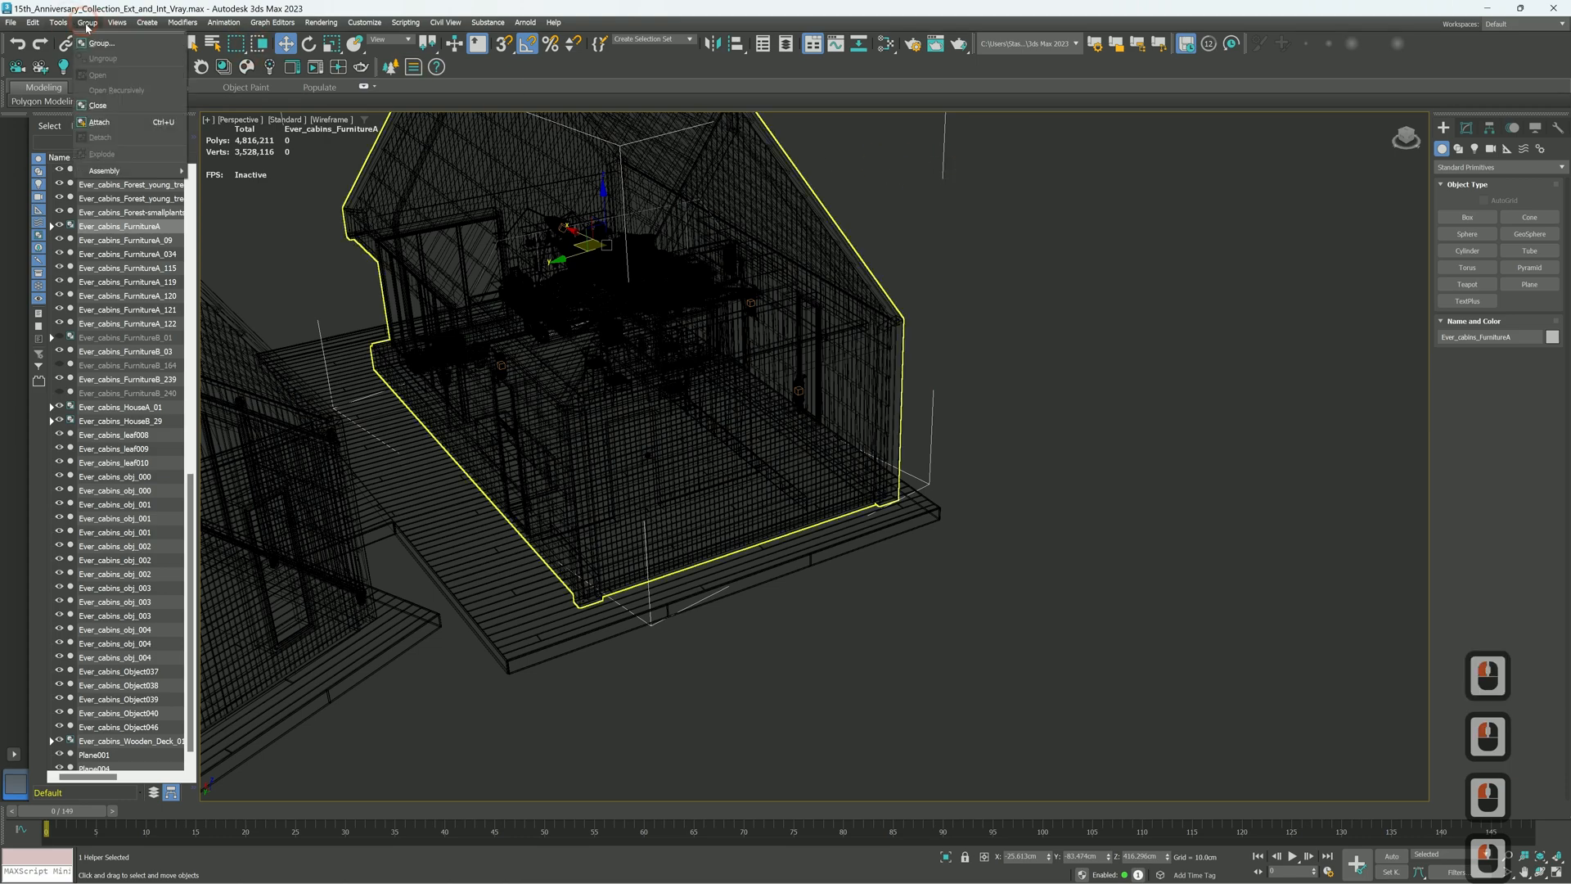
{"action": "left_click", "coordinate": [104, 107]}
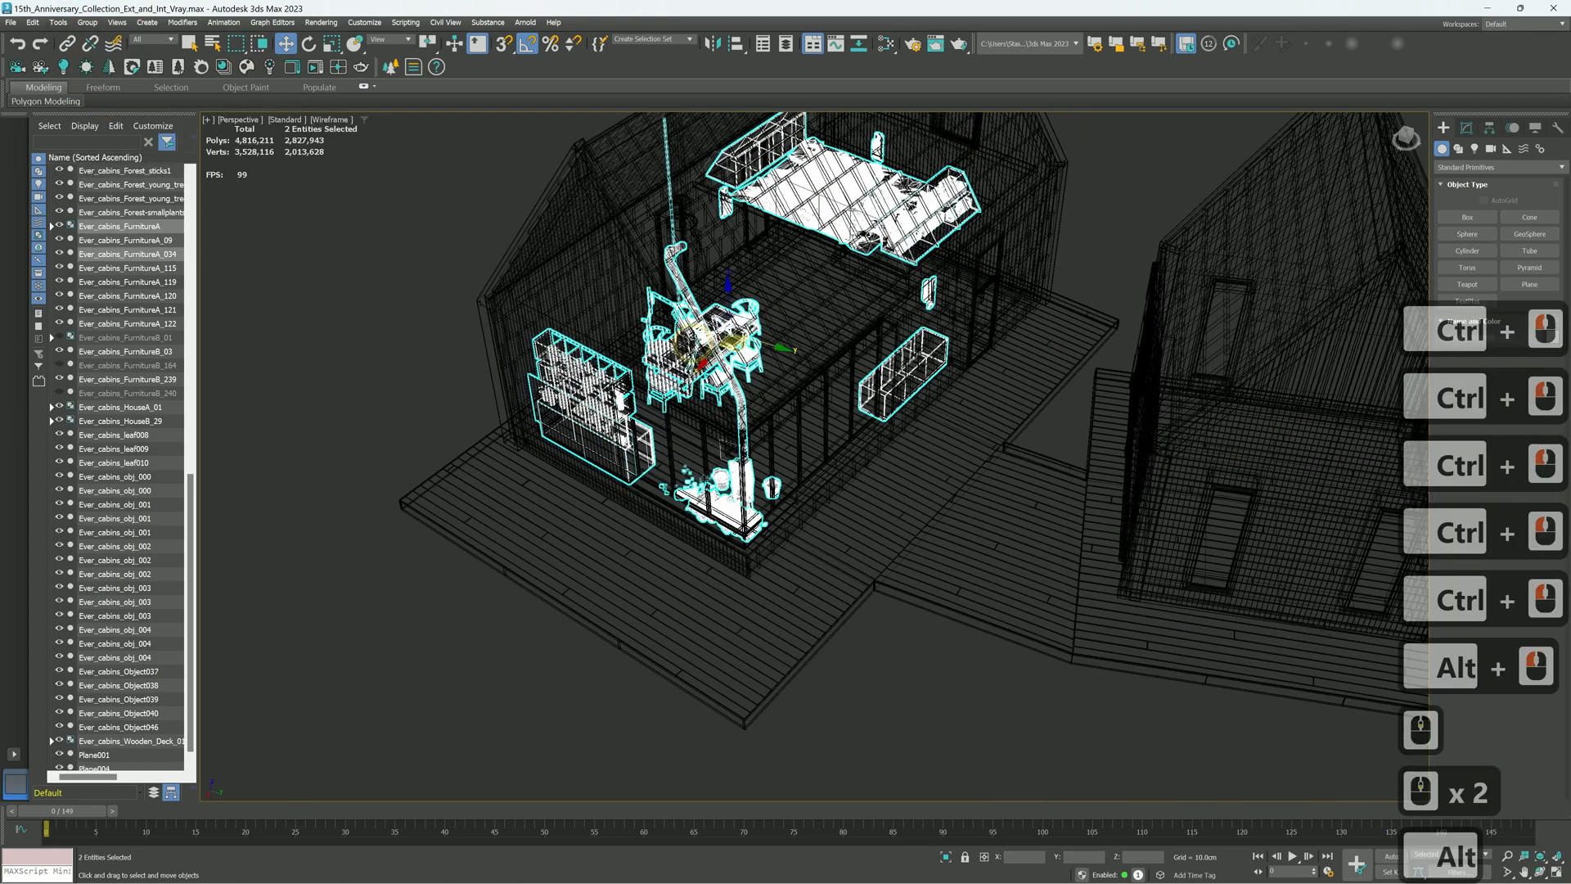
Hide the selected Ever_cabins_FurnitureA group and Ever_cabins_FurnitureA_034, and switch the viewport from wireframe to shaded display
{"action": "mouse_move", "coordinate": [659, 350]}
{"action": "middle_mouse_down", "text": "alt"}
{"action": "mouse_move", "coordinate": [679, 327]}
{"action": "mouse_move", "coordinate": [729, 494]}
{"action": "mouse_move", "coordinate": [794, 437]}
{"action": "mouse_move", "coordinate": [769, 458]}
{"action": "middle_mouse_up", "text": "alt"}
{"action": "right_click", "coordinate": [679, 327]}
{"action": "left_click", "coordinate": [713, 279]}
{"action": "key", "text": "F3"}
{"action": "middle_click", "coordinate": [738, 481]}
{"action": "middle_click", "coordinate": [738, 481]}
{"action": "left_click", "coordinate": [12, 22]}
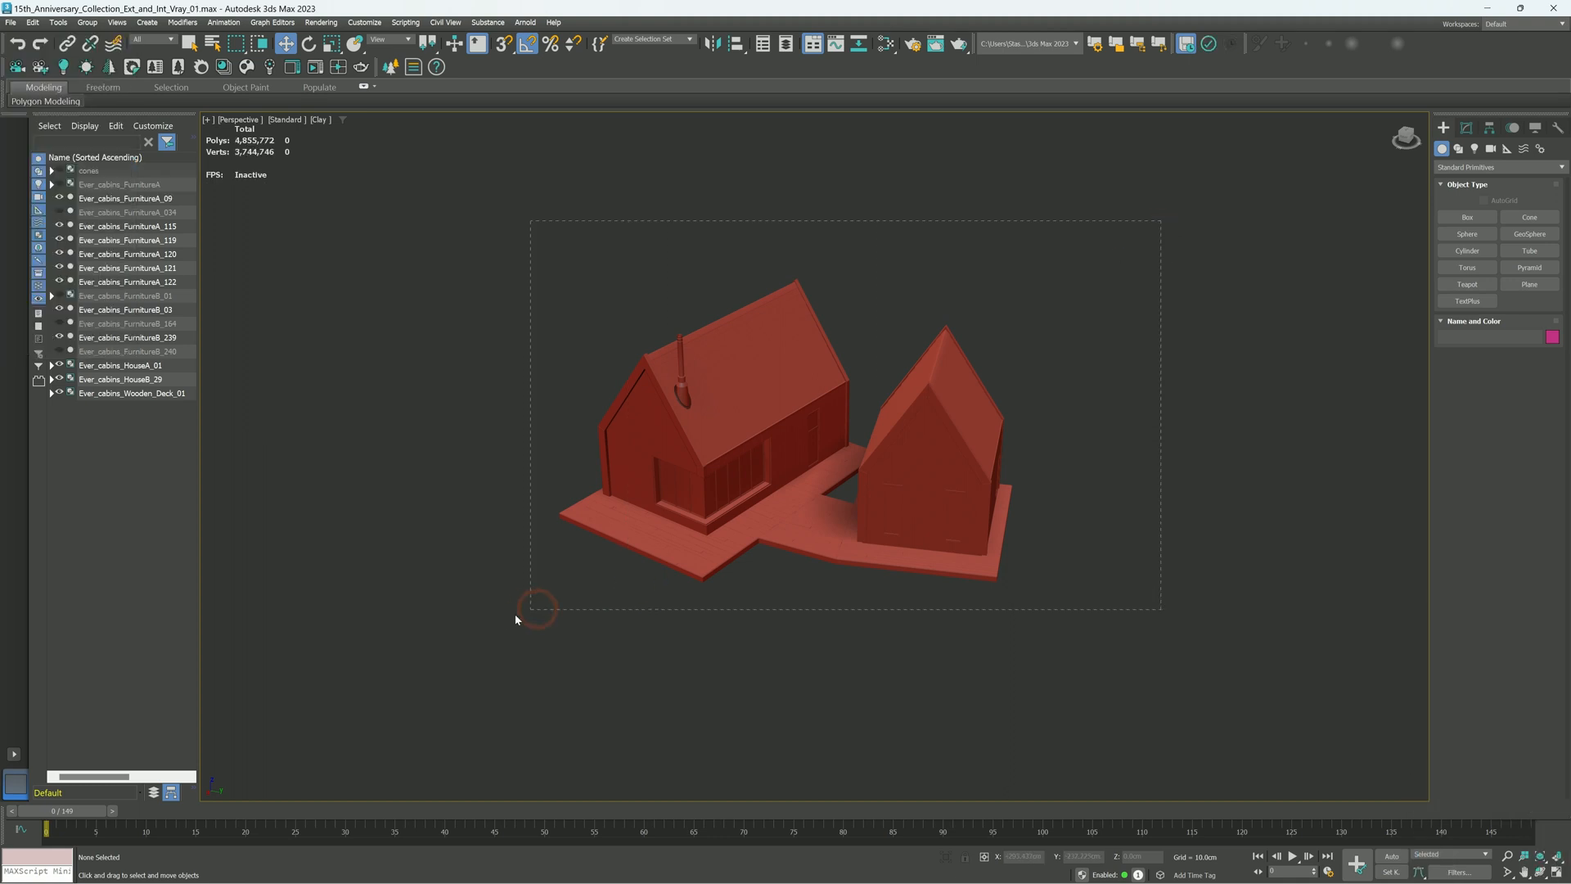
Select all visible parts of both cabins with the deck and start exporting only the selection as FBX
{"action": "left_click_drag", "start_coordinate": [485, 640], "coordinate": [489, 637]}
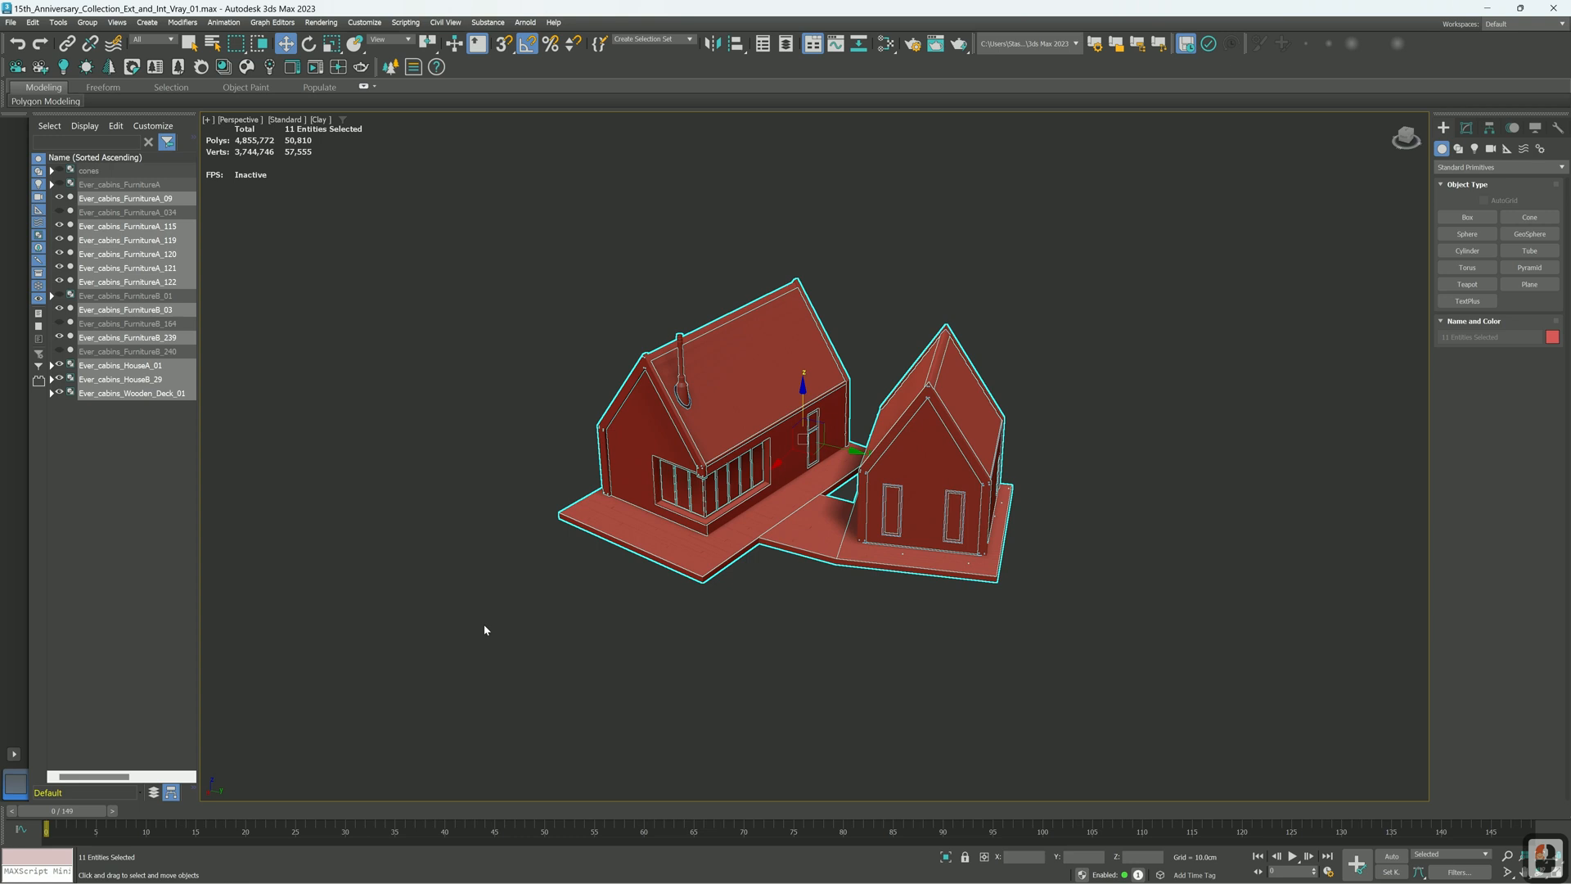
{"action": "left_click", "coordinate": [11, 23]}
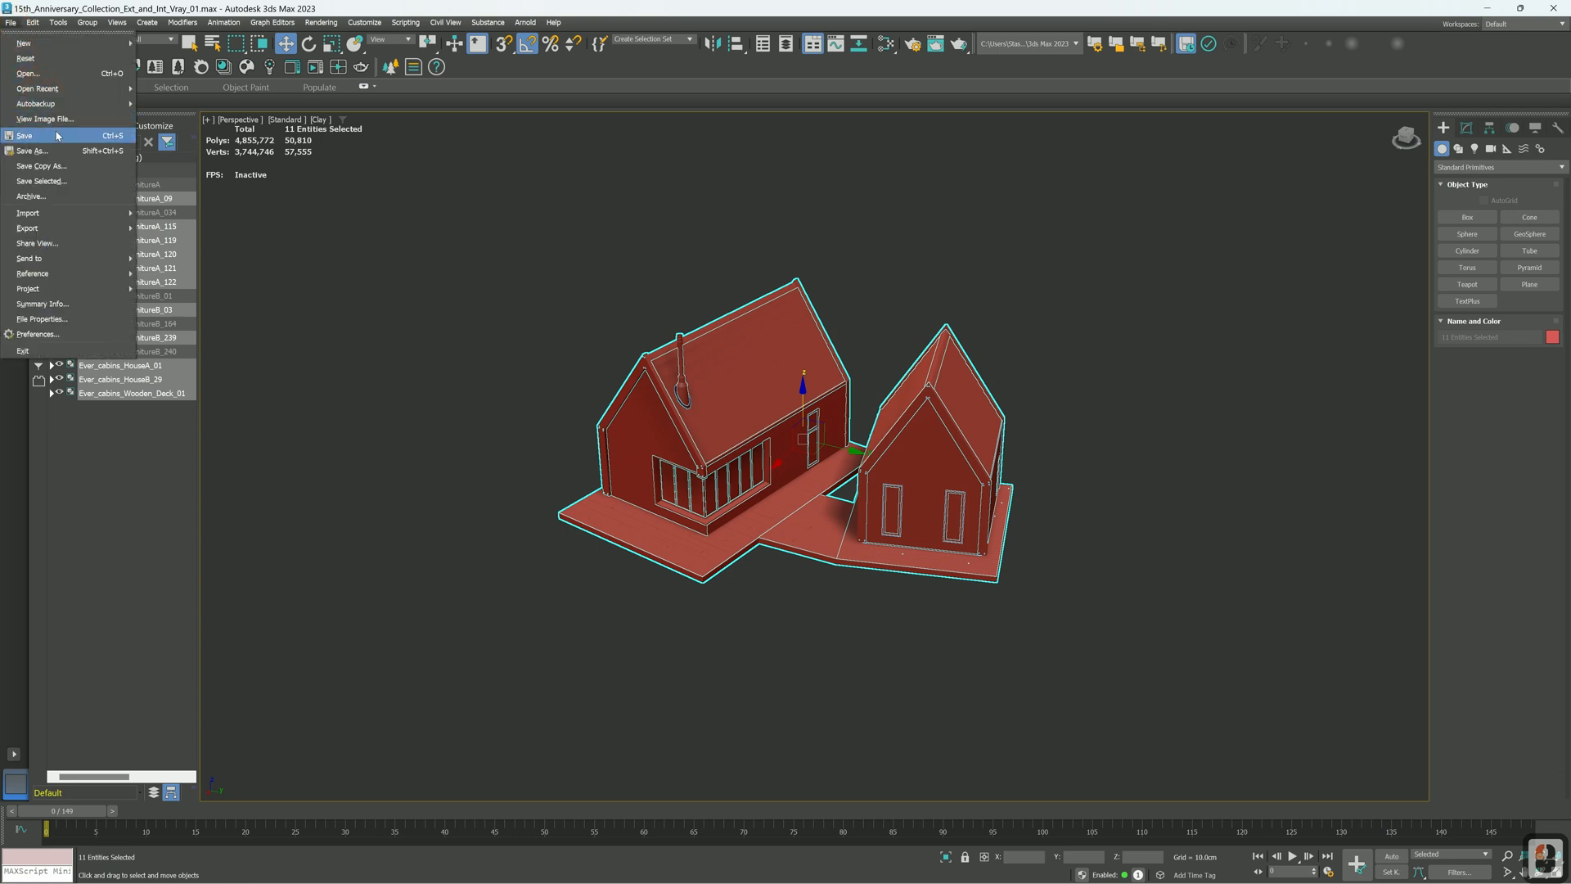
{"action": "mouse_move", "coordinate": [58, 231]}
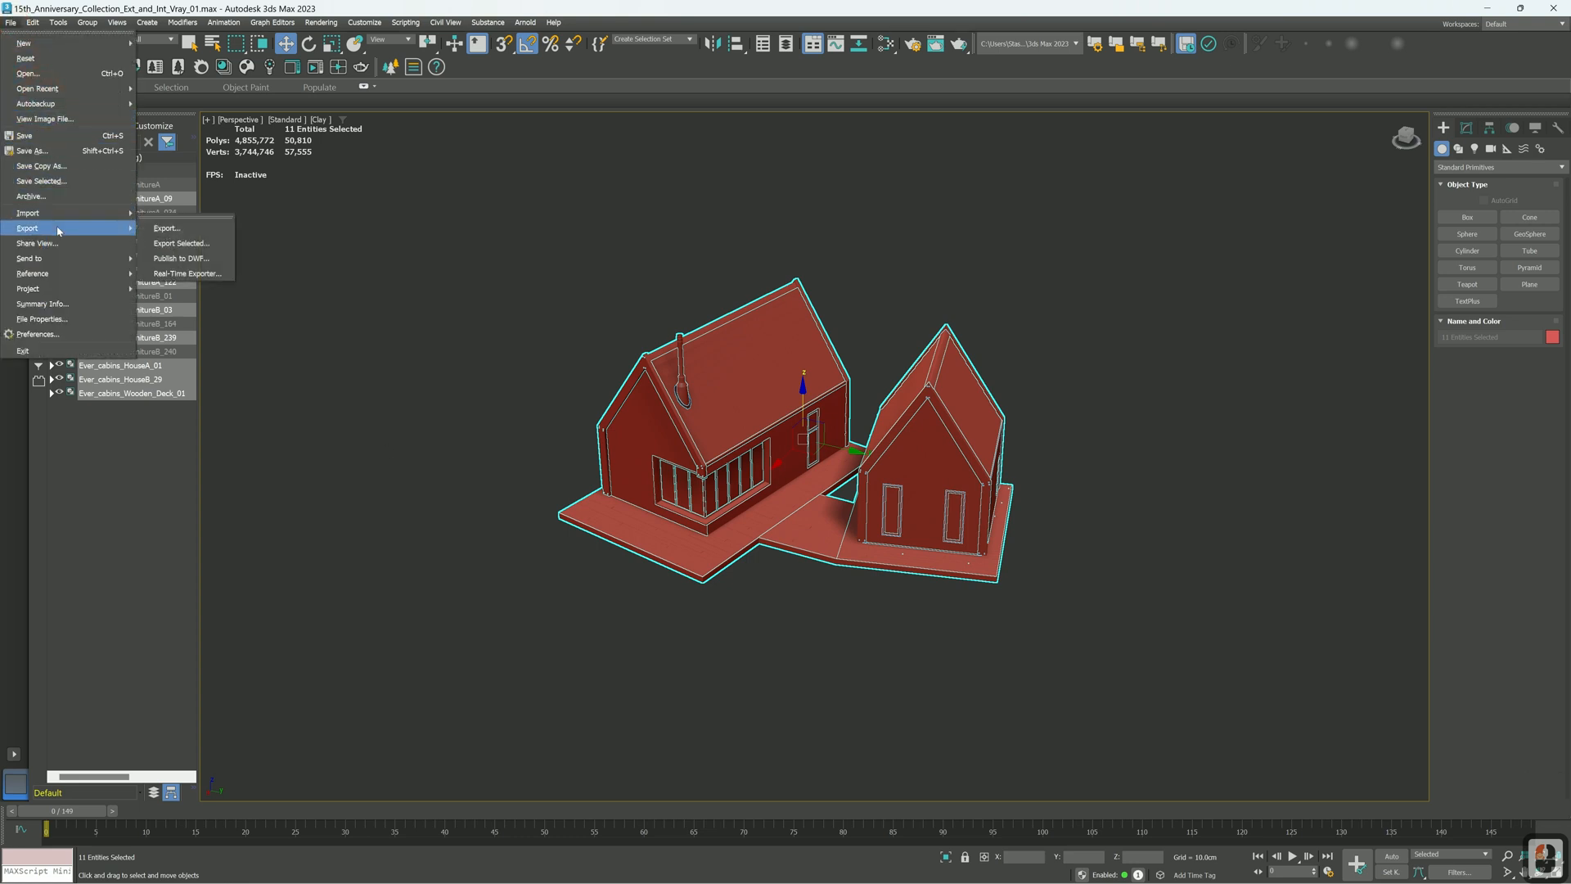
{"action": "left_click", "coordinate": [183, 243]}
{"action": "left_click", "coordinate": [1073, 600]}
Review the FBX export options, keep Smoothing Groups enabled, run the export and dismiss its warnings report
{"action": "left_click", "coordinate": [737, 325]}
{"action": "left_click", "coordinate": [738, 325]}
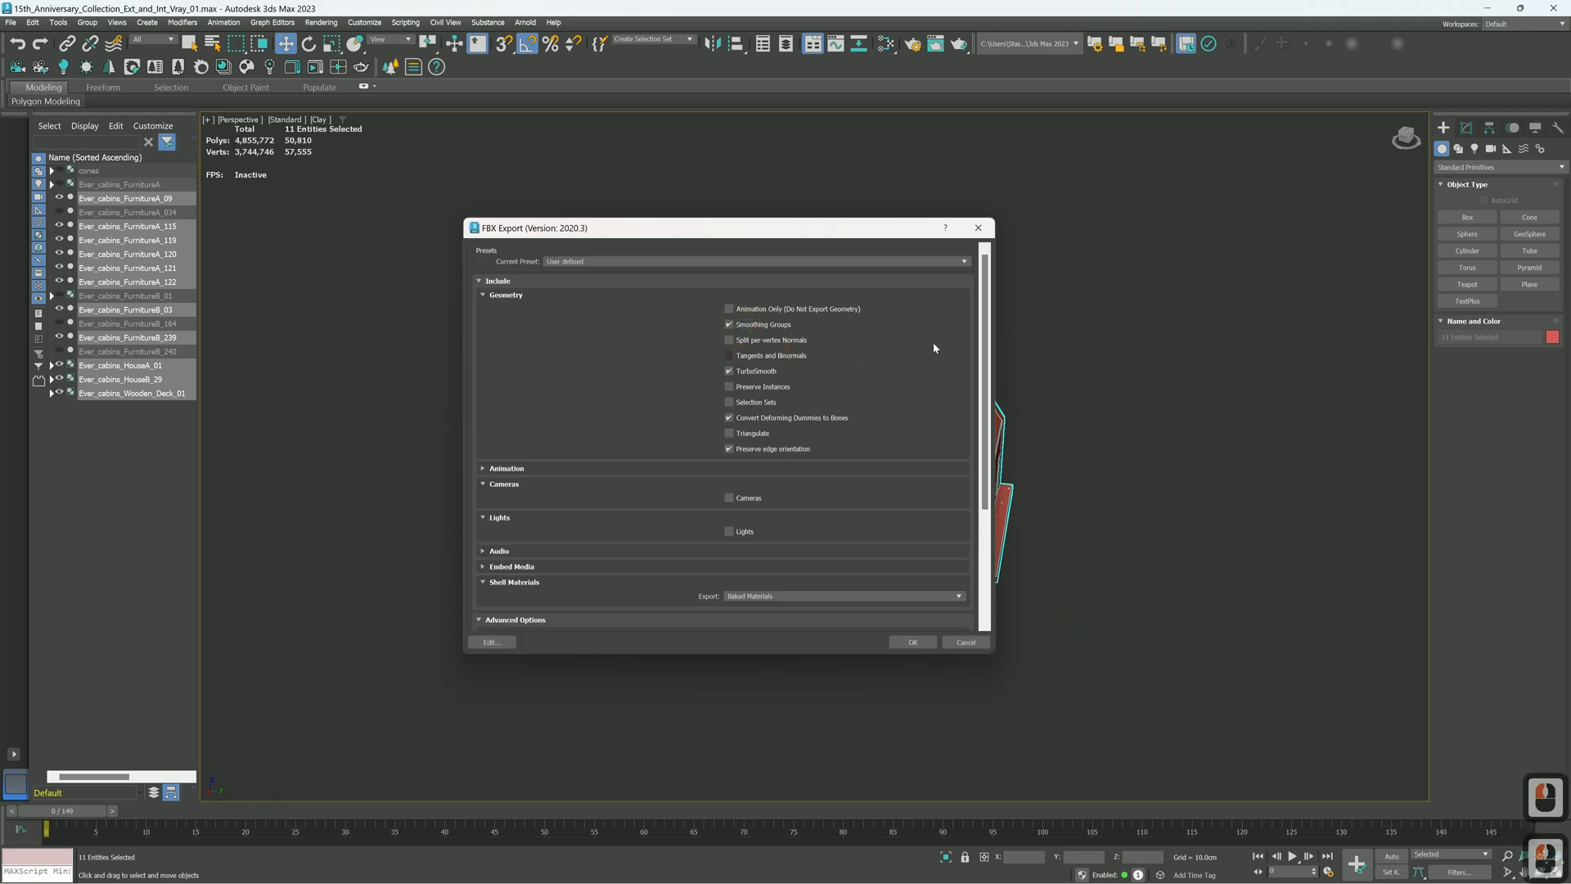
{"action": "left_click_drag", "start_coordinate": [984, 298], "coordinate": [984, 356]}
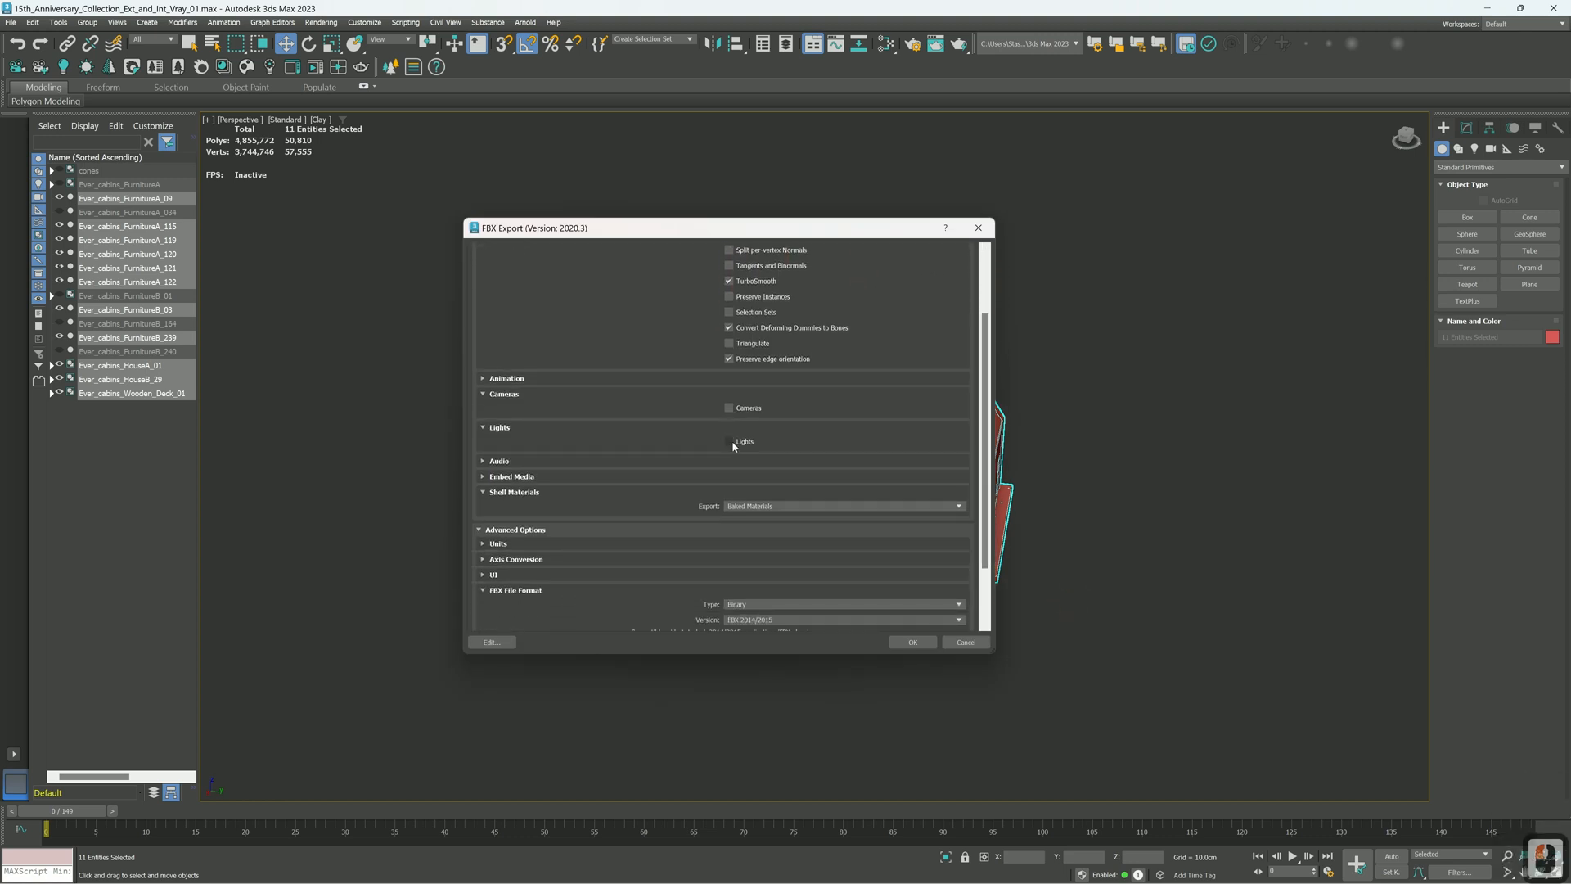
{"action": "scroll", "coordinate": [715, 524], "scroll_direction": "down", "scroll_amount": 2}
{"action": "scroll", "coordinate": [714, 526], "scroll_direction": "down", "scroll_amount": 2}
{"action": "left_click", "coordinate": [909, 641]}
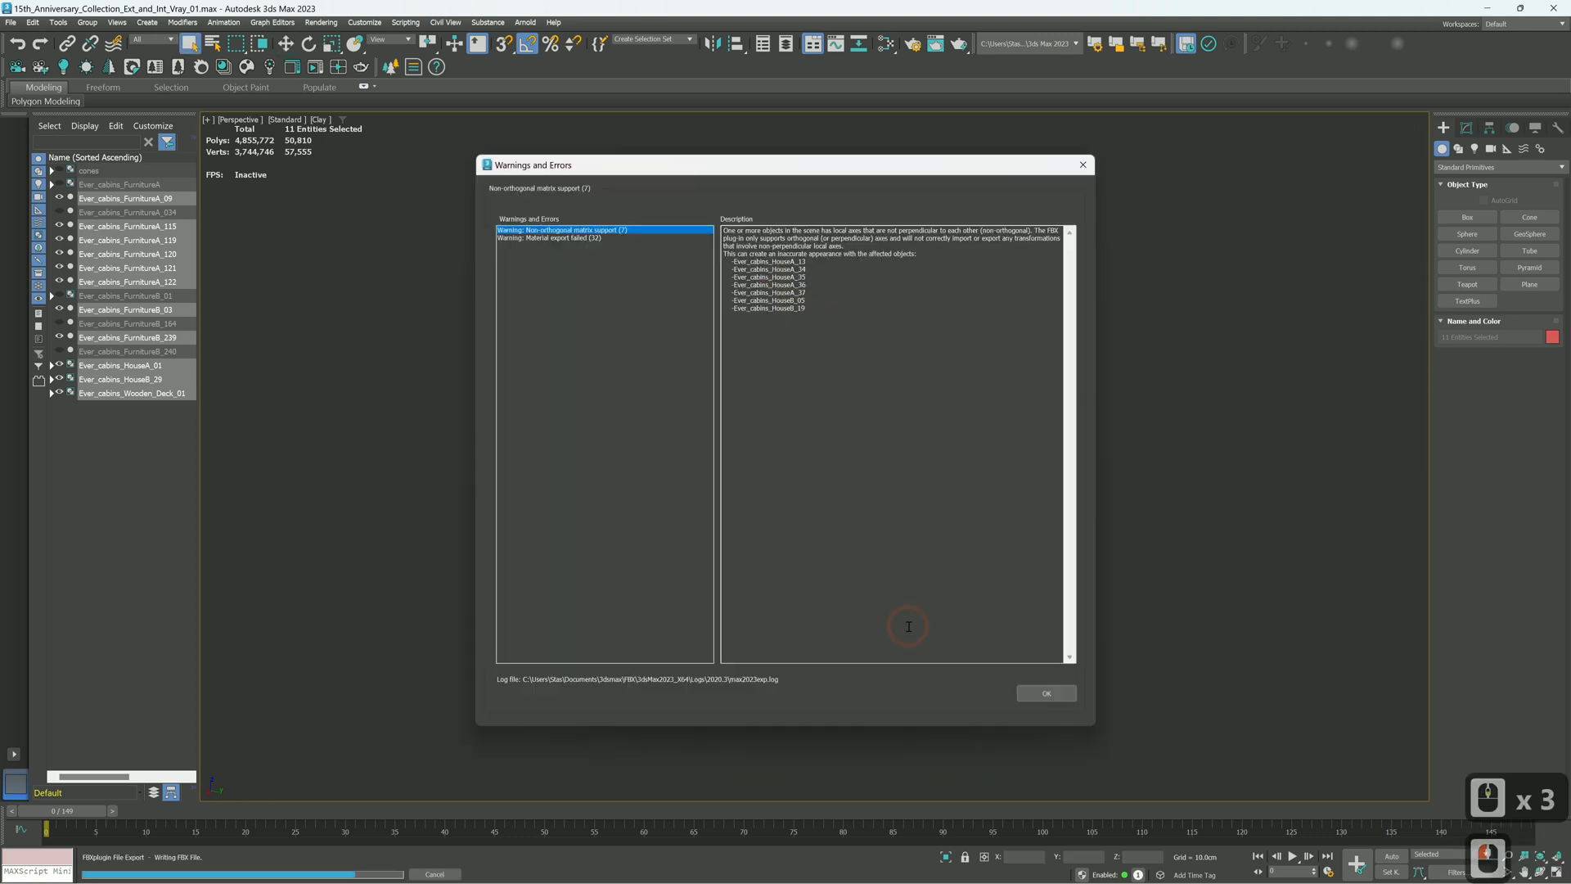
{"action": "left_click", "coordinate": [1045, 699]}
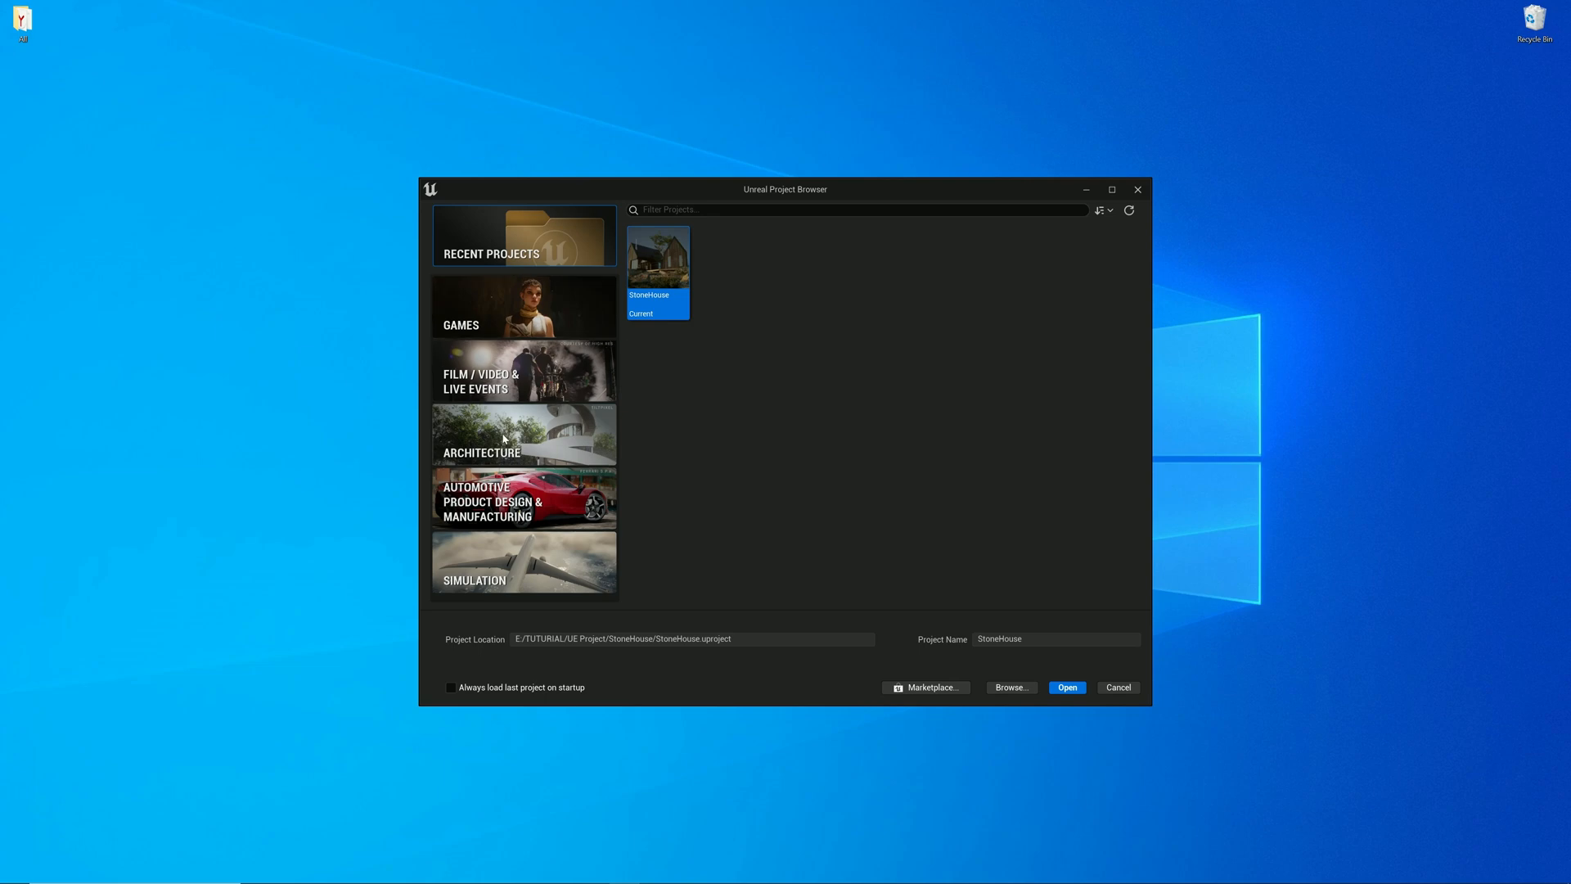
In Unreal Engine, set up a new Architecture project from the Blank template named StoneHouseTutorial
{"action": "left_click", "coordinate": [504, 439]}
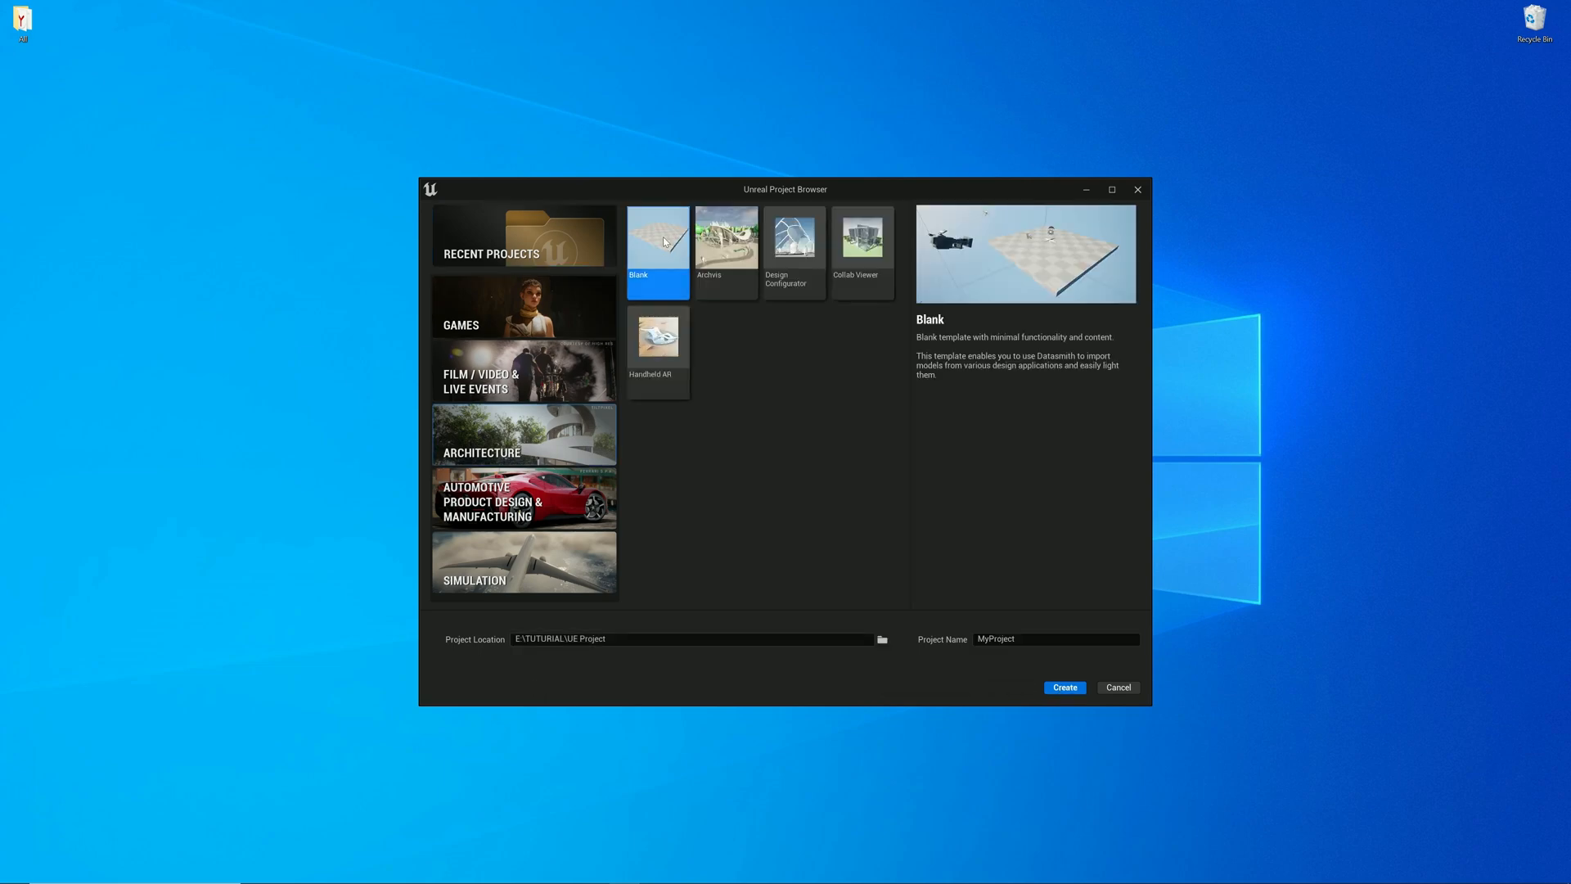
{"action": "left_click_drag", "start_coordinate": [1019, 639], "coordinate": [849, 626]}
{"action": "type", "text": "TutorialStoneHouse"}
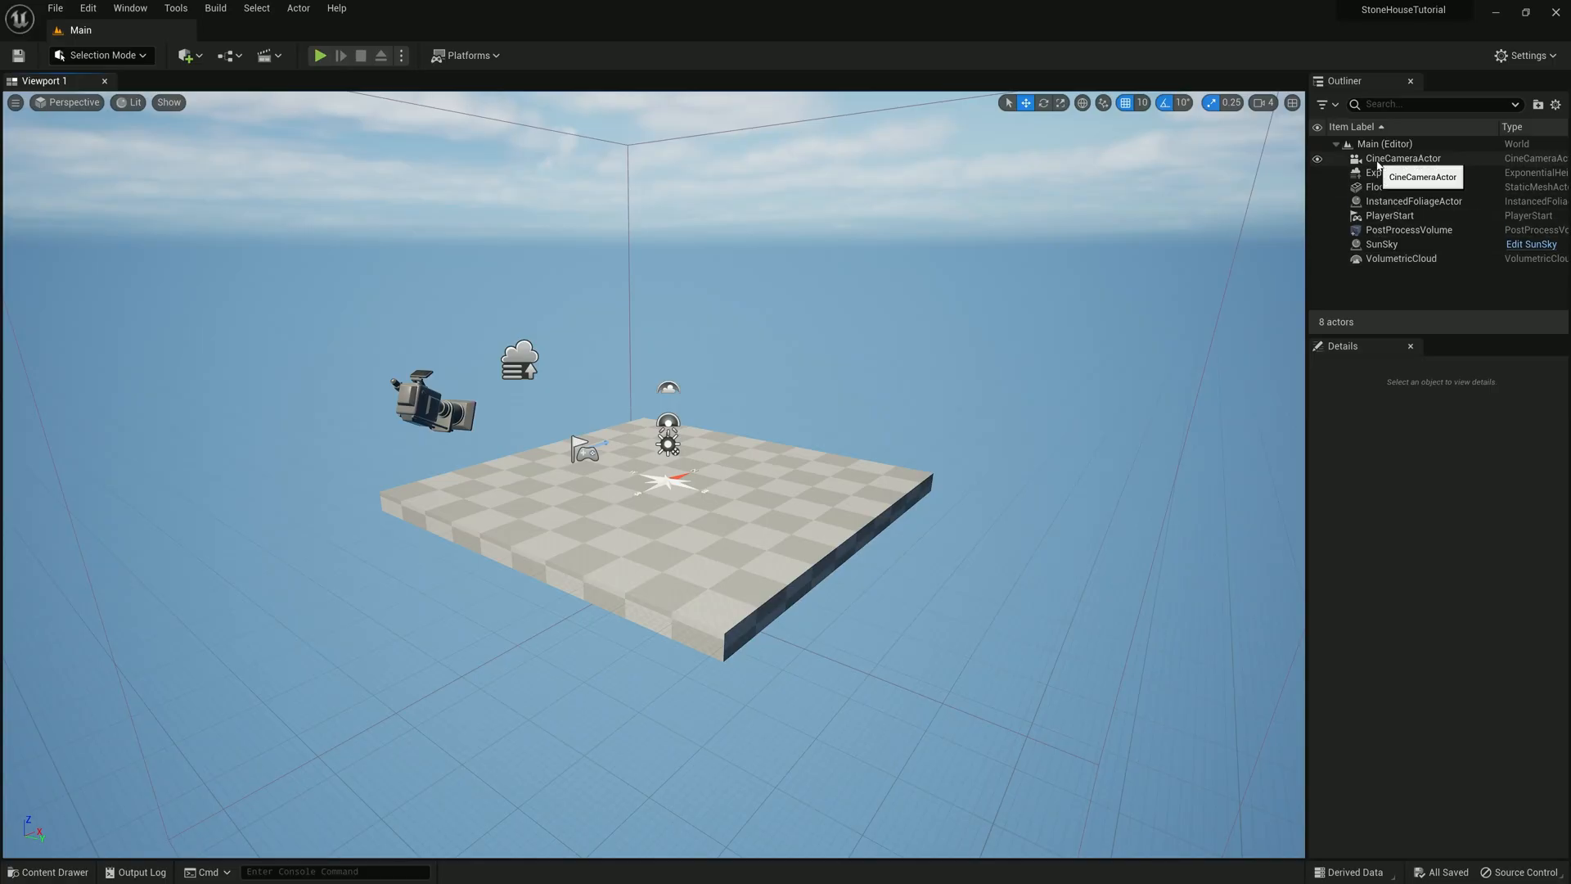
Delete the CineCameraActor, Floor, InstancedFoliageActor, PlayerStart and PostProcessVolume actors from the level
{"action": "left_click", "coordinate": [1379, 160]}
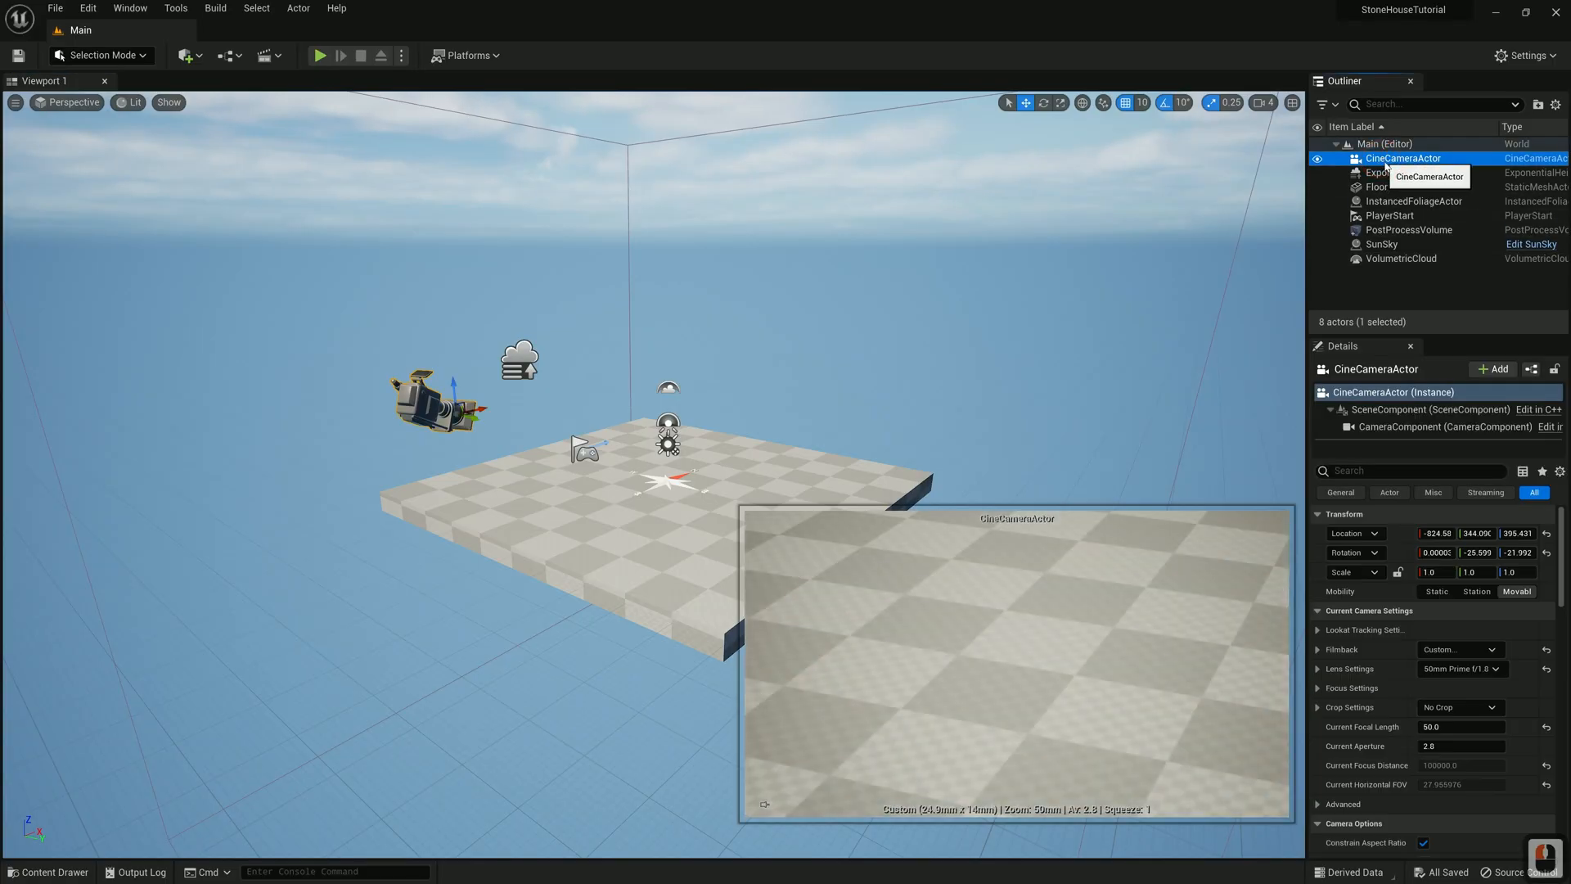
{"action": "left_click", "coordinate": [1378, 187], "text": "ctrl"}
{"action": "left_click", "coordinate": [1381, 203], "text": "ctrl"}
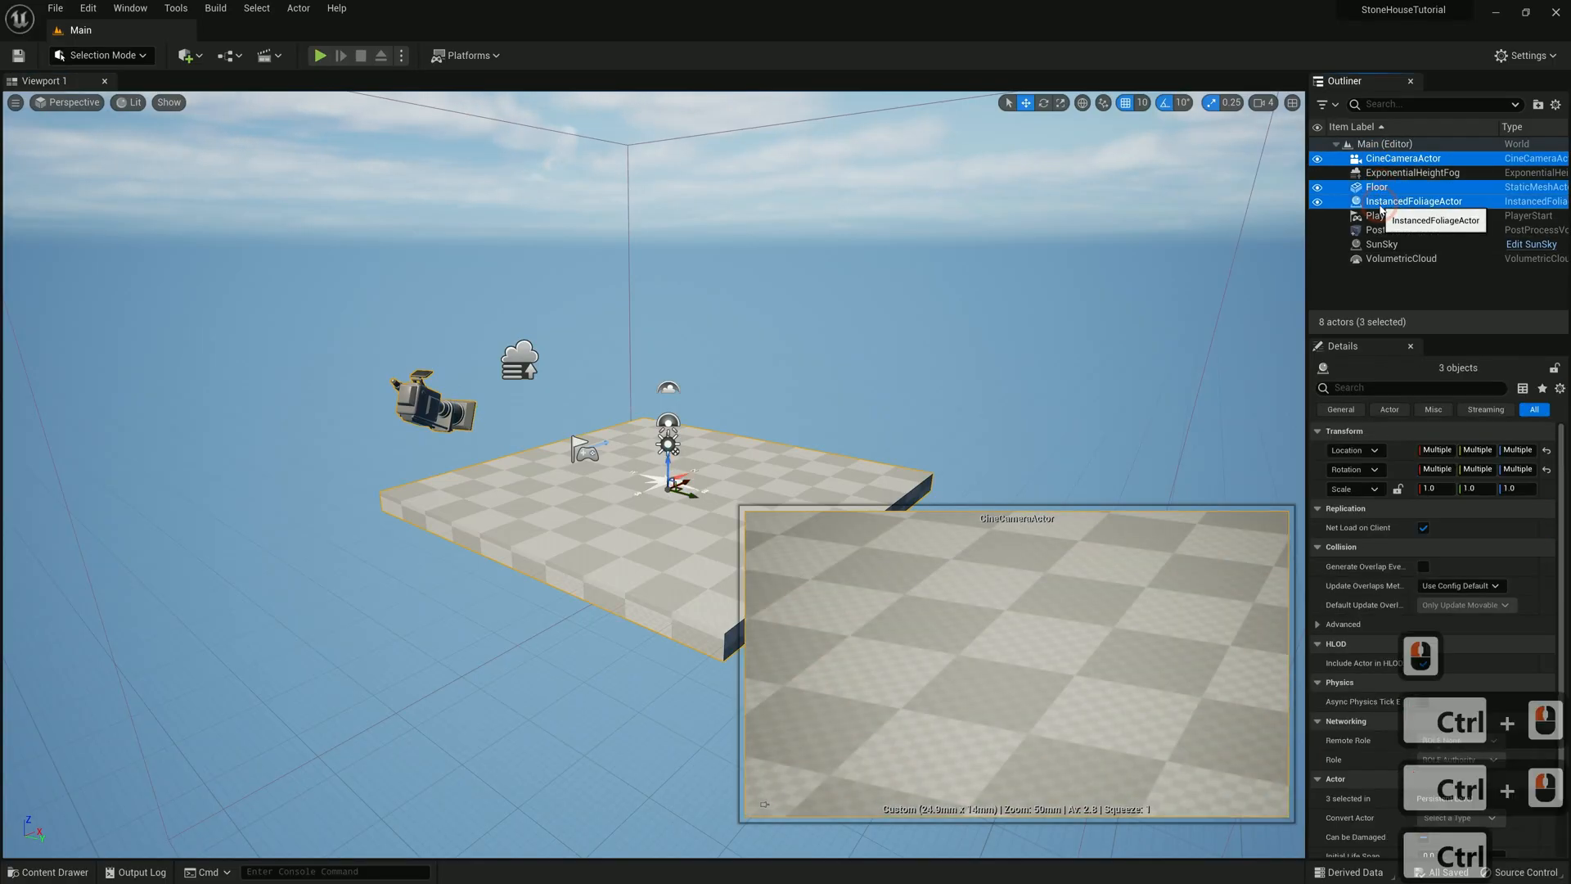
{"action": "left_click", "coordinate": [1379, 217], "text": "ctrl"}
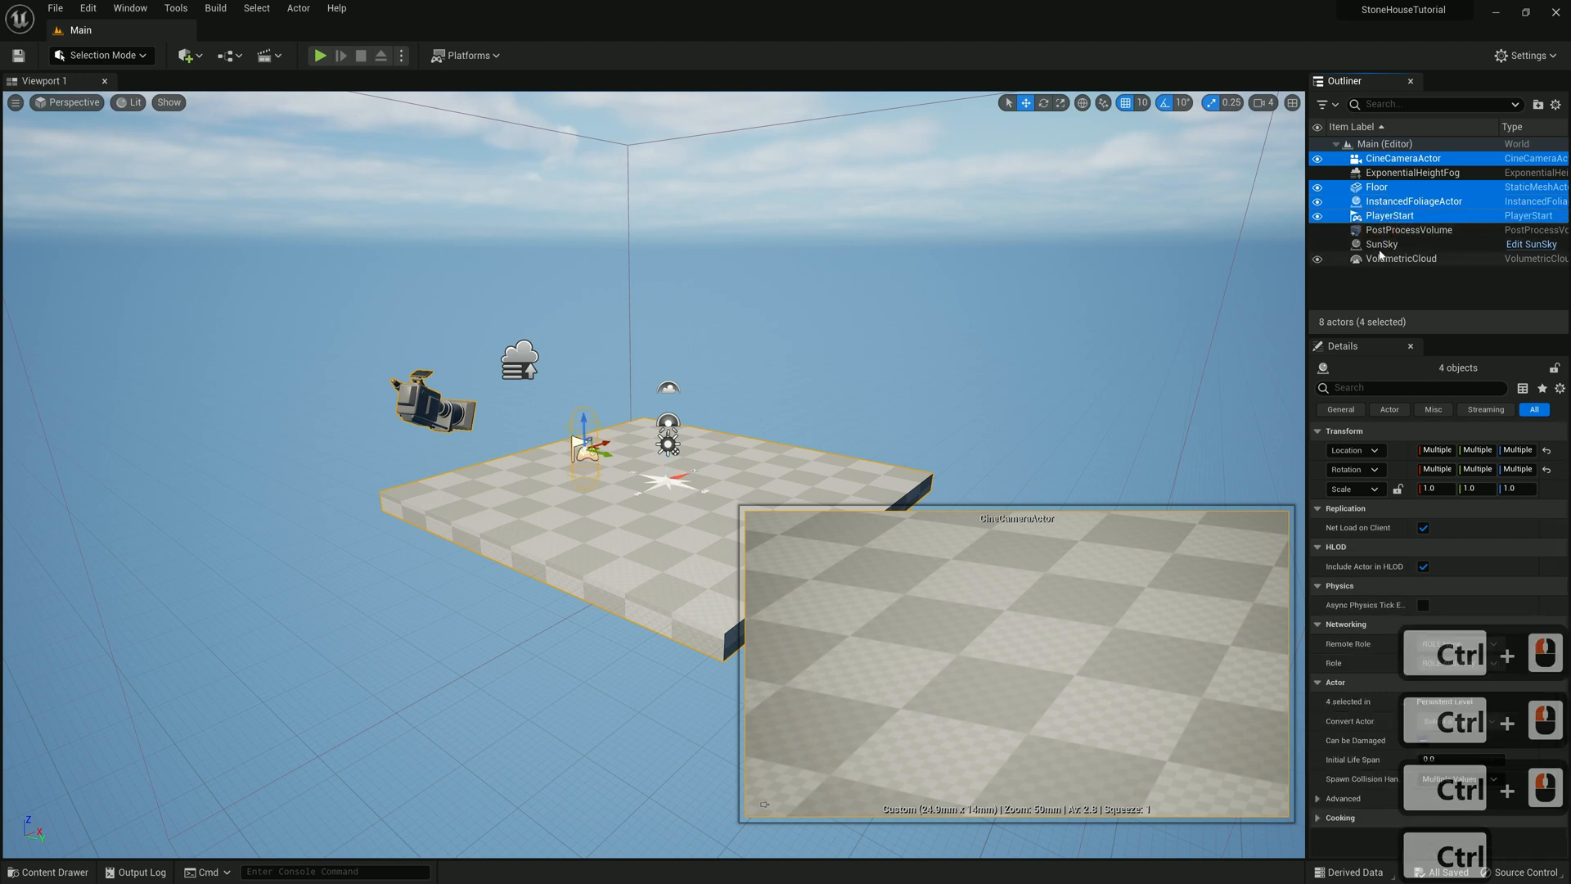
{"action": "left_click", "coordinate": [1382, 230], "text": "ctrl"}
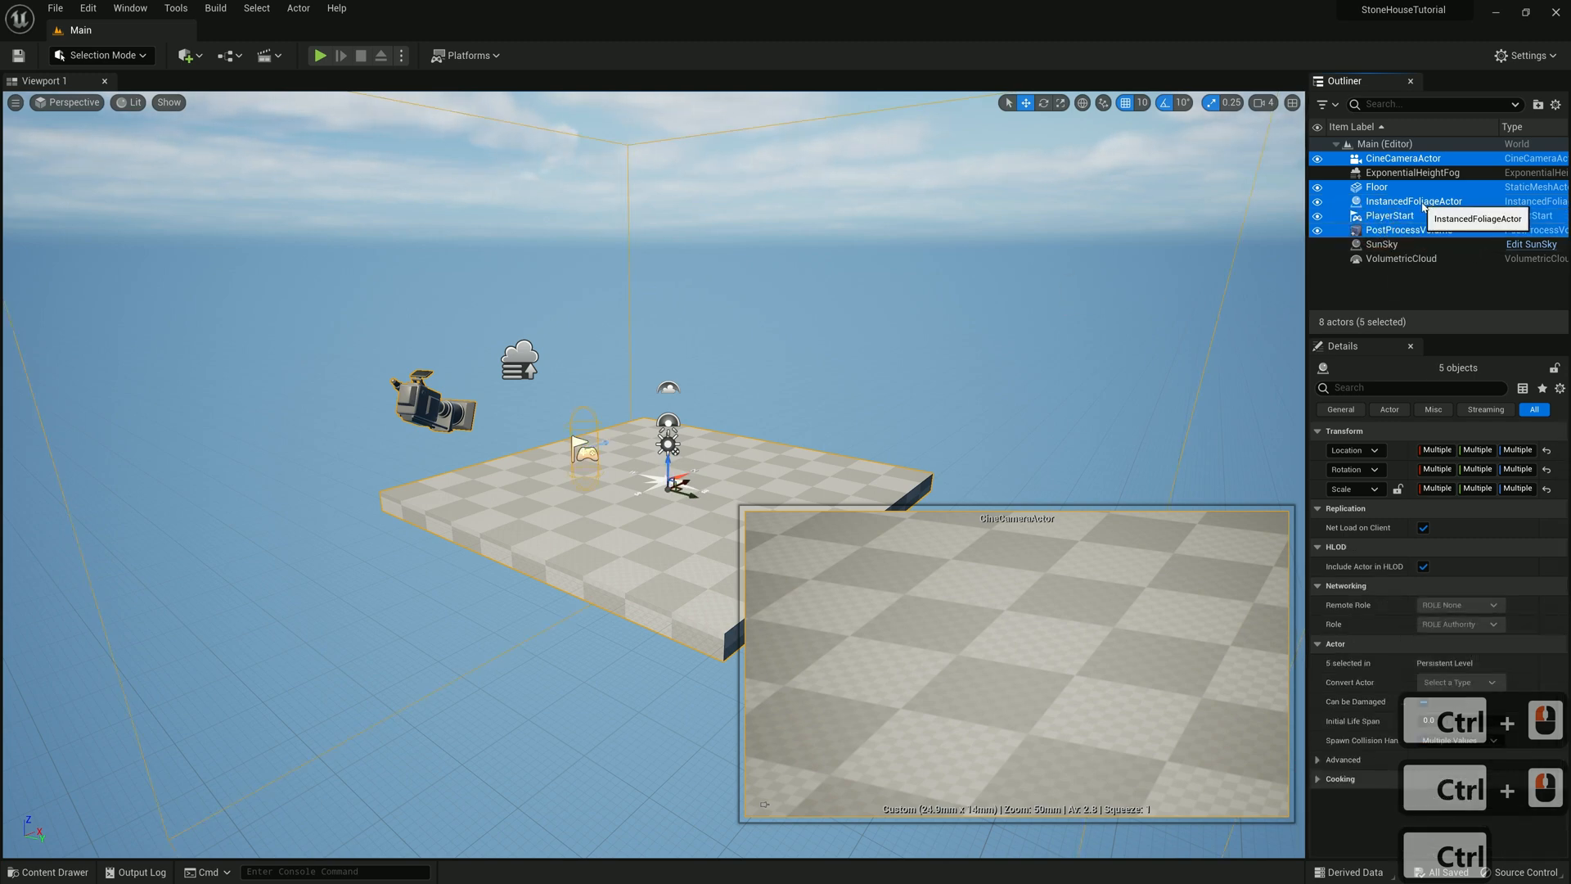
{"action": "key", "text": "Delete"}
Create a folder named Weather among the level's actors
{"action": "right_click", "coordinate": [1368, 198]}
{"action": "left_click", "coordinate": [1432, 237]}
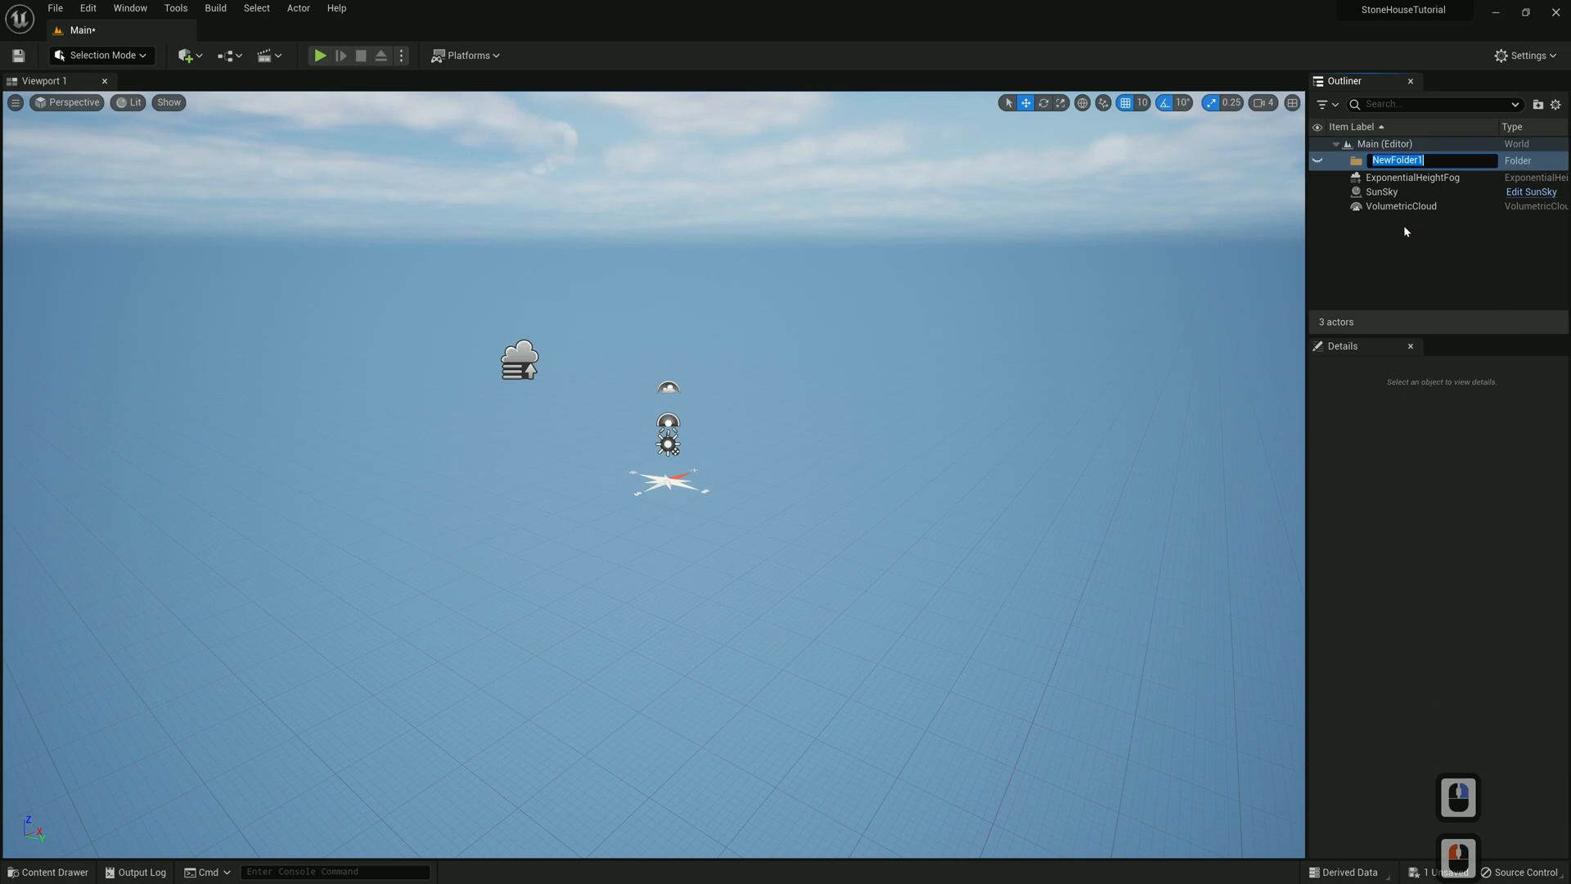
{"action": "type", "text": "Weather"}
{"action": "left_click", "coordinate": [1404, 227]}
Move ExponentialHeightFog, SunSky and VolumetricCloud into the Weather folder and collapse it
{"action": "left_click", "coordinate": [1384, 173]}
{"action": "left_click", "coordinate": [1387, 201], "text": "shift"}
{"action": "left_click_drag", "start_coordinate": [1386, 201], "coordinate": [1380, 160]}
{"action": "left_click", "coordinate": [1345, 159]}
Create a second level folder named House beside the Weather folder
{"action": "right_click", "coordinate": [1360, 193]}
{"action": "left_click", "coordinate": [1406, 222]}
{"action": "type", "text": "House"}
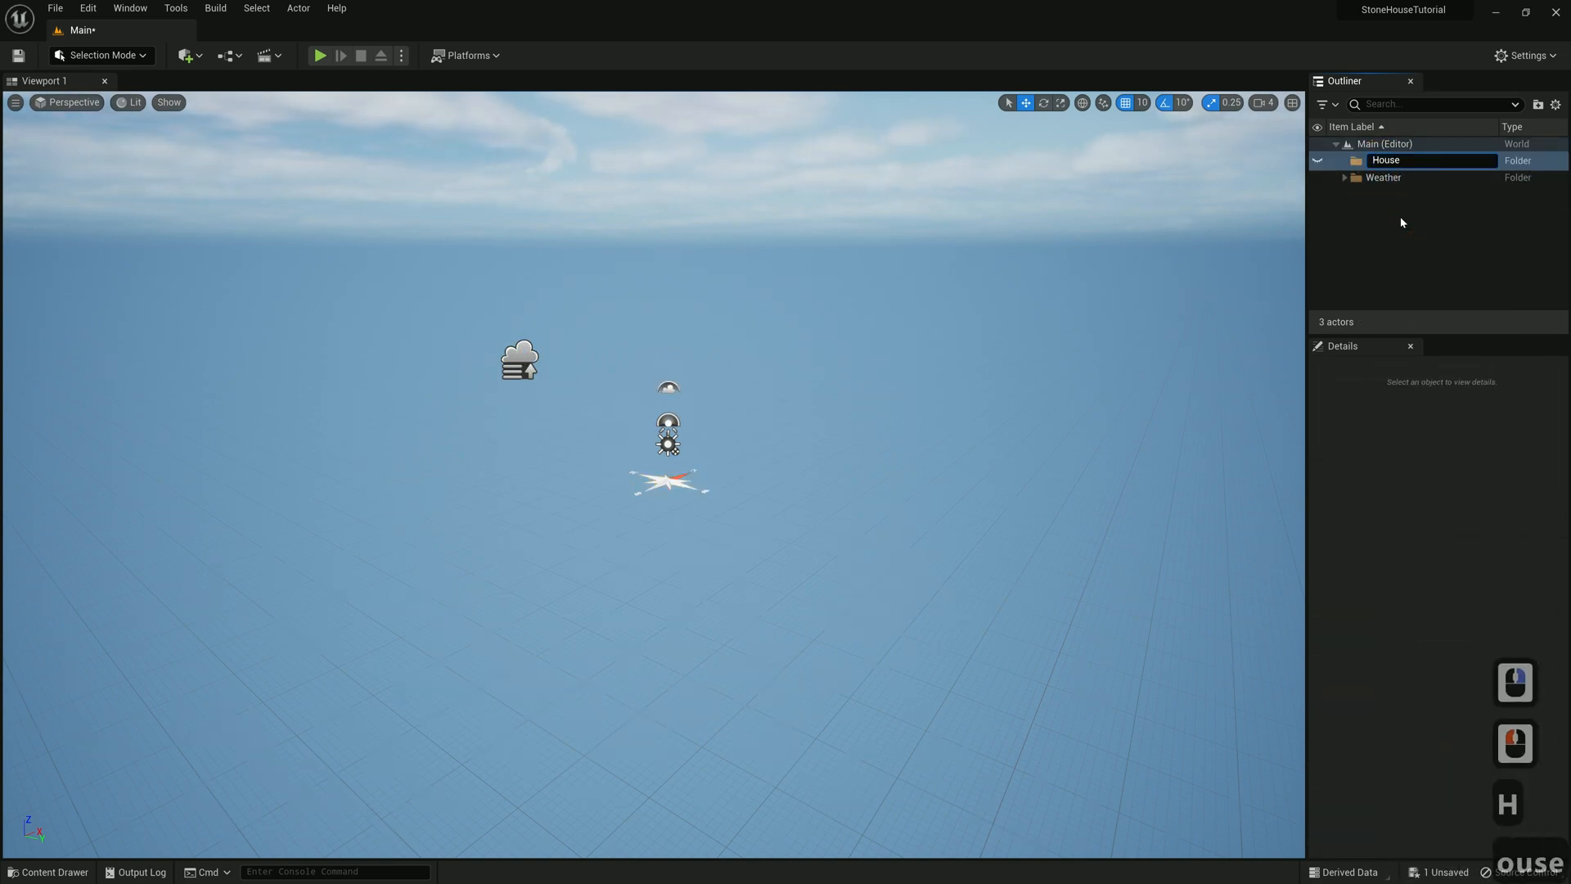
{"action": "left_click", "coordinate": [1404, 227]}
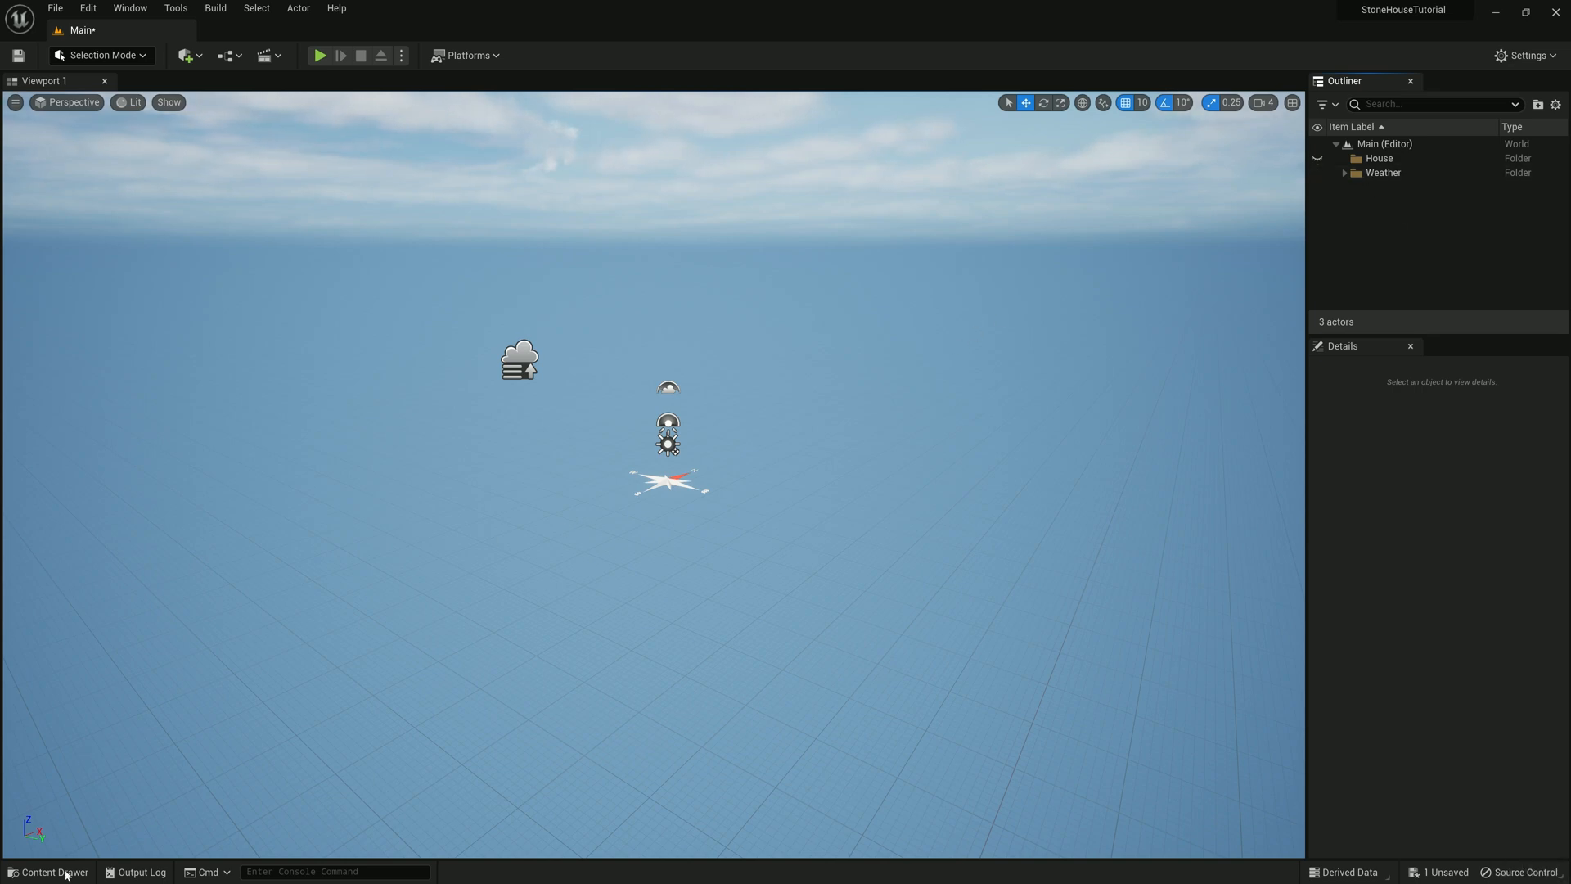
Show the project's content and dock its browser permanently in the layout at the Content folder
{"action": "left_click", "coordinate": [41, 871]}
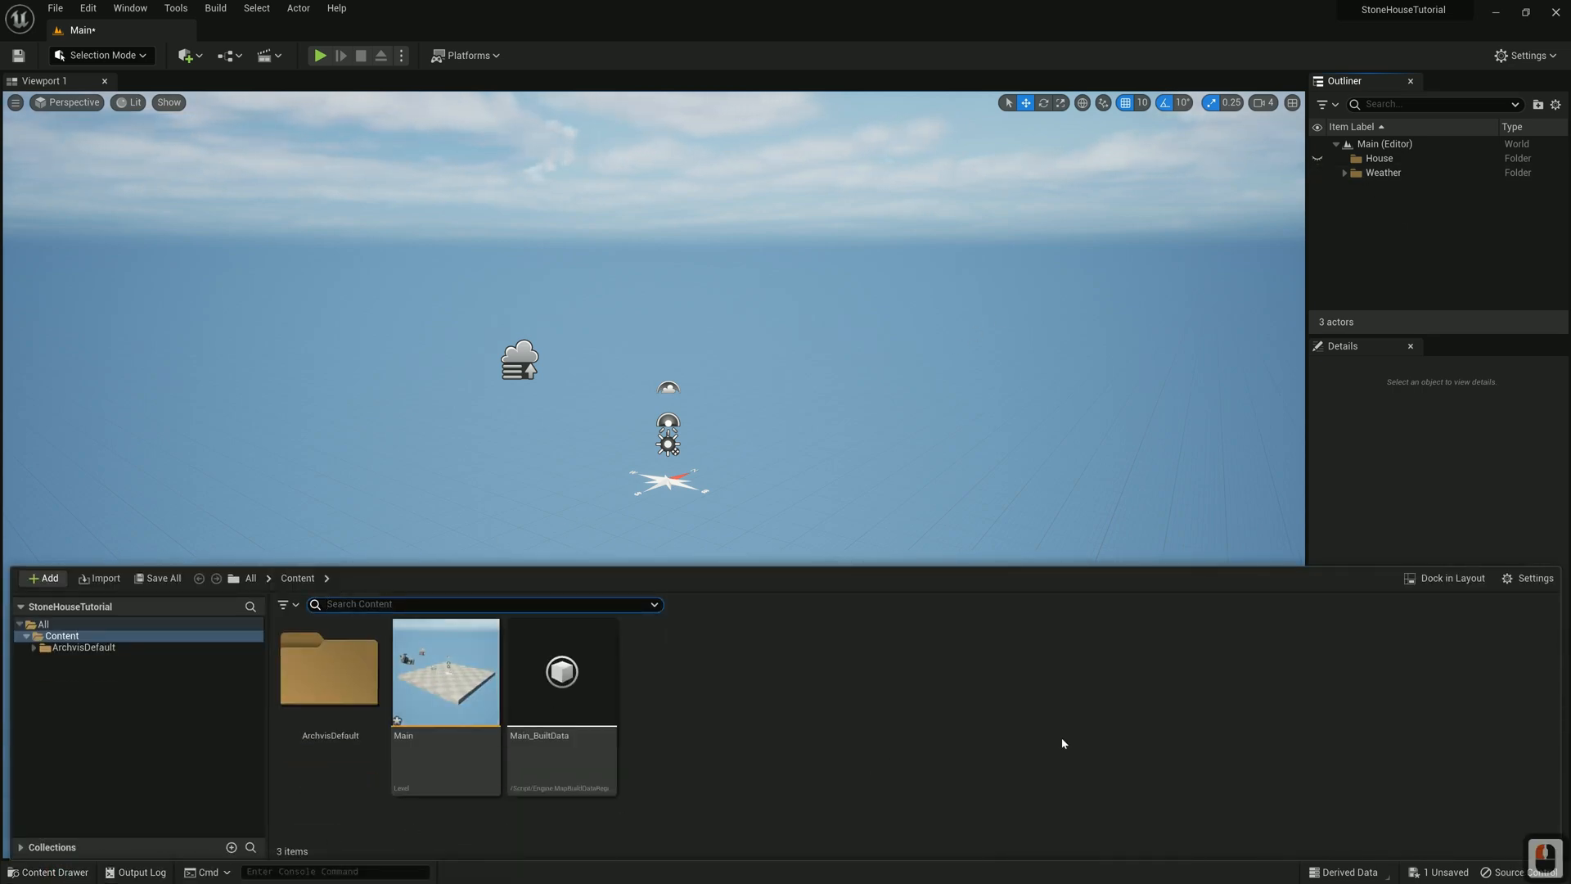
{"action": "left_click", "coordinate": [1445, 578]}
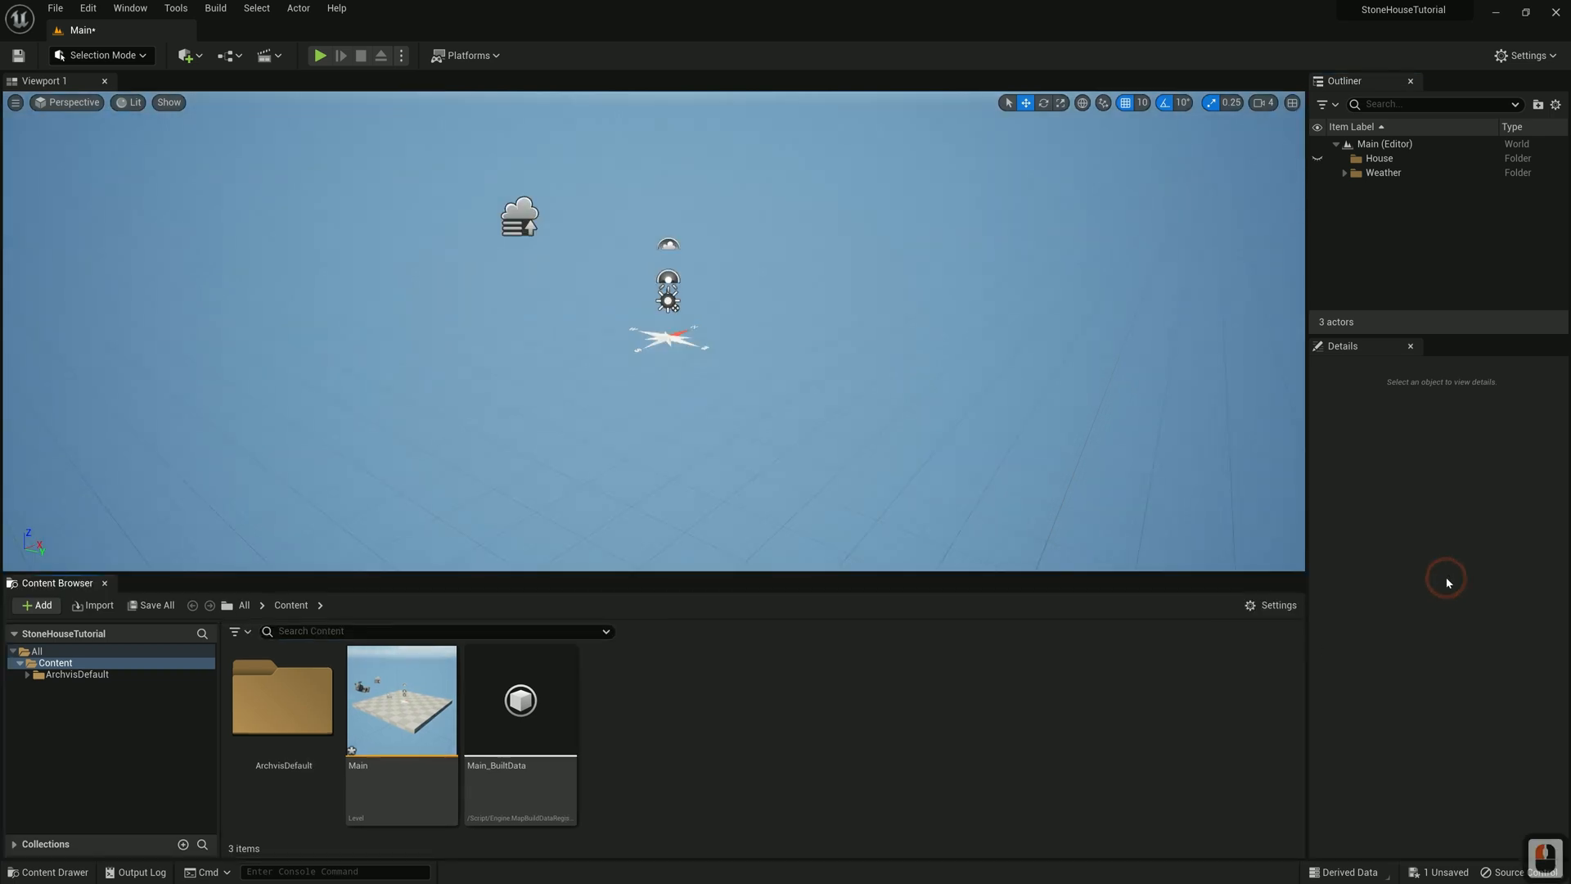
{"action": "double_click", "coordinate": [55, 662]}
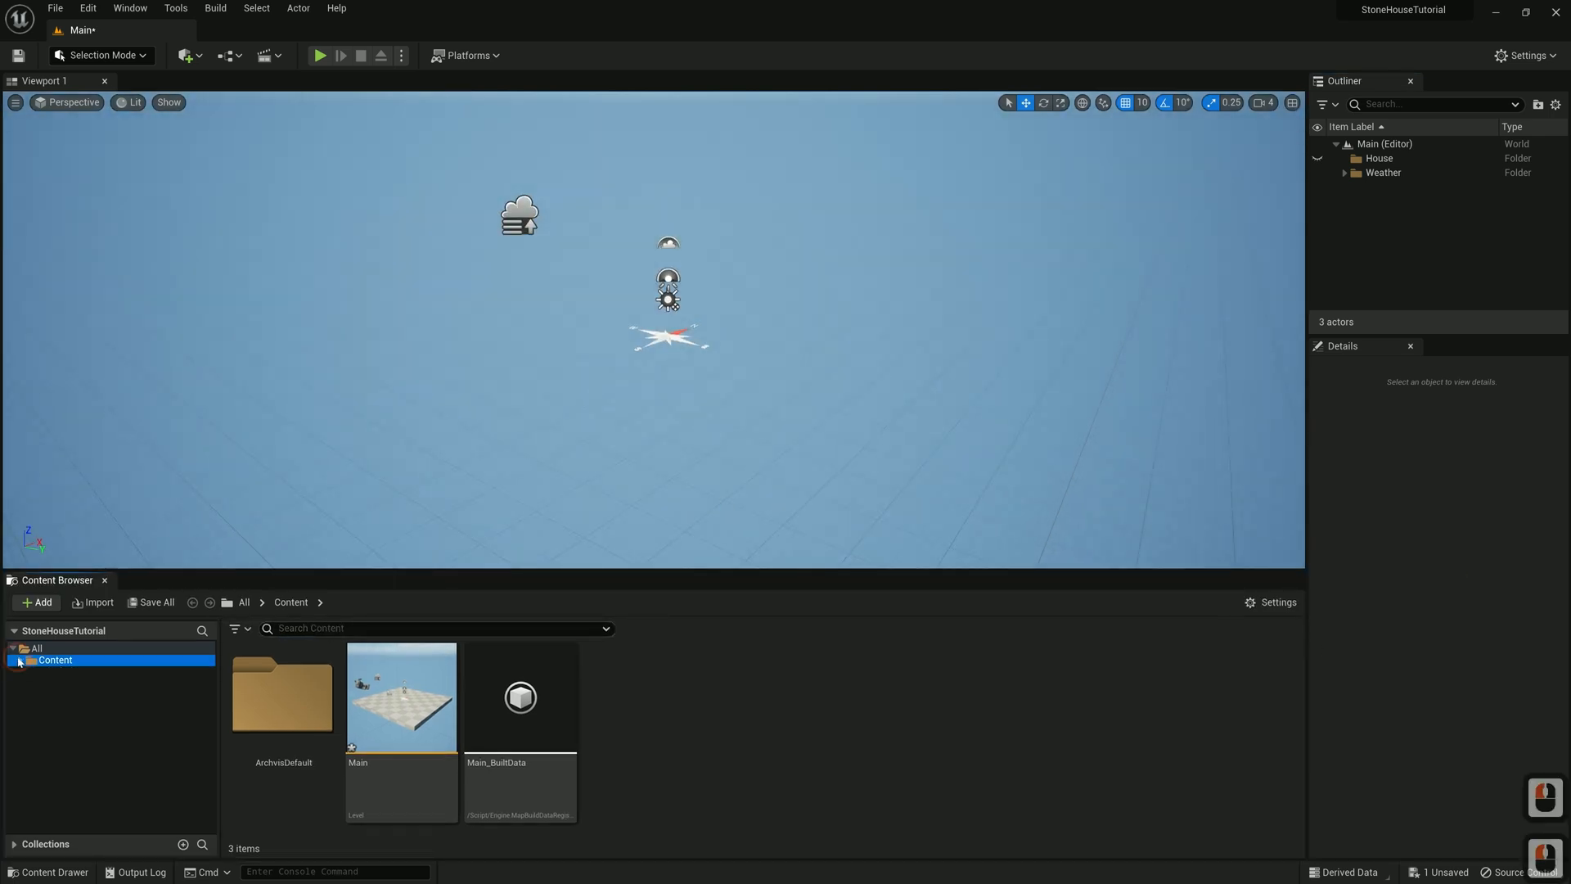
Create a new folder named Geometry inside the project's Content folder
{"action": "right_click", "coordinate": [649, 686]}
{"action": "left_click", "coordinate": [721, 235]}
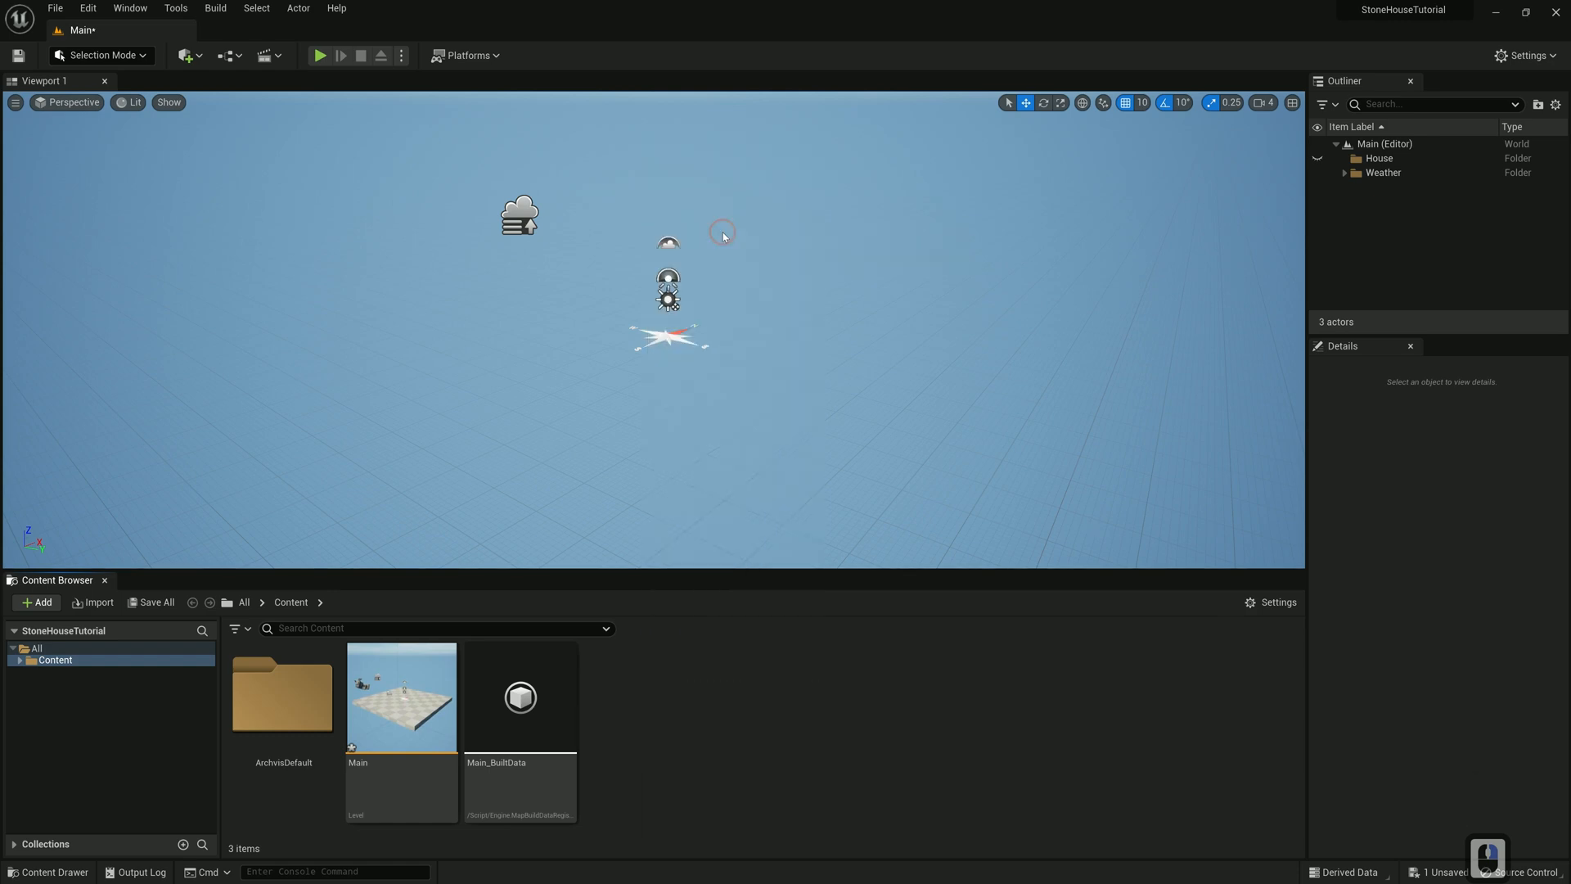
{"action": "type", "text": "Geometr"}
{"action": "key", "text": "BackSpace"}
{"action": "type", "text": "try"}
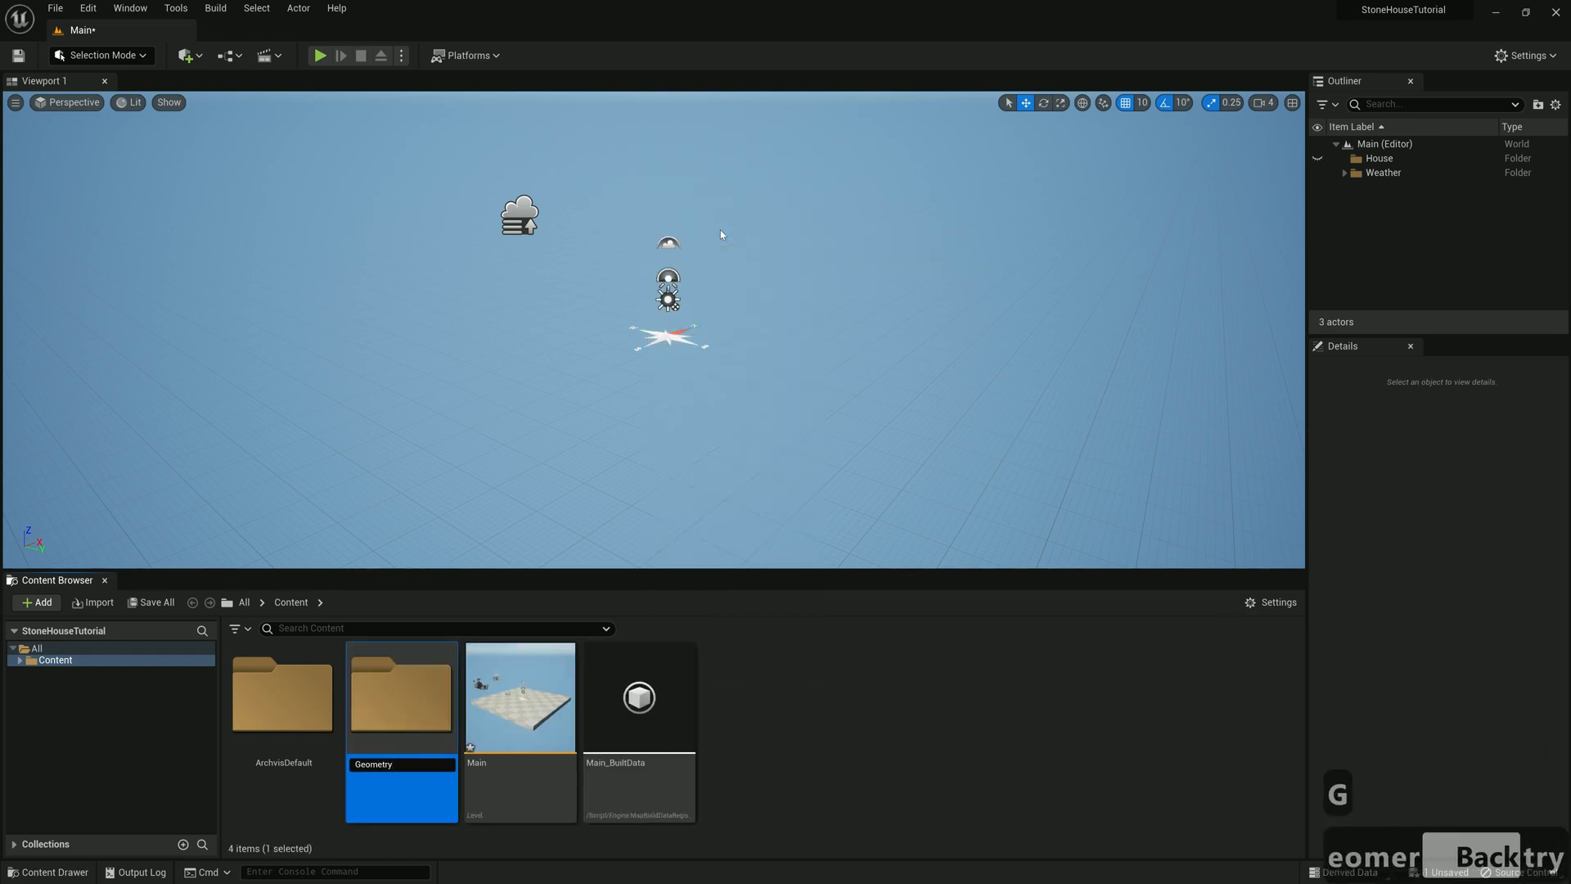
{"action": "left_click", "coordinate": [751, 760]}
Set the Geometry folder's color to pure blue
{"action": "left_click", "coordinate": [66, 683]}
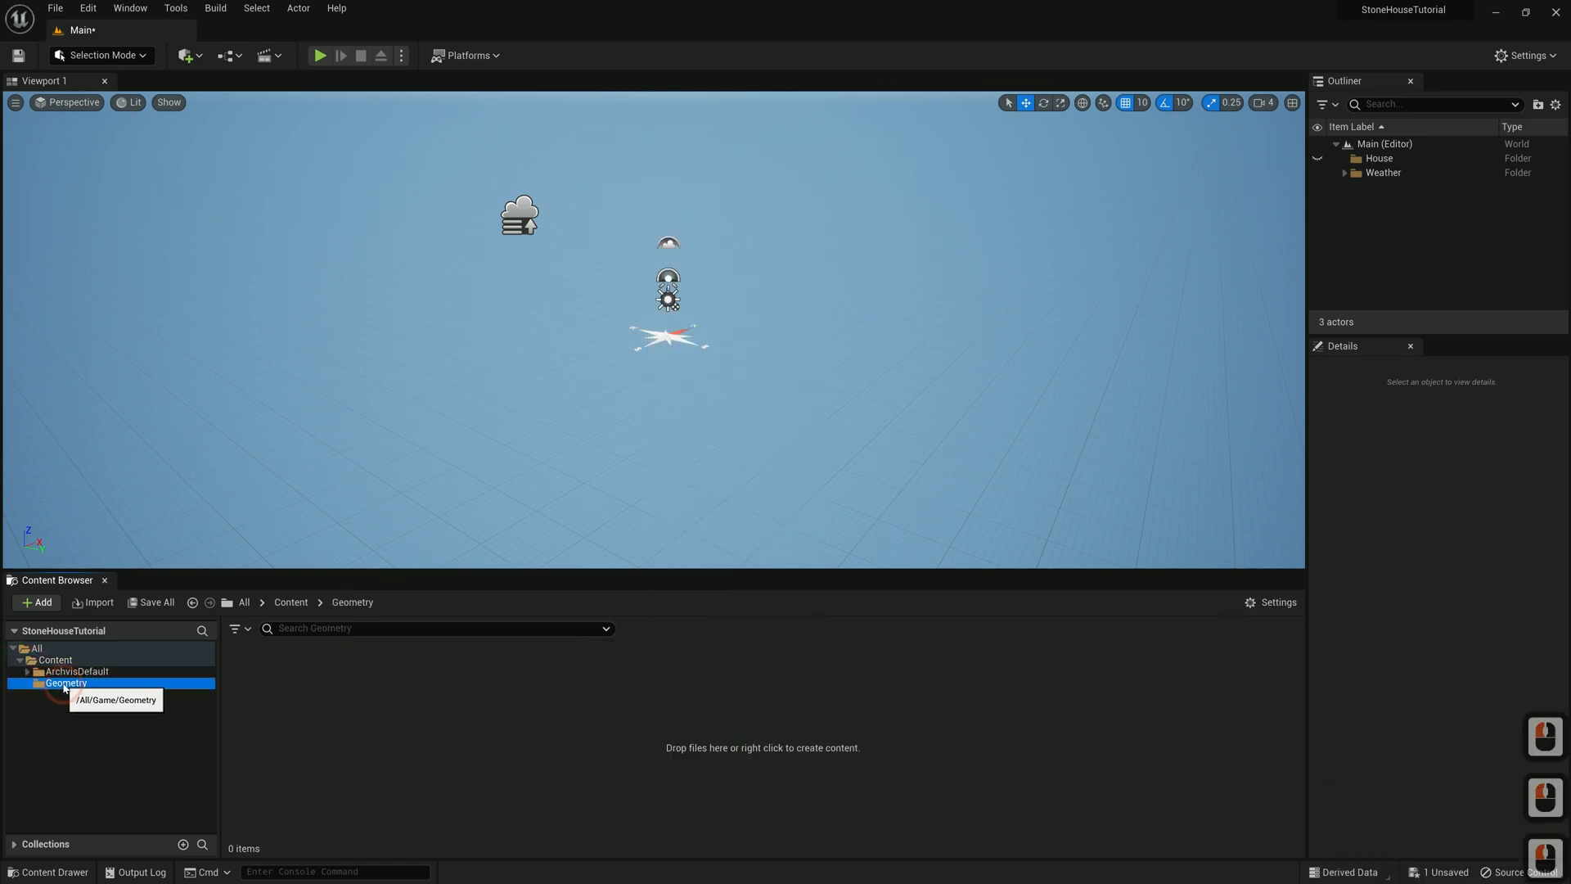
{"action": "right_click", "coordinate": [61, 682]}
{"action": "left_click", "coordinate": [139, 460]}
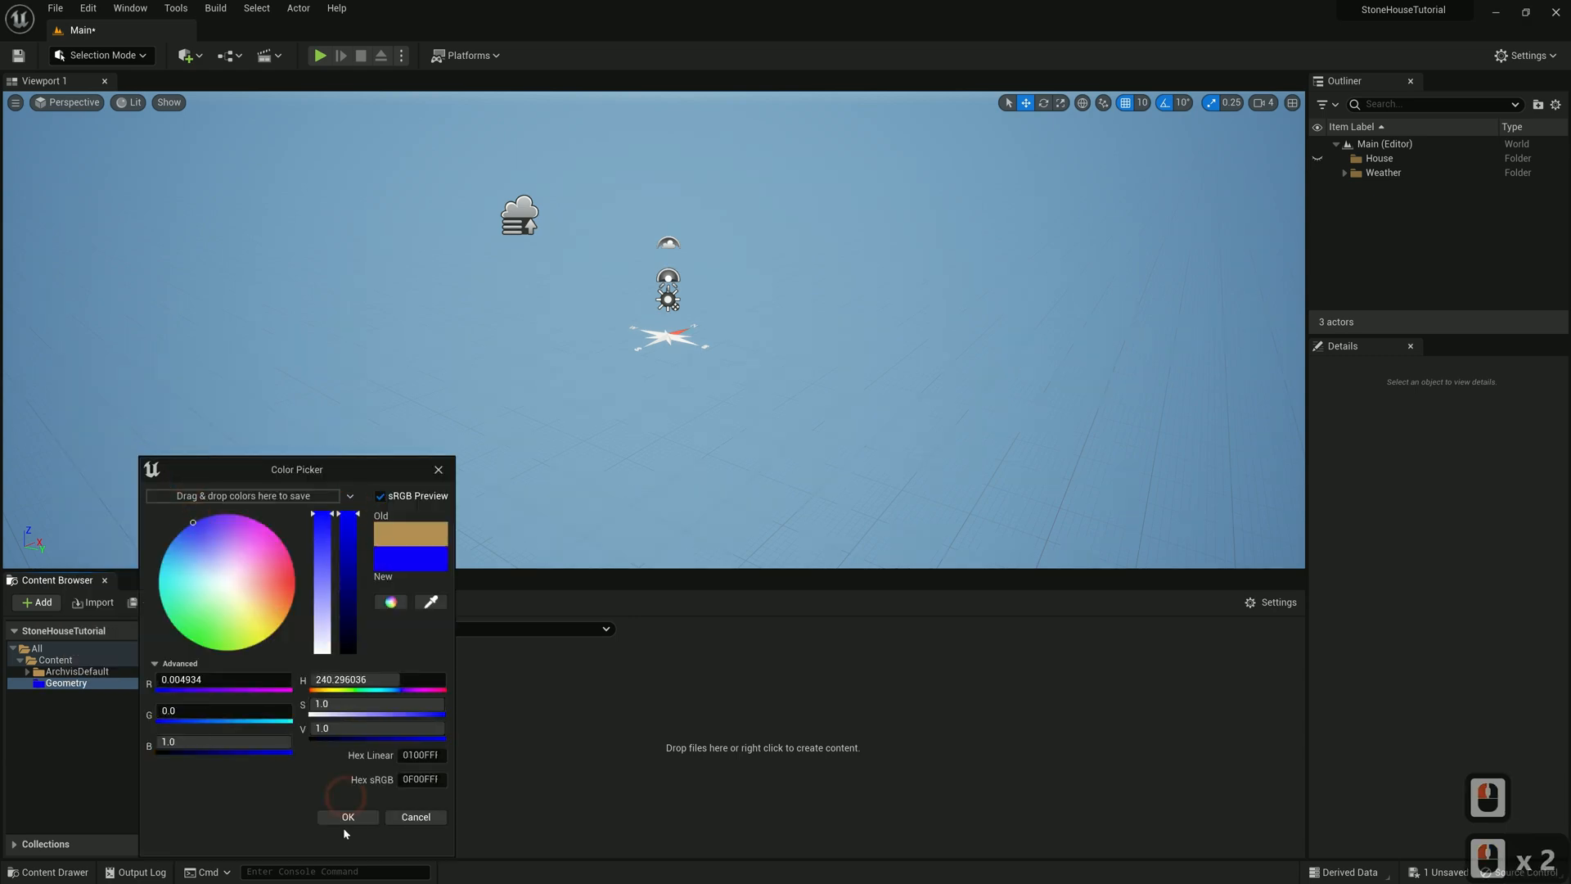
{"action": "left_click", "coordinate": [342, 814]}
Create a new folder named Materials inside the project's Content folder
{"action": "left_click", "coordinate": [56, 660]}
{"action": "right_click", "coordinate": [810, 705]}
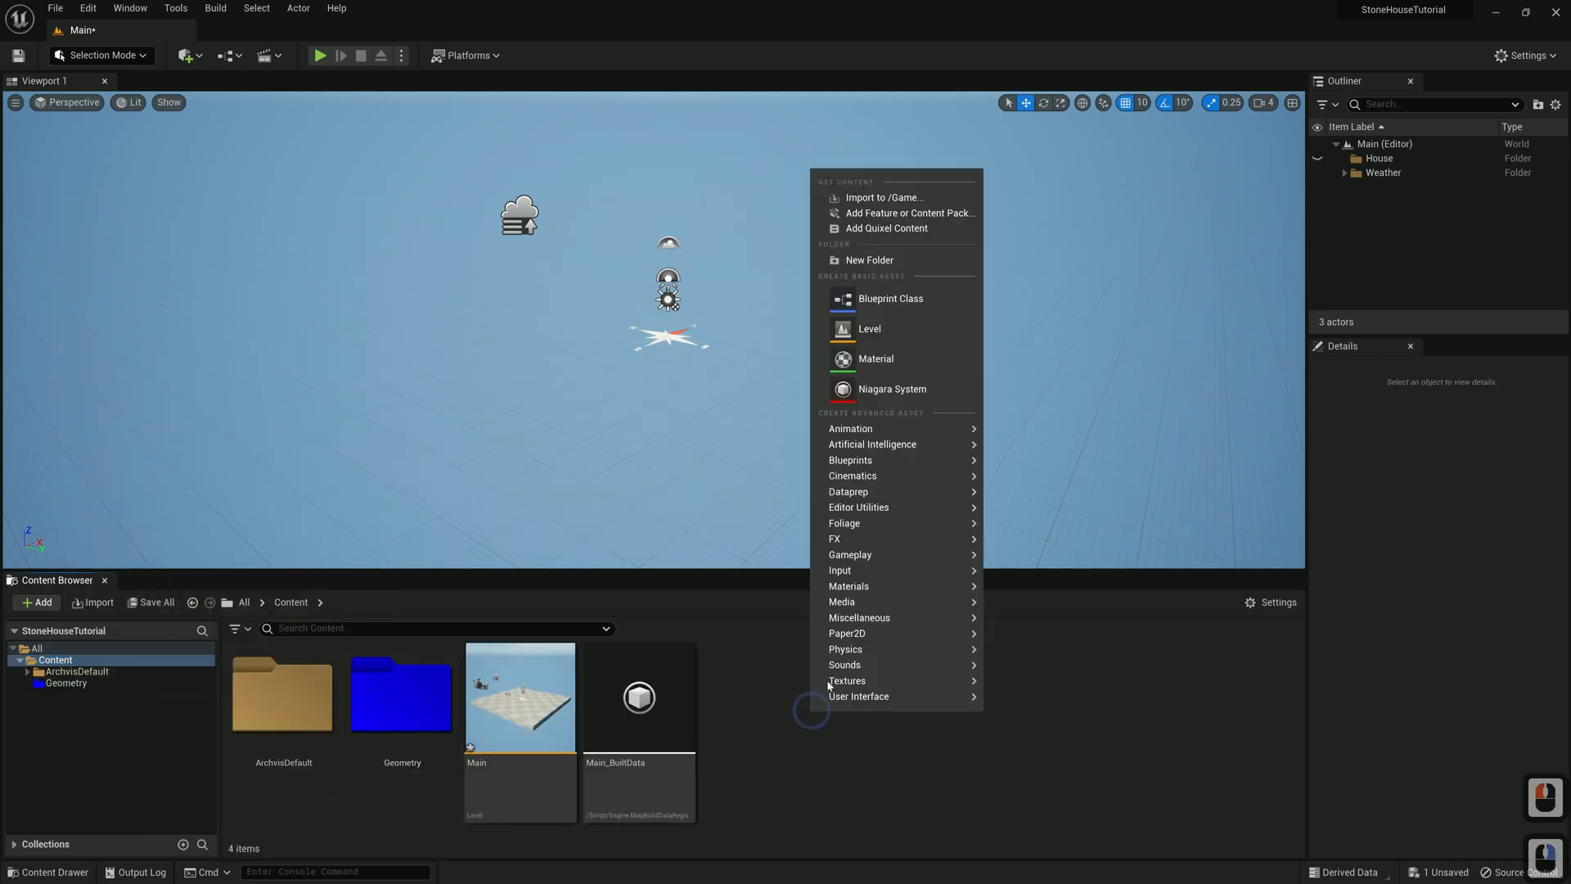
{"action": "left_click", "coordinate": [870, 256]}
{"action": "type", "text": "Materials"}
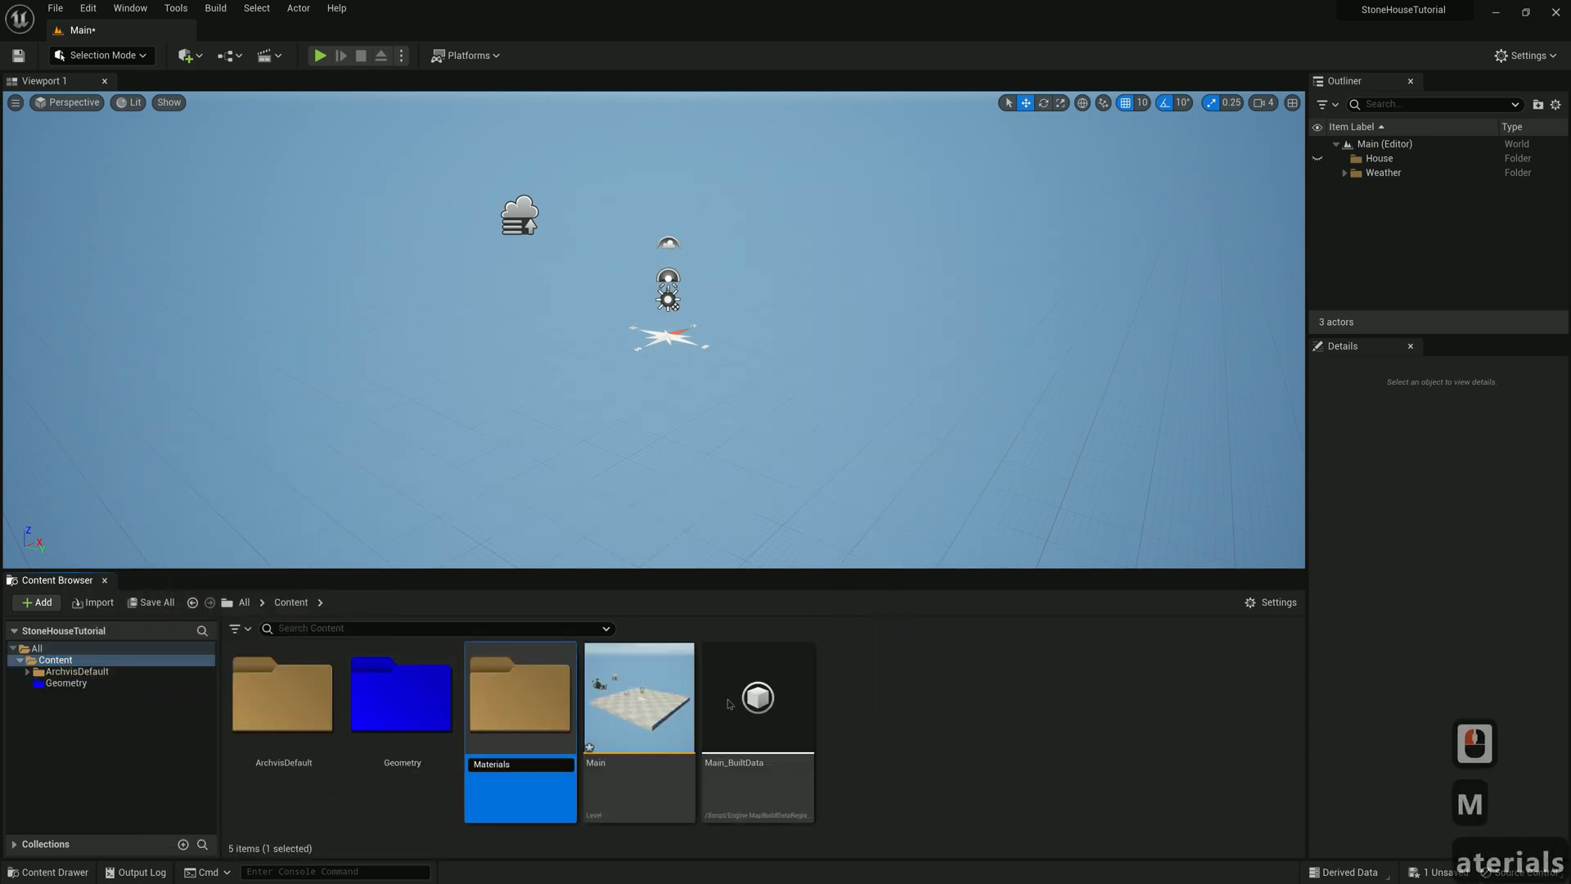
Set the Materials folder's color to bright green with full saturation
{"action": "right_click", "coordinate": [524, 700]}
{"action": "mouse_move", "coordinate": [614, 460]}
{"action": "left_click", "coordinate": [776, 465]}
{"action": "left_click", "coordinate": [827, 652]}
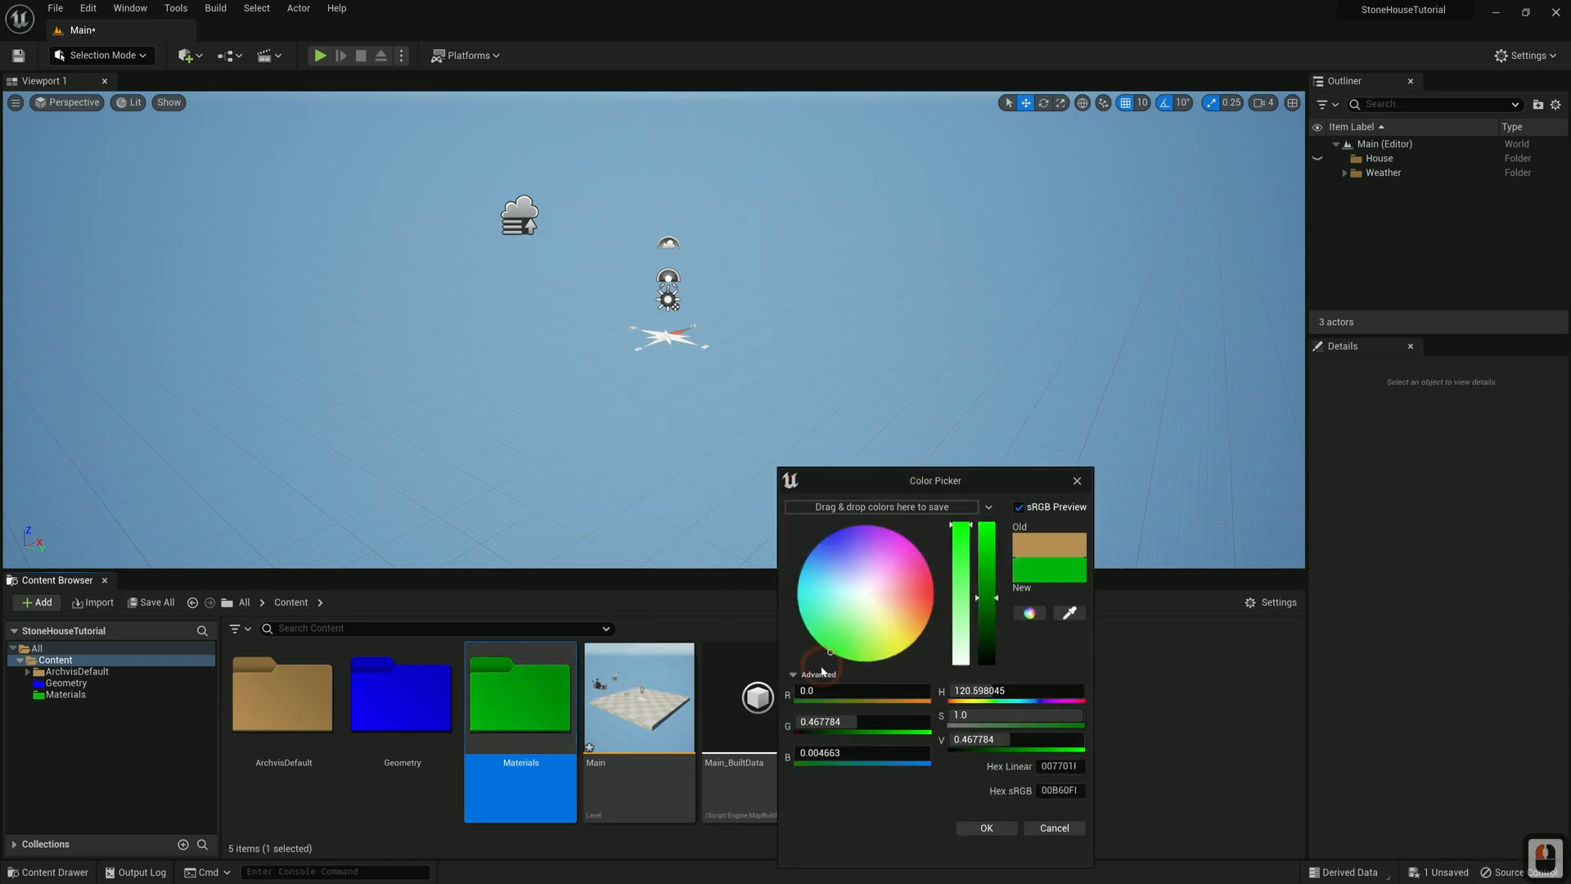
{"action": "left_click", "coordinate": [986, 827]}
Create a new folder named Textures inside the project's Content folder
{"action": "right_click", "coordinate": [904, 701]}
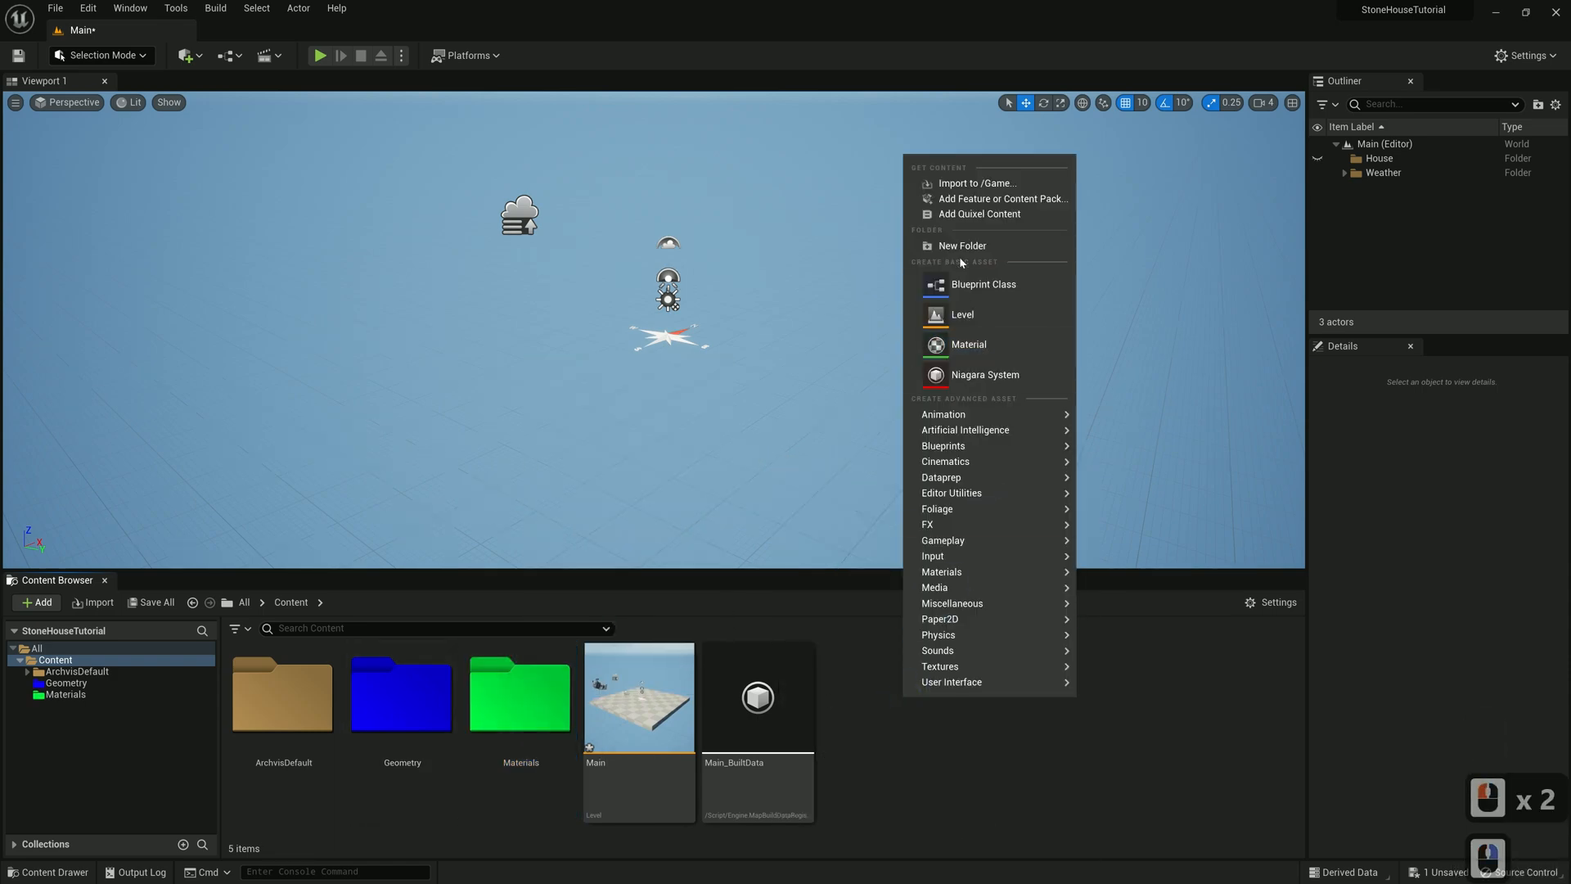
{"action": "left_click", "coordinate": [955, 248]}
{"action": "type", "text": "Textures"}
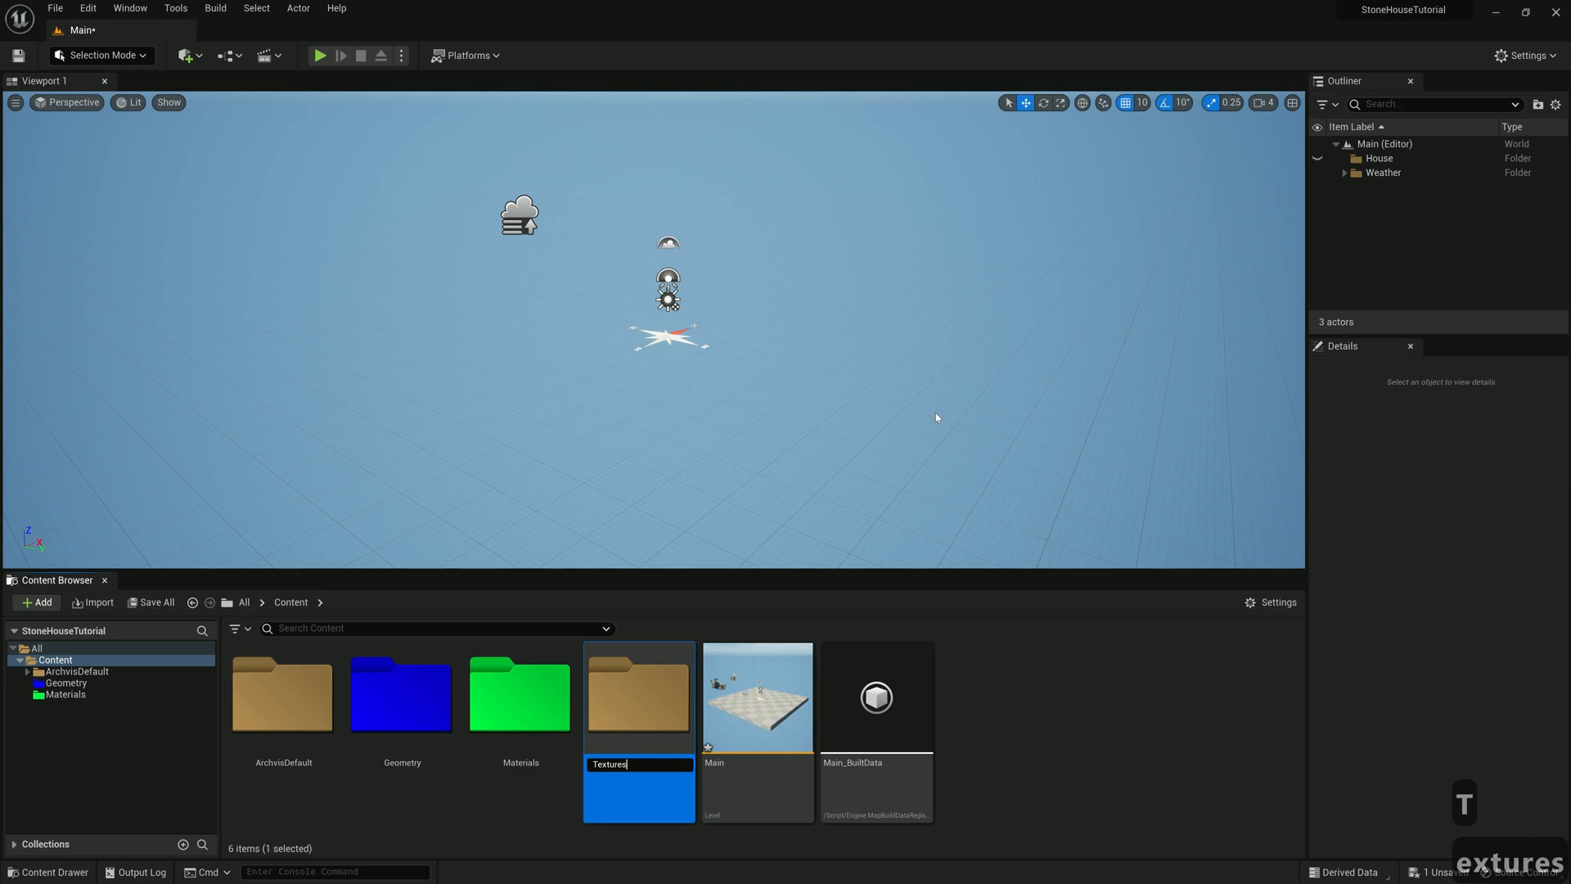
{"action": "key", "text": "Return"}
Set the Textures folder's color to magenta with full saturation
{"action": "right_click", "coordinate": [643, 724]}
{"action": "mouse_move", "coordinate": [737, 497]}
{"action": "left_click", "coordinate": [893, 493]}
{"action": "left_click", "coordinate": [1017, 565]}
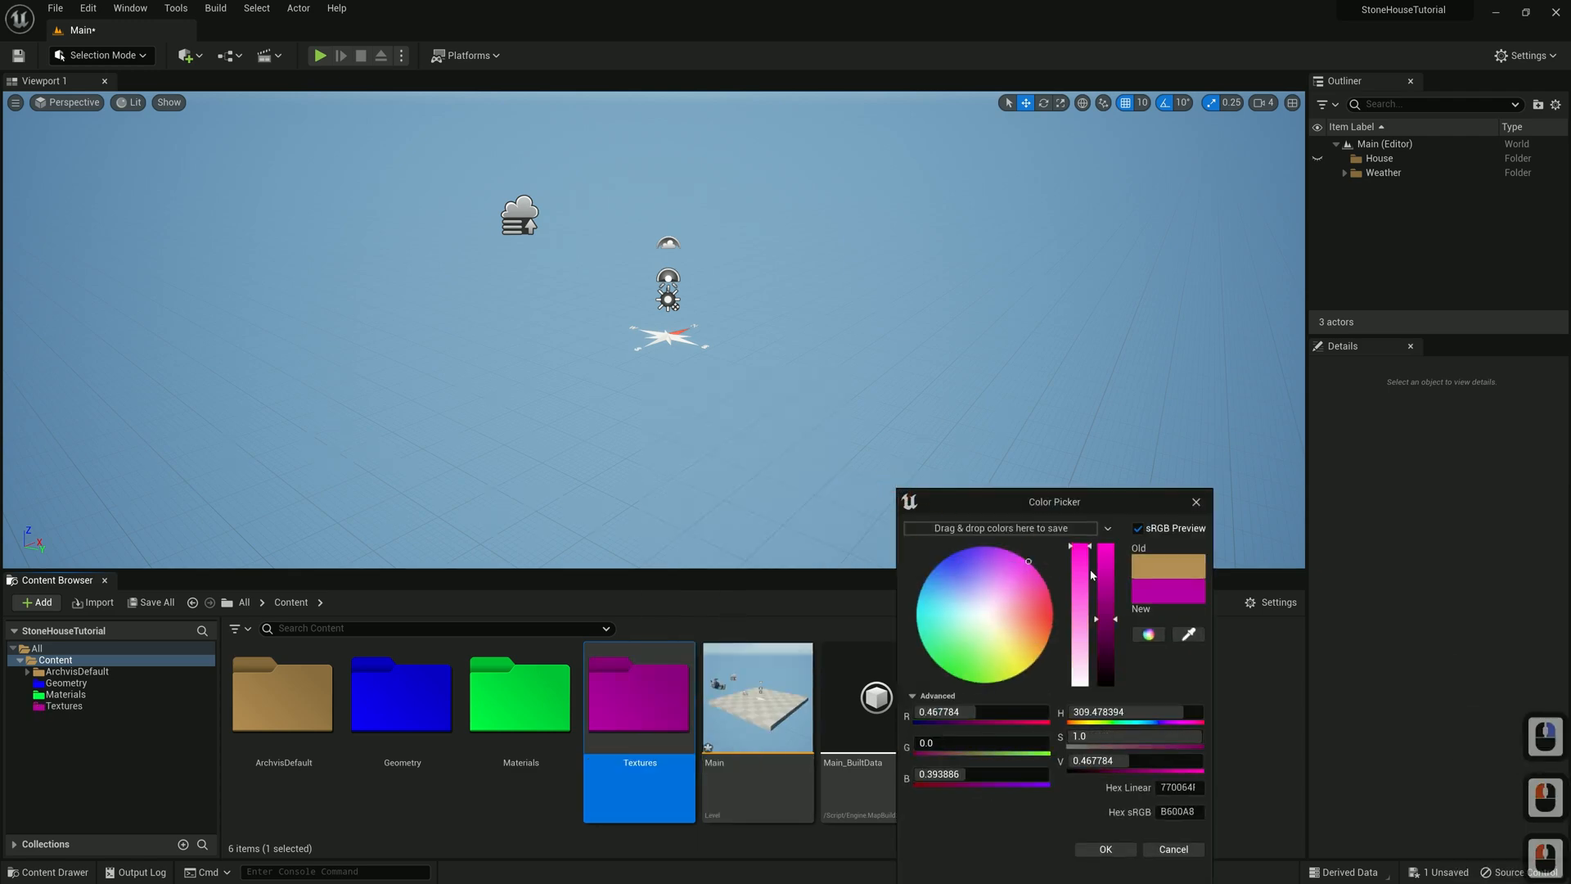
{"action": "left_click", "coordinate": [1105, 848]}
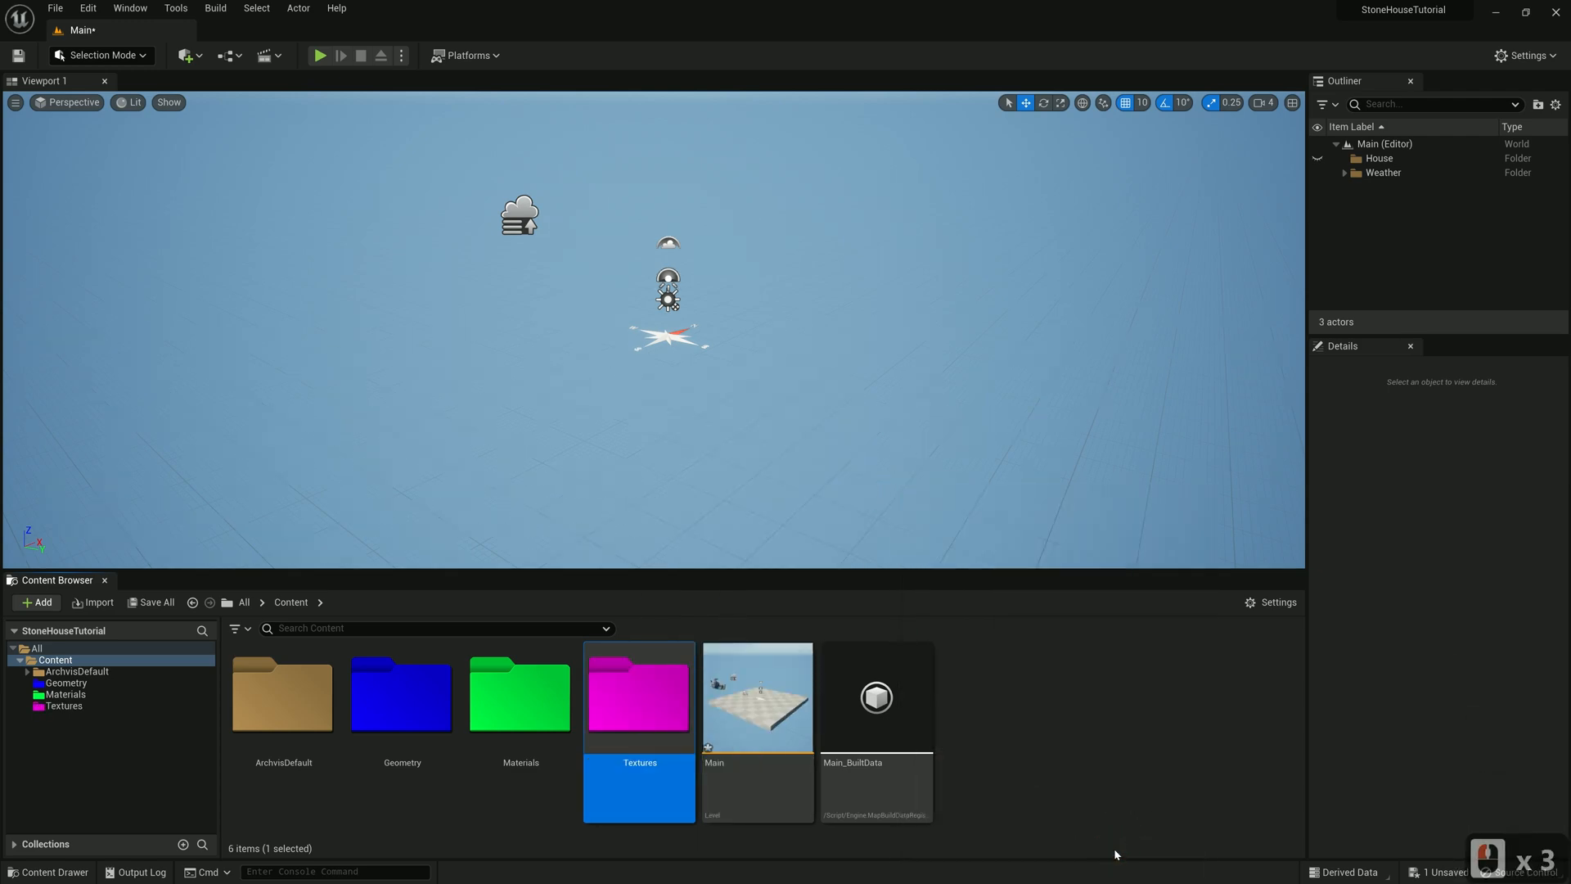
Choose StoneHouse.fbx from the TUTORIAL project's FBX directory for import into the Geometry folder
{"action": "left_click", "coordinate": [66, 684]}
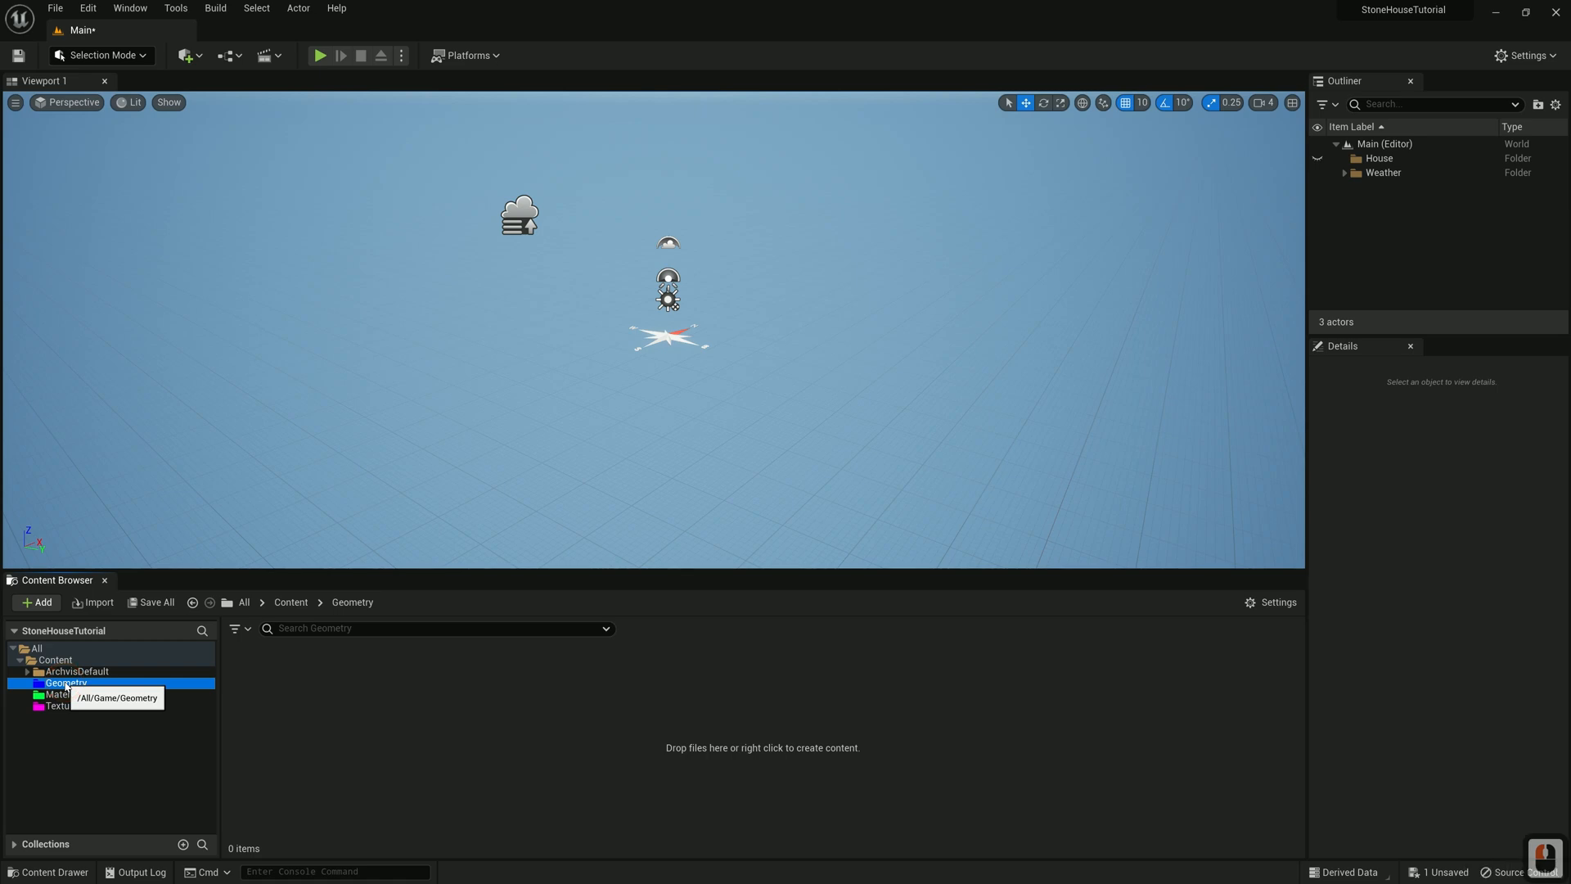
{"action": "right_click", "coordinate": [422, 696]}
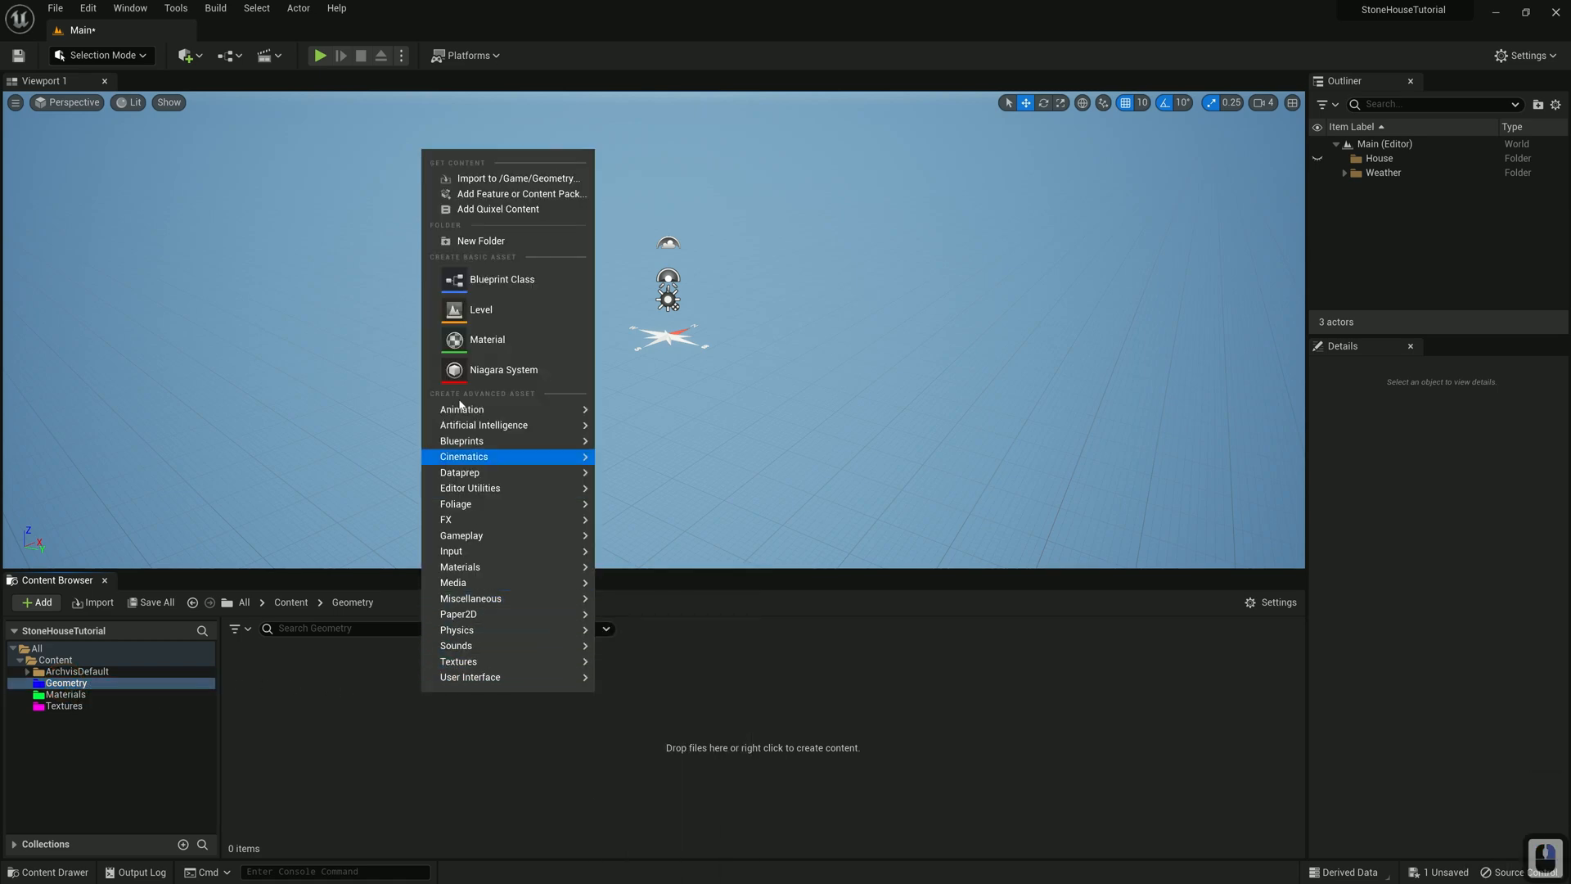
{"action": "left_click", "coordinate": [490, 178]}
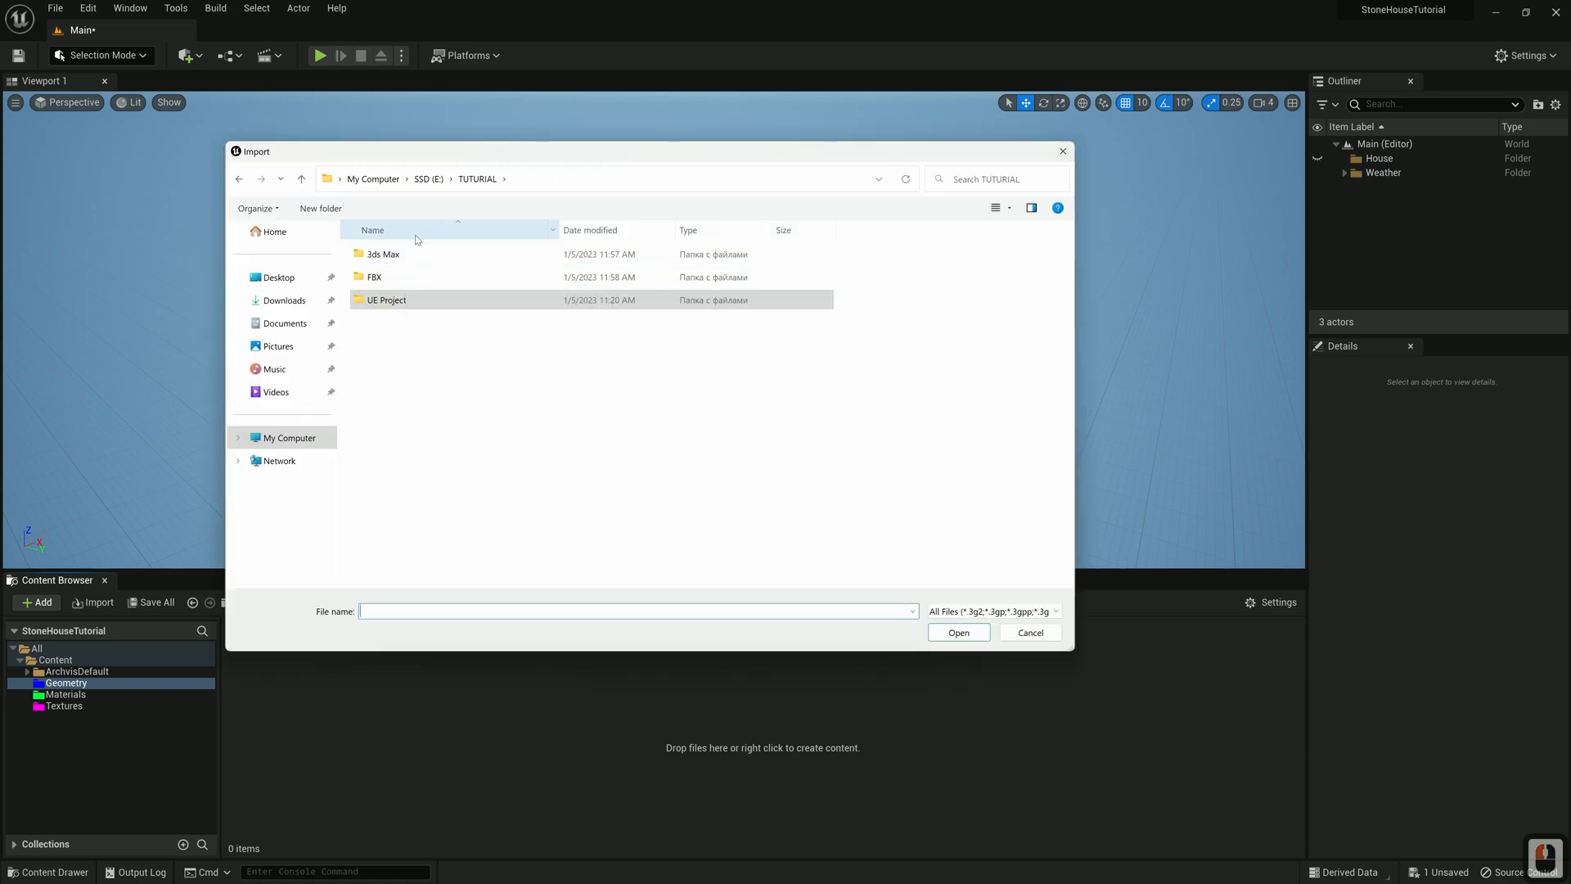
{"action": "double_click", "coordinate": [376, 277]}
{"action": "left_click", "coordinate": [385, 259]}
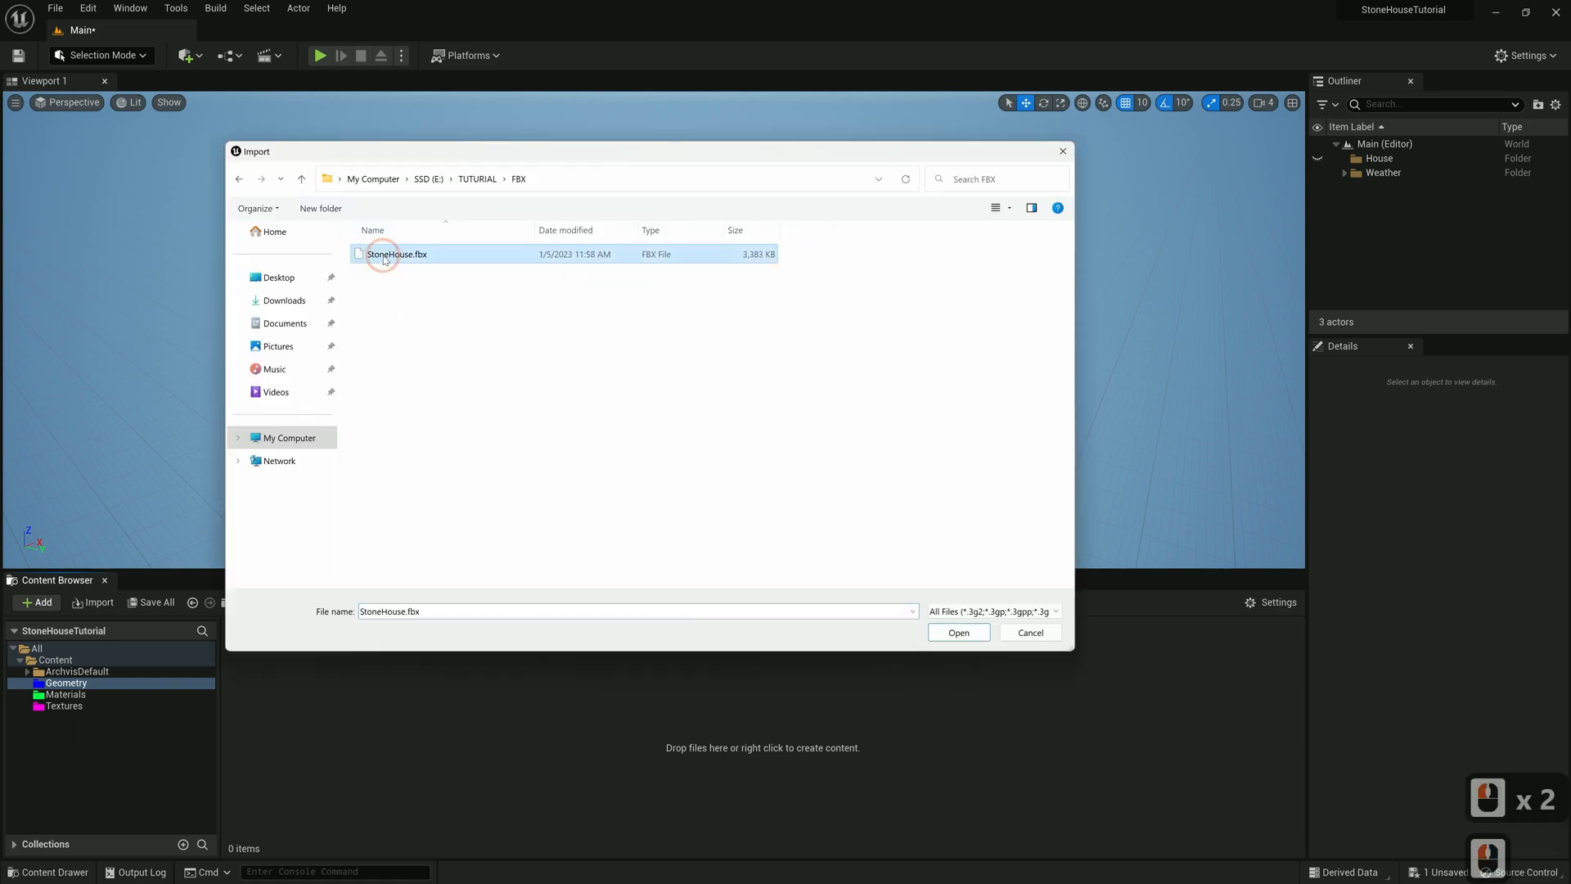
{"action": "left_click", "coordinate": [959, 633]}
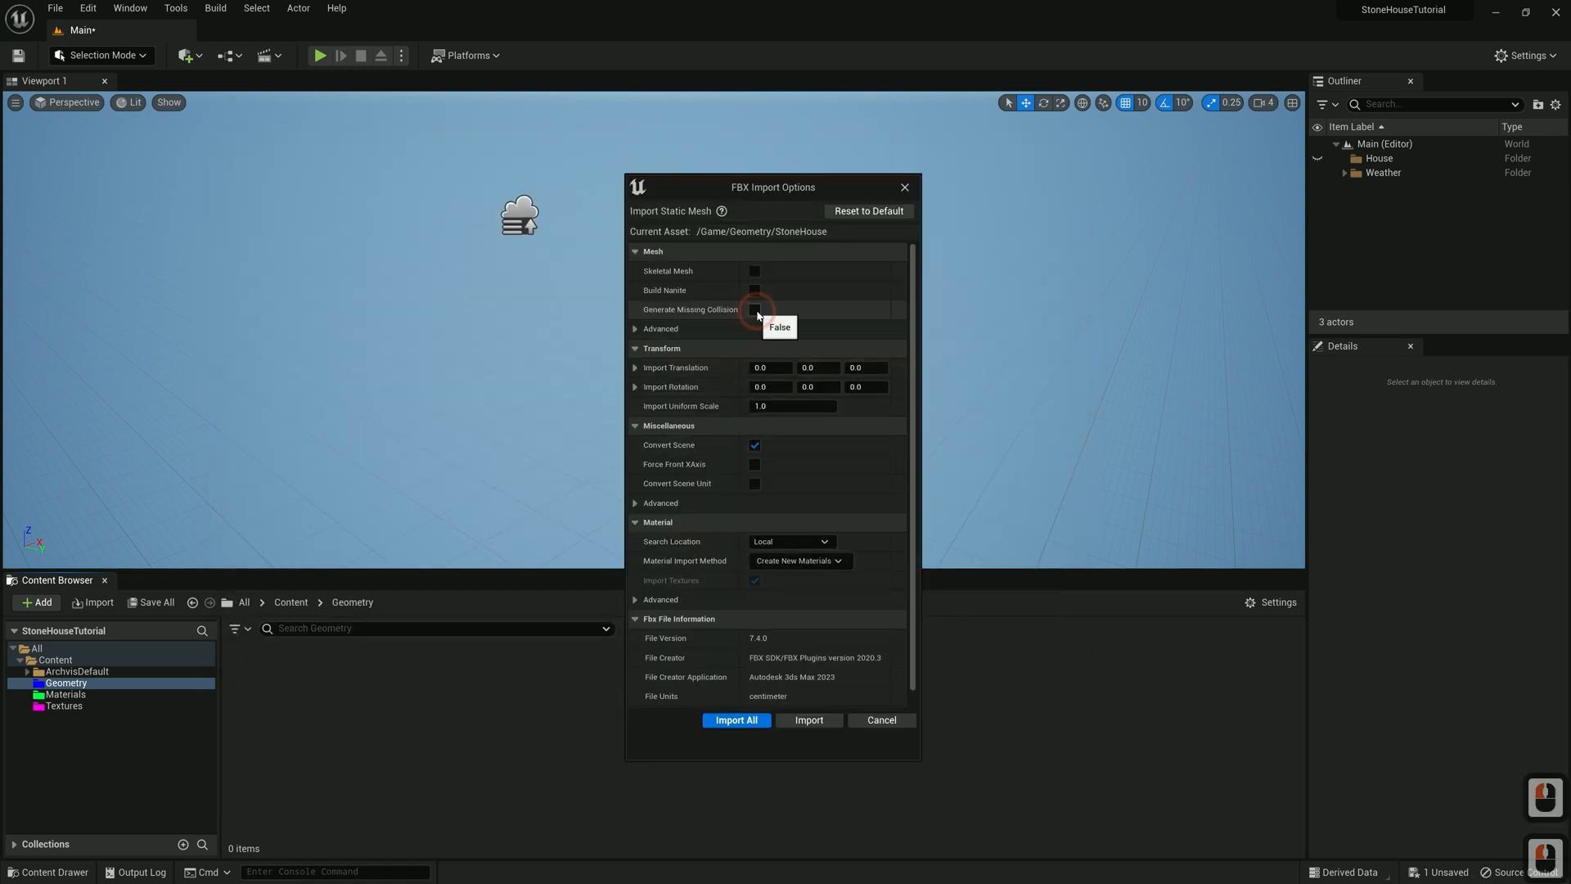
Import the StoneHouse mesh with Combine Meshes enabled and dismiss the message log
{"action": "left_click", "coordinate": [635, 328]}
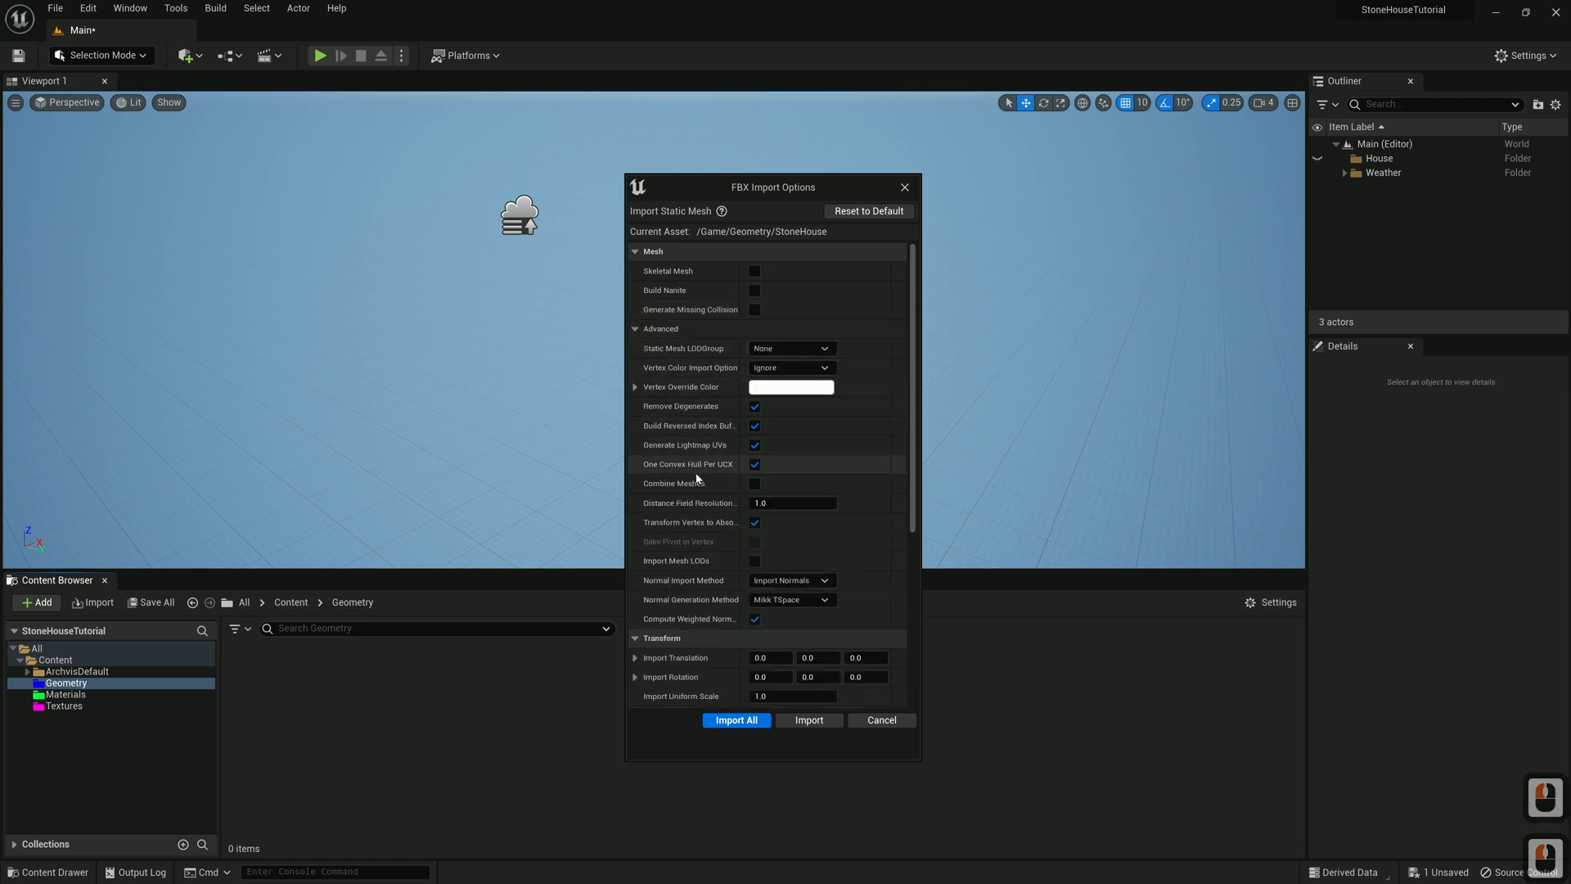
{"action": "left_click", "coordinate": [755, 484]}
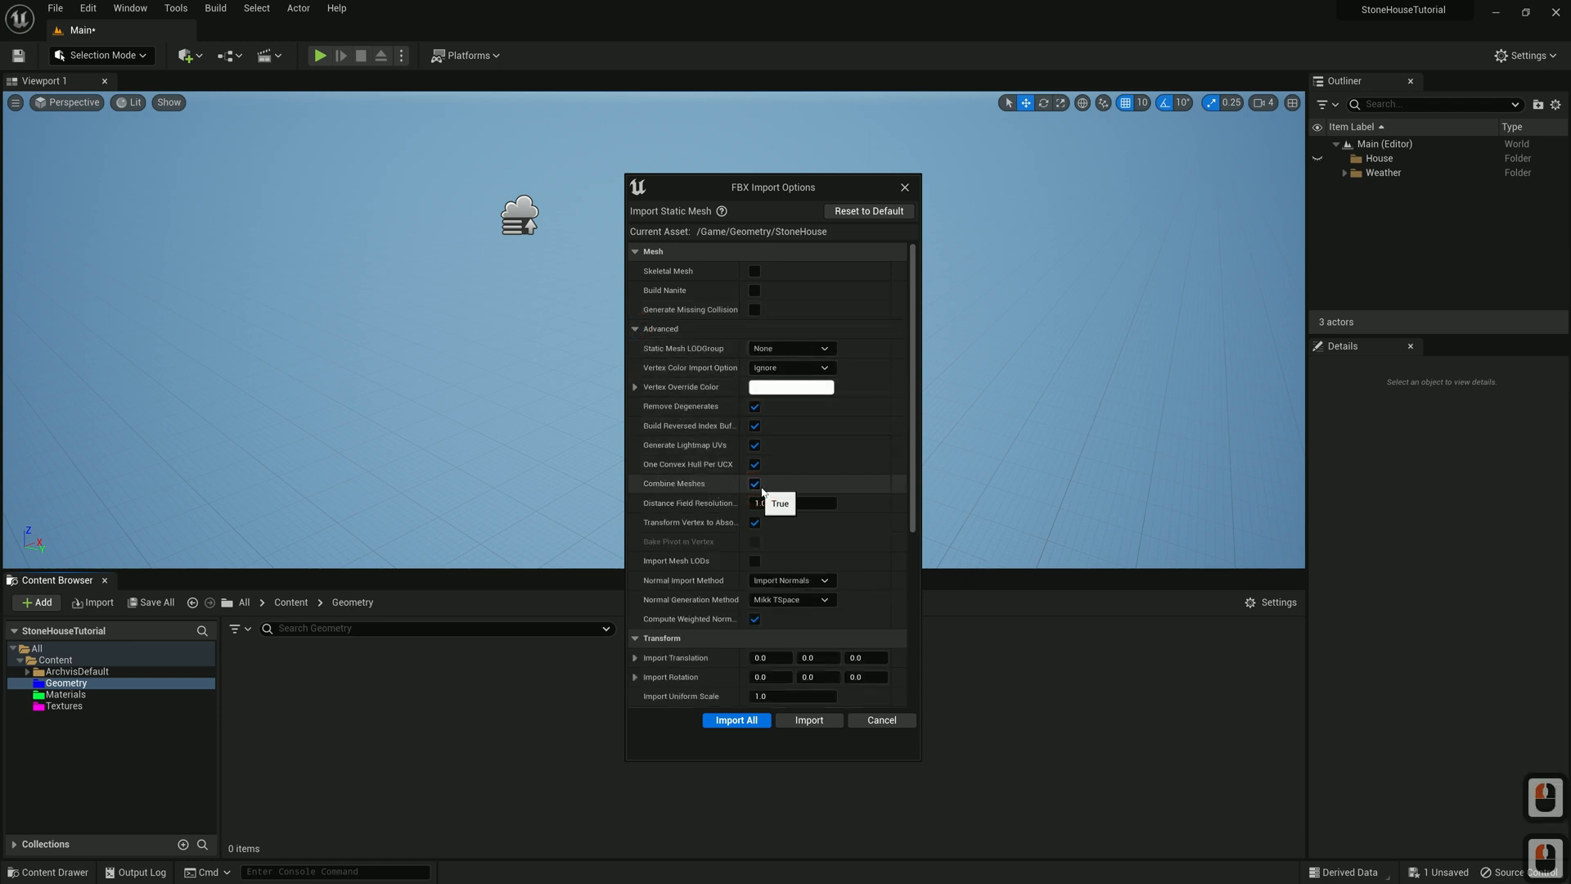
{"action": "left_click_drag", "start_coordinate": [914, 463], "coordinate": [893, 664]}
{"action": "left_click", "coordinate": [809, 720]}
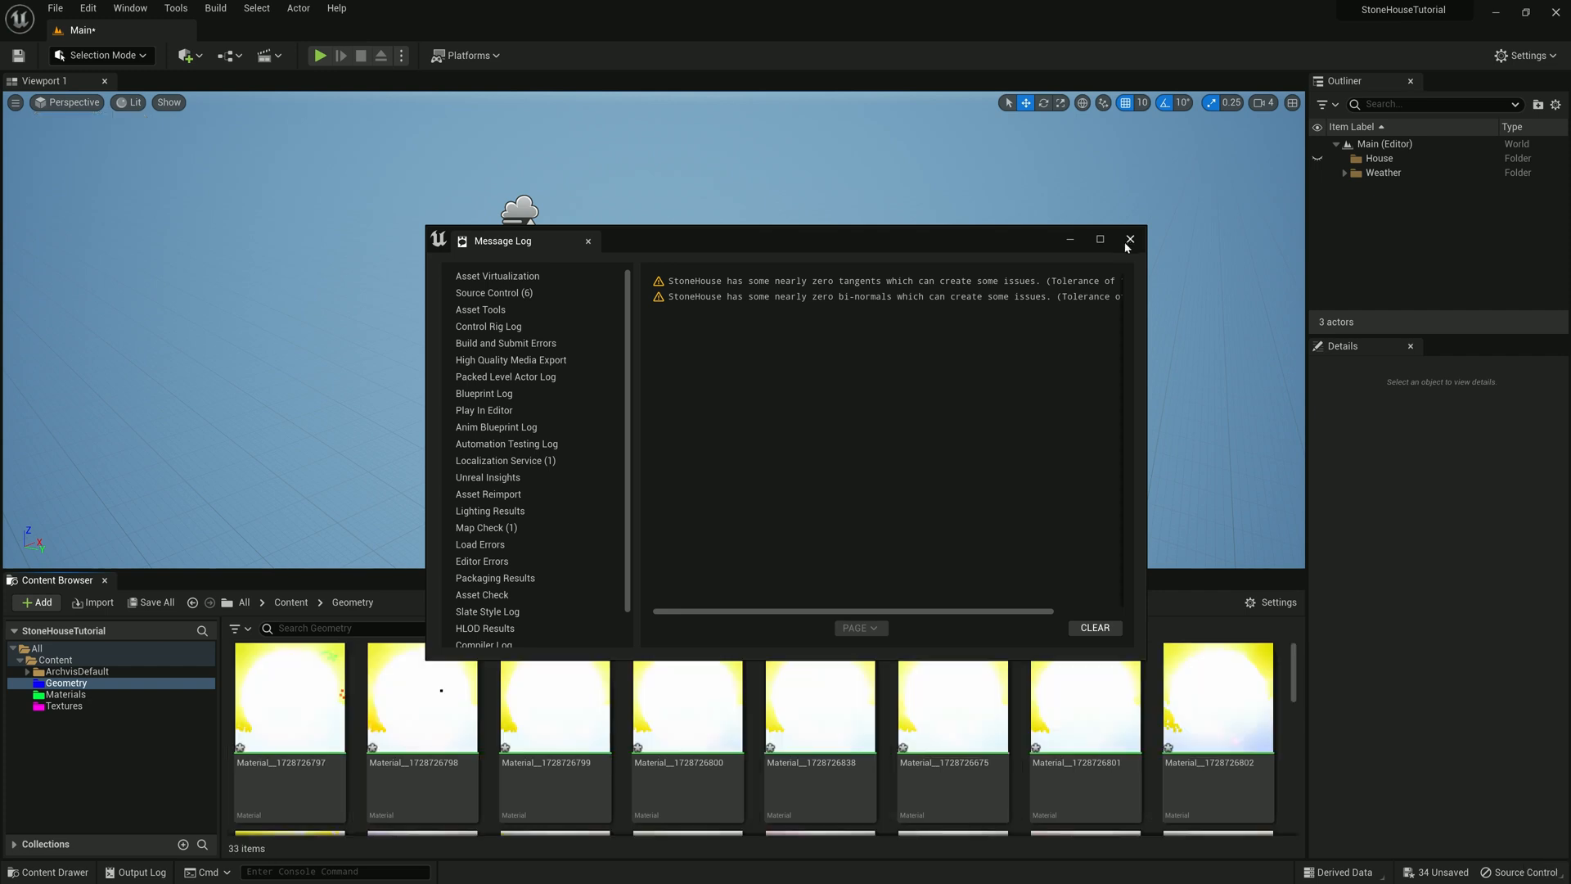
{"action": "left_click", "coordinate": [1130, 240]}
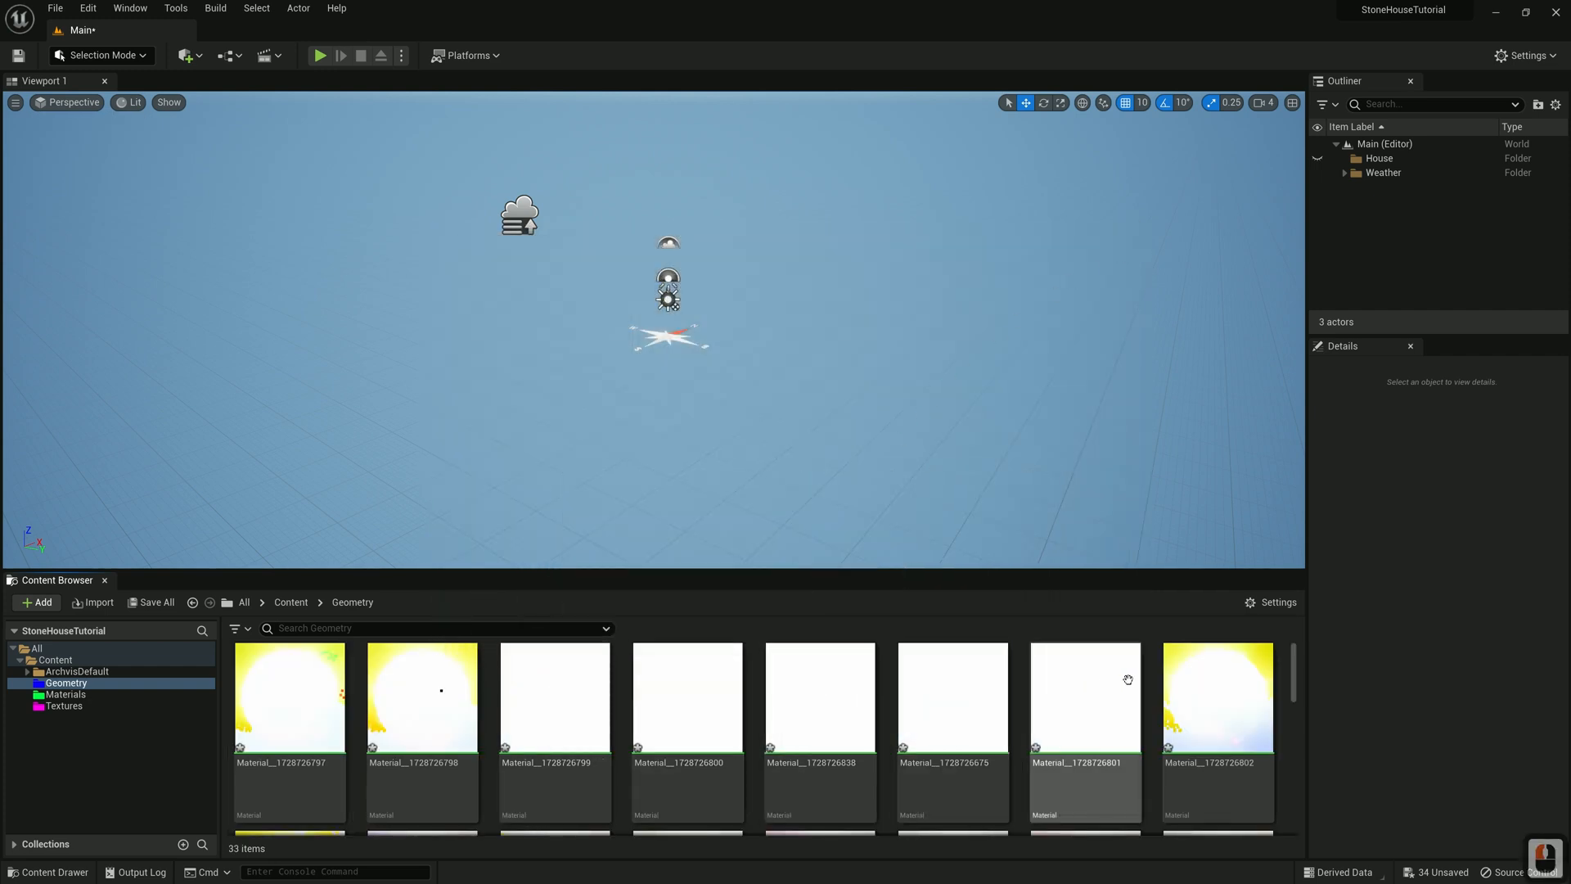
Find the imported StoneHouse static mesh, examine it in the mesh editor, and close the editor
{"action": "scroll", "coordinate": [564, 737], "scroll_direction": "down", "scroll_amount": 20}
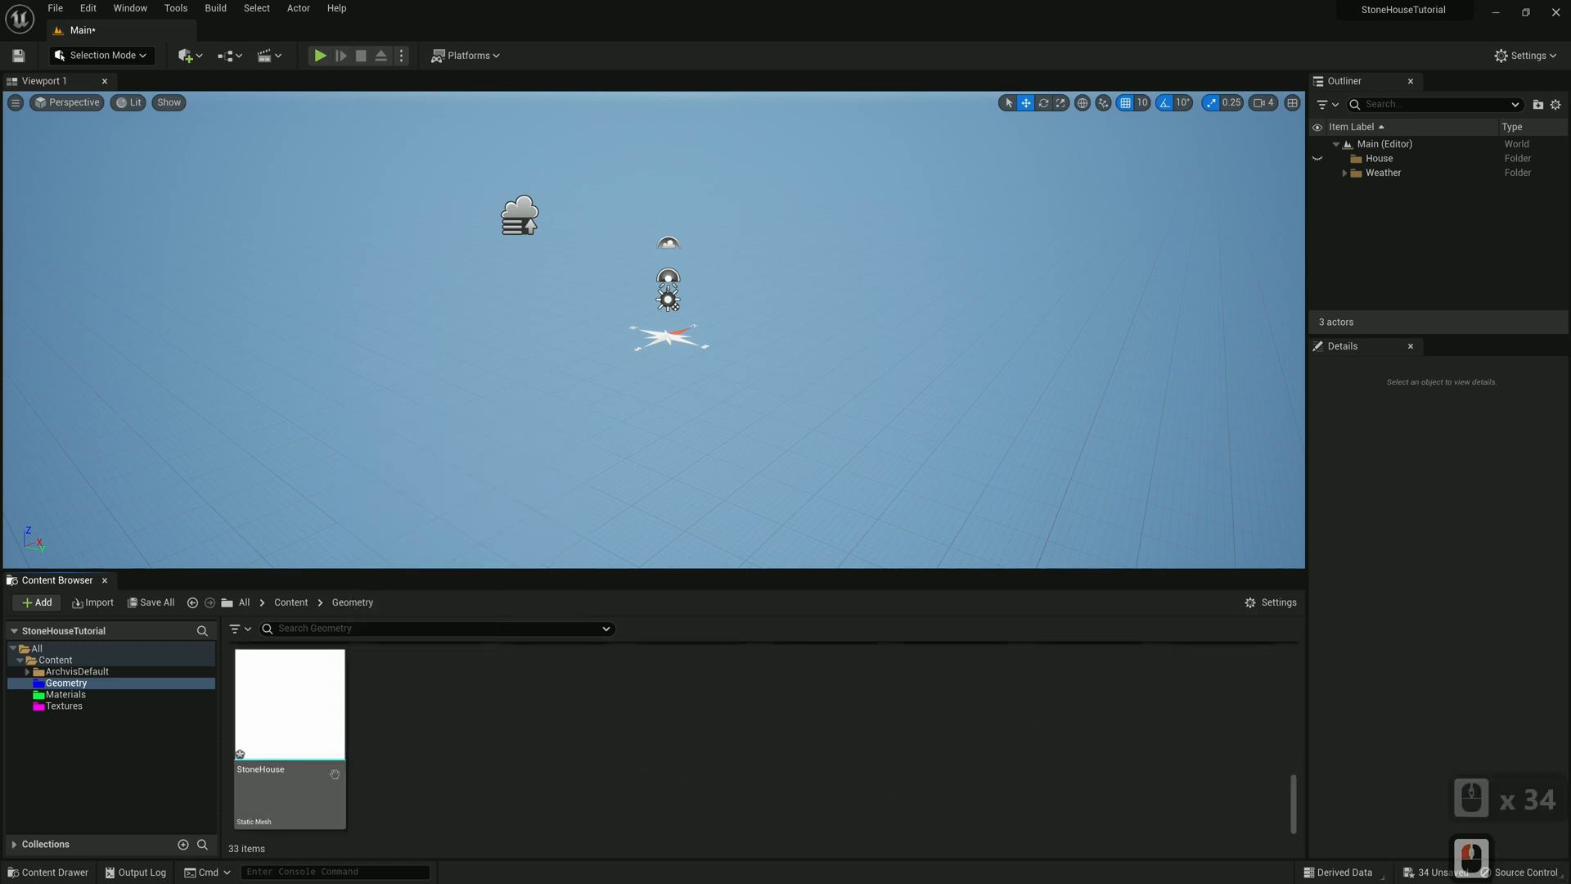
{"action": "double_click", "coordinate": [294, 707]}
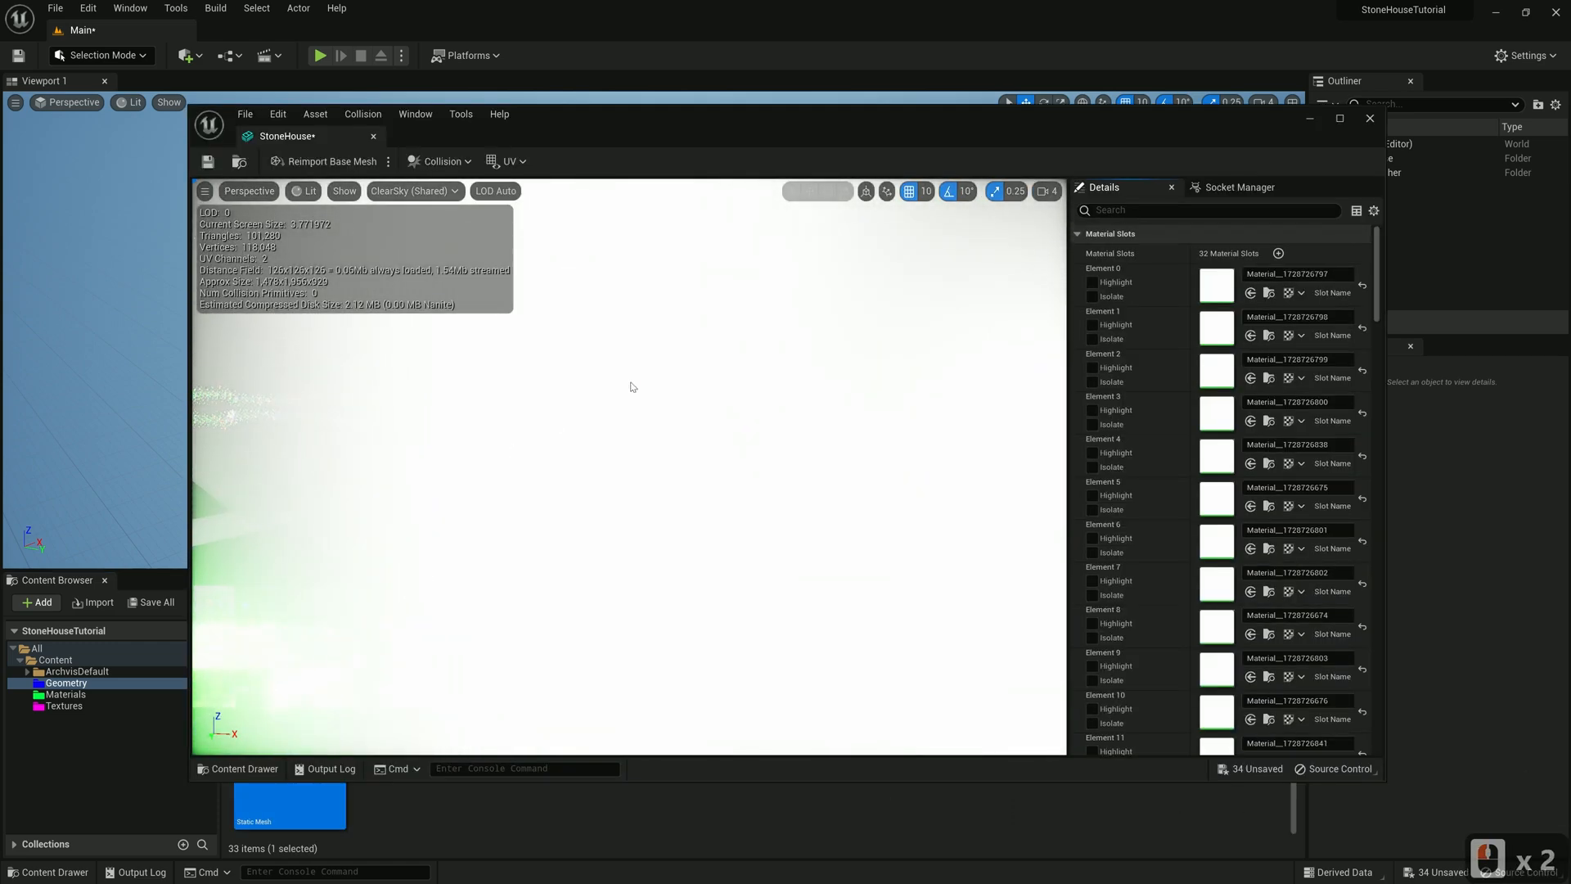
{"action": "left_click_drag", "start_coordinate": [631, 382], "coordinate": [675, 433]}
{"action": "scroll", "coordinate": [697, 515], "scroll_direction": "down", "scroll_amount": 13}
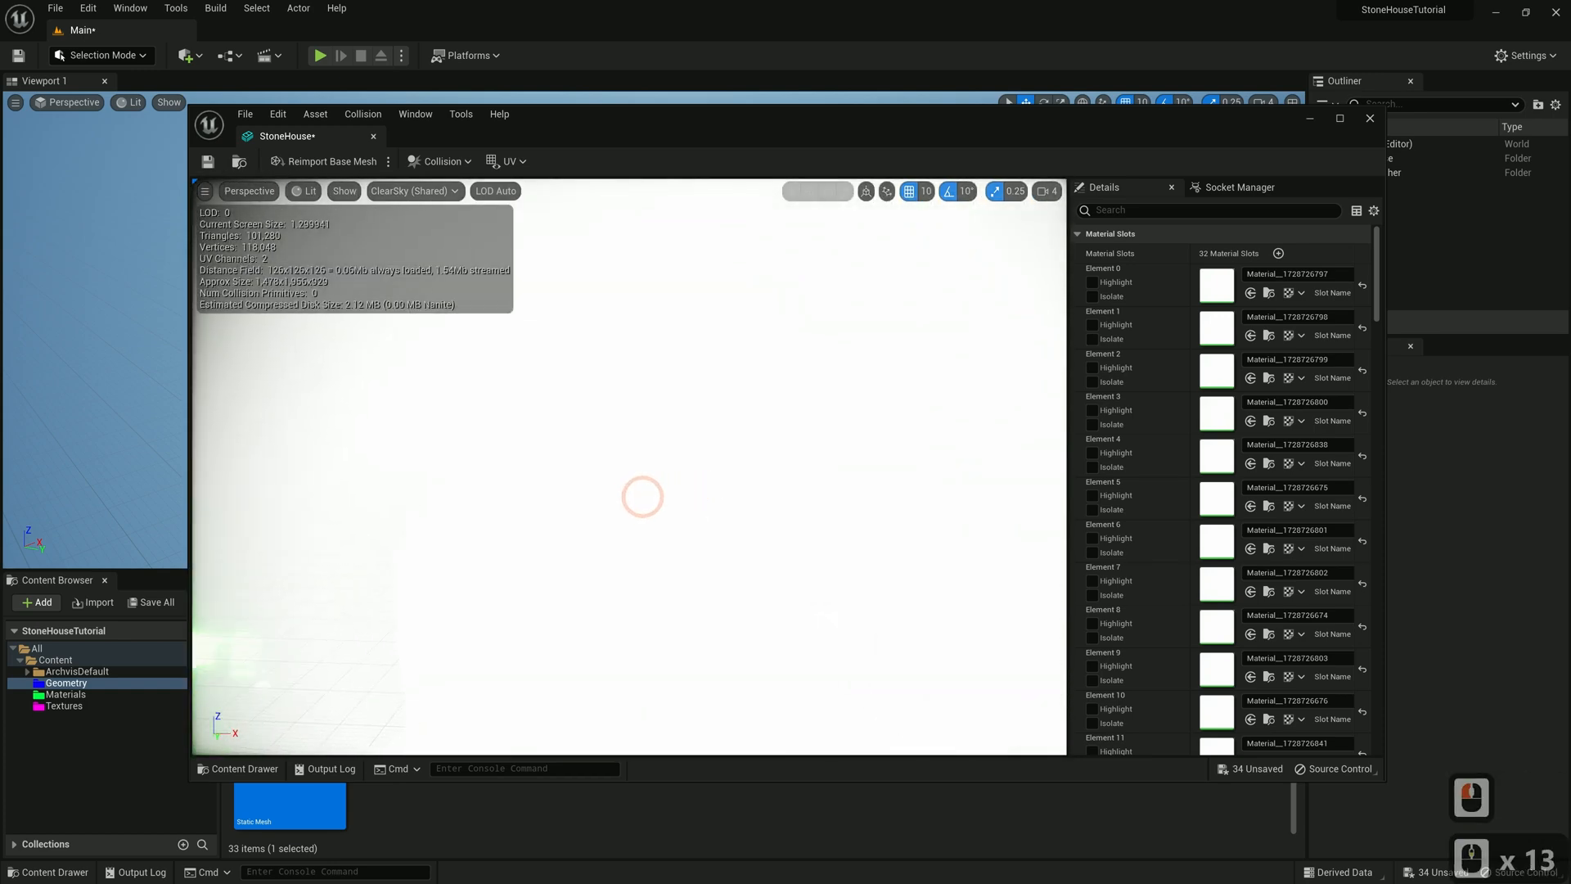
{"action": "left_click_drag", "start_coordinate": [643, 497], "coordinate": [716, 489]}
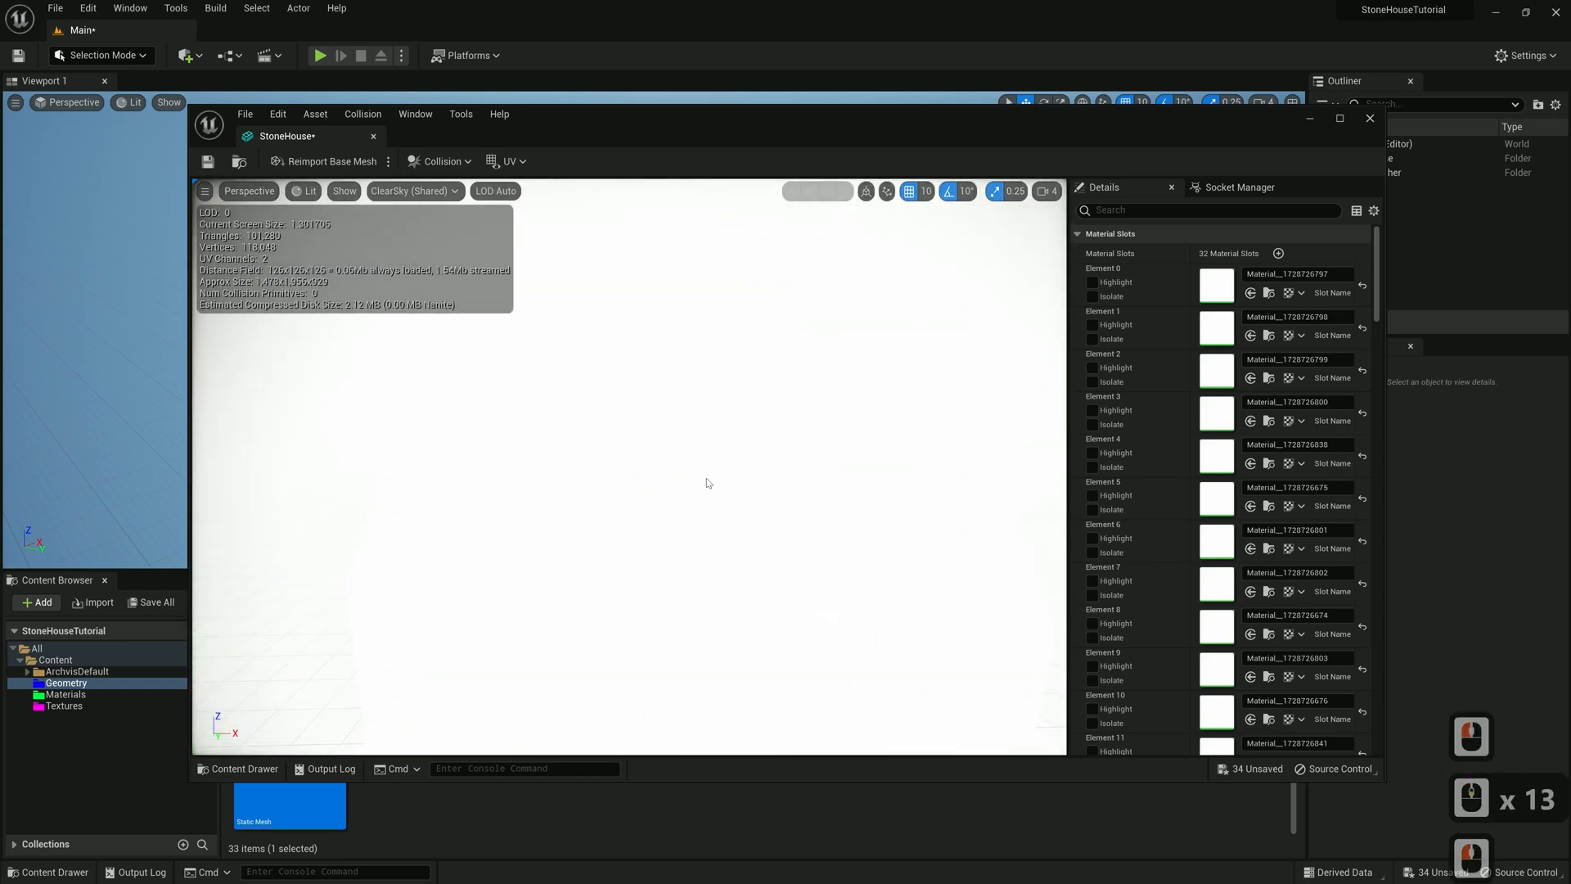
{"action": "left_click", "coordinate": [1371, 119]}
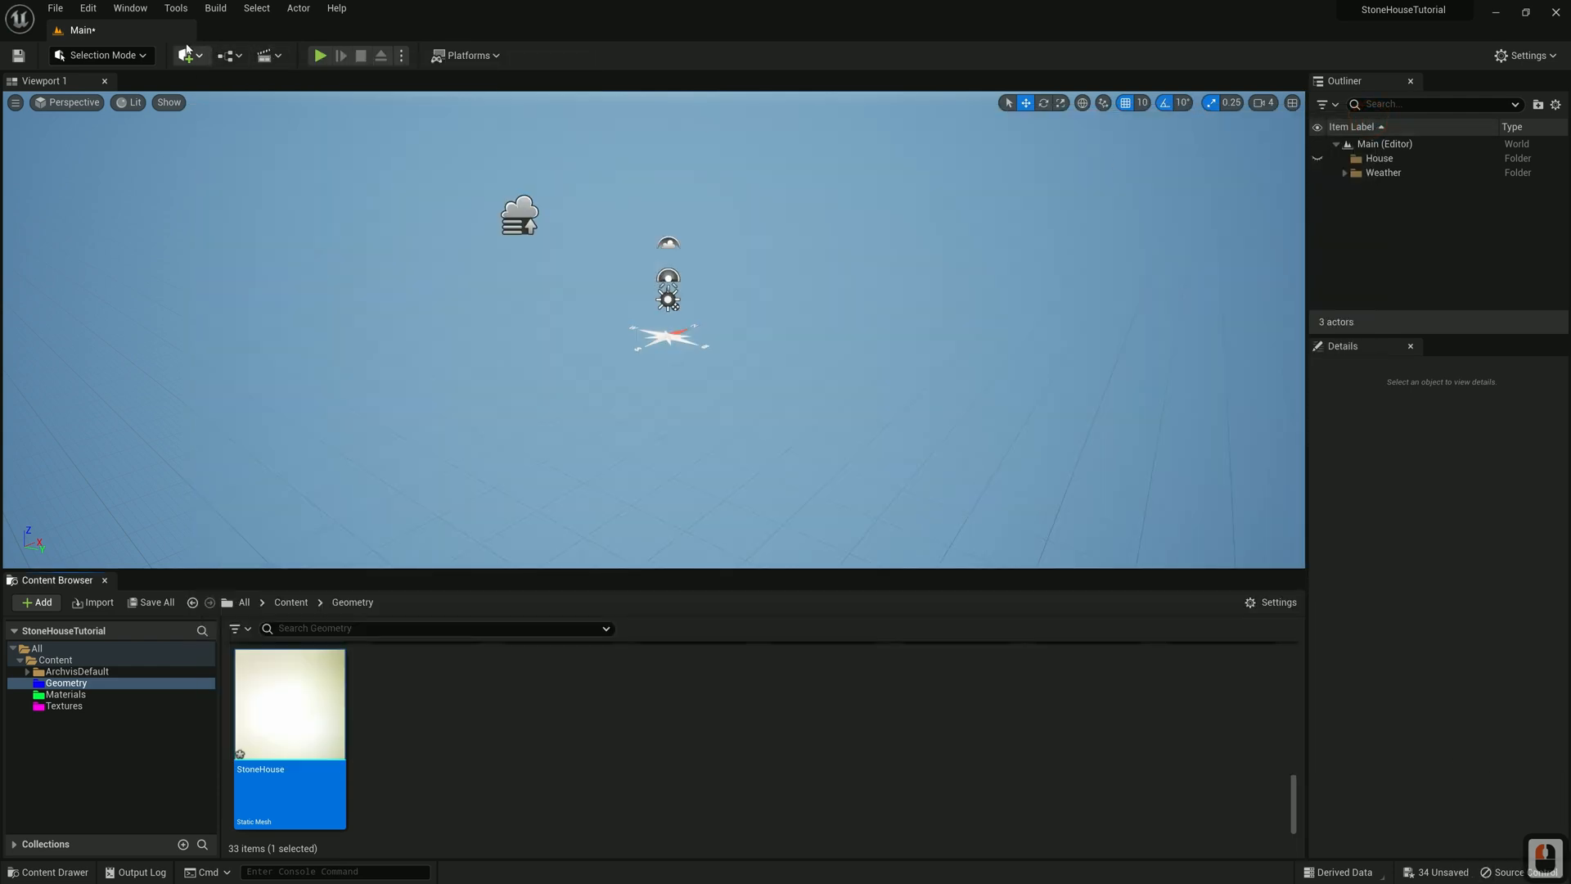
Turn off Path Tracing, Texture LOD, Ray Traced Skylight and Ray Traced Shadows in the project's rendering settings
{"action": "left_click", "coordinate": [90, 9]}
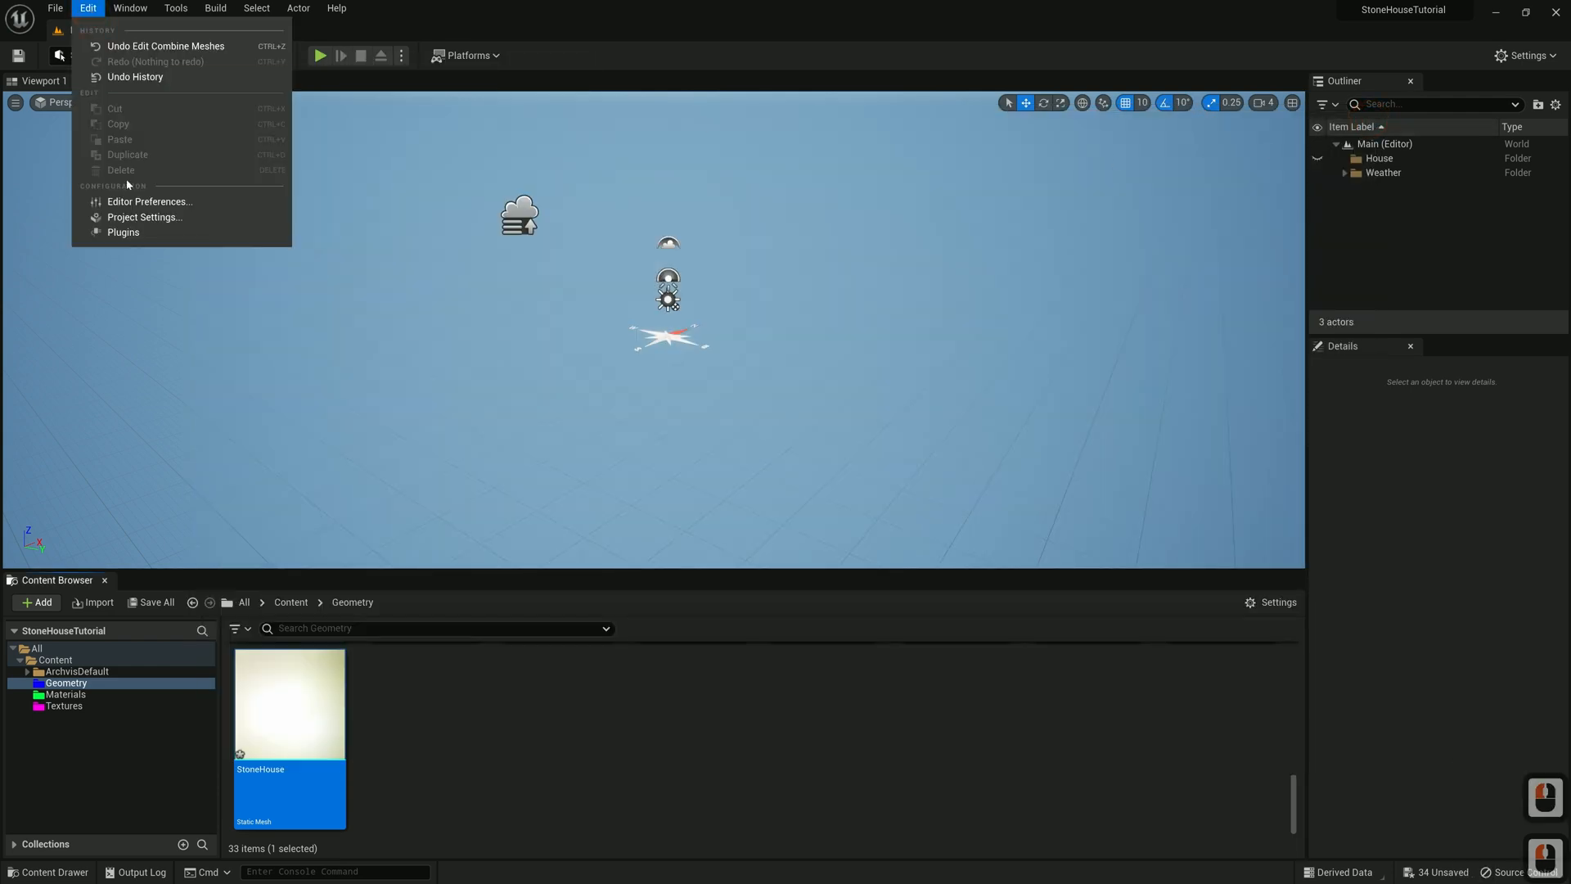
{"action": "left_click", "coordinate": [135, 216]}
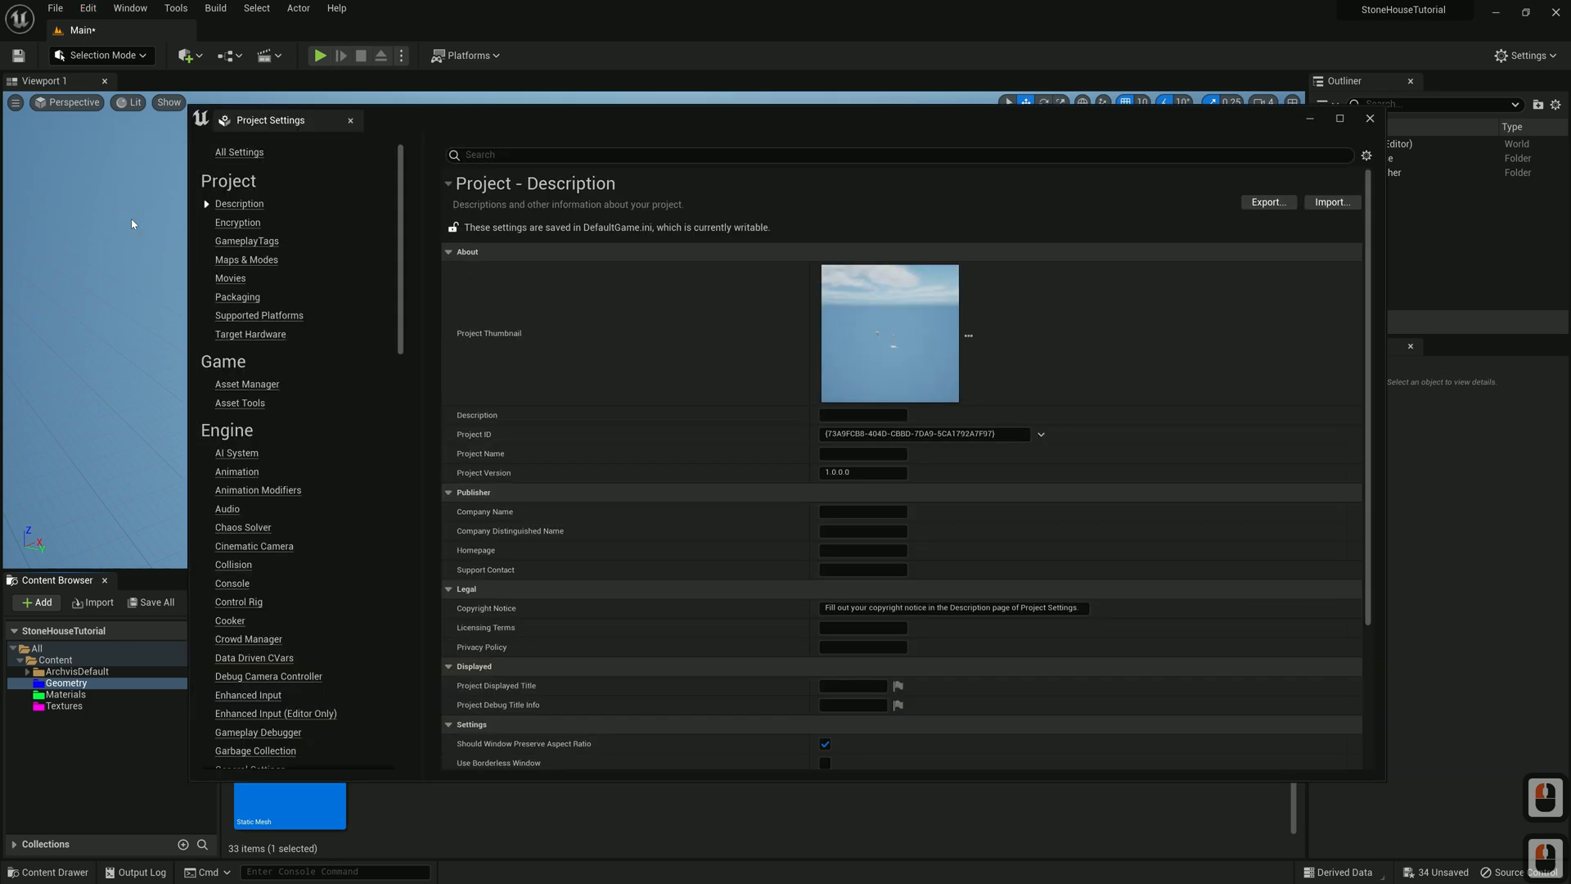
{"action": "scroll", "coordinate": [245, 606], "scroll_direction": "down", "scroll_amount": 16}
{"action": "left_click", "coordinate": [237, 608]}
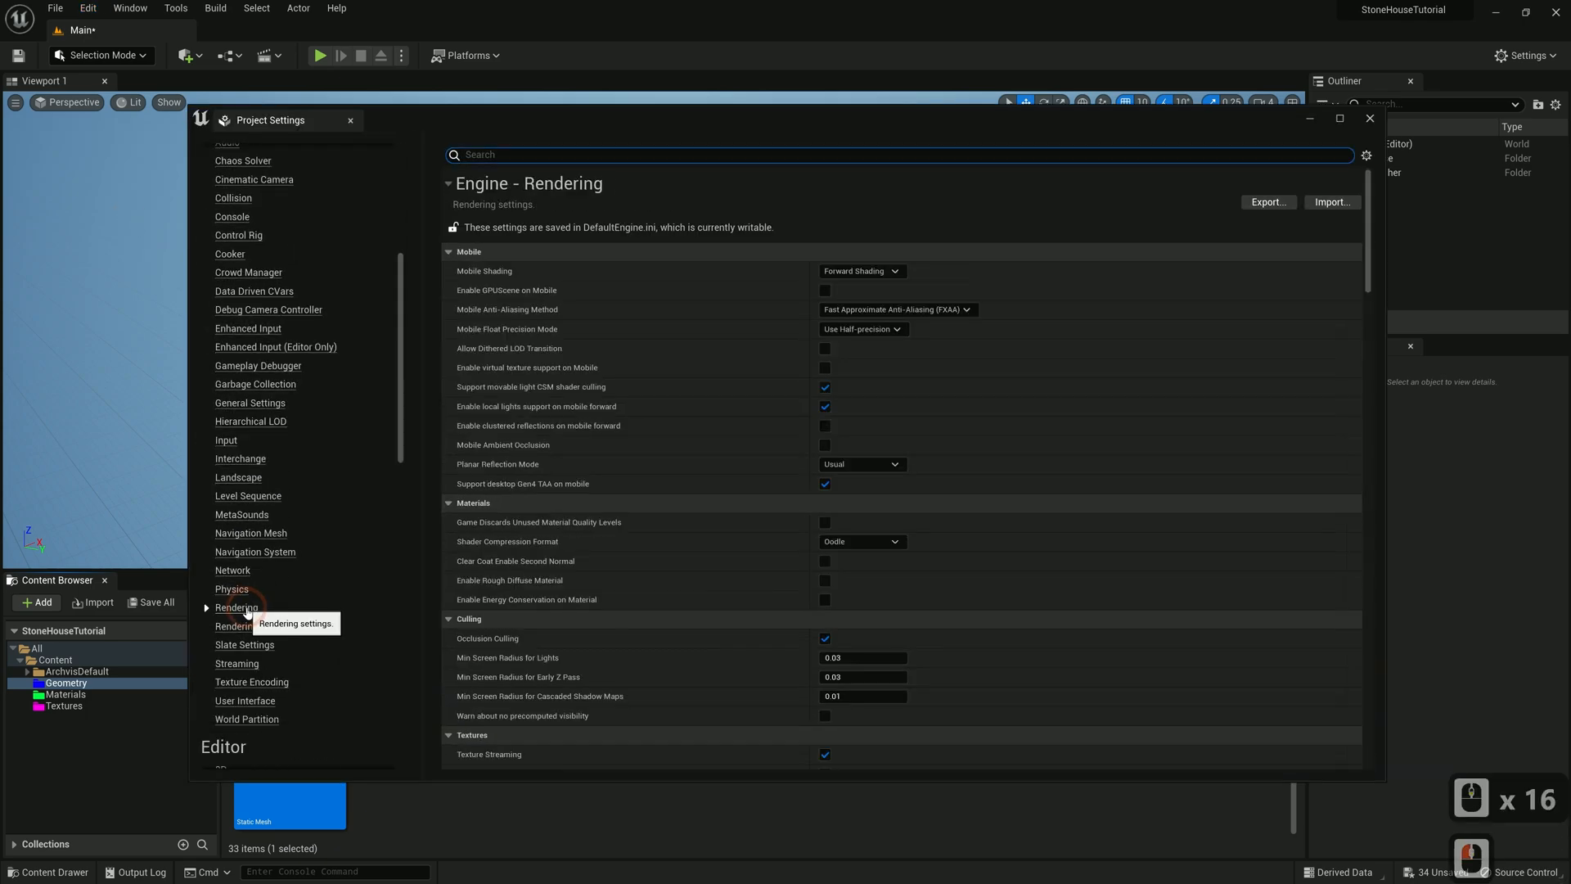
{"action": "scroll", "coordinate": [658, 583], "scroll_direction": "down", "scroll_amount": 20}
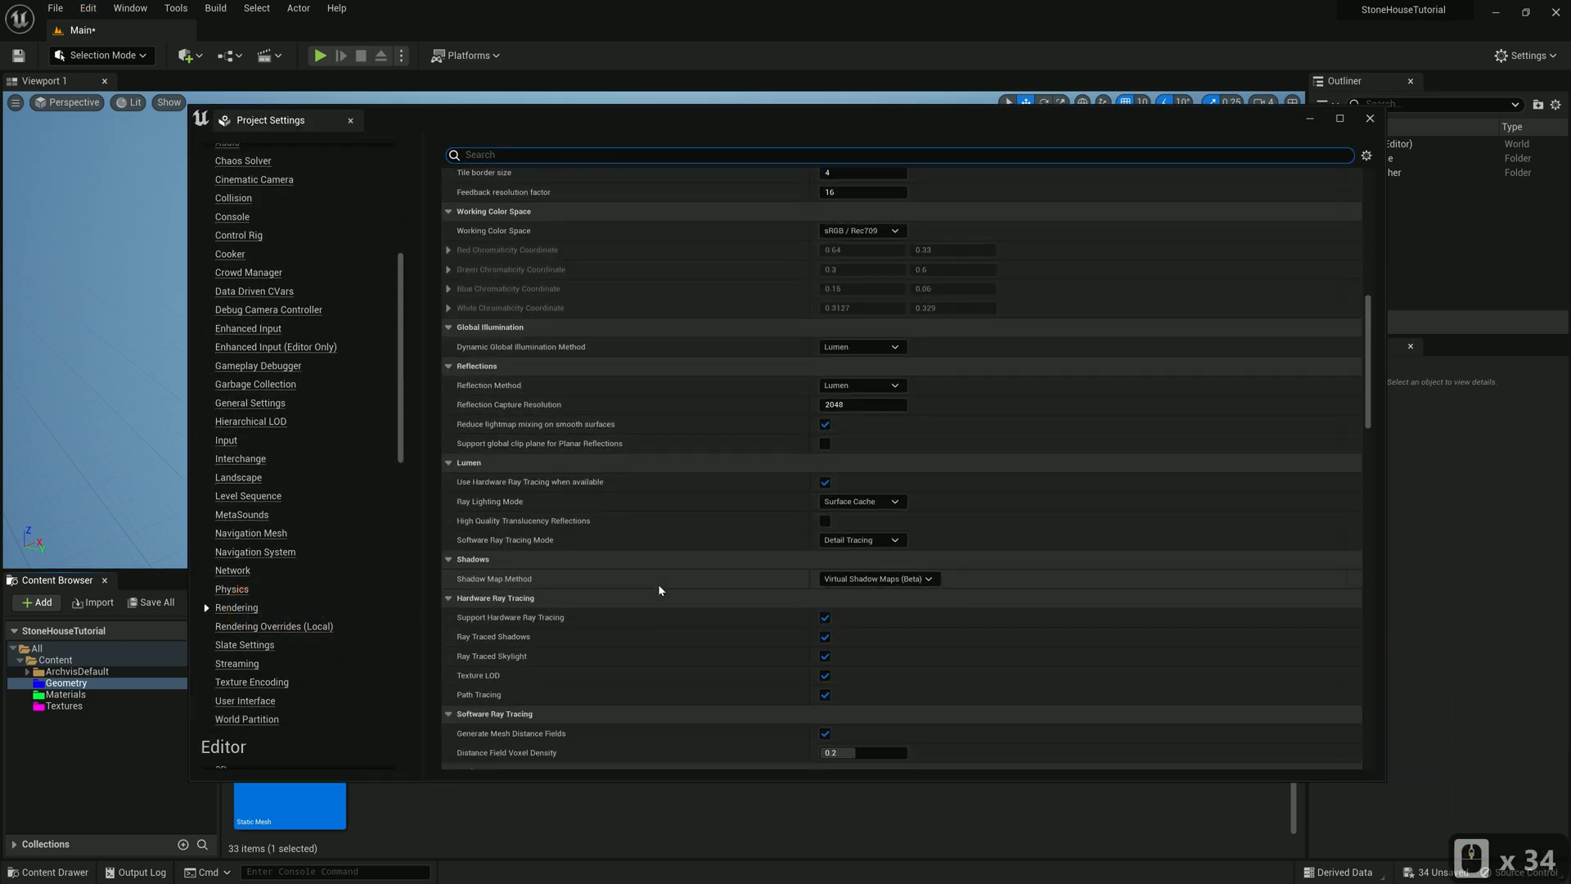
{"action": "scroll", "coordinate": [657, 582], "scroll_direction": "down", "scroll_amount": 2}
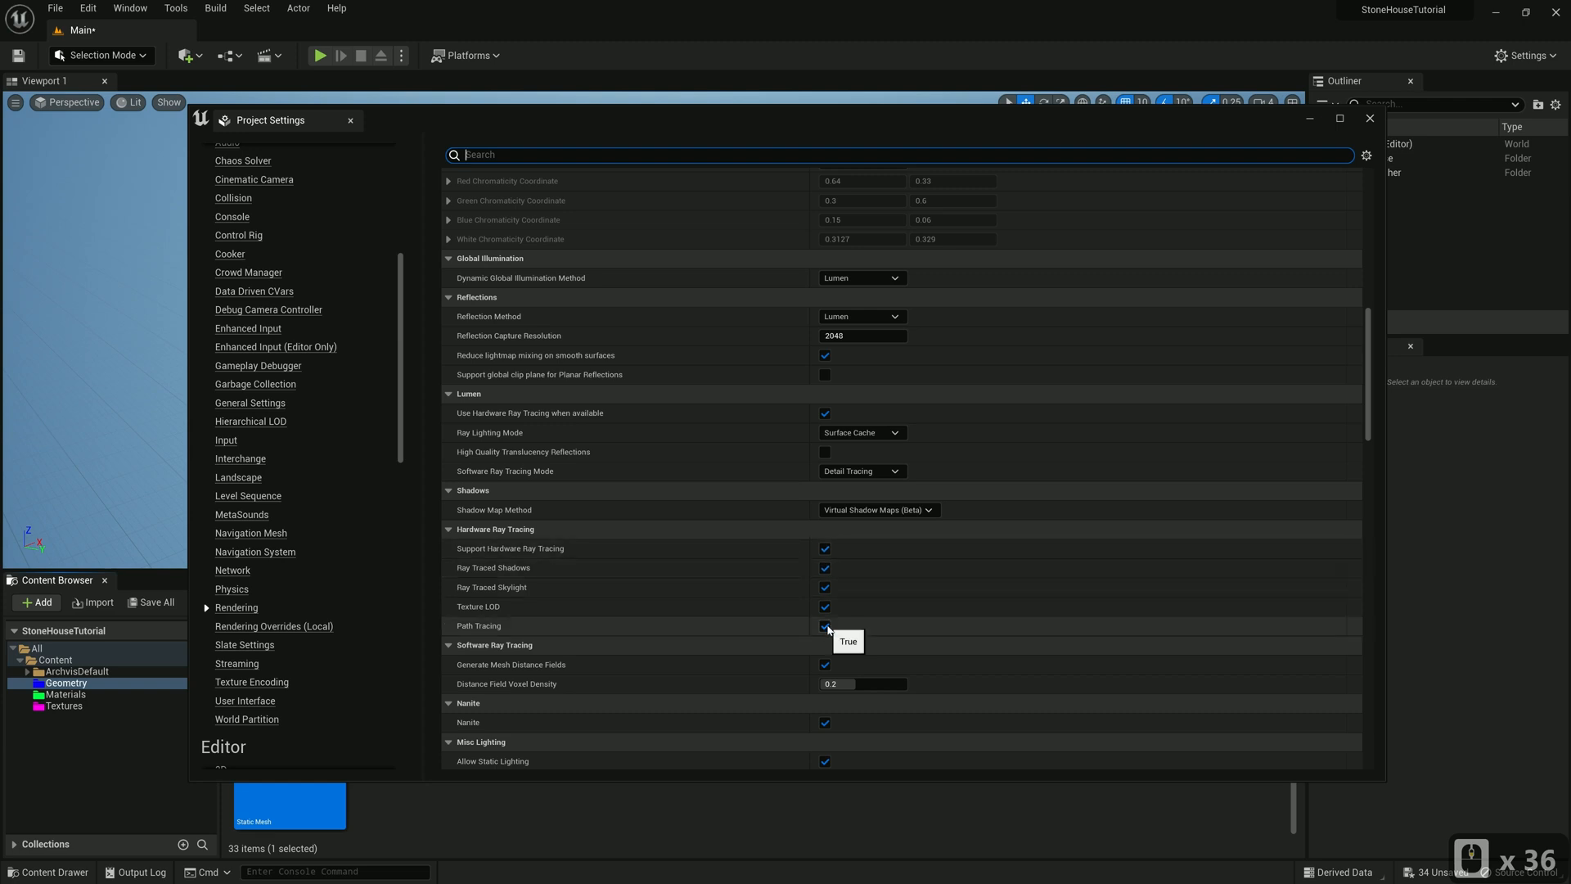
{"action": "left_click", "coordinate": [825, 626]}
{"action": "left_click", "coordinate": [825, 607]}
{"action": "left_click", "coordinate": [824, 588]}
{"action": "left_click", "coordinate": [825, 568]}
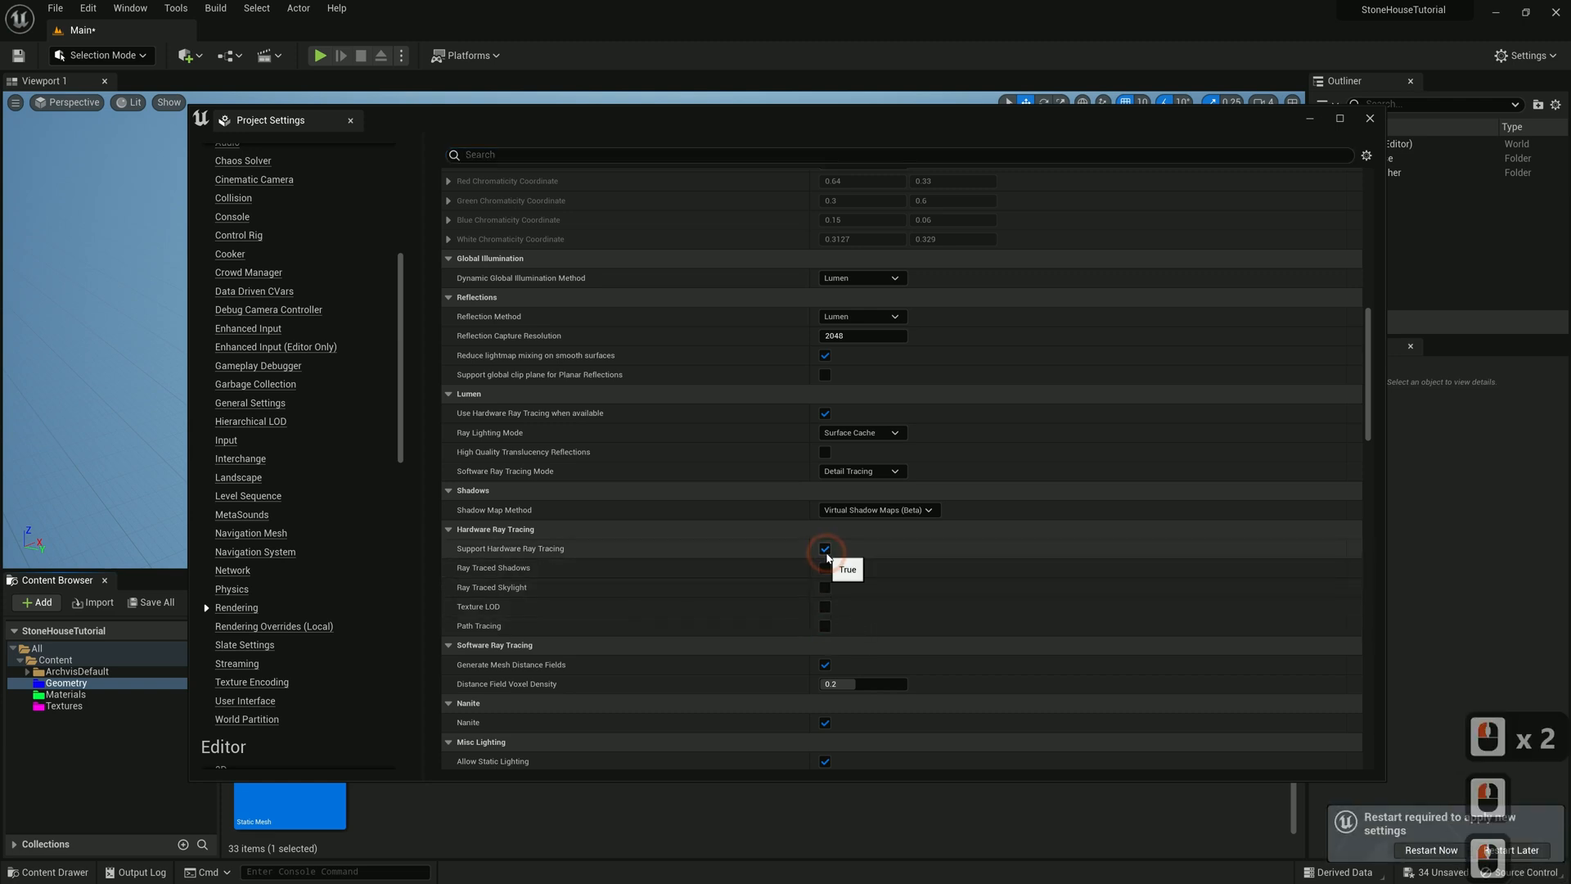
Restart the editor with the pending changes saved, and close the reopened project settings
{"action": "left_click", "coordinate": [1444, 853]}
{"action": "left_click", "coordinate": [811, 611]}
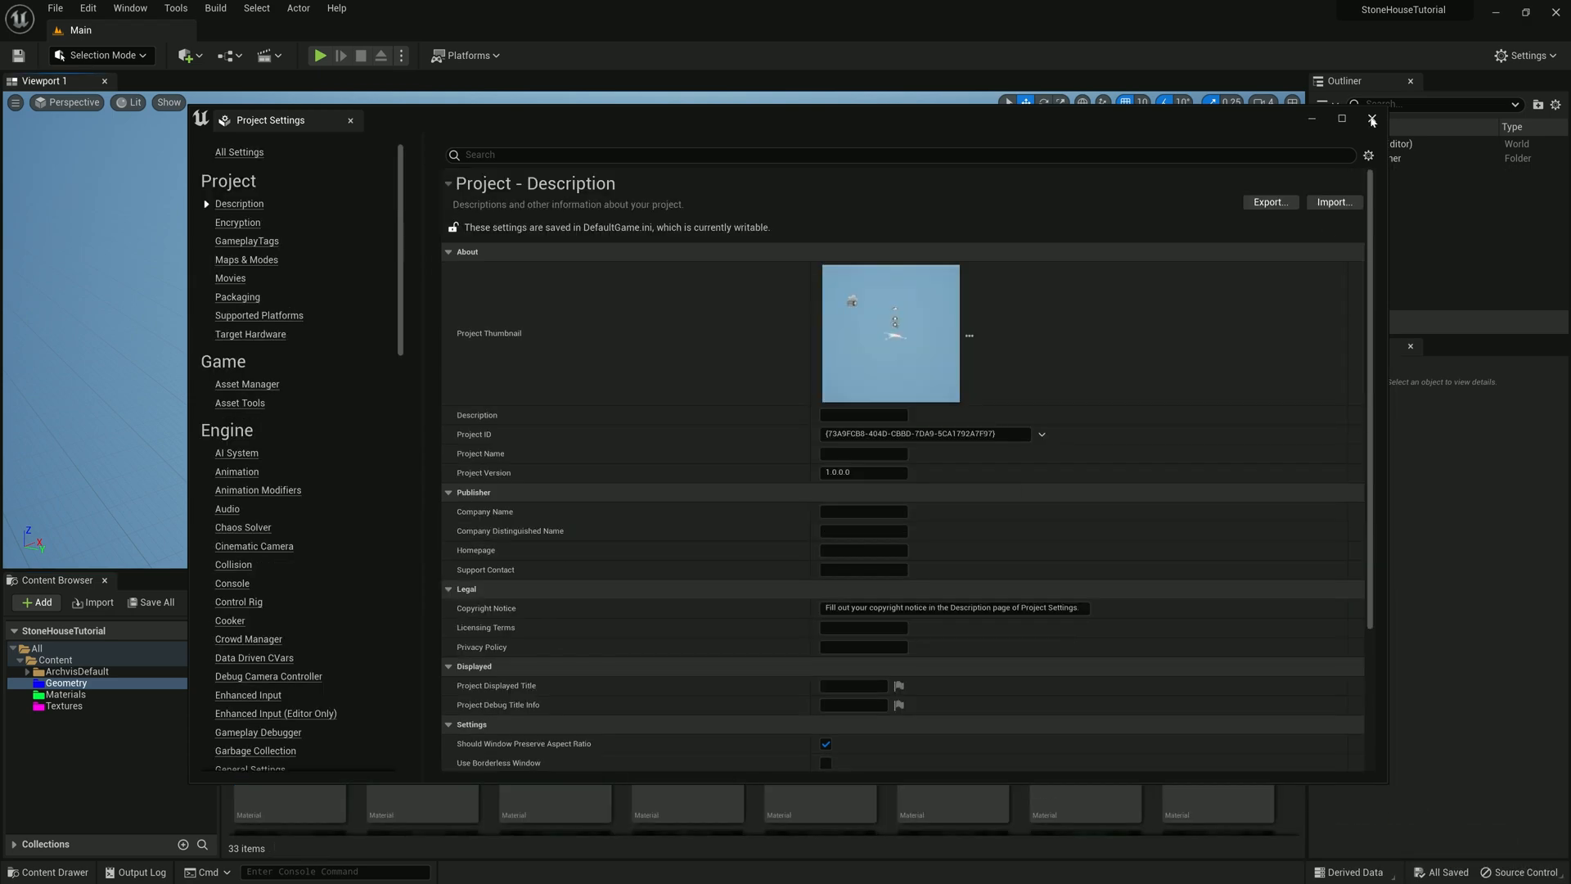
{"action": "left_click", "coordinate": [1369, 118]}
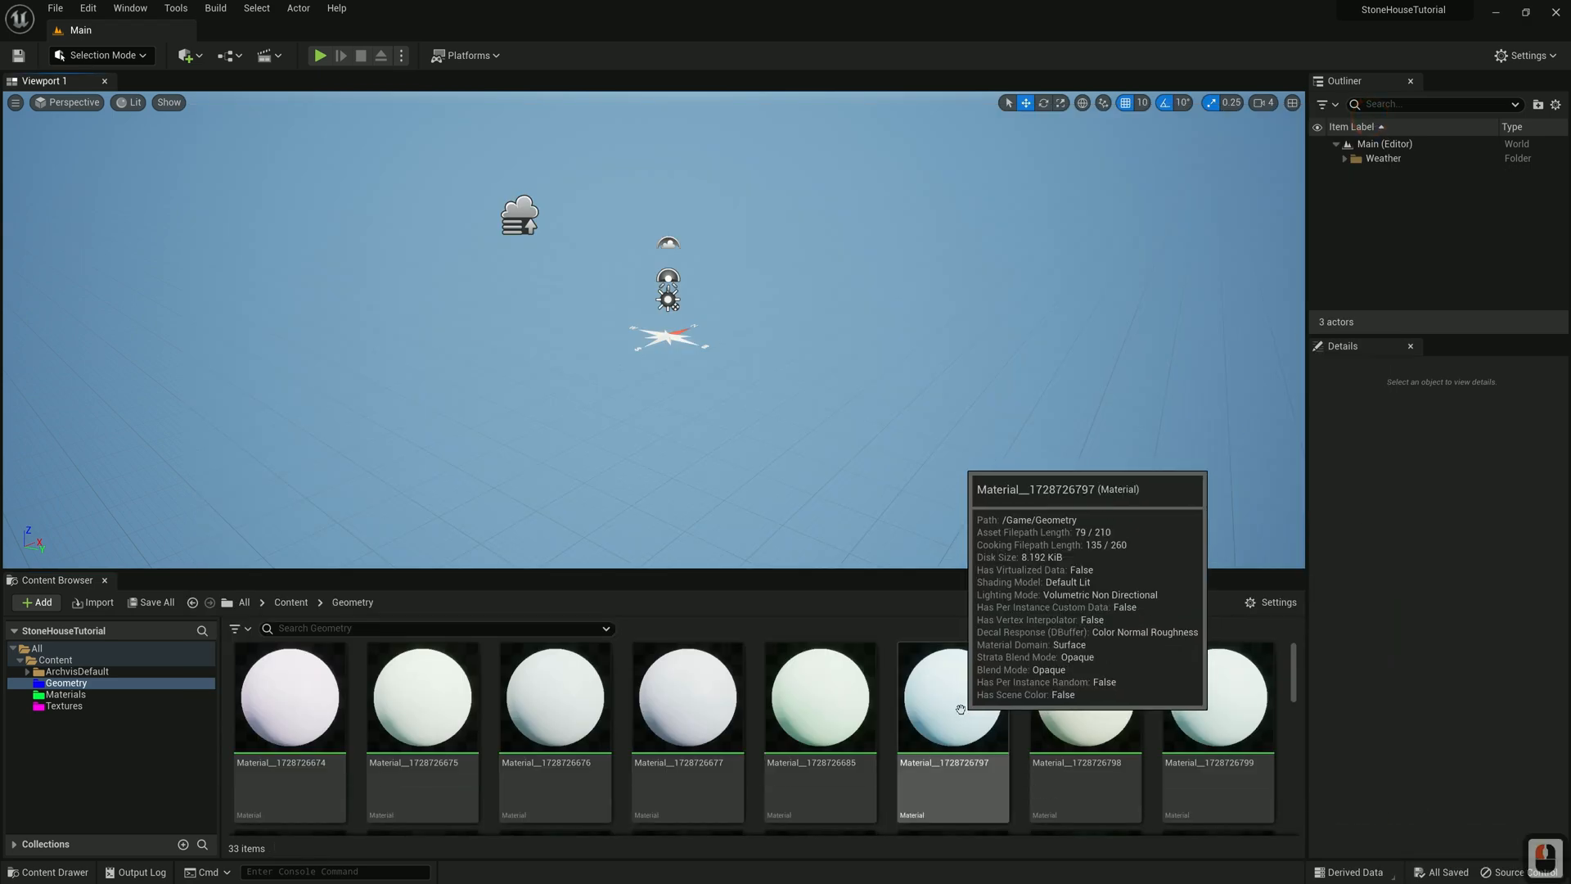
Enlarge the asset browsing area slightly and open the StoneHouse static mesh in the mesh editor
{"action": "left_click_drag", "start_coordinate": [884, 570], "coordinate": [885, 537]}
{"action": "scroll", "coordinate": [839, 714], "scroll_direction": "down", "scroll_amount": 12}
{"action": "scroll", "coordinate": [839, 713], "scroll_direction": "down", "scroll_amount": 20}
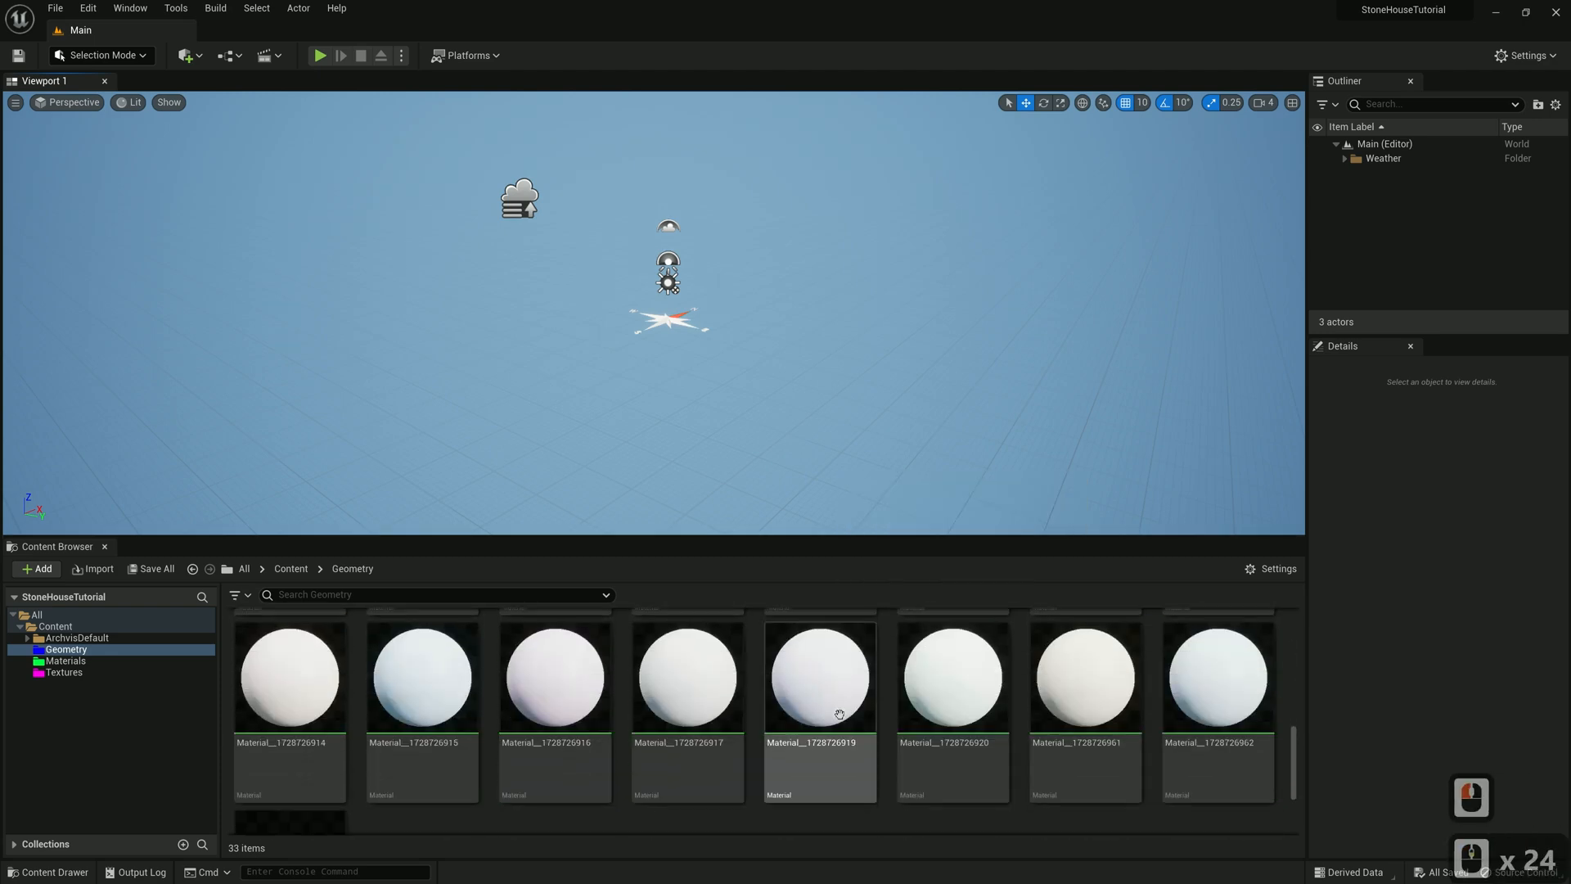
{"action": "double_click", "coordinate": [292, 705]}
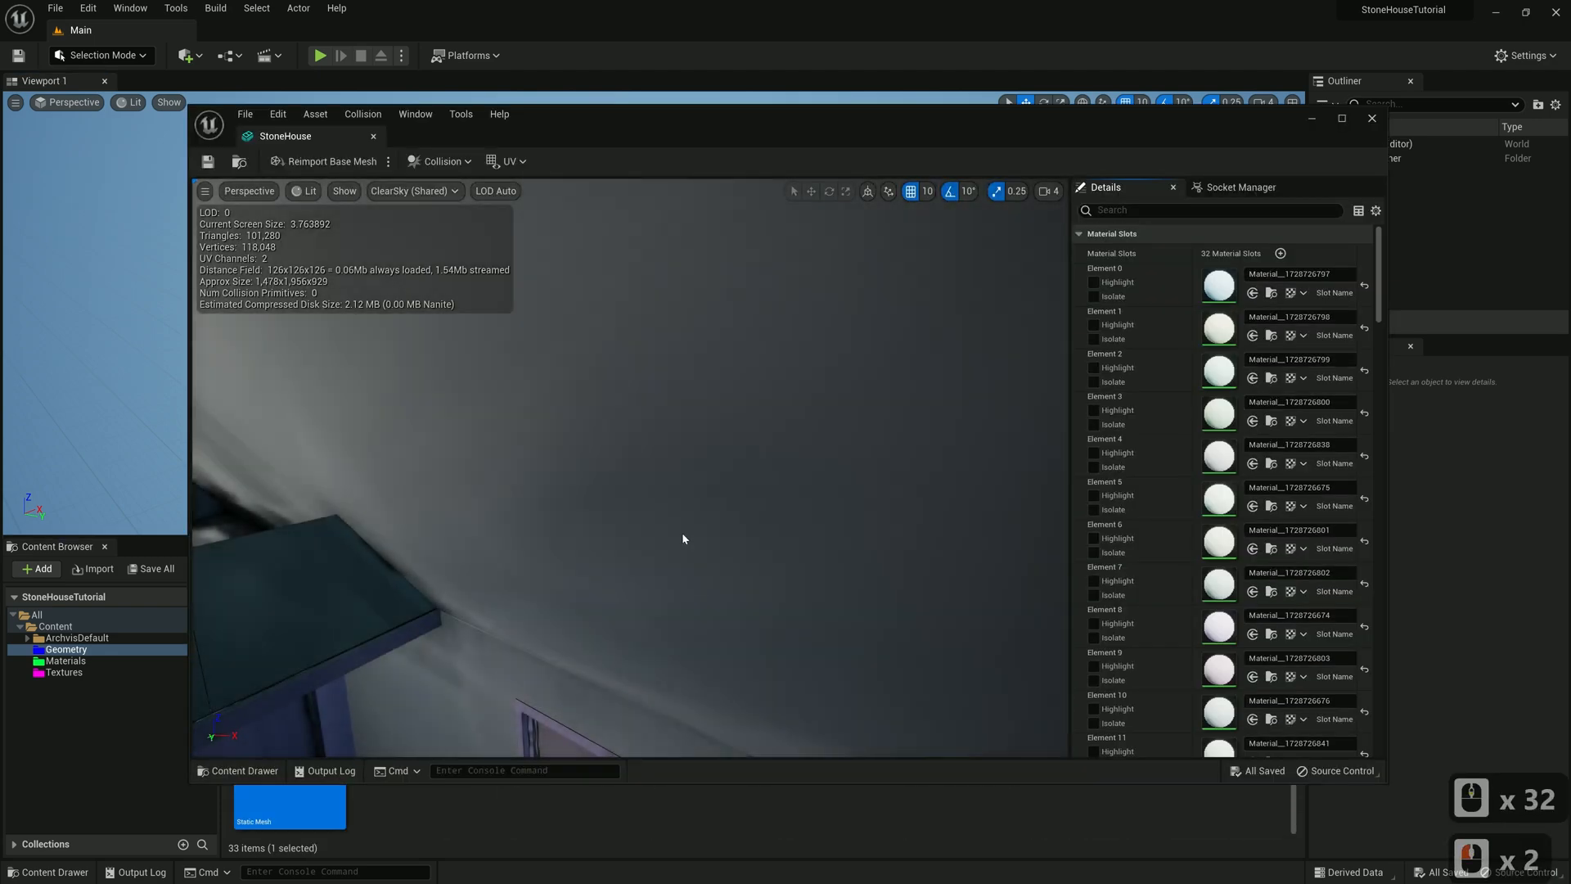
Fly around the StoneHouse mesh to examine its exterior geometry for import problems
{"action": "scroll", "coordinate": [731, 549], "scroll_direction": "down", "scroll_amount": 13}
{"action": "key", "text": "d"}
{"action": "right_click_drag", "start_coordinate": [731, 549], "coordinate": [802, 482]}
{"action": "key", "text": "w"}
{"action": "key", "text": "d"}
{"action": "key", "text": "a"}
{"action": "key", "text": "a"}
{"action": "key", "text": "s"}
{"action": "key", "text": "a"}
{"action": "key", "text": "w"}
{"action": "key", "text": "w"}
{"action": "key", "text": "w"}
{"action": "key", "text": "s"}
{"action": "key", "text": "w"}
{"action": "right_click_drag", "start_coordinate": [655, 483], "coordinate": [883, 572]}
{"action": "key", "text": "a"}
{"action": "key", "text": "s"}
{"action": "key", "text": "w"}
{"action": "key", "text": "a"}
{"action": "key", "text": "w"}
{"action": "key", "text": "d"}
{"action": "key", "text": "w"}
{"action": "key", "text": "d"}
{"action": "key", "text": "d"}
{"action": "right_click_drag", "start_coordinate": [731, 549], "coordinate": [470, 498]}
{"action": "key", "text": "d"}
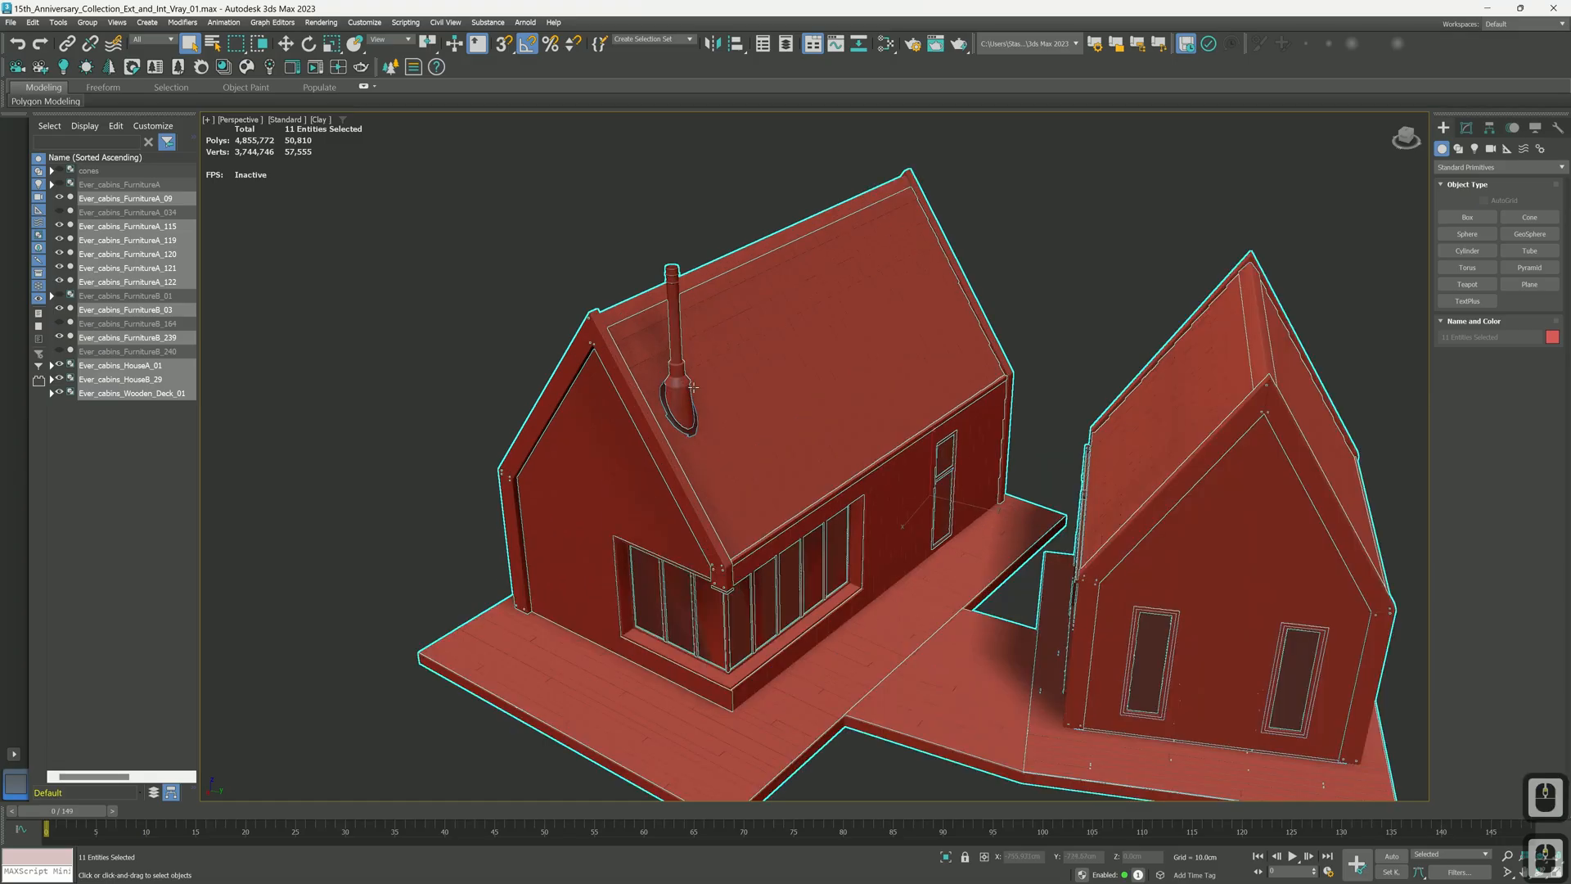
Open the Ever_cabins_HouseA_01 group so that its individual parts can be edited
{"action": "scroll", "coordinate": [722, 433], "scroll_direction": "up", "scroll_amount": 5}
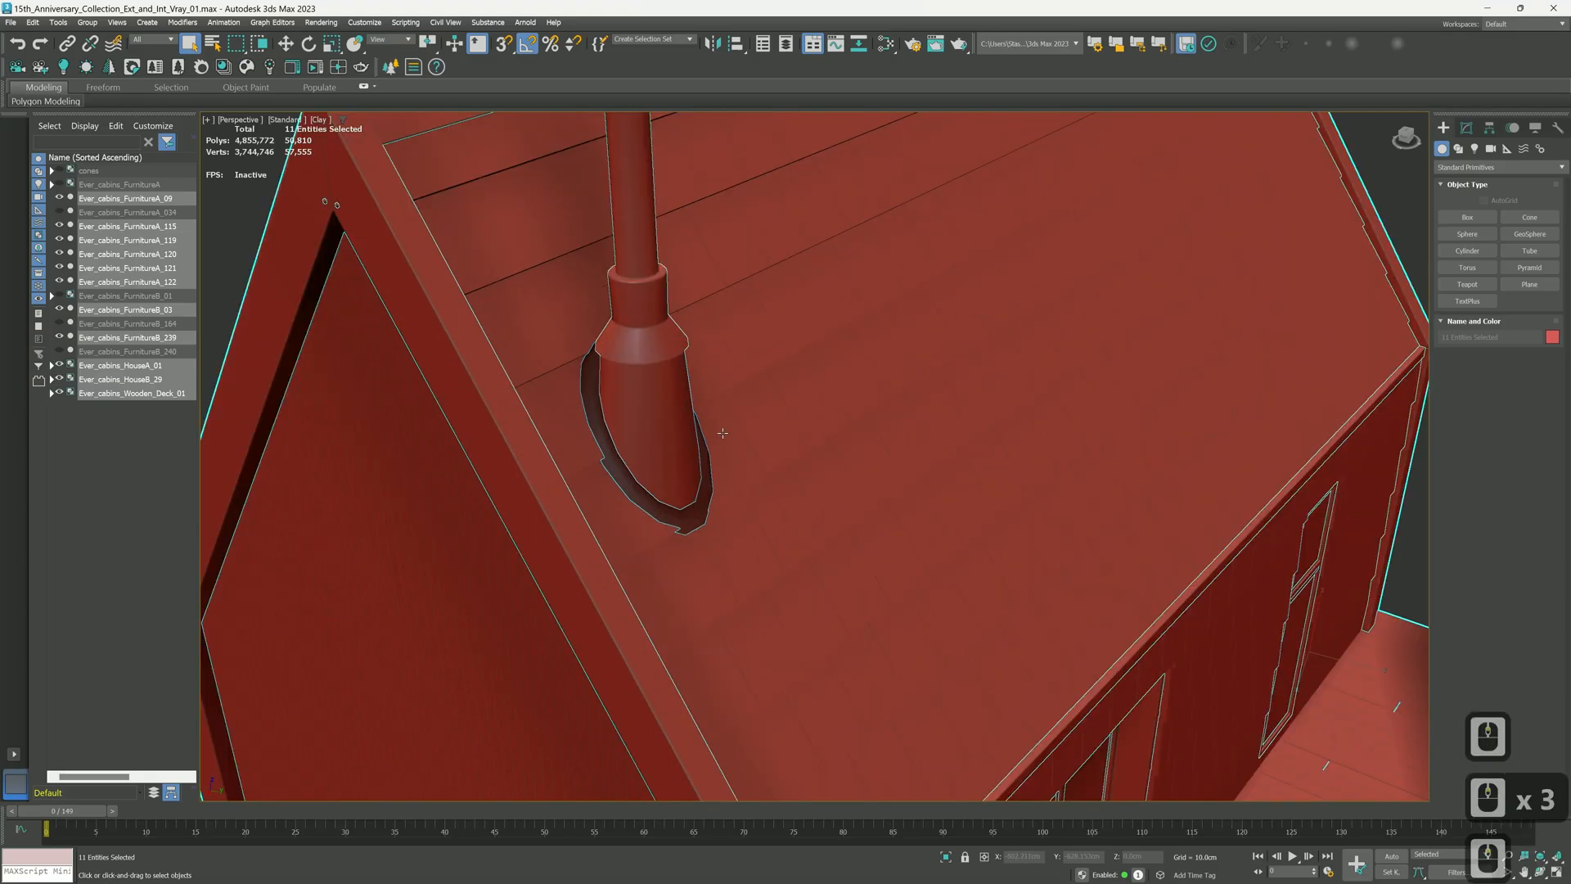
{"action": "left_click", "coordinate": [288, 48]}
{"action": "left_click", "coordinate": [606, 393]}
{"action": "scroll", "coordinate": [620, 400], "scroll_direction": "down", "scroll_amount": 4}
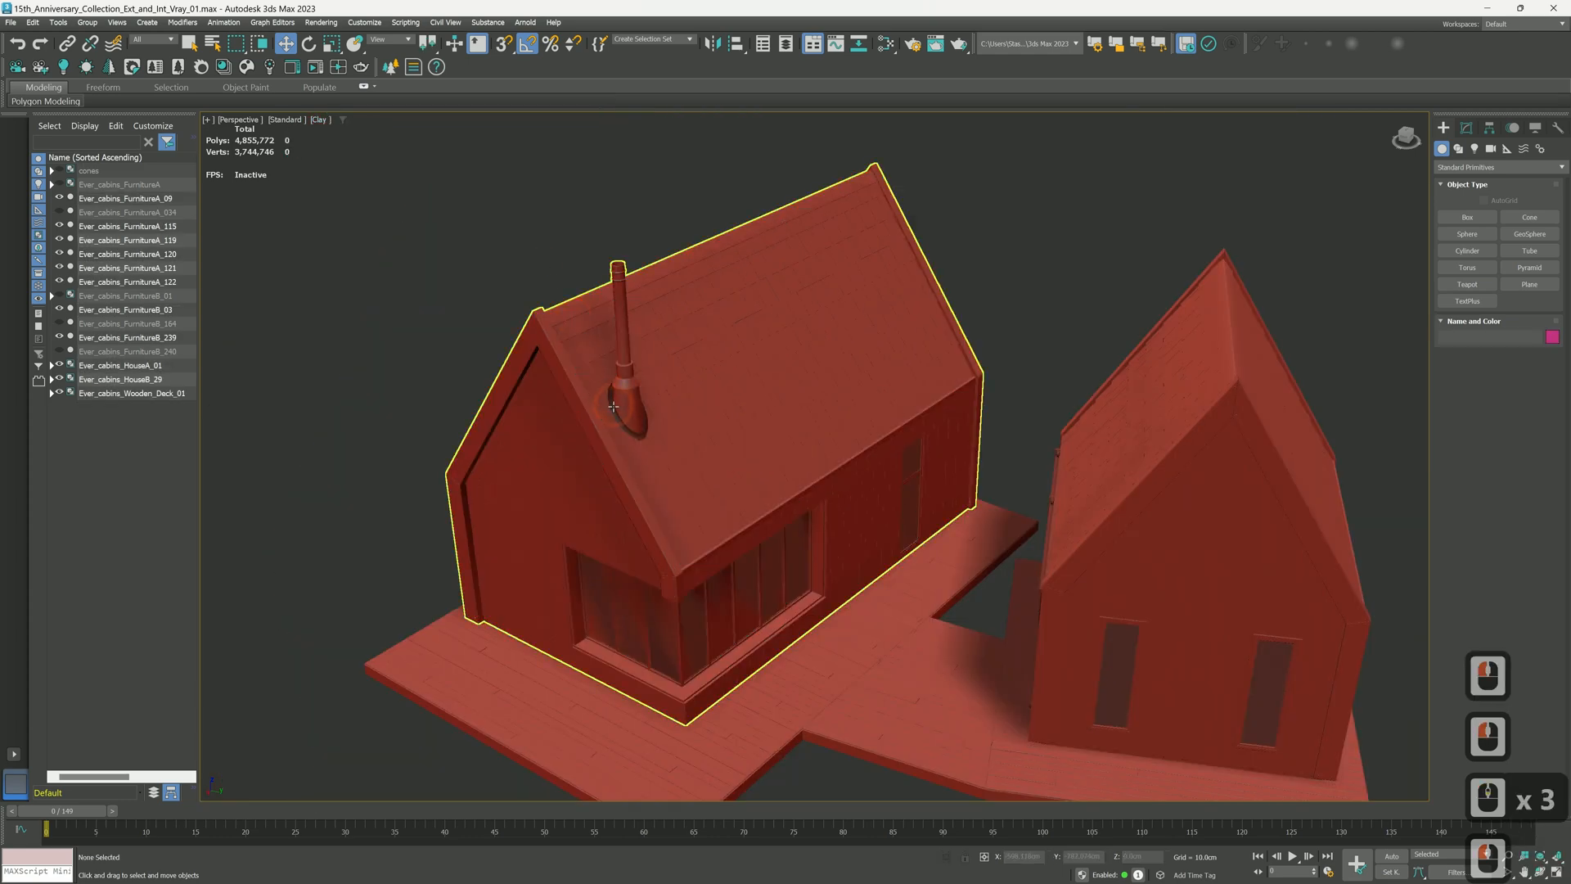
{"action": "left_click", "coordinate": [1466, 129]}
{"action": "left_click", "coordinate": [87, 22]}
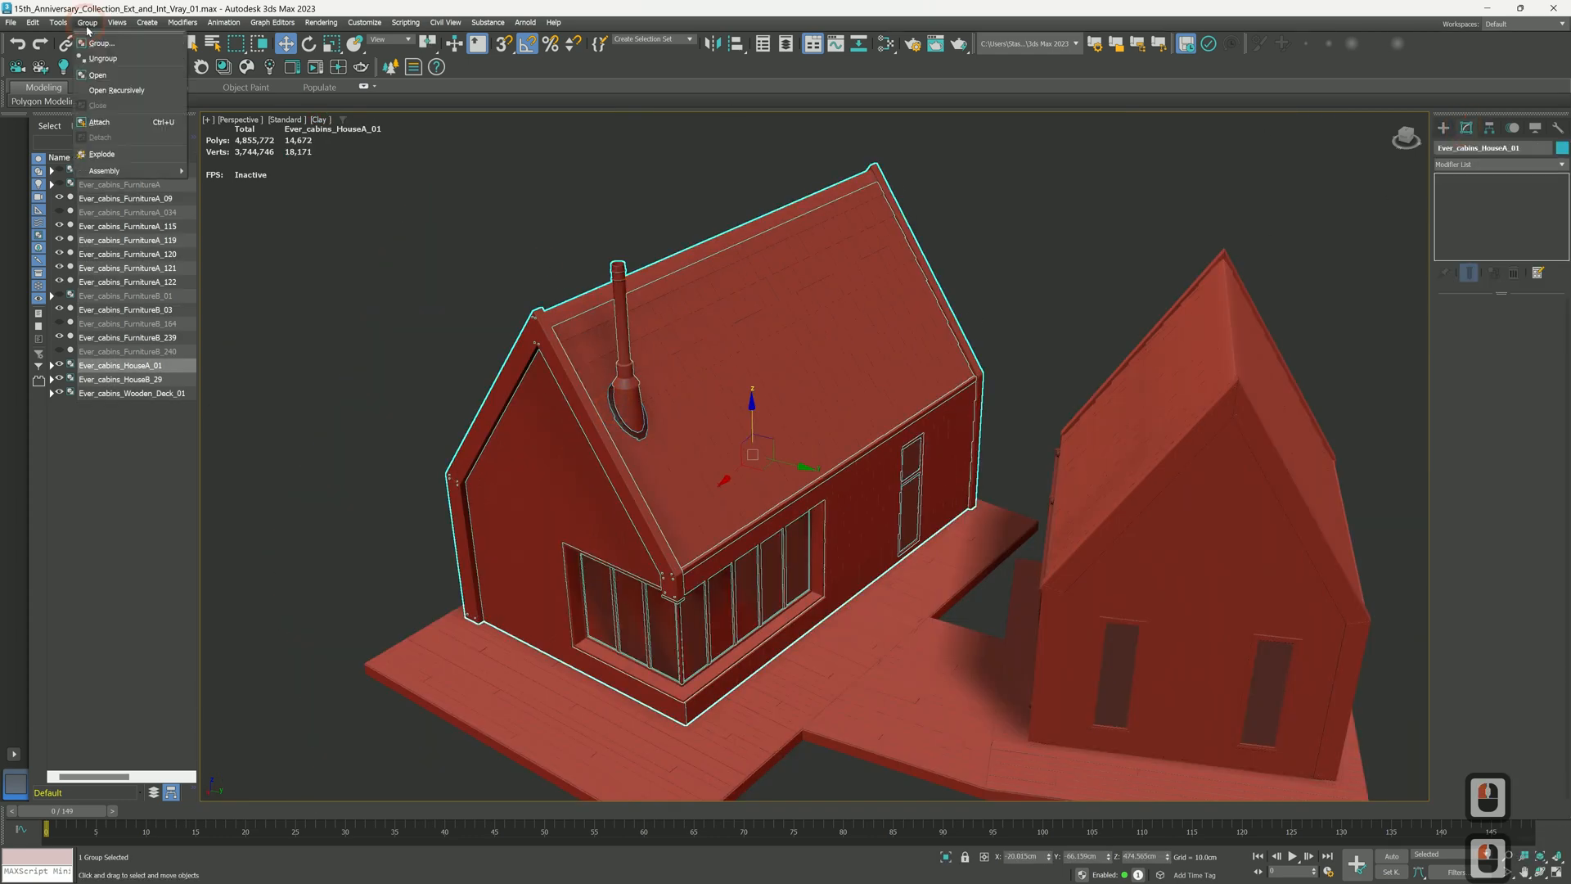
{"action": "left_click", "coordinate": [98, 65]}
Select the ring around the chimney's base on the roof and add a modifier to it to correct its geometry
{"action": "left_click", "coordinate": [611, 399]}
{"action": "scroll", "coordinate": [611, 399], "scroll_direction": "up", "scroll_amount": 5}
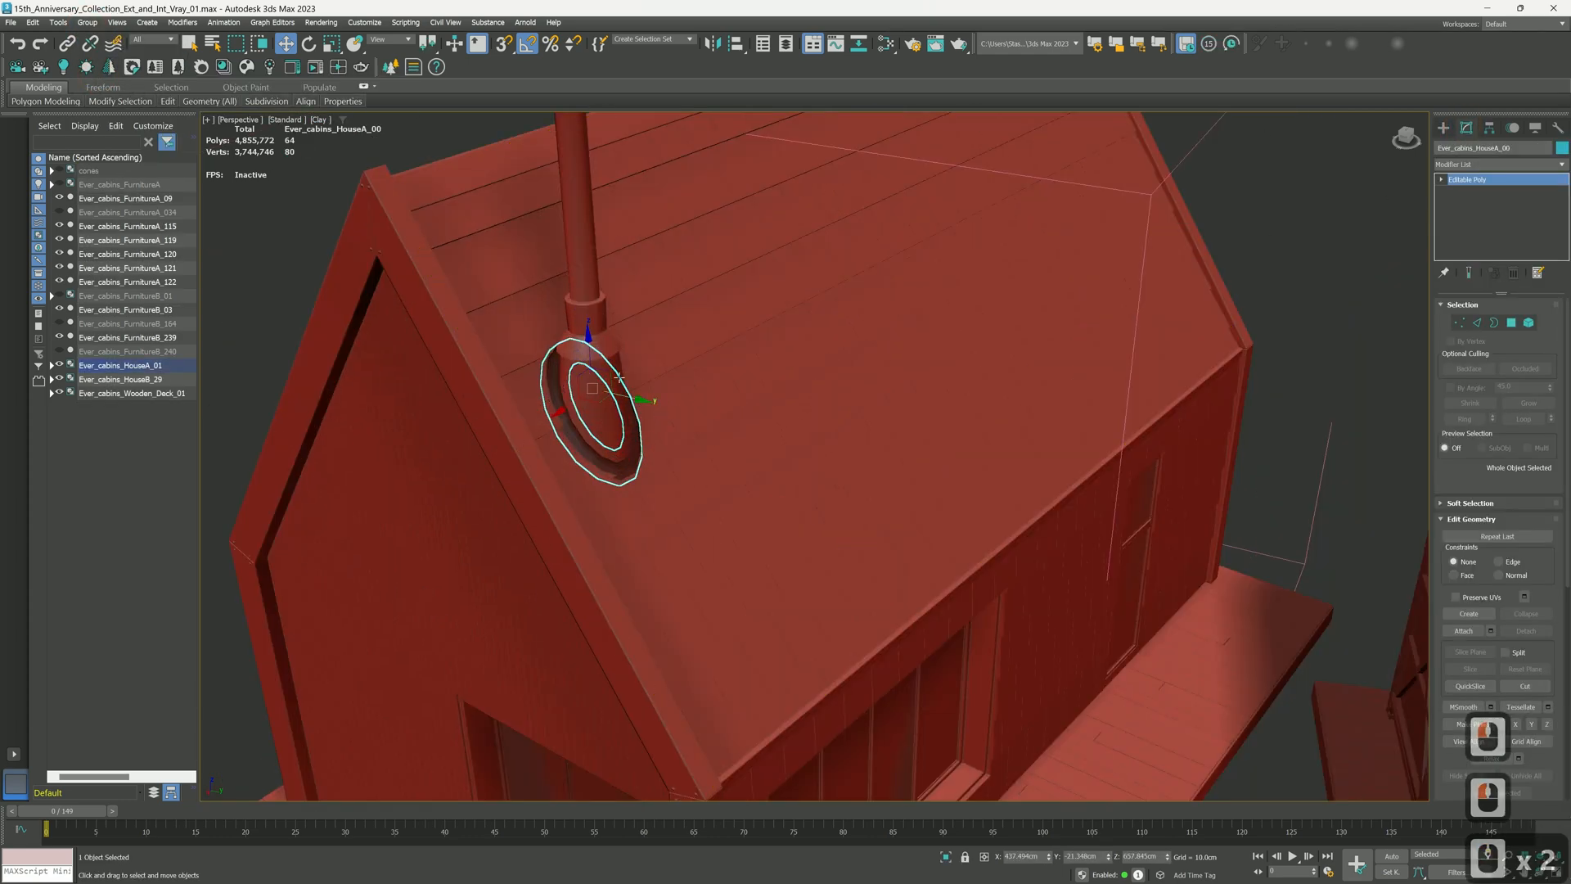
{"action": "left_click", "coordinate": [1561, 165]}
{"action": "left_click_drag", "start_coordinate": [1564, 211], "coordinate": [1564, 358]}
{"action": "left_click", "coordinate": [1466, 606]}
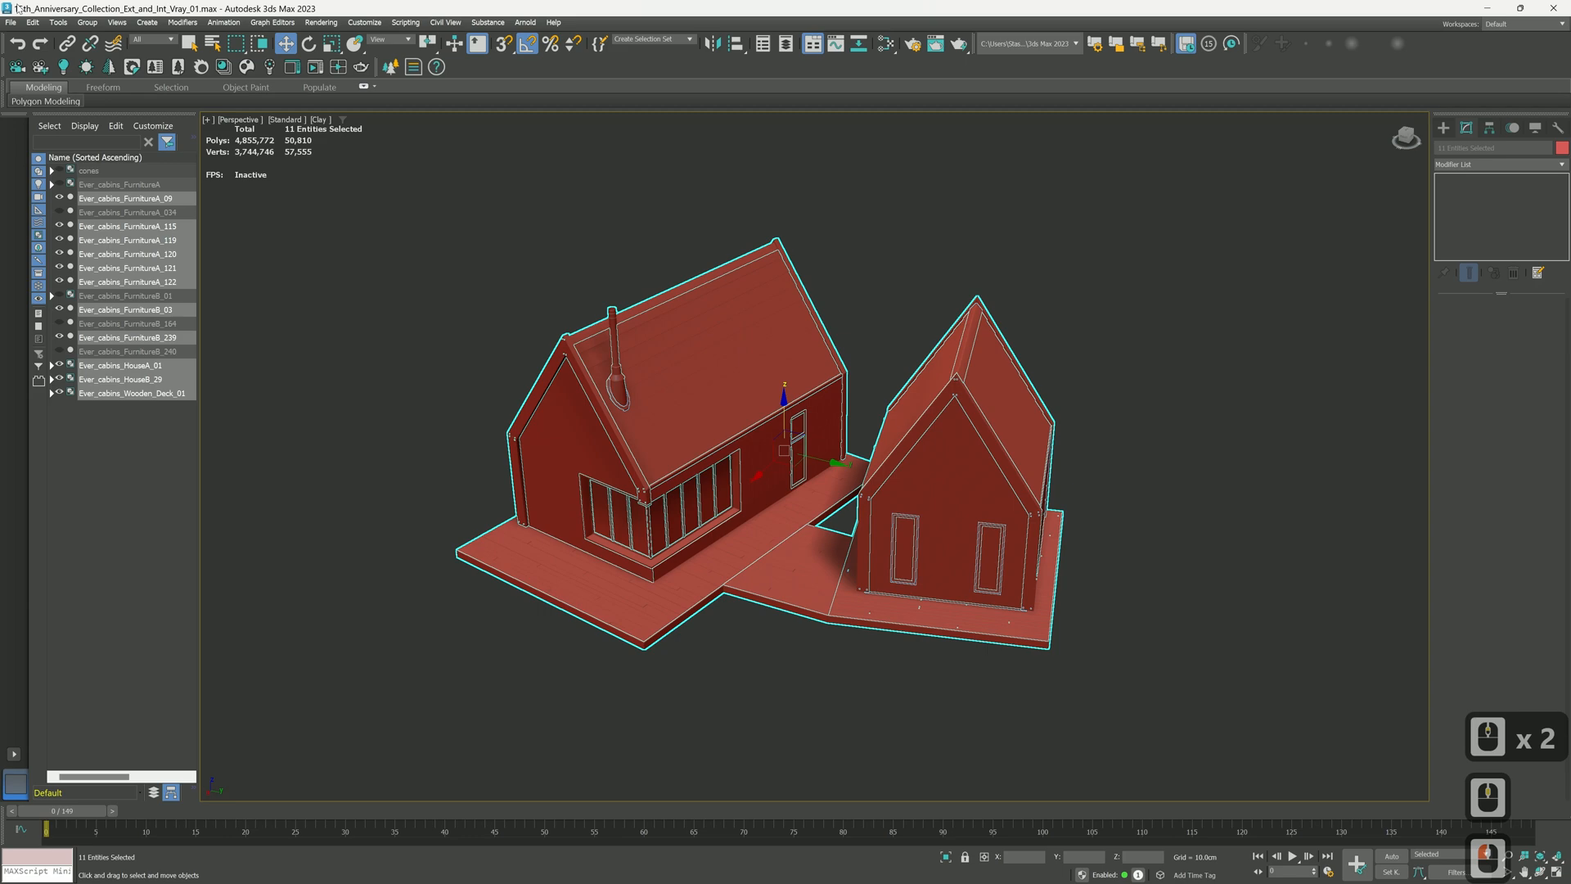
Export the selected cabin entities as FBX with the current export options, overwriting StoneHouse.fbx in the FBX folder
{"action": "left_click", "coordinate": [7, 25]}
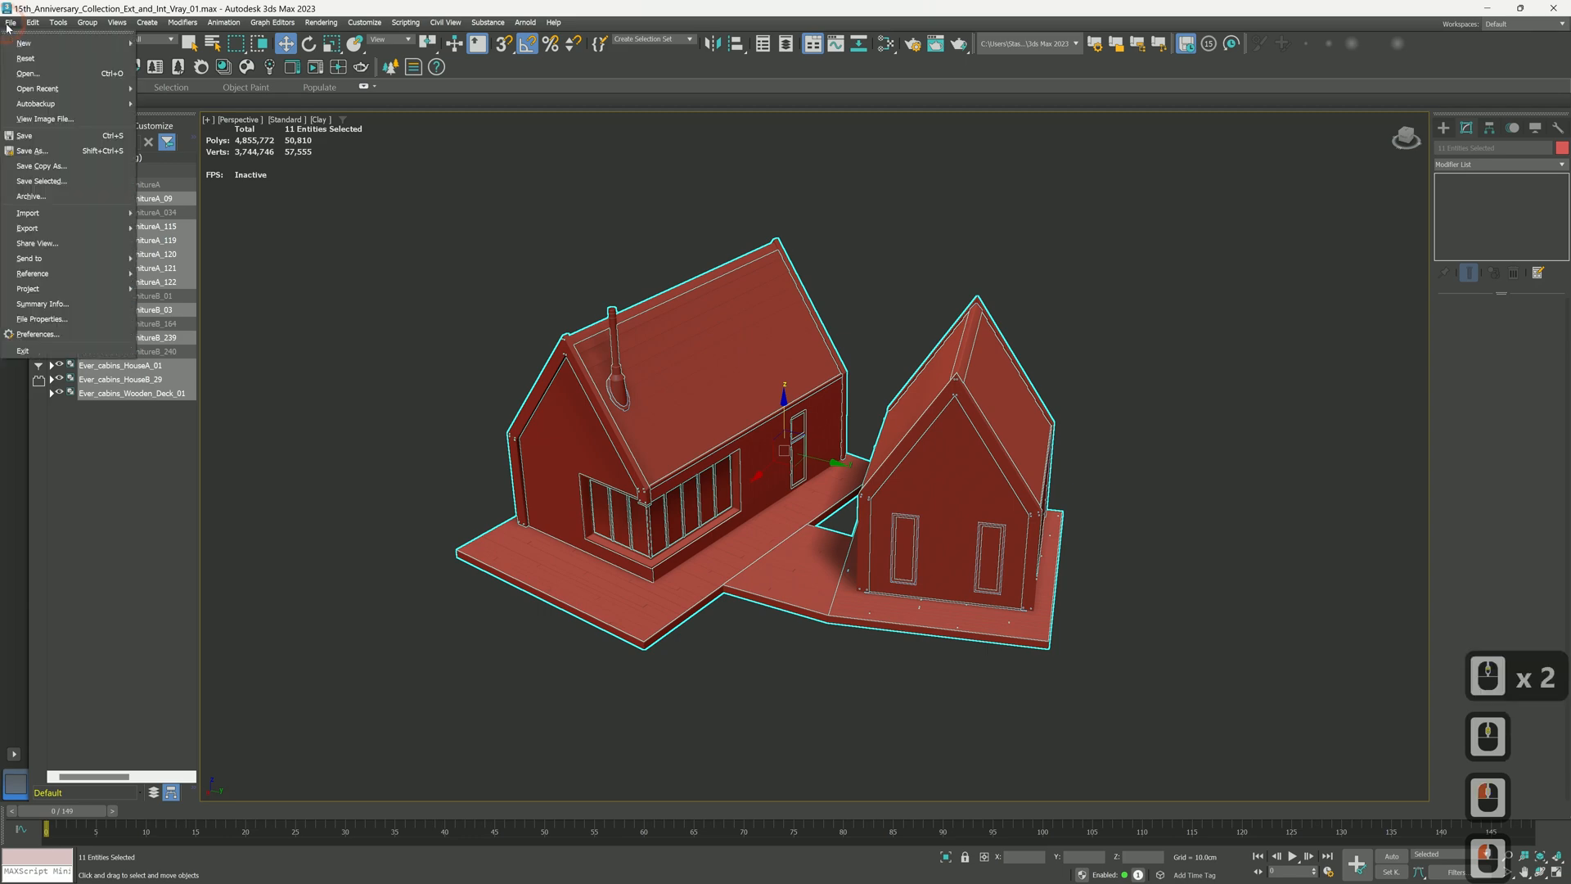
{"action": "mouse_move", "coordinate": [74, 232]}
{"action": "left_click", "coordinate": [180, 243]}
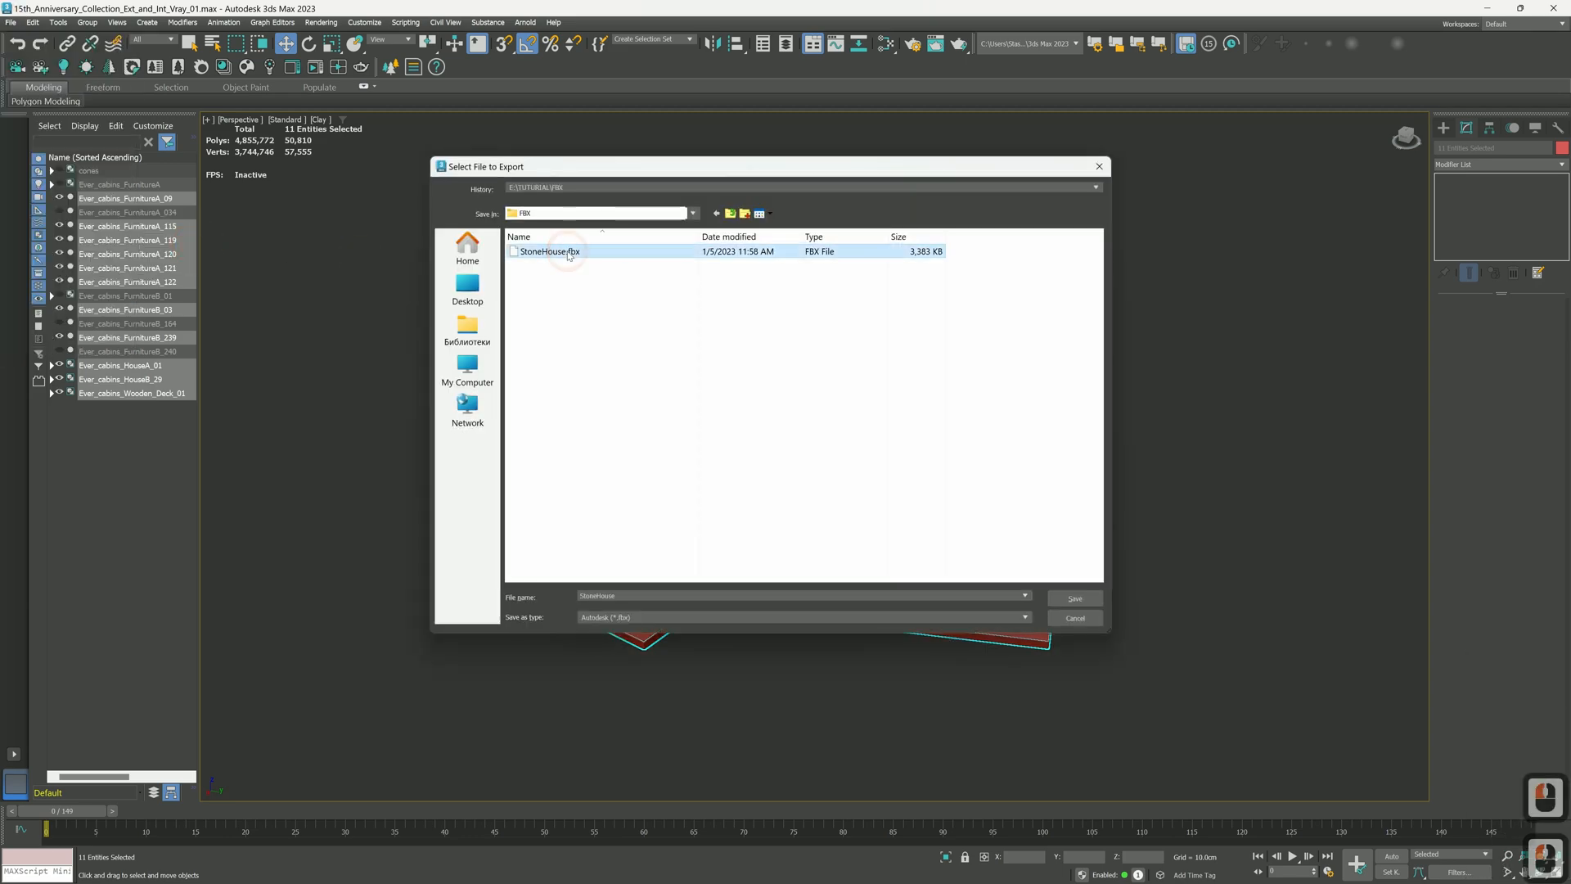
{"action": "left_click", "coordinate": [1075, 600]}
{"action": "left_click", "coordinate": [789, 472]}
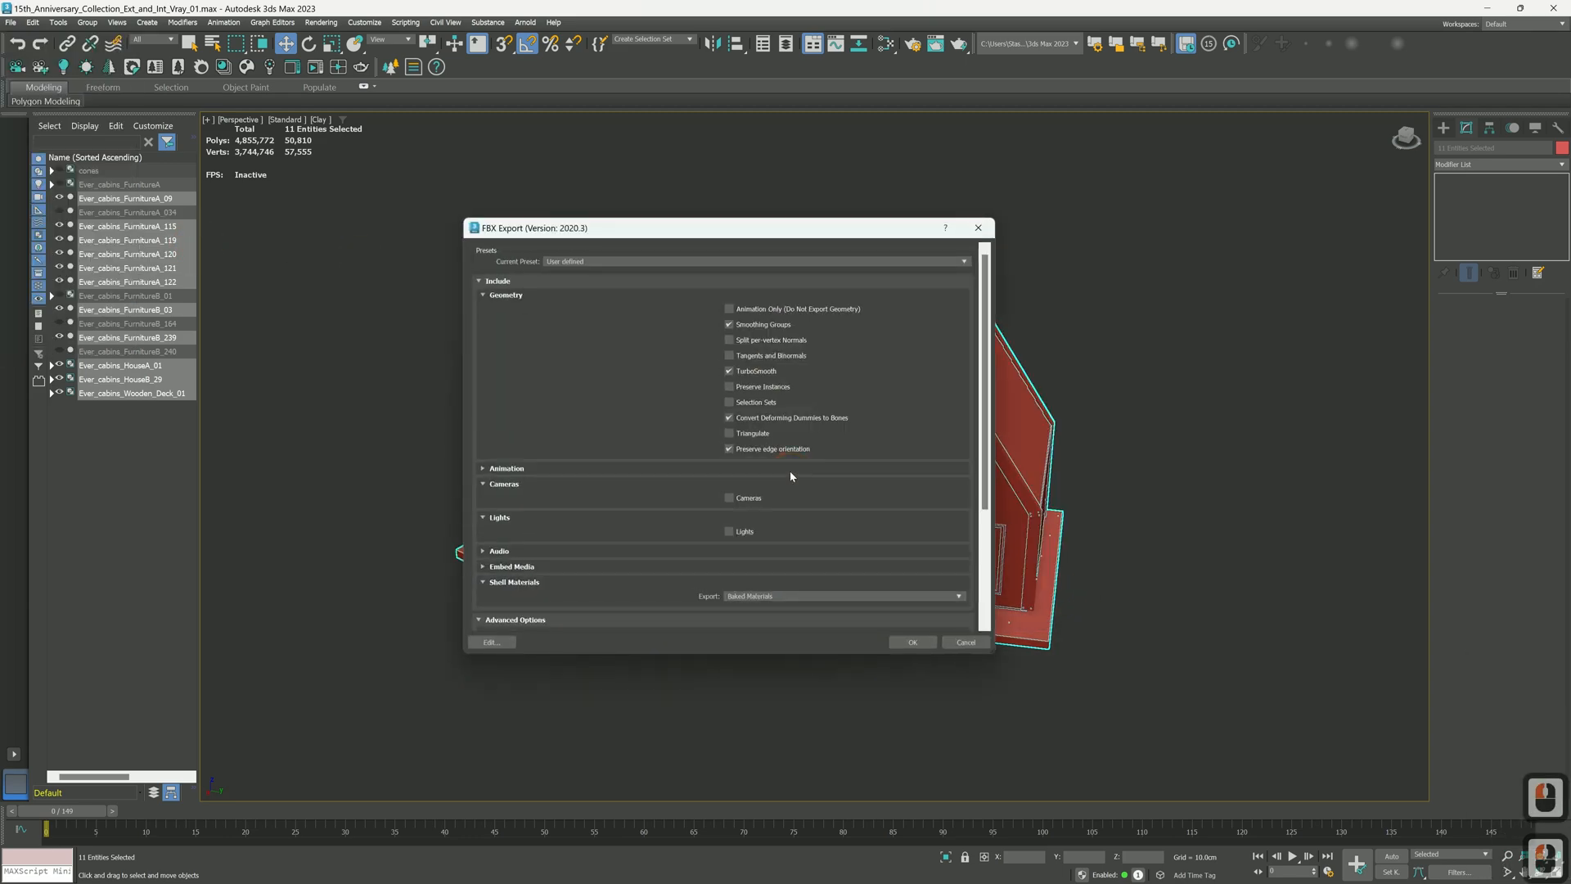
{"action": "left_click", "coordinate": [903, 640]}
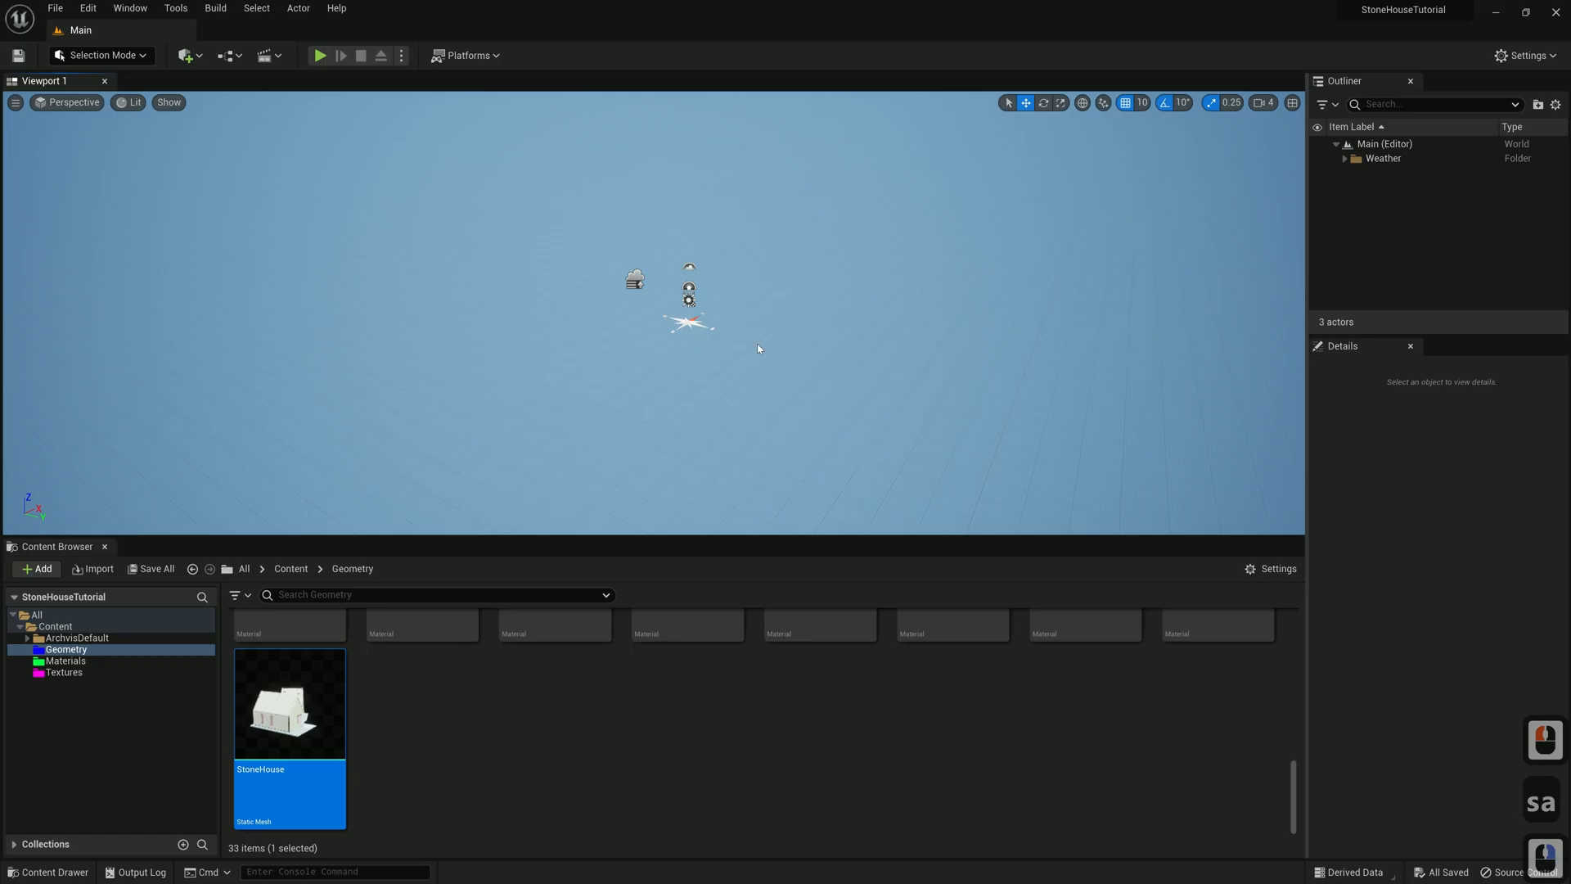
Switch to Unreal Editor and place the StoneHouse static mesh from the Geometry folder in the level
{"action": "mouse_move", "coordinate": [266, 700]}
{"action": "left_click_drag", "start_coordinate": [266, 700], "coordinate": [692, 297]}
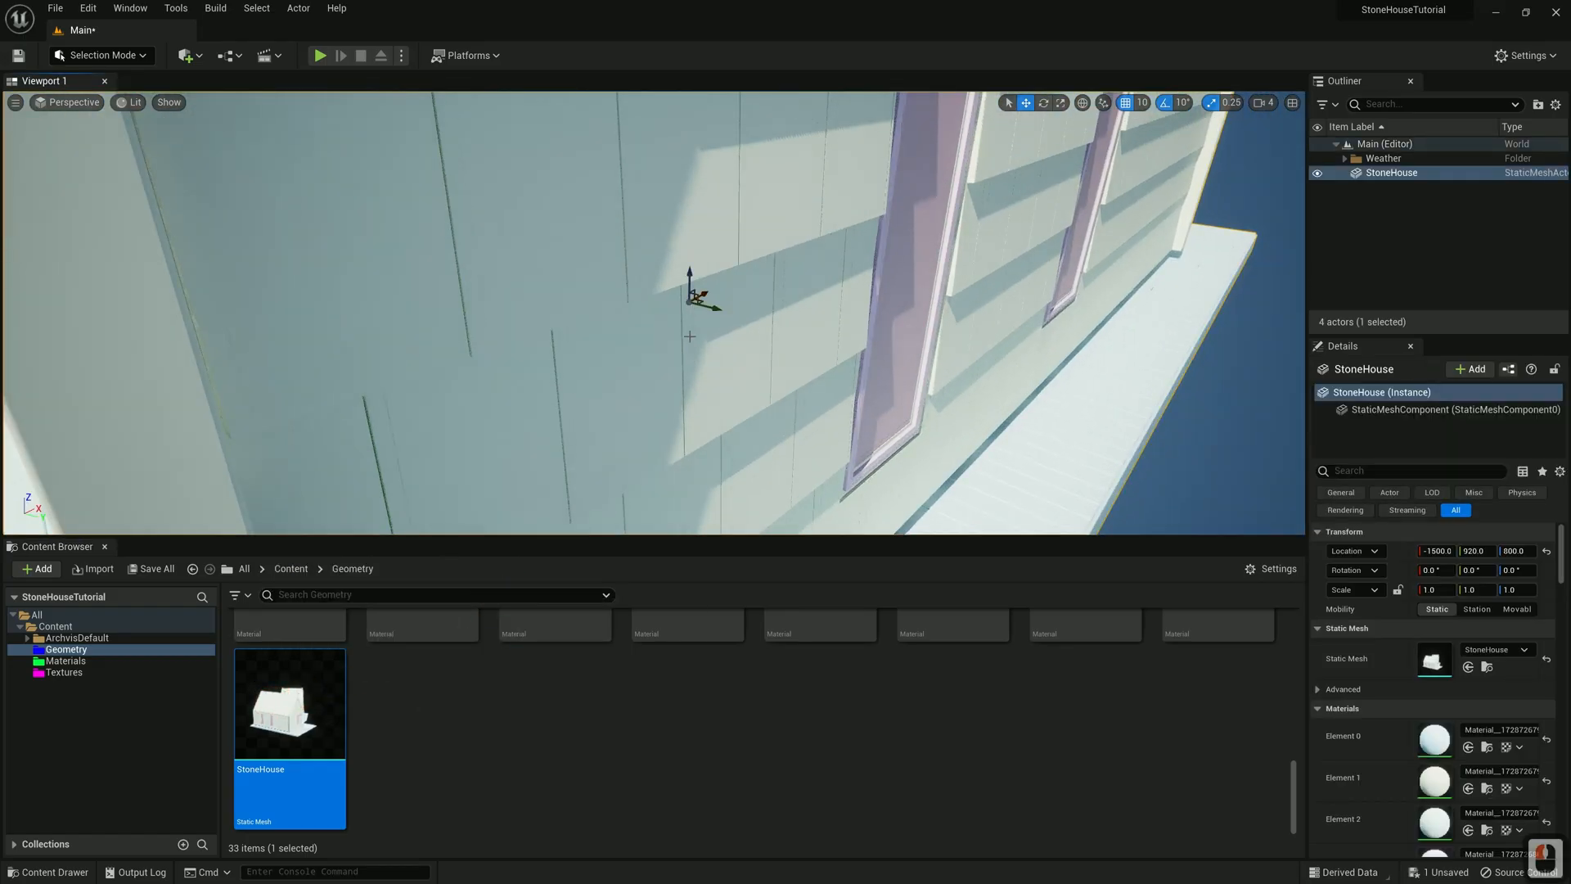
{"action": "right_click_drag", "start_coordinate": [646, 340], "coordinate": [682, 361]}
{"action": "key", "text": "s"}
{"action": "key", "text": "d"}
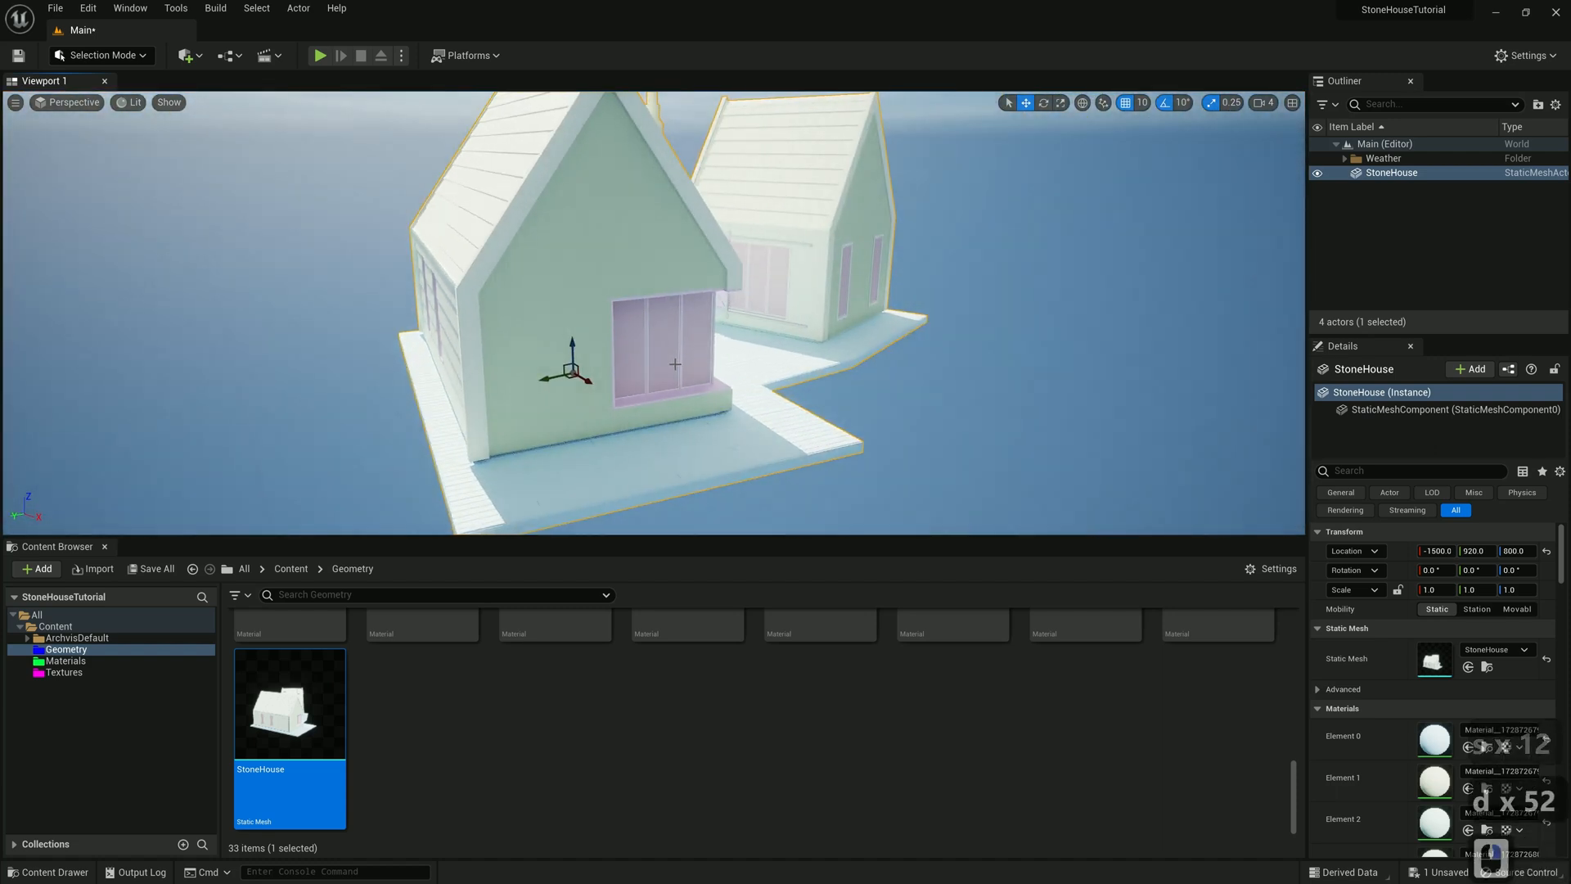
Set the StoneHouse actor's location to 0, 0, 0
{"action": "left_click", "coordinate": [1465, 551]}
{"action": "type", "text": "0"}
{"action": "left_click", "coordinate": [1515, 550]}
{"action": "type", "text": "0"}
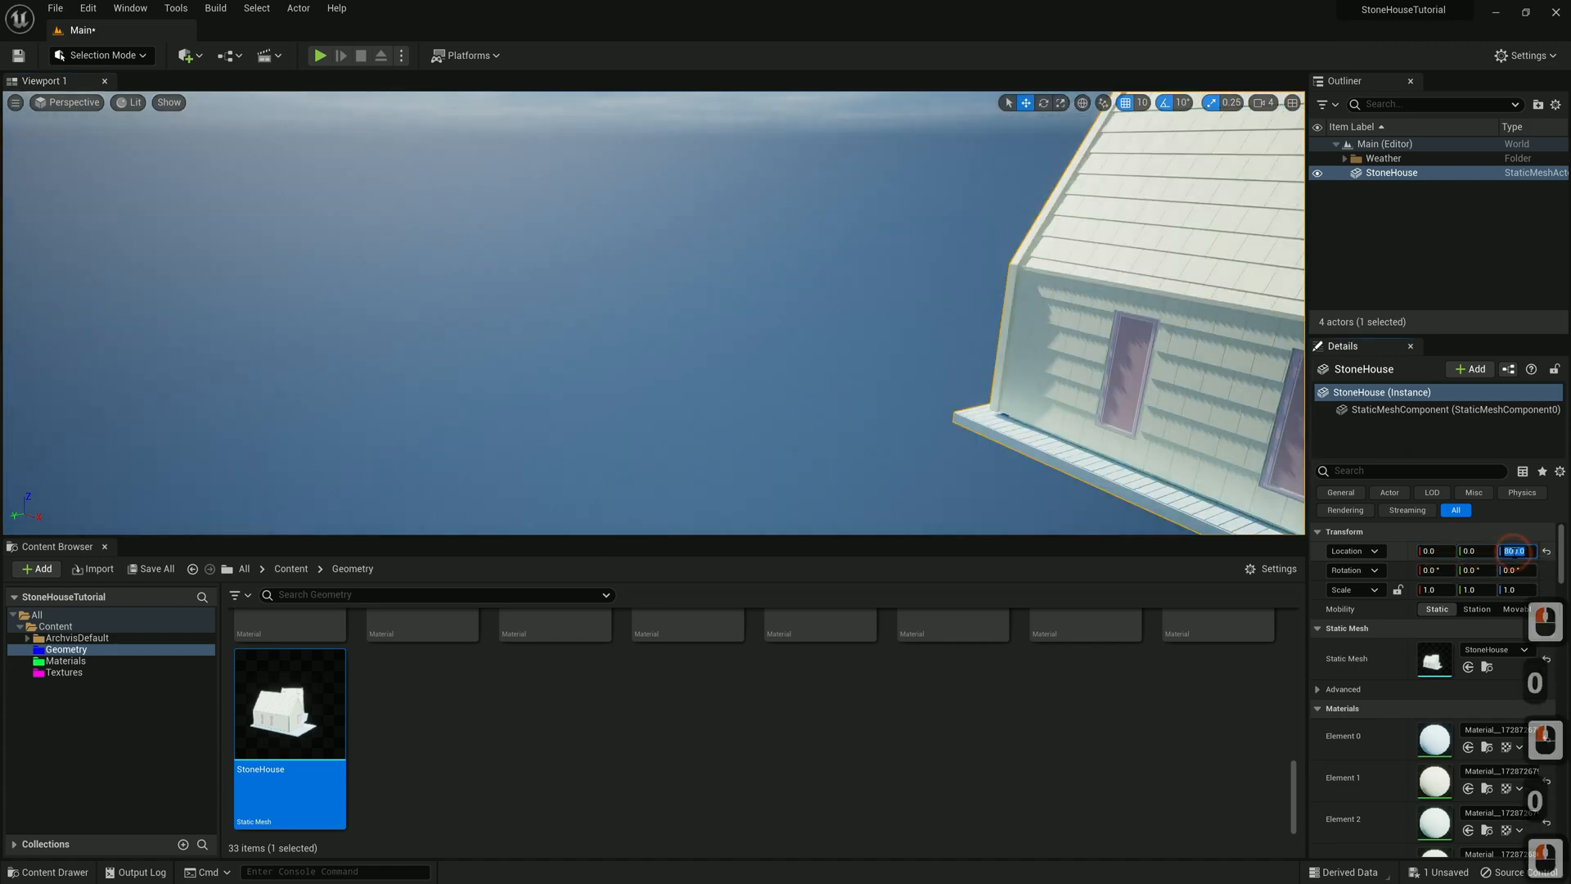
{"action": "left_click", "coordinate": [1043, 498]}
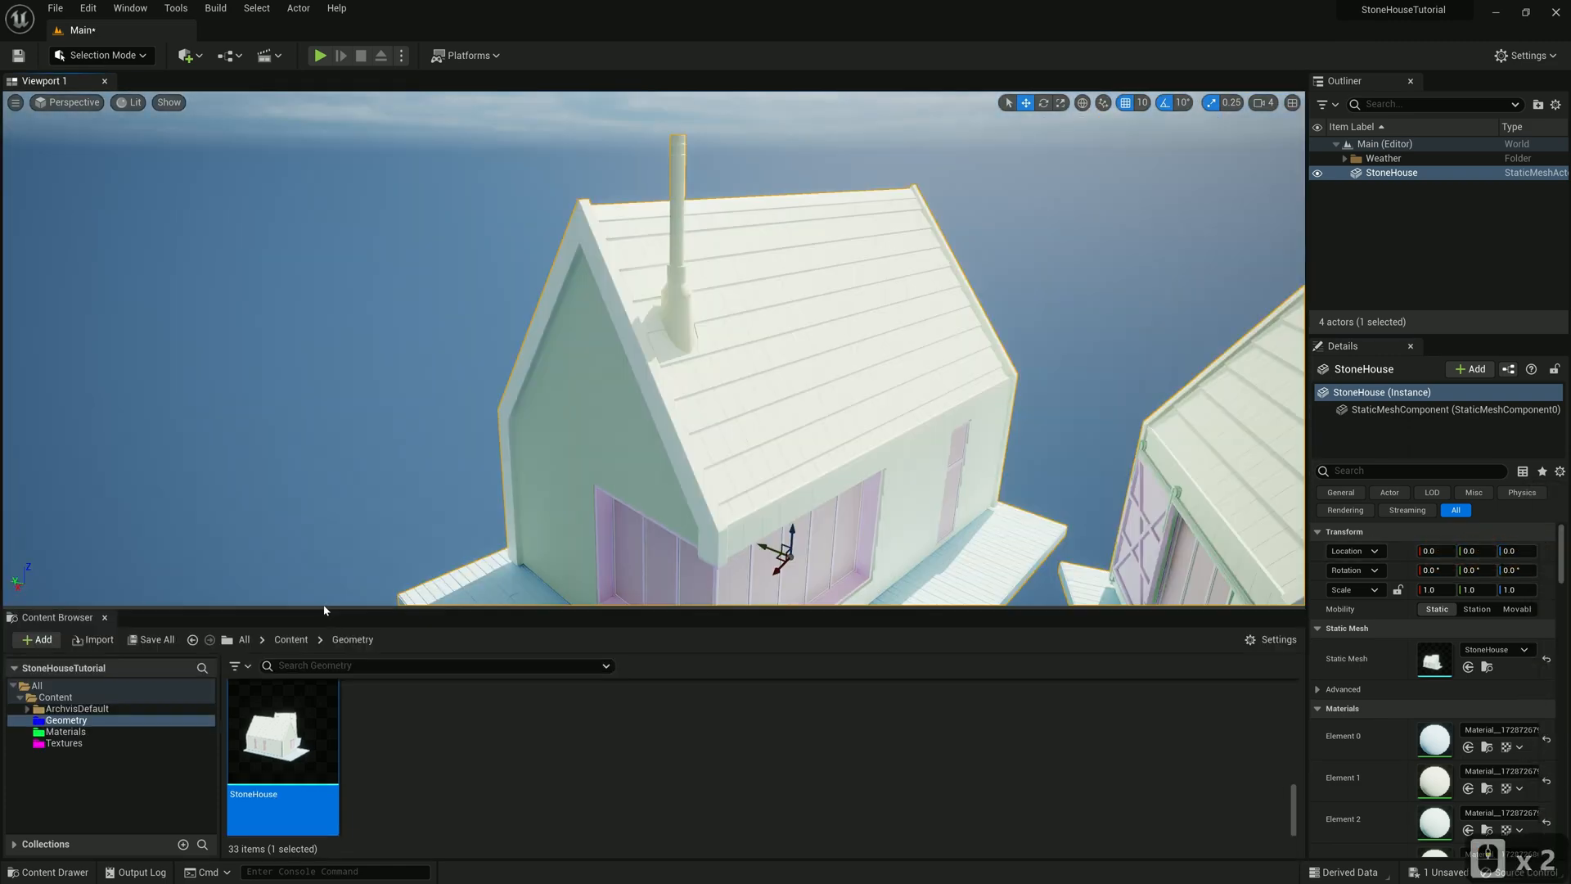
Adjust the height of the asset browsing area and reimport the StoneHouse static mesh from its source FBX
{"action": "left_click_drag", "start_coordinate": [332, 583], "coordinate": [332, 550]}
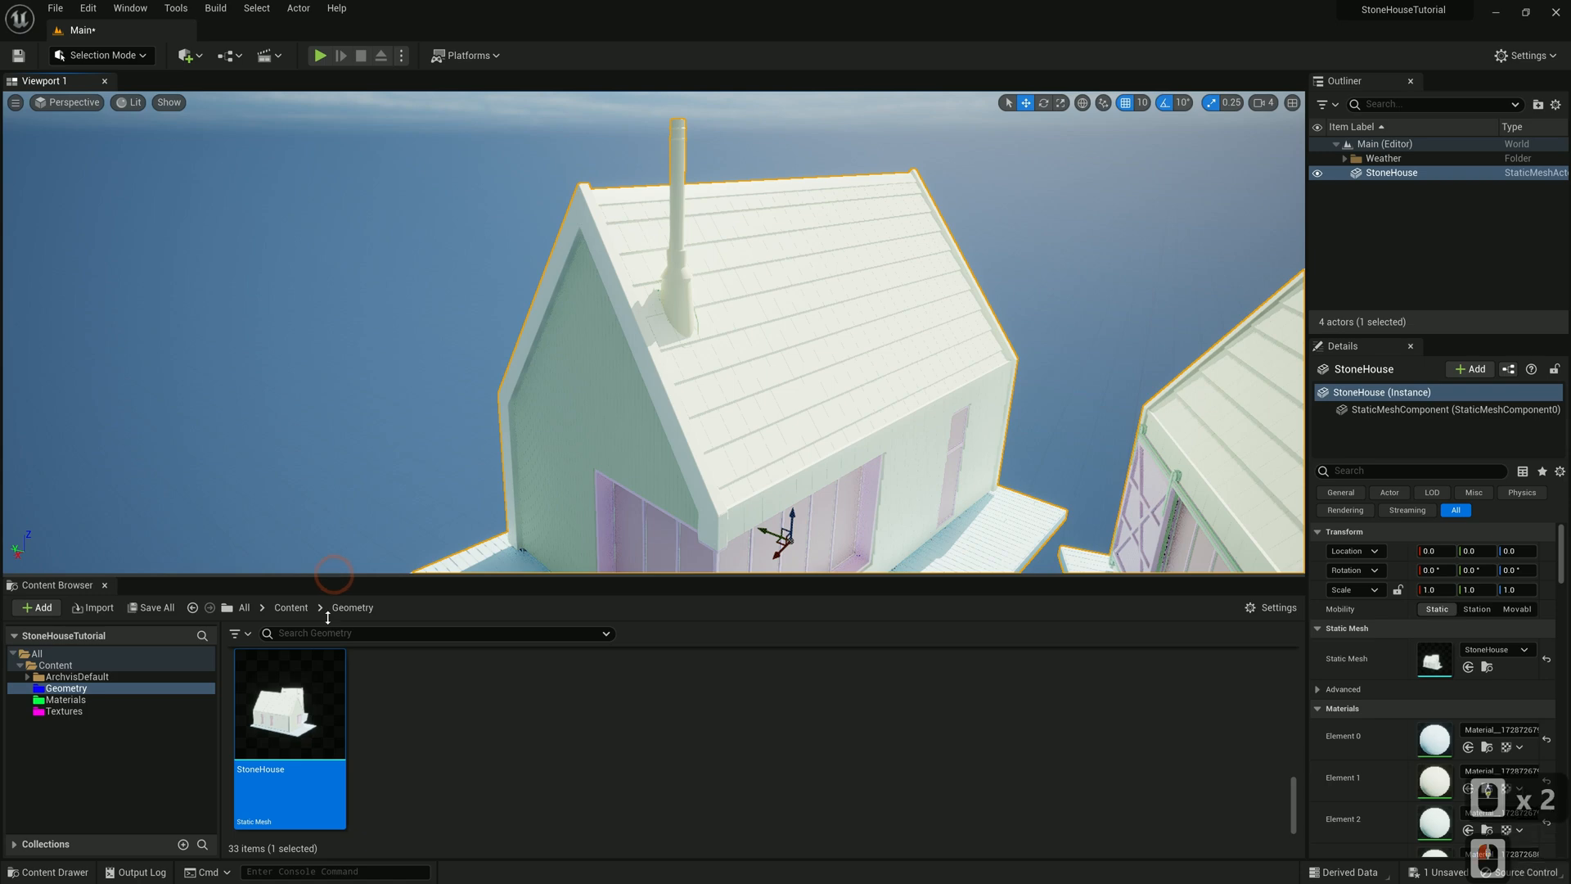
{"action": "right_click", "coordinate": [295, 731]}
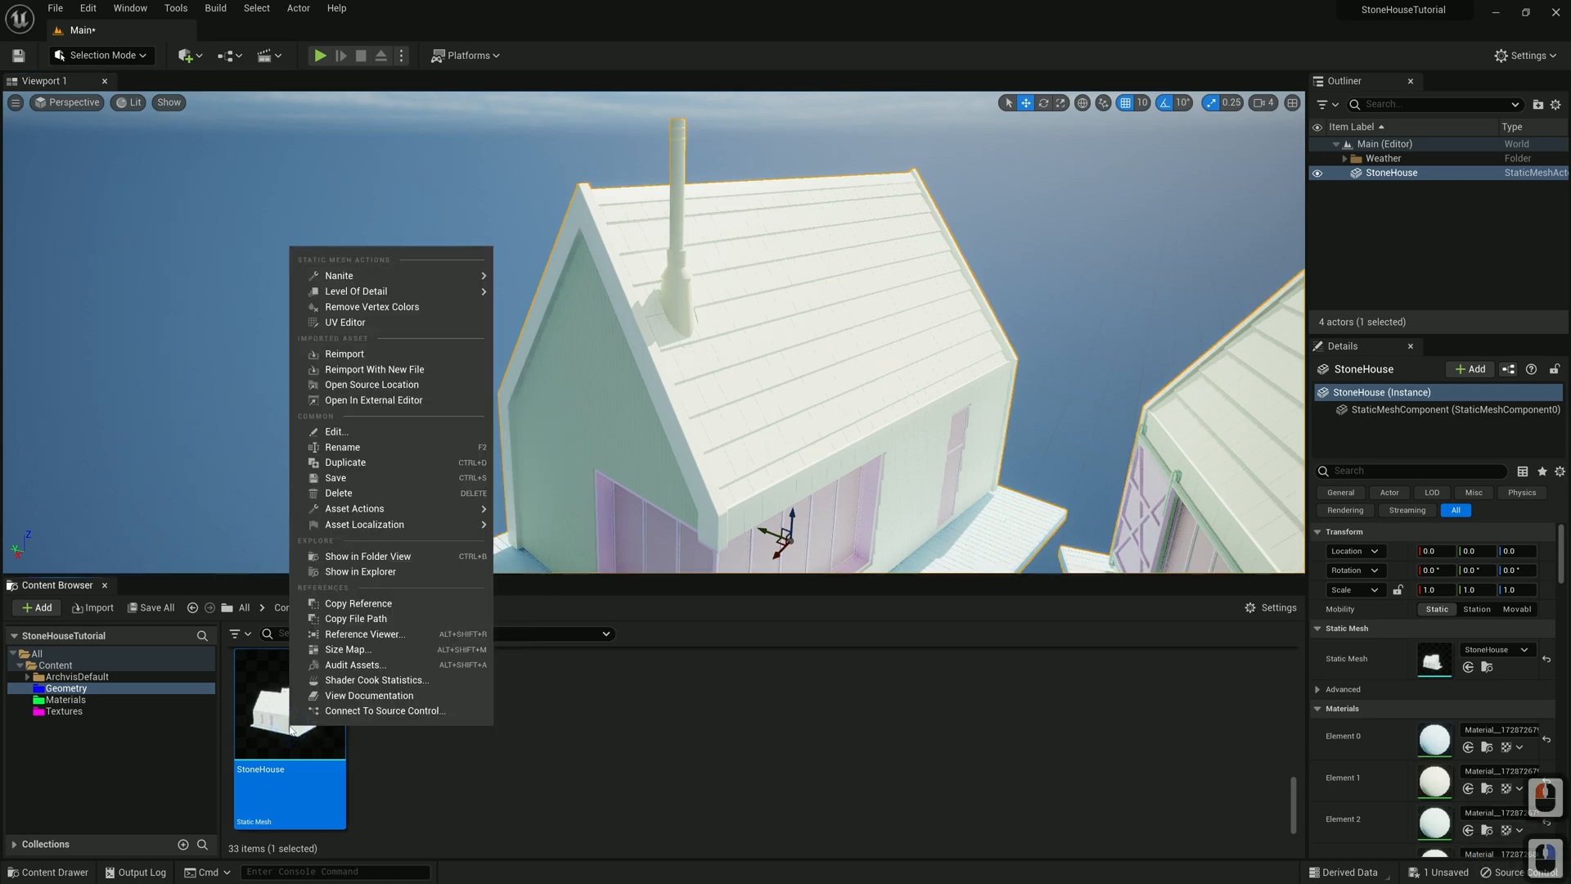
{"action": "left_click", "coordinate": [347, 355]}
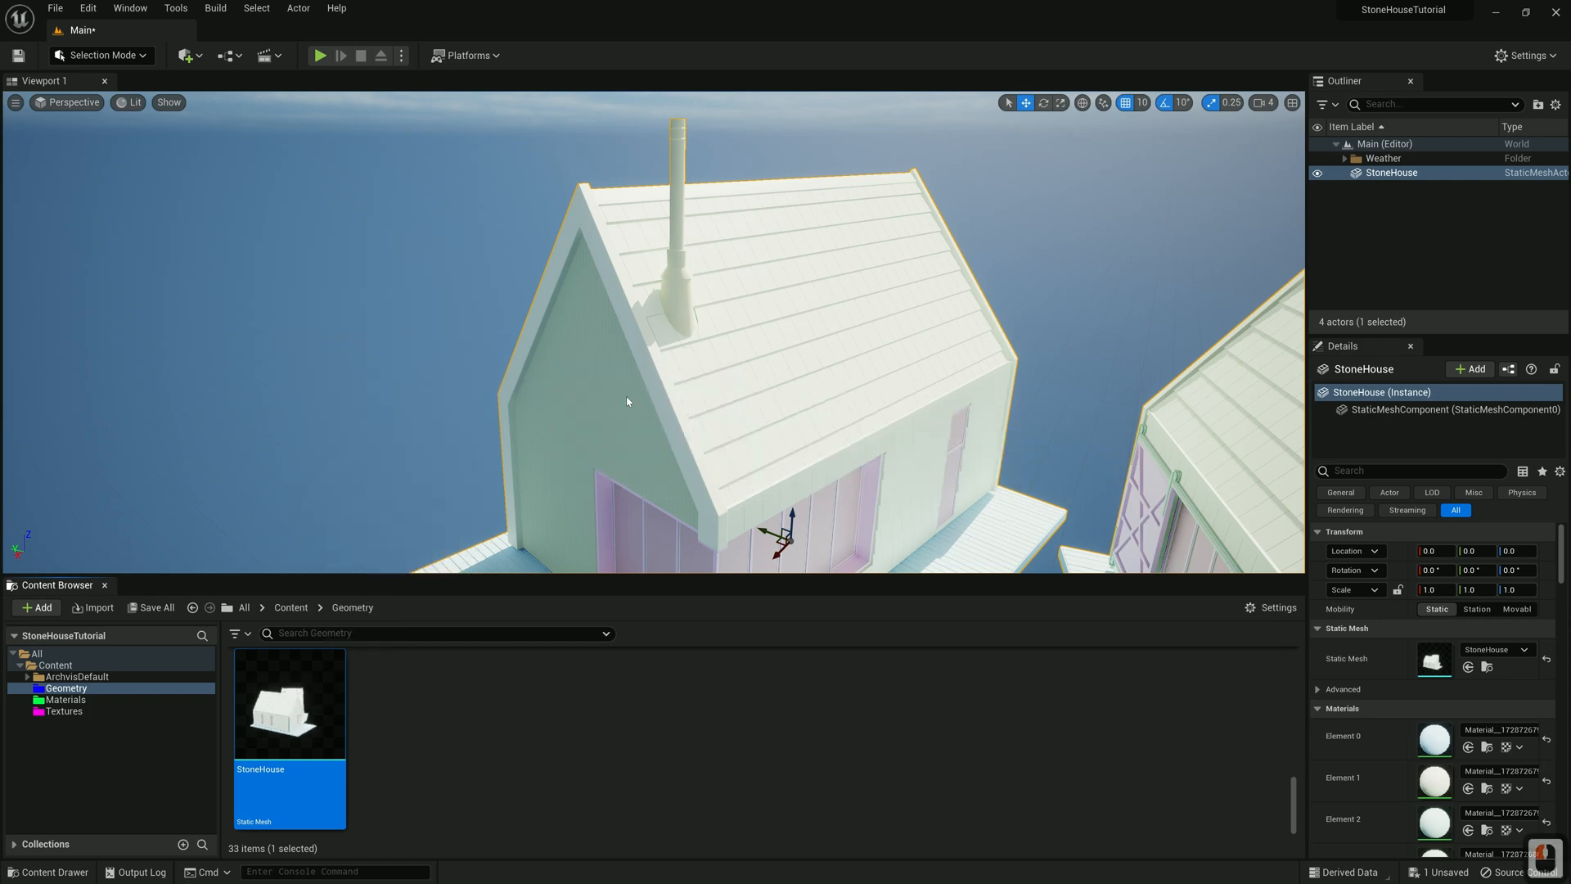
Fly around the reimported cabins in the level to examine the chimney, windows, walls and deck for geometry problems
{"action": "right_click_drag", "start_coordinate": [673, 368], "coordinate": [630, 352]}
{"action": "key", "text": "w"}
{"action": "key", "text": "d"}
{"action": "key", "text": "d"}
{"action": "key", "text": "d"}
{"action": "key", "text": "d"}
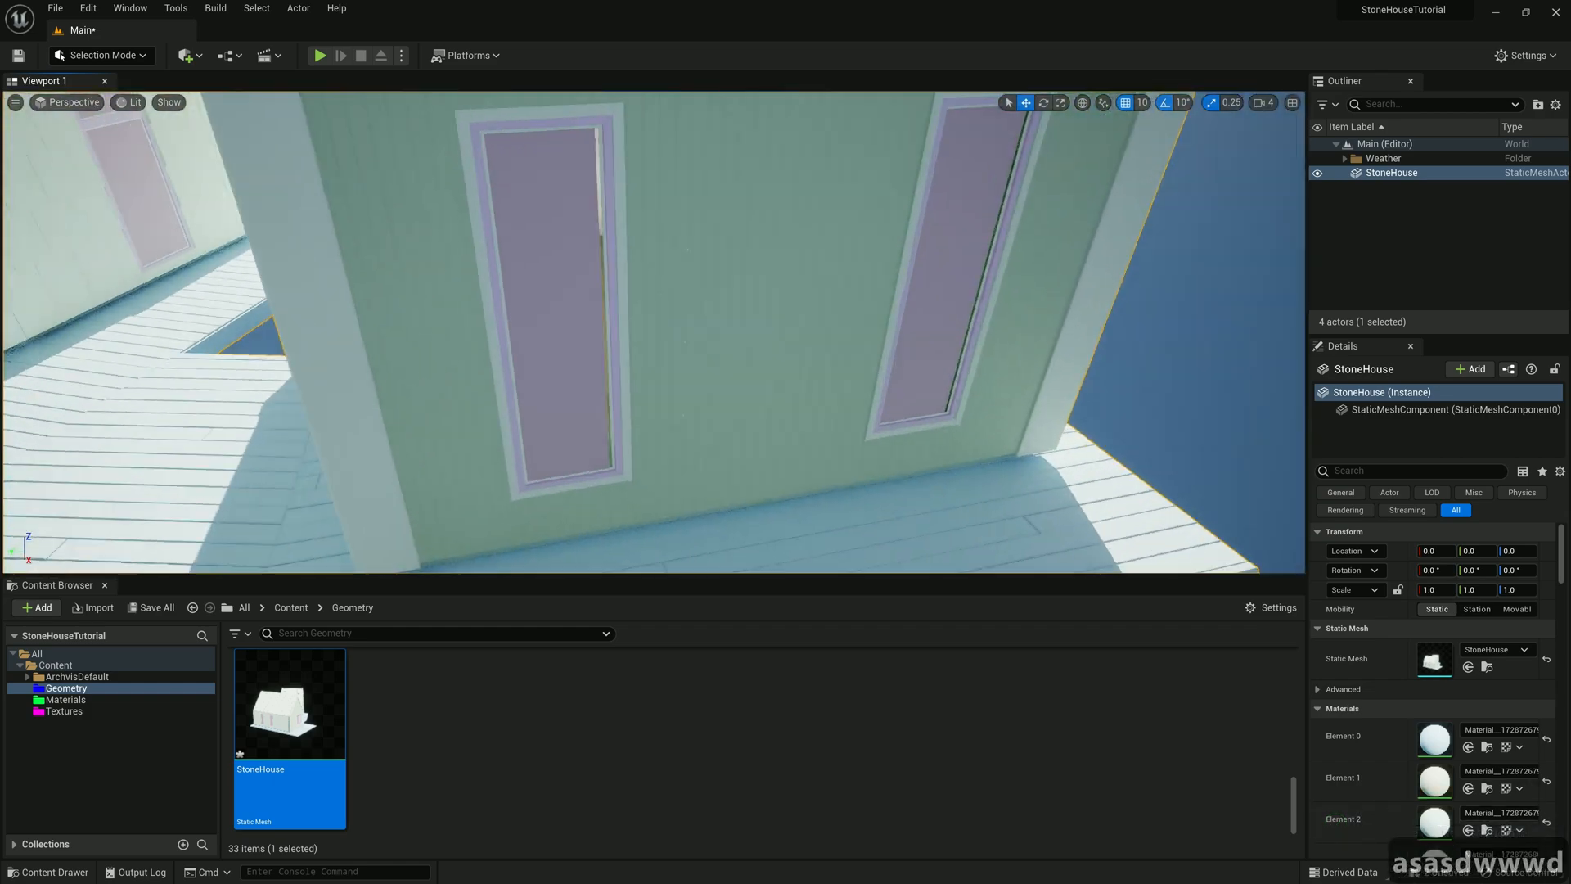
{"action": "key", "text": "d"}
{"action": "key", "text": "d"}
{"action": "key", "text": "d"}
{"action": "key", "text": "d"}
{"action": "key", "text": "d"}
{"action": "mouse_move", "coordinate": [645, 353]}
{"action": "right_mouse_down"}
{"action": "mouse_move", "coordinate": [609, 344]}
{"action": "mouse_move", "coordinate": [638, 400]}
{"action": "mouse_move", "coordinate": [646, 348]}
{"action": "mouse_move", "coordinate": [613, 351]}
{"action": "mouse_move", "coordinate": [634, 392]}
{"action": "mouse_move", "coordinate": [622, 368]}
{"action": "mouse_move", "coordinate": [647, 347]}
{"action": "mouse_move", "coordinate": [622, 352]}
{"action": "mouse_move", "coordinate": [646, 372]}
{"action": "mouse_move", "coordinate": [638, 360]}
{"action": "right_mouse_up"}
{"action": "key", "text": "w"}
{"action": "key", "text": "w"}
{"action": "key", "text": "w"}
{"action": "key", "text": "w"}
{"action": "key", "text": "w"}
{"action": "key", "text": "a"}
{"action": "key", "text": "a"}
{"action": "key", "text": "a"}
{"action": "key", "text": "s"}
{"action": "key", "text": "d"}
{"action": "key", "text": "d"}
{"action": "key", "text": "a"}
{"action": "key", "text": "a"}
{"action": "key", "text": "w"}
{"action": "key", "text": "w"}
{"action": "key", "text": "w"}
{"action": "key", "text": "w"}
{"action": "key", "text": "w"}
{"action": "key", "text": "a"}
{"action": "key", "text": "a"}
{"action": "key", "text": "w"}
{"action": "key", "text": "w"}
{"action": "key", "text": "a"}
{"action": "key", "text": "a"}
{"action": "key", "text": "w"}
{"action": "key", "text": "w"}
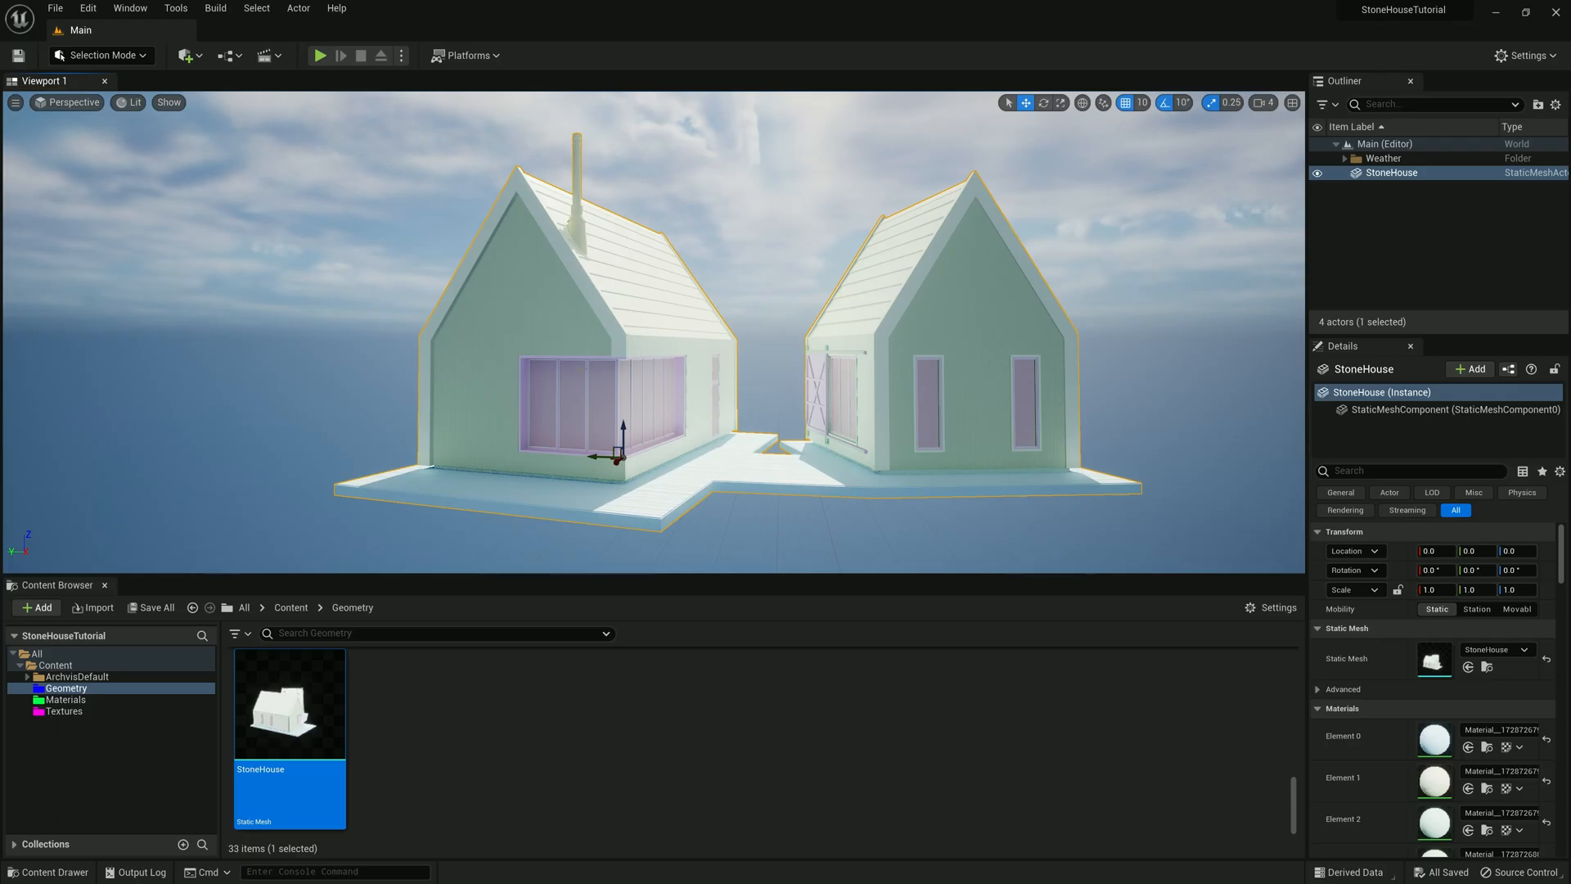
{"action": "key", "text": "w"}
{"action": "key", "text": "w"}
{"action": "key", "text": "w"}
{"action": "key", "text": "w"}
{"action": "key", "text": "w"}
{"action": "key", "text": "w"}
{"action": "right_click_drag", "start_coordinate": [655, 344], "coordinate": [642, 393]}
{"action": "key", "text": "s"}
{"action": "key", "text": "s"}
{"action": "key", "text": "s"}
{"action": "key", "text": "d"}
{"action": "key", "text": "w"}
{"action": "key", "text": "s"}
{"action": "key", "text": "d"}
{"action": "right_click_drag", "start_coordinate": [566, 360], "coordinate": [554, 345]}
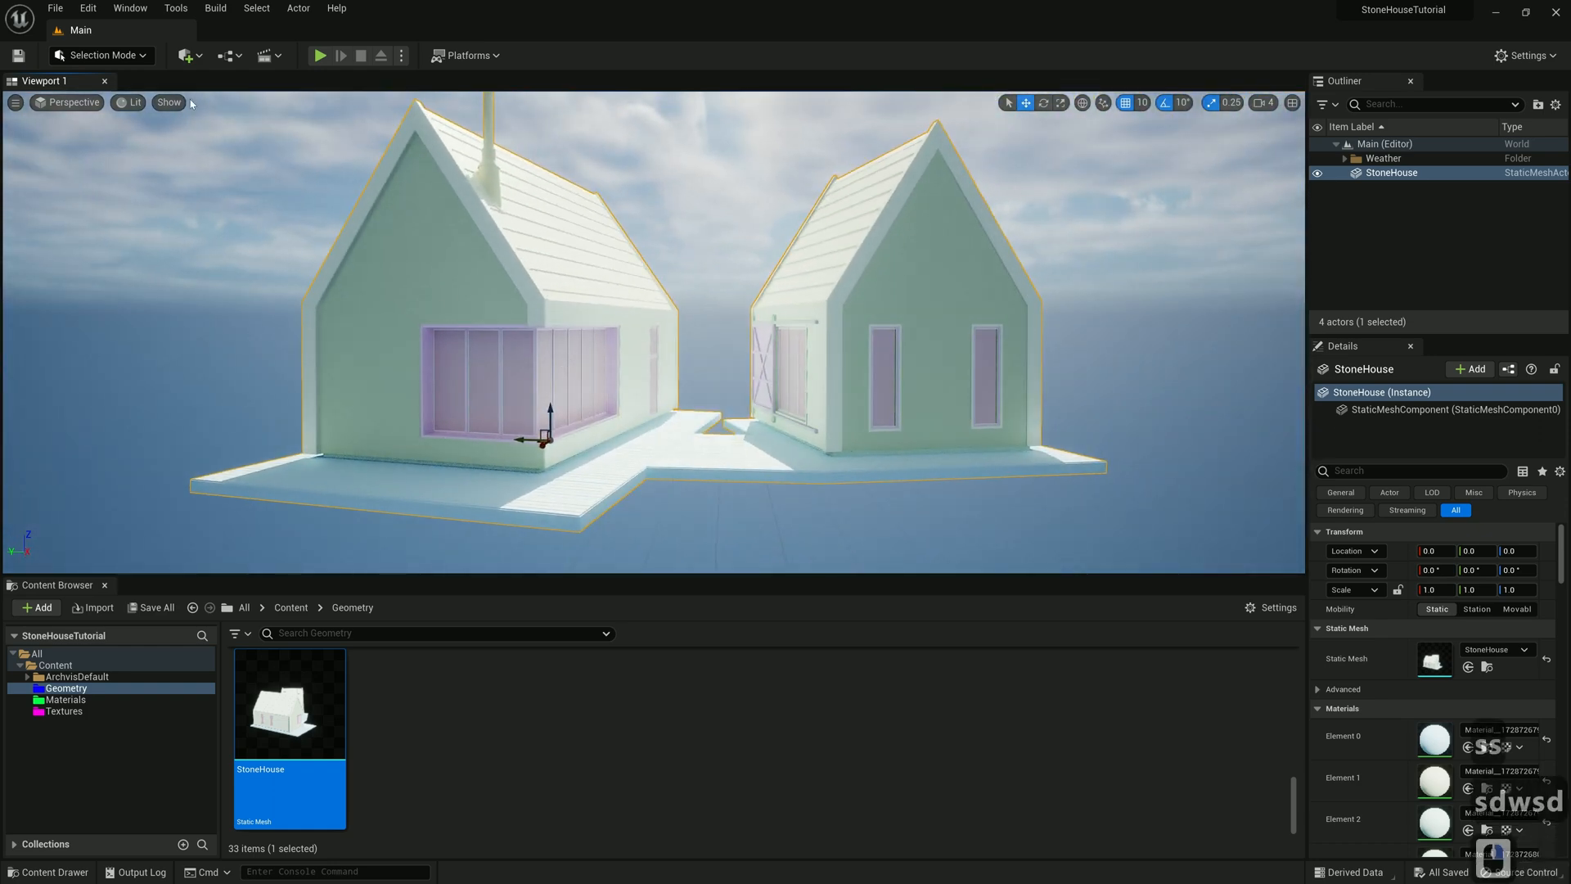
Change the default Auto Exposure method in the project's rendering settings
{"action": "left_click", "coordinate": [88, 9]}
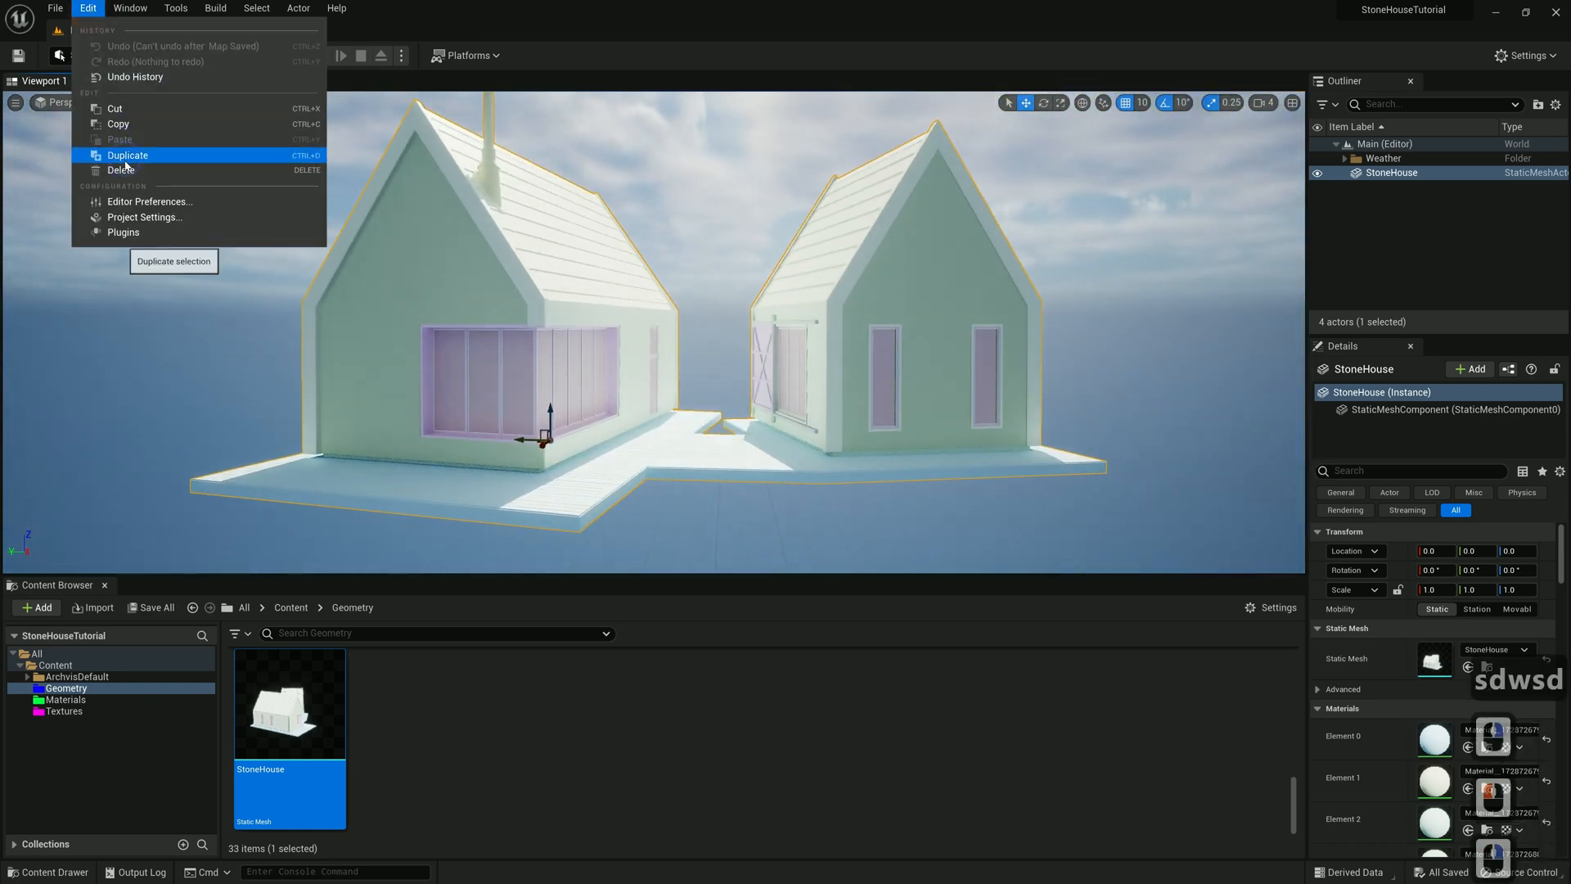
{"action": "left_click", "coordinate": [131, 218]}
{"action": "scroll", "coordinate": [237, 409], "scroll_direction": "down", "scroll_amount": 10}
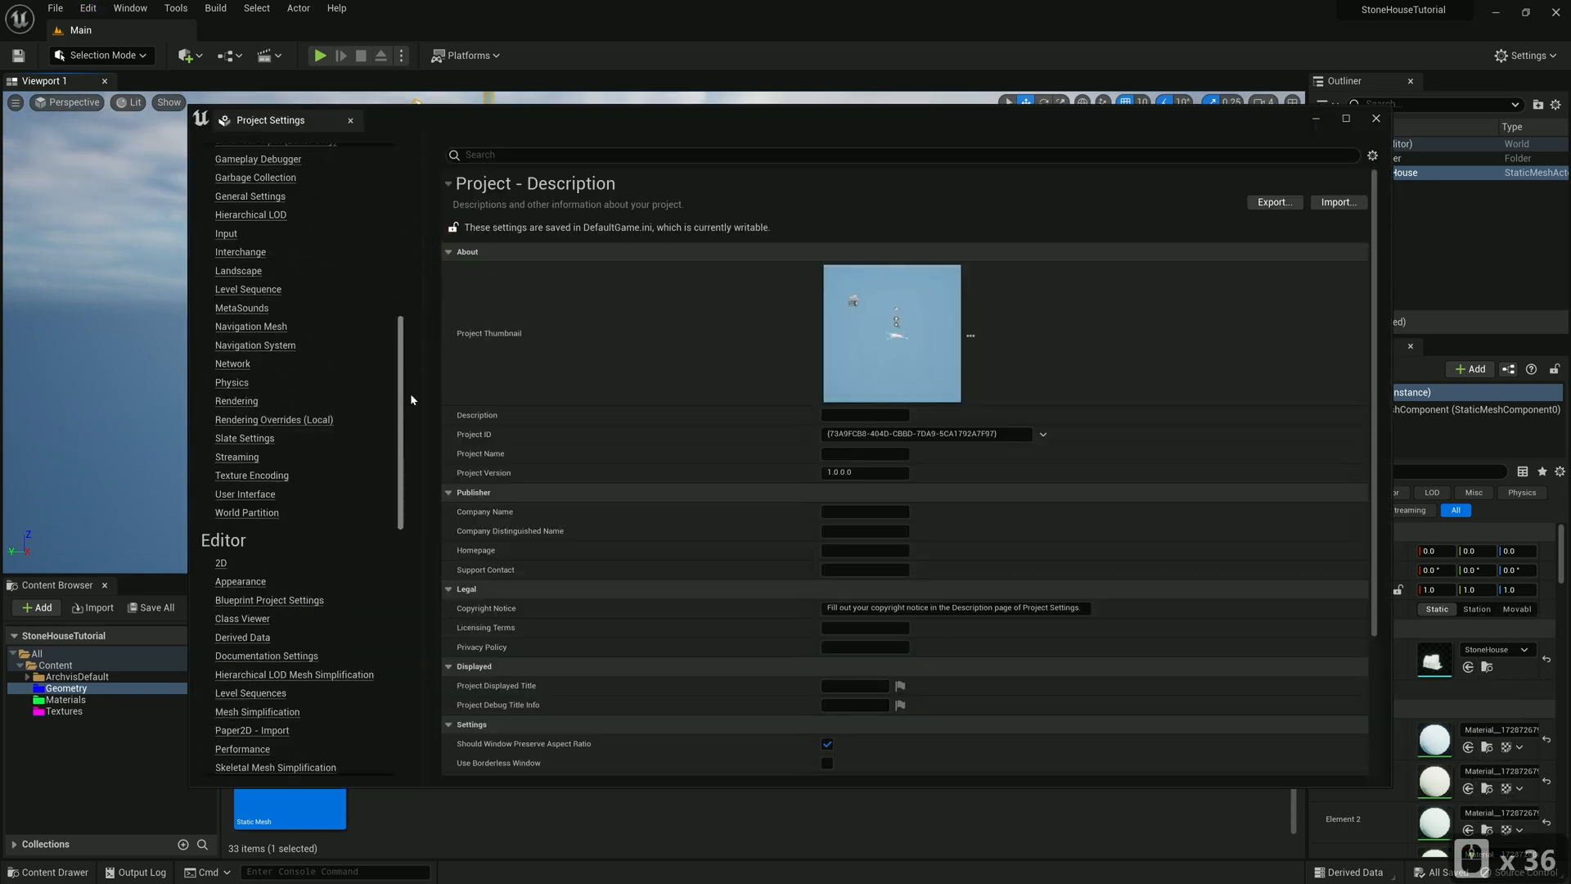
{"action": "left_click", "coordinate": [236, 402]}
{"action": "scroll", "coordinate": [1356, 268], "scroll_direction": "down", "scroll_amount": 10}
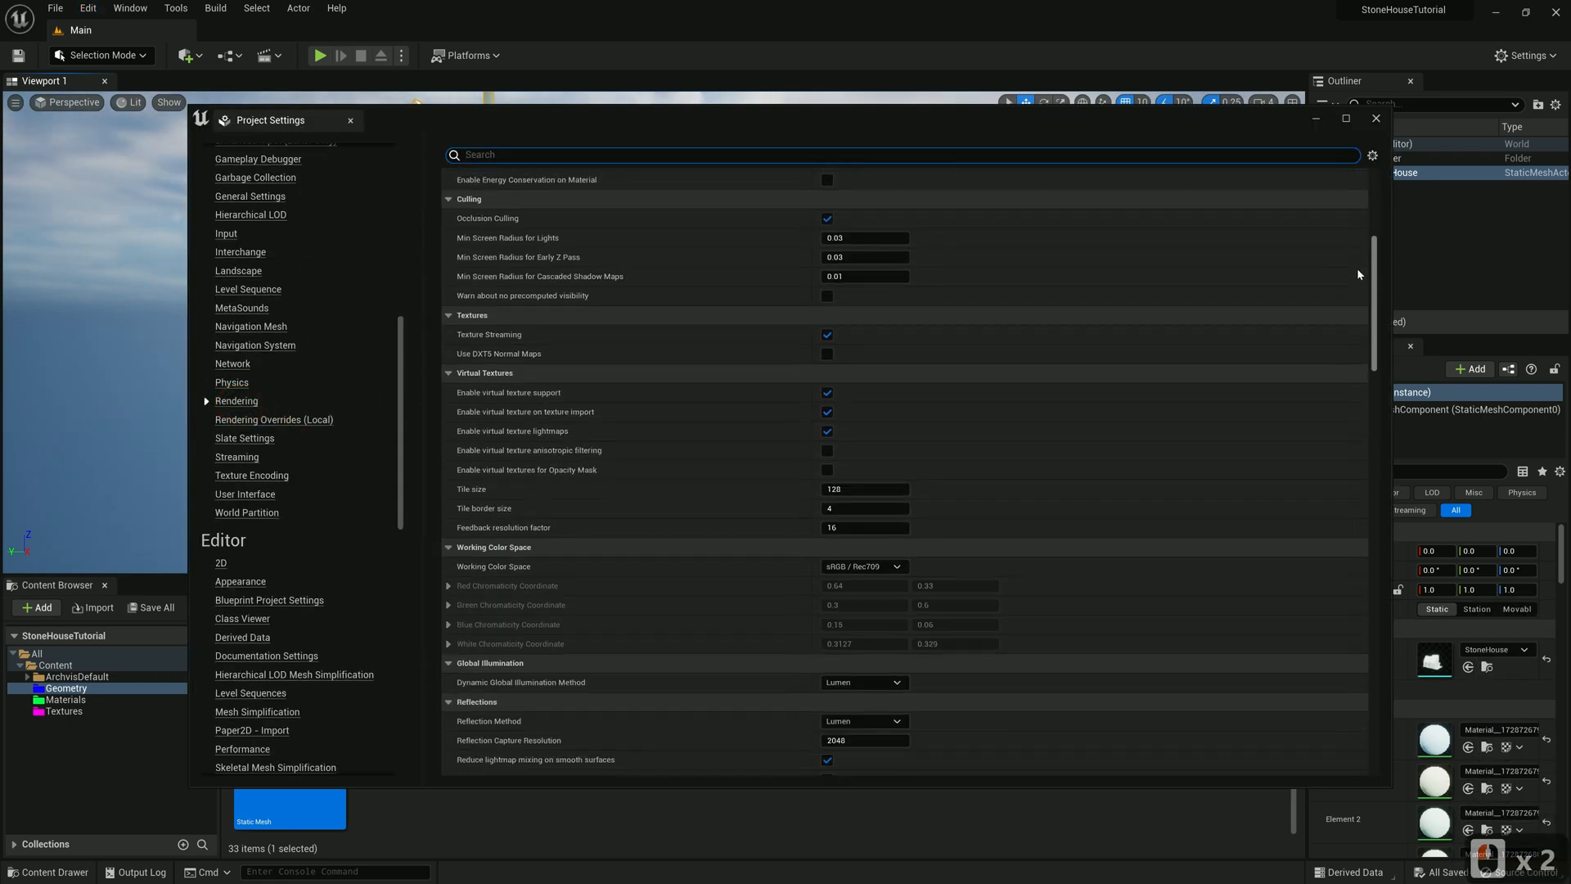
{"action": "scroll", "coordinate": [1356, 442], "scroll_direction": "down", "scroll_amount": 10}
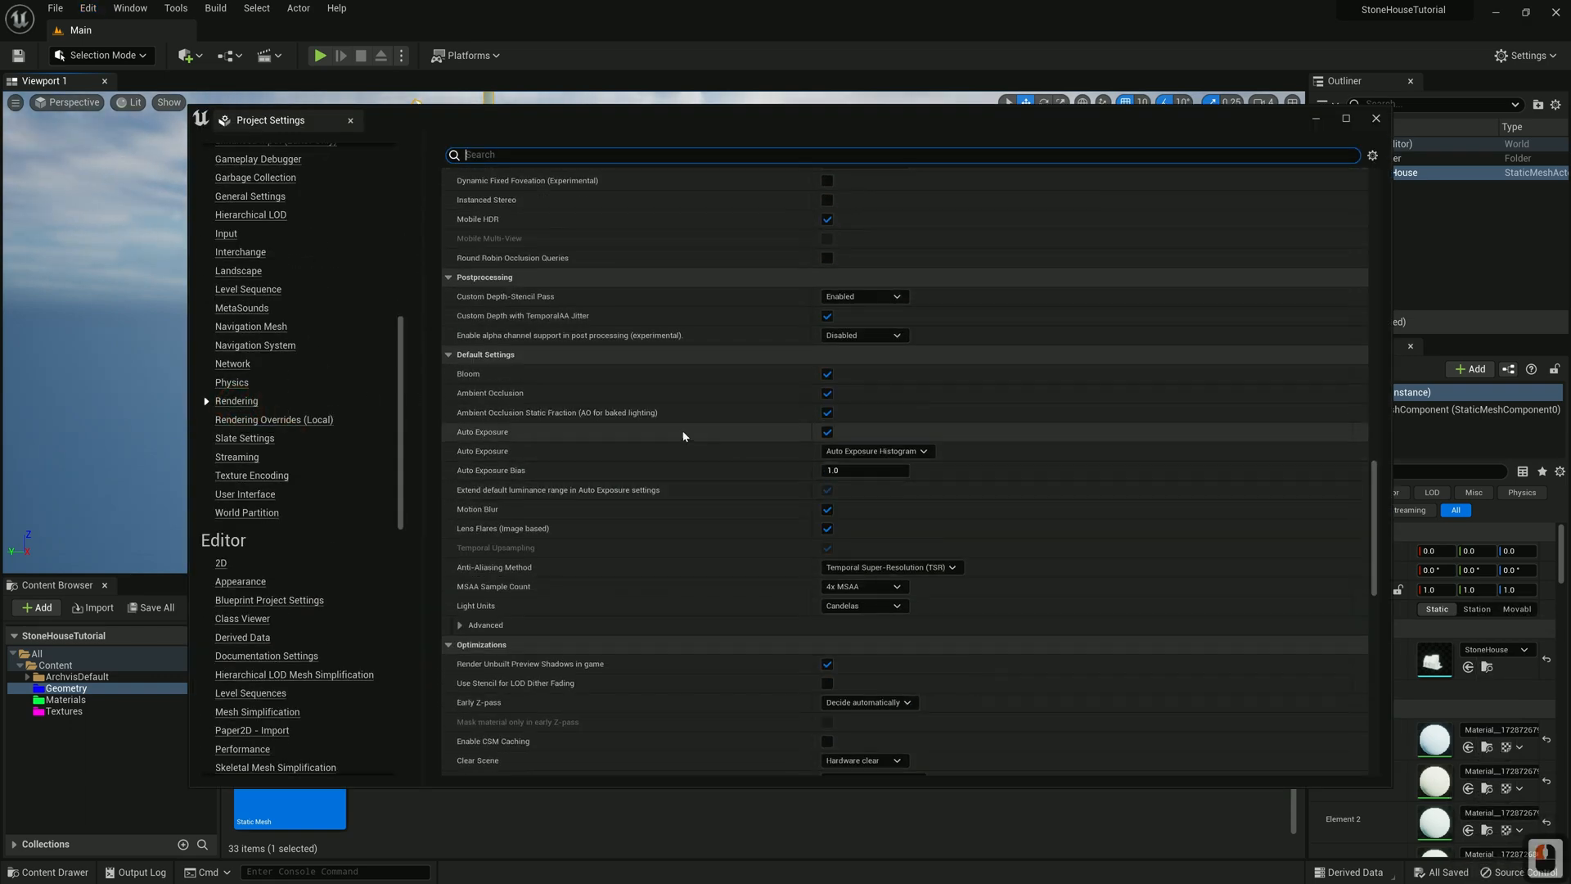
{"action": "left_click", "coordinate": [874, 450]}
{"action": "left_click", "coordinate": [848, 497]}
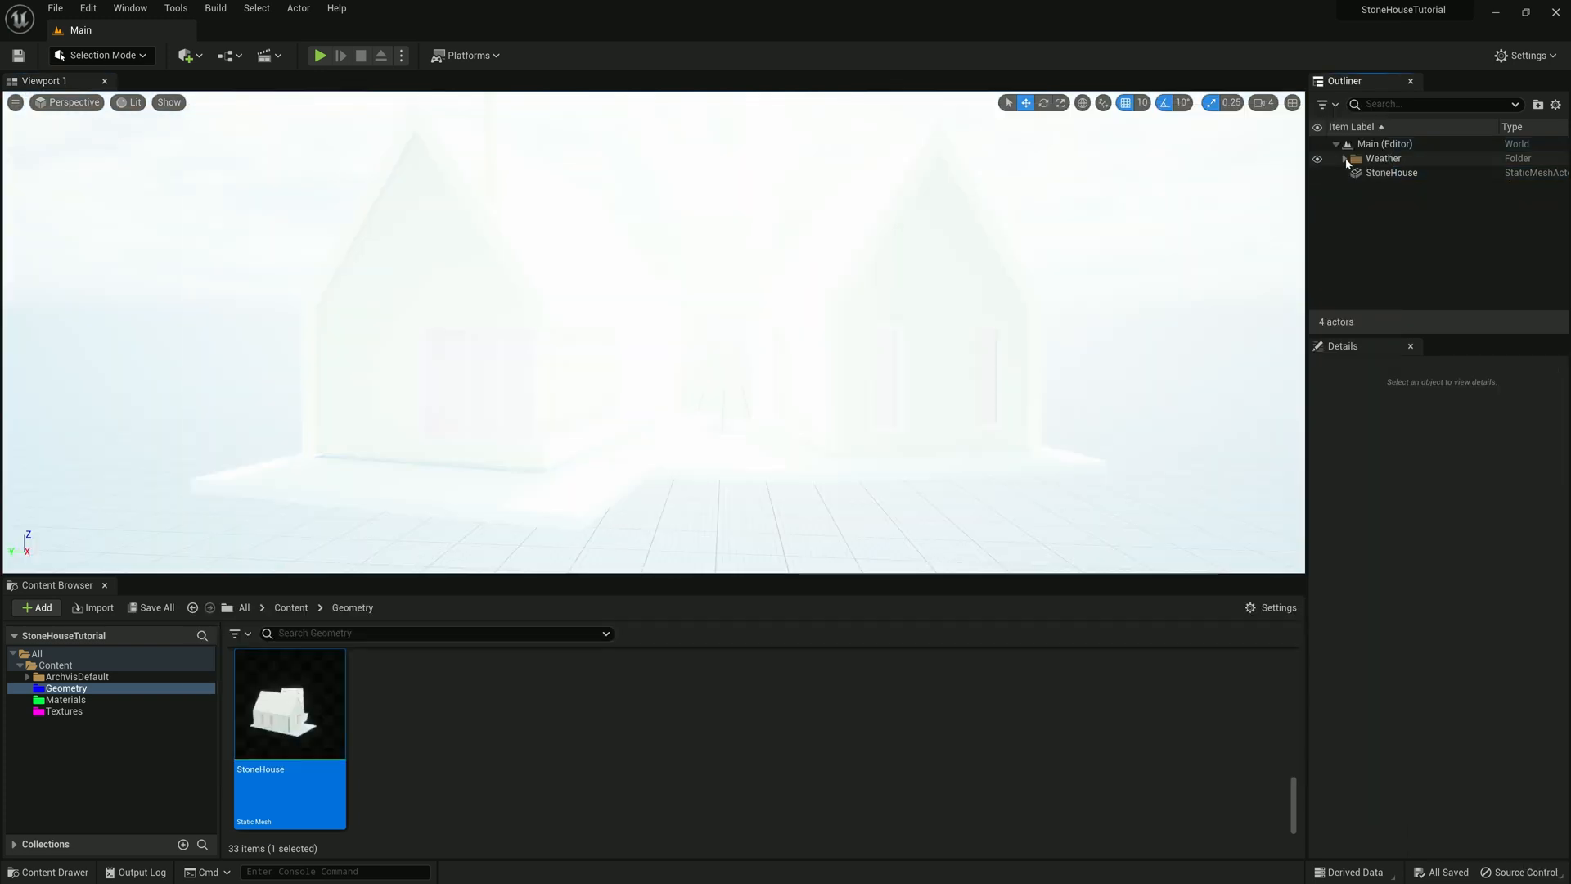
Set the intensity of the SunSky actor's DirectionalLight to 5000 lux and clear the selection
{"action": "left_click", "coordinate": [1388, 188]}
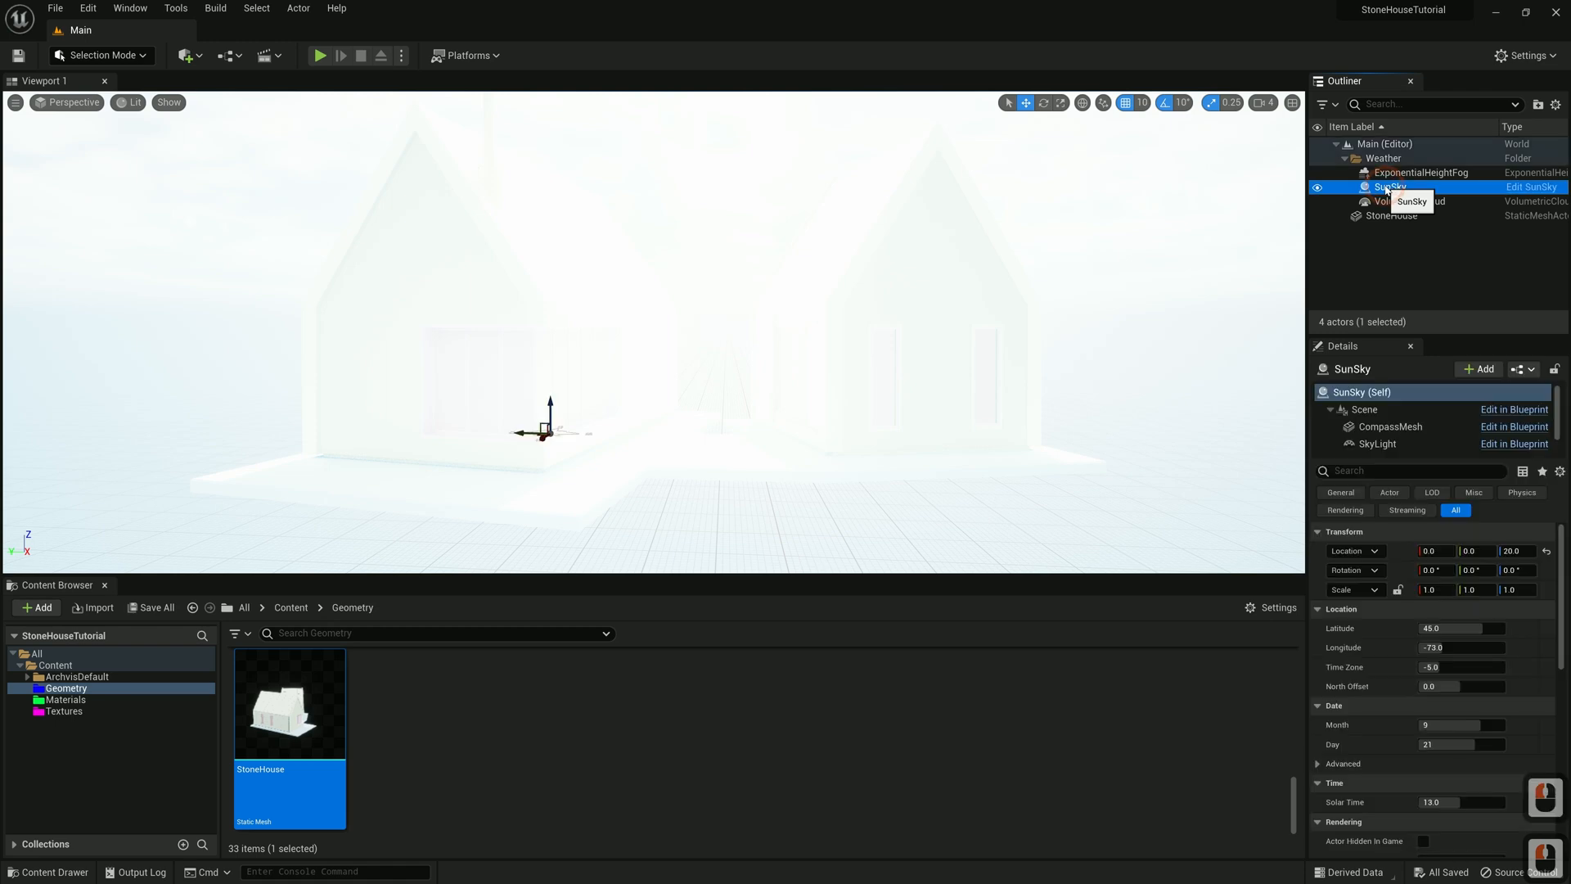
{"action": "scroll", "coordinate": [1385, 438], "scroll_direction": "down", "scroll_amount": 2}
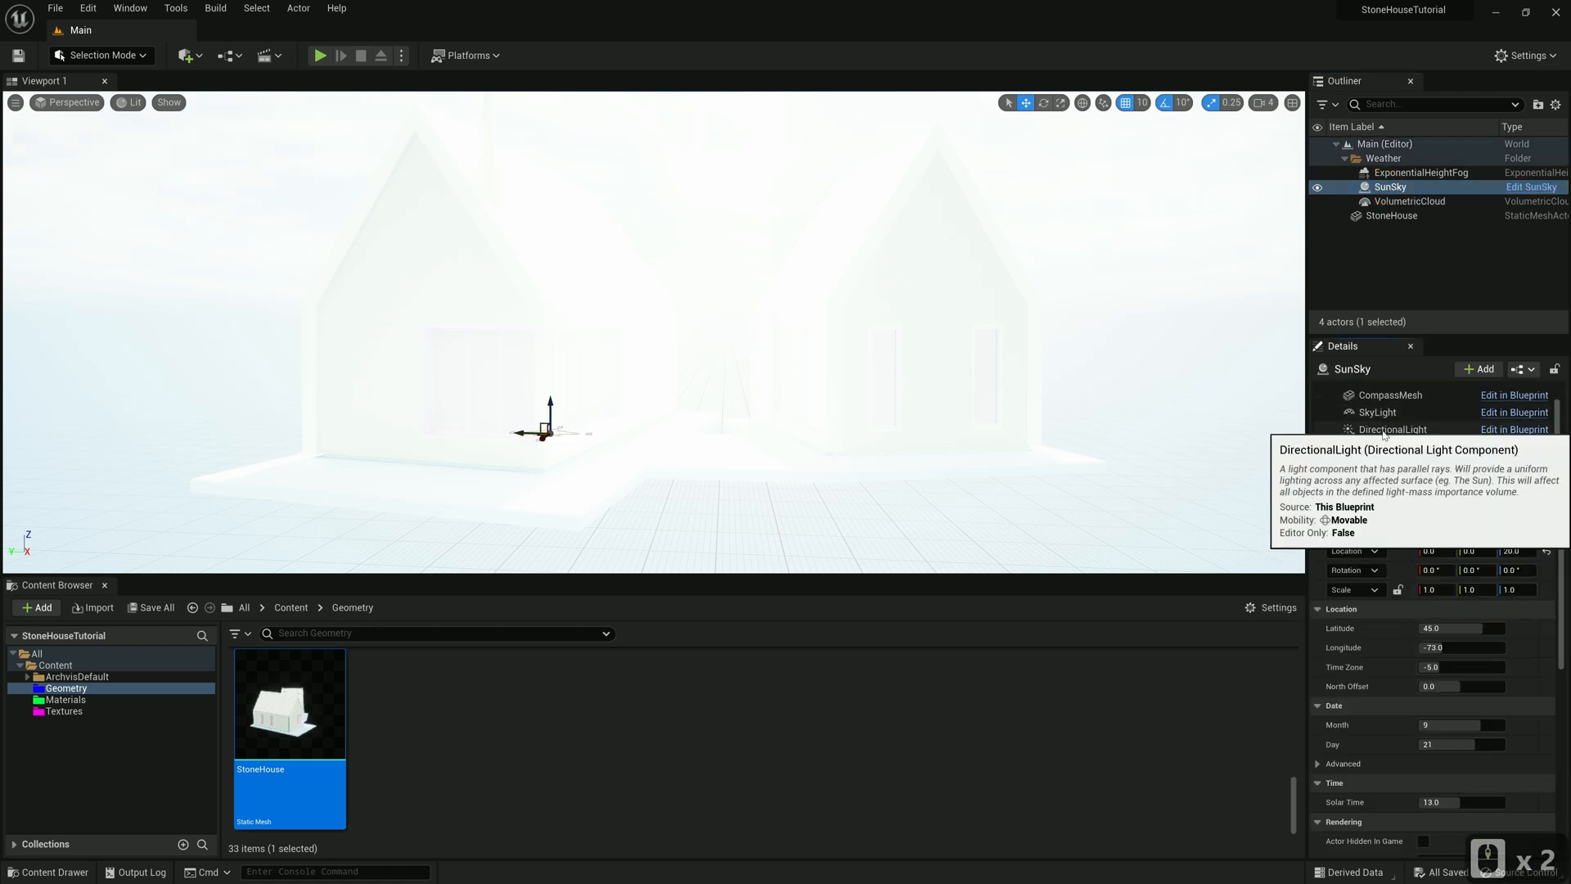
{"action": "left_click", "coordinate": [1391, 429]}
{"action": "left_click", "coordinate": [1440, 629]}
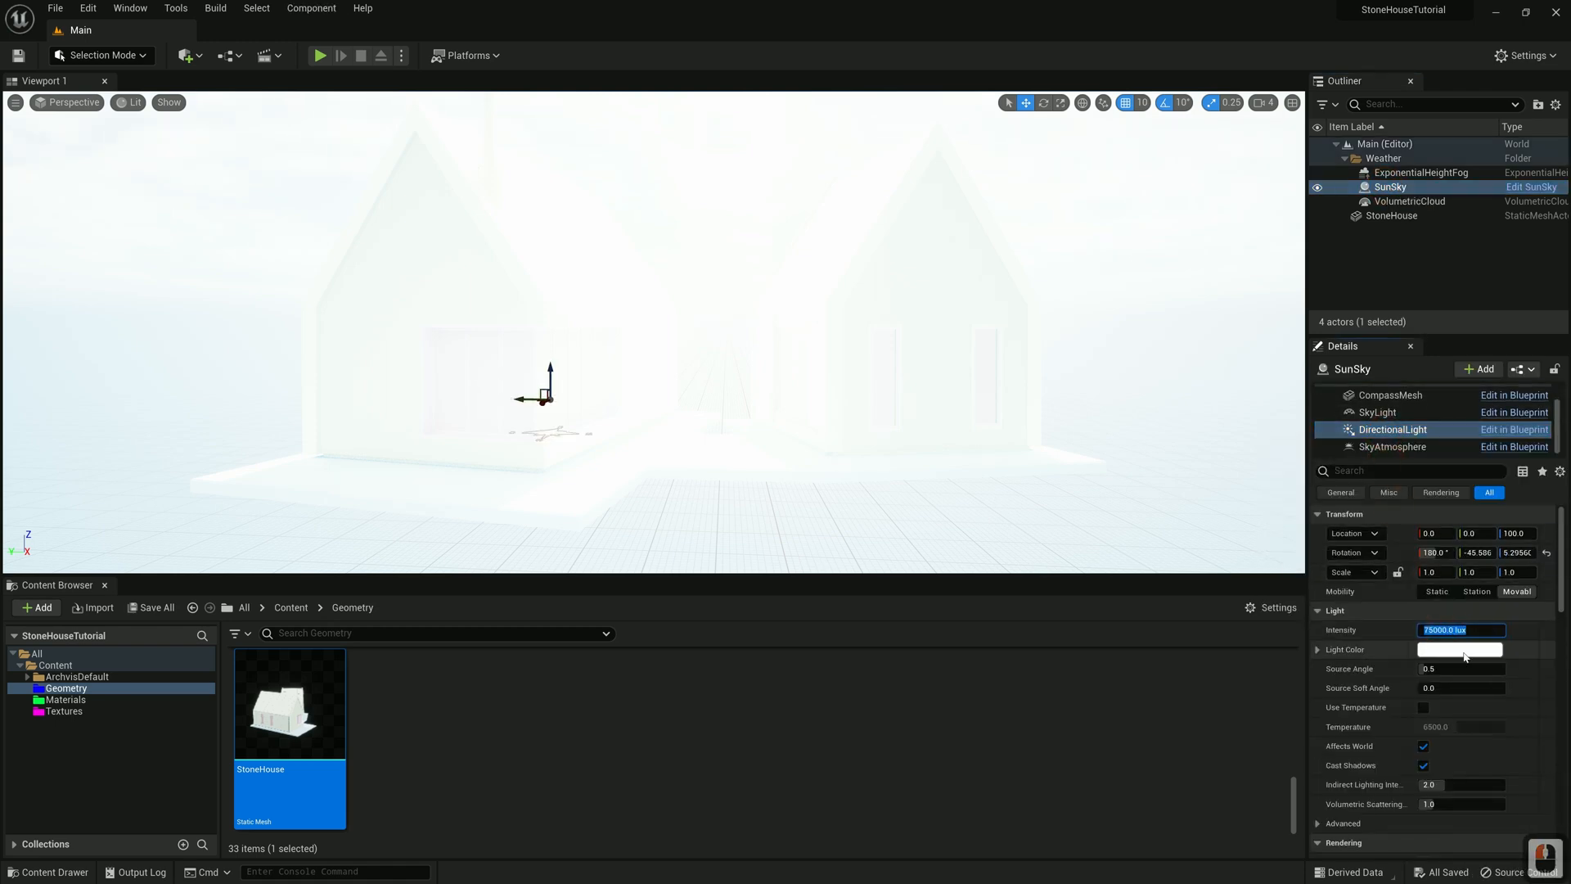
{"action": "type", "text": "5000"}
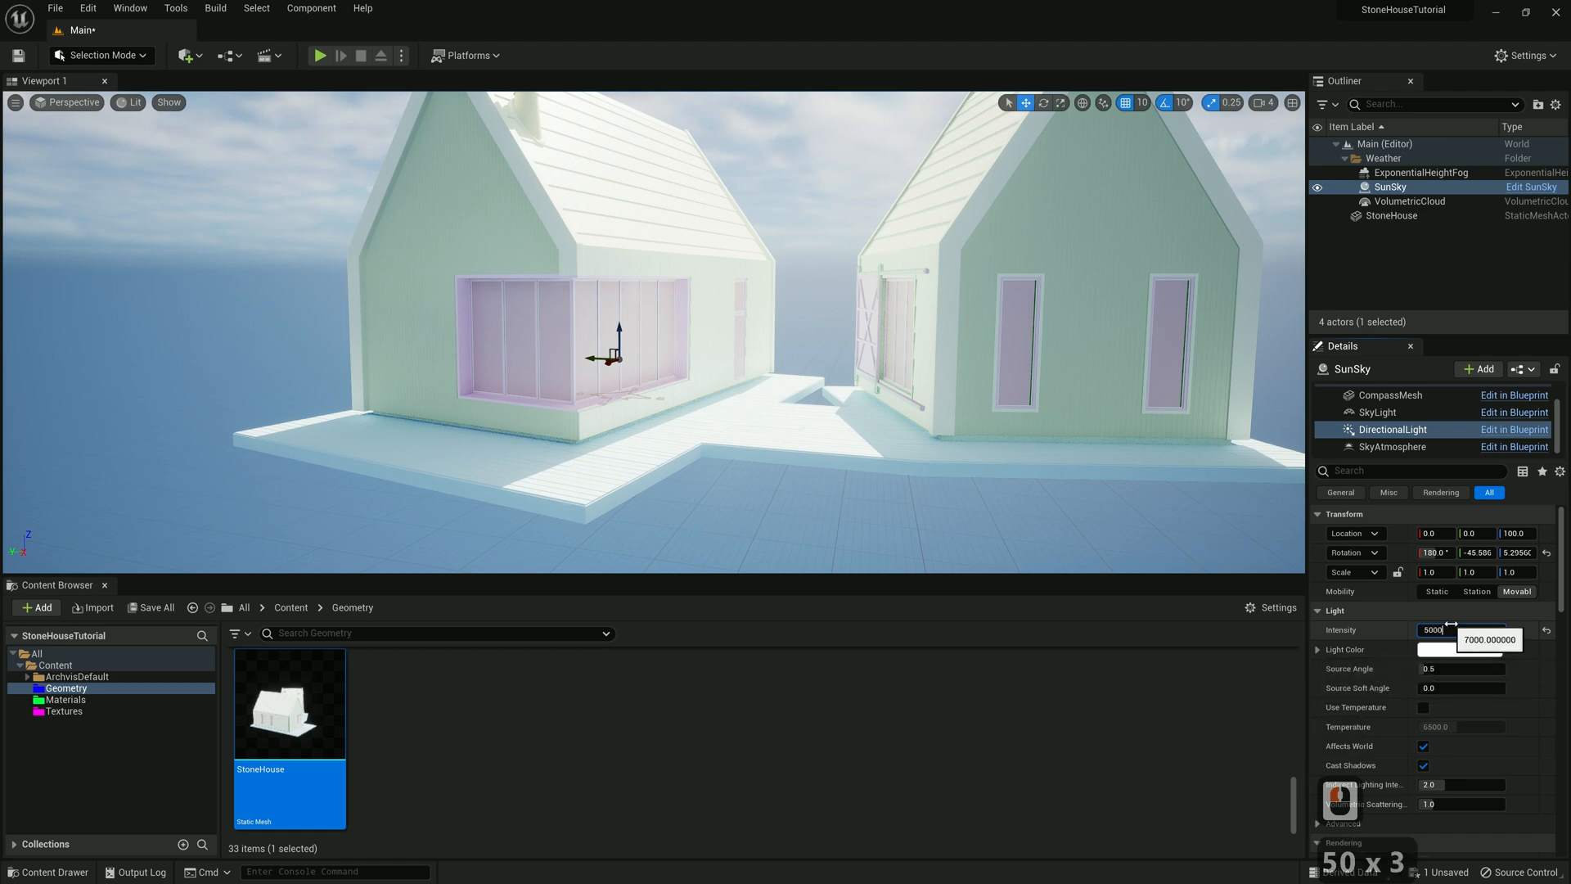
{"action": "key", "text": "Return"}
{"action": "scroll", "coordinate": [683, 413], "scroll_direction": "down", "scroll_amount": 6}
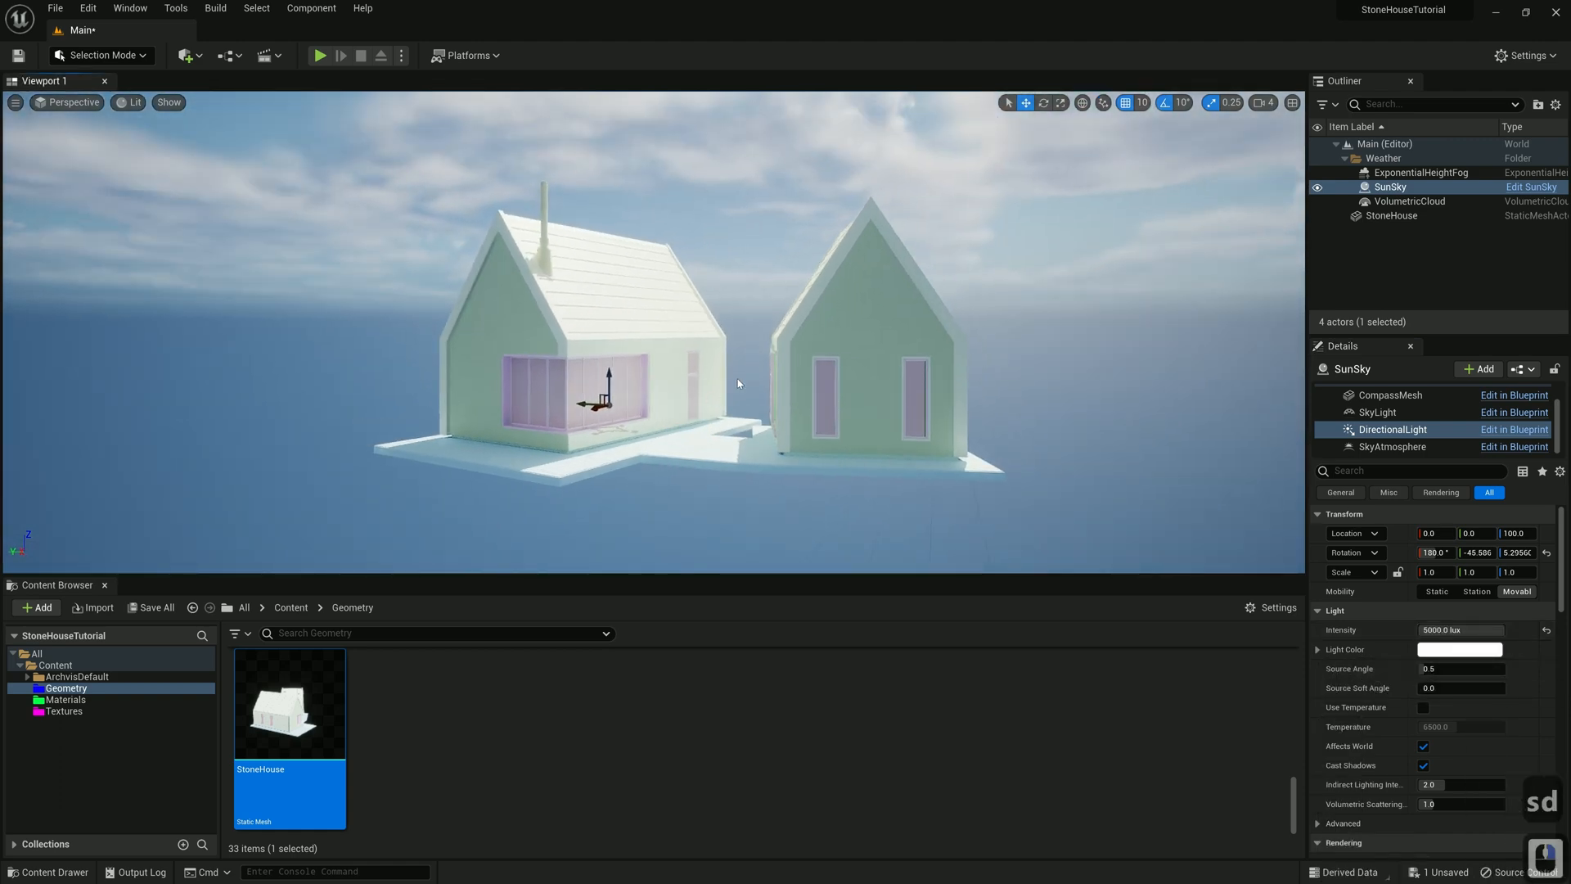
{"action": "left_click", "coordinate": [738, 378]}
{"action": "key", "text": "w"}
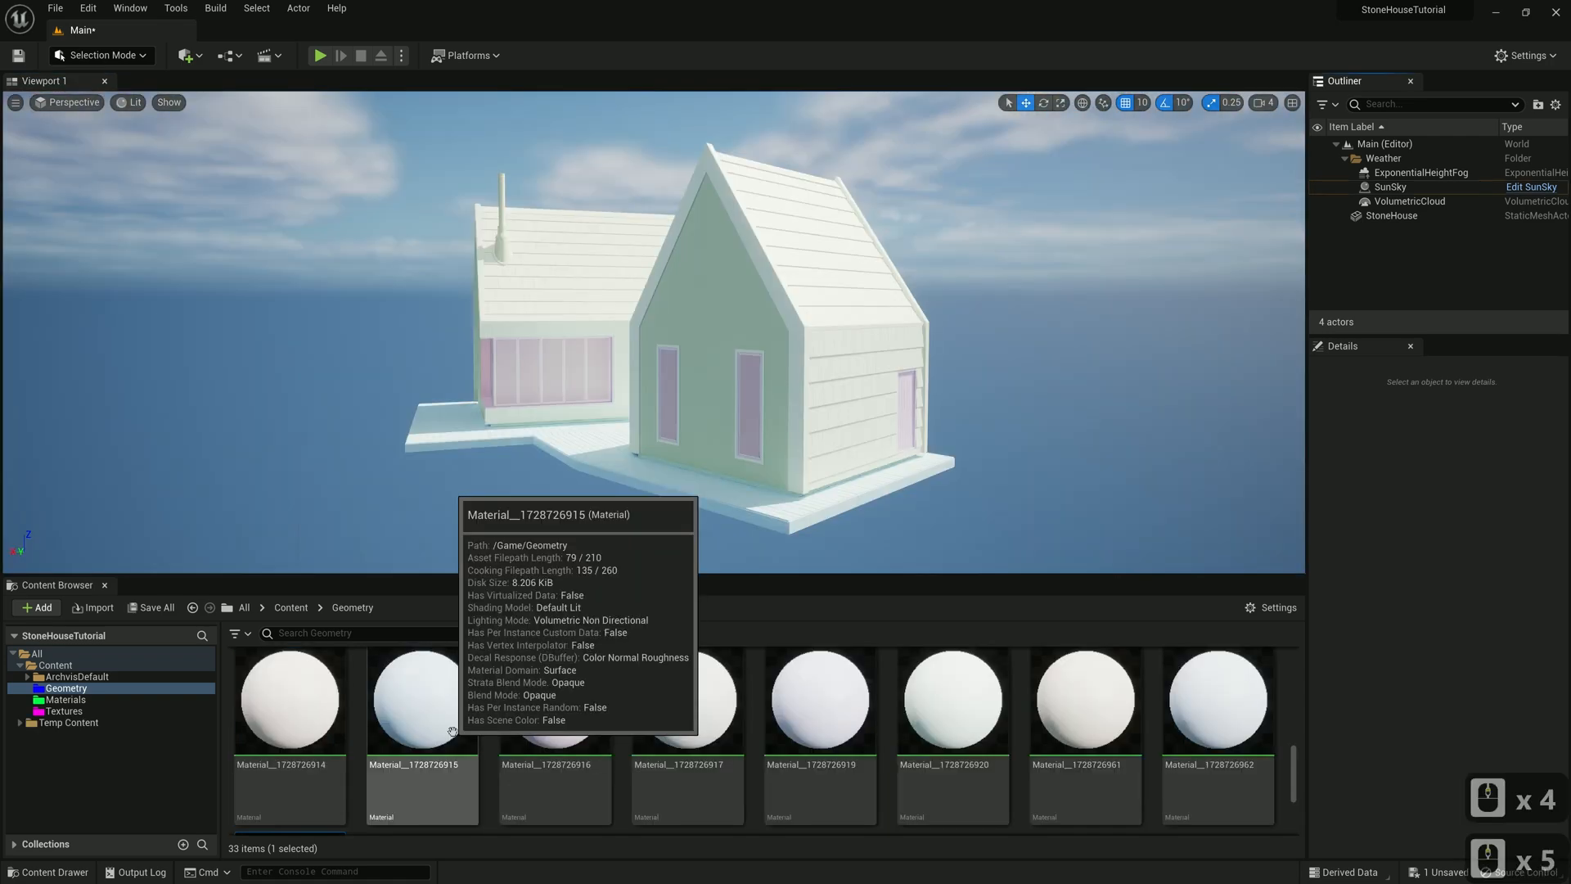
Create a new folder named Temporary inside the Geometry folder
{"action": "scroll", "coordinate": [452, 731], "scroll_direction": "down", "scroll_amount": 20}
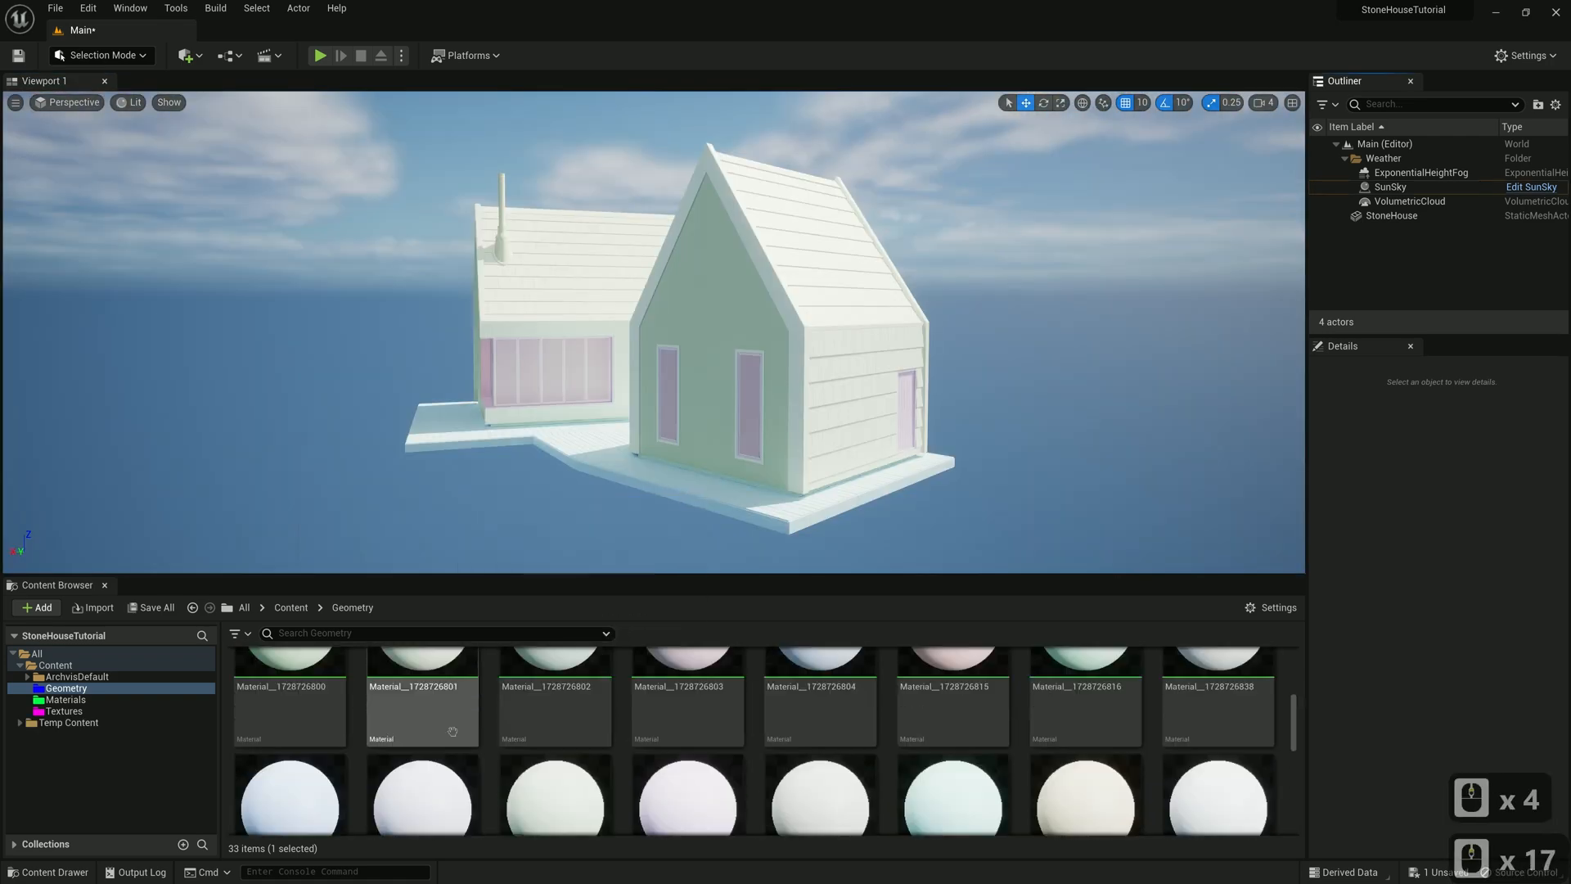
{"action": "scroll", "coordinate": [453, 731], "scroll_direction": "up", "scroll_amount": 3}
{"action": "scroll", "coordinate": [453, 731], "scroll_direction": "up", "scroll_amount": 20}
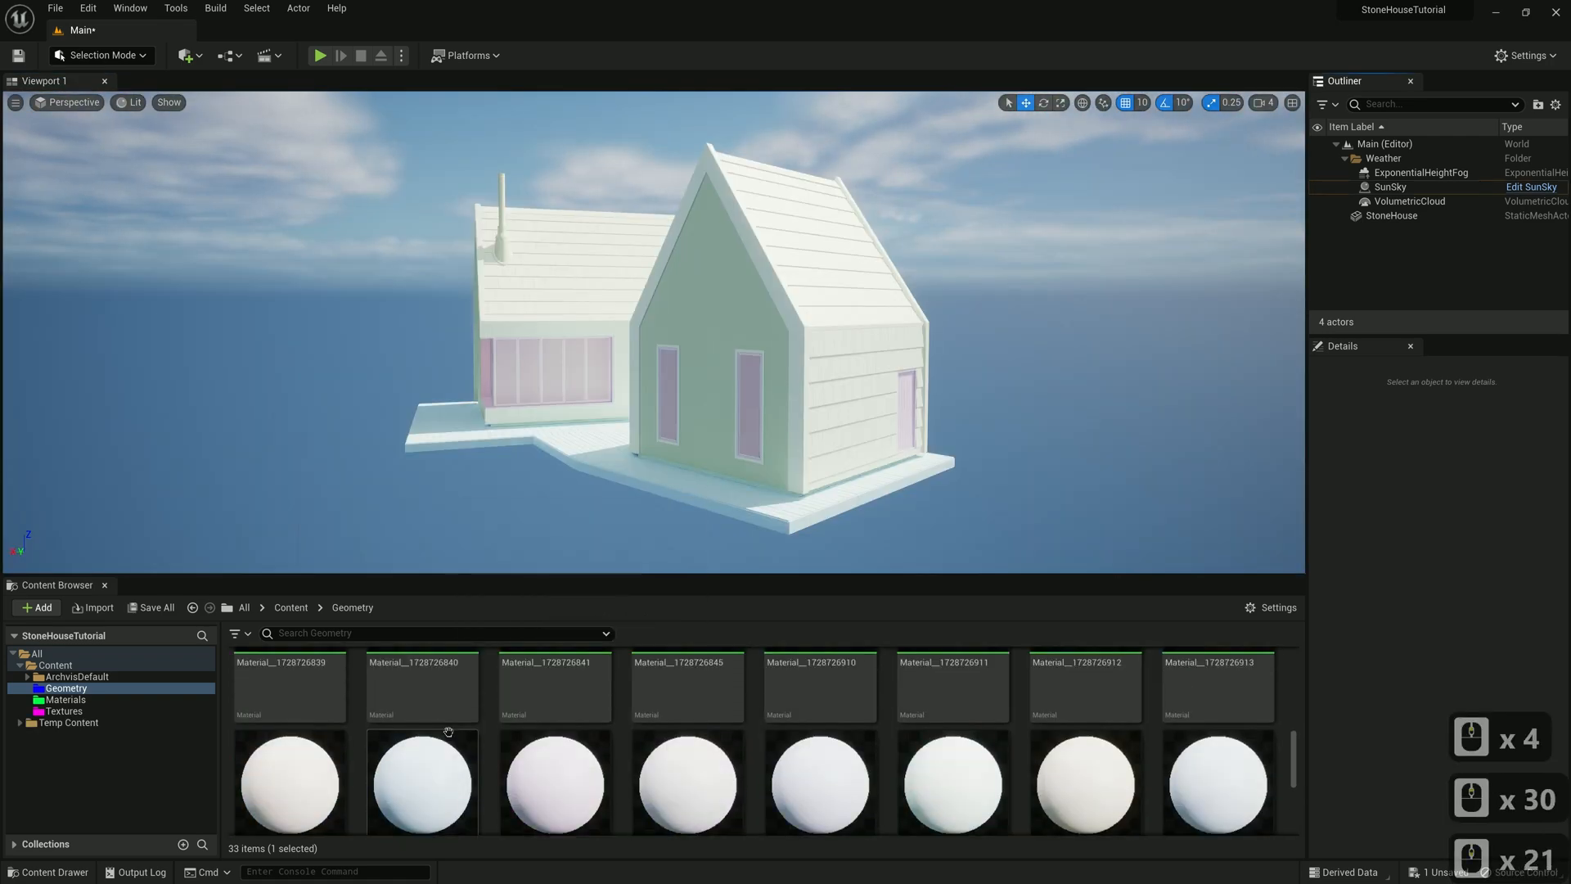
{"action": "right_click", "coordinate": [438, 726]}
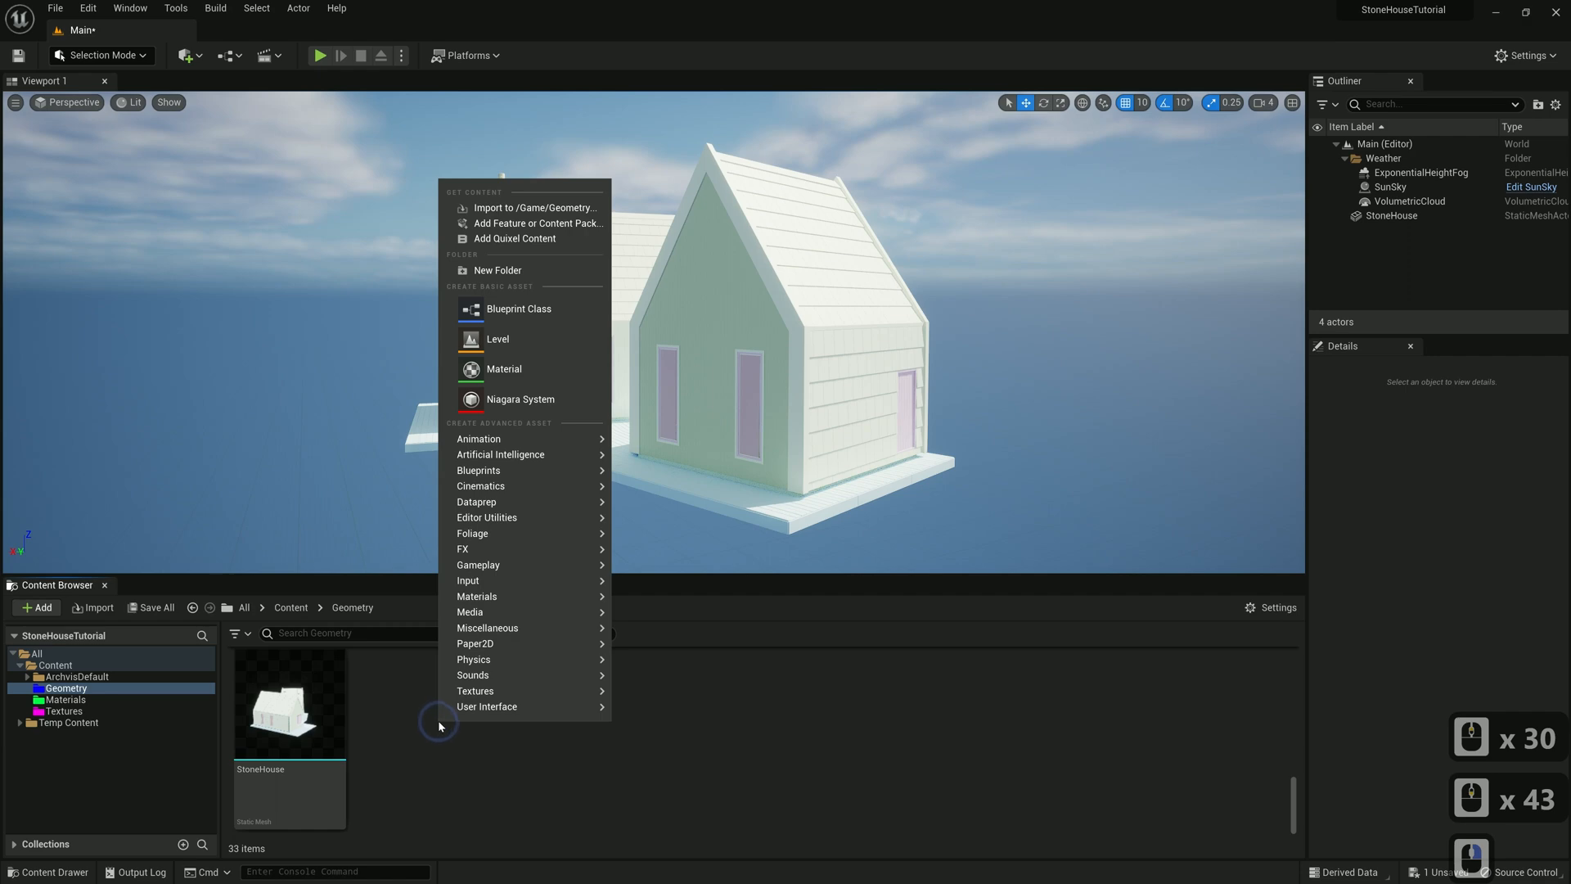
{"action": "left_click", "coordinate": [490, 271]}
{"action": "type", "text": "Temporary"}
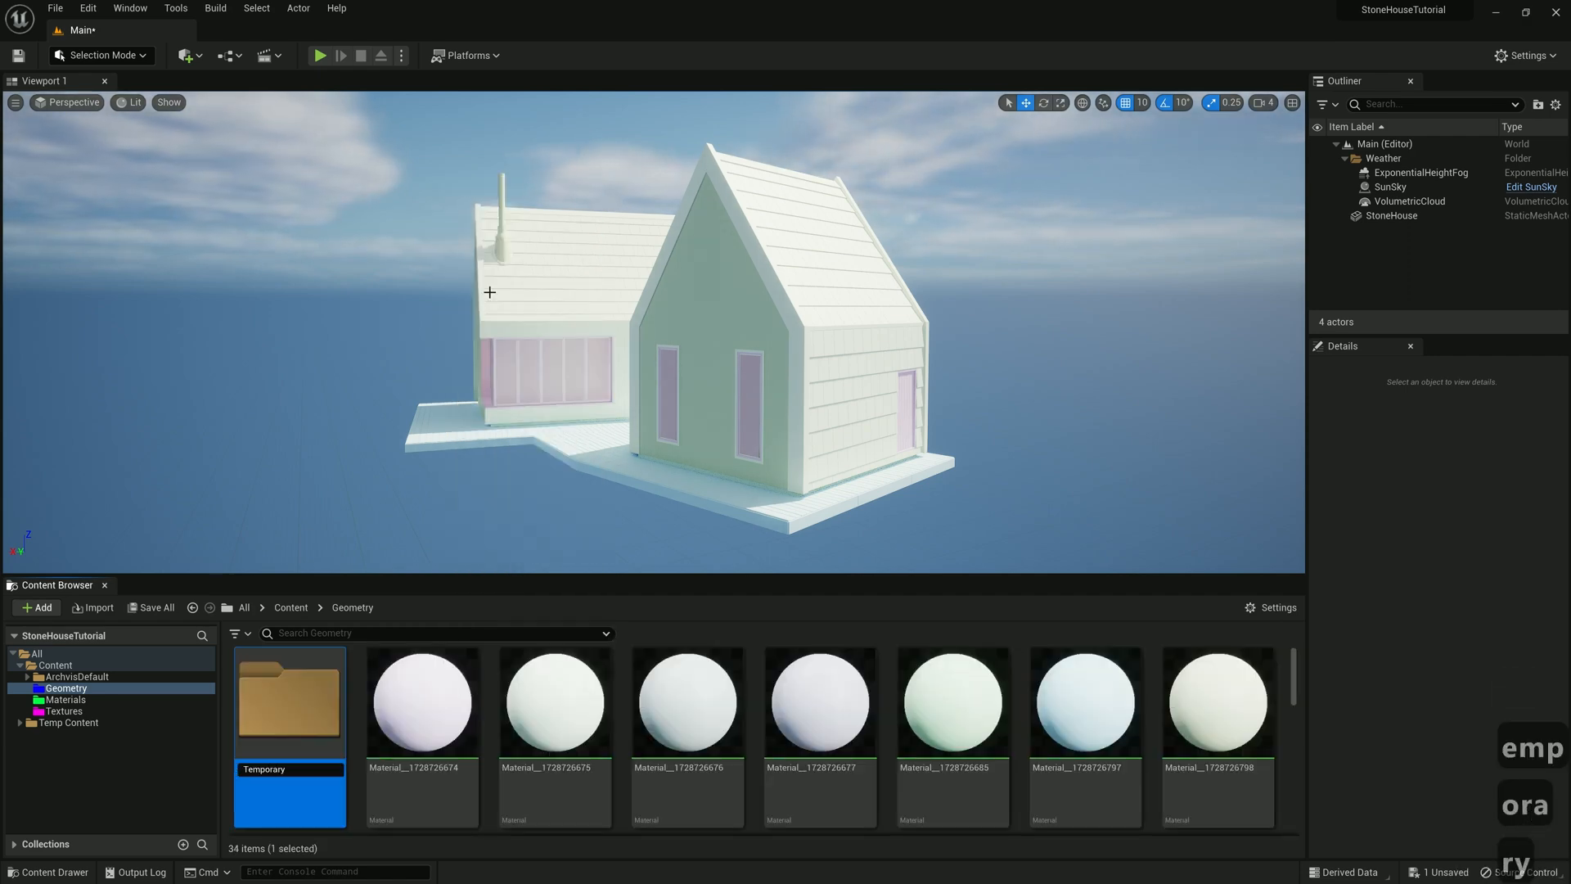
Move all the imported materials from the Geometry folder into its Temporary subfolder, leaving the StoneHouse mesh in place
{"action": "left_click", "coordinate": [411, 708]}
{"action": "scroll", "coordinate": [411, 709], "scroll_direction": "down", "scroll_amount": 20}
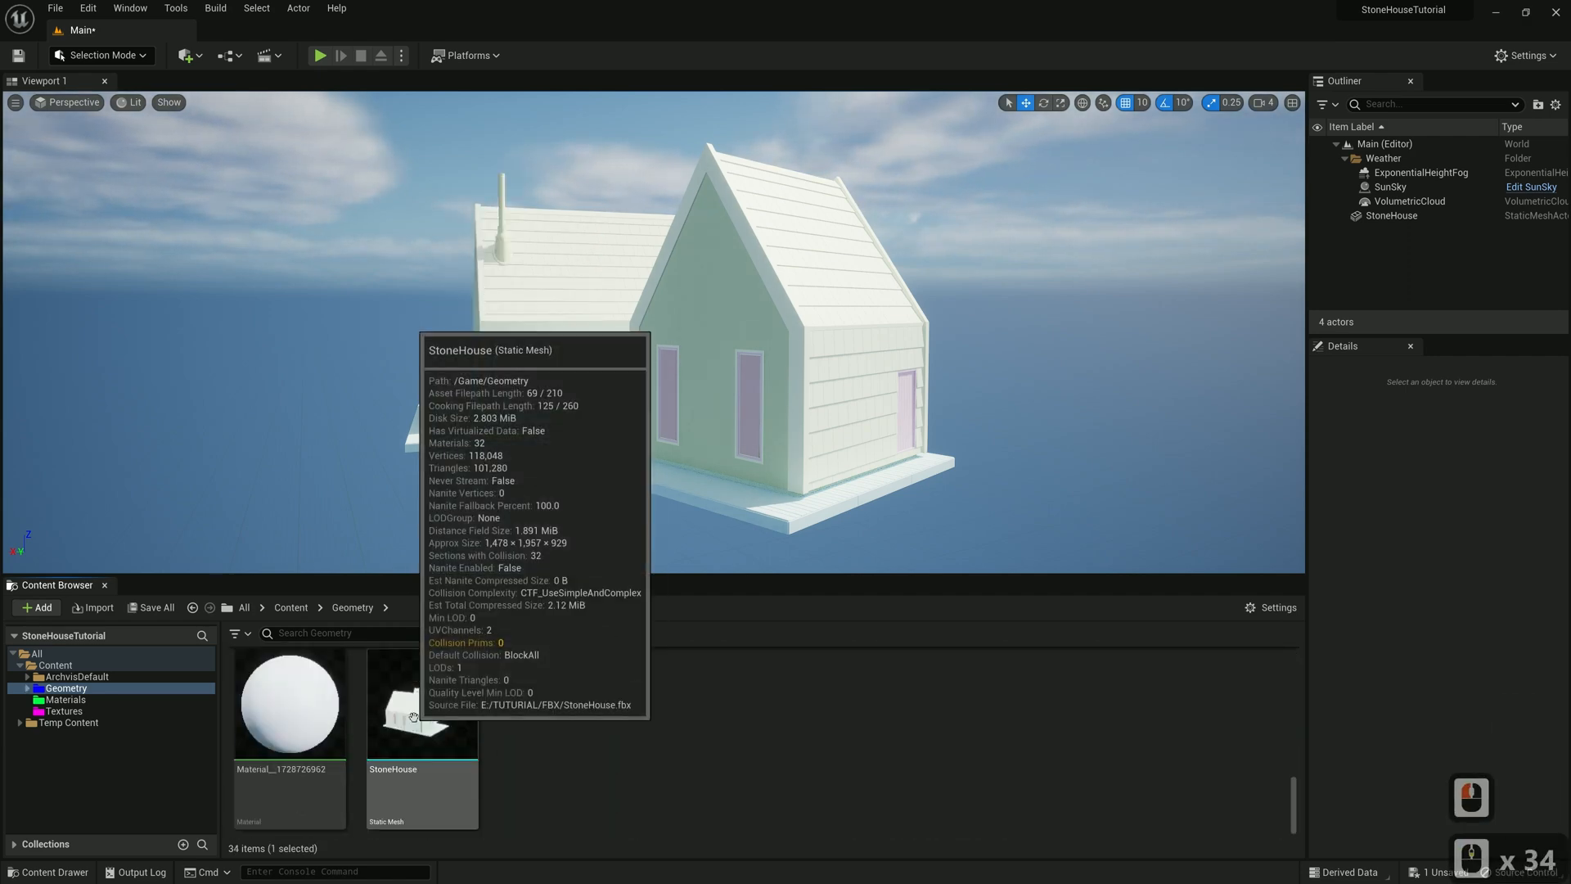
{"action": "left_click", "coordinate": [323, 717], "text": "shift"}
{"action": "scroll", "coordinate": [524, 735], "scroll_direction": "up", "scroll_amount": 3}
{"action": "scroll", "coordinate": [524, 735], "scroll_direction": "up", "scroll_amount": 20}
{"action": "left_click_drag", "start_coordinate": [524, 735], "coordinate": [307, 694]}
{"action": "left_click", "coordinate": [348, 706]}
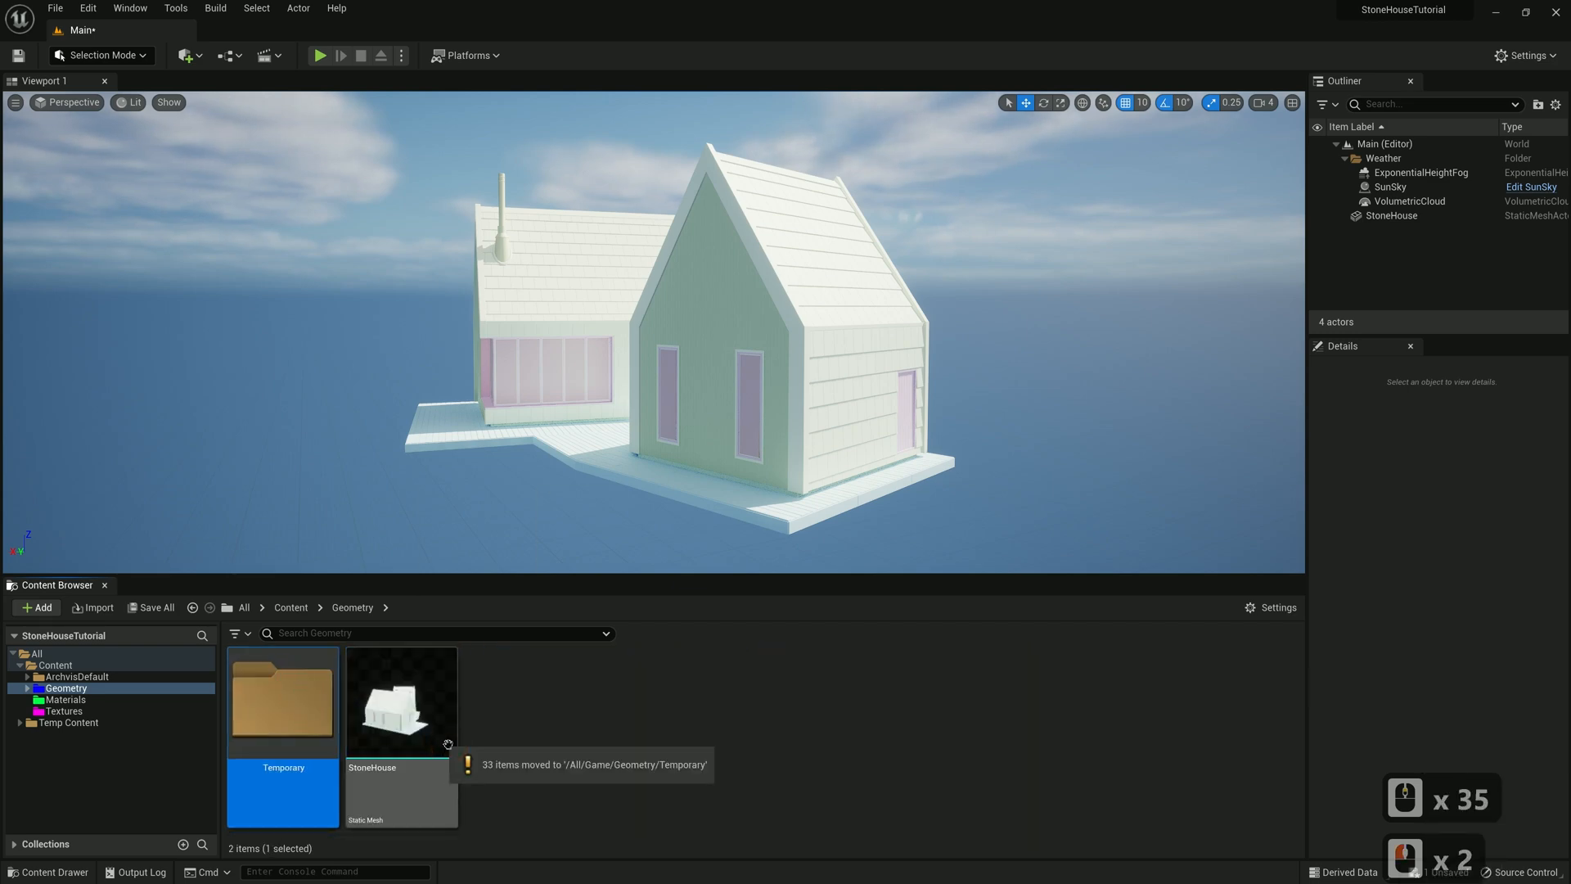
Create two subfolders named Main and Instance inside the Materials folder
{"action": "left_click", "coordinate": [70, 702]}
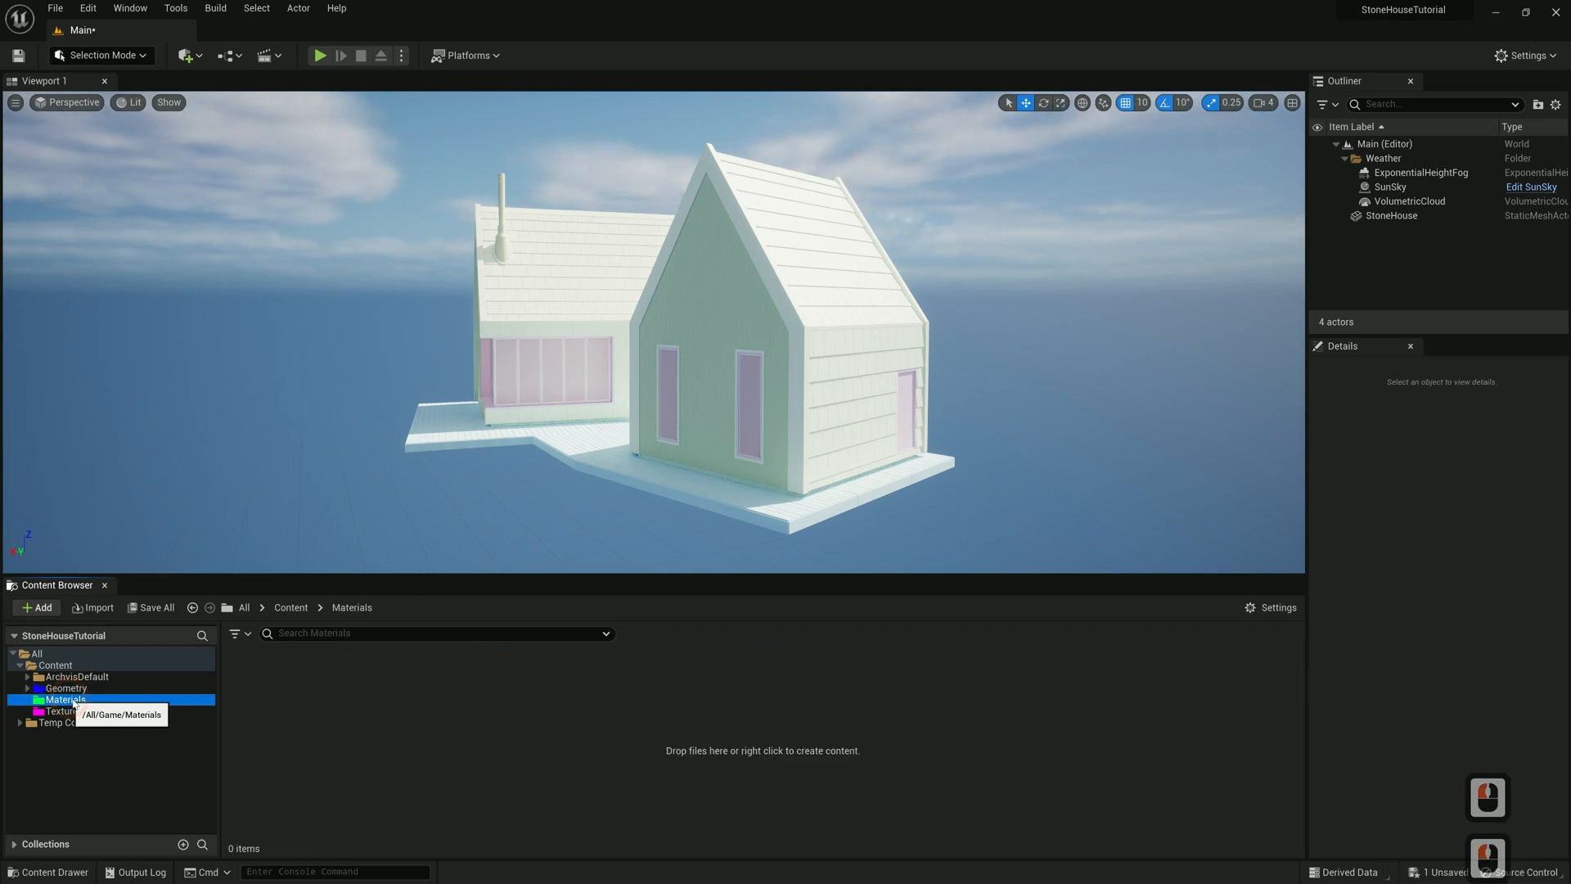
{"action": "right_click", "coordinate": [324, 716]}
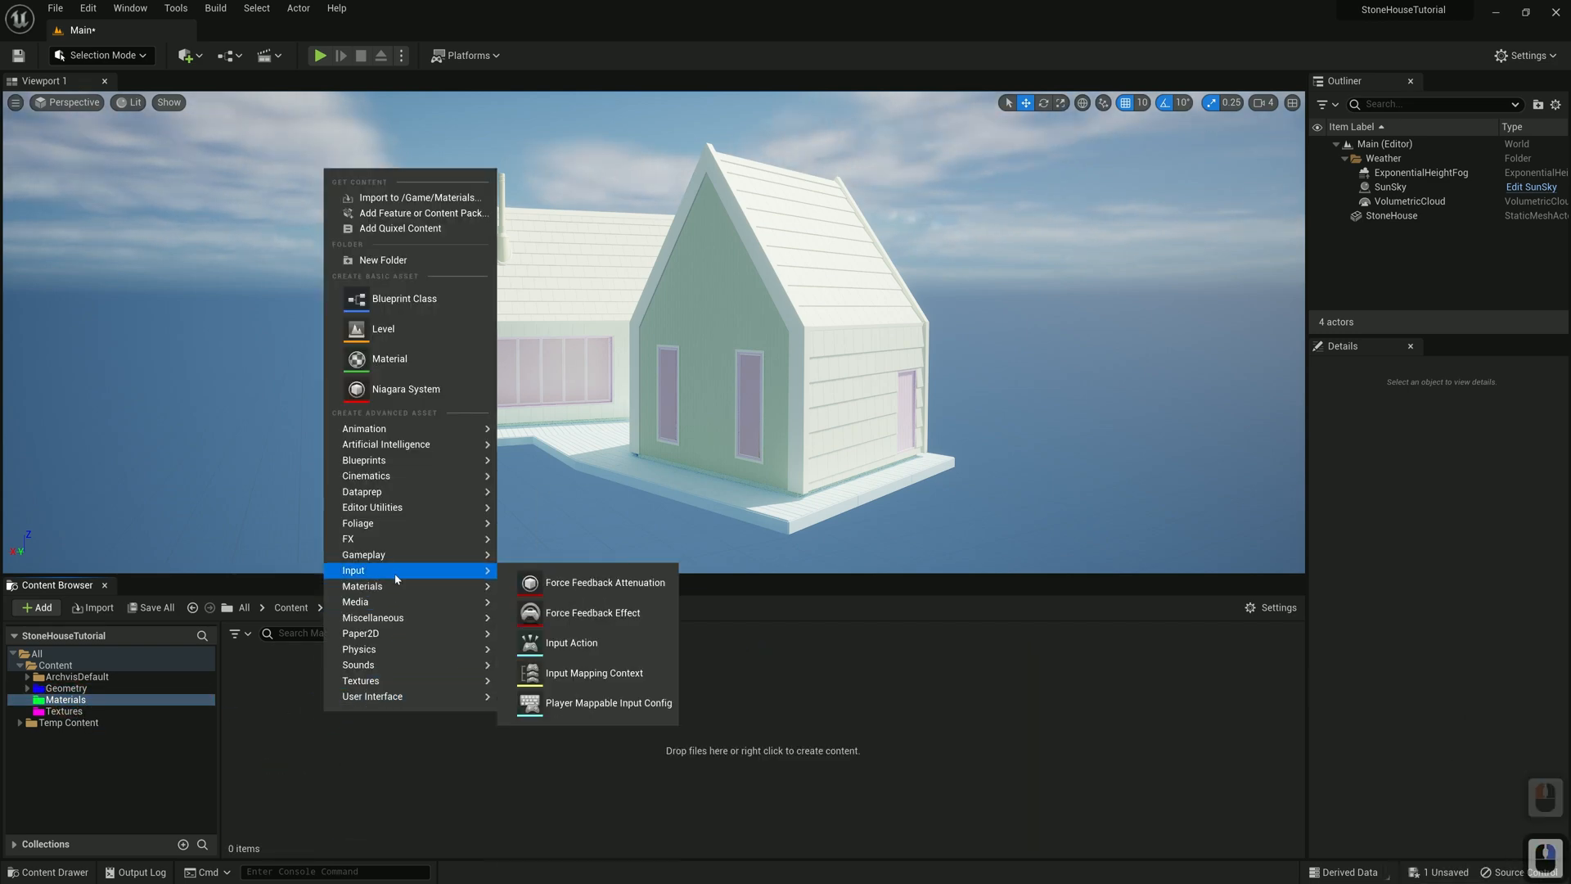
{"action": "left_click", "coordinate": [379, 262]}
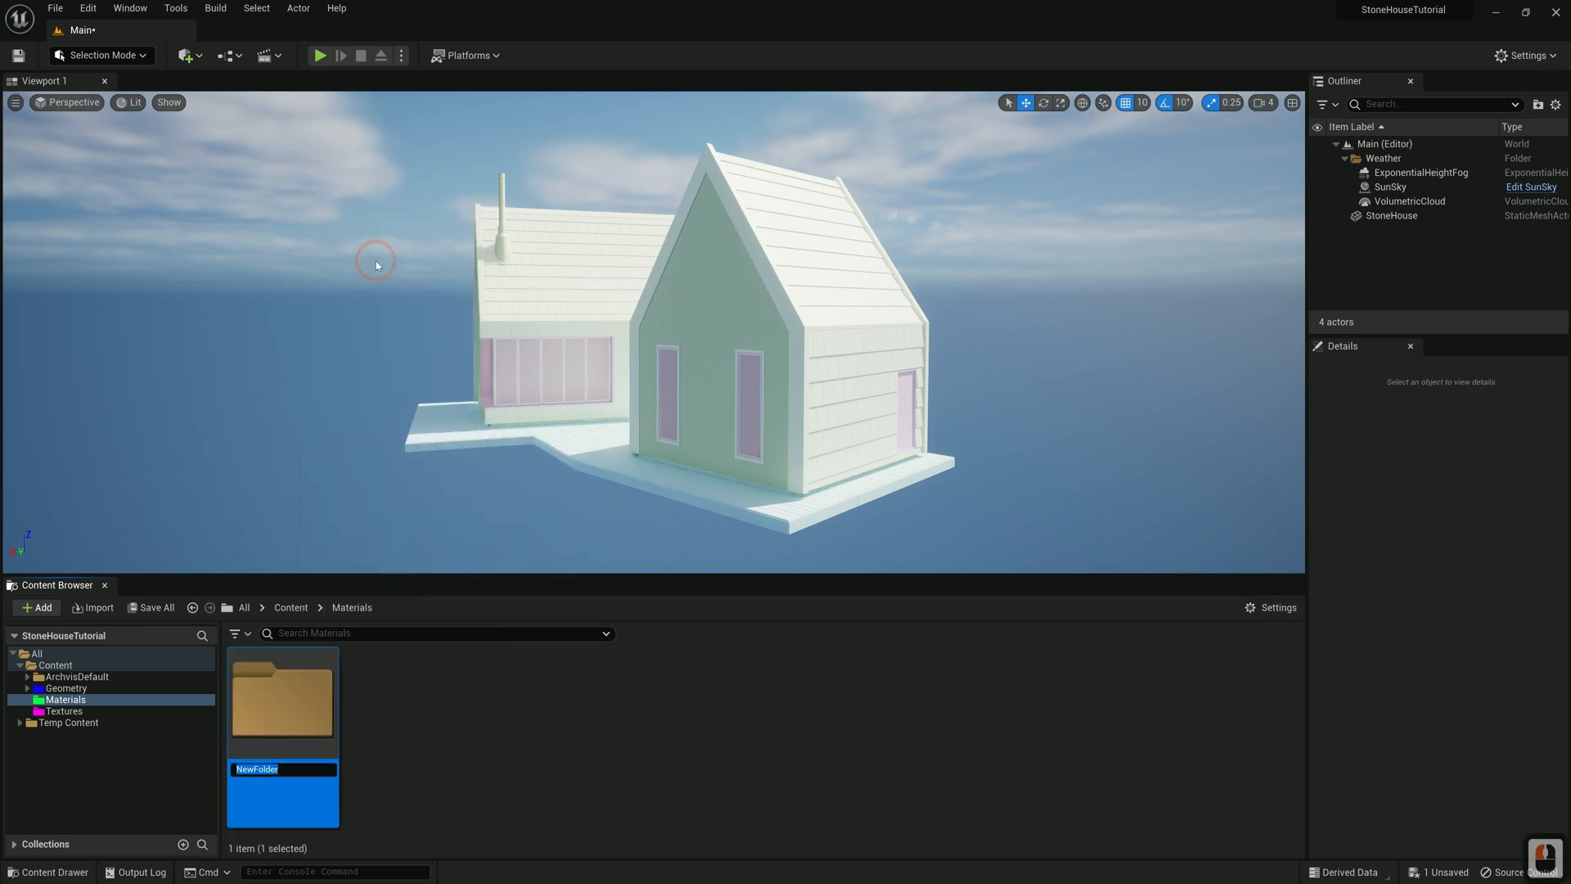
{"action": "type", "text": "Main"}
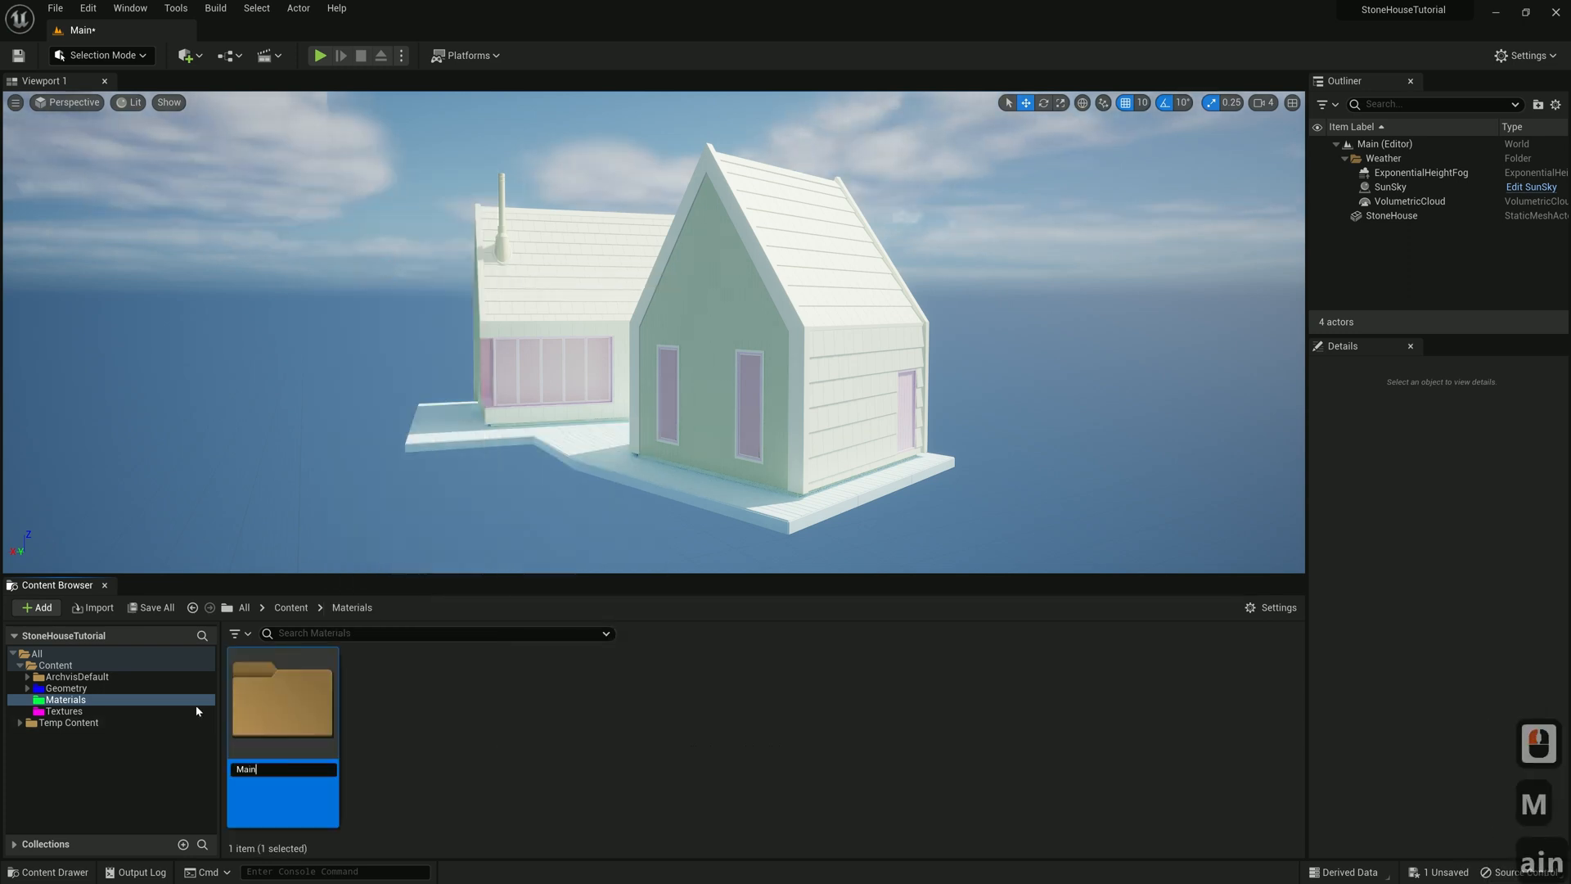
{"action": "right_click", "coordinate": [424, 713]}
{"action": "type", "text": "stance"}
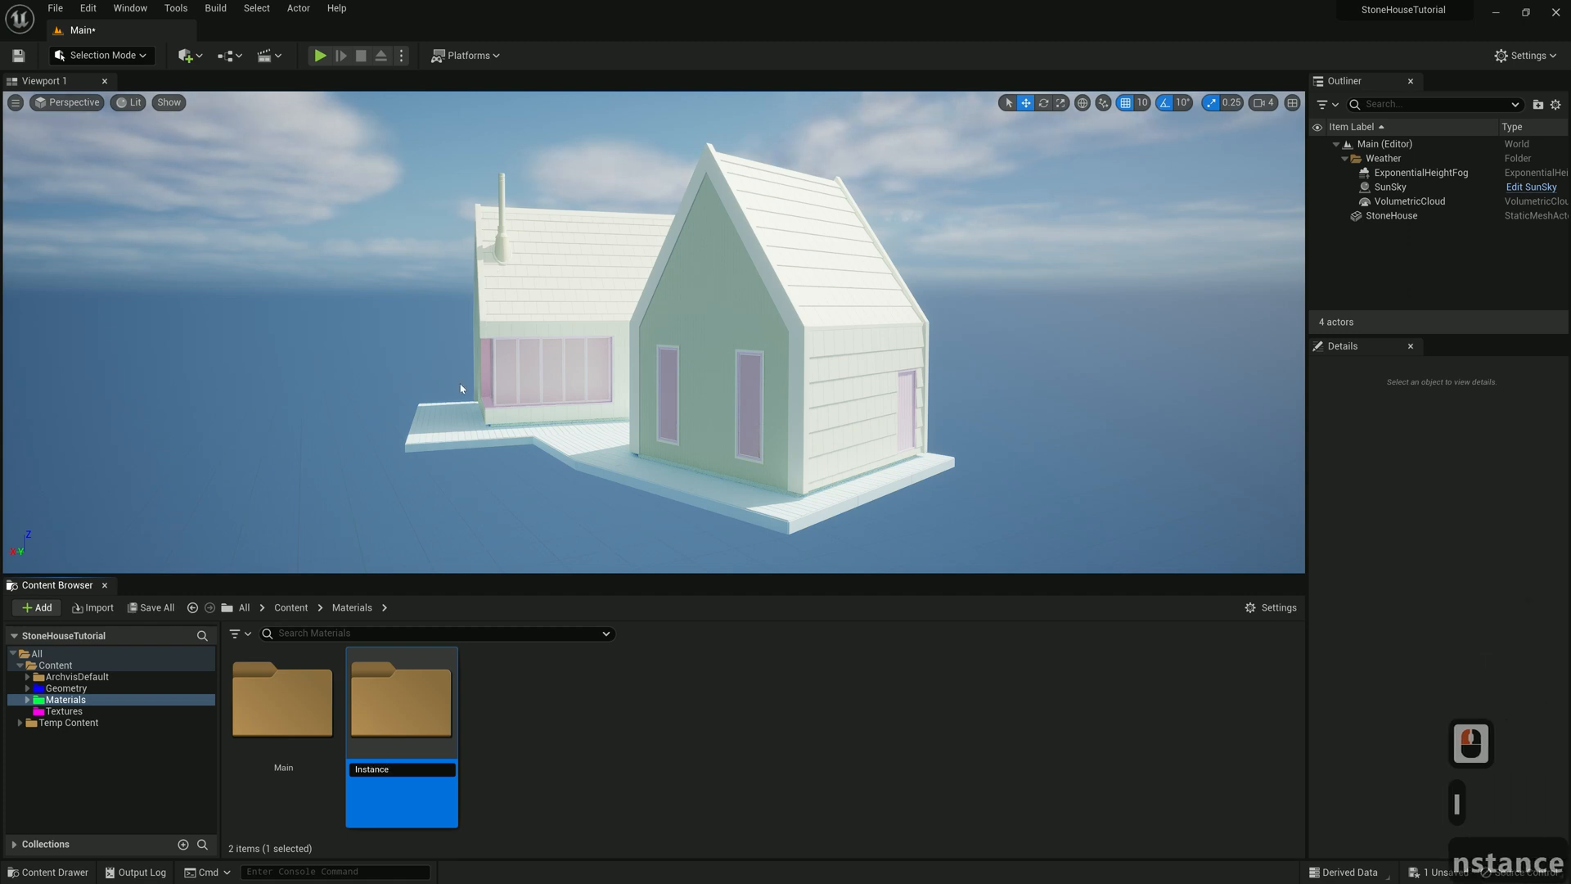
{"action": "left_click", "coordinate": [523, 769]}
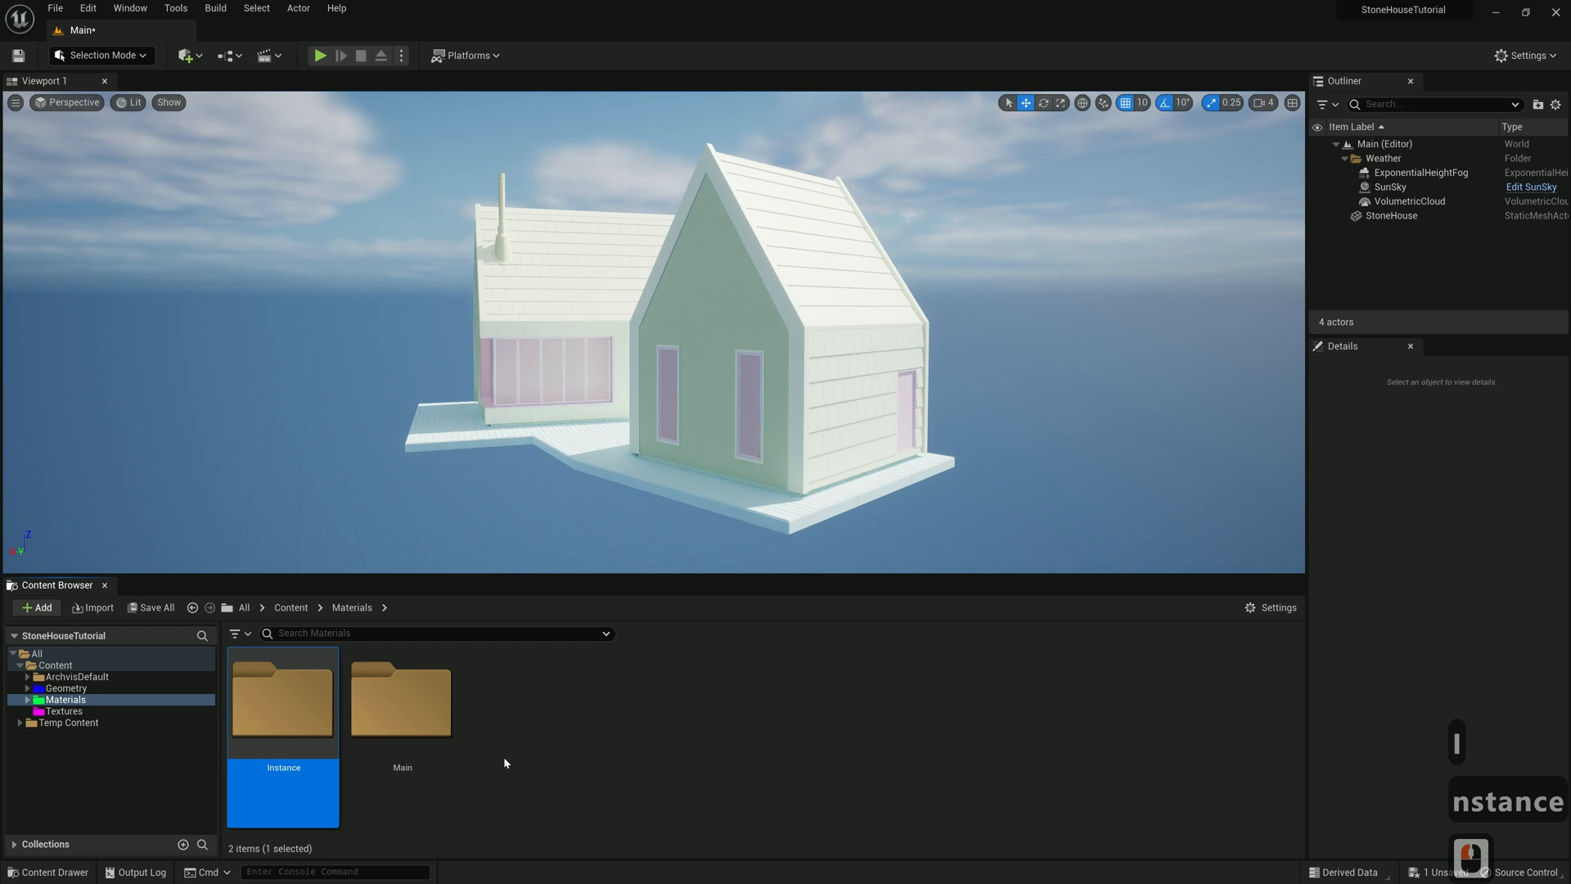
Create a new material named M_Base inside the Materials/Main folder
{"action": "double_click", "coordinate": [388, 700]}
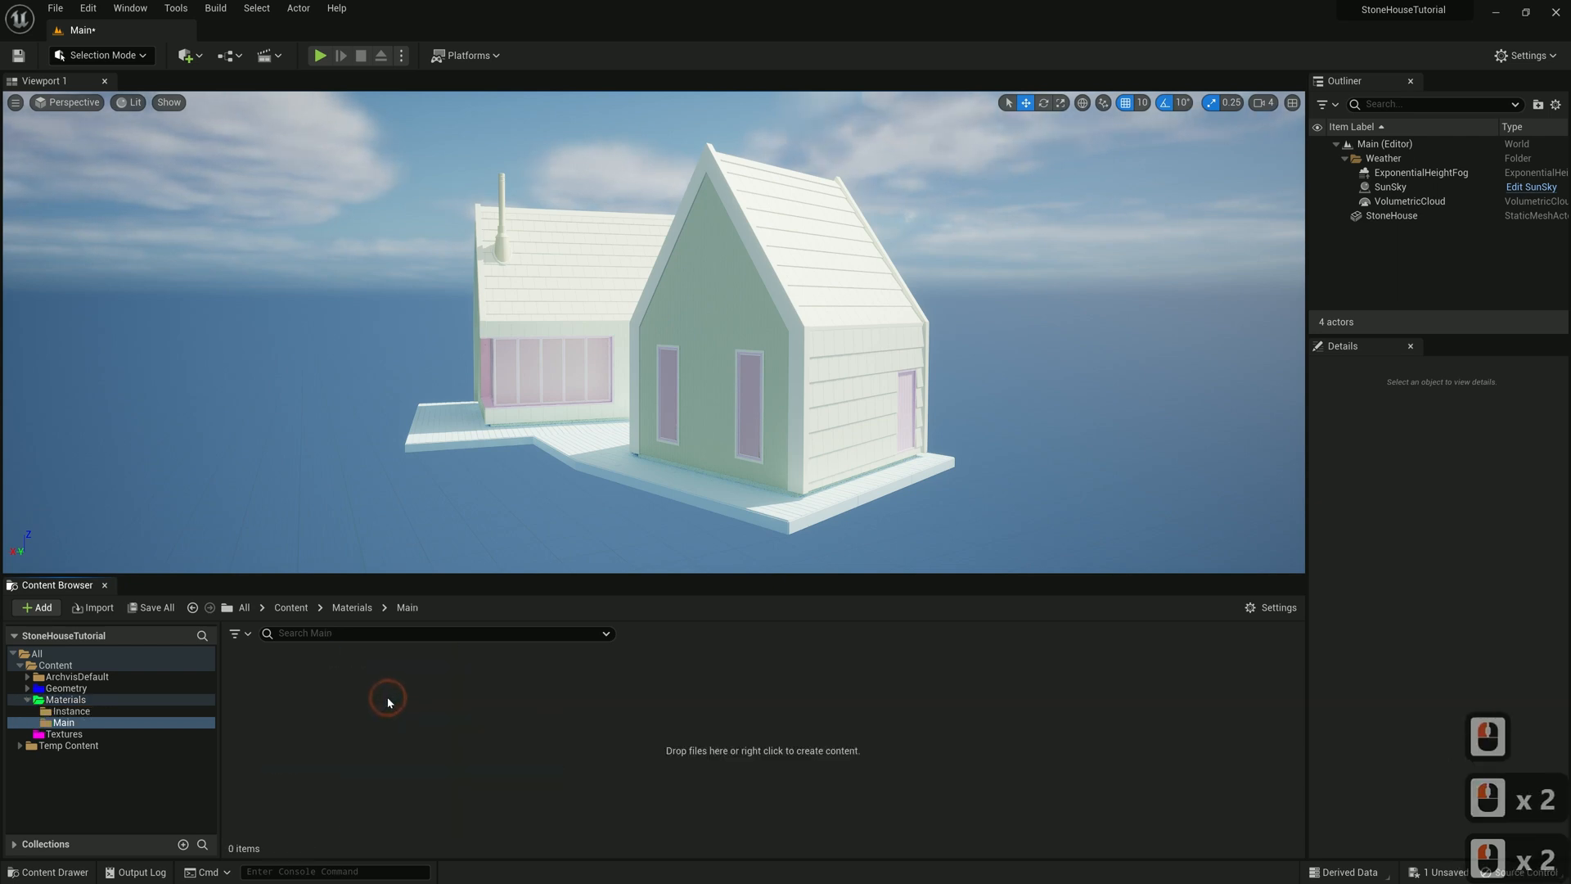
{"action": "right_click", "coordinate": [388, 702]}
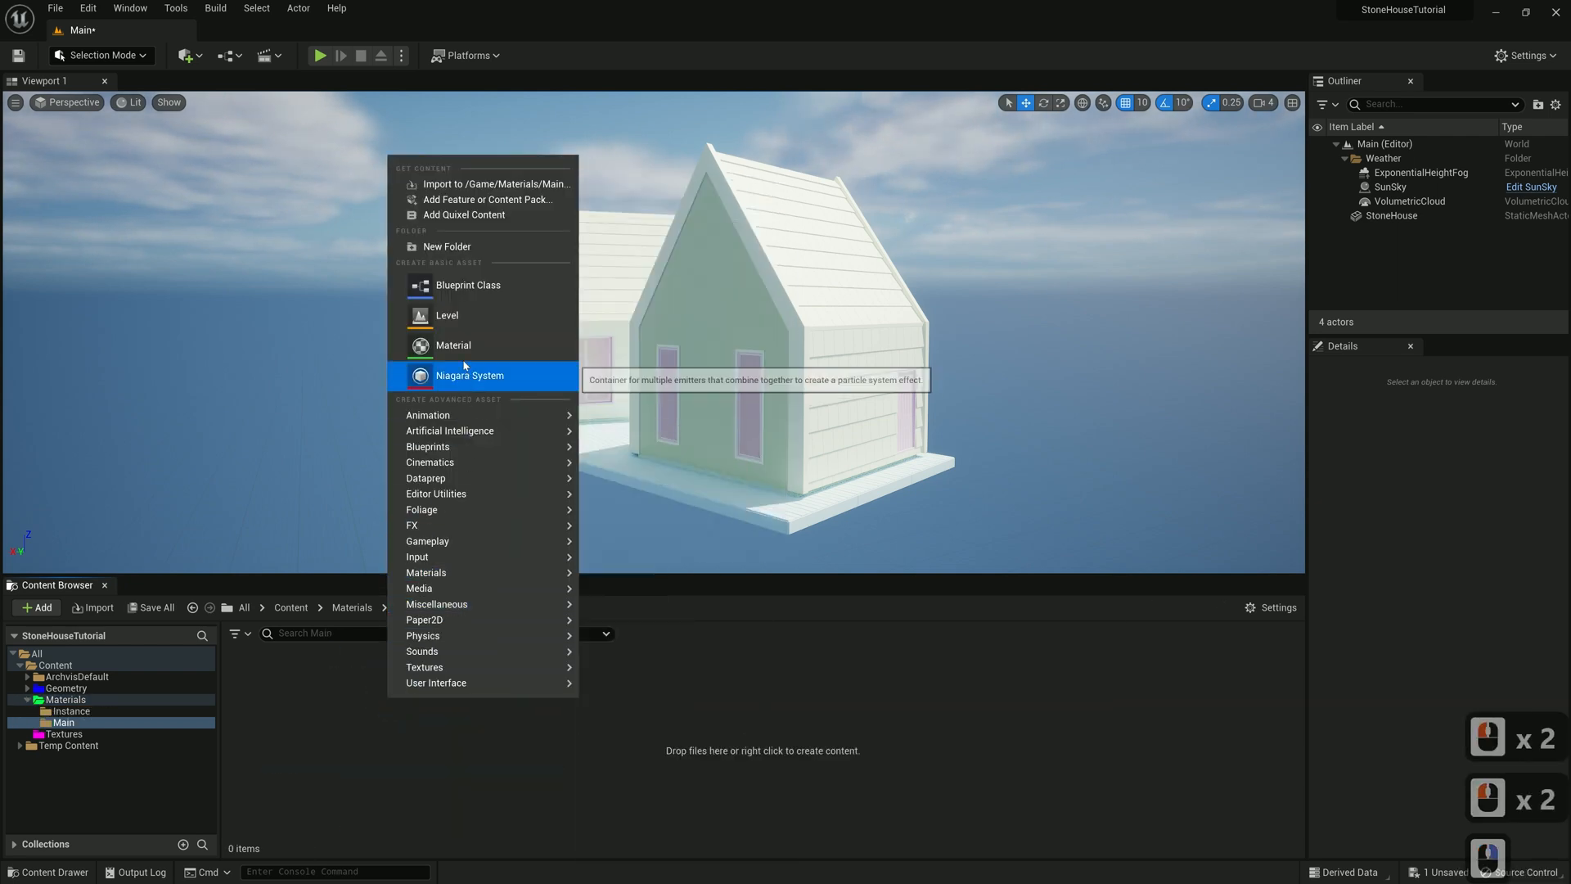
{"action": "left_click", "coordinate": [453, 347]}
{"action": "type", "text": "M_Base"}
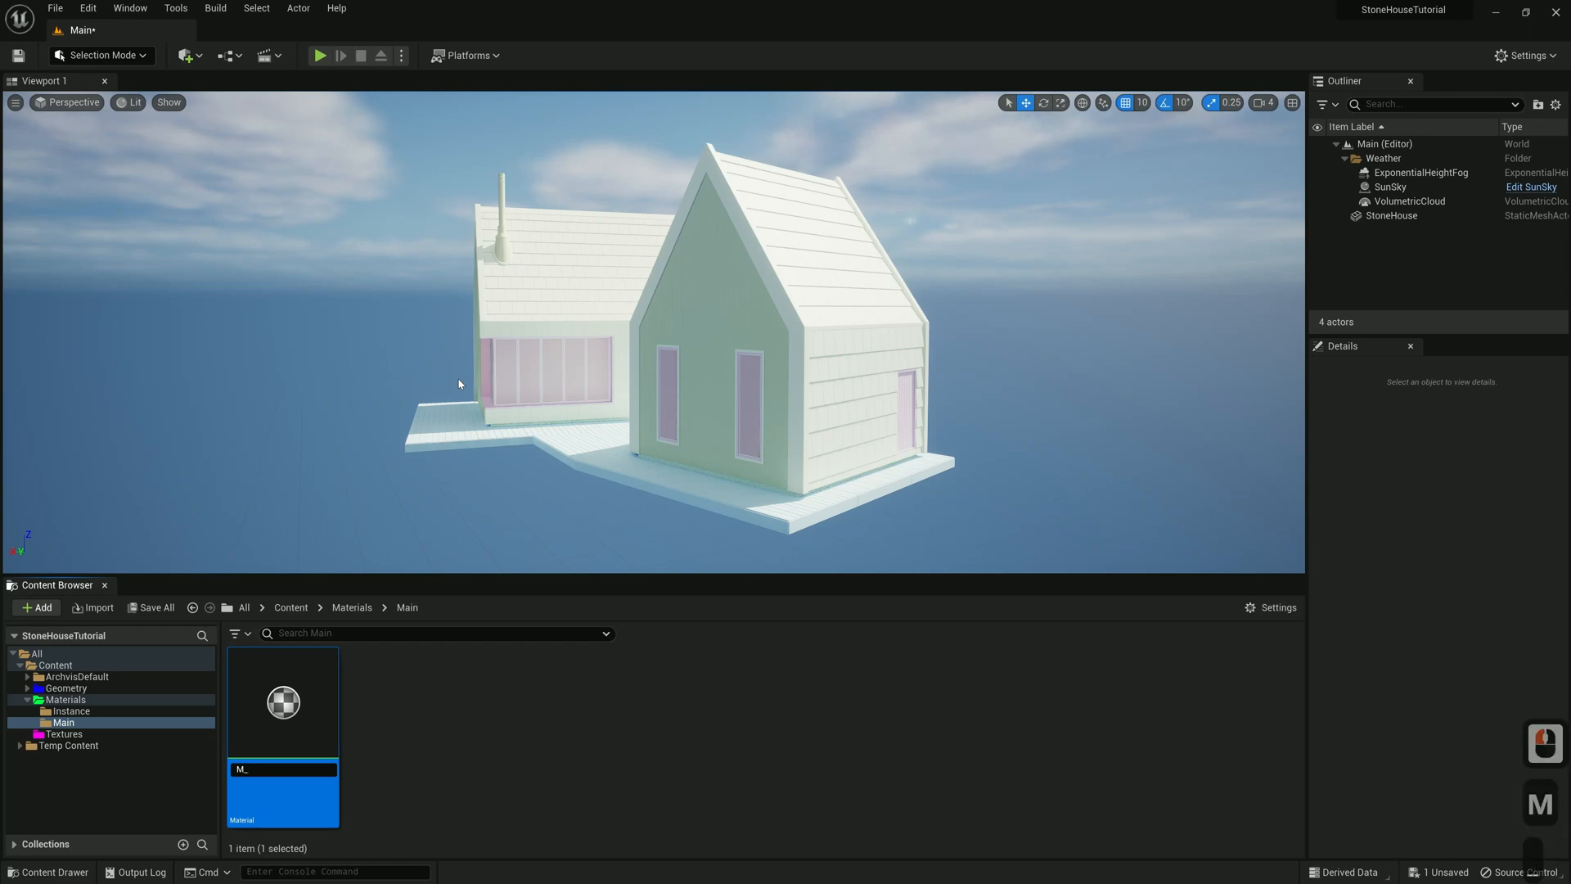
{"action": "left_click", "coordinate": [453, 742]}
Open M_Base in a maximized material editor and add a Texture Sample node beside the material's main node
{"action": "double_click", "coordinate": [294, 759]}
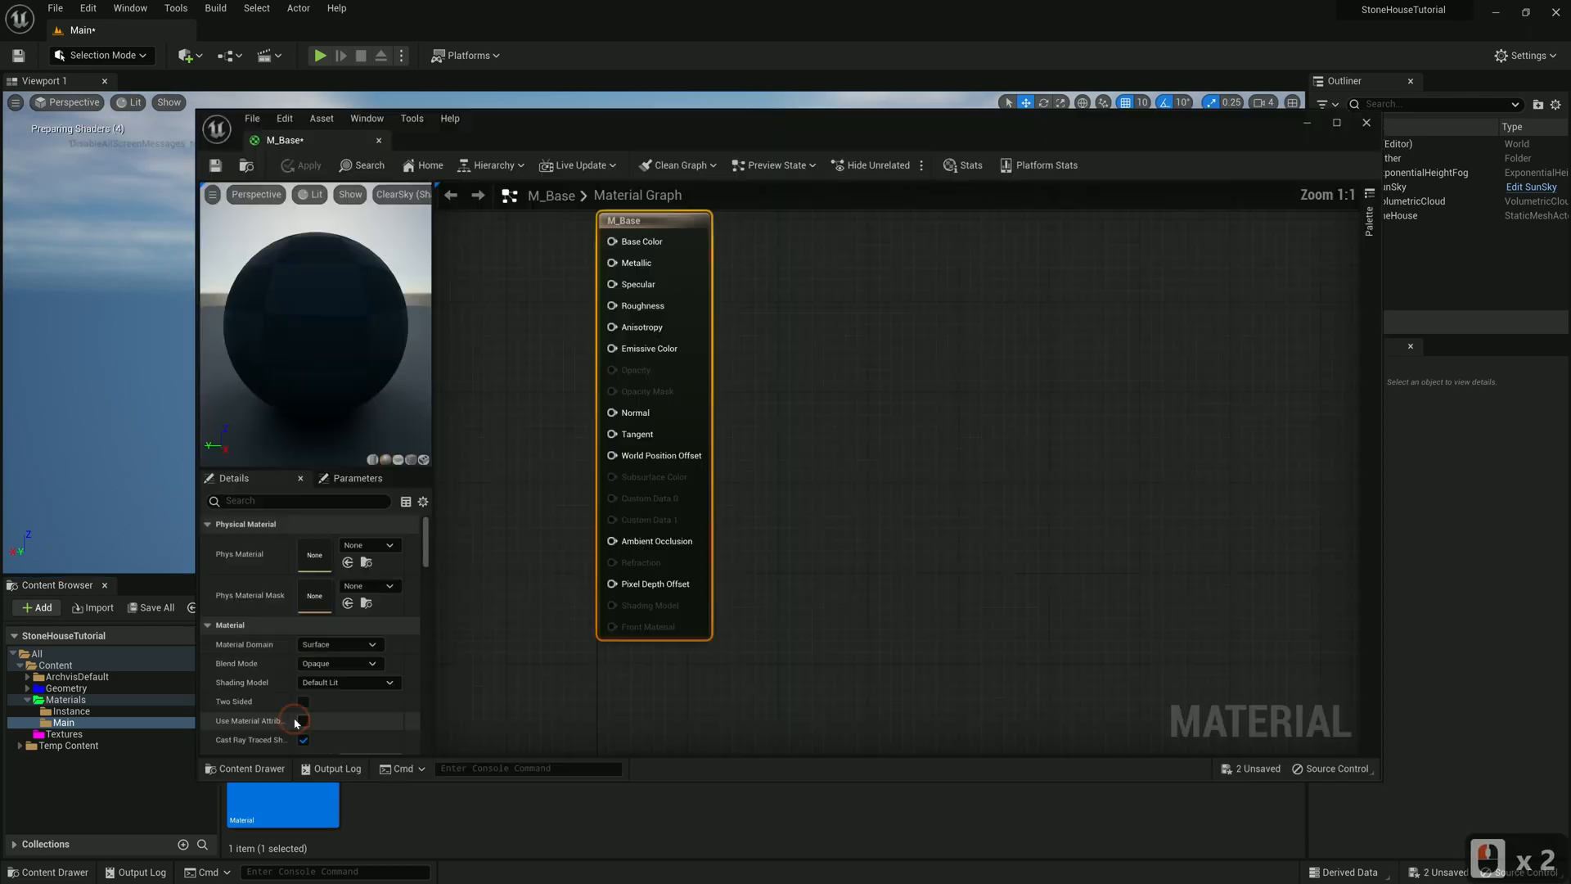
{"action": "left_click", "coordinate": [1343, 127]}
{"action": "scroll", "coordinate": [701, 421], "scroll_direction": "down", "scroll_amount": 3}
{"action": "right_click_drag", "start_coordinate": [701, 420], "coordinate": [963, 482]}
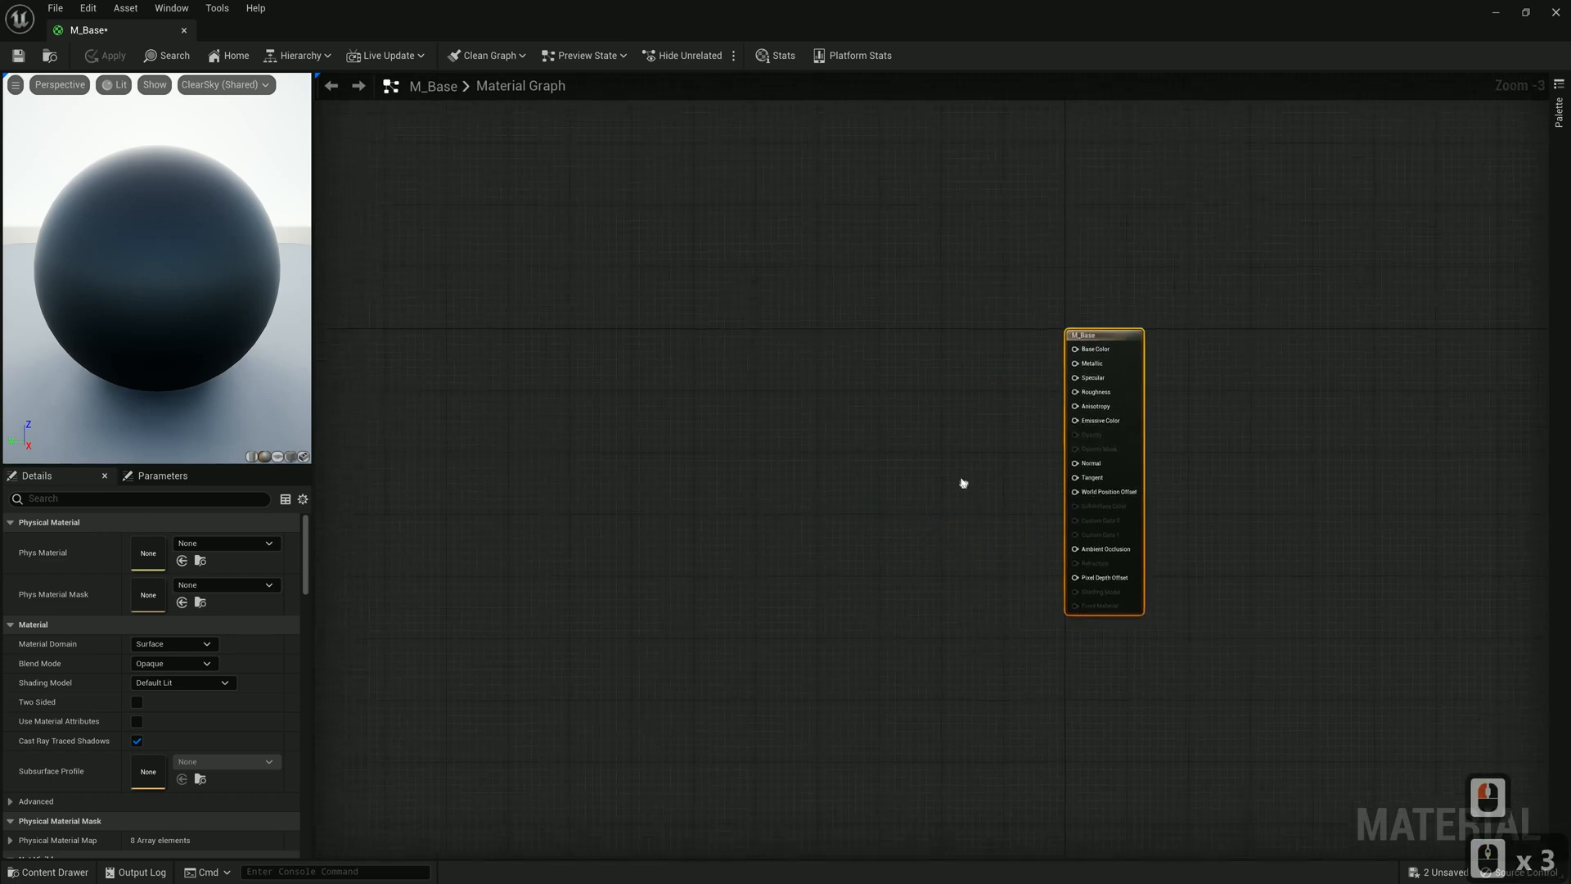
{"action": "scroll", "coordinate": [963, 483], "scroll_direction": "up", "scroll_amount": 3}
{"action": "right_click", "coordinate": [766, 357]}
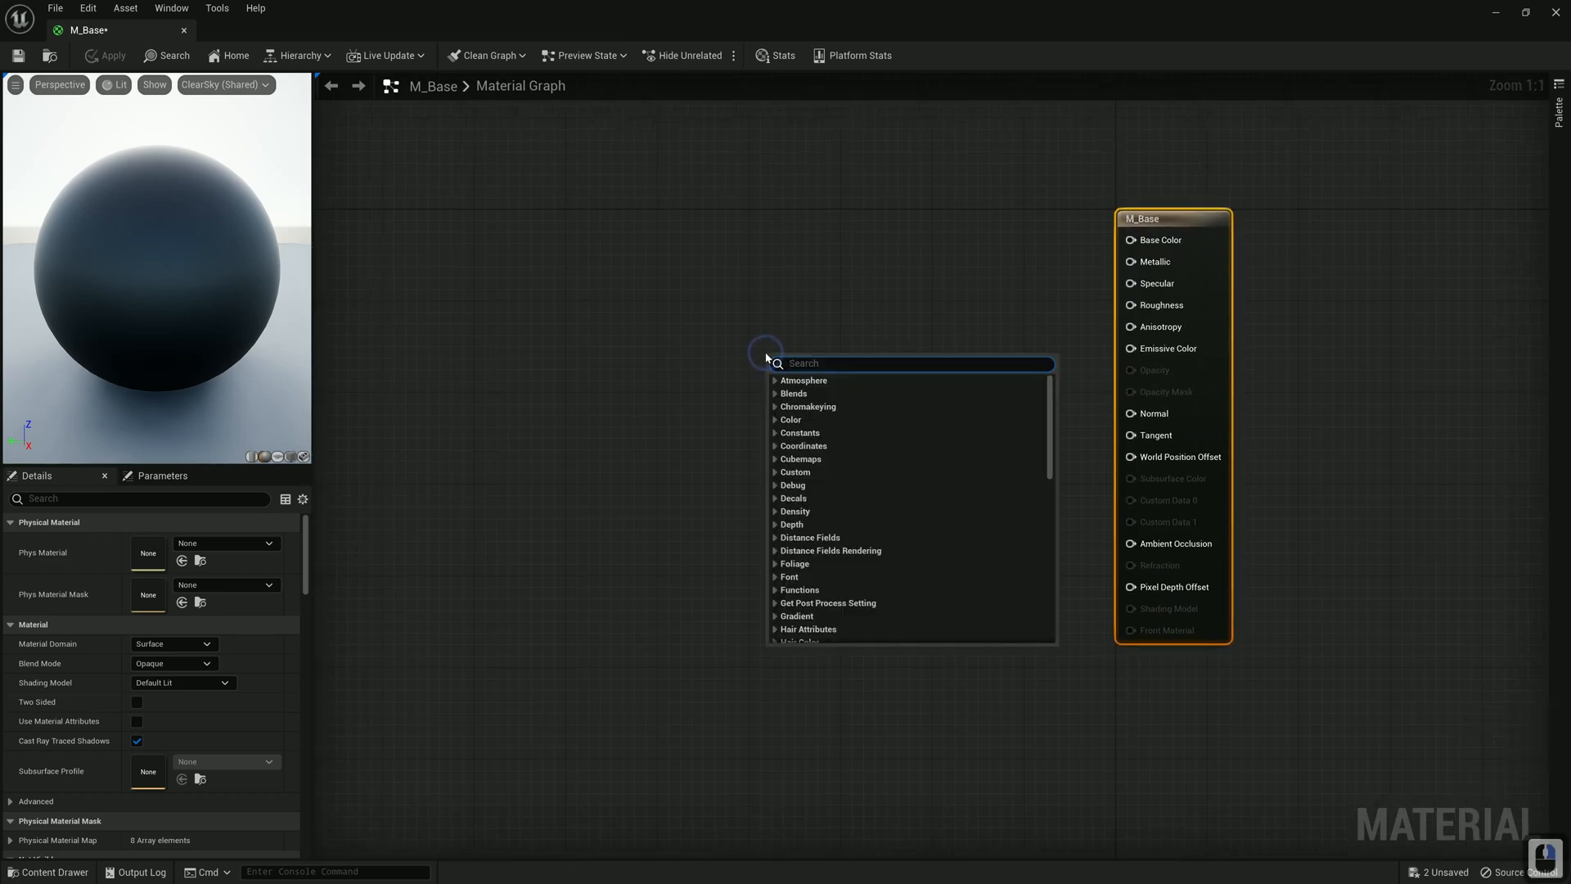
{"action": "type", "text": "tex"}
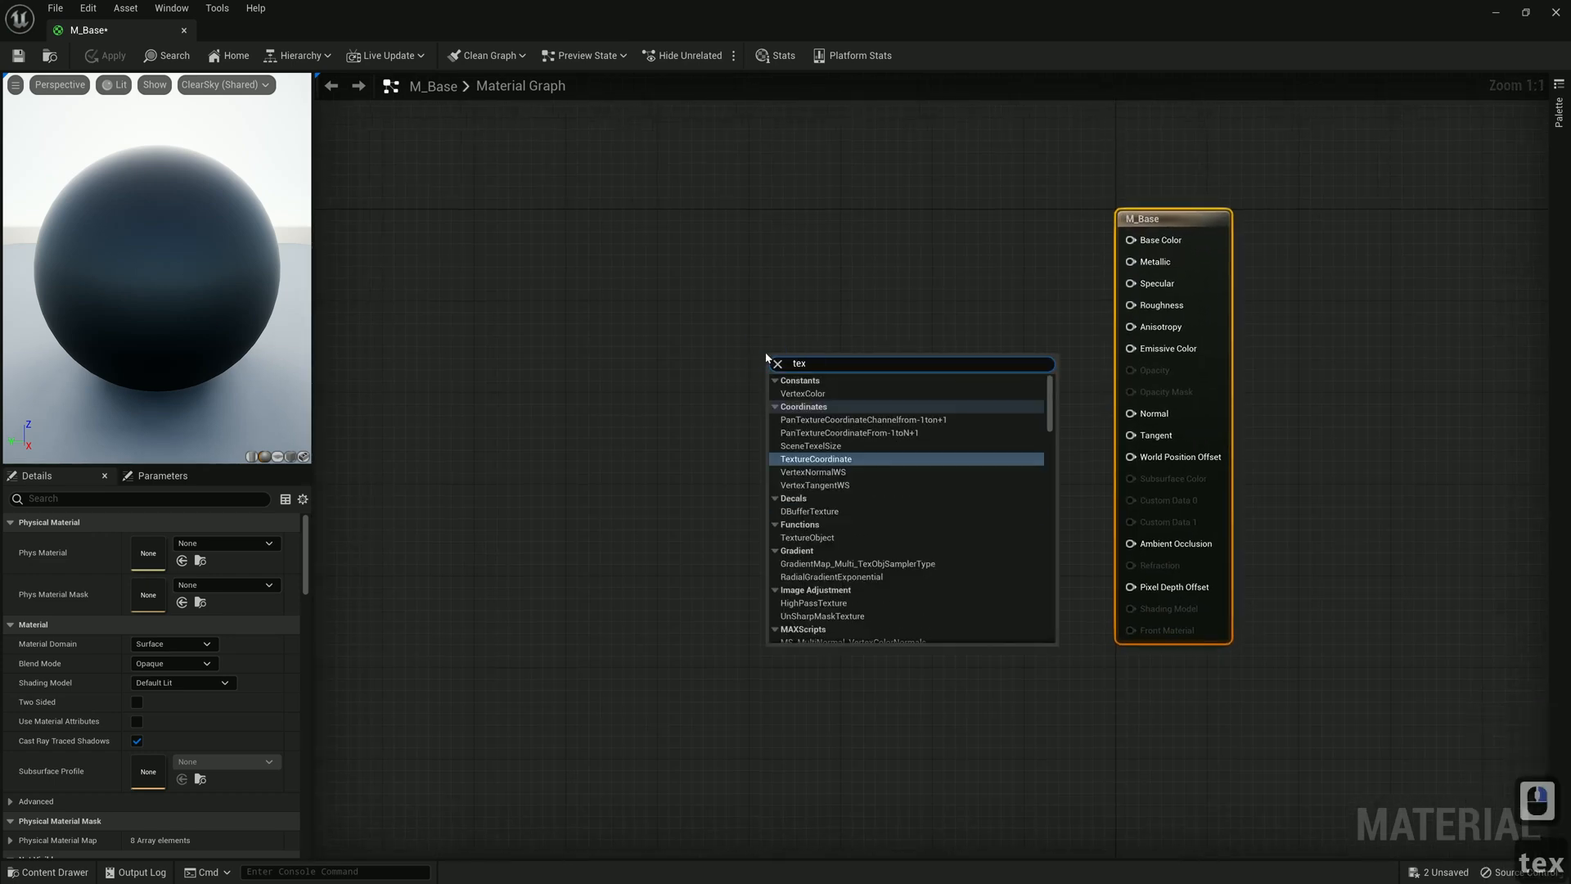
{"action": "type", "text": "tu"}
{"action": "left_click", "coordinate": [833, 503]}
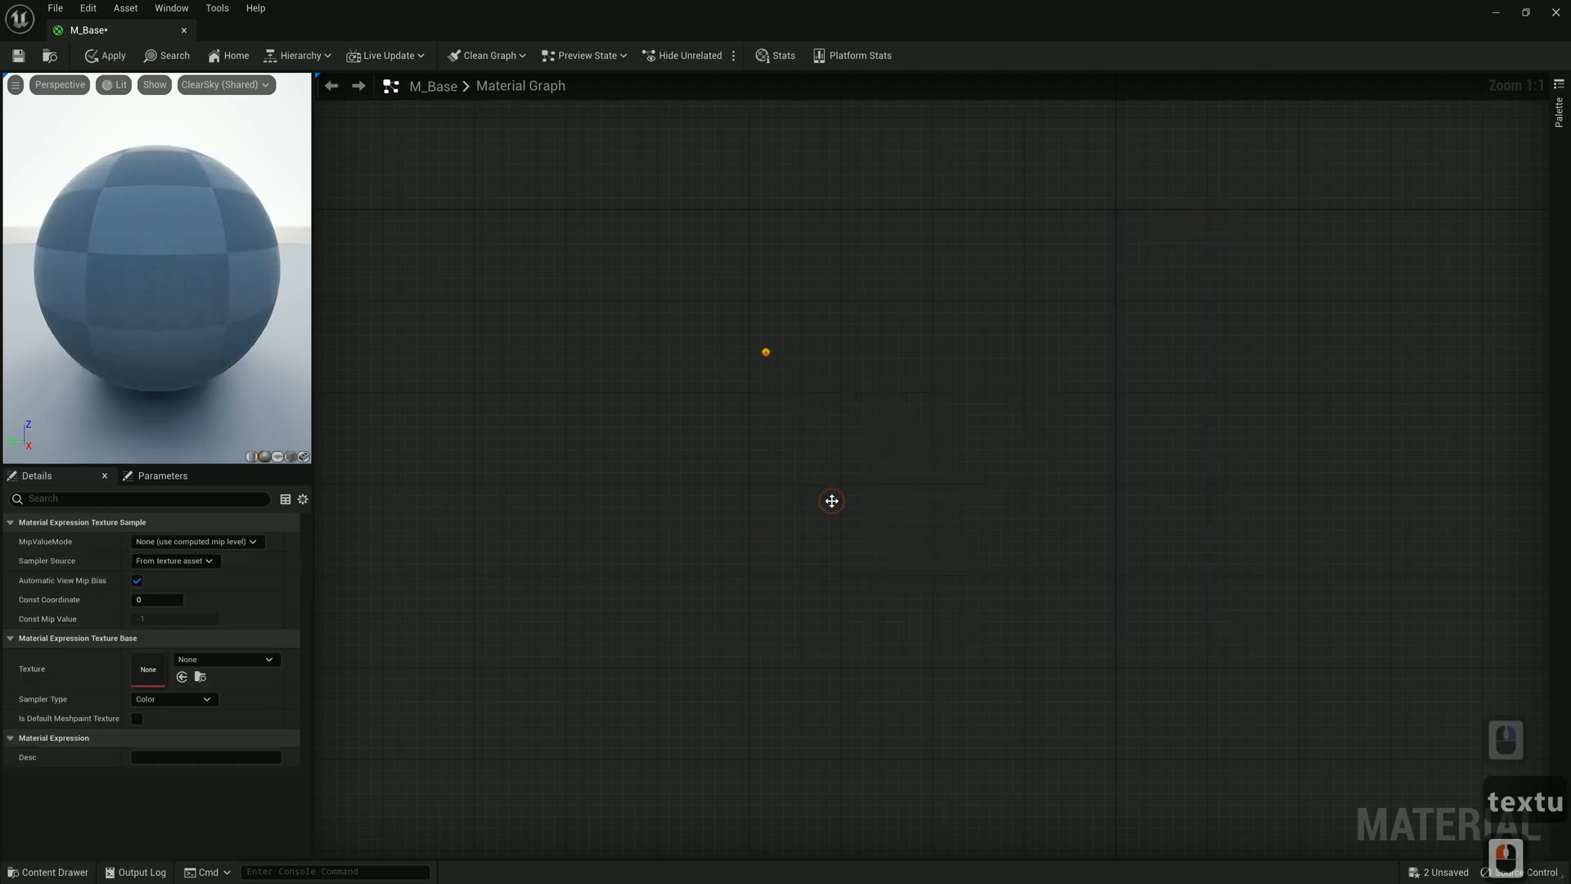
{"action": "left_click_drag", "start_coordinate": [824, 355], "coordinate": [667, 220]}
Copy the Texture Sample node three times and arrange the four nodes in an evenly spaced column
{"action": "key", "text": "ctrl+c"}
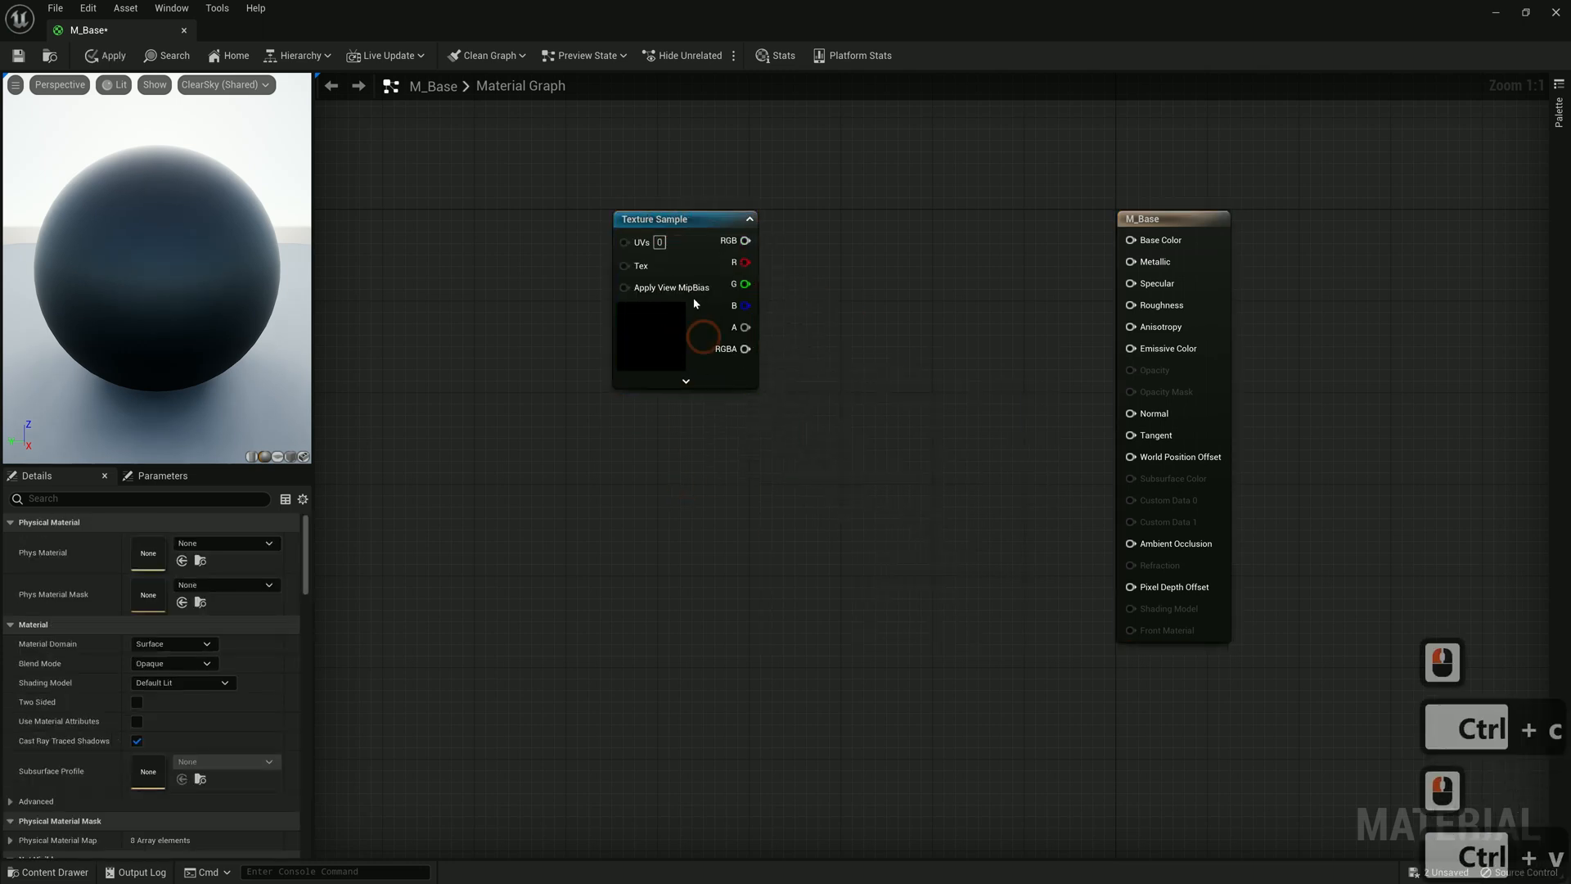
{"action": "key", "text": "ctrl+v"}
{"action": "key", "text": "ctrl+v"}
{"action": "key", "text": "ctrl+v"}
{"action": "left_click_drag", "start_coordinate": [724, 650], "coordinate": [699, 688]}
{"action": "left_click_drag", "start_coordinate": [767, 368], "coordinate": [664, 548]}
{"action": "scroll", "coordinate": [720, 461], "scroll_direction": "down", "scroll_amount": 5}
{"action": "left_click_drag", "start_coordinate": [724, 430], "coordinate": [698, 398]}
{"action": "scroll", "coordinate": [701, 507], "scroll_direction": "up", "scroll_amount": 4}
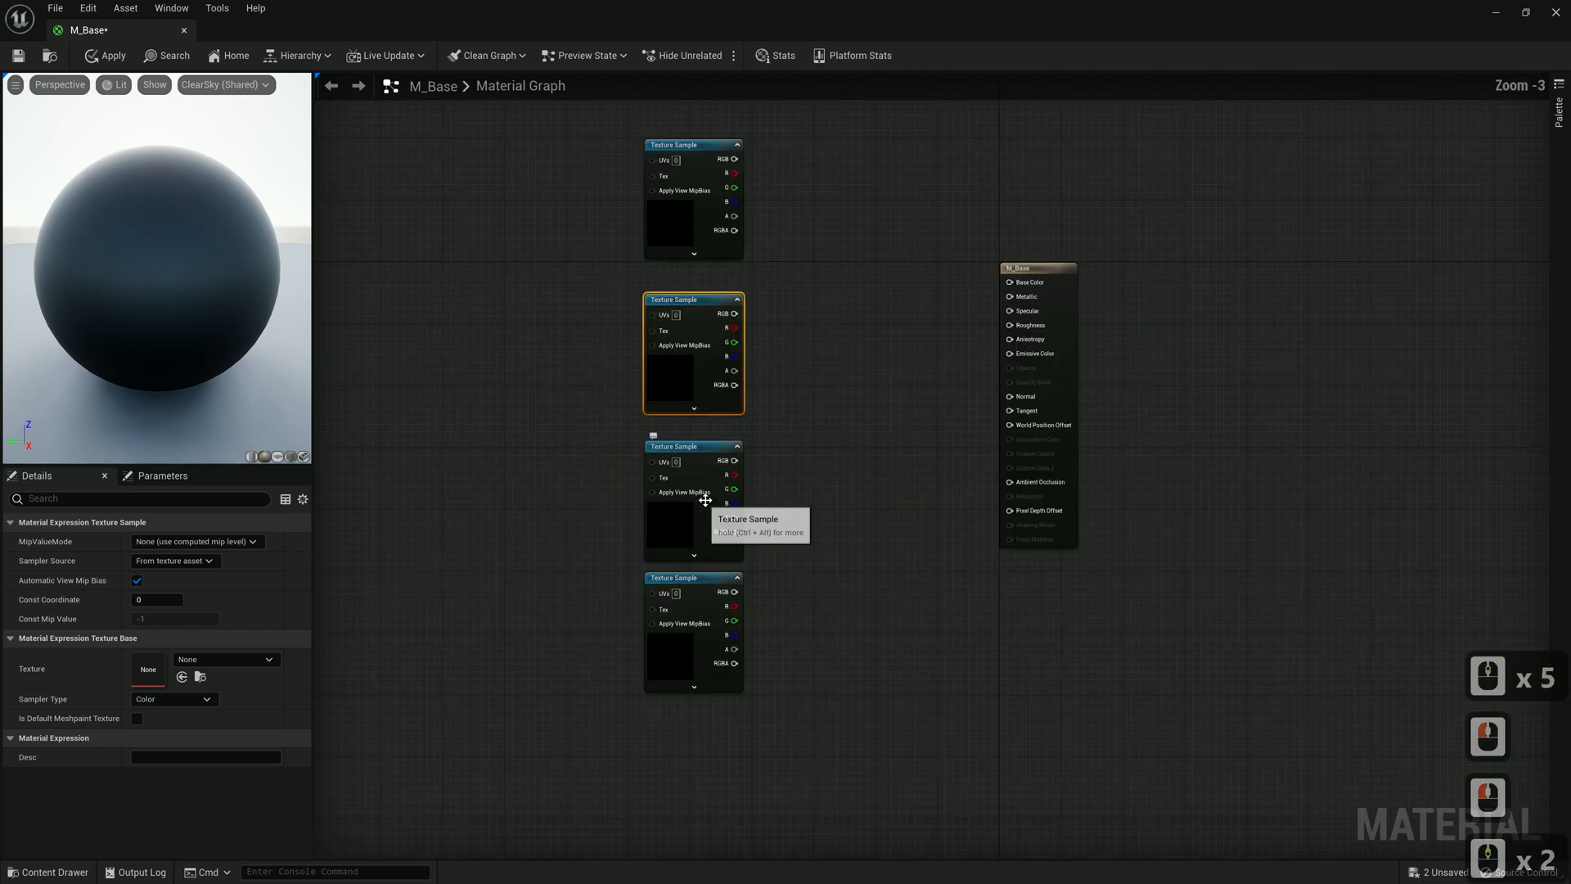
{"action": "left_click", "coordinate": [693, 473]}
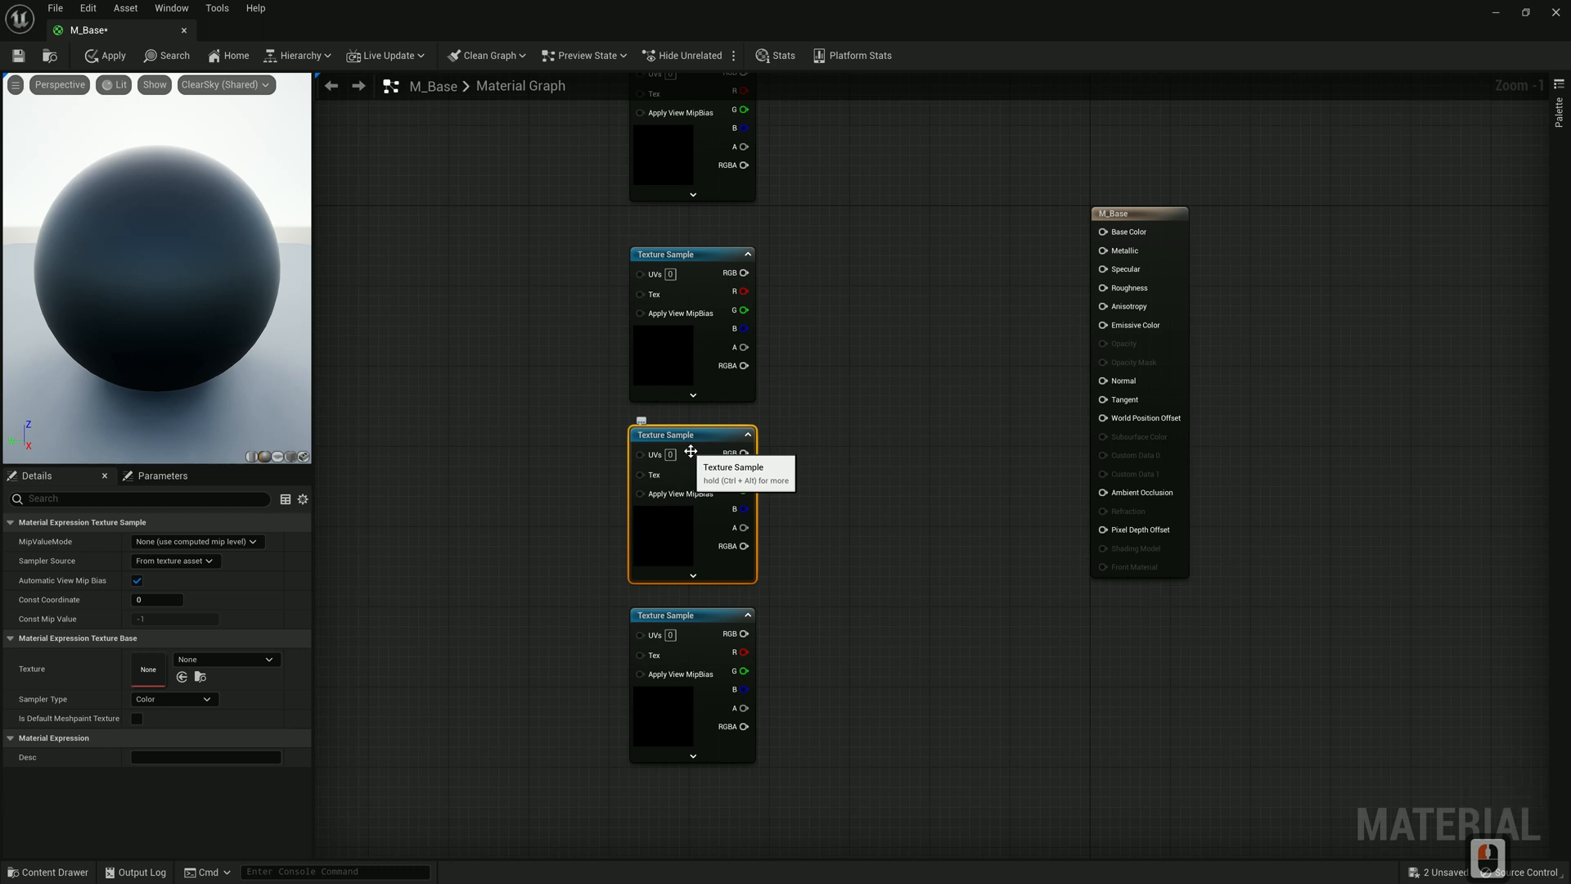
Apply and save the M_Base material, then close its editor
{"action": "key", "text": "Home"}
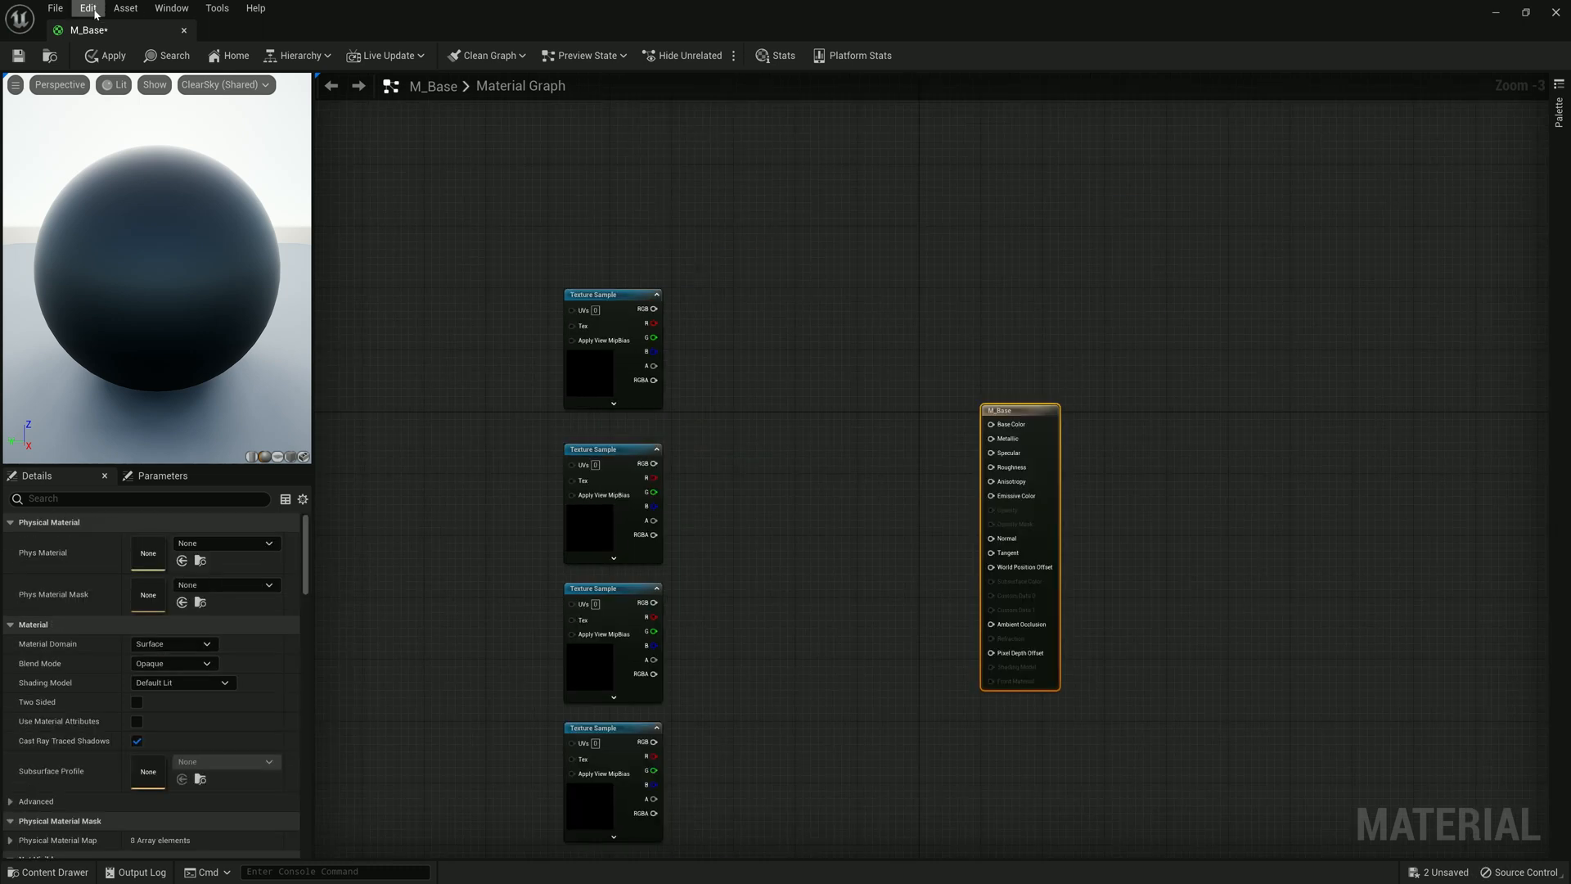
{"action": "left_click", "coordinate": [100, 56]}
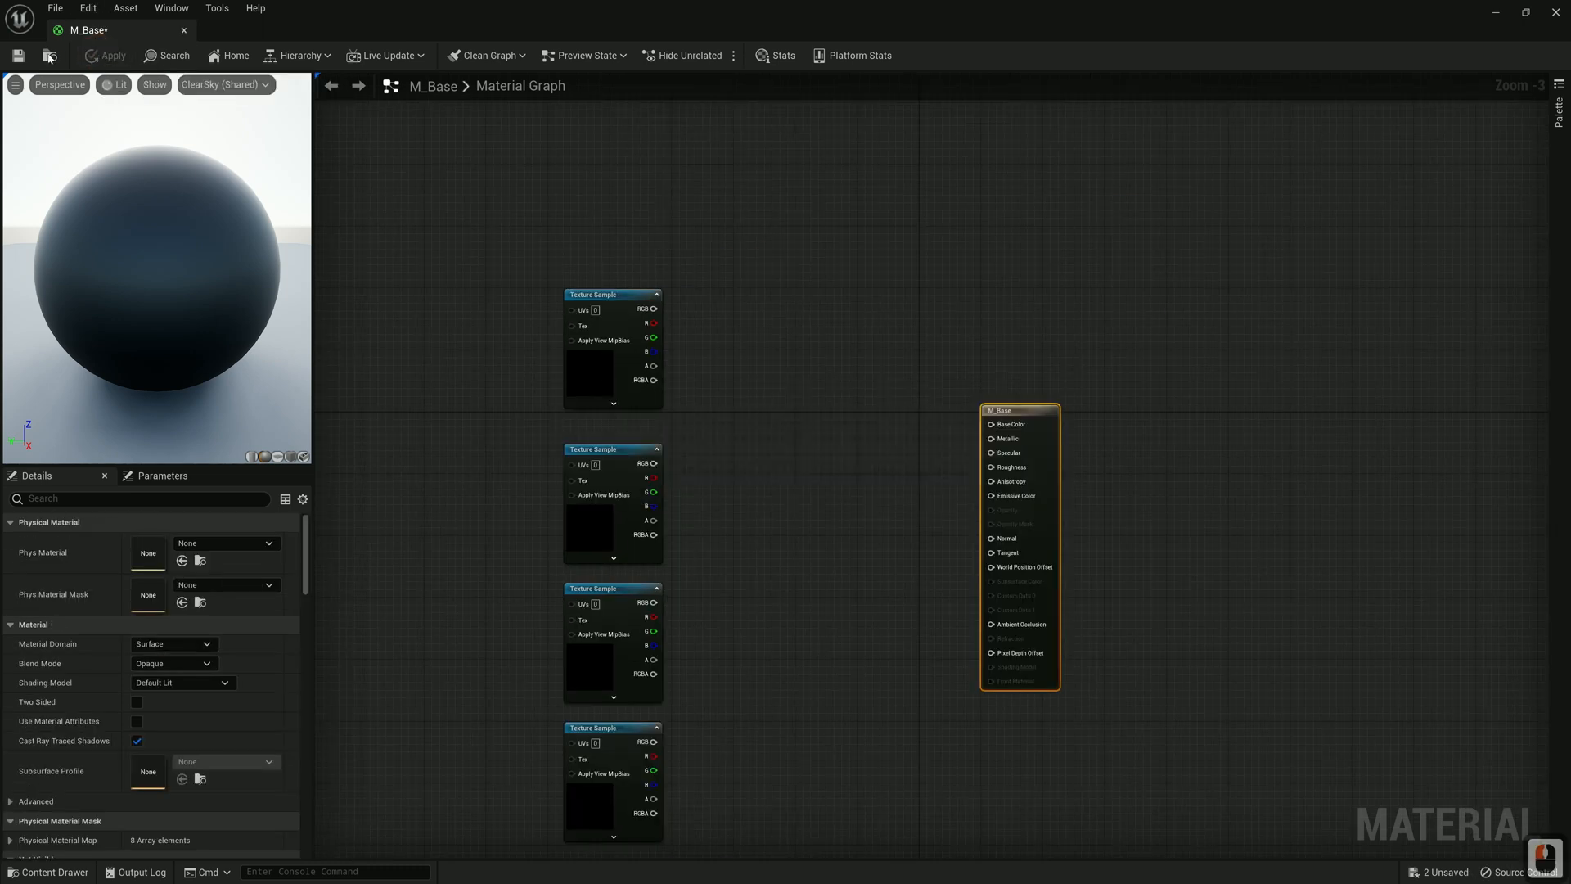
{"action": "left_click", "coordinate": [17, 56]}
{"action": "double_click", "coordinate": [327, 20]}
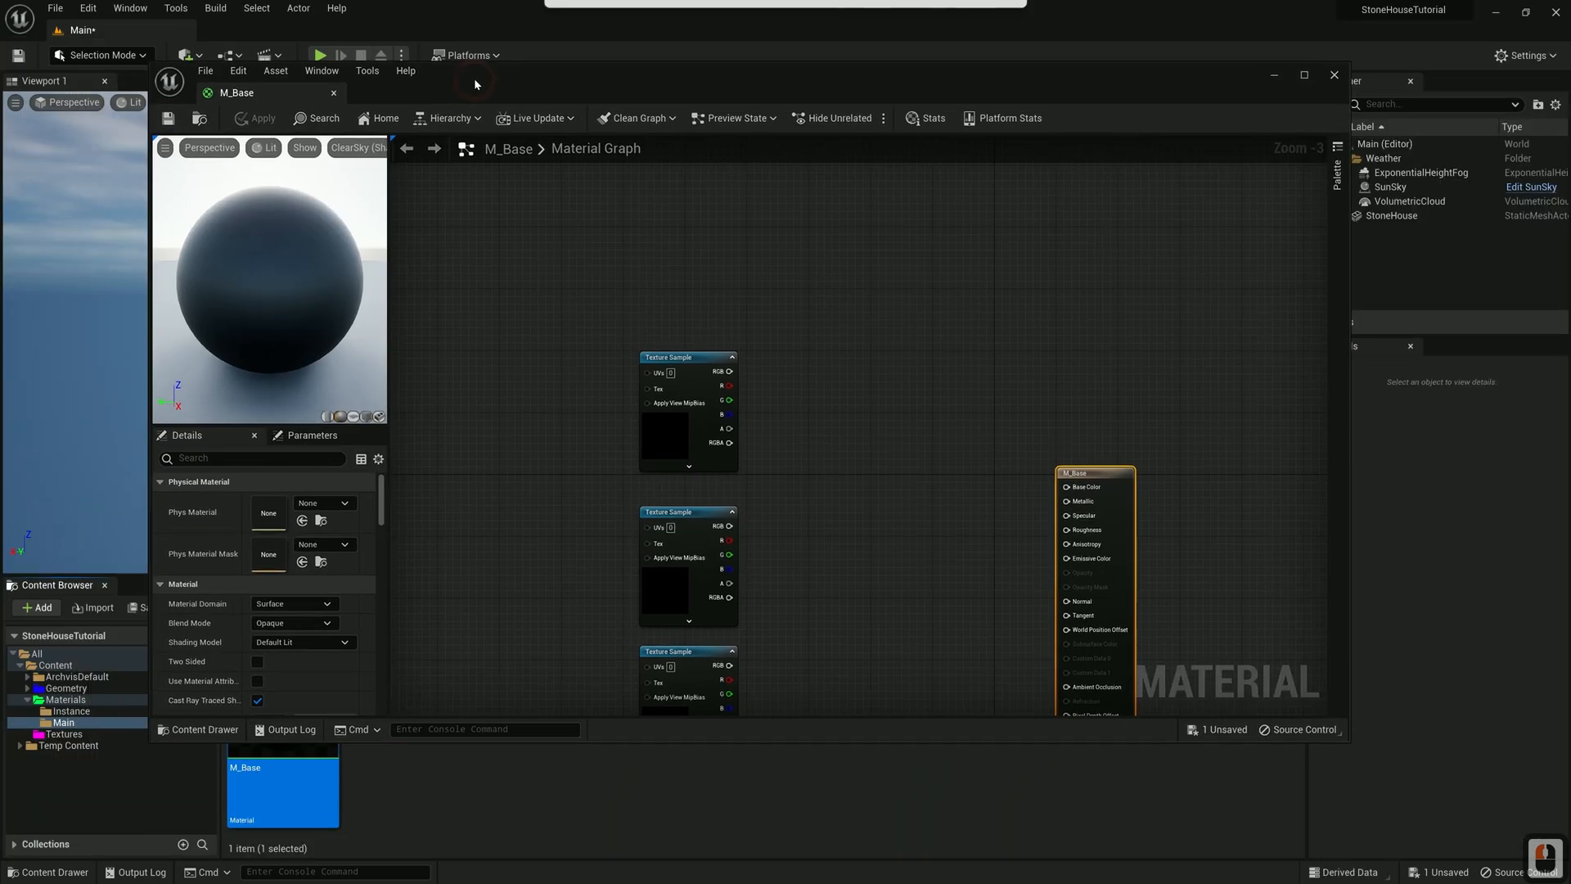
{"action": "left_click", "coordinate": [1341, 76]}
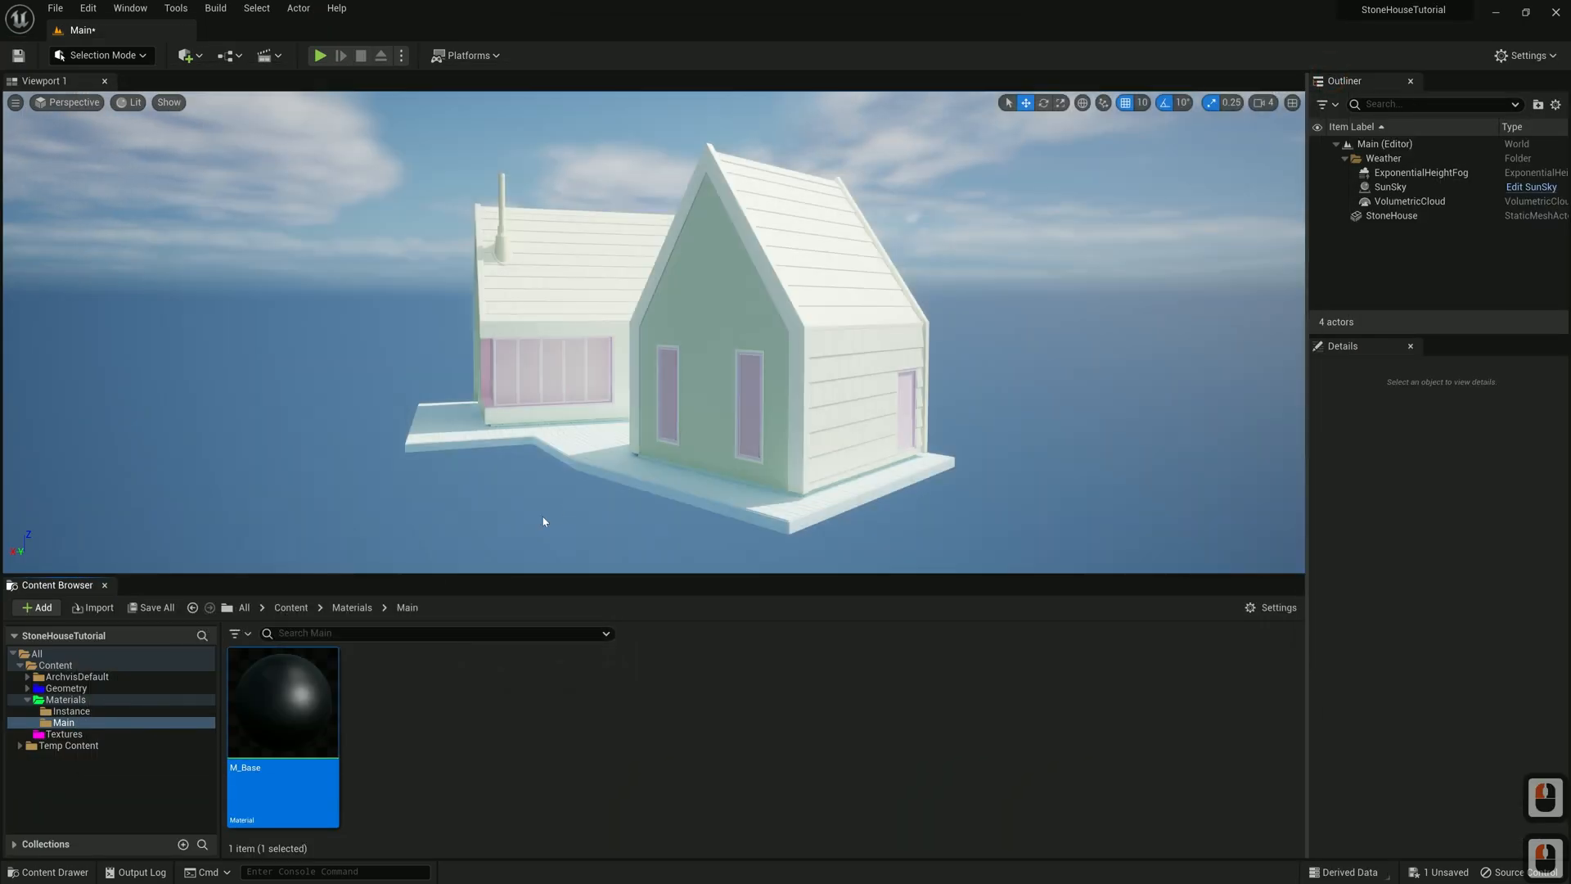
Create a material instance of M_Base named MI_WoodExterior_1 and move it into the Materials/Instance folder
{"action": "right_click", "coordinate": [272, 700]}
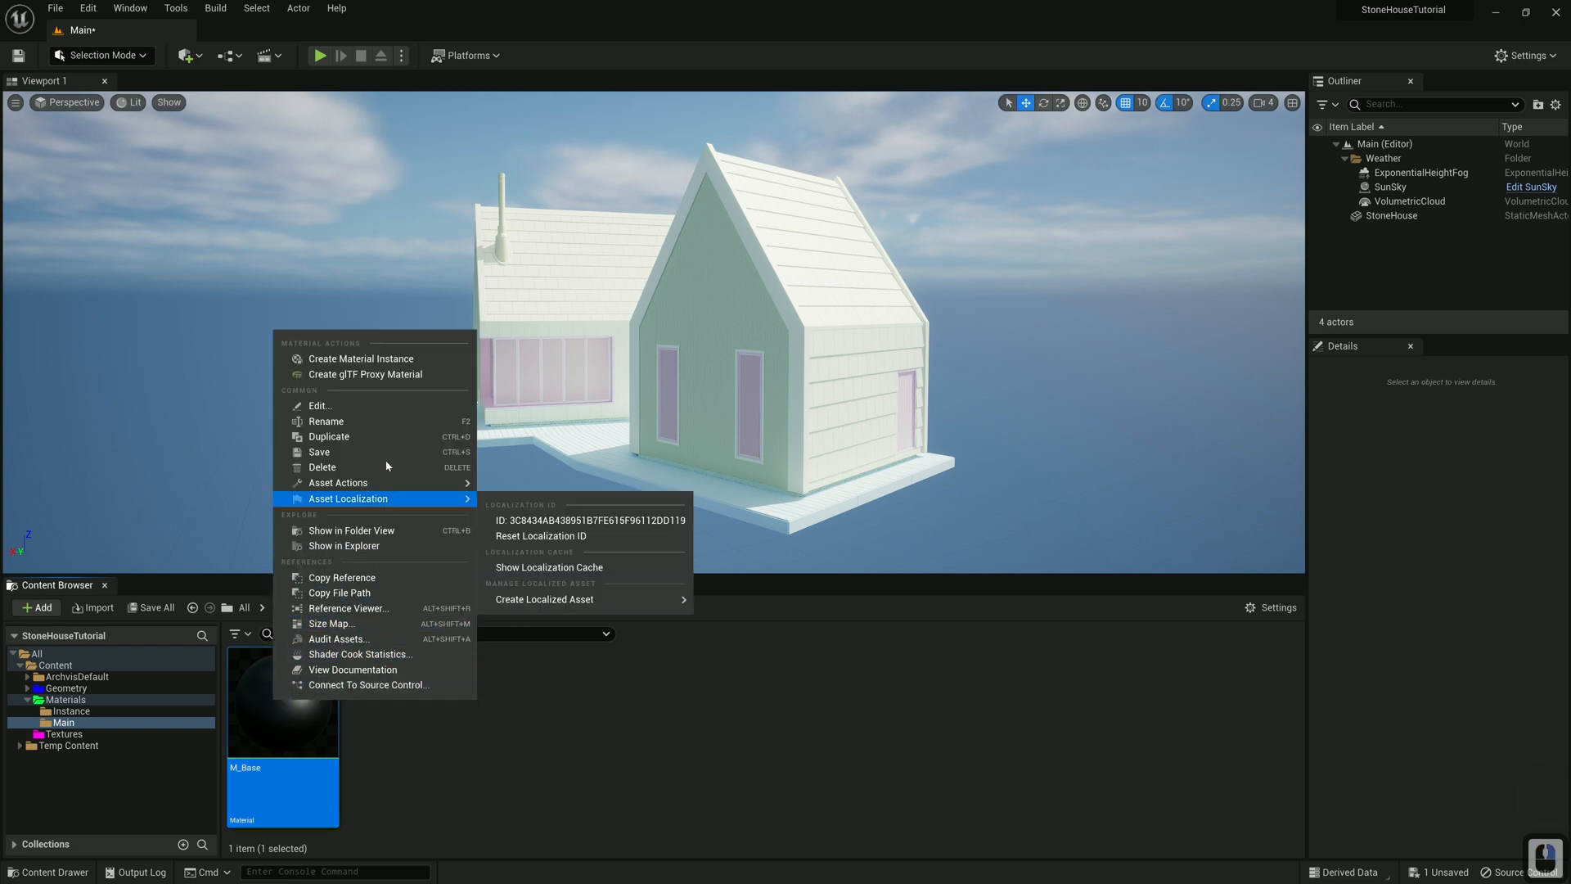
{"action": "left_click", "coordinate": [376, 360]}
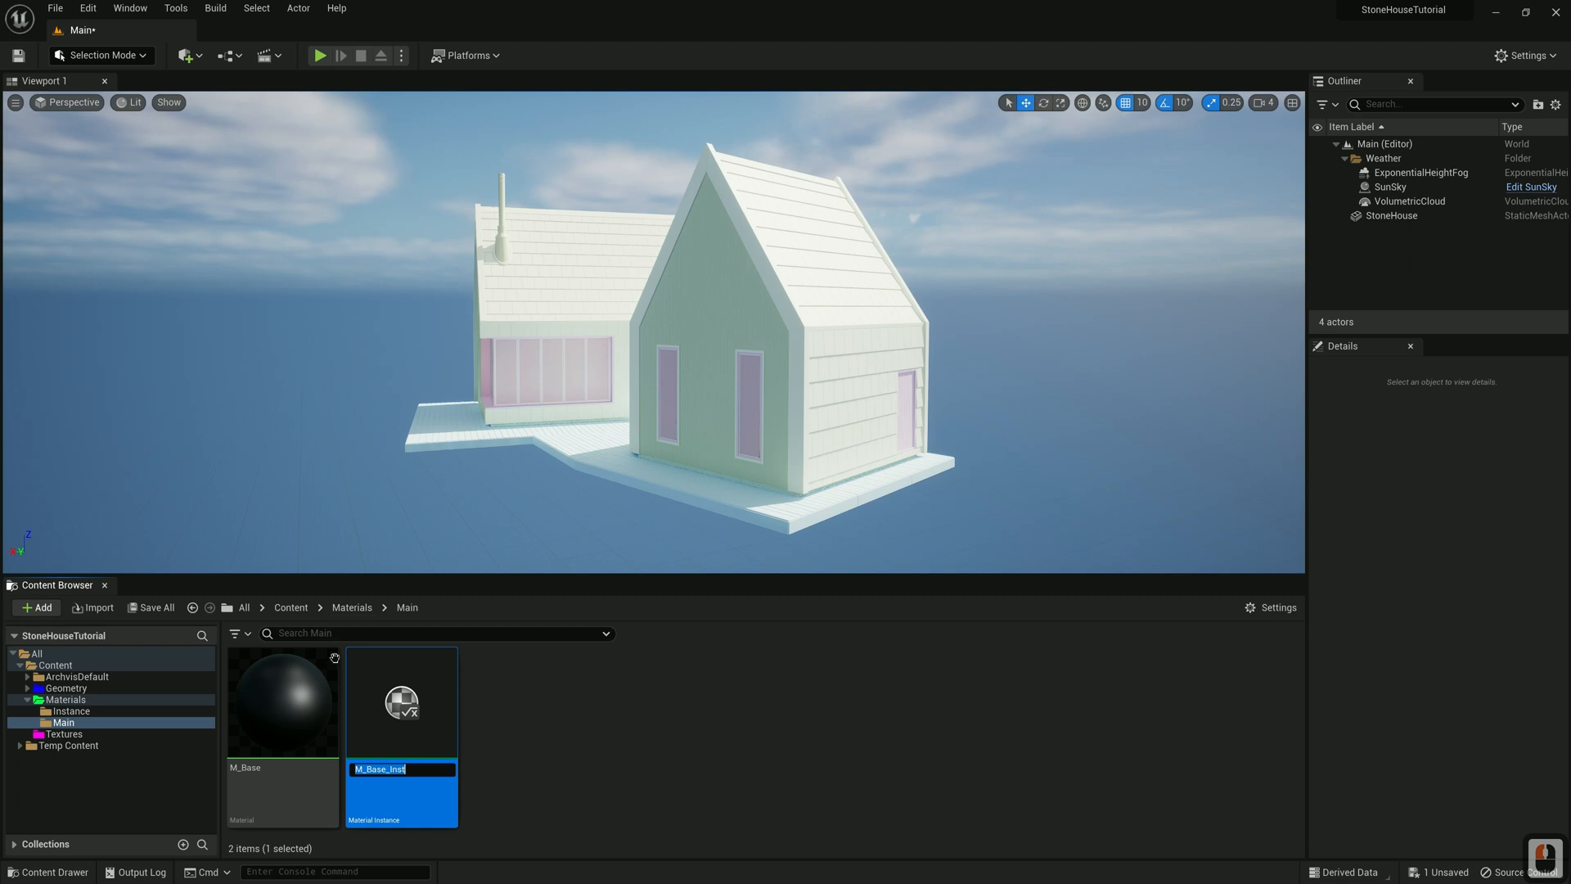
{"action": "type", "text": "MI_WoodExte"}
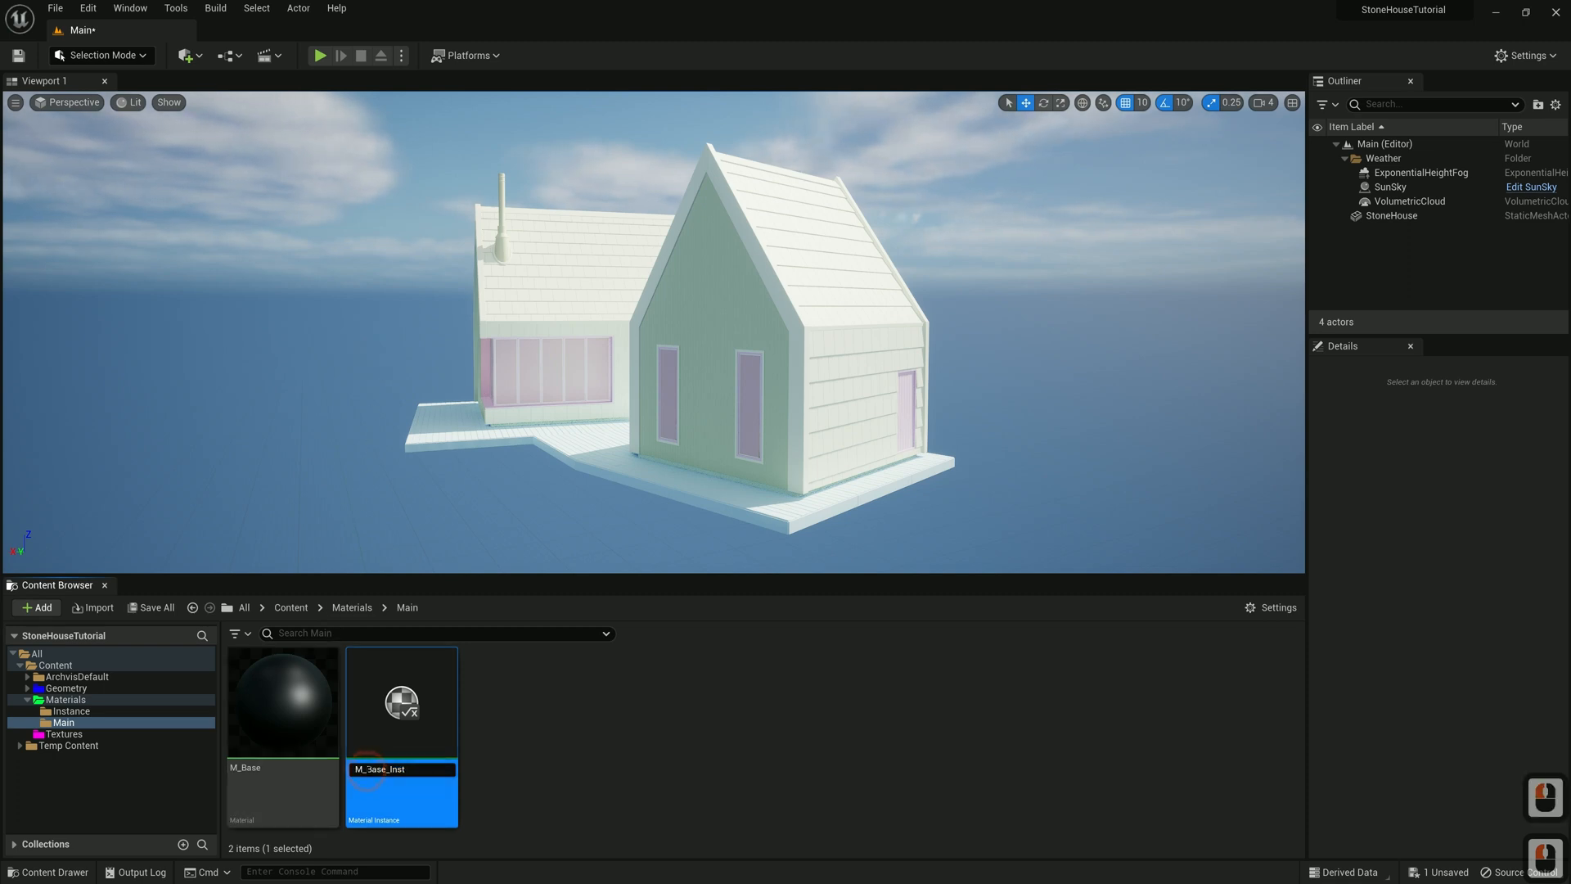
{"action": "type", "text": "rior_1"}
{"action": "key", "text": "Return"}
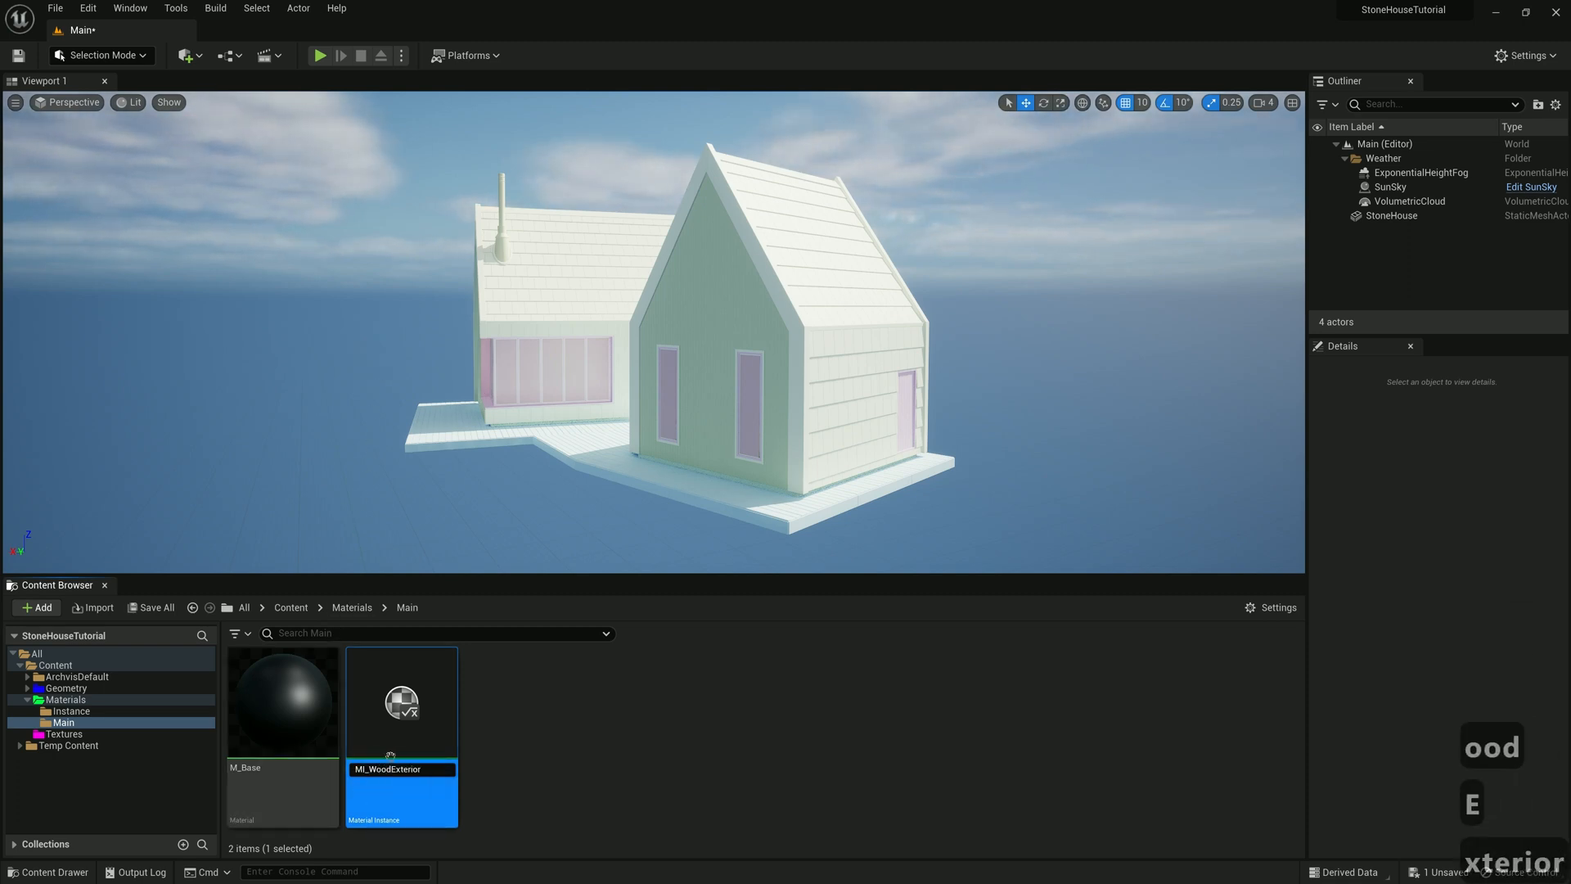
{"action": "left_click_drag", "start_coordinate": [390, 736], "coordinate": [71, 715]}
{"action": "left_click", "coordinate": [111, 743]}
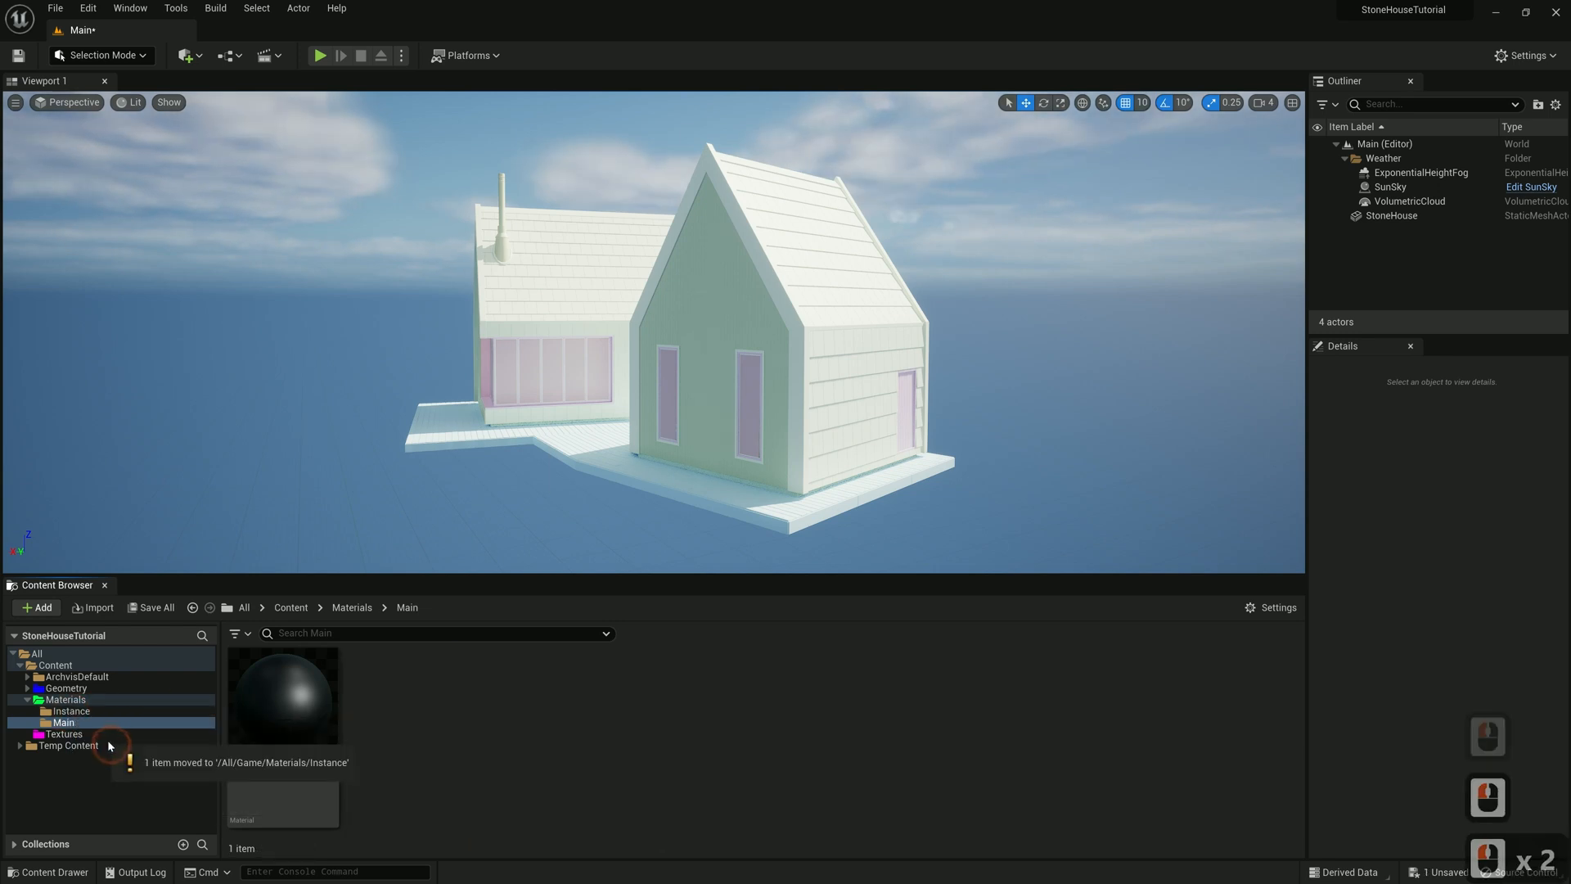
Open MI_WoodExterior_1 and M_Base in separate editor windows and arrange them side by side
{"action": "left_click", "coordinate": [72, 712]}
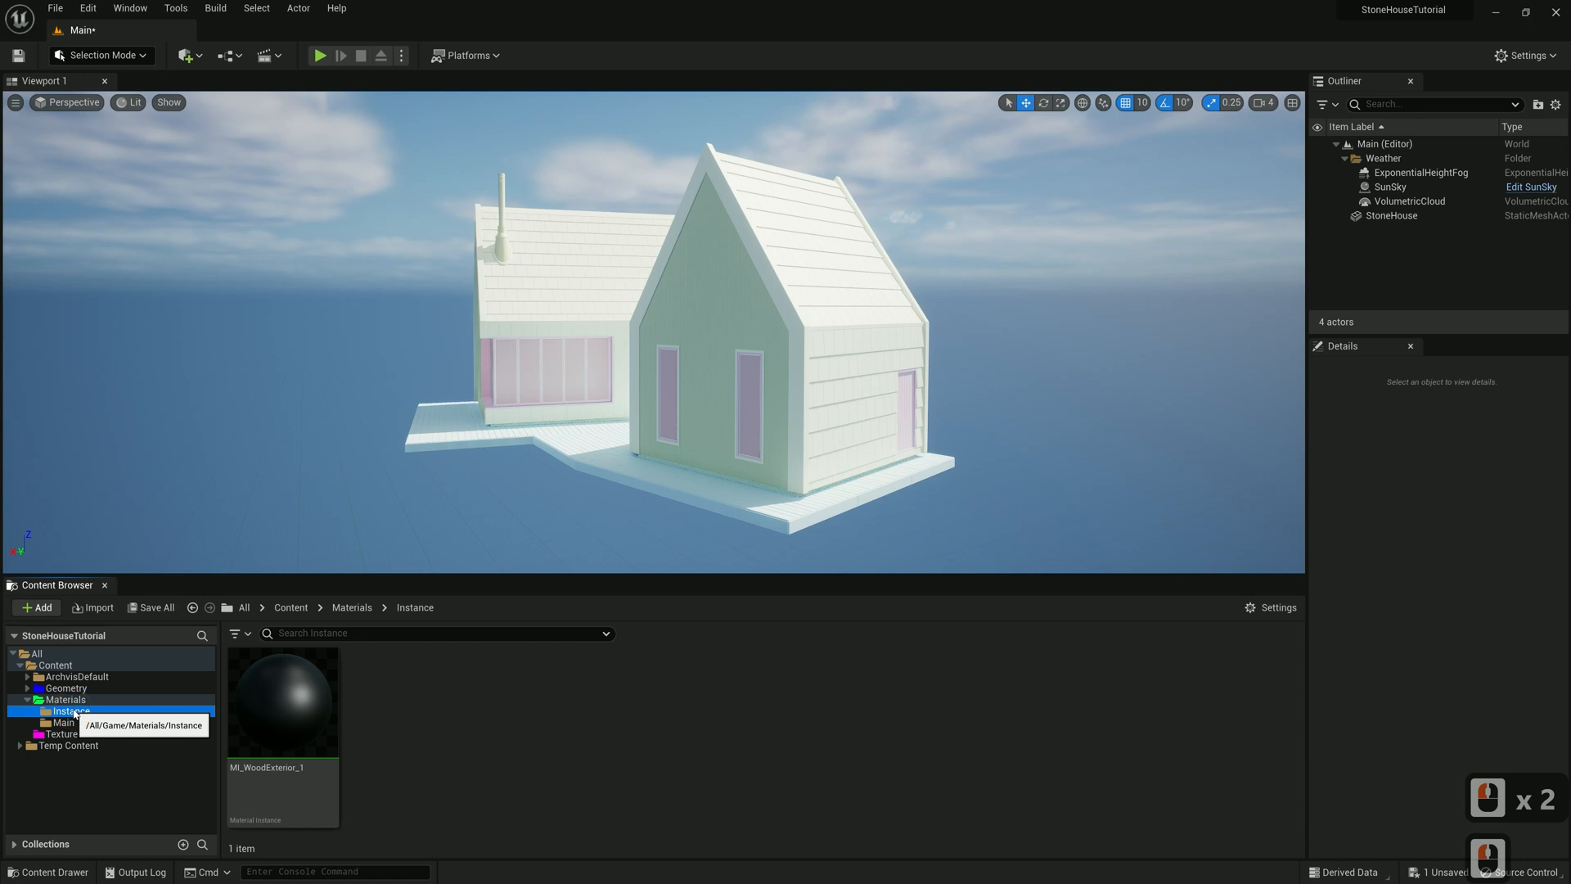
{"action": "double_click", "coordinate": [282, 699]}
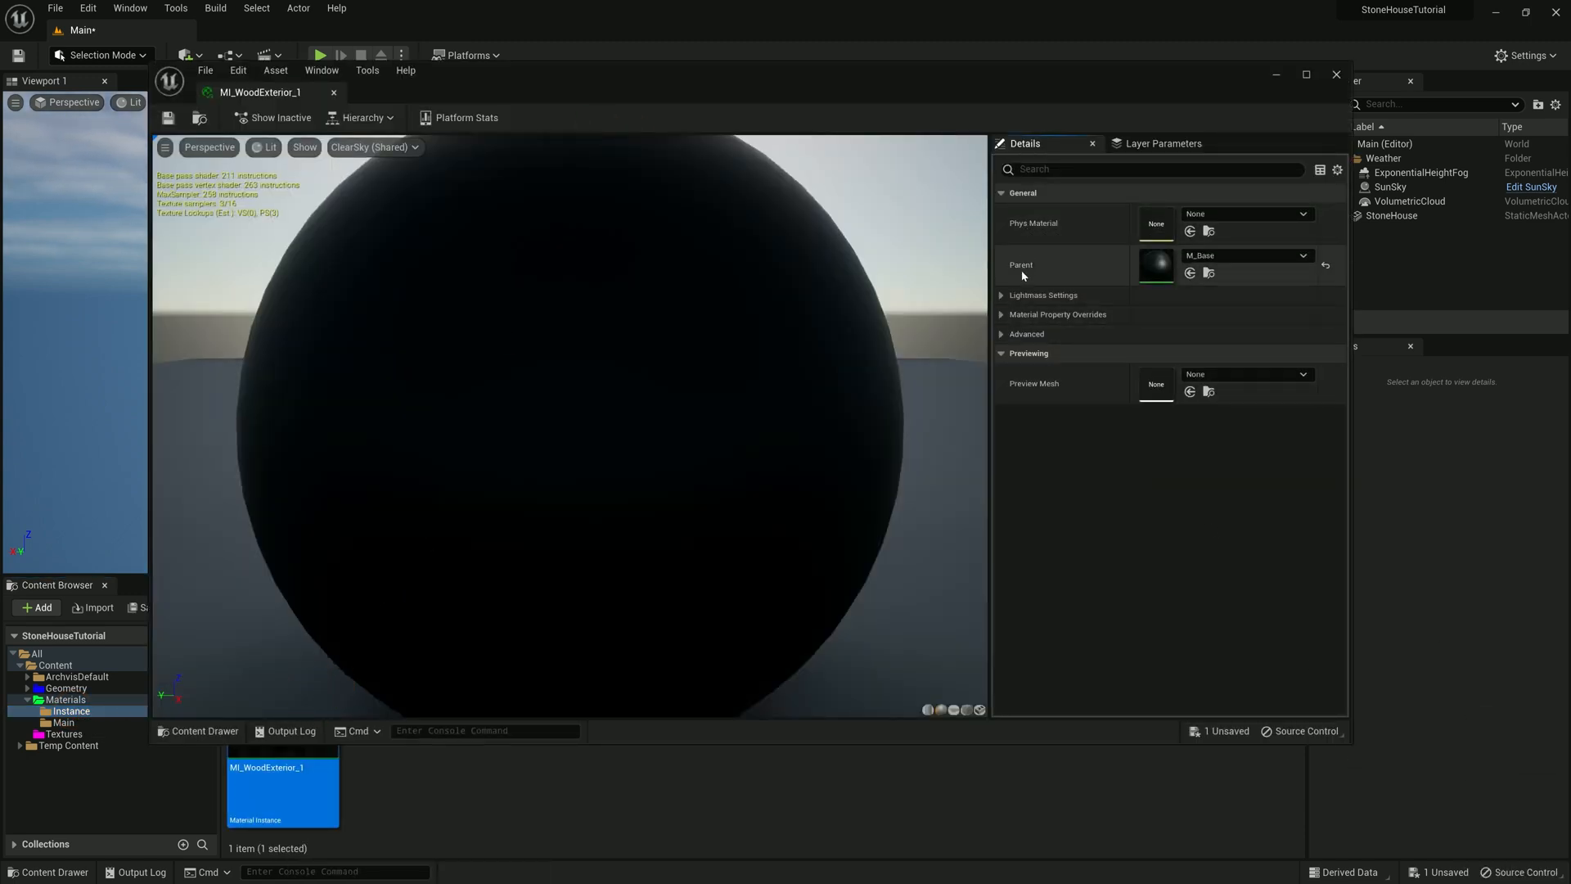
{"action": "left_click_drag", "start_coordinate": [567, 98], "coordinate": [1101, 117]}
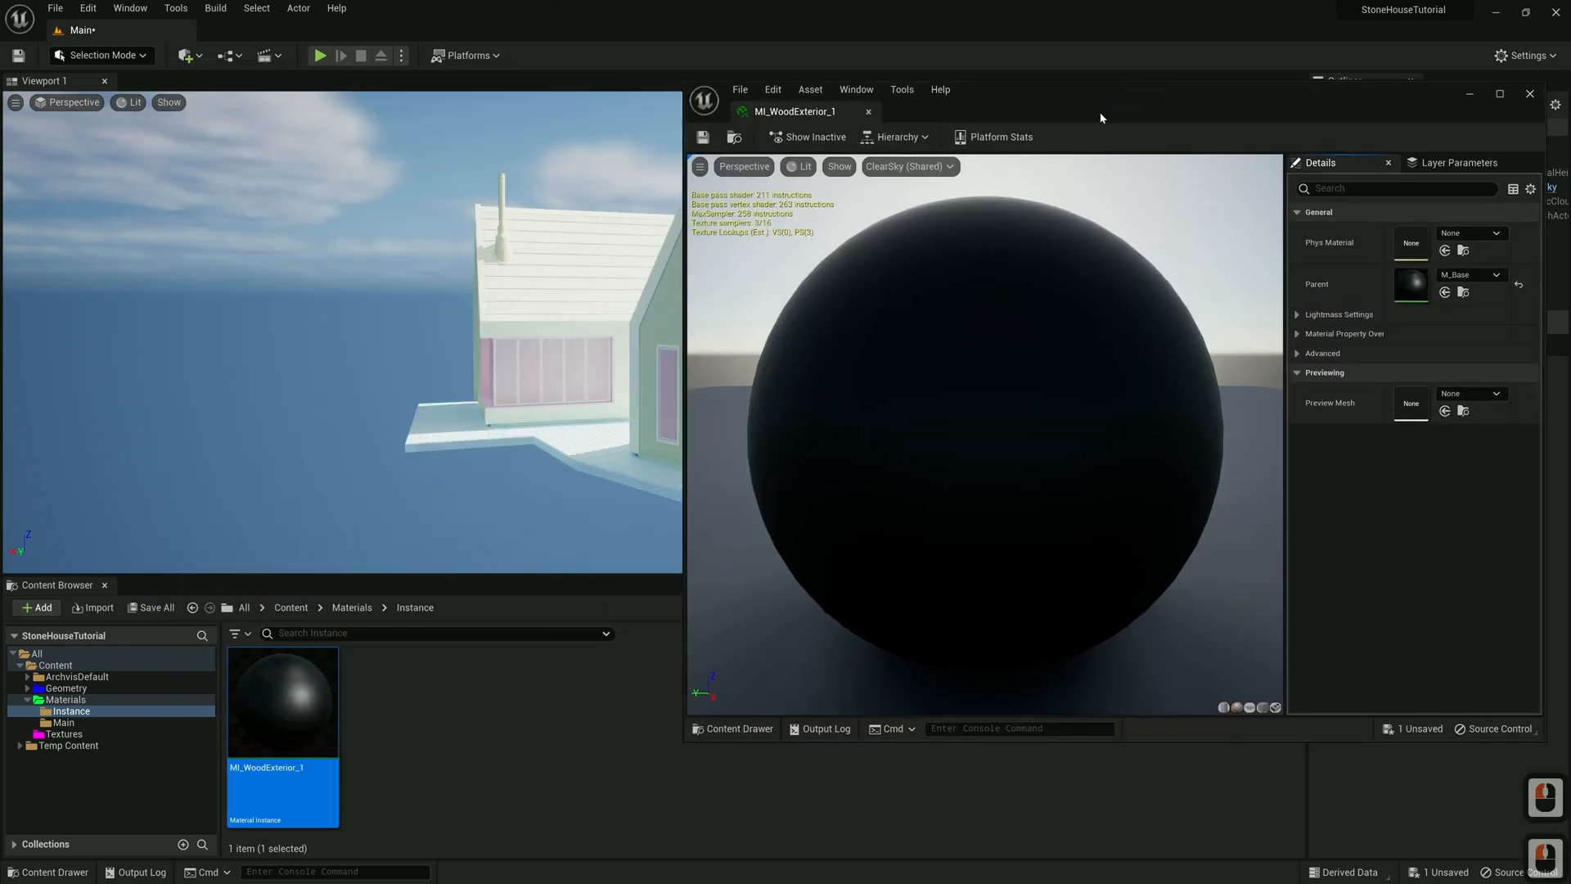
{"action": "left_click", "coordinate": [64, 722]}
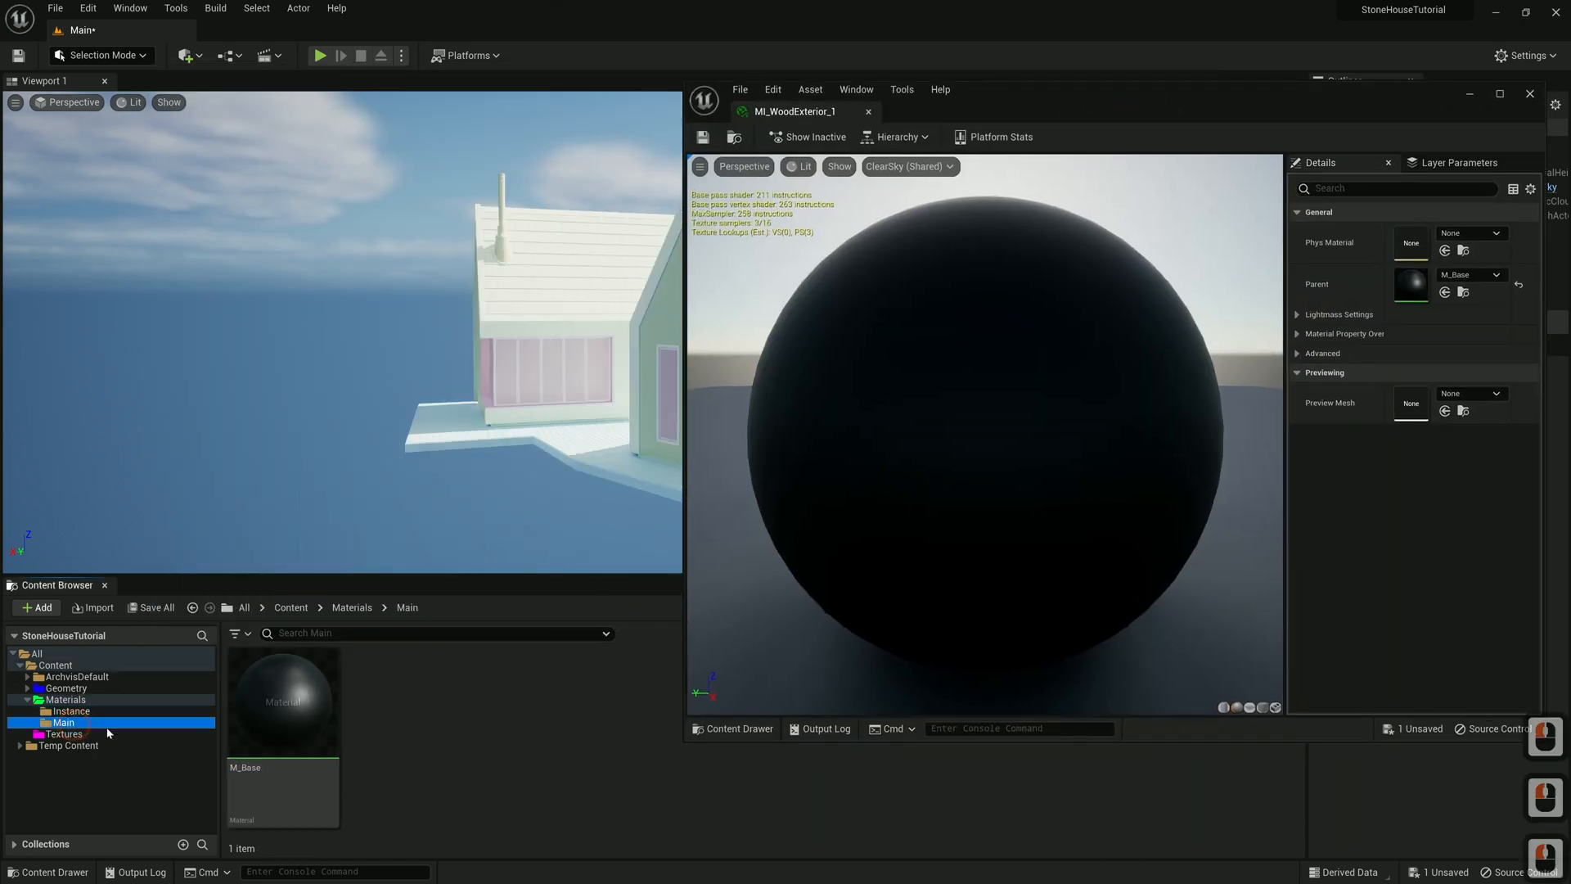
{"action": "double_click", "coordinate": [269, 702]}
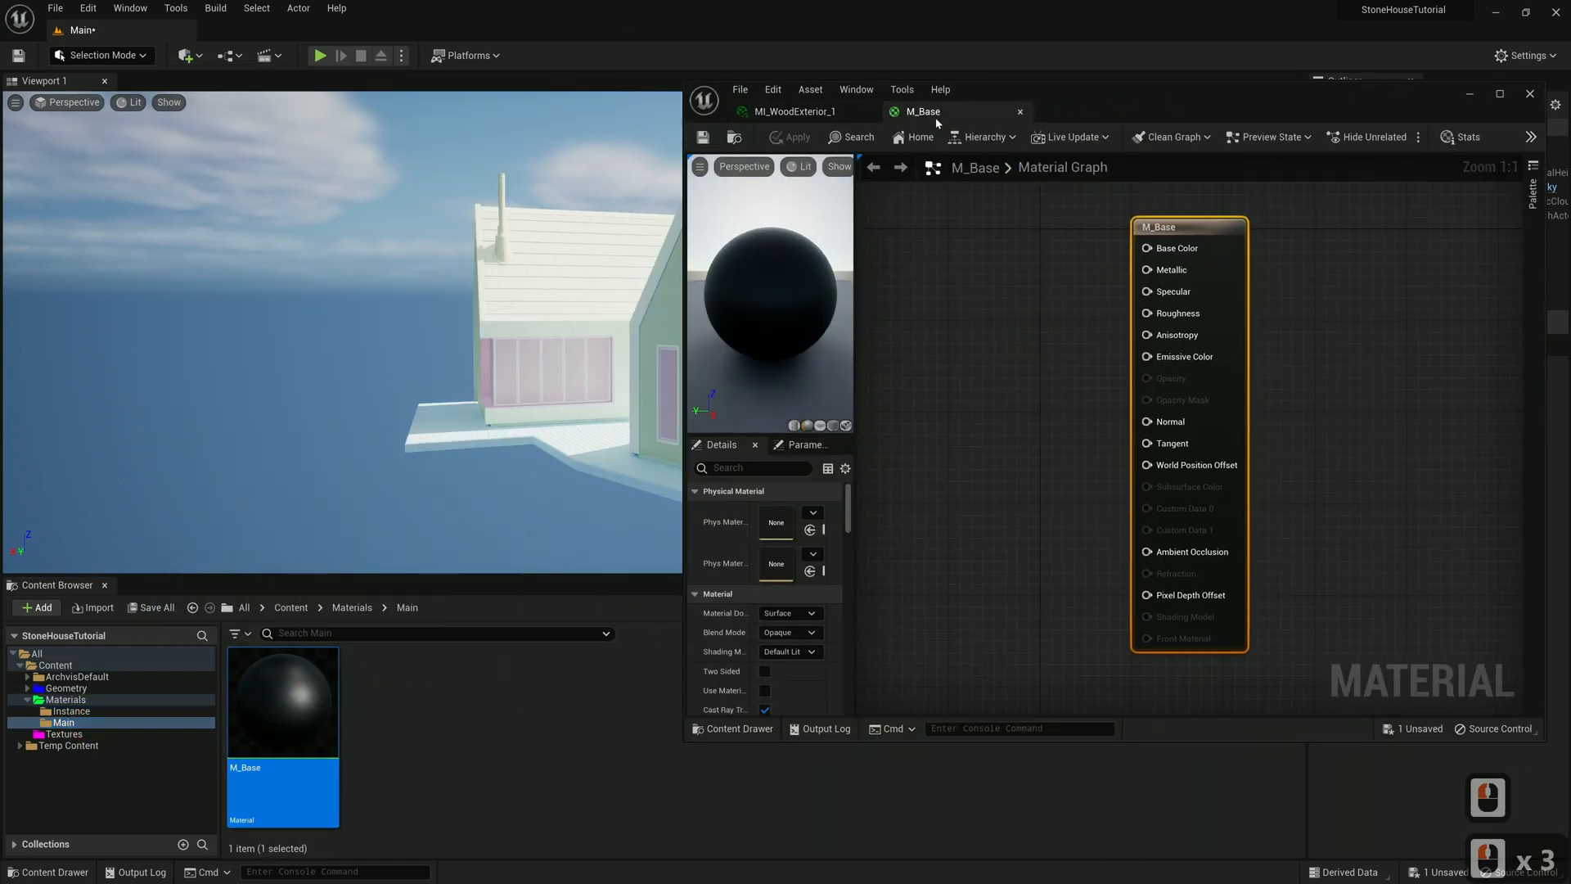
{"action": "left_click_drag", "start_coordinate": [930, 110], "coordinate": [139, 135]}
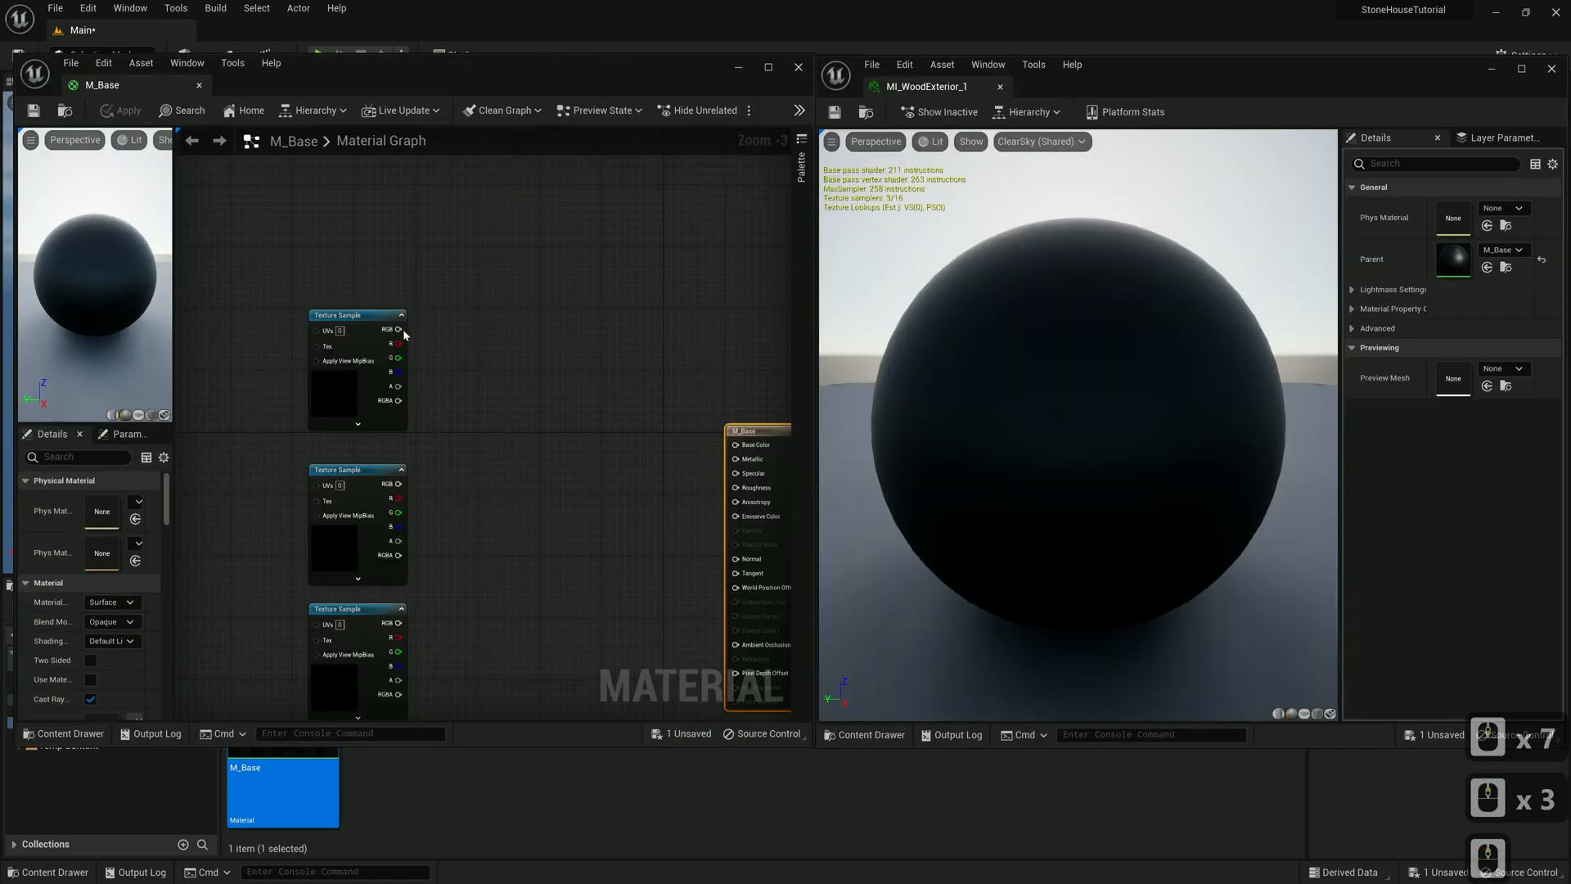
Connect the uppermost Texture Sample's RGB output to the Base Color input of M_Base
{"action": "left_click_drag", "start_coordinate": [398, 329], "coordinate": [734, 446]}
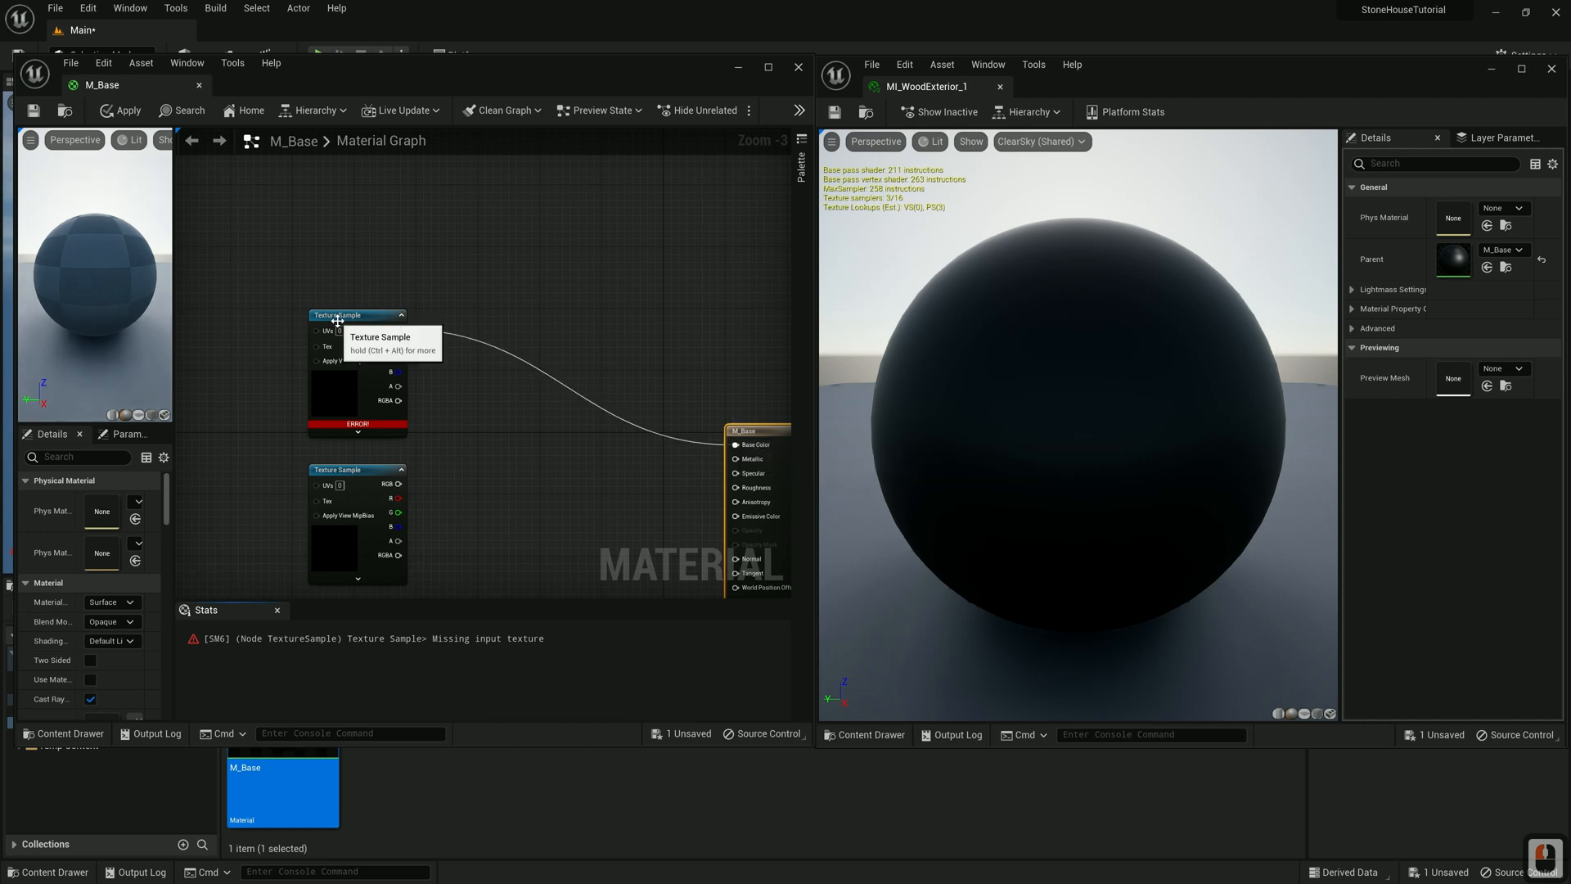
Select the uppermost Texture Sample, start an import into the Textures folder, and search the 3ds Max maps folder for "wood black"
{"action": "mouse_move", "coordinate": [354, 423]}
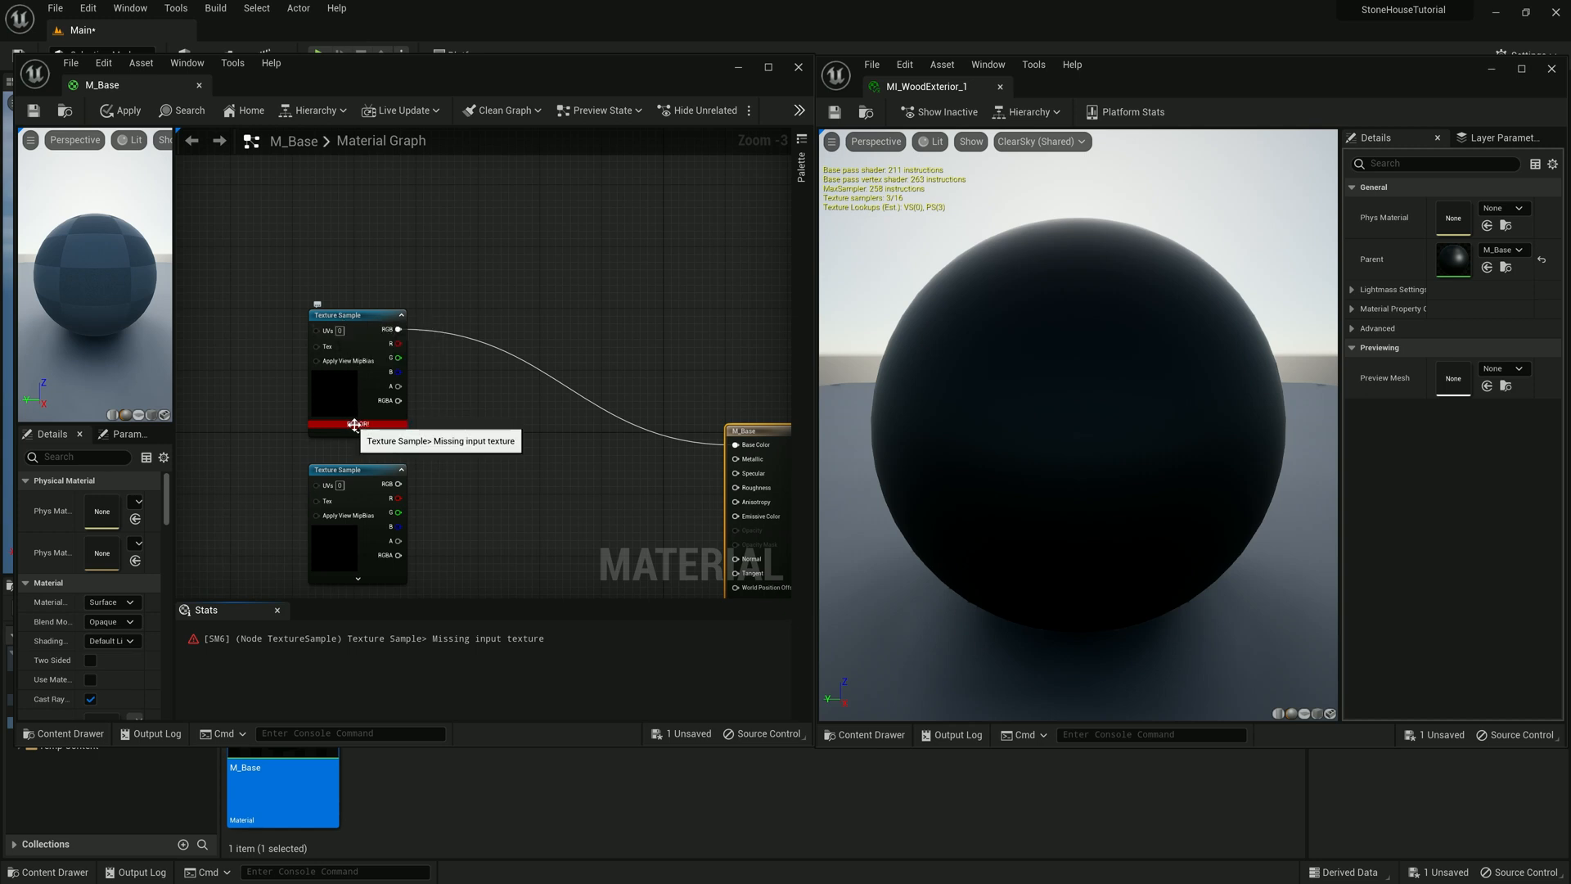
{"action": "left_click", "coordinate": [354, 424]}
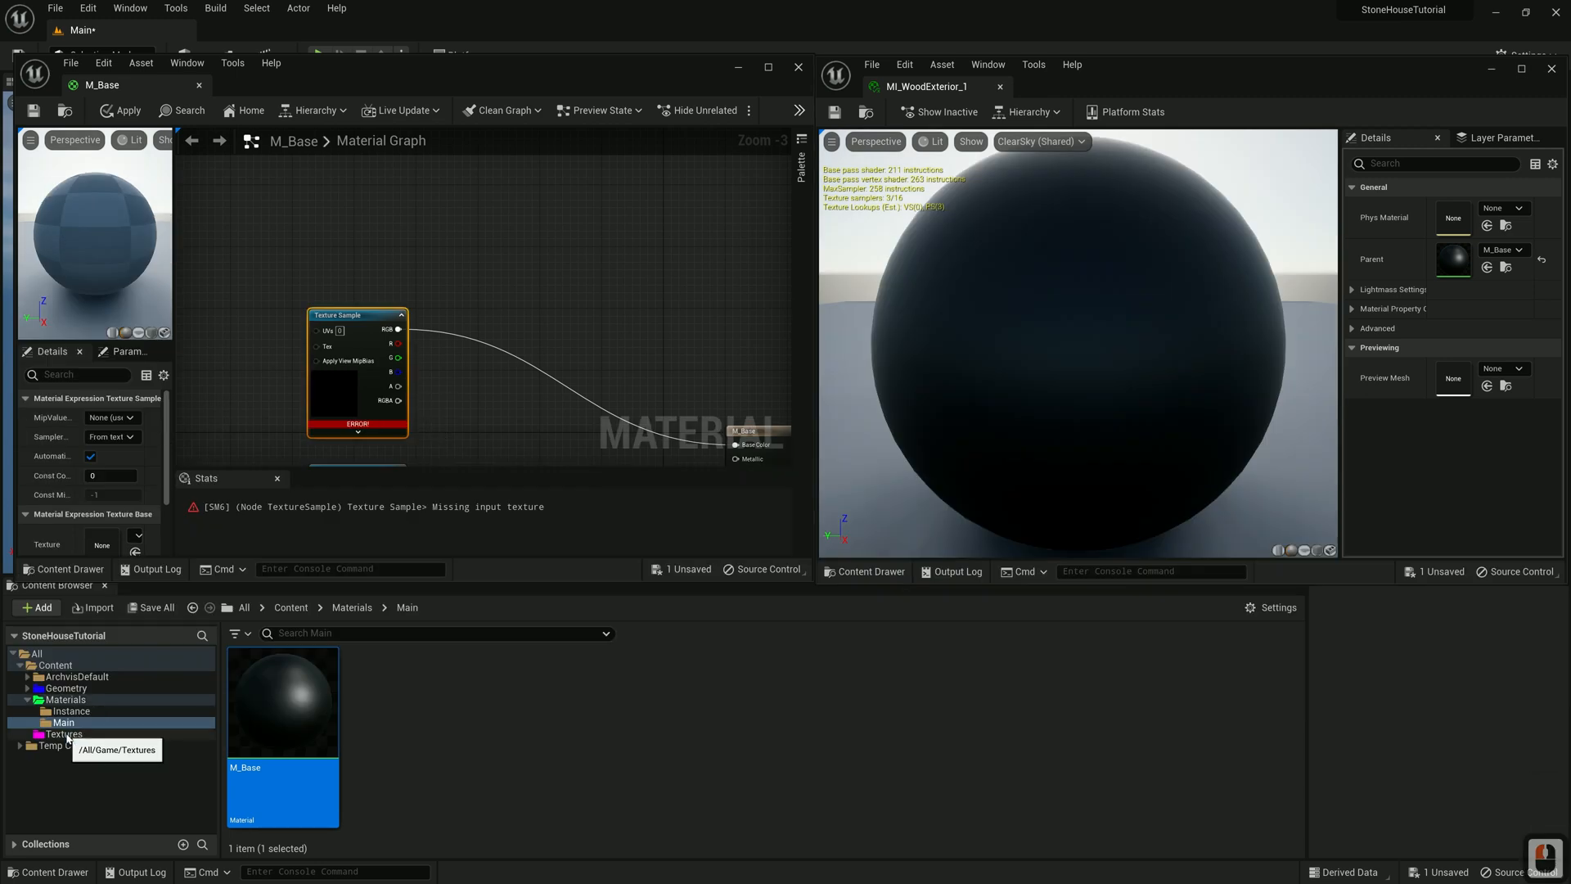
{"action": "left_click", "coordinate": [65, 734]}
{"action": "right_click", "coordinate": [270, 705]}
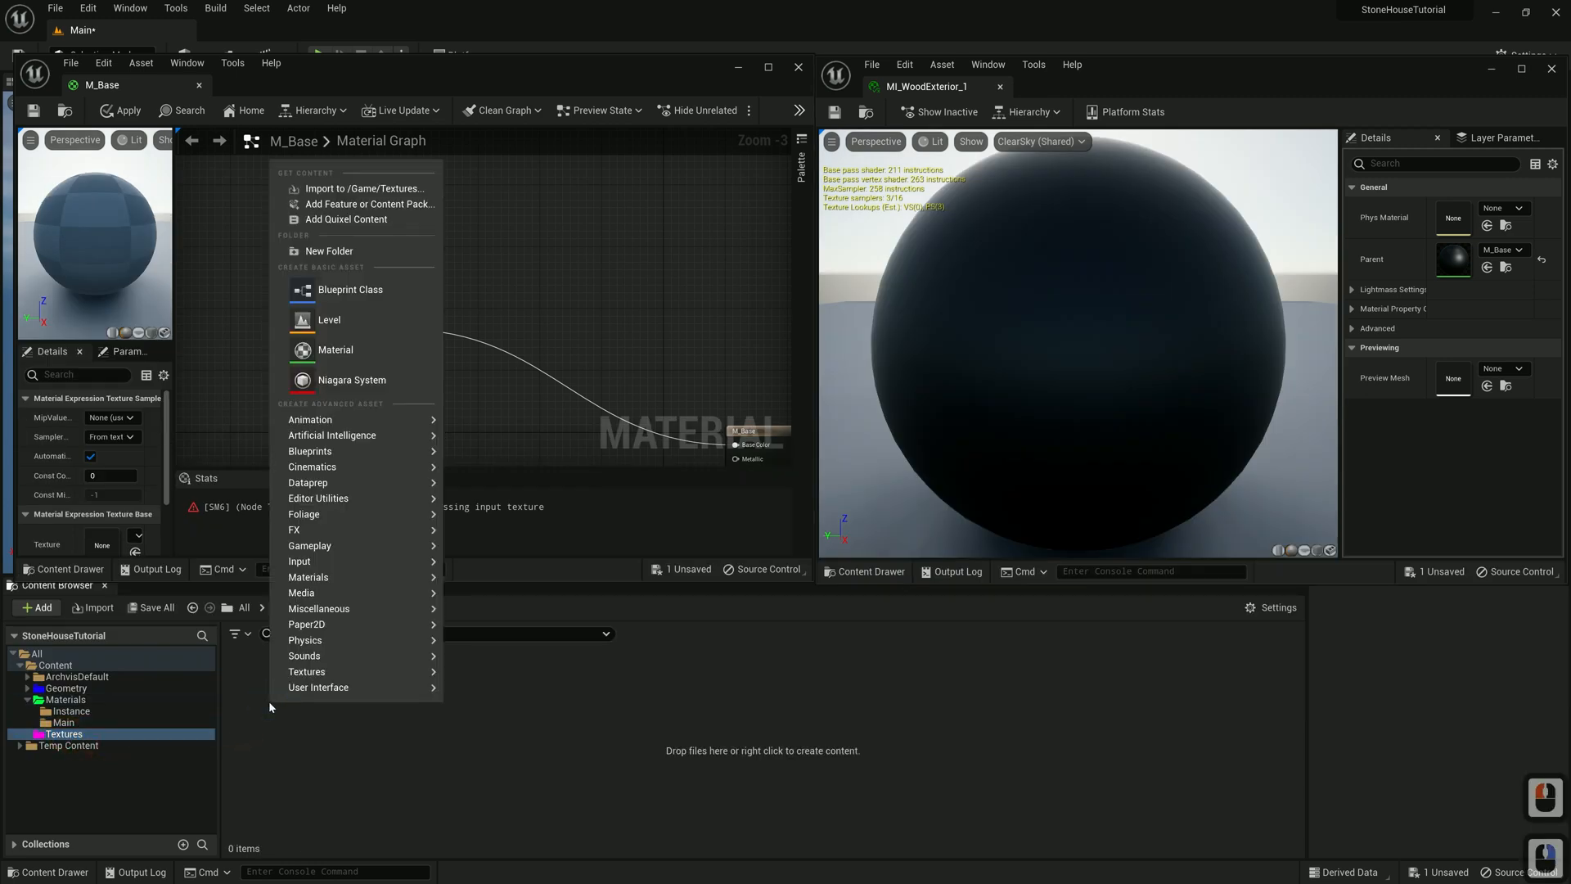
{"action": "left_click", "coordinate": [364, 188]}
{"action": "double_click", "coordinate": [388, 257]}
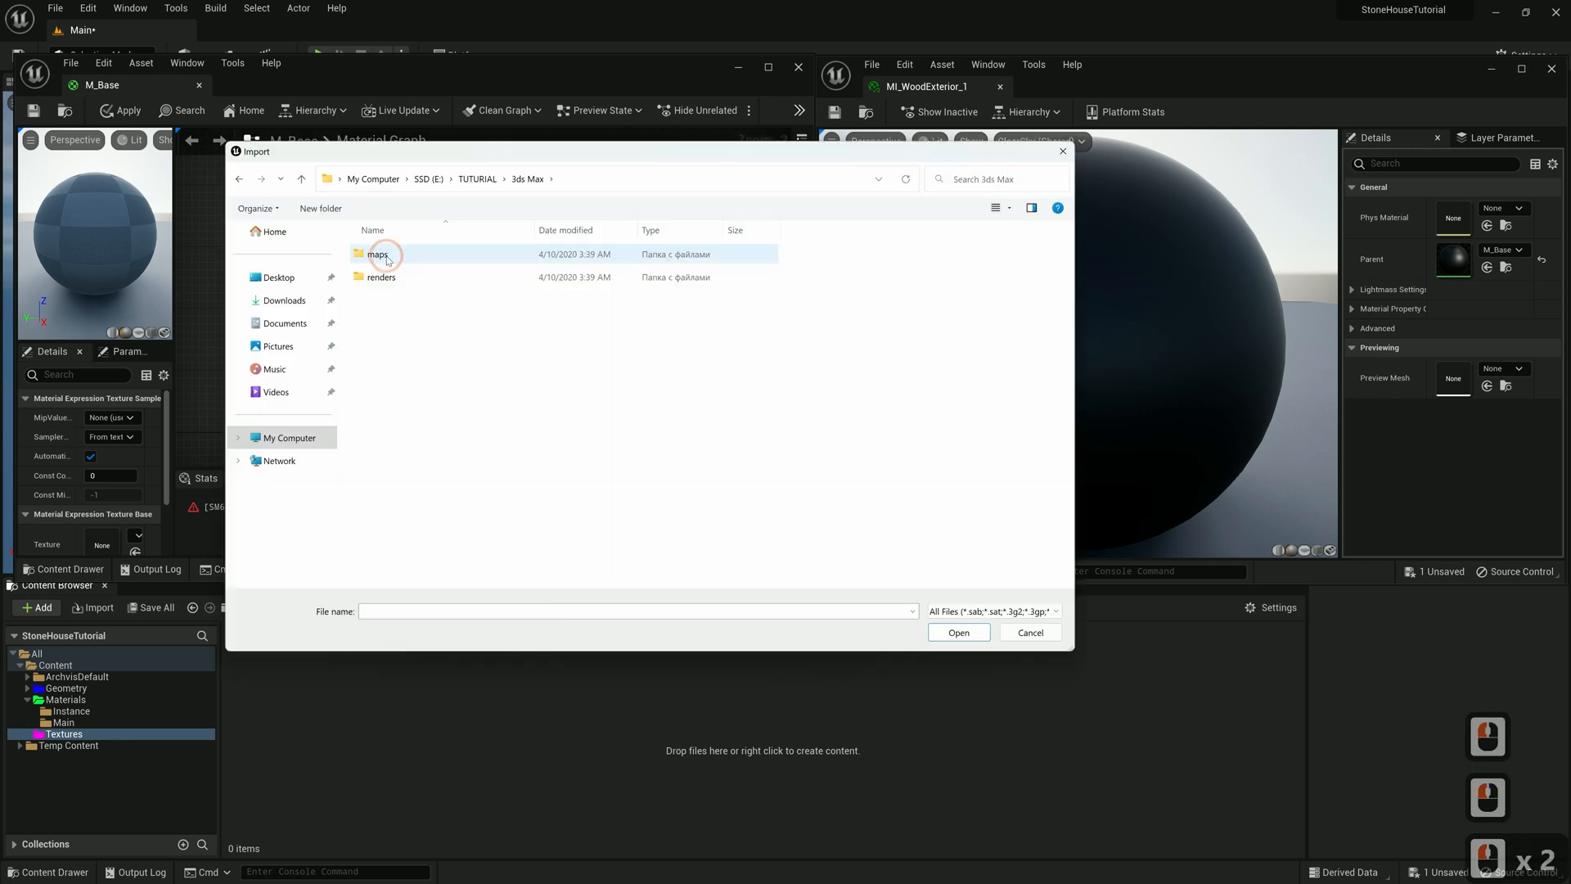
{"action": "double_click", "coordinate": [379, 255]}
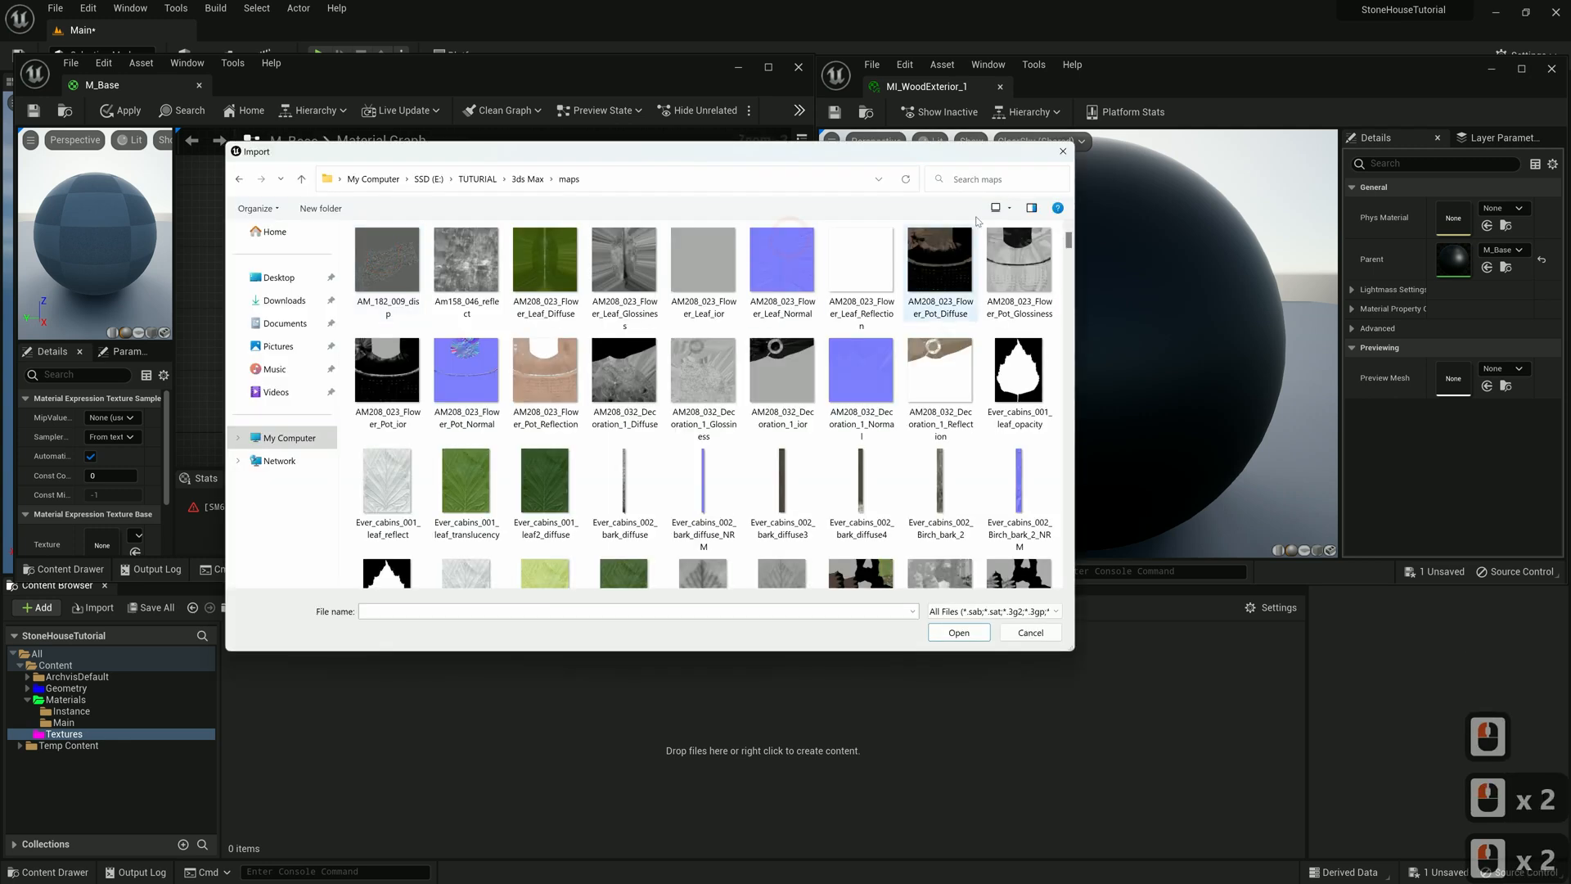
{"action": "left_click", "coordinate": [970, 184]}
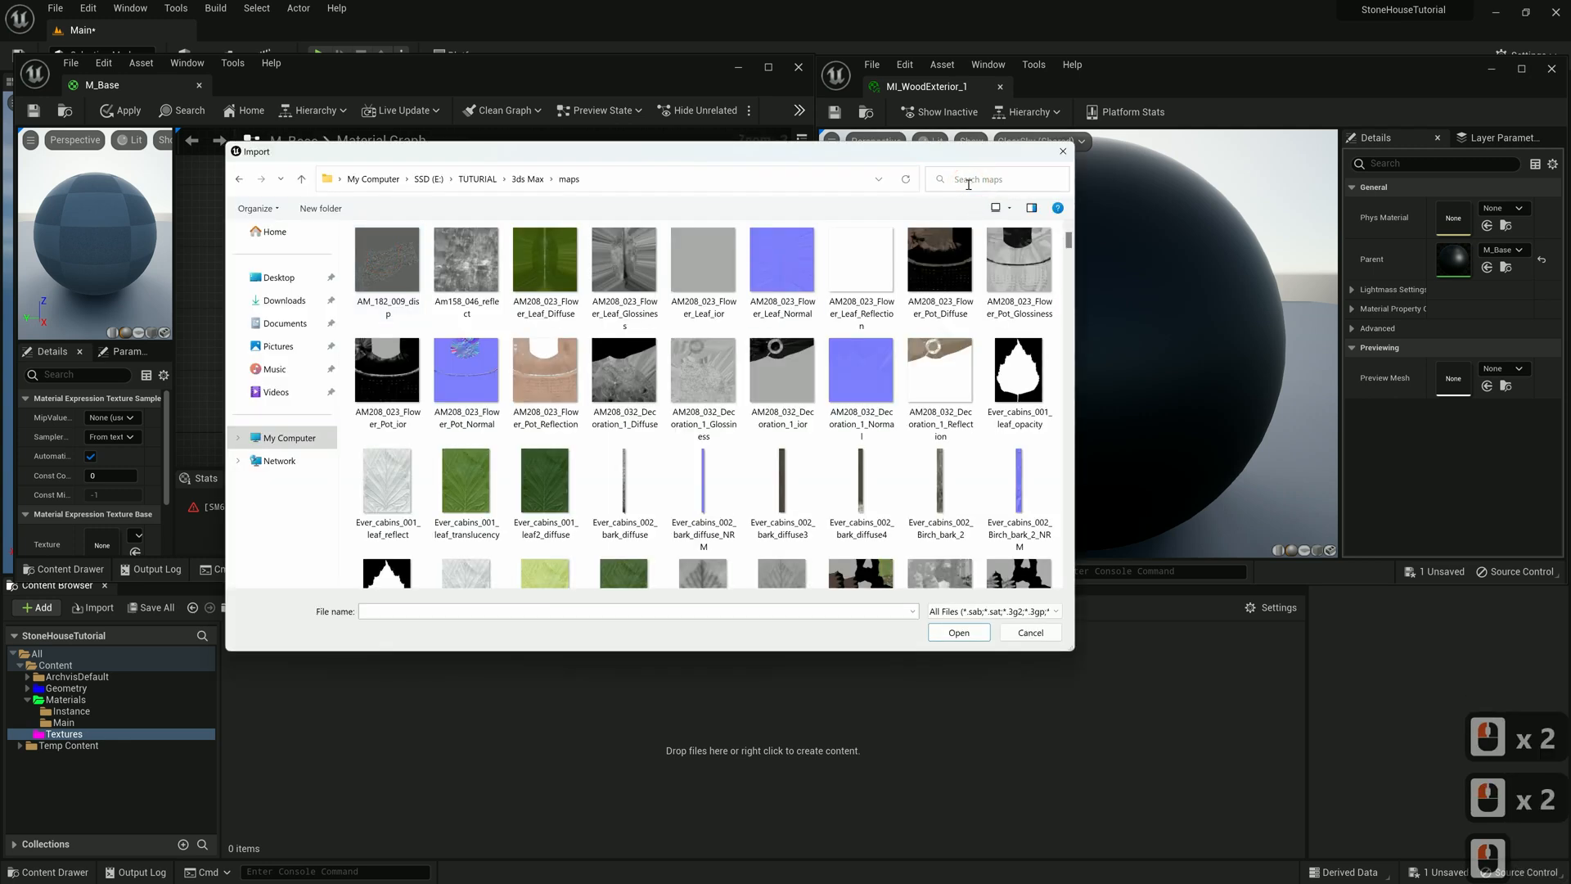
{"action": "type", "text": "wood black"}
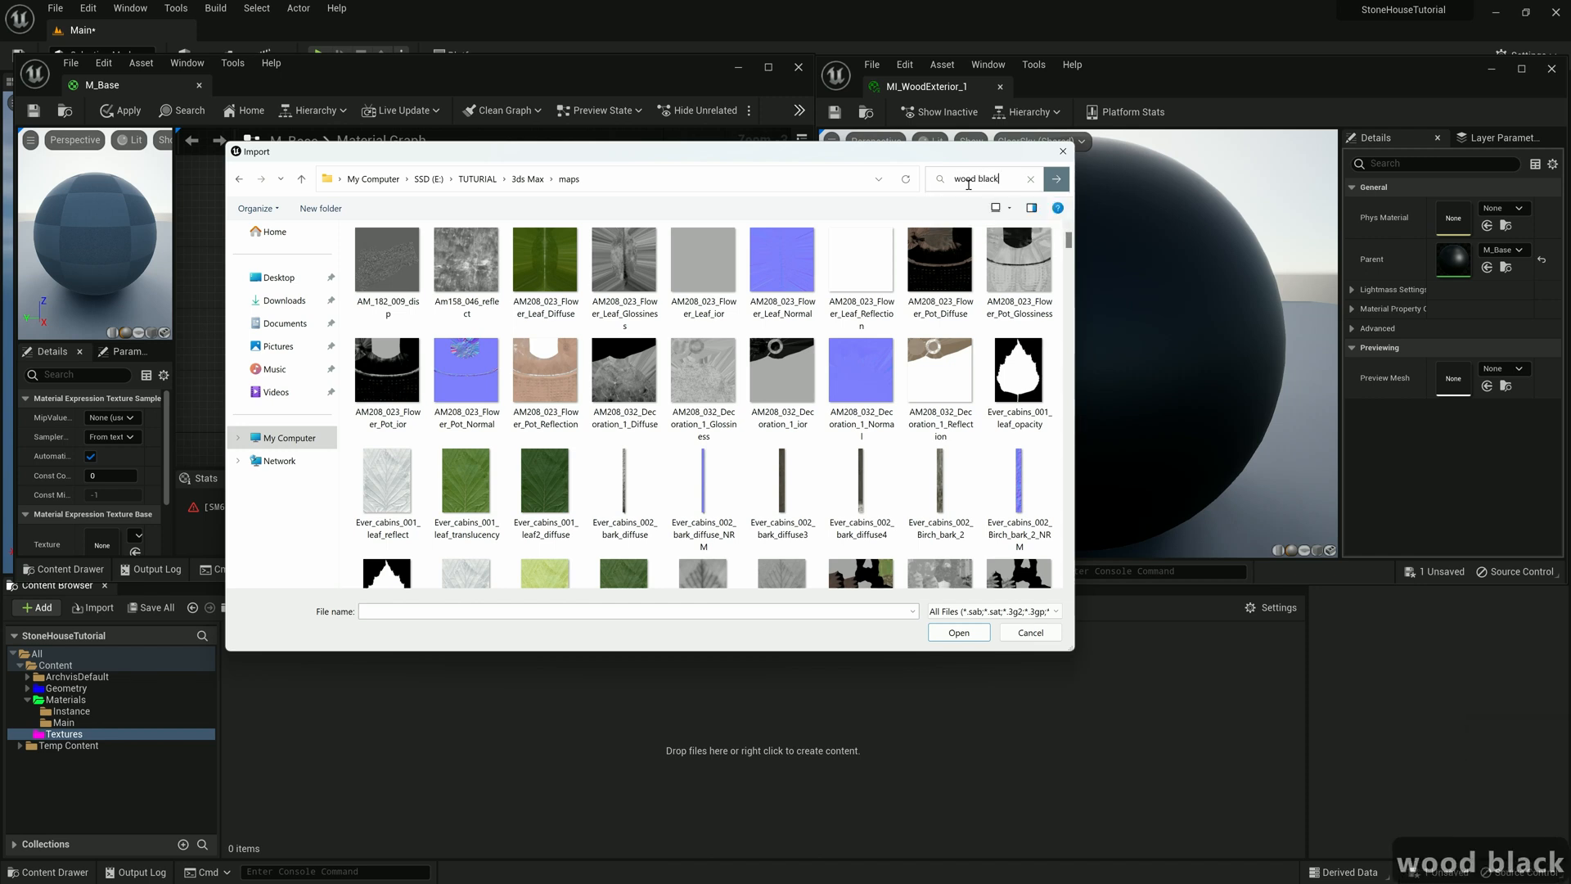
Import the Ever_cabins_Black_wood Glossiness, Diffuse and OpenGL_normal images
{"action": "left_click", "coordinate": [388, 262]}
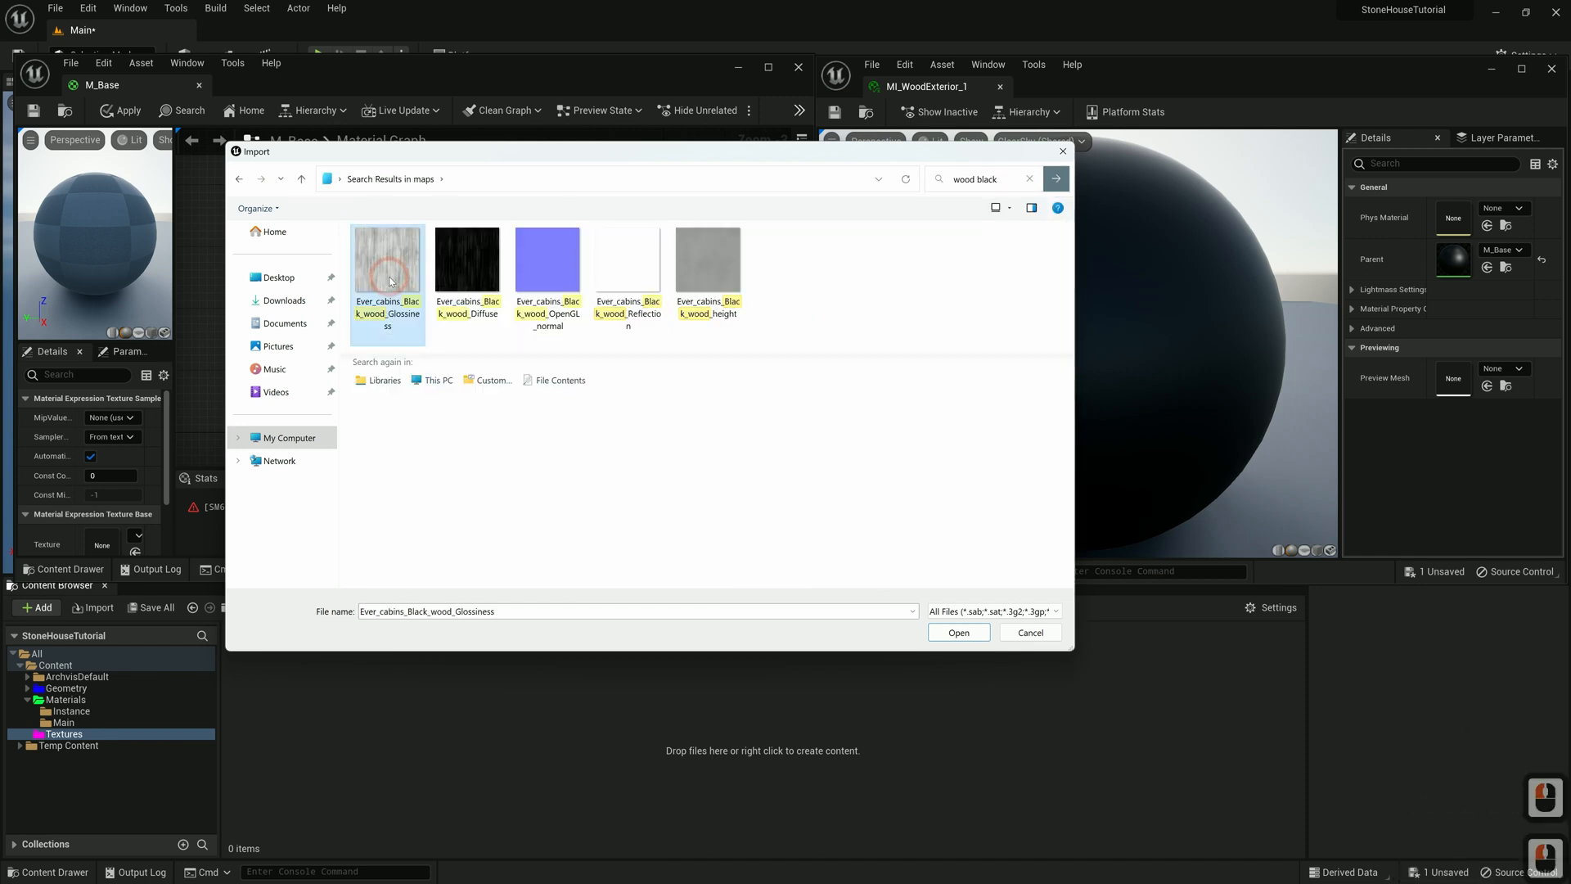
{"action": "left_click", "coordinate": [462, 280], "text": "ctrl"}
{"action": "left_click", "coordinate": [540, 279], "text": "ctrl"}
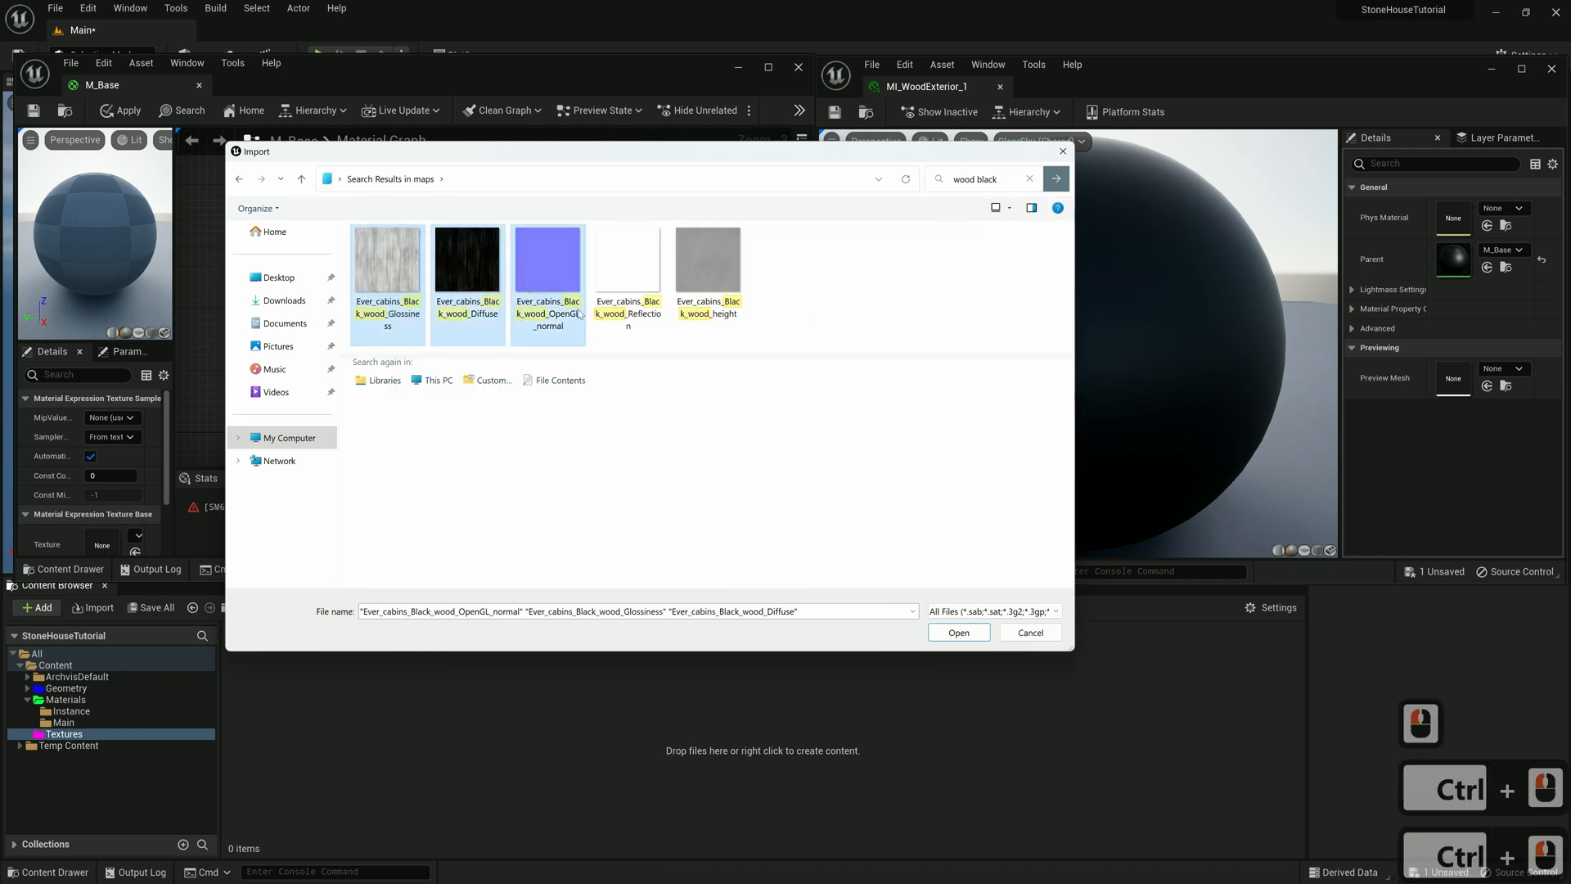
{"action": "left_click", "coordinate": [953, 632]}
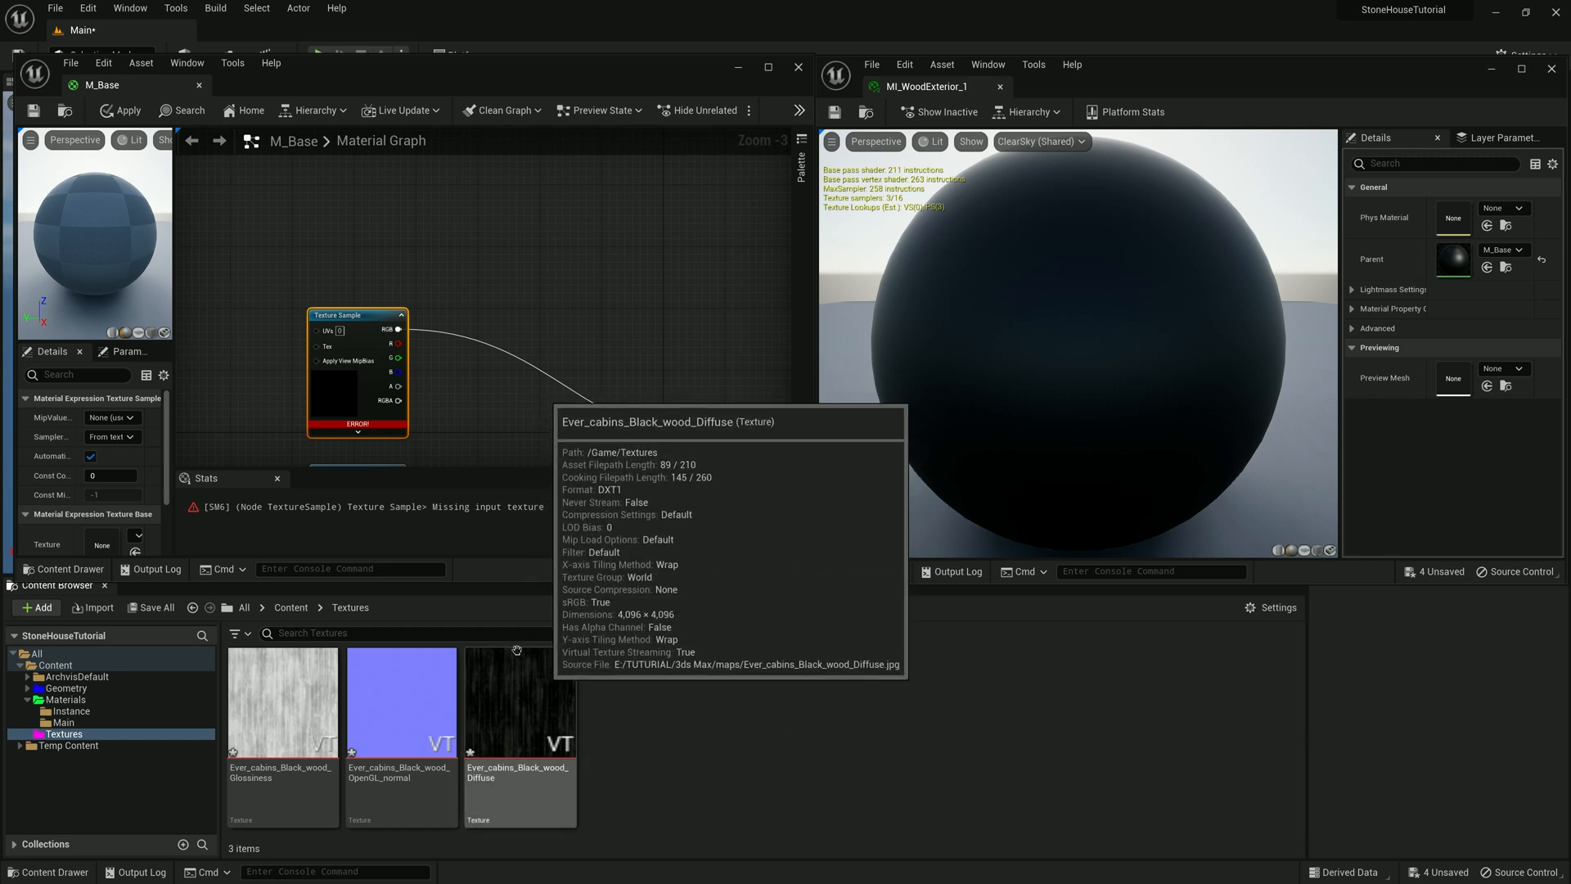
Assign the Ever_cabins_Black_wood_Diffuse texture to the uppermost Texture Sample in M_Base
{"action": "left_click_drag", "start_coordinate": [165, 413], "coordinate": [153, 468]}
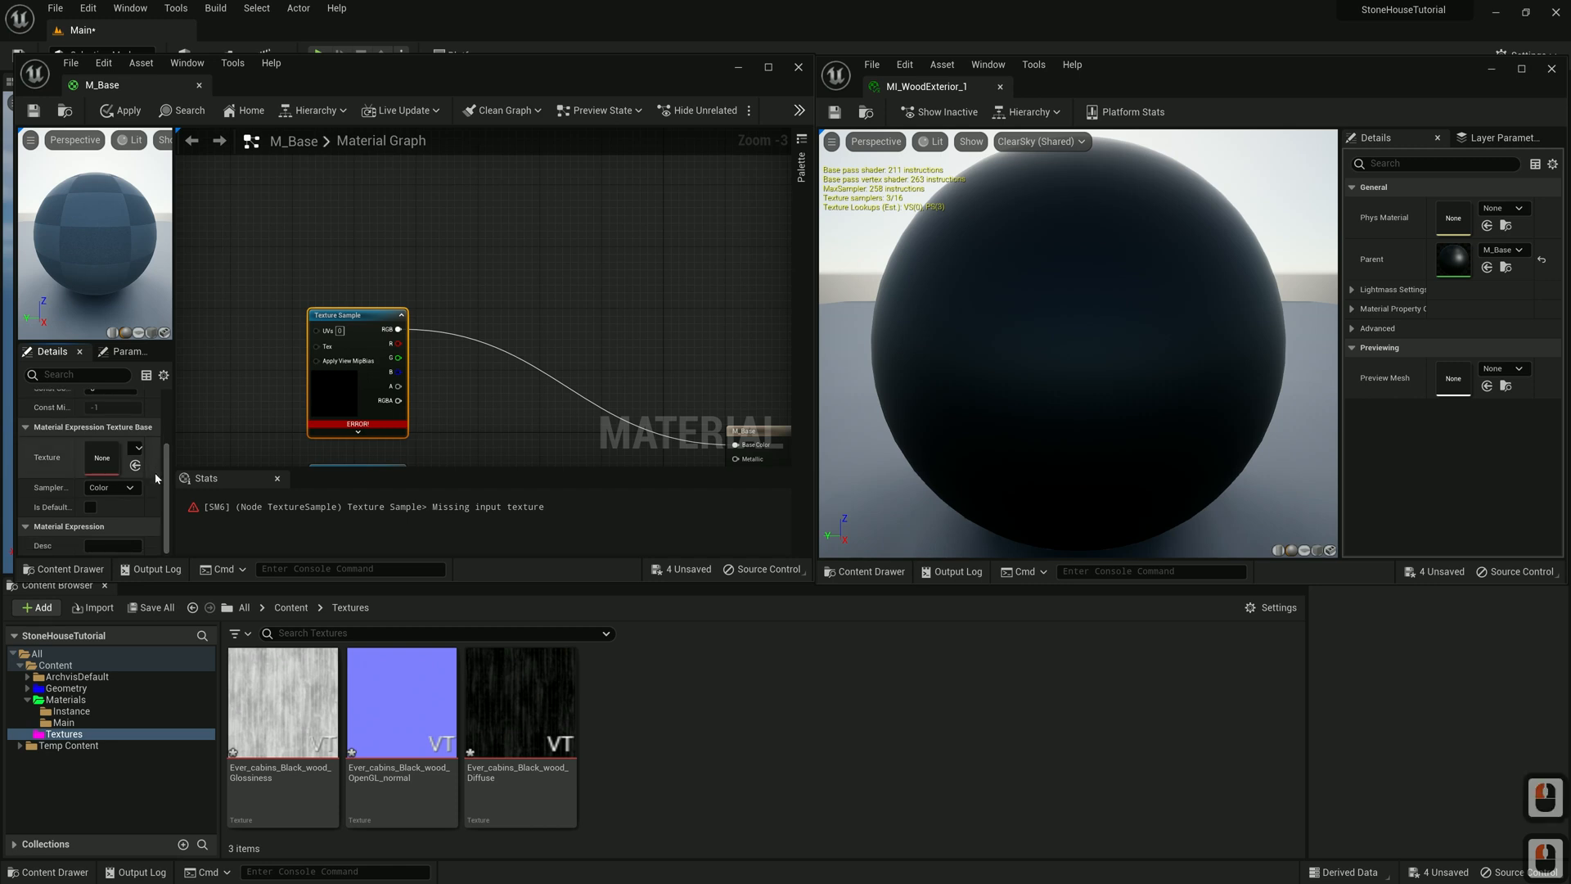
{"action": "left_click_drag", "start_coordinate": [635, 706], "coordinate": [102, 465]}
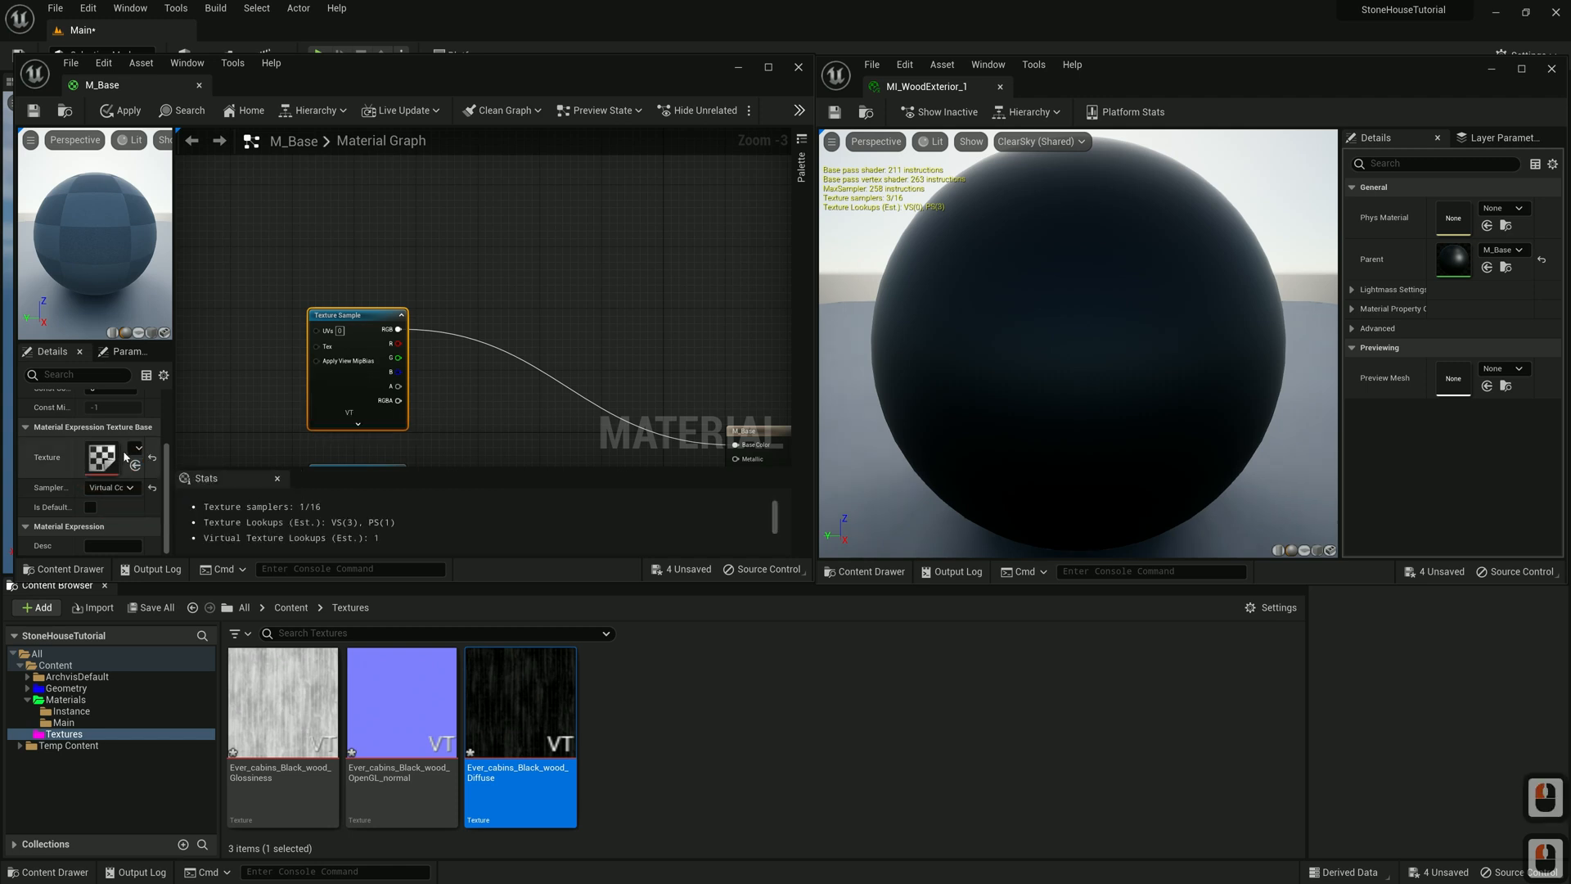
Assign the Ever_cabins_Black_wood_Glossiness texture to the two middle Texture Samples and Ever_cabins_Black_wood_OpenGL_normal to the lowest one
{"action": "scroll", "coordinate": [481, 243], "scroll_direction": "down", "scroll_amount": 3}
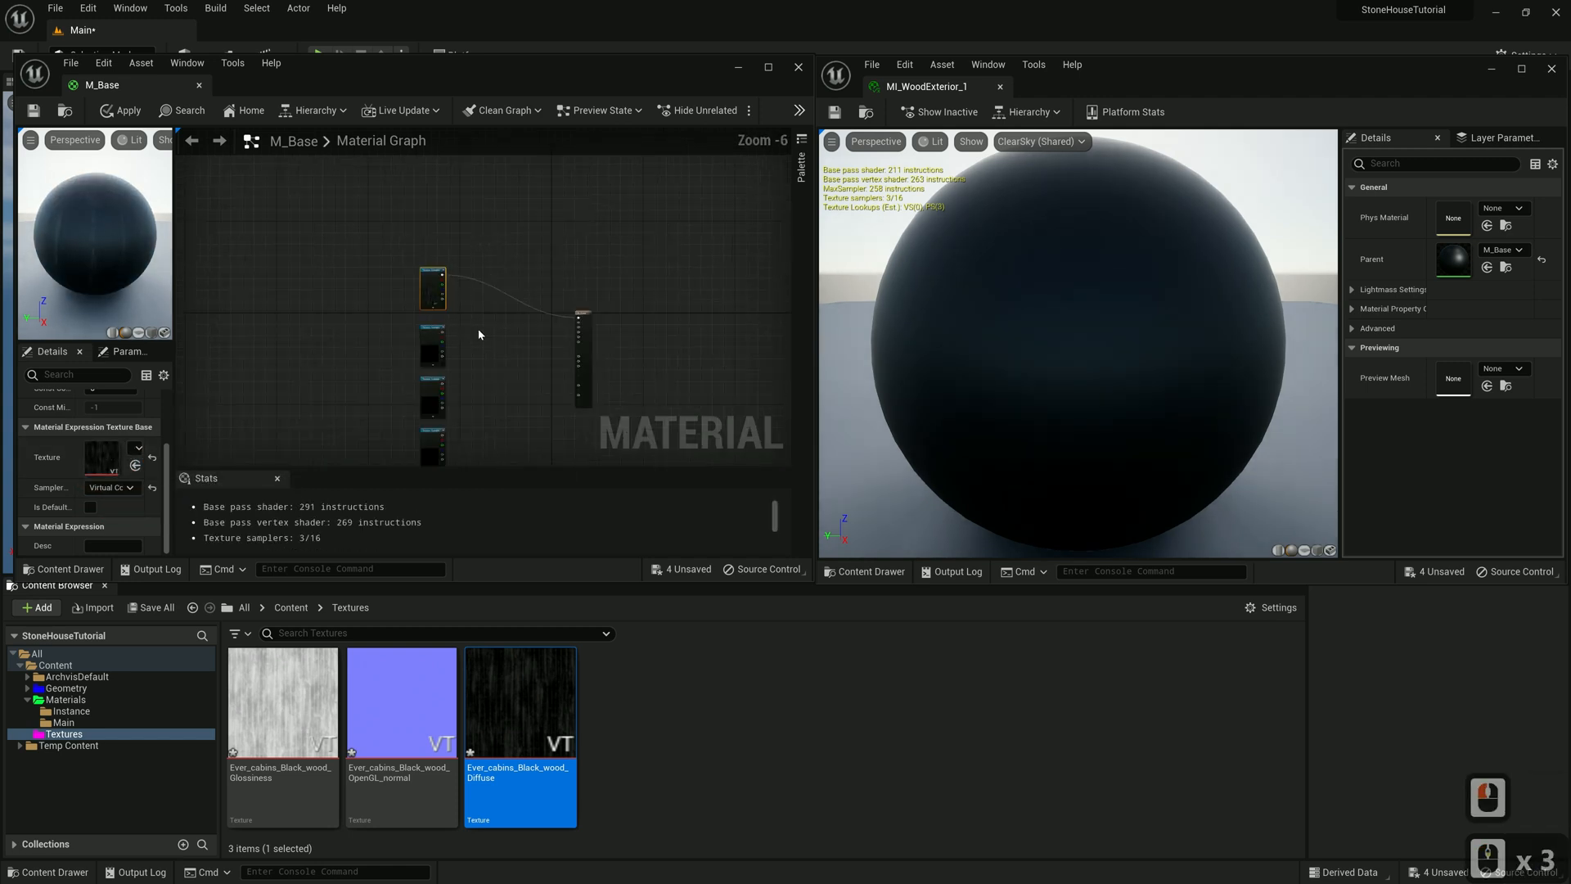
{"action": "scroll", "coordinate": [456, 337], "scroll_direction": "up", "scroll_amount": 3}
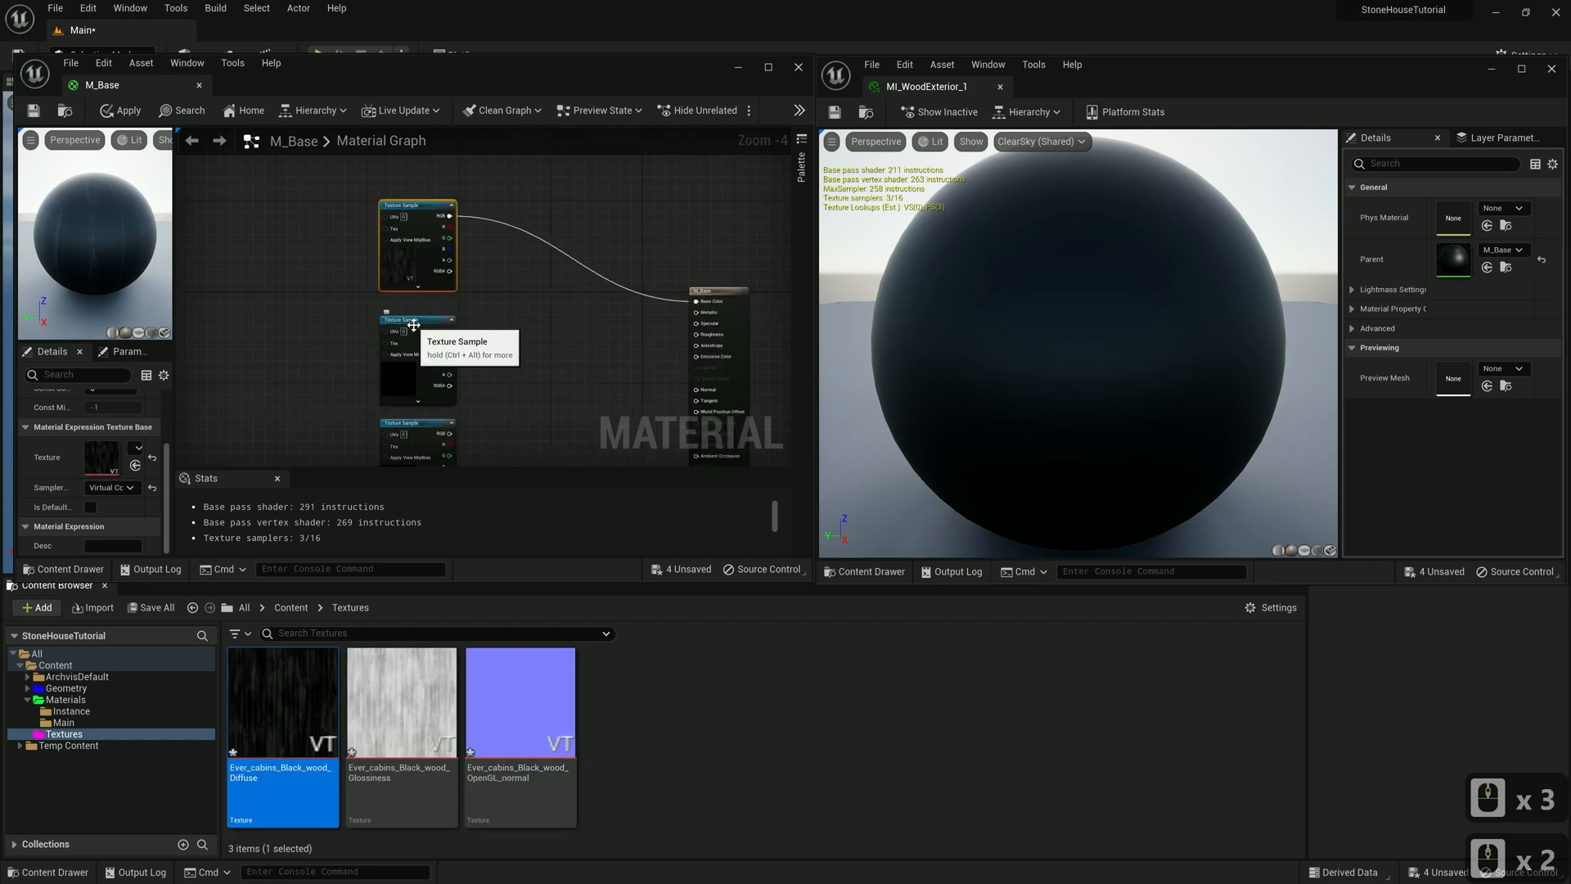
{"action": "left_click_drag", "start_coordinate": [401, 703], "coordinate": [102, 462]}
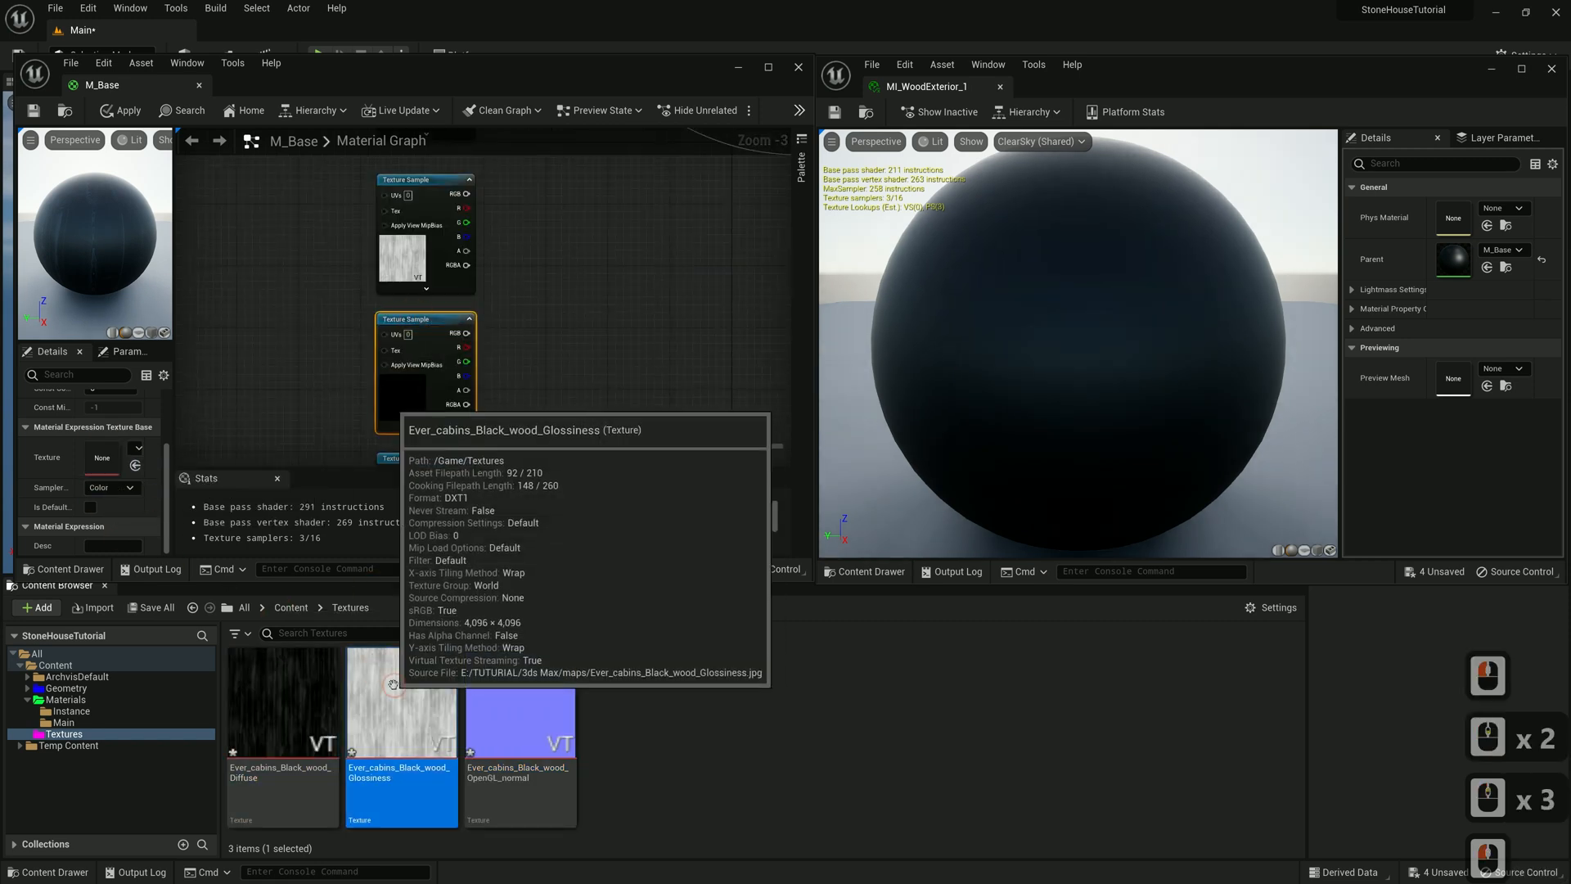
{"action": "left_click", "coordinate": [400, 332]}
{"action": "left_click_drag", "start_coordinate": [521, 703], "coordinate": [114, 467]}
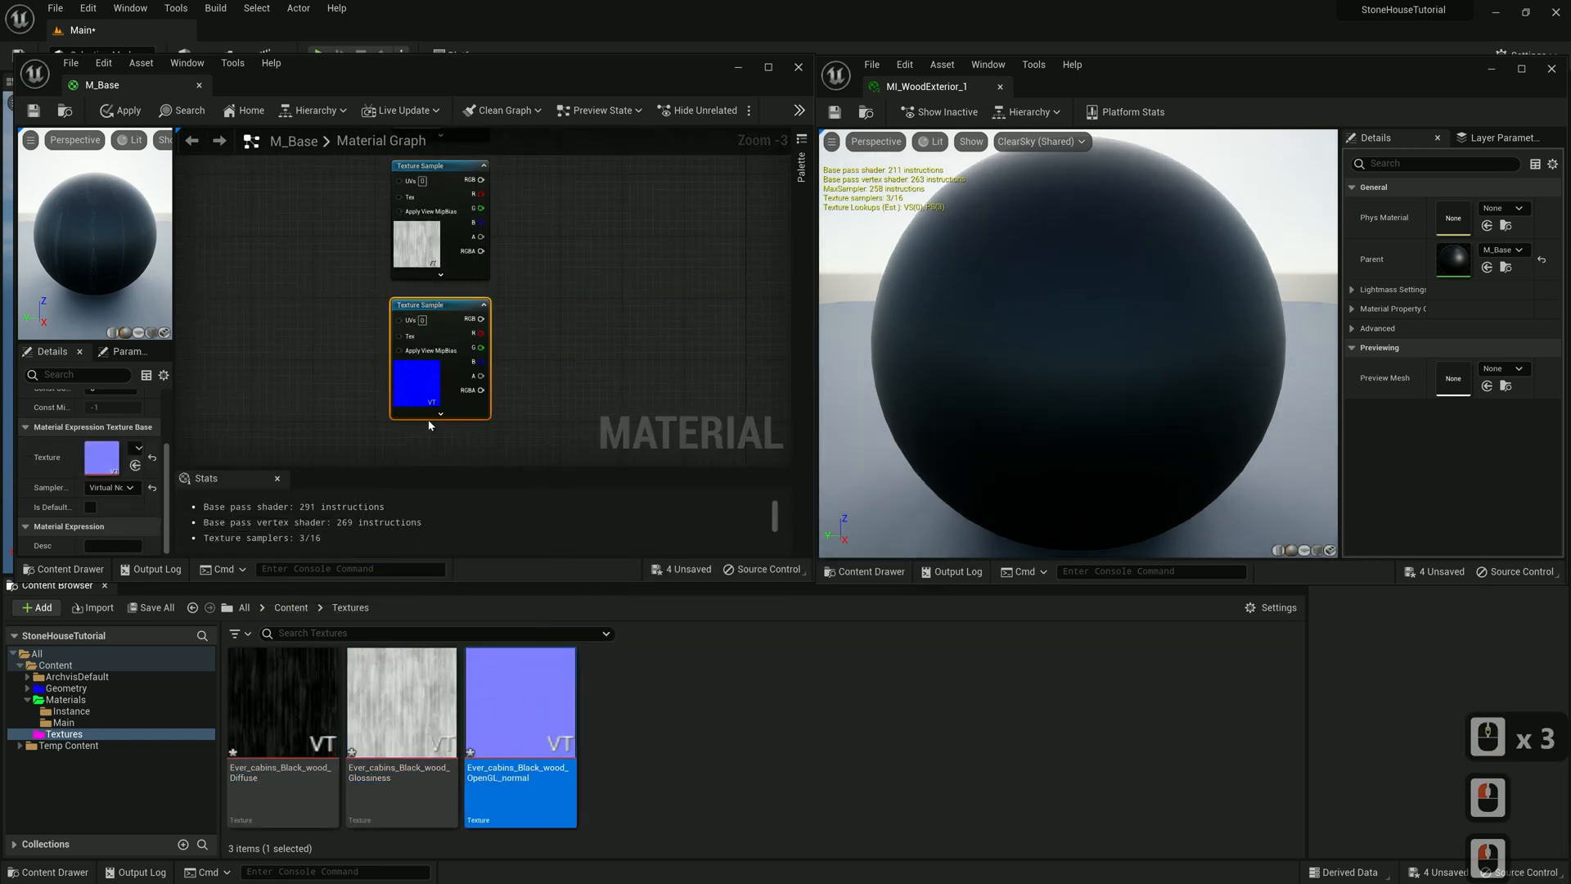
Convert the uppermost Texture Sample to a parameter named DiffuseTexture
{"action": "scroll", "coordinate": [461, 268], "scroll_direction": "down", "scroll_amount": 4}
{"action": "scroll", "coordinate": [468, 185], "scroll_direction": "up", "scroll_amount": 3}
{"action": "left_click", "coordinate": [458, 250]}
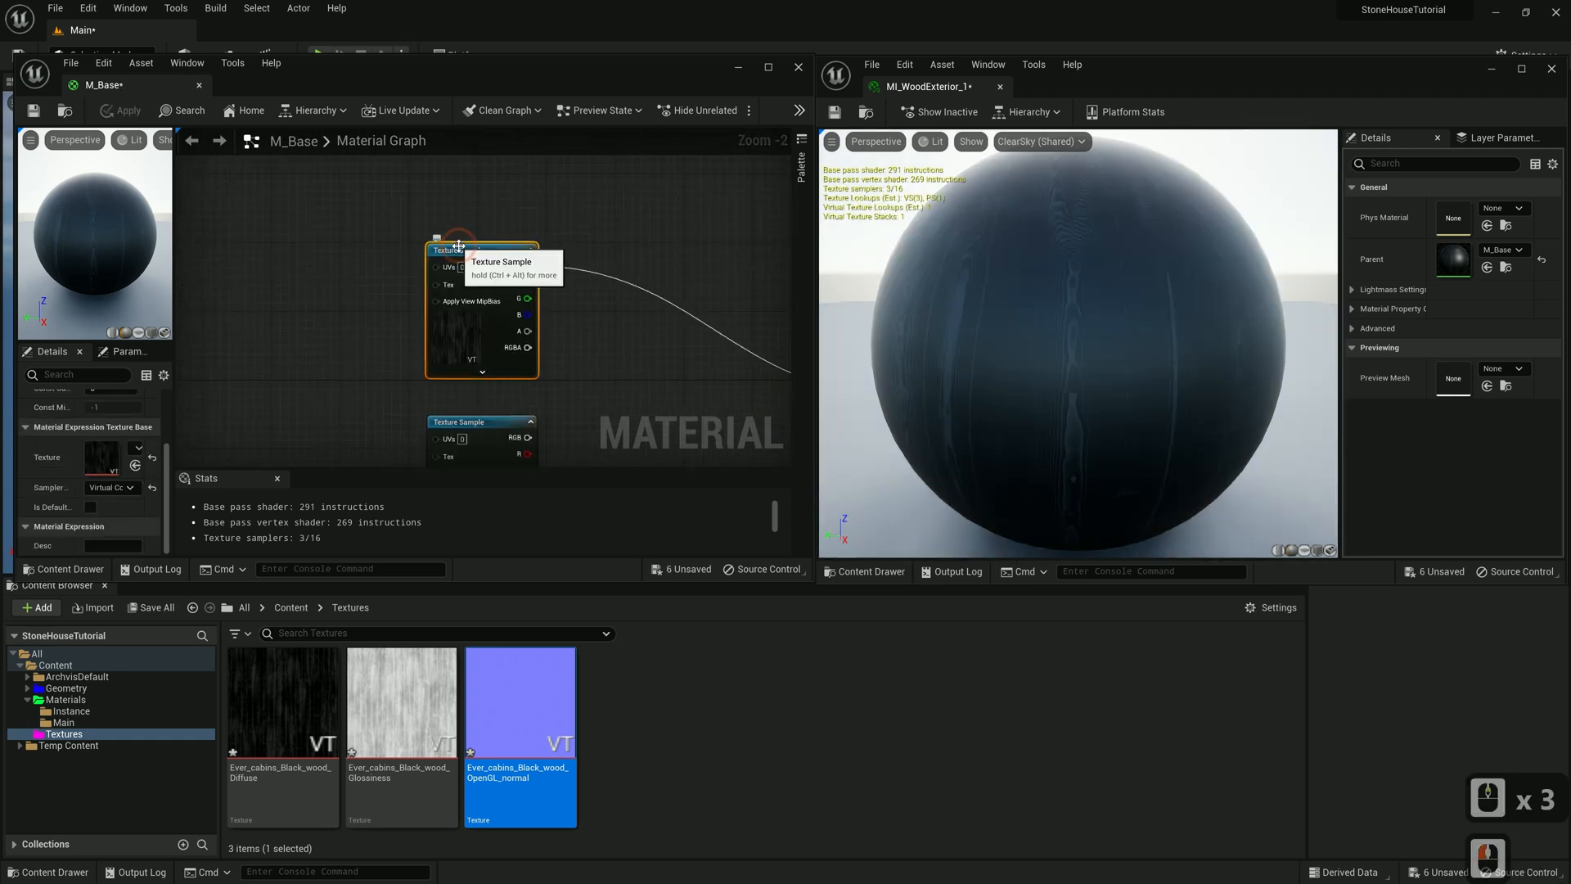
{"action": "right_click", "coordinate": [458, 252]}
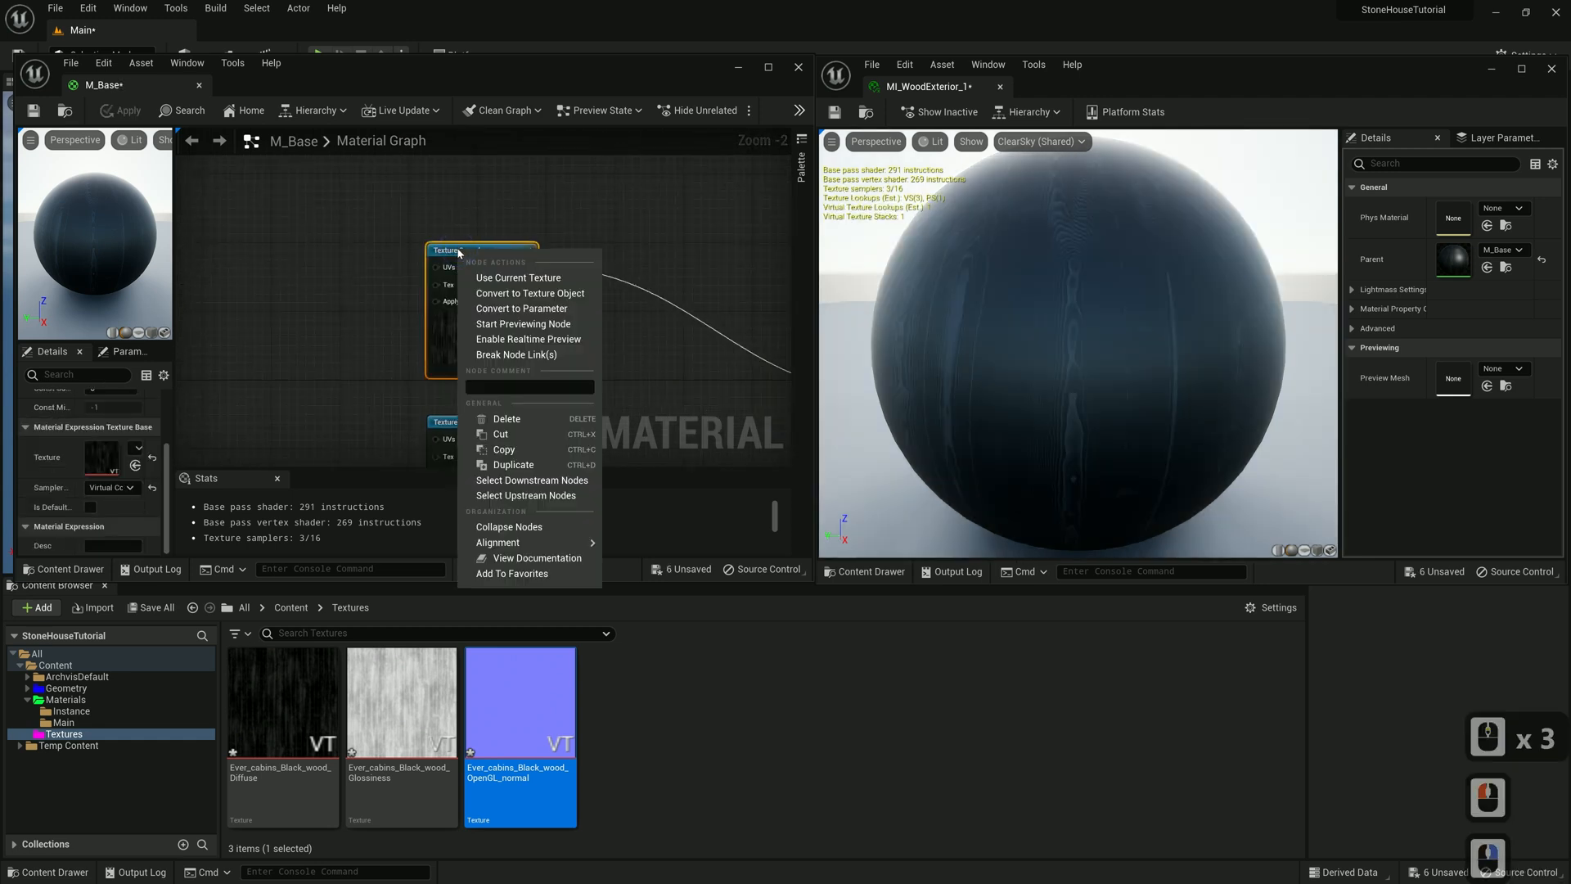
{"action": "left_click", "coordinate": [521, 308]}
{"action": "type", "text": "Di"}
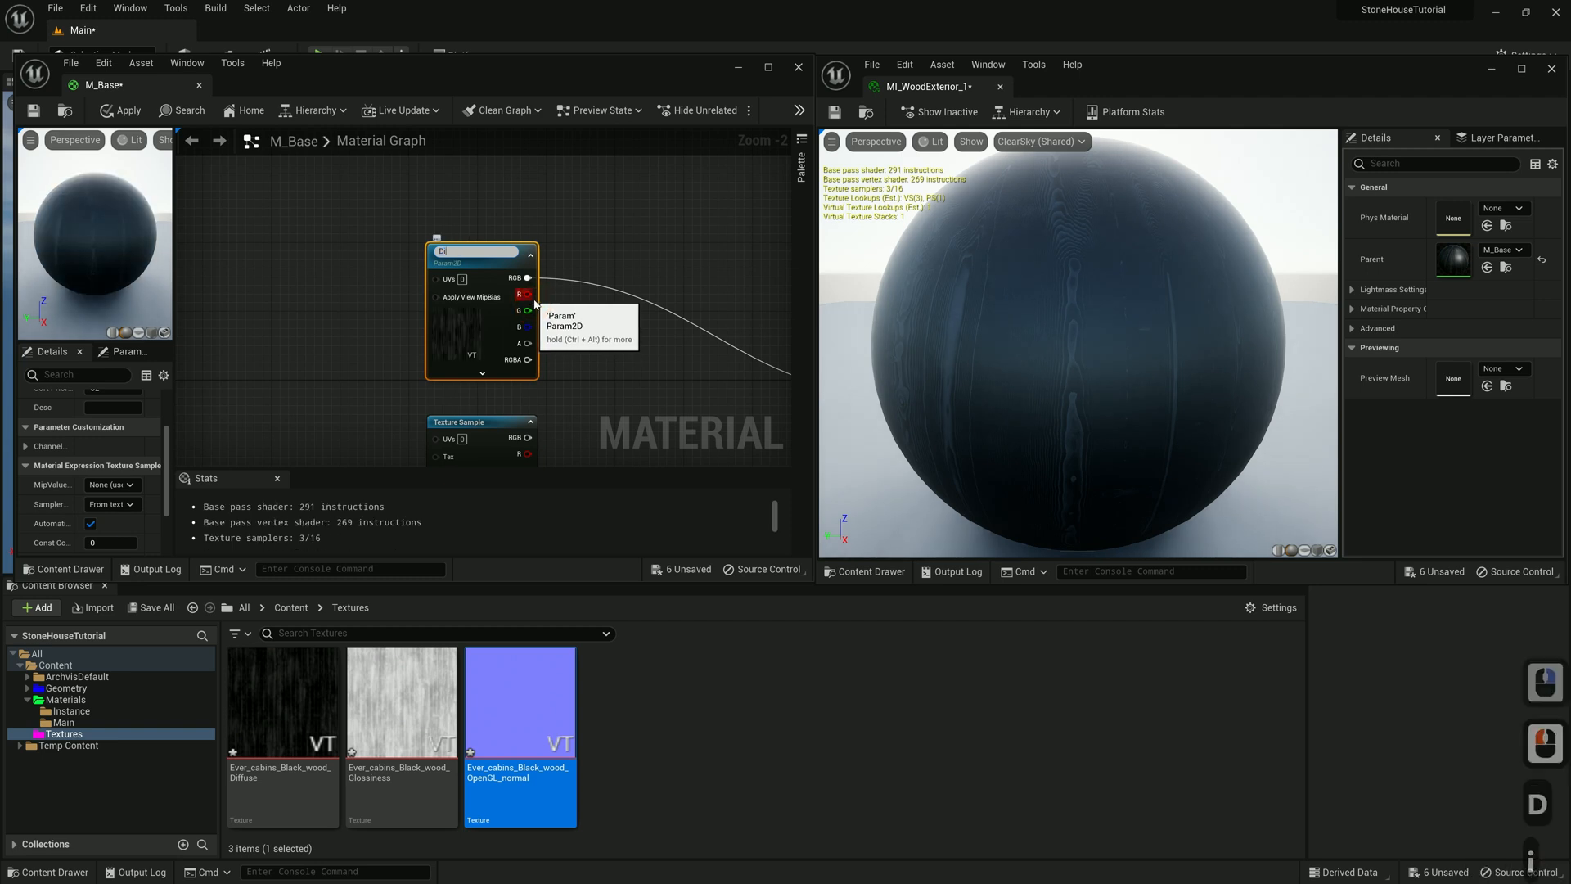
{"action": "type", "text": "ffuseColor"}
{"action": "left_click_drag", "start_coordinate": [462, 251], "coordinate": [480, 252]}
{"action": "type", "text": "Texture"}
{"action": "left_click", "coordinate": [336, 206]}
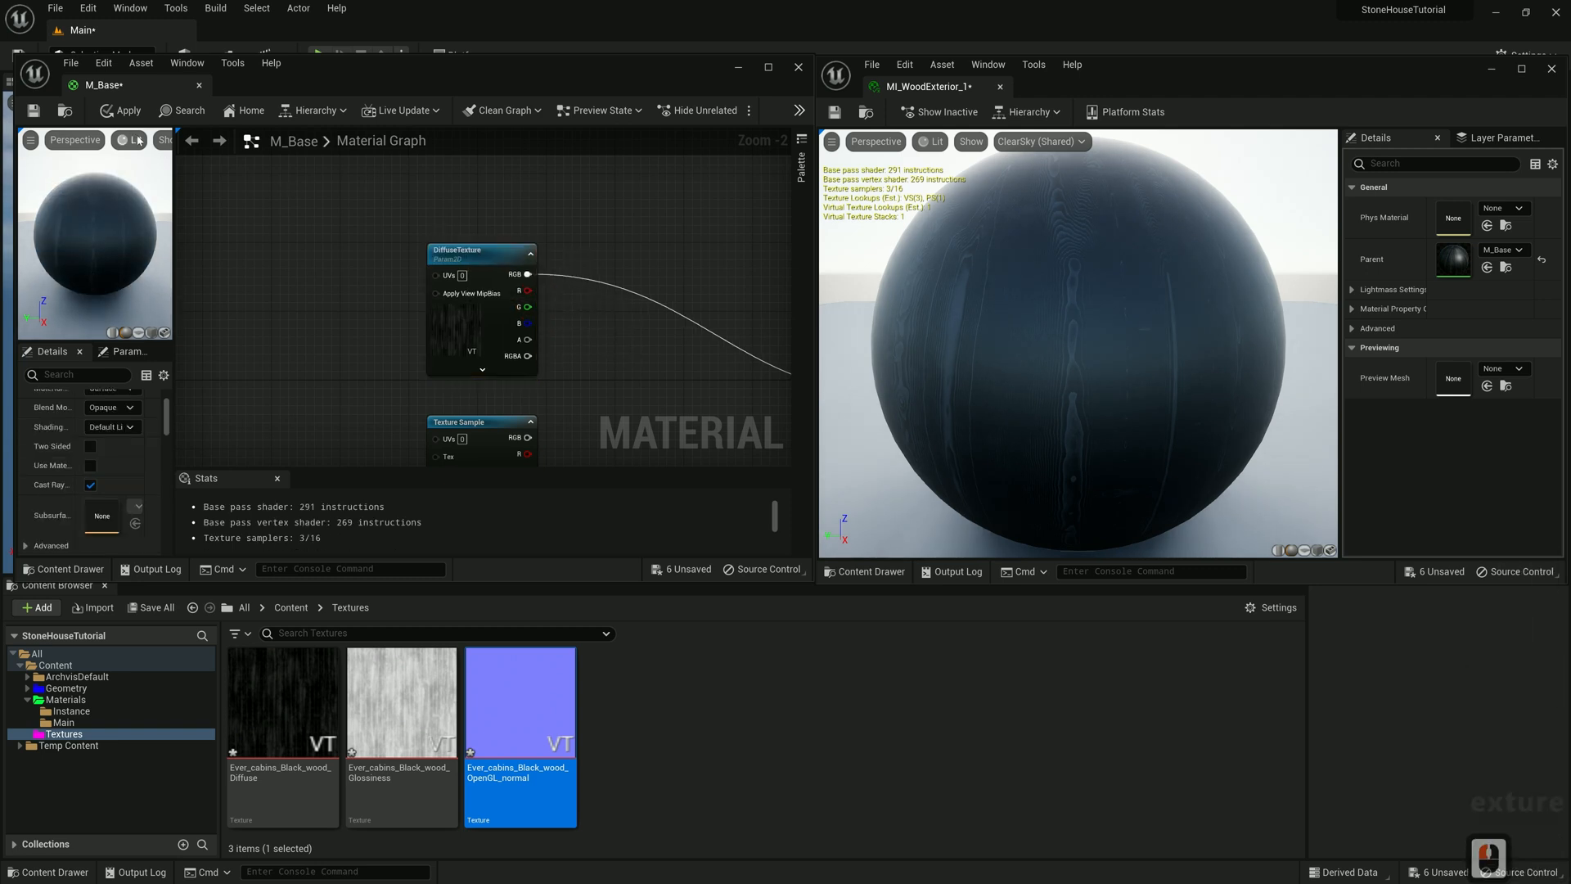
Apply M_Base, enable the DiffuseTexture parameter in MI_WoodExterior_1 and widen its parameter name column
{"action": "left_click", "coordinate": [122, 113]}
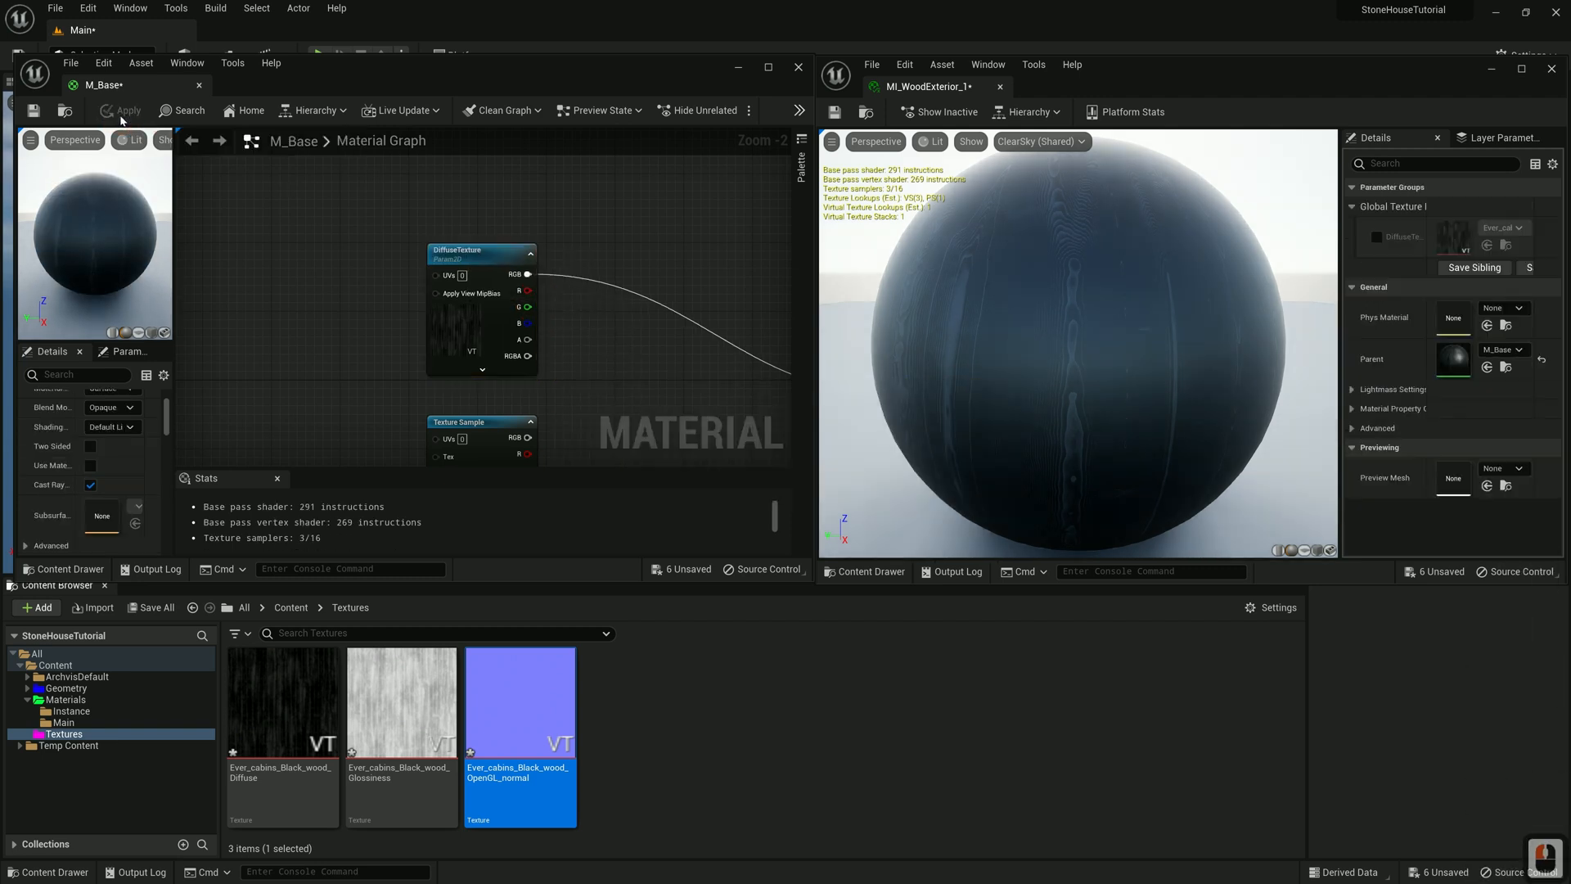
{"action": "left_click", "coordinate": [1378, 238]}
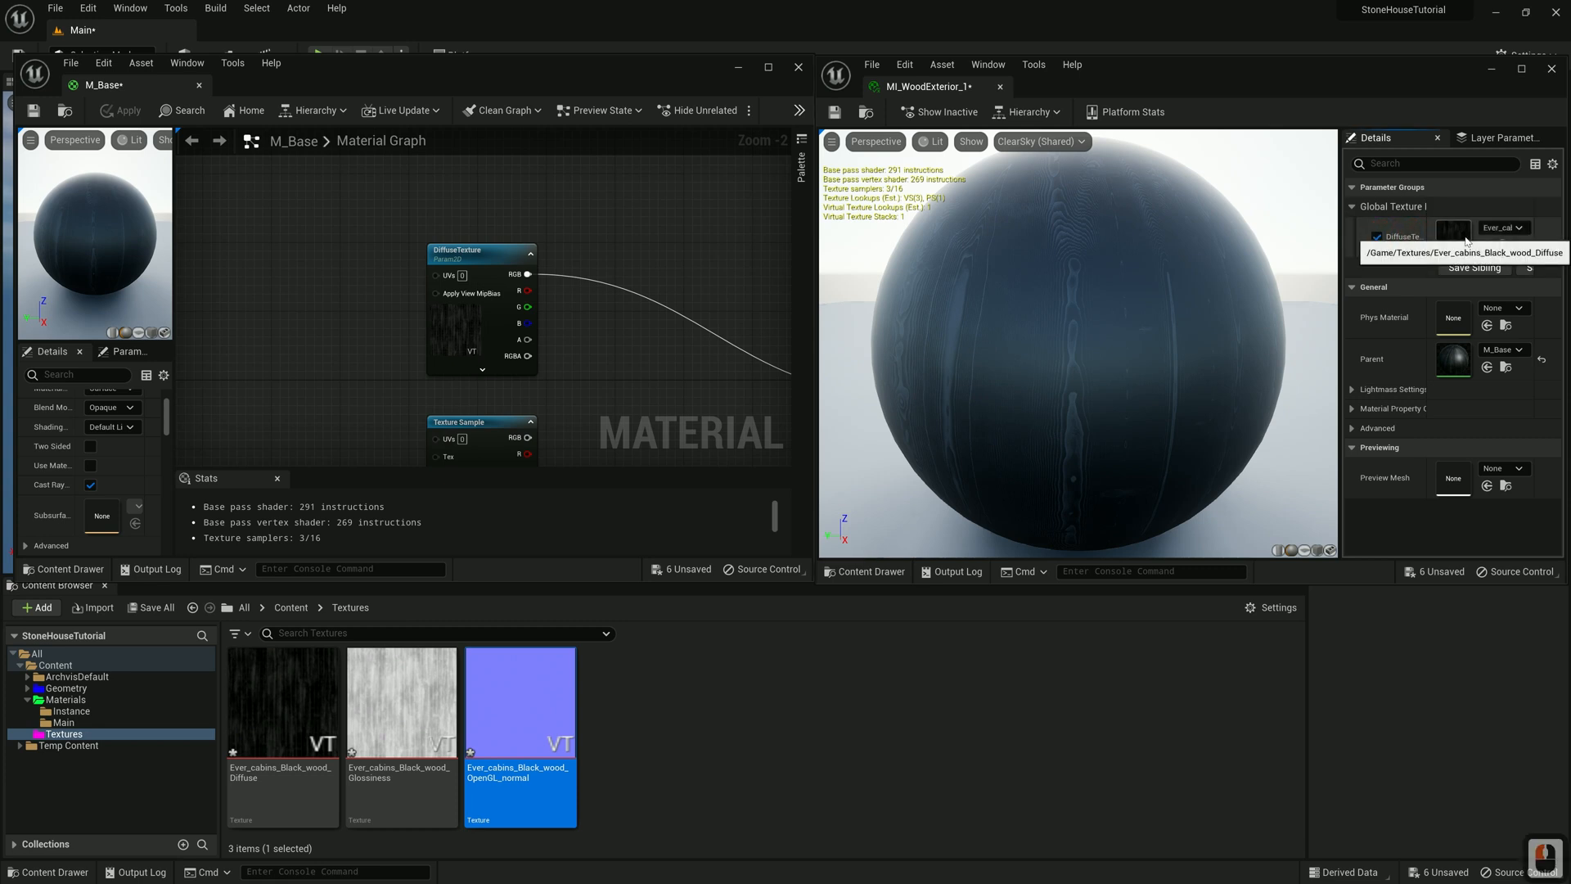
{"action": "left_click", "coordinate": [1426, 224]}
{"action": "left_click_drag", "start_coordinate": [1425, 224], "coordinate": [1444, 225]}
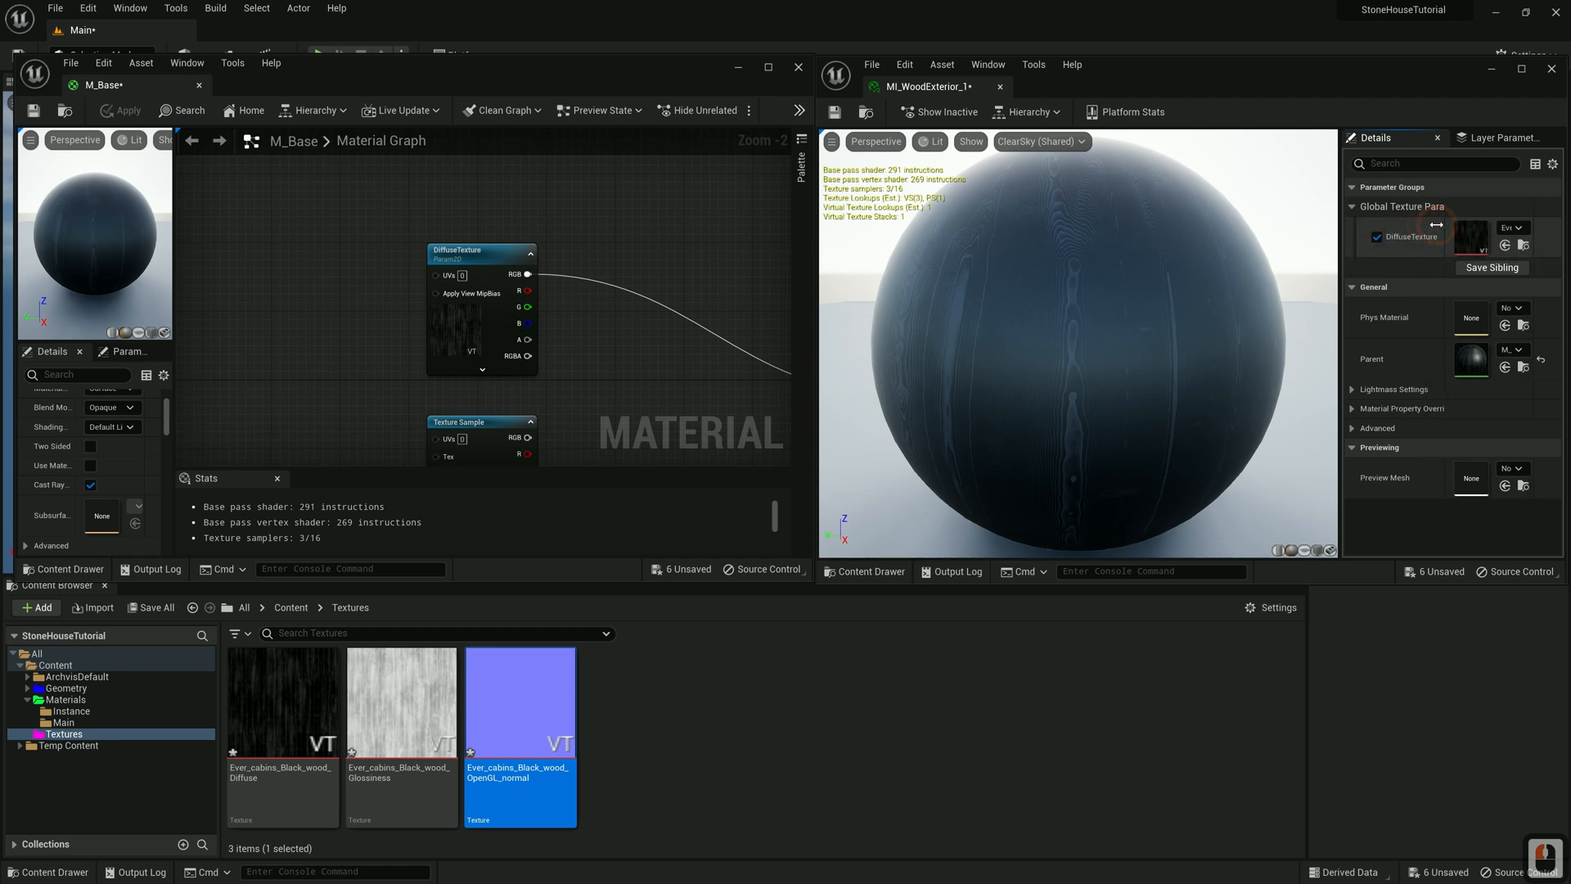
Add a Multiply node beside DiffuseTexture in M_Base and connect the texture's RGB output to input A
{"action": "scroll", "coordinate": [440, 243], "scroll_direction": "down", "scroll_amount": 2}
{"action": "right_click", "coordinate": [439, 243]}
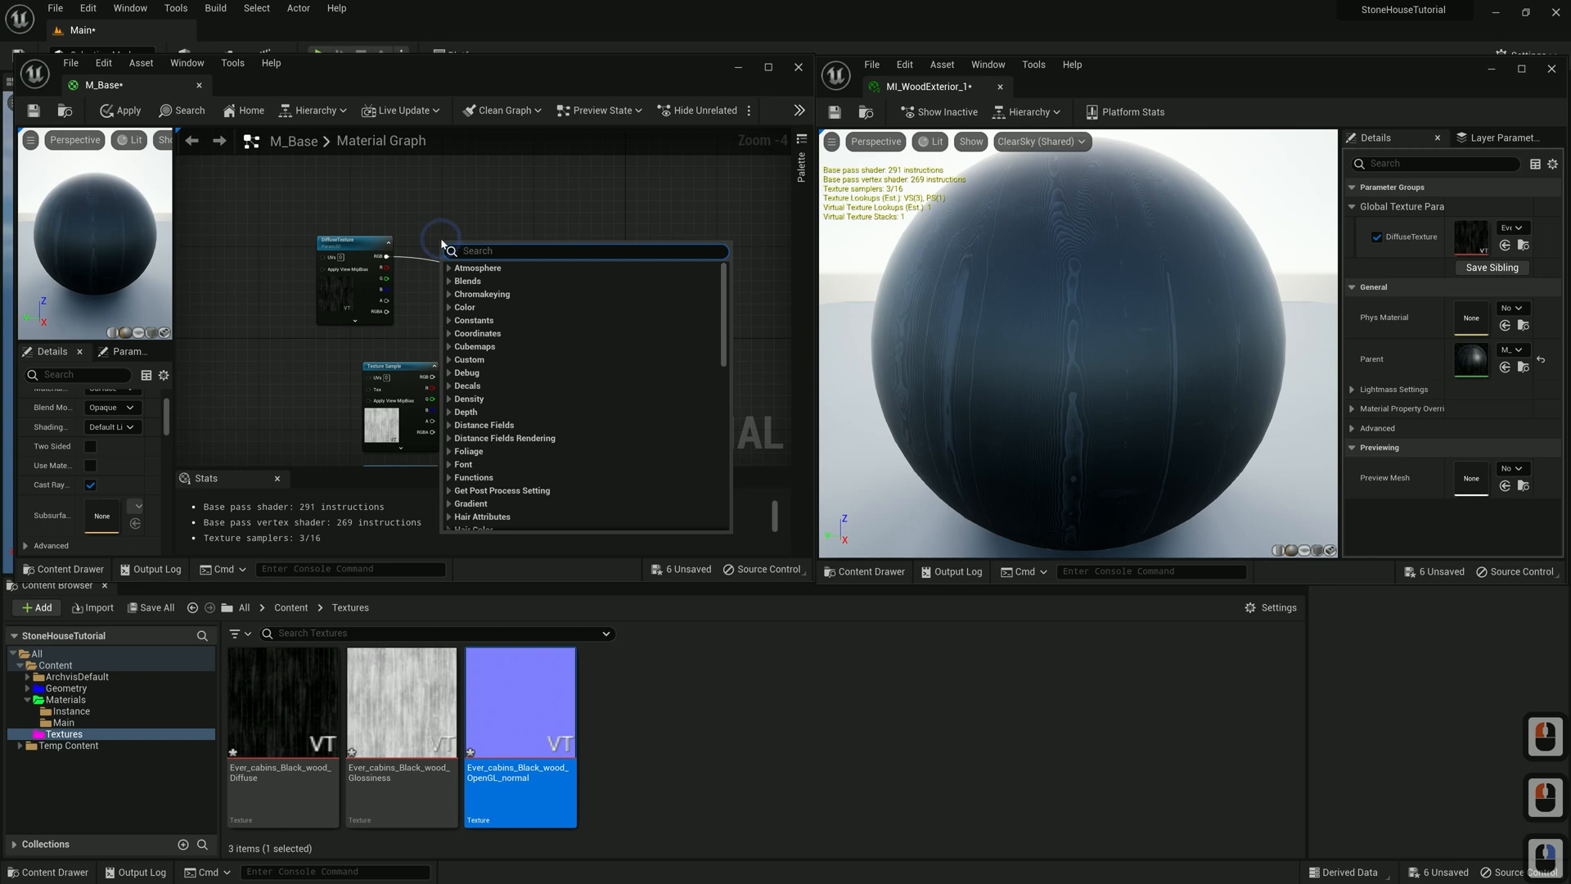
{"action": "type", "text": "mult"}
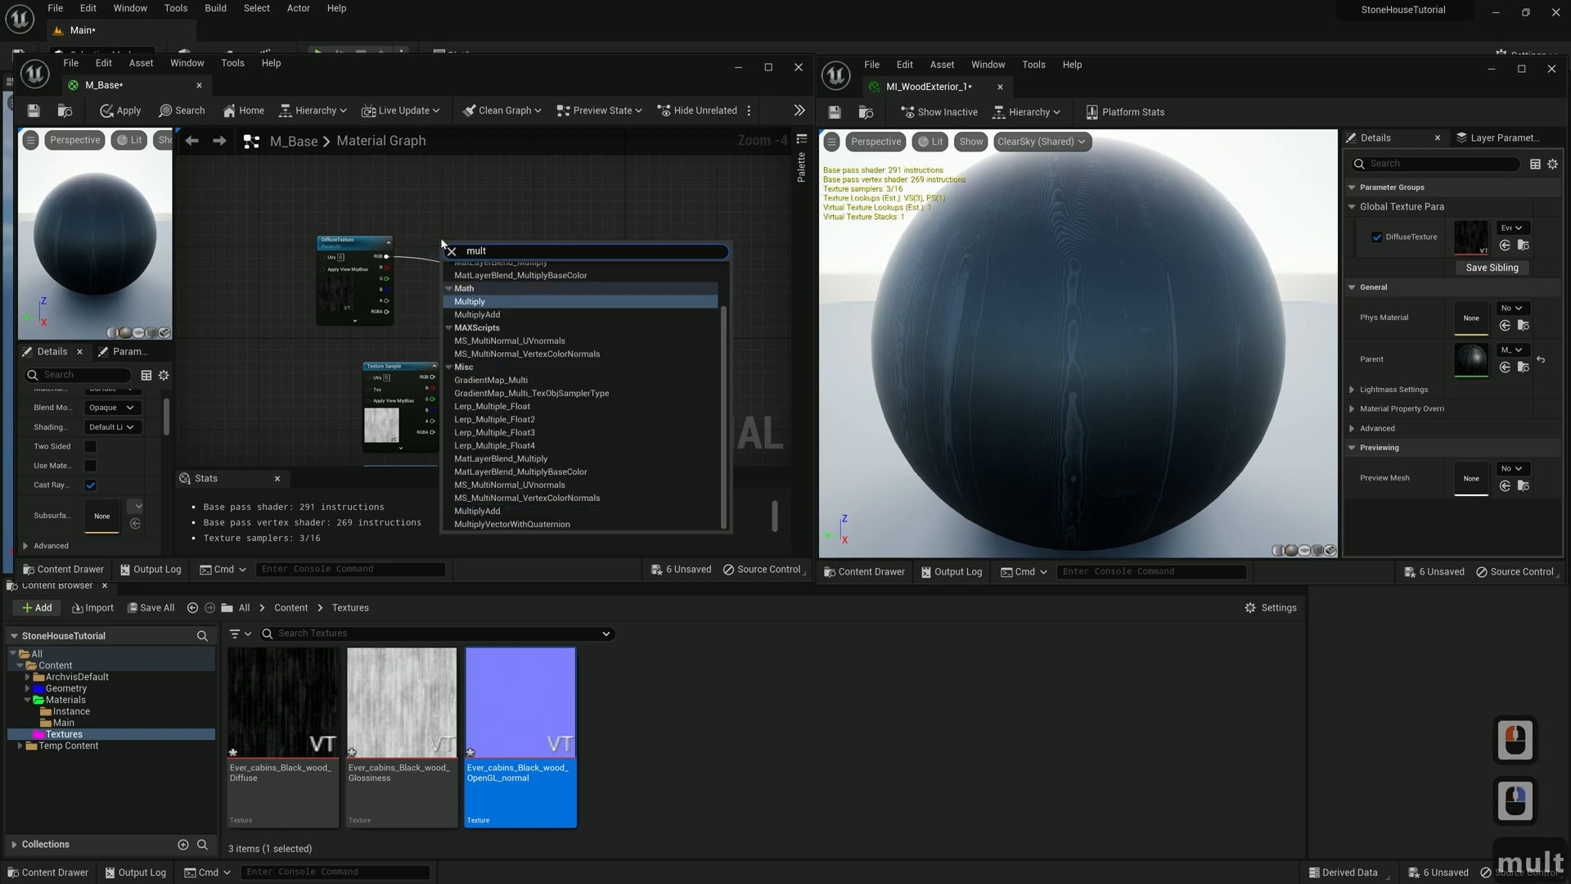
{"action": "left_click", "coordinate": [469, 301]}
{"action": "mouse_move", "coordinate": [449, 246]}
{"action": "left_mouse_down"}
{"action": "mouse_move", "coordinate": [470, 241]}
{"action": "mouse_move", "coordinate": [445, 259]}
{"action": "mouse_move", "coordinate": [466, 252]}
{"action": "left_mouse_up"}
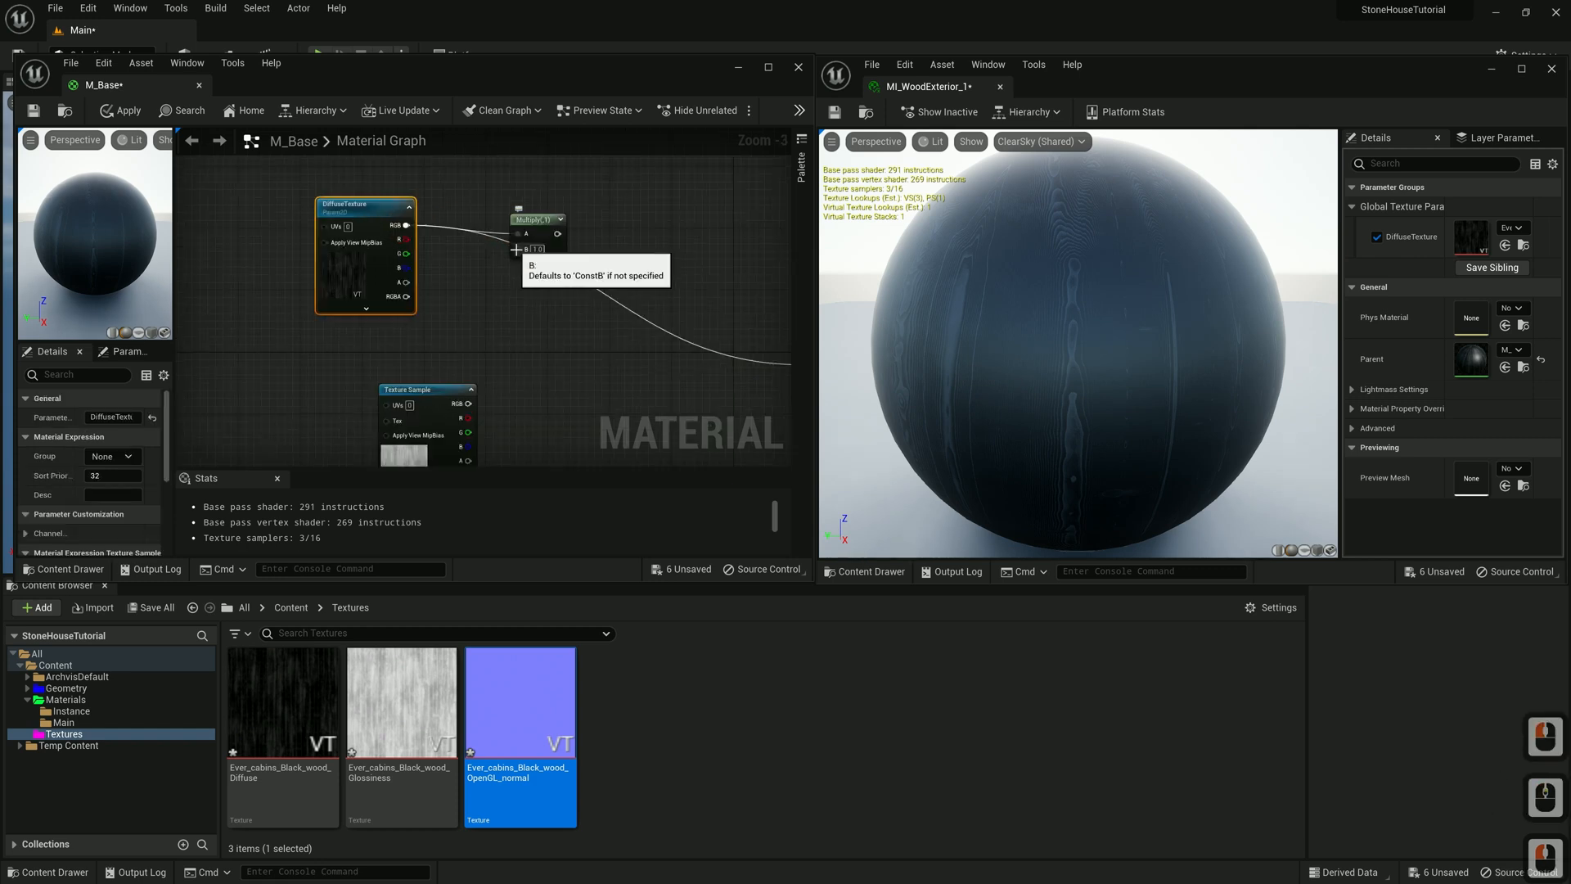
Promote the Multiply node's B input to a parameter named DiffuseIntens and place it below DiffuseTexture
{"action": "right_click", "coordinate": [517, 249]}
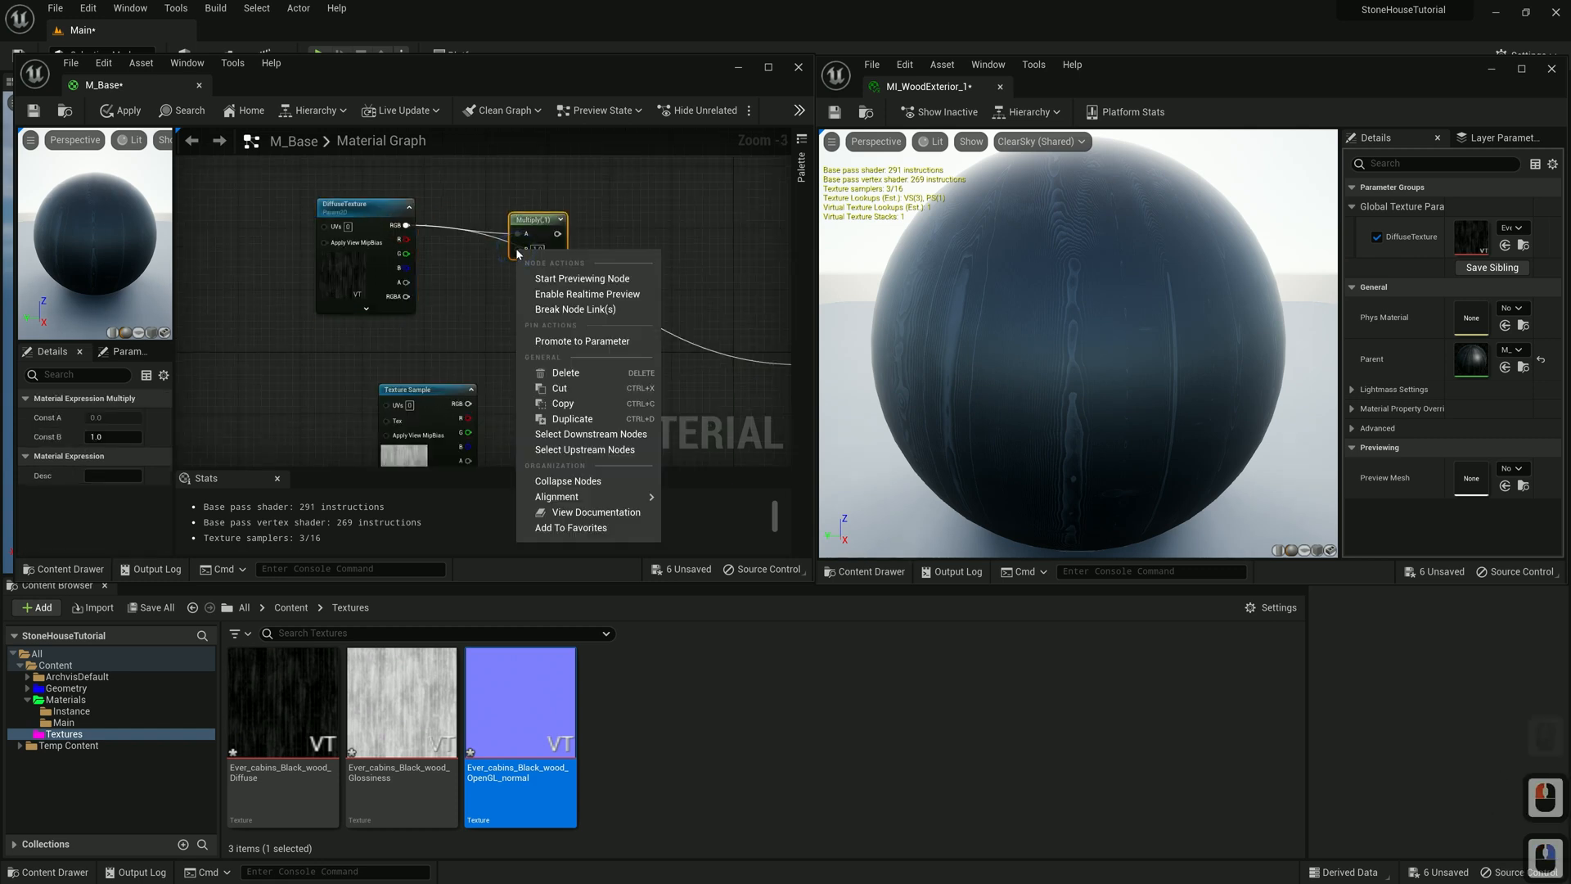
{"action": "left_click", "coordinate": [581, 341]}
{"action": "type", "text": "Di"}
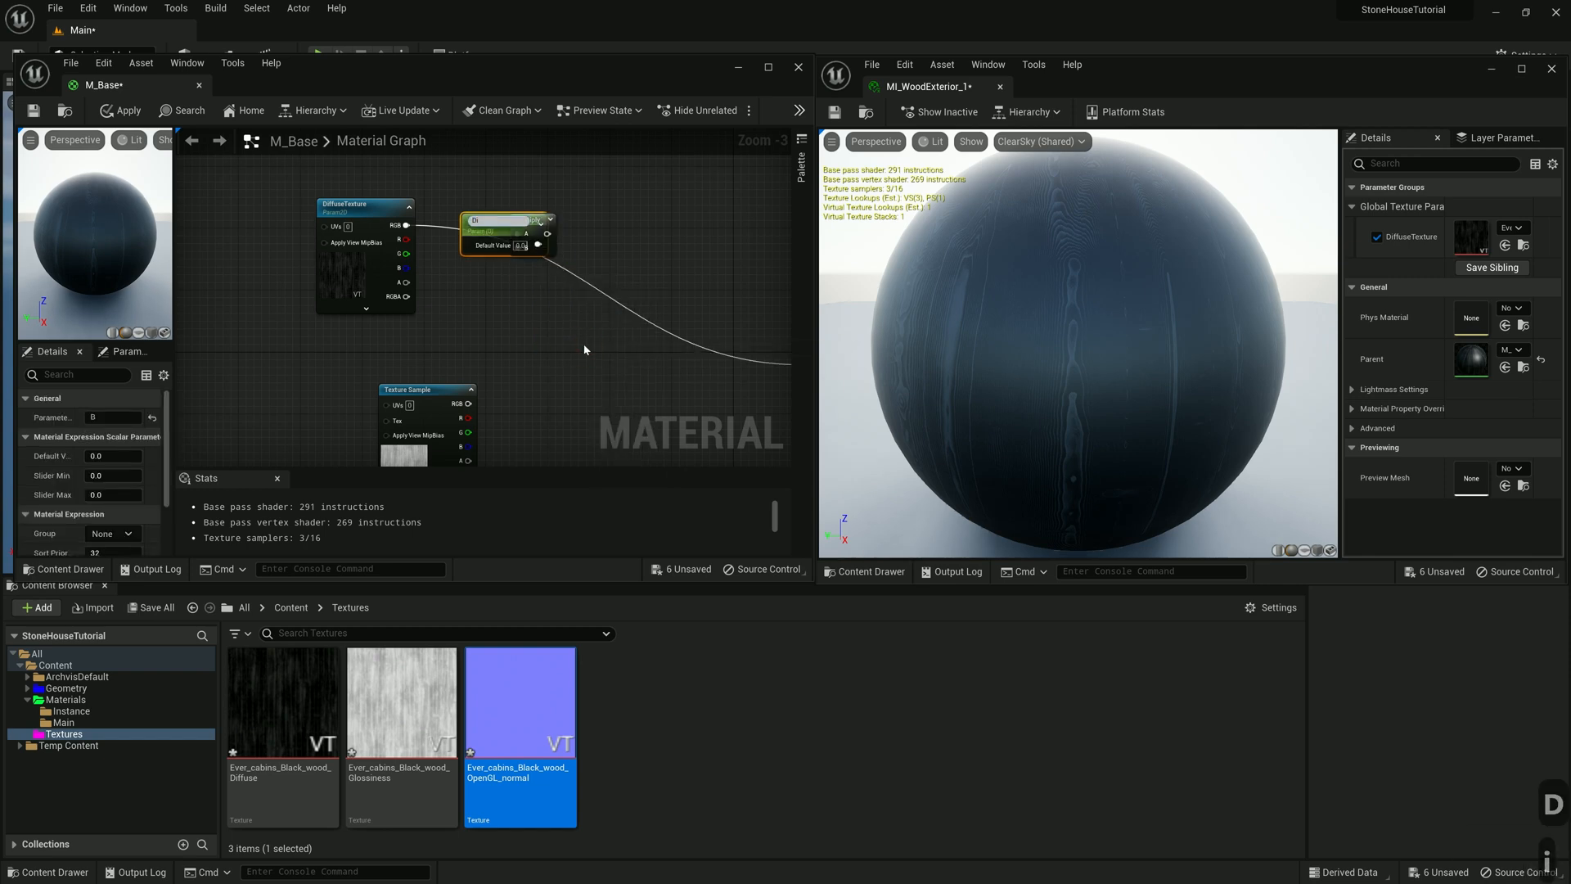
{"action": "type", "text": "ffuseIntens"}
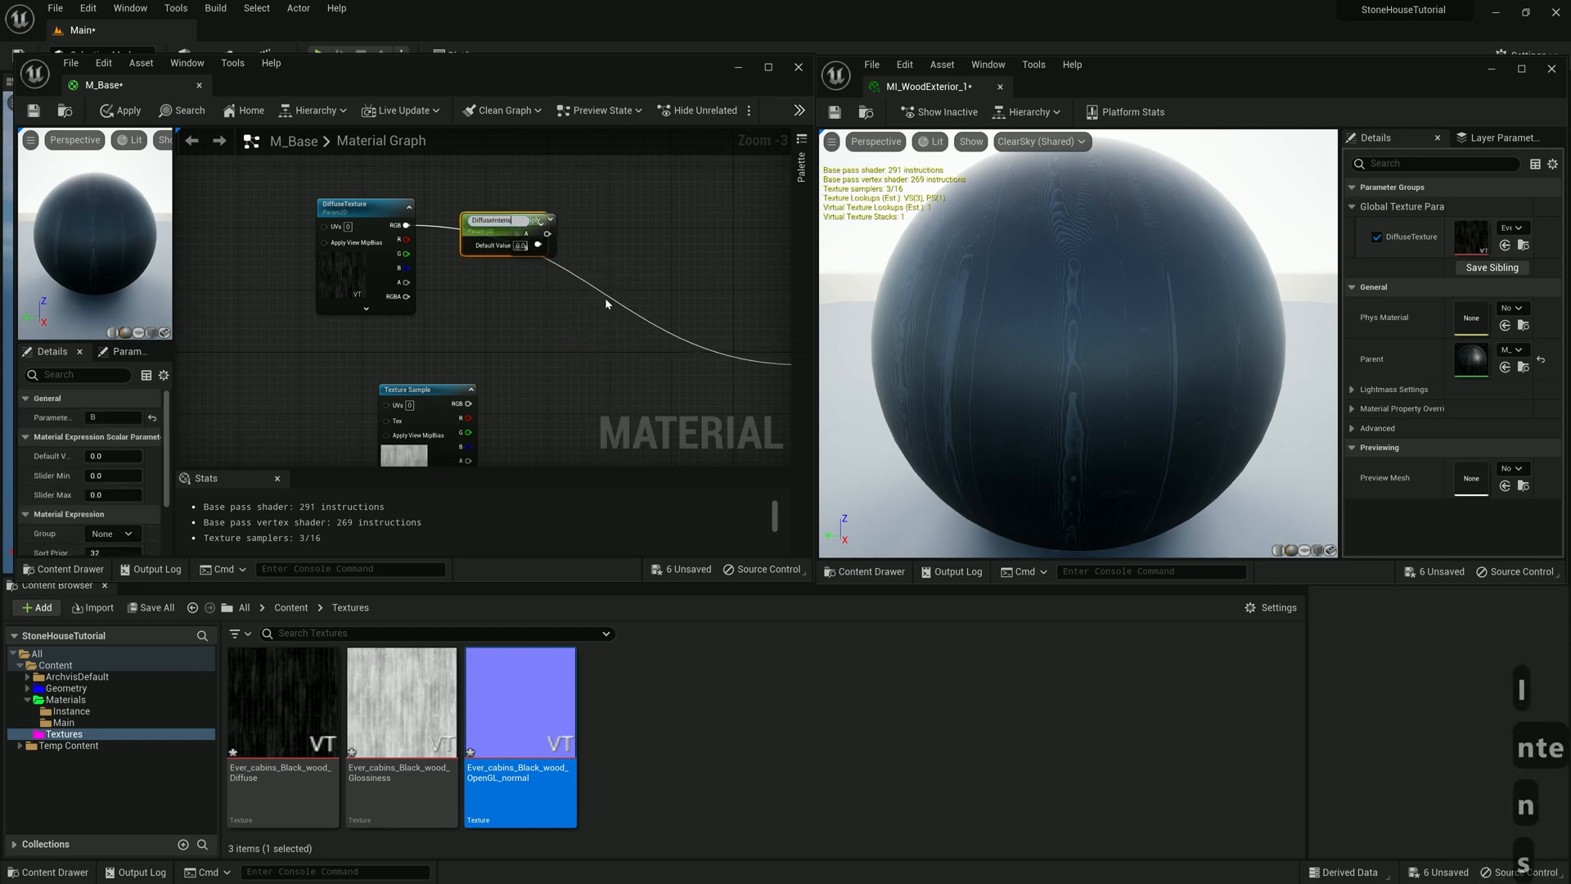
{"action": "left_click", "coordinate": [483, 252]}
{"action": "left_click_drag", "start_coordinate": [482, 252], "coordinate": [368, 344]}
Connect the Multiply output to the Base Color input of M_Base and apply the material
{"action": "scroll", "coordinate": [348, 298], "scroll_direction": "down", "scroll_amount": 1}
{"action": "left_click_drag", "start_coordinate": [494, 250], "coordinate": [687, 350]}
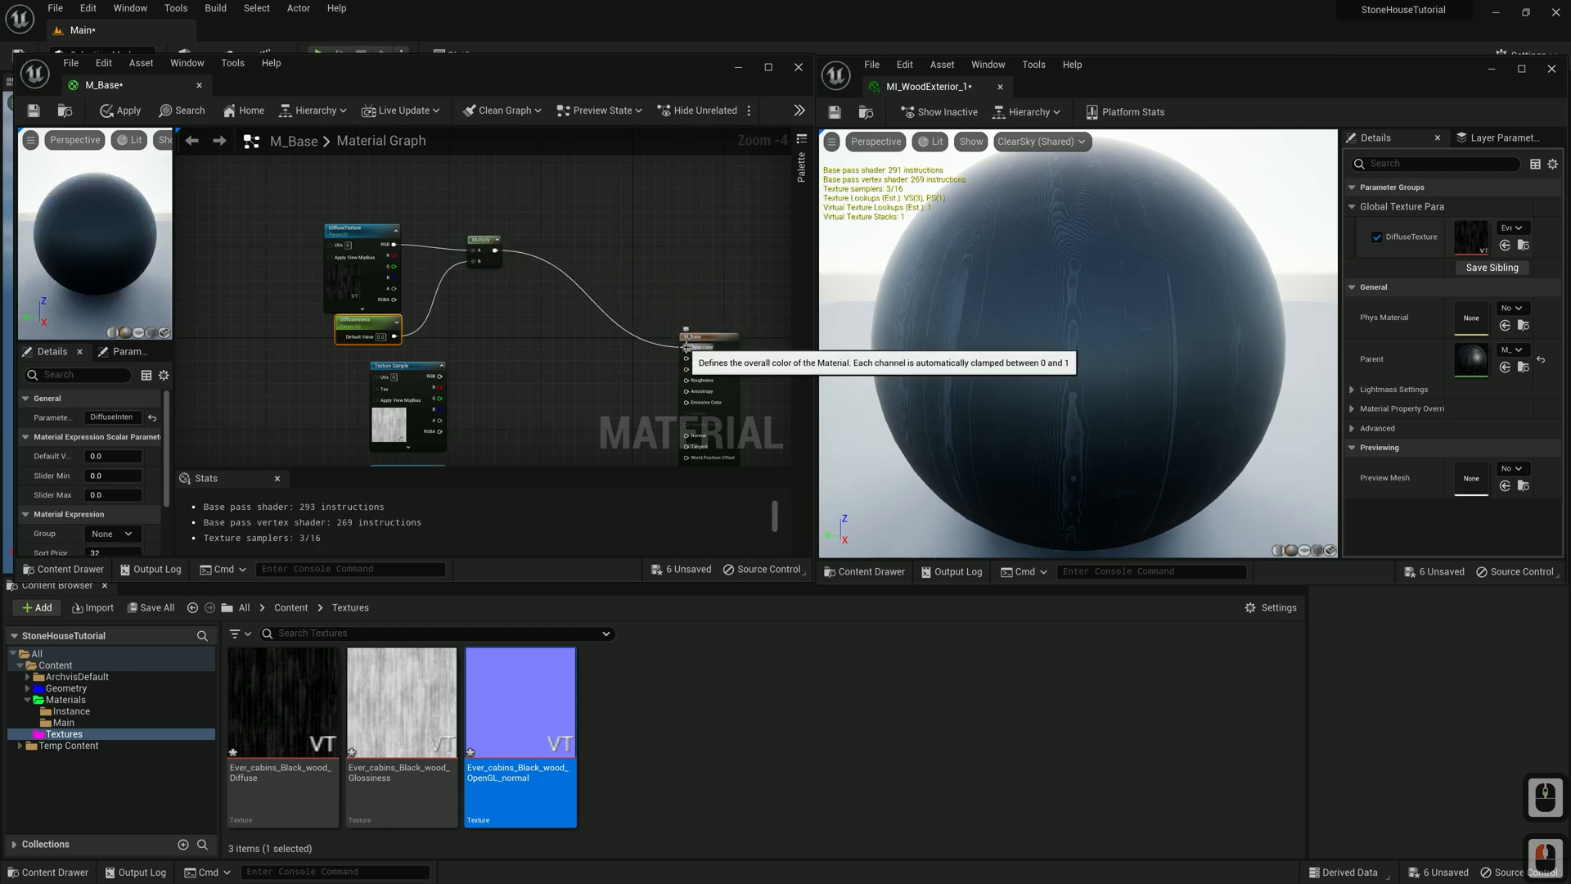
{"action": "left_click", "coordinate": [130, 115]}
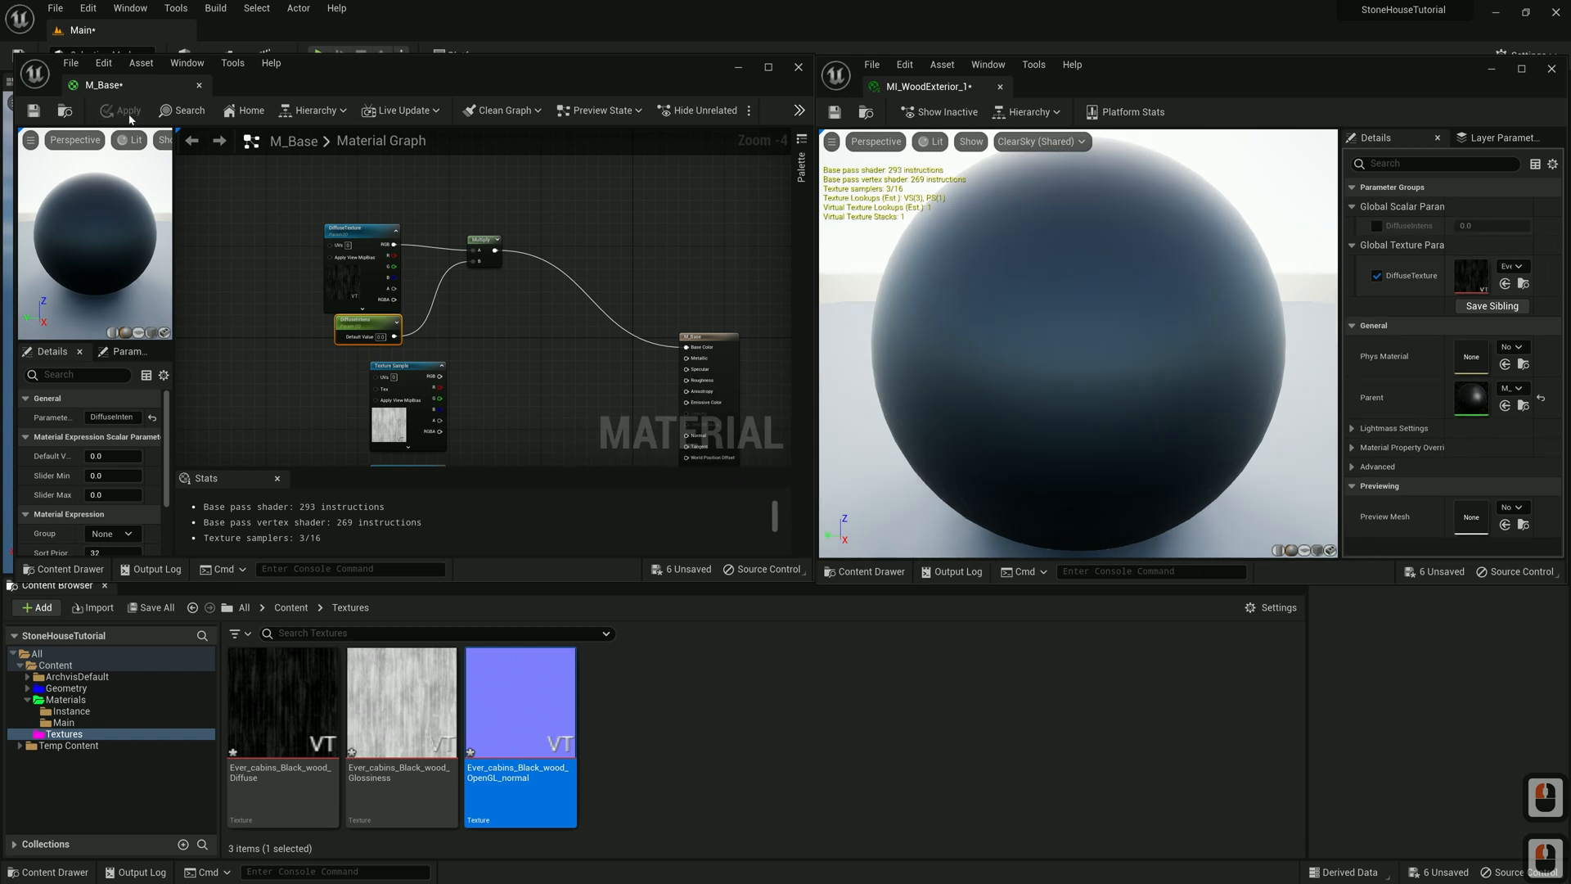
Enable the DiffuseIntens parameter in MI_WoodExterior_1 and set it to 1.0
{"action": "left_click", "coordinate": [1376, 225]}
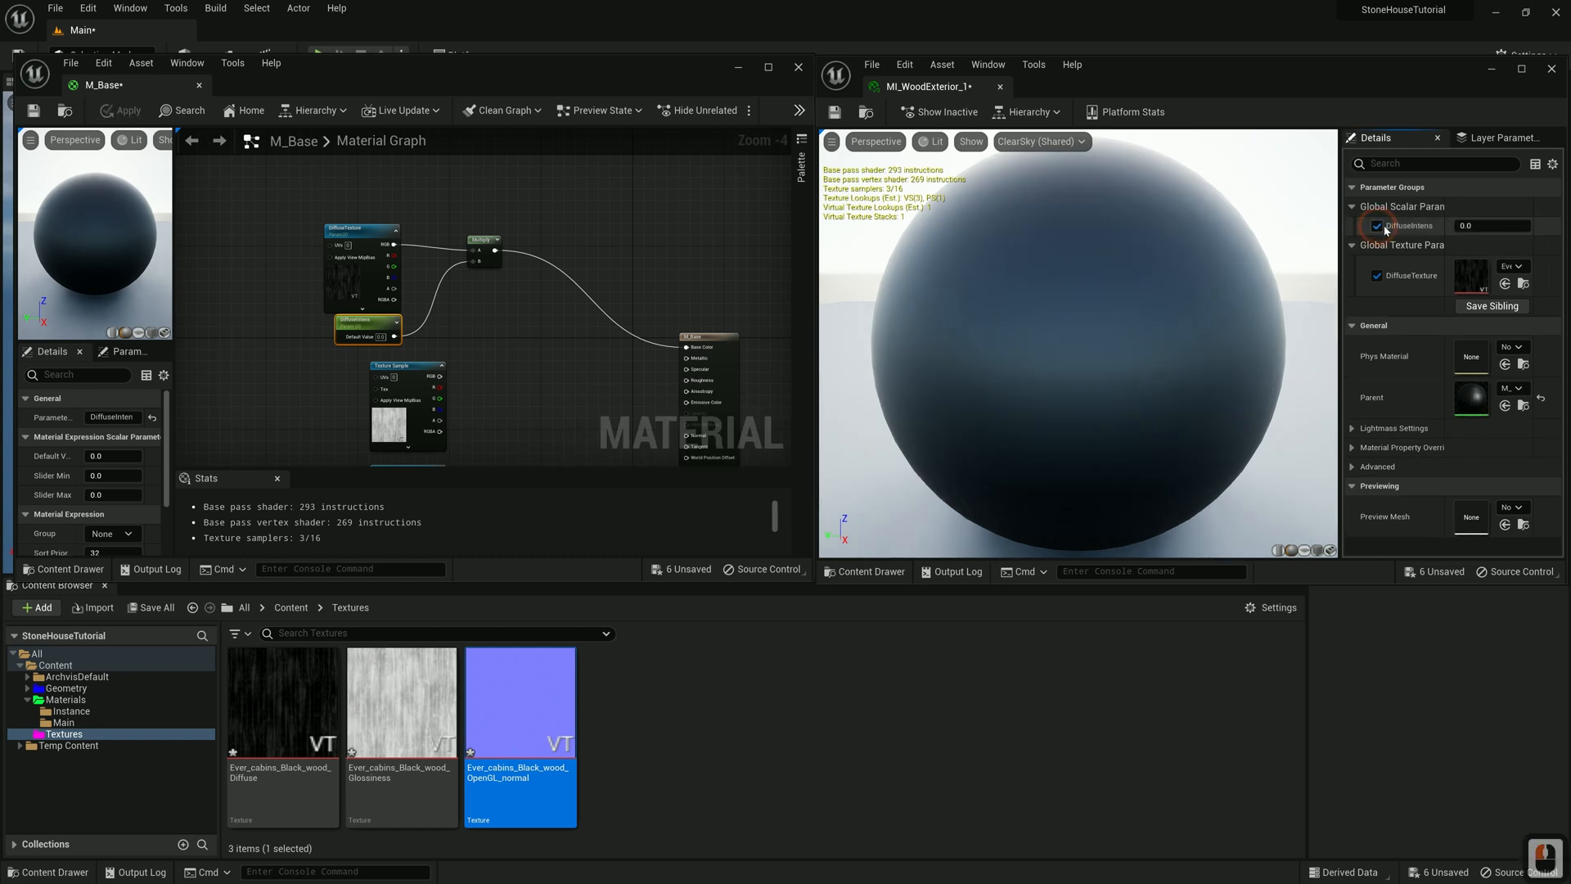
{"action": "left_click", "coordinate": [1464, 226]}
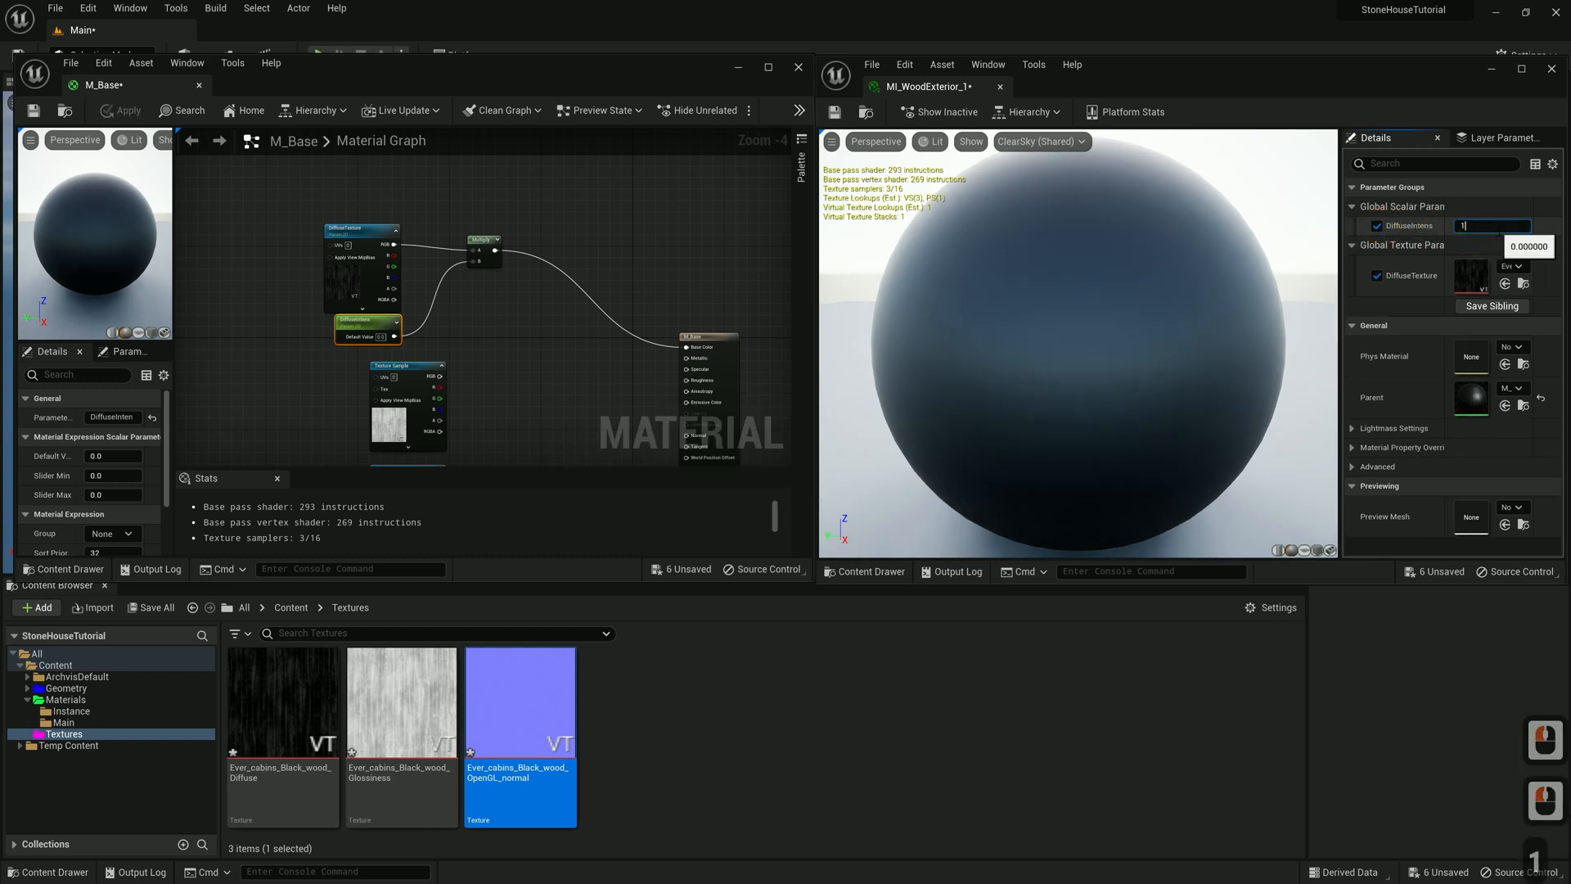
{"action": "type", "text": "2"}
{"action": "key", "text": "Return"}
{"action": "type", "text": "8"}
{"action": "key", "text": "Return"}
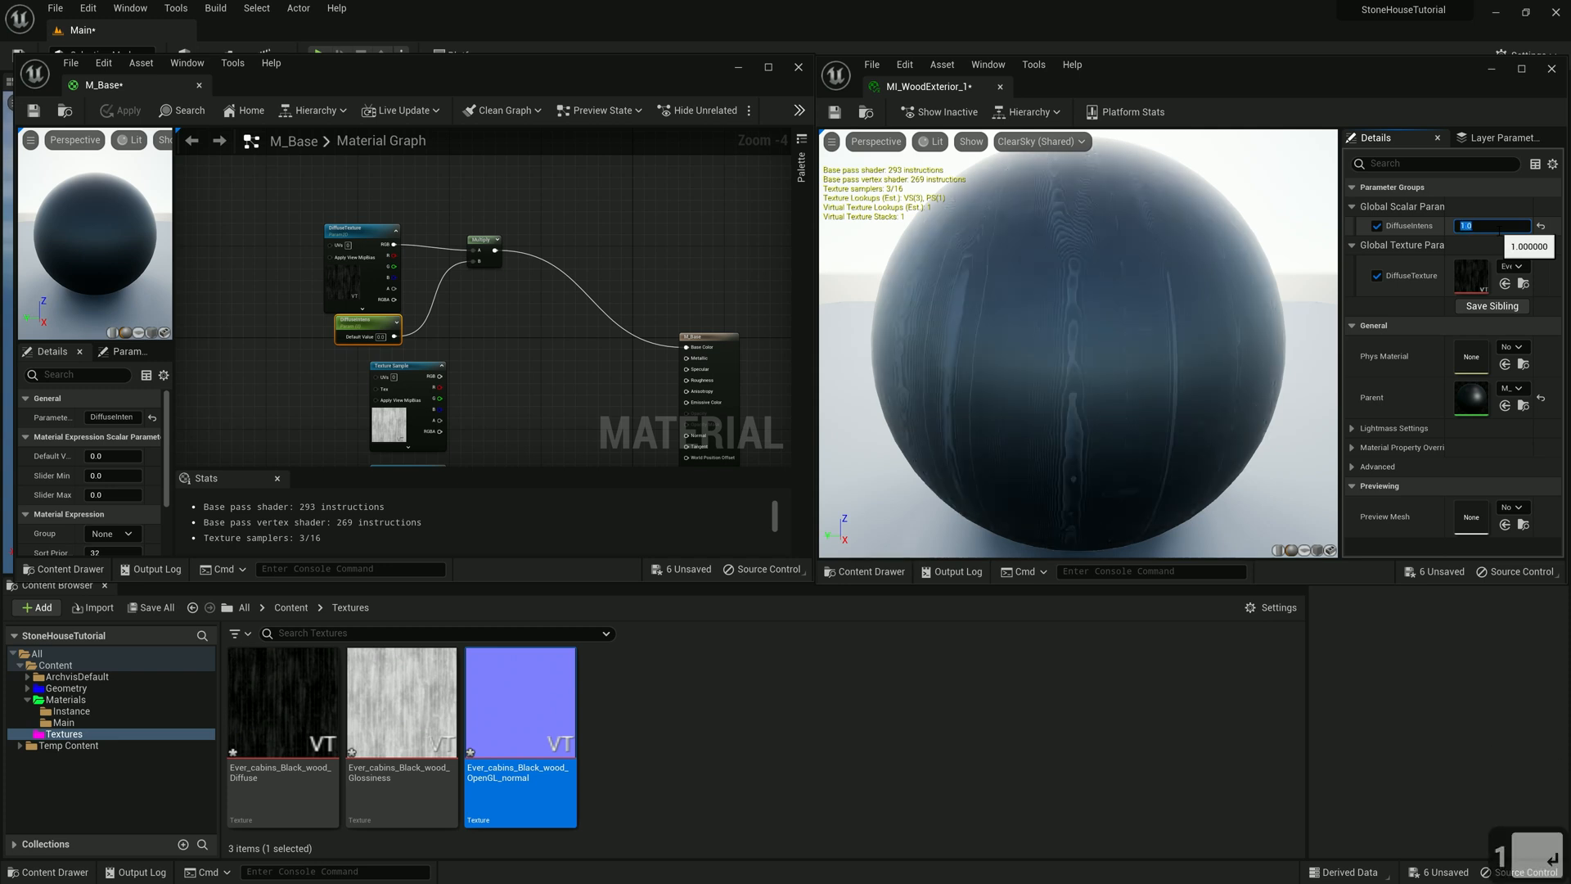
Add a Desaturation node after the Multiply node in M_Base and connect the Multiply output to its input
{"action": "right_click", "coordinate": [565, 231]}
{"action": "type", "text": "desatur"}
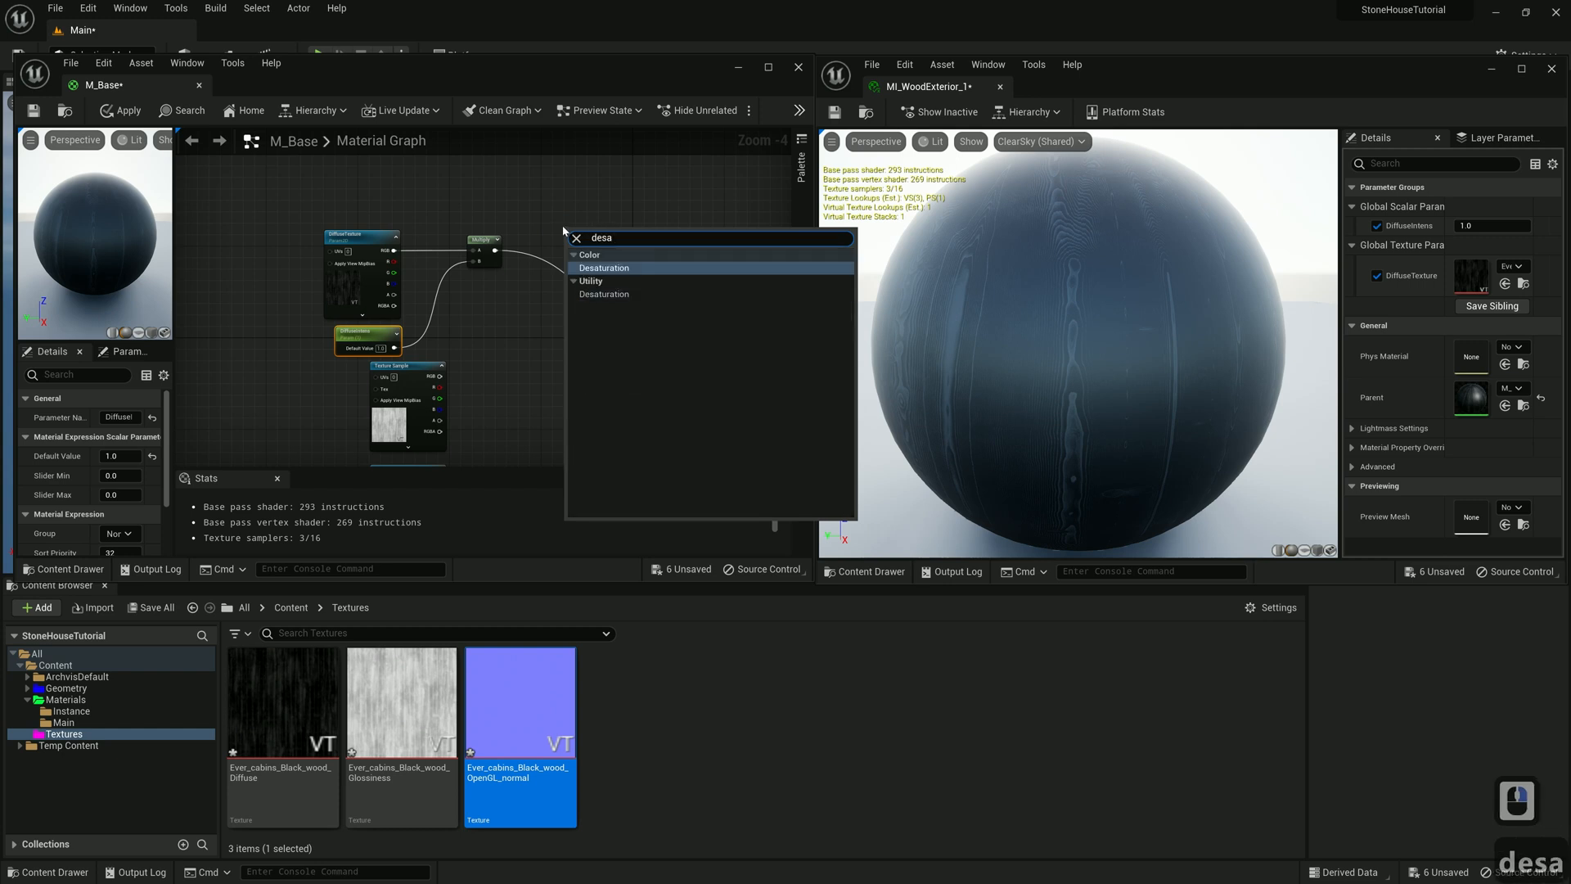
{"action": "left_click", "coordinate": [615, 267]}
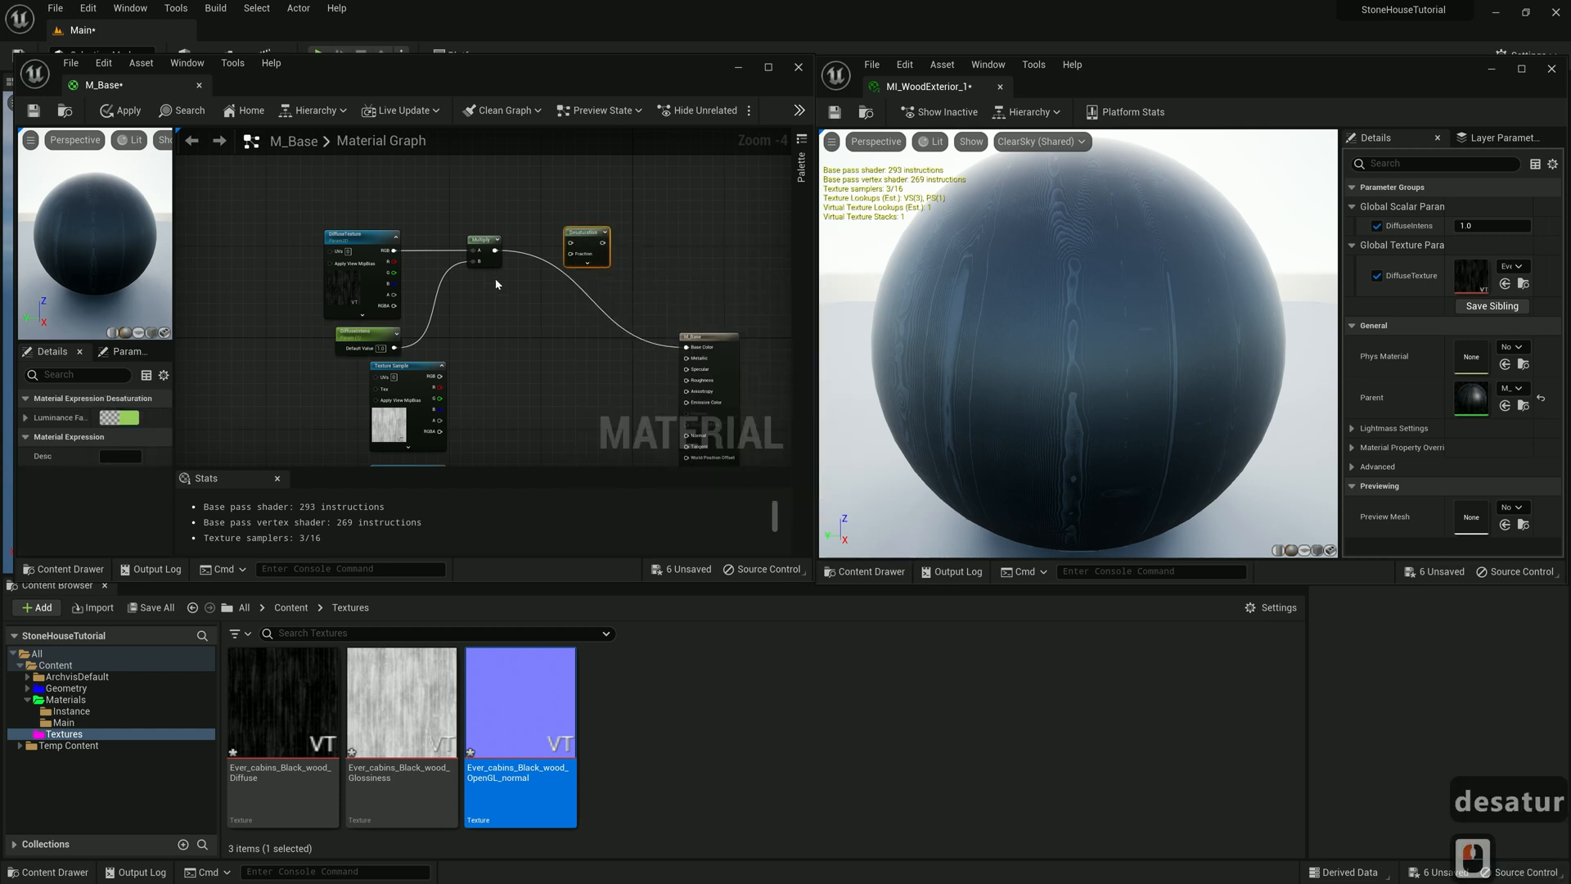
{"action": "scroll", "coordinate": [496, 284], "scroll_direction": "up", "scroll_amount": 2}
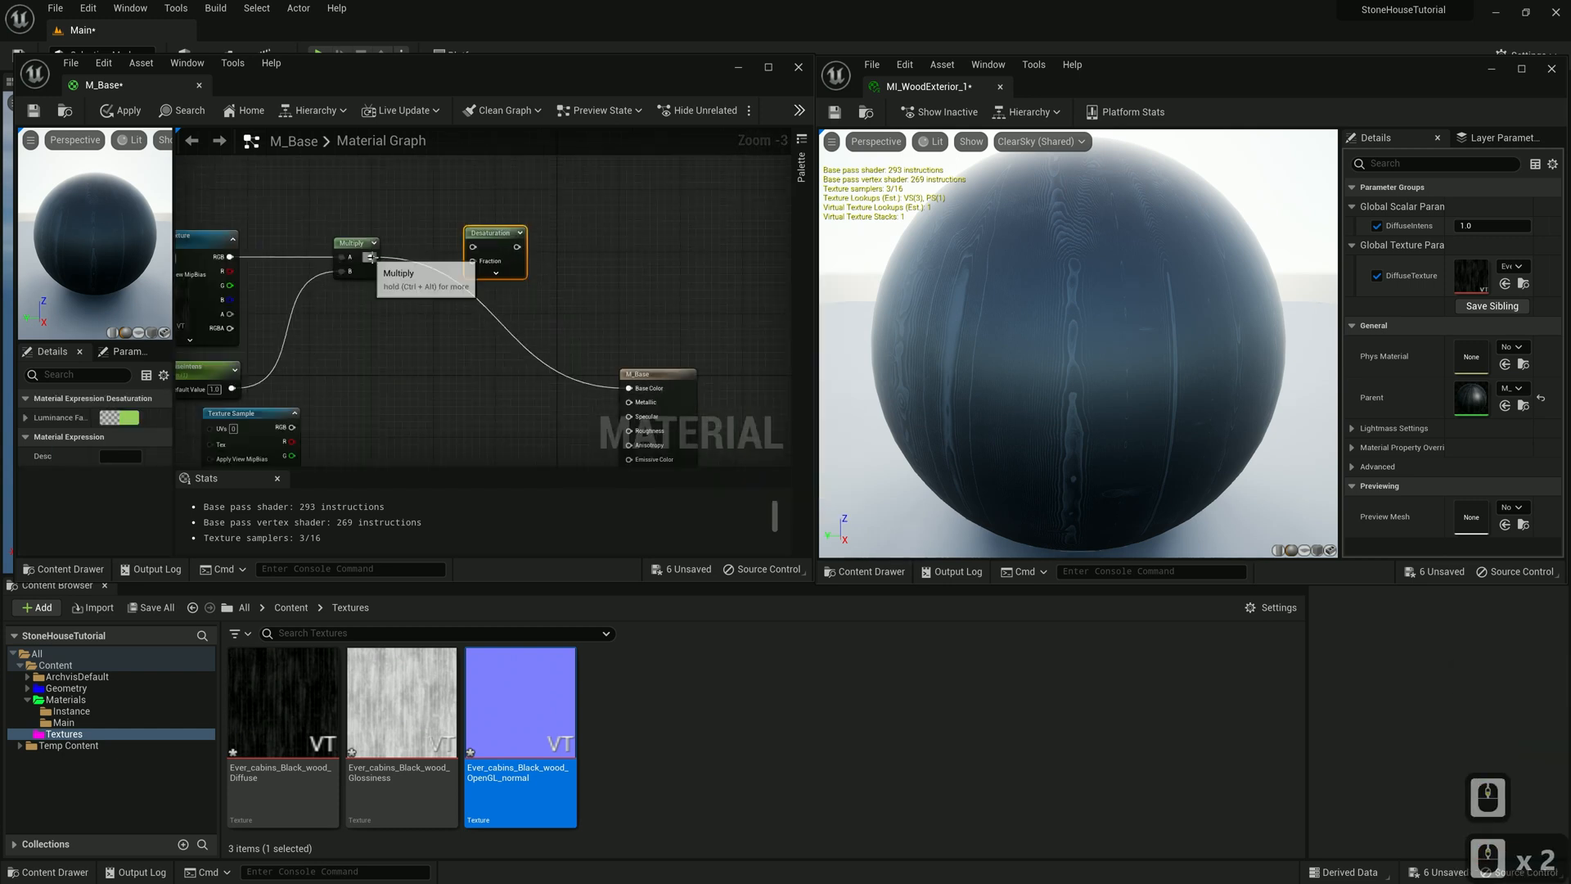
{"action": "left_click_drag", "start_coordinate": [370, 257], "coordinate": [473, 275]}
Promote the Desaturation node's Fraction input to a parameter named Desaturation
{"action": "right_click", "coordinate": [474, 280]}
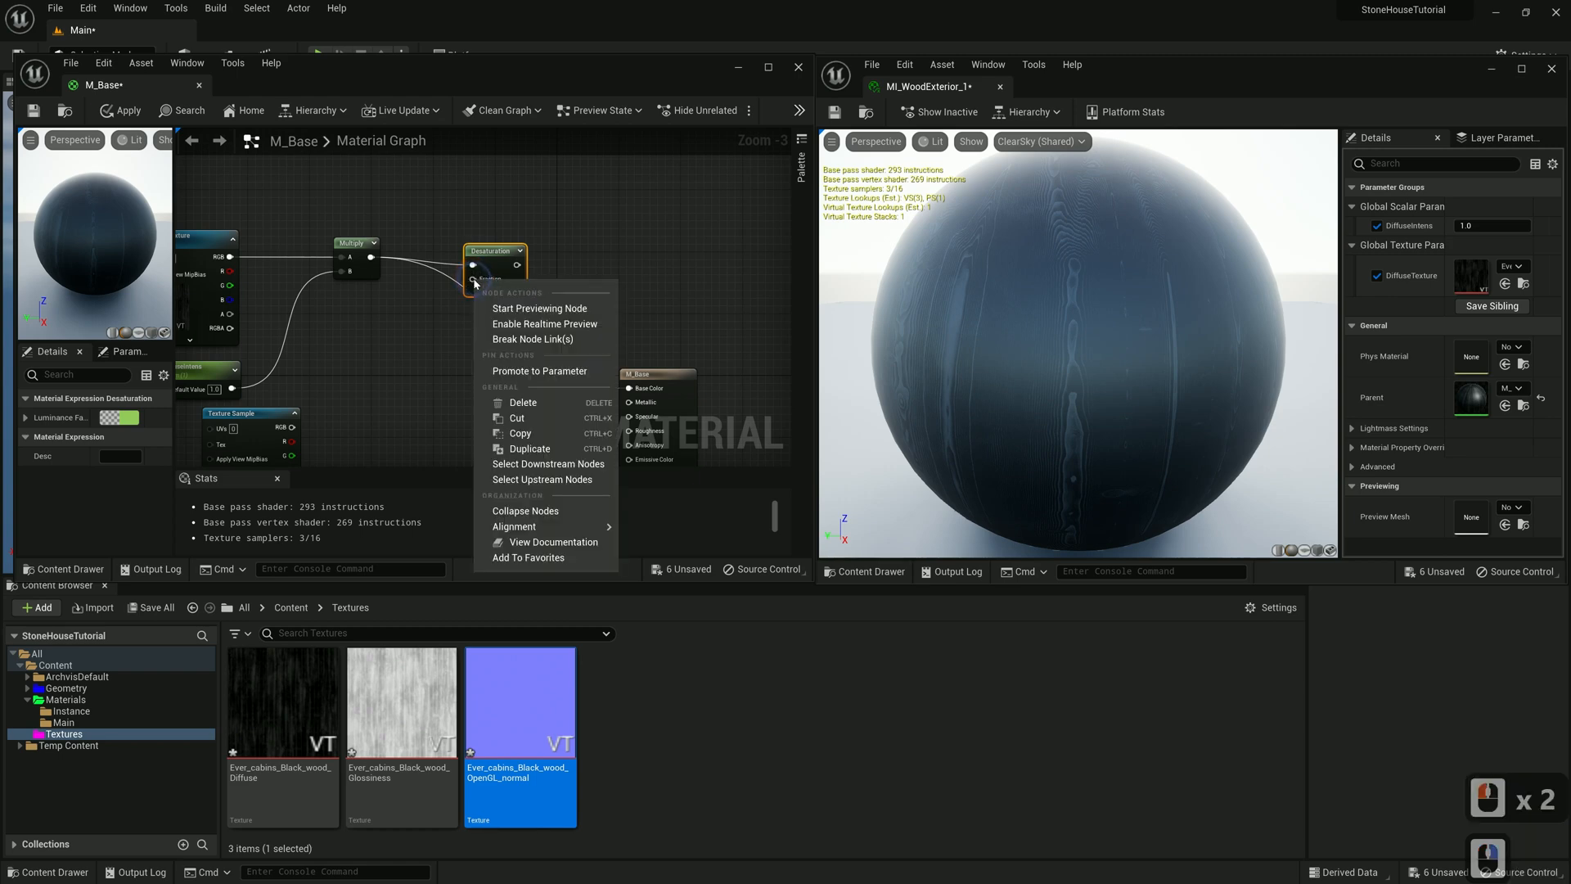
{"action": "left_click", "coordinate": [556, 370]}
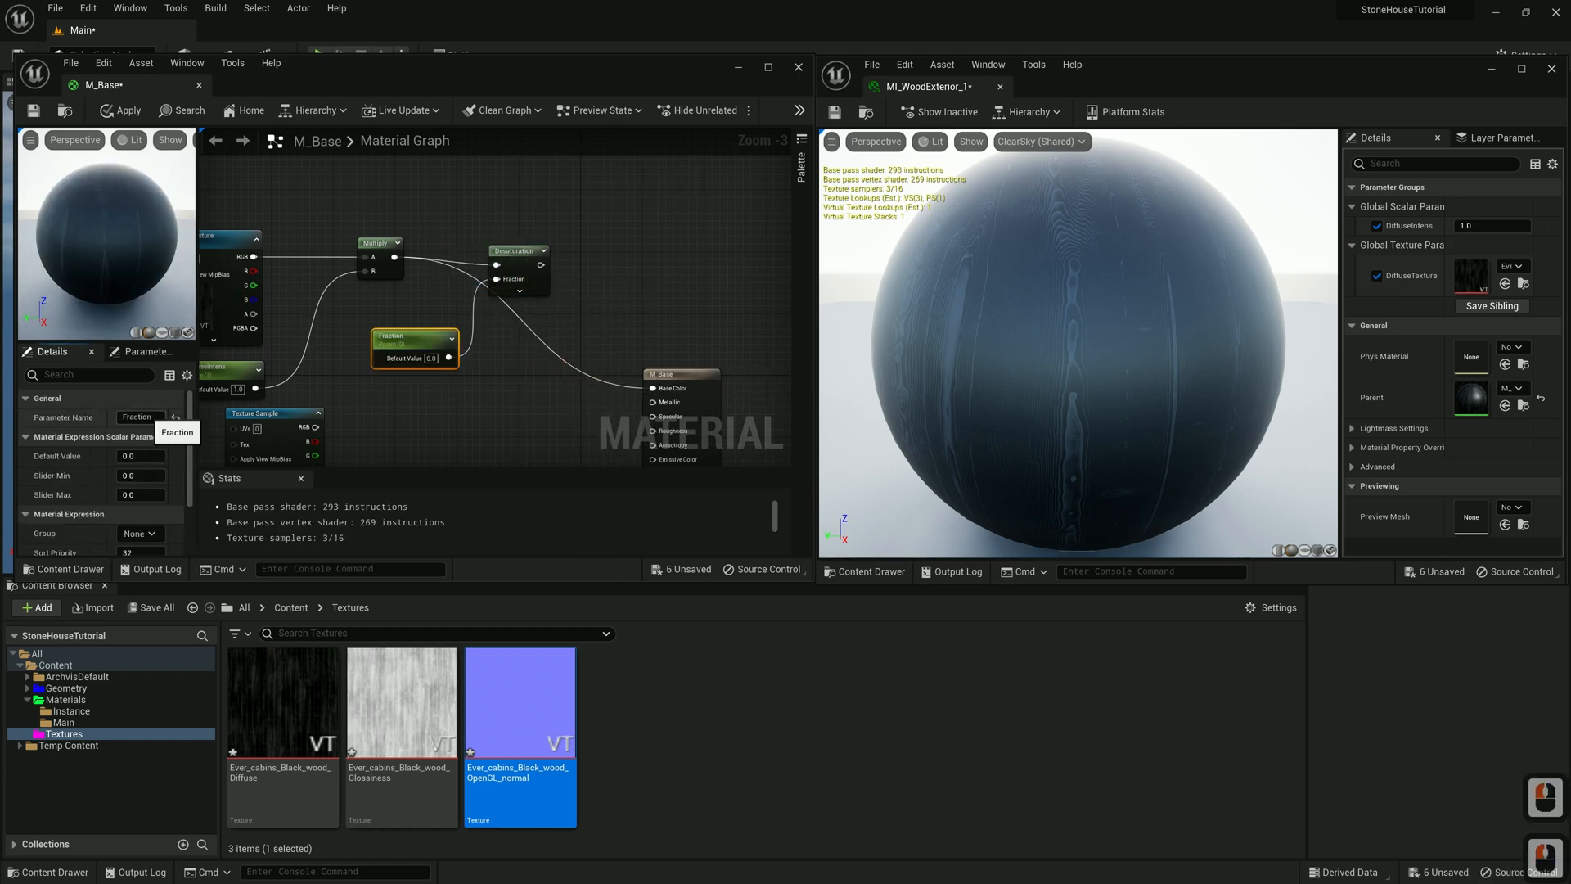
{"action": "type", "text": "Desaturation"}
{"action": "left_click", "coordinate": [507, 320]}
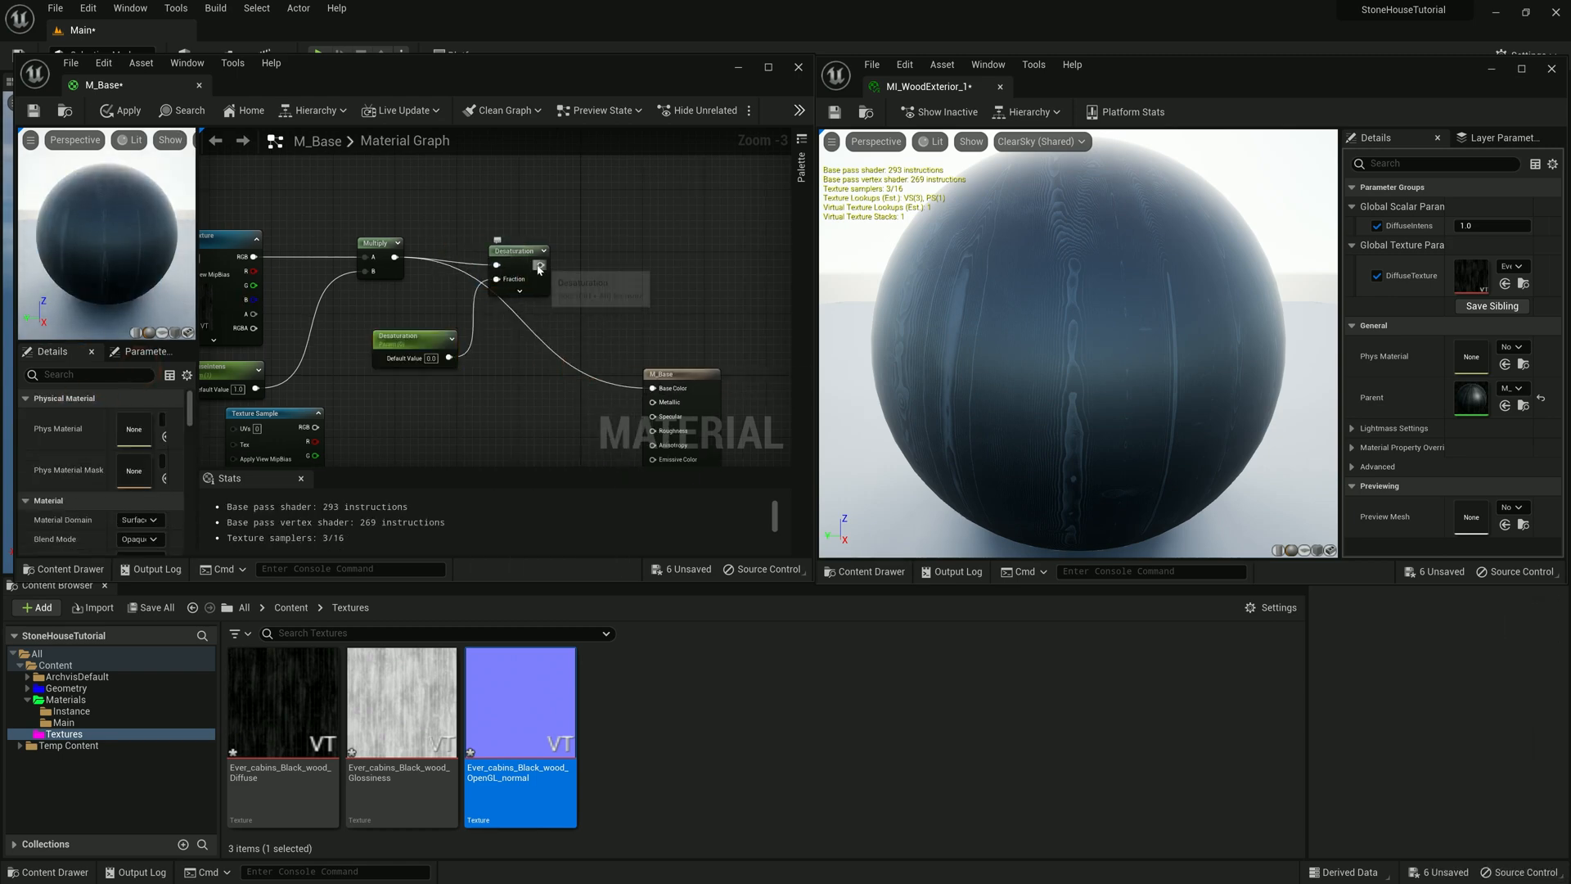
Add a LinearInterpolate node fed by the Desaturation output at input A and connect its output to Base Color
{"action": "left_click_drag", "start_coordinate": [542, 265], "coordinate": [620, 271]}
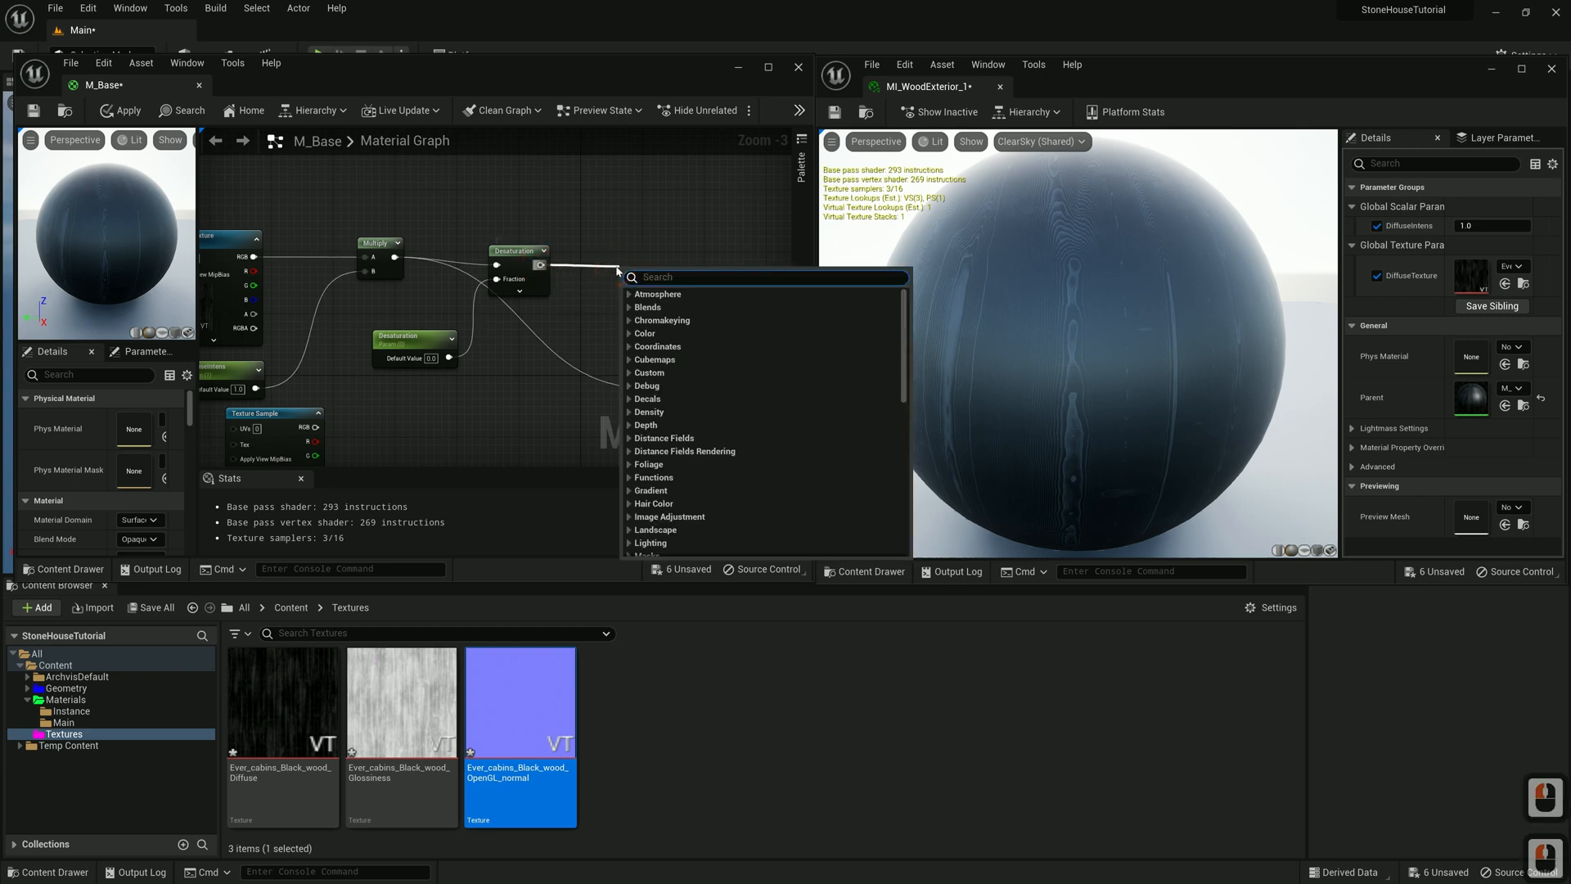
{"action": "type", "text": "lerp"}
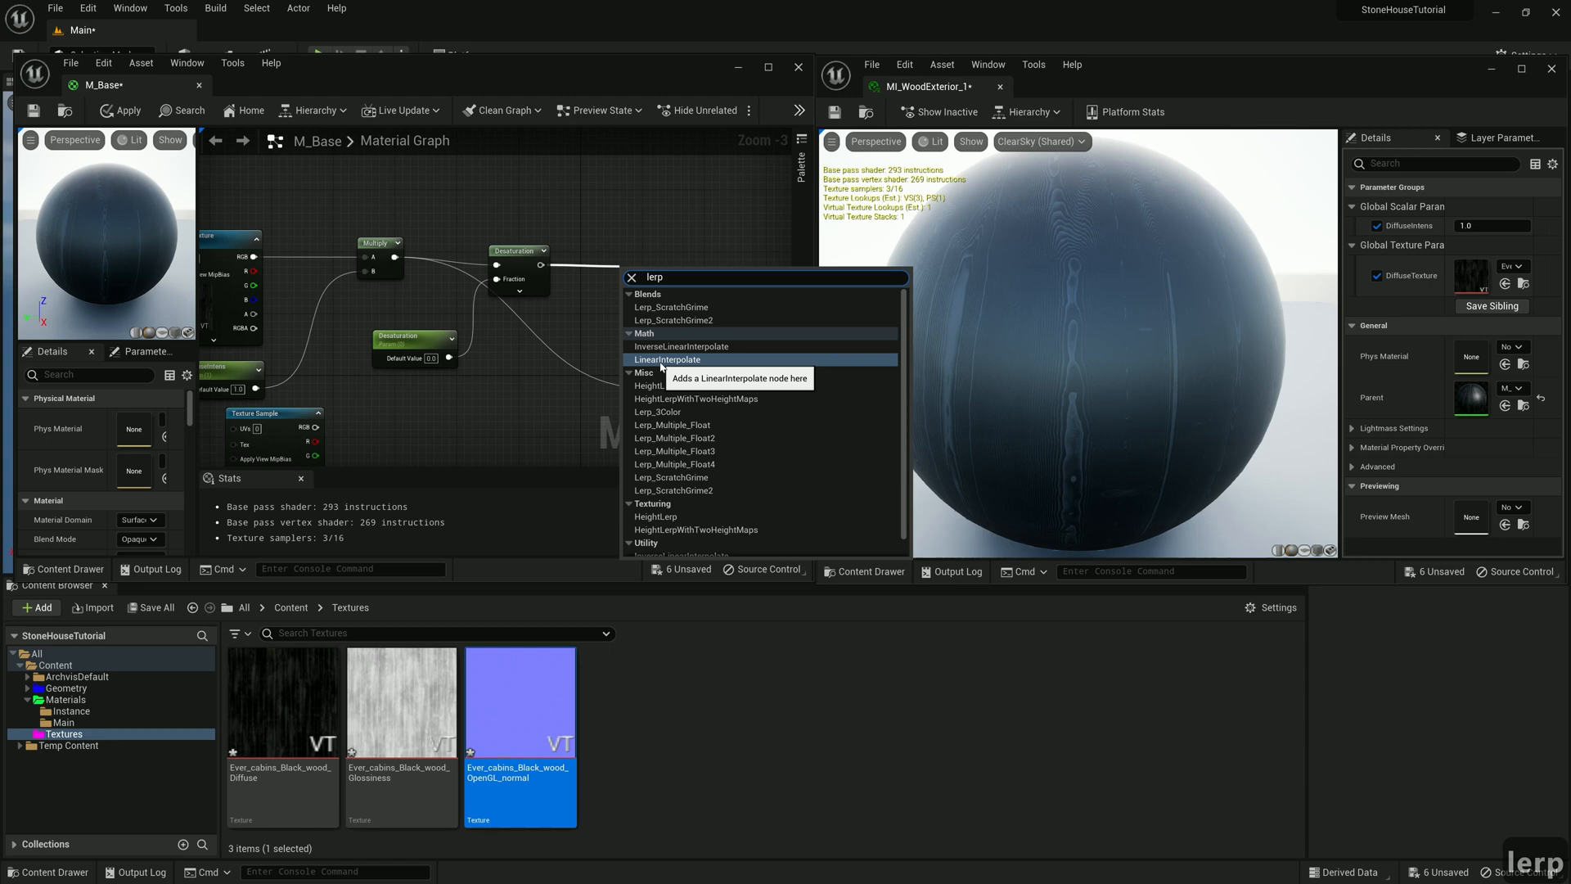
{"action": "left_click", "coordinate": [667, 360]}
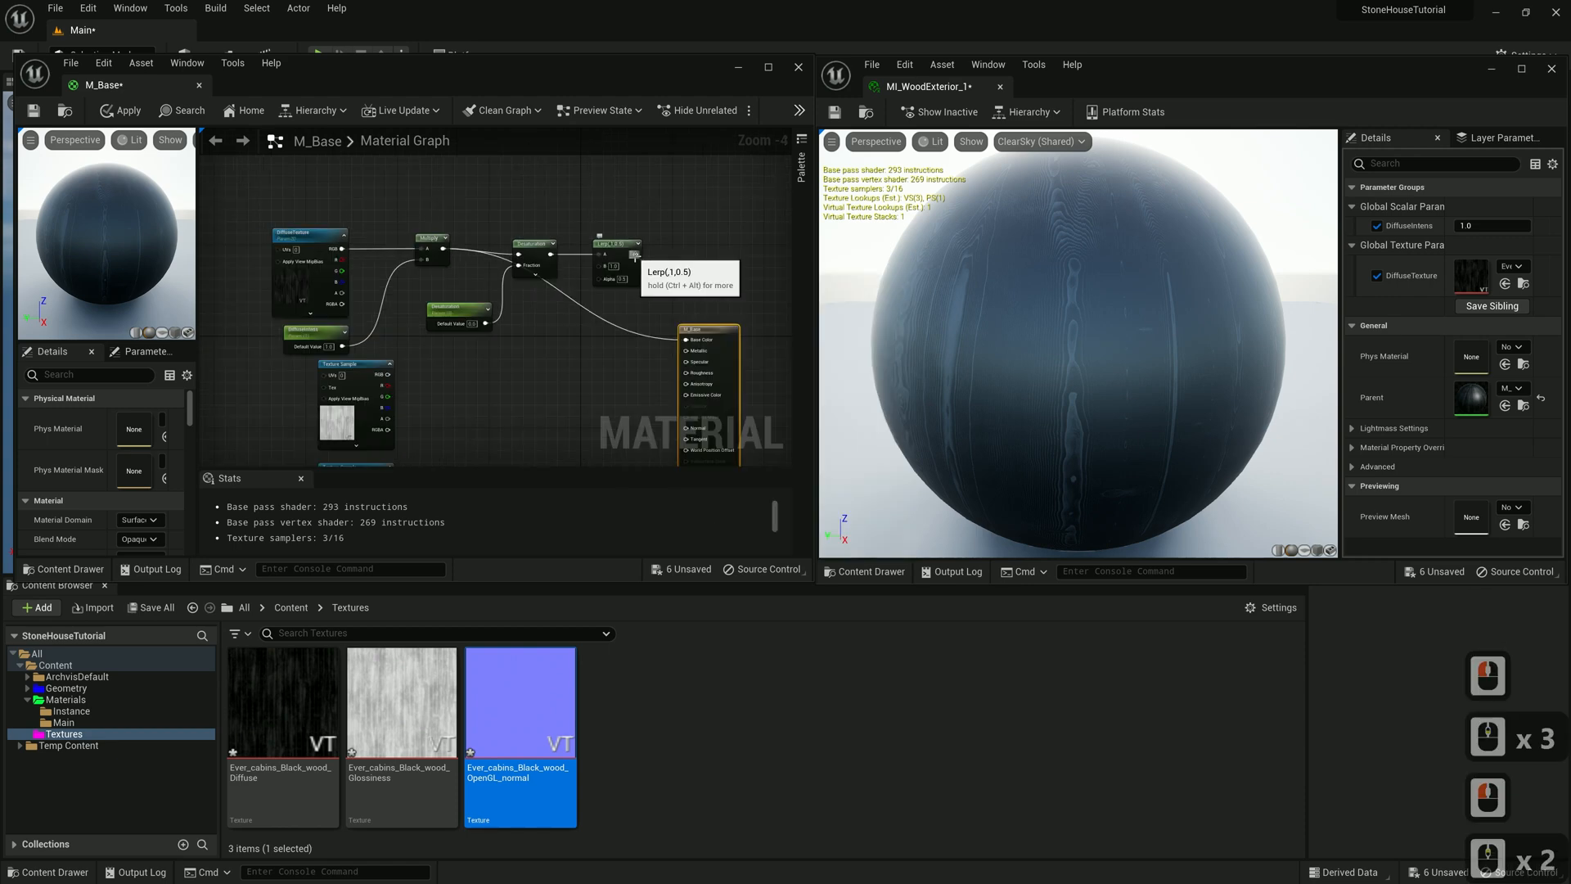
{"action": "scroll", "coordinate": [618, 255], "scroll_direction": "up", "scroll_amount": 1}
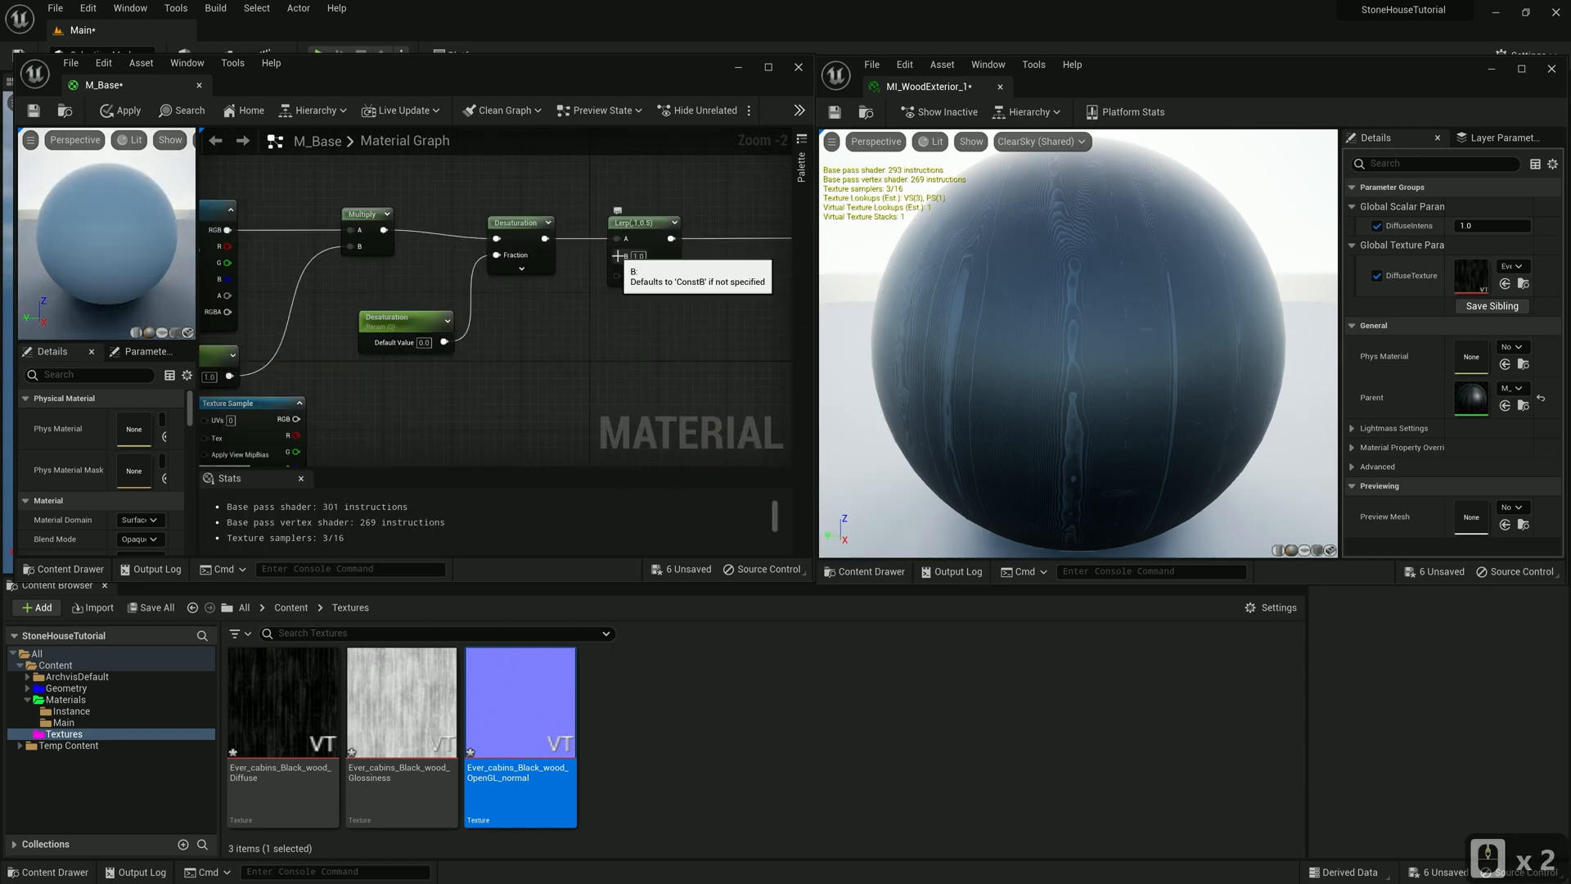
Add a Constant3Vector node connected to the Lerp node's B input and place it below the Desaturation parameter
{"action": "left_click_drag", "start_coordinate": [616, 256], "coordinate": [587, 291]}
{"action": "left_click_drag", "start_coordinate": [550, 369], "coordinate": [486, 371]}
{"action": "type", "text": "const"}
{"action": "left_click", "coordinate": [597, 430]}
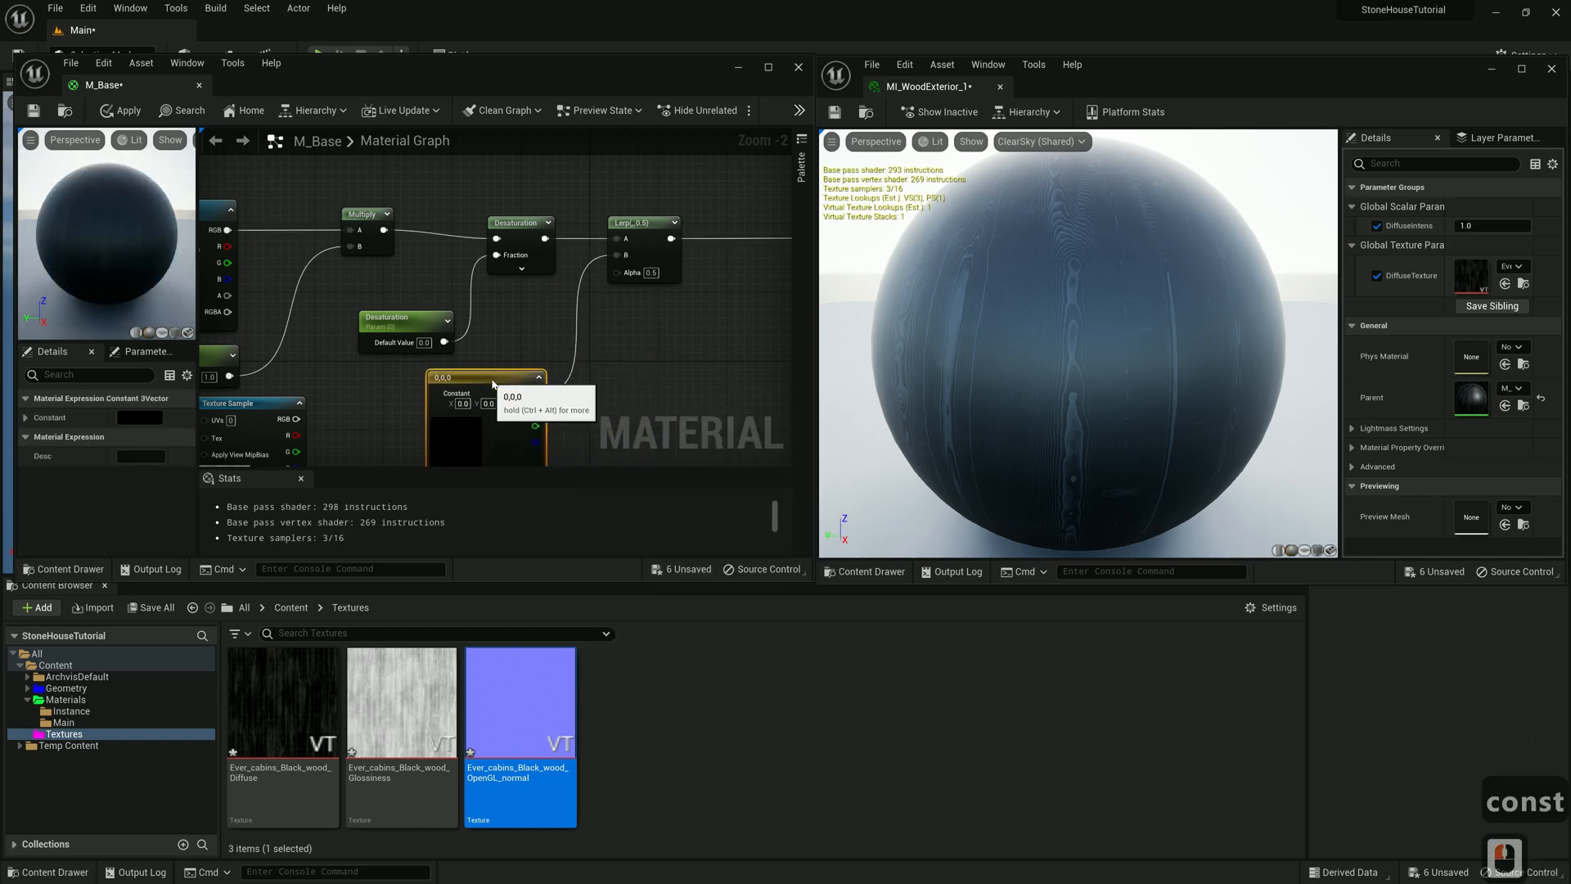
{"action": "scroll", "coordinate": [604, 331], "scroll_direction": "down", "scroll_amount": 2}
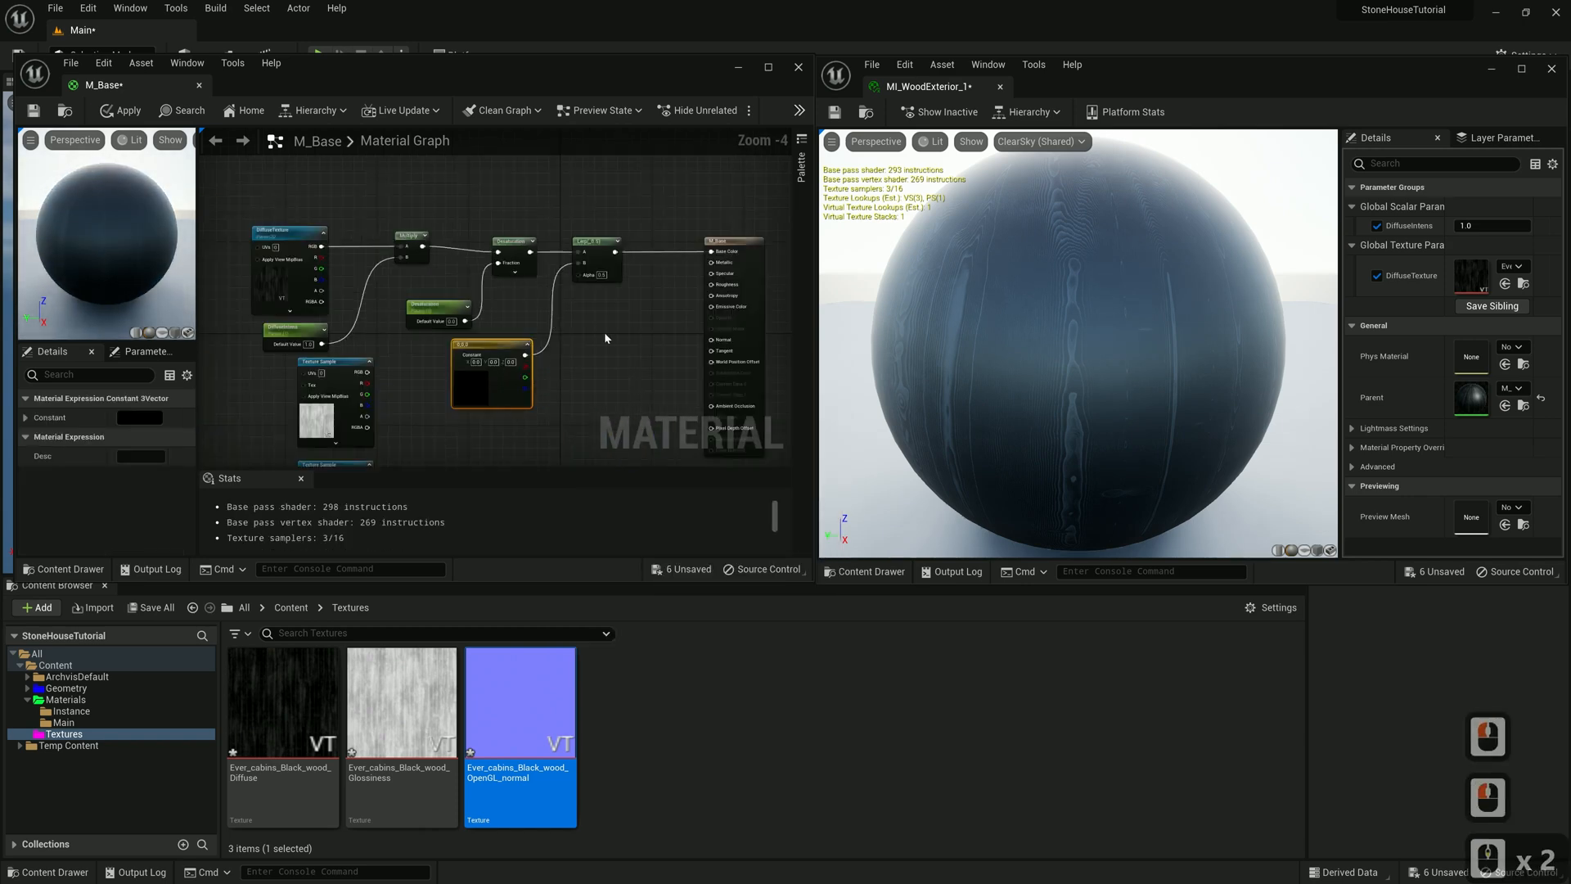
Promote the Lerp node's Alpha input to a parameter named DiffuseMix
{"action": "right_click", "coordinate": [578, 276]}
{"action": "left_click", "coordinate": [647, 367]}
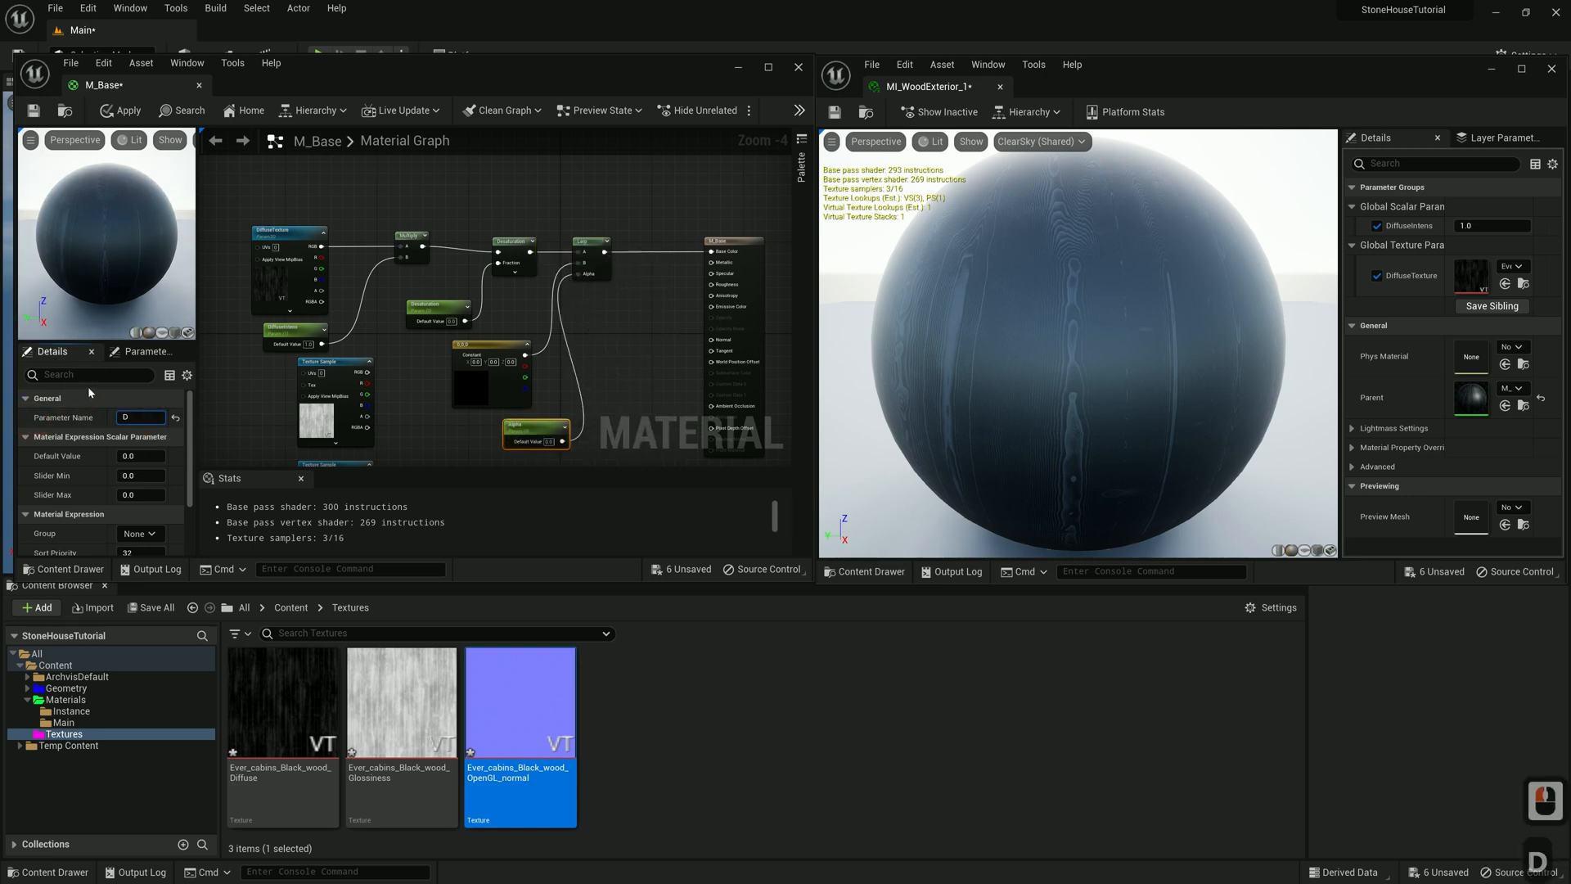
{"action": "type", "text": "DiffuseMix"}
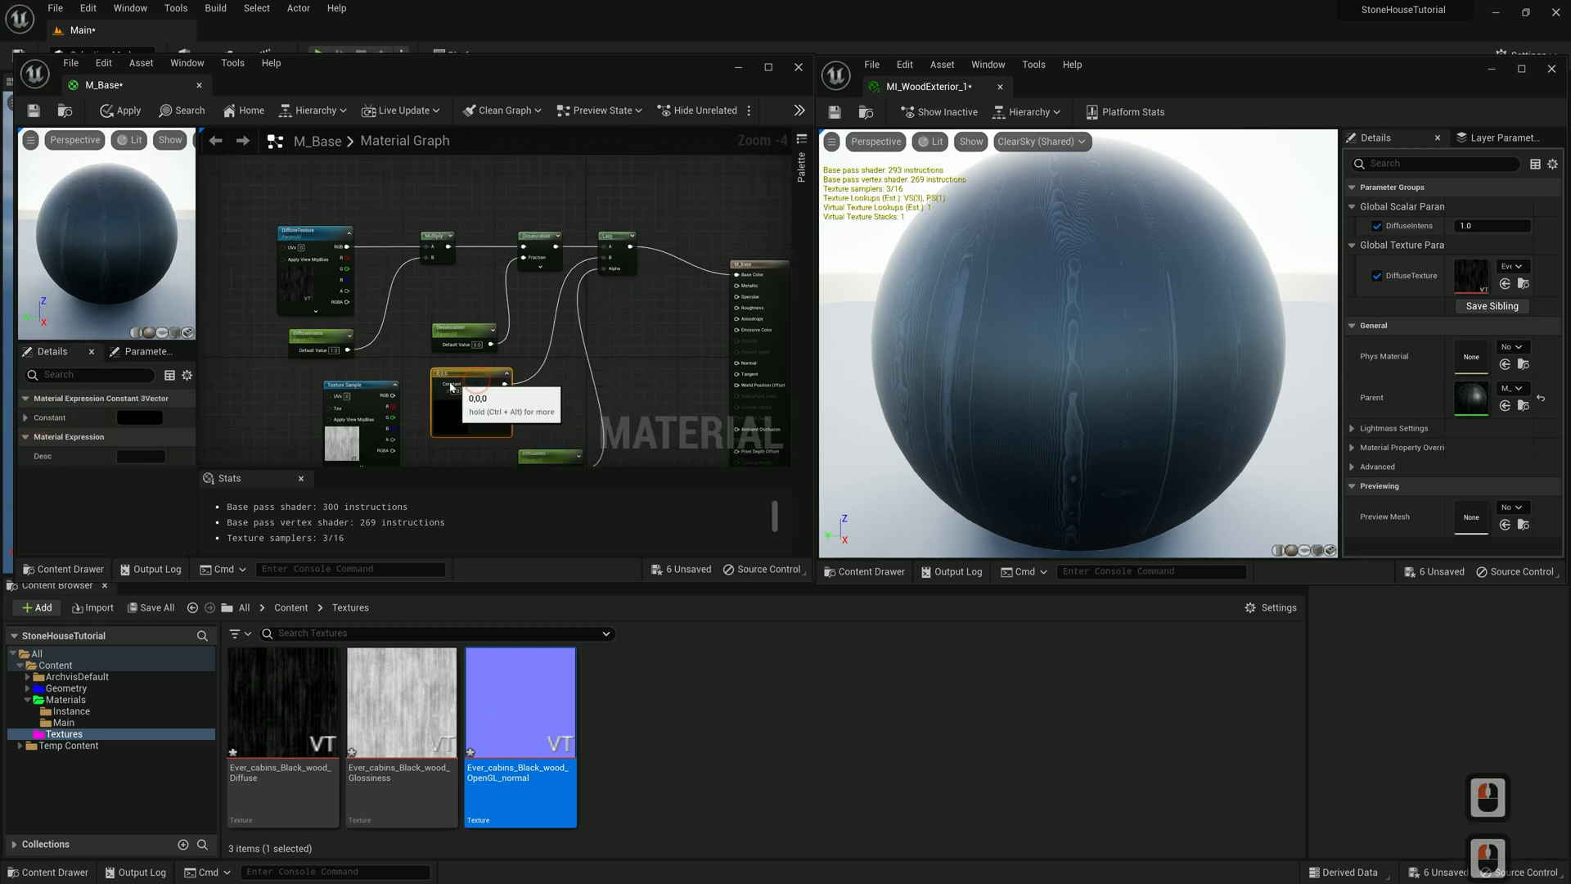
Move the Constant3Vector above the Desaturation node, convert it to a parameter named DiffuseColor, and apply the material
{"action": "left_click_drag", "start_coordinate": [490, 347], "coordinate": [517, 220]}
{"action": "right_click", "coordinate": [517, 223]}
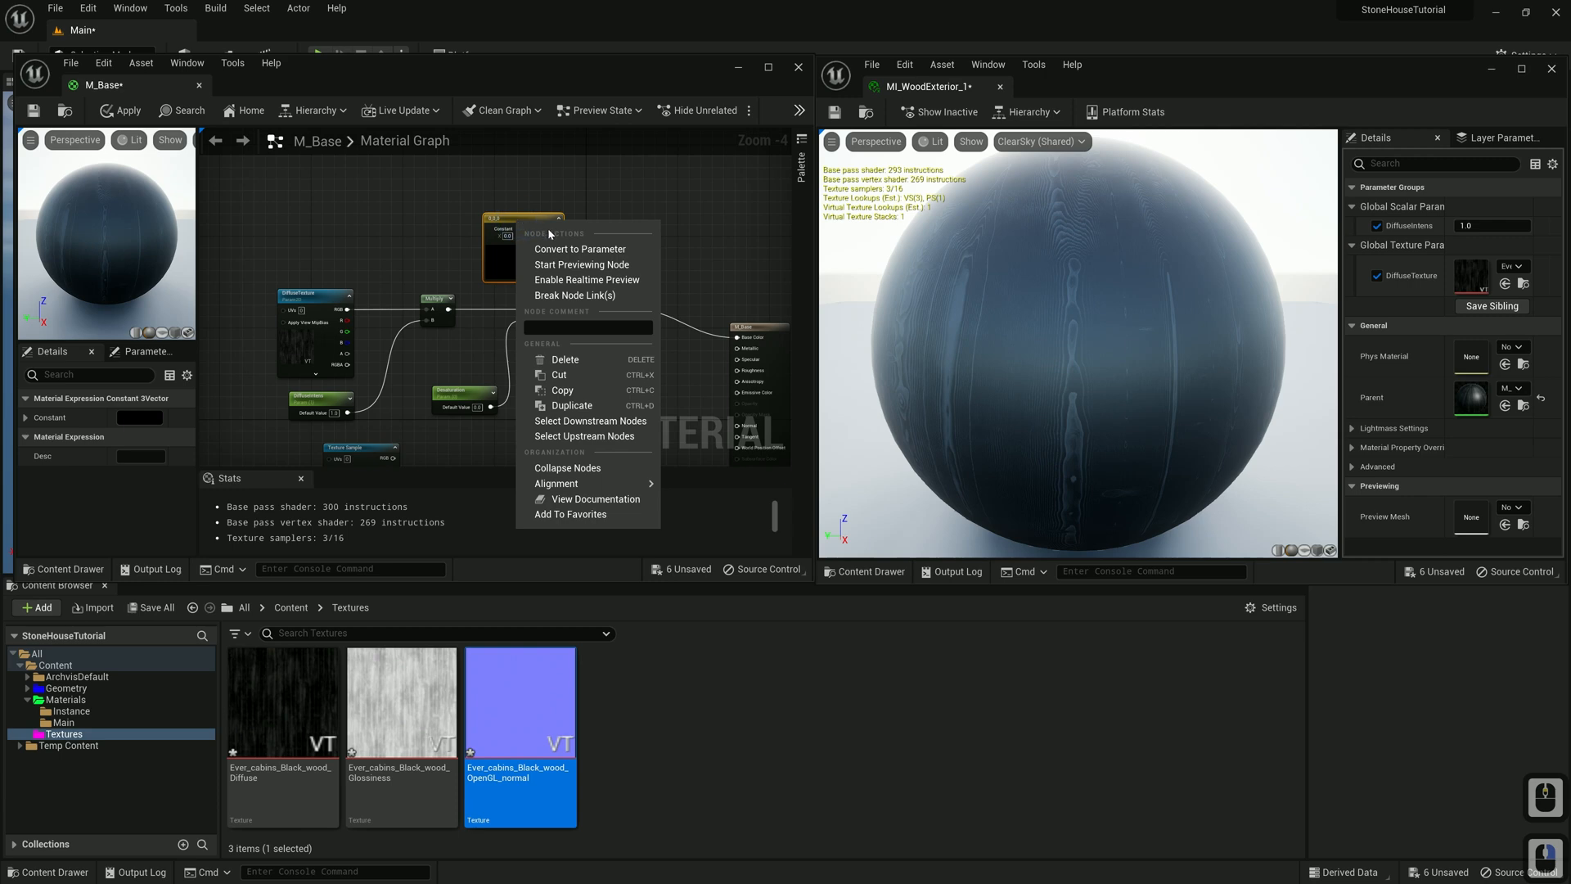
{"action": "left_click", "coordinate": [585, 250]}
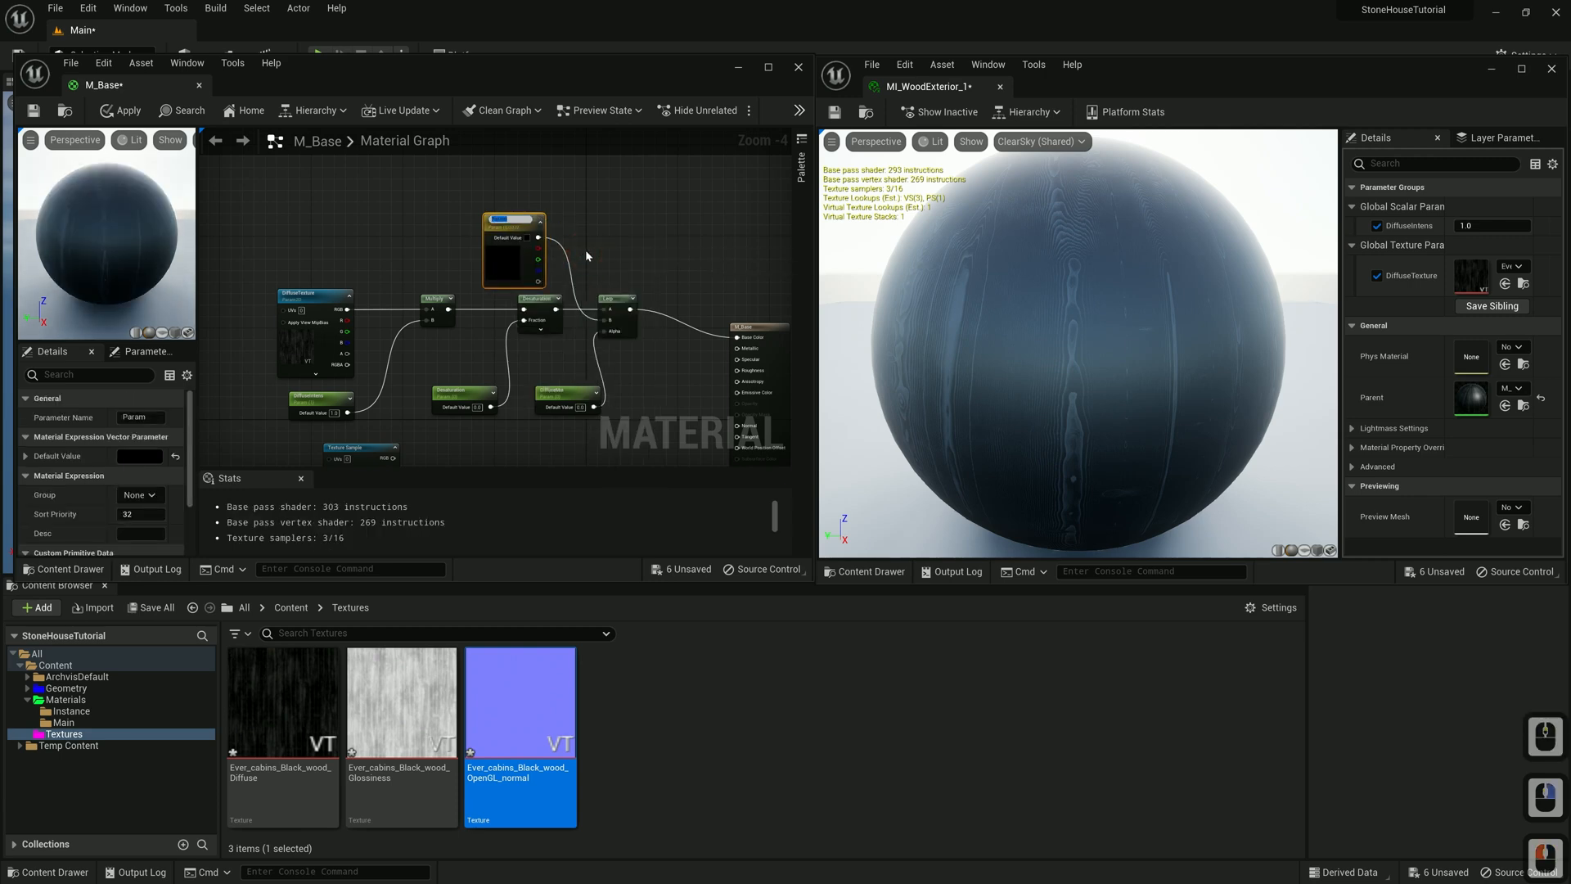
{"action": "type", "text": "DiffuseColor"}
{"action": "left_click", "coordinate": [642, 243]}
{"action": "right_click_drag", "start_coordinate": [641, 242], "coordinate": [635, 207]}
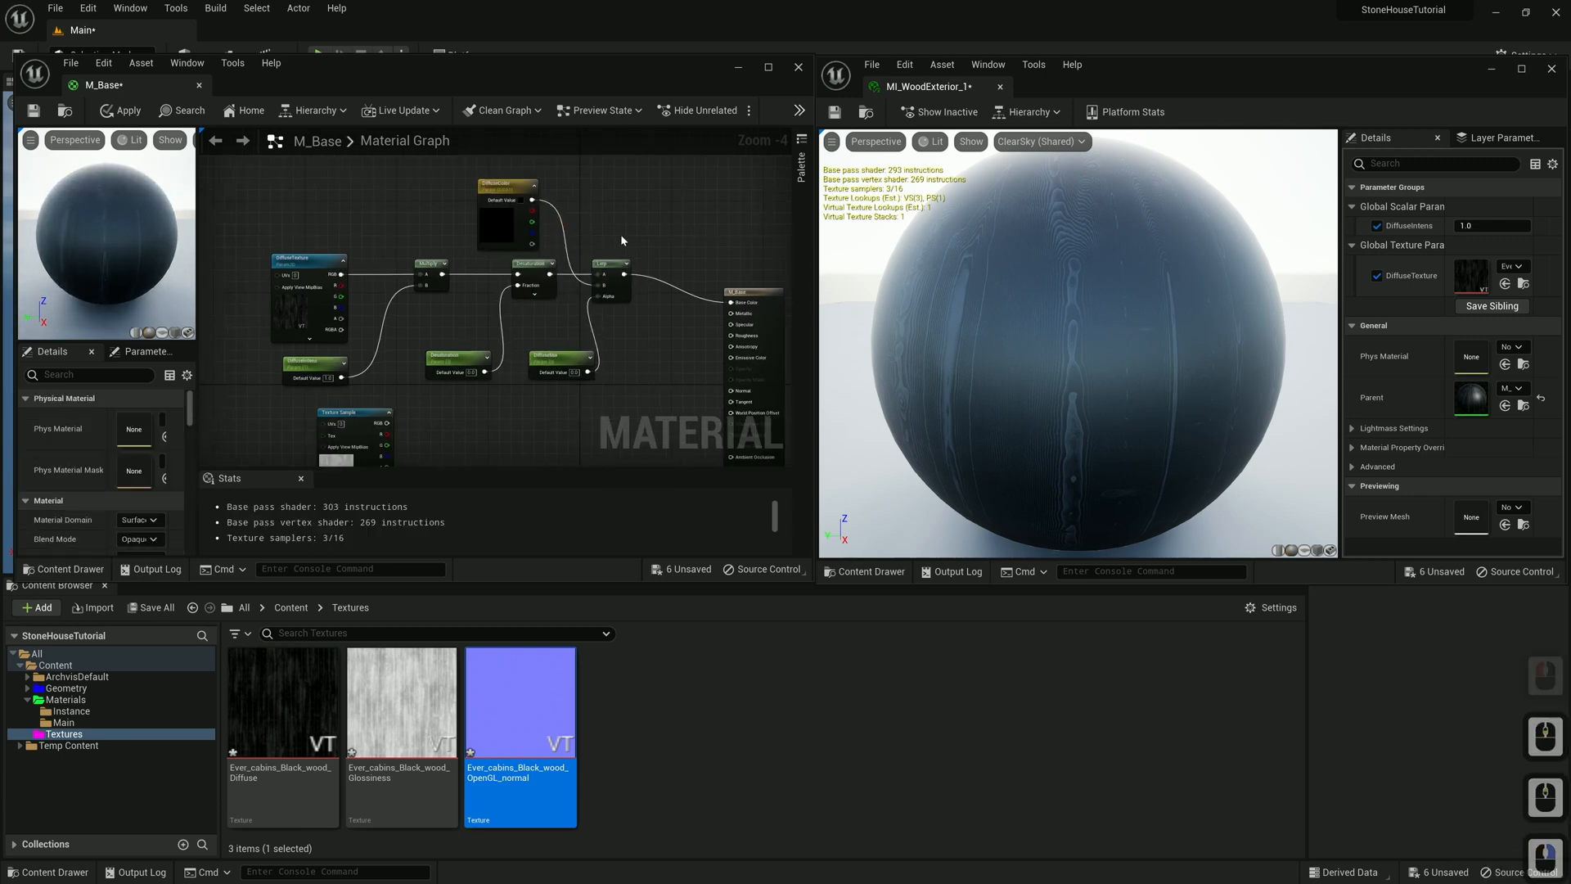
{"action": "left_click", "coordinate": [115, 114]}
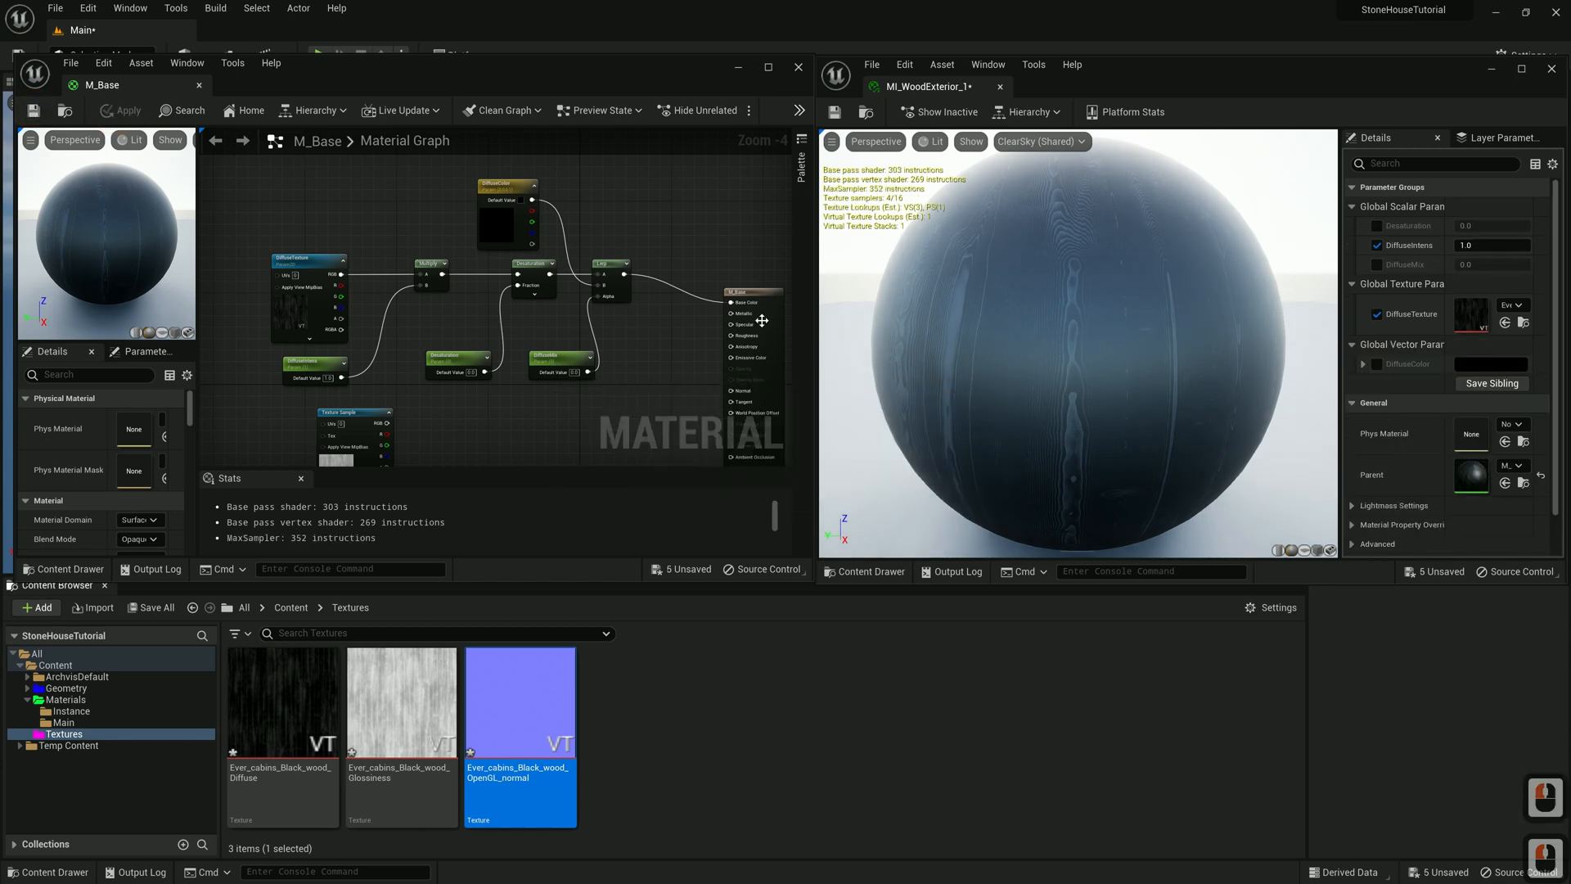
Enable the DiffuseColor, DiffuseMix and Desaturation parameters in MI_WoodExterior_1
{"action": "left_click", "coordinate": [1376, 365]}
{"action": "left_click", "coordinate": [1376, 264]}
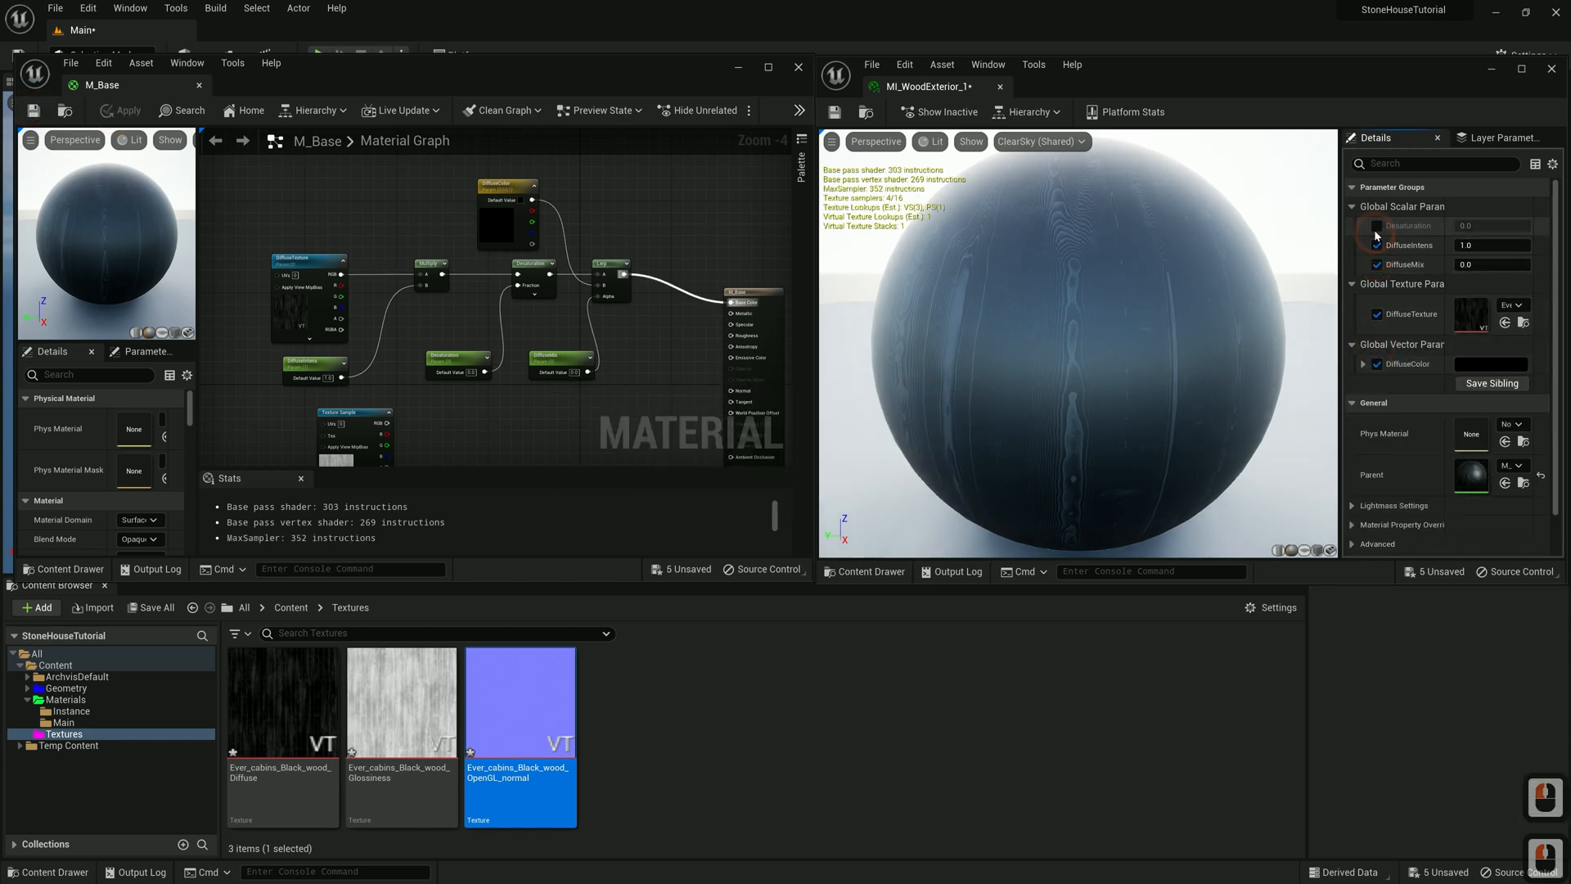
{"action": "left_click", "coordinate": [1376, 226]}
Try a bright magenta DiffuseColor with a raised DiffuseMix in MI_WoodExterior_1 and reset the color
{"action": "left_click", "coordinate": [1490, 364]}
{"action": "left_click", "coordinate": [1371, 424]}
{"action": "left_click", "coordinate": [1317, 450]}
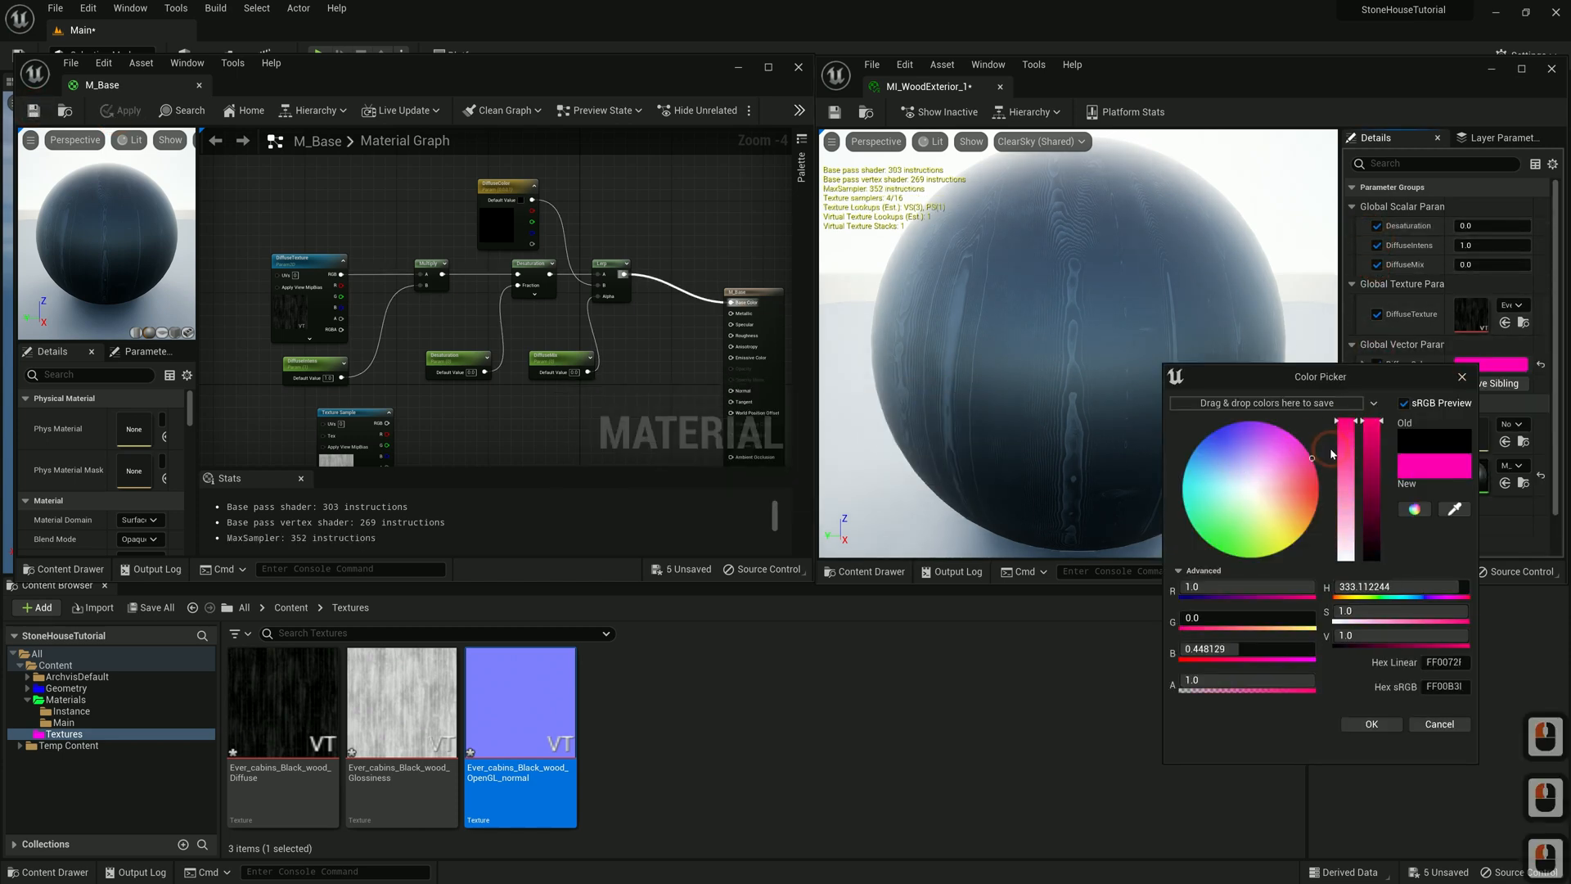
{"action": "left_click", "coordinate": [1372, 724]}
{"action": "mouse_move", "coordinate": [1490, 264]}
{"action": "left_mouse_down"}
{"action": "mouse_move", "coordinate": [1520, 264]}
{"action": "mouse_move", "coordinate": [1473, 265]}
{"action": "mouse_move", "coordinate": [1521, 264]}
{"action": "left_mouse_up"}
{"action": "left_click", "coordinate": [1540, 364]}
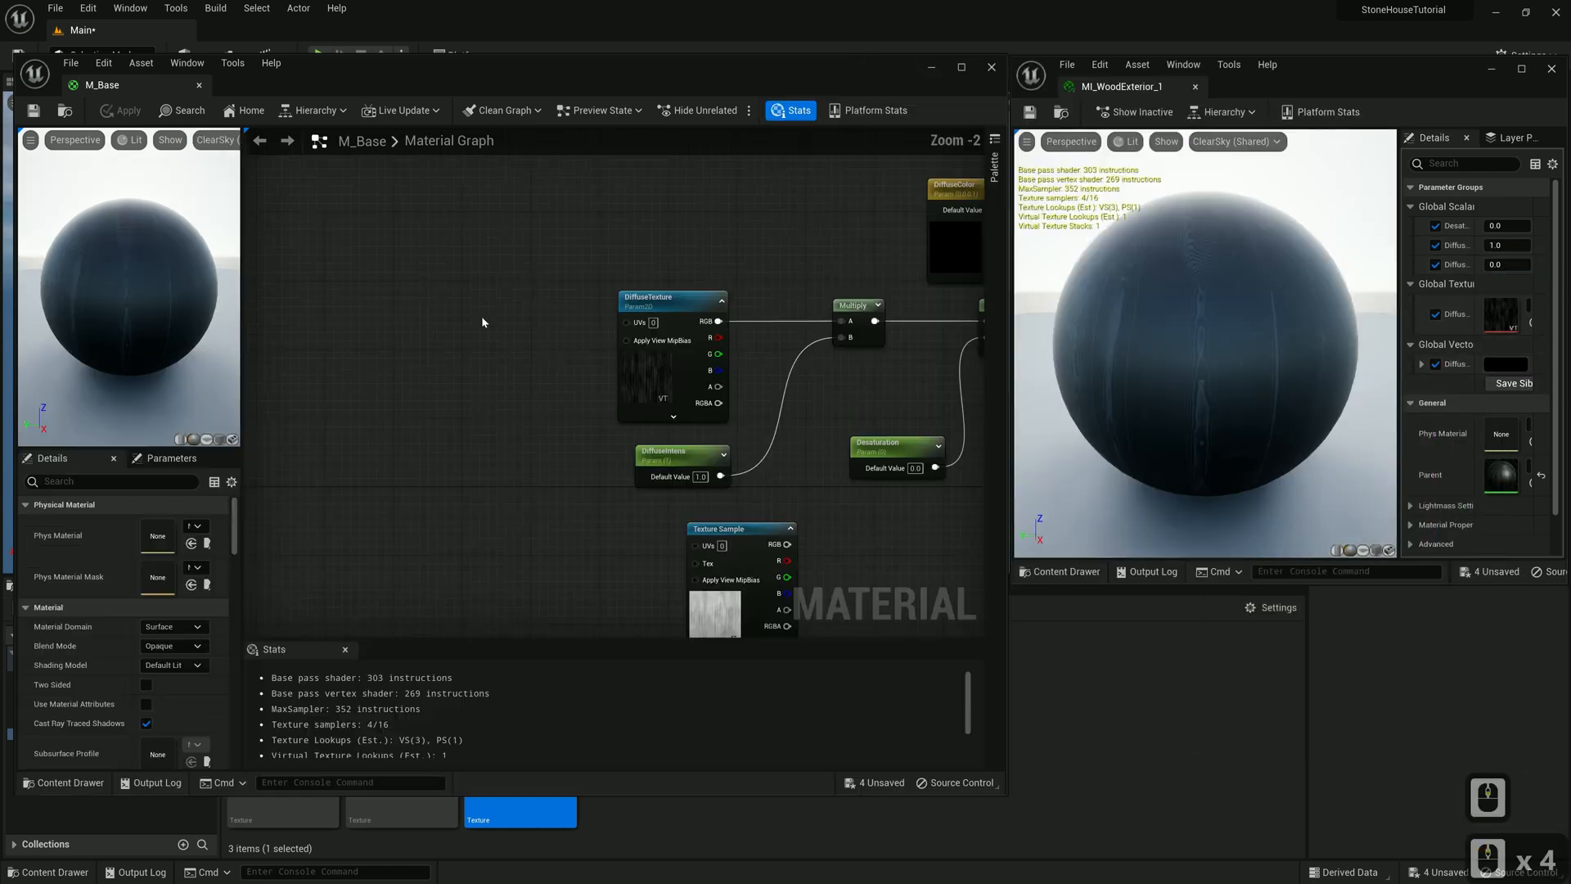
Add a CustomRotator node connected to the UVs input of DiffuseTexture and place it beside the texture node
{"action": "left_click_drag", "start_coordinate": [624, 322], "coordinate": [509, 383]}
{"action": "type", "text": "costom"}
{"action": "key", "text": "BackSpace"}
{"action": "key", "text": "BackSpace"}
{"action": "key", "text": "BackSpace"}
{"action": "key", "text": "BackSpace"}
{"action": "key", "text": "BackSpace"}
{"action": "key", "text": "BackSpace"}
{"action": "type", "text": "castom"}
{"action": "key", "text": "BackSpace"}
{"action": "key", "text": "BackSpace"}
{"action": "key", "text": "BackSpace"}
{"action": "key", "text": "BackSpace"}
{"action": "key", "text": "BackSpace"}
{"action": "key", "text": "BackSpace"}
{"action": "type", "text": "rota"}
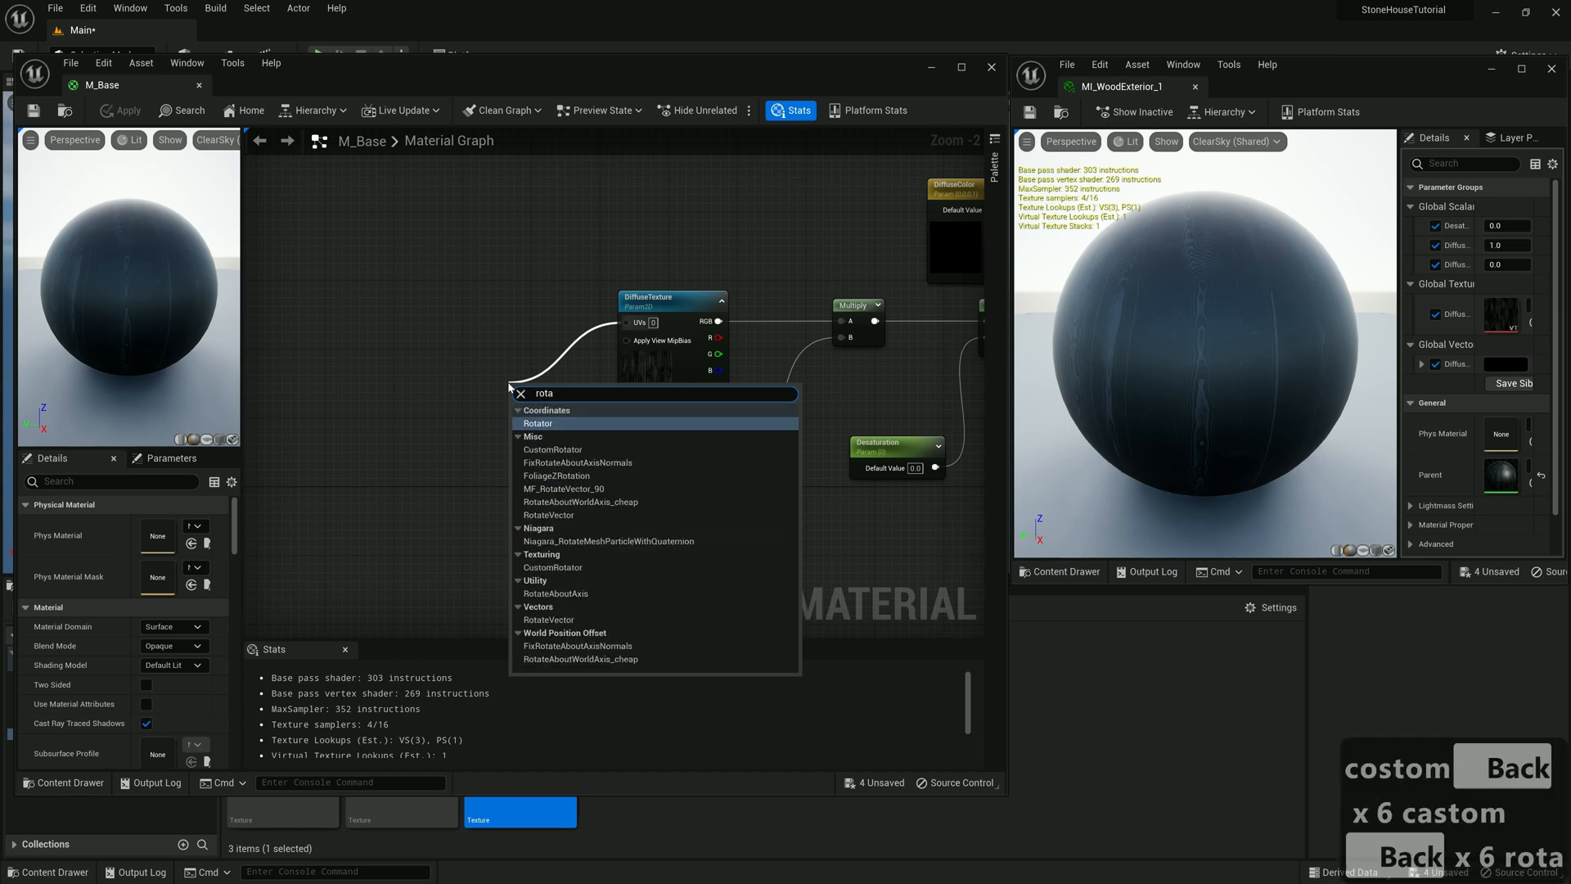
{"action": "left_click", "coordinate": [552, 449]}
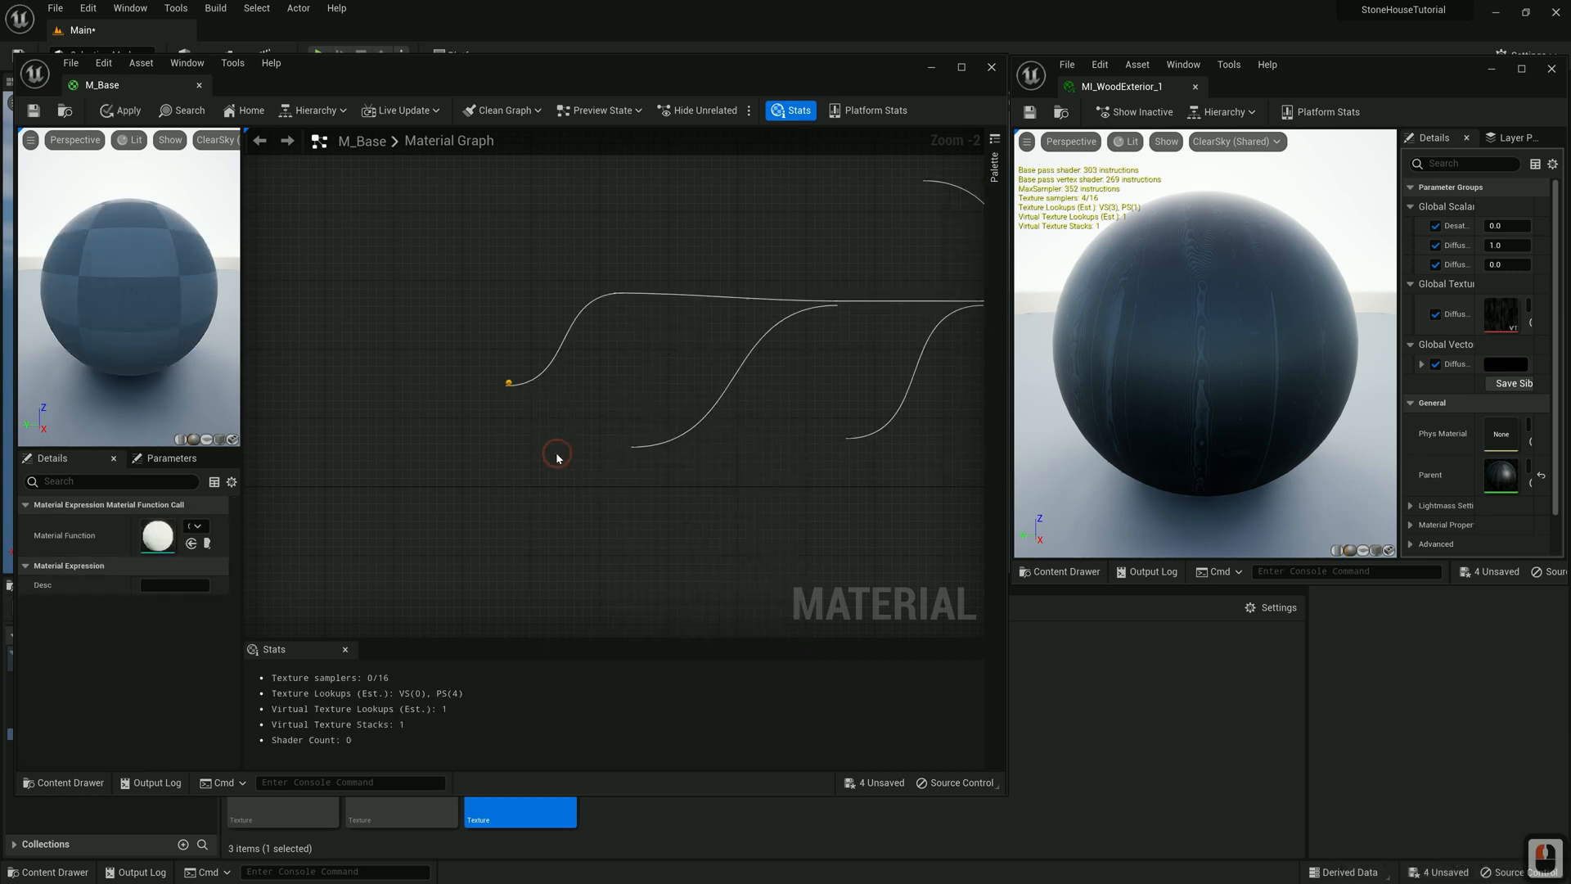
{"action": "left_click_drag", "start_coordinate": [589, 403], "coordinate": [482, 317]}
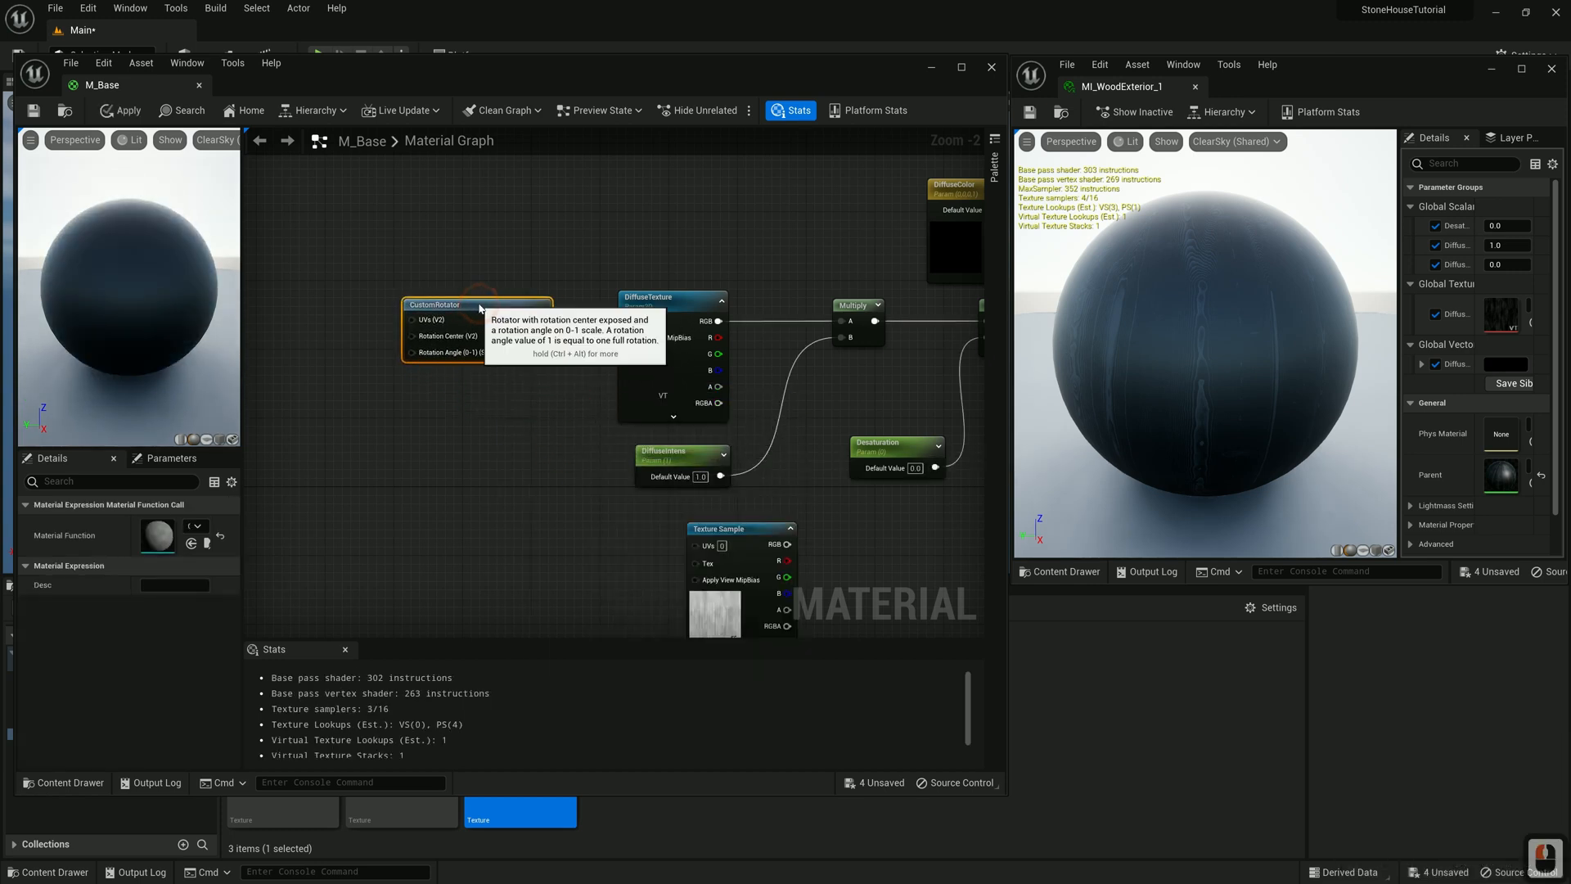
Promote the CustomRotator's Rotation Angle input to a parameter named TextureRotation and place it below the rotator
{"action": "right_click", "coordinate": [418, 363]}
{"action": "left_click", "coordinate": [467, 445]}
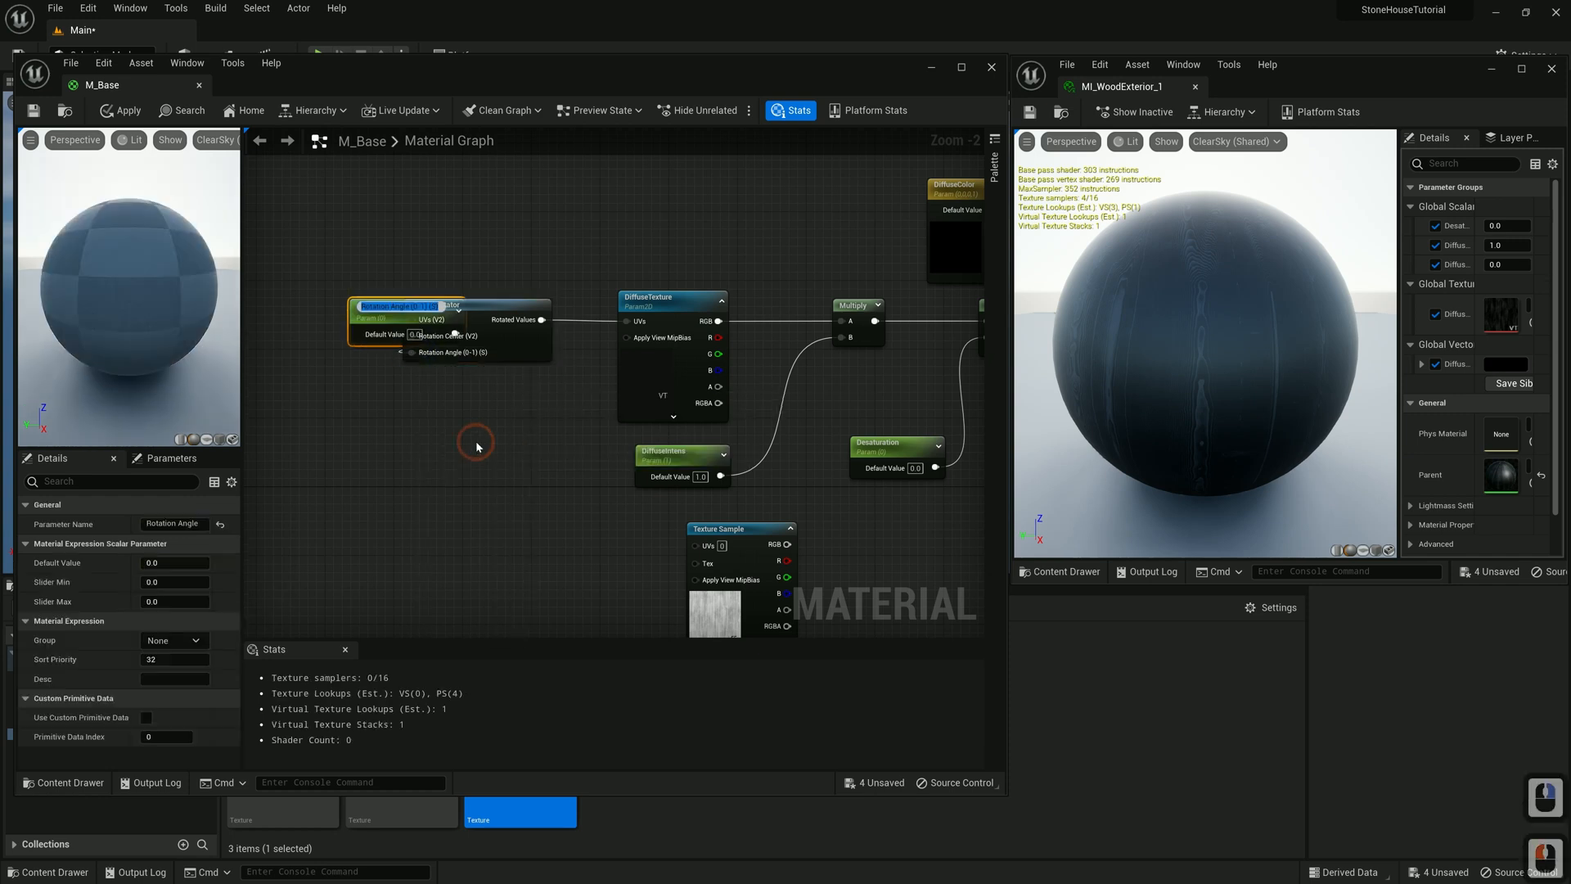
{"action": "type", "text": "TextureRotation"}
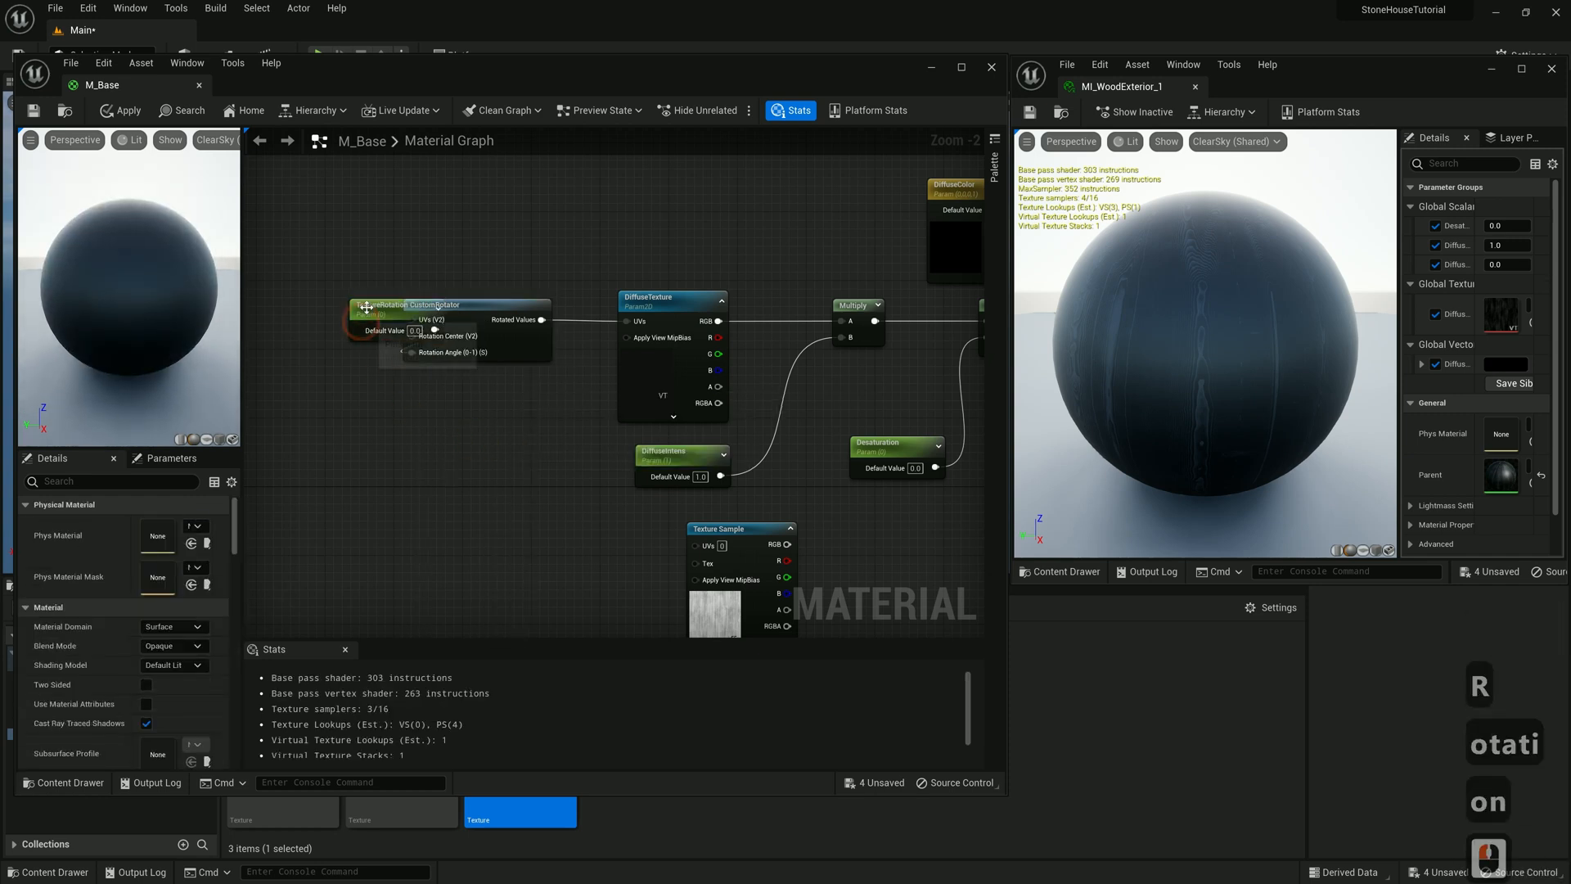
{"action": "left_click_drag", "start_coordinate": [370, 313], "coordinate": [312, 444]}
Add a Multiply node connected to the UVs input of the CustomRotator
{"action": "right_click_drag", "start_coordinate": [312, 444], "coordinate": [550, 491]}
{"action": "left_click_drag", "start_coordinate": [650, 366], "coordinate": [504, 367]}
{"action": "type", "text": "multi"}
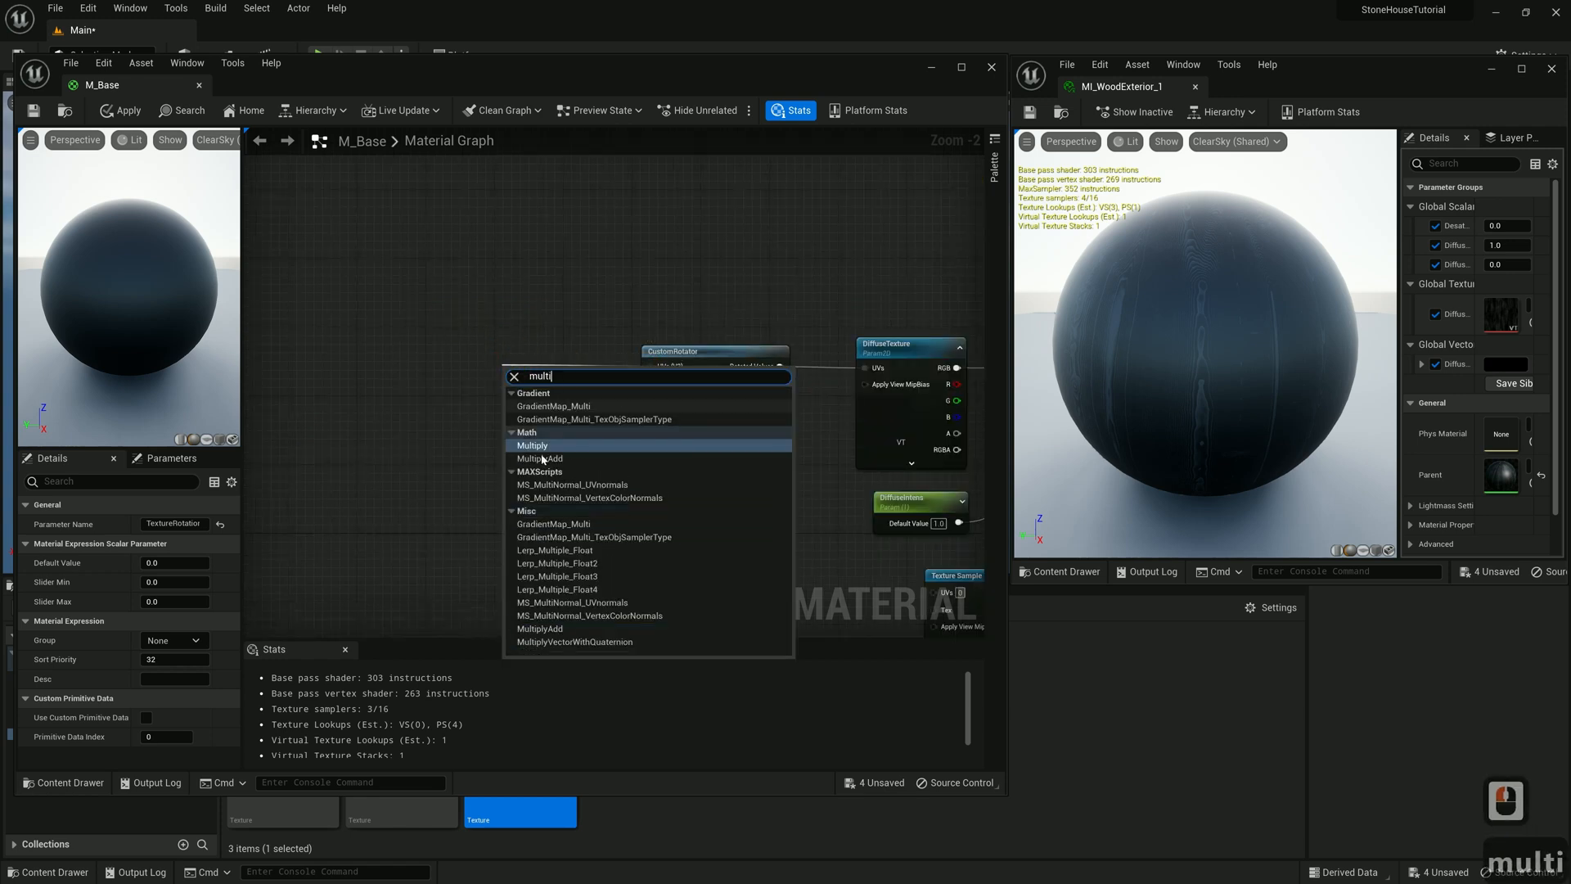
{"action": "key", "text": "Return"}
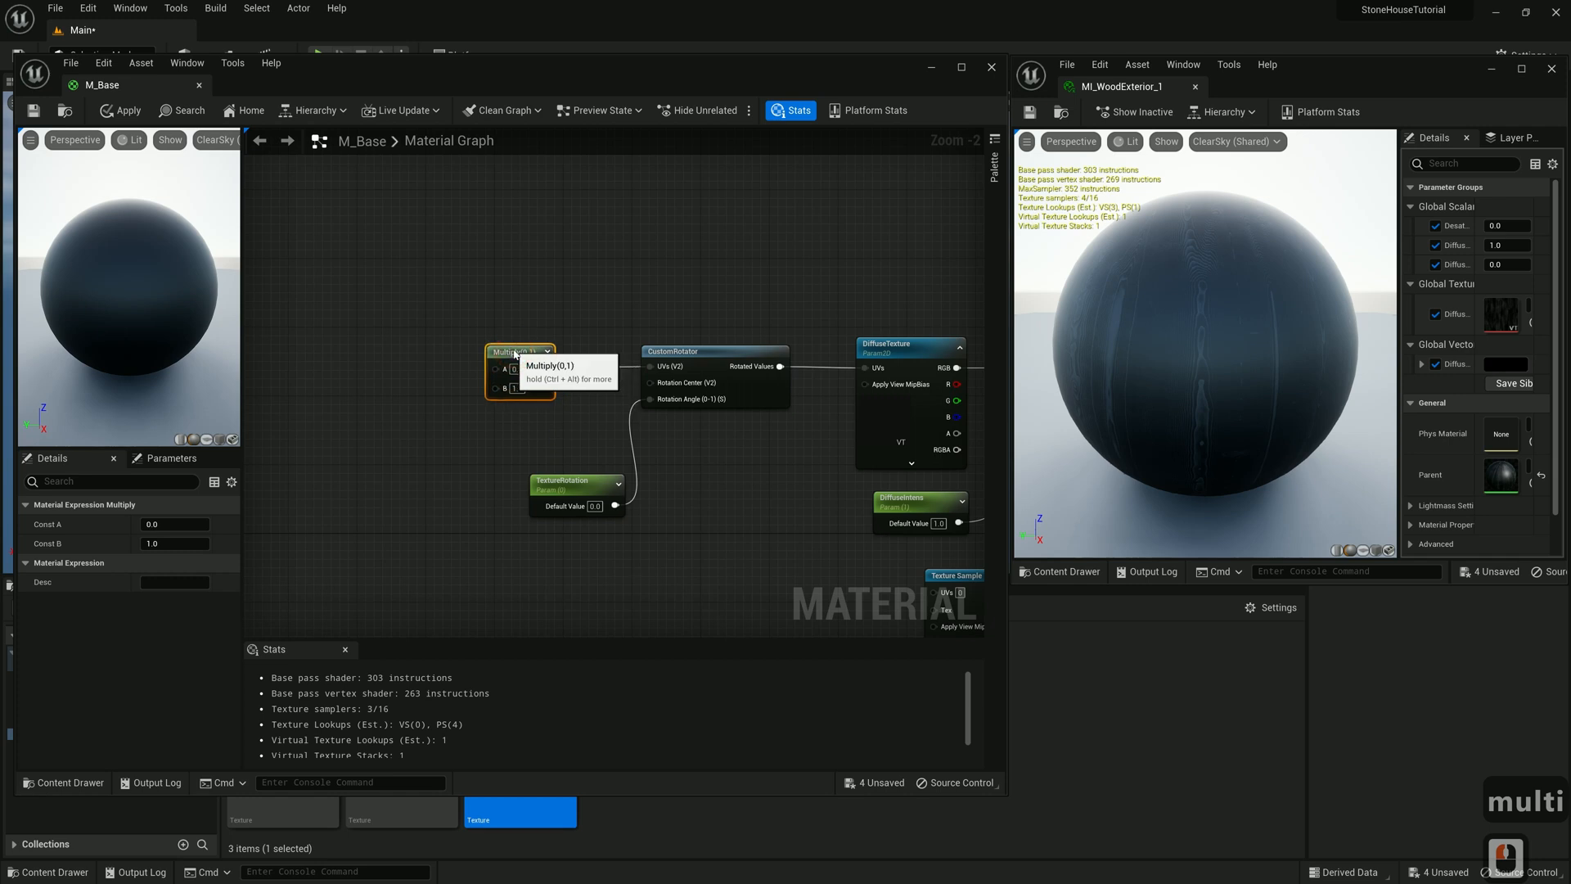
Add a TextureCoordinate node connected to input A of the new Multiply node and place it before that node
{"action": "left_click_drag", "start_coordinate": [496, 369], "coordinate": [410, 373]}
{"action": "type", "text": "coor"}
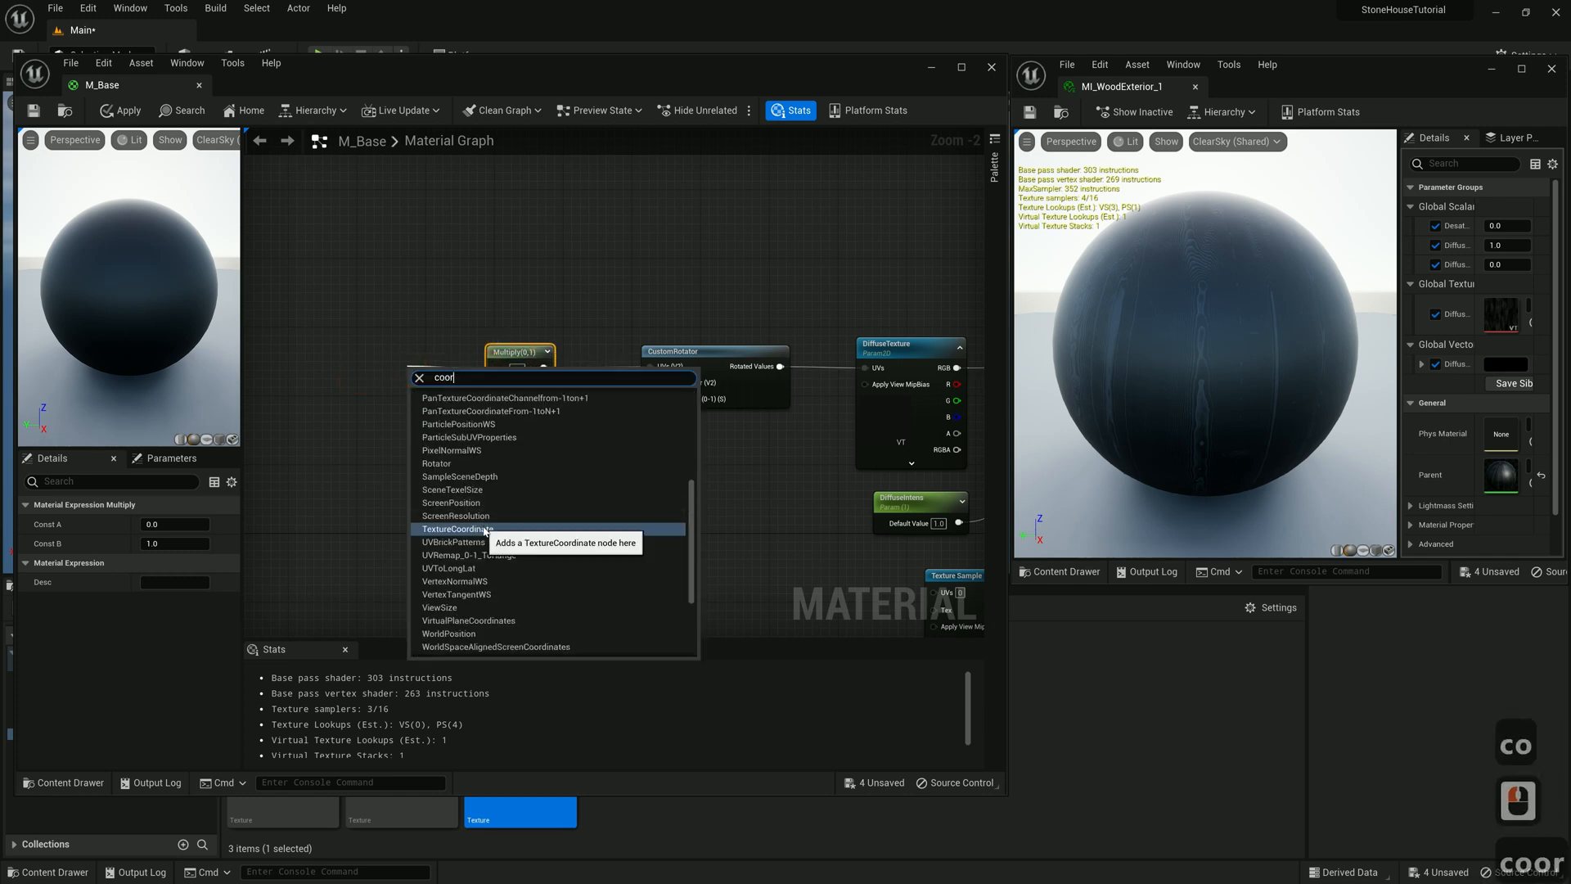
{"action": "left_click", "coordinate": [485, 529]}
{"action": "left_click_drag", "start_coordinate": [480, 368], "coordinate": [360, 350]}
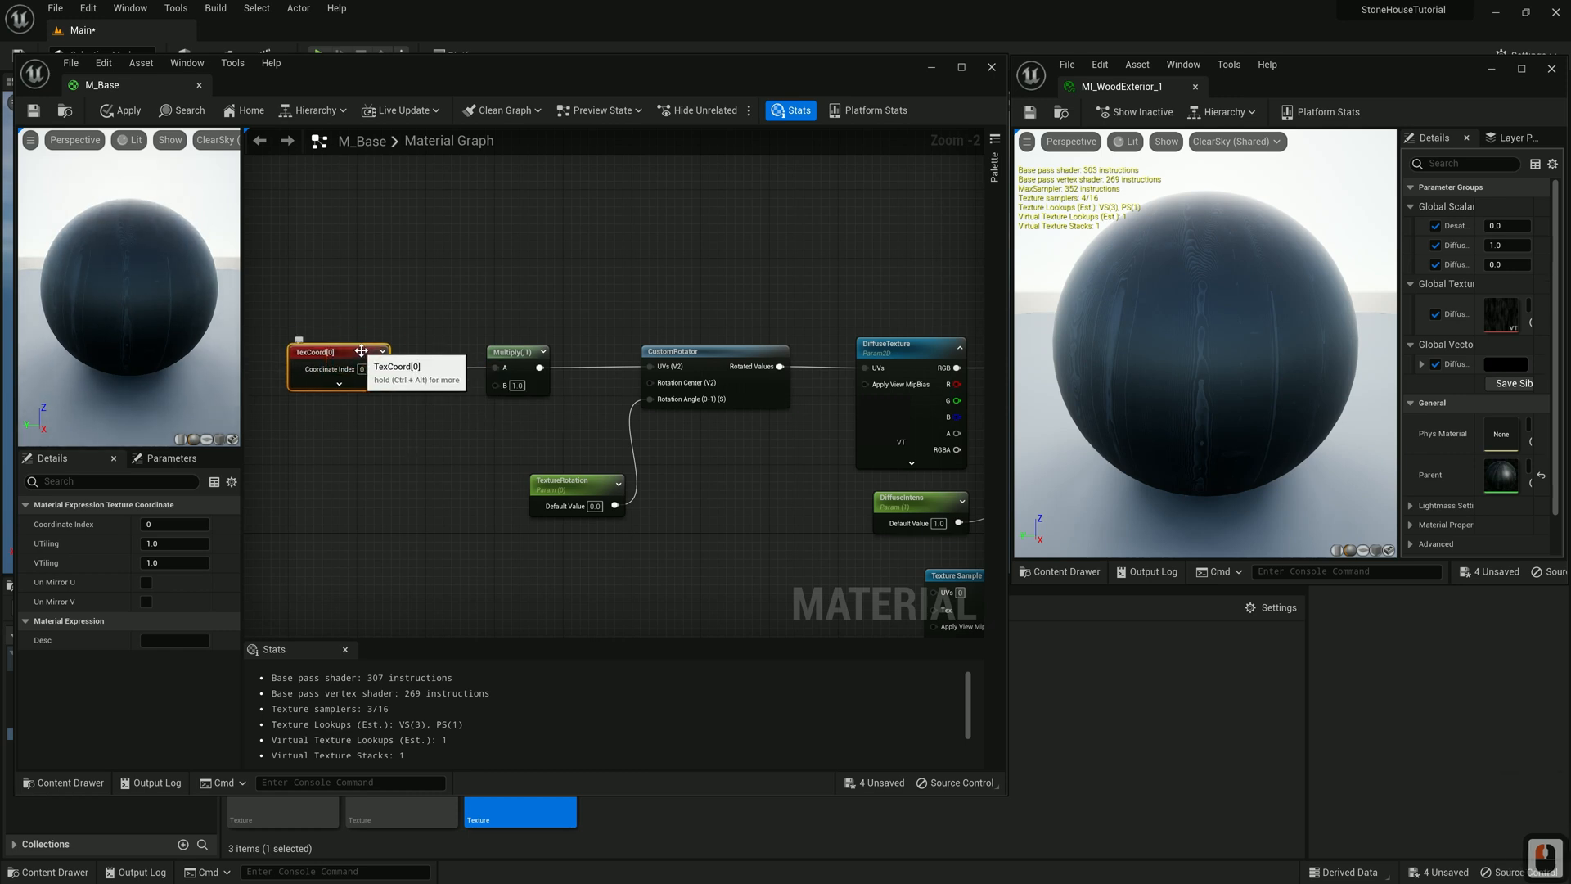
Promote the UV Multiply node's B input to a parameter named TextureTile, place it below TexCoord, and apply the material
{"action": "right_click", "coordinate": [505, 395]}
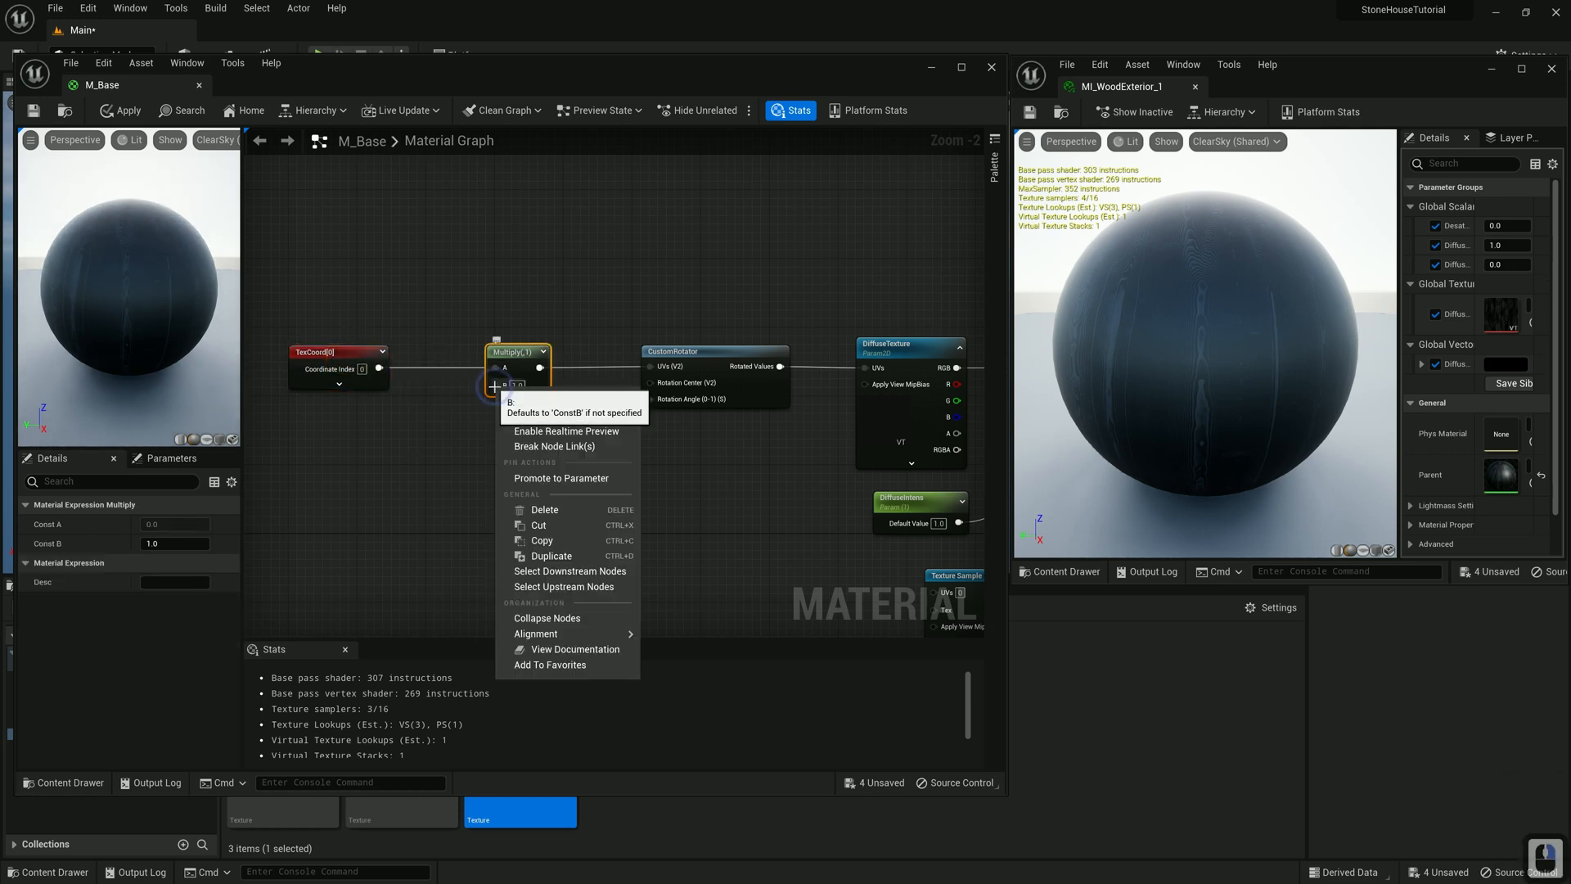
{"action": "left_click", "coordinate": [556, 416]}
{"action": "left_click_drag", "start_coordinate": [471, 391], "coordinate": [387, 520]}
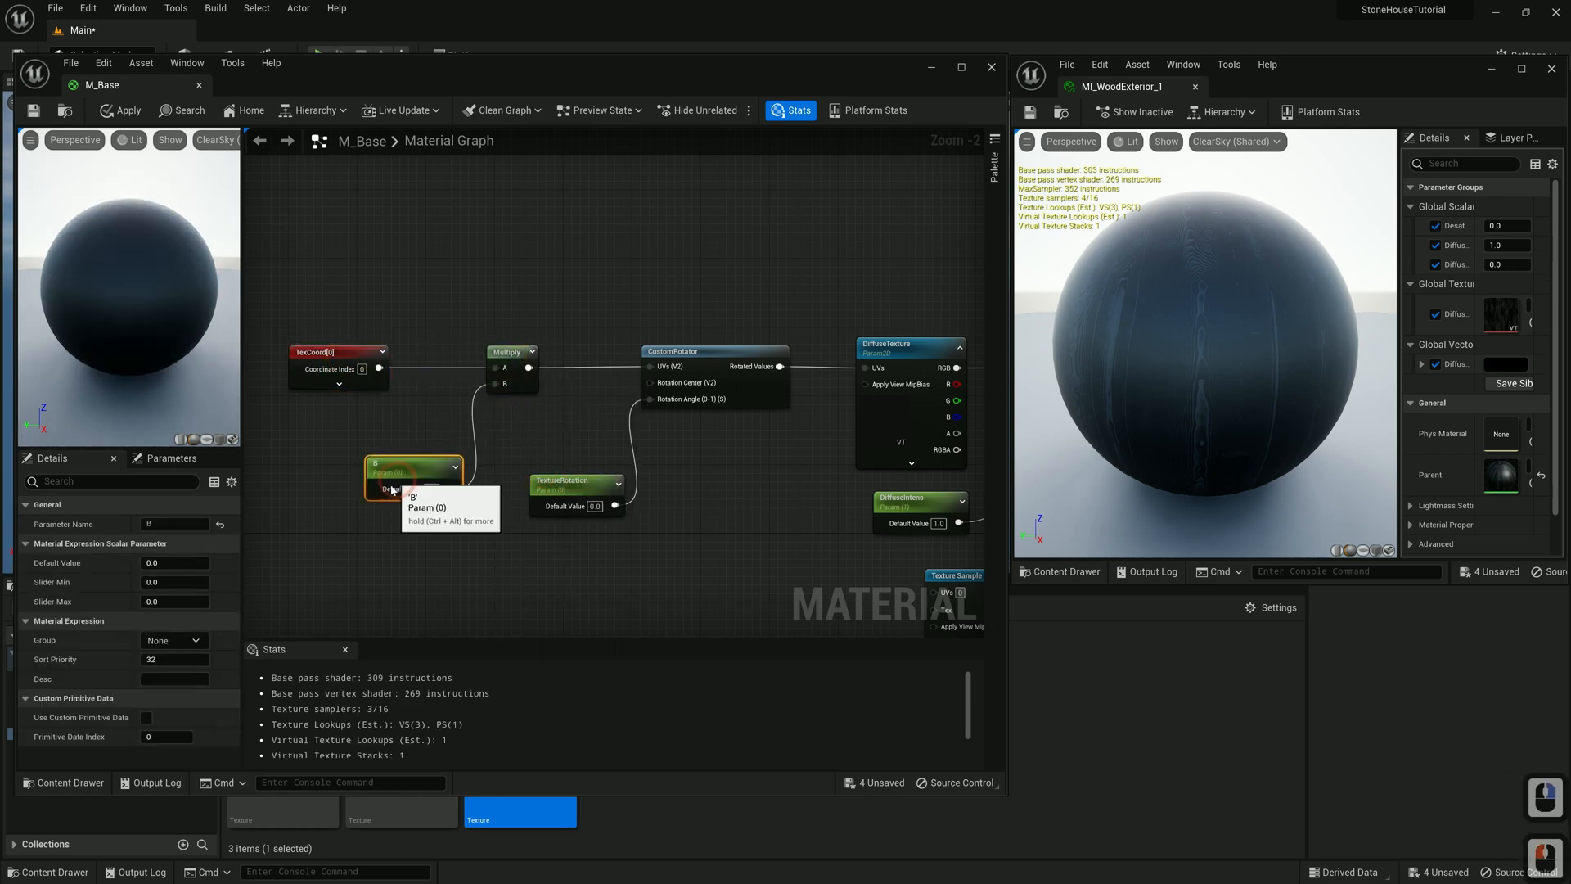
{"action": "type", "text": "TextureTile"}
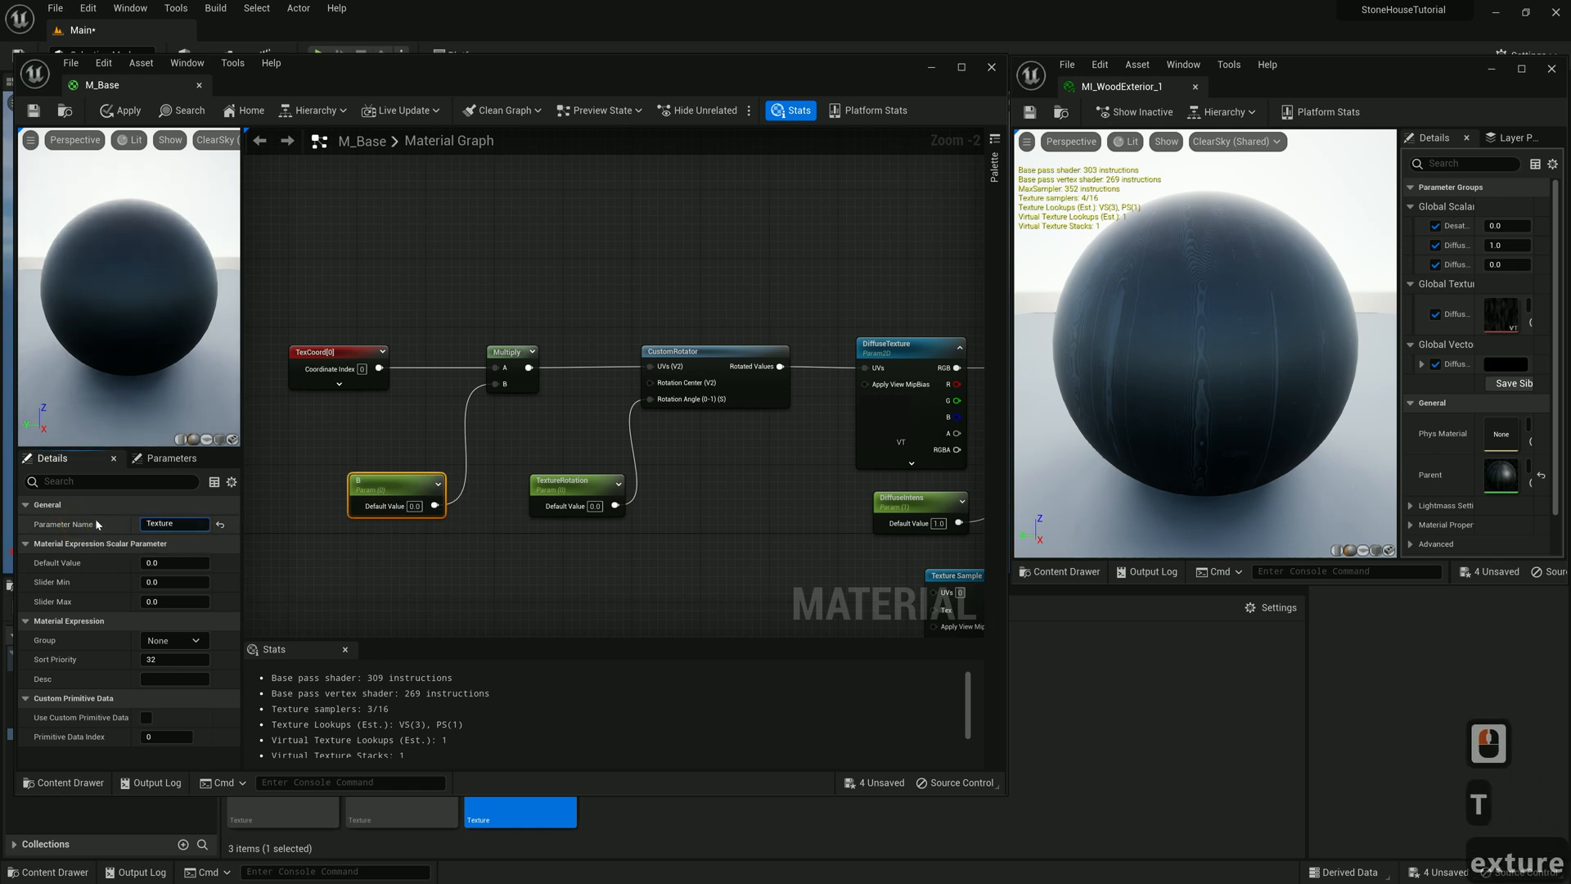
{"action": "key", "text": "Return"}
{"action": "left_click", "coordinate": [116, 112]}
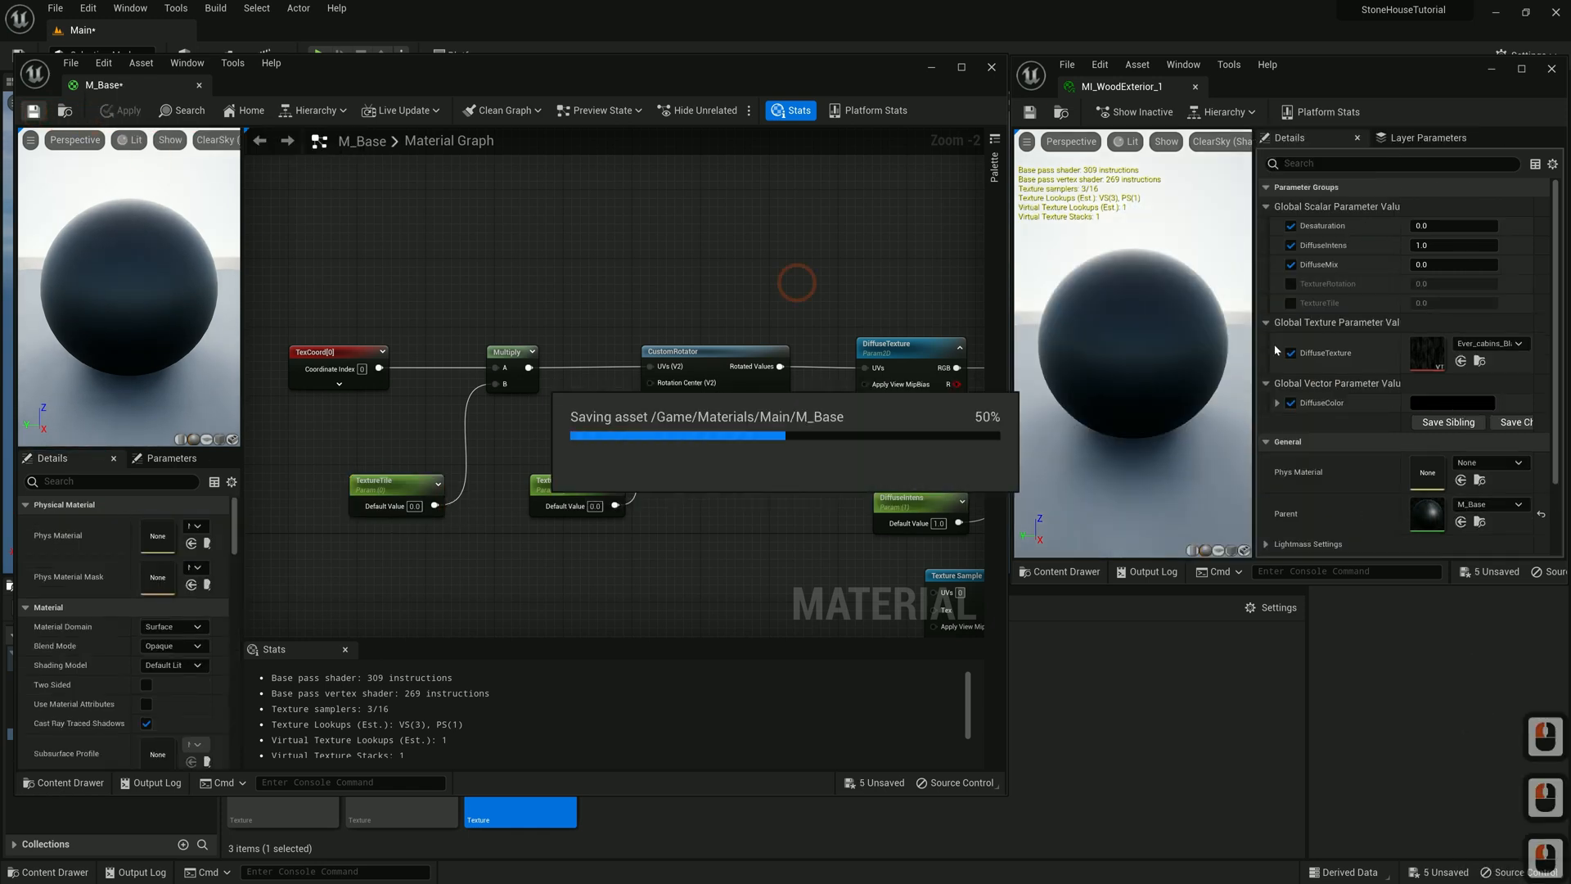
Enable the TextureRotation and TextureTile parameters in MI_WoodExterior_1
{"action": "left_click", "coordinate": [1291, 284]}
{"action": "left_click", "coordinate": [1291, 304]}
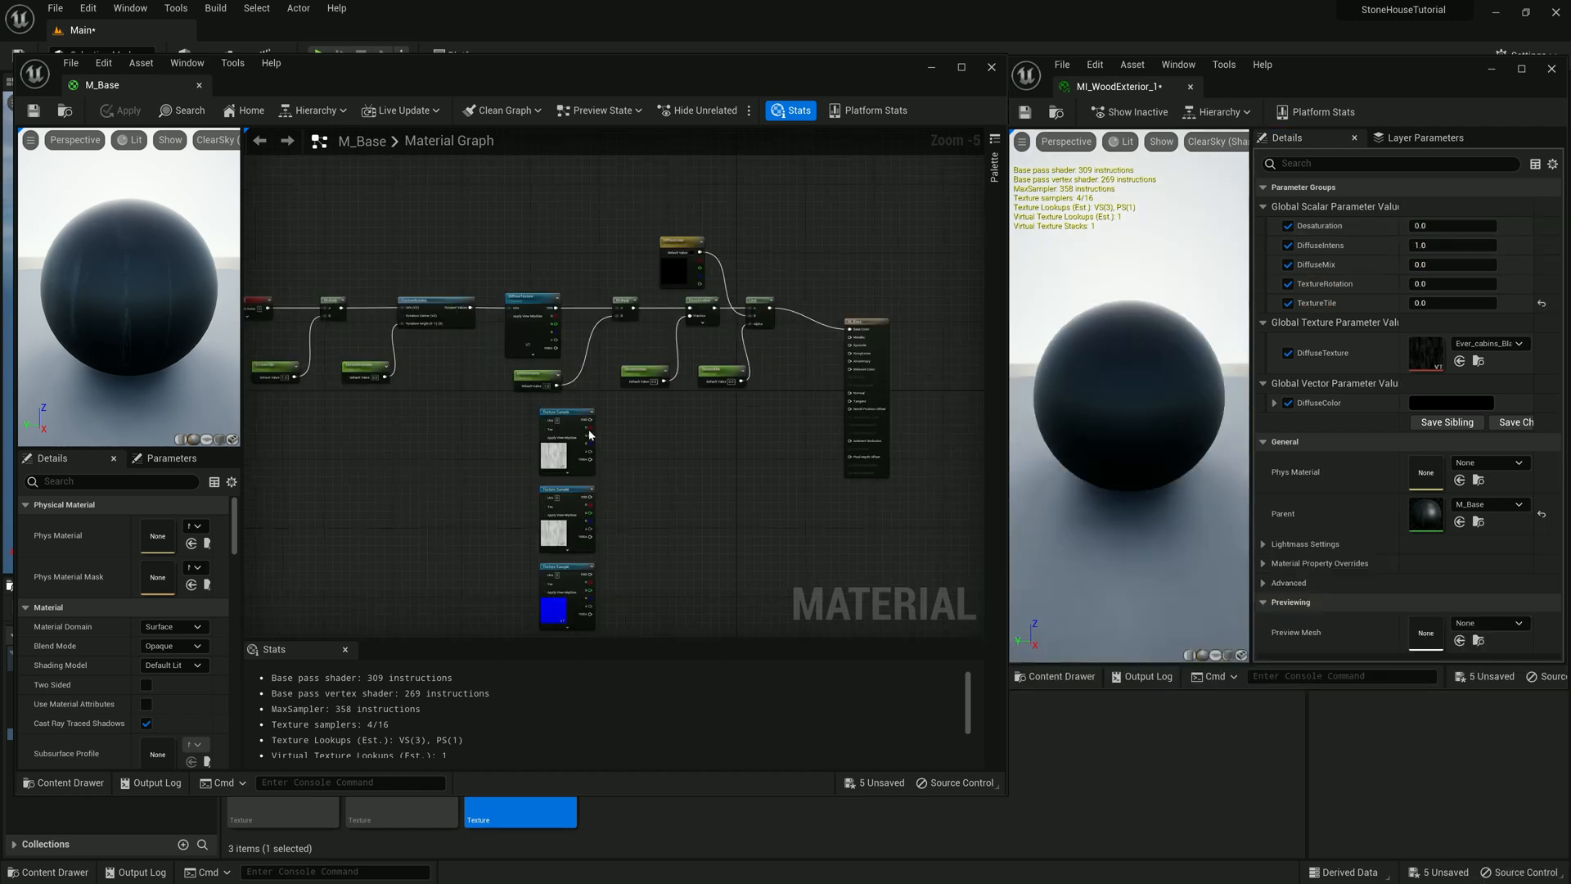
Add a Multiply node fed by the RGB output of the first Texture Sample below the diffuse chain
{"action": "scroll", "coordinate": [614, 418], "scroll_direction": "up", "scroll_amount": 2}
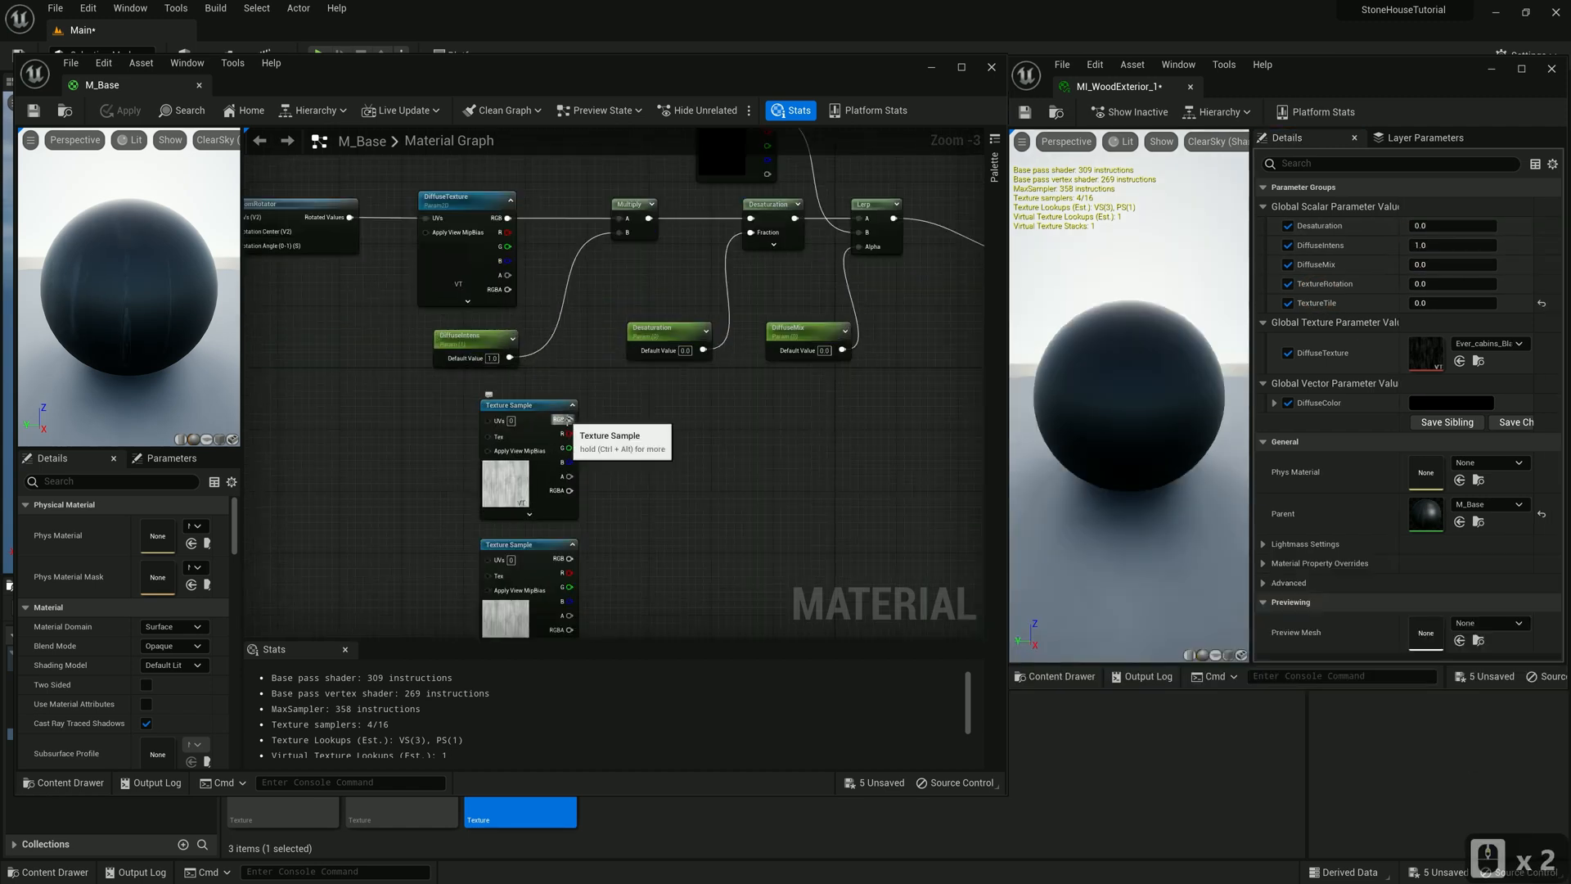
{"action": "left_click_drag", "start_coordinate": [569, 419], "coordinate": [678, 426]}
{"action": "type", "text": "mul"}
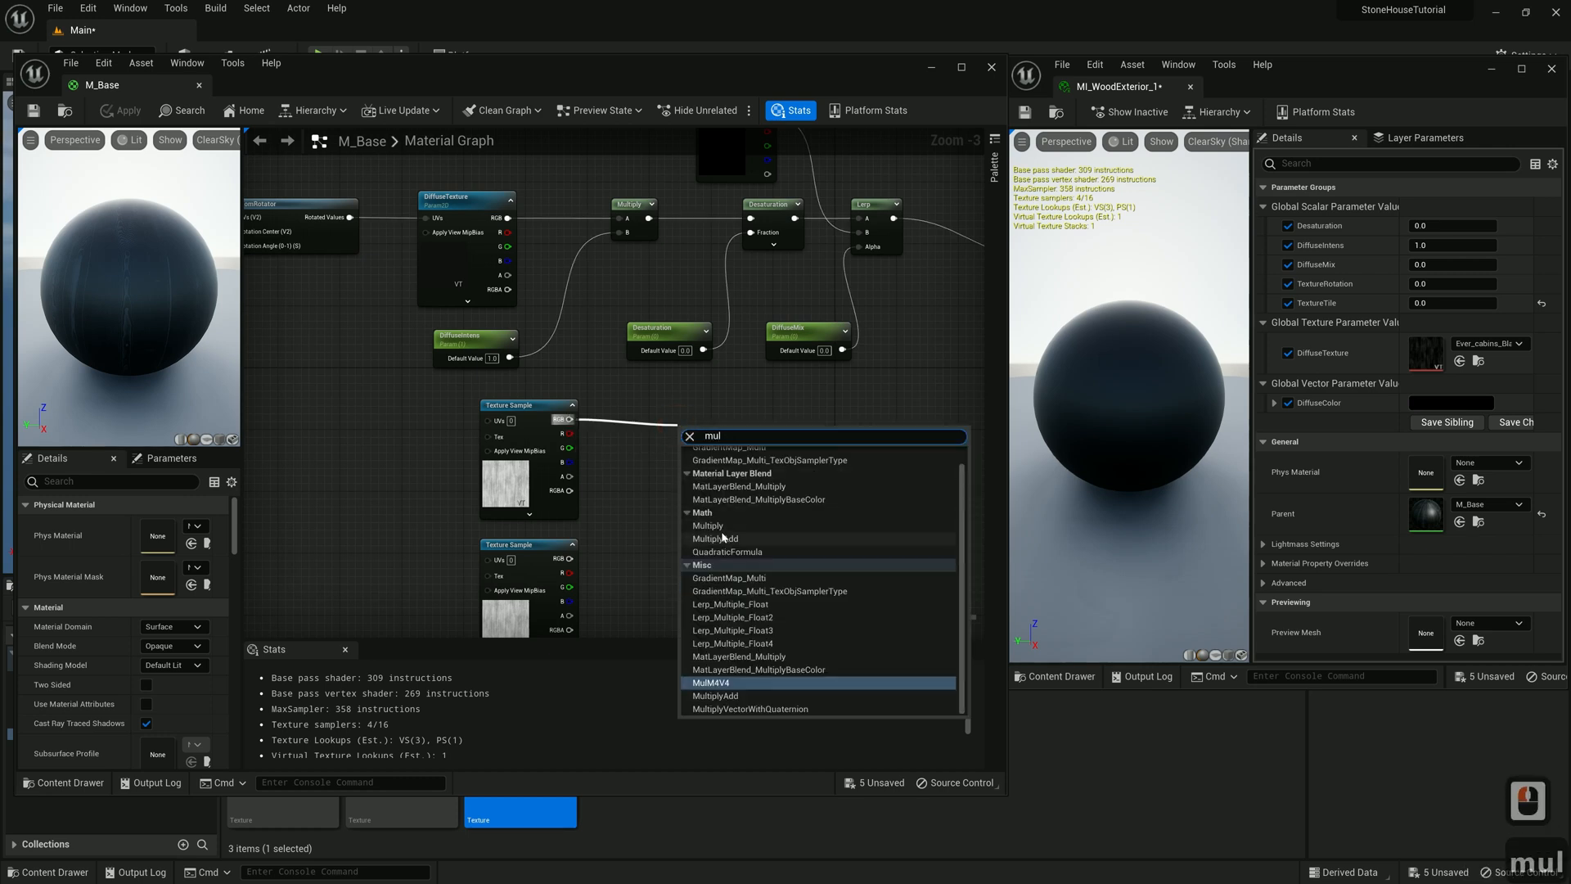
{"action": "left_click", "coordinate": [710, 525]}
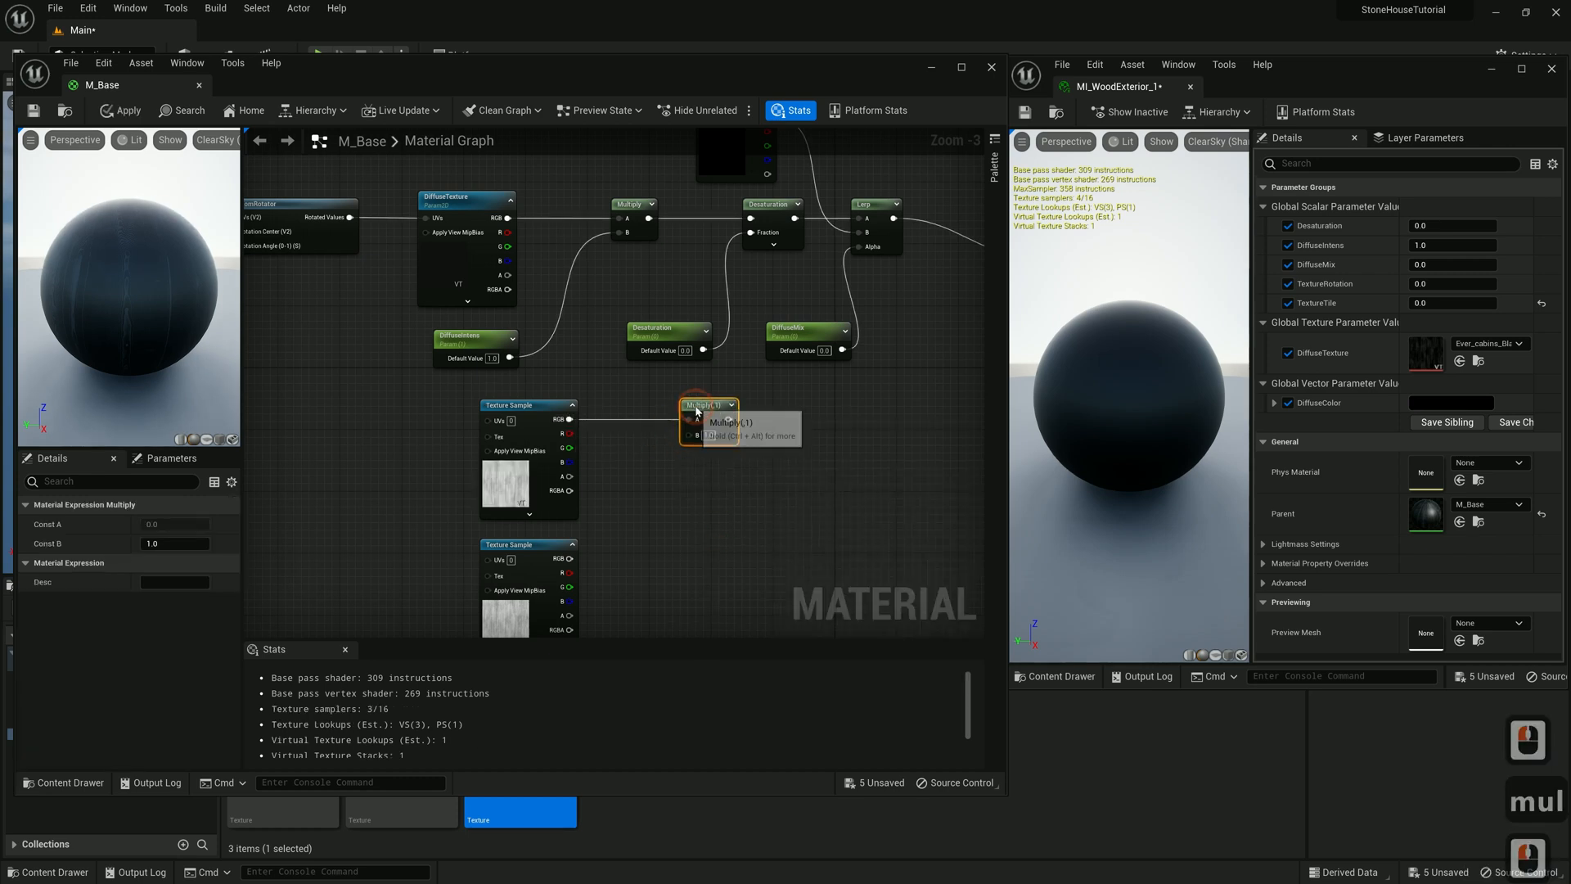
Promote the new Multiply node's B input to a parameter named SpecularIntens and place it below the node
{"action": "right_click", "coordinate": [696, 409]}
{"action": "left_click", "coordinate": [763, 529]}
{"action": "type", "text": "S"}
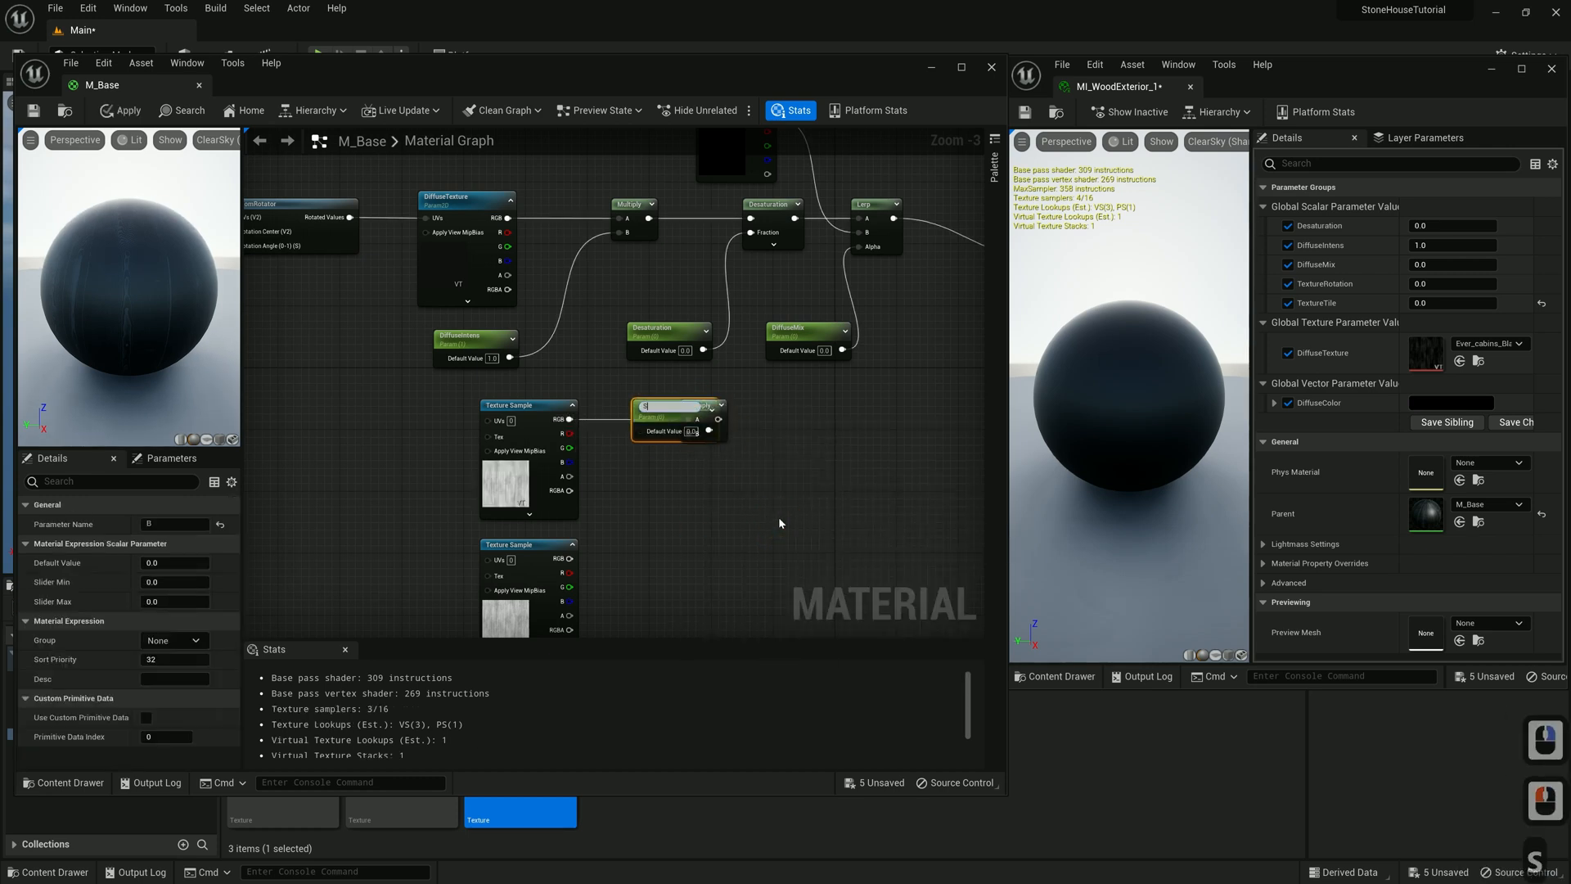
{"action": "type", "text": "pecularIntens"}
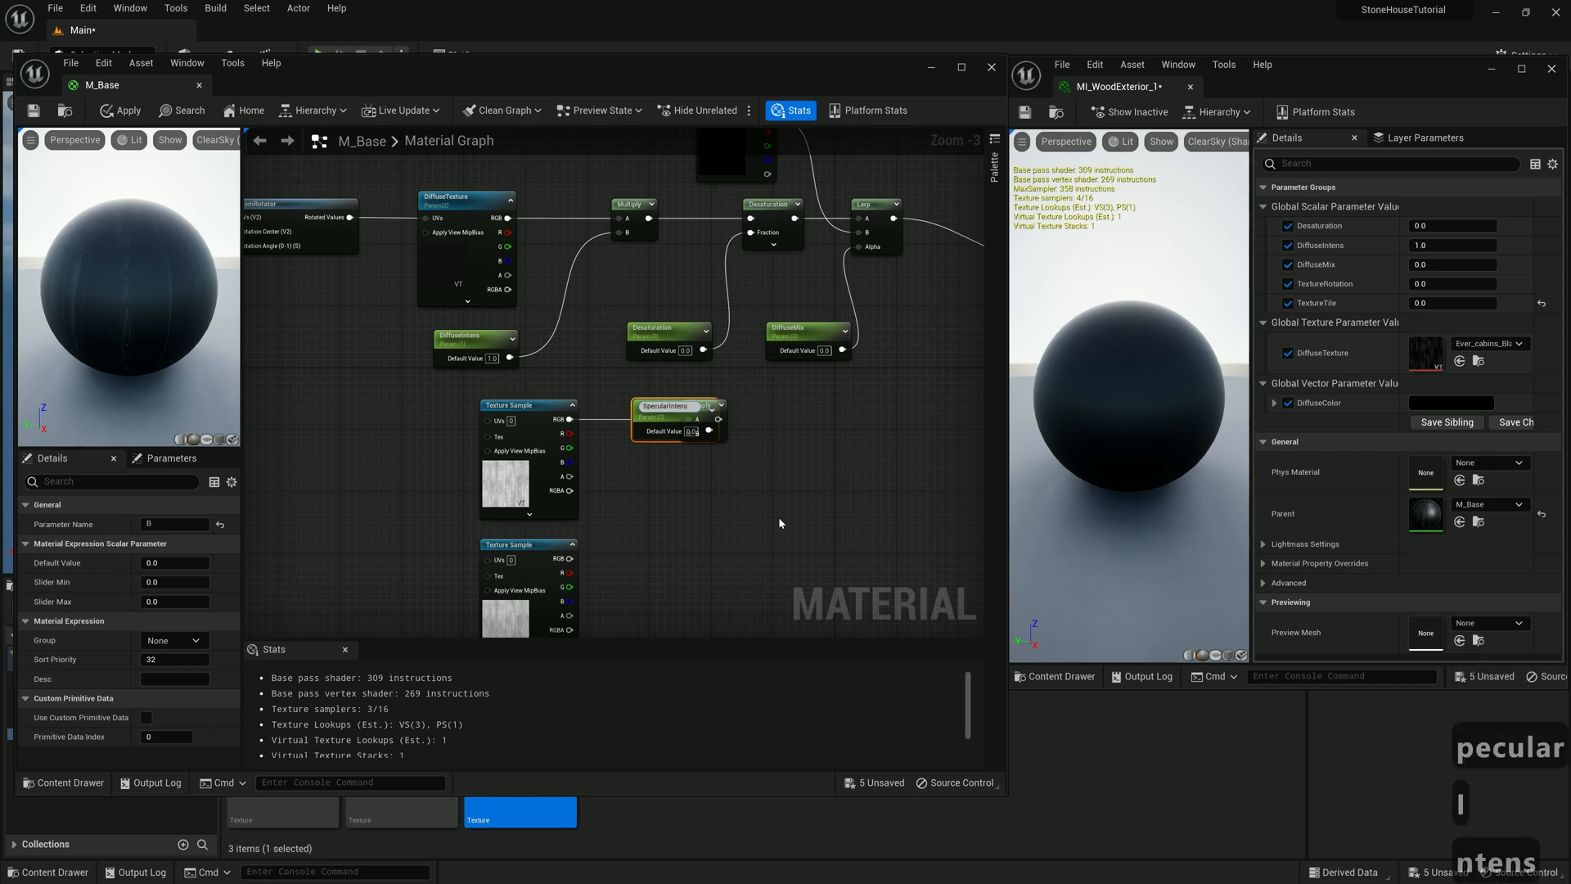
{"action": "left_click", "coordinate": [719, 512]}
{"action": "left_click_drag", "start_coordinate": [670, 407], "coordinate": [626, 492]}
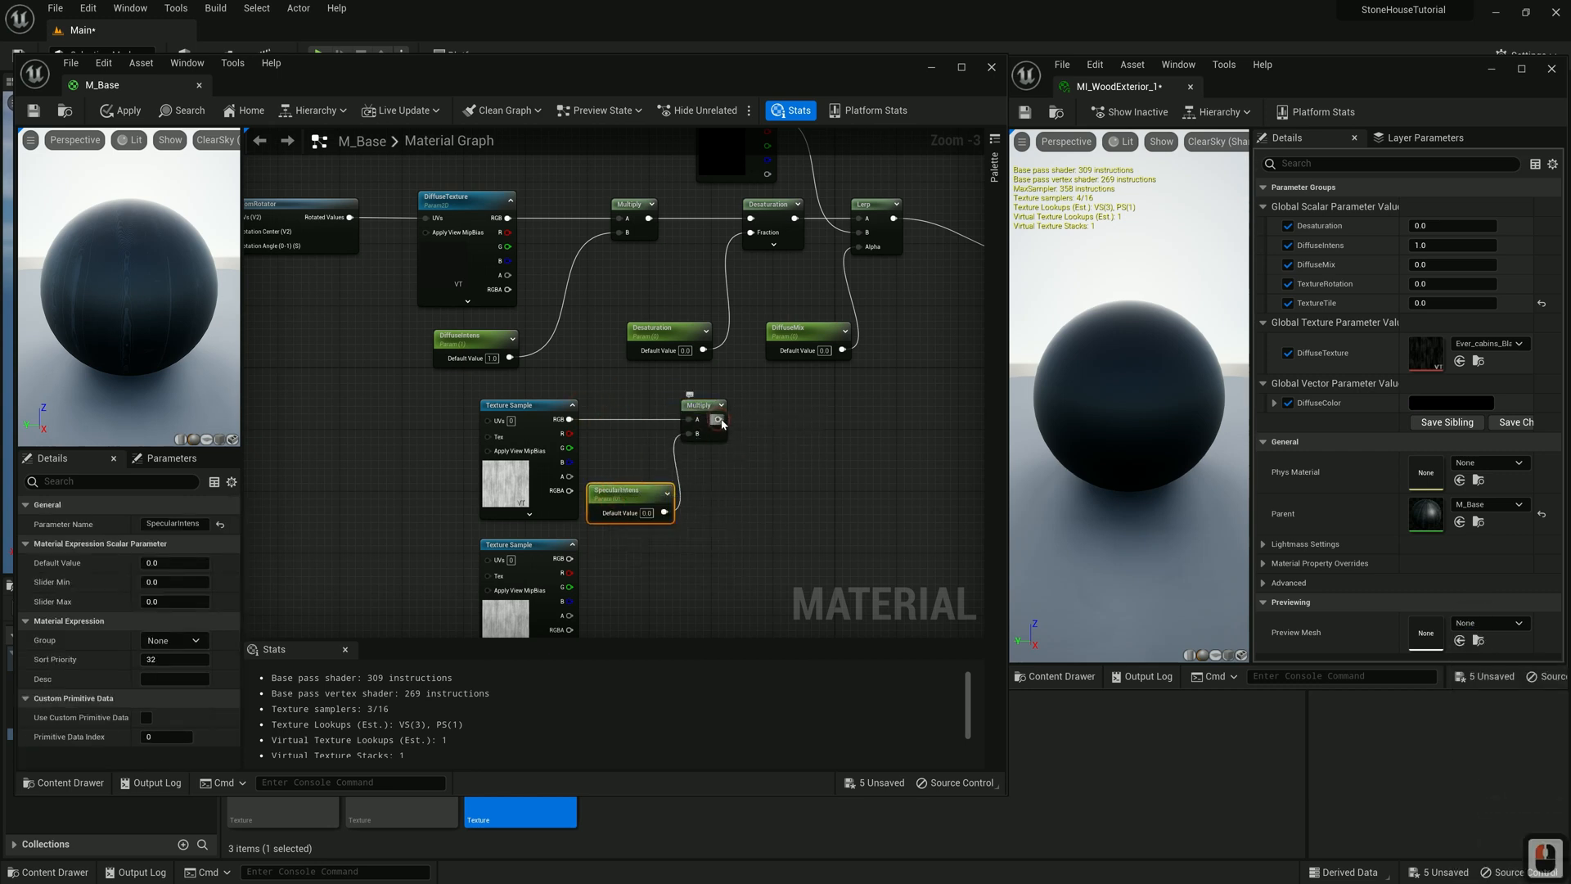
Add a CheapContrast node connected to the output of the specular Multiply node
{"action": "left_click_drag", "start_coordinate": [717, 420], "coordinate": [798, 421]}
{"action": "type", "text": "contr"}
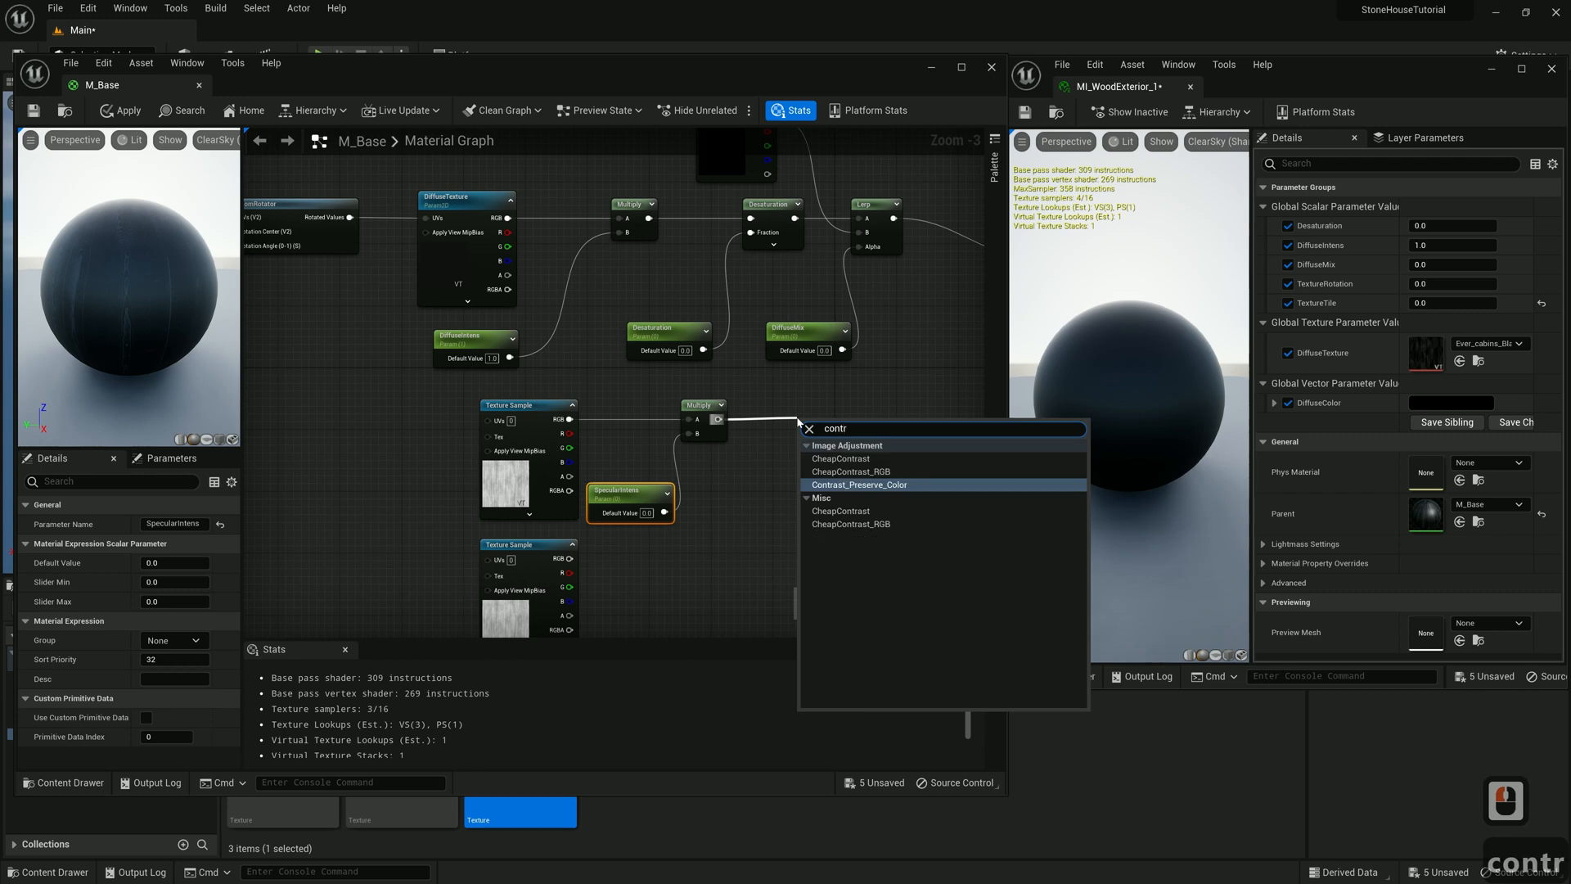
{"action": "left_click", "coordinate": [851, 458]}
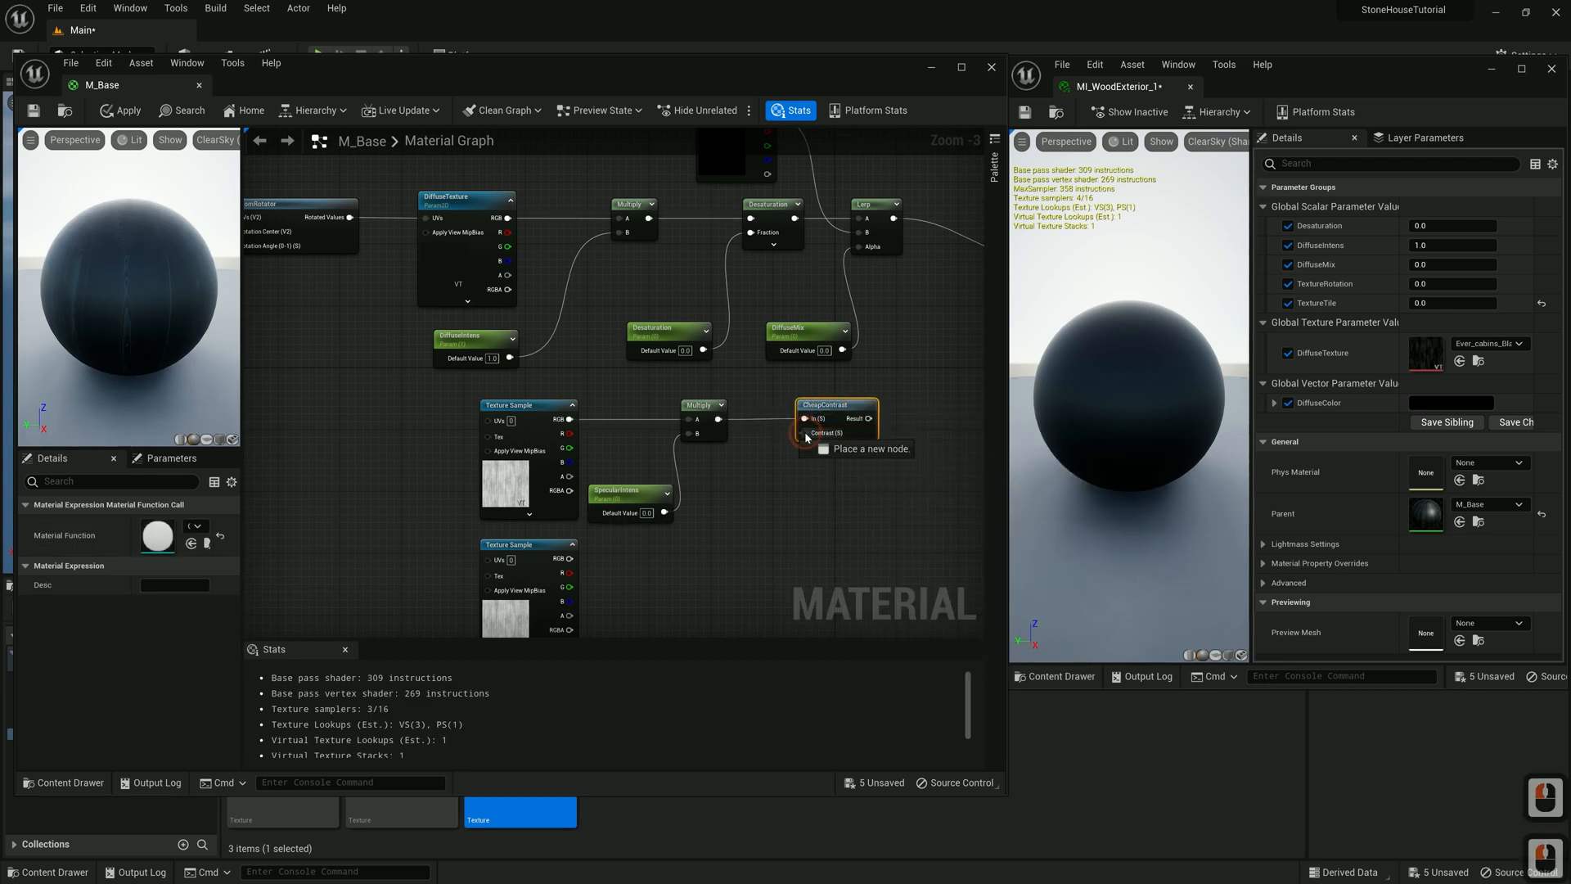
Promote the CheapContrast node's Contrast input to a SpecularContrast parameter placed below it, and connect the node's result to the material's Specular input
{"action": "right_click", "coordinate": [805, 436]}
{"action": "left_click", "coordinate": [849, 526]}
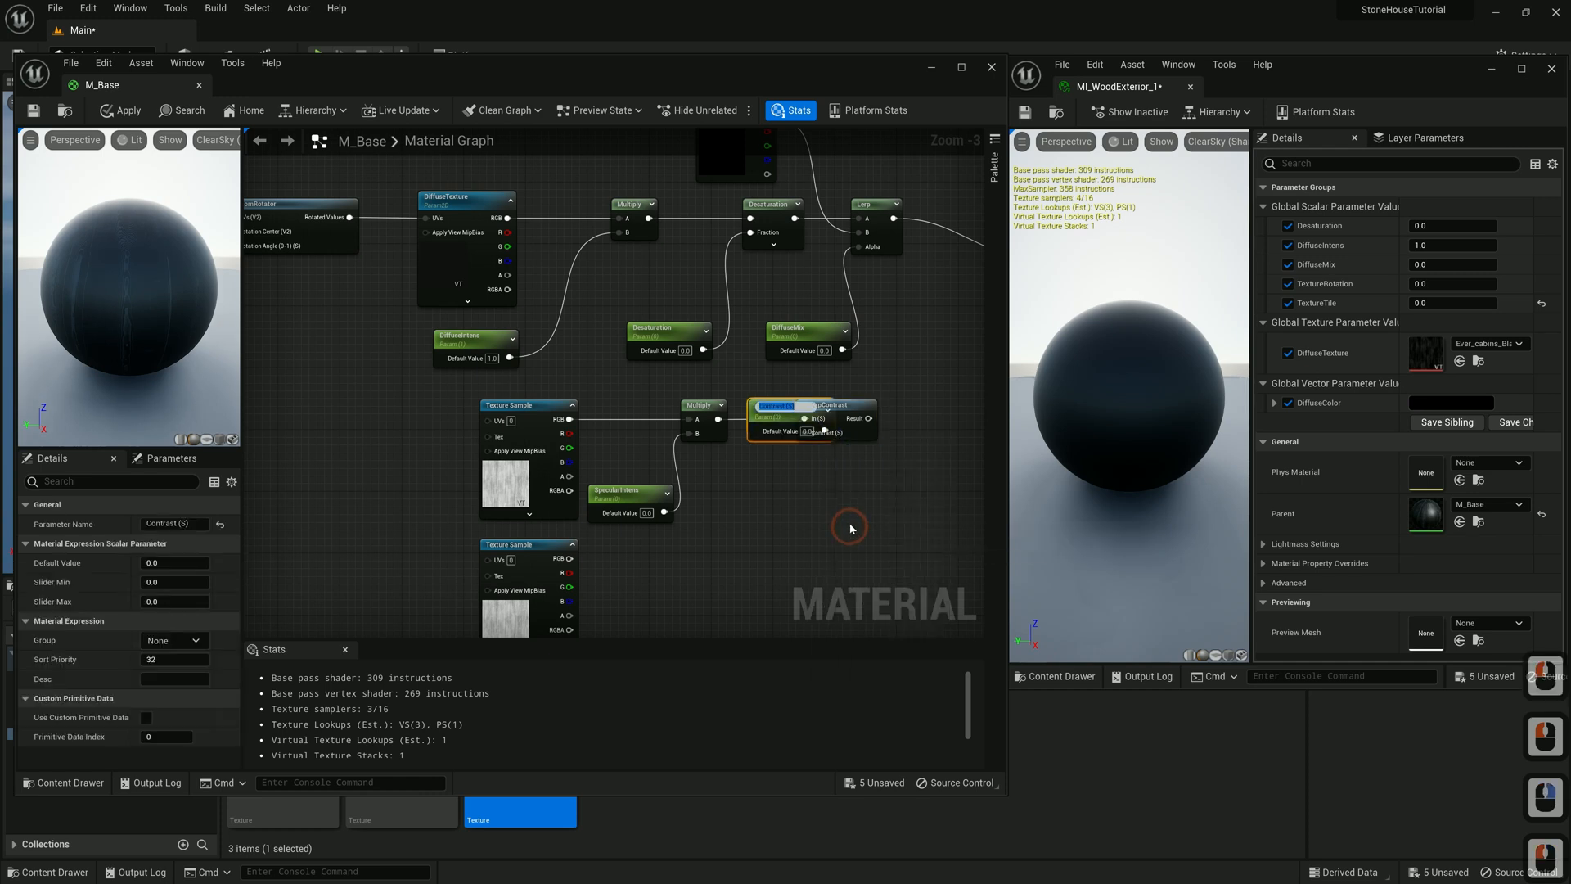
{"action": "type", "text": "SpecularContrast"}
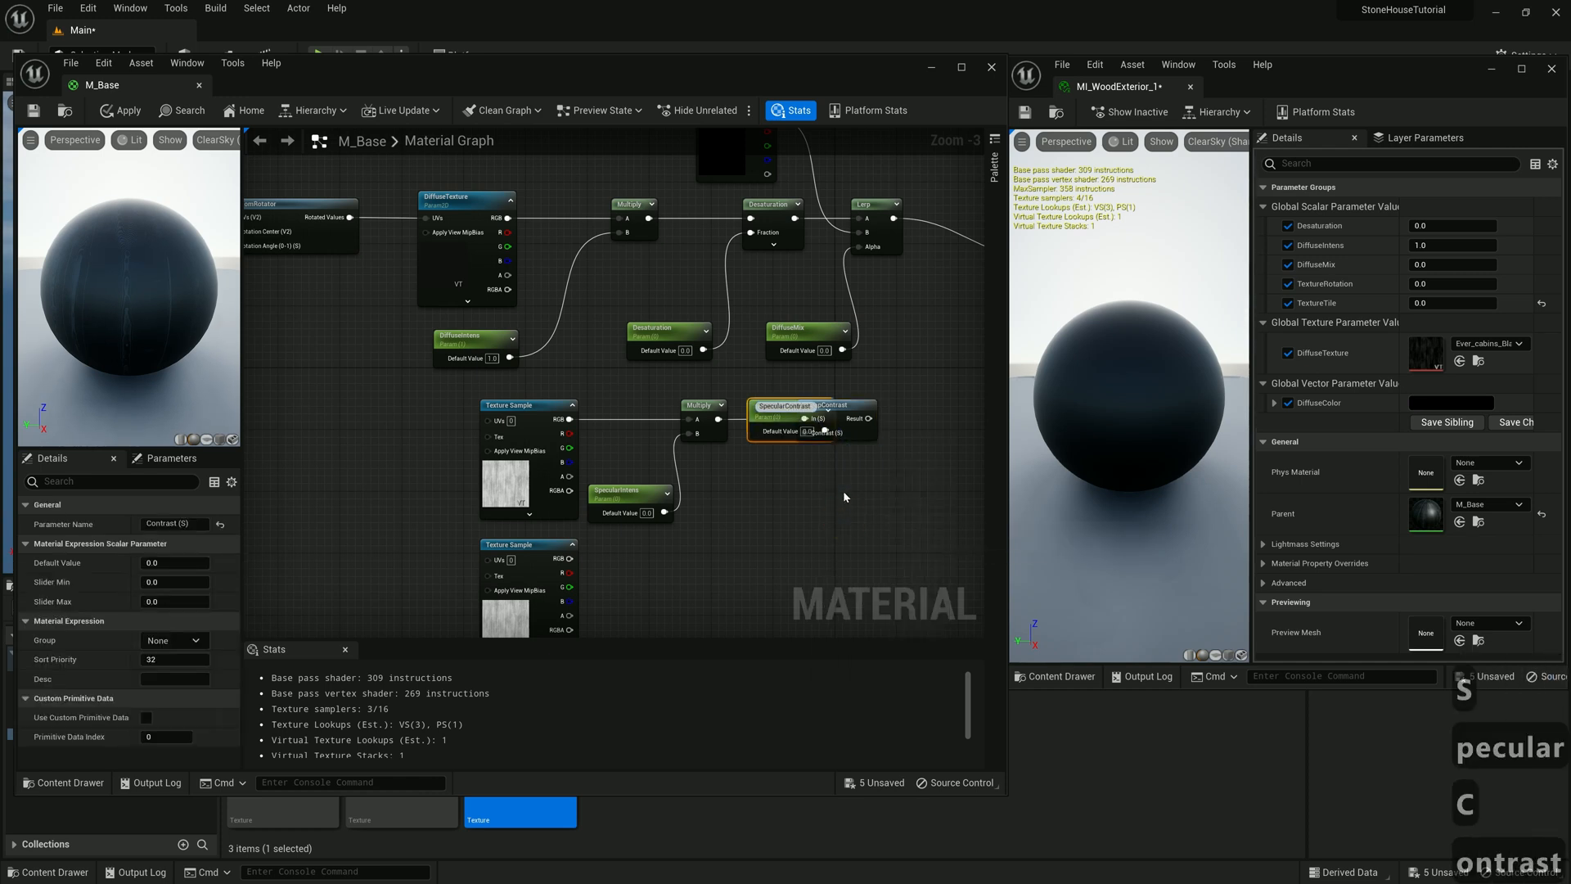
{"action": "left_click_drag", "start_coordinate": [754, 409], "coordinate": [725, 503]}
{"action": "scroll", "coordinate": [759, 443], "scroll_direction": "down", "scroll_amount": 1}
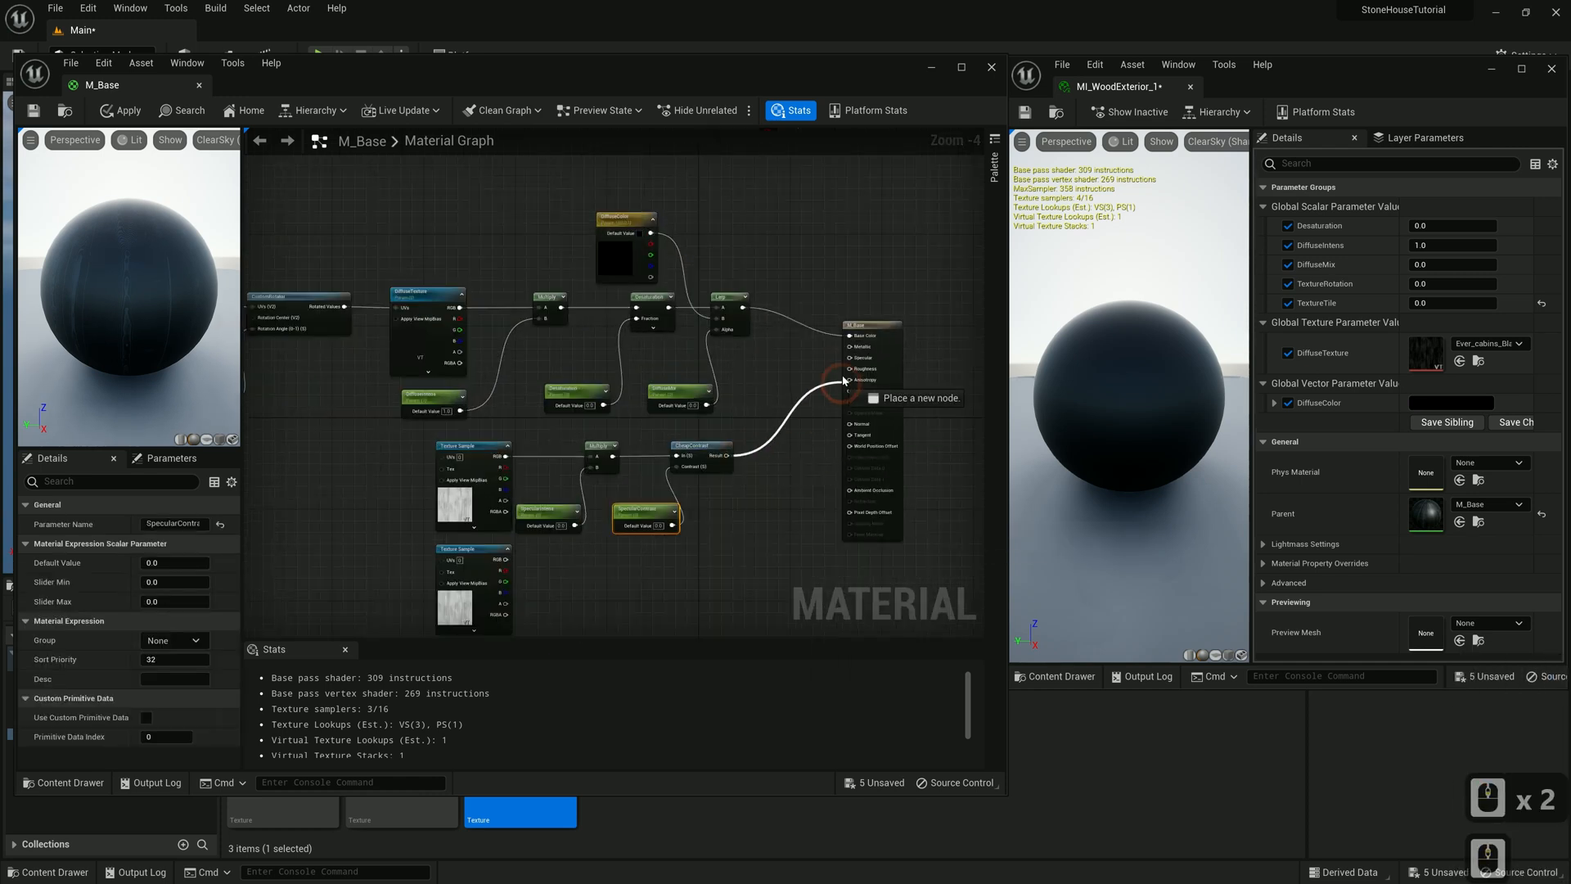
{"action": "left_click_drag", "start_coordinate": [847, 360], "coordinate": [848, 360]}
Add a Multiply node fed by the RGB output of the second Texture Sample
{"action": "scroll", "coordinate": [524, 483], "scroll_direction": "up", "scroll_amount": 1}
{"action": "left_click_drag", "start_coordinate": [491, 473], "coordinate": [621, 462]}
{"action": "type", "text": "mult"}
{"action": "key", "text": "Return"}
{"action": "left_click_drag", "start_coordinate": [621, 462], "coordinate": [625, 460]}
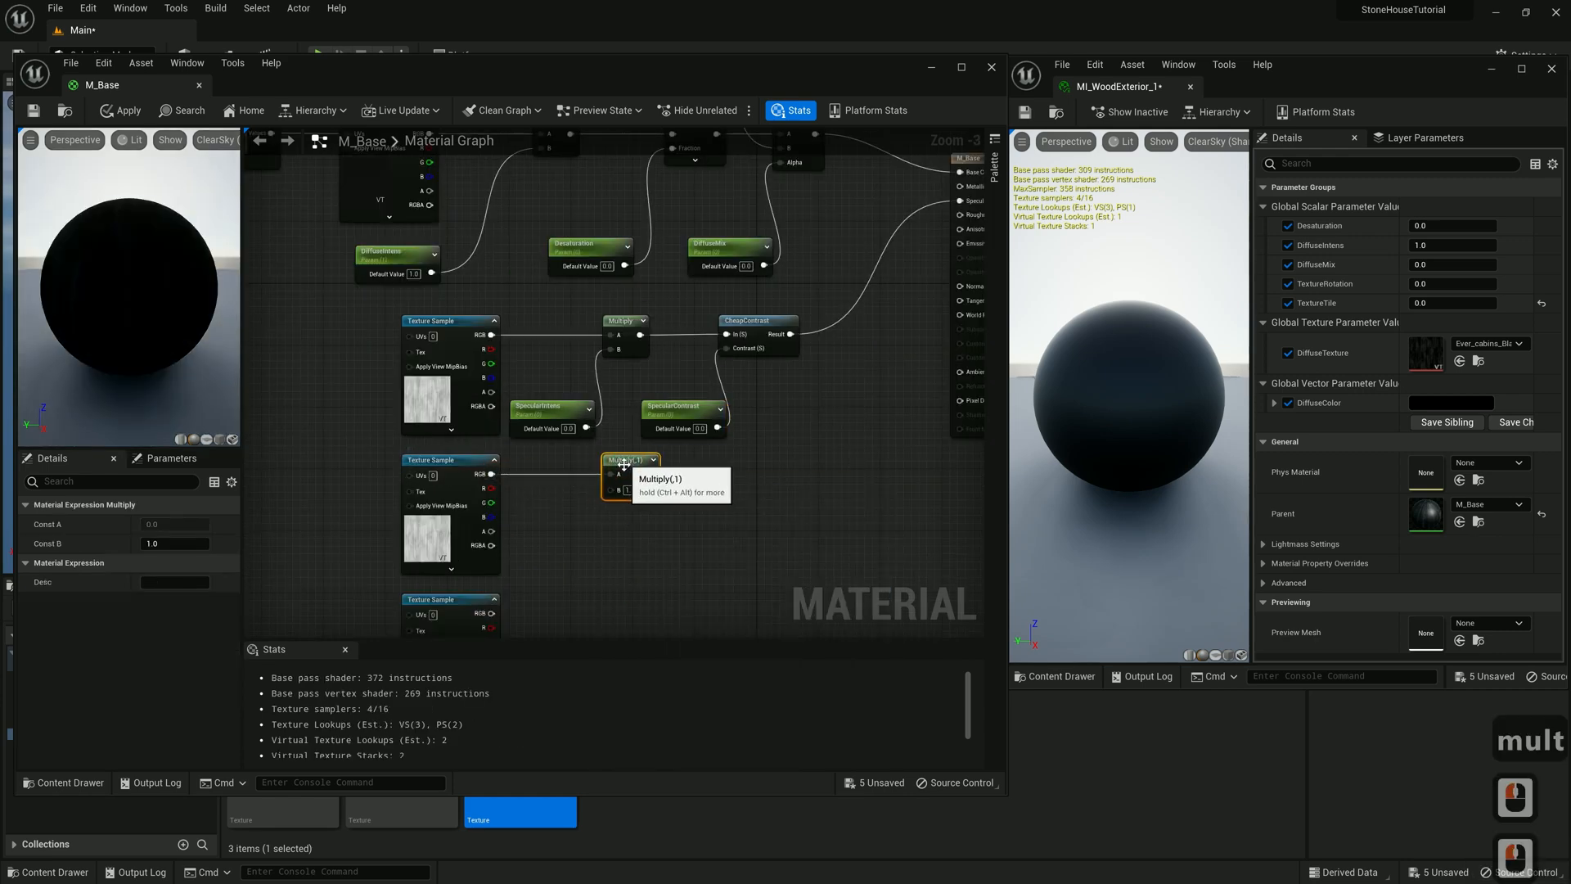
Promote the B input of the second Texture Sample's Multiply node to a parameter named RoughnessIntens
{"action": "right_click", "coordinate": [611, 489]}
{"action": "left_click", "coordinate": [660, 583]}
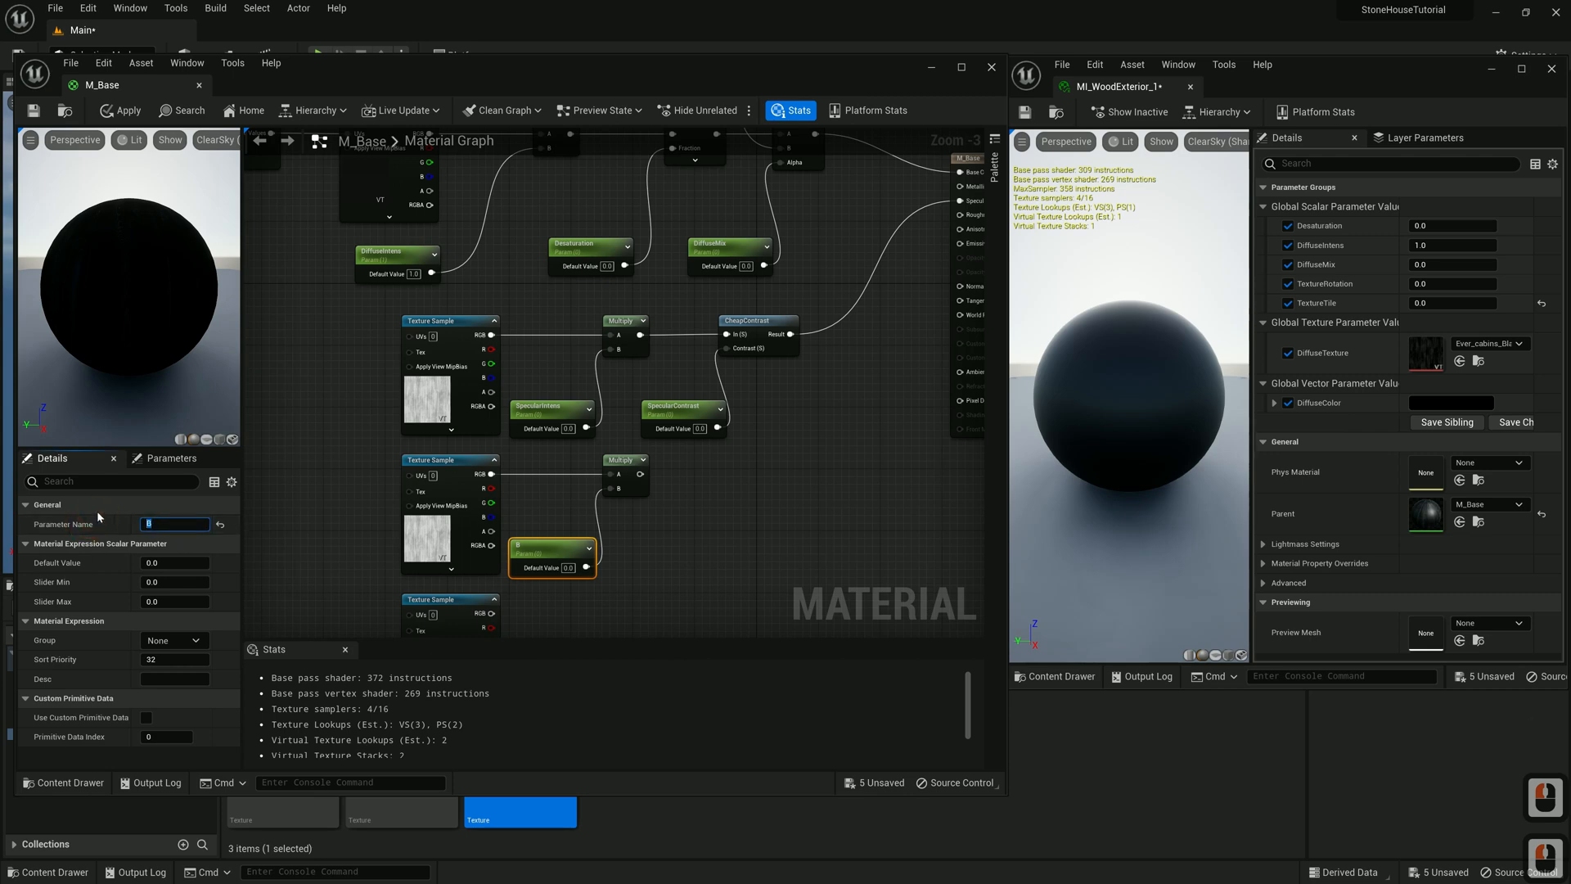
{"action": "type", "text": "RoughnessIntens"}
{"action": "left_click", "coordinate": [638, 473]}
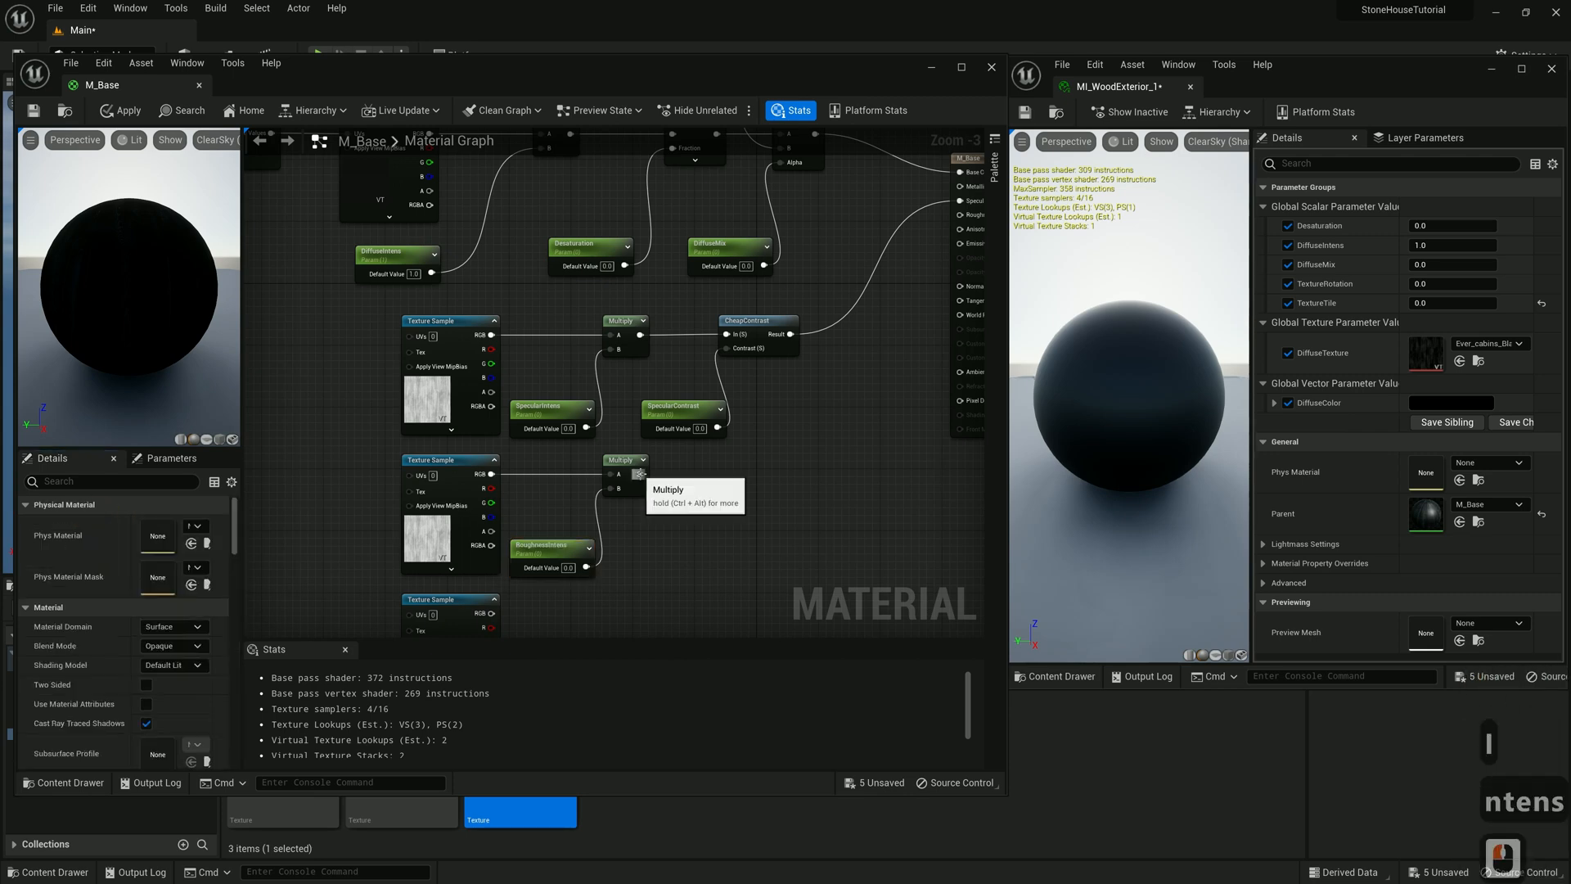
Add a CheapContrast node connected to the output of the roughness Multiply node
{"action": "left_click_drag", "start_coordinate": [639, 473], "coordinate": [741, 485]}
{"action": "type", "text": "contra"}
{"action": "key", "text": "Return"}
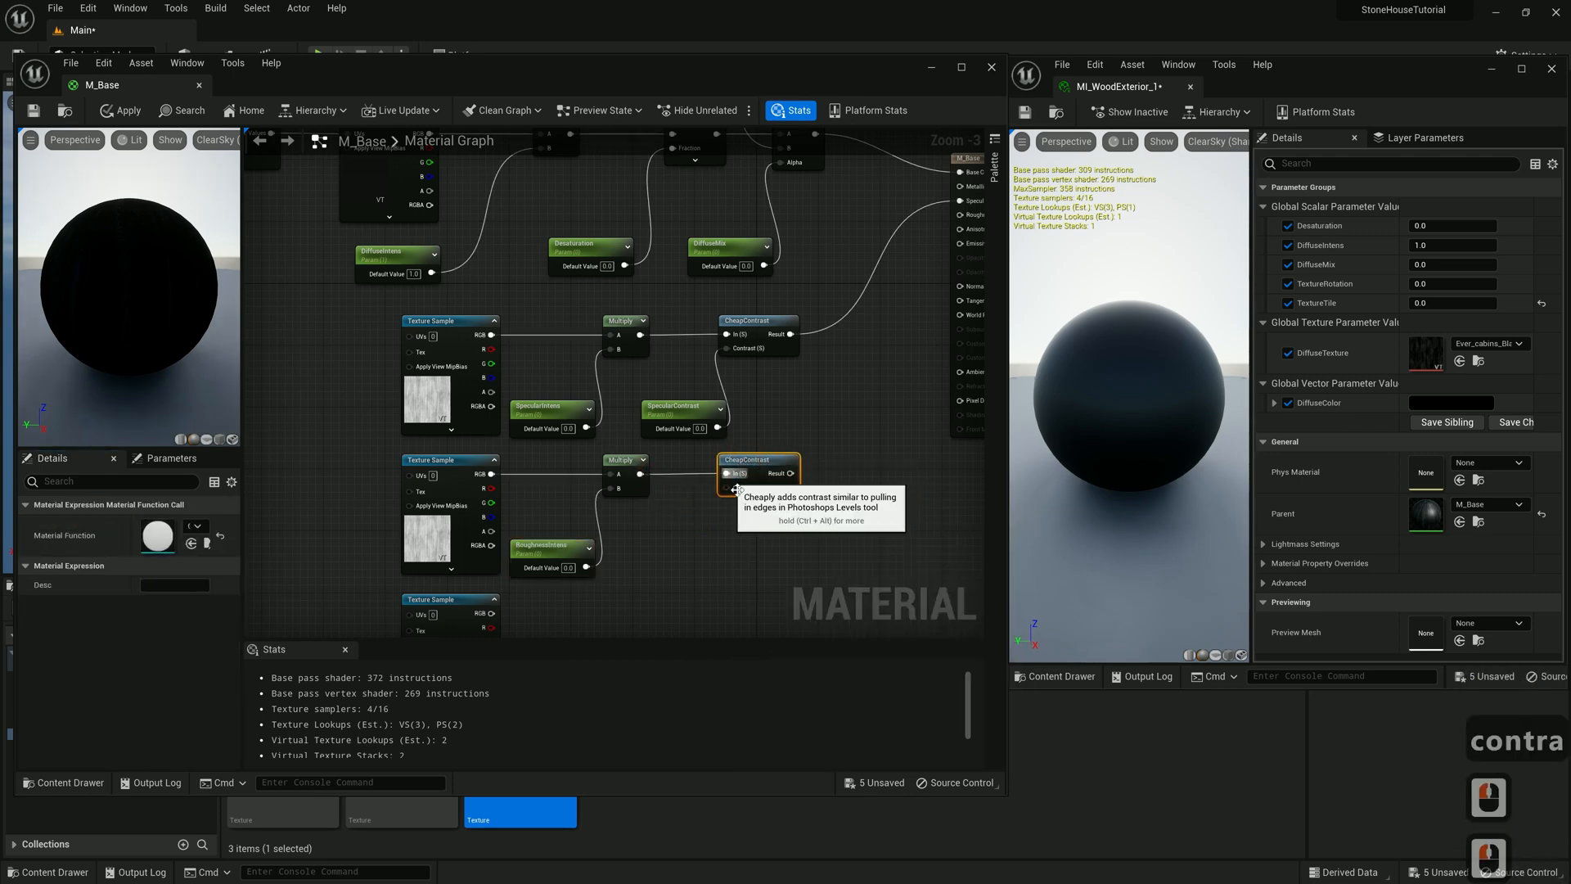
Promote the roughness CheapContrast's Contrast input to a RoughnessContrast parameter placed below it, and connect the node's result to the material's Roughness input
{"action": "right_click", "coordinate": [727, 488]}
{"action": "left_click", "coordinate": [755, 516]}
{"action": "type", "text": "Roughnessx"}
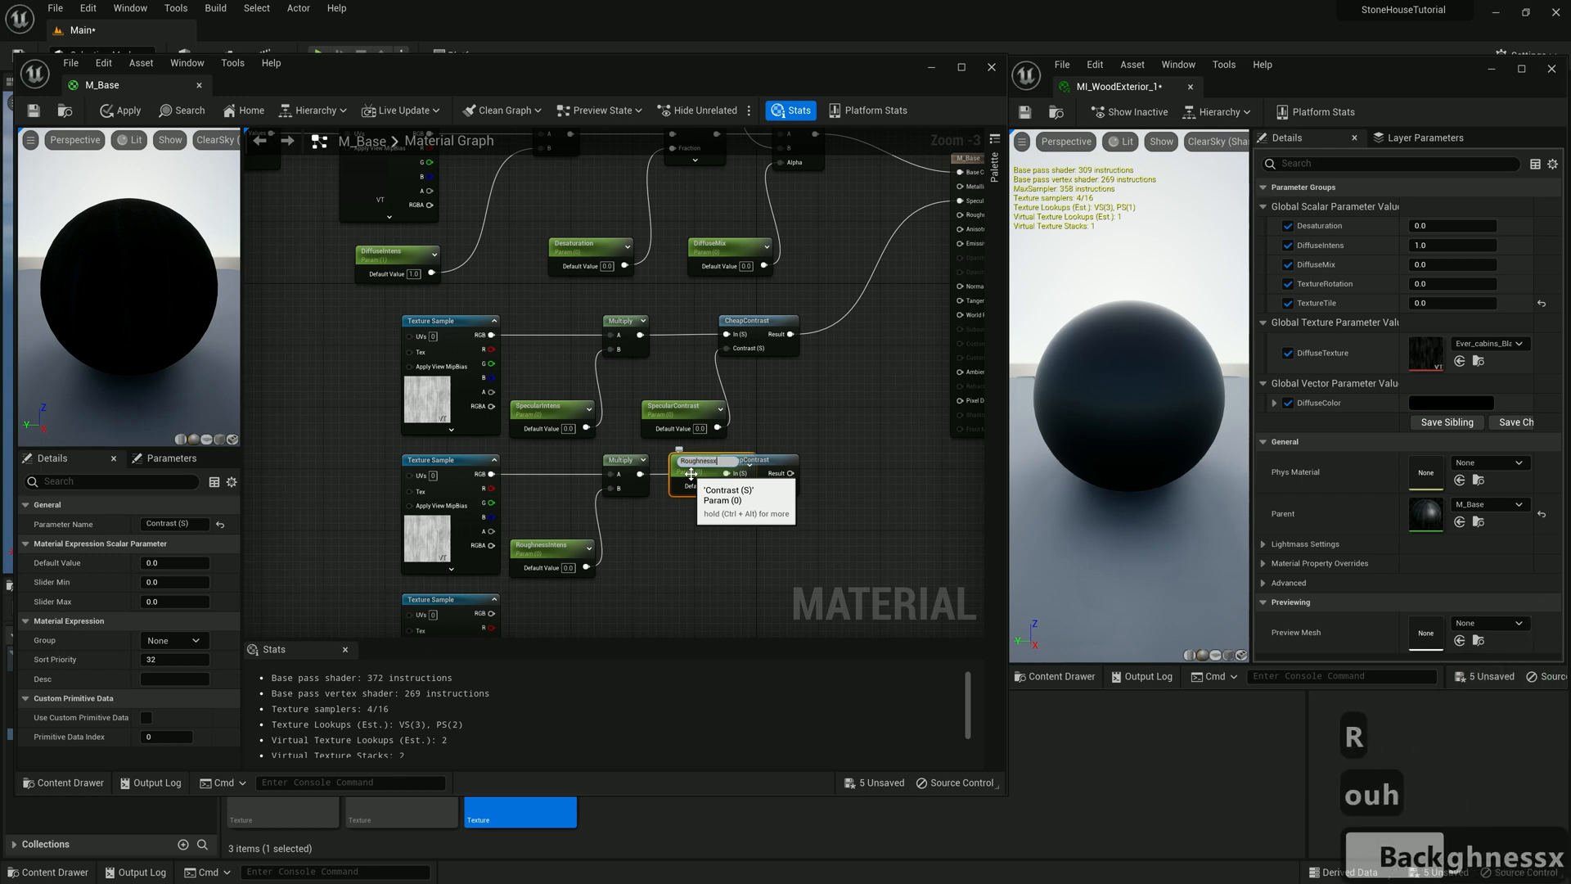
{"action": "key", "text": "BackSpace"}
{"action": "type", "text": "Contrast"}
{"action": "left_click_drag", "start_coordinate": [691, 474], "coordinate": [671, 563]}
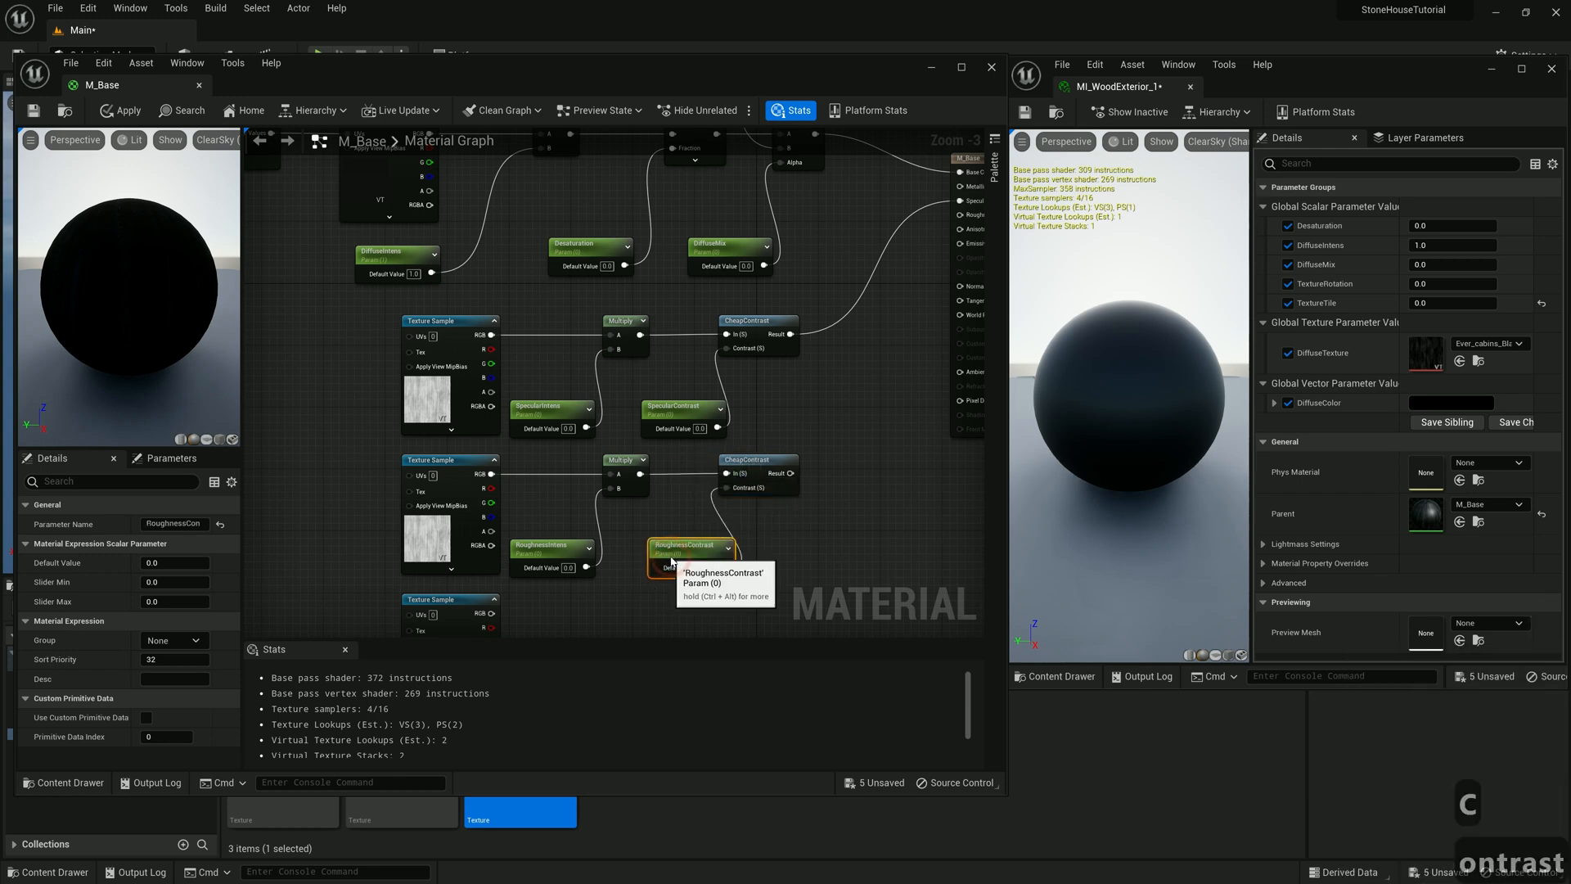
{"action": "left_click_drag", "start_coordinate": [791, 473], "coordinate": [958, 214]}
Insert a FlattenNormal node between the blue normal Texture Sample and the material's Normal input, with a reroute point on the outgoing wire
{"action": "scroll", "coordinate": [421, 203], "scroll_direction": "down", "scroll_amount": 1}
{"action": "right_click", "coordinate": [521, 531]}
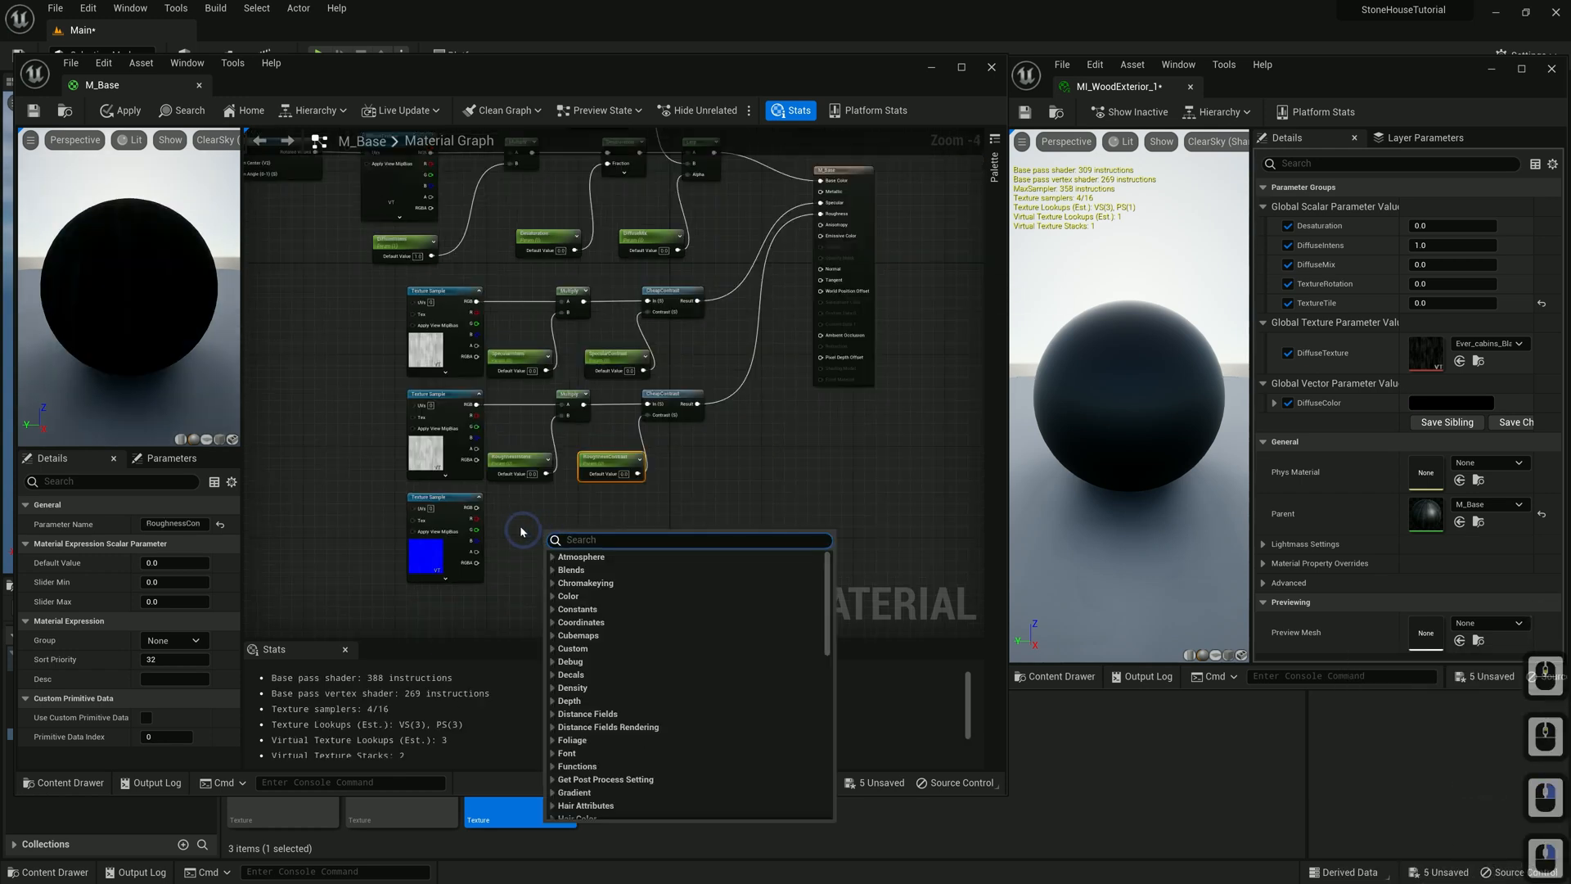
{"action": "type", "text": "flat"}
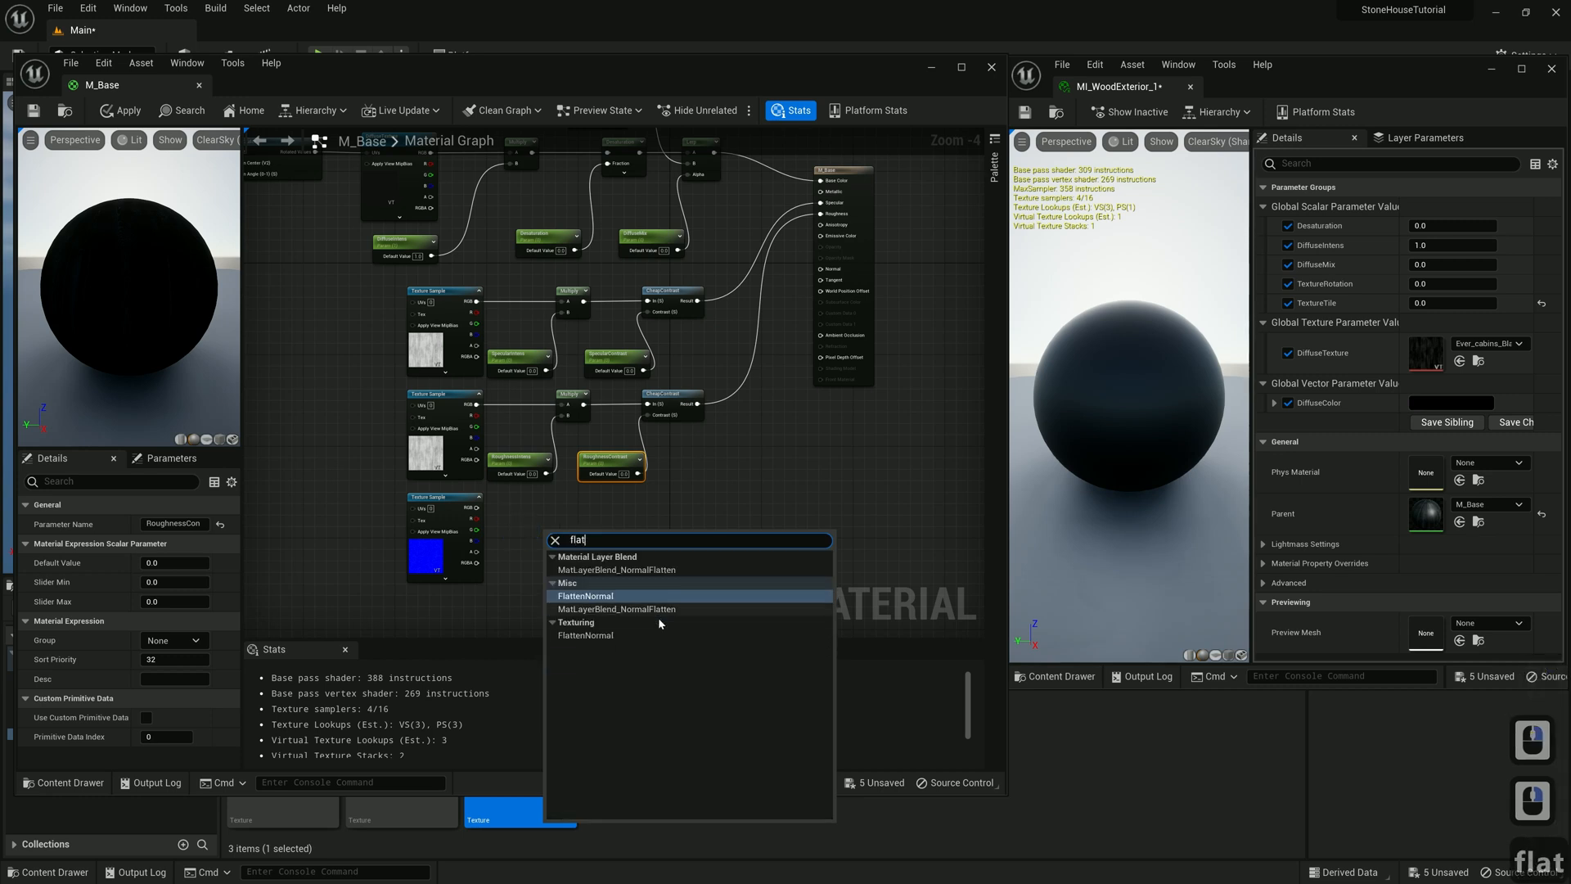
{"action": "left_click", "coordinate": [628, 596]}
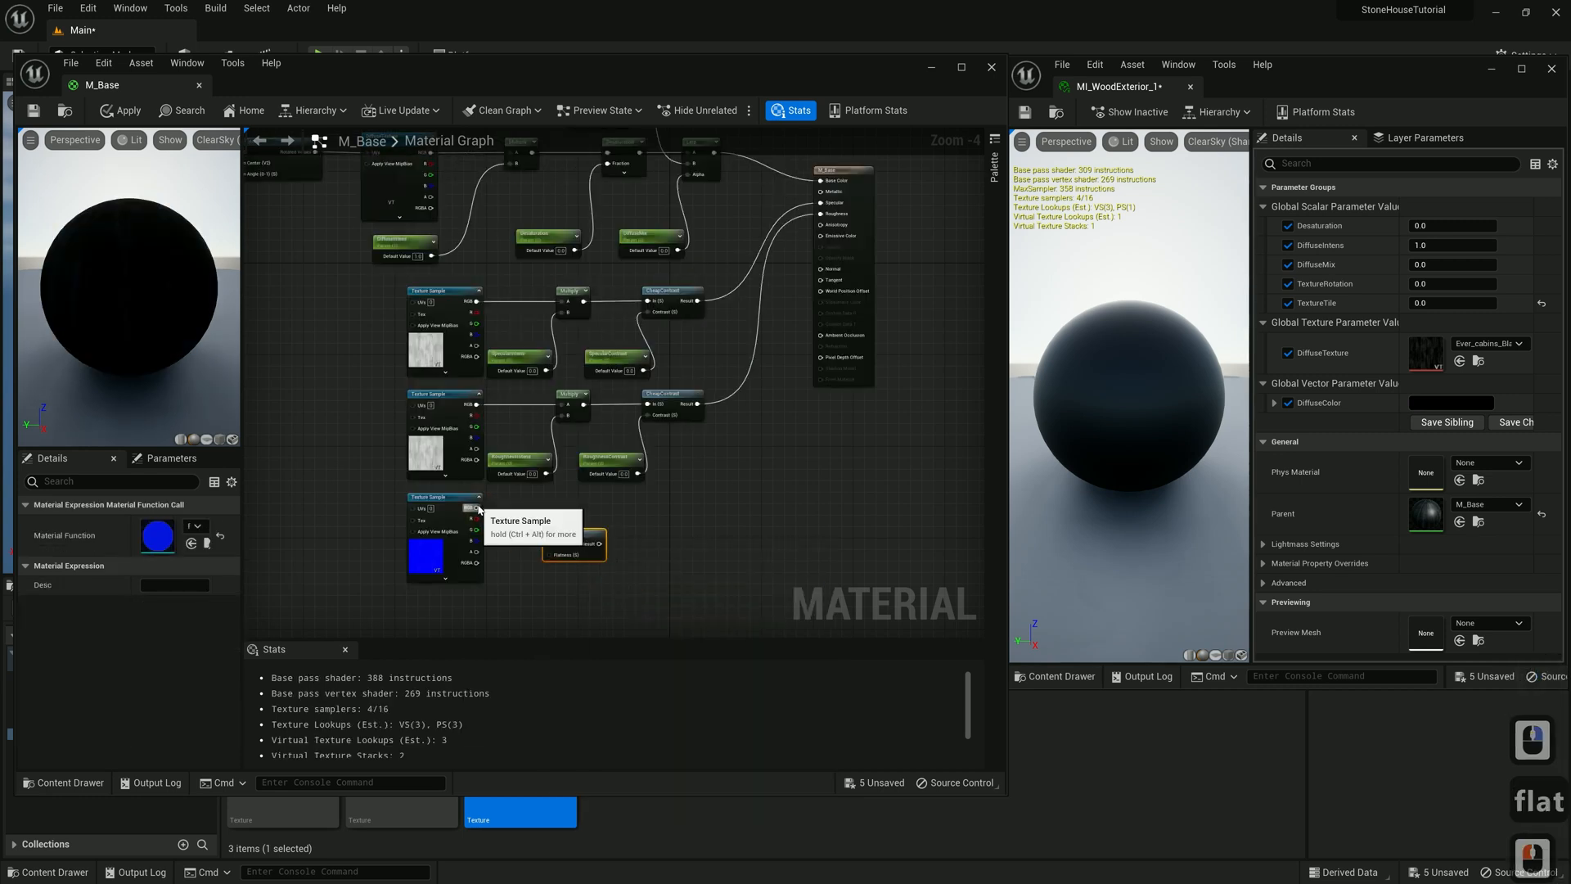
{"action": "left_click_drag", "start_coordinate": [478, 508], "coordinate": [820, 268]}
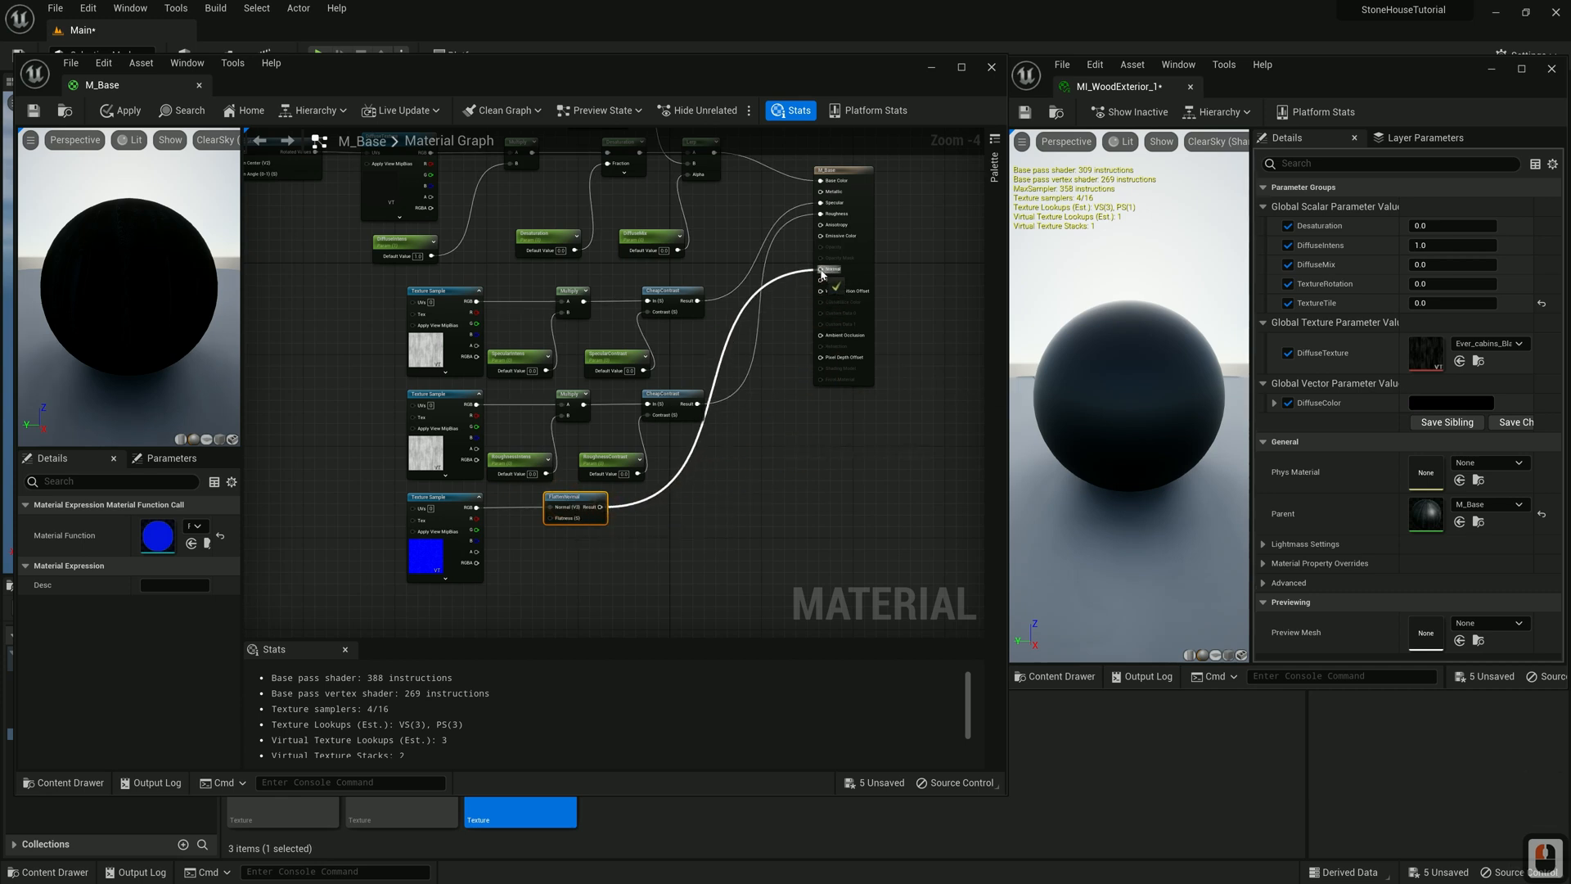
{"action": "double_click", "coordinate": [693, 447]}
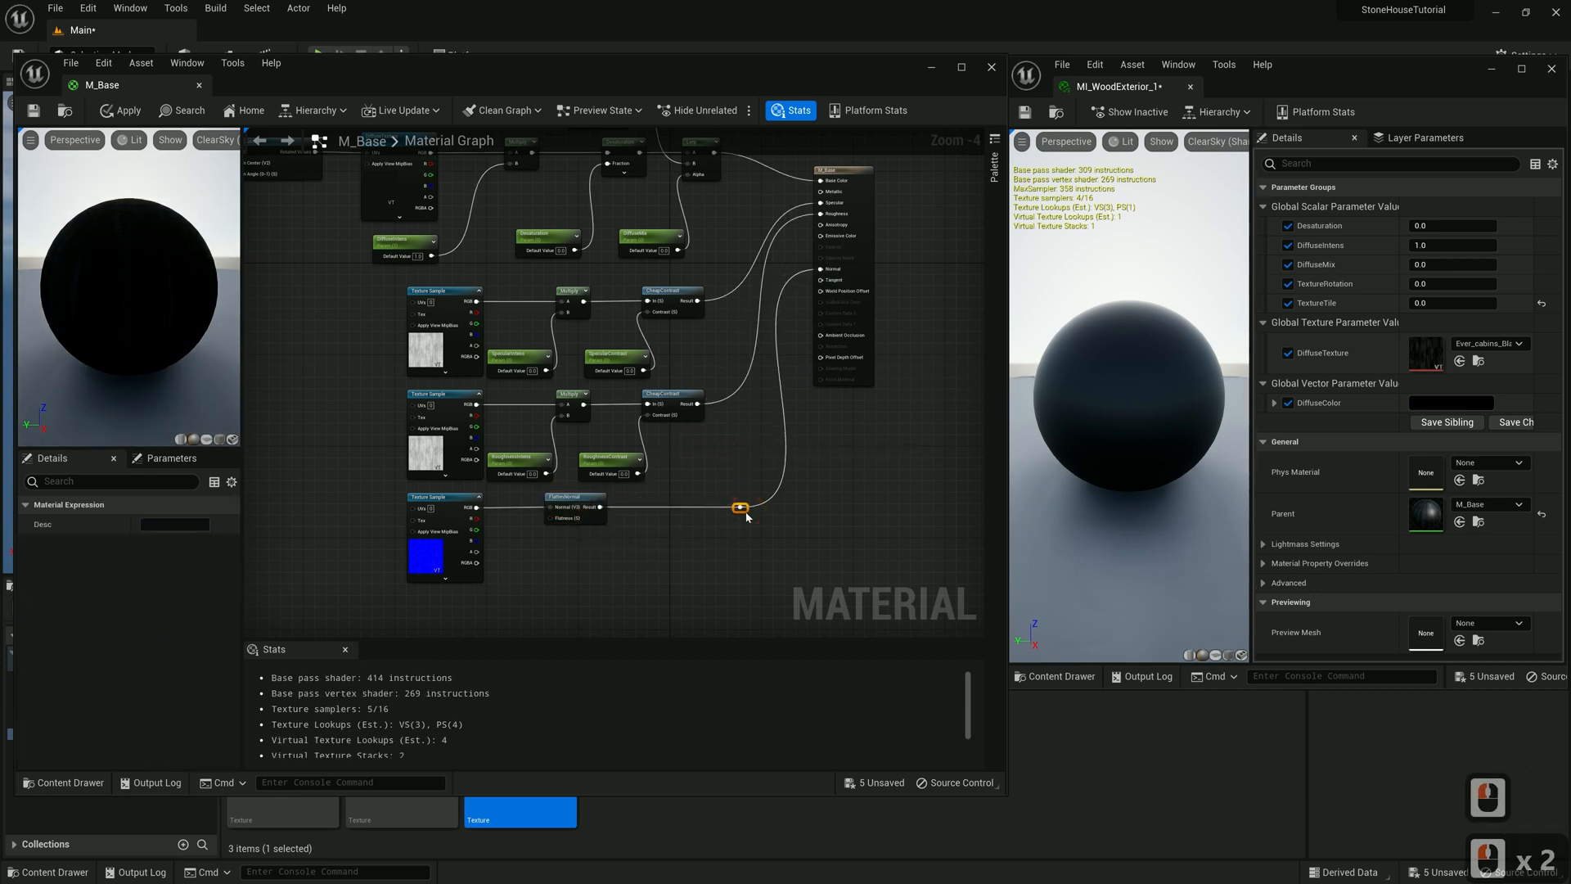
Promote the FlattenNormal node's Flatness input to a parameter named NormalIntens and place it below the node
{"action": "right_click", "coordinate": [553, 521]}
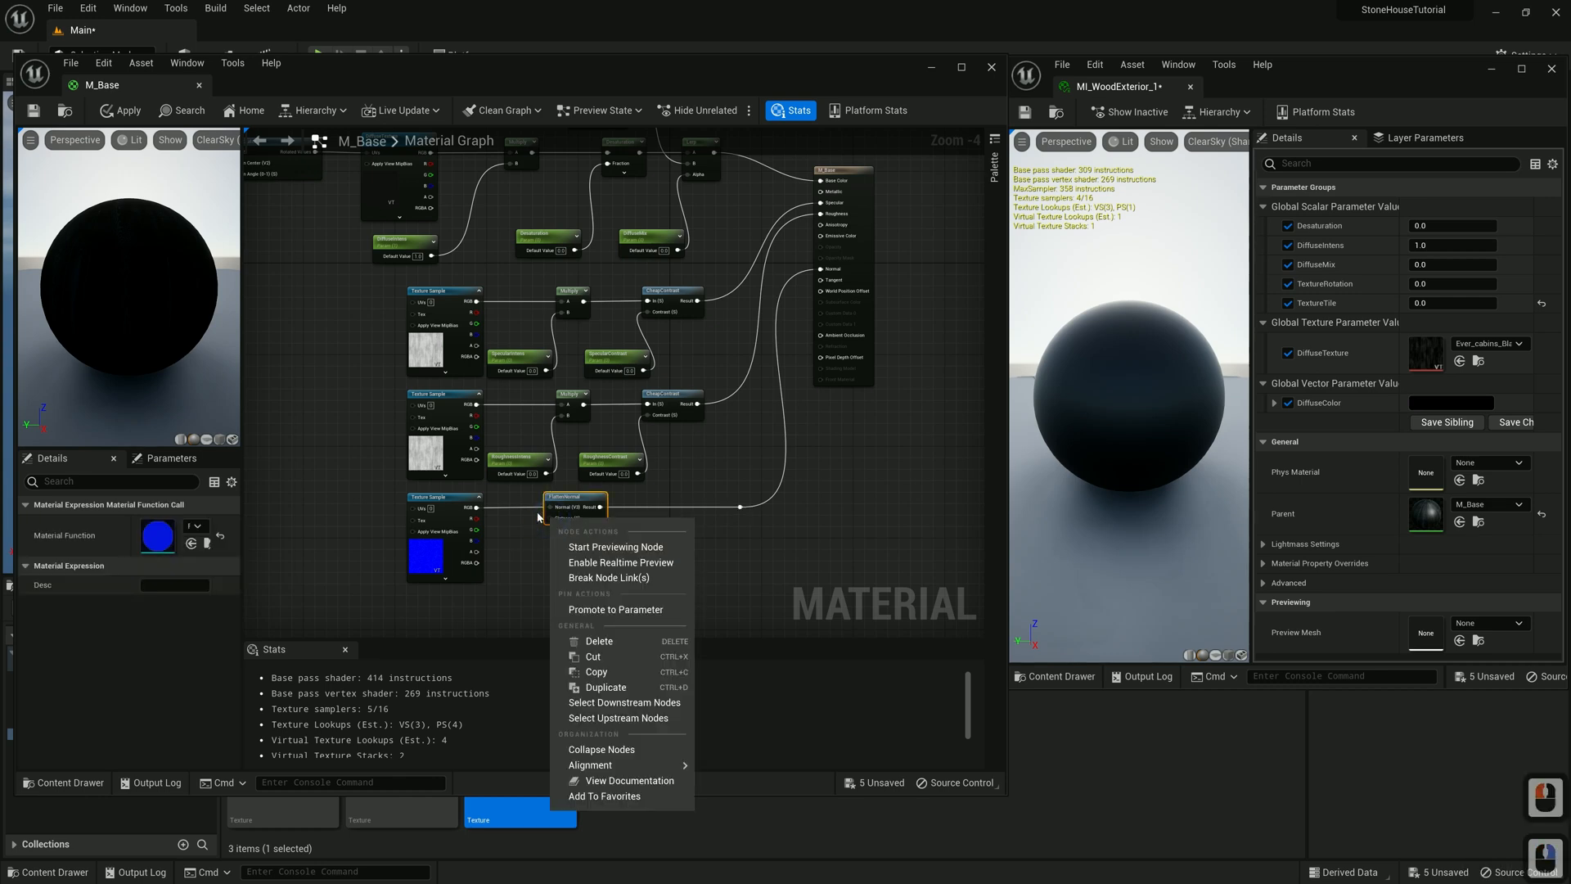
{"action": "left_click", "coordinate": [615, 608]}
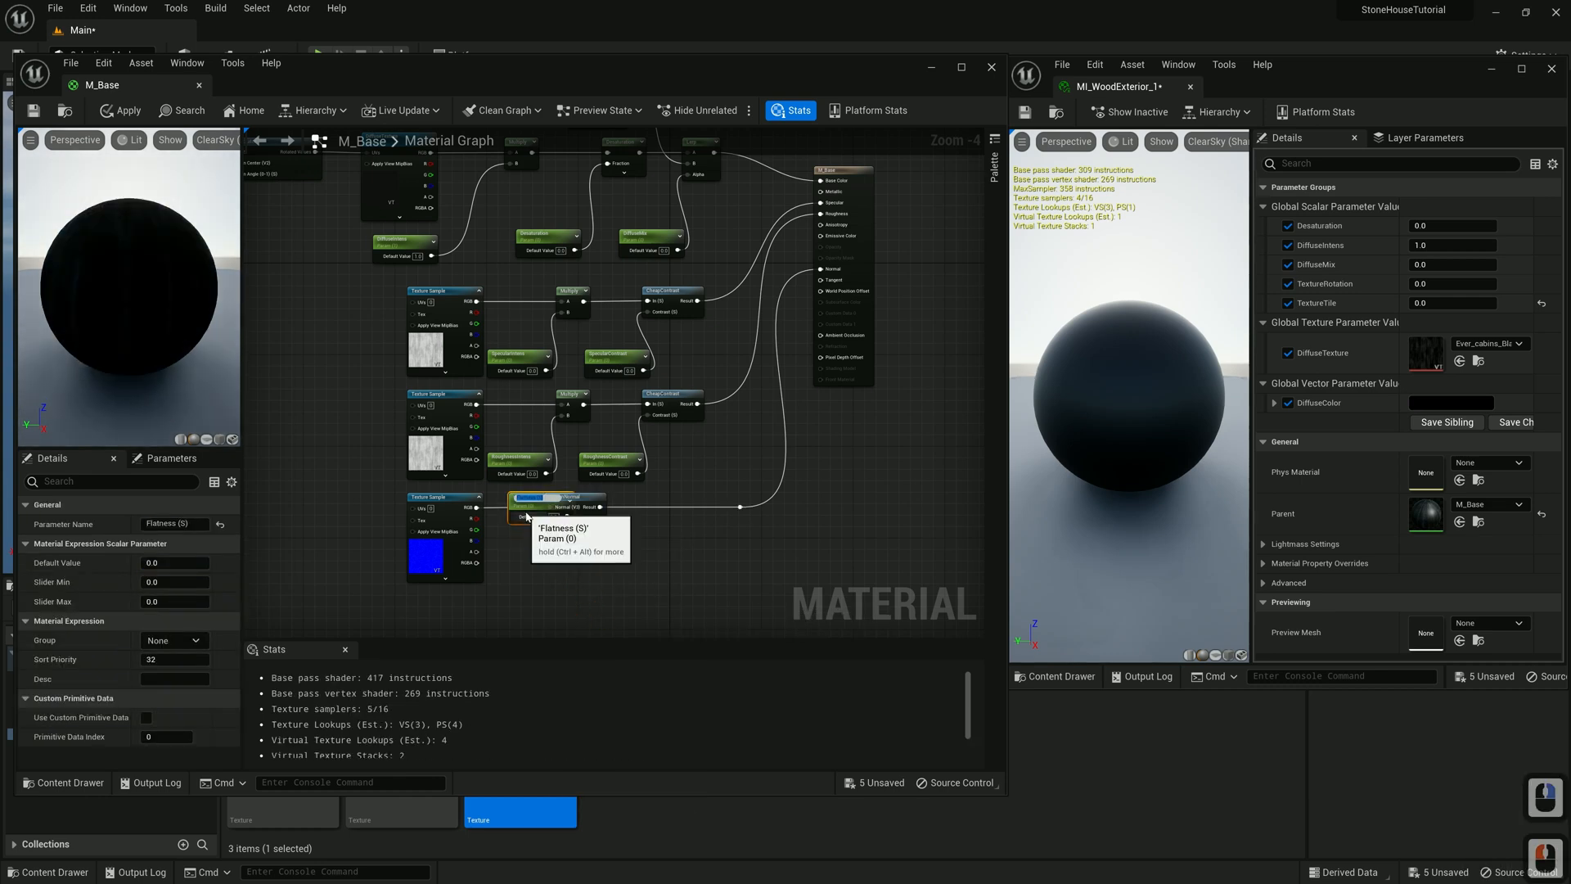
{"action": "type", "text": "NormalIntens"}
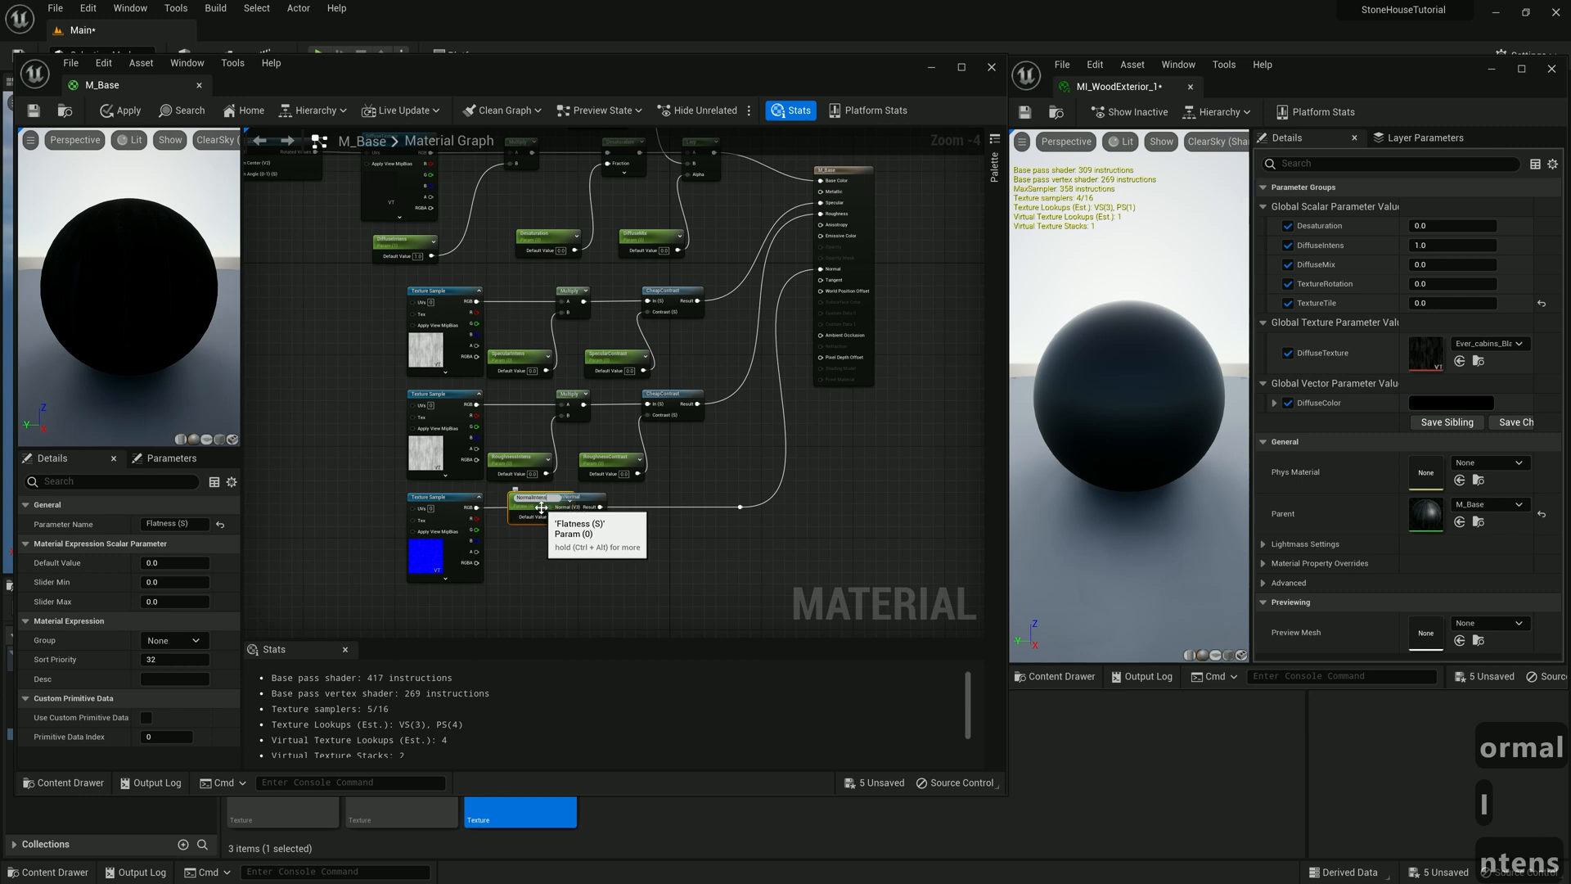
{"action": "left_click_drag", "start_coordinate": [540, 508], "coordinate": [513, 608]}
Select the TexCoord, Multiply, CustomRotator and their parameter nodes and move the group down beside the texture samples
{"action": "scroll", "coordinate": [675, 542], "scroll_direction": "down", "scroll_amount": 2}
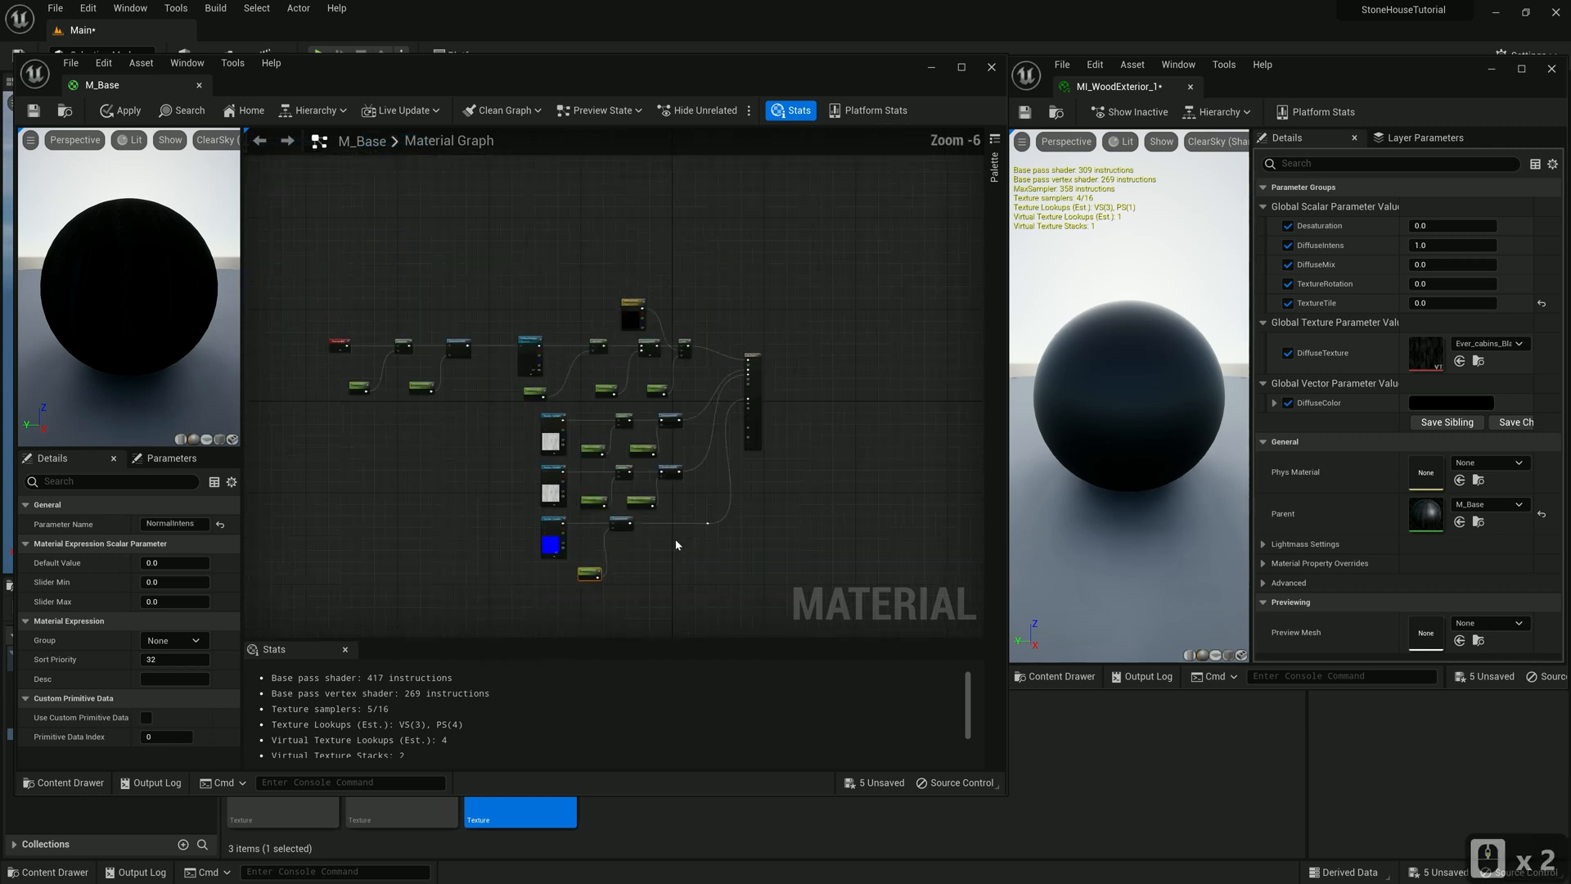
{"action": "scroll", "coordinate": [422, 526], "scroll_direction": "up", "scroll_amount": 1}
{"action": "right_click_drag", "start_coordinate": [470, 439], "coordinate": [523, 452]}
{"action": "left_click_drag", "start_coordinate": [537, 239], "coordinate": [371, 345]}
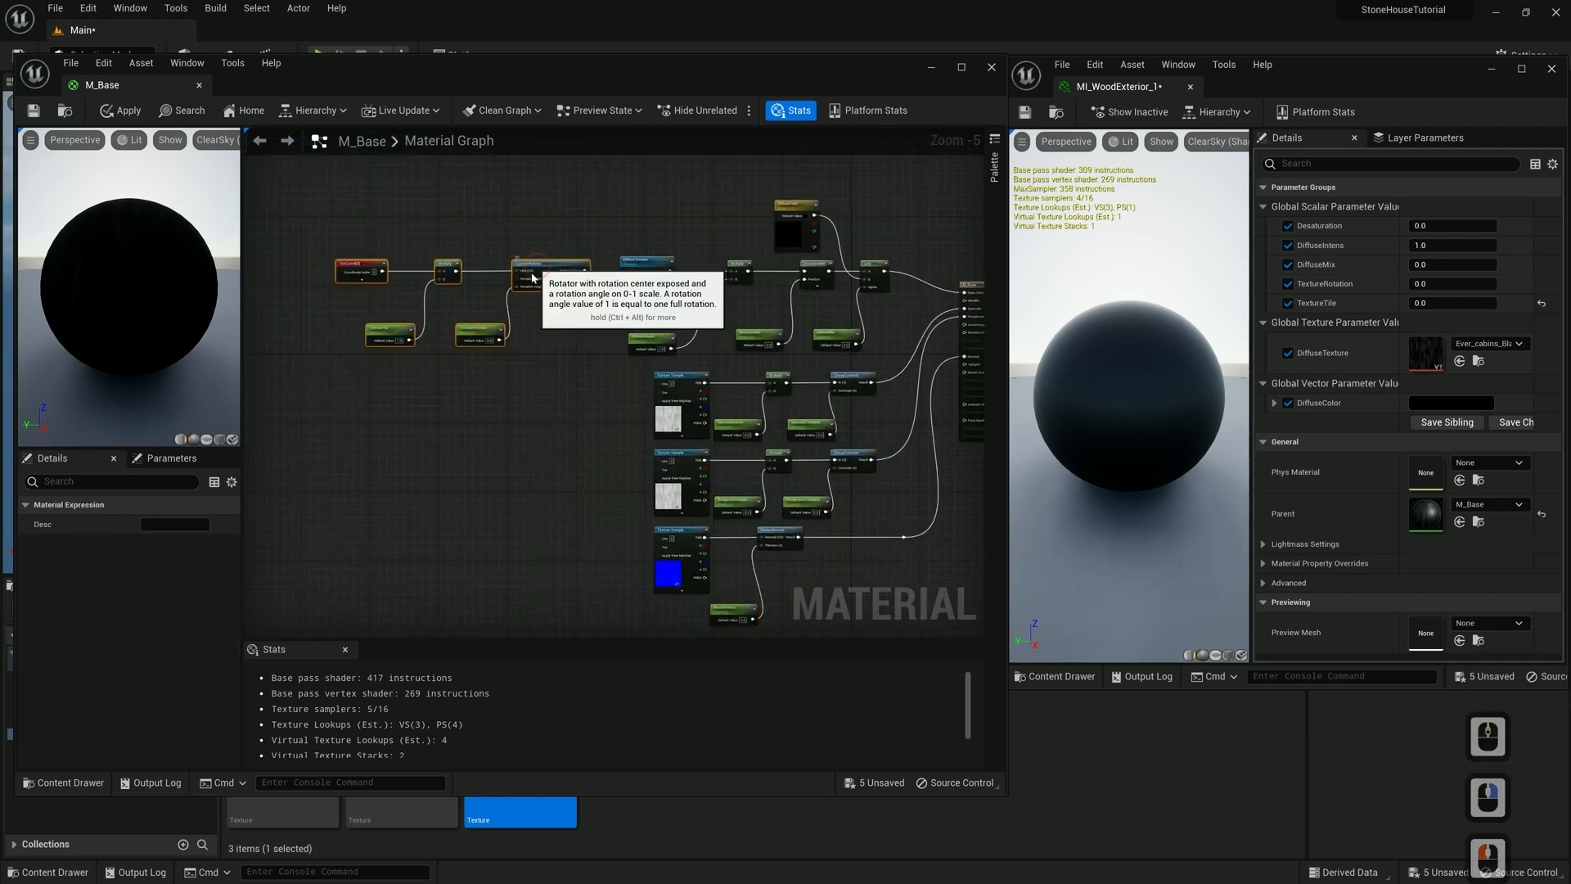
{"action": "left_click_drag", "start_coordinate": [538, 275], "coordinate": [659, 383]}
Connect the CustomRotator's Rotated Values output to the UVs of the remaining texture samples and reposition the diffuse node group above them
{"action": "left_click_drag", "start_coordinate": [534, 411], "coordinate": [554, 436]}
{"action": "left_click_drag", "start_coordinate": [659, 464], "coordinate": [660, 542]}
{"action": "left_click_drag", "start_coordinate": [723, 219], "coordinate": [617, 591]}
{"action": "left_click", "coordinate": [530, 575]}
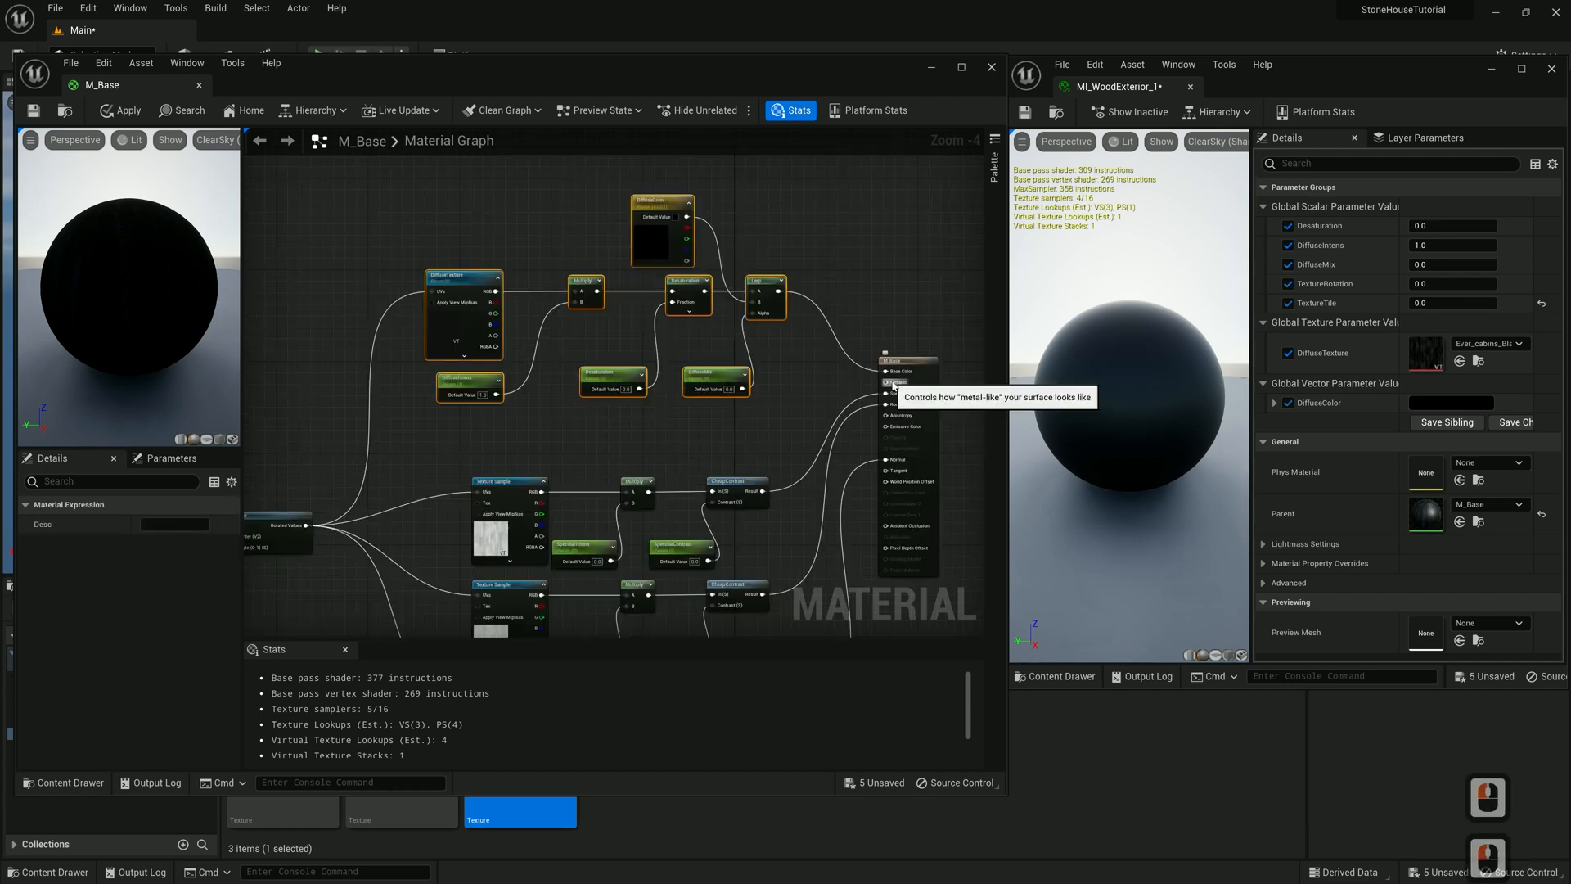
Promote the material's Metallic input to a parameter and place it below the DiffuseMix parameter
{"action": "right_click", "coordinate": [893, 384]}
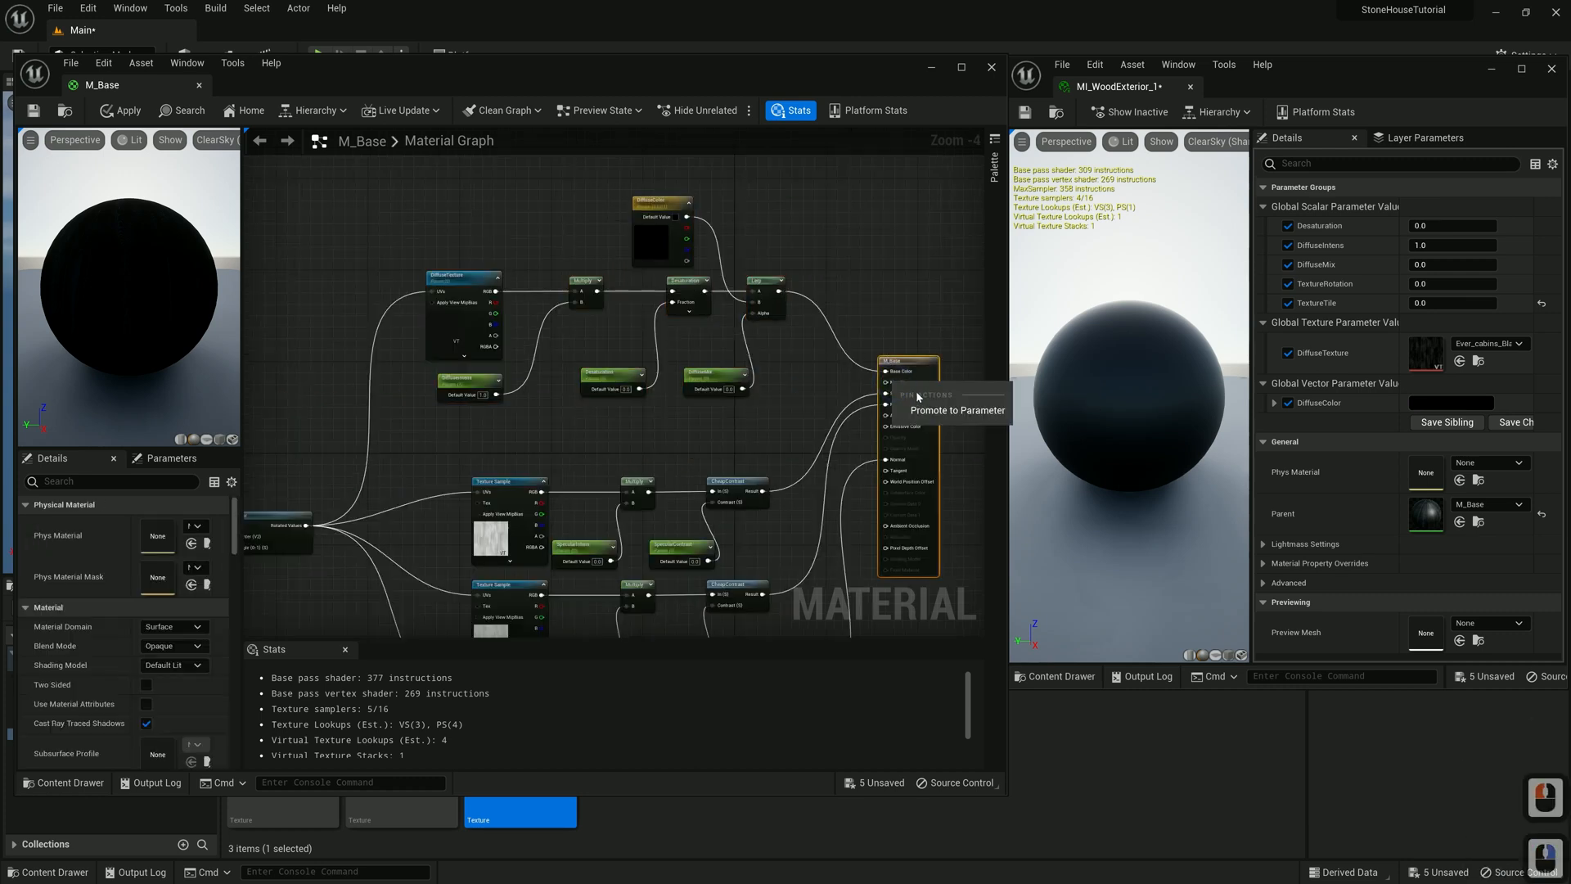
{"action": "left_click", "coordinate": [941, 410]}
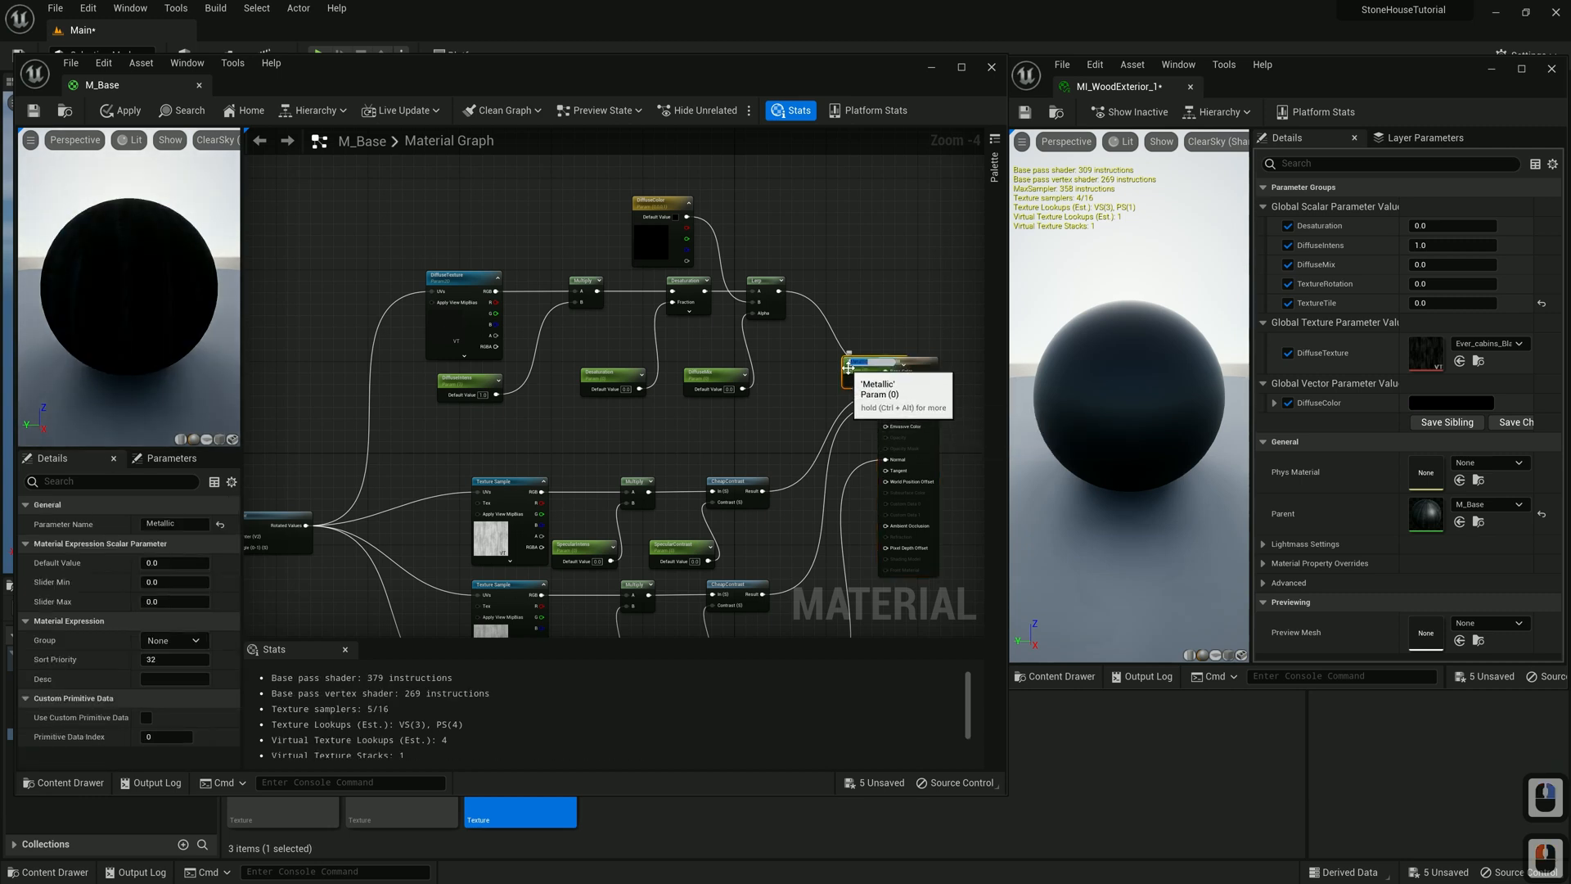
{"action": "left_click_drag", "start_coordinate": [847, 367], "coordinate": [696, 430]}
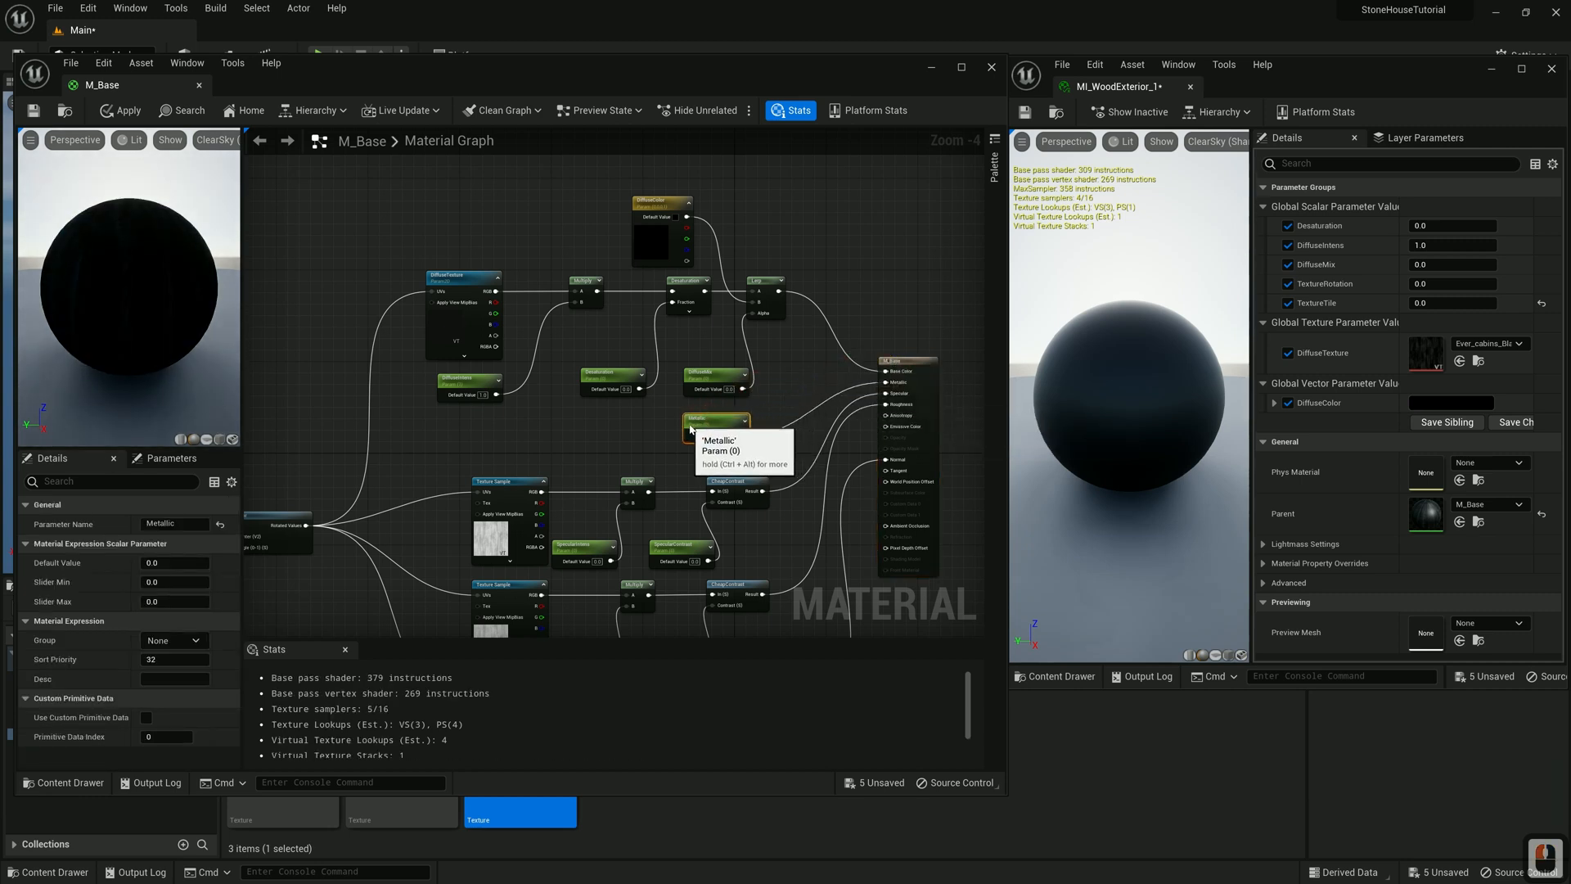
{"action": "left_click", "coordinate": [690, 430]}
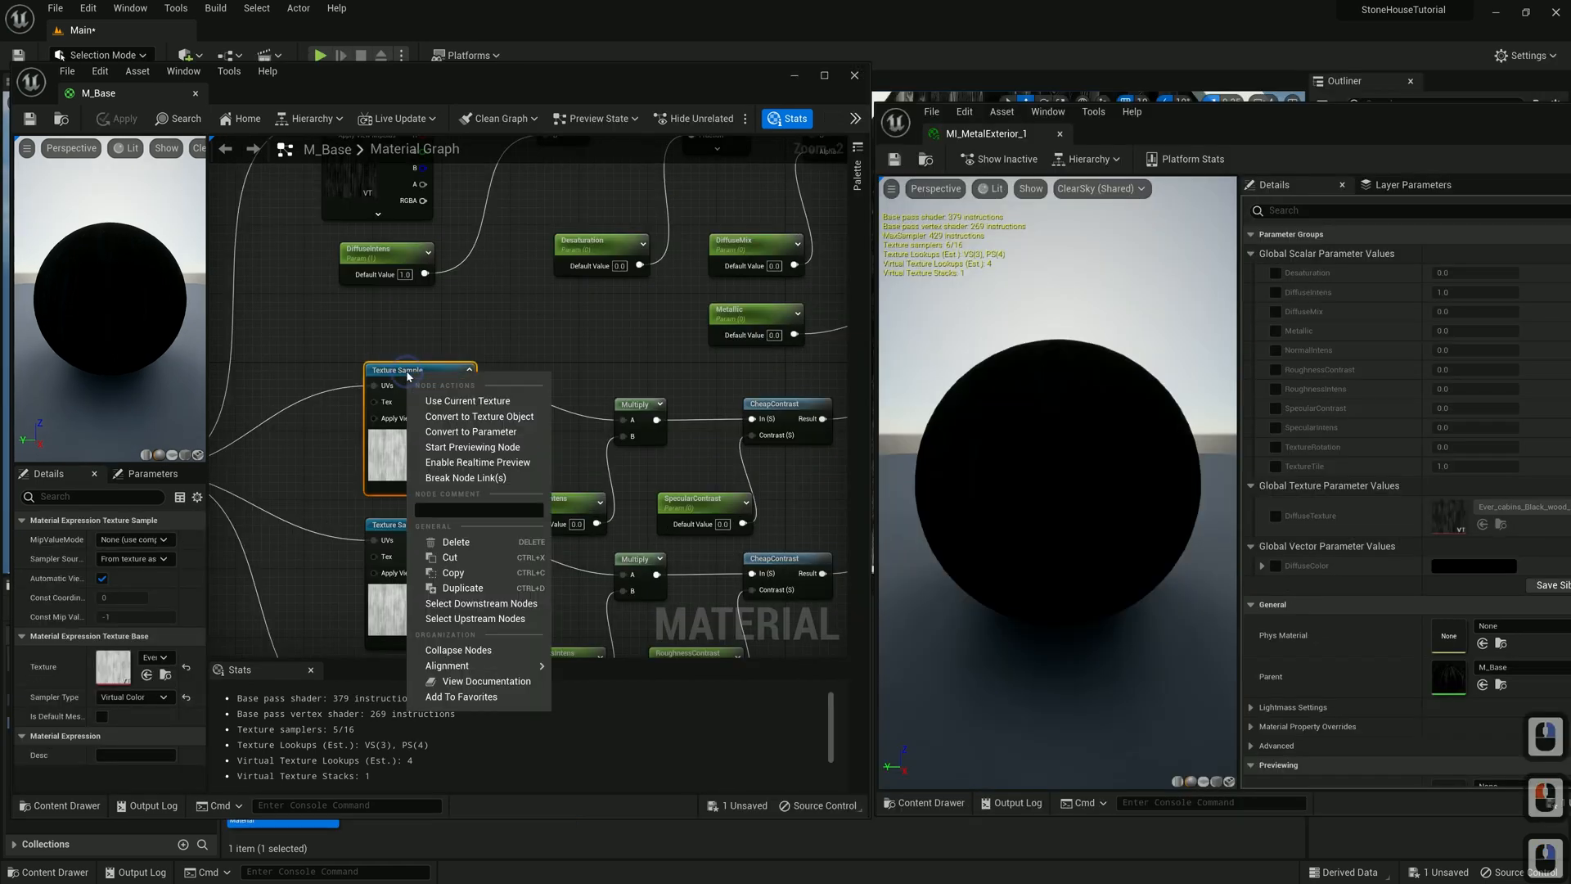
Convert the specular and roughness Texture Sample nodes to parameters named TextureSpecular and TextureRoughness
{"action": "left_click", "coordinate": [458, 433]}
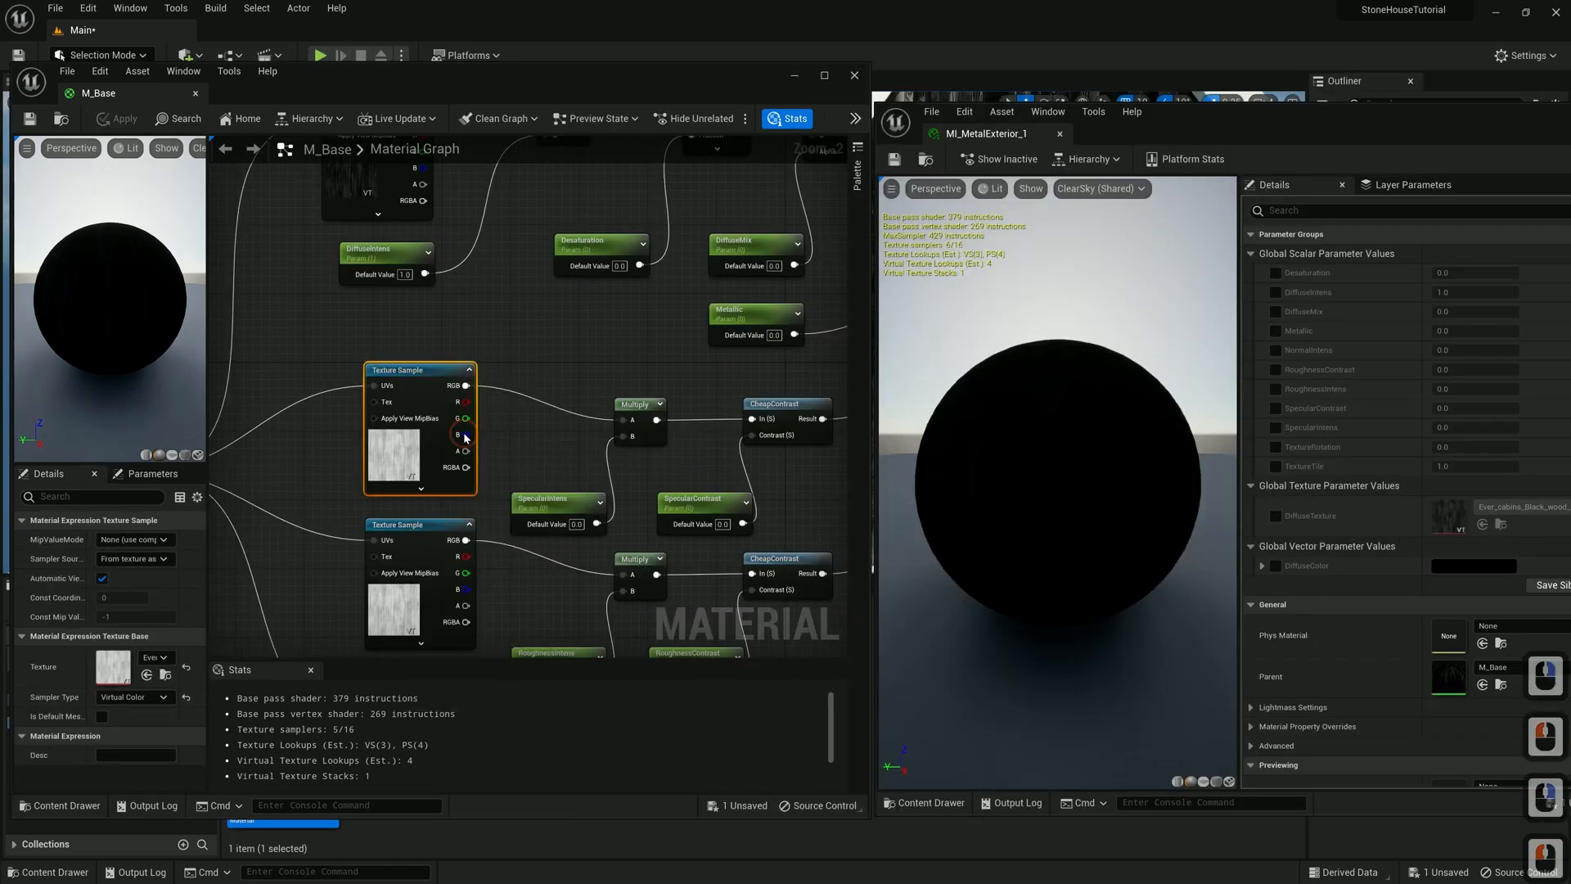
{"action": "type", "text": "TextureSpecular"}
{"action": "right_click_drag", "start_coordinate": [491, 445], "coordinate": [548, 231]}
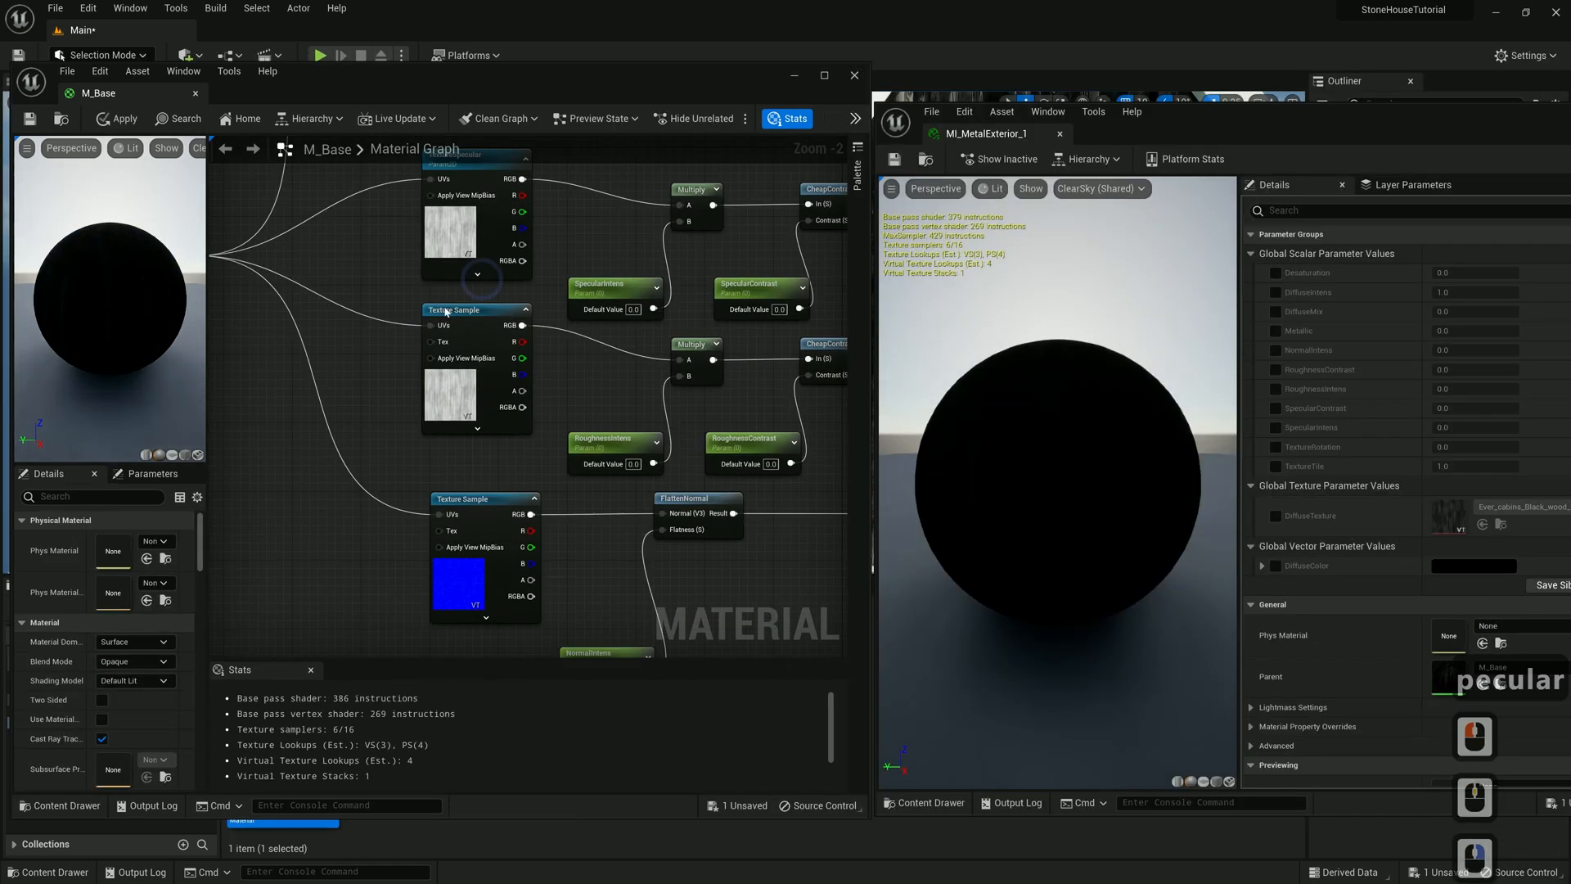
{"action": "right_click", "coordinate": [452, 314]}
{"action": "left_click", "coordinate": [512, 371]}
{"action": "type", "text": "TextureRoughness"}
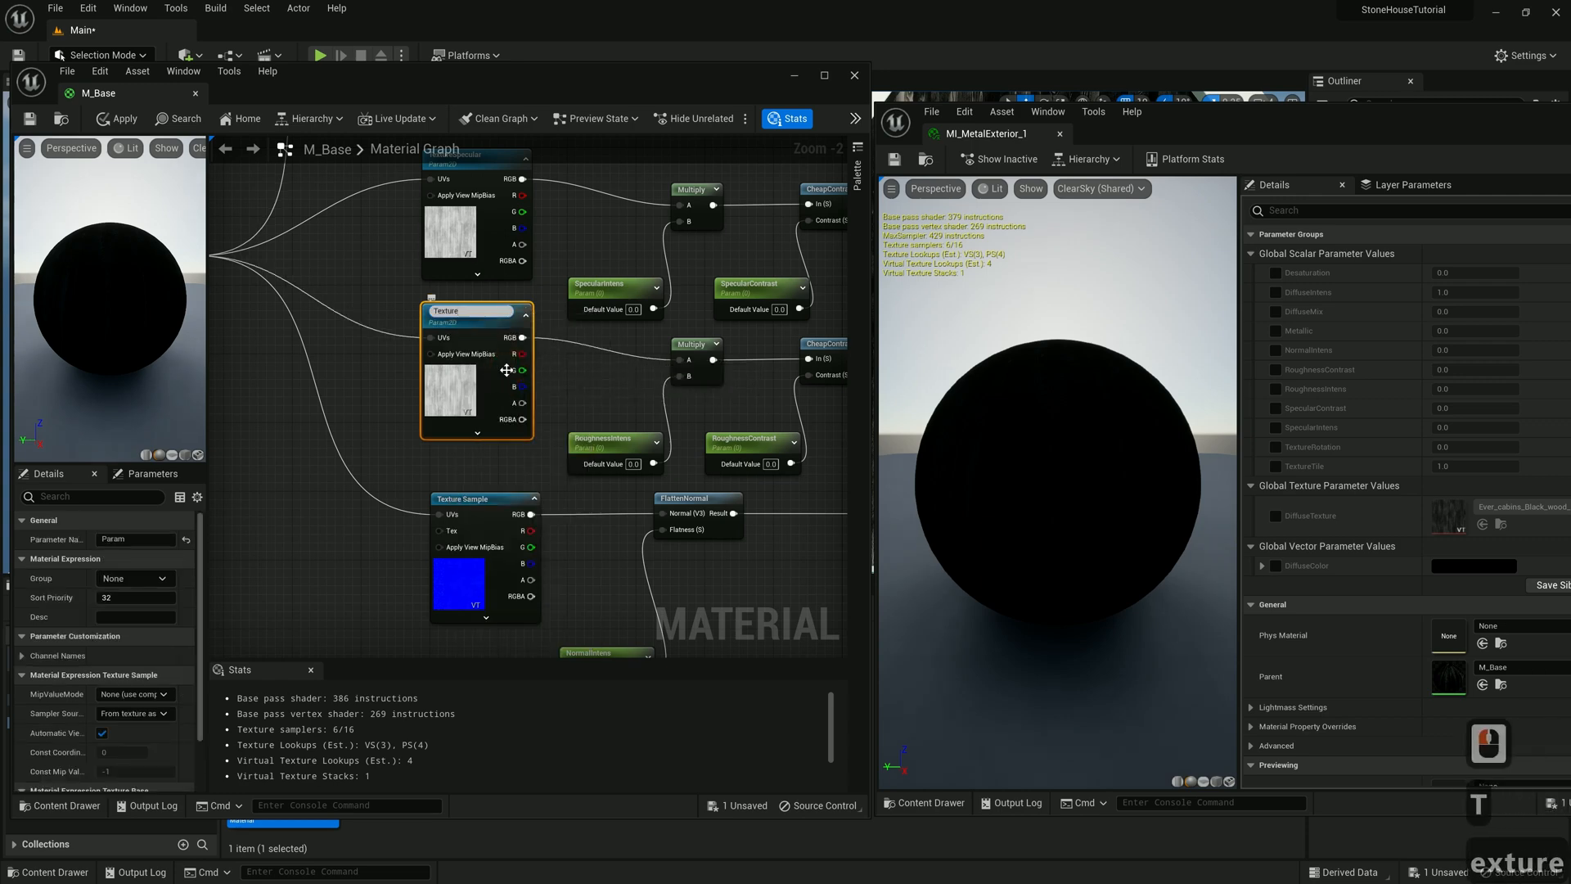
Convert the normal map's Texture Sample to a parameter named TextureNormal, and apply and save the M_Base material
{"action": "left_click", "coordinate": [385, 467]}
{"action": "left_click", "coordinate": [459, 500]}
{"action": "right_click", "coordinate": [459, 501]}
{"action": "left_click", "coordinate": [520, 558]}
{"action": "type", "text": "TextureNormal"}
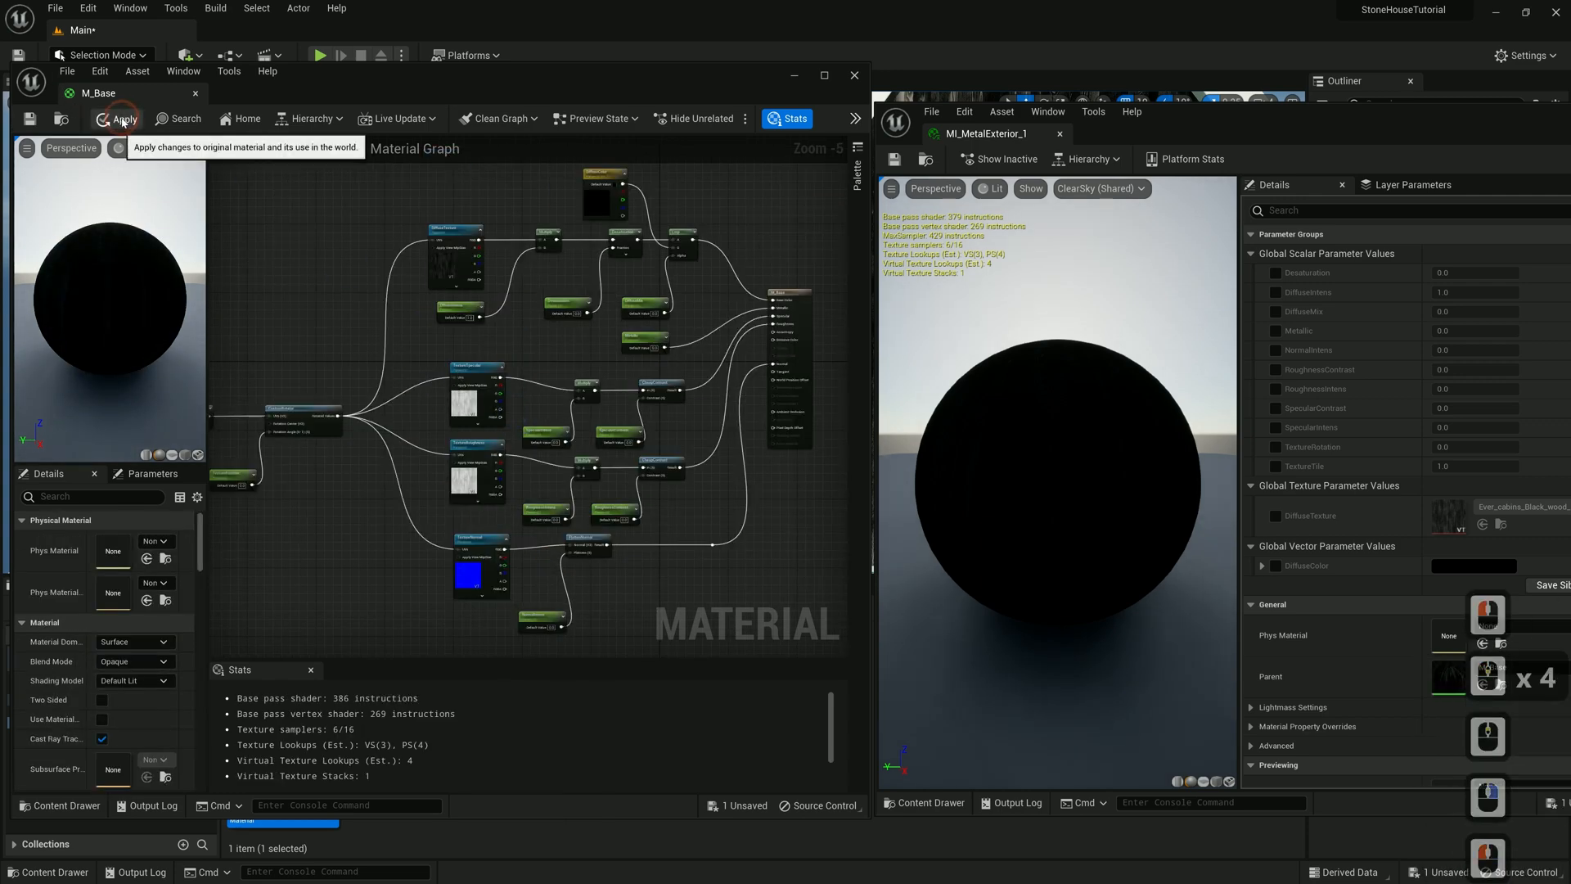
{"action": "left_click", "coordinate": [121, 120]}
{"action": "left_click", "coordinate": [32, 121]}
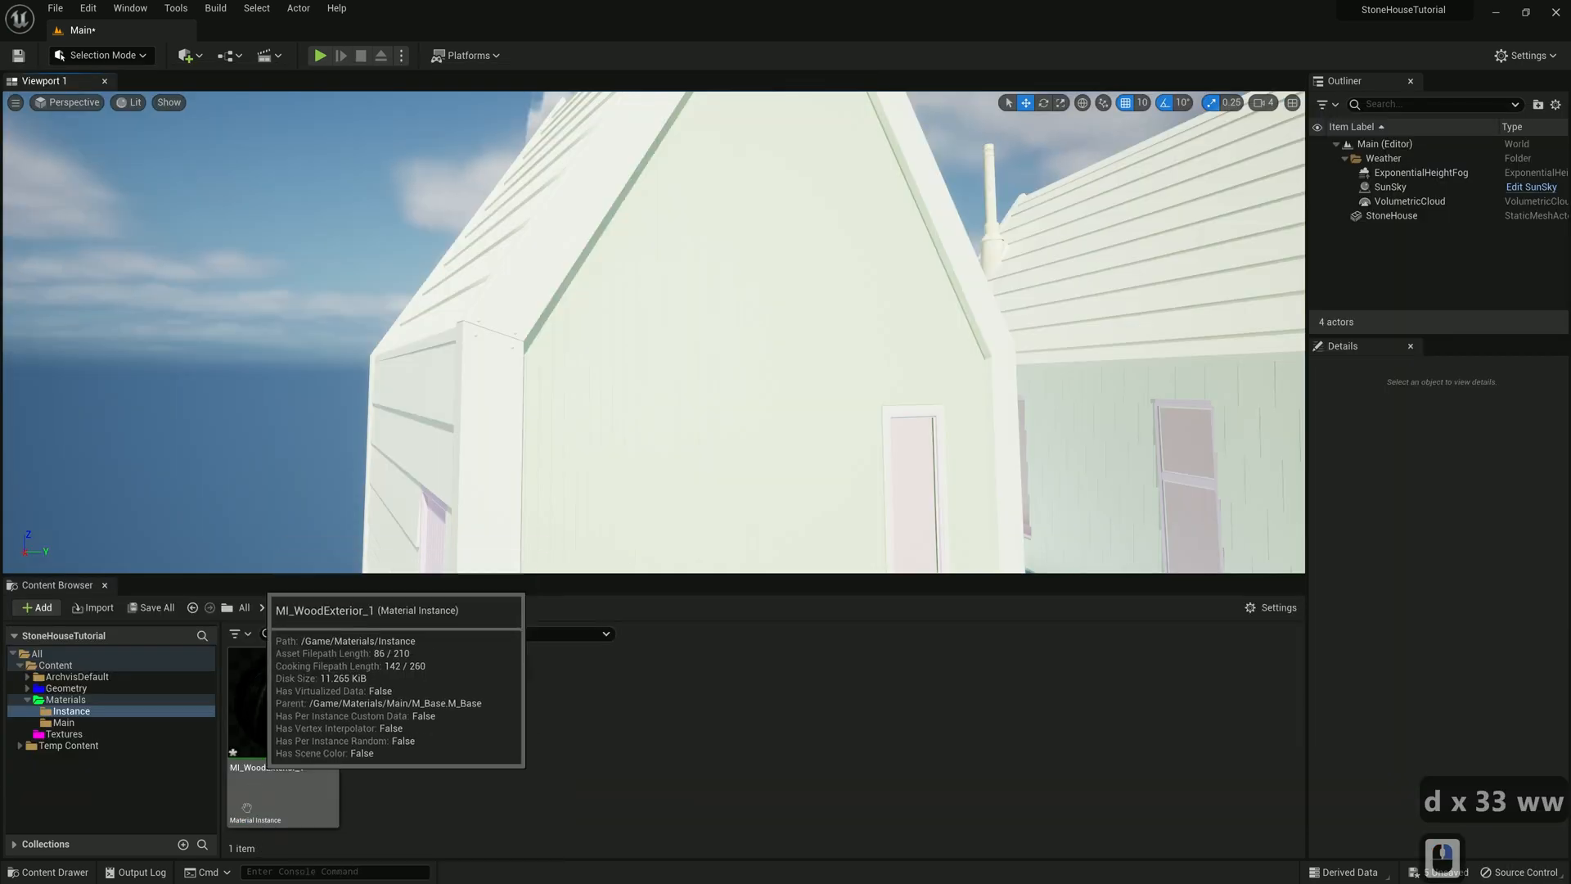
Assign MI_WoodExterior_1 to the house's gable walls and set the instance's DiffuseIntens to 3
{"action": "left_click_drag", "start_coordinate": [265, 667], "coordinate": [620, 416]}
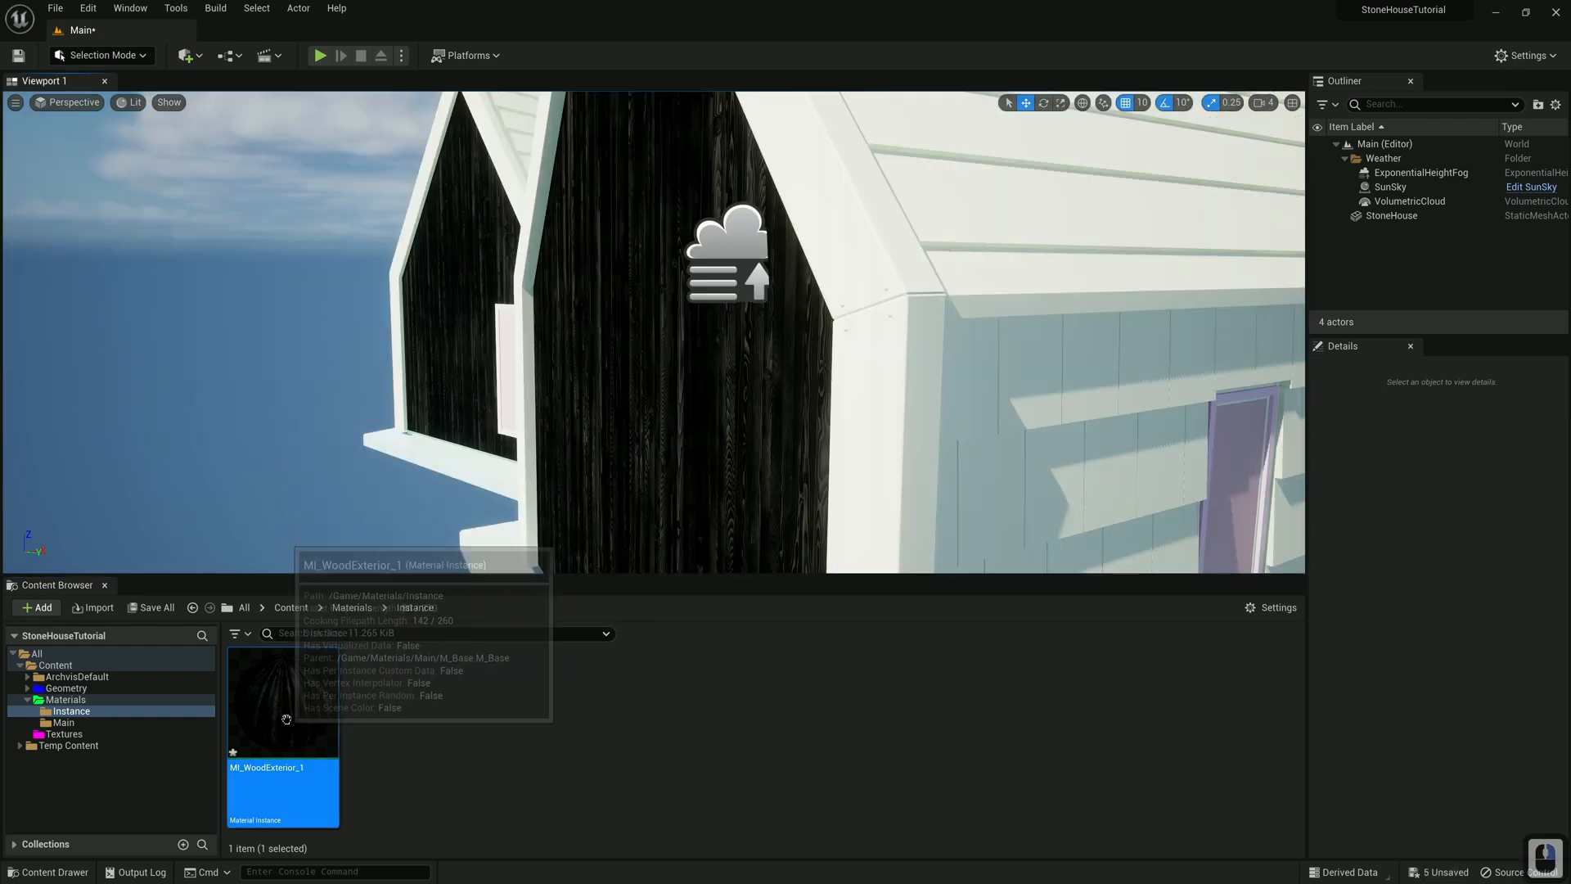
{"action": "double_click", "coordinate": [283, 704]}
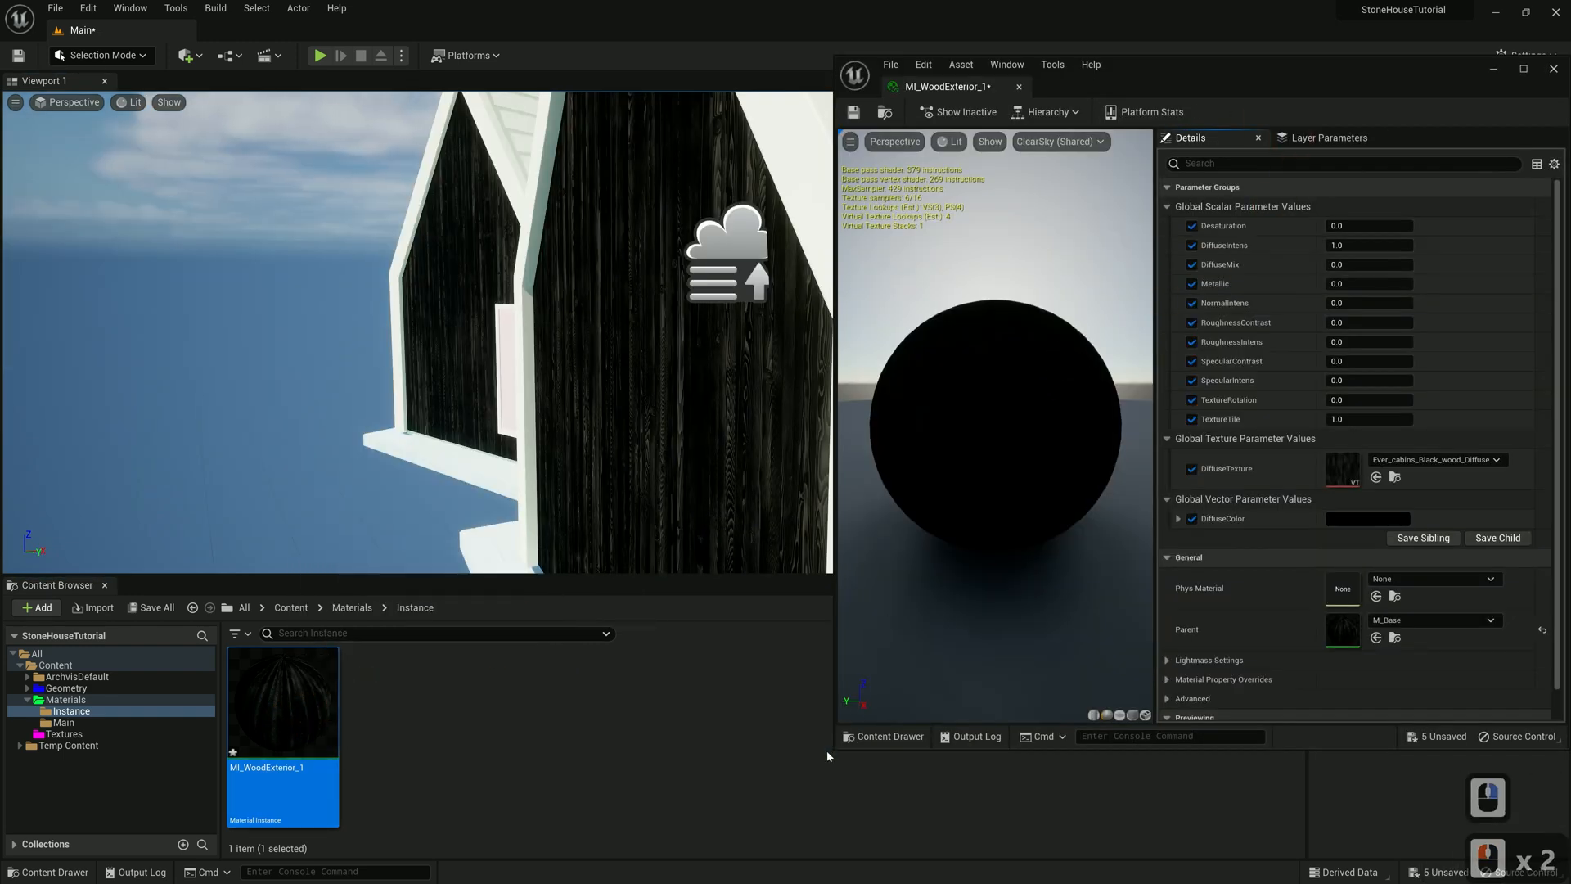
{"action": "left_click_drag", "start_coordinate": [834, 749], "coordinate": [806, 757]}
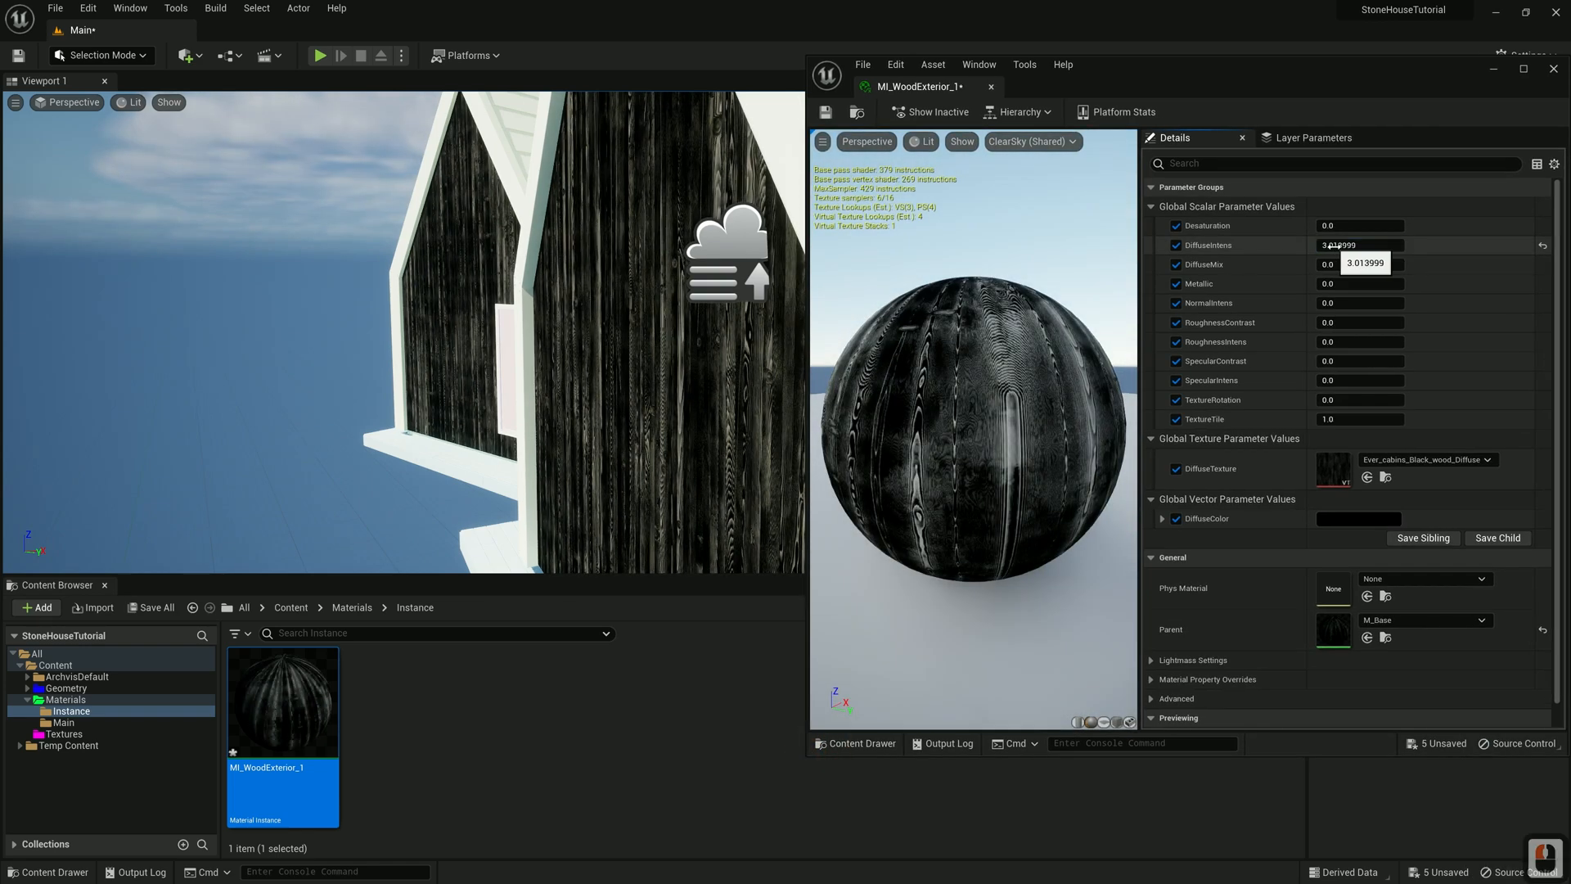
{"action": "left_click", "coordinate": [1358, 244]}
{"action": "type", "text": "3"}
{"action": "key", "text": "Return"}
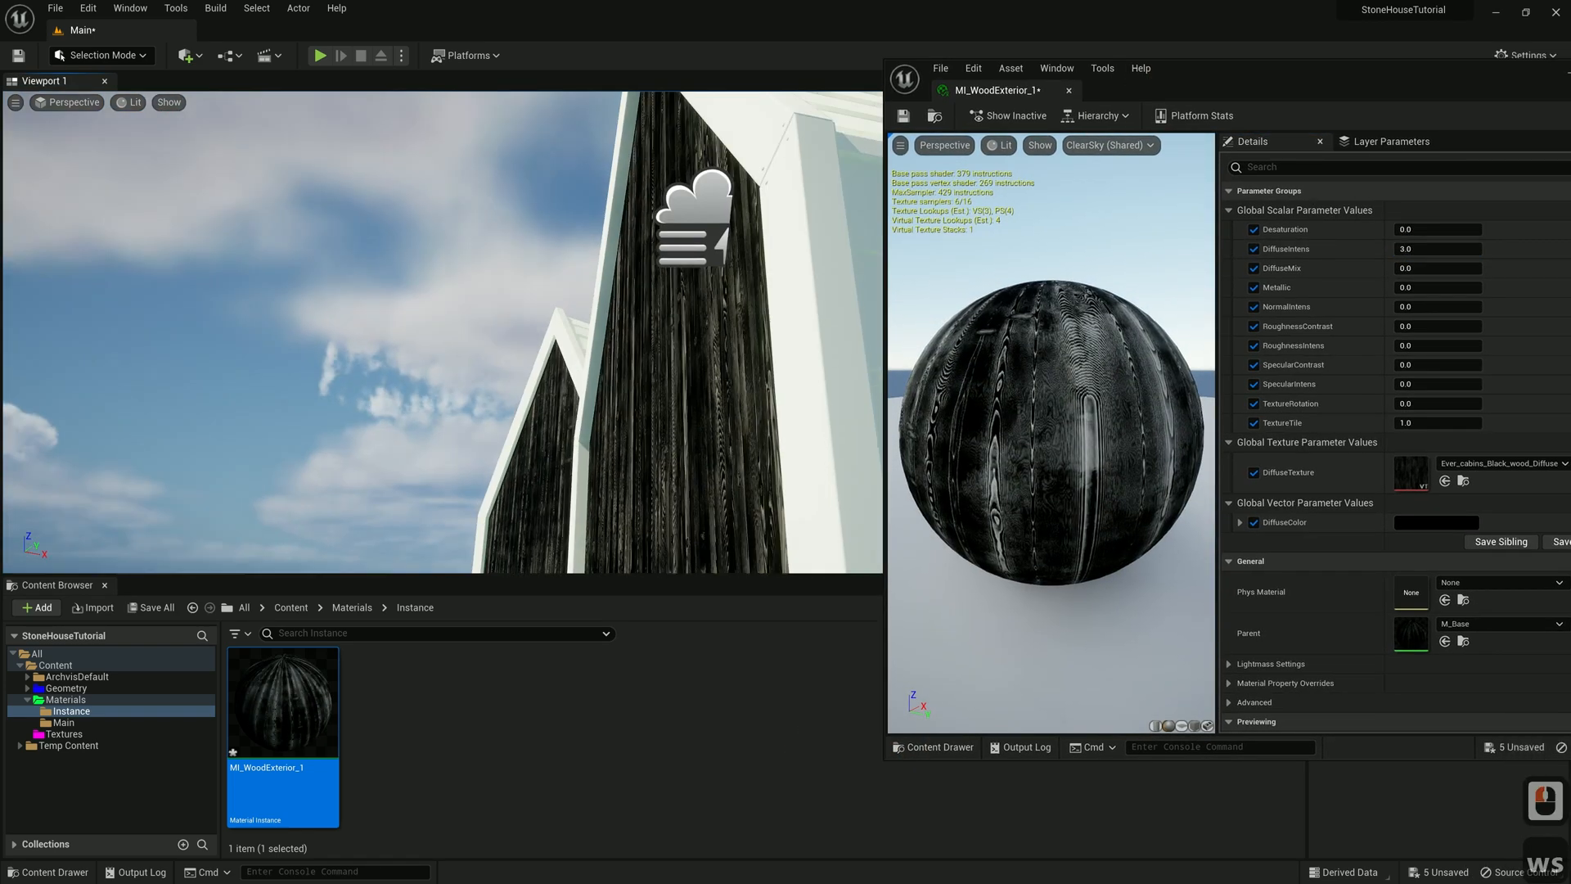
Disable the Metallic override in MI_WoodExterior_1 and set NormalIntens to 2 and SpecularIntens to 0.3
{"action": "left_click", "coordinate": [1254, 287]}
{"action": "left_click", "coordinate": [1438, 306]}
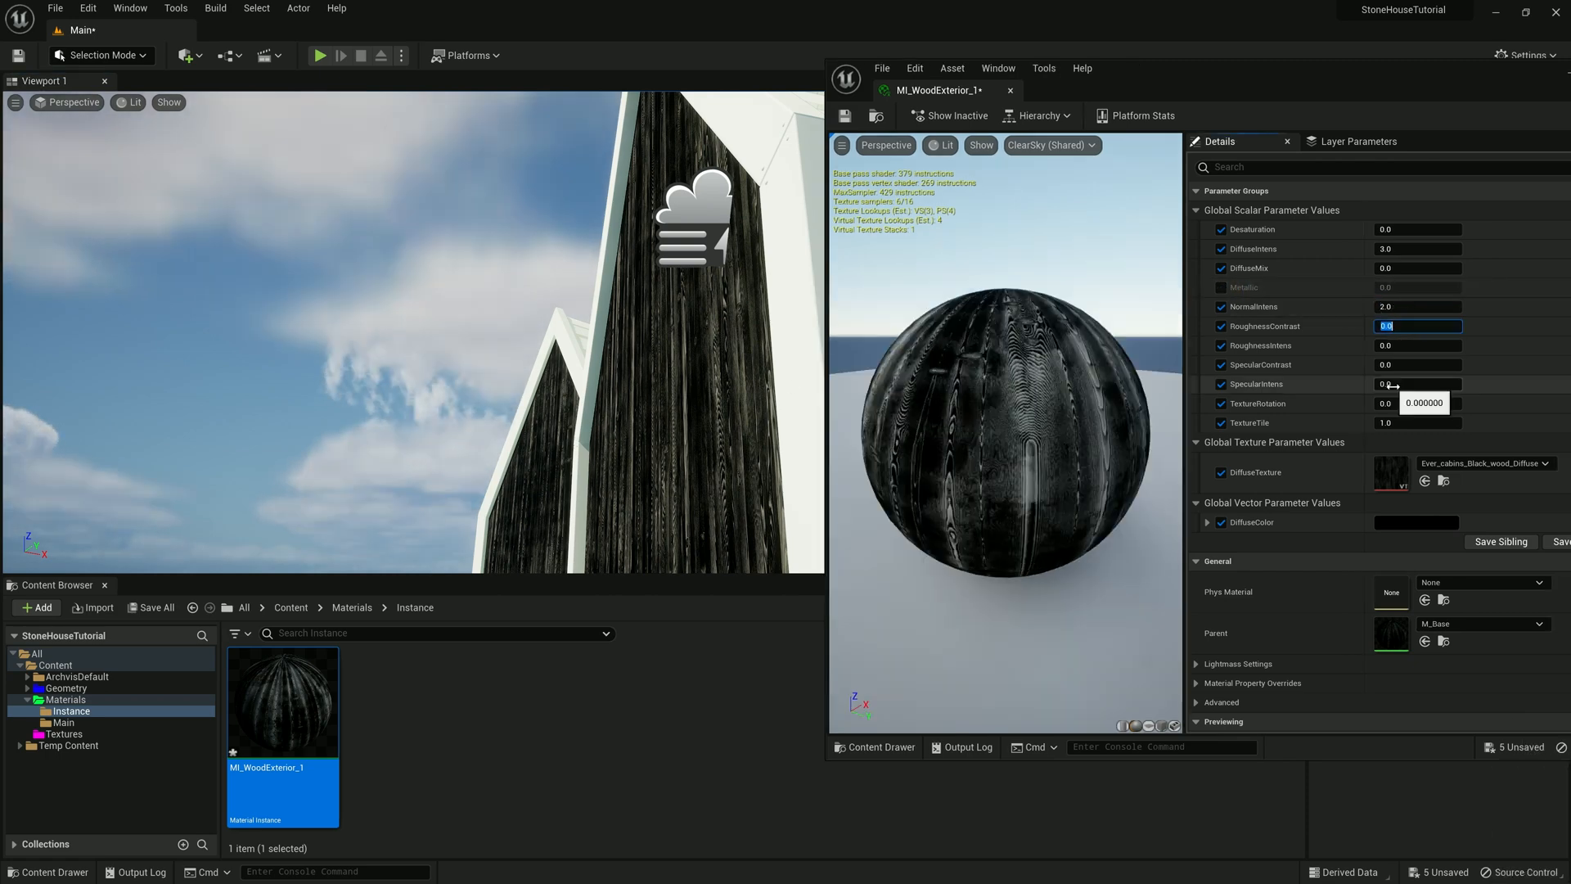
{"action": "double_click", "coordinate": [1393, 386]}
{"action": "key", "text": "BackSpace"}
{"action": "type", "text": "3"}
{"action": "key", "text": "Return"}
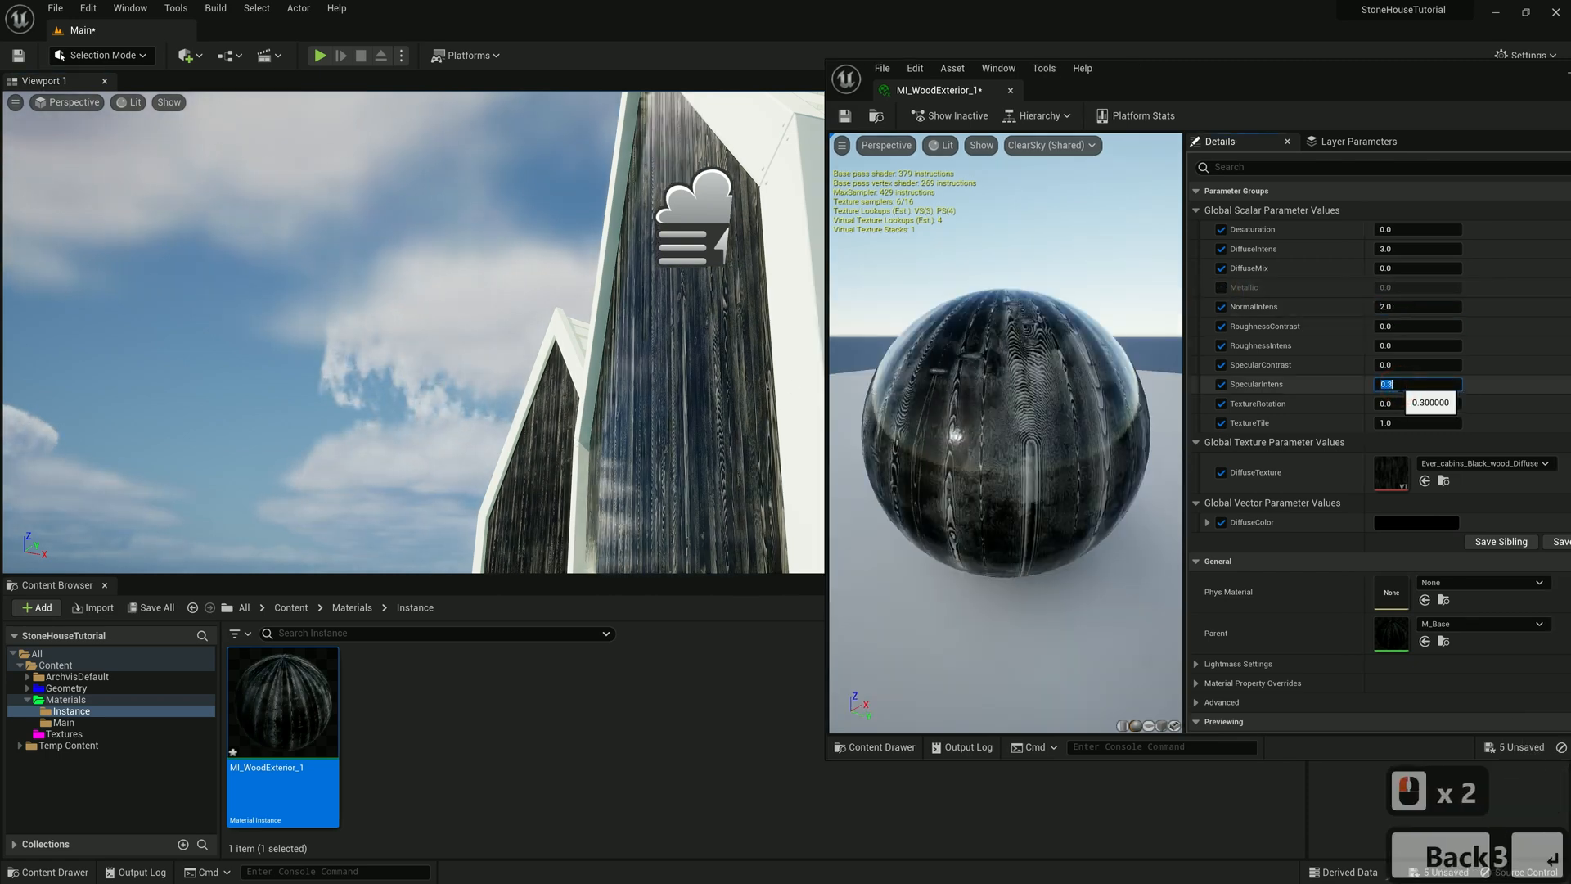
Set the wood instance's RoughnessIntens to 0.4 and lower RoughnessContrast to about -0.12
{"action": "right_click_drag", "start_coordinate": [654, 458], "coordinate": [664, 543]}
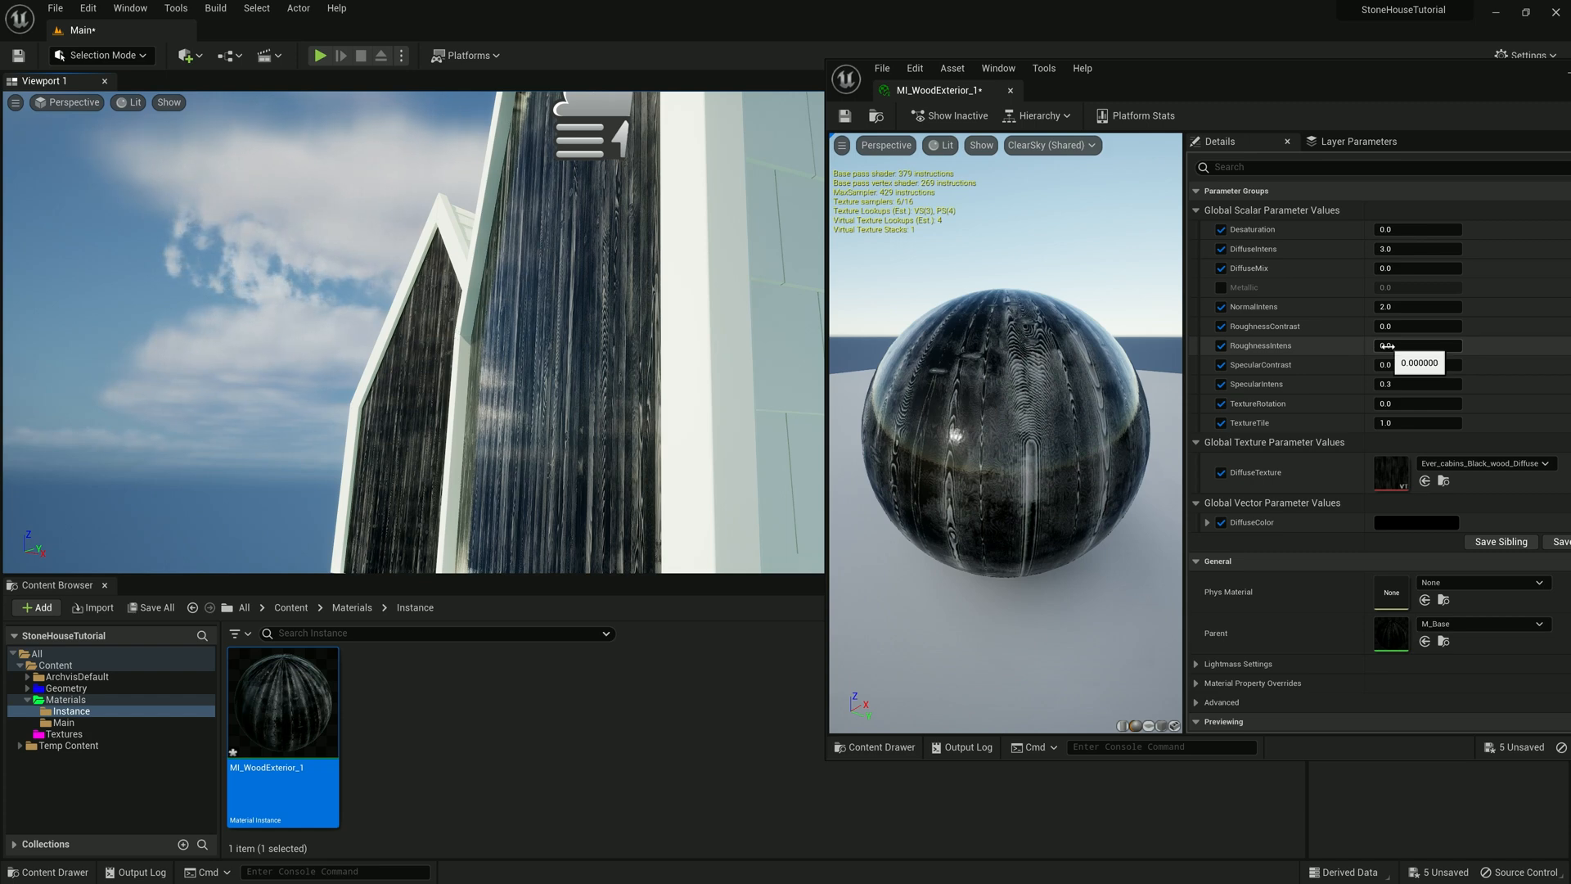
{"action": "type", "text": "0.4"}
{"action": "key", "text": "Return"}
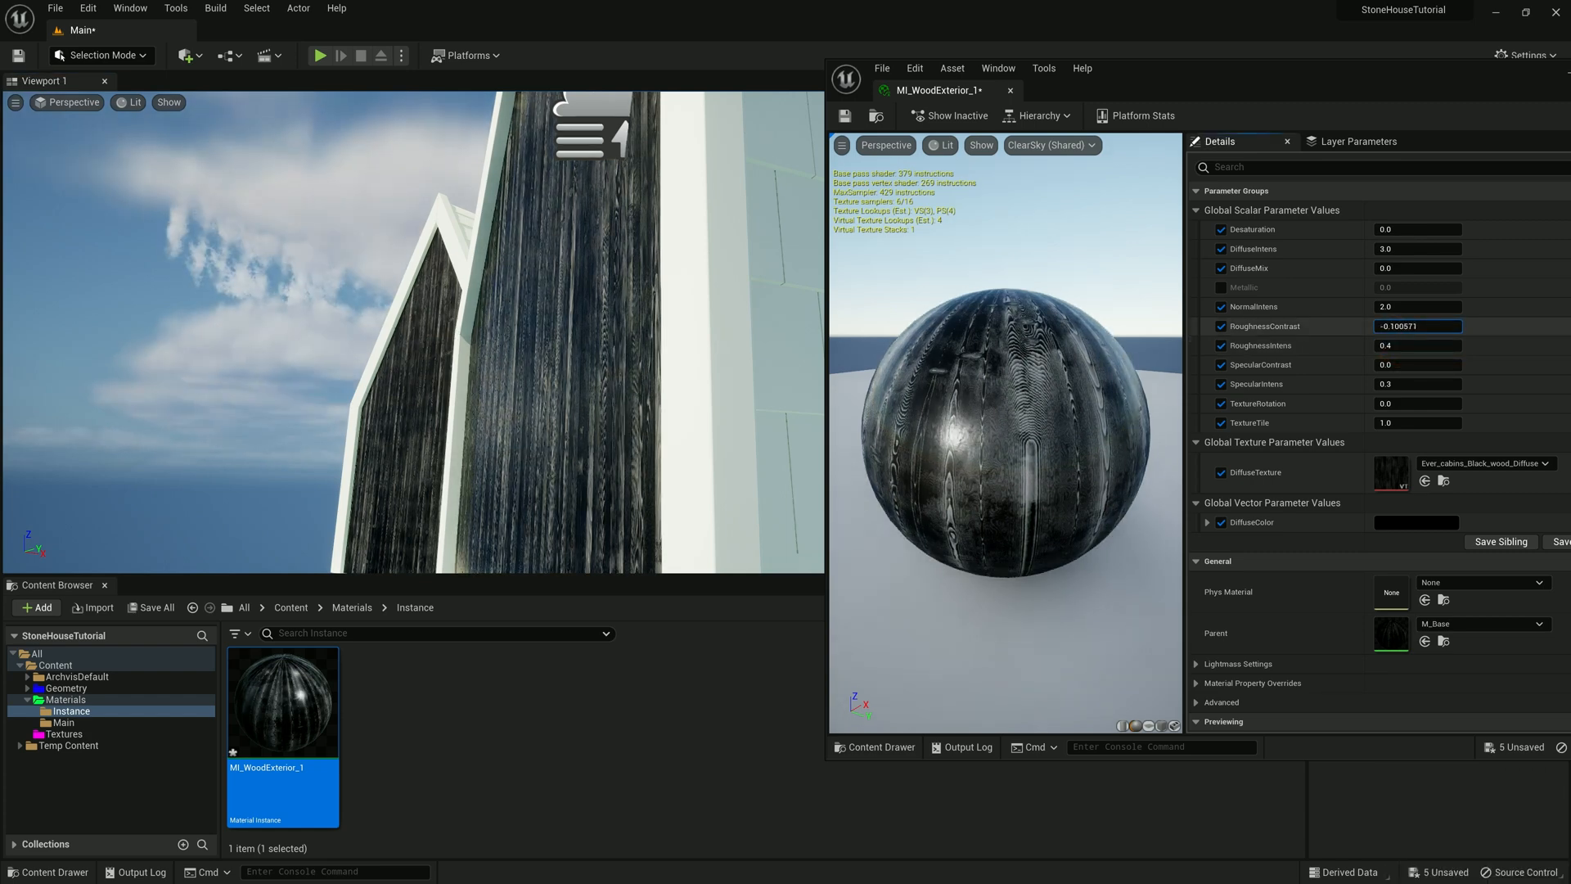
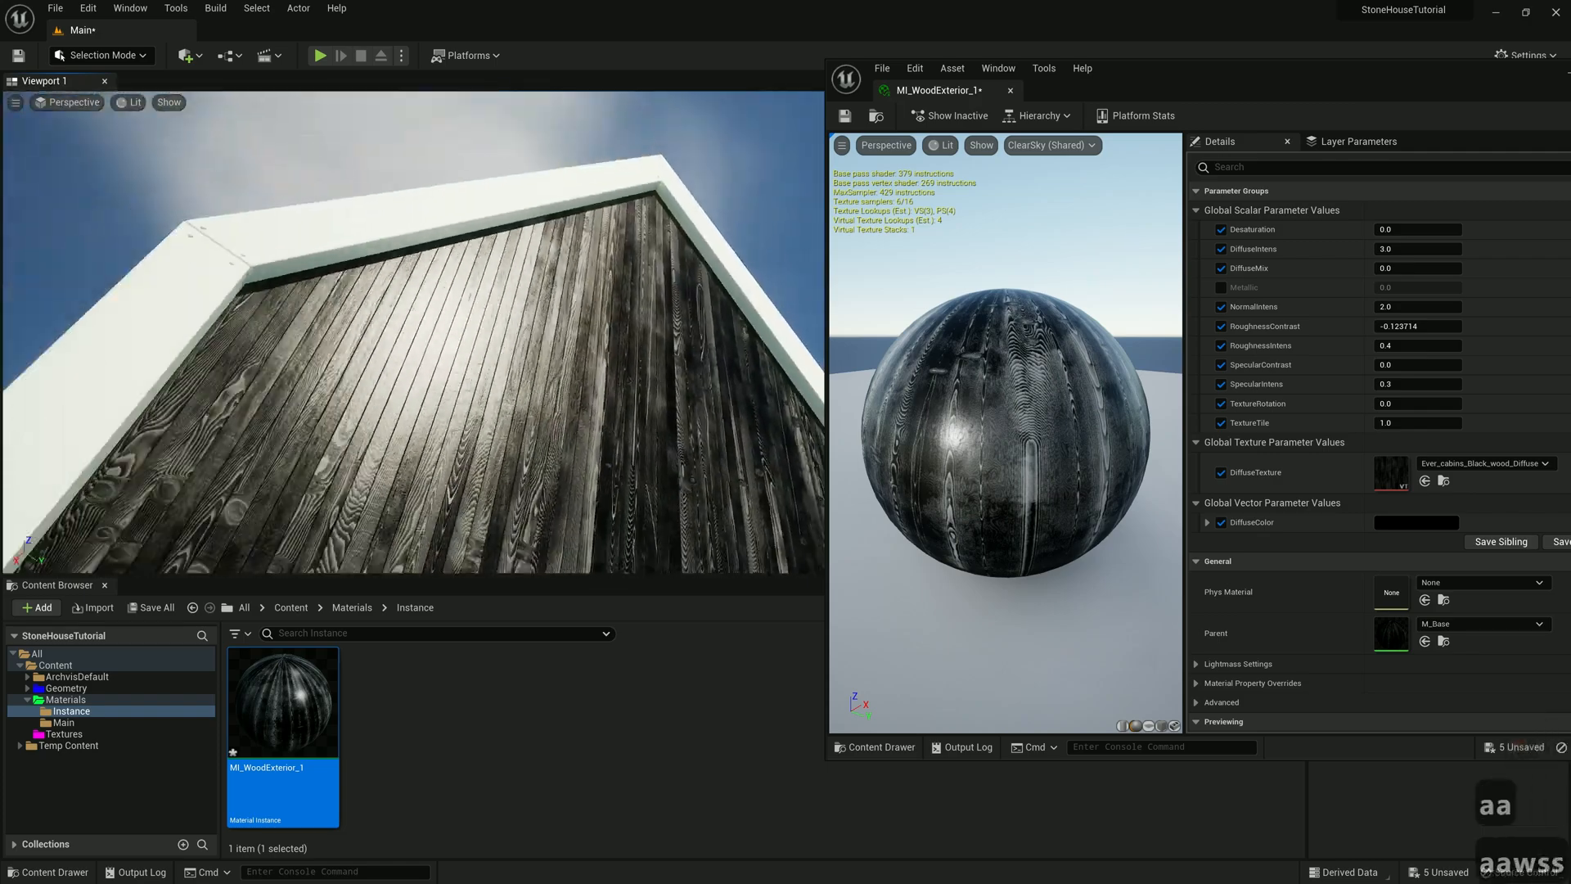
Examine the wood material's reflections and relief on the gable walls from different angles
{"action": "key", "text": "d"}
{"action": "key", "text": "d"}
{"action": "key", "text": "a"}
{"action": "key", "text": "a"}
{"action": "key", "text": "d"}
{"action": "key", "text": "d"}
{"action": "key", "text": "d"}
{"action": "key", "text": "d"}
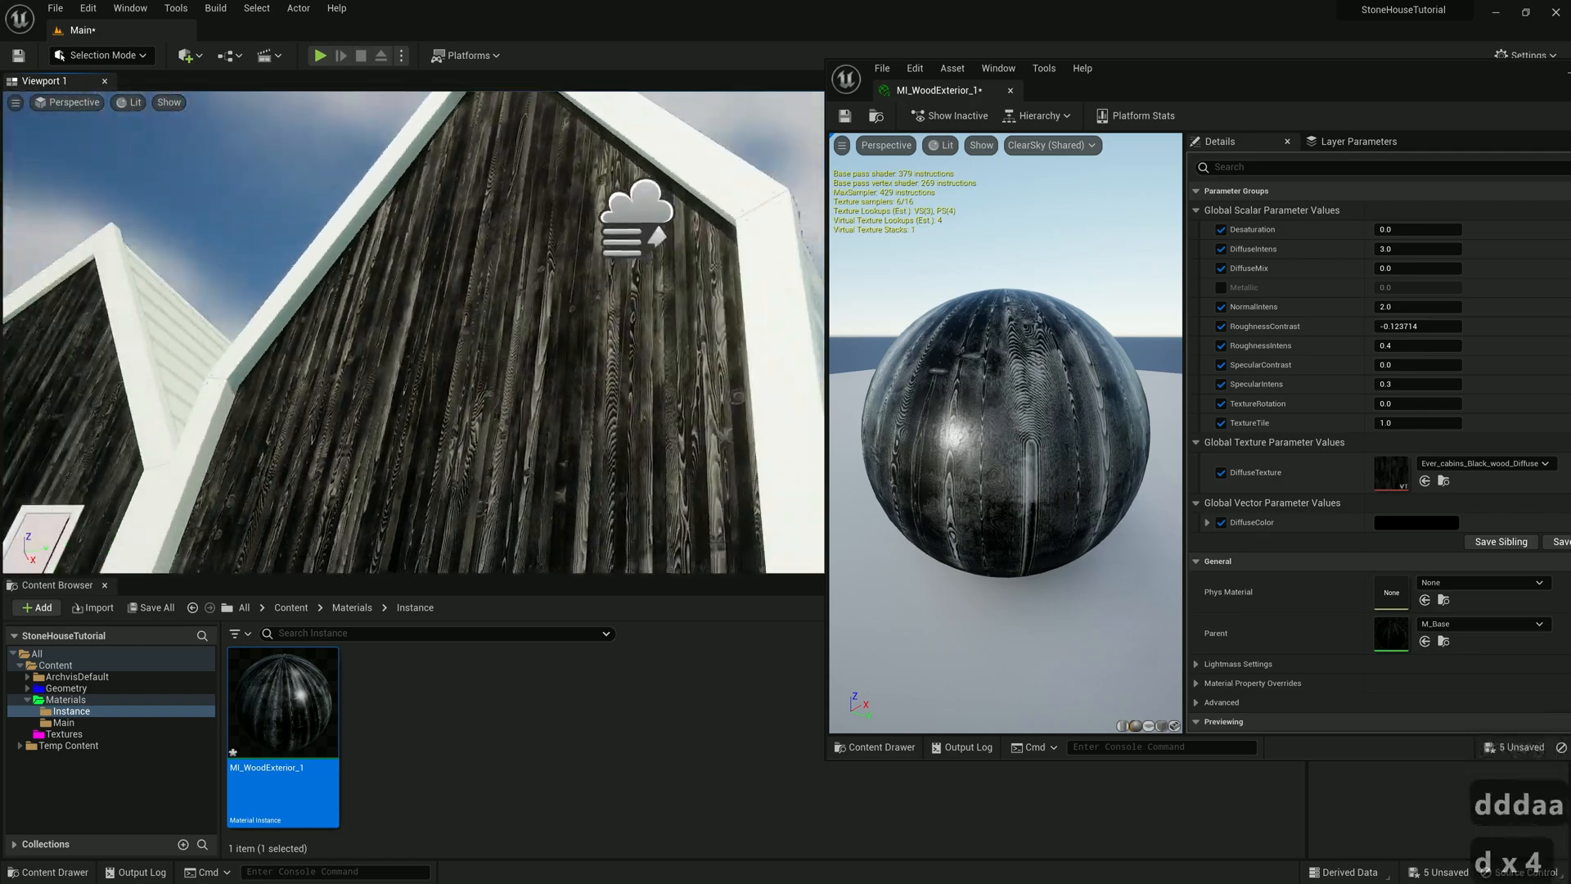
{"action": "key", "text": "a"}
{"action": "key", "text": "a"}
{"action": "key", "text": "d"}
{"action": "key", "text": "d"}
{"action": "key", "text": "d"}
{"action": "key", "text": "d"}
{"action": "key", "text": "d"}
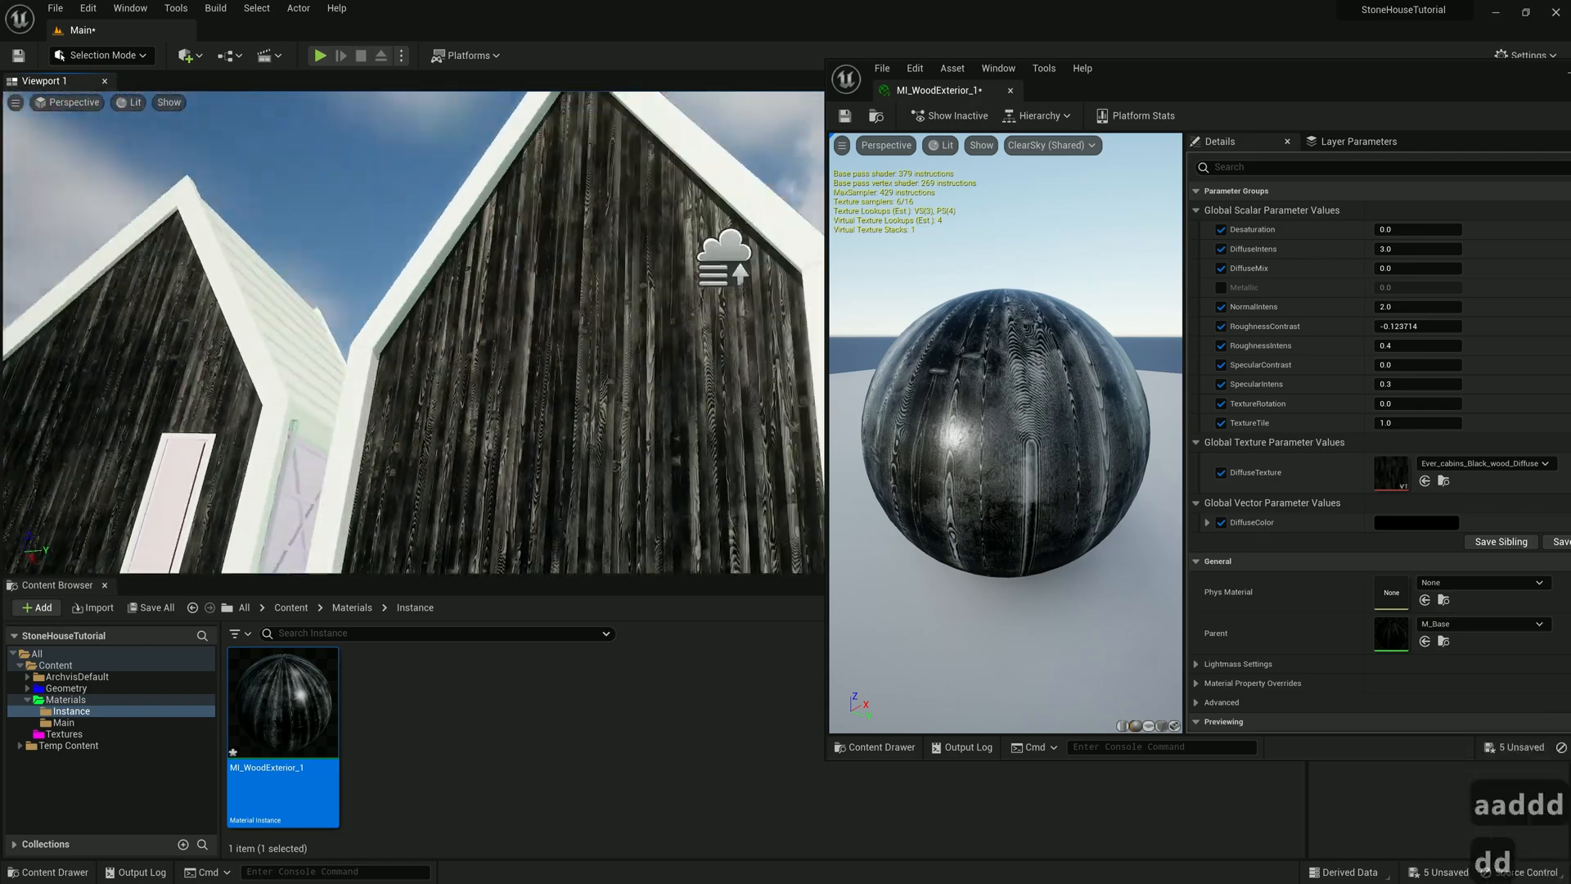
{"action": "key", "text": "a"}
{"action": "key", "text": "w"}
{"action": "key", "text": "a"}
{"action": "key", "text": "d"}
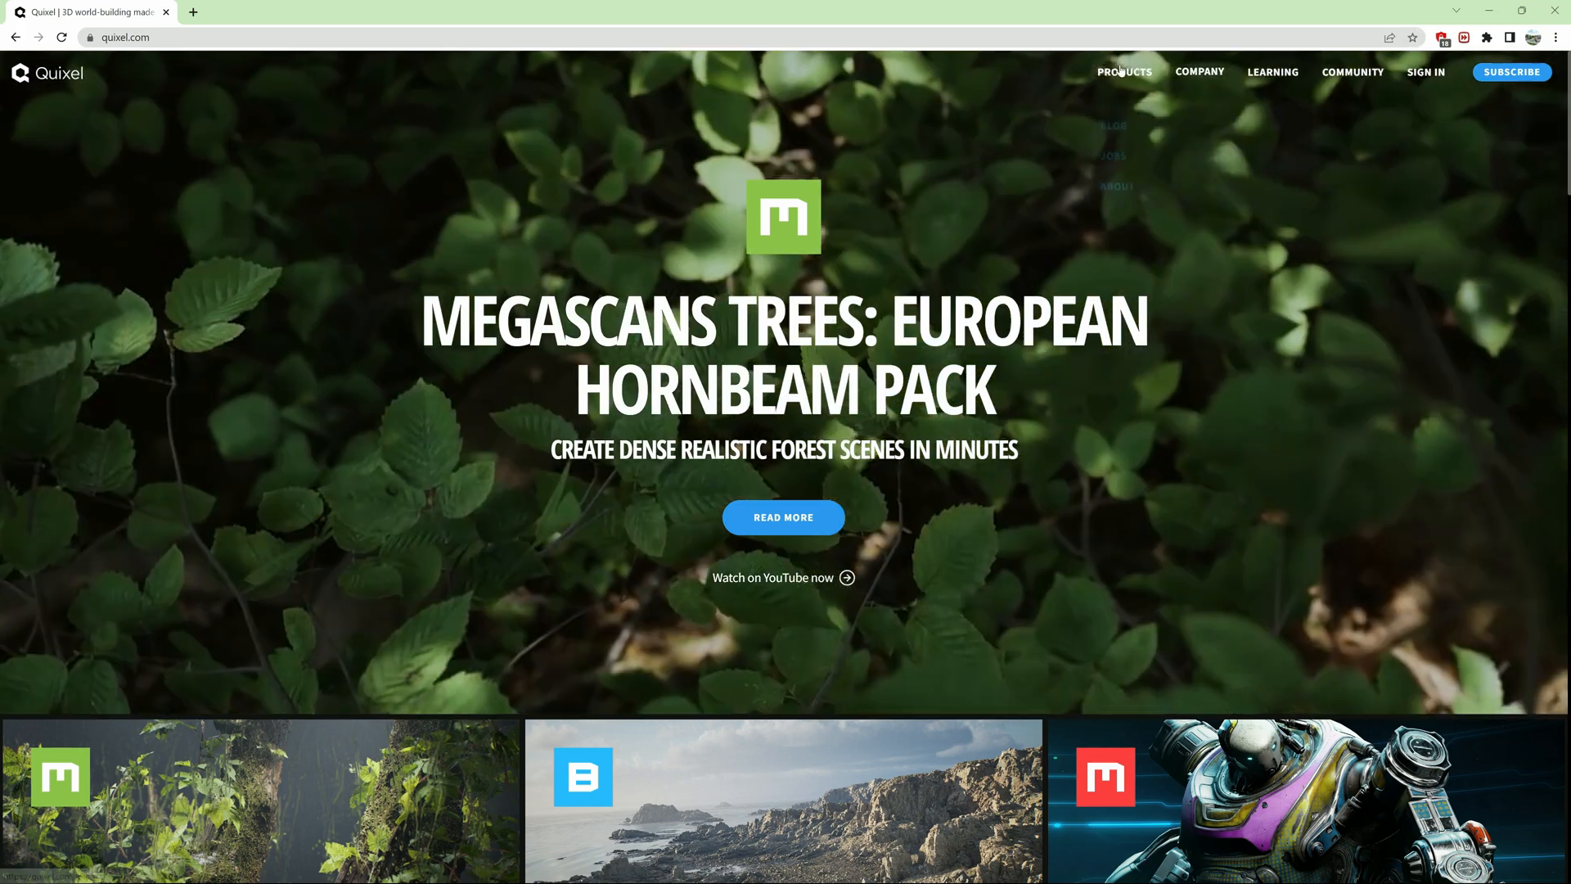
Switch to the Quixel website in the browser, open the Megascans library and sign in
{"action": "mouse_move", "coordinate": [1114, 83]}
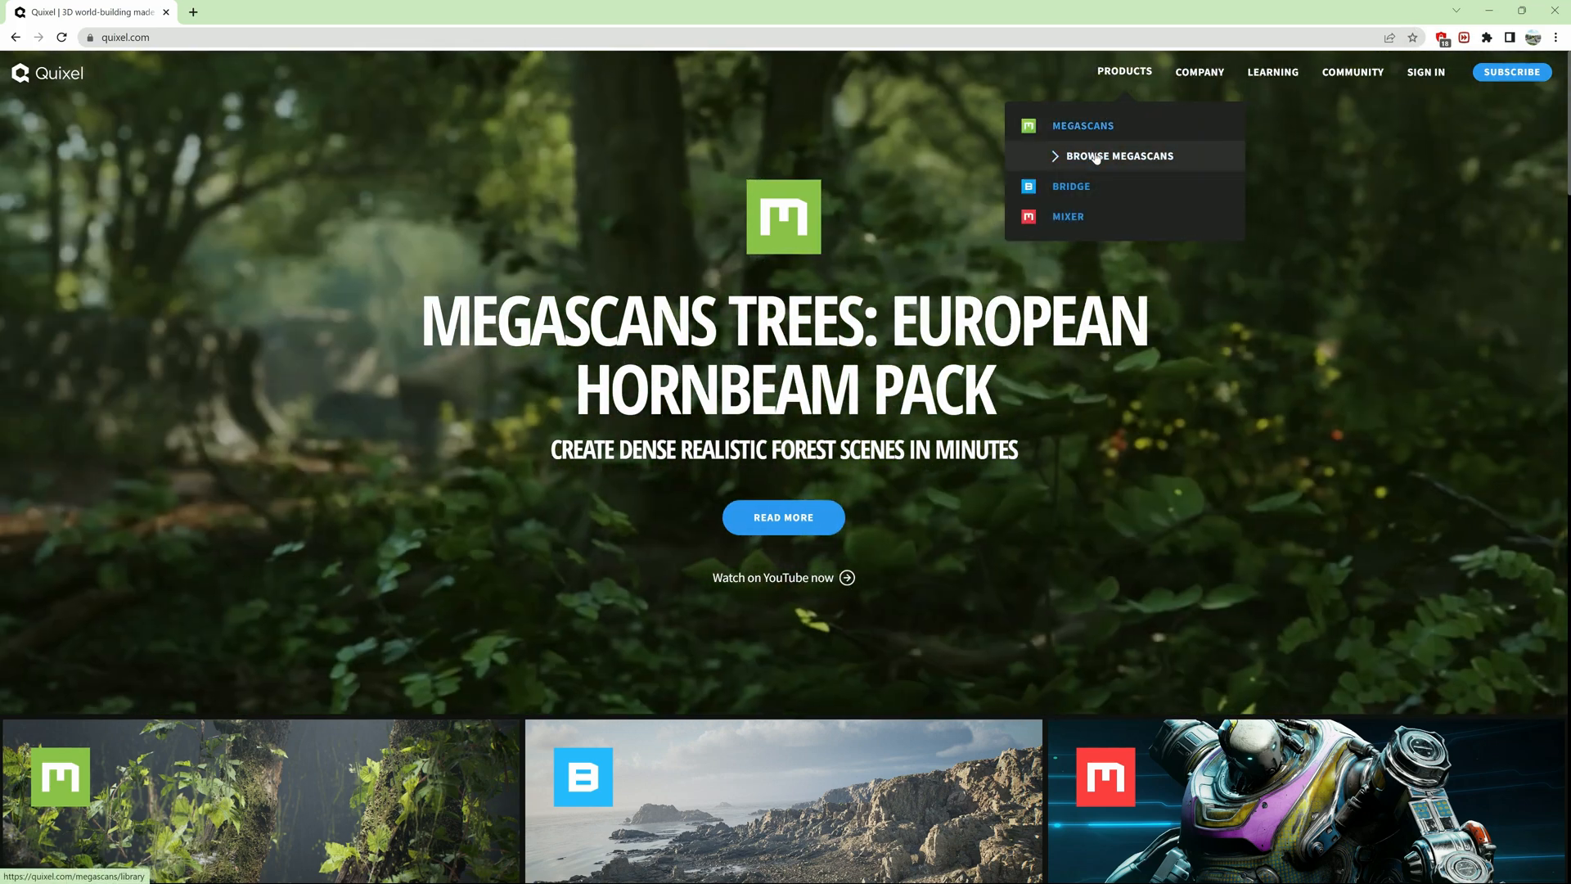
{"action": "left_click", "coordinate": [1097, 156]}
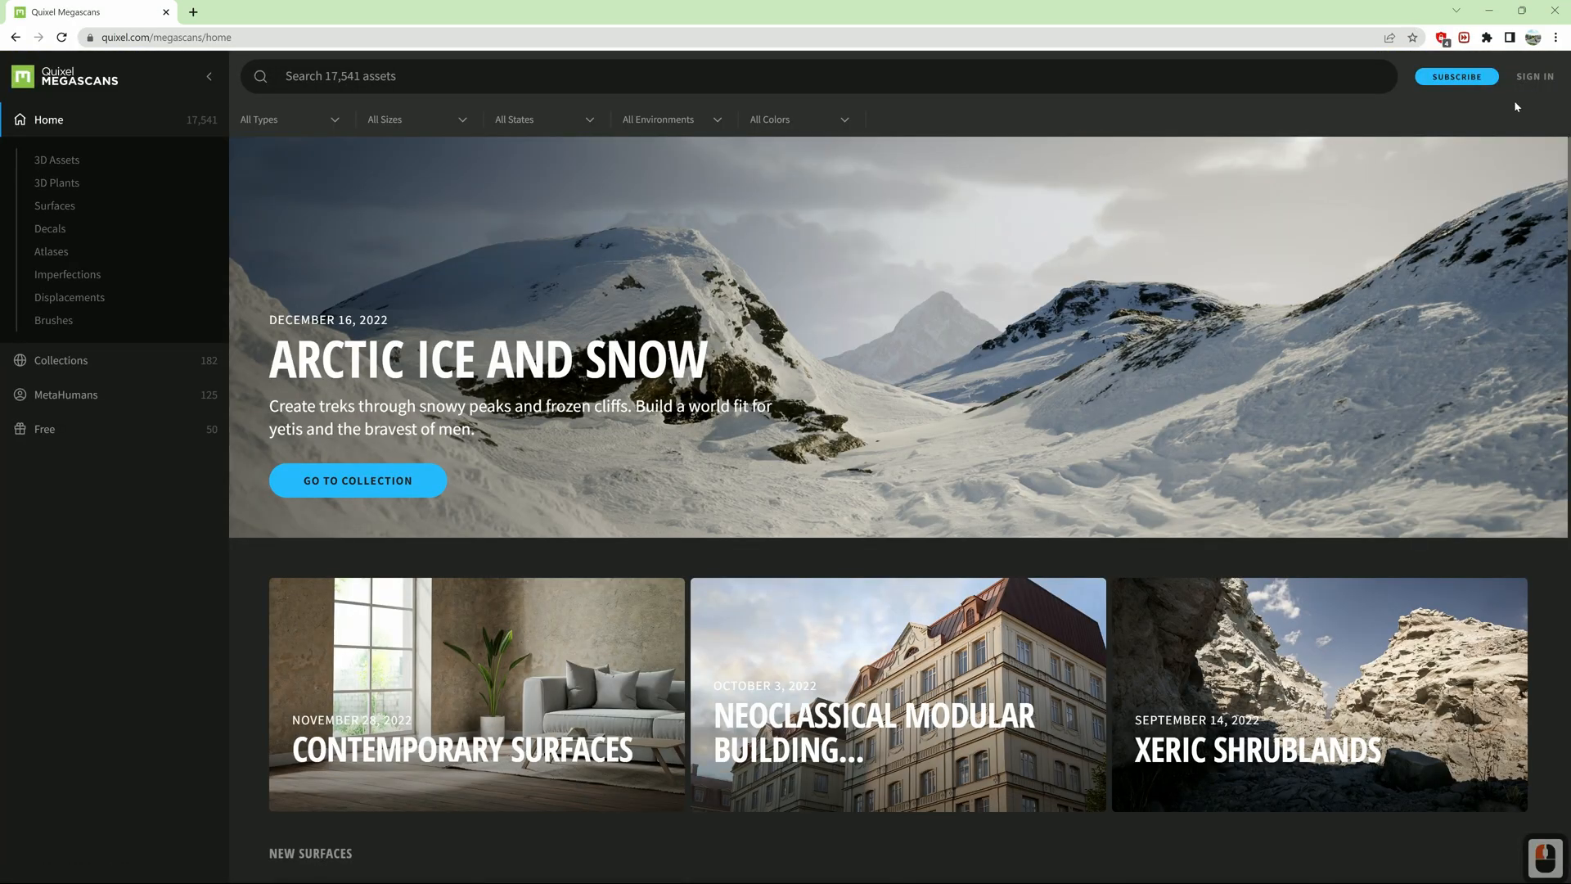
{"action": "left_click", "coordinate": [1529, 78]}
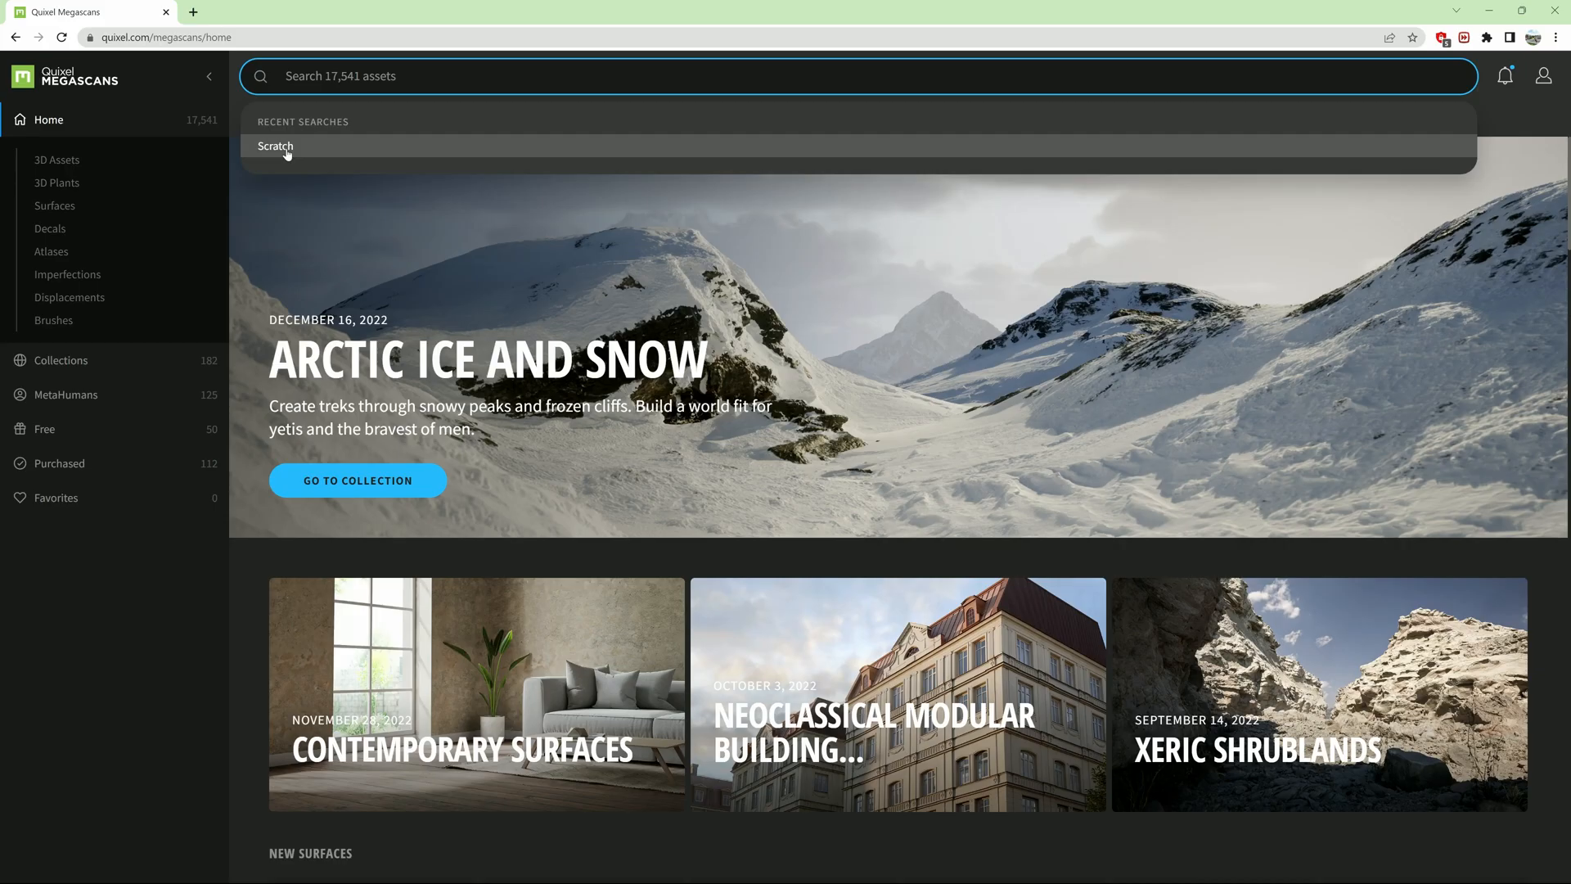
Search the metal imperfections for Scratch and download the Moderately Scratched Surface at 4K resolution
{"action": "left_click", "coordinate": [281, 150]}
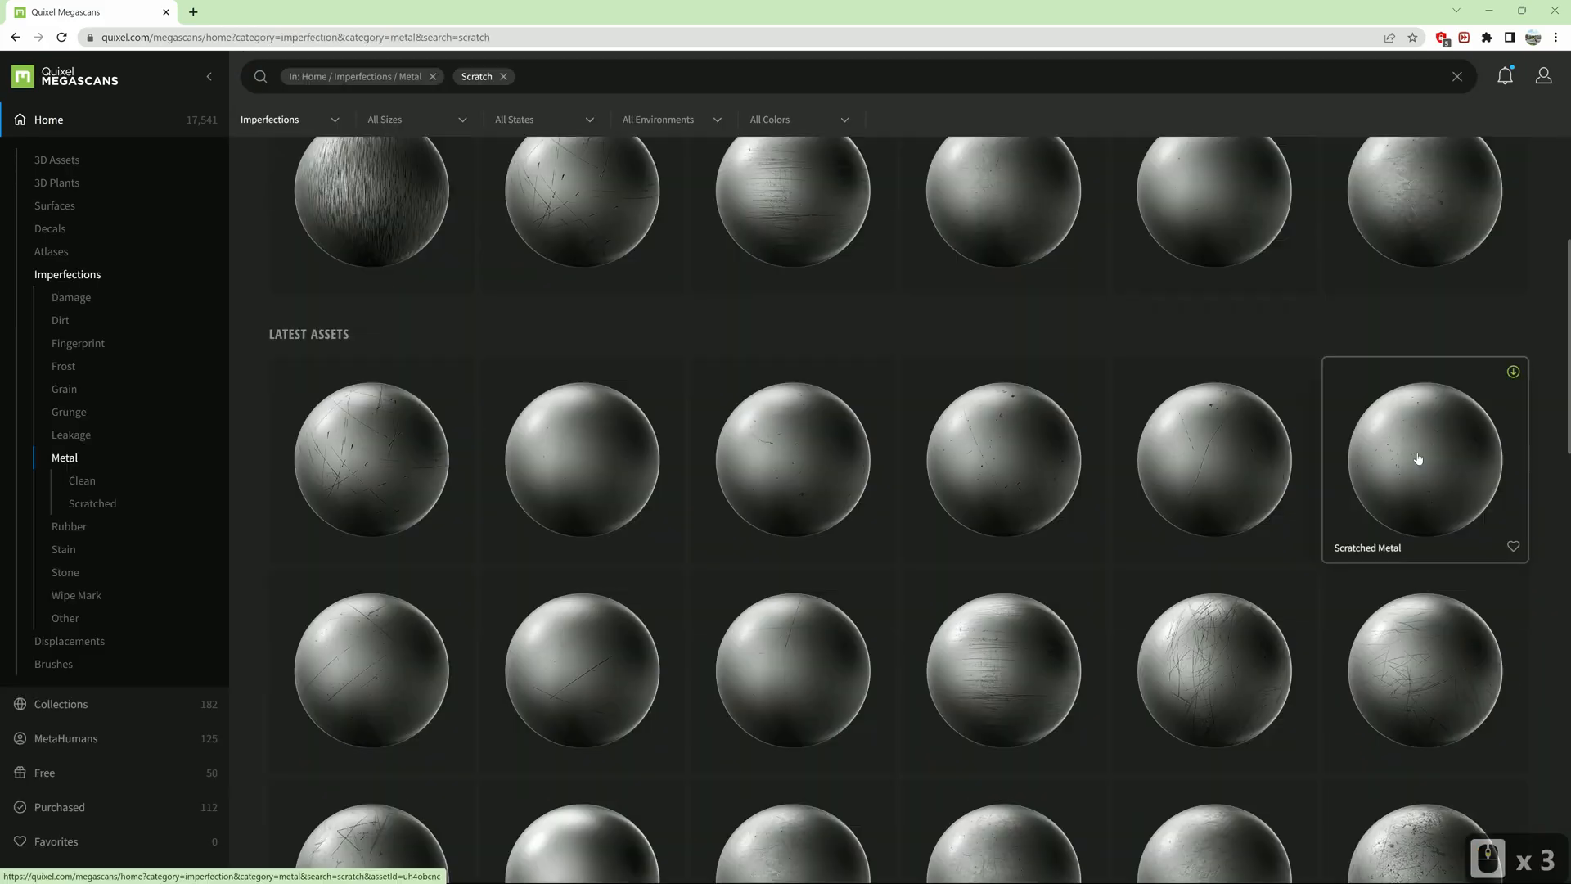
{"action": "scroll", "coordinate": [1420, 455], "scroll_direction": "down", "scroll_amount": 6}
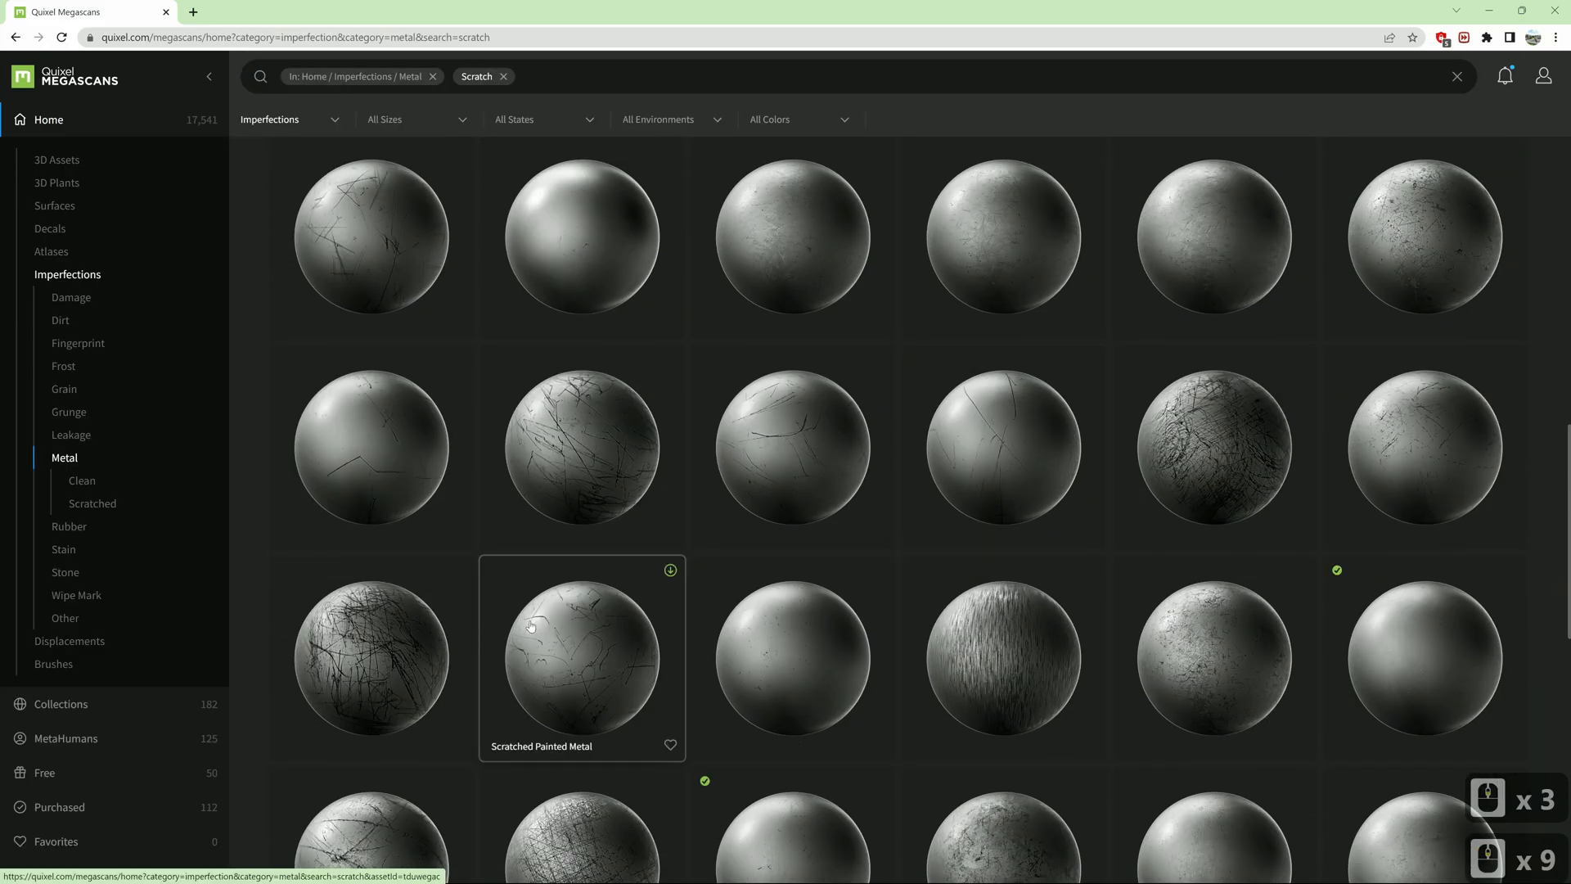
{"action": "left_click", "coordinate": [736, 670]}
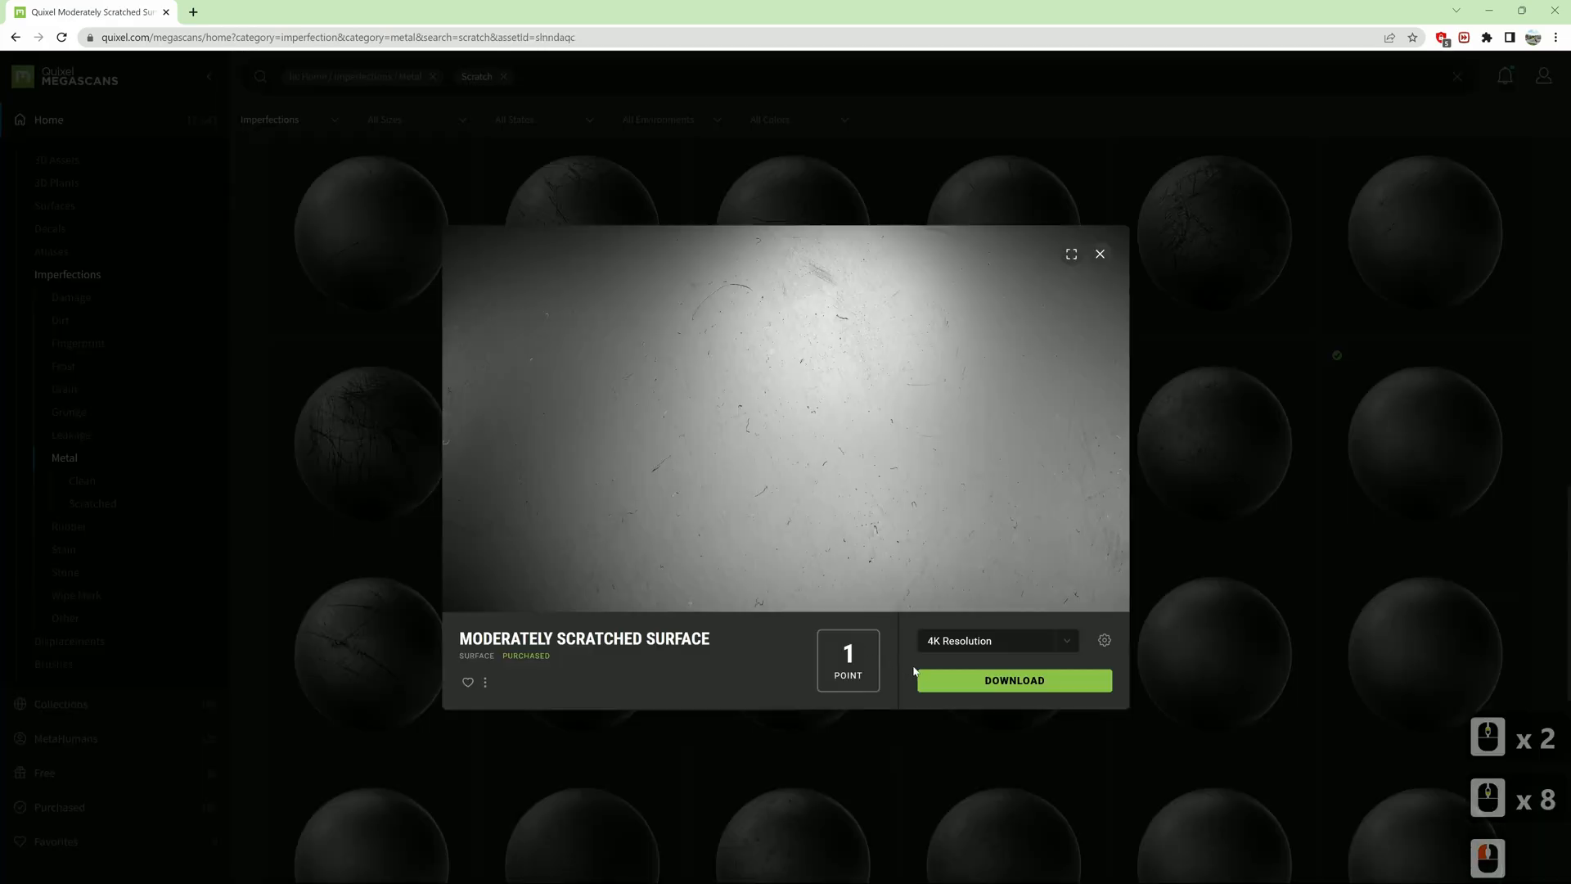
{"action": "left_click", "coordinate": [953, 681]}
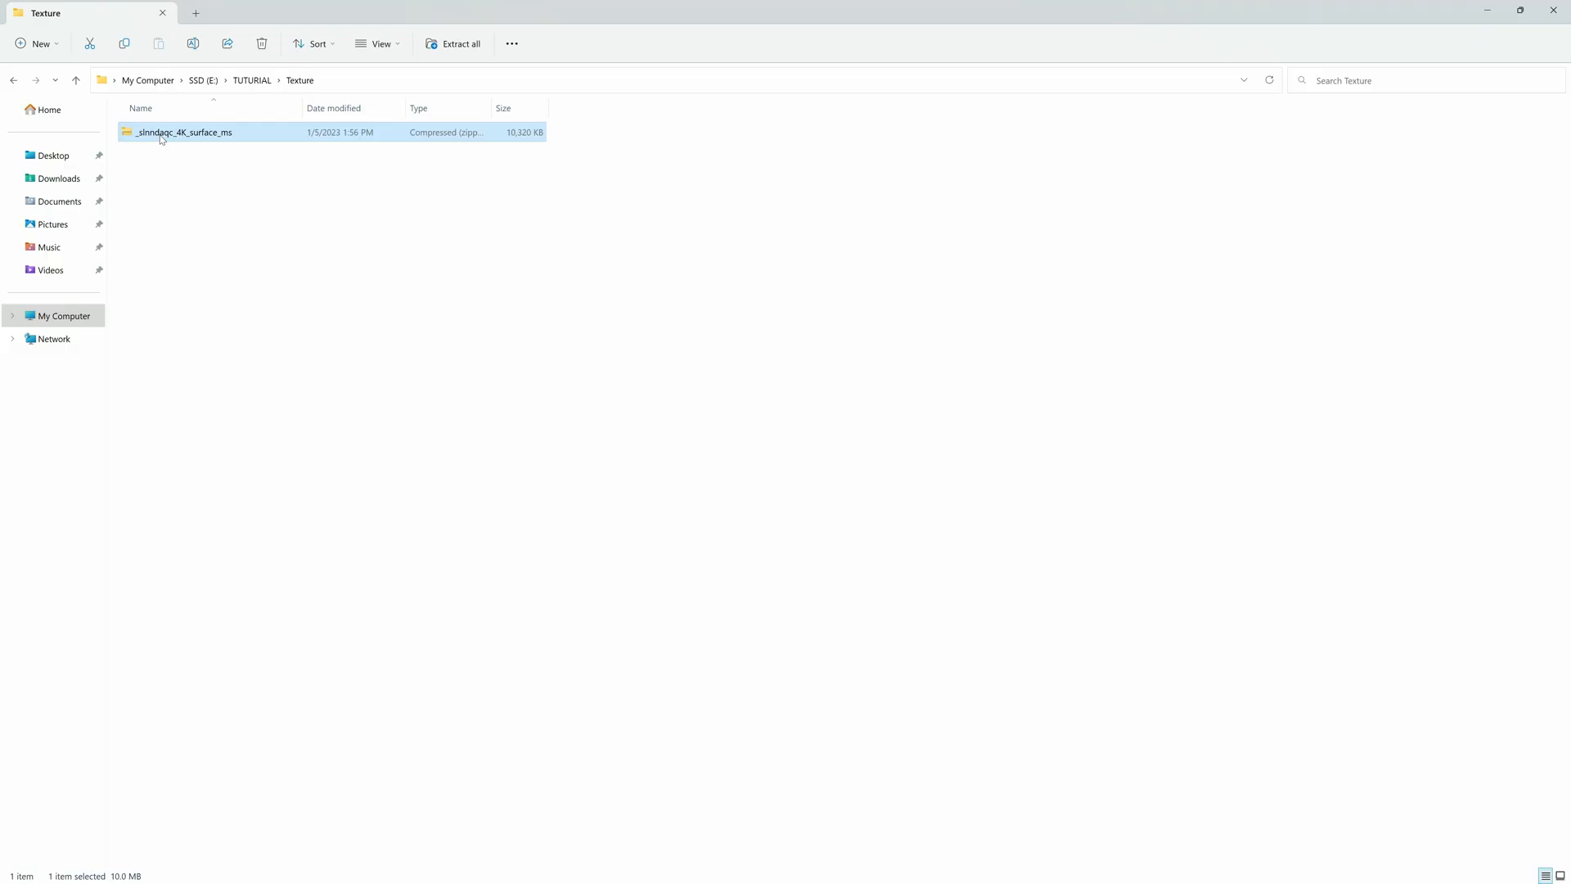
Switch to File Explorer, extract the downloaded _slnndaqc_4K_surface_ms archive in the Texture folder and open the extracted contents
{"action": "right_click", "coordinate": [159, 133]}
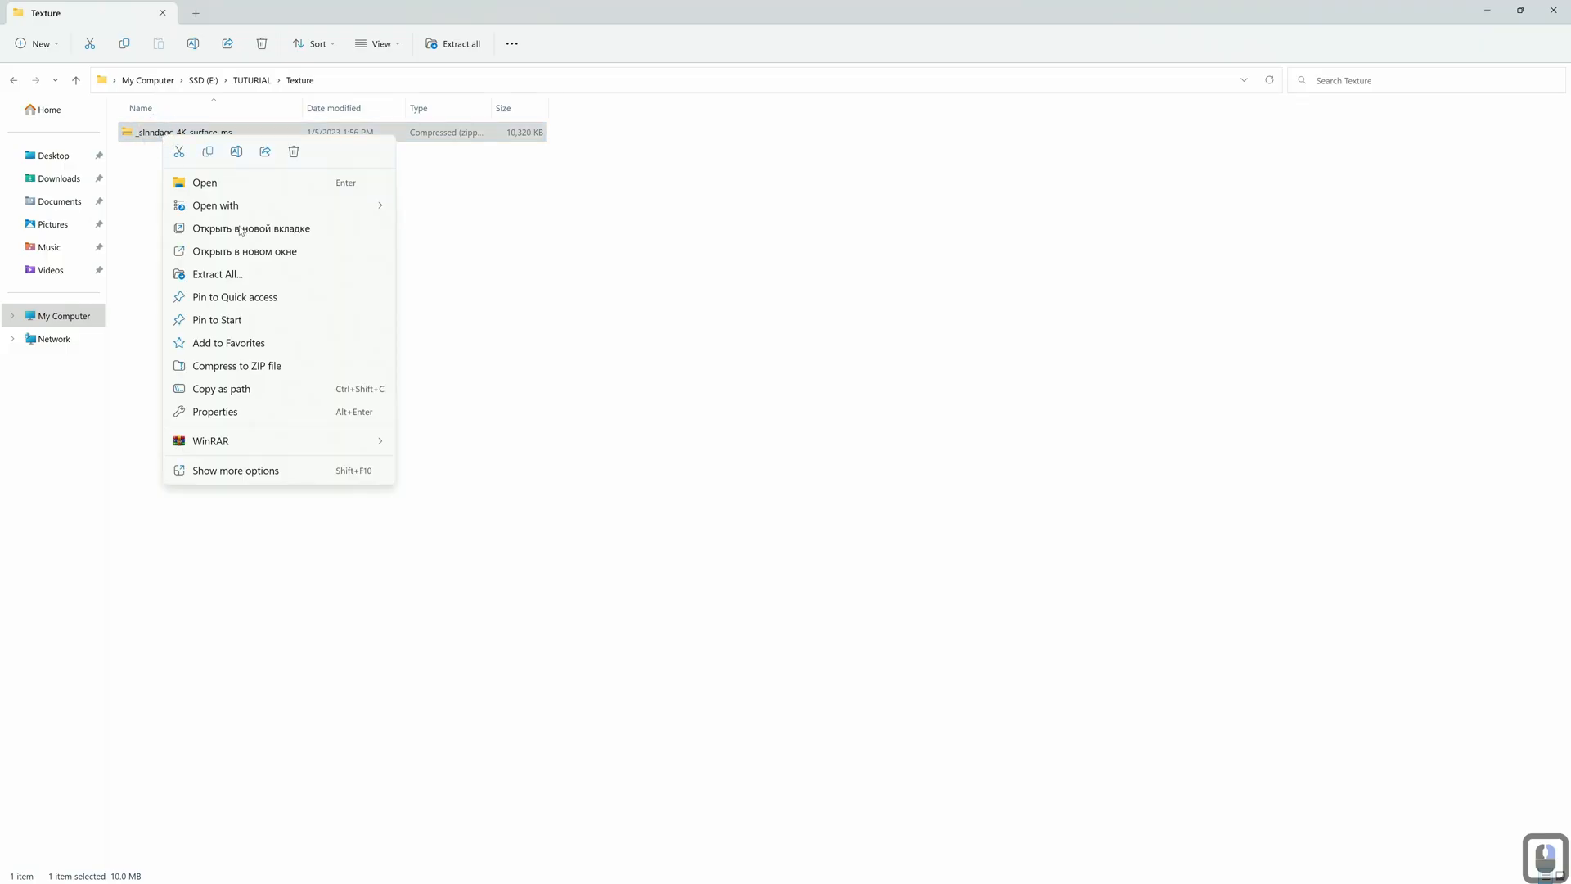
{"action": "left_click", "coordinate": [505, 493]}
{"action": "double_click", "coordinate": [169, 135]}
{"action": "double_click", "coordinate": [306, 141]}
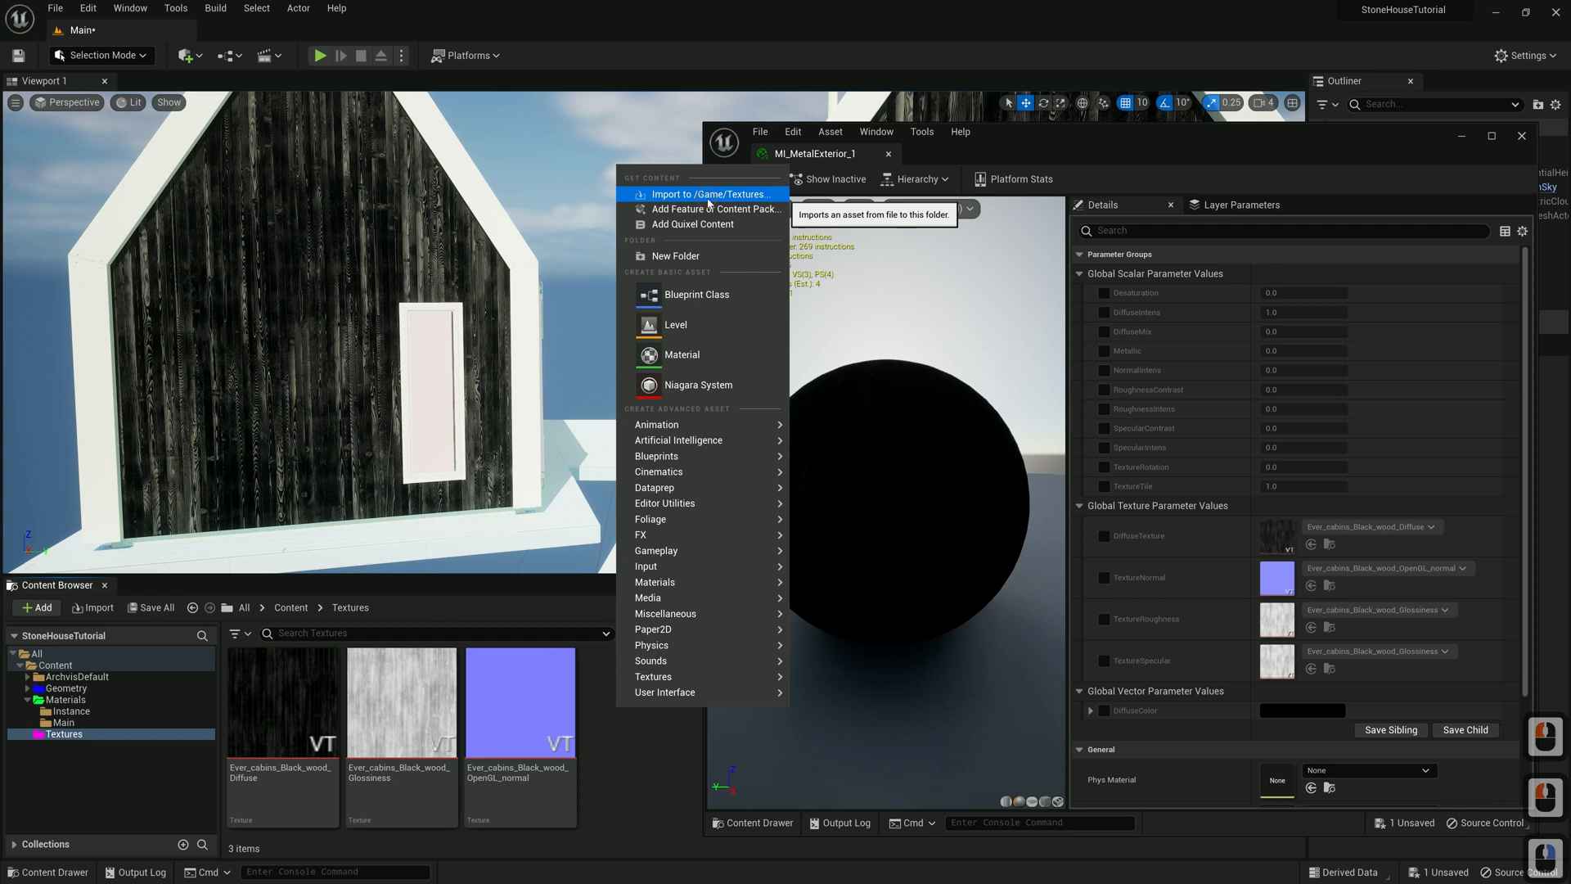
Back in Unreal Engine, import slnndaqc_4K_Roughness into the Textures folder and assign it to TextureRoughness in MI_MetalExterior_1
{"action": "left_click", "coordinate": [708, 196]}
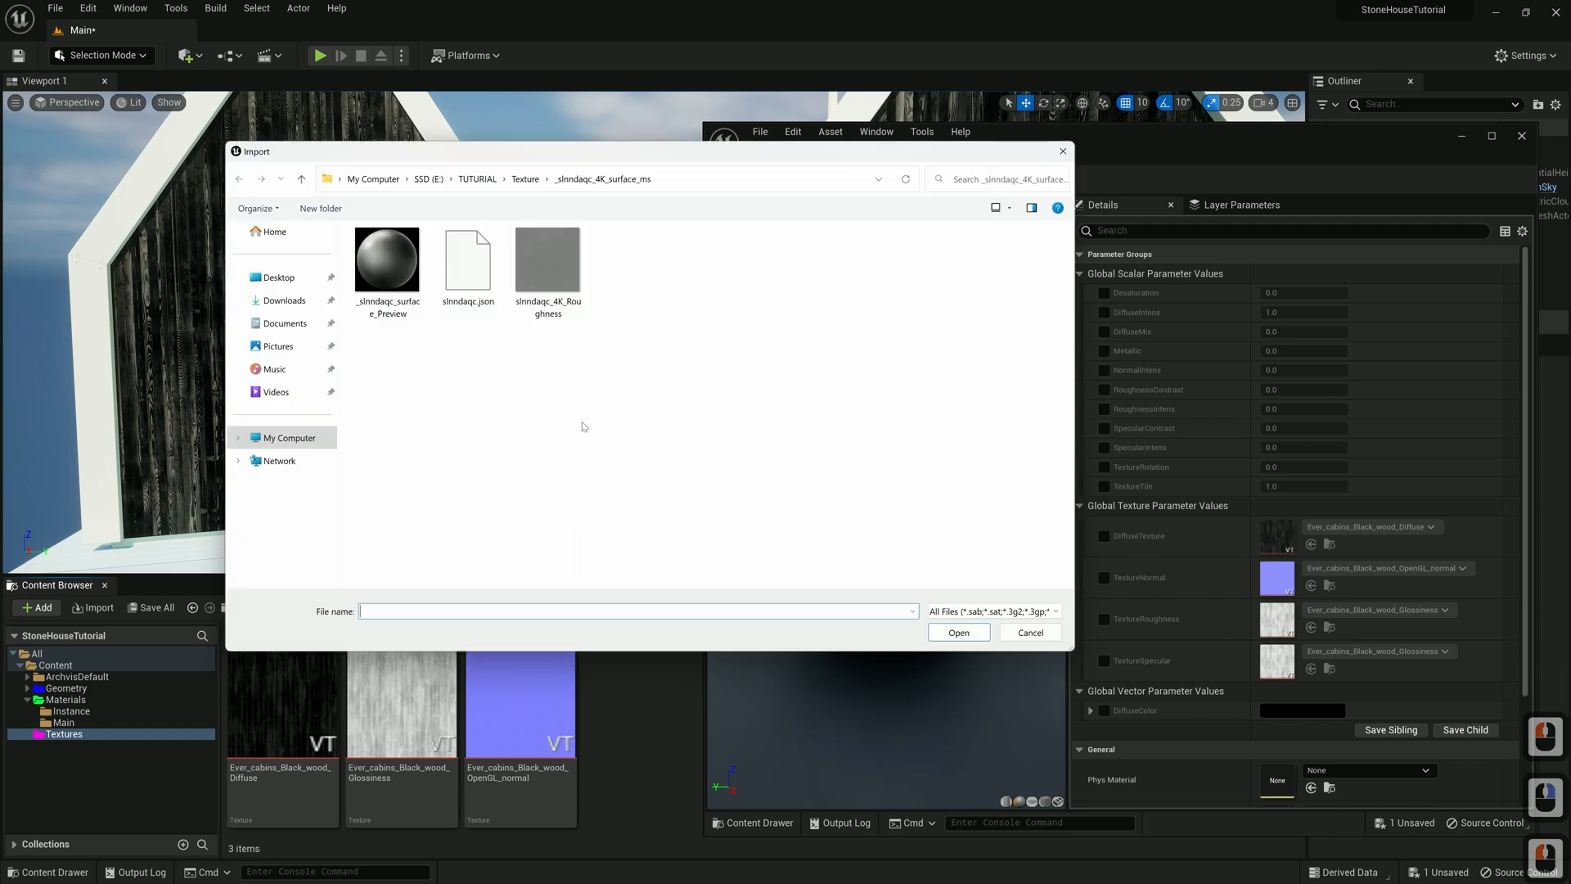
{"action": "left_click", "coordinate": [958, 632]}
{"action": "left_click", "coordinate": [1104, 619]}
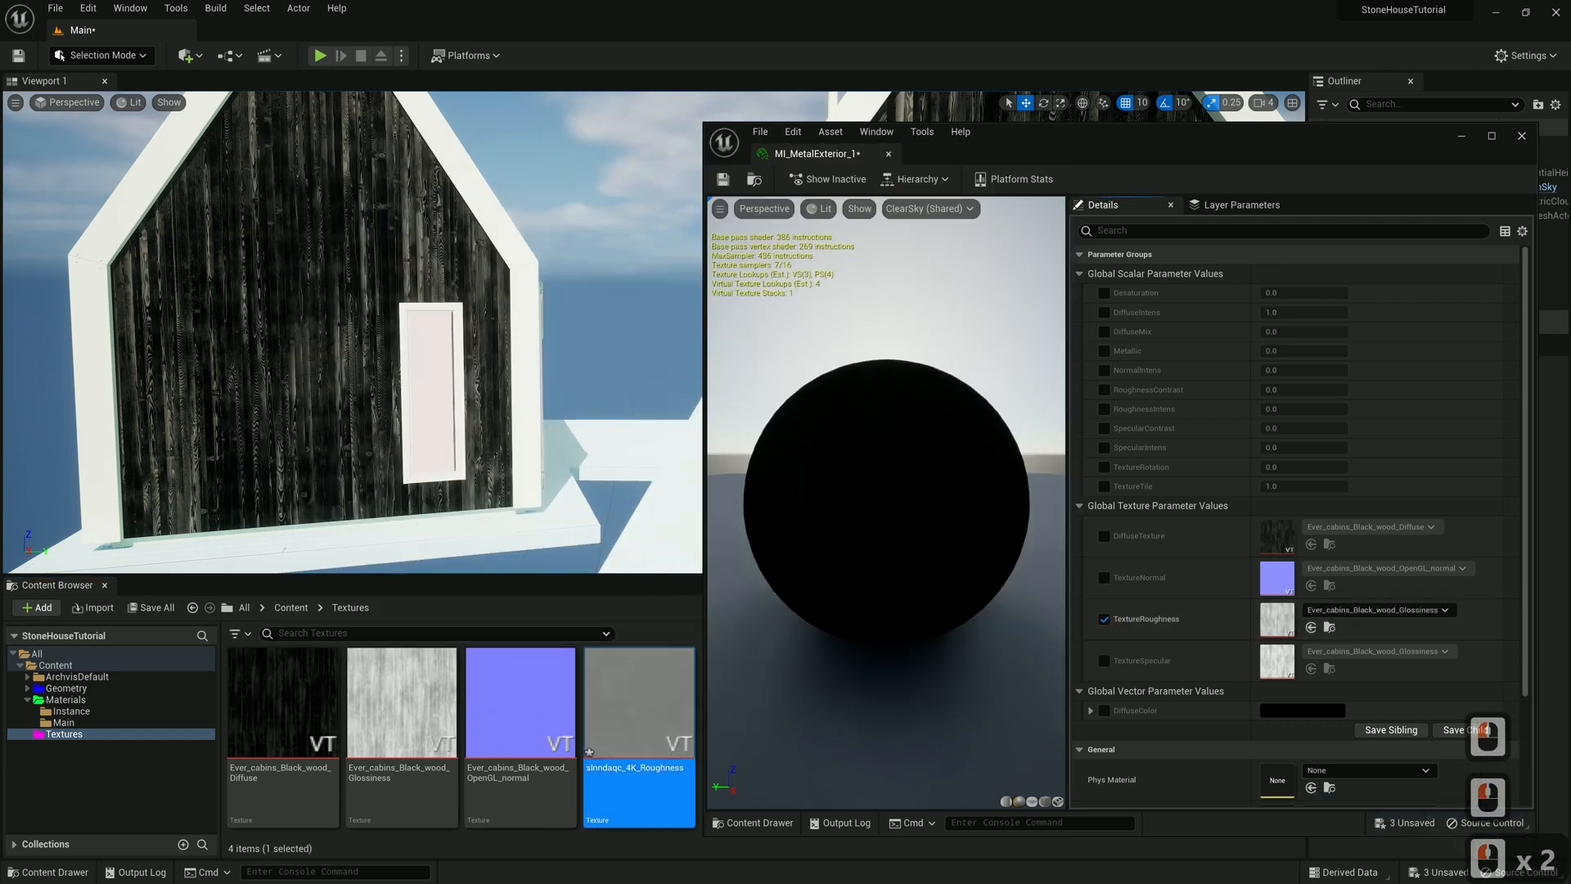
{"action": "left_click_drag", "start_coordinate": [639, 704], "coordinate": [1184, 652]}
{"action": "left_click_drag", "start_coordinate": [1291, 631], "coordinate": [1283, 627]}
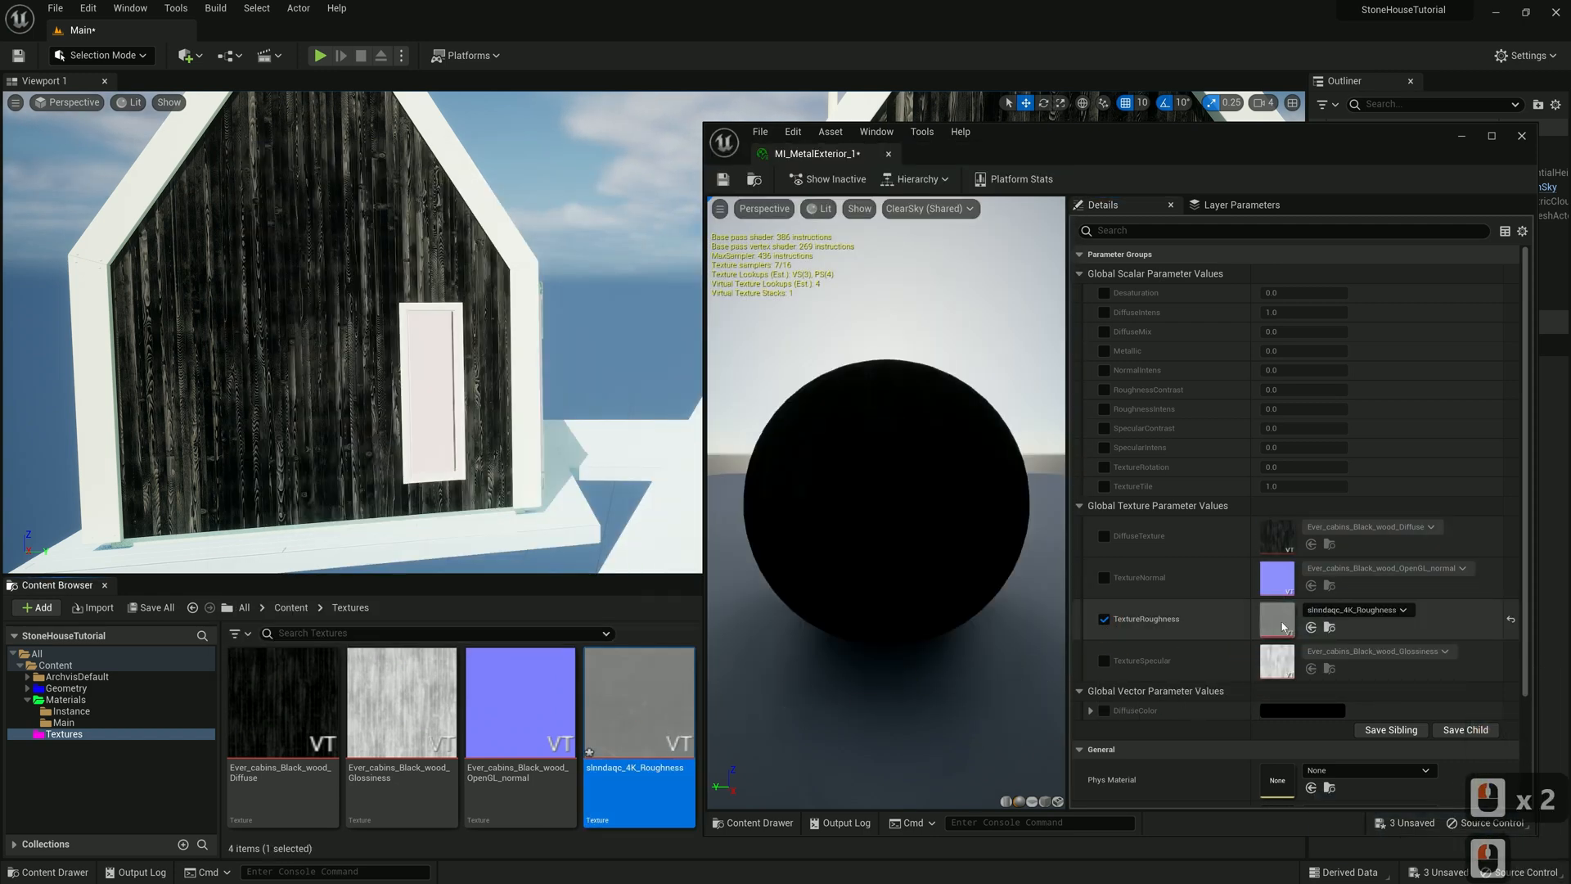
Enable the metal instance's DiffuseColor and DiffuseMix overrides, set DiffuseMix to 1 and choose a dark grey DiffuseColor
{"action": "left_click", "coordinate": [1103, 710]}
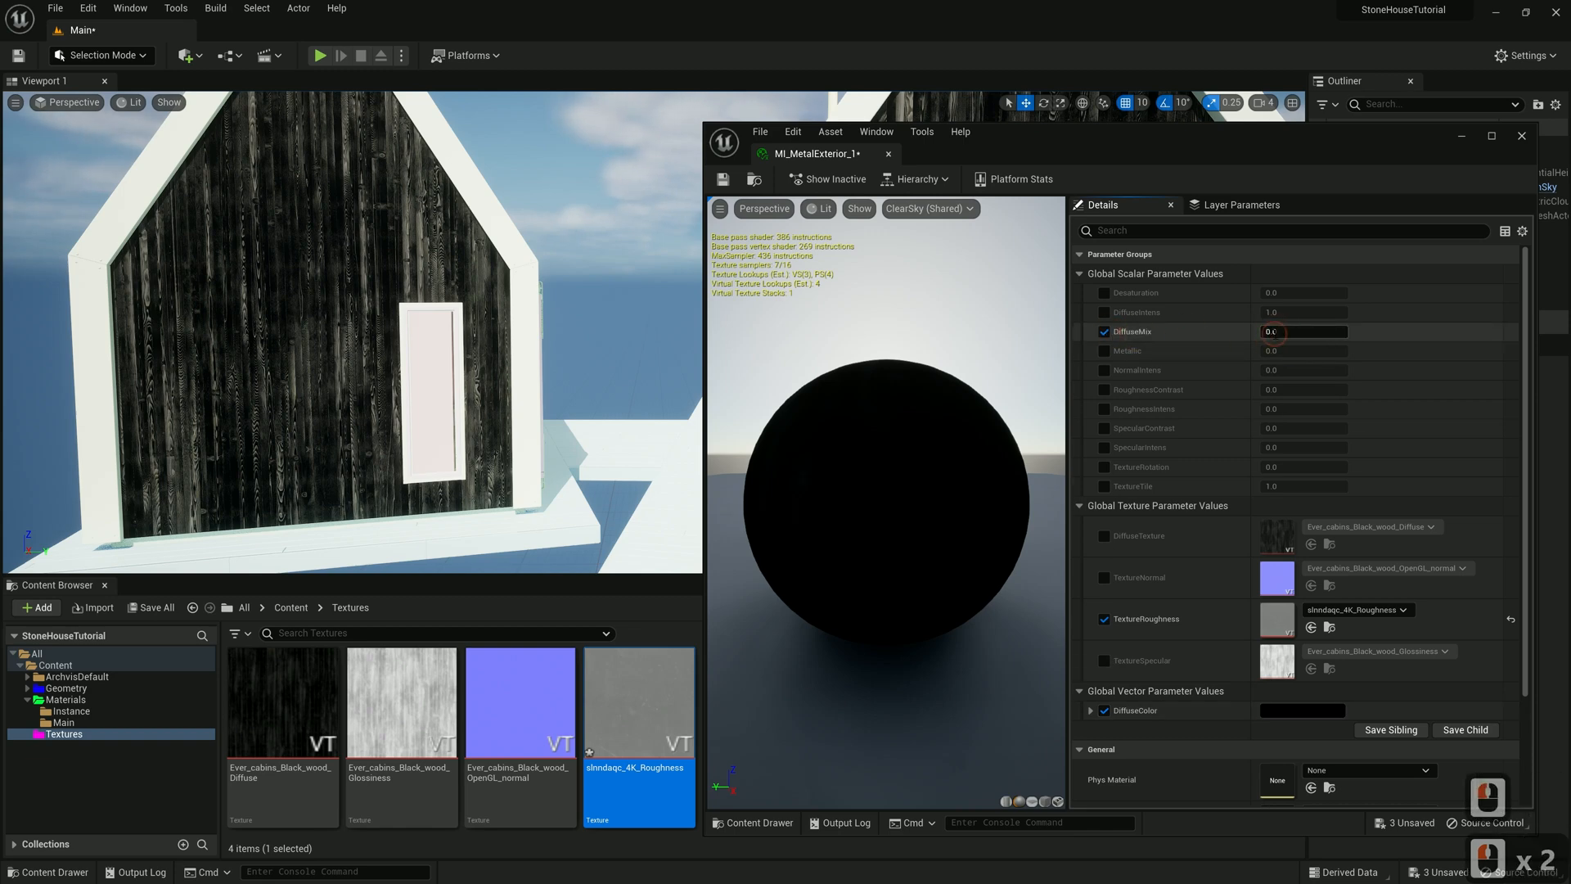
{"action": "type", "text": "1"}
{"action": "key", "text": "Return"}
{"action": "left_click", "coordinate": [1291, 711]}
{"action": "left_click_drag", "start_coordinate": [1186, 694], "coordinate": [1193, 686]}
{"action": "left_click", "coordinate": [1183, 861]}
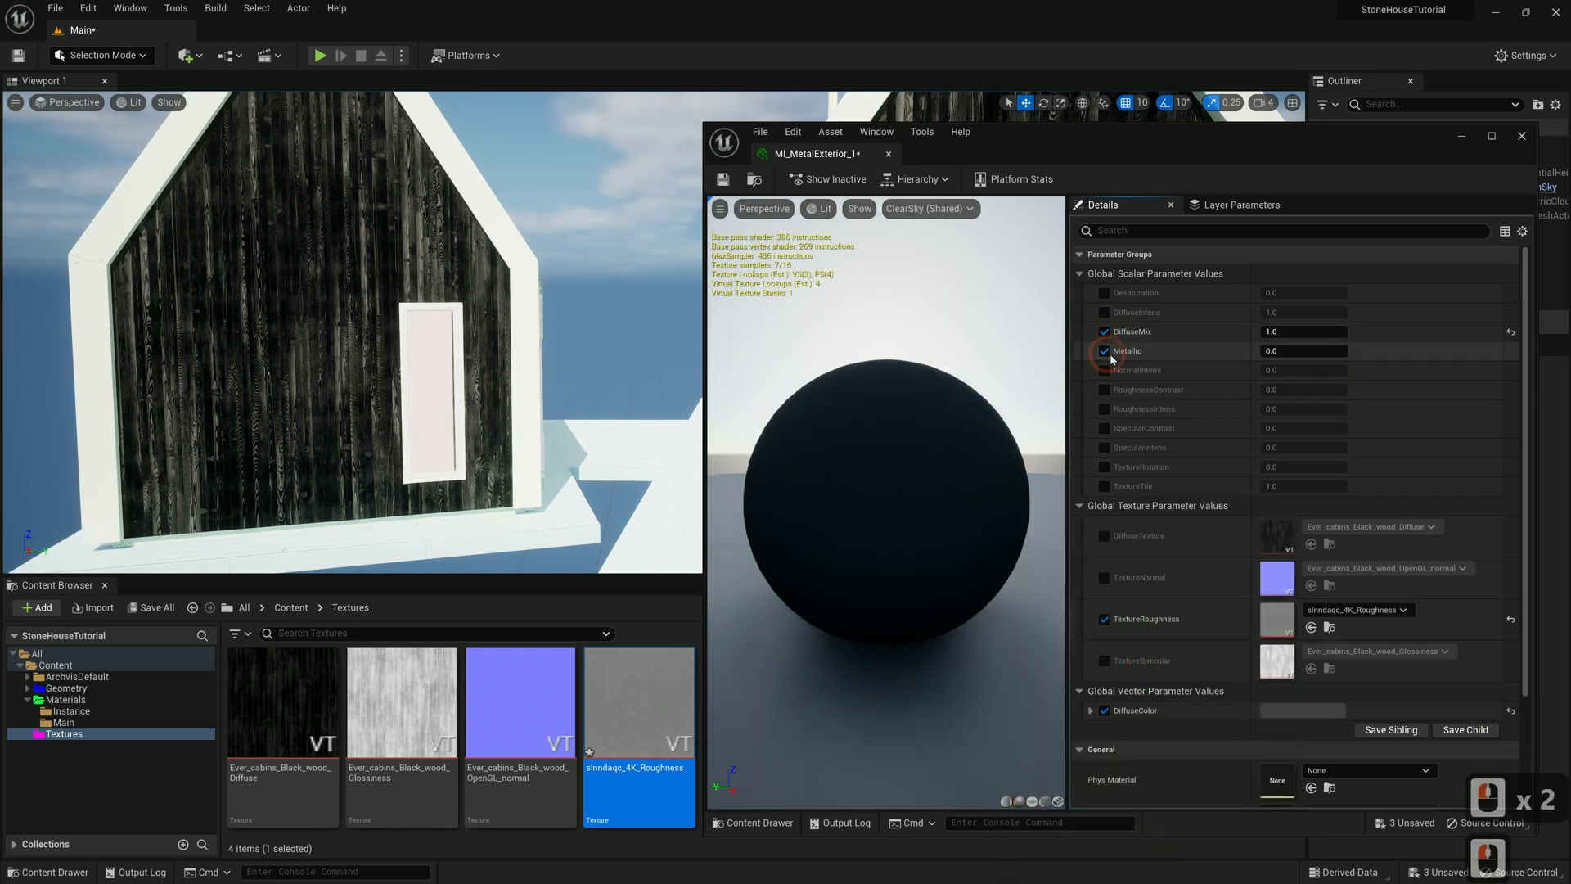
Set the metal instance's Metallic to 0.8 and NormalIntens to 1, and enable its RoughnessIntens override
{"action": "type", "text": "0.8"}
{"action": "left_click", "coordinate": [1174, 375]}
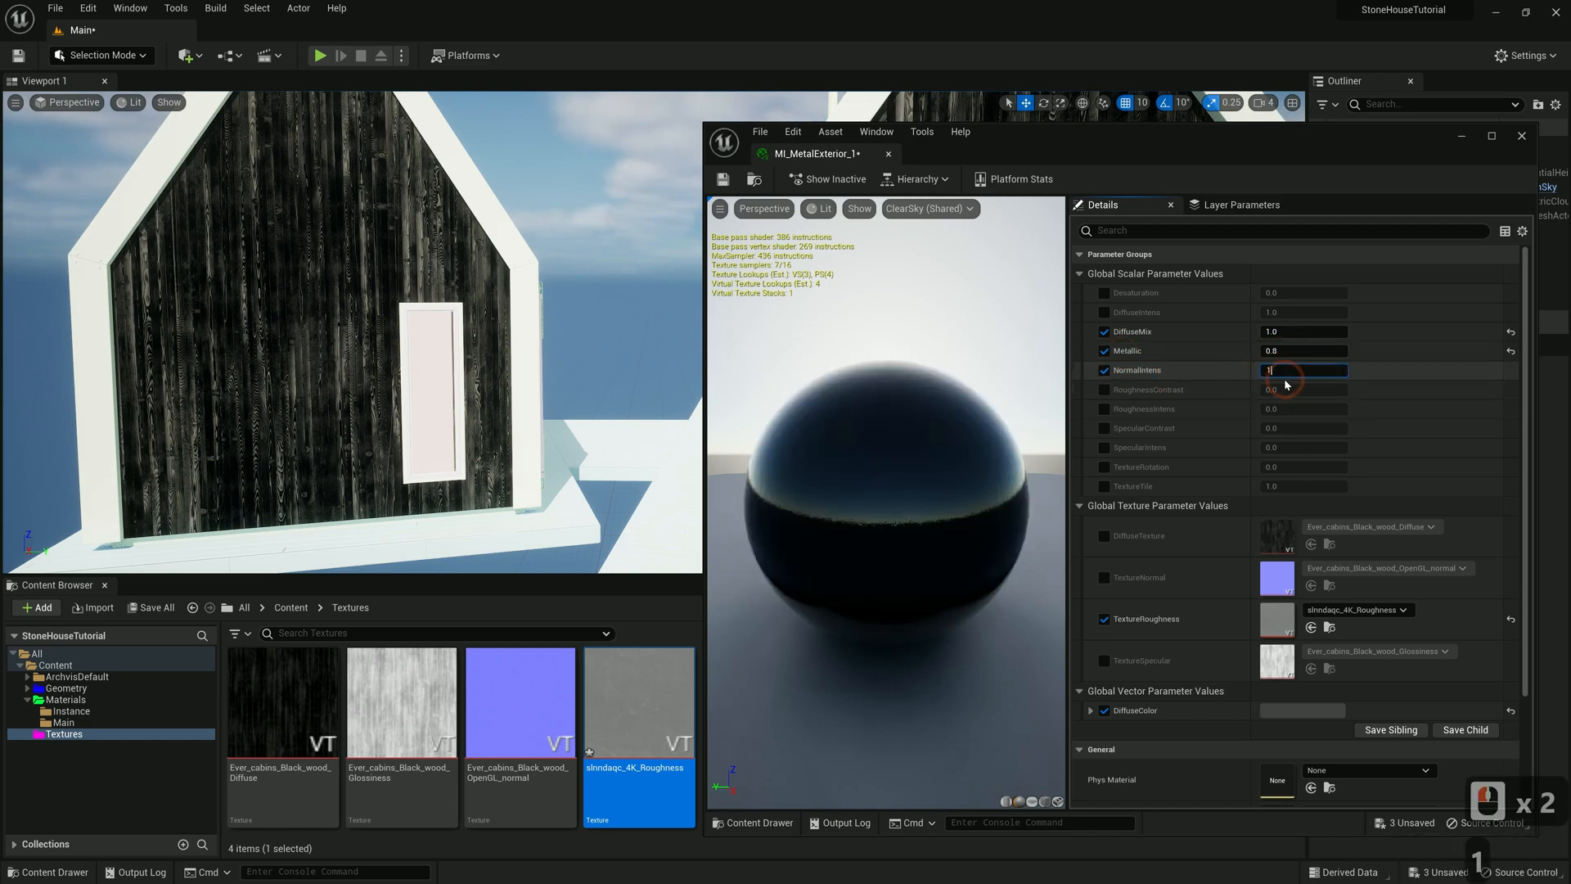
{"action": "left_click", "coordinate": [1284, 378]}
{"action": "type", "text": "1"}
{"action": "left_click", "coordinate": [1104, 409]}
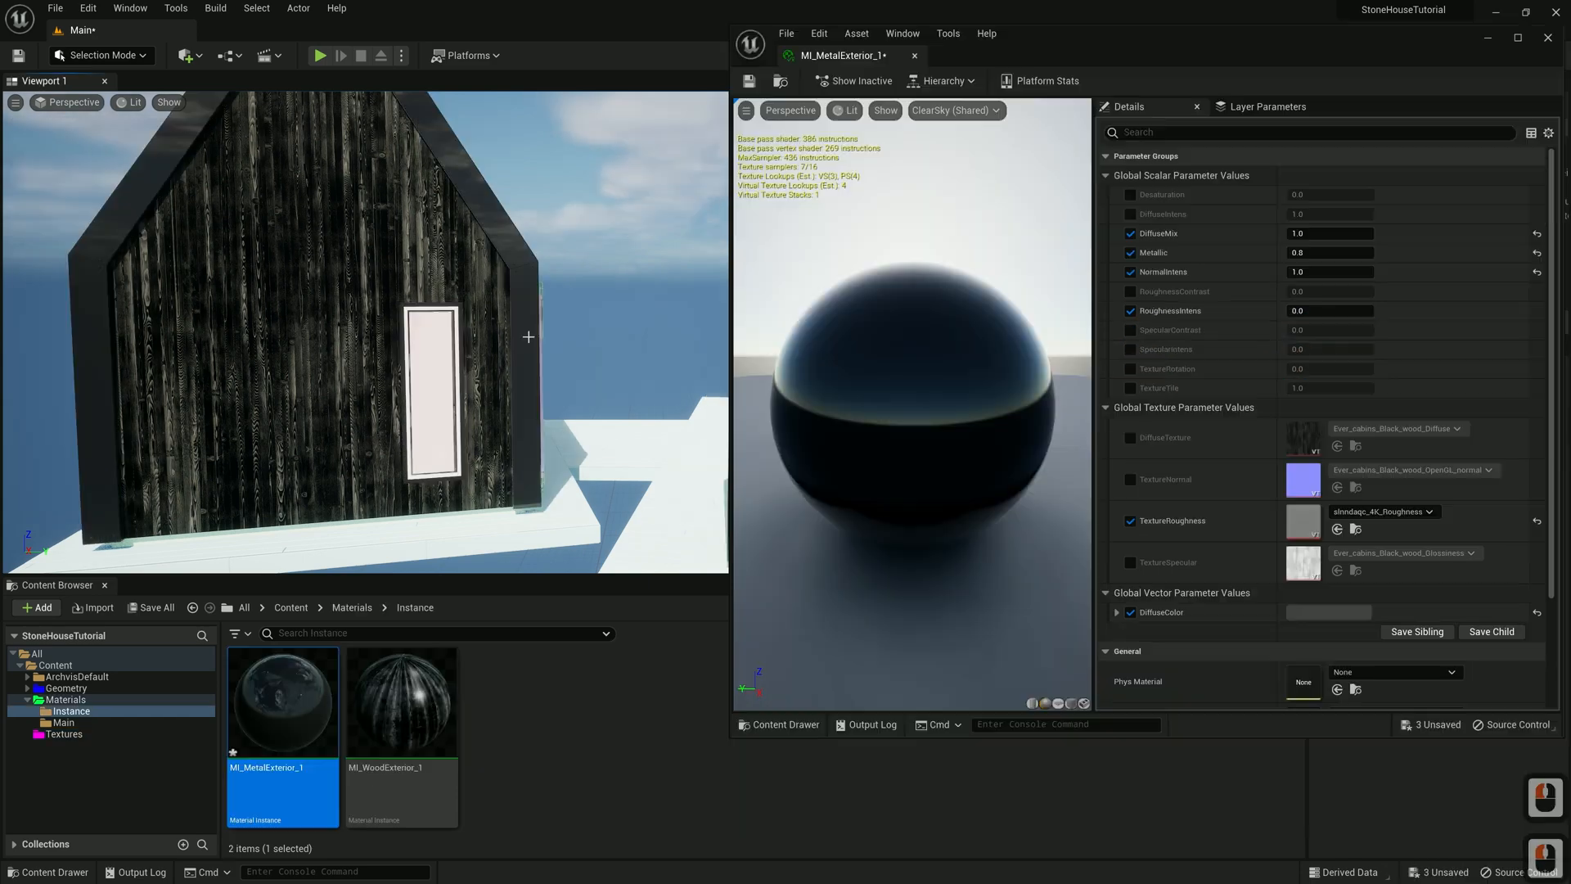
Try RoughnessIntens at 0.6 on the metal roof material and settle on 0.8
{"action": "key", "text": "w"}
{"action": "key", "text": "d"}
{"action": "key", "text": "w"}
{"action": "key", "text": "w"}
{"action": "key", "text": "w"}
{"action": "key", "text": "w"}
{"action": "key", "text": "a"}
{"action": "key", "text": "s"}
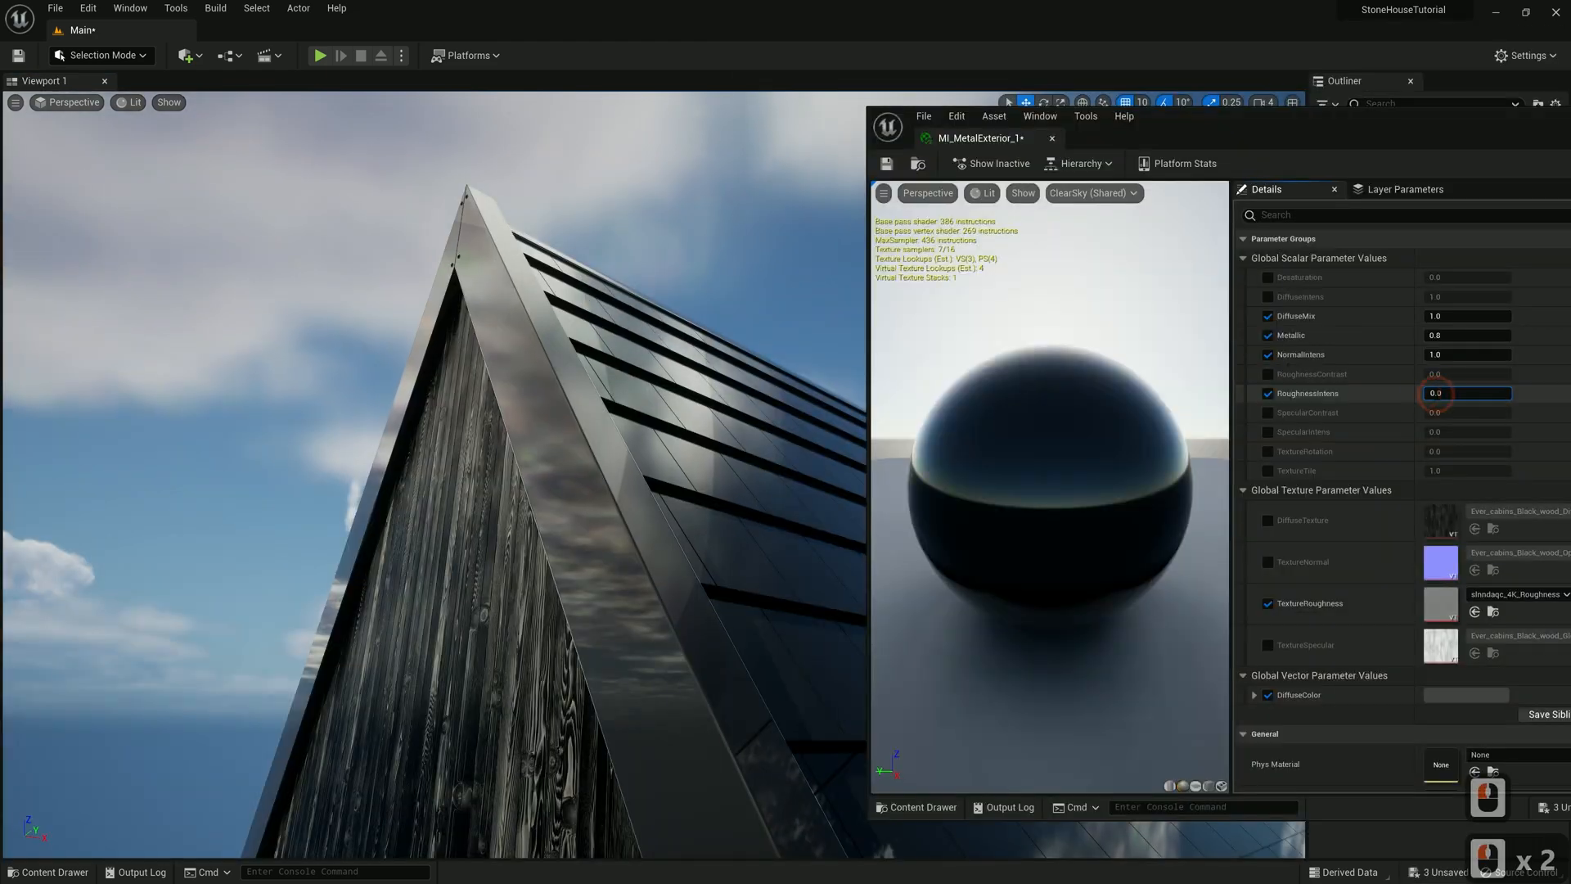
{"action": "double_click", "coordinate": [1448, 393]}
{"action": "key", "text": "BackSpace"}
{"action": "type", "text": "6"}
{"action": "key", "text": "Return"}
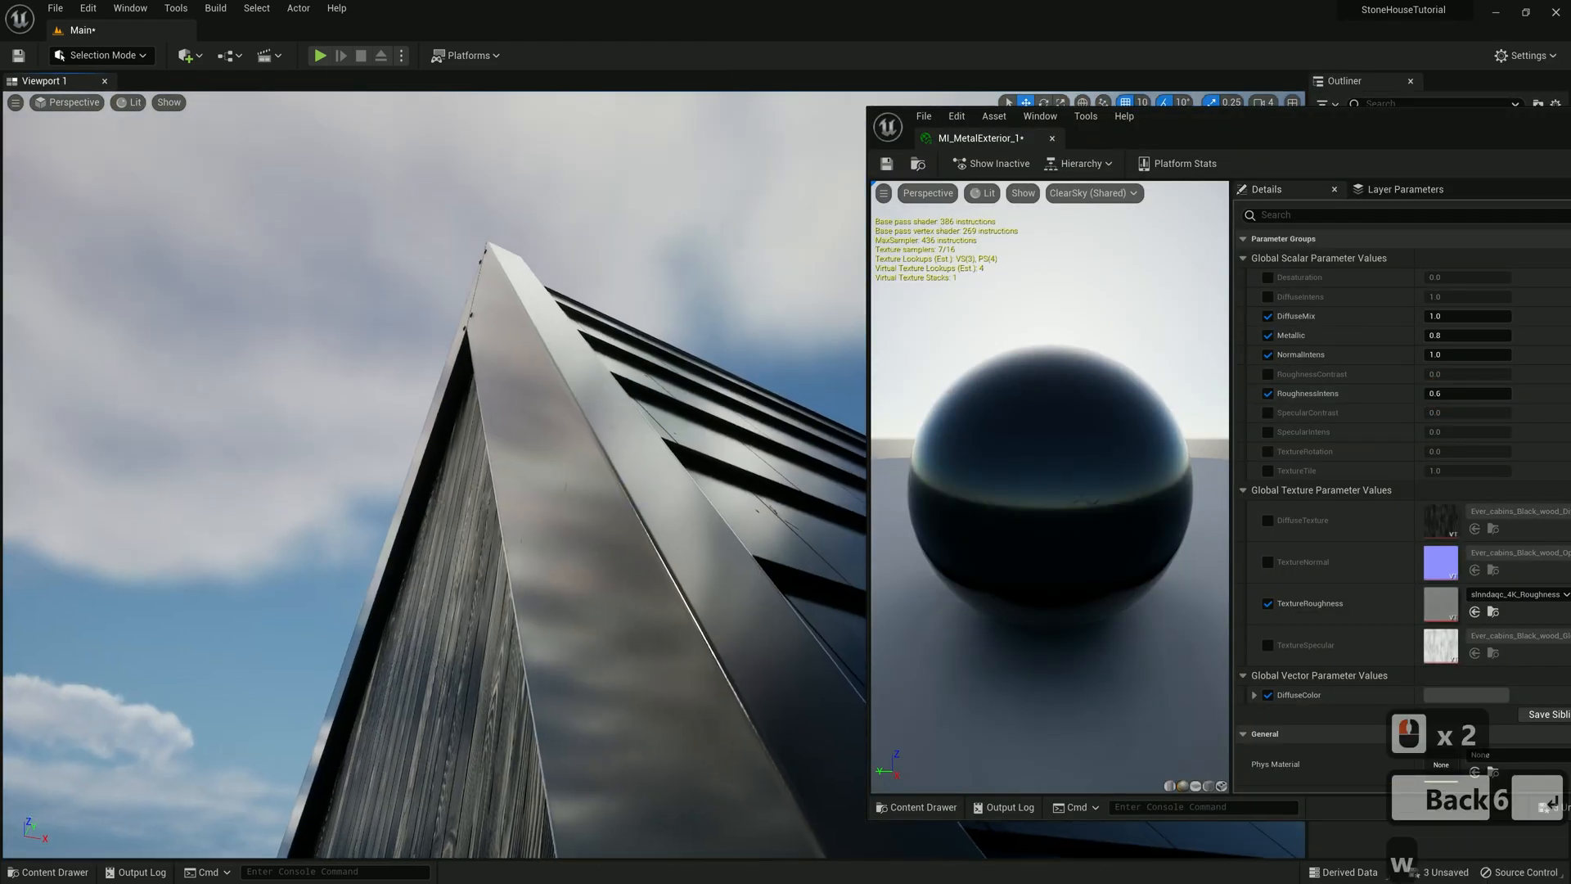
{"action": "double_click", "coordinate": [1448, 393]}
{"action": "key", "text": "BackSpace"}
{"action": "type", "text": "8"}
{"action": "key", "text": "Return"}
Examine the metal material's reflections along the roof trim and roof tiles from close range
{"action": "key", "text": "s"}
{"action": "key", "text": "d"}
{"action": "key", "text": "w"}
{"action": "key", "text": "d"}
{"action": "key", "text": "a"}
{"action": "key", "text": "a"}
{"action": "key", "text": "a"}
{"action": "key", "text": "a"}
{"action": "key", "text": "a"}
{"action": "key", "text": "a"}
{"action": "key", "text": "a"}
{"action": "key", "text": "d"}
{"action": "key", "text": "w"}
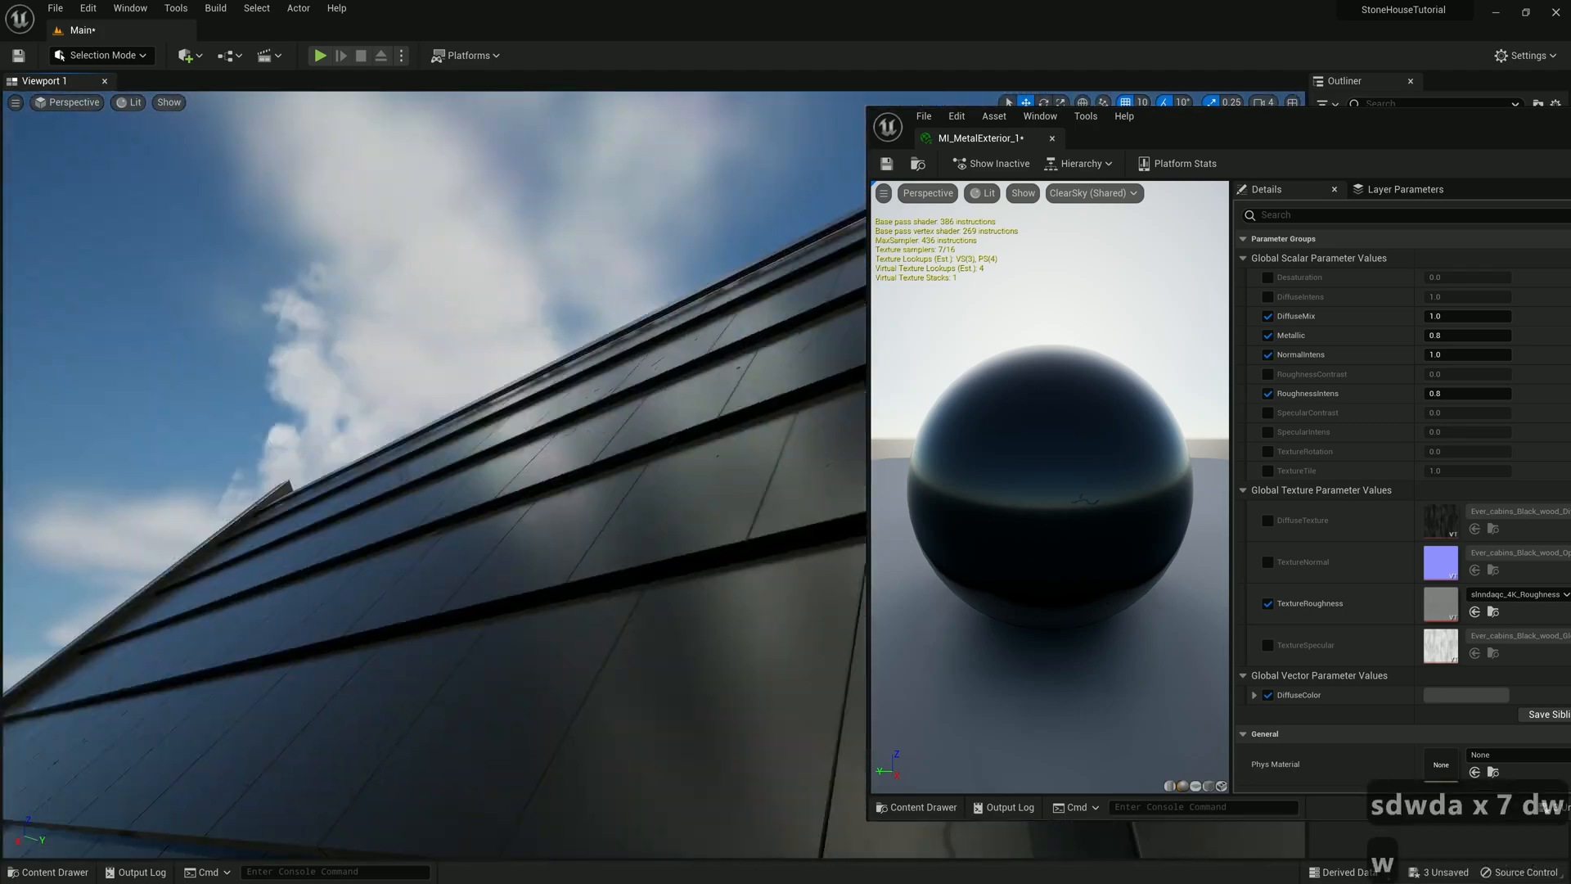
Enable the TextureTile override of MI_MetalExterior_1 and set it to 4 to shrink the scratches on the roof
{"action": "key", "text": "w"}
{"action": "key", "text": "a"}
{"action": "key", "text": "s"}
{"action": "key", "text": "a"}
{"action": "key", "text": "d"}
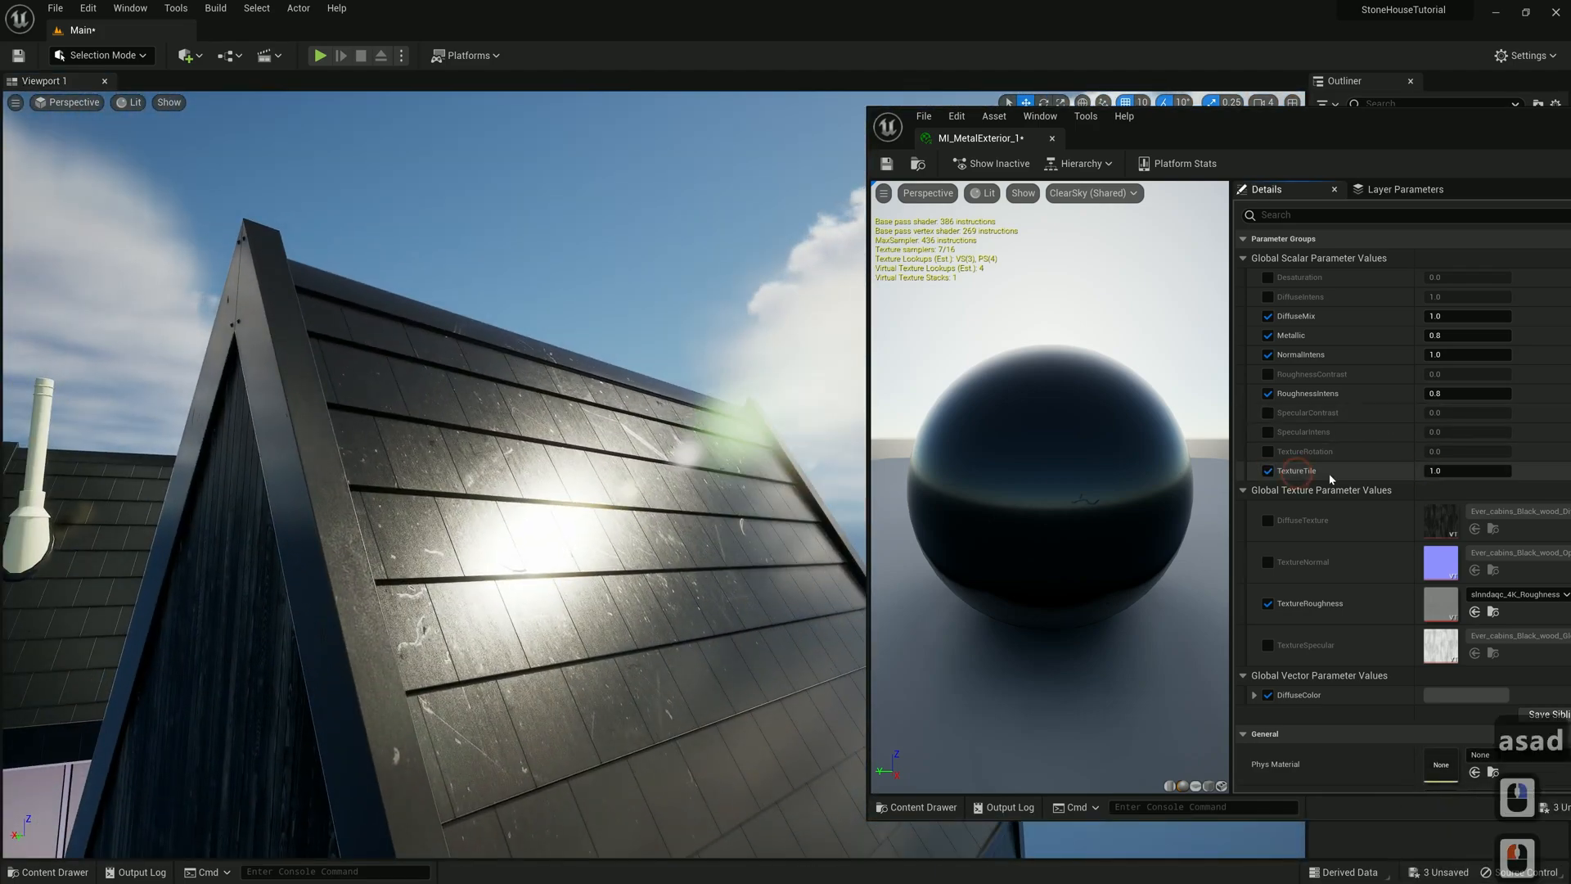
{"action": "type", "text": "4"}
{"action": "key", "text": "Return"}
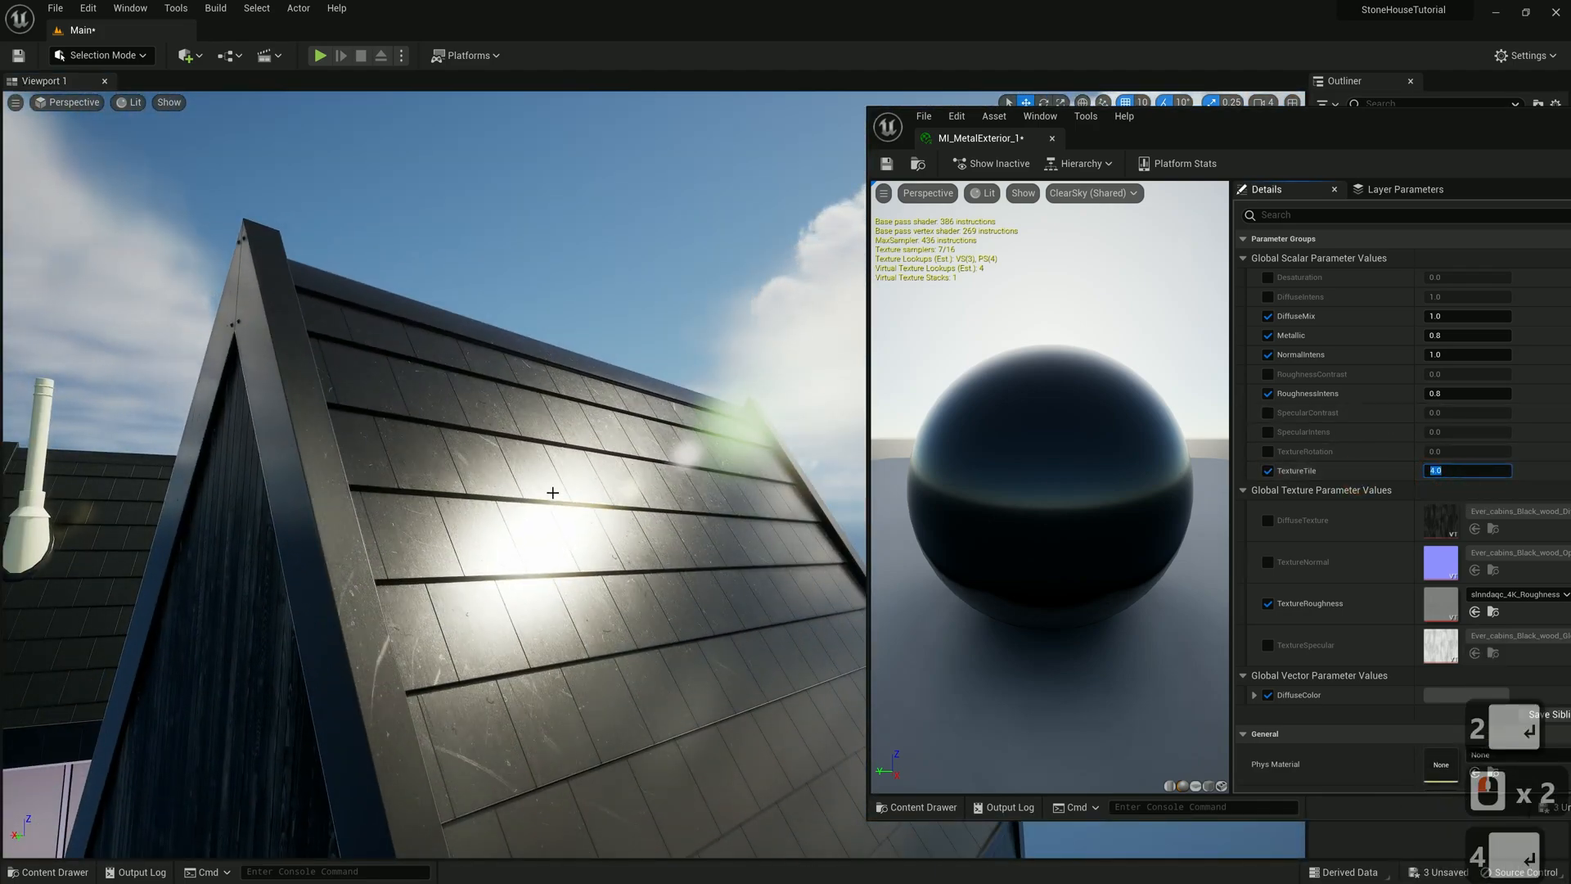
Examine the metal roof tiles and edge trim on both houses from several angles, up to the gable peak
{"action": "key", "text": "a"}
{"action": "key", "text": "w"}
{"action": "key", "text": "w"}
{"action": "key", "text": "d"}
{"action": "key", "text": "w"}
{"action": "key", "text": "d"}
{"action": "key", "text": "d"}
{"action": "key", "text": "d"}
{"action": "key", "text": "d"}
{"action": "key", "text": "d"}
{"action": "key", "text": "d"}
{"action": "key", "text": "d"}
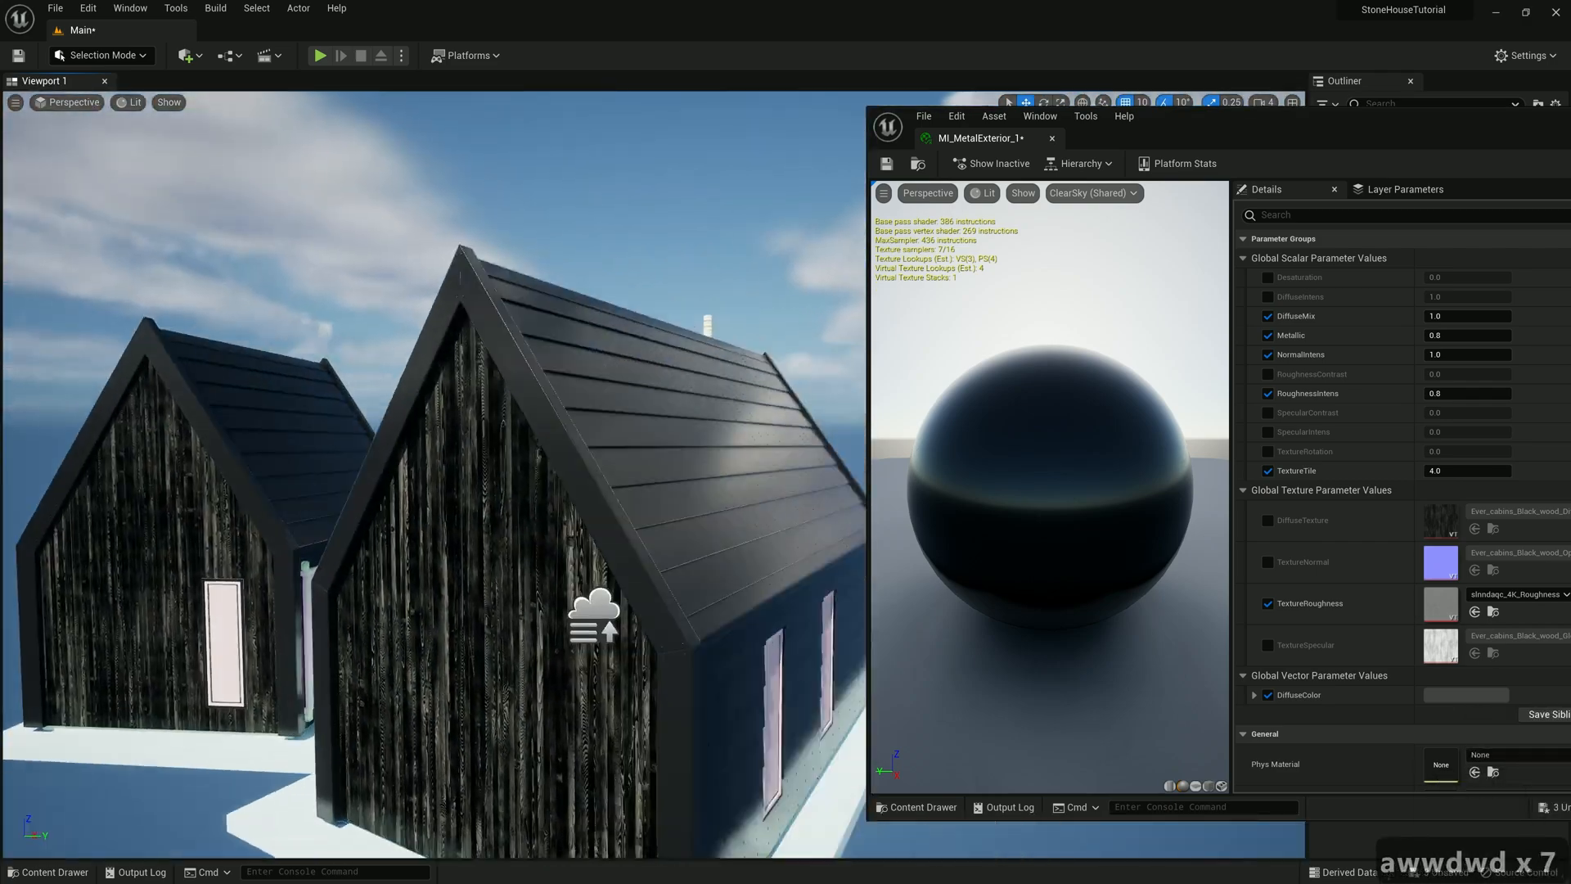
{"action": "key", "text": "d"}
{"action": "key", "text": "w"}
{"action": "key", "text": "d"}
{"action": "key", "text": "s"}
{"action": "key", "text": "d"}
{"action": "key", "text": "a"}
{"action": "key", "text": "a"}
{"action": "key", "text": "a"}
{"action": "key", "text": "w"}
{"action": "key", "text": "w"}
{"action": "key", "text": "a"}
{"action": "key", "text": "s"}
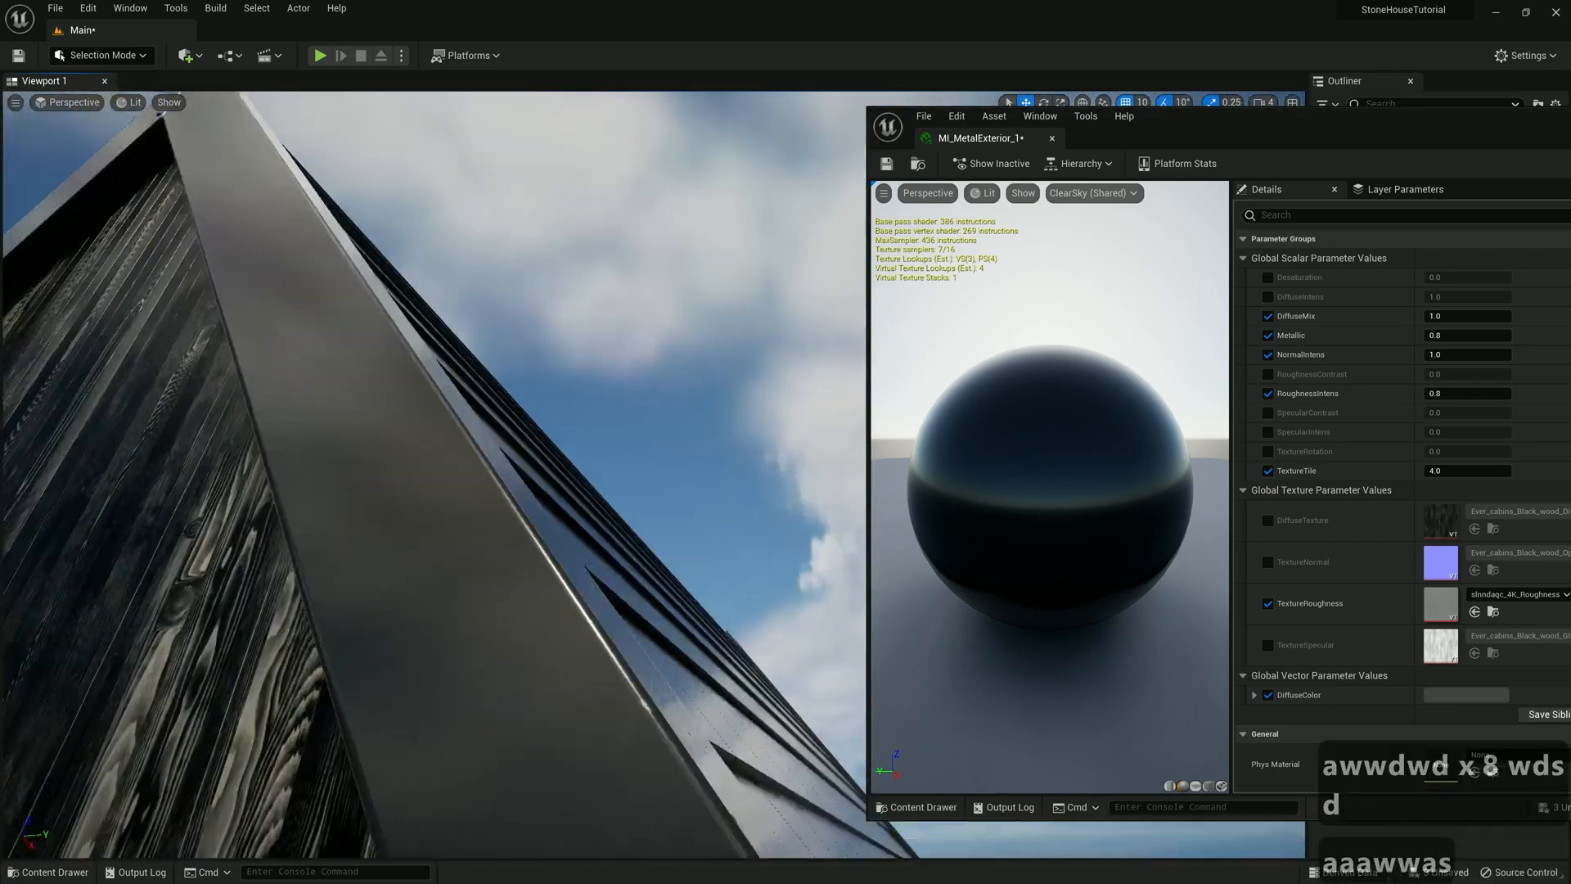
{"action": "key", "text": "s"}
{"action": "key", "text": "w"}
{"action": "key", "text": "d"}
Try adjusting the RoughnessContrast override on MI_MetalExterior_1 and check its effect on the roof reflections
{"action": "left_click", "coordinate": [1267, 375]}
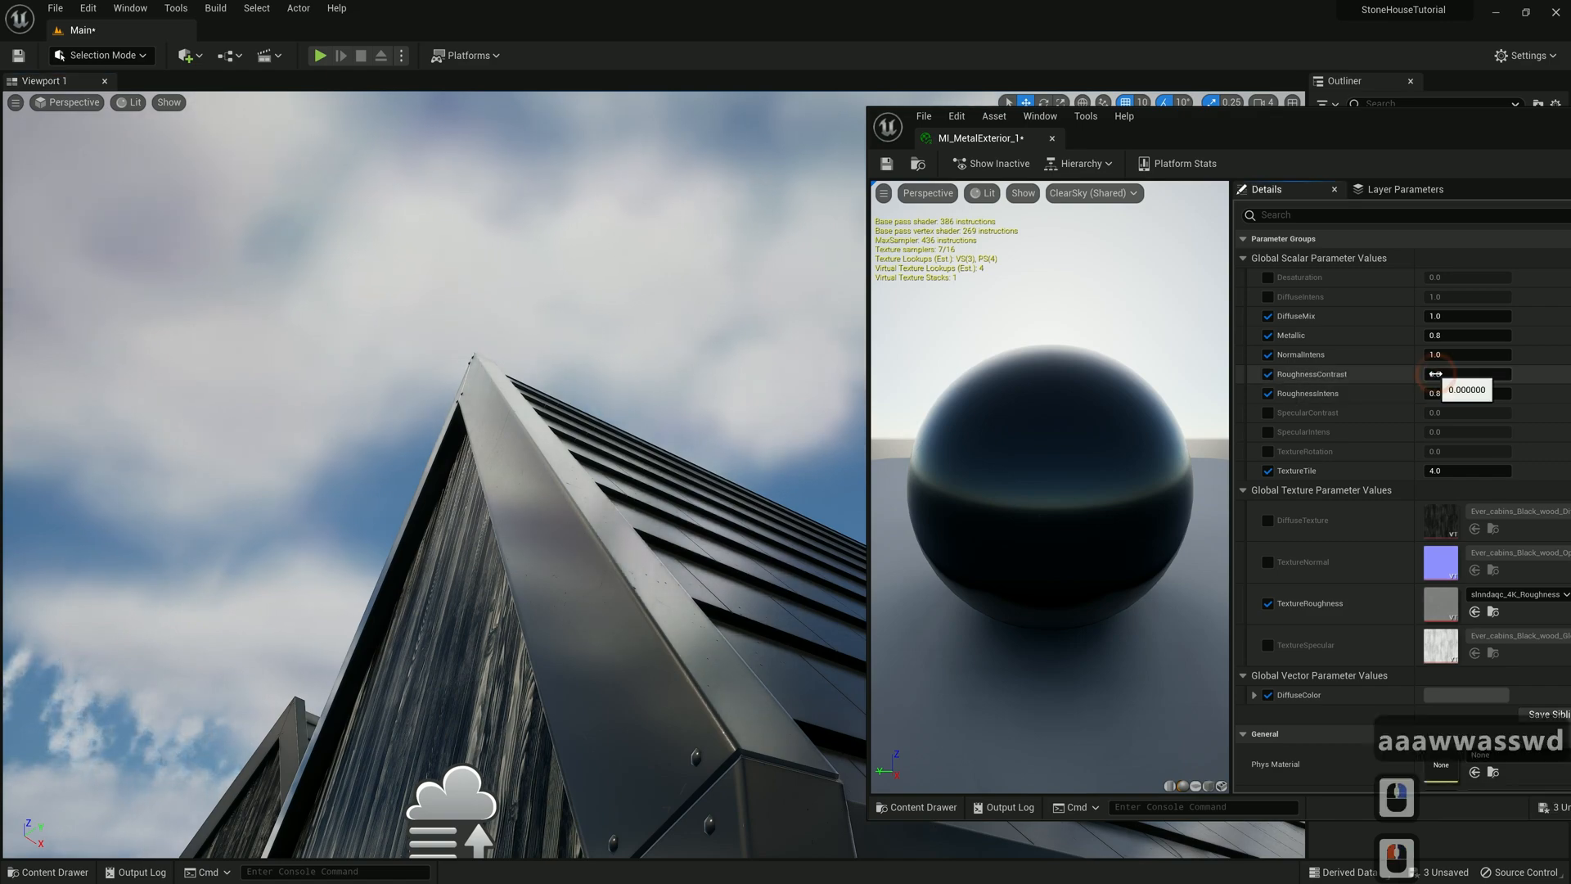
{"action": "mouse_move", "coordinate": [1434, 374]}
{"action": "left_mouse_down"}
{"action": "mouse_move", "coordinate": [1465, 375]}
{"action": "mouse_move", "coordinate": [1430, 374]}
{"action": "left_mouse_up"}
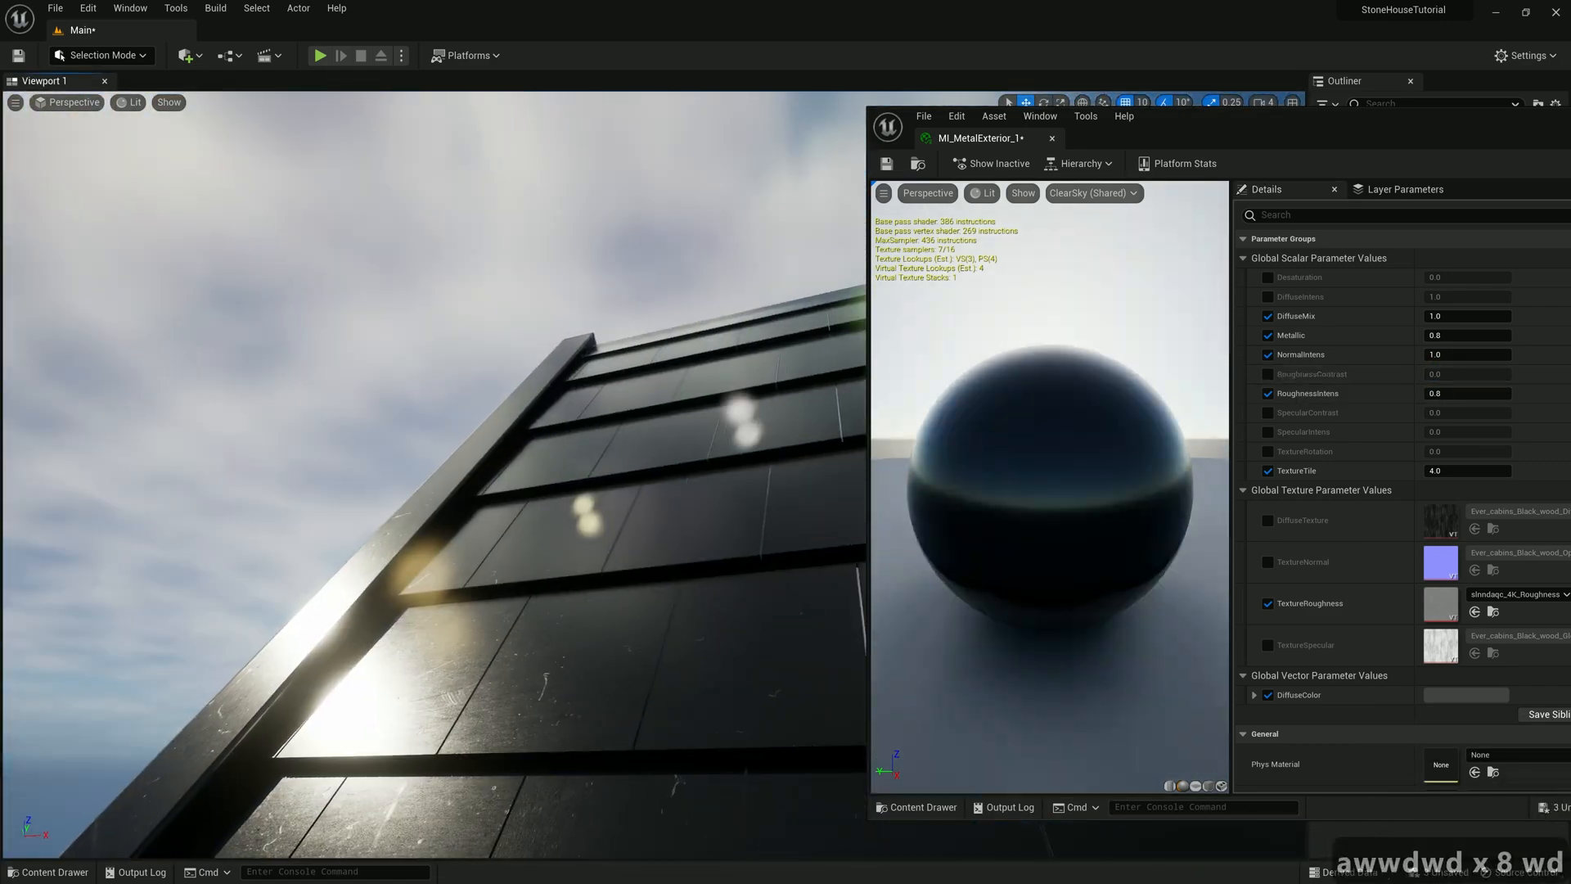
{"action": "key", "text": "s"}
{"action": "key", "text": "d"}
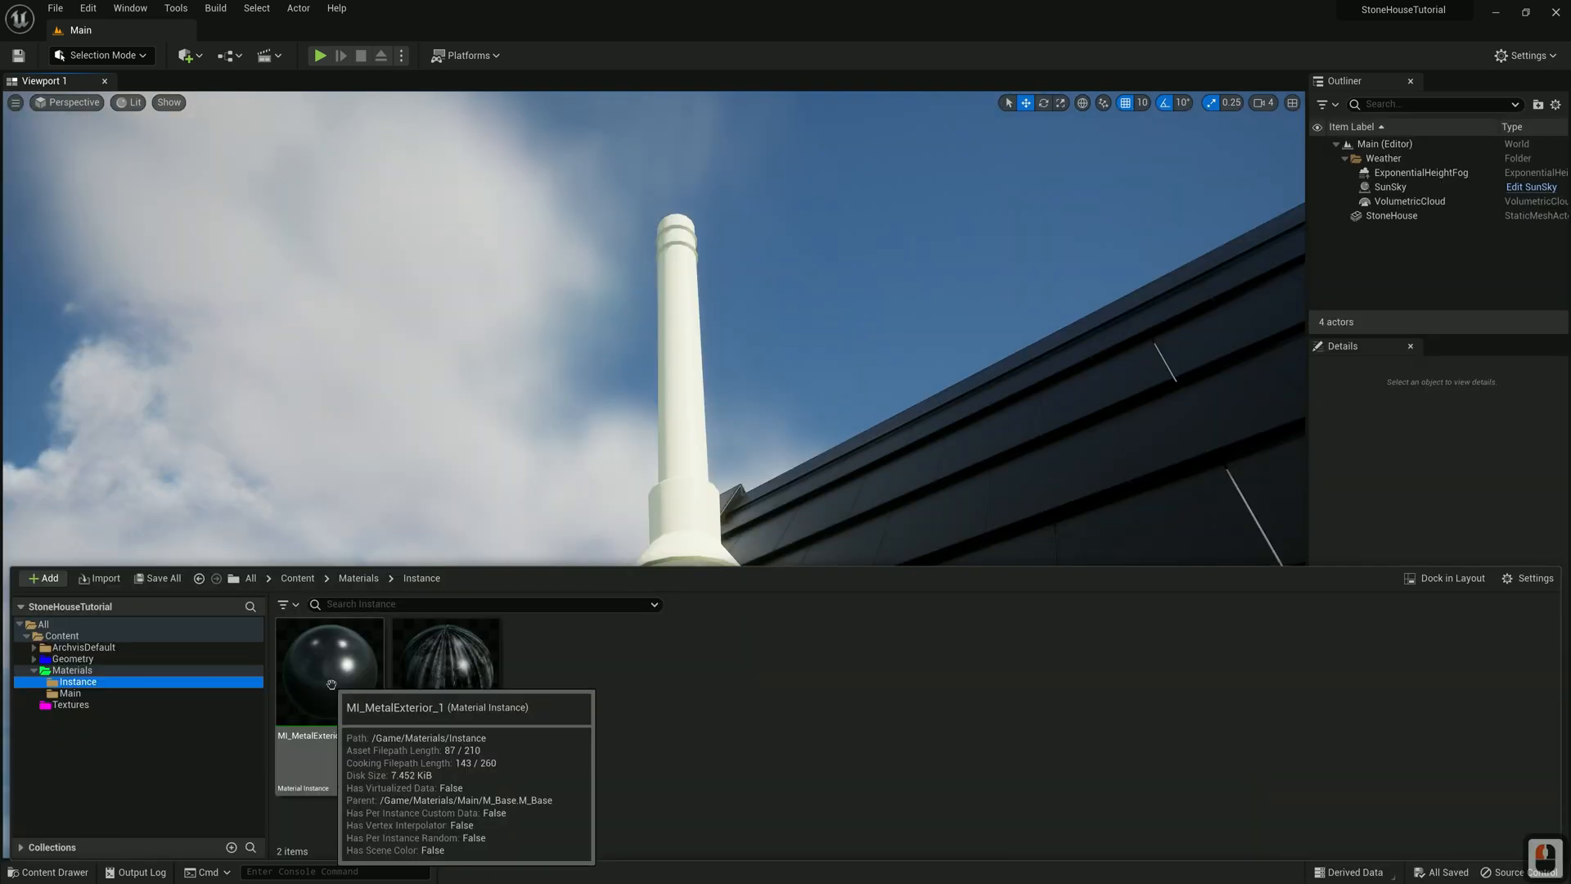
Duplicate MI_MetalExterior_1 as MI_MetaTube and apply the copy to the chimney pipe
{"action": "right_click", "coordinate": [331, 685]}
{"action": "left_click", "coordinate": [390, 421]}
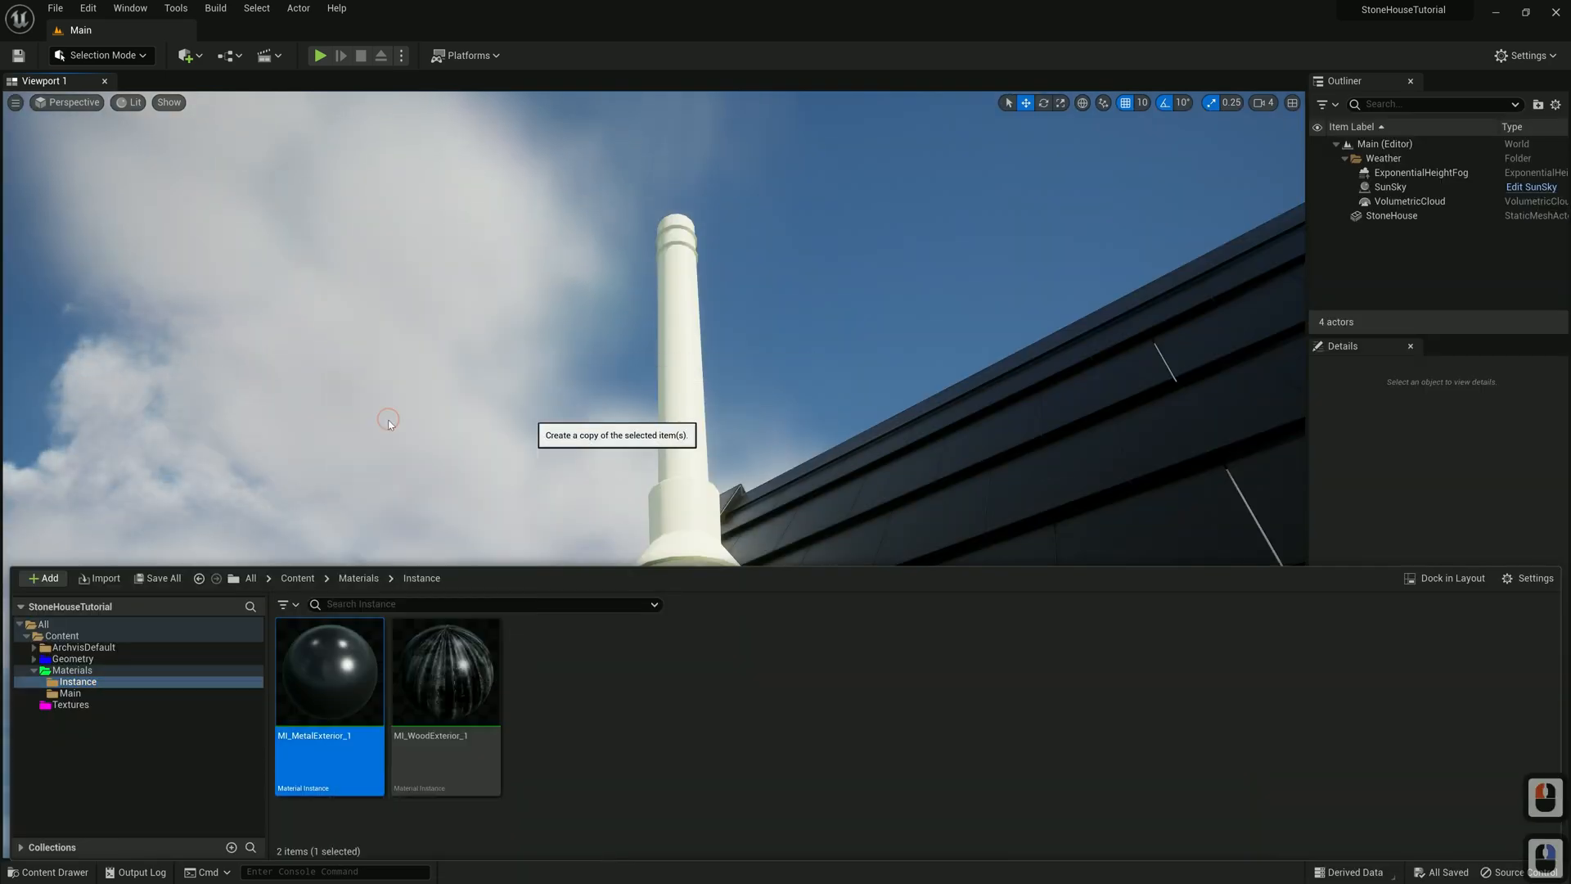
{"action": "left_click_drag", "start_coordinate": [435, 744], "coordinate": [464, 746]}
{"action": "type", "text": "ube_2"}
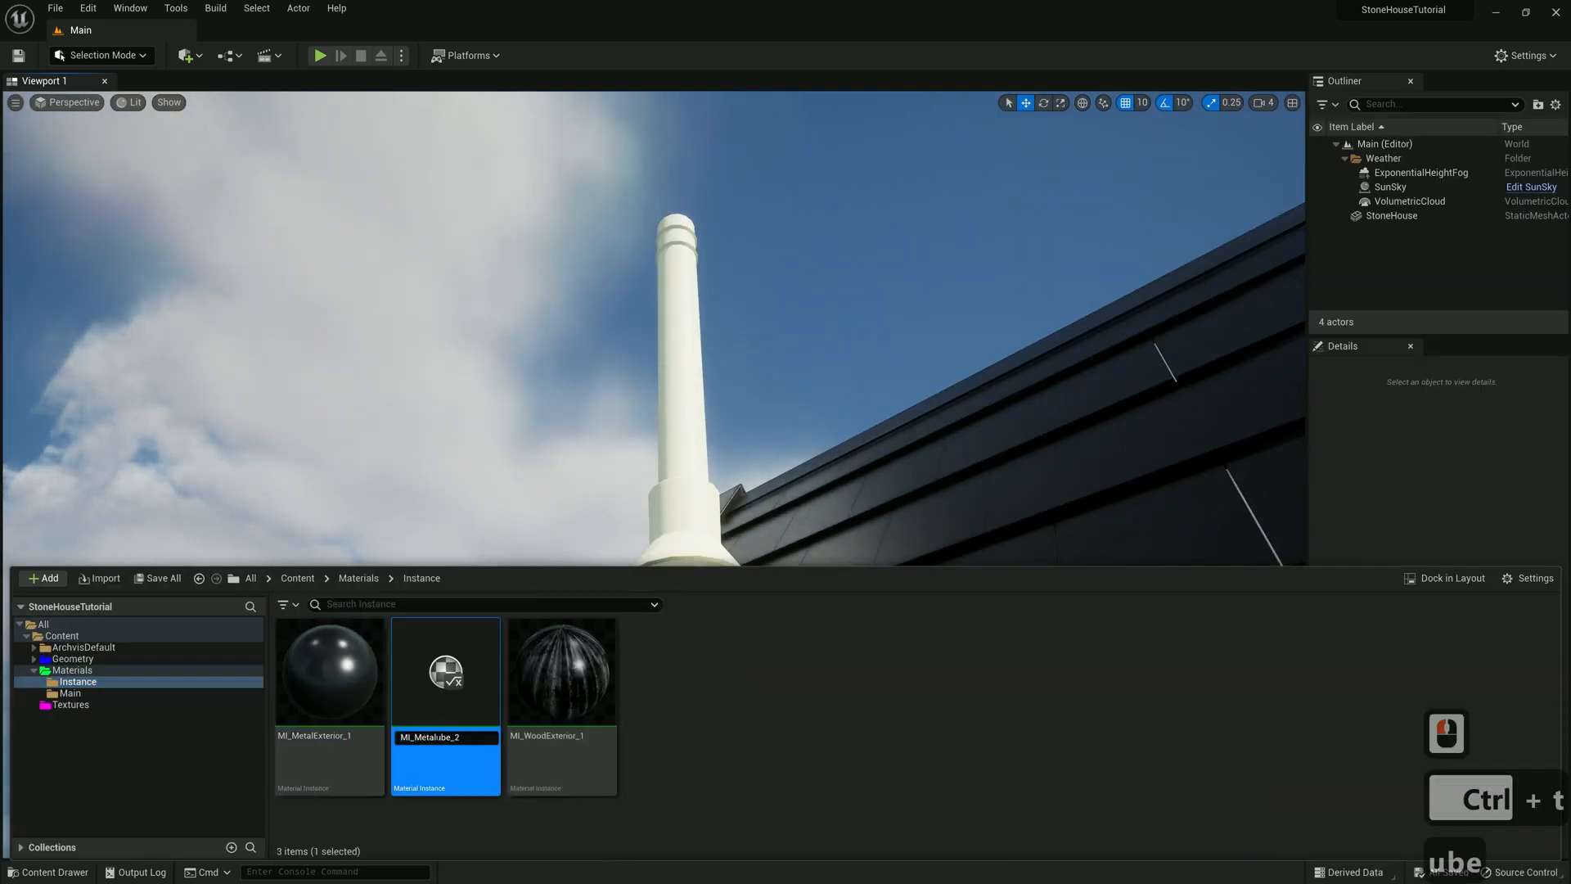
{"action": "left_click", "coordinate": [436, 738]}
{"action": "key", "text": "Right"}
{"action": "key", "text": "BackSpace"}
{"action": "type", "text": "T"}
{"action": "left_click", "coordinate": [464, 739]}
{"action": "key", "text": "BackSpace"}
{"action": "key", "text": "BackSpace"}
{"action": "left_click_drag", "start_coordinate": [451, 686], "coordinate": [683, 421]}
{"action": "left_click_drag", "start_coordinate": [683, 421], "coordinate": [683, 421]}
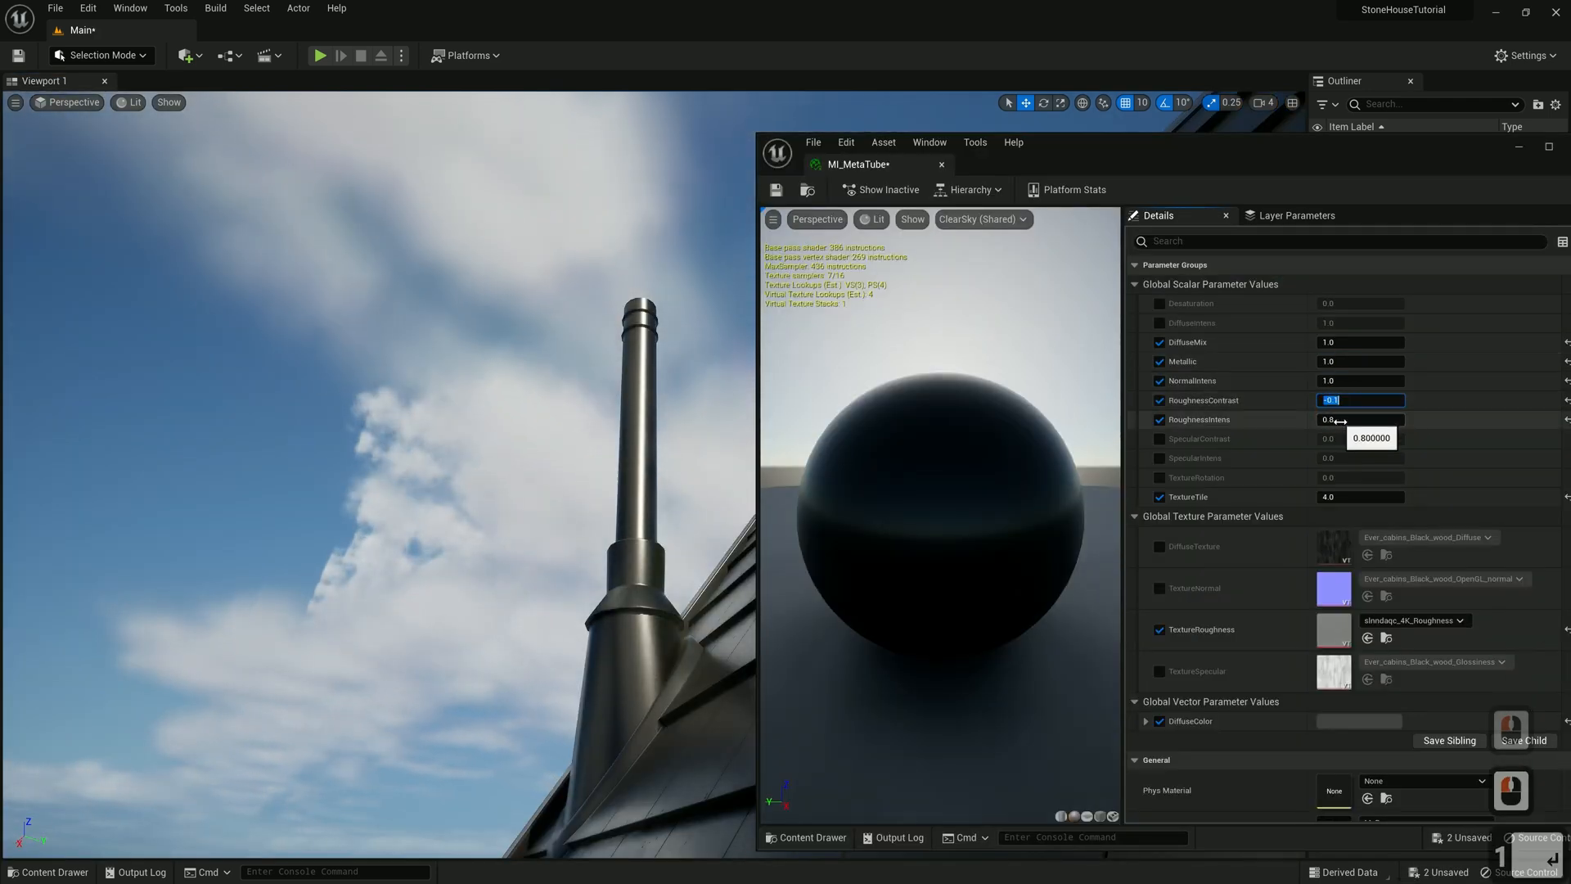
Set MI_MetaTube's TextureTile to 2 and its DiffuseMix to 0.5
{"action": "left_click", "coordinate": [1358, 497]}
{"action": "type", "text": "2"}
{"action": "key", "text": "Return"}
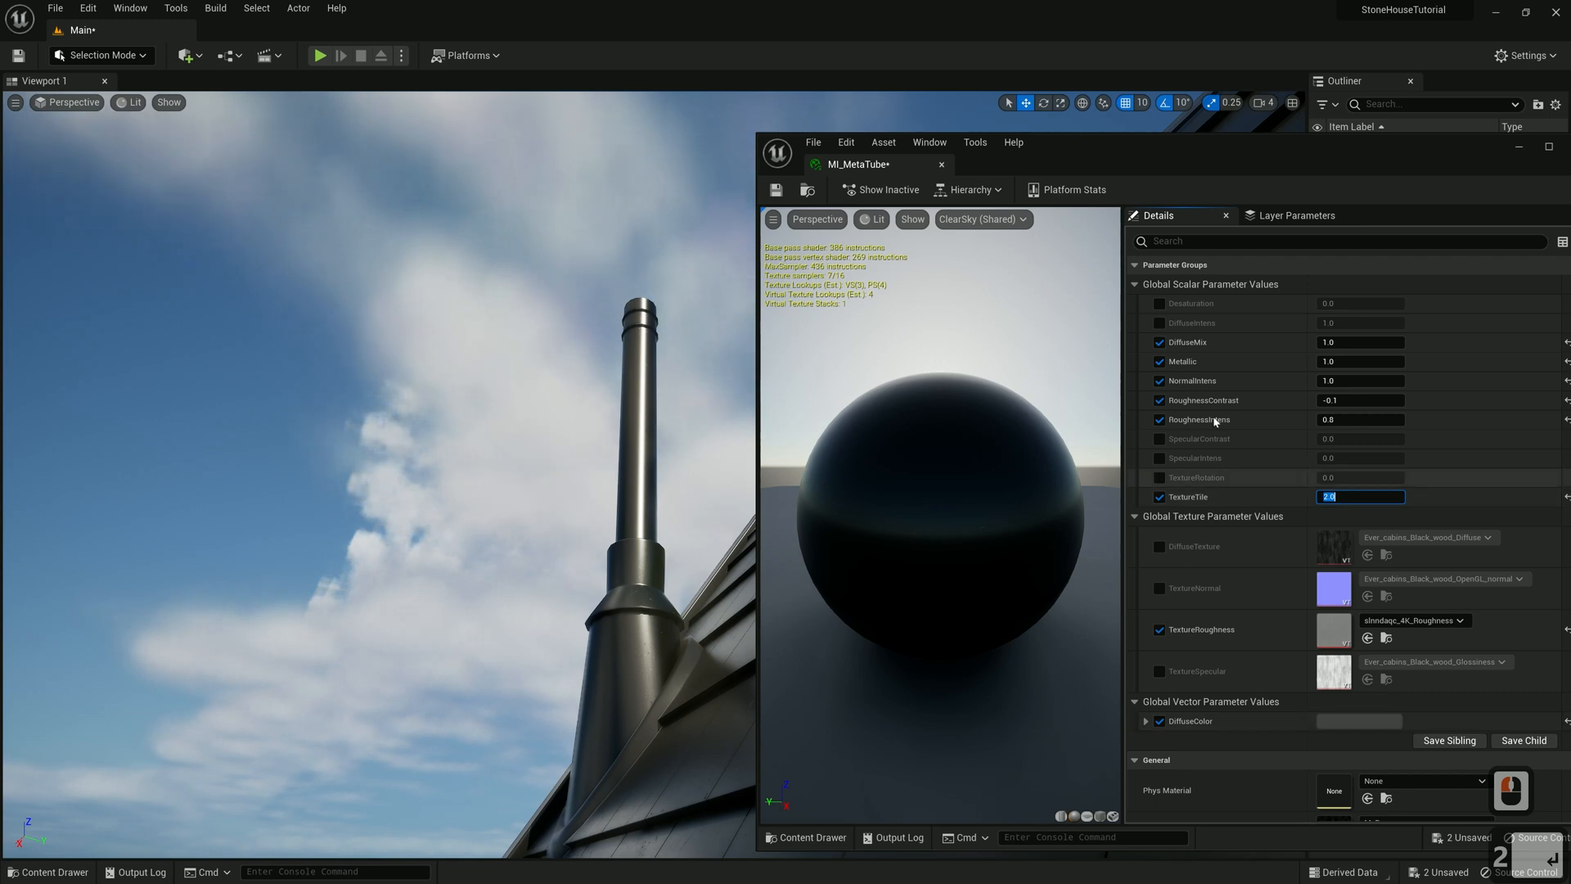
{"action": "left_click", "coordinate": [1328, 340]}
{"action": "type", "text": "0"}
{"action": "left_click", "coordinate": [1345, 340]}
{"action": "key", "text": "BackSpace"}
{"action": "type", "text": "5"}
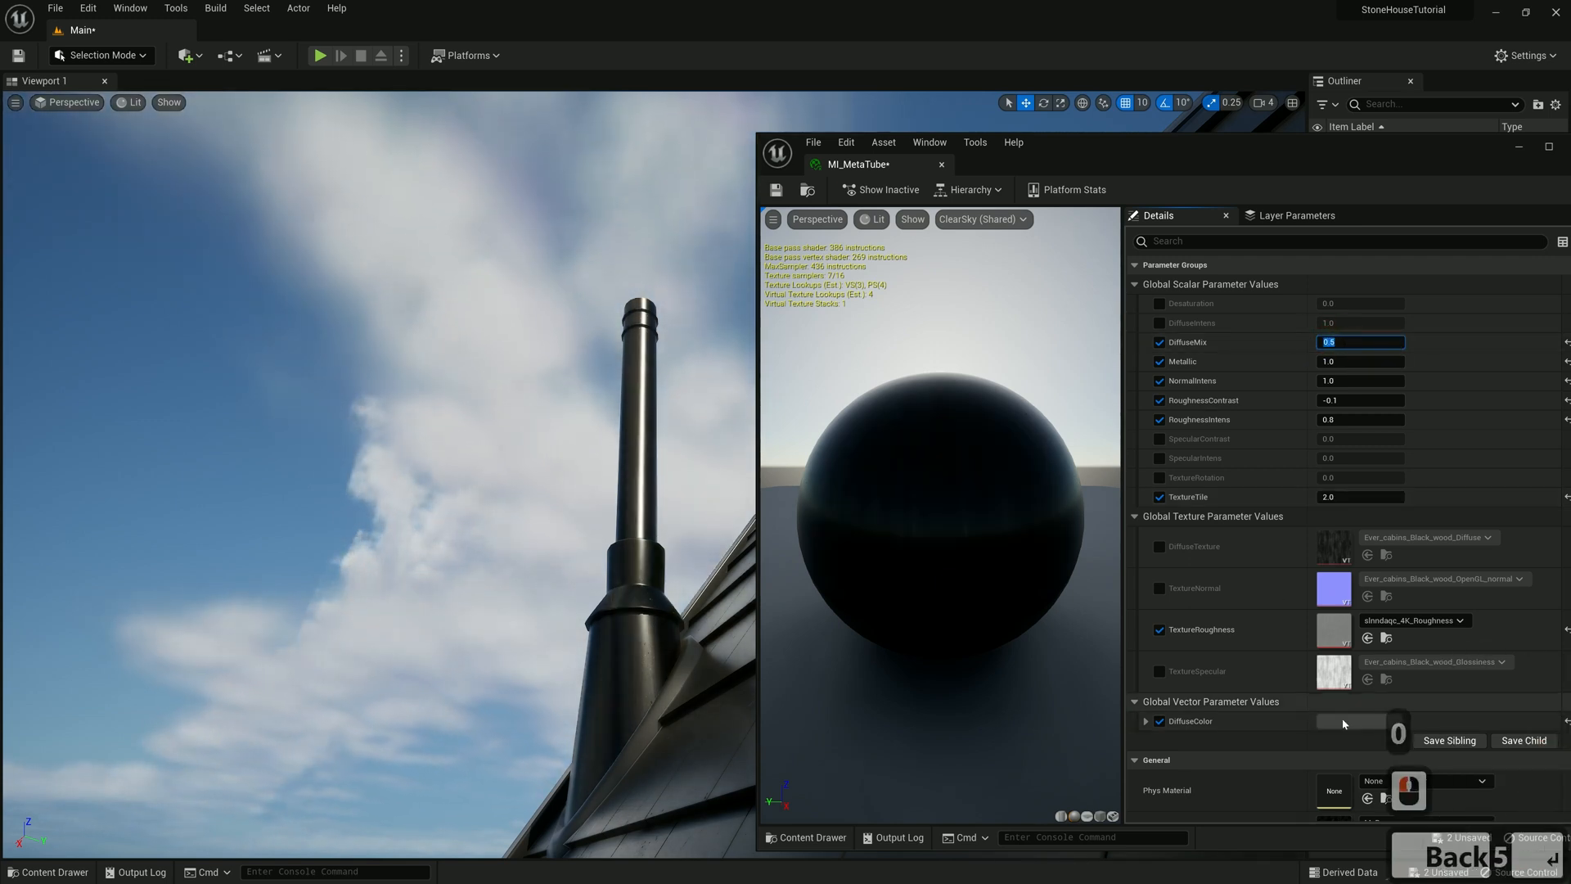
Lighten MI_MetaTube's DiffuseColor to a mid grey, enable its DiffuseTexture override and assign slnndaqc_4K_Roughness to it
{"action": "left_click", "coordinate": [1358, 721]}
{"action": "left_click", "coordinate": [1237, 859]}
{"action": "left_click", "coordinate": [1159, 547]}
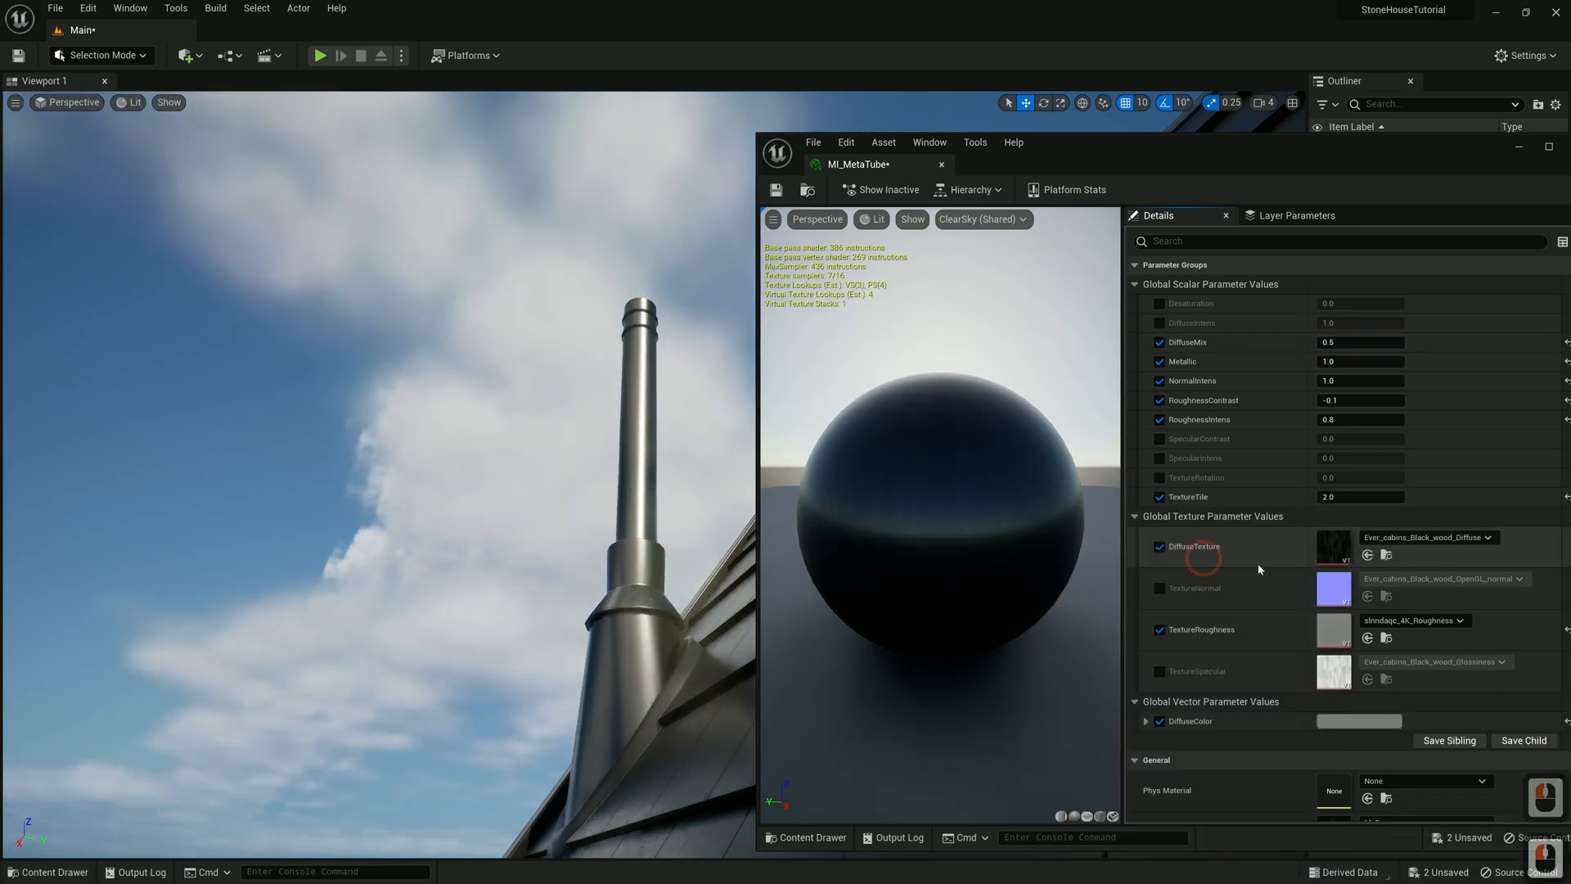
{"action": "left_click", "coordinate": [1386, 637]}
{"action": "left_click_drag", "start_coordinate": [1460, 689], "coordinate": [1391, 546]}
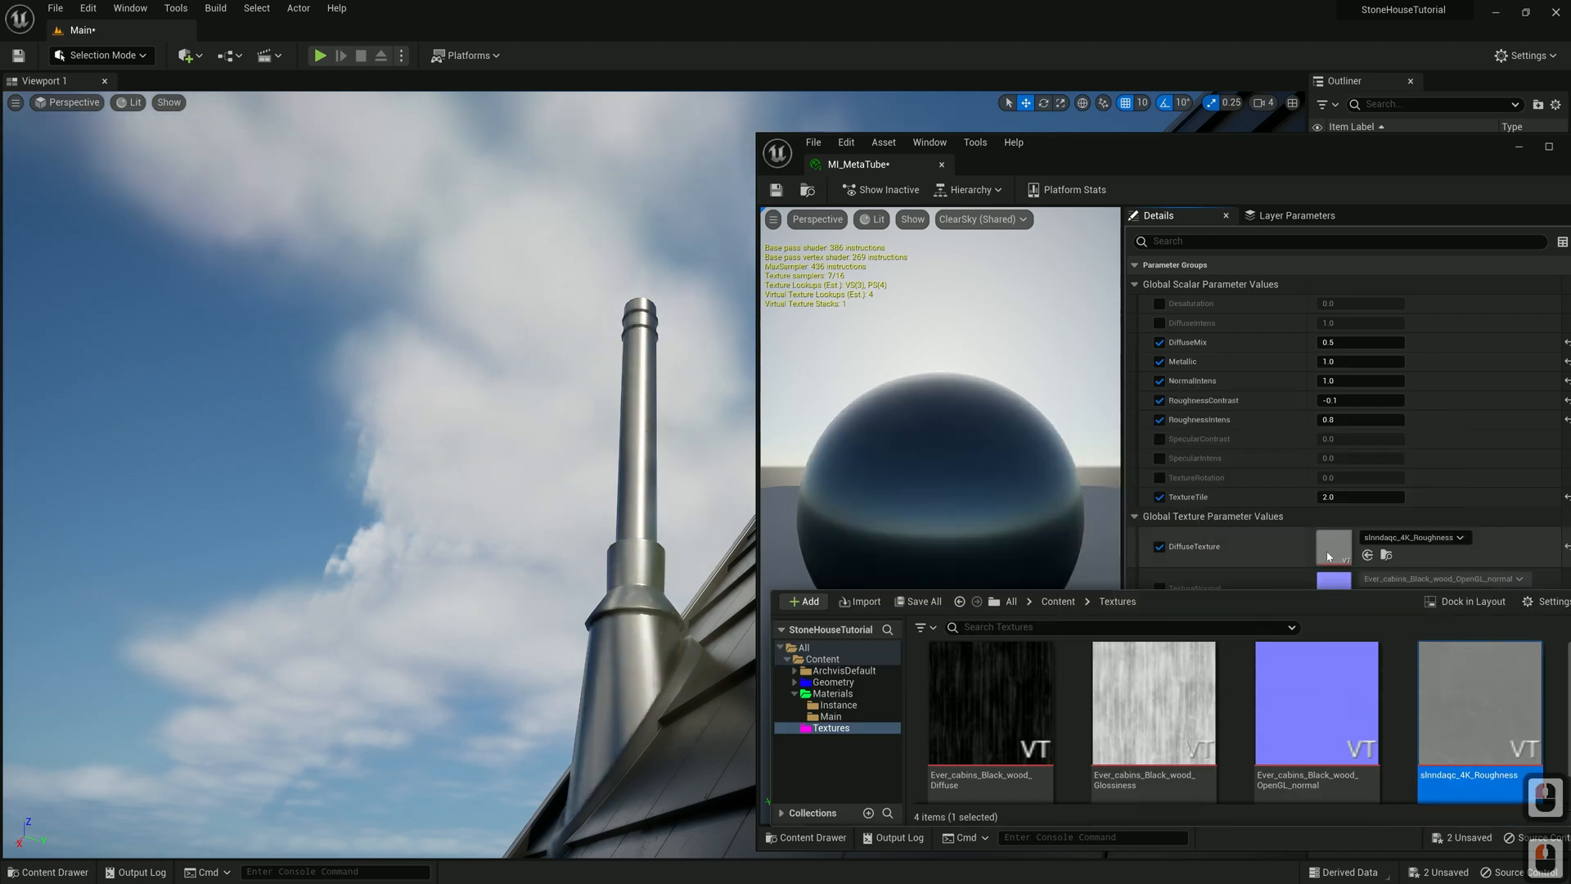
Lighten MI_MetaTube's DiffuseColor further to a neutral grey with a value of about 0.336, checking the chimney pipe
{"action": "left_click", "coordinate": [1368, 720]}
{"action": "left_click", "coordinate": [1229, 652]}
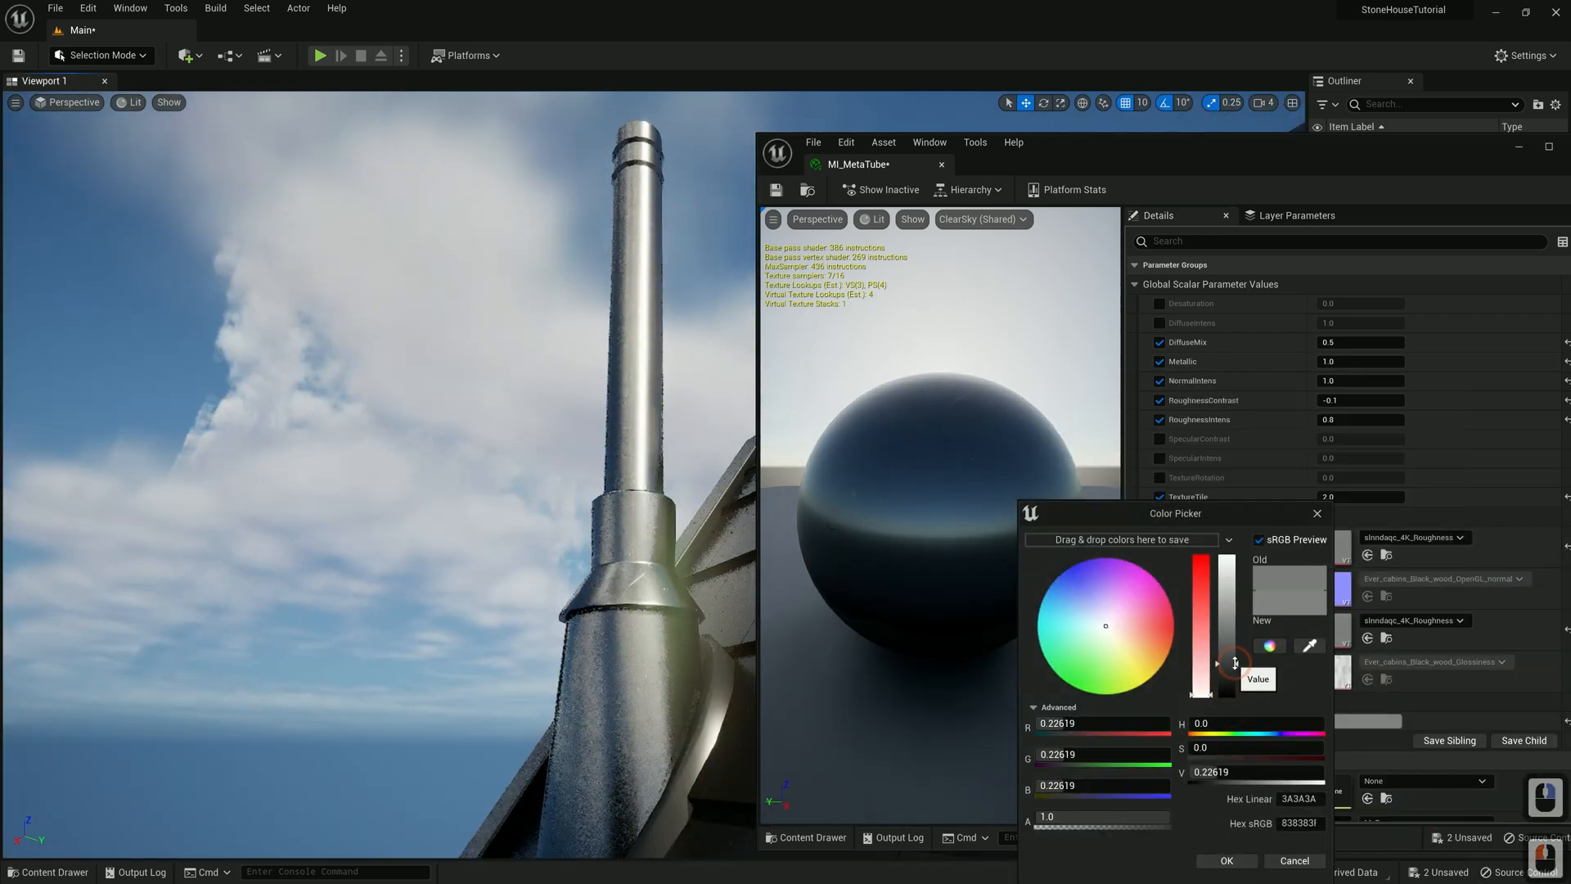
{"action": "key", "text": "s"}
{"action": "right_click_drag", "start_coordinate": [638, 556], "coordinate": [1404, 853]}
{"action": "key", "text": "d"}
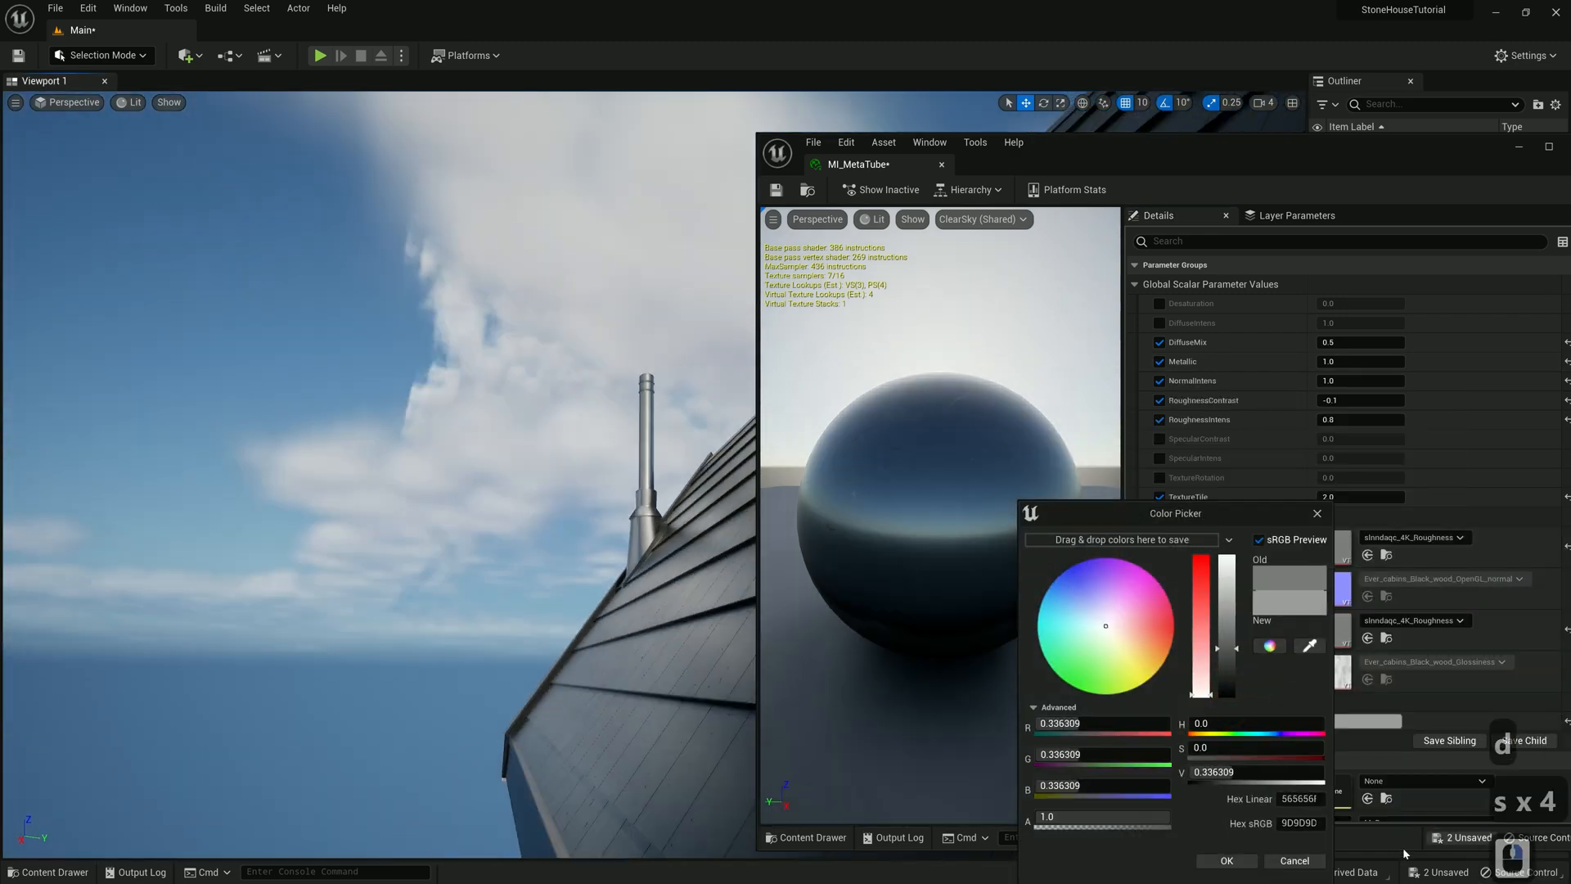
{"action": "left_click", "coordinate": [1243, 861]}
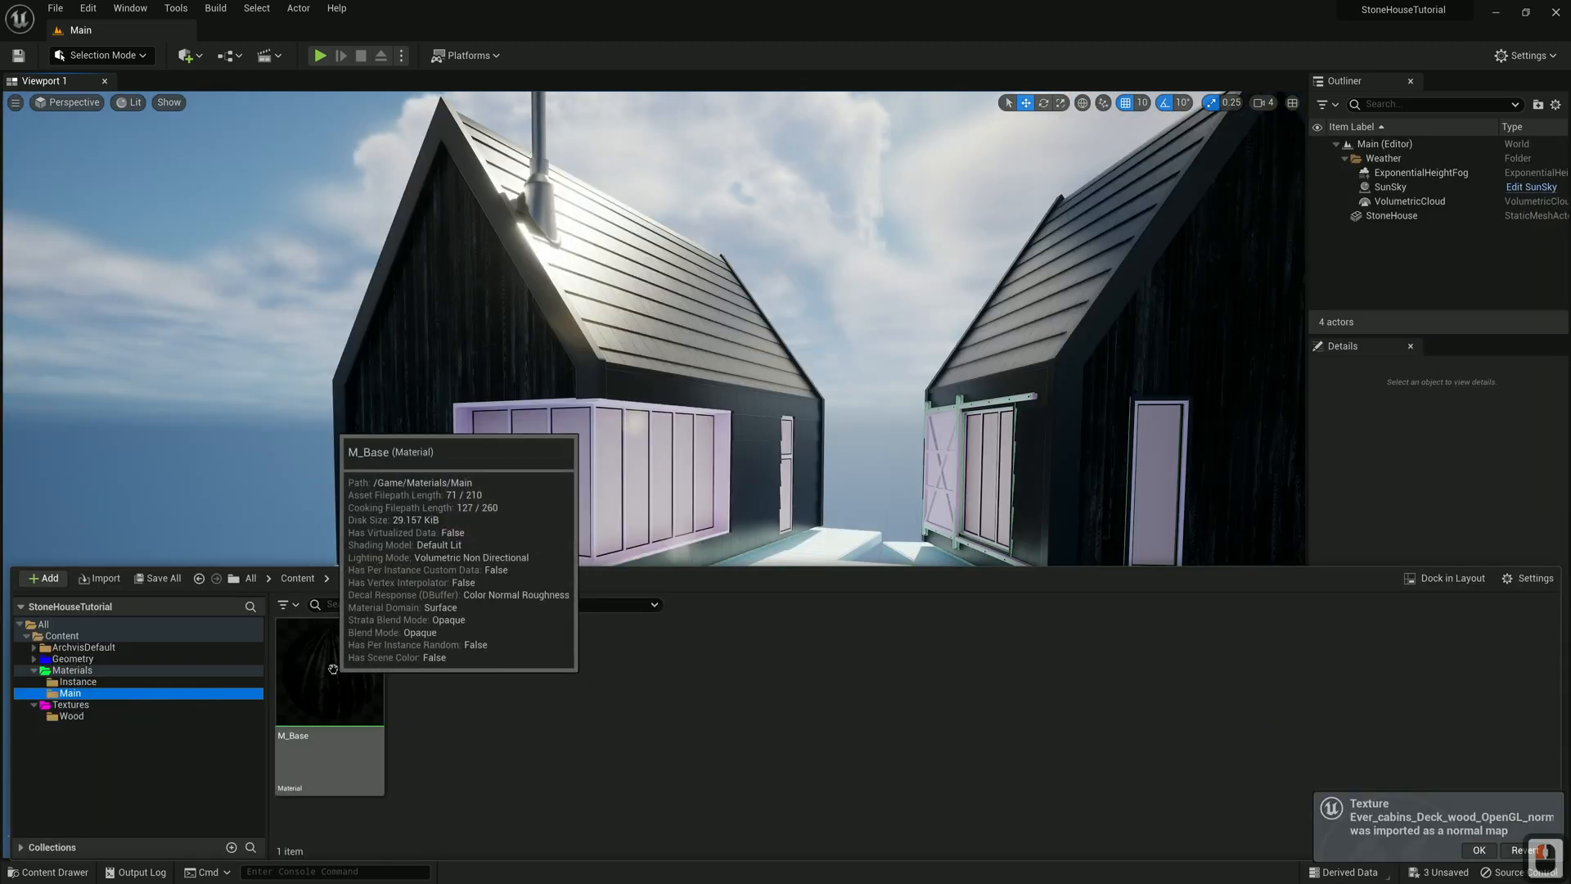
Create a material instance of M_Base named MI_WoodExterior_2
{"action": "right_click", "coordinate": [333, 669]}
{"action": "left_click", "coordinate": [418, 329]}
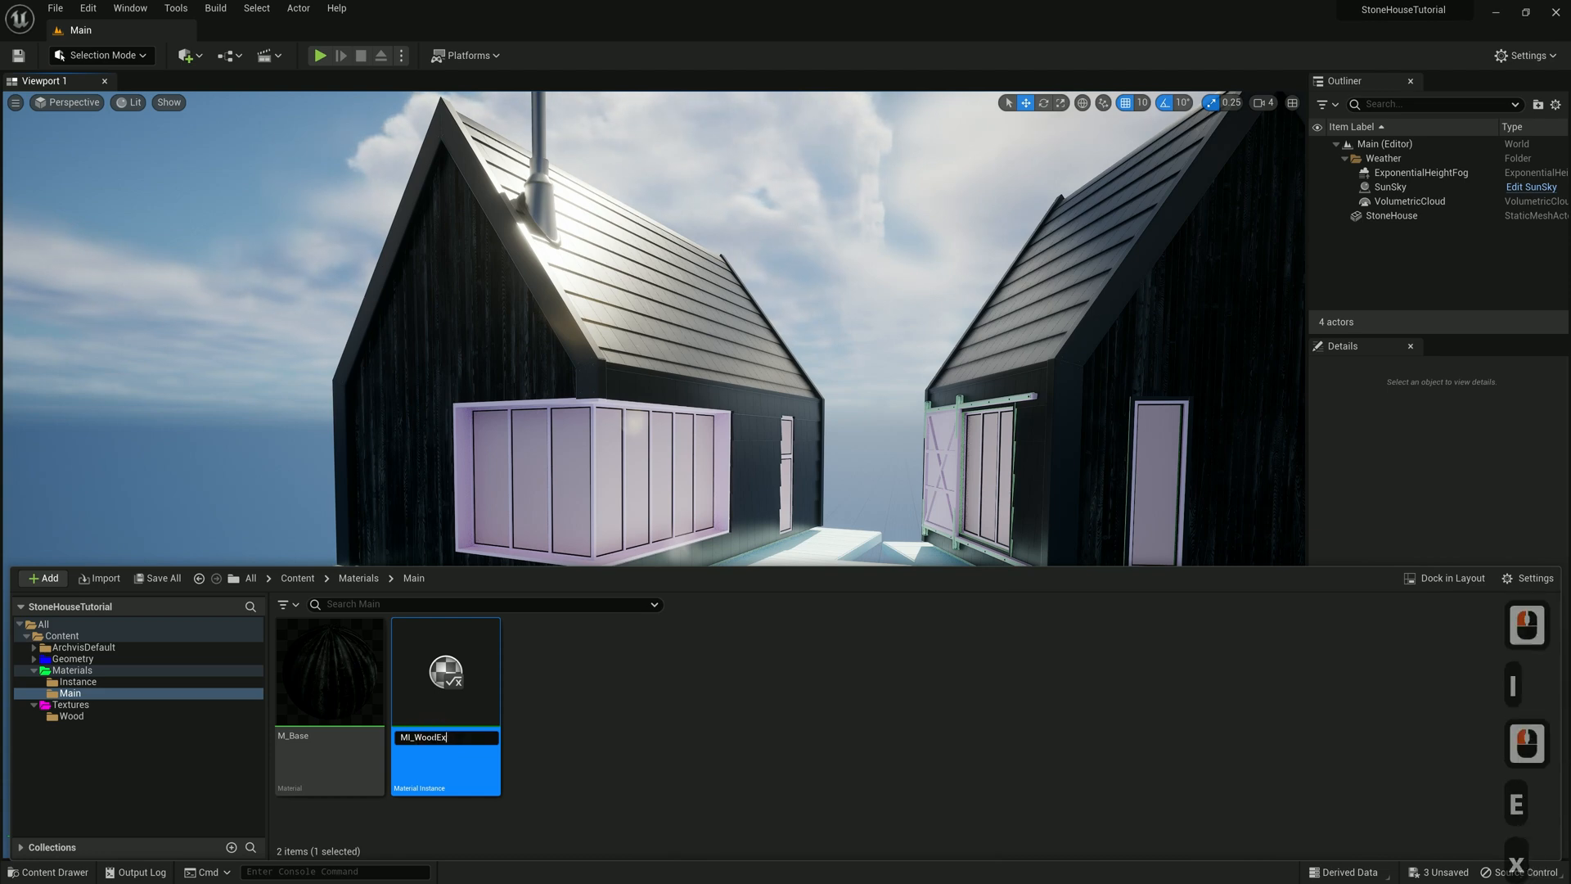
Import the Ever_cabins_Deck_wood OpenGL_normal, Diffuse and Glossiness maps into the Textures/Wood folder
{"action": "left_click", "coordinate": [71, 716]}
{"action": "right_click", "coordinate": [691, 679]}
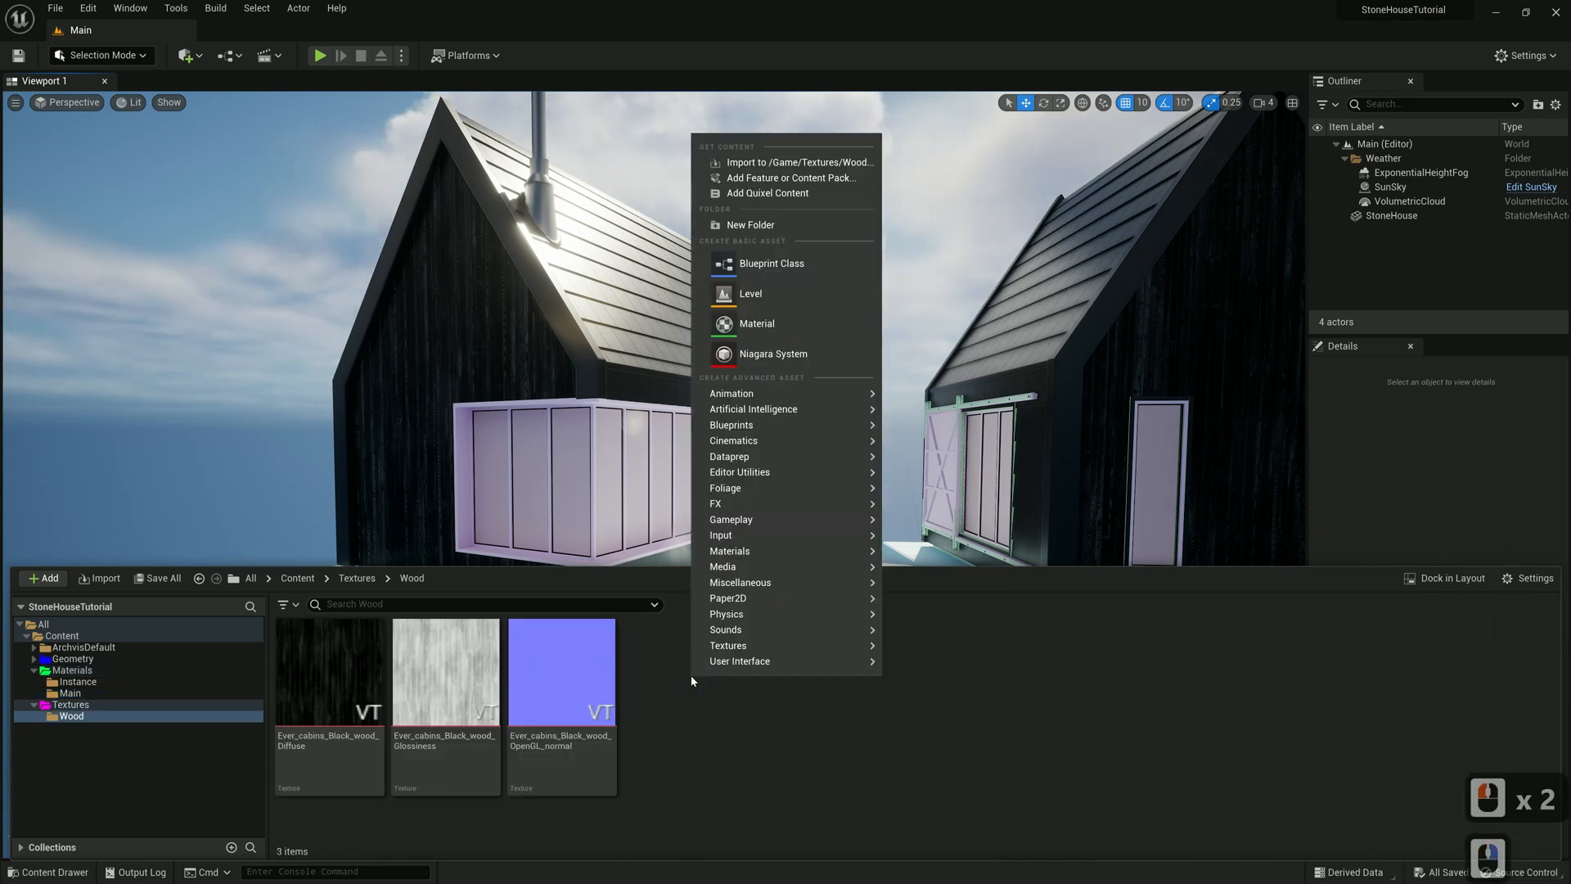
{"action": "left_click", "coordinate": [806, 162]}
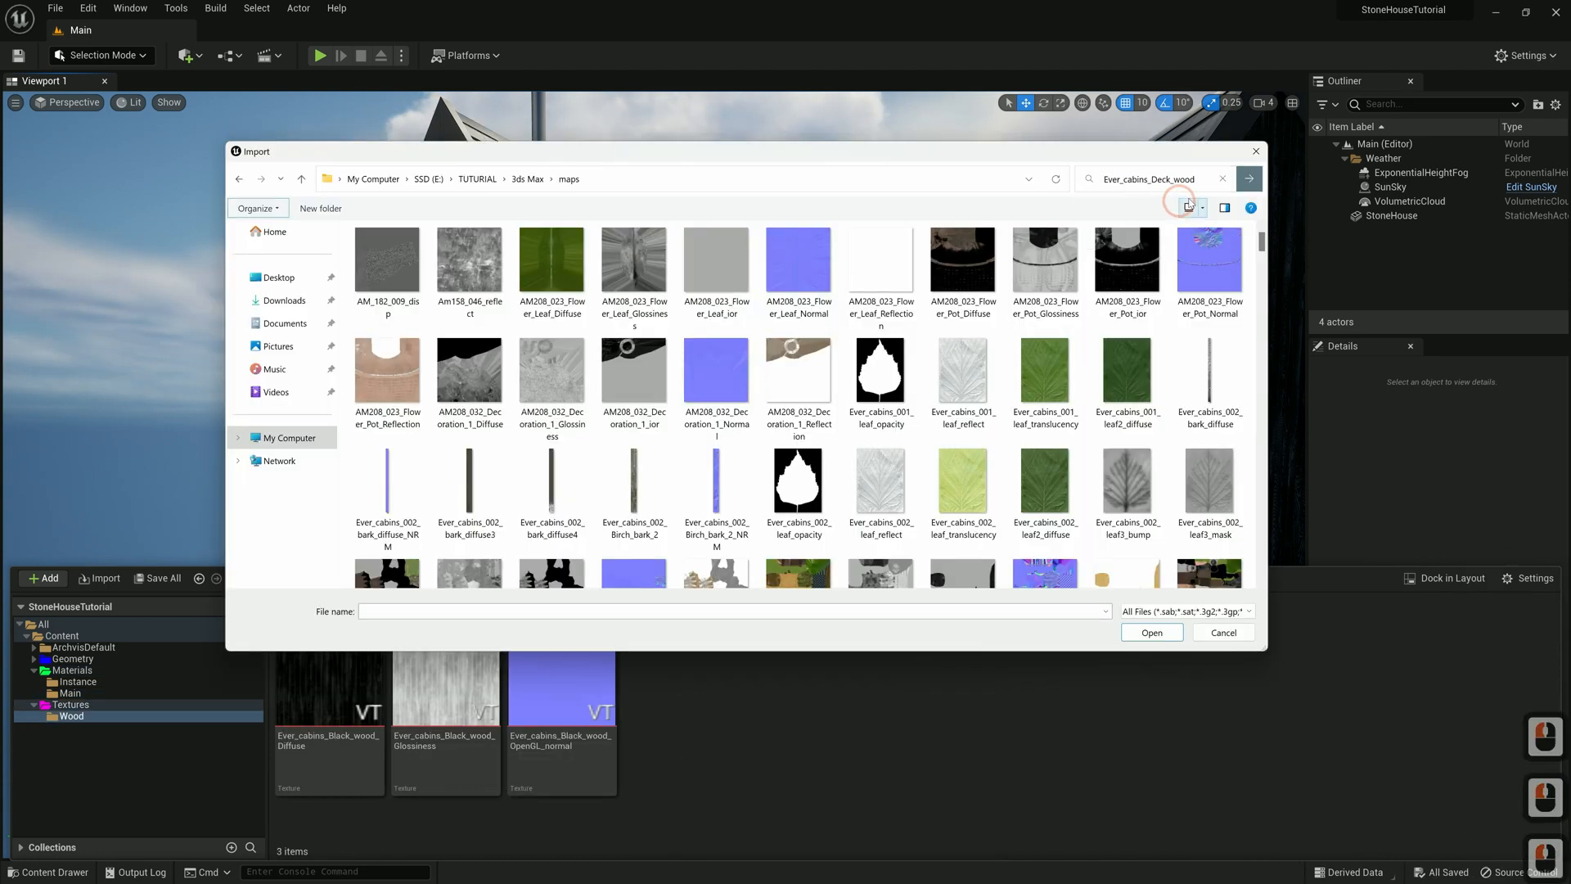
{"action": "left_click", "coordinate": [1249, 179]}
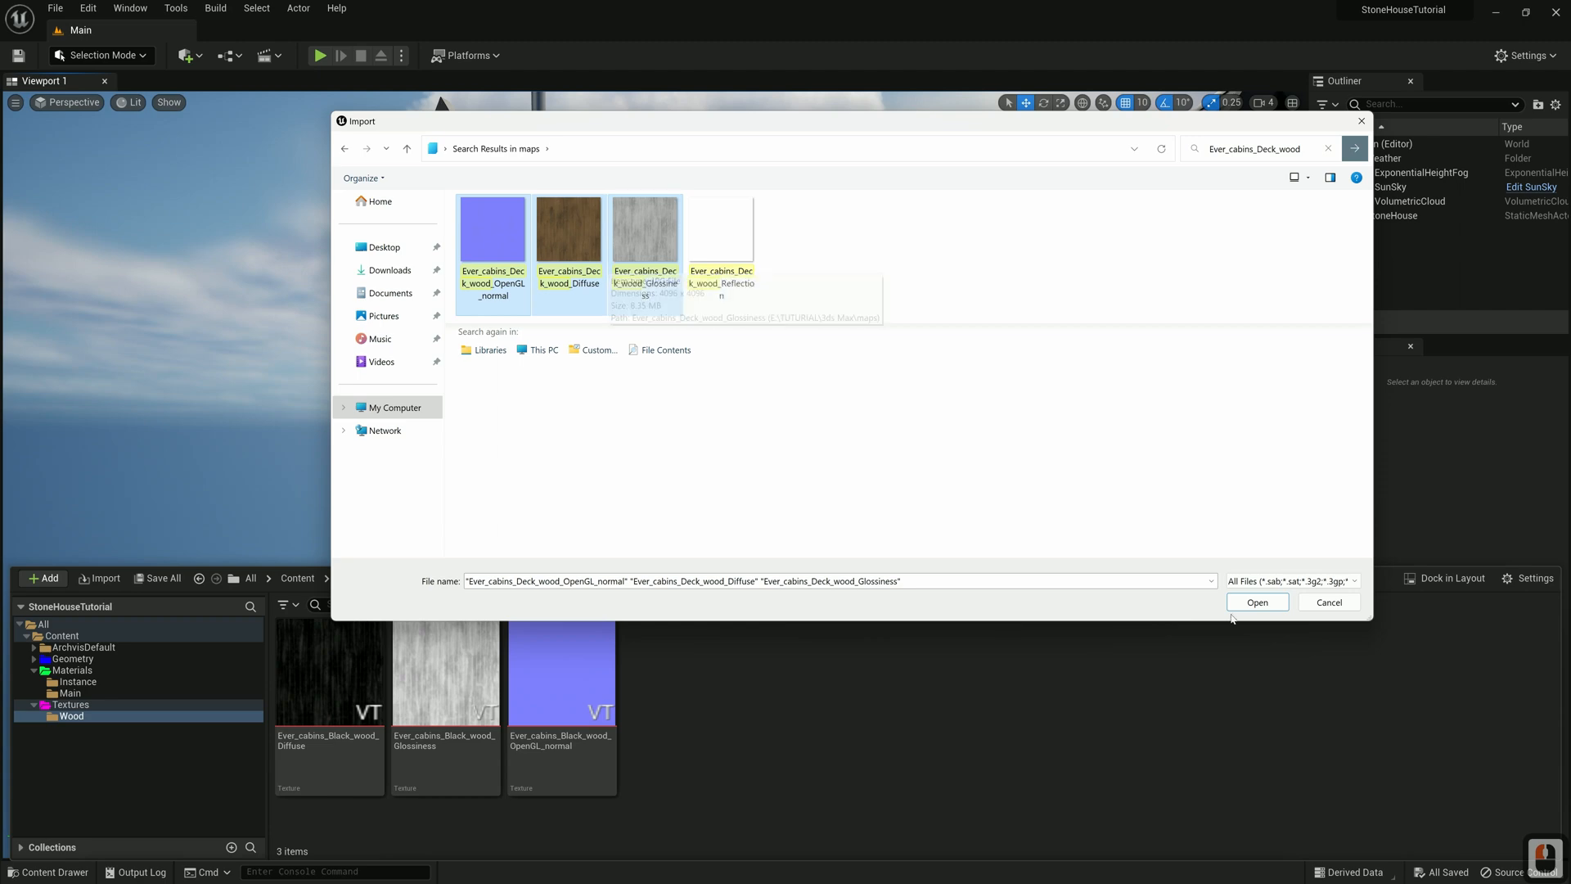
{"action": "left_click", "coordinate": [1232, 610]}
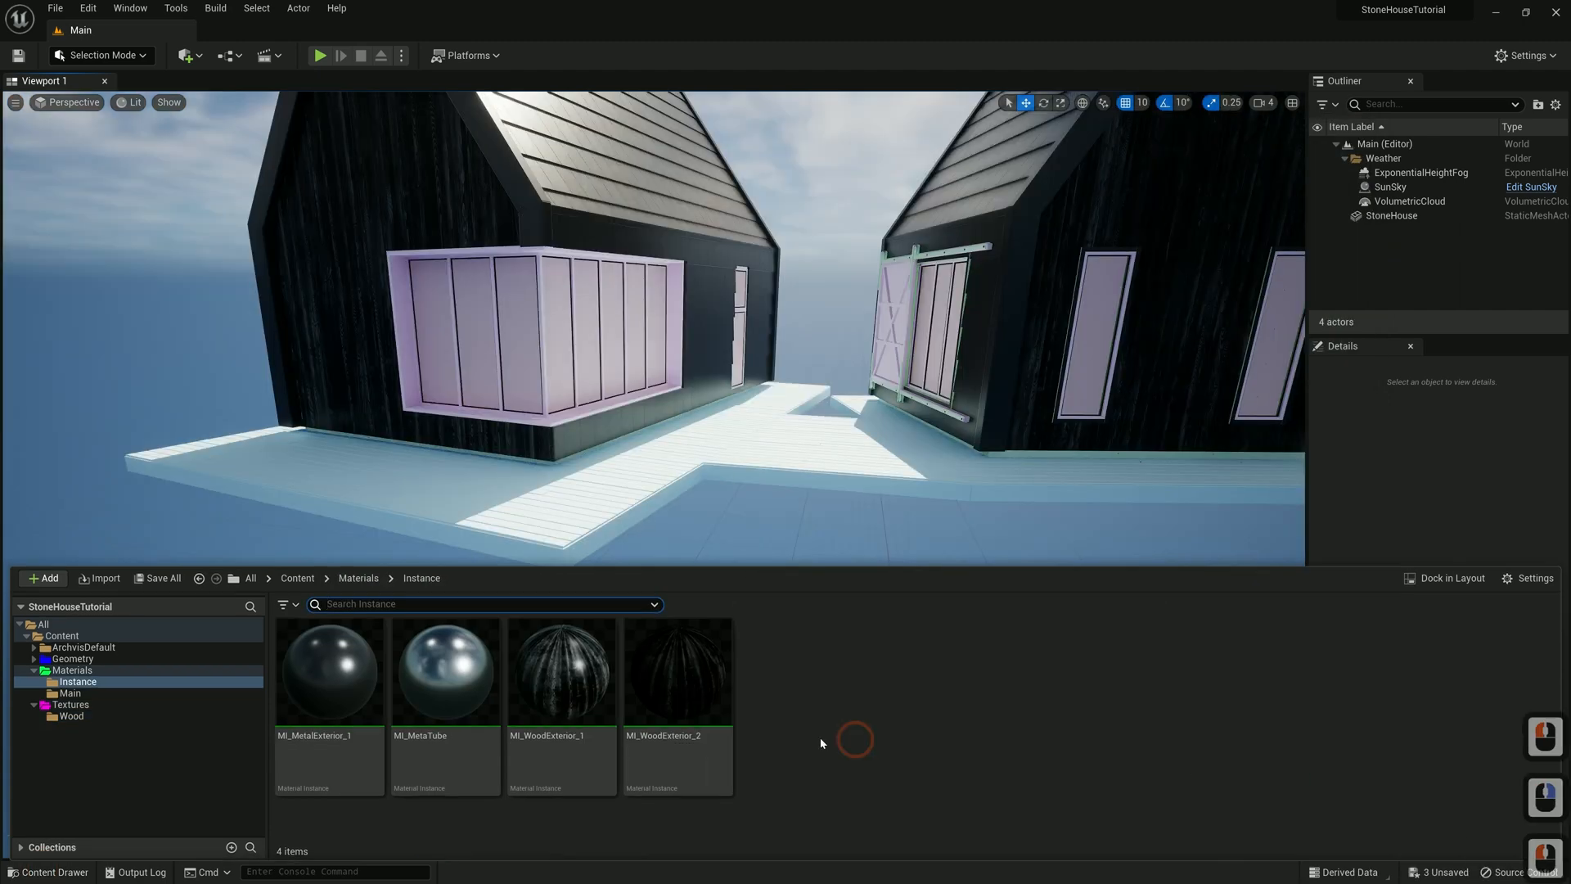
Apply MI_WoodExterior_2 to the deck boards and enable its diffuse, normal, roughness and specular texture overrides
{"action": "left_click_drag", "start_coordinate": [677, 671], "coordinate": [802, 446]}
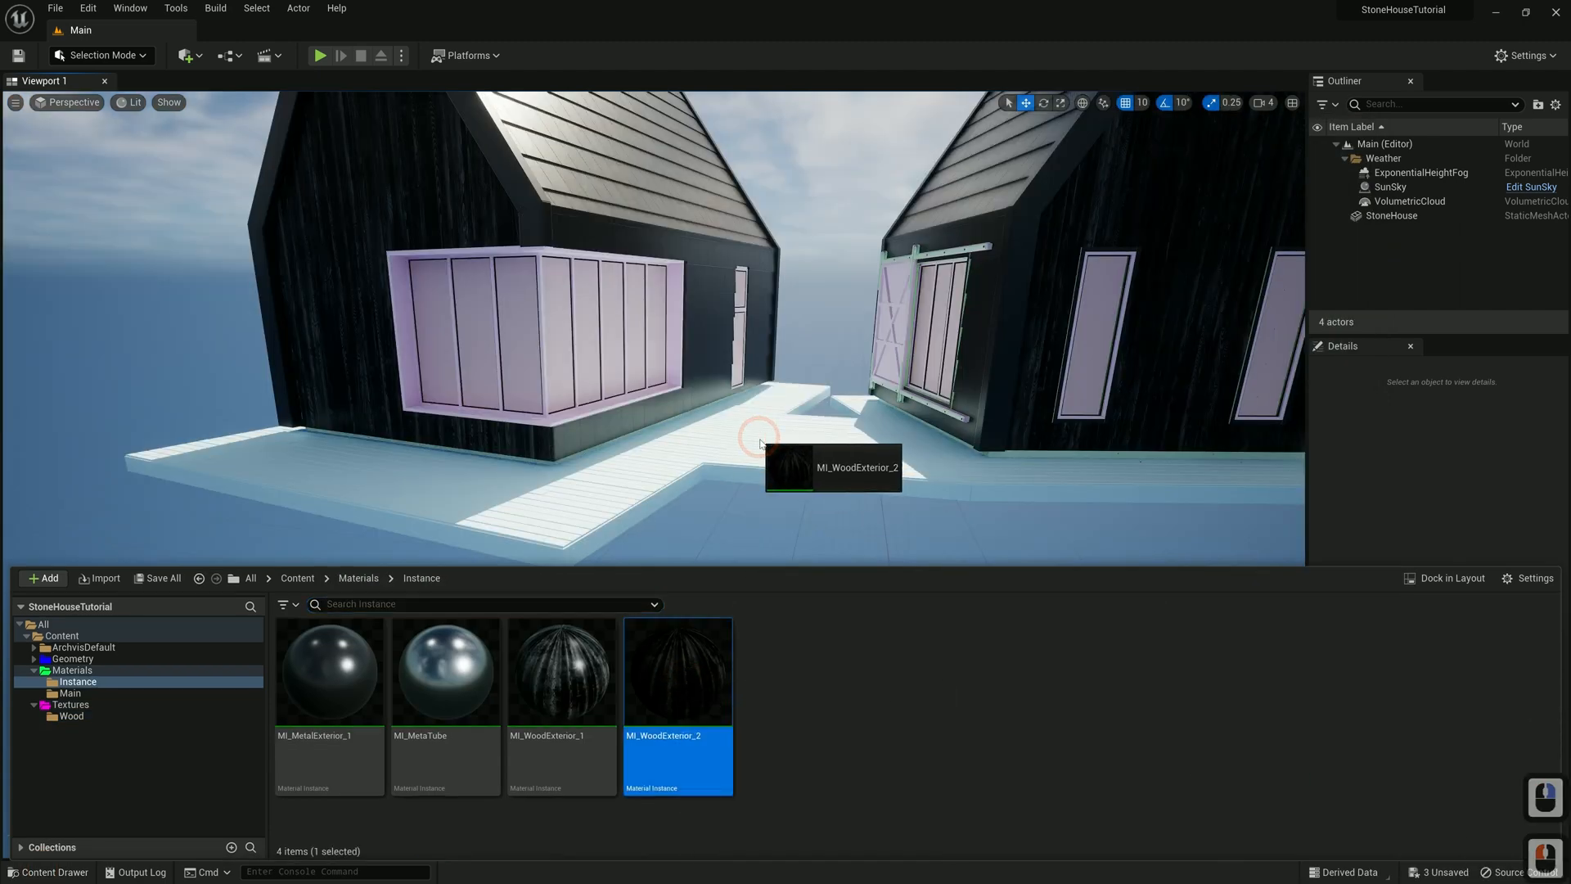
{"action": "left_click_drag", "start_coordinate": [802, 446], "coordinate": [806, 450]}
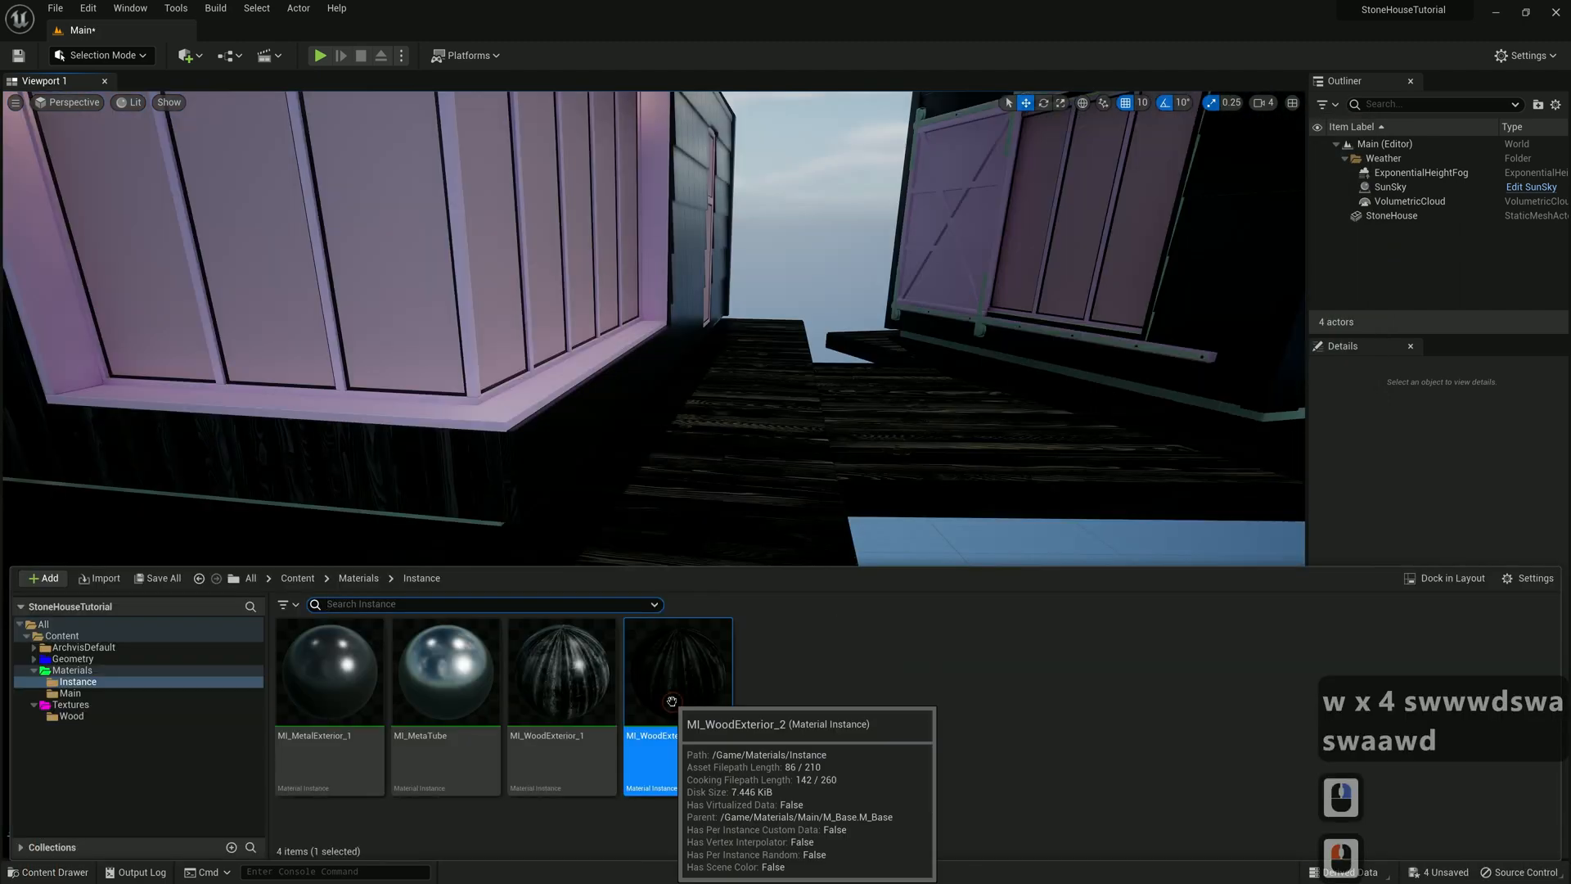
{"action": "double_click", "coordinate": [677, 687]}
{"action": "left_click", "coordinate": [1168, 527]}
{"action": "left_click", "coordinate": [1169, 567]}
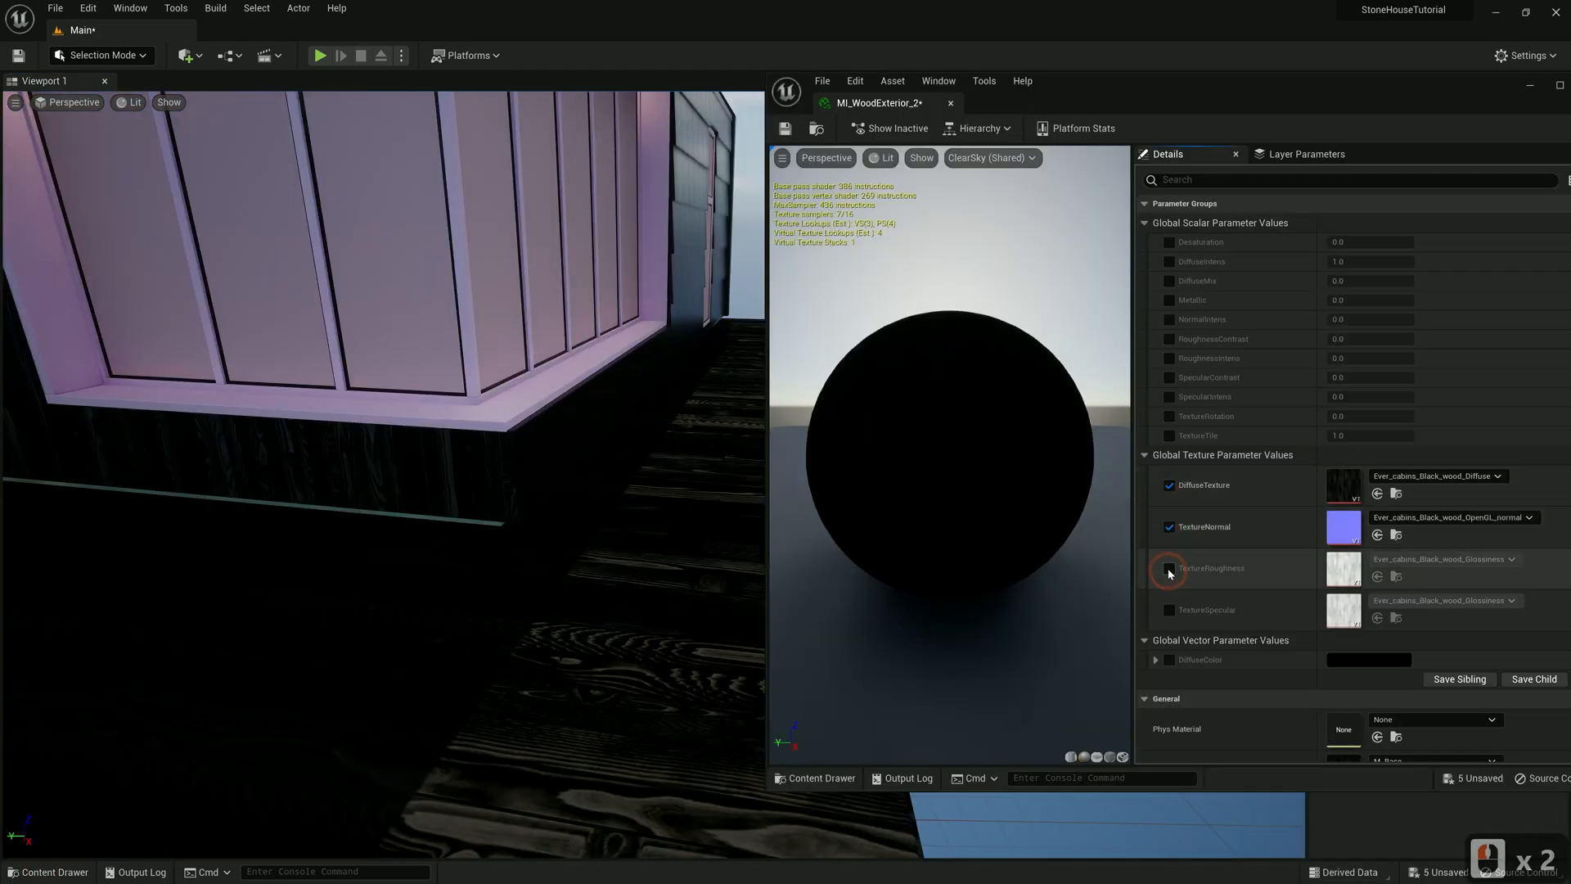
{"action": "left_click", "coordinate": [1169, 611]}
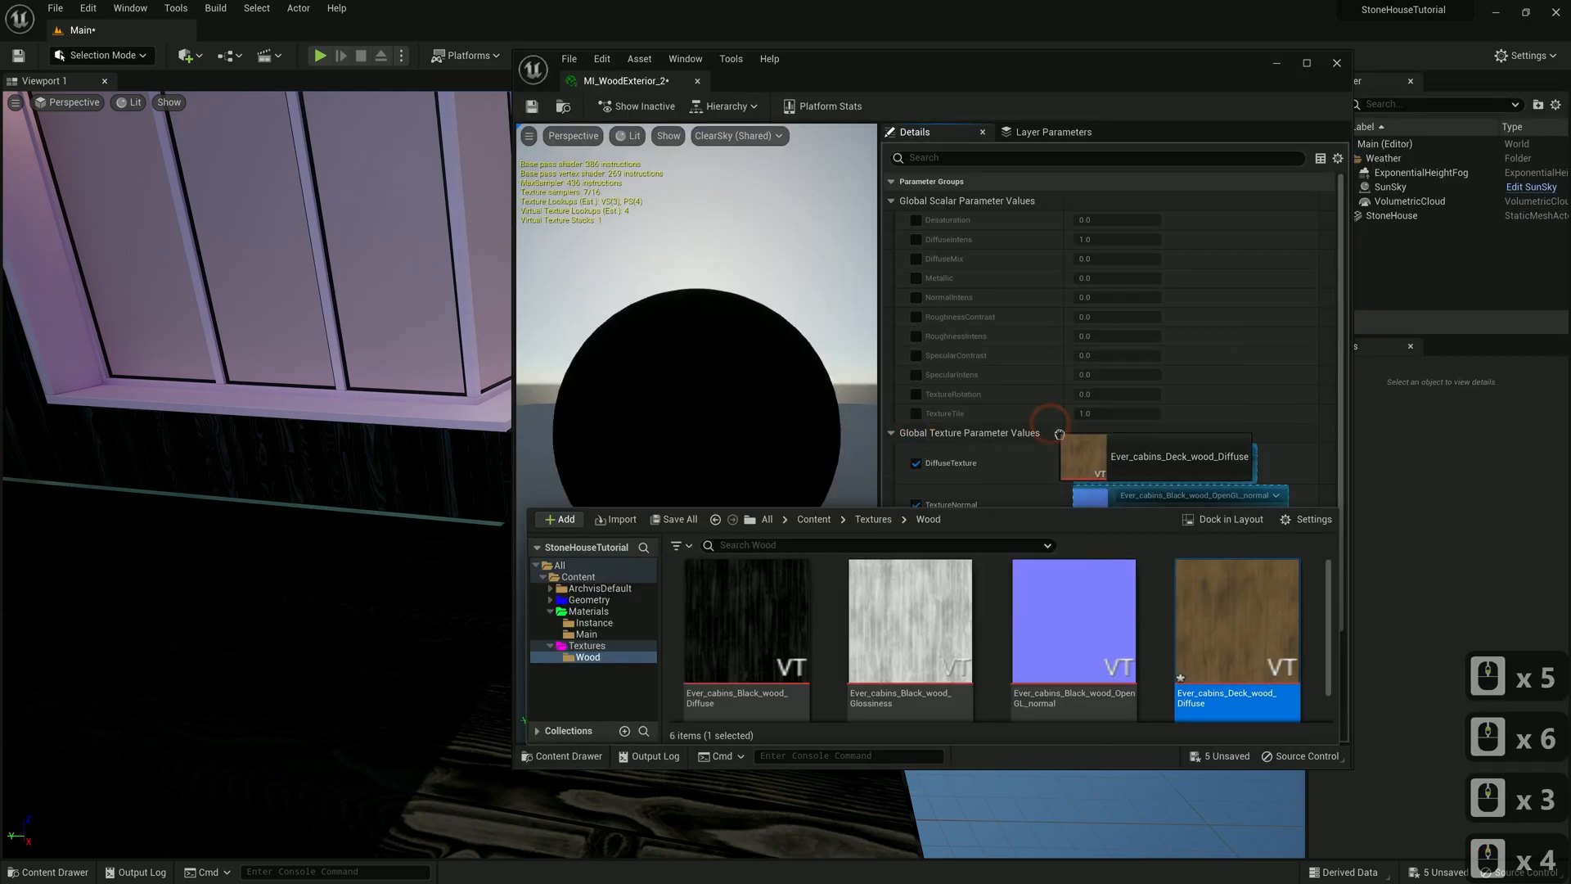
Assign Ever_cabins_Deck_wood_Diffuse to MI_WoodExterior_2's DiffuseTexture and Ever_cabins_Deck_wood_Glossiness to its TextureRoughness
{"action": "left_click_drag", "start_coordinate": [1244, 613], "coordinate": [1090, 327]}
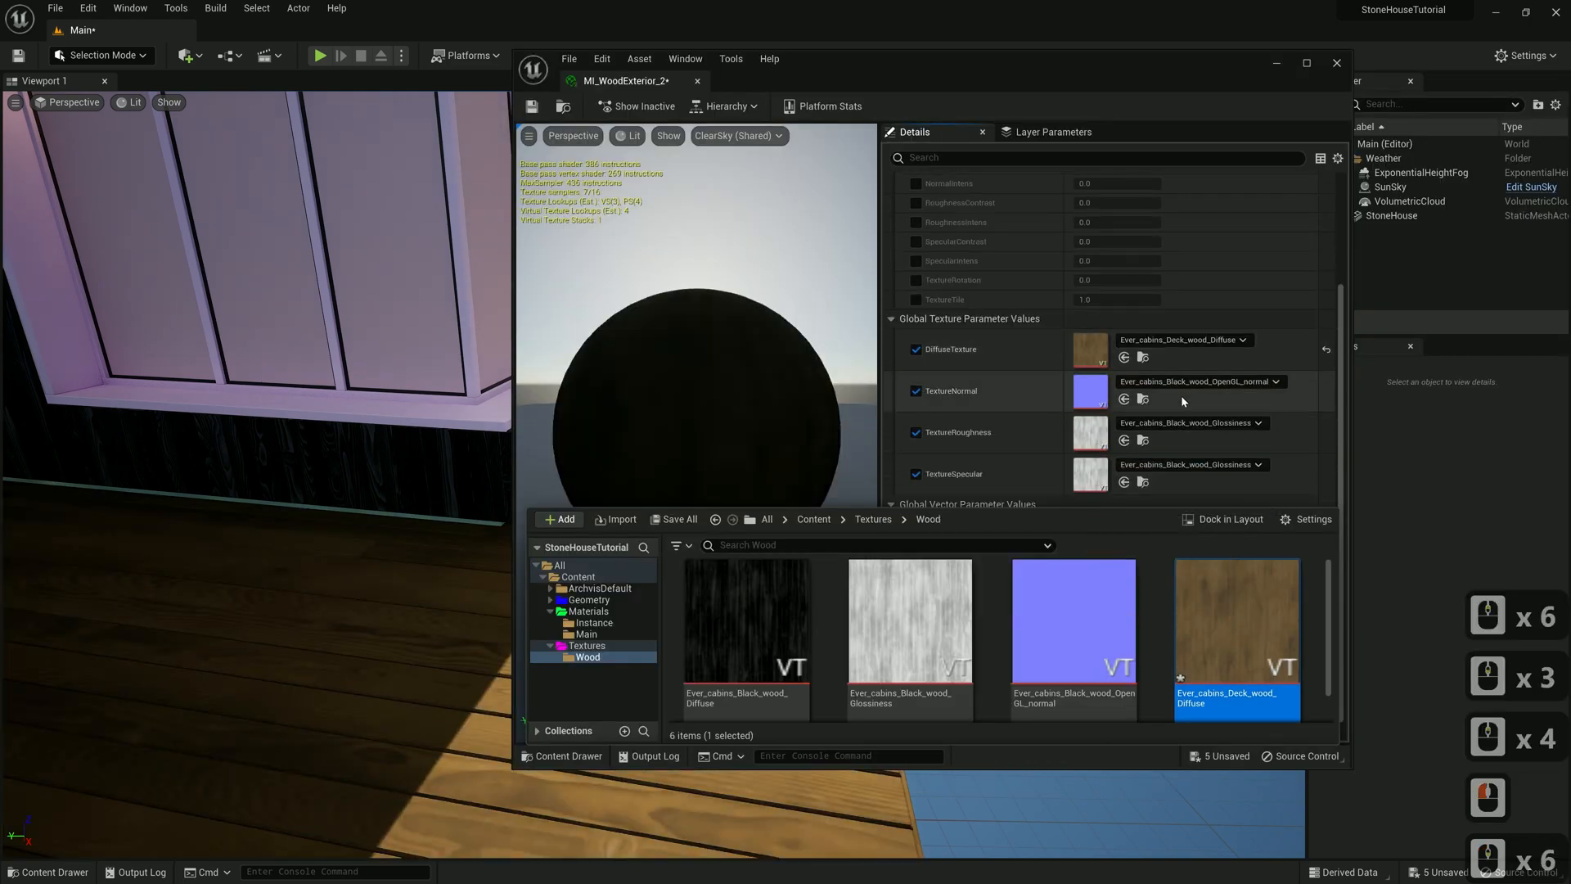
{"action": "scroll", "coordinate": [900, 638], "scroll_direction": "down", "scroll_amount": 2}
{"action": "left_click_drag", "start_coordinate": [746, 673], "coordinate": [1091, 450]}
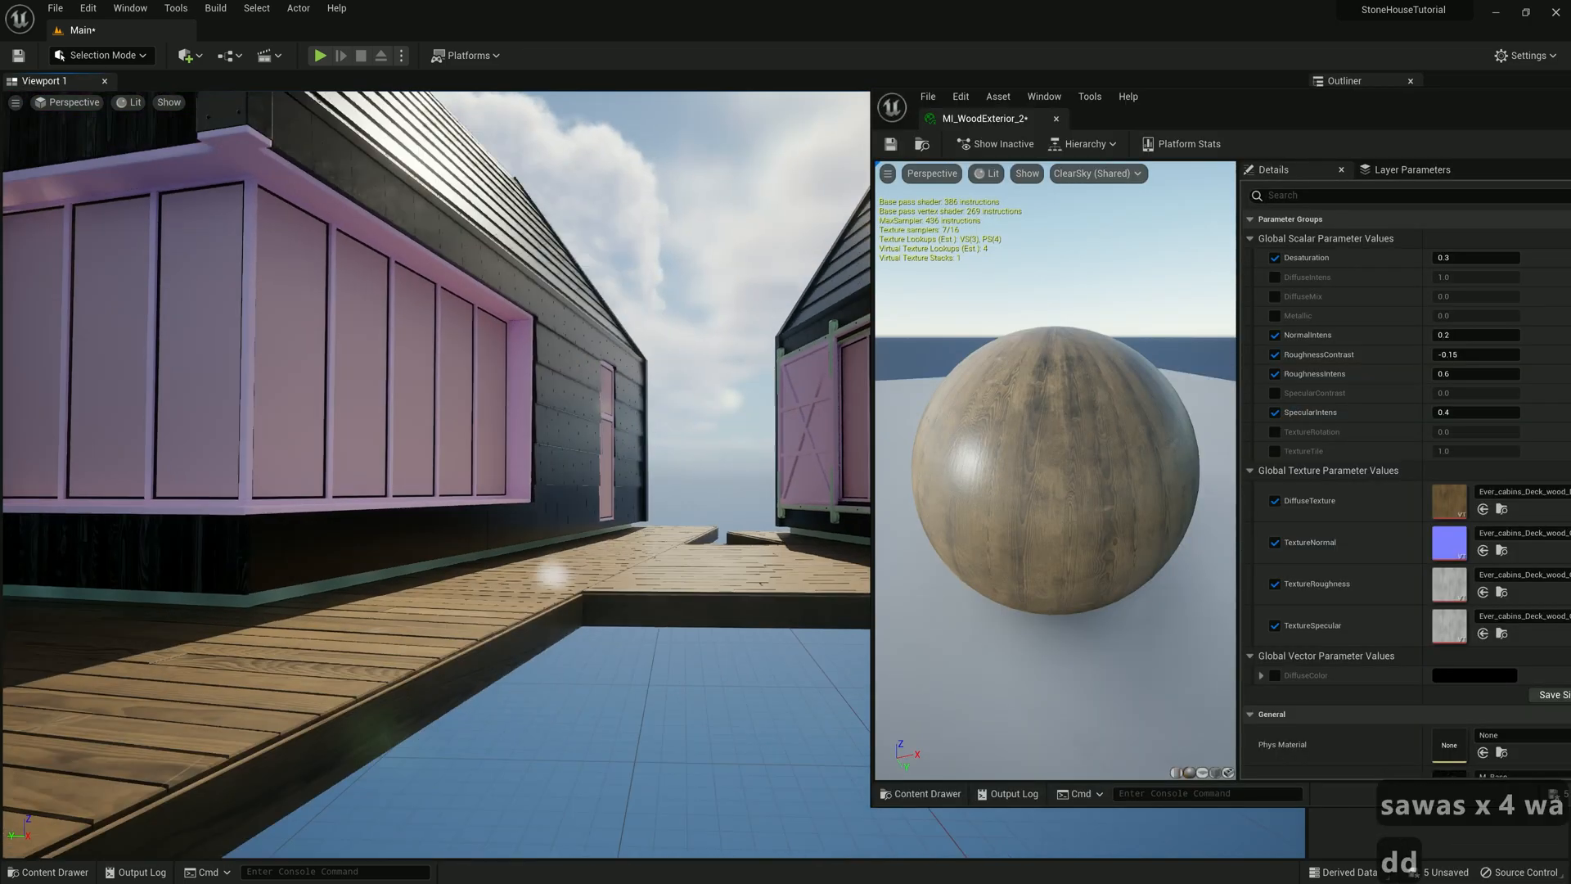
Duplicate MI_WoodExterior_2 as MI_WoodExterior_3 and search the texture files for "Ever_cabins_or"
{"action": "left_click_drag", "start_coordinate": [1198, 97], "coordinate": [1001, 93]}
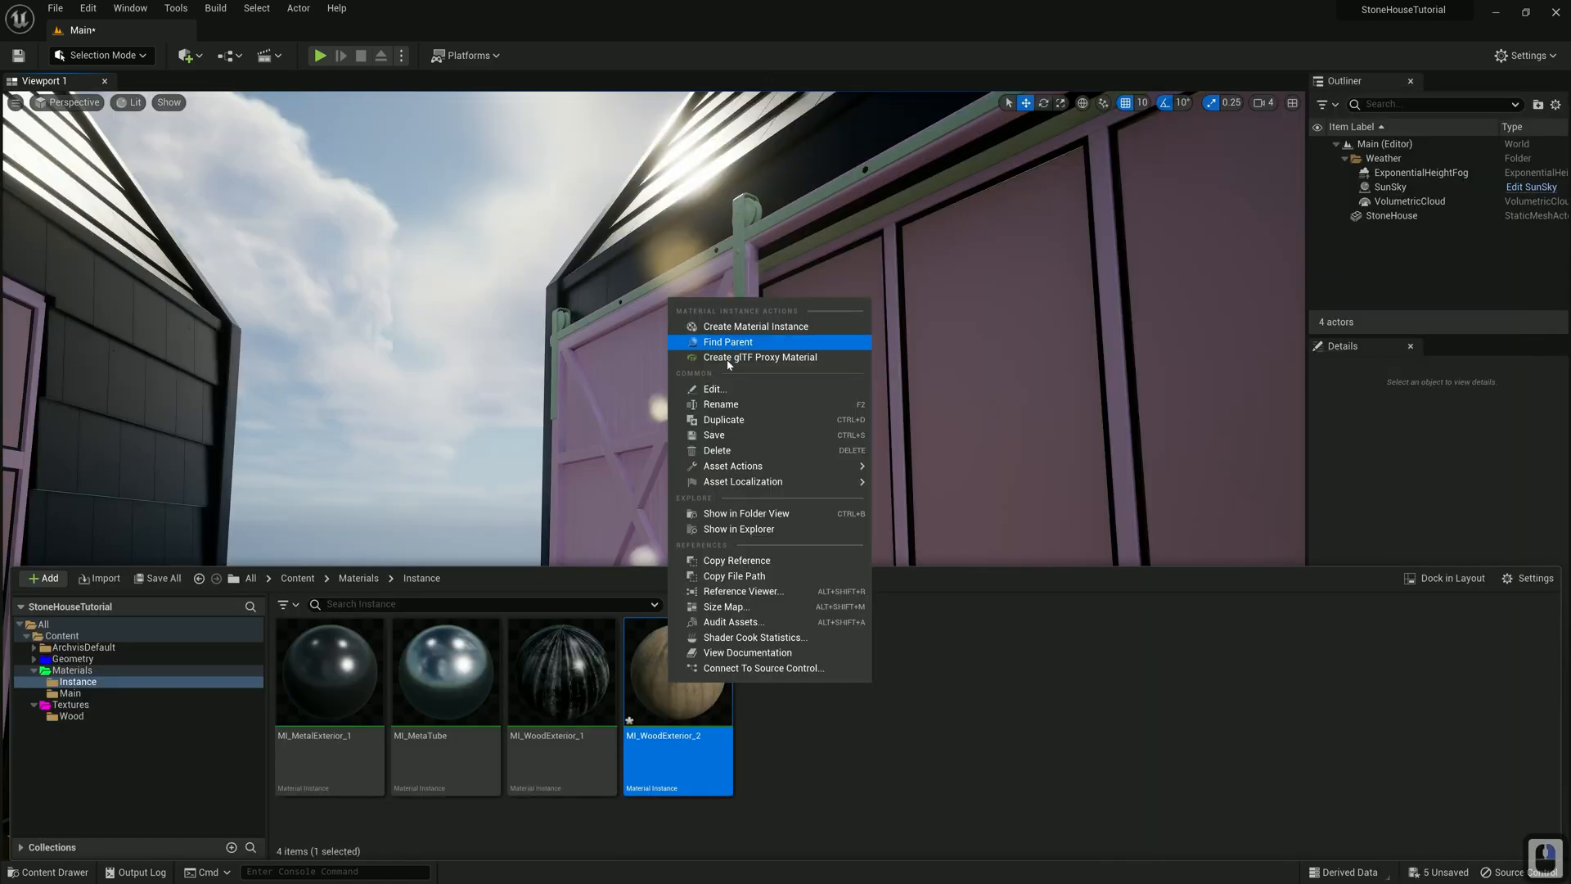
{"action": "left_click", "coordinate": [772, 325]}
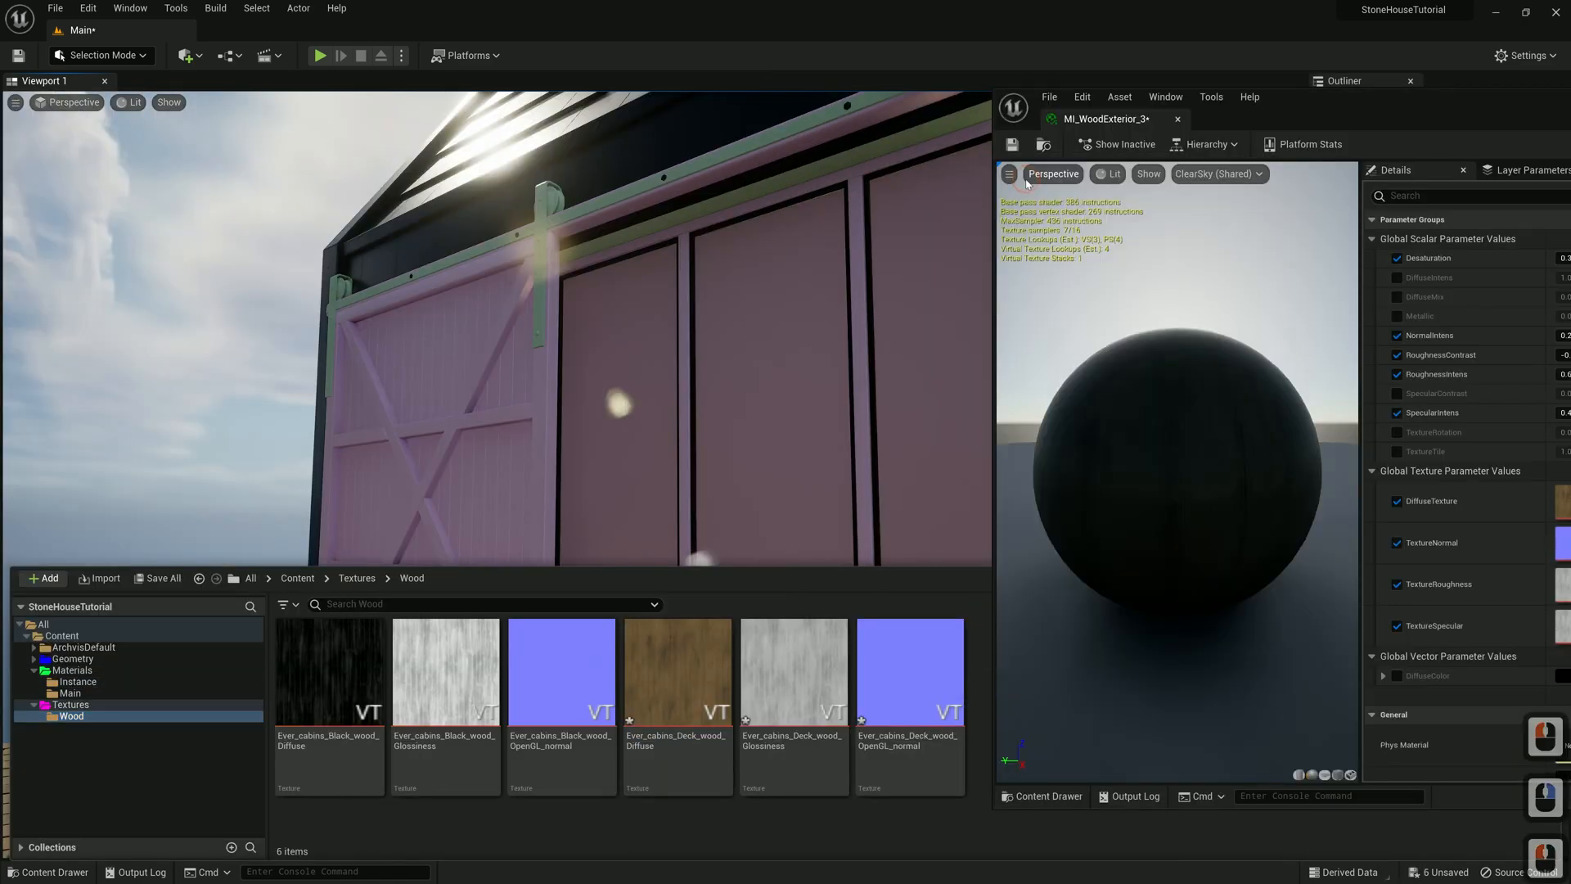
{"action": "type", "text": "Ever_cabins_or"}
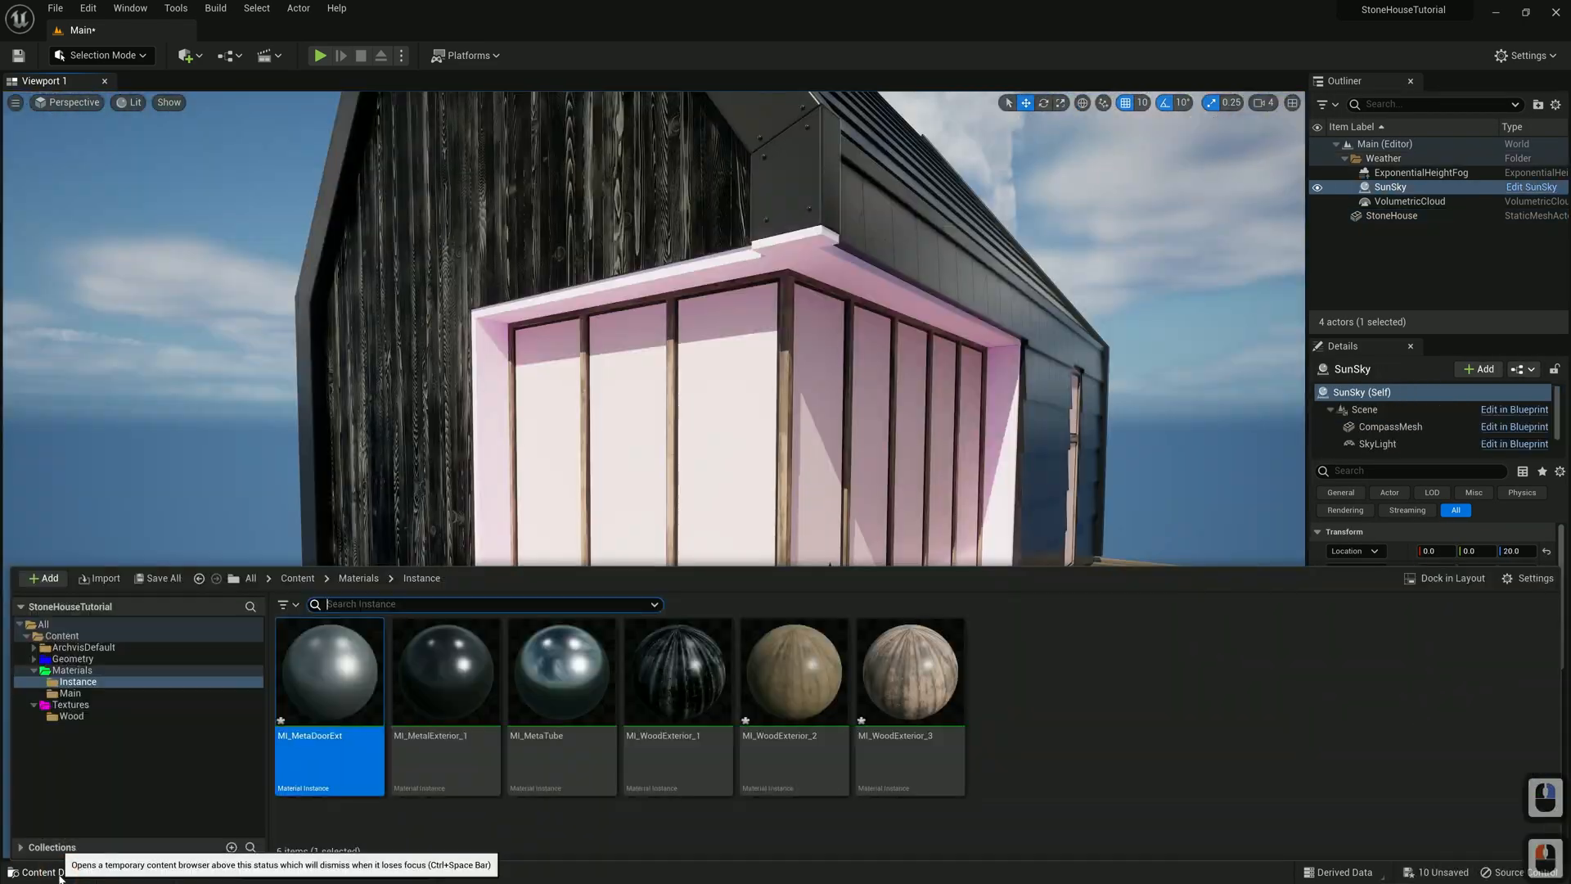
Duplicate MI_MetaDoorExt as MI_Window_element and apply the copy to the surround of the large corner window
{"action": "right_click", "coordinate": [325, 702]}
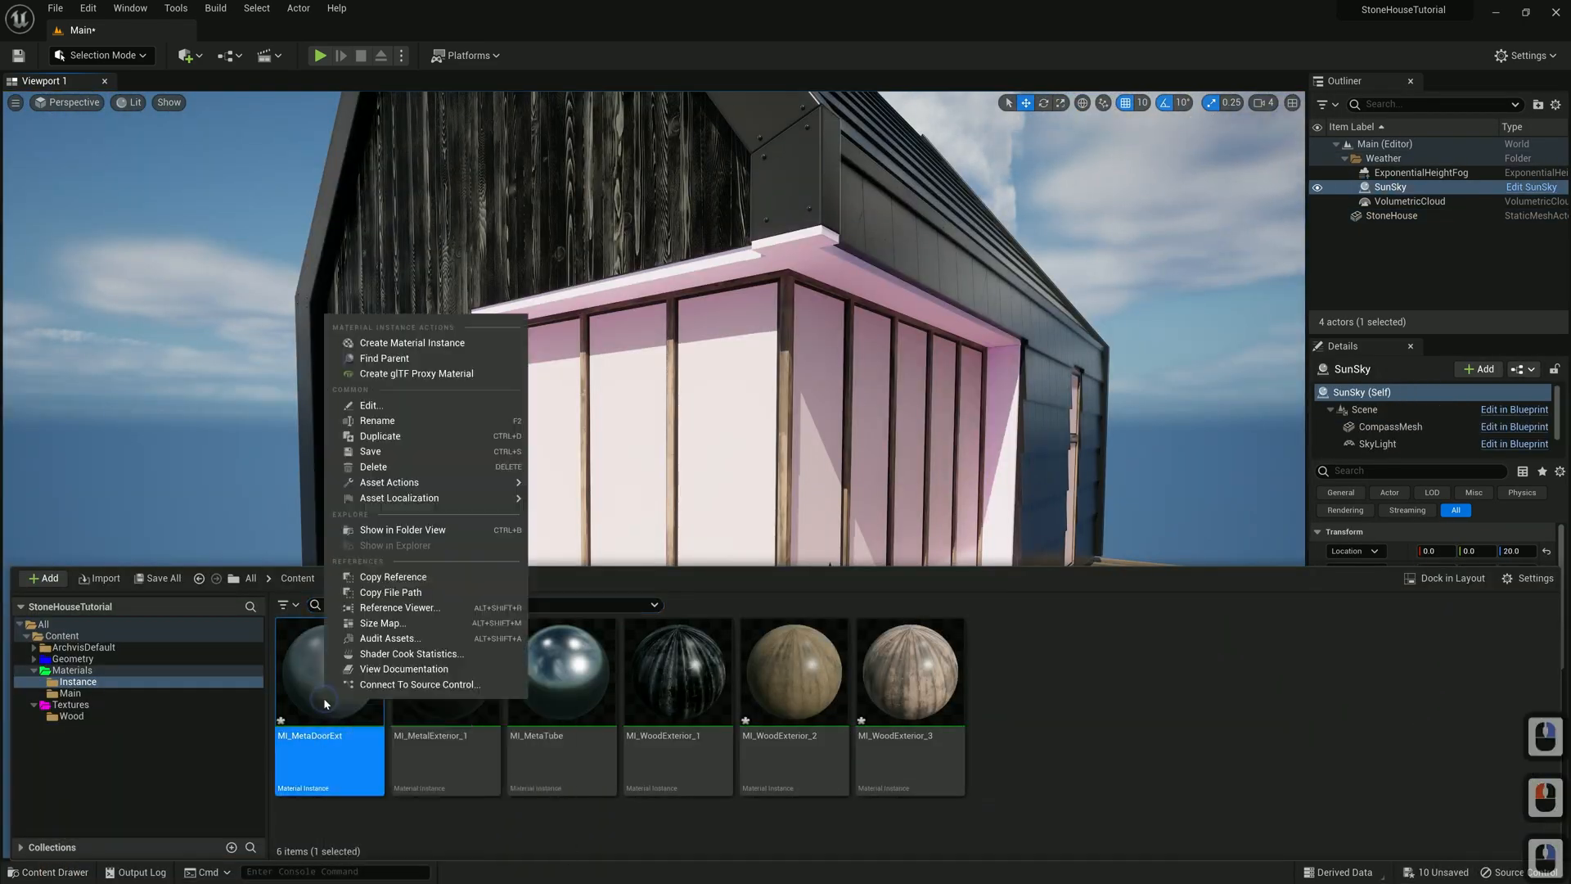
{"action": "left_click", "coordinate": [380, 436]}
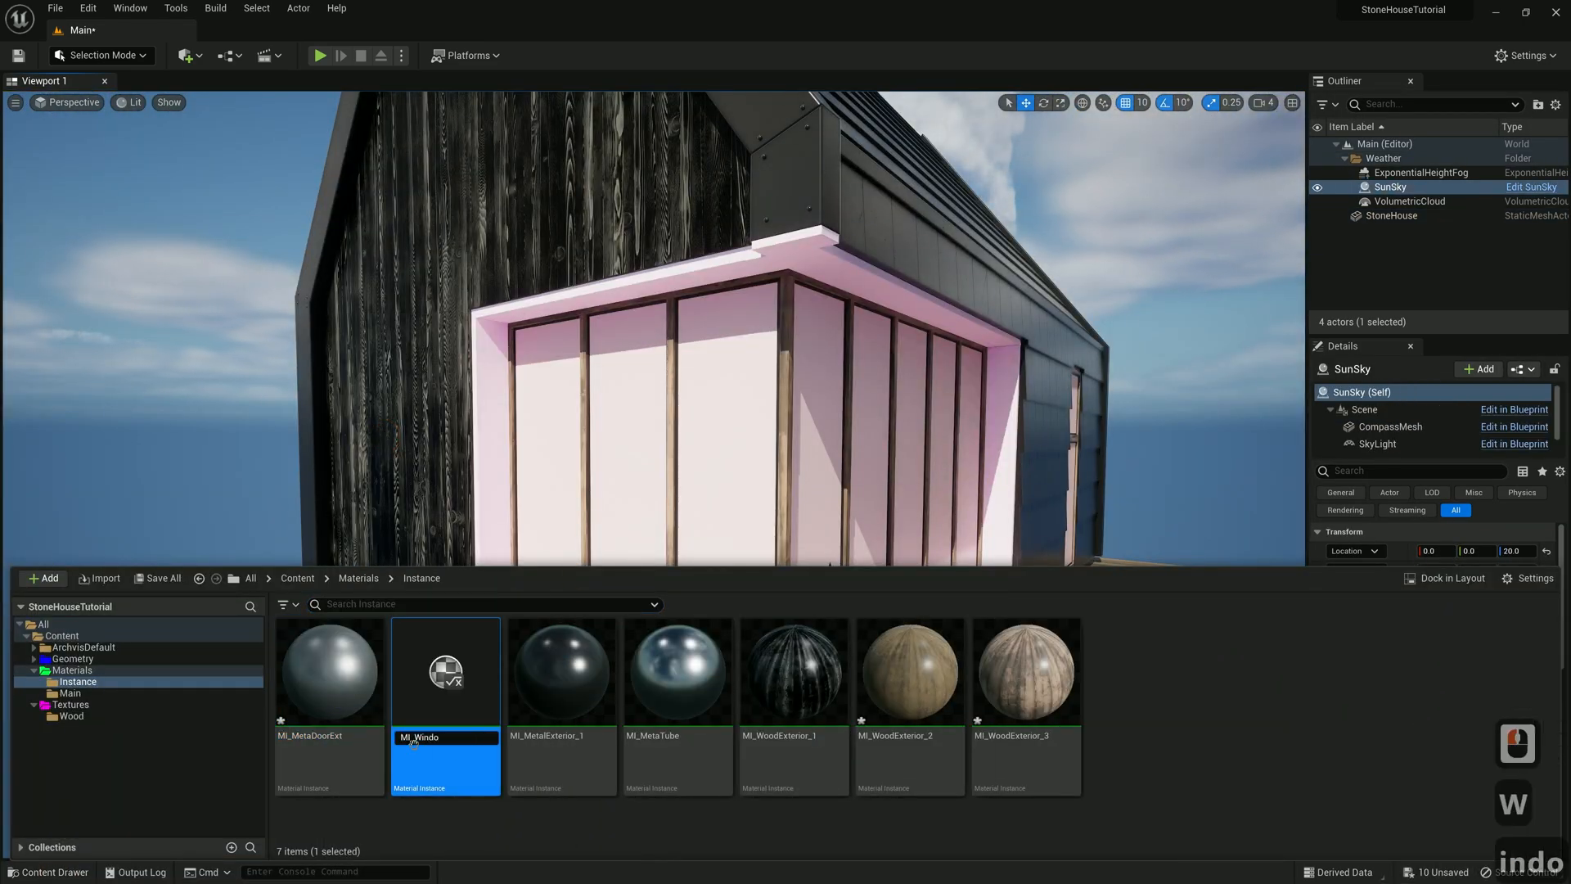
{"action": "key", "text": "Return"}
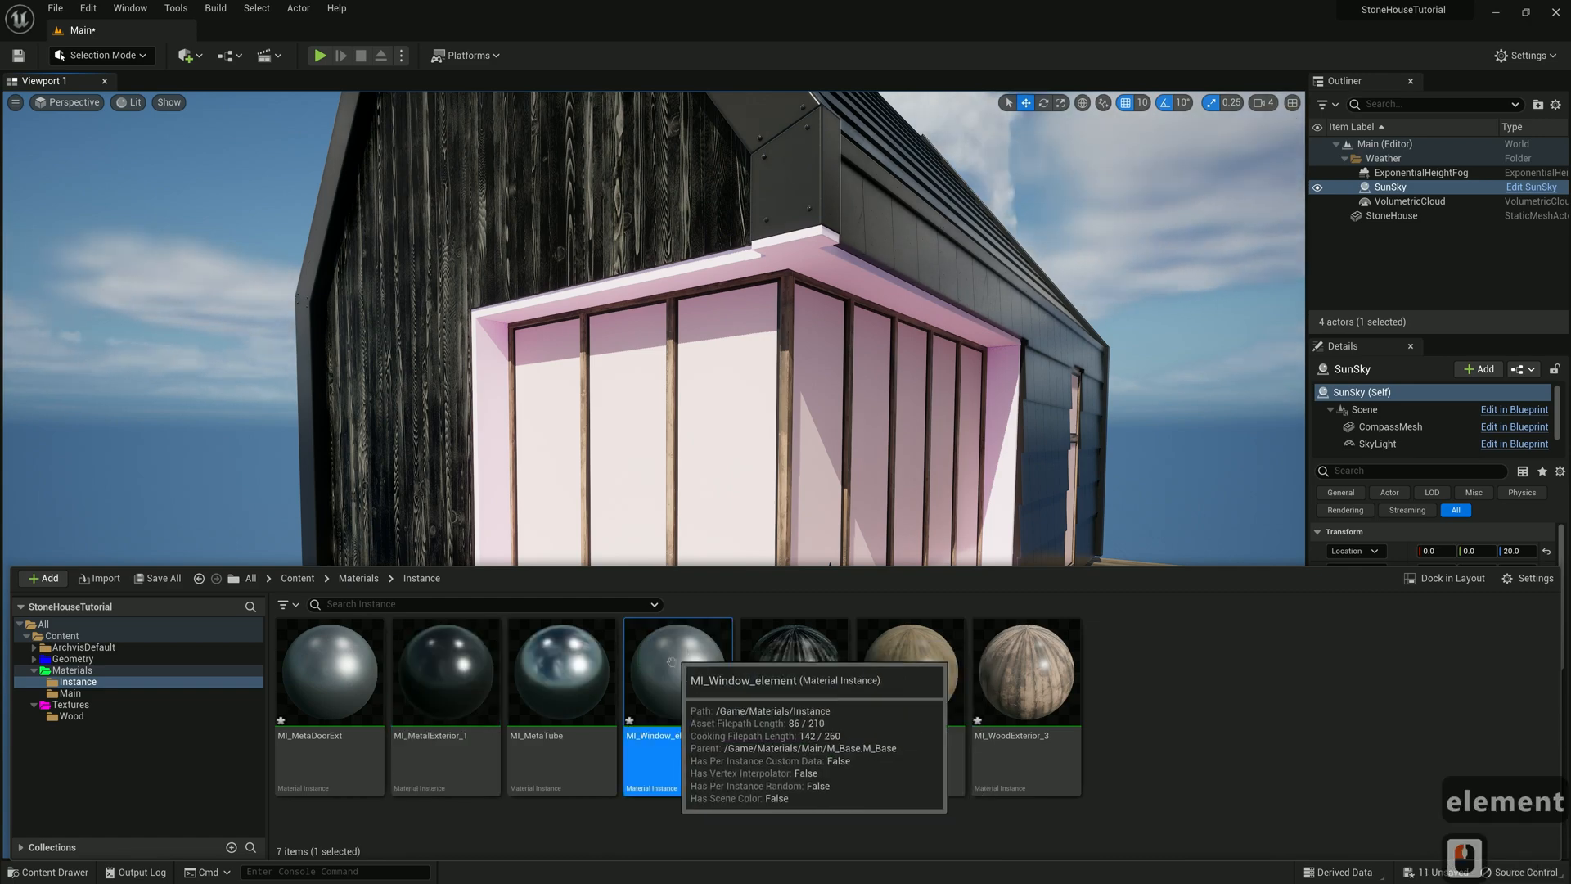
{"action": "left_click_drag", "start_coordinate": [687, 679], "coordinate": [541, 410]}
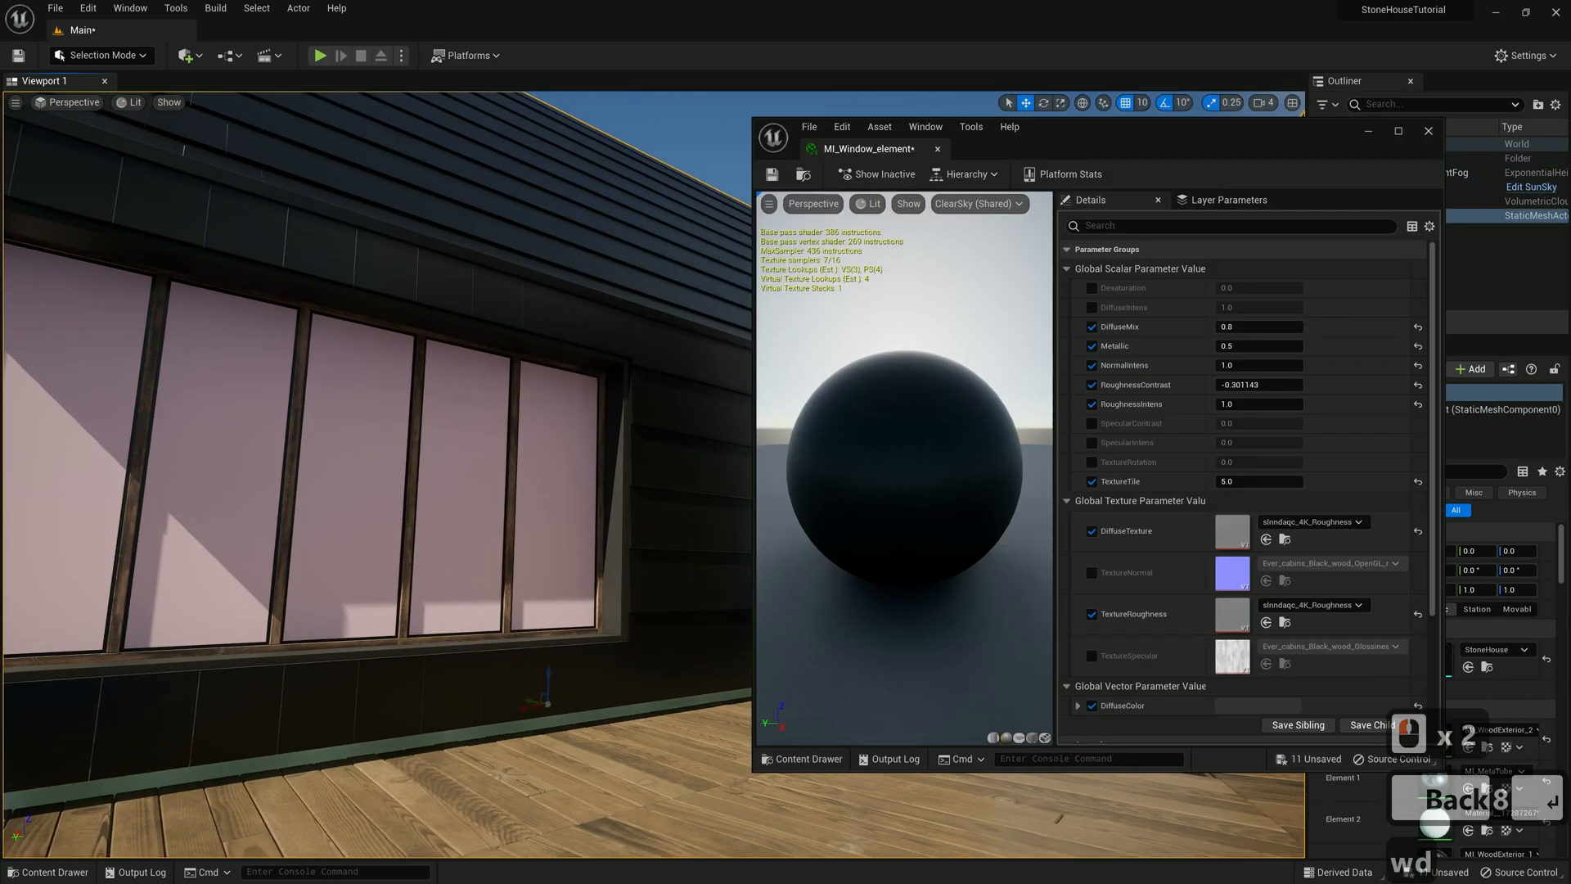
Duplicate MI_WoodExterior_1 as MI_Concrete for the house's foundation strip above the deck
{"action": "key", "text": "a"}
{"action": "key", "text": "s"}
{"action": "key", "text": "a"}
{"action": "key", "text": "w"}
{"action": "right_click_drag", "start_coordinate": [458, 458], "coordinate": [376, 507]}
{"action": "key", "text": "s"}
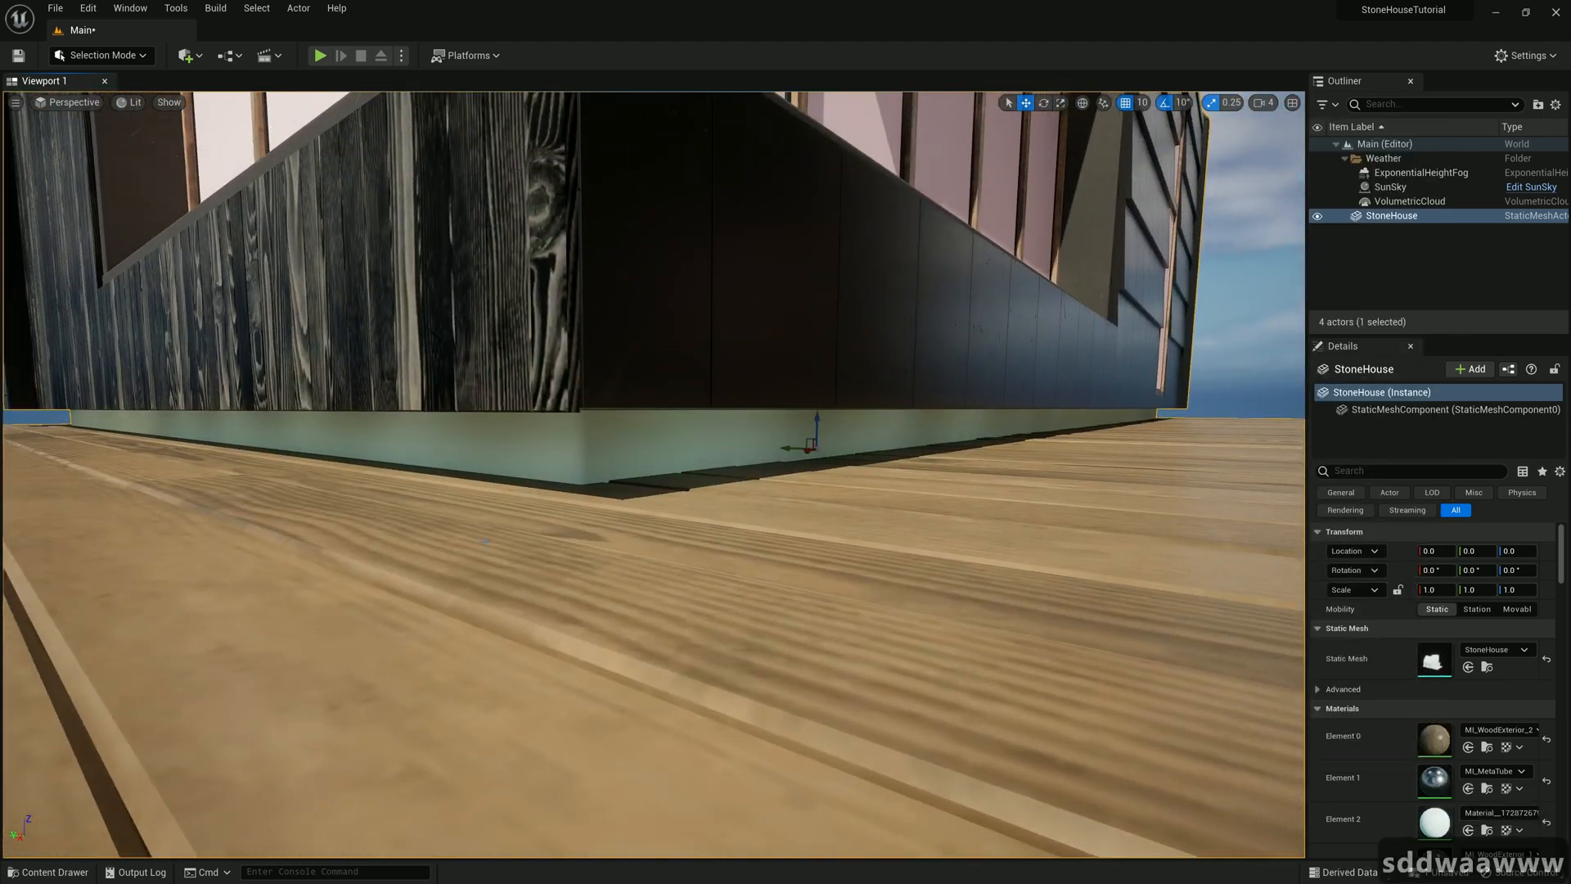
{"action": "key", "text": "ctrl+space"}
{"action": "left_click", "coordinate": [793, 671]}
{"action": "right_click", "coordinate": [804, 672]}
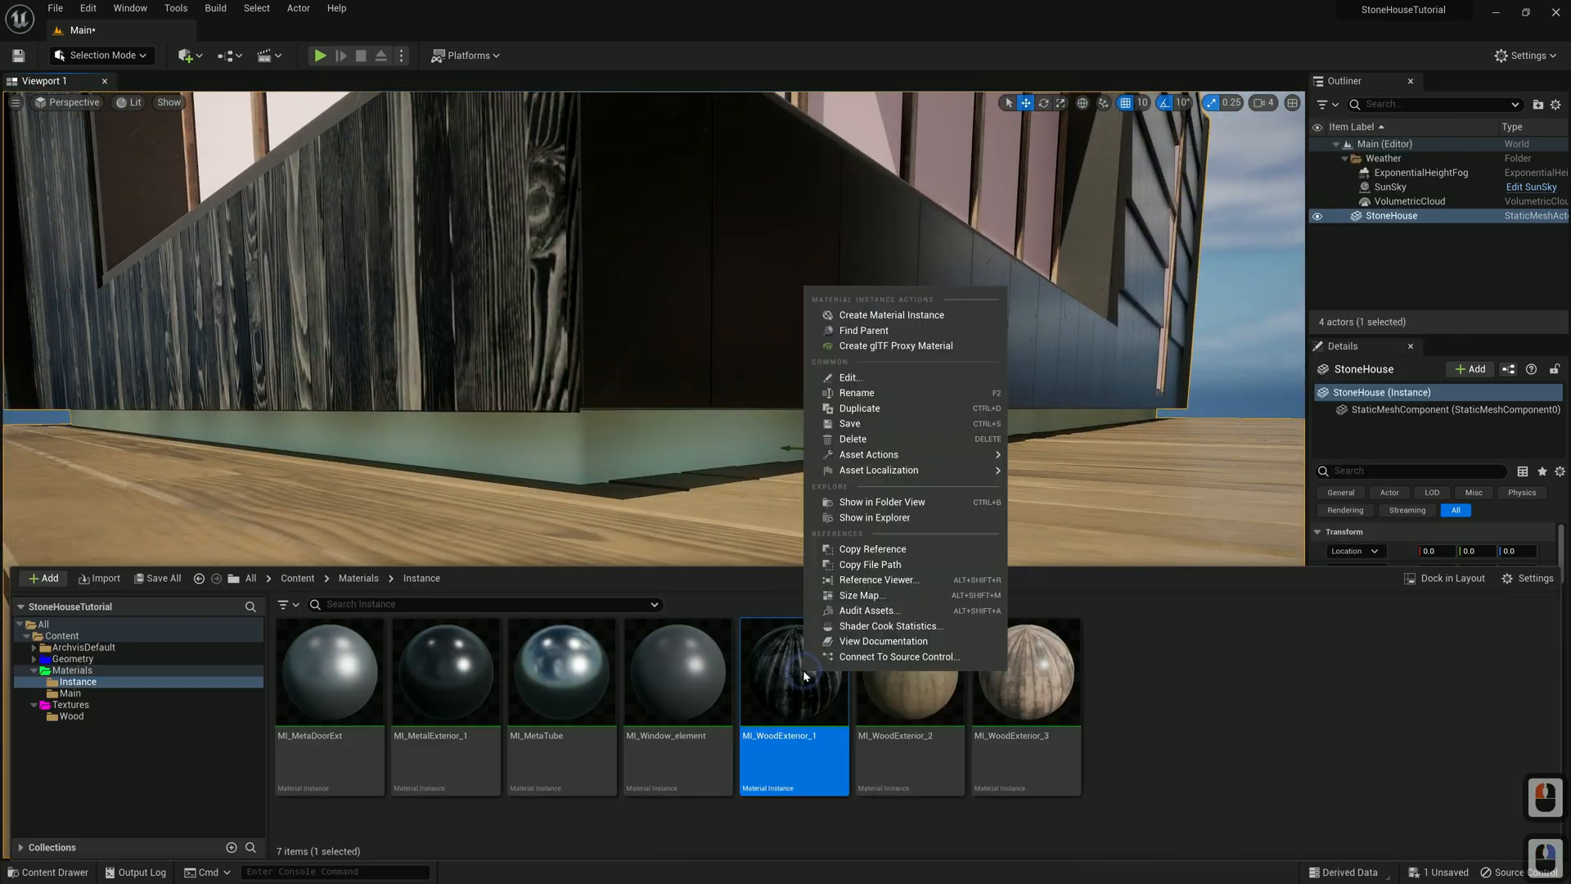
{"action": "left_click", "coordinate": [865, 408]}
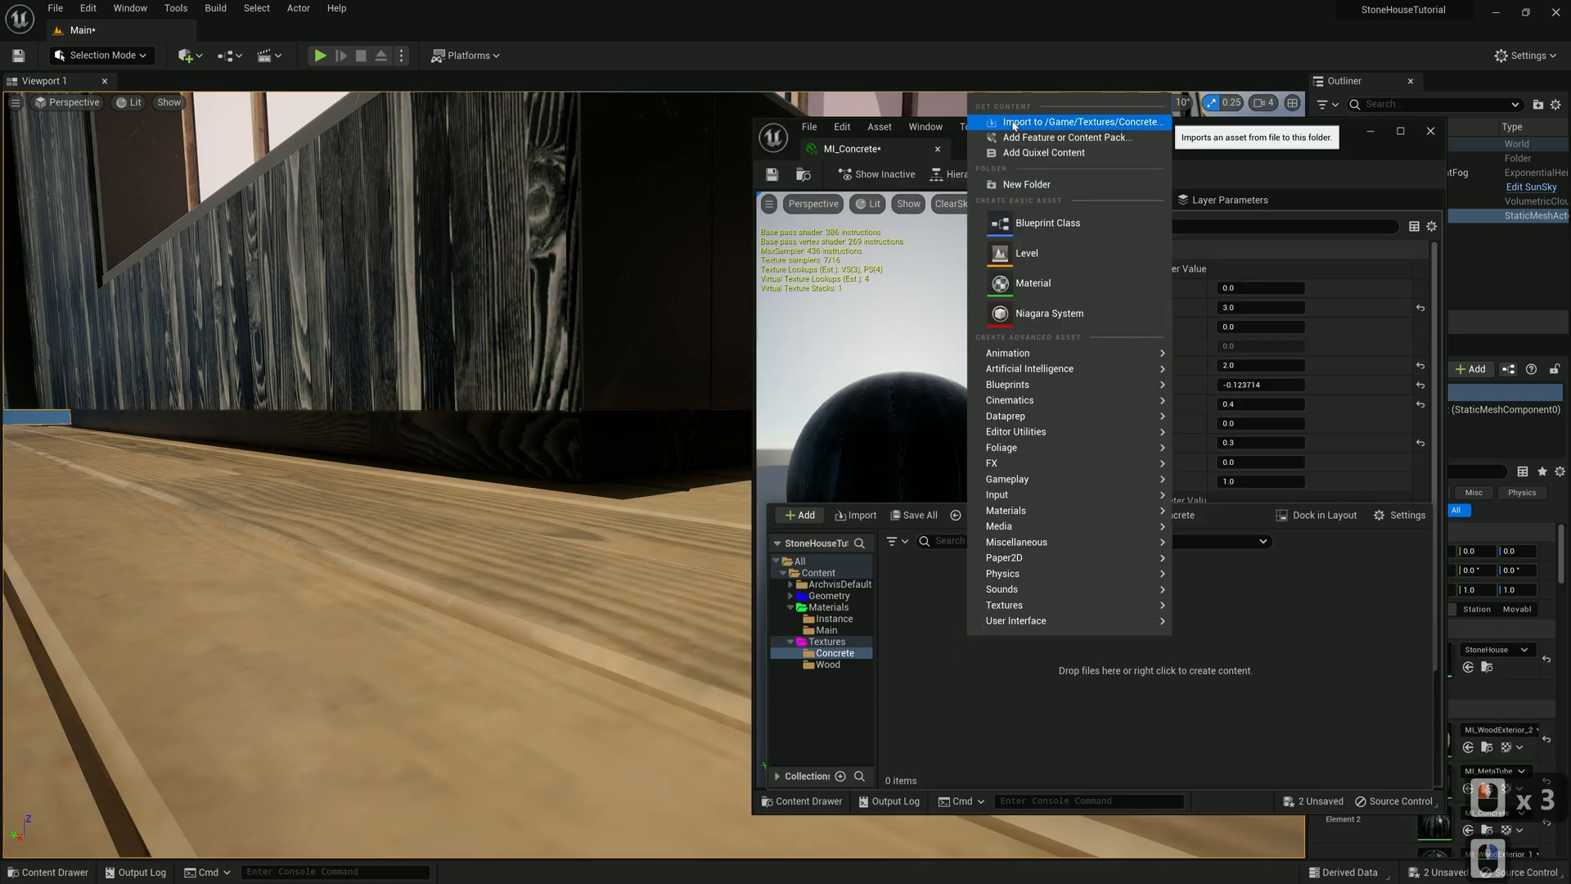
Find the concrete_1 maps and select Ever_cabins_Concrete_1_Diffuse for import into the Textures/Concrete folder
{"action": "left_click", "coordinate": [1055, 122]}
{"action": "type", "text": "concrete_1"}
{"action": "left_click", "coordinate": [685, 239]}
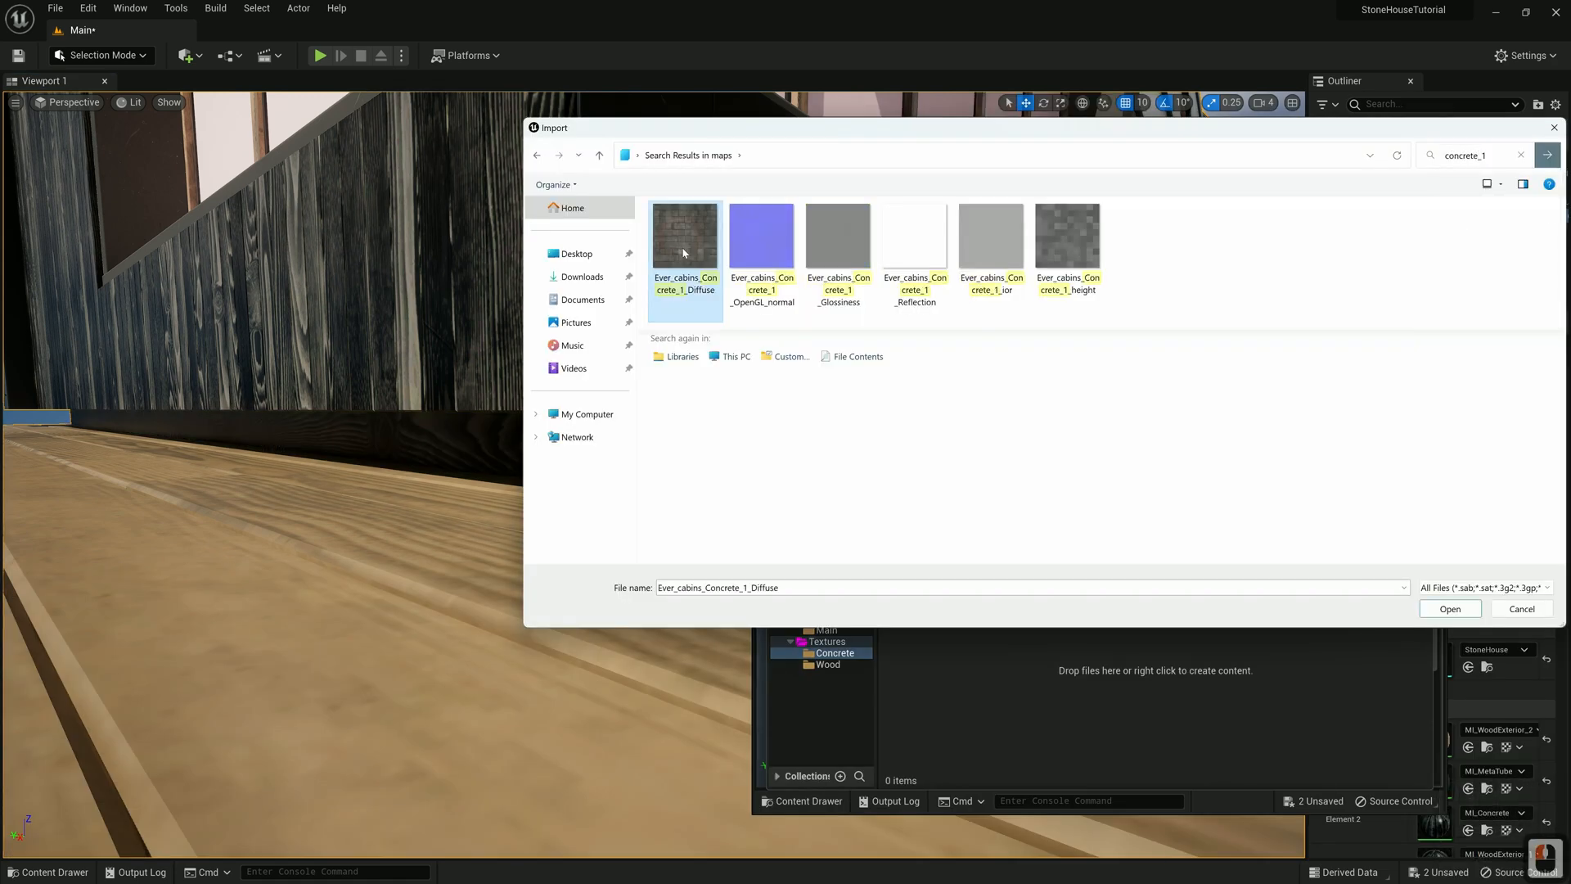
Import the Concrete_1 diffuse, OpenGL normal and glossiness textures and assign them to the texture parameters of MI_Concrete
{"action": "left_click", "coordinate": [761, 238], "text": "ctrl"}
{"action": "left_click", "coordinate": [837, 246], "text": "ctrl"}
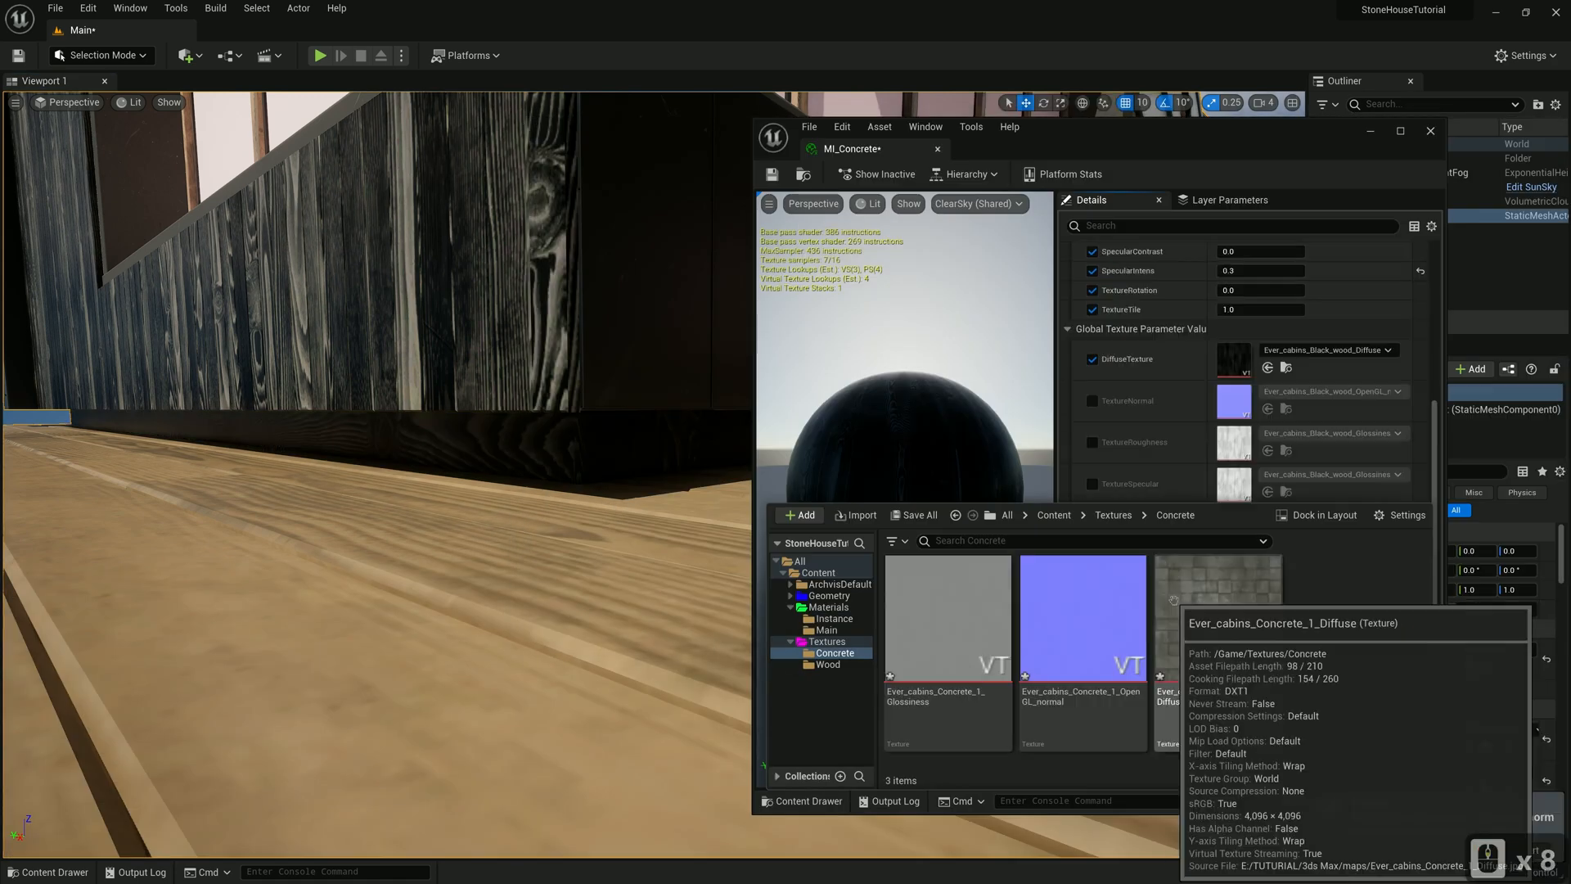
{"action": "key", "text": "ctrl+space"}
{"action": "left_click_drag", "start_coordinate": [1080, 646], "coordinate": [1234, 401]}
{"action": "left_click_drag", "start_coordinate": [1211, 646], "coordinate": [1233, 484]}
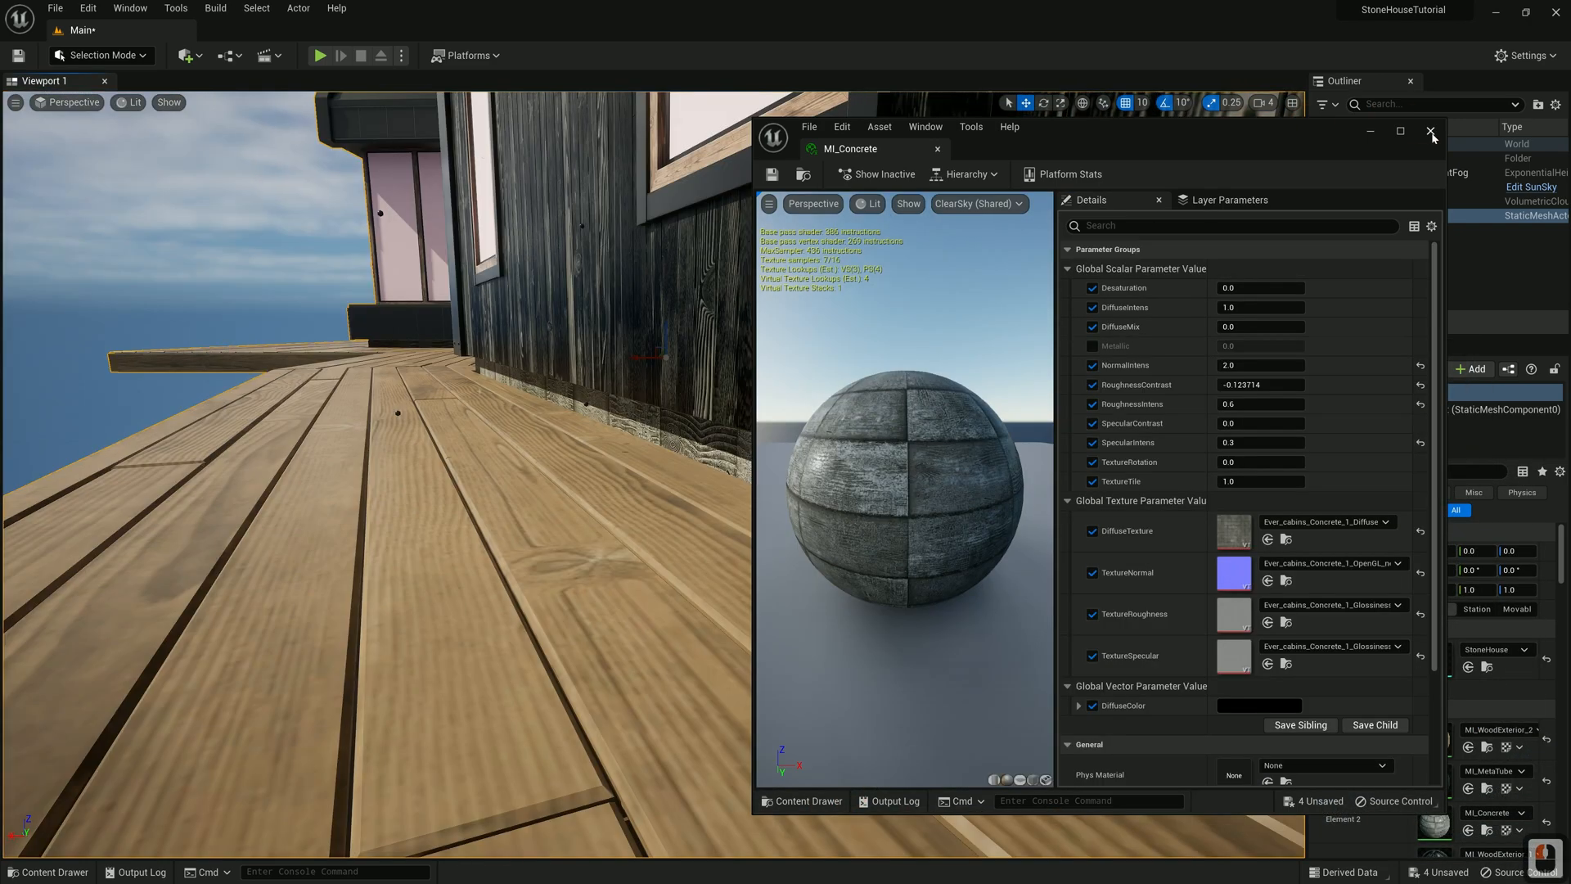
{"action": "left_click", "coordinate": [1431, 134]}
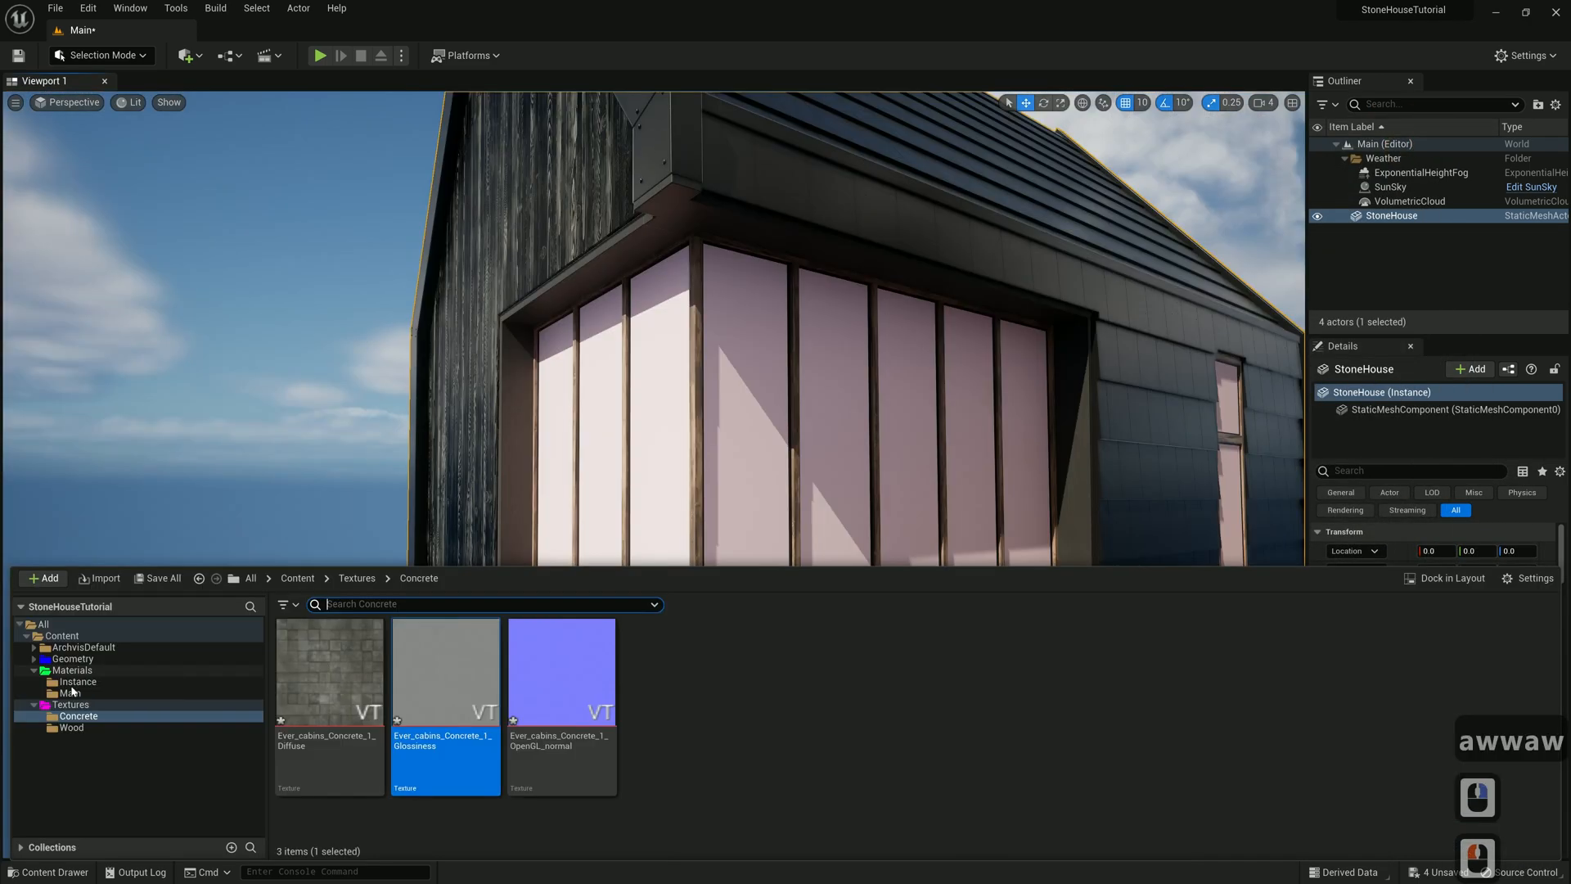
Create a new material named M_Glass in the Materials/Main folder
{"action": "left_click", "coordinate": [70, 693]}
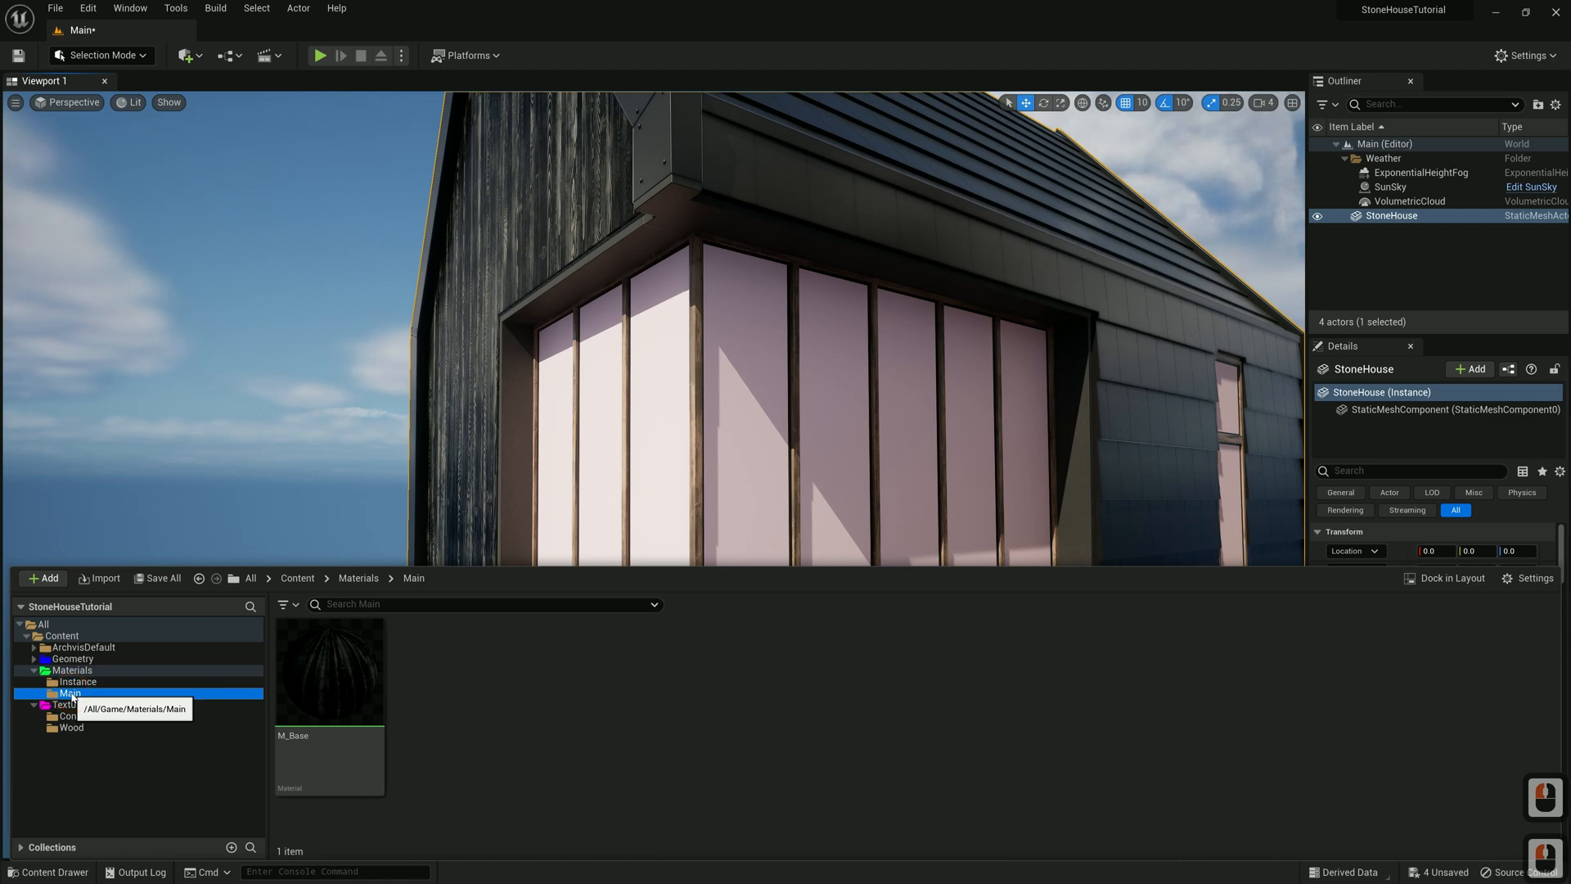
{"action": "right_click", "coordinate": [450, 691]}
{"action": "left_click", "coordinate": [520, 340]}
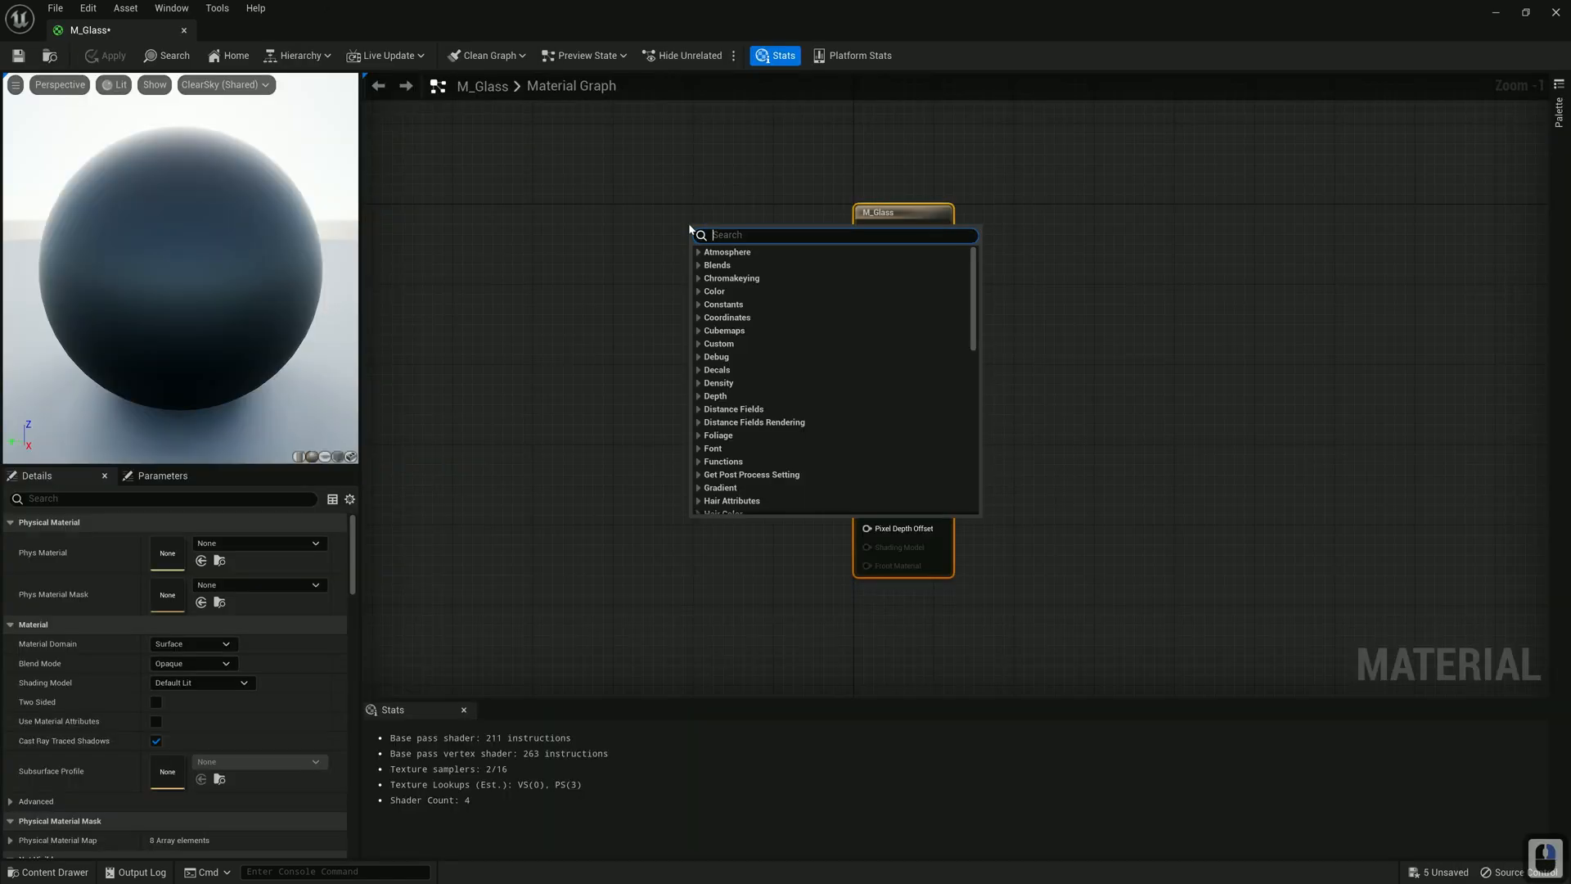
Add a Constant3Vector node to the M_Glass graph and connect it to Base Color
{"action": "type", "text": "color"}
{"action": "key", "text": "BackSpace"}
{"action": "key", "text": "BackSpace"}
{"action": "key", "text": "BackSpace"}
{"action": "key", "text": "BackSpace"}
{"action": "key", "text": "BackSpace"}
{"action": "type", "text": "cons"}
{"action": "left_click", "coordinate": [739, 292]}
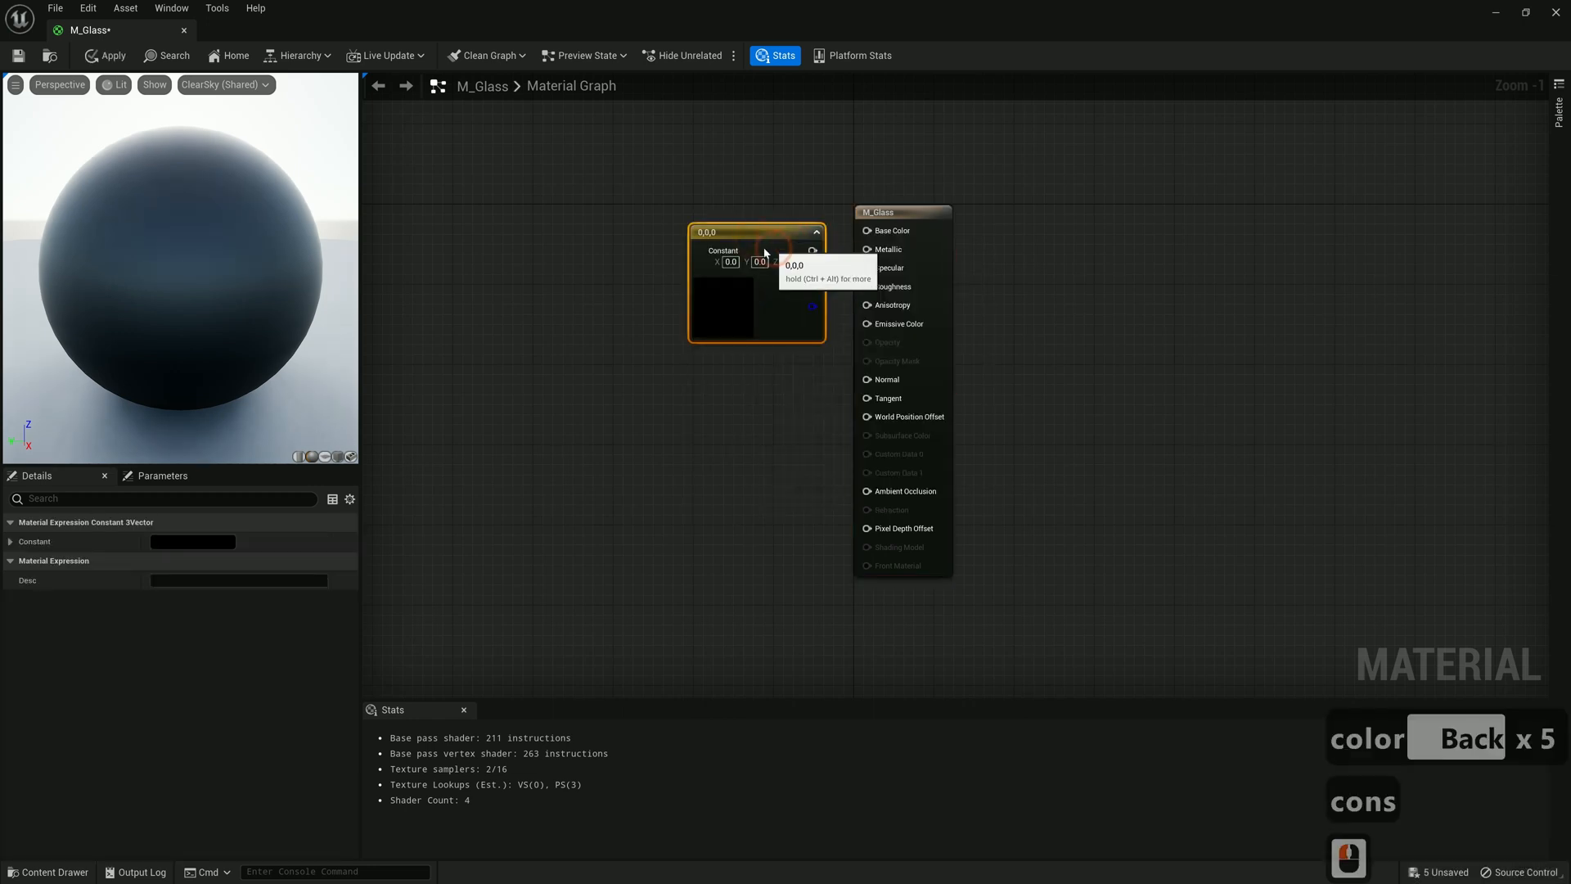
{"action": "left_click_drag", "start_coordinate": [757, 230], "coordinate": [868, 230]}
Convert the colour constant into a parameter named DiffuseColor
{"action": "right_click", "coordinate": [649, 216]}
{"action": "left_click", "coordinate": [708, 245]}
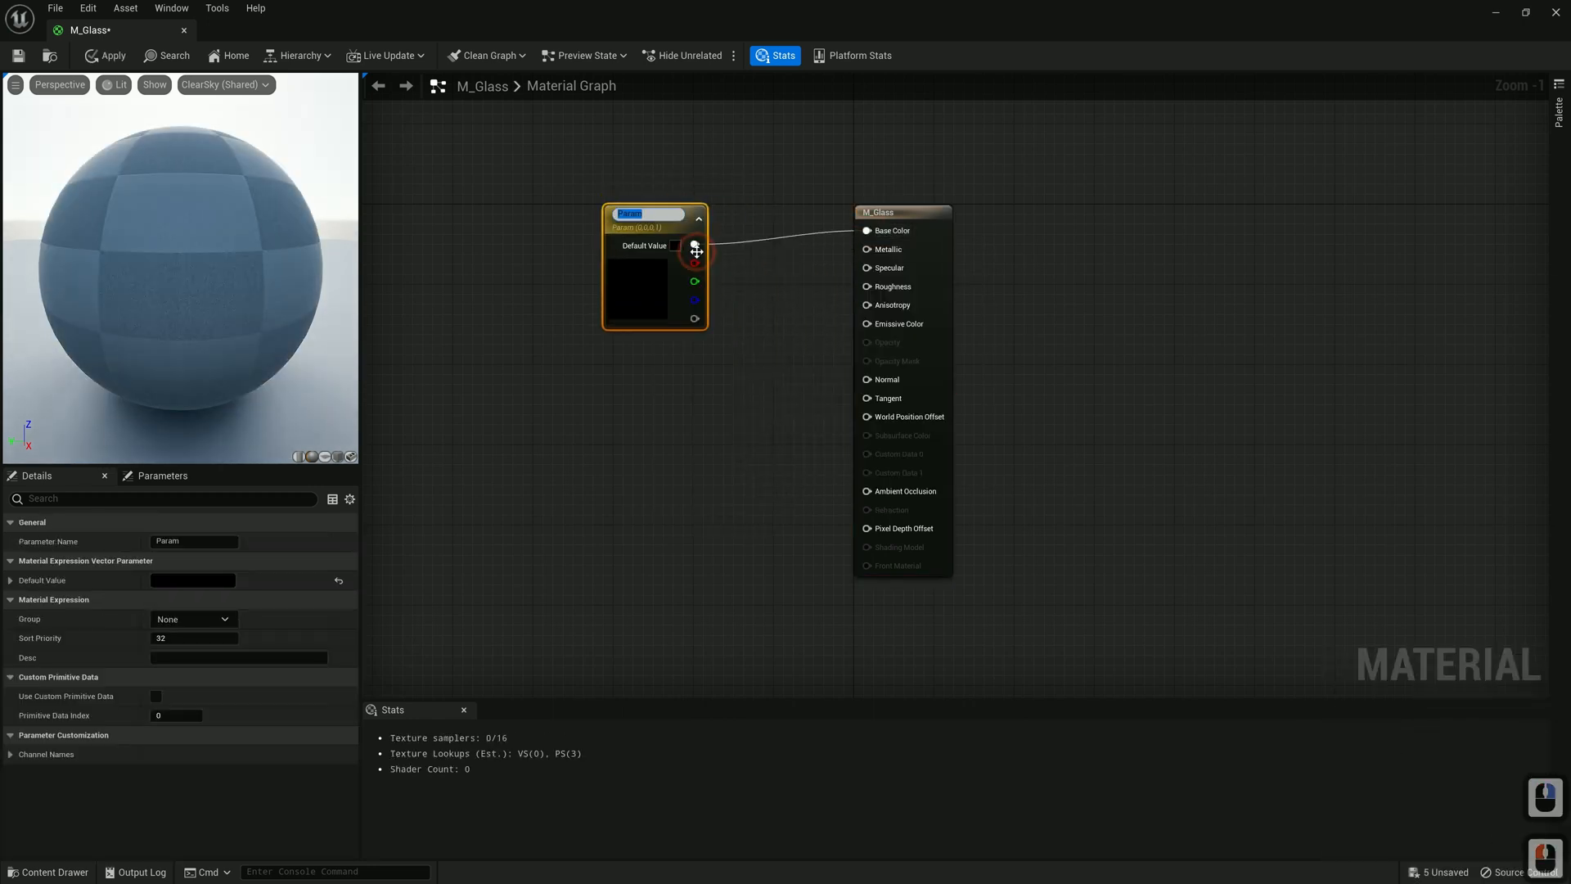
{"action": "type", "text": "DiffuseColor"}
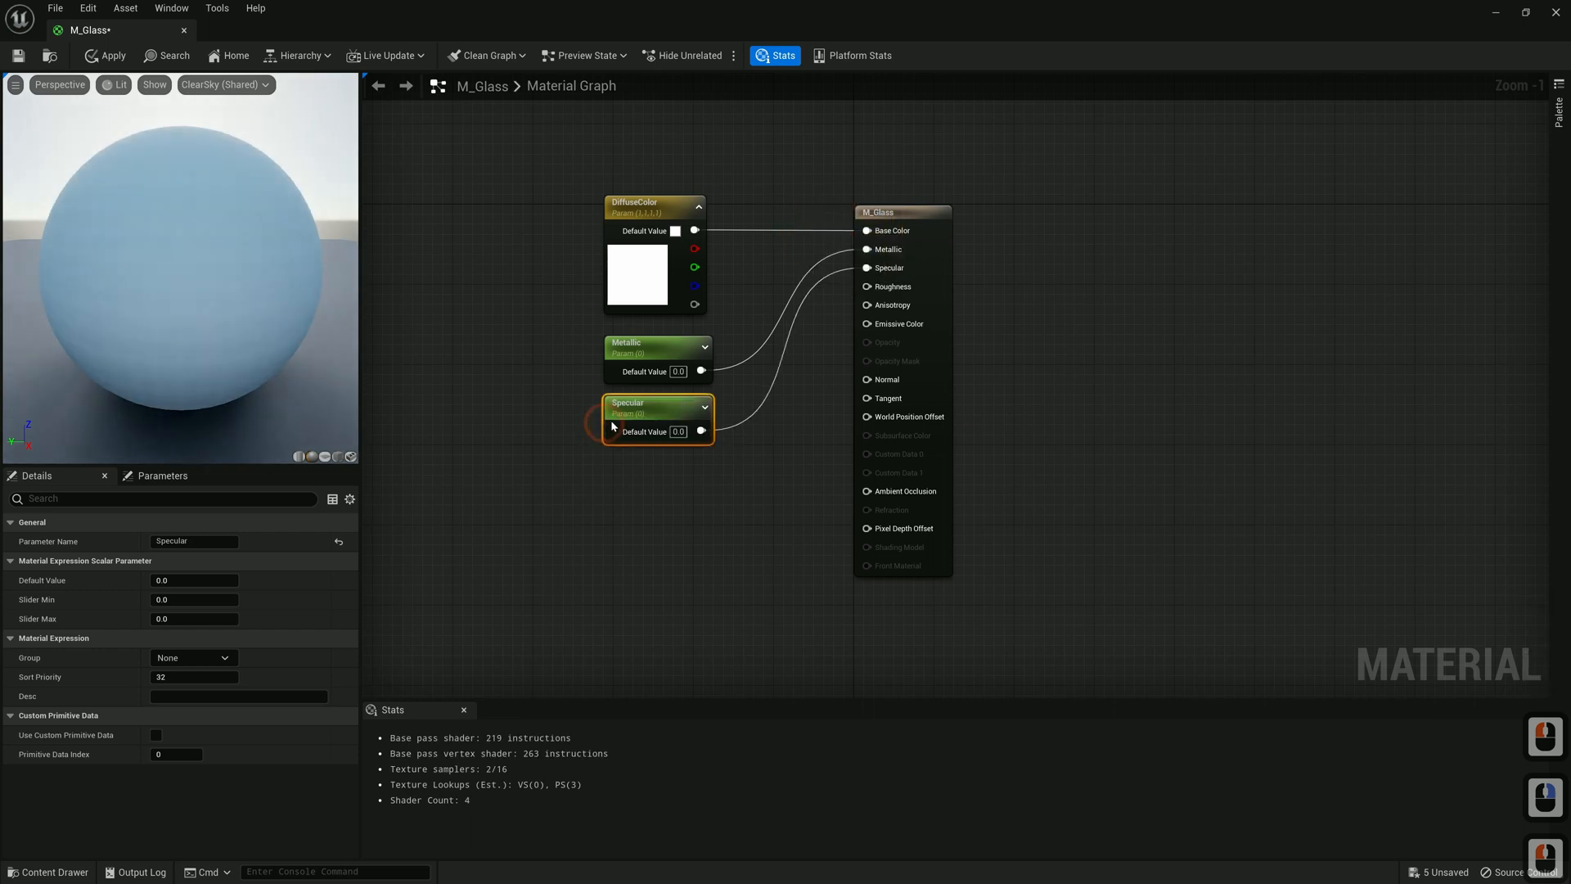
Promote the Roughness input of M_Glass to a parameter and shift the material's output node away from the parameters
{"action": "right_click", "coordinate": [884, 288]}
{"action": "left_click", "coordinate": [949, 314]}
{"action": "left_click_drag", "start_coordinate": [885, 348], "coordinate": [935, 348]}
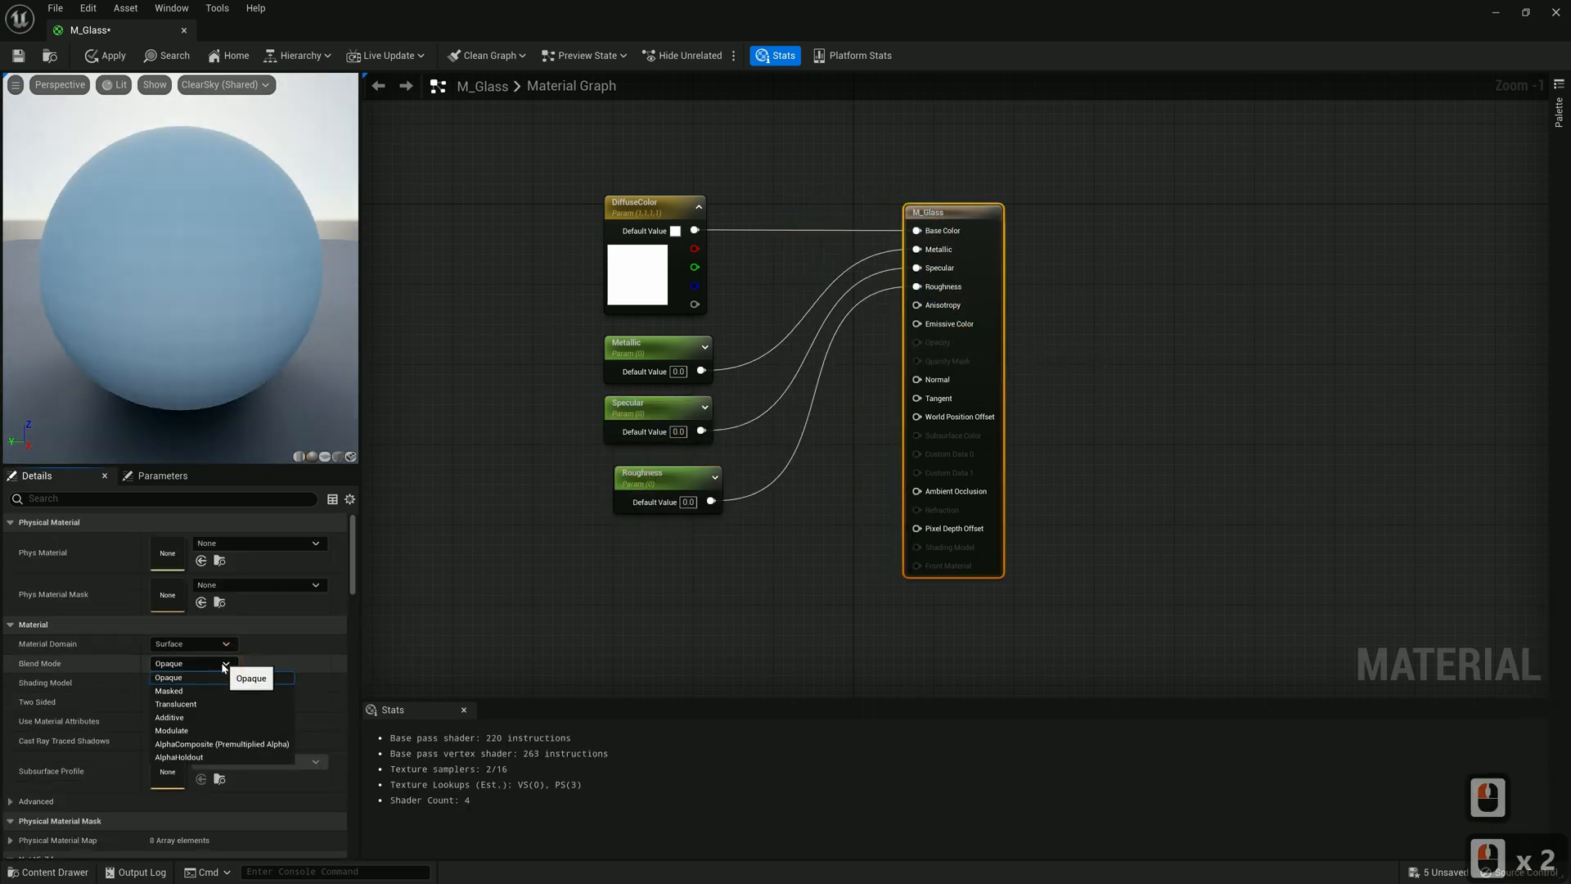
Set the M_Glass blend mode to Translucent and its translucency lighting mode to Surface ForwardShading
{"action": "left_click", "coordinate": [191, 704]}
{"action": "scroll", "coordinate": [331, 576], "scroll_direction": "down", "scroll_amount": 5}
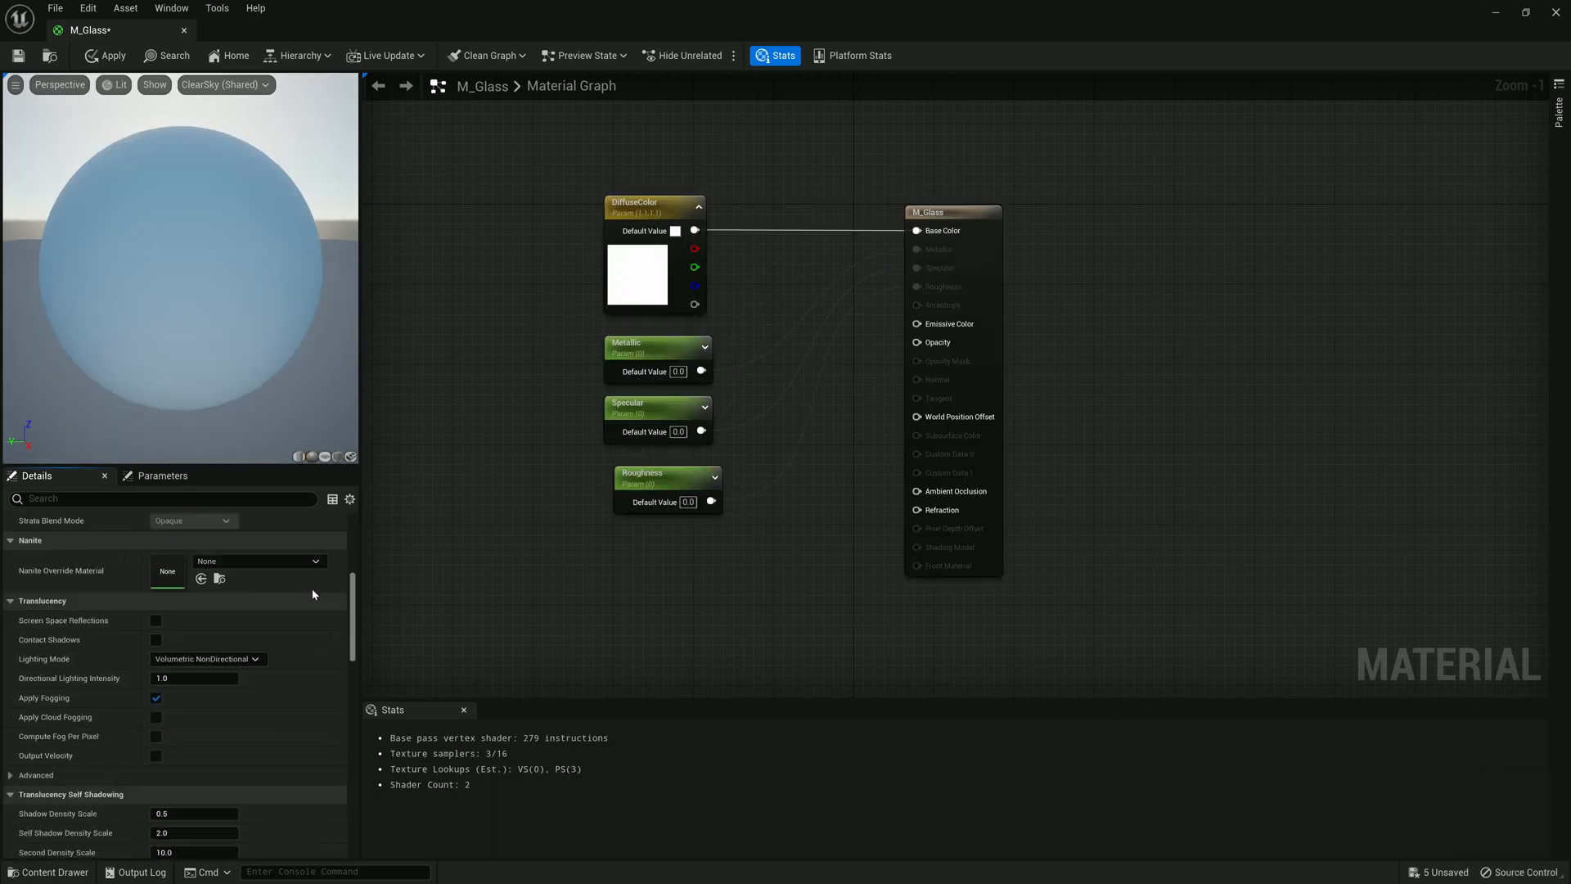
{"action": "left_click", "coordinate": [248, 658]}
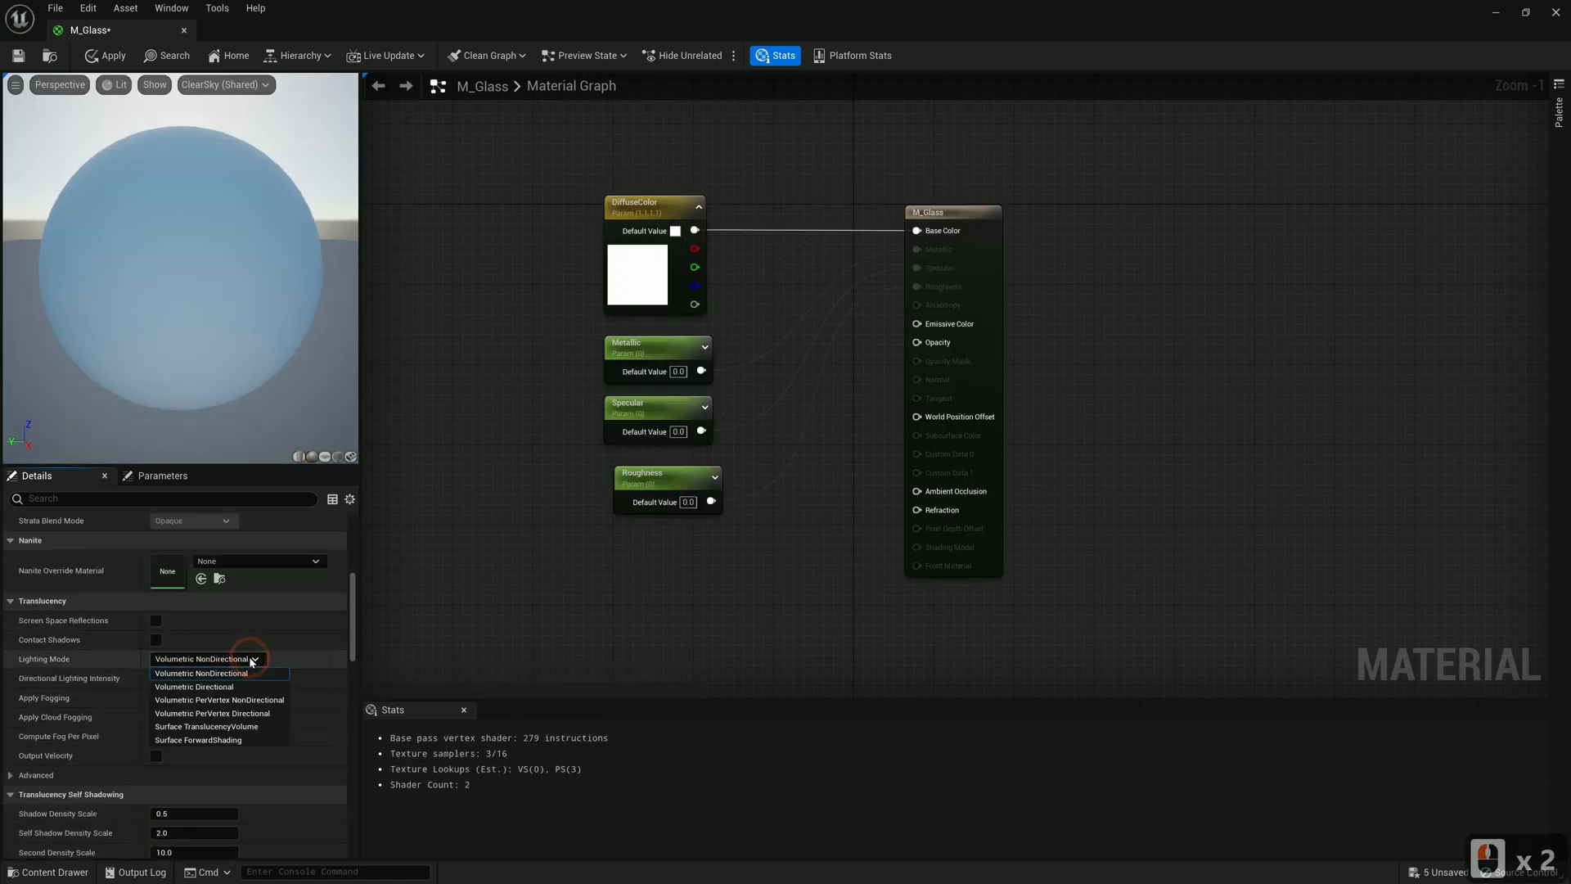
{"action": "left_click", "coordinate": [218, 740]}
Promote the Opacity input to a parameter and place its node below Roughness
{"action": "left_click", "coordinate": [949, 245]}
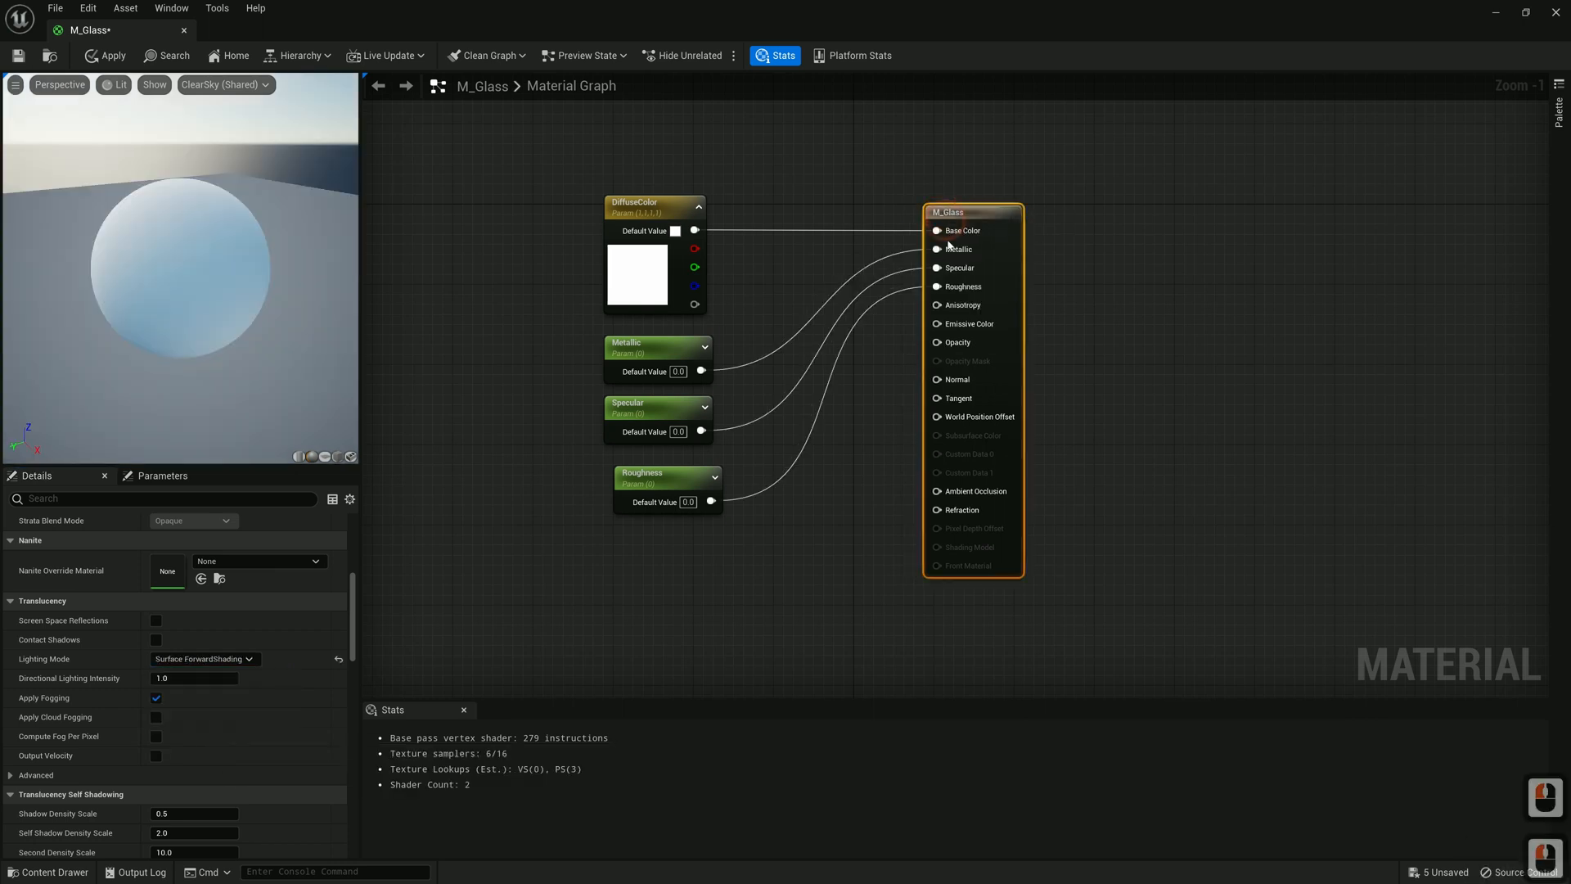
{"action": "left_click", "coordinate": [990, 370]}
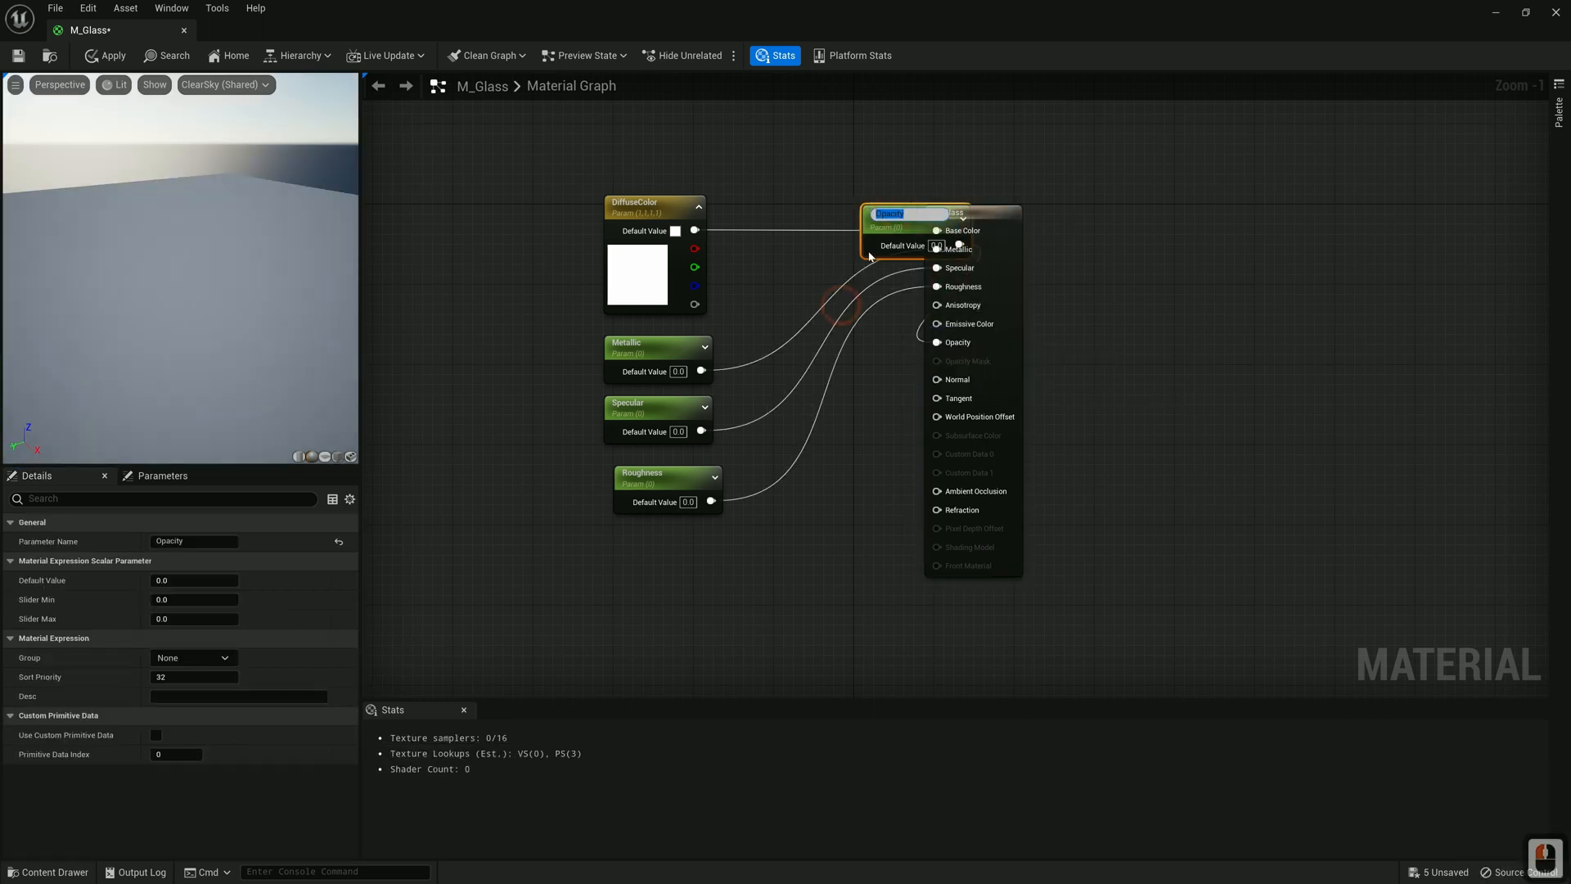
{"action": "left_click_drag", "start_coordinate": [633, 544], "coordinate": [633, 554]}
Add a Fresnel node feeding the Refraction input and place it below the Opacity parameter
{"action": "left_click", "coordinate": [915, 515]}
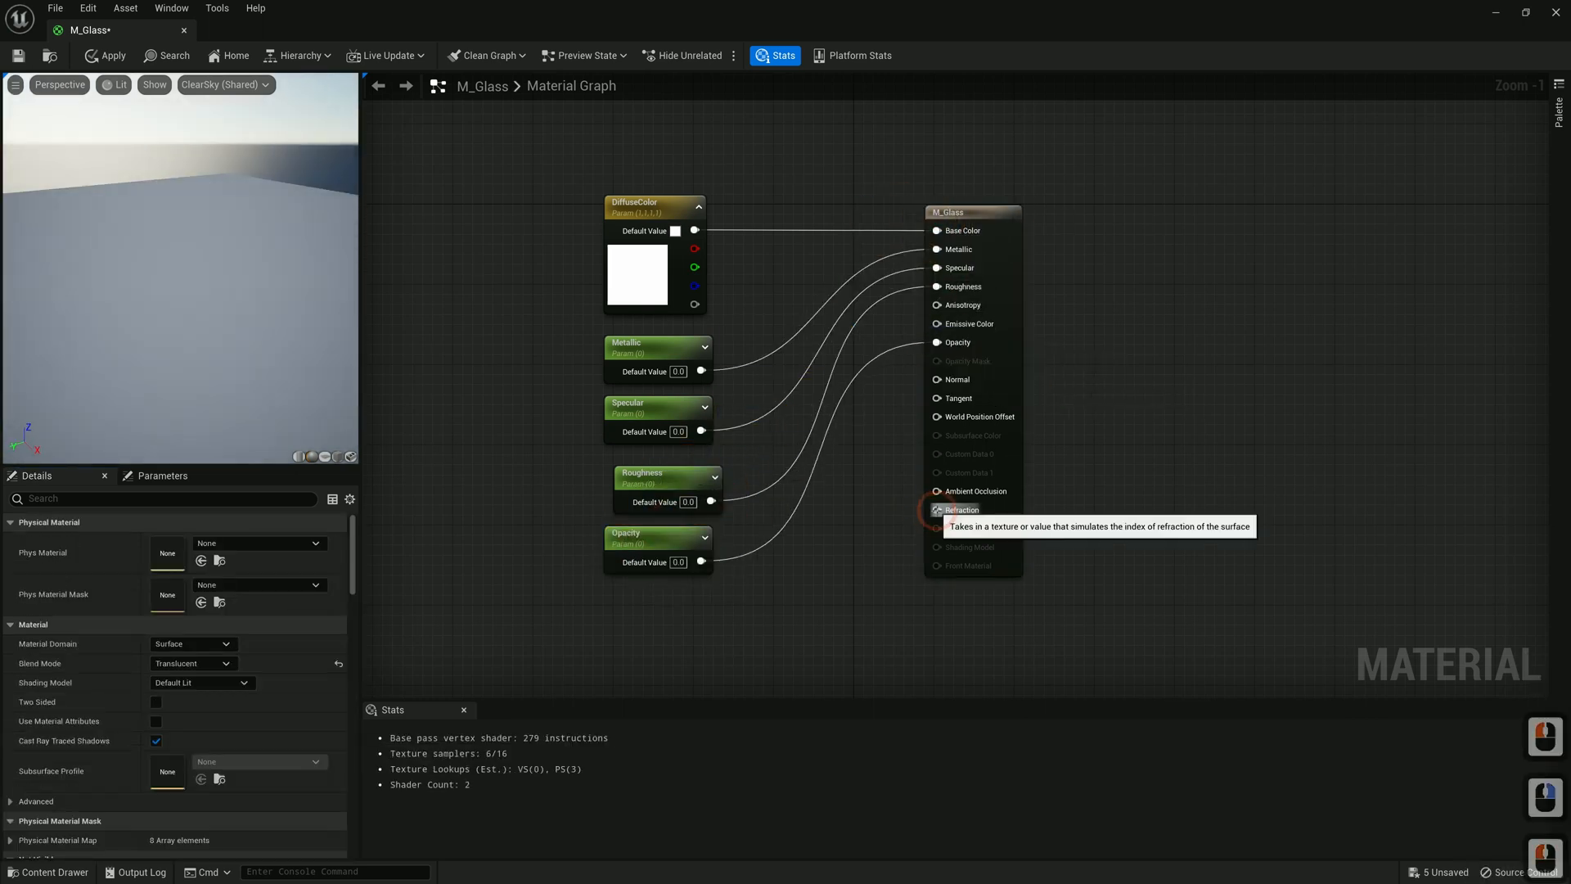
{"action": "left_click_drag", "start_coordinate": [839, 592], "coordinate": [839, 591]}
{"action": "type", "text": "fres"}
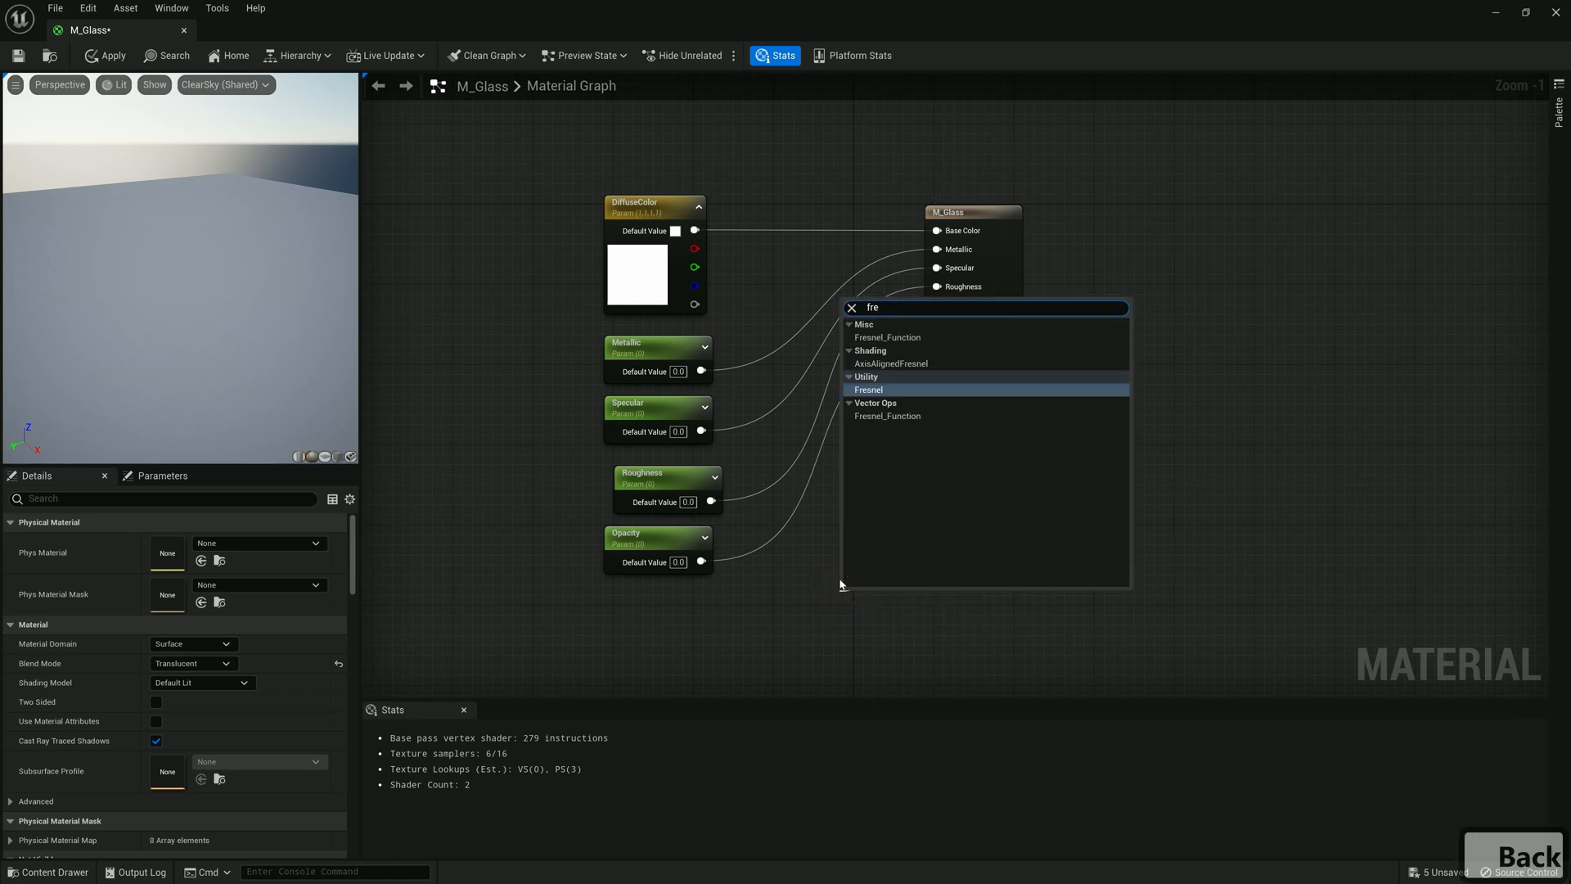
{"action": "left_click", "coordinate": [884, 392]}
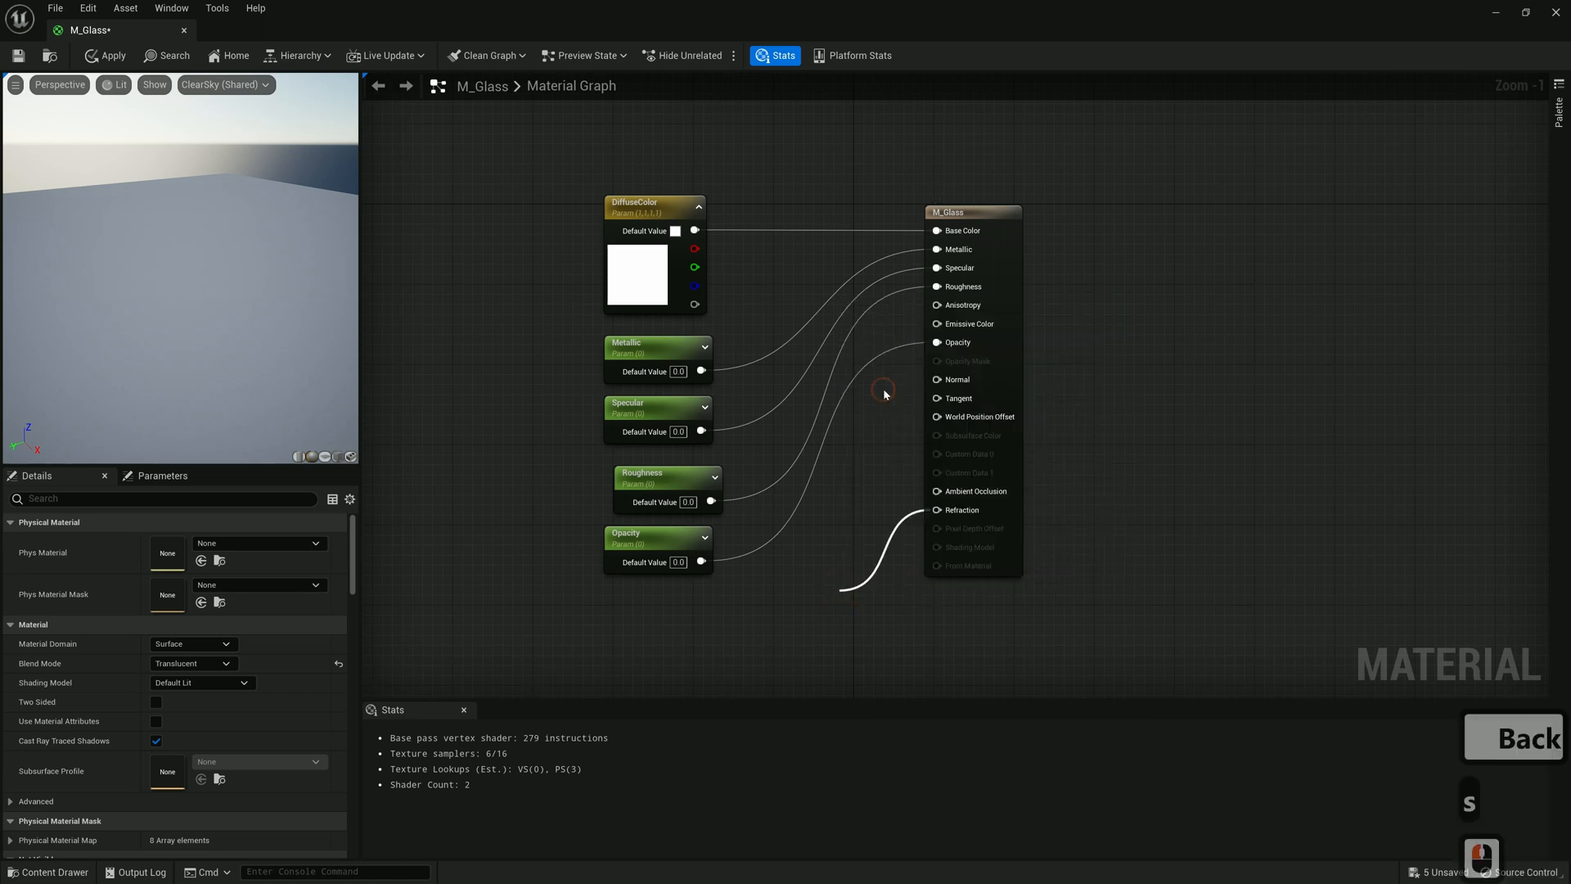
{"action": "scroll", "coordinate": [891, 434], "scroll_direction": "down", "scroll_amount": 1}
{"action": "scroll", "coordinate": [920, 516], "scroll_direction": "up", "scroll_amount": 2}
{"action": "left_click_drag", "start_coordinate": [942, 528], "coordinate": [676, 543]}
Promote the Fresnel node's BaseReflectFractionIn to a parameter named IOR and place it beside the Fresnel node
{"action": "right_click", "coordinate": [635, 599]}
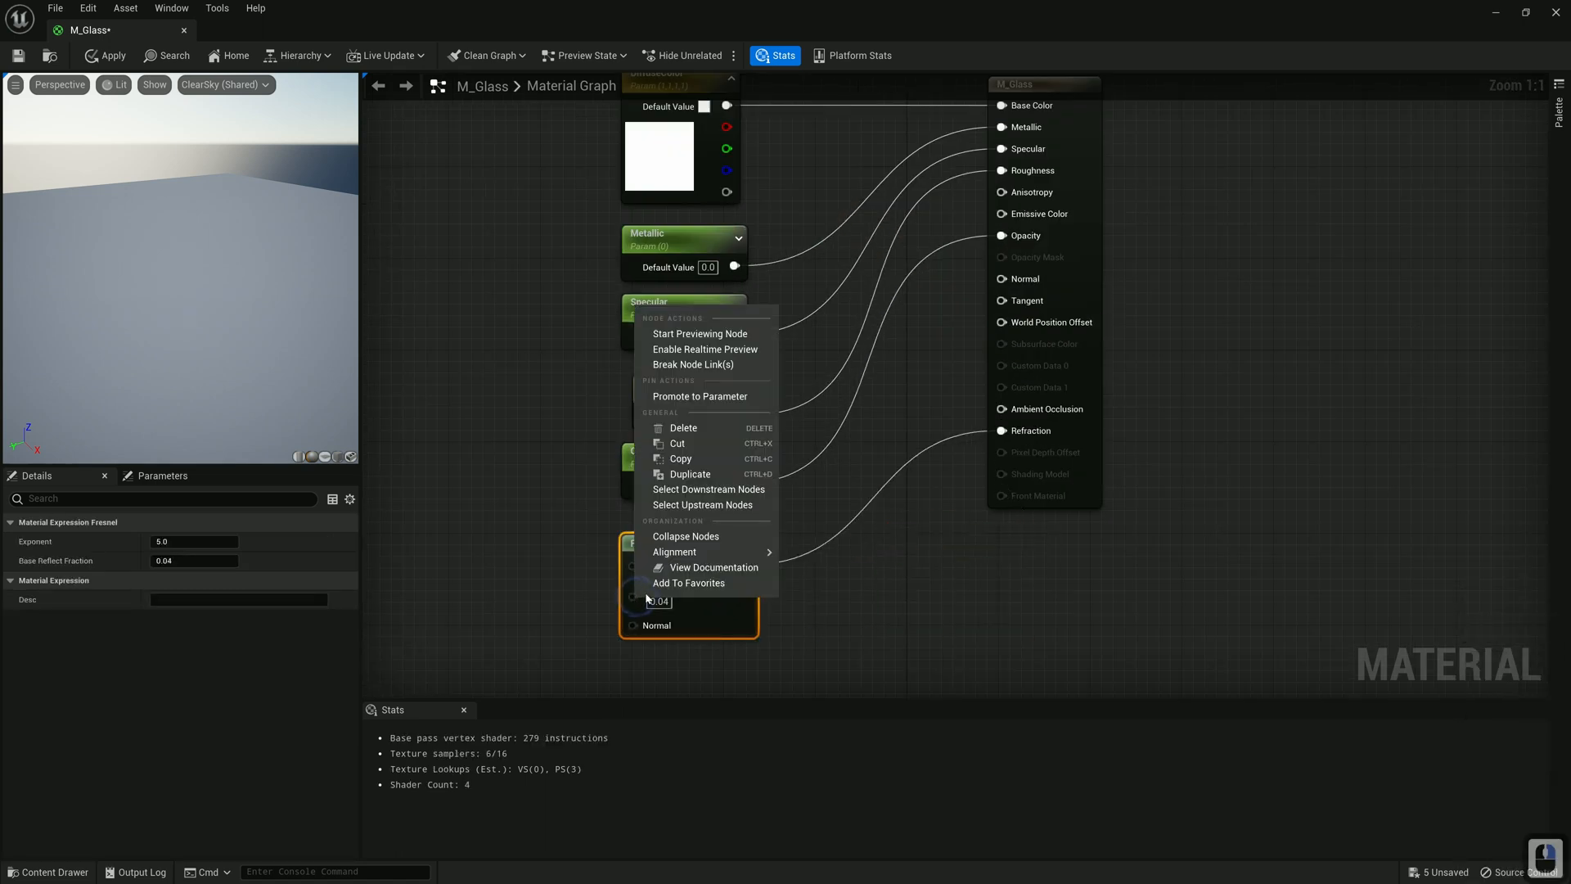
{"action": "left_click", "coordinate": [711, 398]}
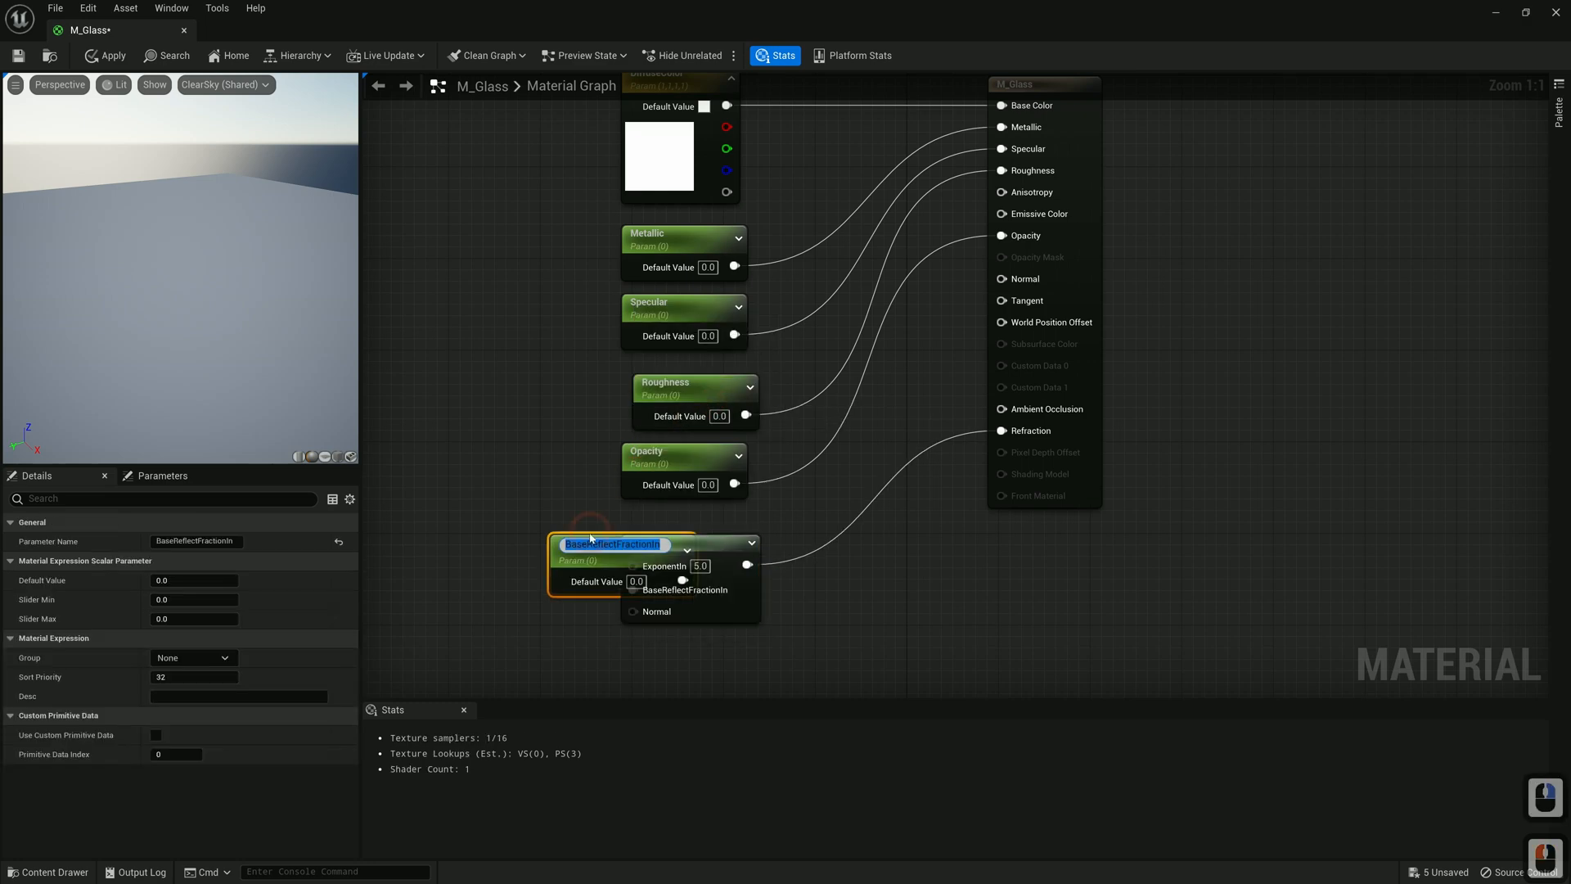
{"action": "left_click_drag", "start_coordinate": [608, 561], "coordinate": [473, 571]}
{"action": "right_click_drag", "start_coordinate": [880, 641], "coordinate": [1005, 679]}
Apply and save the M_Glass material, then close its editor
{"action": "left_click", "coordinate": [107, 56]}
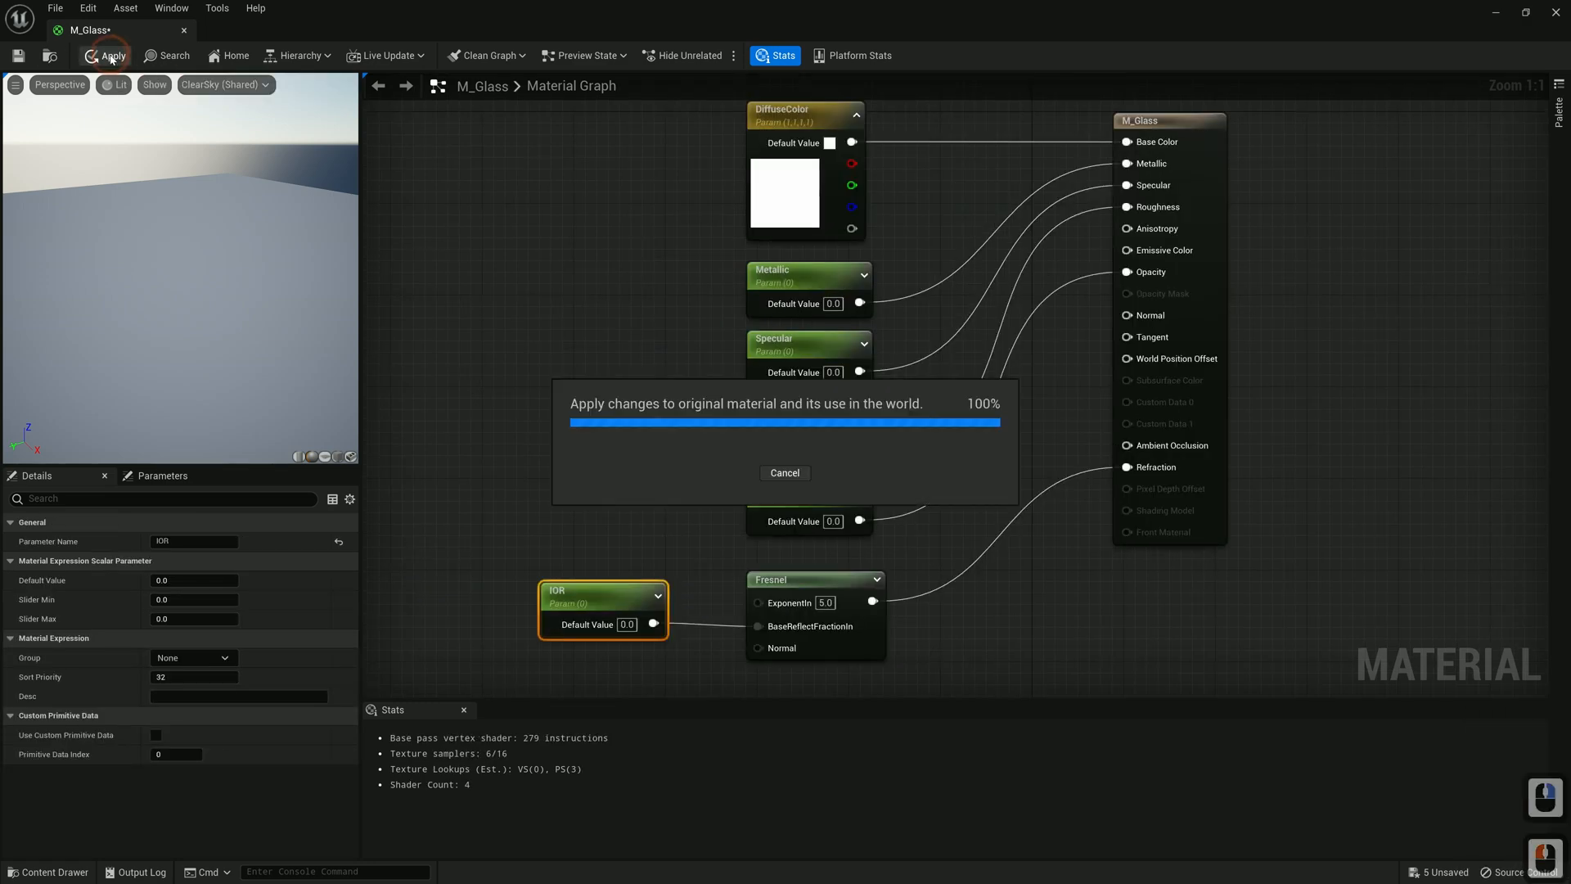
{"action": "left_click", "coordinate": [19, 57]}
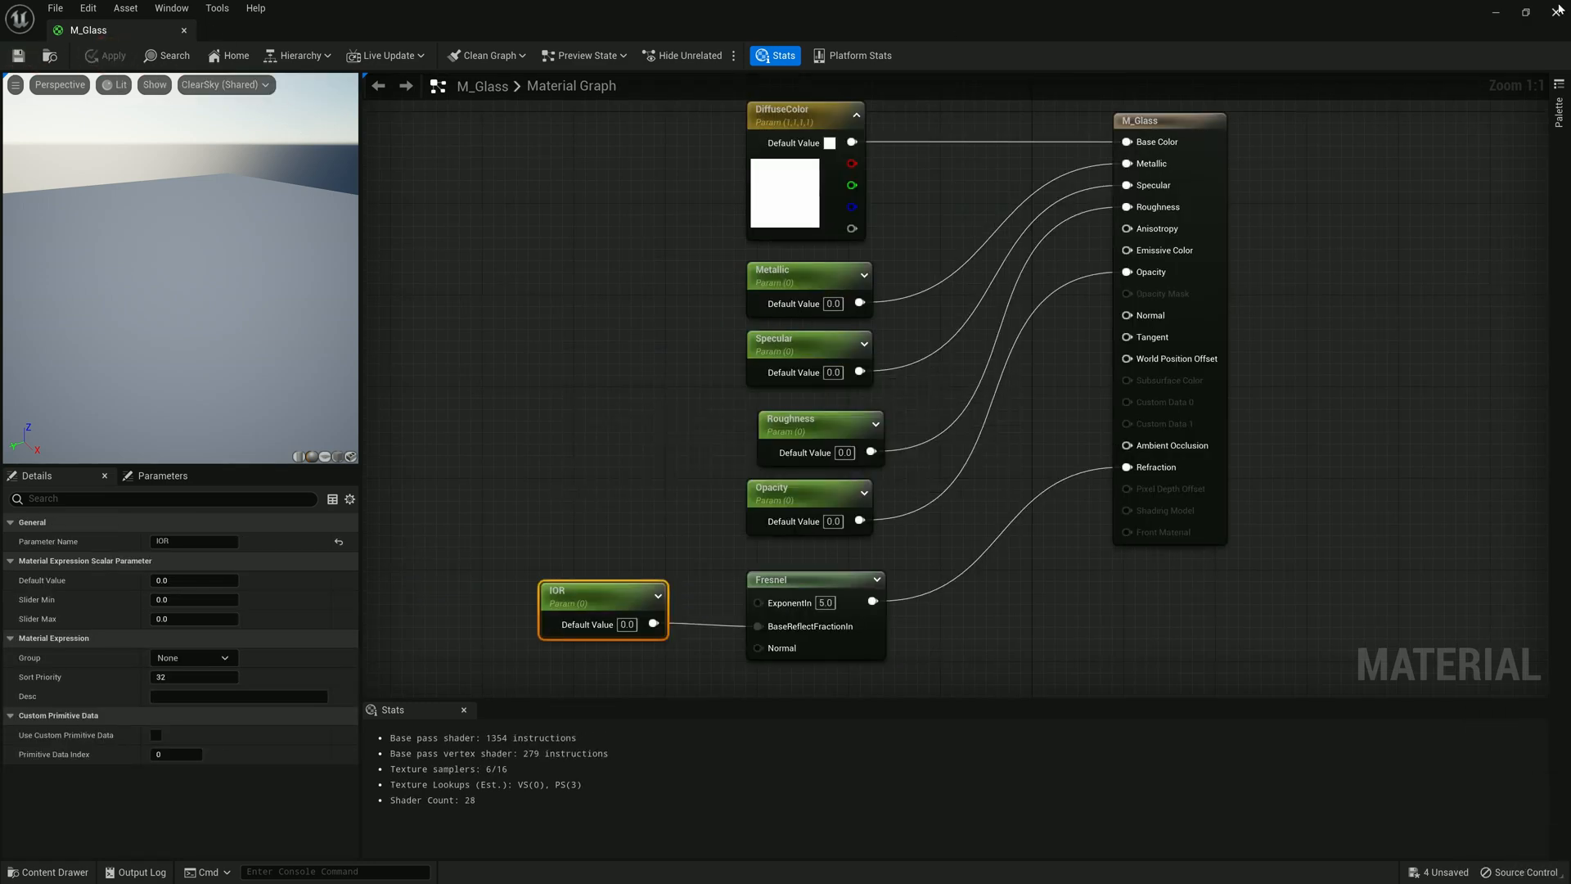
{"action": "left_click", "coordinate": [1557, 10]}
Create a material instance of M_Glass named MI_GlassWindows and move it to the Instance folder
{"action": "right_click", "coordinate": [446, 687]}
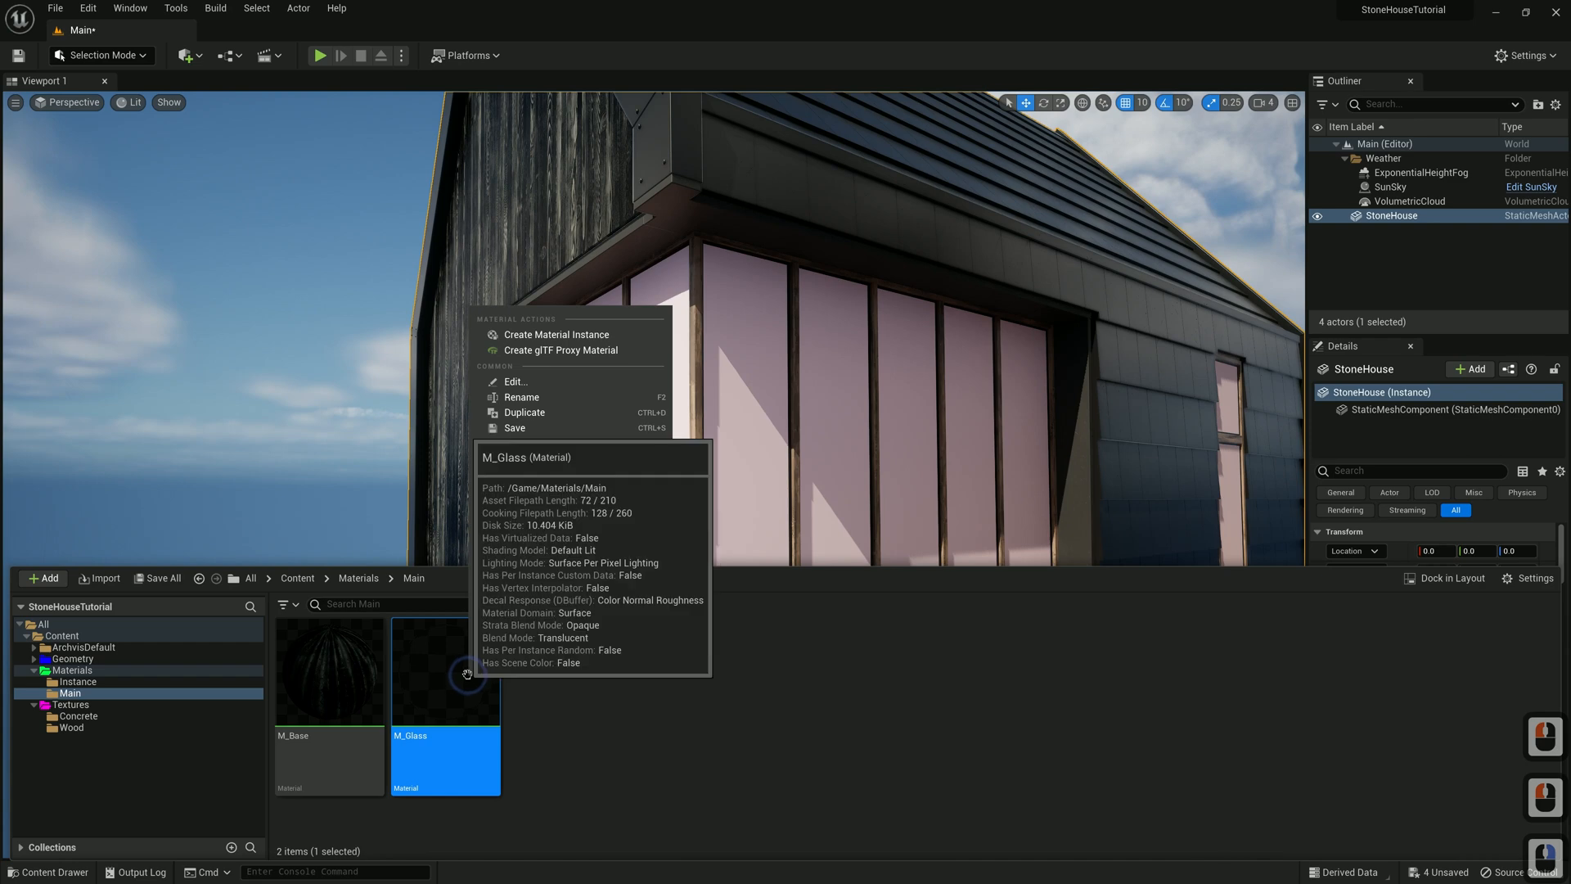
{"action": "left_click", "coordinate": [556, 335]}
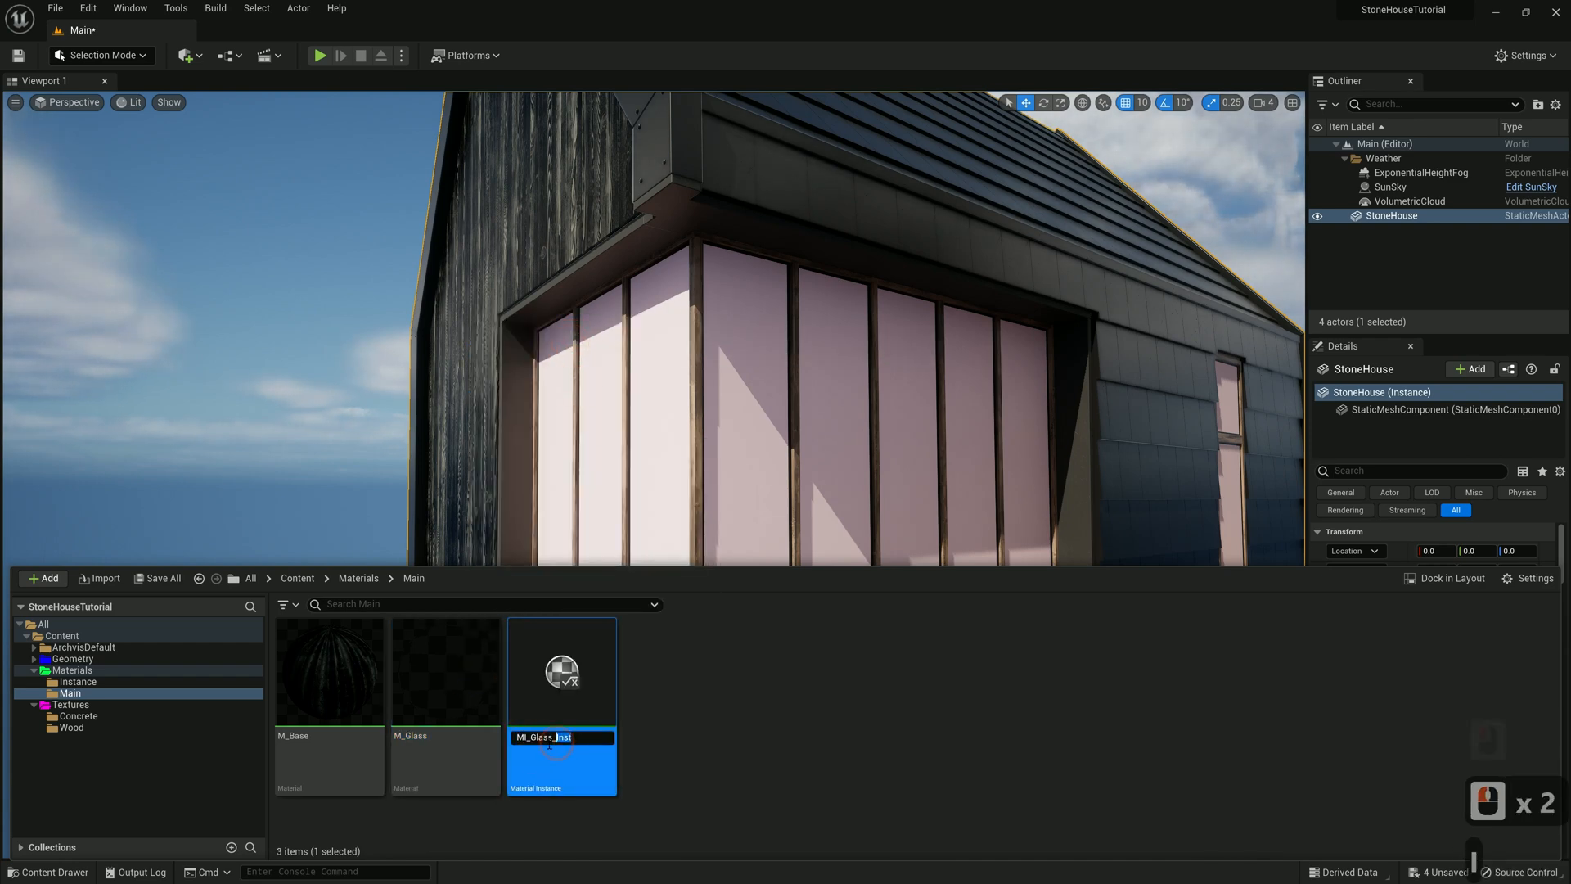
{"action": "left_click_drag", "start_coordinate": [561, 671], "coordinate": [84, 684]}
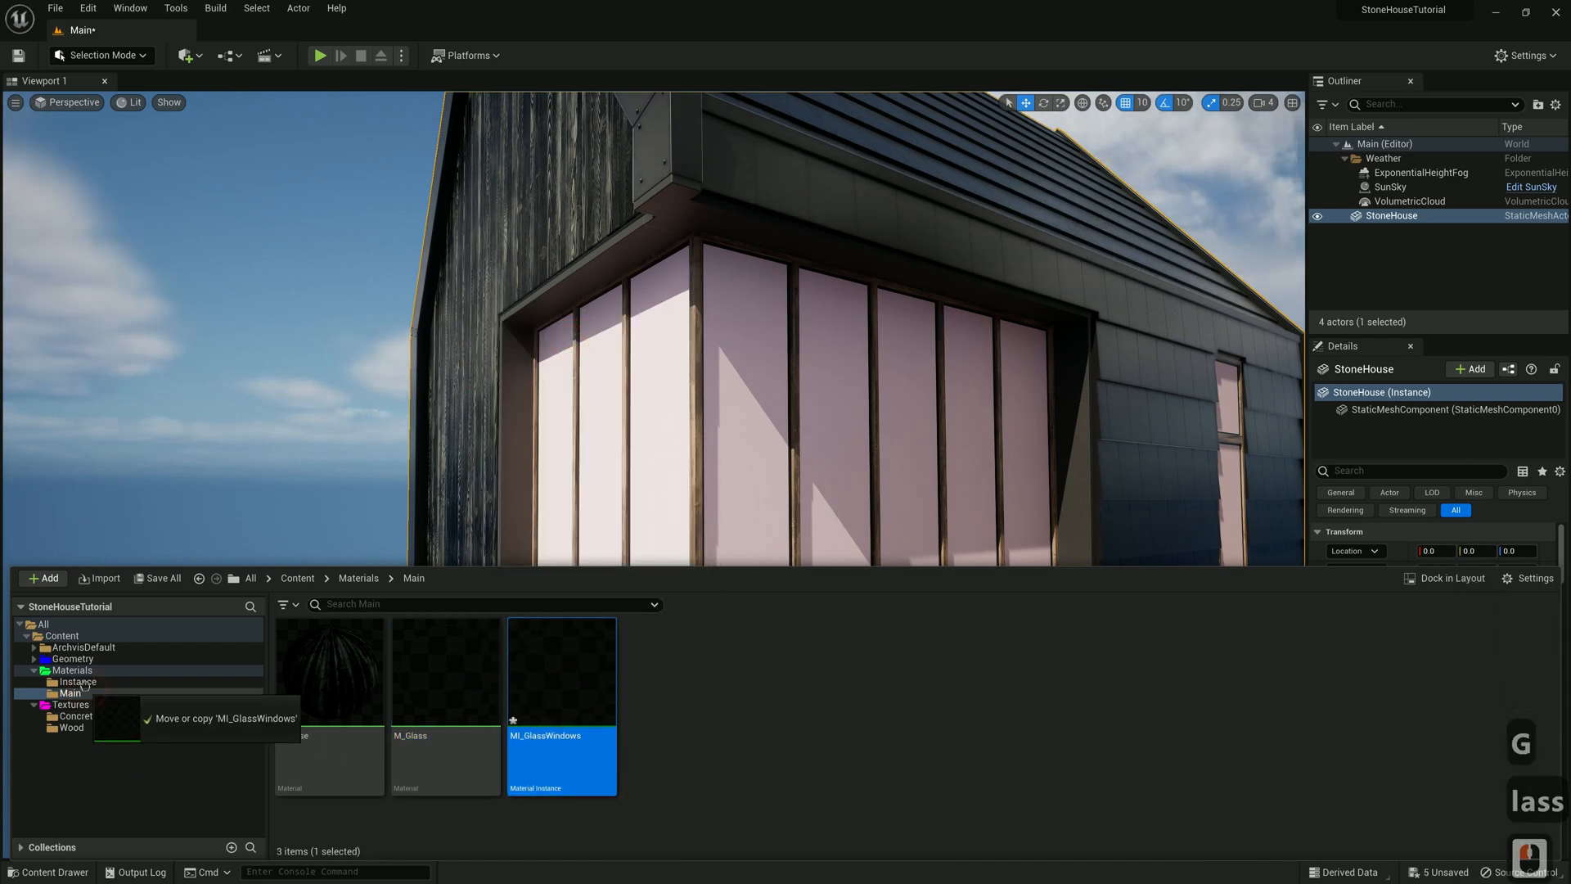
{"action": "left_click", "coordinate": [124, 710]}
Apply MI_GlassWindows to the house's window panes and set its DiffuseColor to a muted blue, hex sRGB 77ABBF
{"action": "left_click_drag", "start_coordinate": [449, 677], "coordinate": [661, 463]}
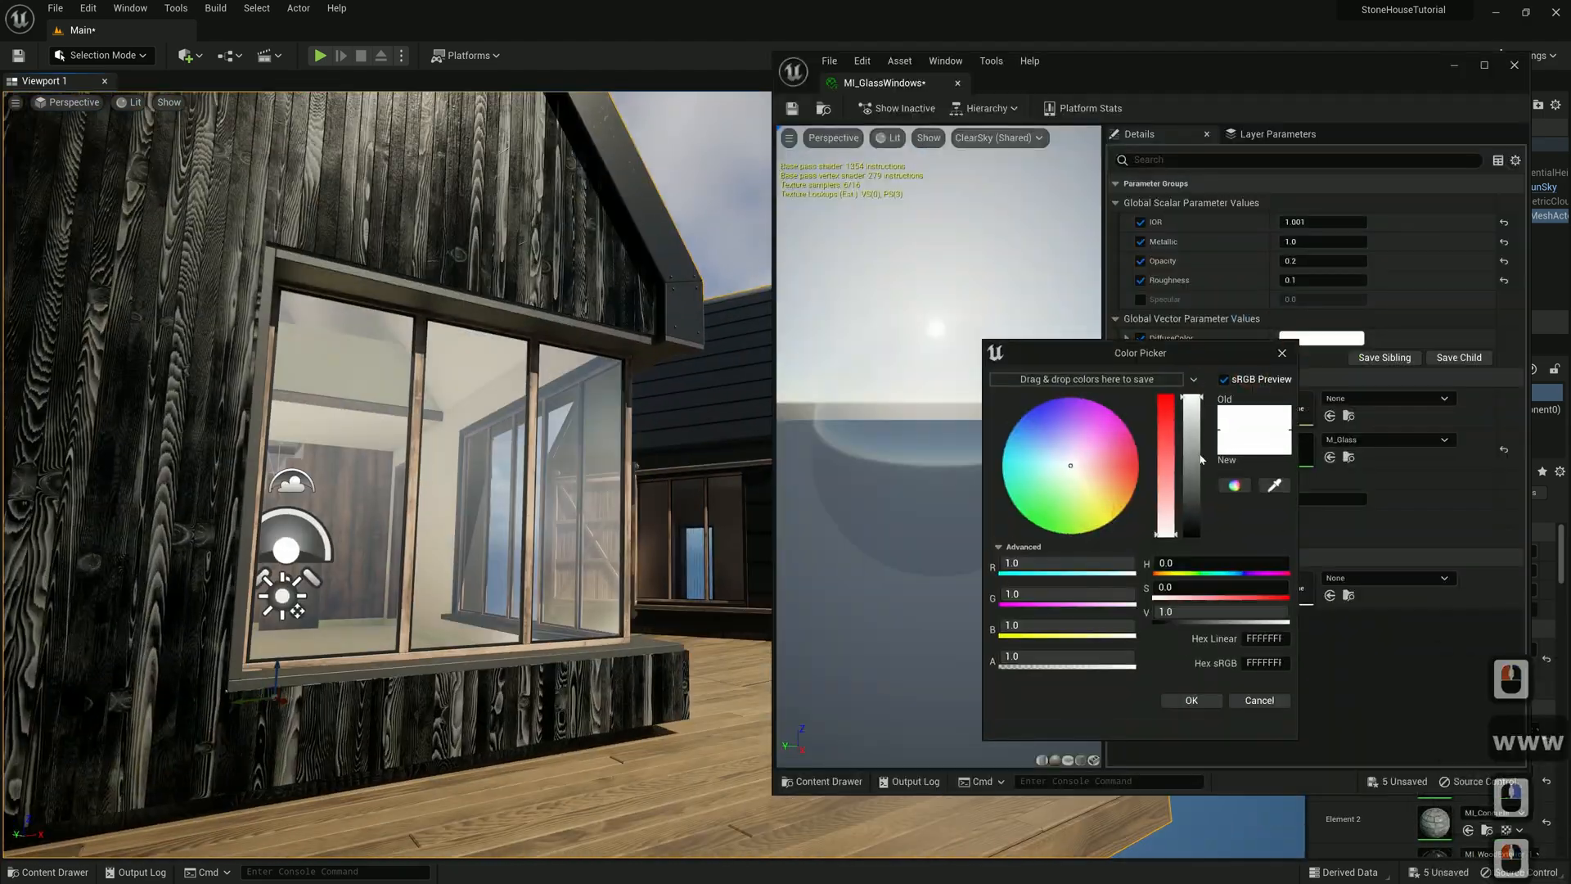
{"action": "left_click_drag", "start_coordinate": [1038, 452], "coordinate": [1042, 456]}
{"action": "left_click", "coordinate": [1201, 489]}
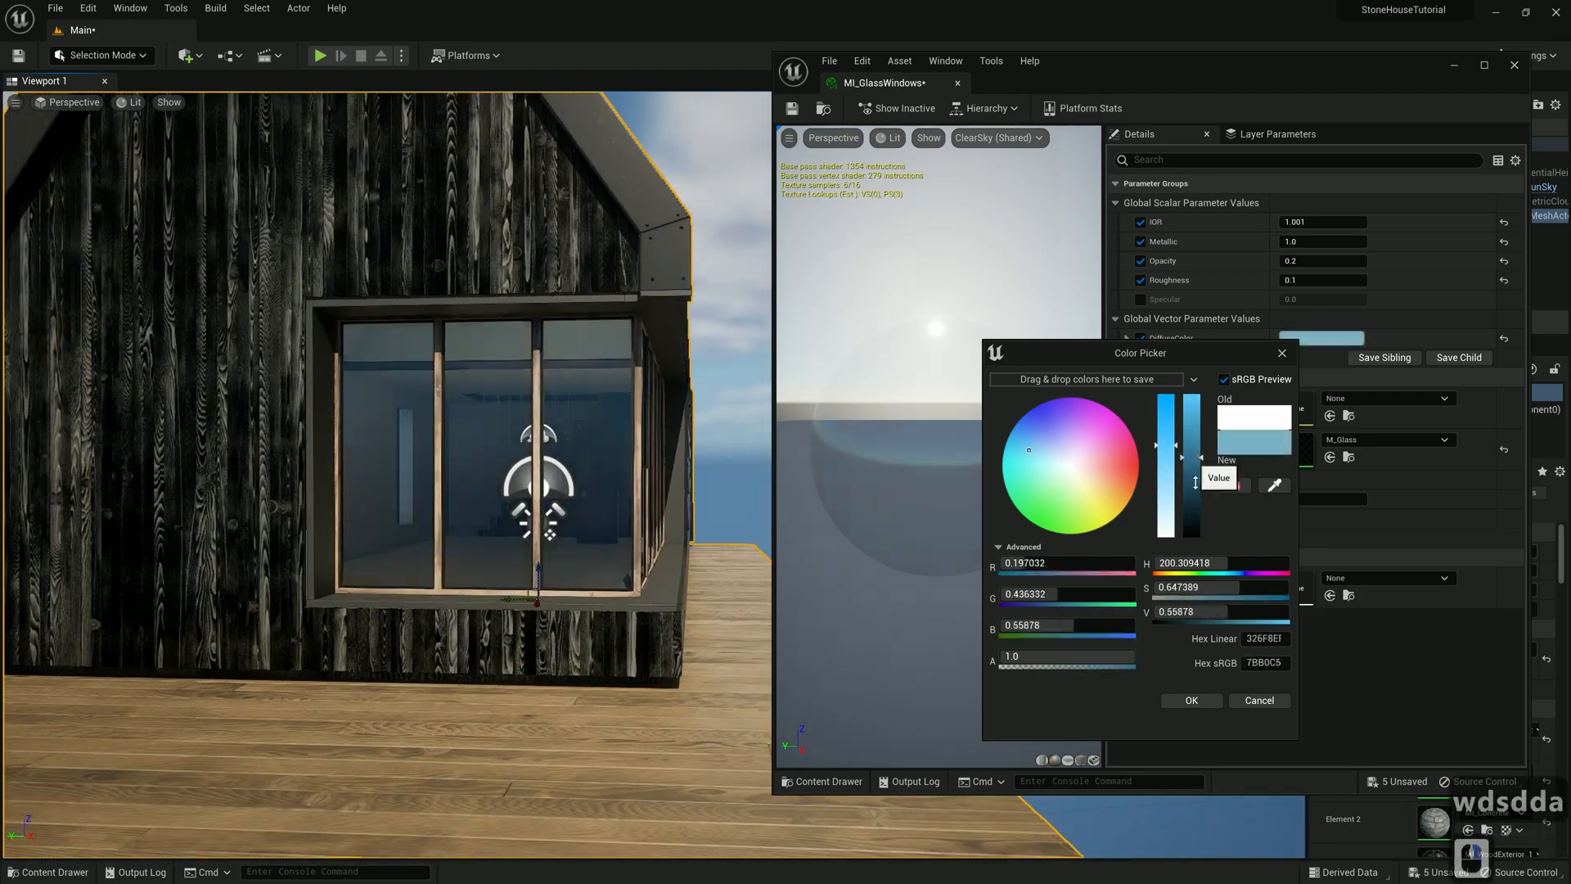
{"action": "left_click", "coordinate": [1200, 462]}
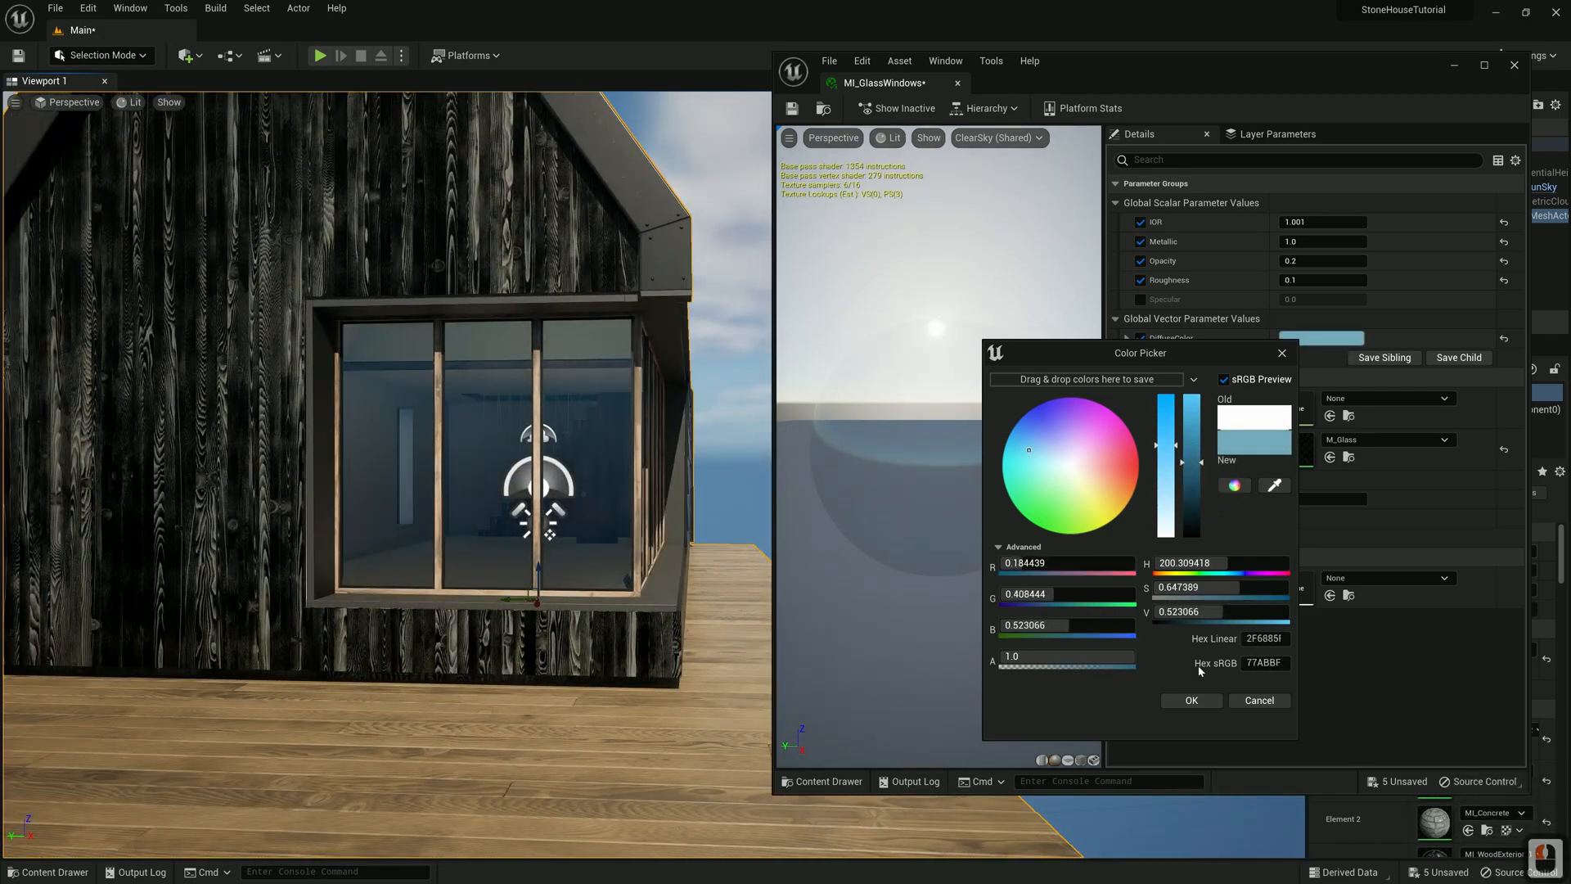
{"action": "left_click", "coordinate": [1191, 699]}
Set the Opacity of MI_GlassWindows to 0.3
{"action": "key", "text": "s"}
{"action": "key", "text": "a"}
{"action": "key", "text": "w"}
{"action": "key", "text": "d"}
{"action": "key", "text": "d"}
{"action": "key", "text": "d"}
{"action": "key", "text": "d"}
{"action": "key", "text": "w"}
{"action": "double_click", "coordinate": [1318, 260]}
{"action": "key", "text": "BackSpace"}
{"action": "type", "text": "3"}
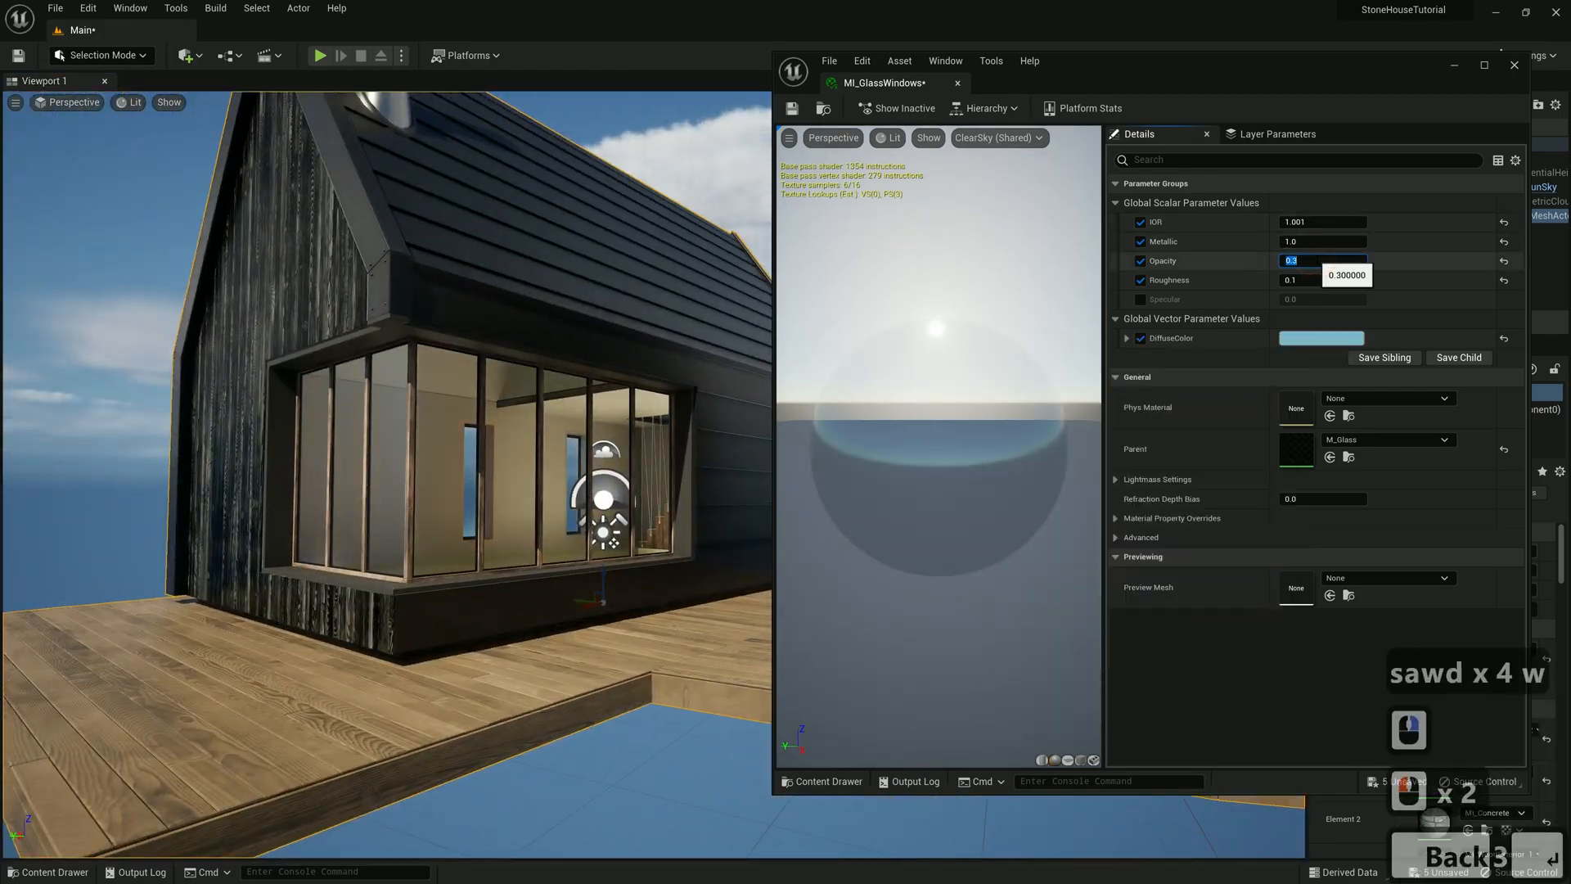
{"action": "key", "text": "Return"}
Examine the glass windows from outside and fly through the interior of the house to check its lighting
{"action": "key", "text": "s"}
{"action": "key", "text": "a"}
{"action": "key", "text": "w"}
{"action": "key", "text": "d"}
{"action": "key", "text": "d"}
{"action": "key", "text": "d"}
{"action": "key", "text": "a"}
{"action": "key", "text": "a"}
{"action": "key", "text": "s"}
{"action": "key", "text": "a"}
{"action": "key", "text": "a"}
{"action": "key", "text": "d"}
{"action": "key", "text": "d"}
{"action": "key", "text": "w"}
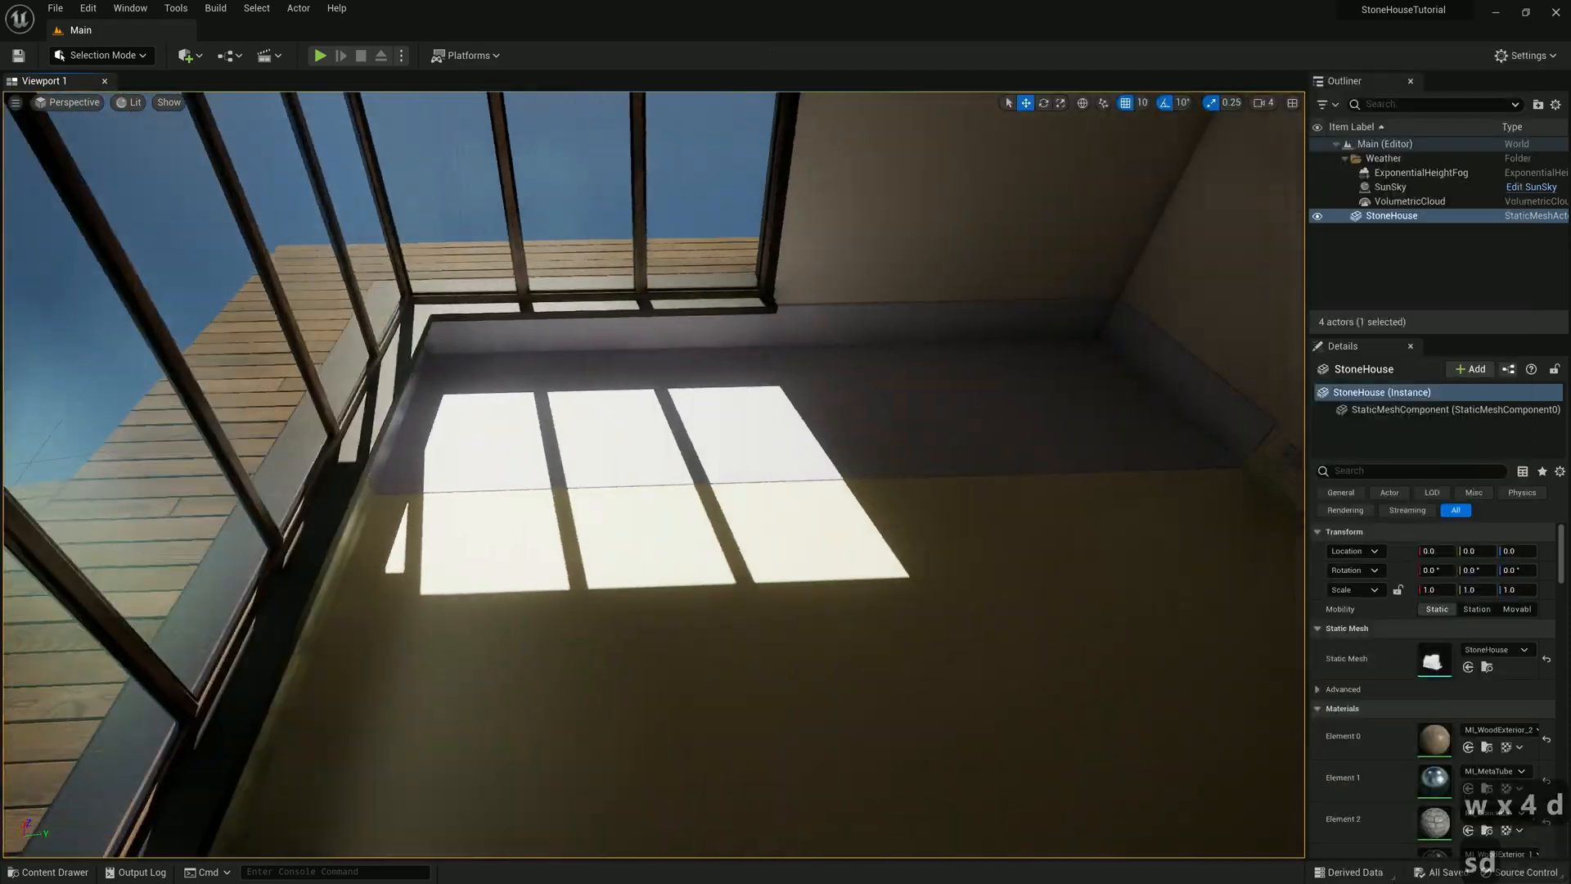
{"action": "key", "text": "w"}
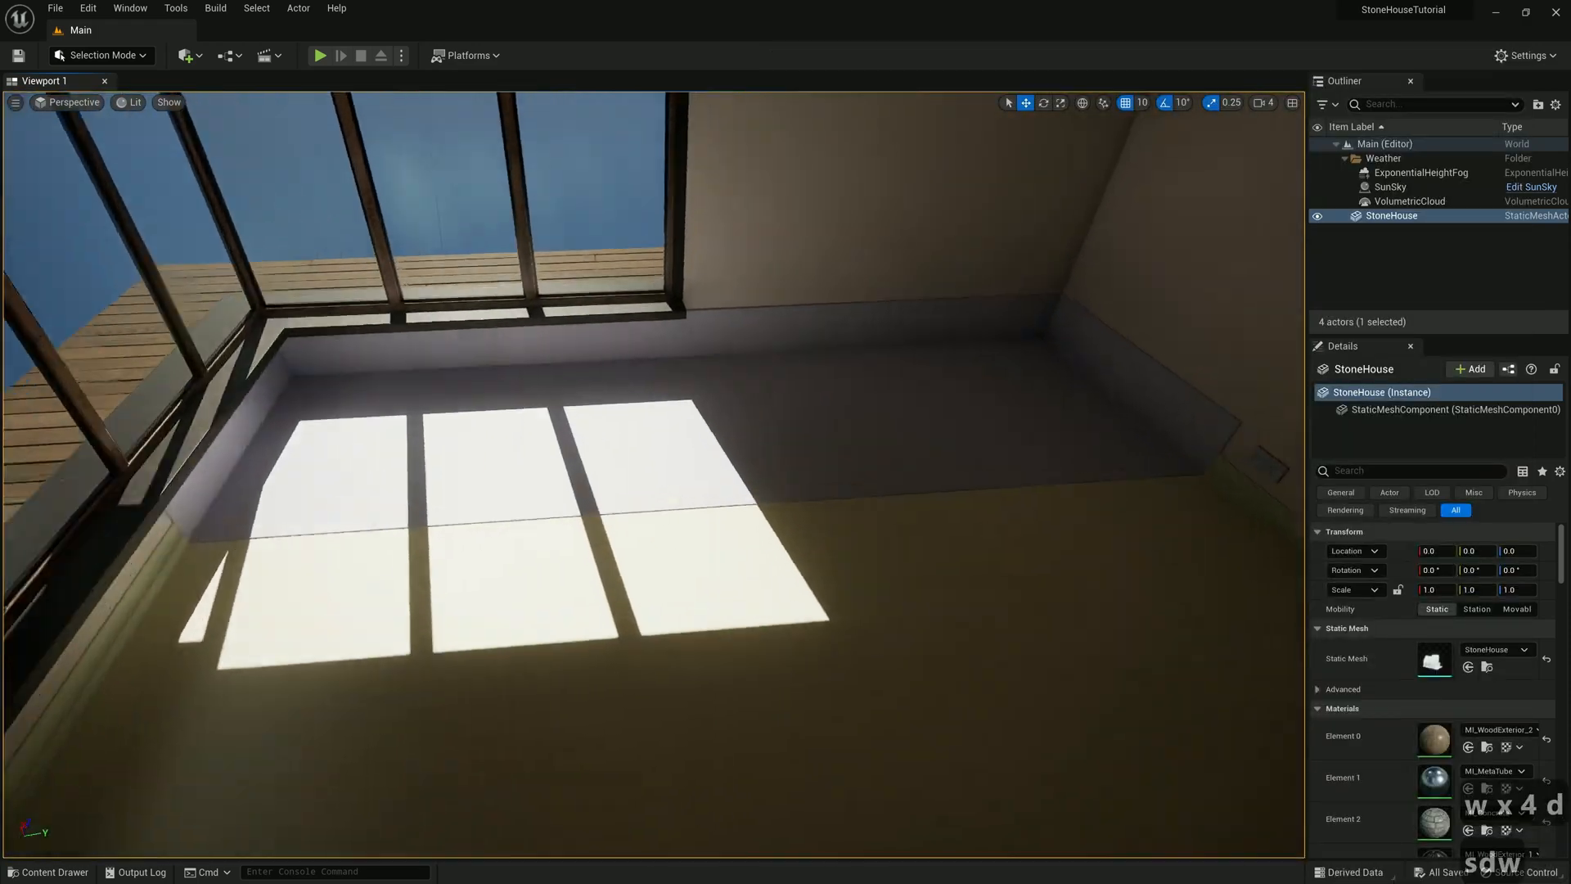
{"action": "key", "text": "a"}
{"action": "key", "text": "a"}
{"action": "right_click_drag", "start_coordinate": [920, 389], "coordinate": [567, 381]}
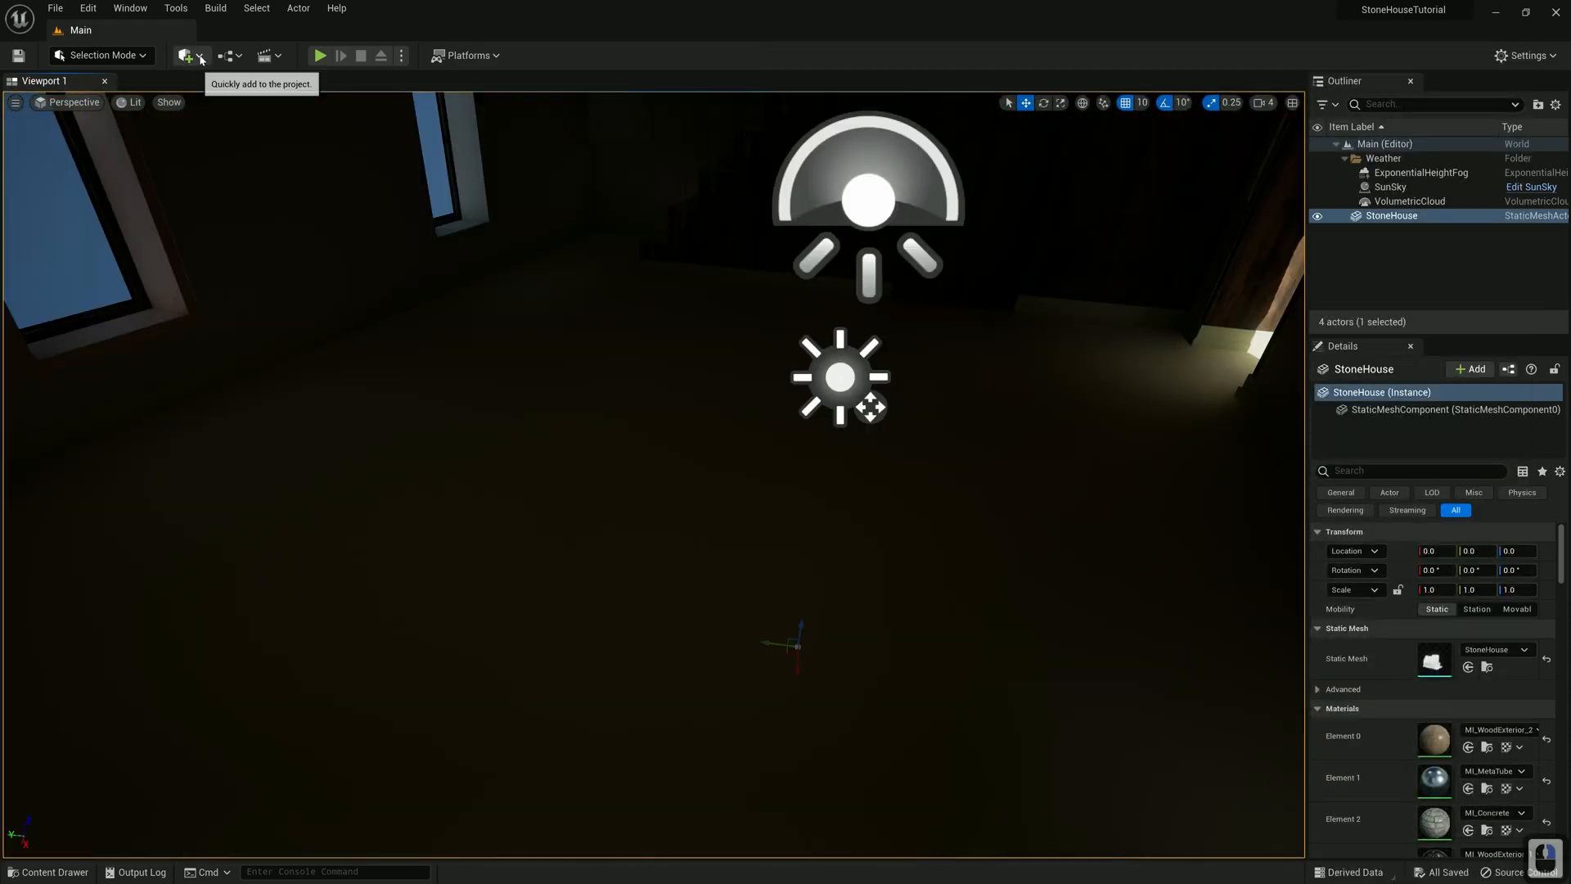
Add a point light and move it inside the room to about X -50, Y 150, Z 140
{"action": "left_click", "coordinate": [201, 59]}
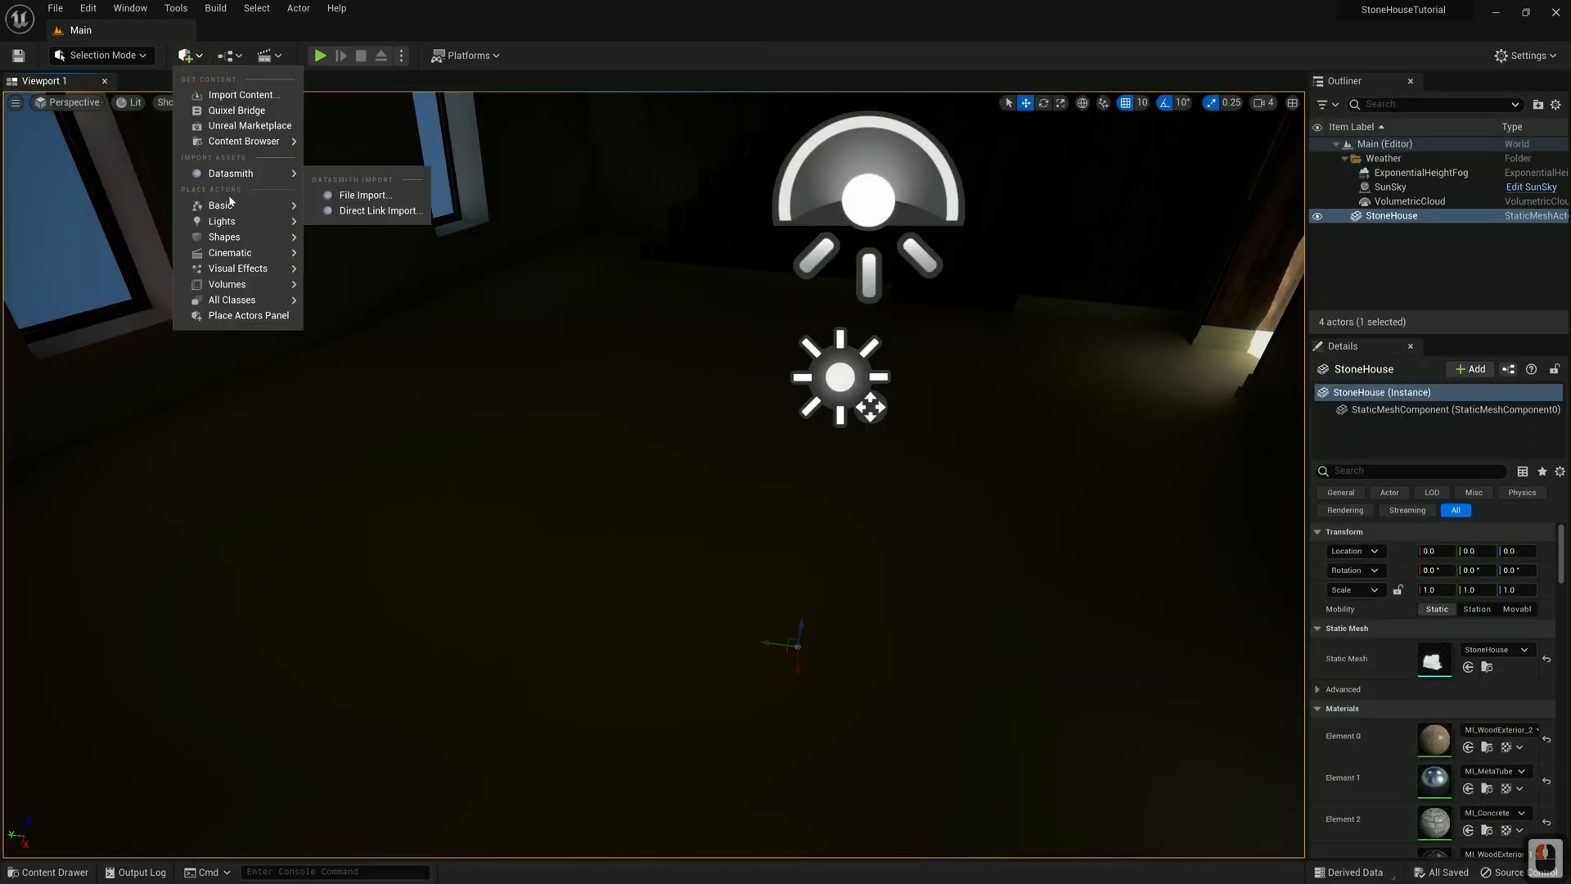
{"action": "left_click", "coordinate": [373, 242]}
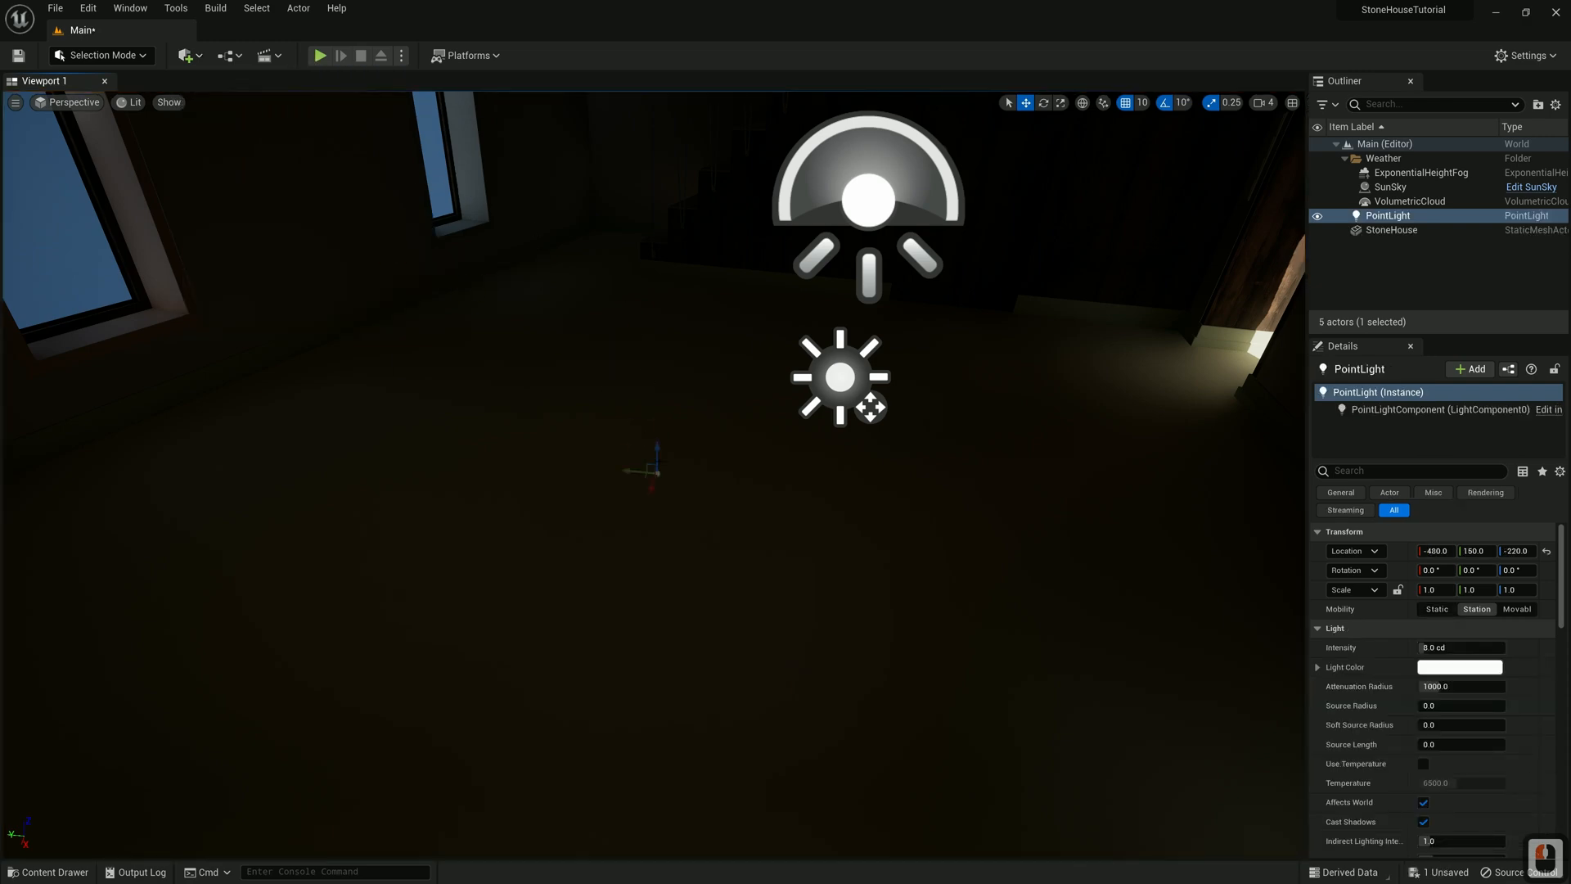
{"action": "key", "text": "d"}
{"action": "key", "text": "d"}
{"action": "key", "text": "w"}
{"action": "right_click_drag", "start_coordinate": [1093, 319], "coordinate": [1030, 307]}
{"action": "key", "text": "s"}
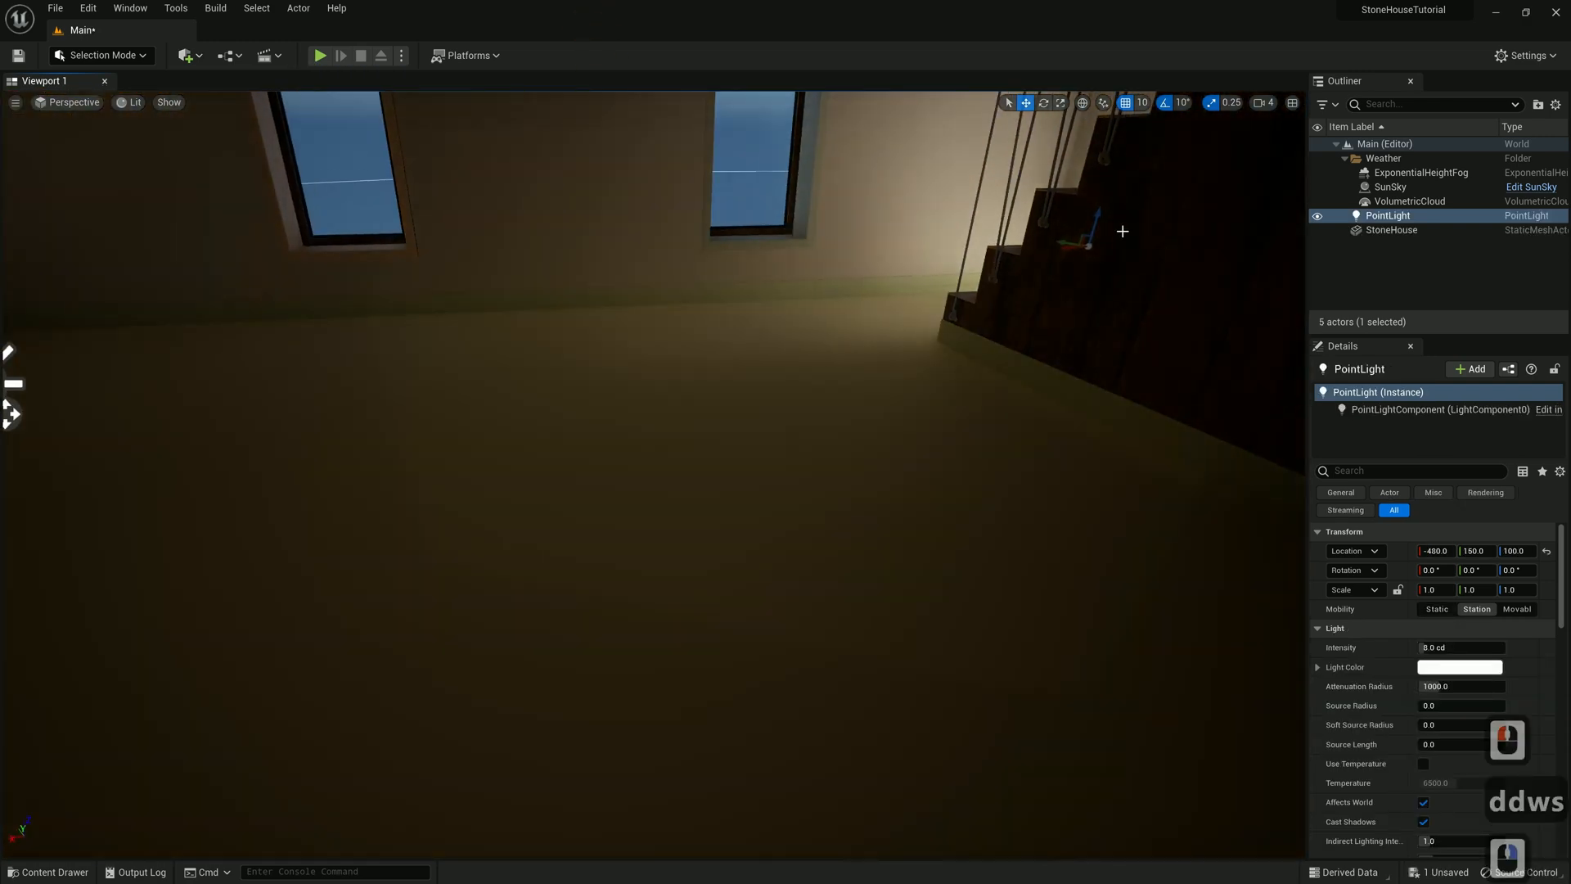
{"action": "left_click_drag", "start_coordinate": [1121, 231], "coordinate": [287, 322]}
{"action": "right_click_drag", "start_coordinate": [289, 319], "coordinate": [292, 282]}
{"action": "key", "text": "w"}
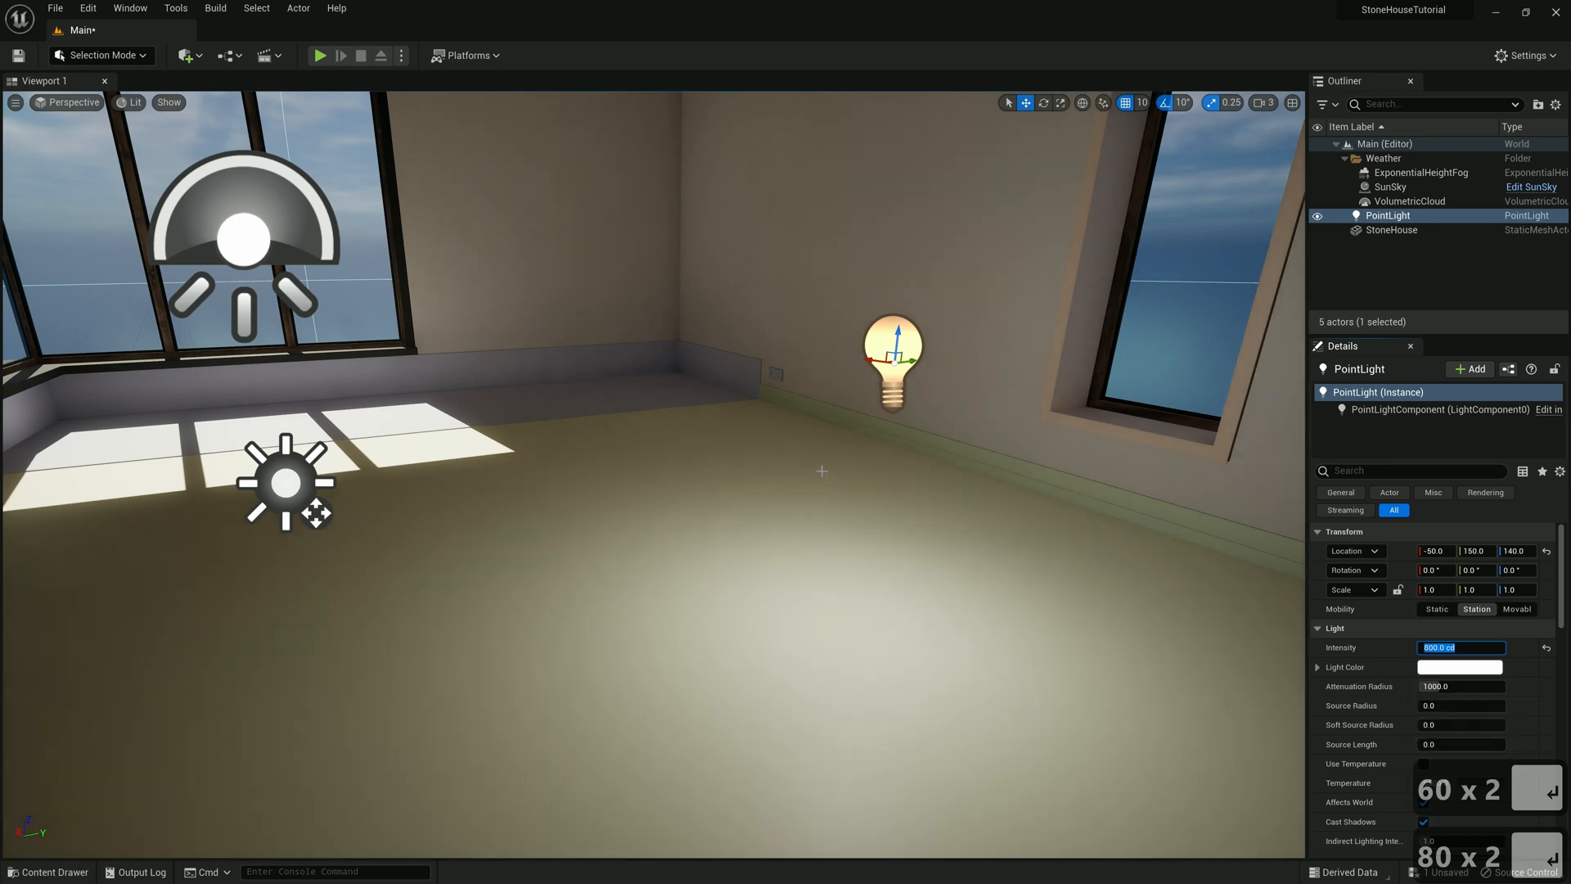
Duplicate the MI_WoodExterior_3 material instance as MI_WoodInterior in the Materials/Instance folder
{"action": "right_click_drag", "start_coordinate": [851, 482], "coordinate": [878, 489]}
{"action": "left_click", "coordinate": [55, 871]}
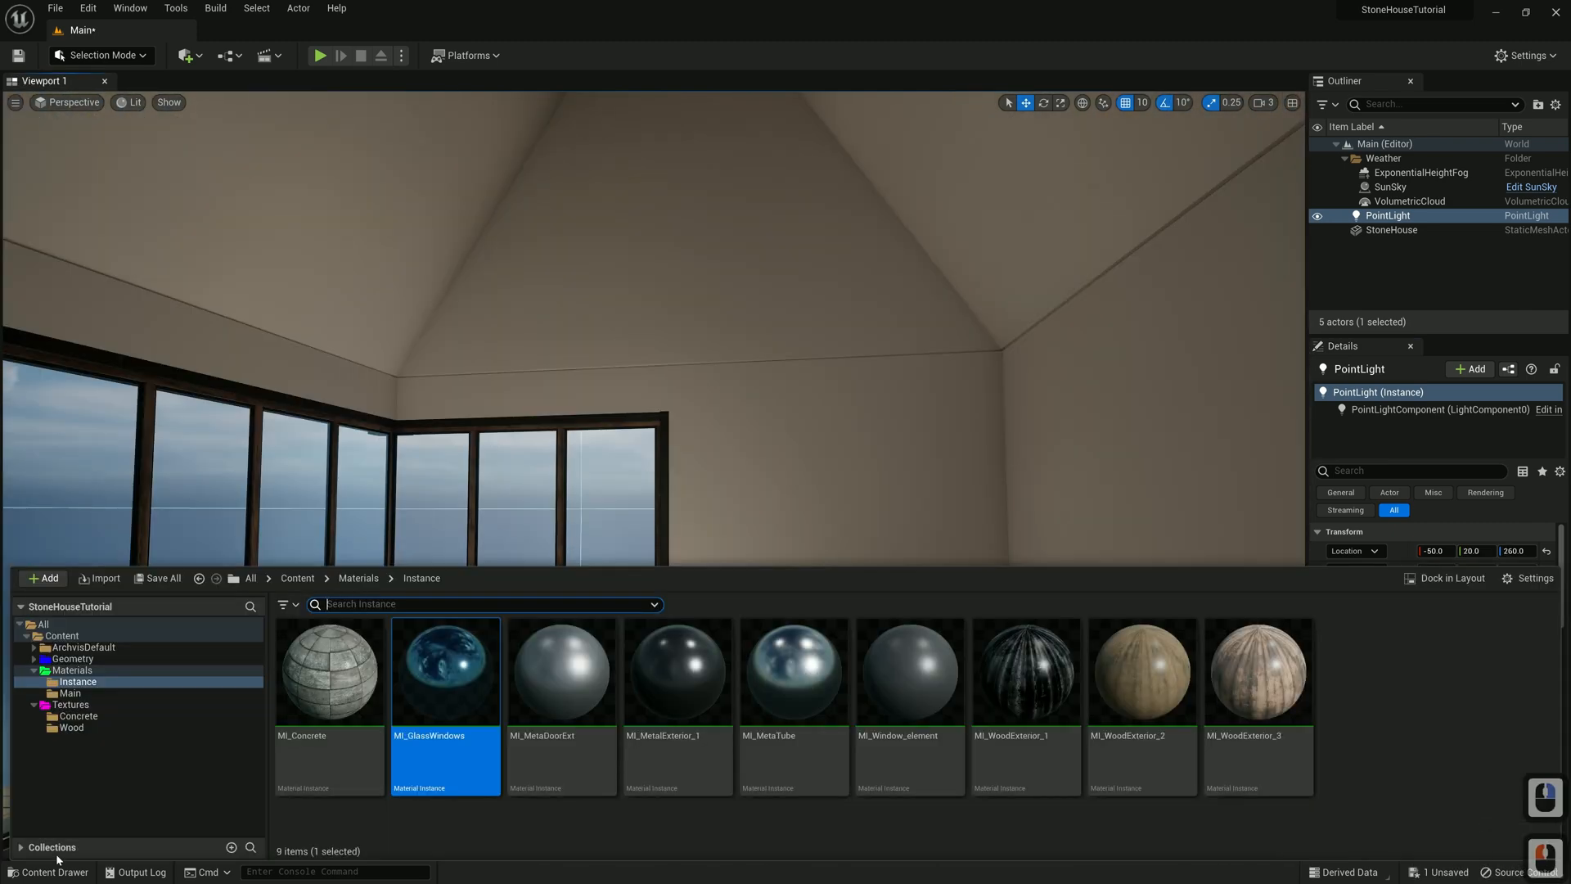
{"action": "right_click", "coordinate": [1247, 699]}
{"action": "left_click", "coordinate": [1319, 440]}
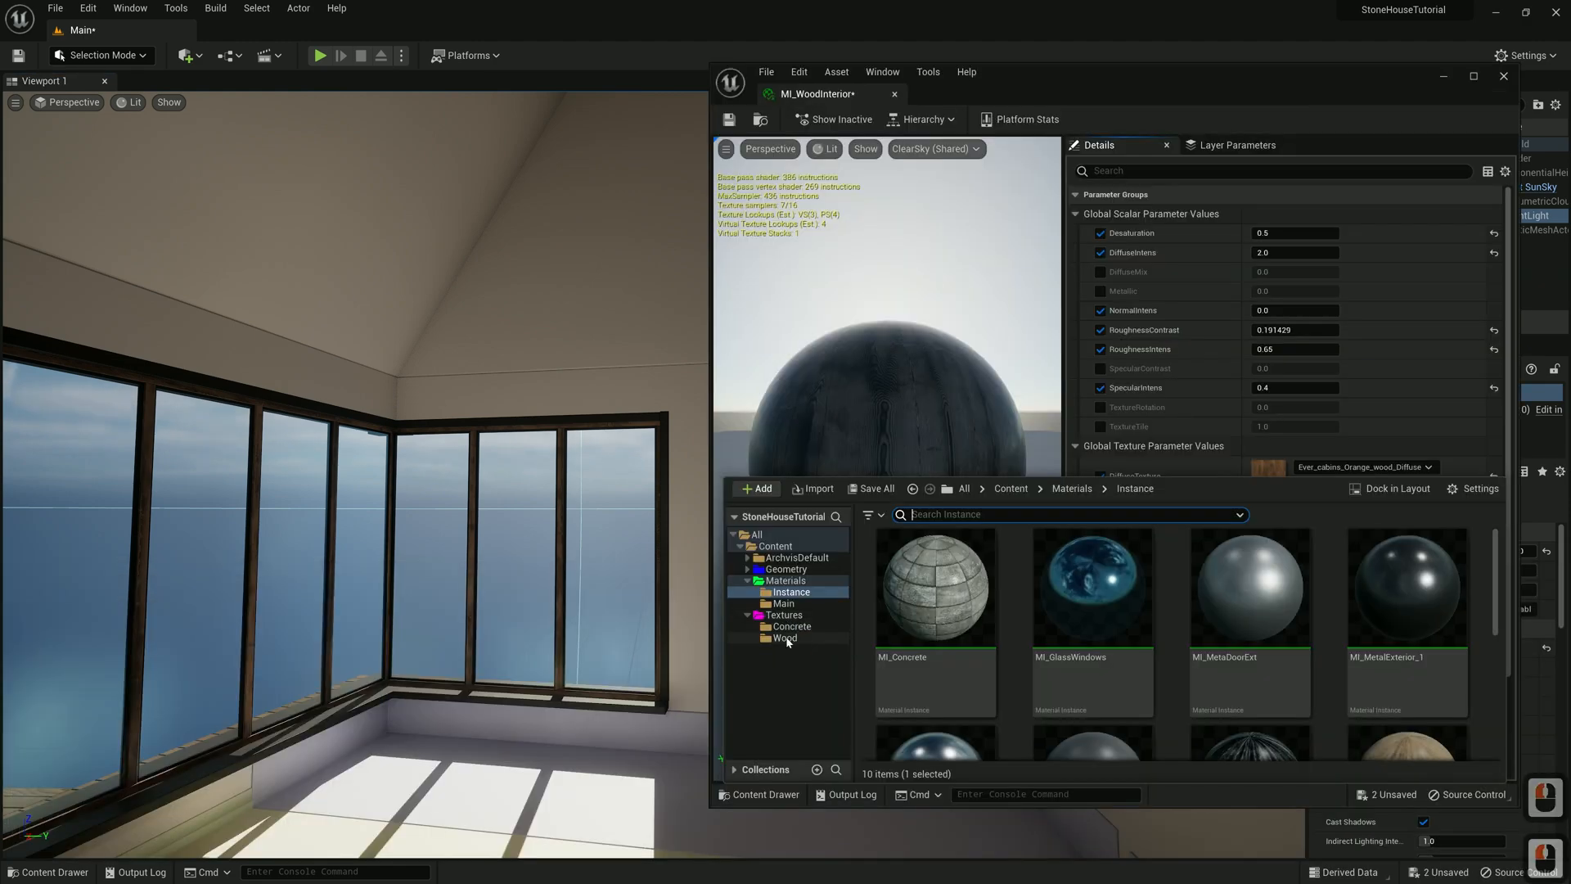
Import the Ever_cabins_Interior_plywood2 Diffuse, OpenGL_normal and Glossiness maps into the Textures/Wood folder
{"action": "left_click", "coordinate": [807, 638]}
{"action": "right_click", "coordinate": [1092, 638]}
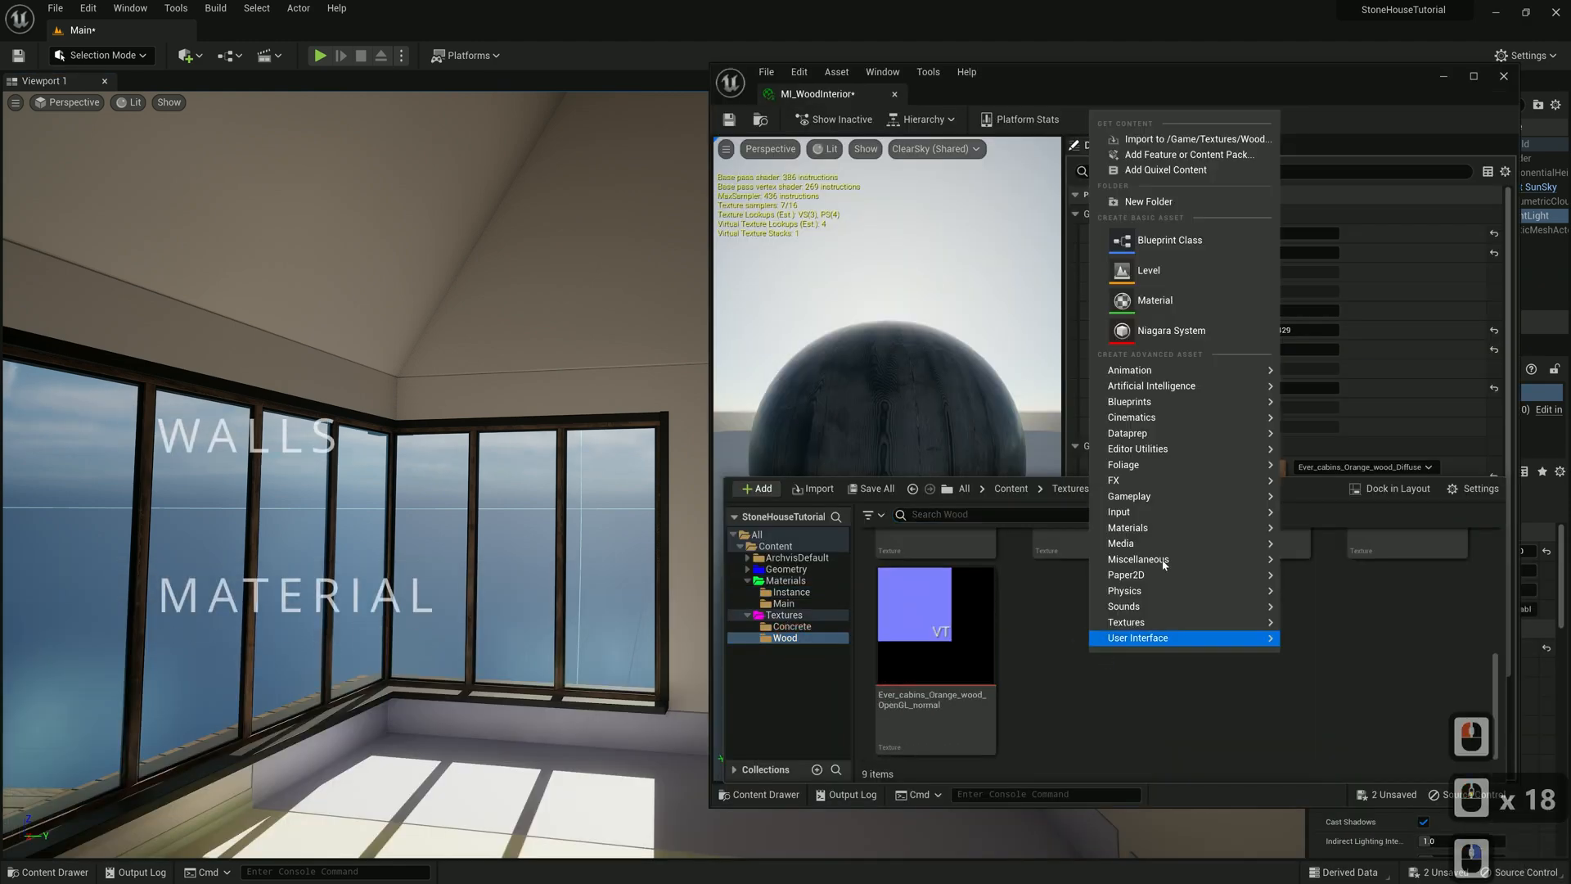
{"action": "left_click", "coordinate": [1152, 141]}
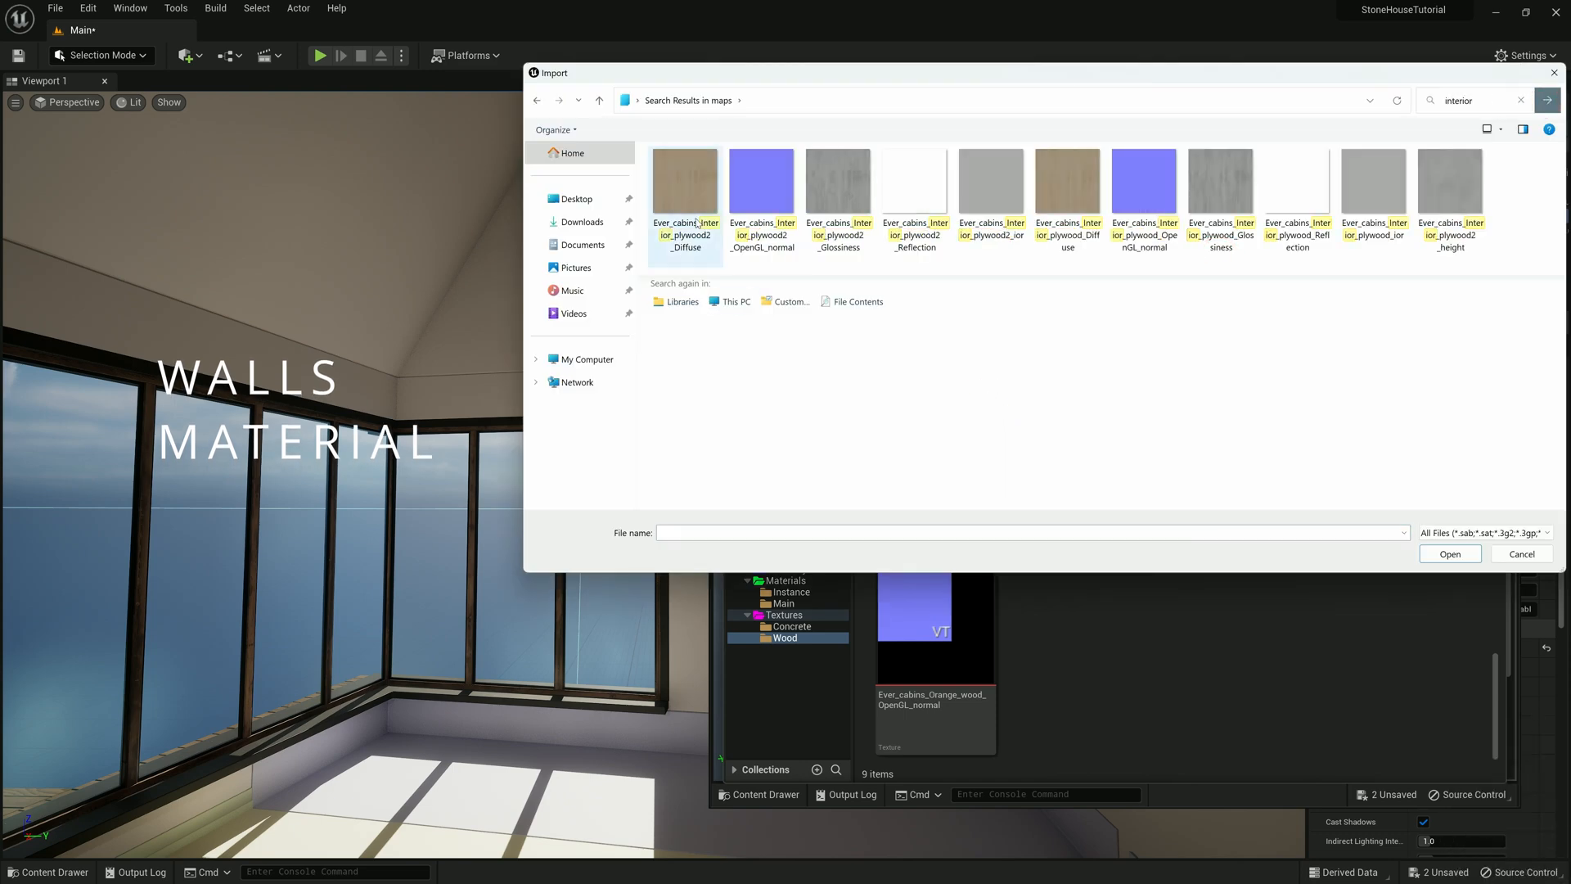
{"action": "left_click", "coordinate": [781, 190], "text": "ctrl"}
{"action": "left_click", "coordinate": [1450, 556]}
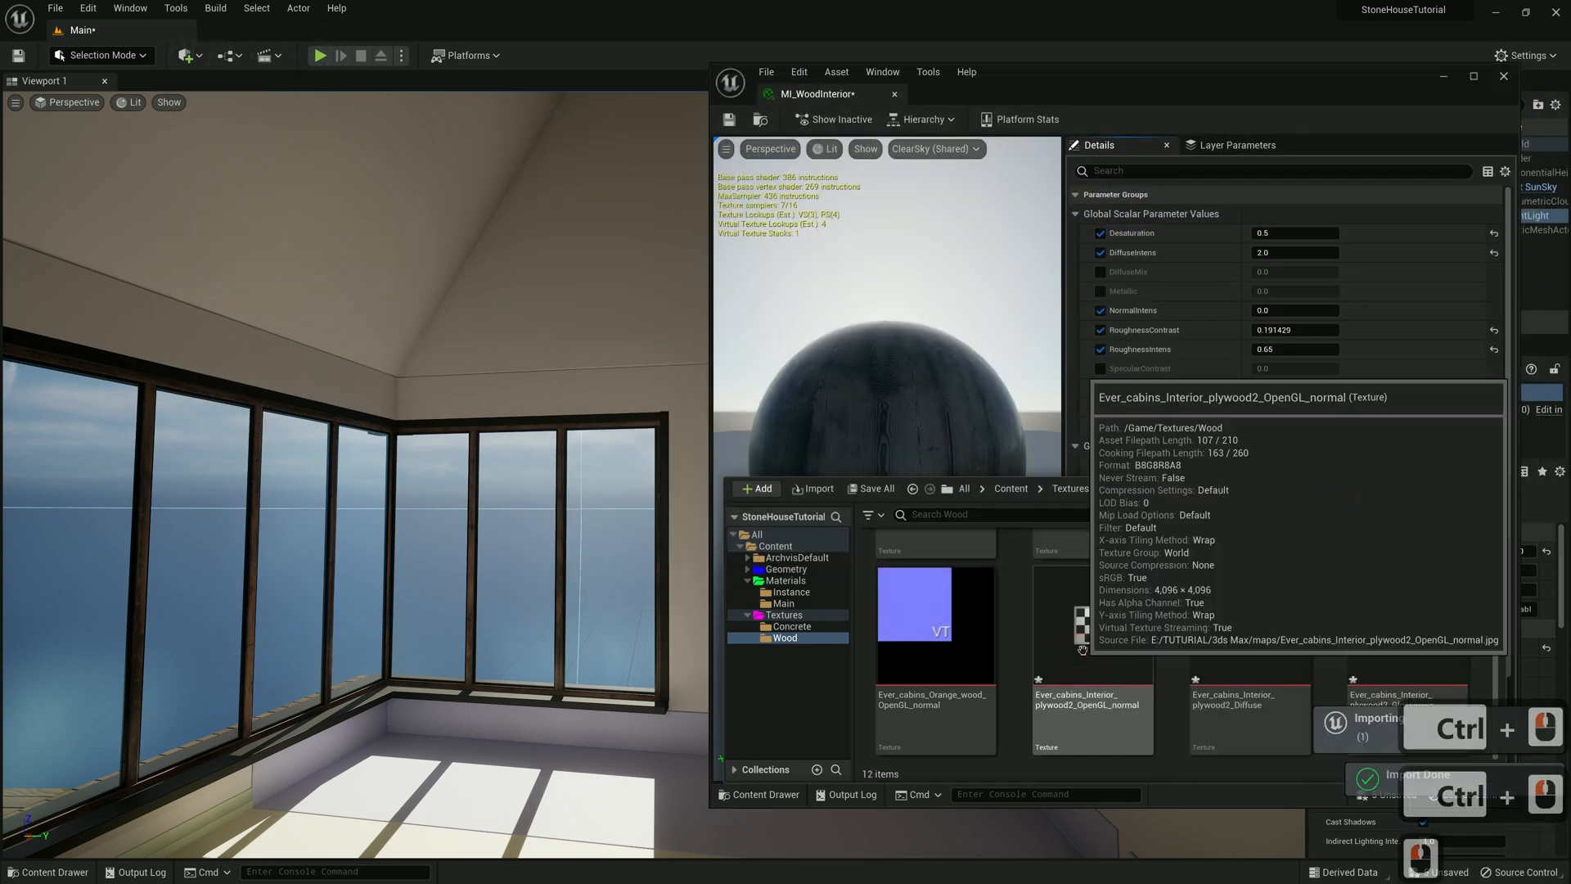
Assign the plywood2 Diffuse and Glossiness maps to the diffuse and roughness textures of MI_WoodInterior
{"action": "scroll", "coordinate": [1211, 368], "scroll_direction": "down", "scroll_amount": 20}
{"action": "left_click_drag", "start_coordinate": [1250, 626], "coordinate": [1268, 353]}
{"action": "left_click_drag", "start_coordinate": [1407, 629], "coordinate": [1269, 469]}
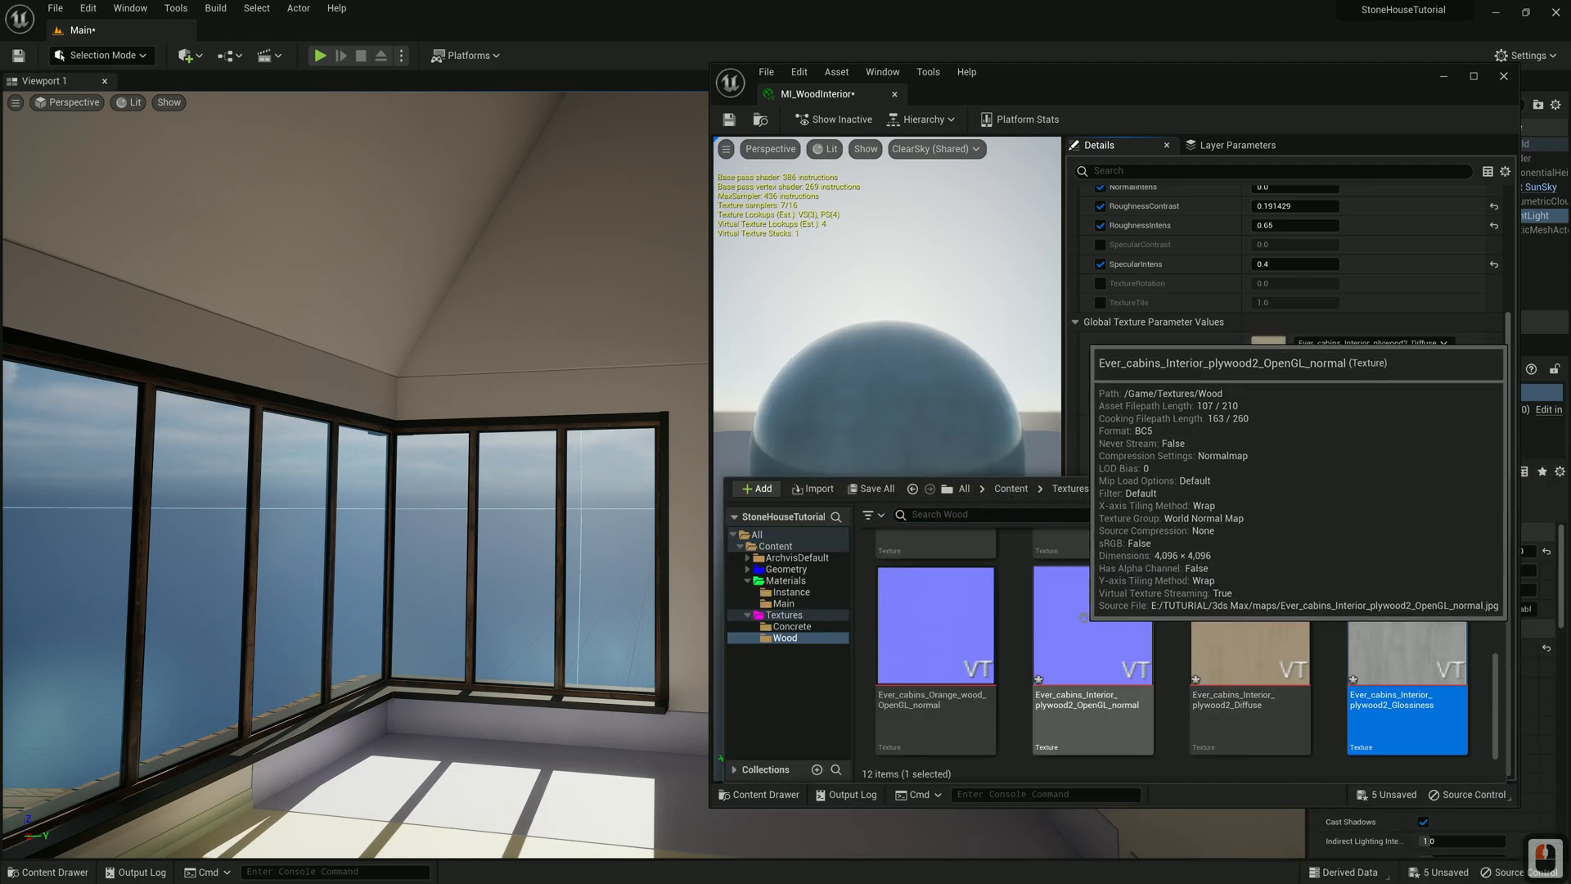
Duplicate MI_Concrete as MI_ConcreteFloor and apply the copy to the floor of the room
{"action": "right_click_drag", "start_coordinate": [360, 491], "coordinate": [417, 344]}
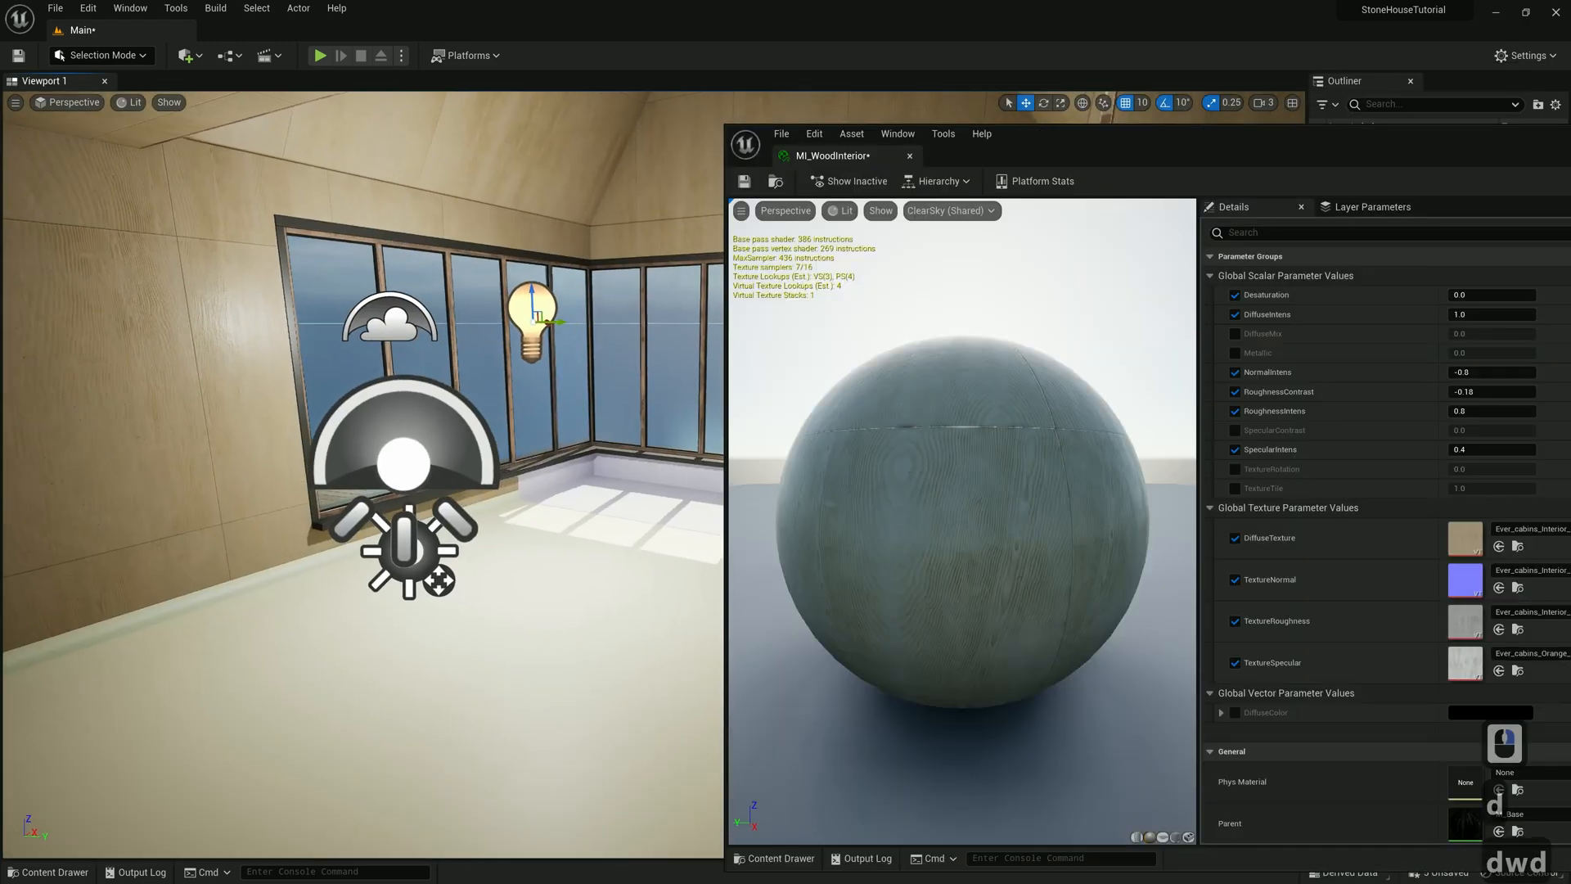
{"action": "key", "text": "s"}
{"action": "key", "text": "d"}
{"action": "key", "text": "w"}
{"action": "key", "text": "d"}
{"action": "key", "text": "d"}
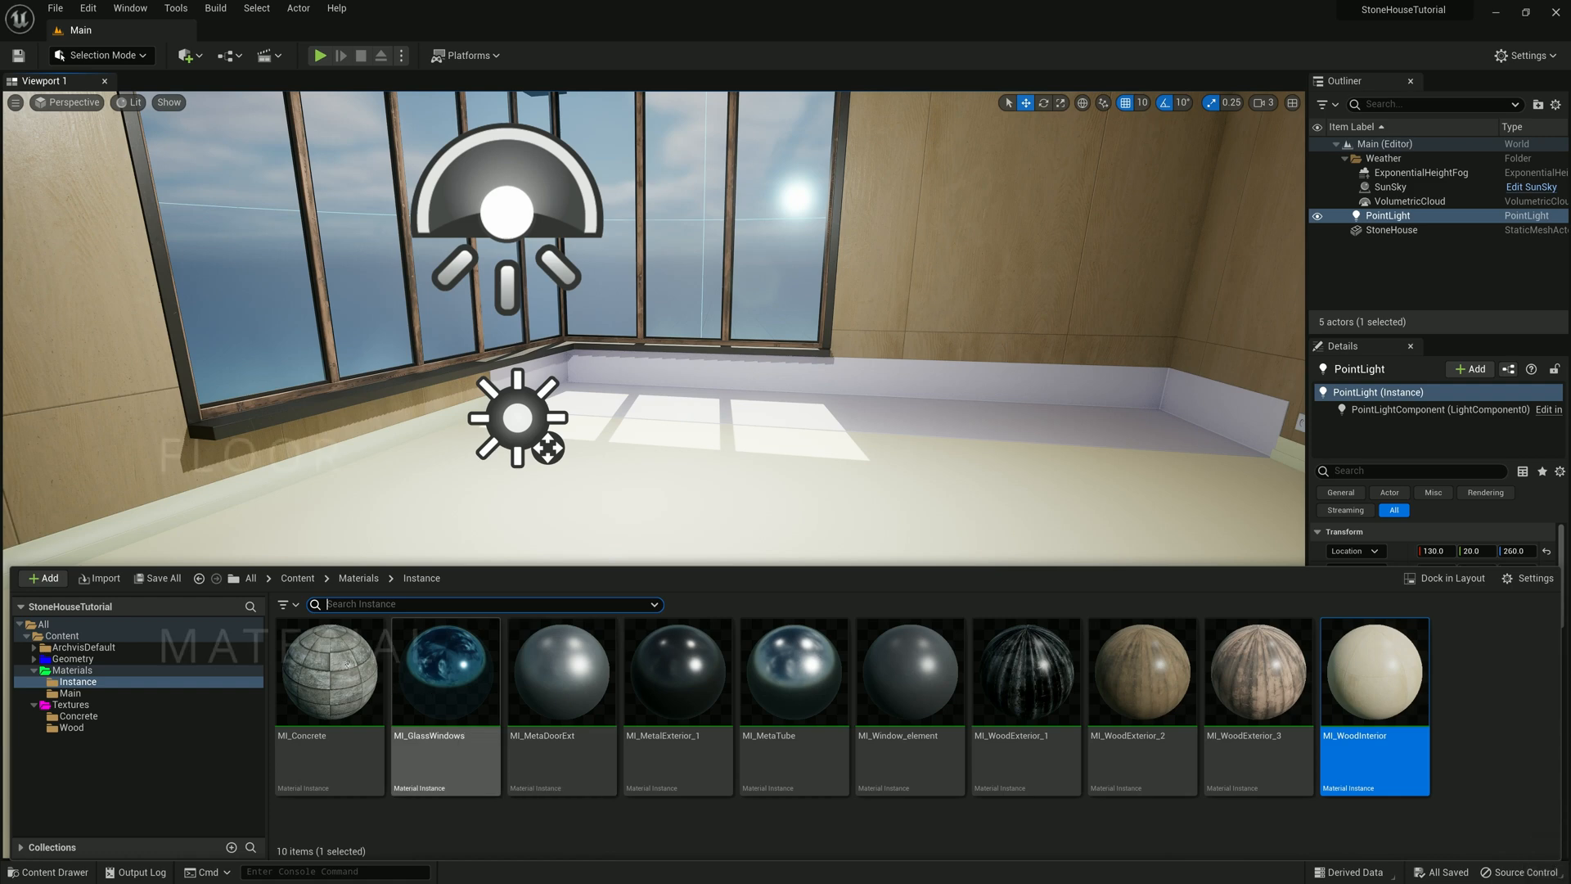
{"action": "right_click", "coordinate": [327, 661]}
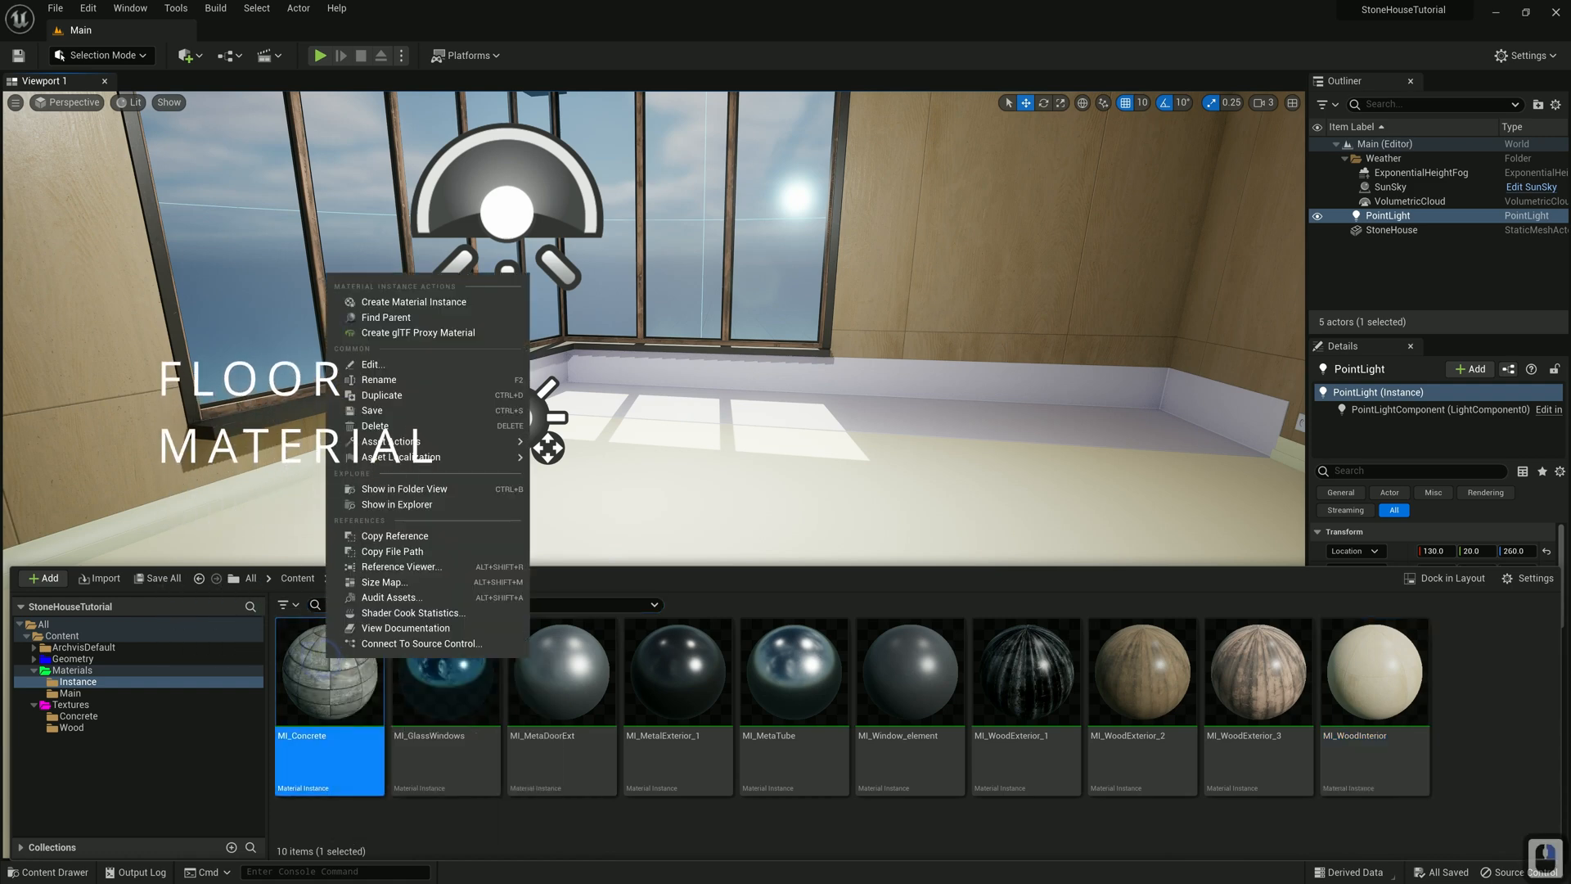
{"action": "left_click", "coordinate": [407, 396]}
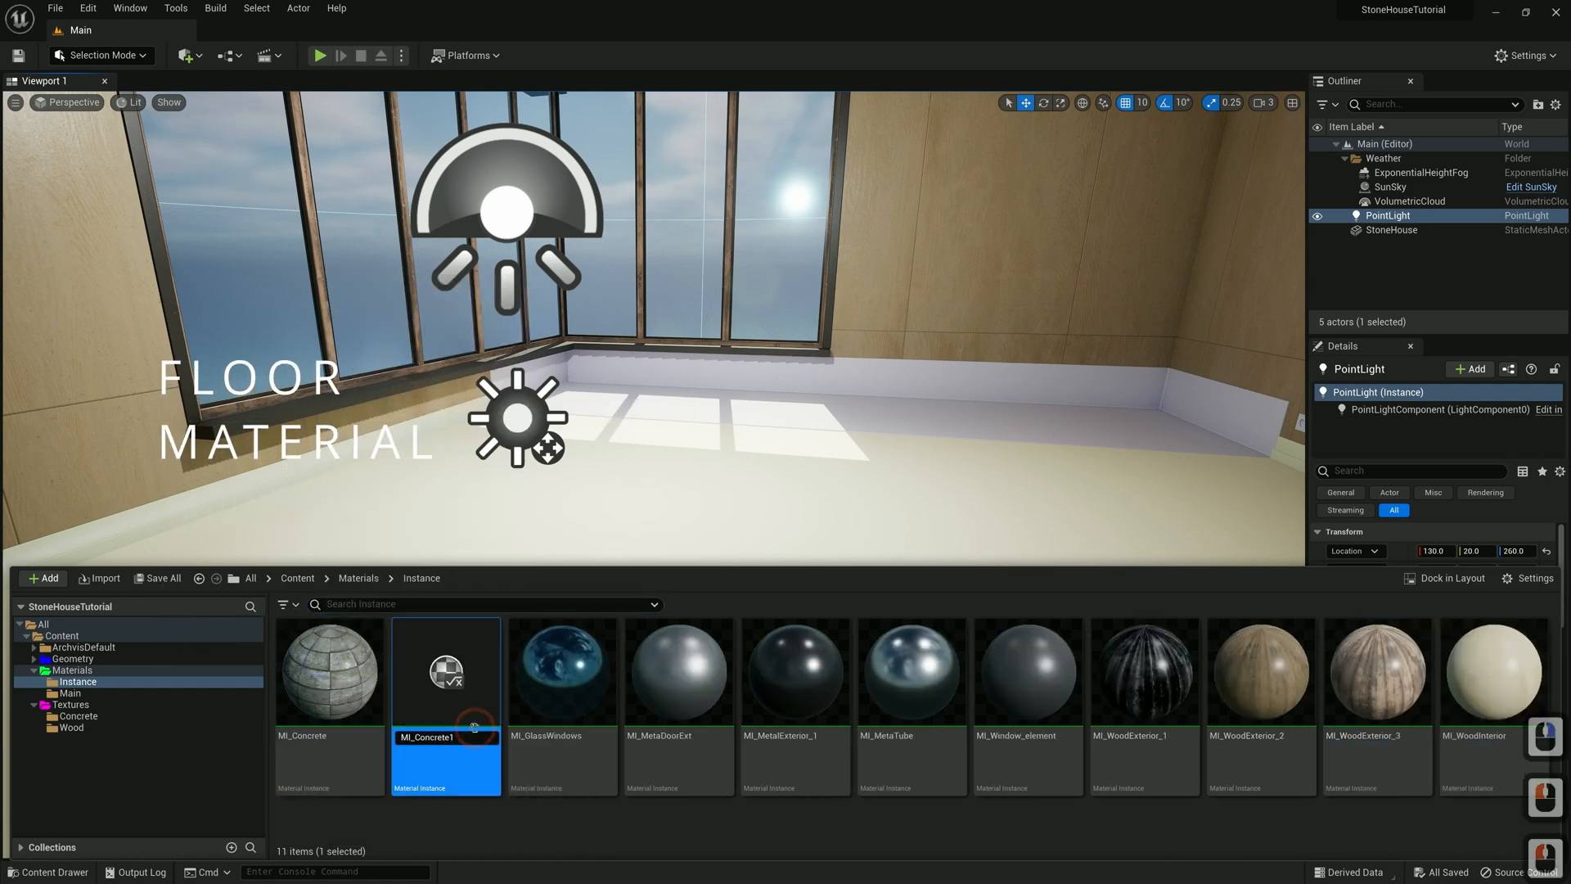
{"action": "type", "text": "Floor"}
{"action": "left_click", "coordinate": [450, 725]}
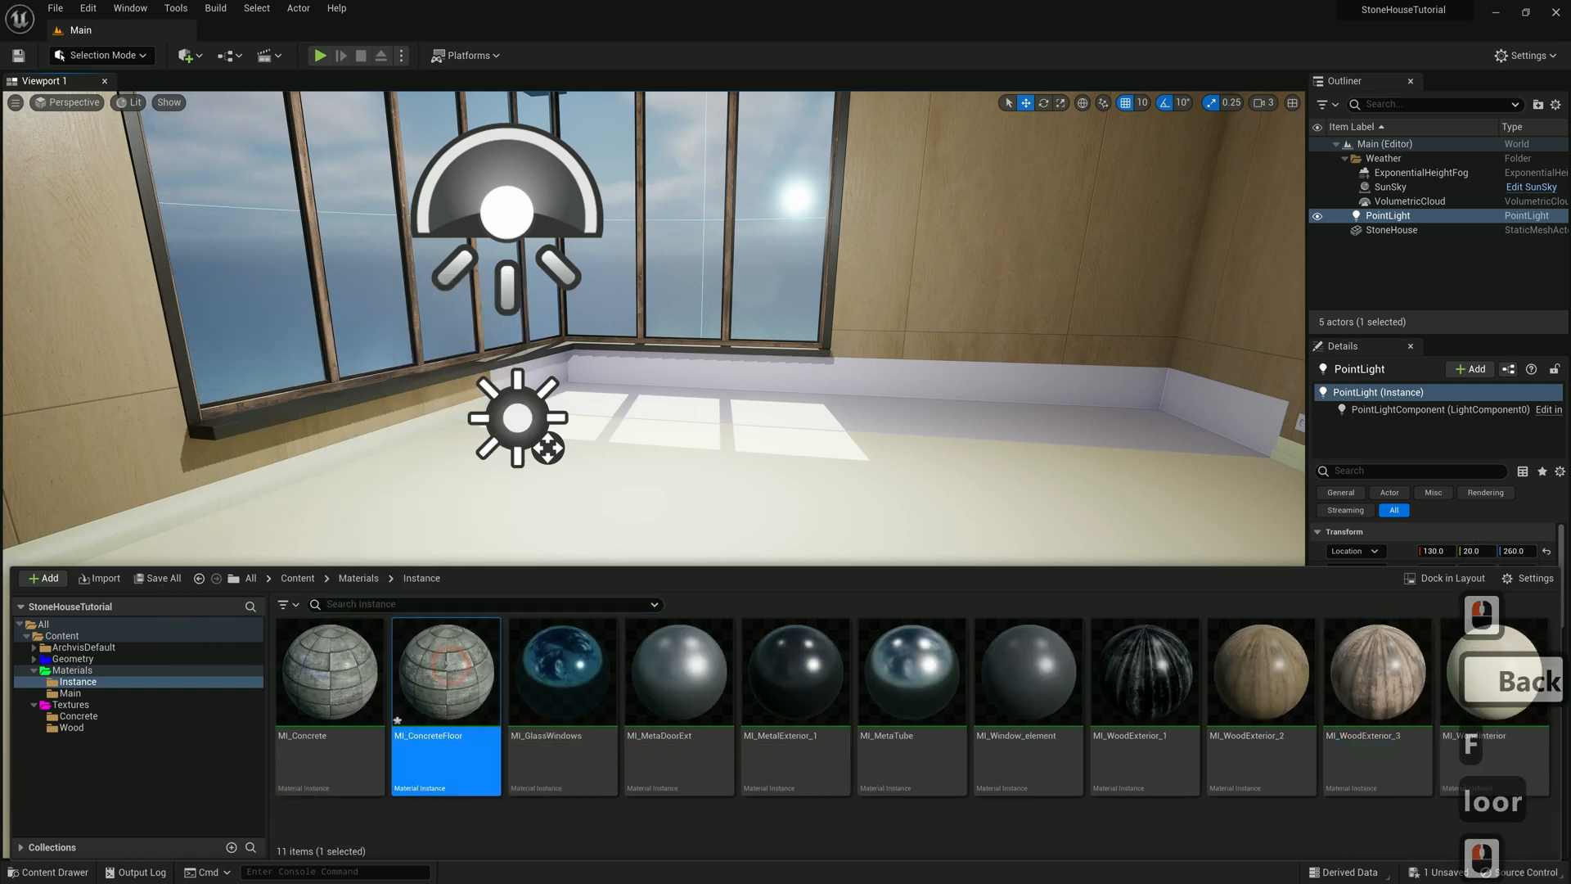
{"action": "left_click_drag", "start_coordinate": [450, 667], "coordinate": [737, 516]}
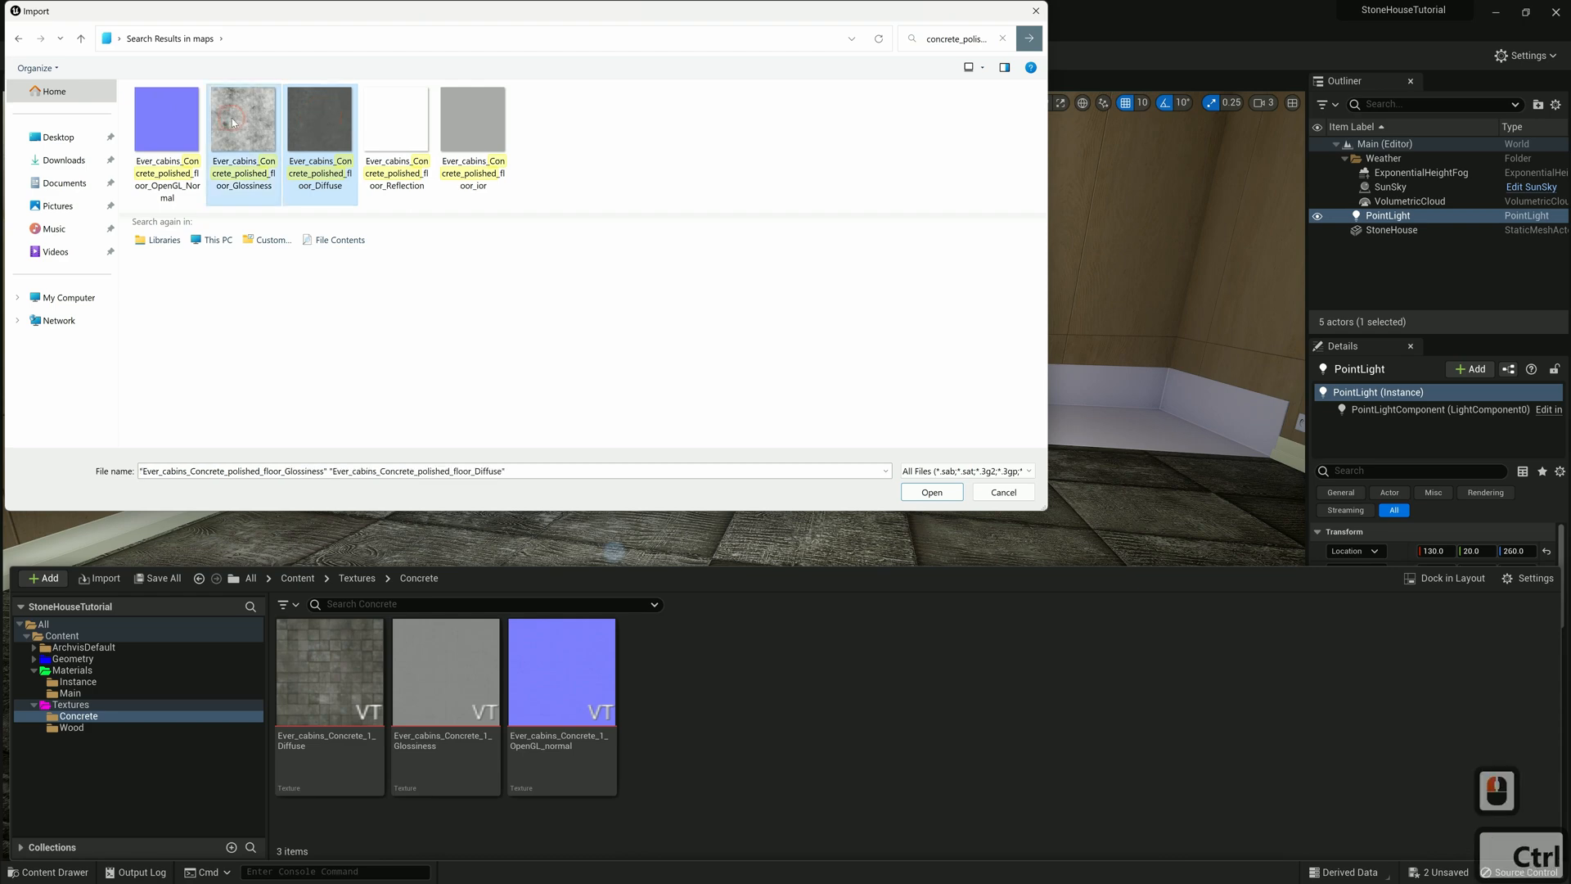
Import the Ever_cabins_Concrete_polished_floor Diffuse, Glossiness and OpenGL_Normal maps and assign them to the texture parameters of MI_ConcreteFloor
{"action": "left_click", "coordinate": [928, 494]}
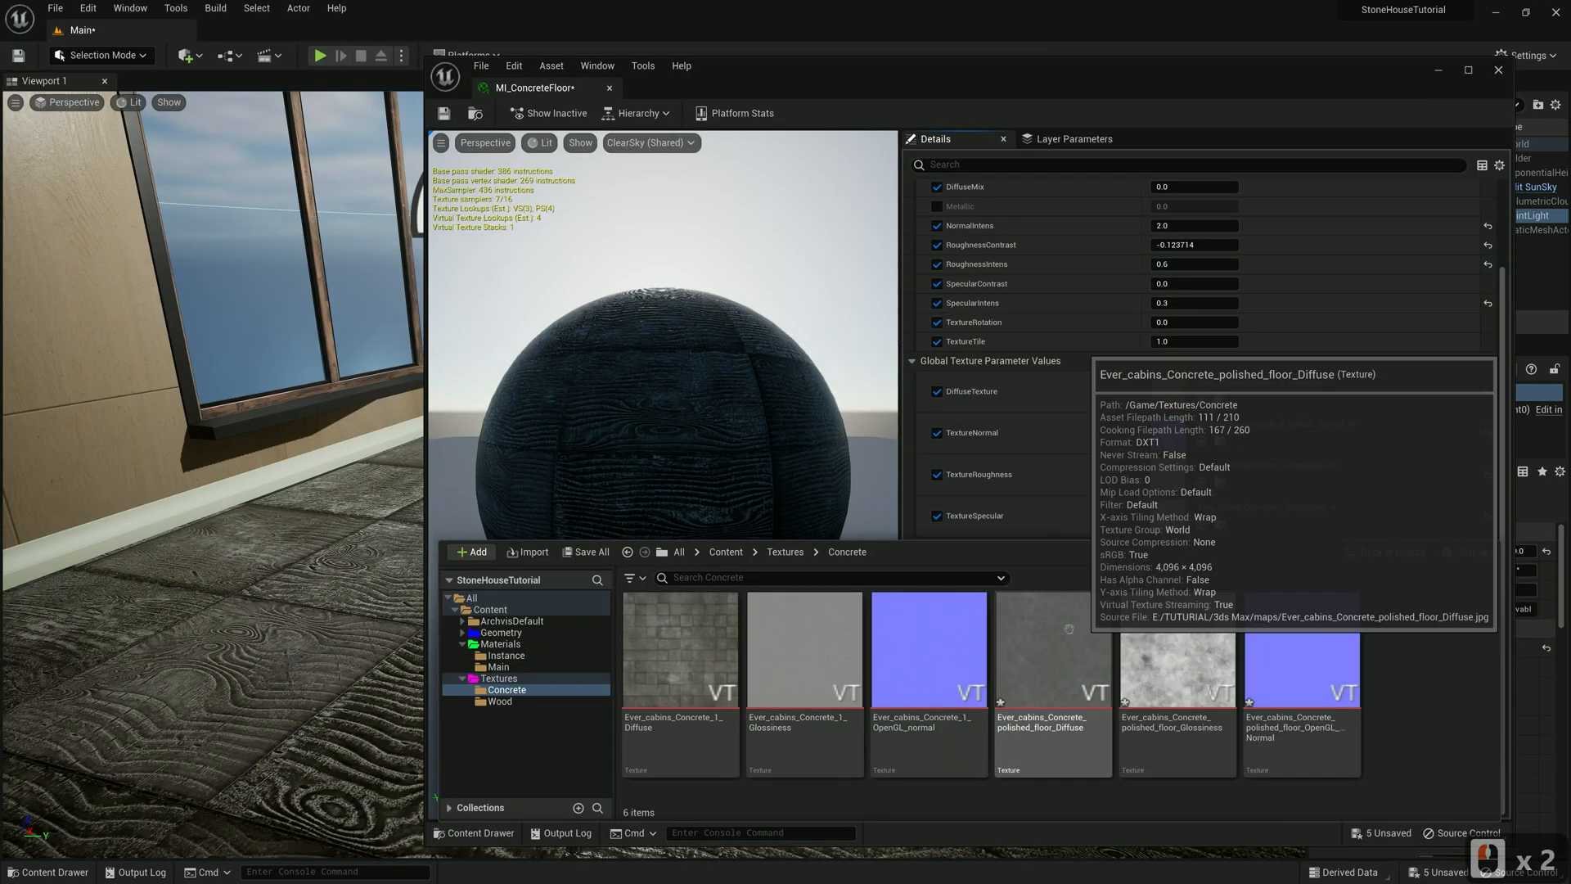
{"action": "left_click_drag", "start_coordinate": [1069, 628], "coordinate": [1170, 393]}
{"action": "left_click_drag", "start_coordinate": [1178, 646], "coordinate": [1158, 521]}
{"action": "left_click_drag", "start_coordinate": [1300, 654], "coordinate": [1190, 584]}
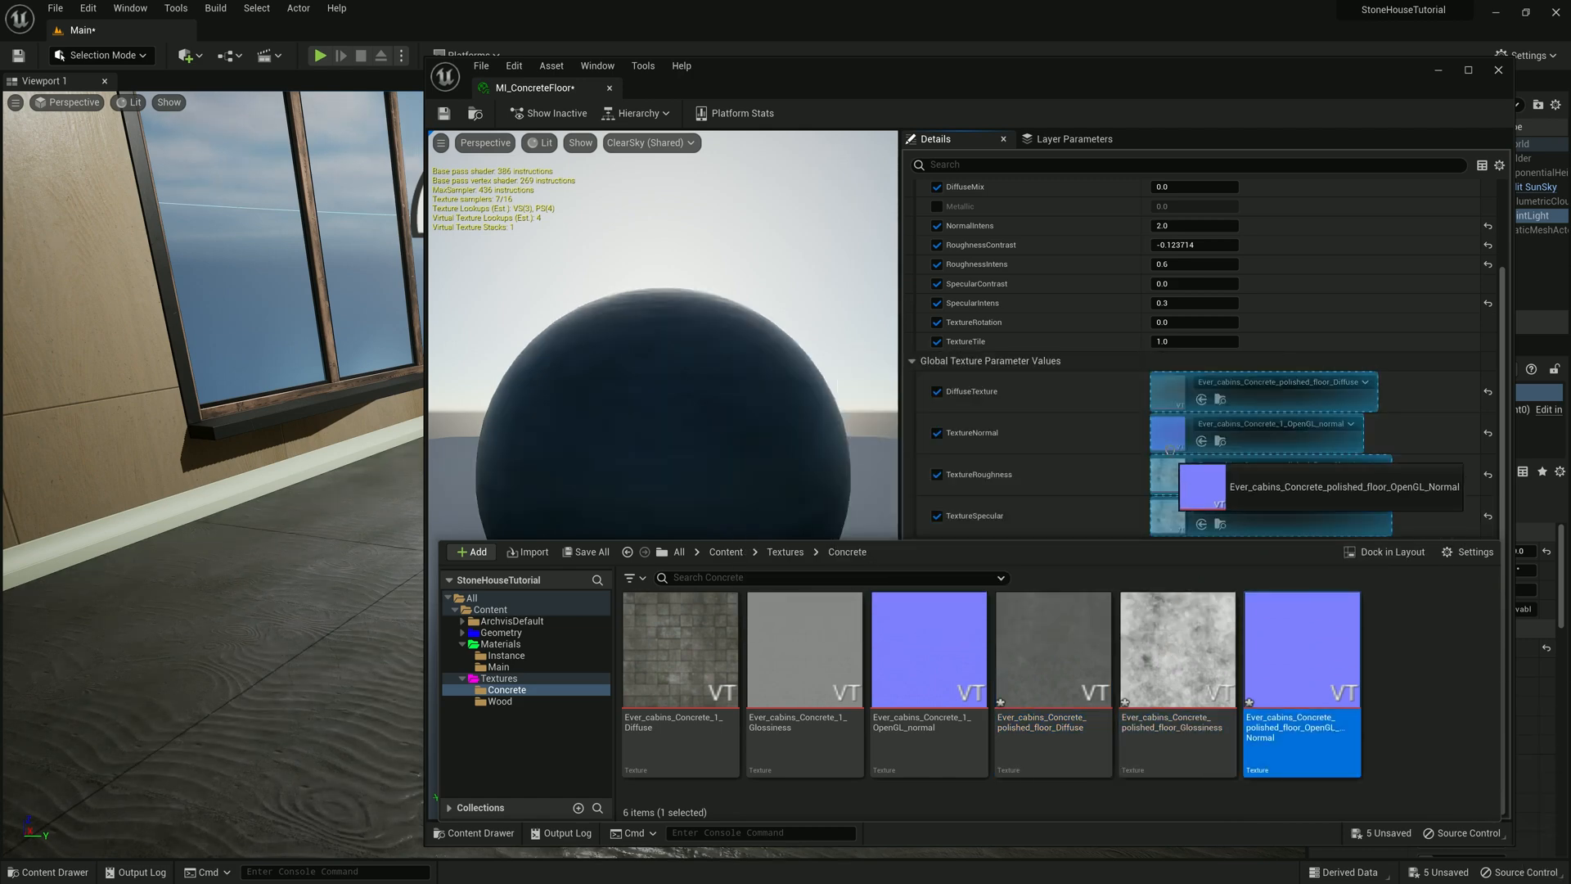
{"action": "left_click_drag", "start_coordinate": [1178, 467], "coordinate": [1170, 432]}
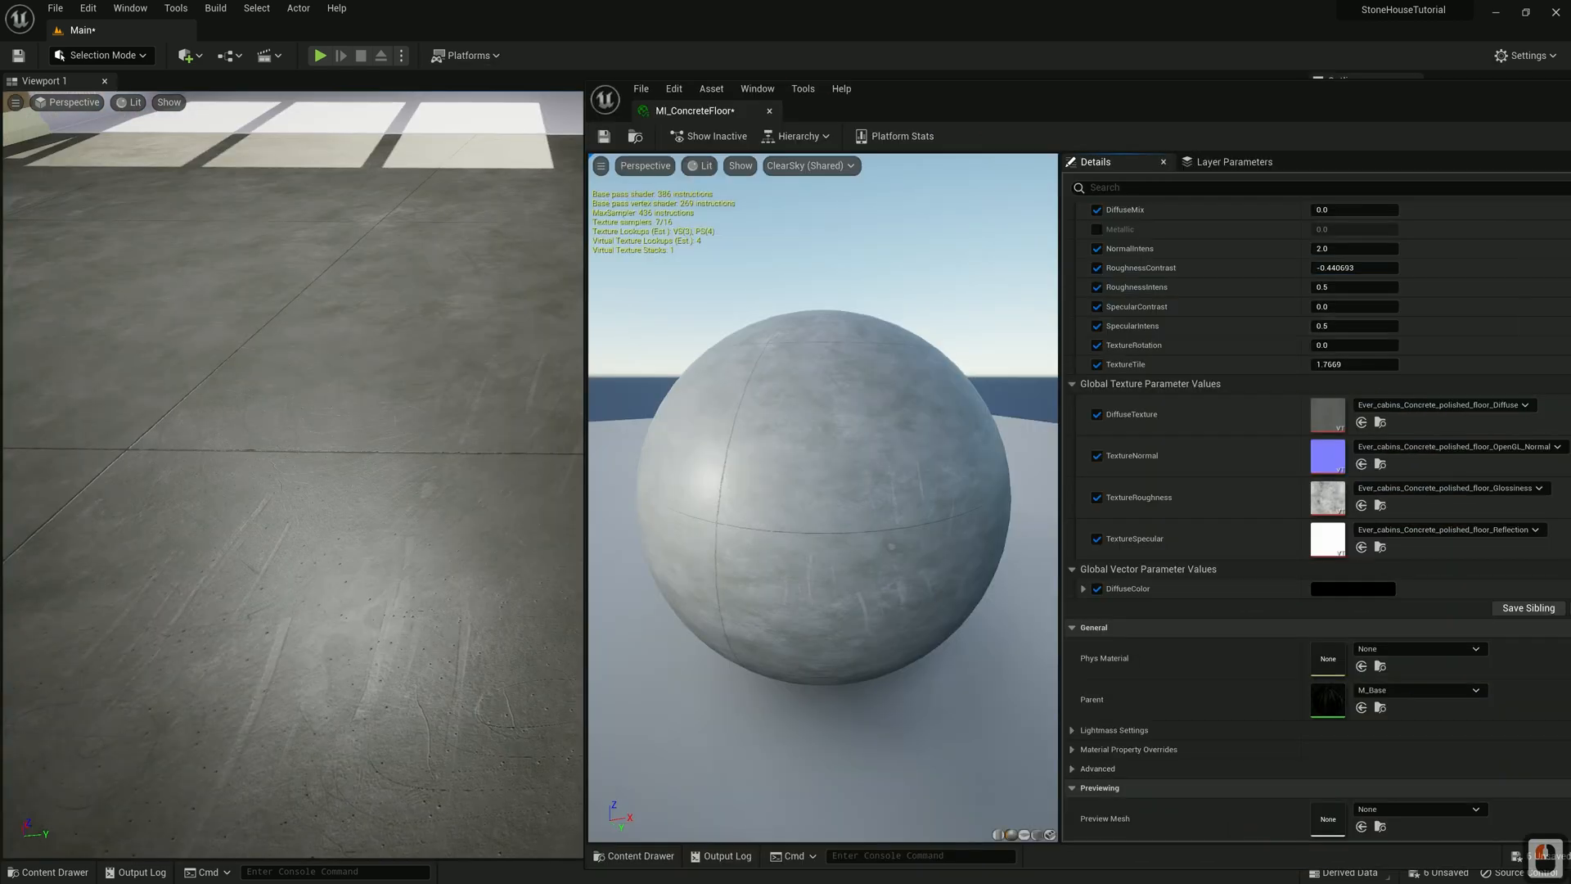
Duplicate MI_MetaDoorExt as MI_MetalFloorInt for the metal floor area beside the corner windows
{"action": "key", "text": "s"}
{"action": "key", "text": "d"}
{"action": "right_click_drag", "start_coordinate": [332, 405], "coordinate": [331, 405]}
{"action": "key", "text": "w"}
{"action": "key", "text": "a"}
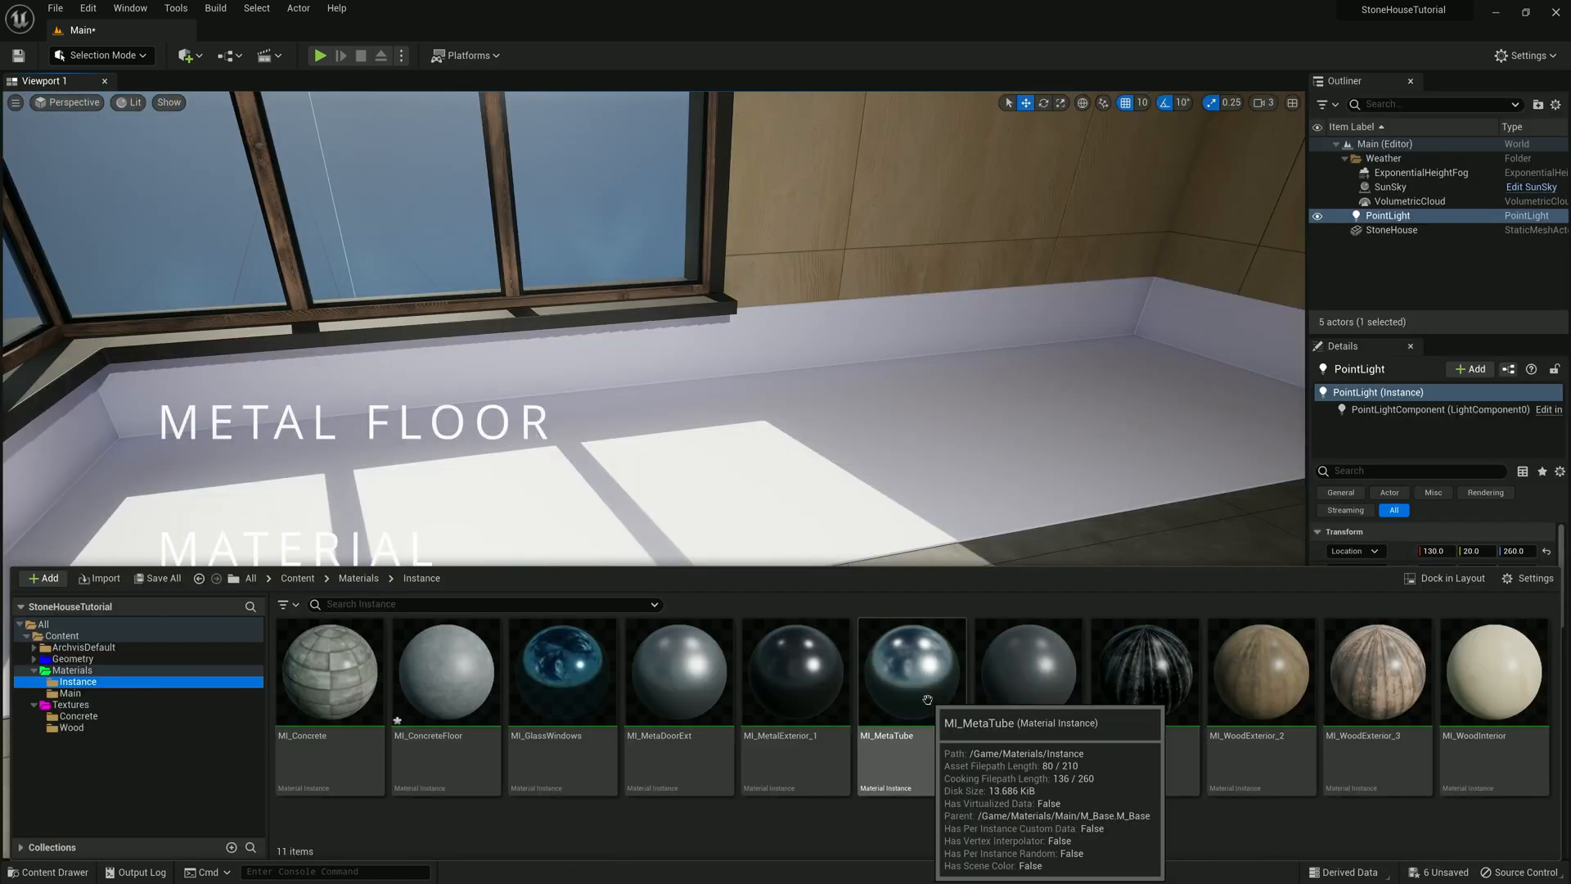
{"action": "right_click", "coordinate": [675, 678]}
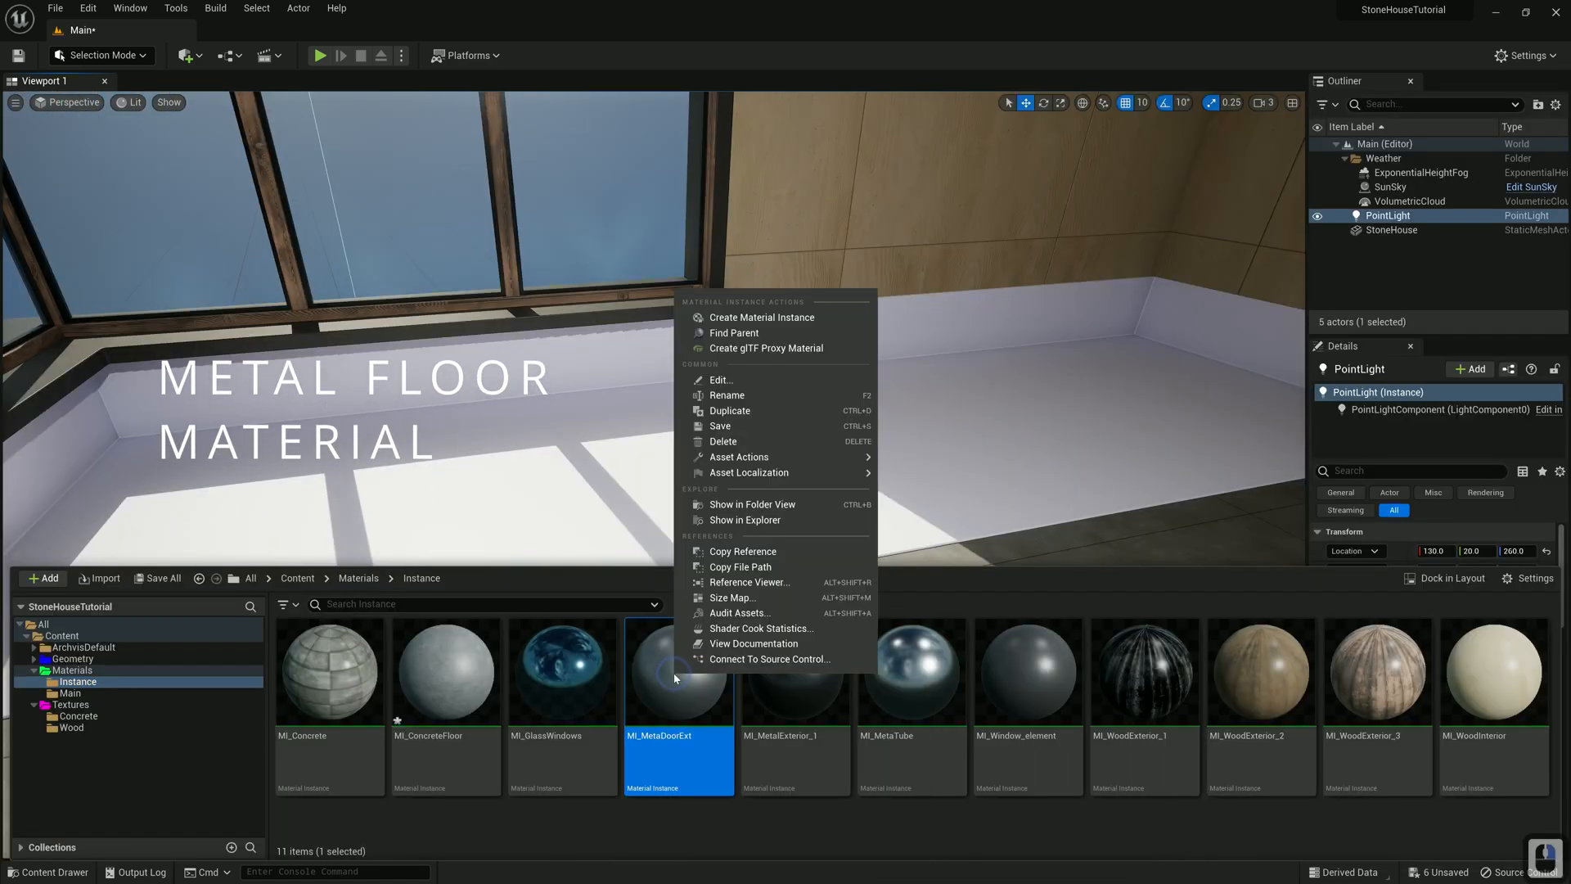
{"action": "left_click", "coordinate": [729, 411]}
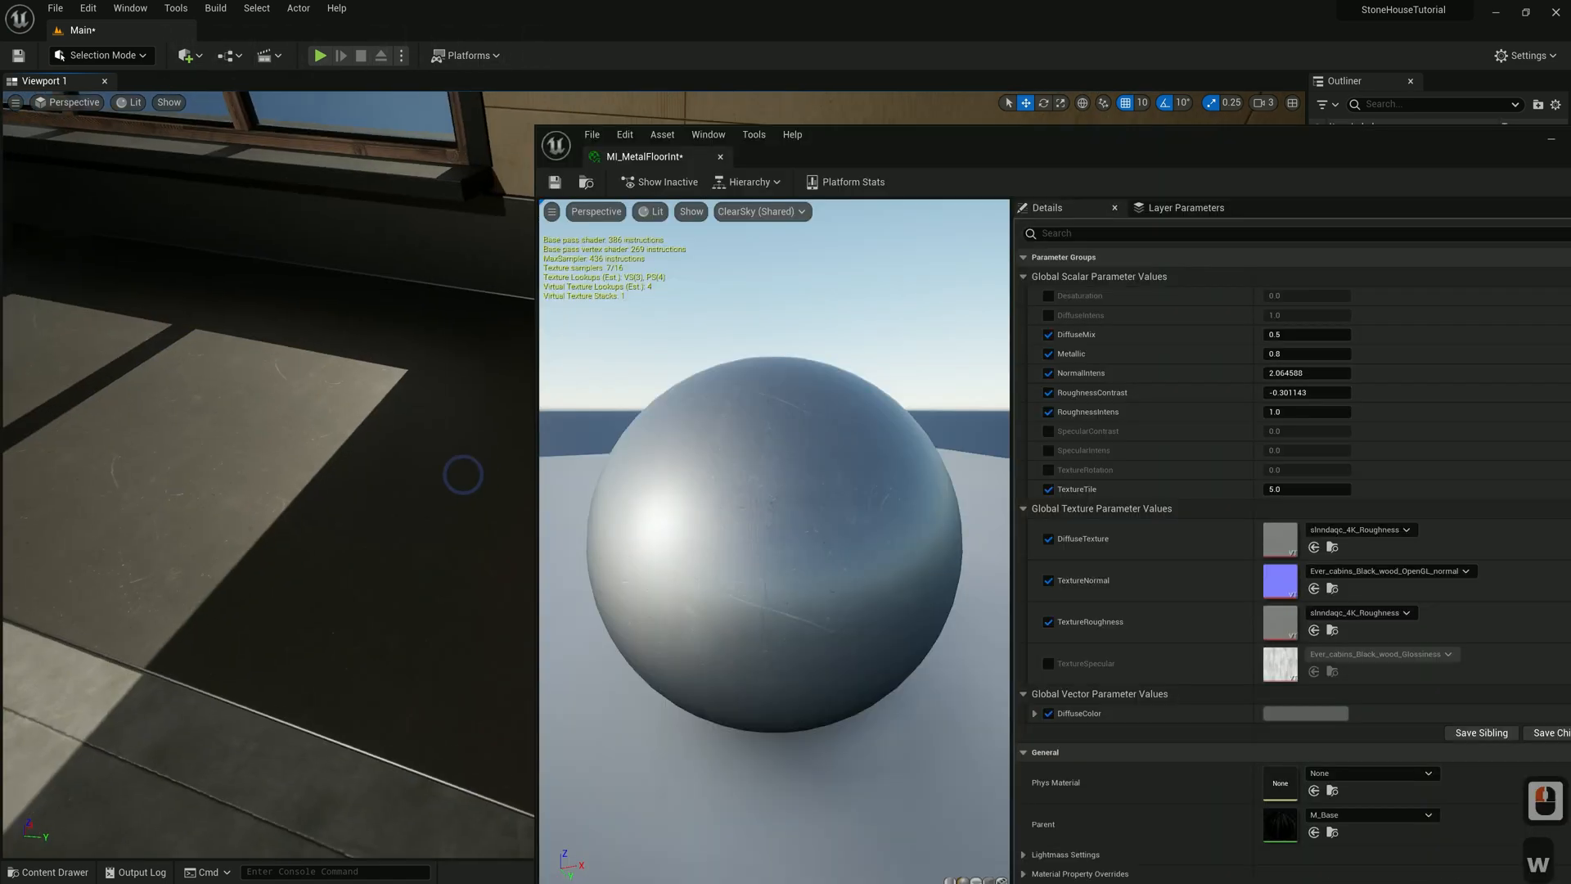
Examine the metal floor beside the windows up close to judge its scratches and reflections under MI_MetalFloorInt
{"action": "key", "text": "w"}
{"action": "key", "text": "w"}
{"action": "key", "text": "a"}
{"action": "right_click_drag", "start_coordinate": [459, 469], "coordinate": [462, 471]}
{"action": "key", "text": "d"}
{"action": "key", "text": "a"}
{"action": "key", "text": "a"}
{"action": "key", "text": "s"}
{"action": "key", "text": "d"}
{"action": "key", "text": "d"}
{"action": "key", "text": "d"}
{"action": "key", "text": "w"}
{"action": "key", "text": "d"}
{"action": "key", "text": "d"}
{"action": "key", "text": "a"}
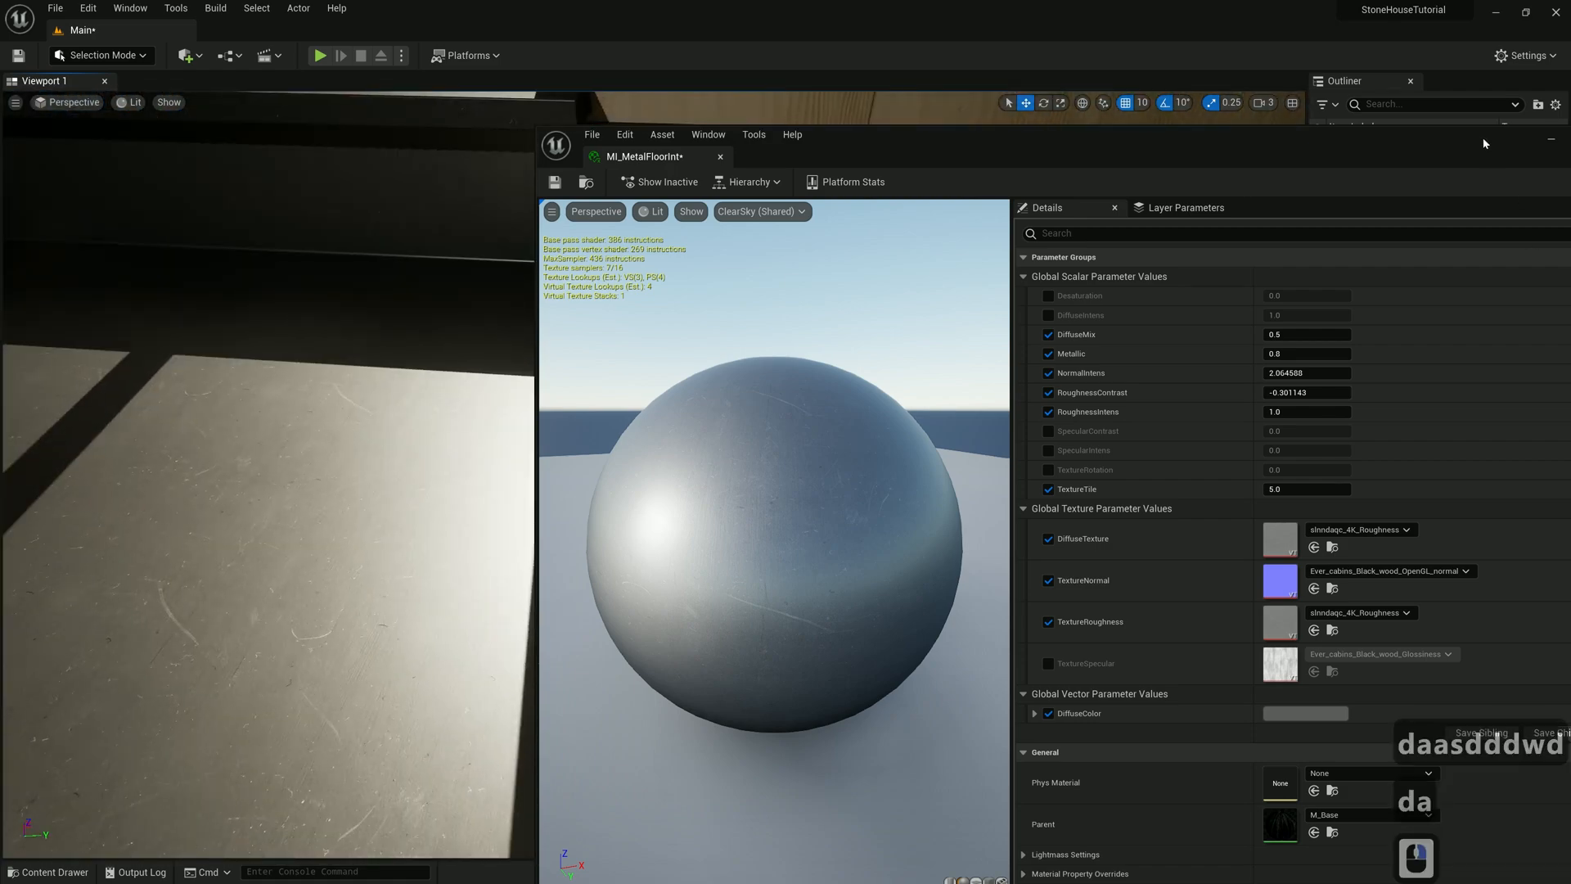
Close the MI_MetalFloorInt editor and examine the metal and concrete floors together from farther back in the room
{"action": "left_click_drag", "start_coordinate": [1486, 142], "coordinate": [1269, 129]}
{"action": "left_click", "coordinate": [1335, 137]}
{"action": "key", "text": "s"}
{"action": "key", "text": "s"}
{"action": "key", "text": "s"}
{"action": "key", "text": "s"}
{"action": "right_click_drag", "start_coordinate": [750, 473], "coordinate": [750, 474]}
{"action": "key", "text": "a"}
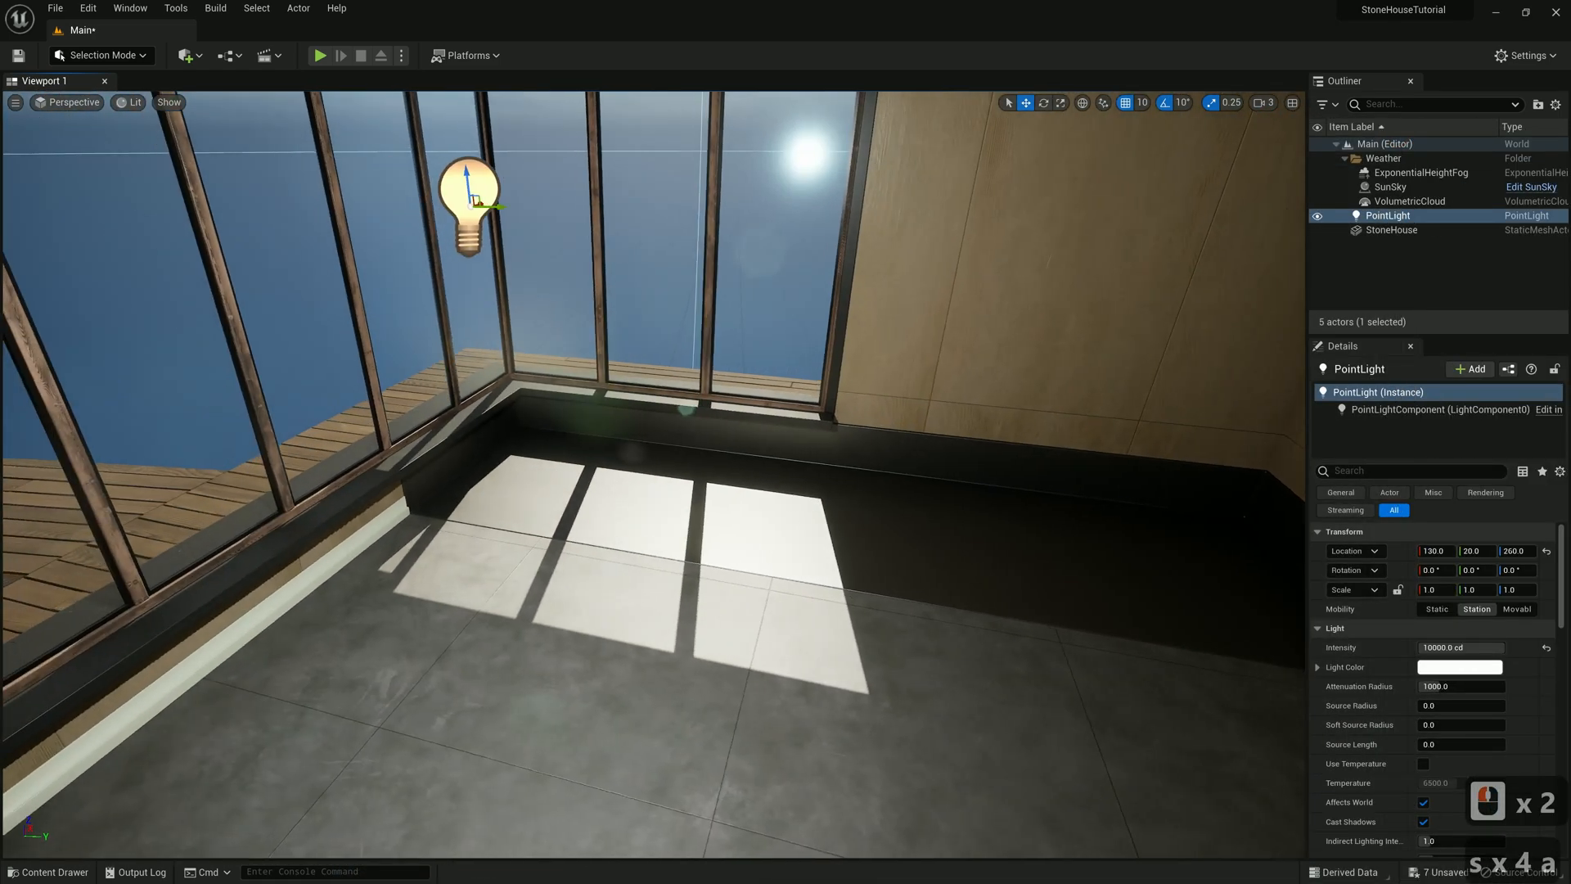
Duplicate MI_GlassWindows as MI_GlassFense for the loft's glass fence and open the copy for editing
{"action": "right_click_drag", "start_coordinate": [802, 475], "coordinate": [802, 475]}
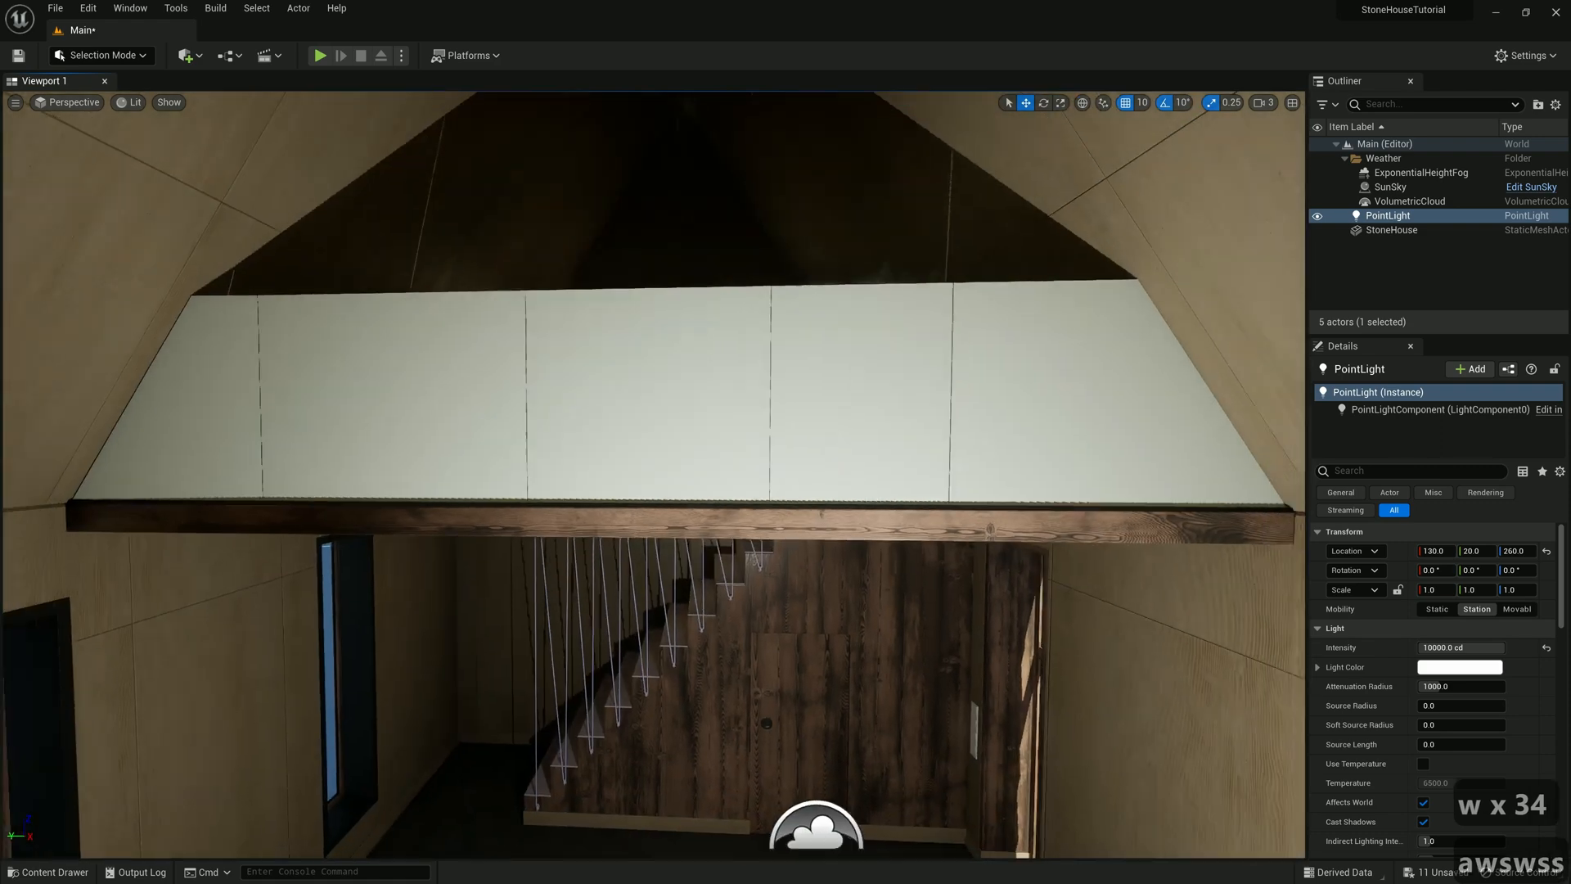
{"action": "key", "text": "s"}
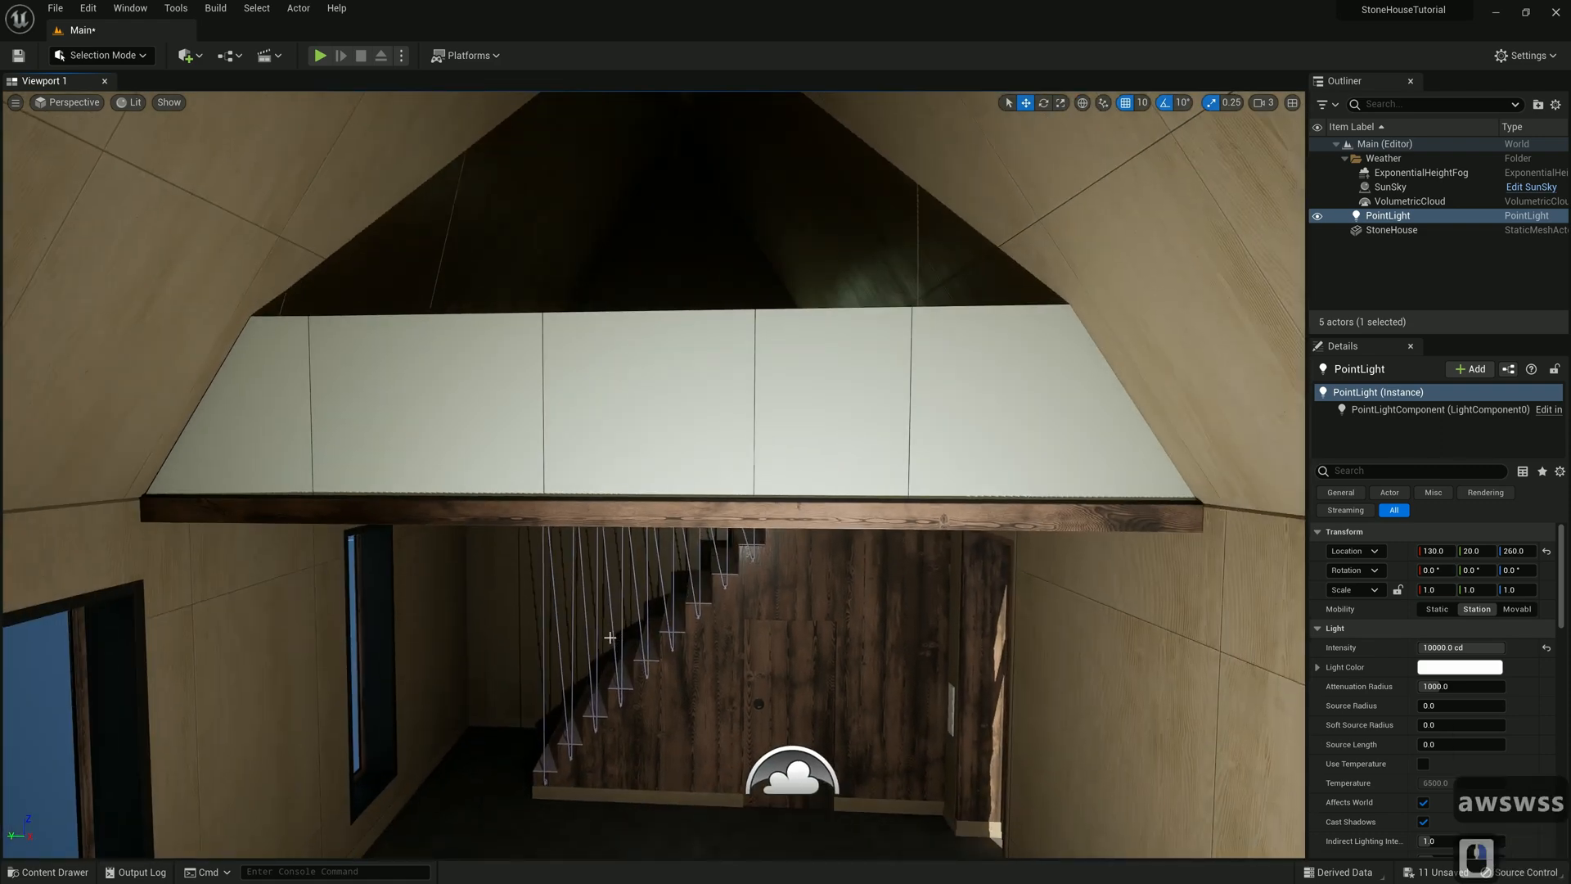
{"action": "left_click", "coordinate": [48, 871]}
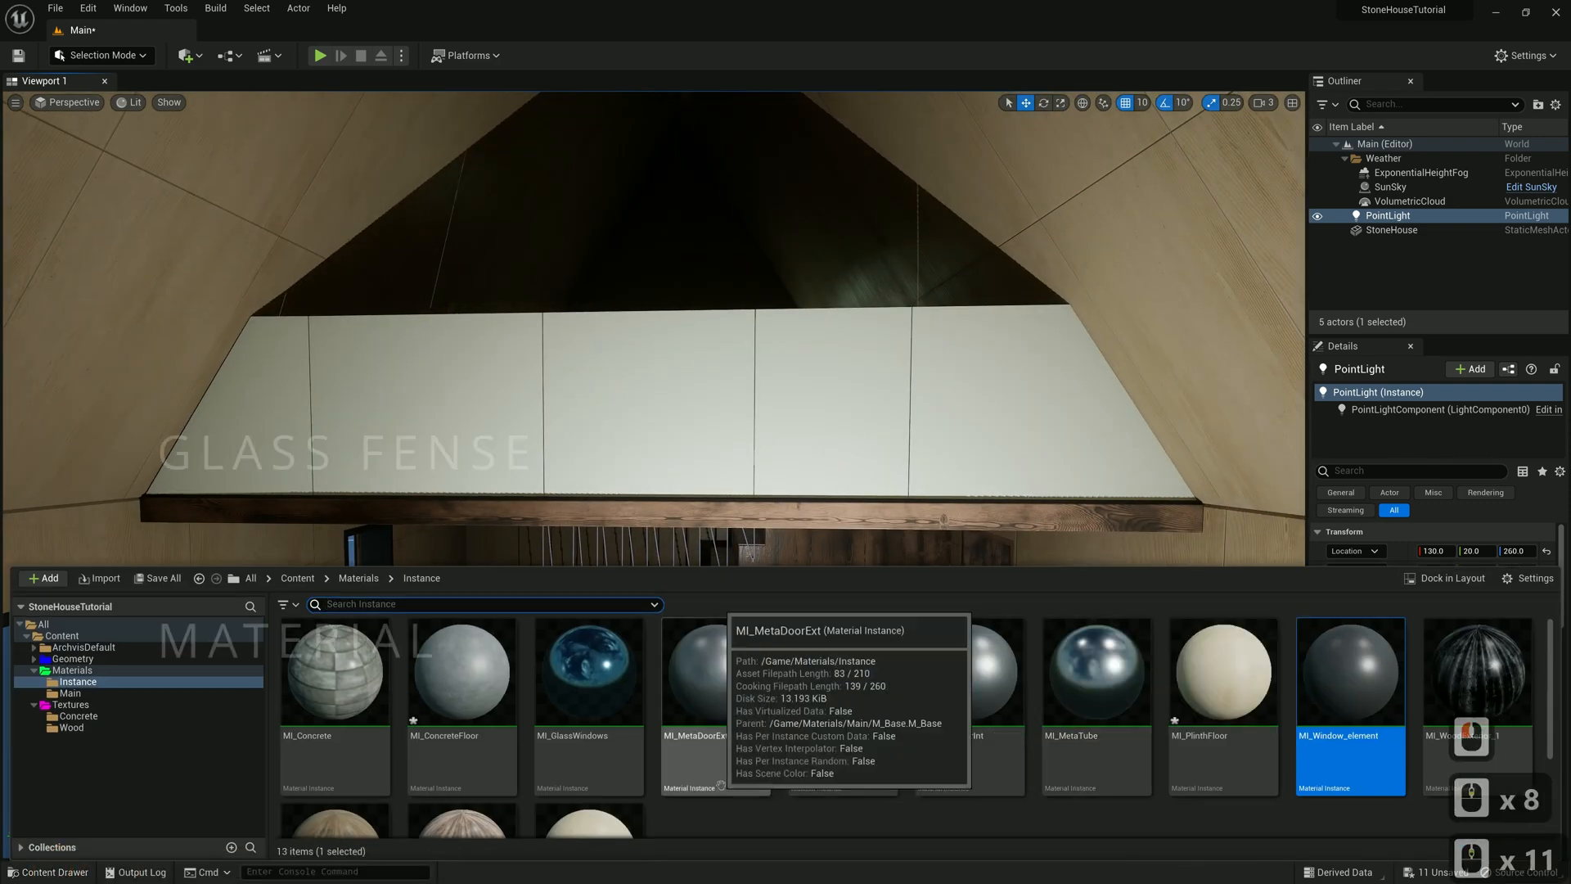
{"action": "right_click", "coordinate": [602, 671]}
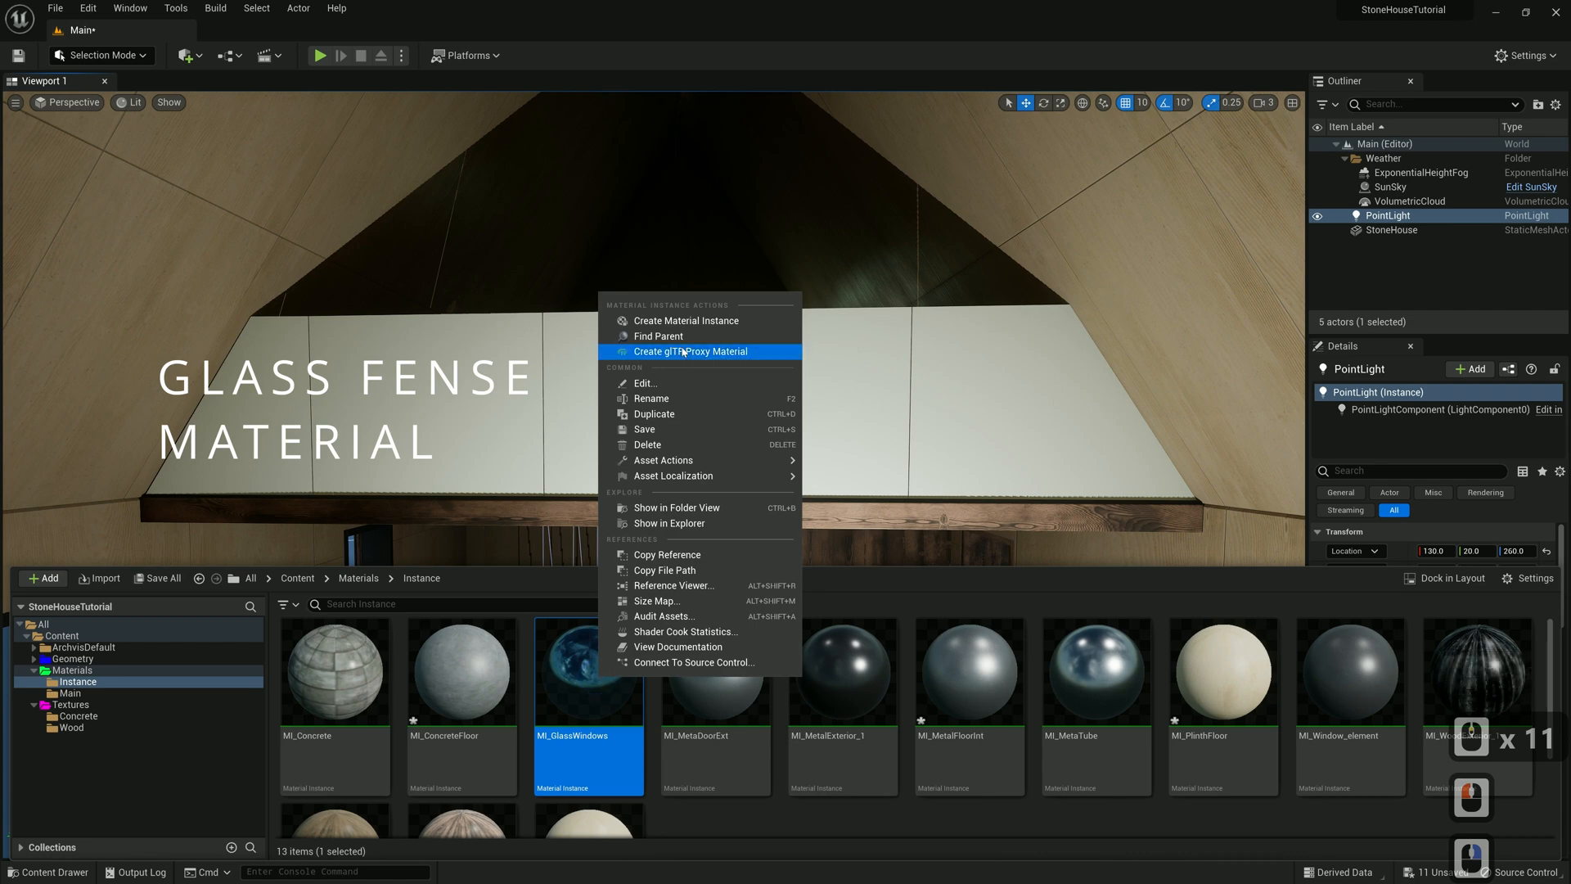
{"action": "left_click", "coordinate": [655, 415]}
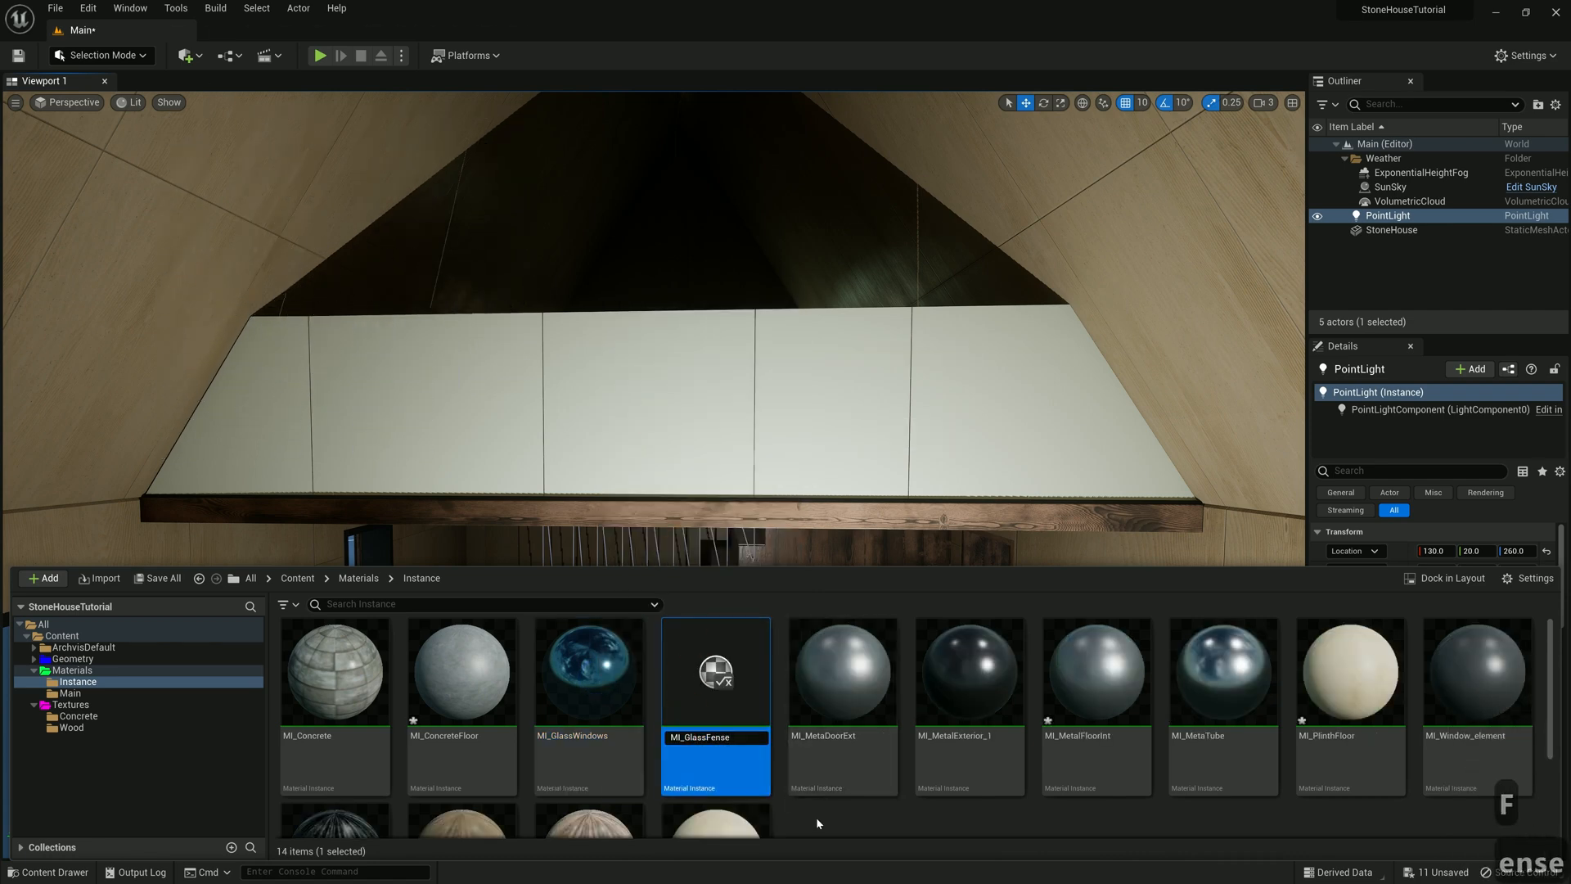
{"action": "type", "text": "MI_GlassFense"}
{"action": "key", "text": "Return"}
{"action": "double_click", "coordinate": [715, 671]}
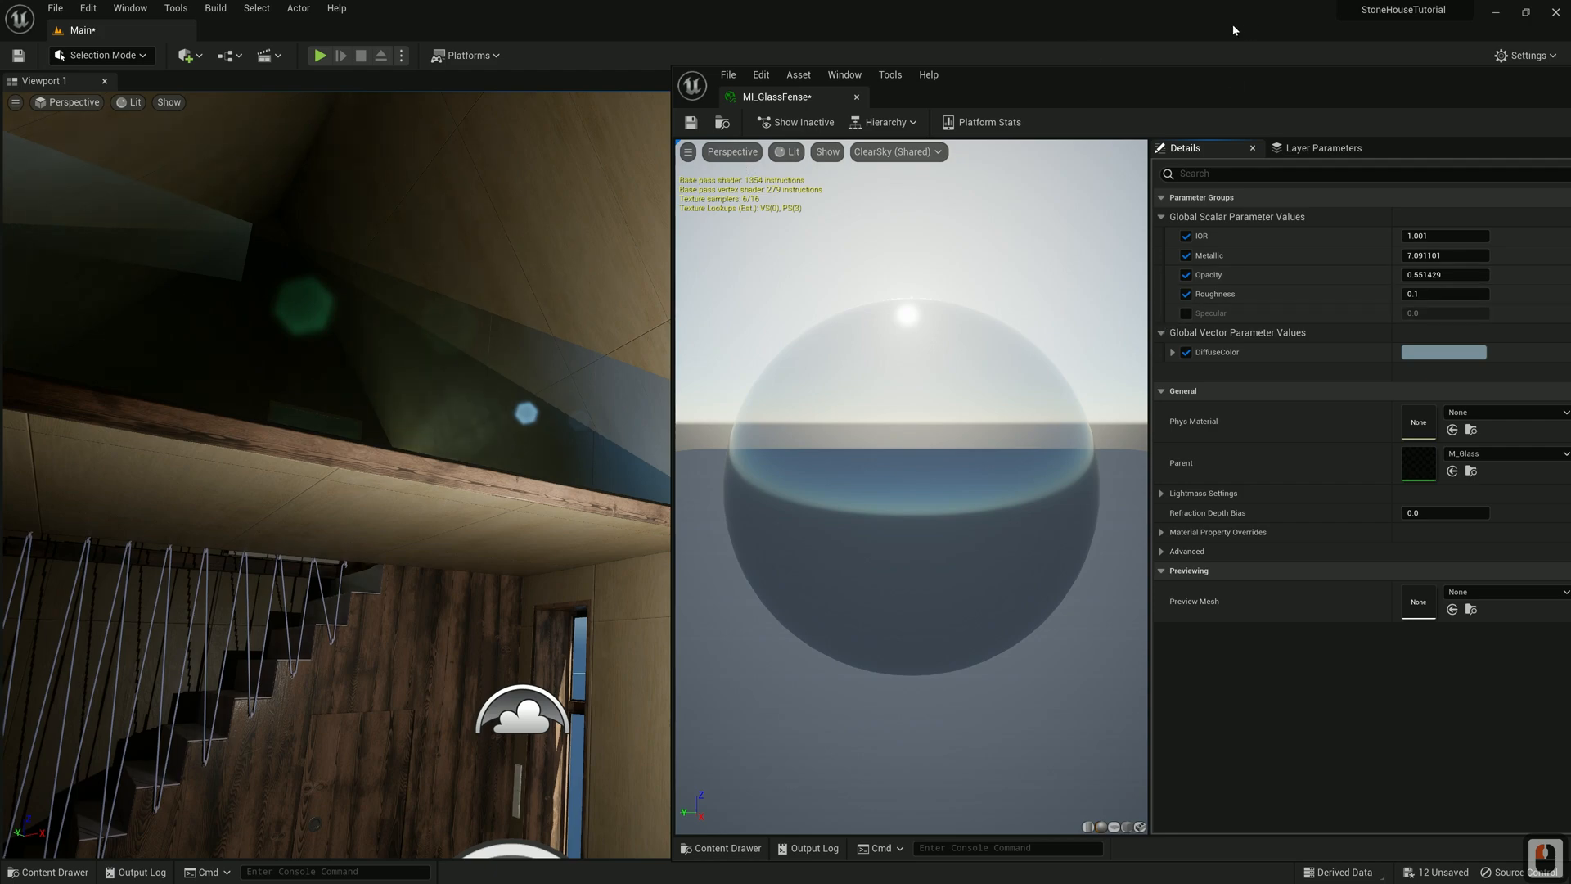
Close the MI_GlassFense editor and check the loft's glass fence from the room below
{"action": "left_click_drag", "start_coordinate": [1224, 74], "coordinate": [945, 72]}
{"action": "left_click", "coordinate": [1470, 79]}
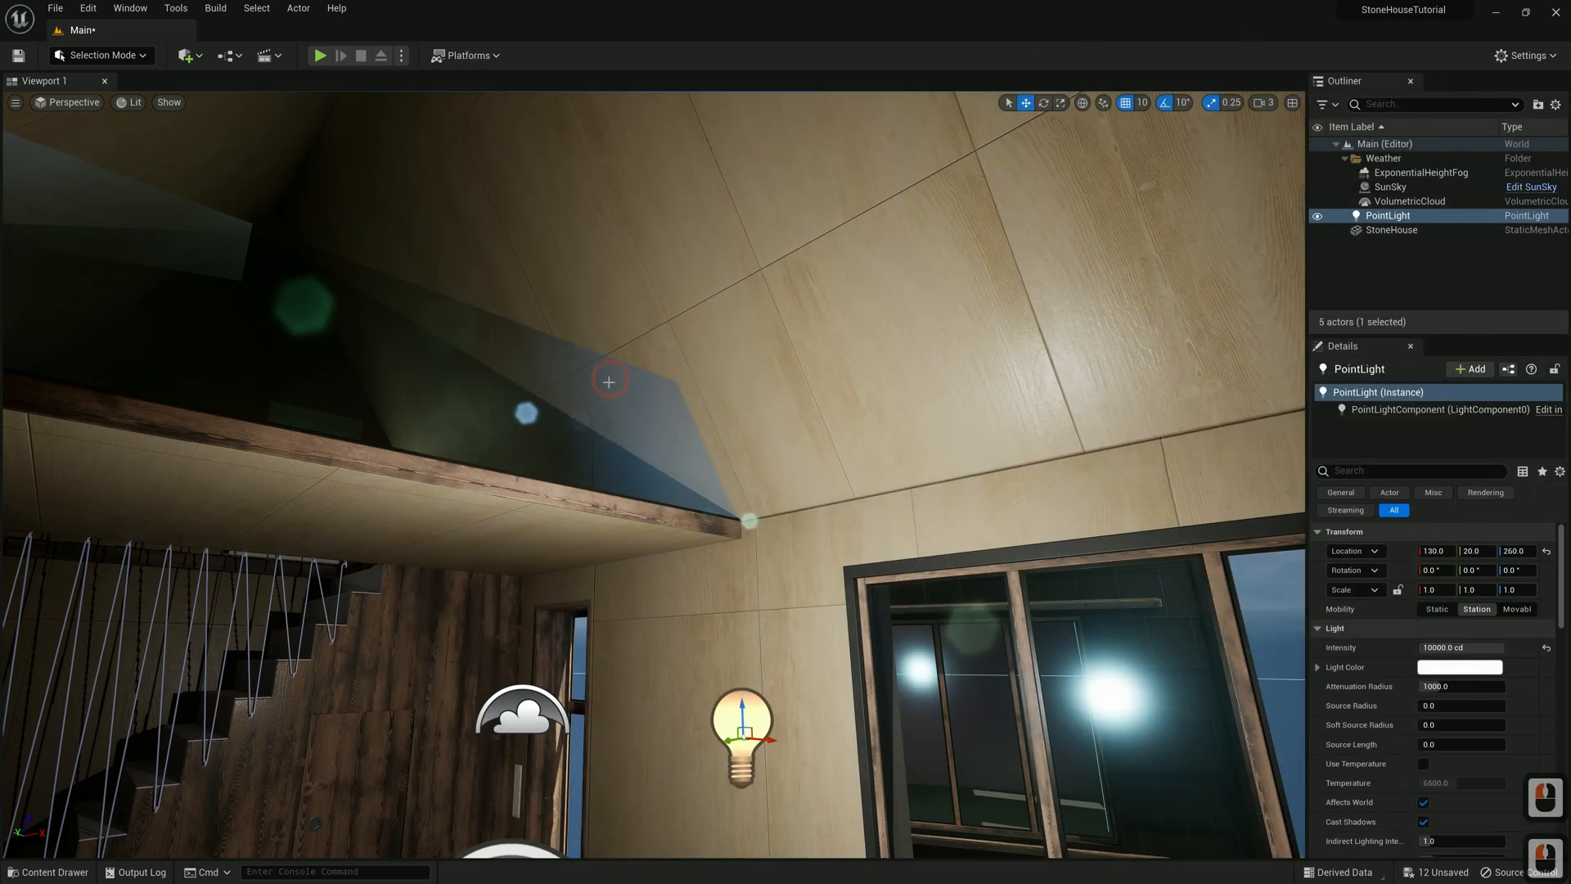
{"action": "right_click_drag", "start_coordinate": [608, 381], "coordinate": [608, 381]}
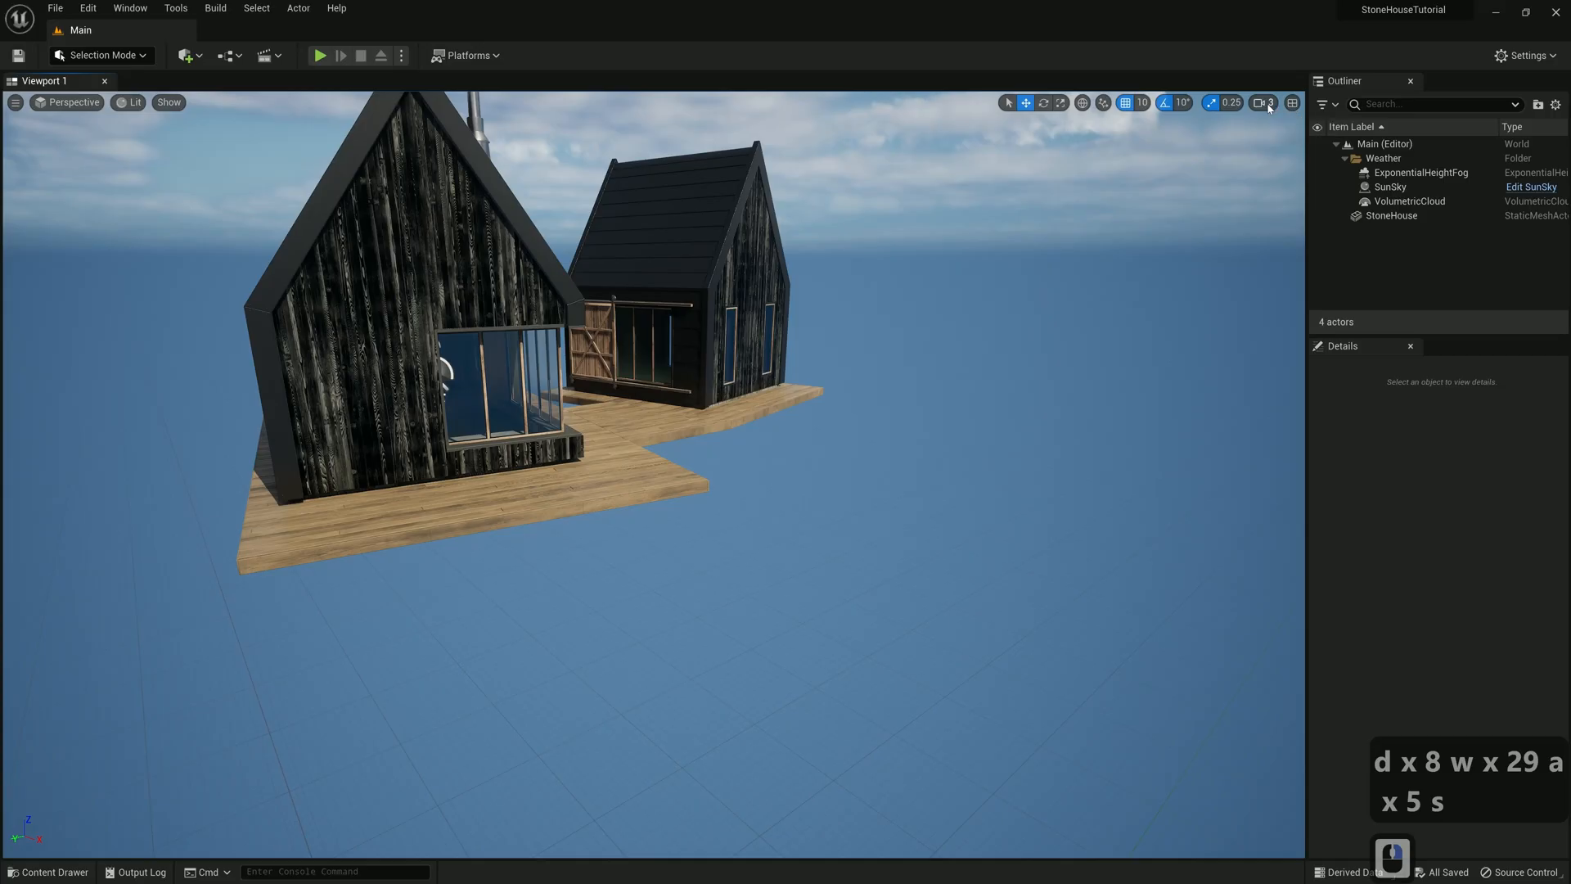
Set the viewport camera speed to 4 and back away until both houses are in view
{"action": "left_click", "coordinate": [1264, 102]}
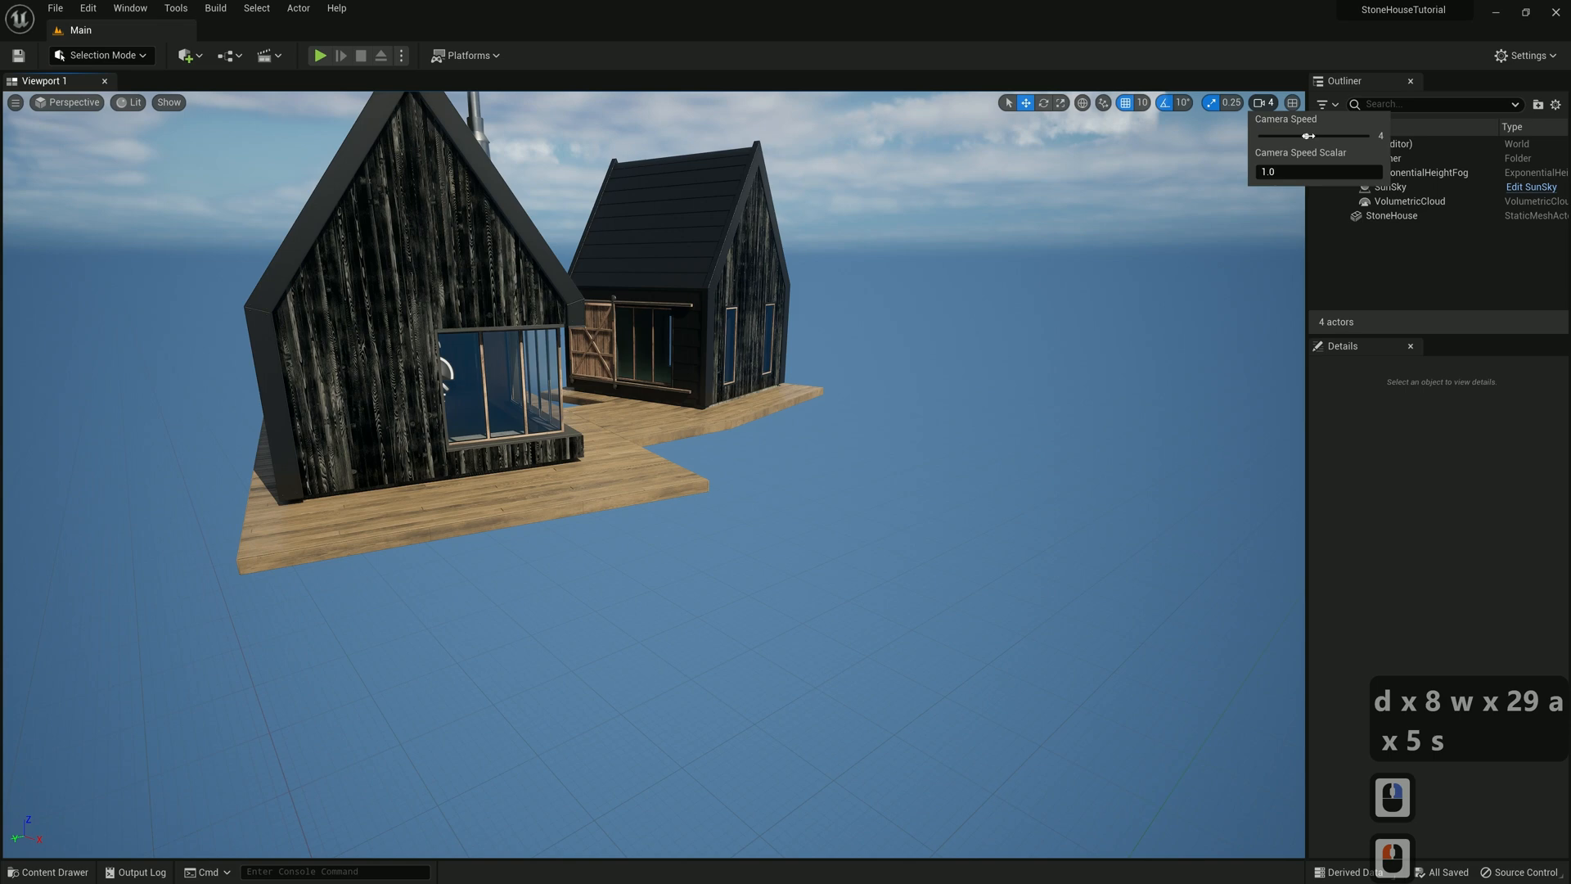
{"action": "key", "text": "s"}
{"action": "key", "text": "s"}
{"action": "key", "text": "d"}
{"action": "right_click_drag", "start_coordinate": [442, 373], "coordinate": [530, 390]}
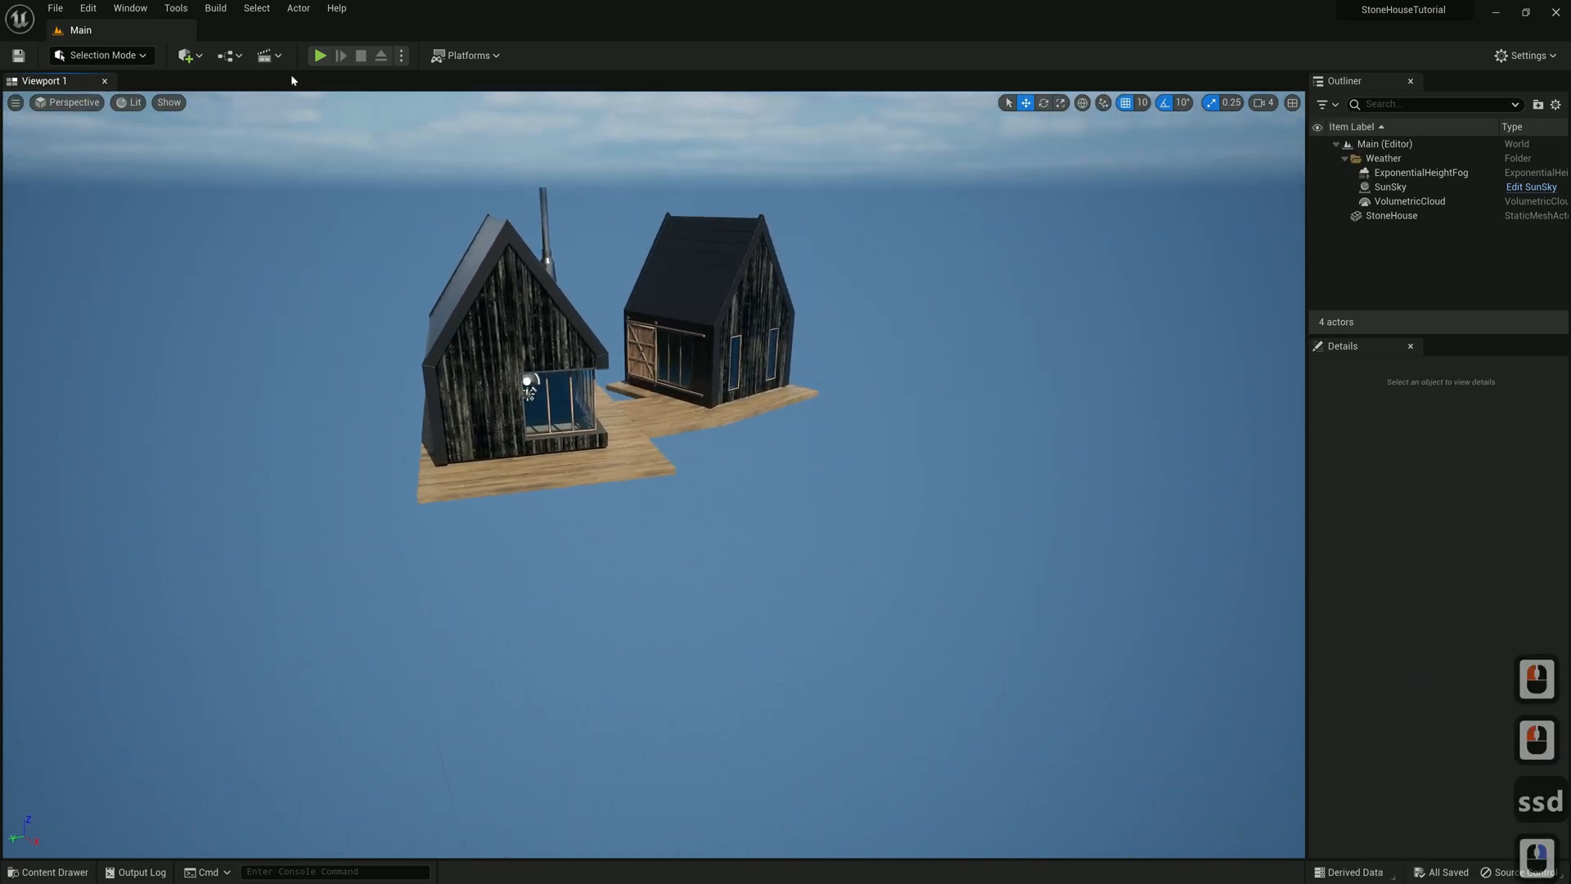
Open Quixel Bridge and enlarge its window over the viewport
{"action": "left_click", "coordinate": [201, 55]}
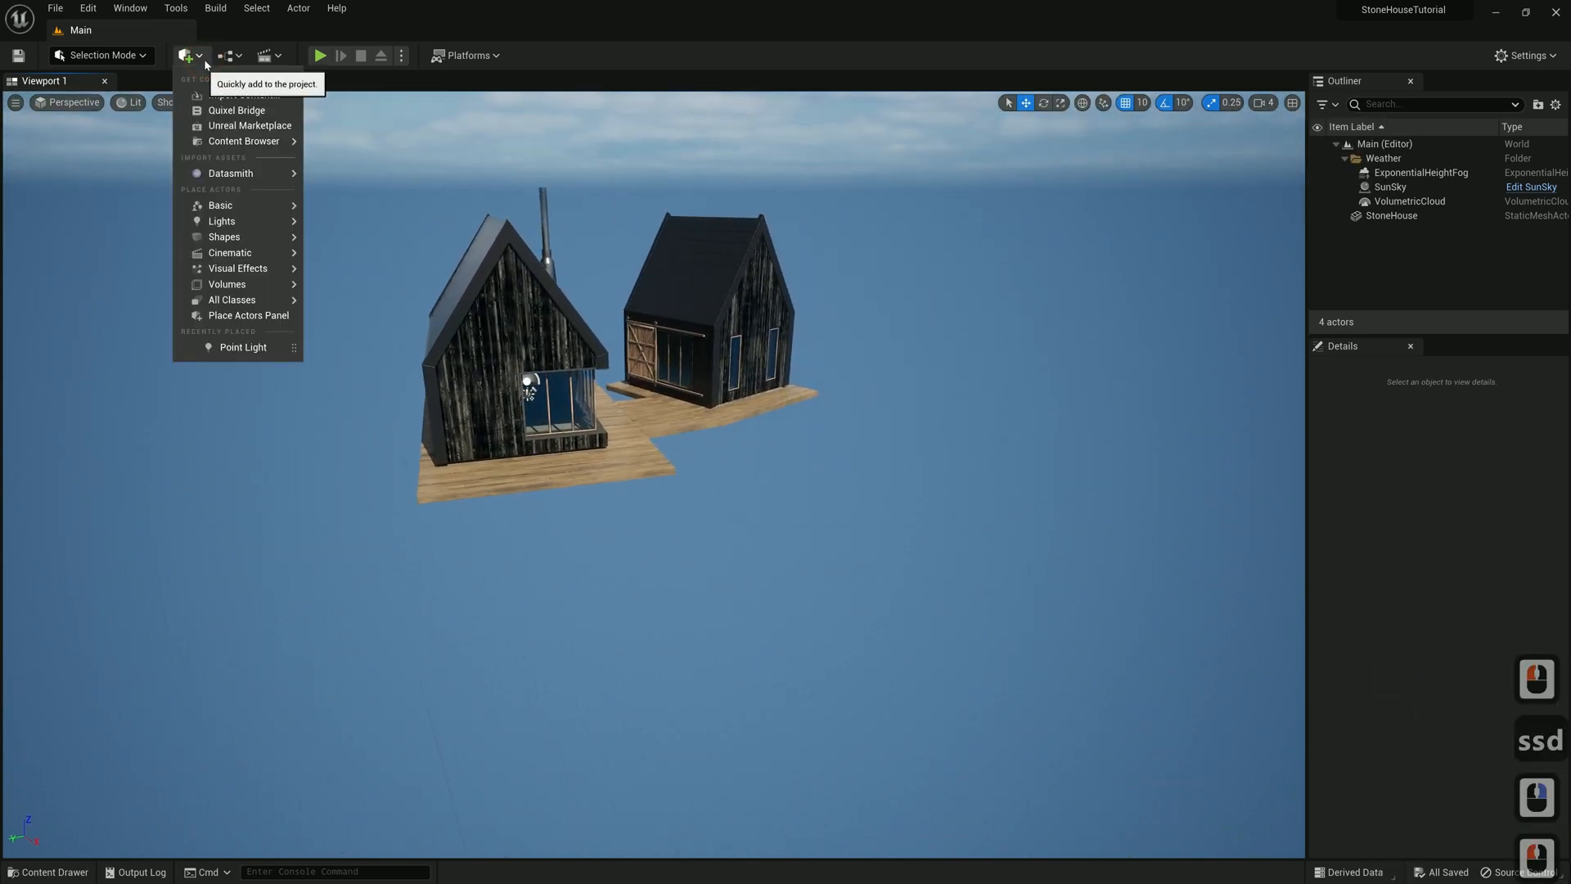
{"action": "left_click", "coordinate": [255, 114]}
{"action": "left_click_drag", "start_coordinate": [774, 288], "coordinate": [598, 137]}
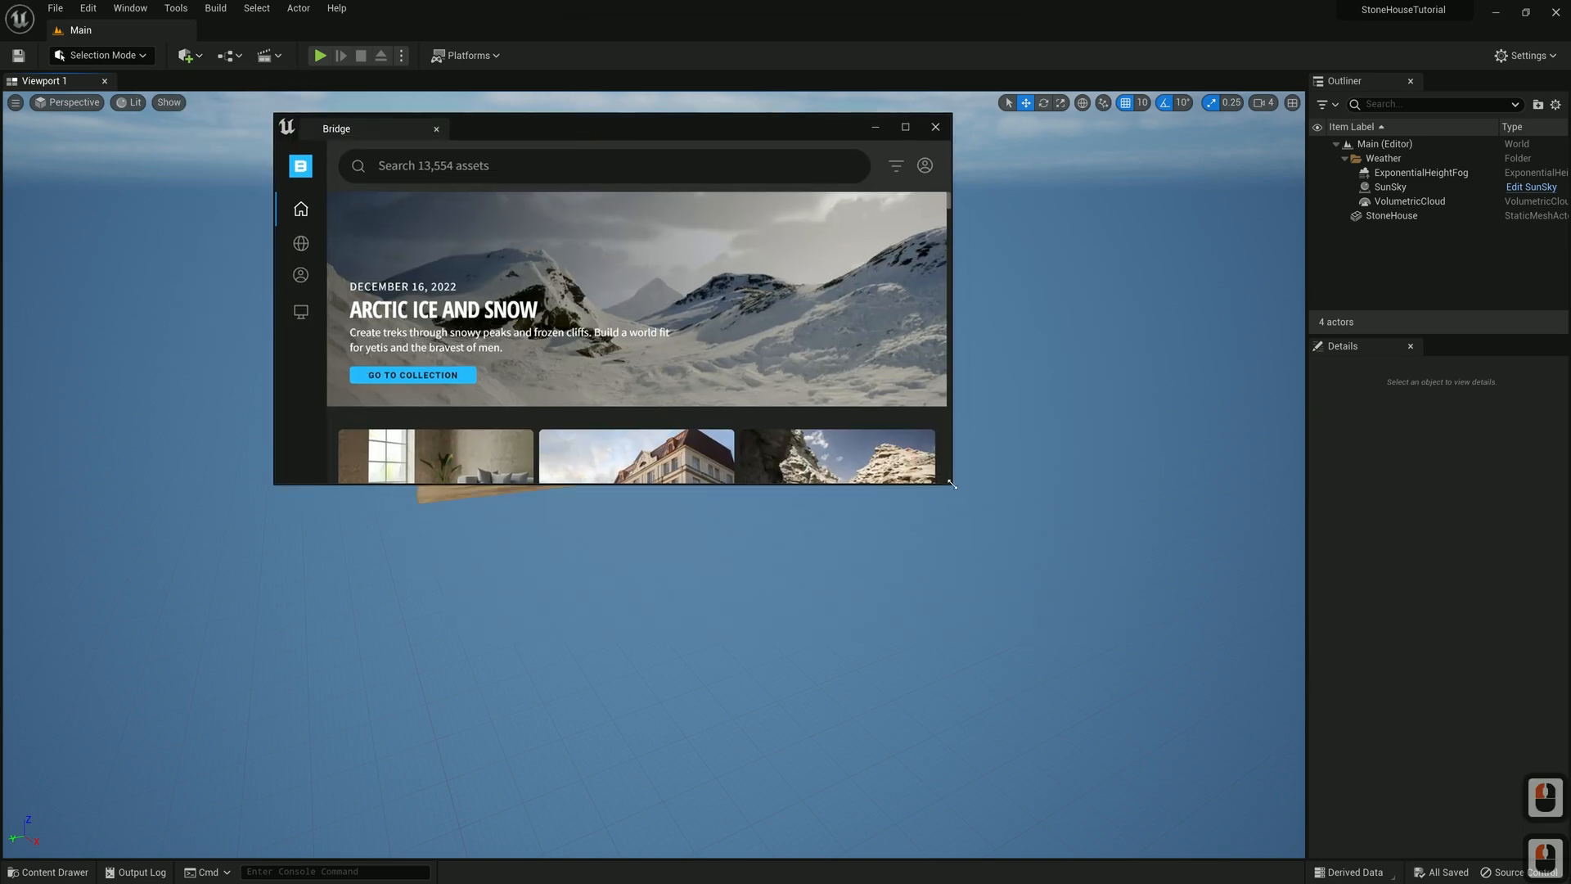
{"action": "left_click_drag", "start_coordinate": [952, 484], "coordinate": [1272, 827]}
Sign in to the Quixel Bridge account
{"action": "left_click", "coordinate": [1244, 166]}
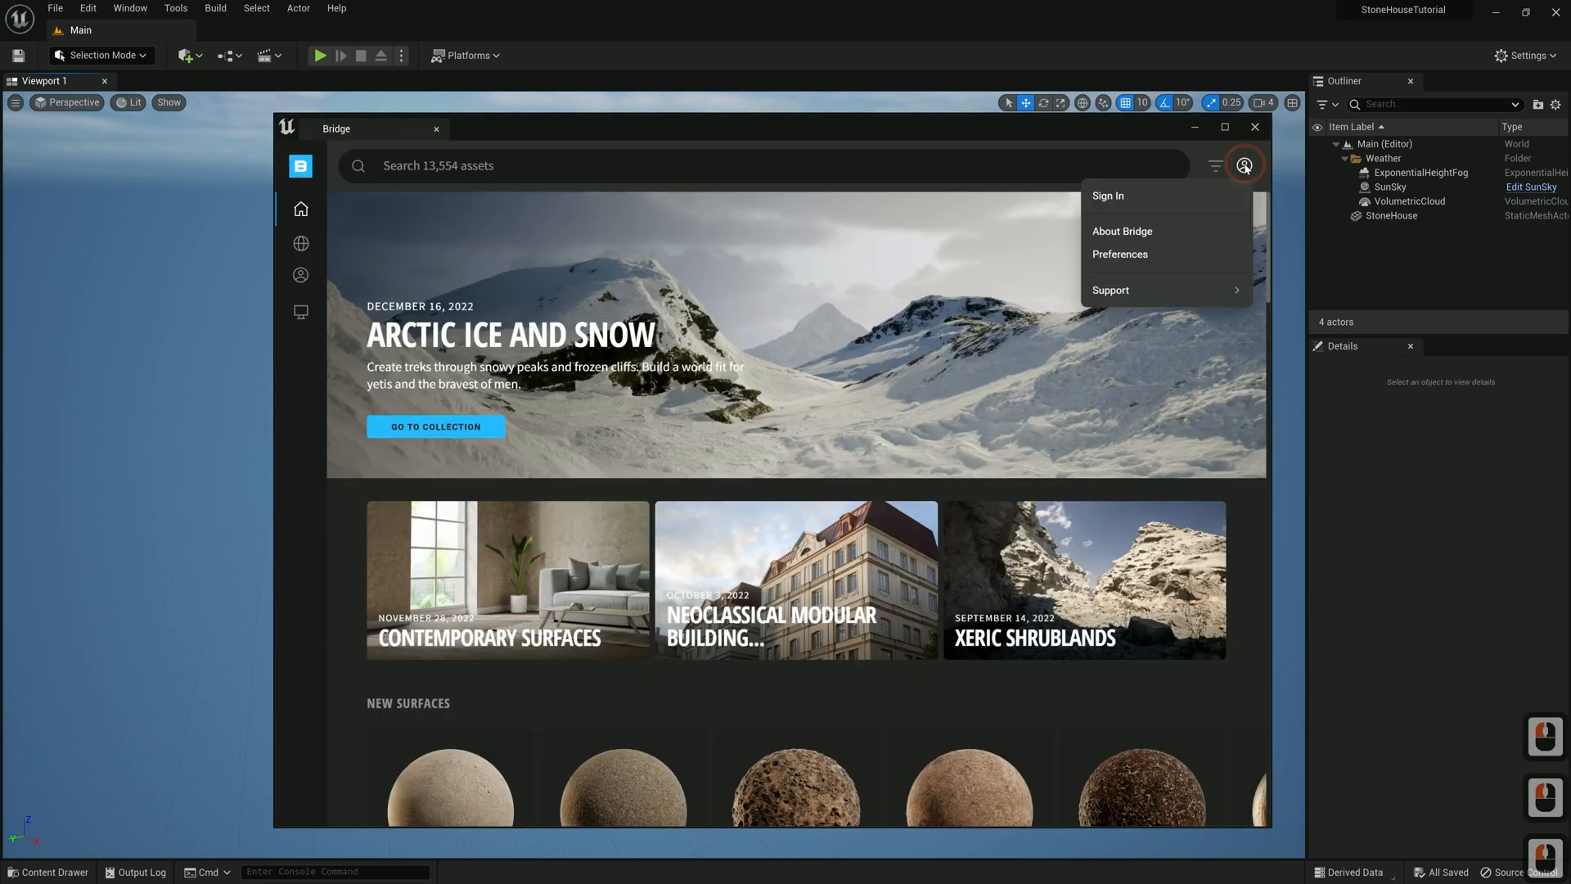
{"action": "left_click", "coordinate": [1108, 196]}
{"action": "left_click", "coordinate": [768, 372]}
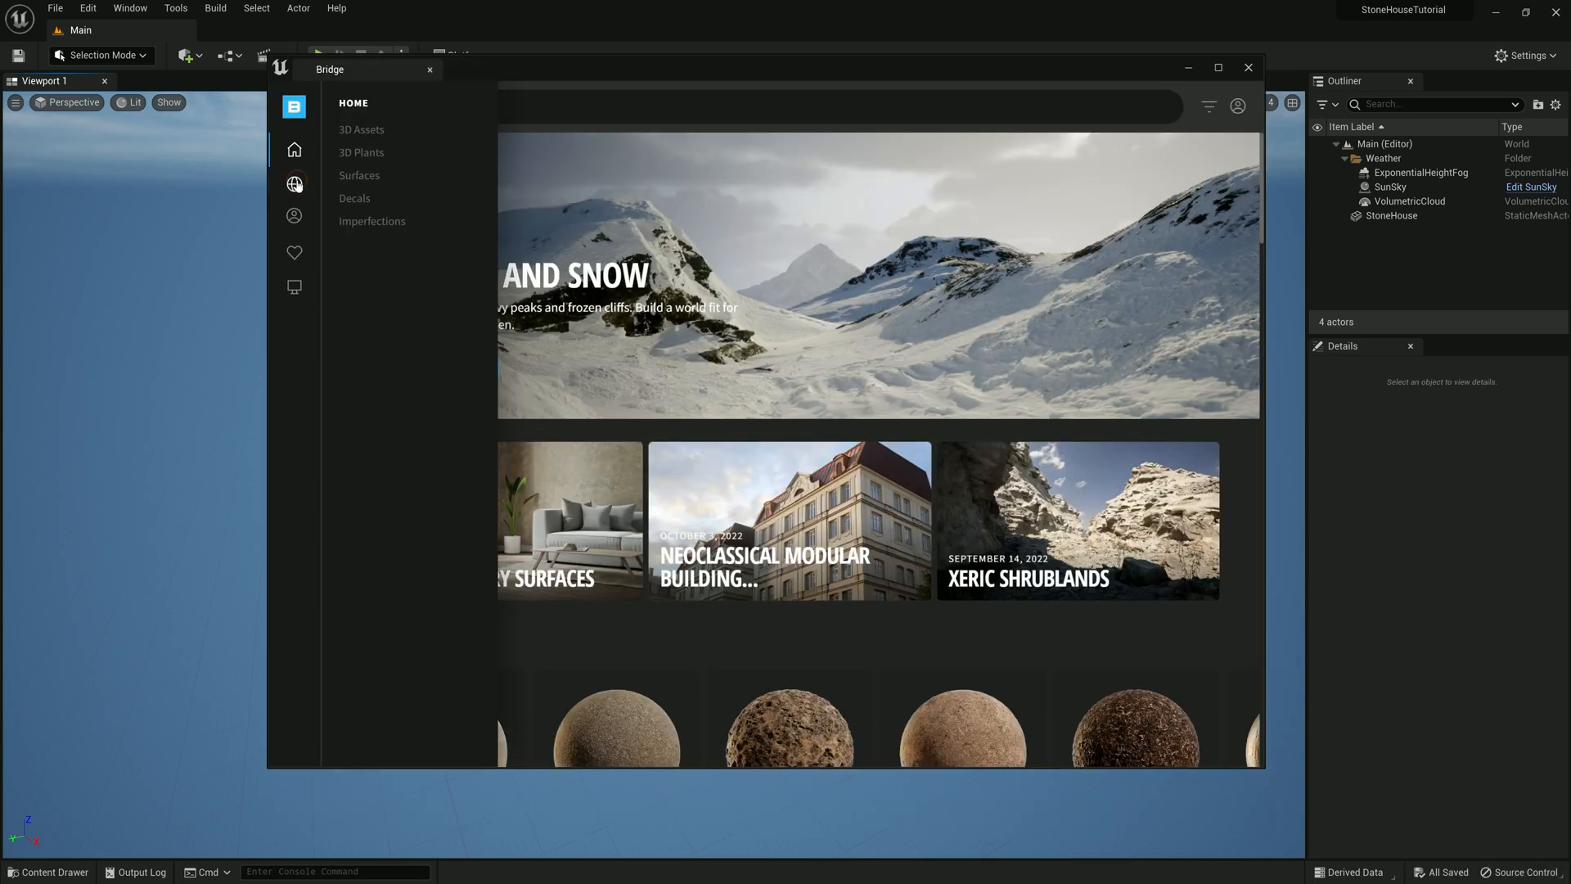
Open the Tundra environment collection in Quixel Bridge and browse to its rock formations
{"action": "left_click", "coordinate": [296, 184]}
{"action": "scroll", "coordinate": [835, 625], "scroll_direction": "down", "scroll_amount": 10}
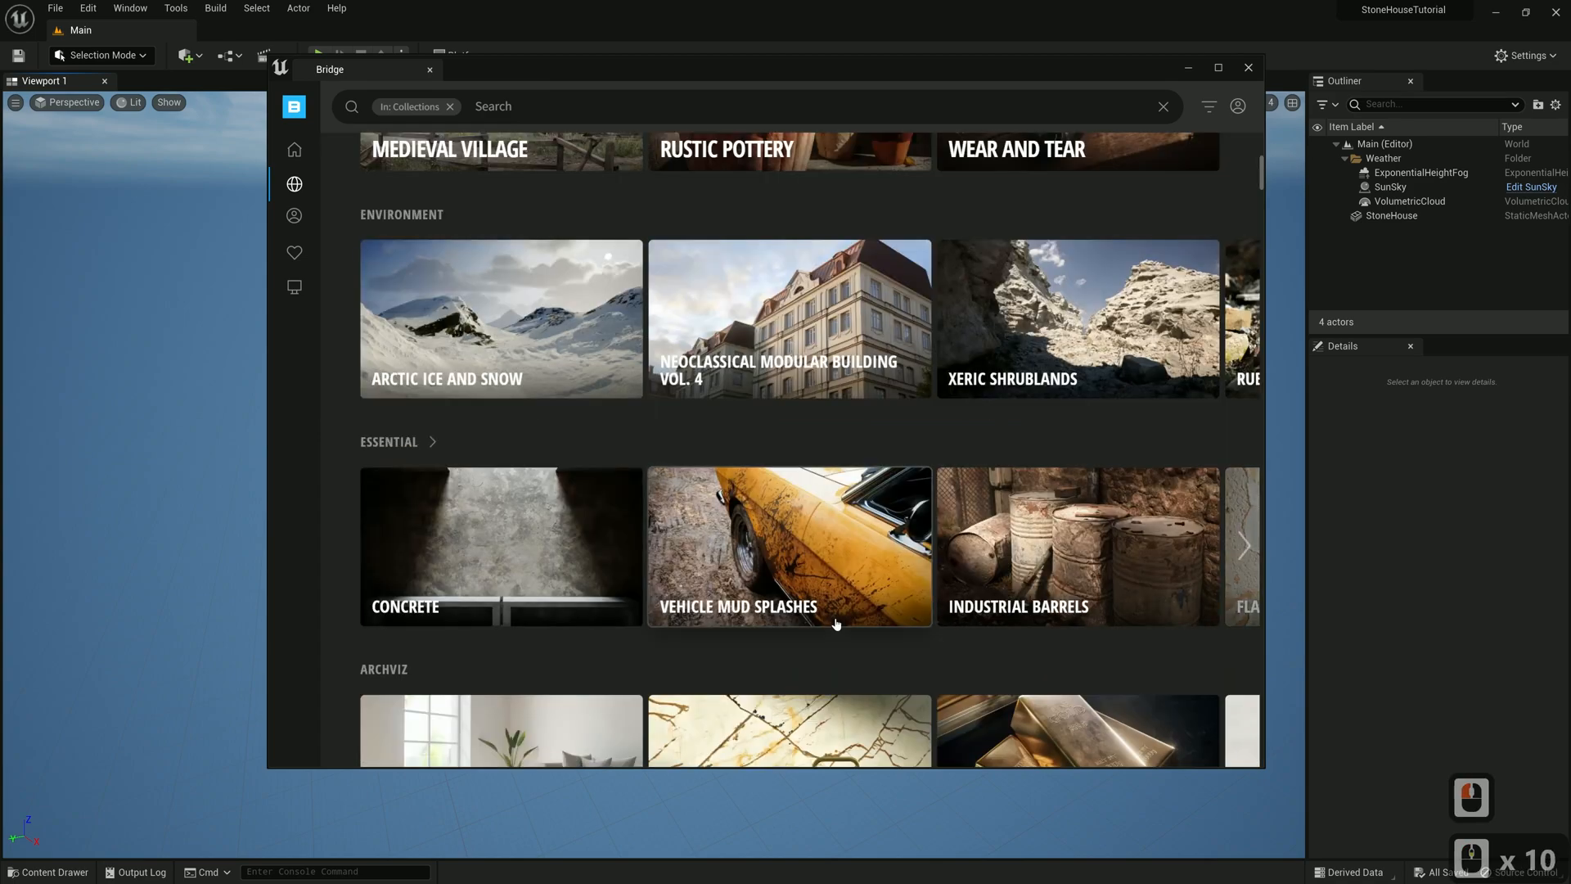
{"action": "scroll", "coordinate": [836, 625], "scroll_direction": "down", "scroll_amount": 20}
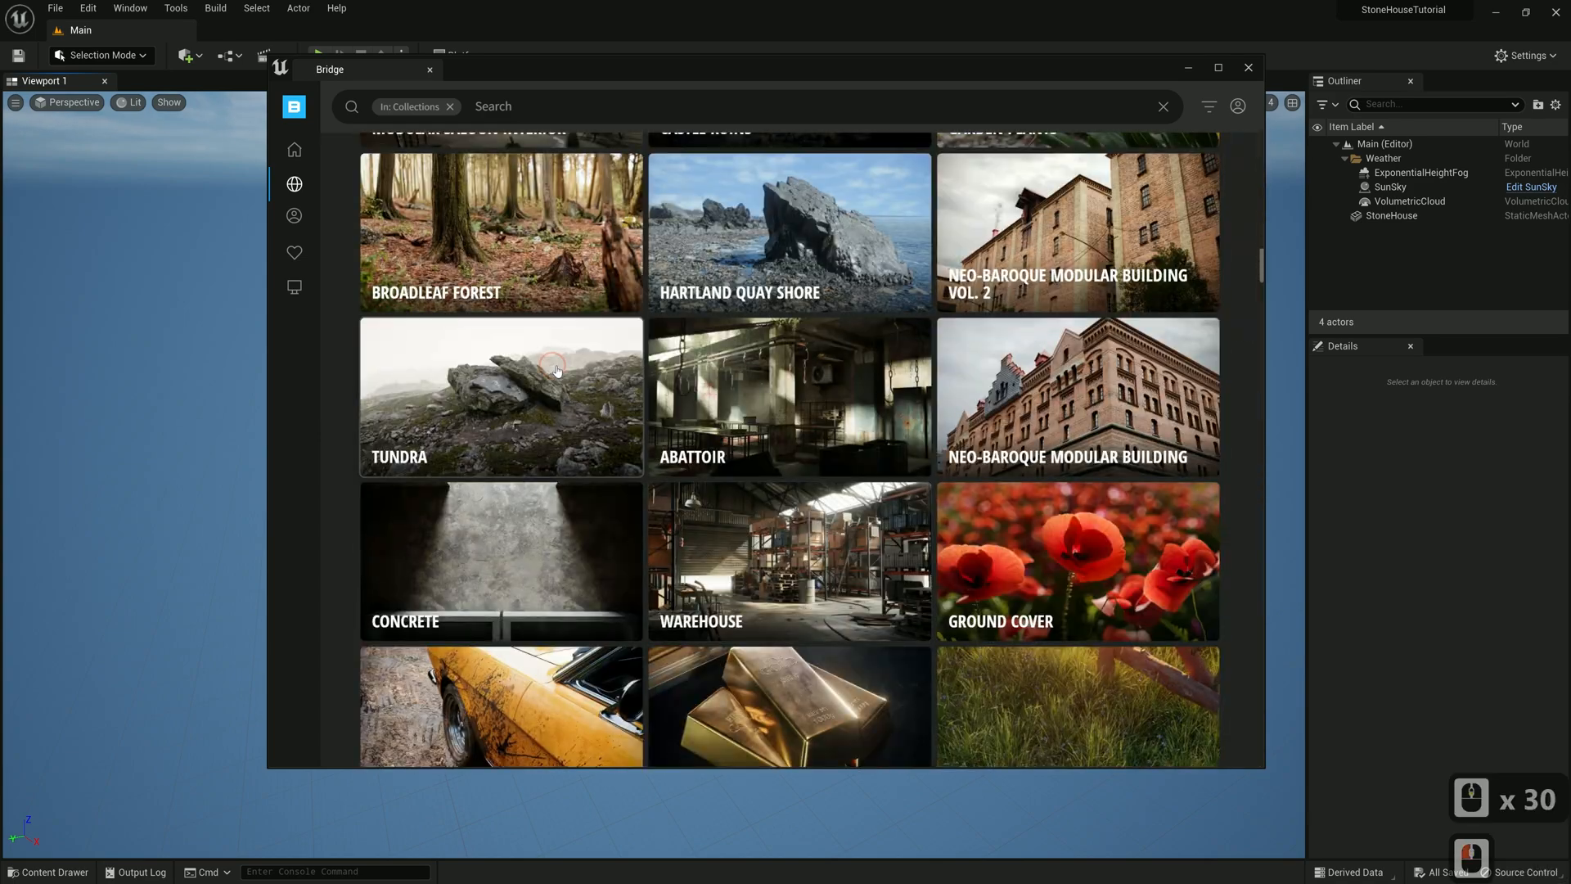
{"action": "left_click", "coordinate": [555, 371]}
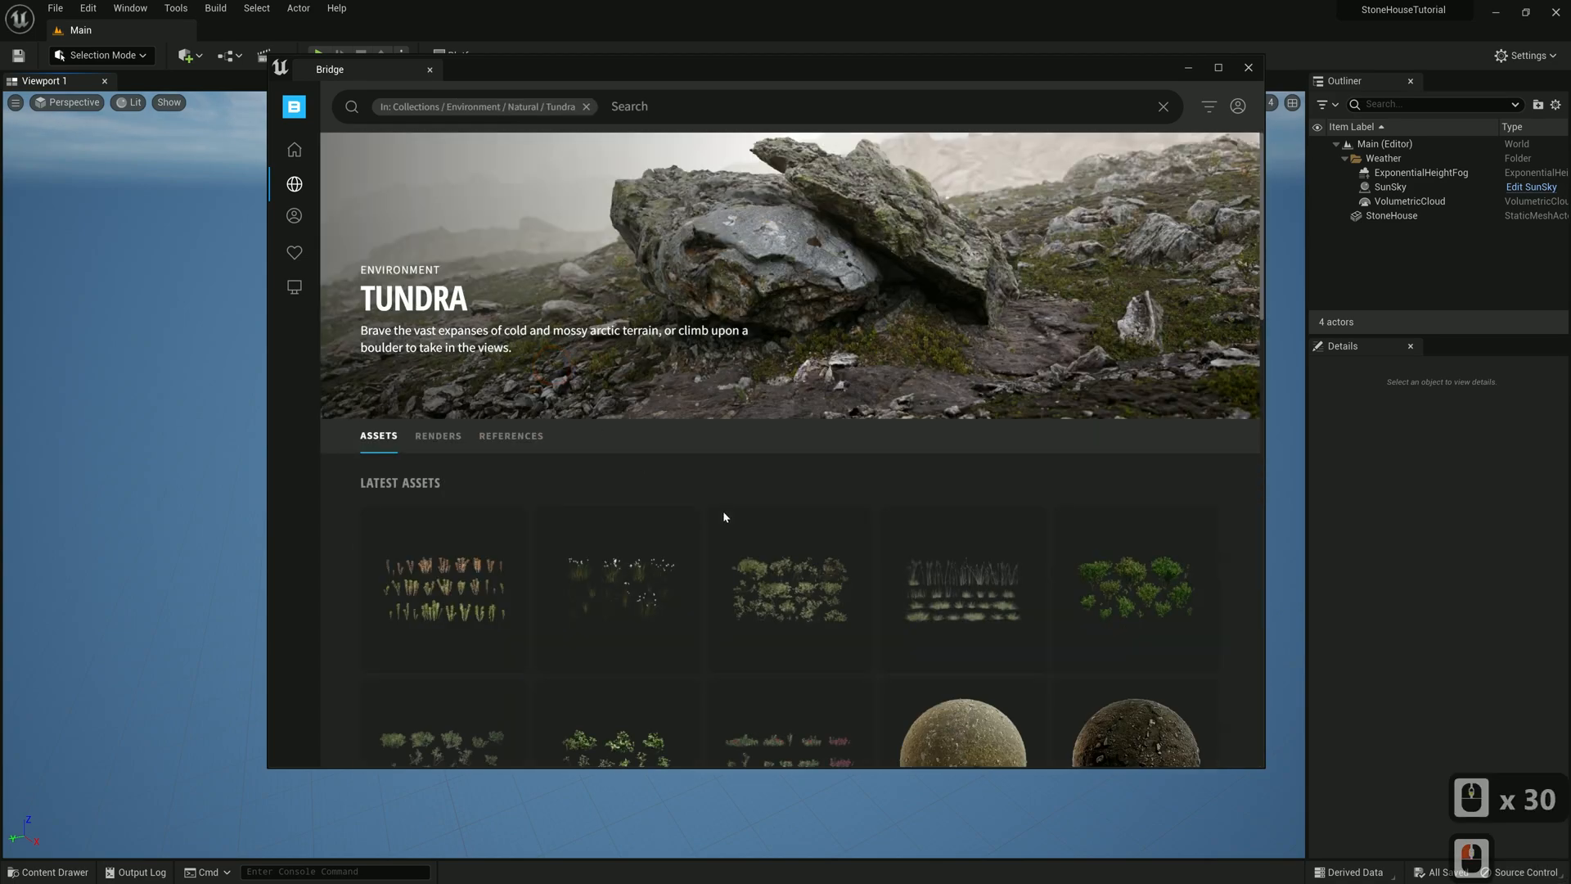
{"action": "scroll", "coordinate": [737, 515], "scroll_direction": "down", "scroll_amount": 1}
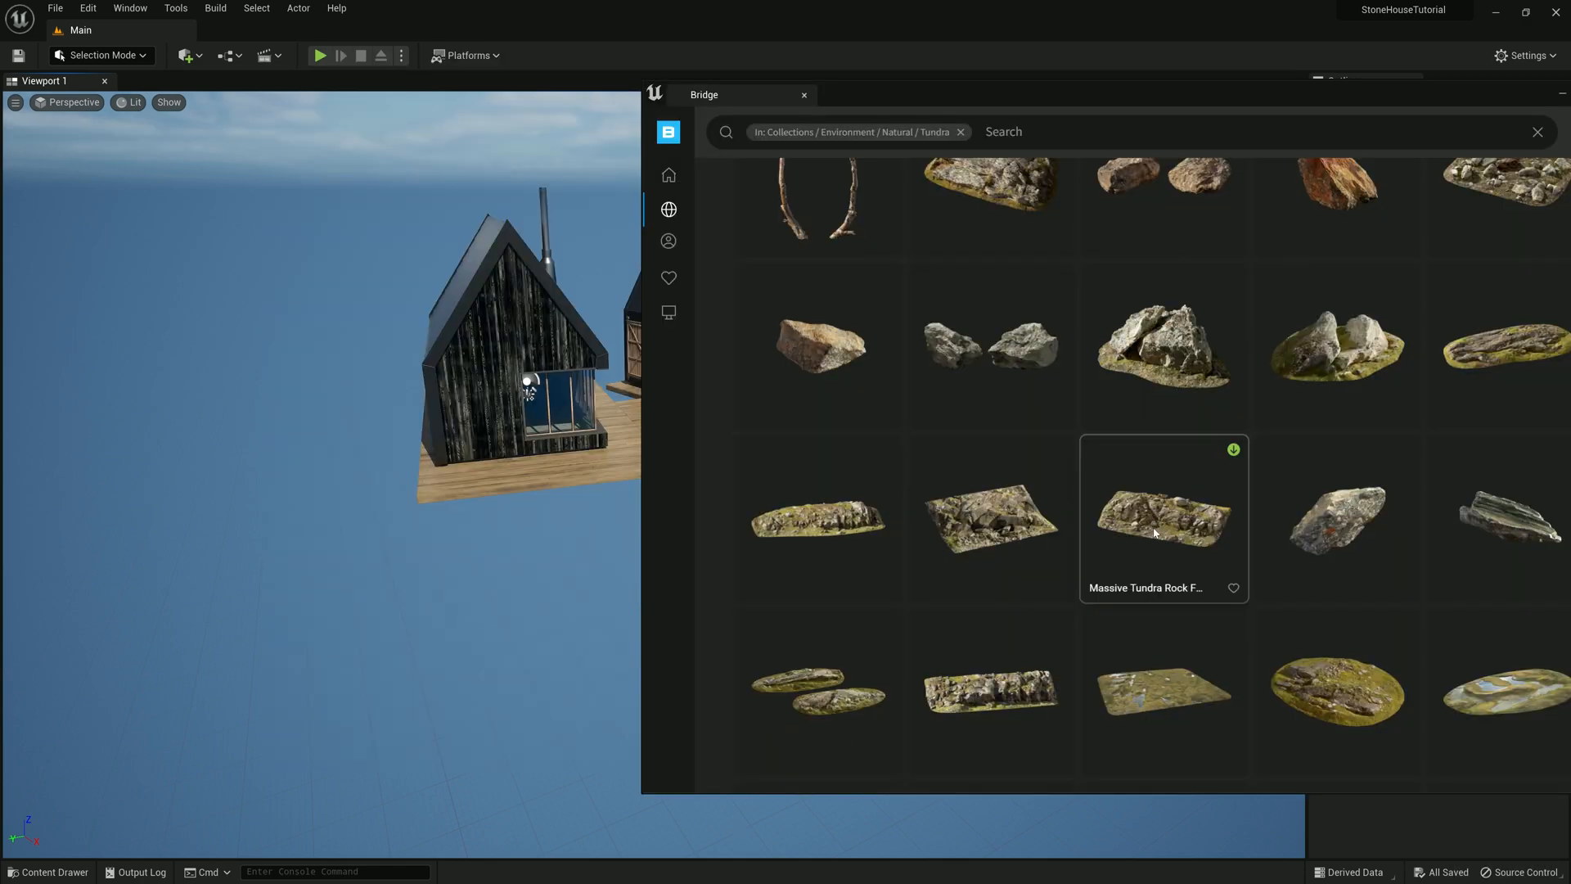
Add the Massive Tundra Rock Formation to the level and lower it to Z 20
{"action": "left_click_drag", "start_coordinate": [484, 554], "coordinate": [482, 553]}
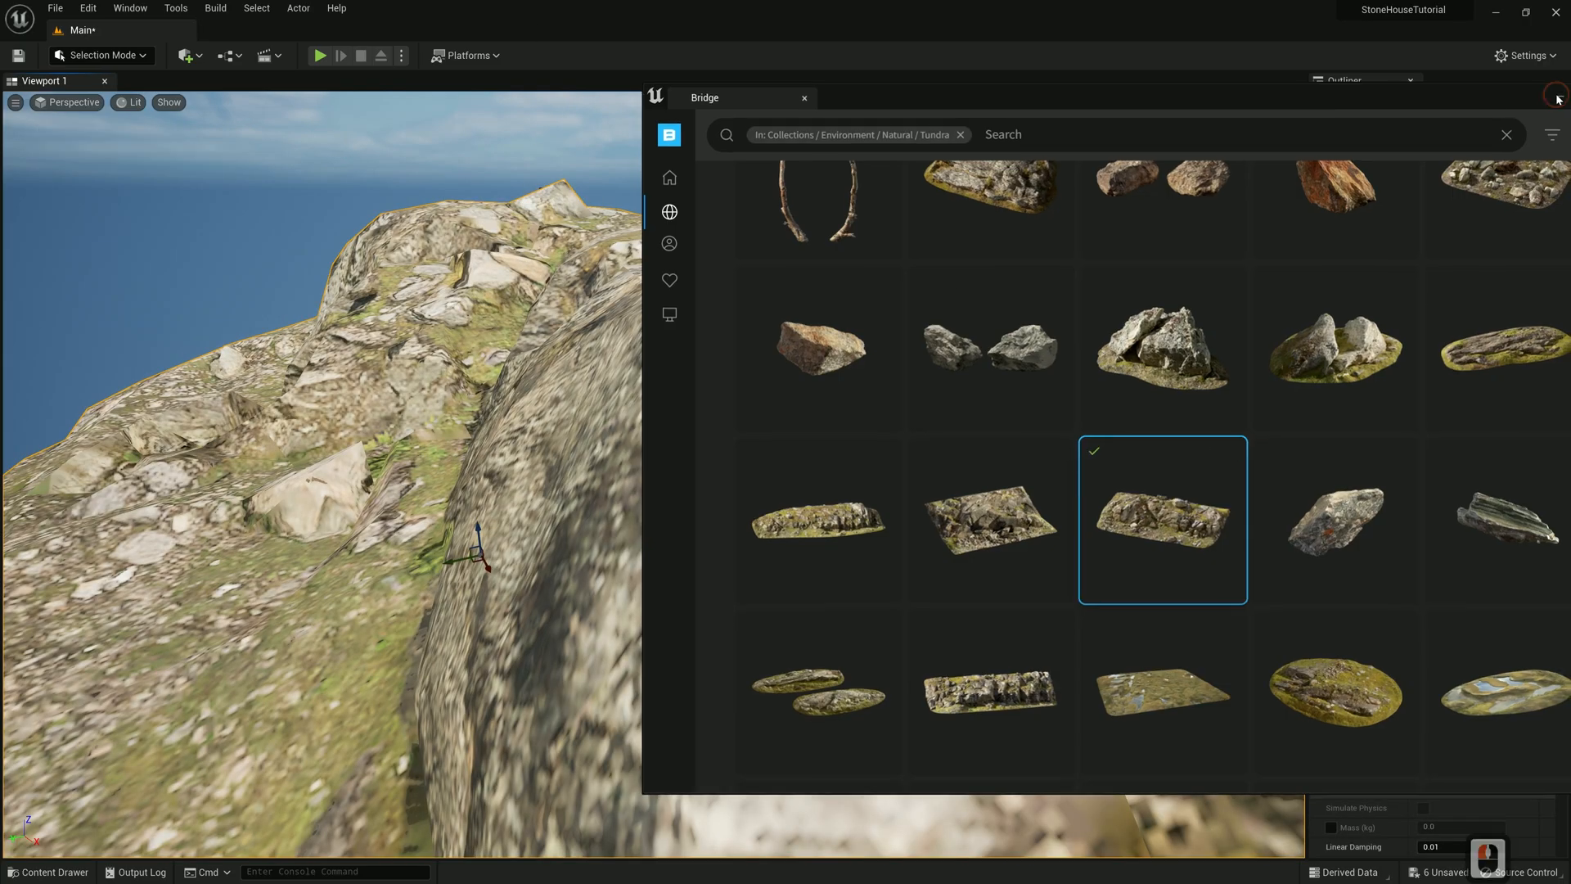
{"action": "left_click", "coordinate": [1562, 94]}
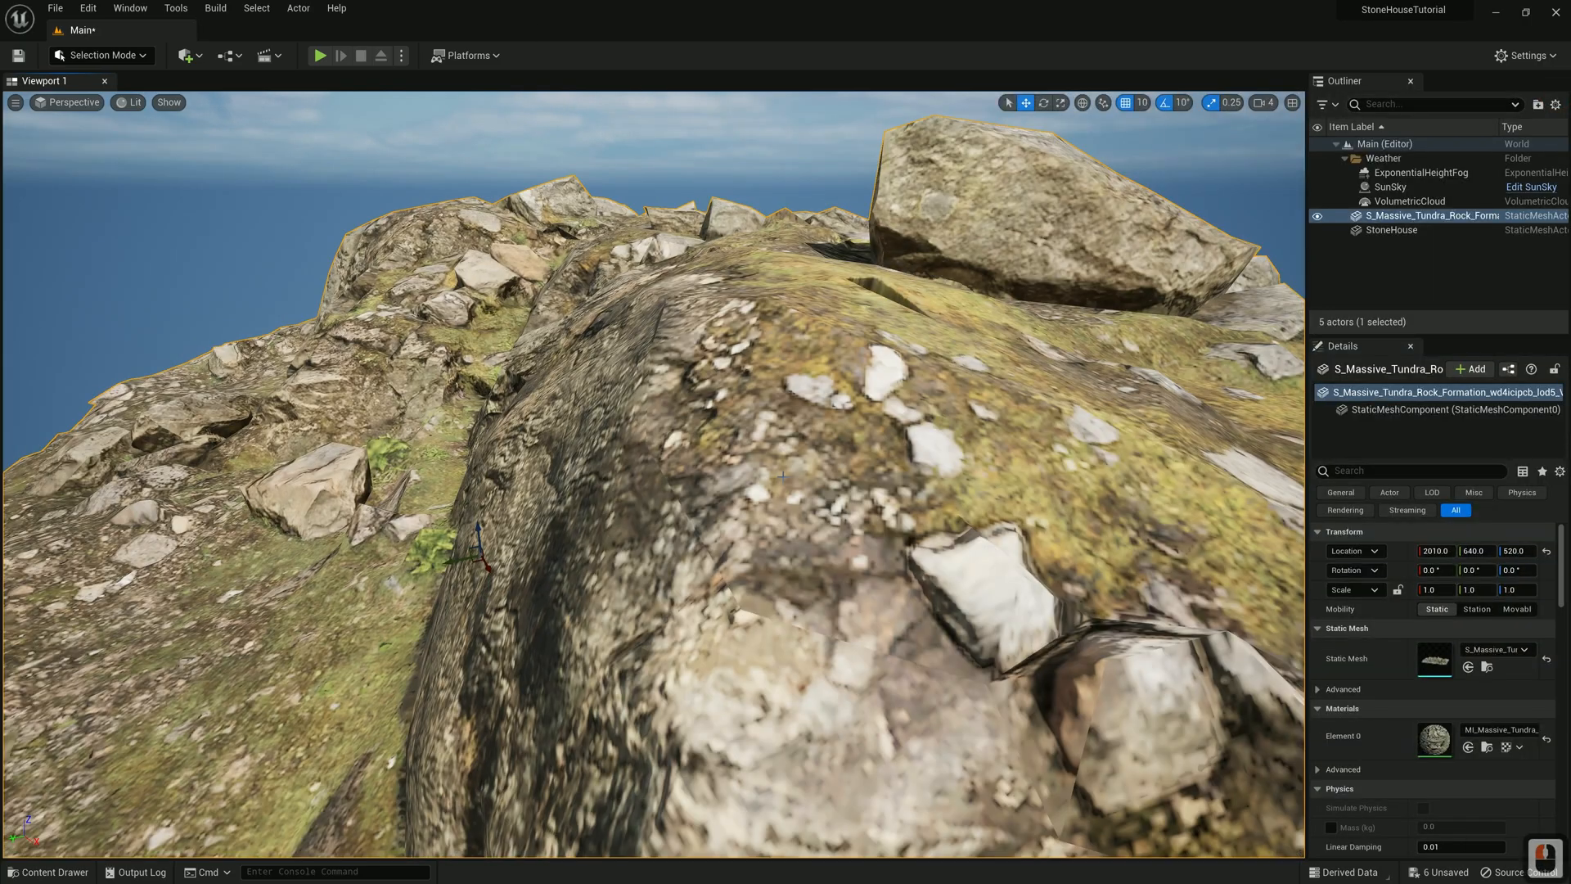
{"action": "right_click_drag", "start_coordinate": [655, 459], "coordinate": [638, 572]}
{"action": "key", "text": "s"}
{"action": "key", "text": "d"}
{"action": "key", "text": "a"}
{"action": "right_click_drag", "start_coordinate": [736, 491], "coordinate": [900, 425]}
{"action": "key", "text": "a"}
{"action": "left_click", "coordinate": [737, 572]}
{"action": "left_click_drag", "start_coordinate": [746, 544], "coordinate": [746, 647]}
Rotate the massive rock formation about -90° around Z so it runs parallel to the front of the houses
{"action": "key", "text": "w"}
{"action": "right_click_drag", "start_coordinate": [747, 646], "coordinate": [524, 679]}
{"action": "key", "text": "s"}
{"action": "key", "text": "s"}
{"action": "key", "text": "s"}
{"action": "key", "text": "s"}
{"action": "key", "text": "s"}
{"action": "key", "text": "s"}
{"action": "key", "text": "s"}
{"action": "key", "text": "s"}
{"action": "key", "text": "a"}
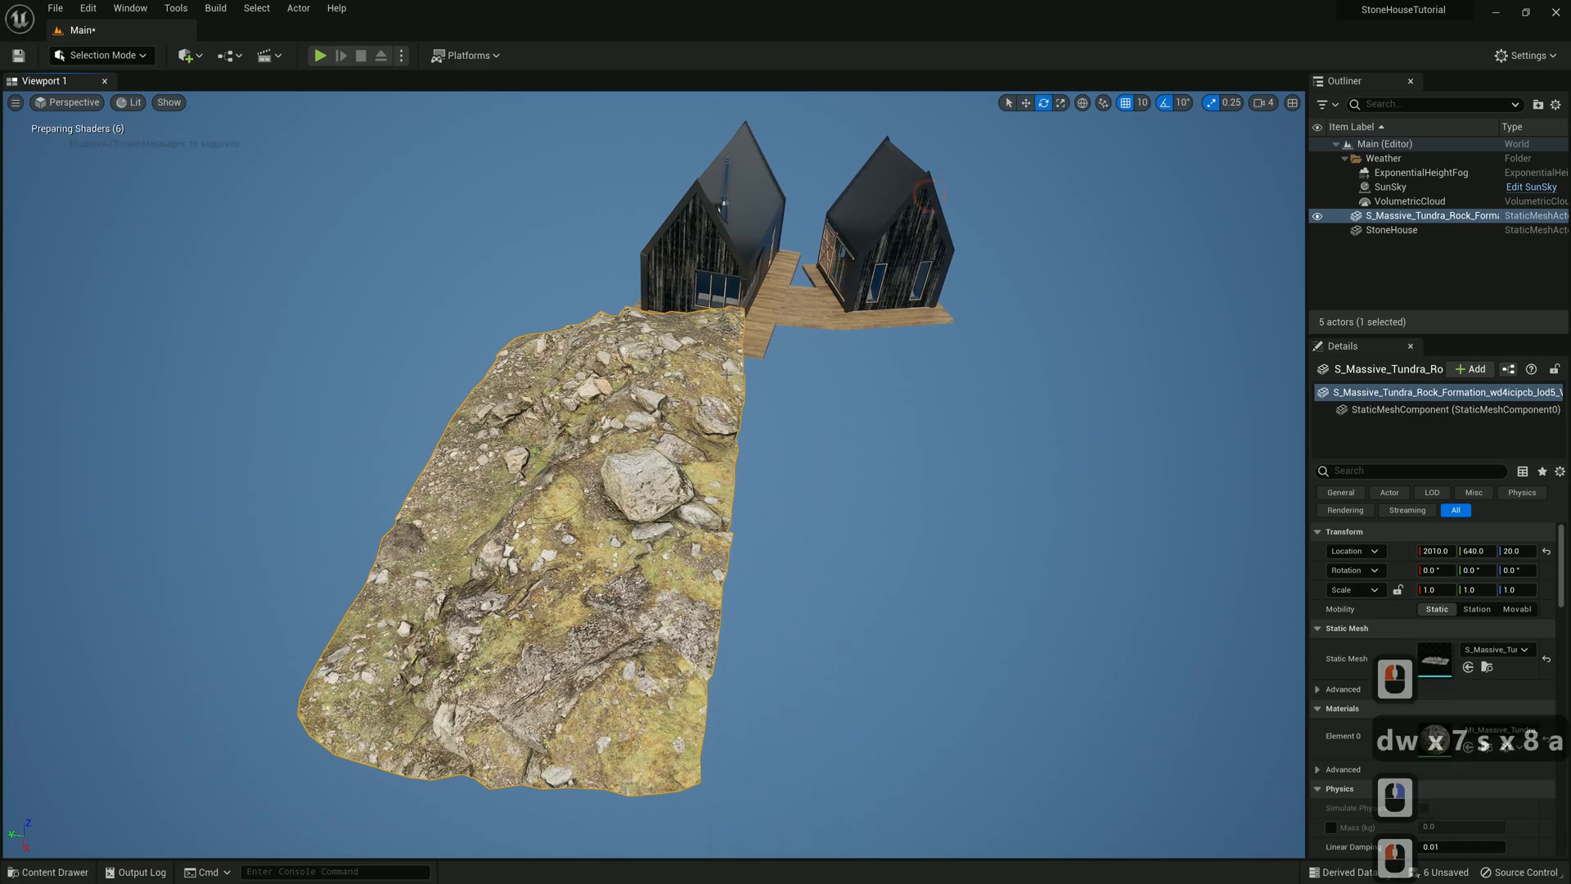
{"action": "left_click_drag", "start_coordinate": [546, 522], "coordinate": [570, 489]}
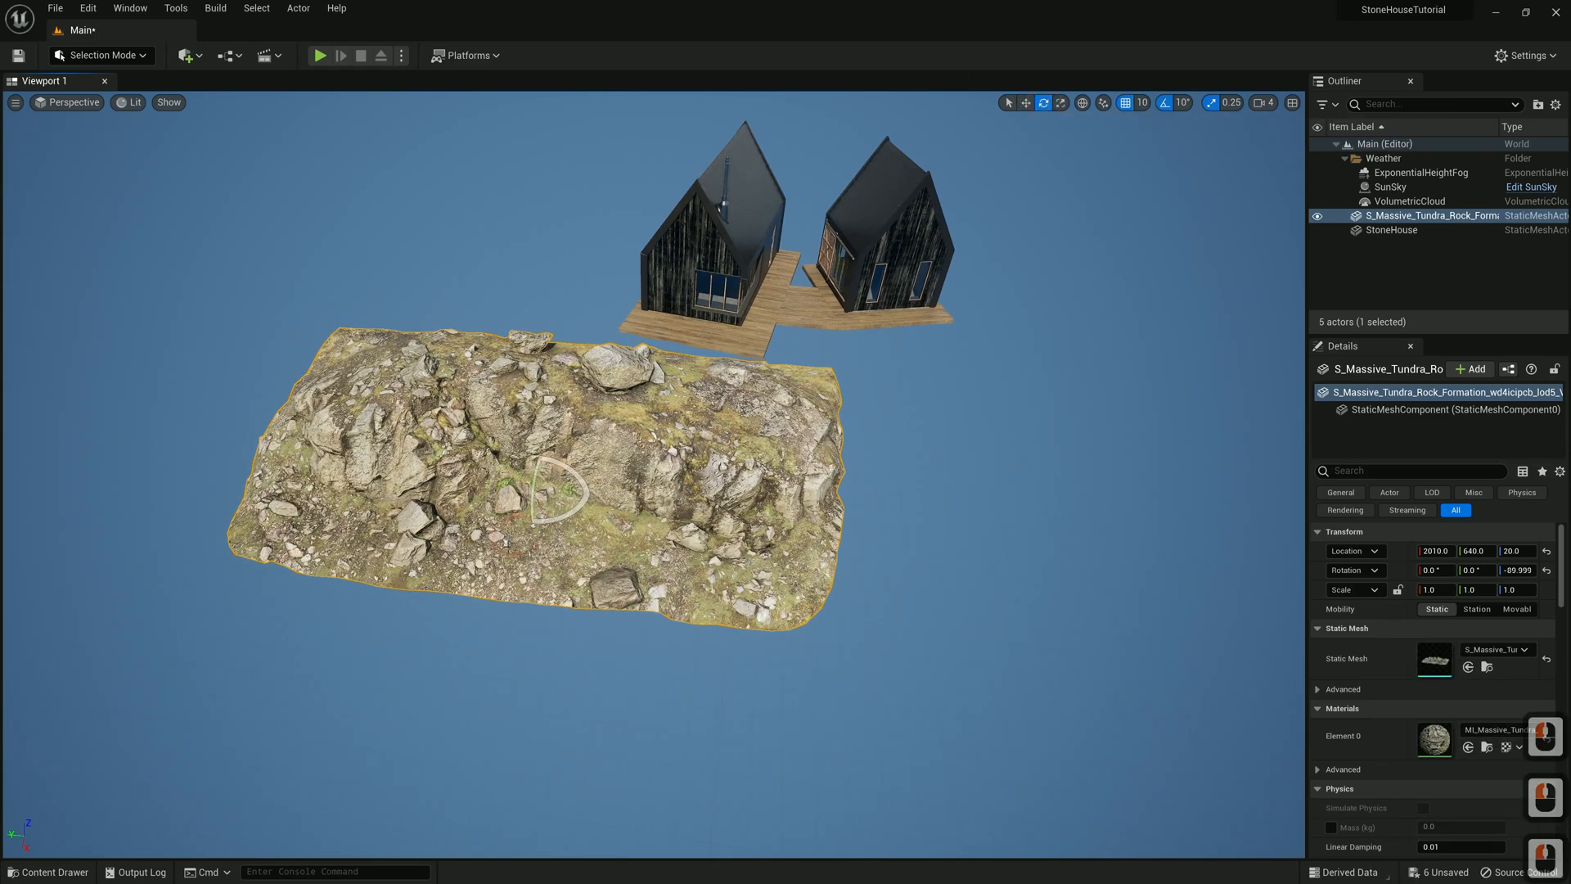
Move the rotated rock formation up against the houses, just beneath the front edge of the wooden deck
{"action": "left_click_drag", "start_coordinate": [527, 490], "coordinate": [819, 381]}
{"action": "key", "text": "w"}
{"action": "key", "text": "a"}
{"action": "right_click_drag", "start_coordinate": [819, 380], "coordinate": [823, 260]}
{"action": "key", "text": "a"}
{"action": "key", "text": "a"}
{"action": "key", "text": "s"}
{"action": "key", "text": "d"}
{"action": "left_click_drag", "start_coordinate": [693, 511], "coordinate": [692, 464]}
{"action": "key", "text": "w"}
{"action": "key", "text": "w"}
{"action": "key", "text": "w"}
{"action": "key", "text": "w"}
{"action": "right_click_drag", "start_coordinate": [692, 464], "coordinate": [703, 507]}
{"action": "key", "text": "s"}
{"action": "key", "text": "a"}
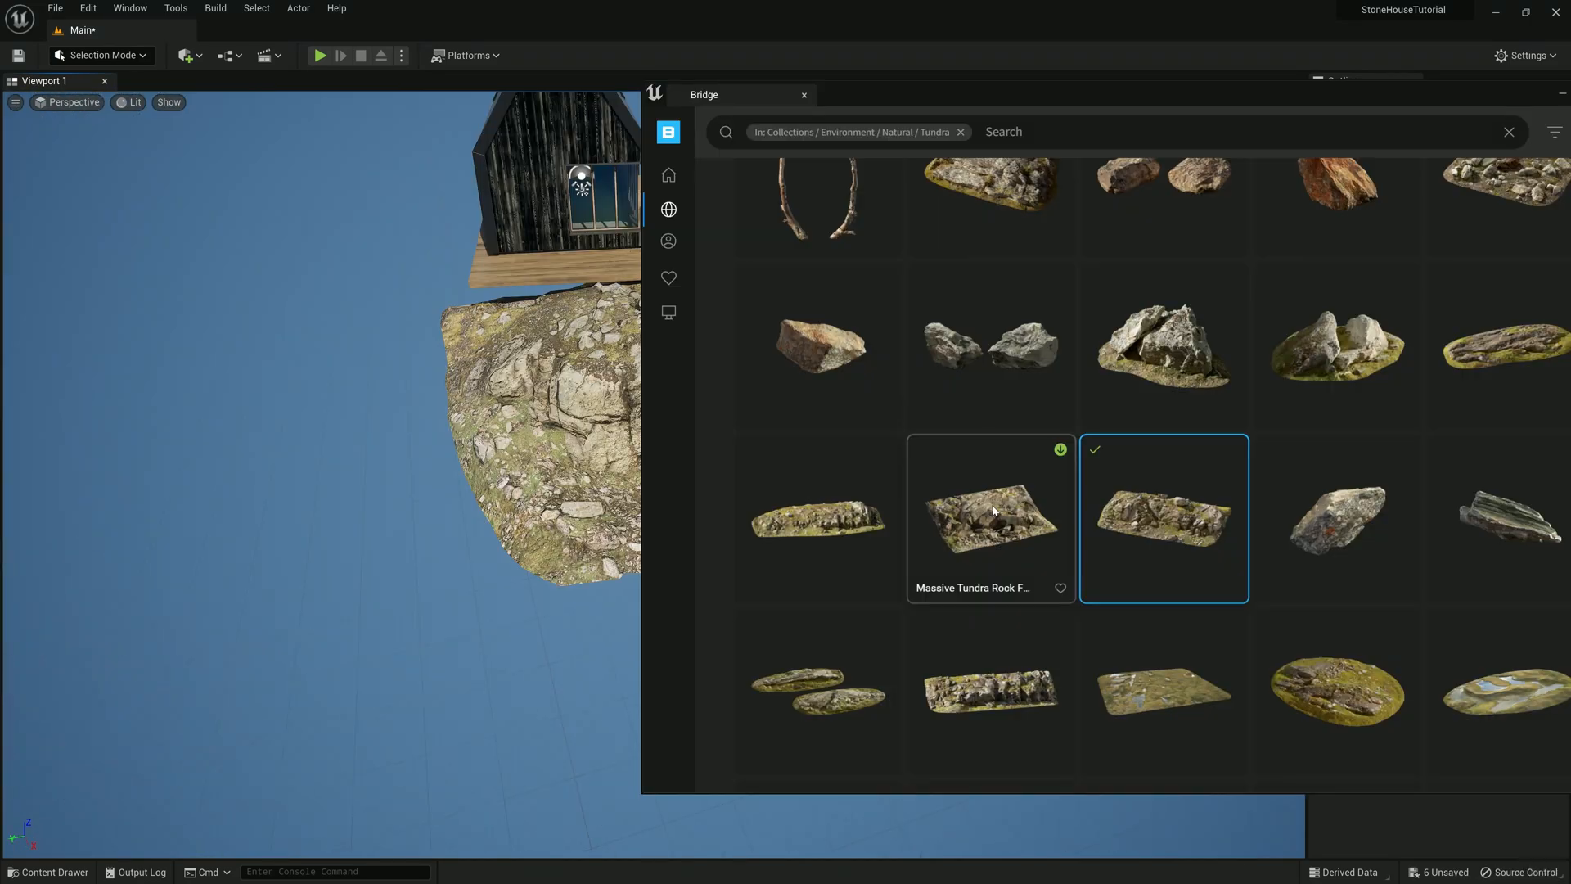
Add the second, squarer Massive Tundra Rock Formation from Bridge and place it beneath the houses and deck
{"action": "left_click_drag", "start_coordinate": [1000, 514], "coordinate": [437, 533]}
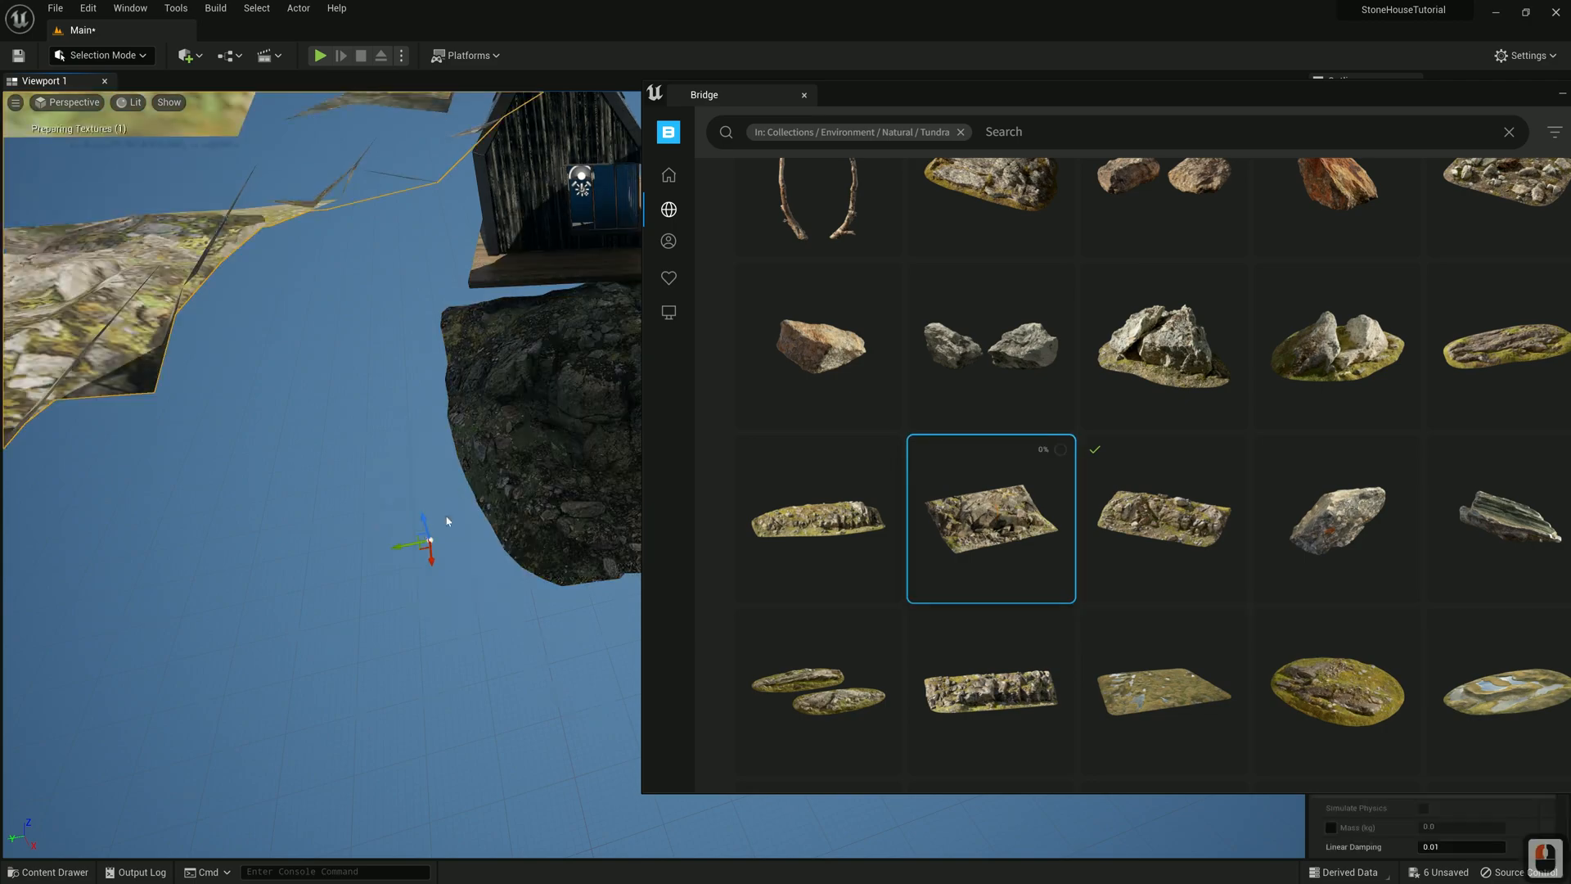
{"action": "key", "text": "s"}
{"action": "right_click_drag", "start_coordinate": [438, 533], "coordinate": [441, 491]}
{"action": "key", "text": "s"}
{"action": "key", "text": "d"}
{"action": "right_click_drag", "start_coordinate": [406, 410], "coordinate": [401, 425]}
{"action": "key", "text": "w"}
{"action": "key", "text": "s"}
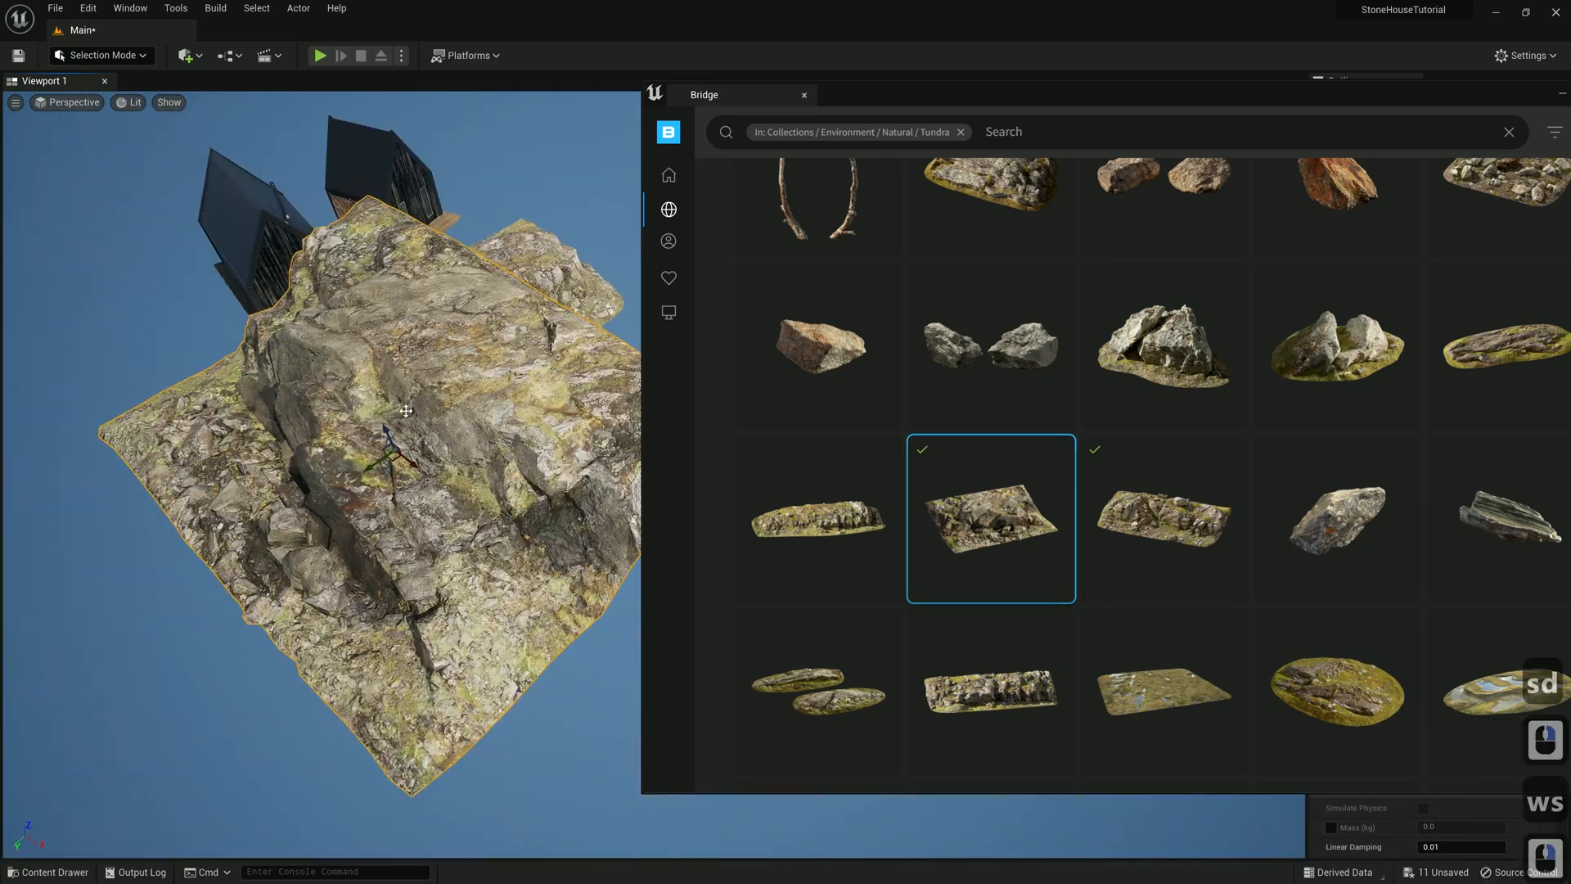
{"action": "left_click", "coordinate": [545, 404]}
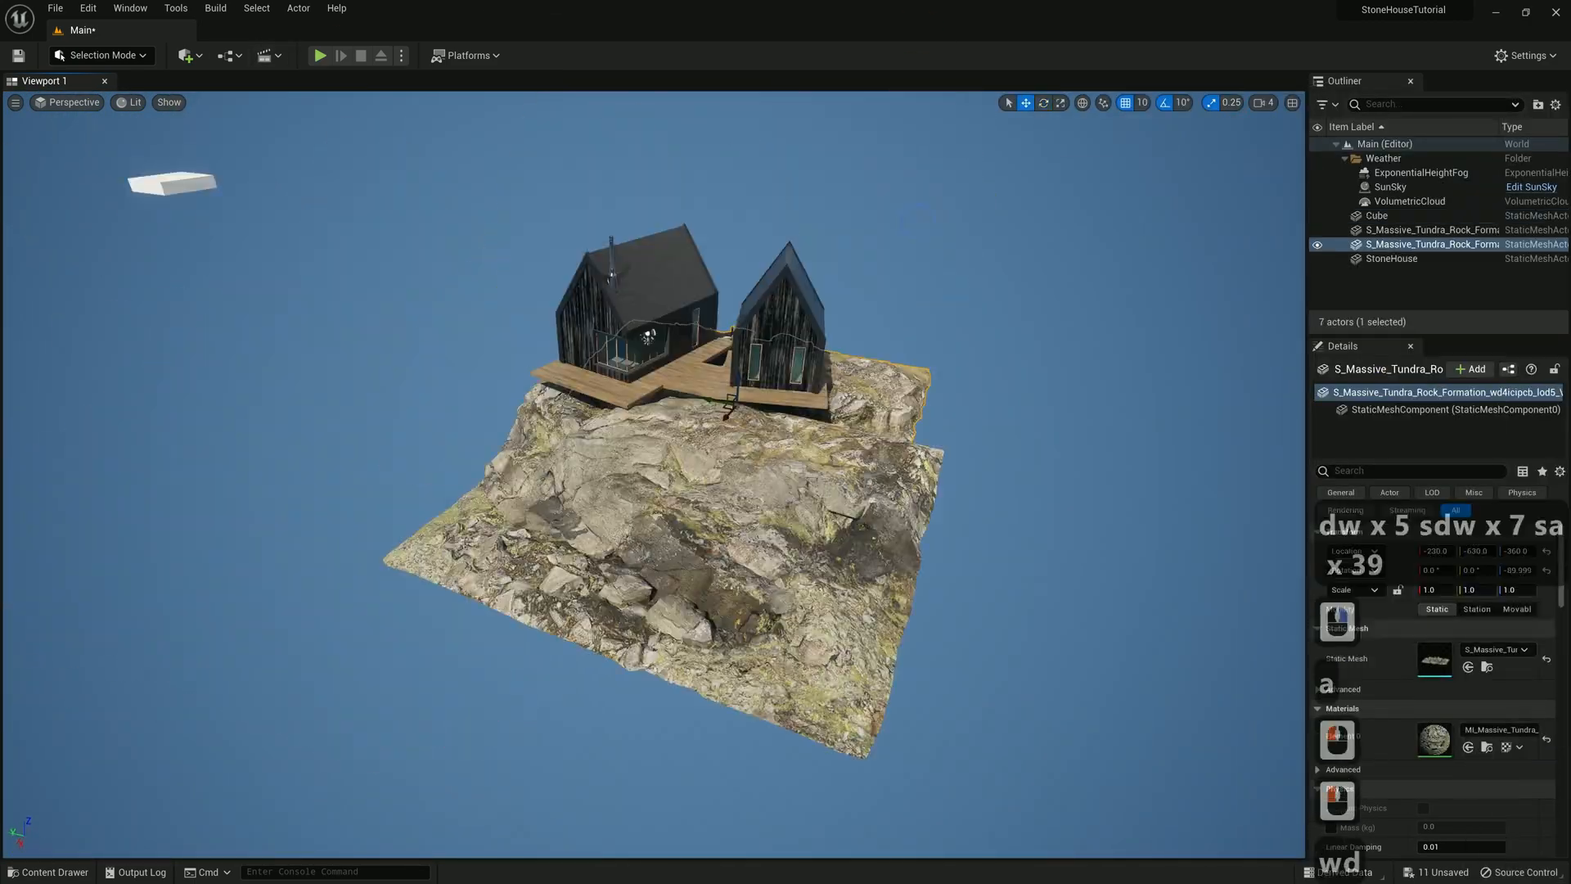
Move the first rock formation down the front slope to about X 2240, Y -800, Z -760
{"action": "key", "text": "w"}
{"action": "key", "text": "d"}
{"action": "key", "text": "w"}
{"action": "key", "text": "a"}
{"action": "key", "text": "s"}
{"action": "key", "text": "a"}
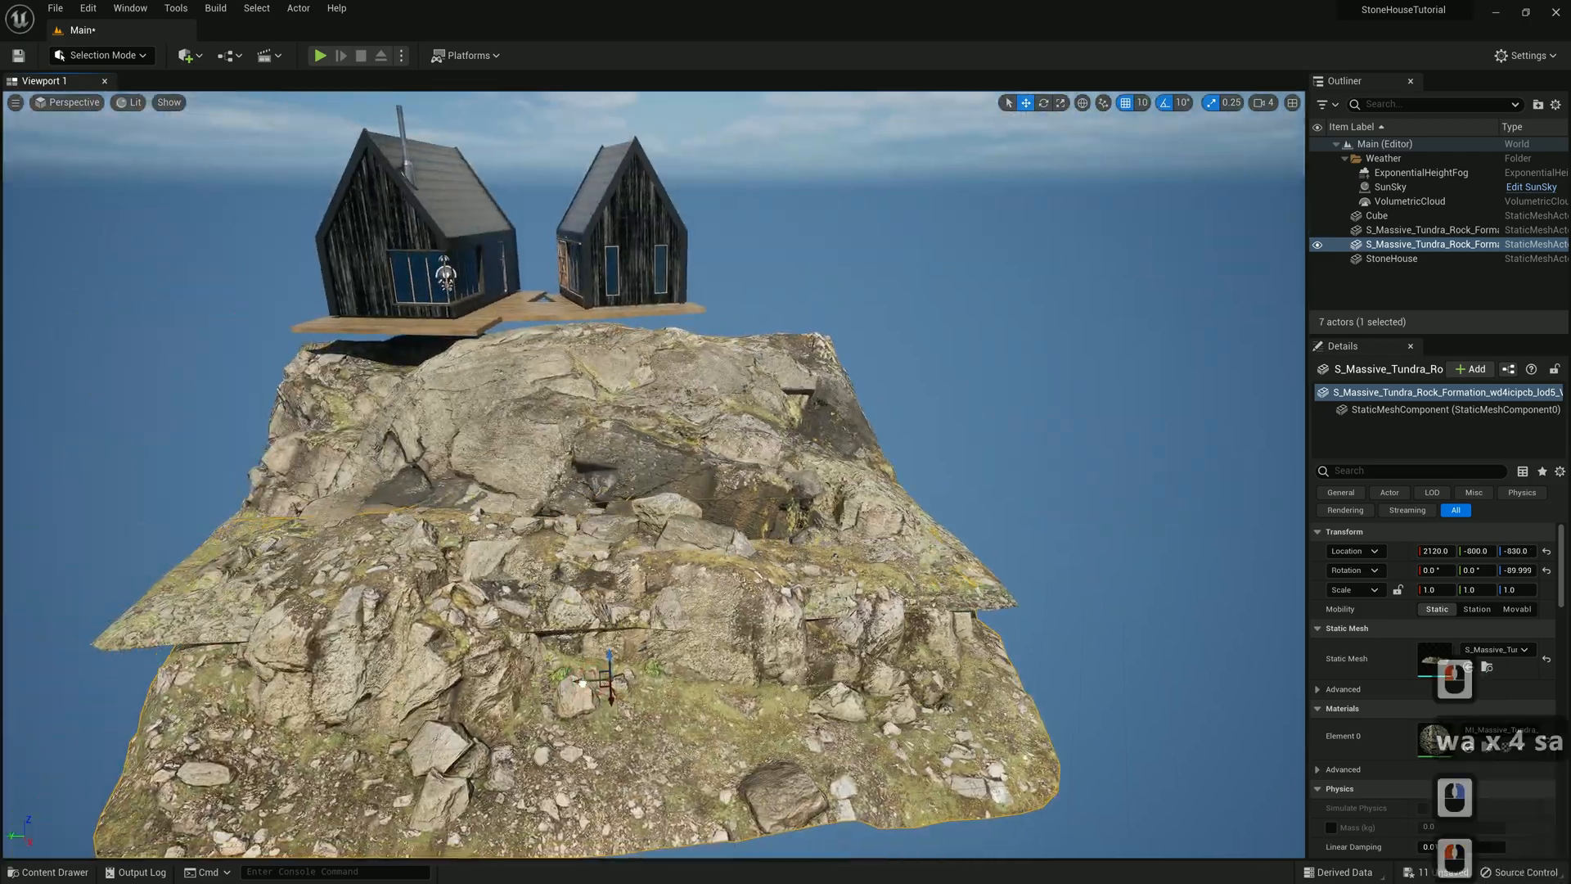
{"action": "key", "text": "d"}
{"action": "key", "text": "w"}
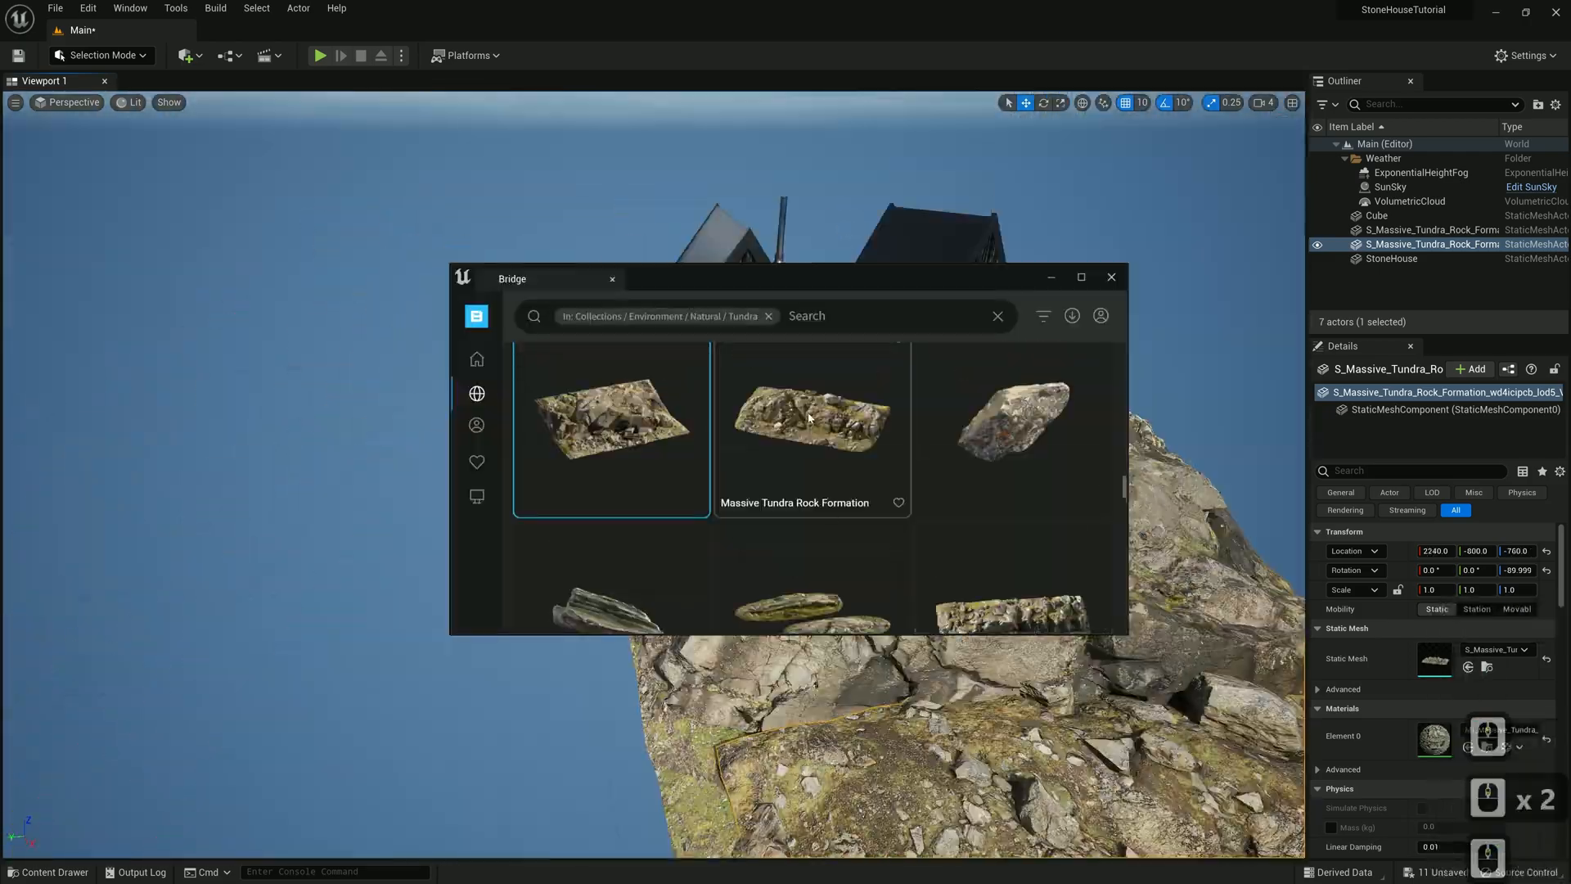
Add another copy of the elongated Massive Tundra Rock Formation and place it beside the house at about X 700, Y 970, Z -570
{"action": "left_click", "coordinate": [805, 408]}
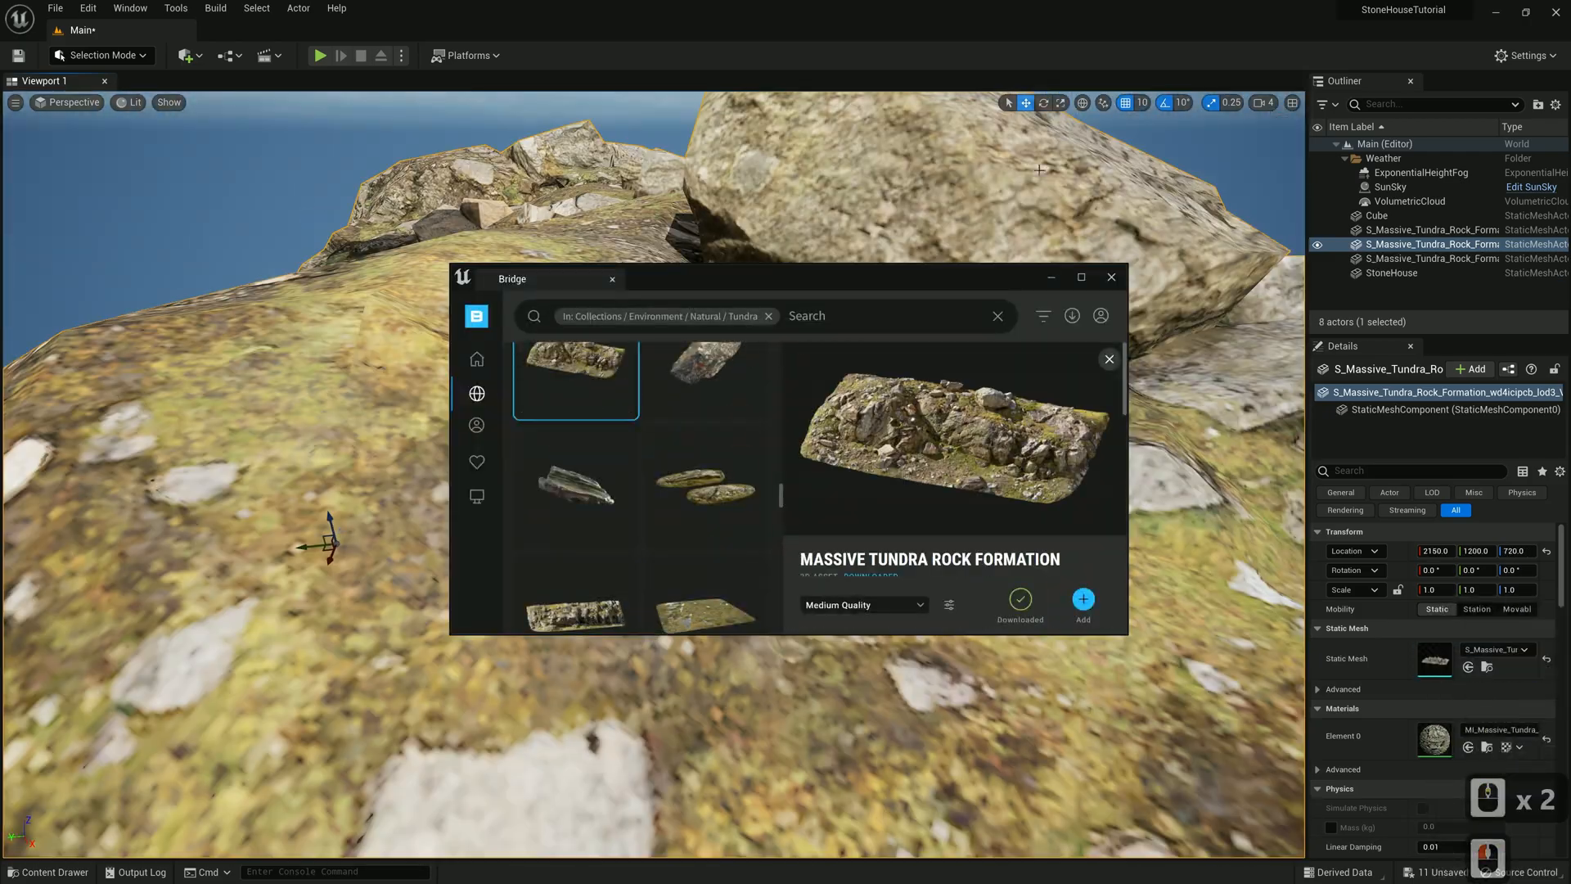
{"action": "key", "text": "s"}
{"action": "key", "text": "d"}
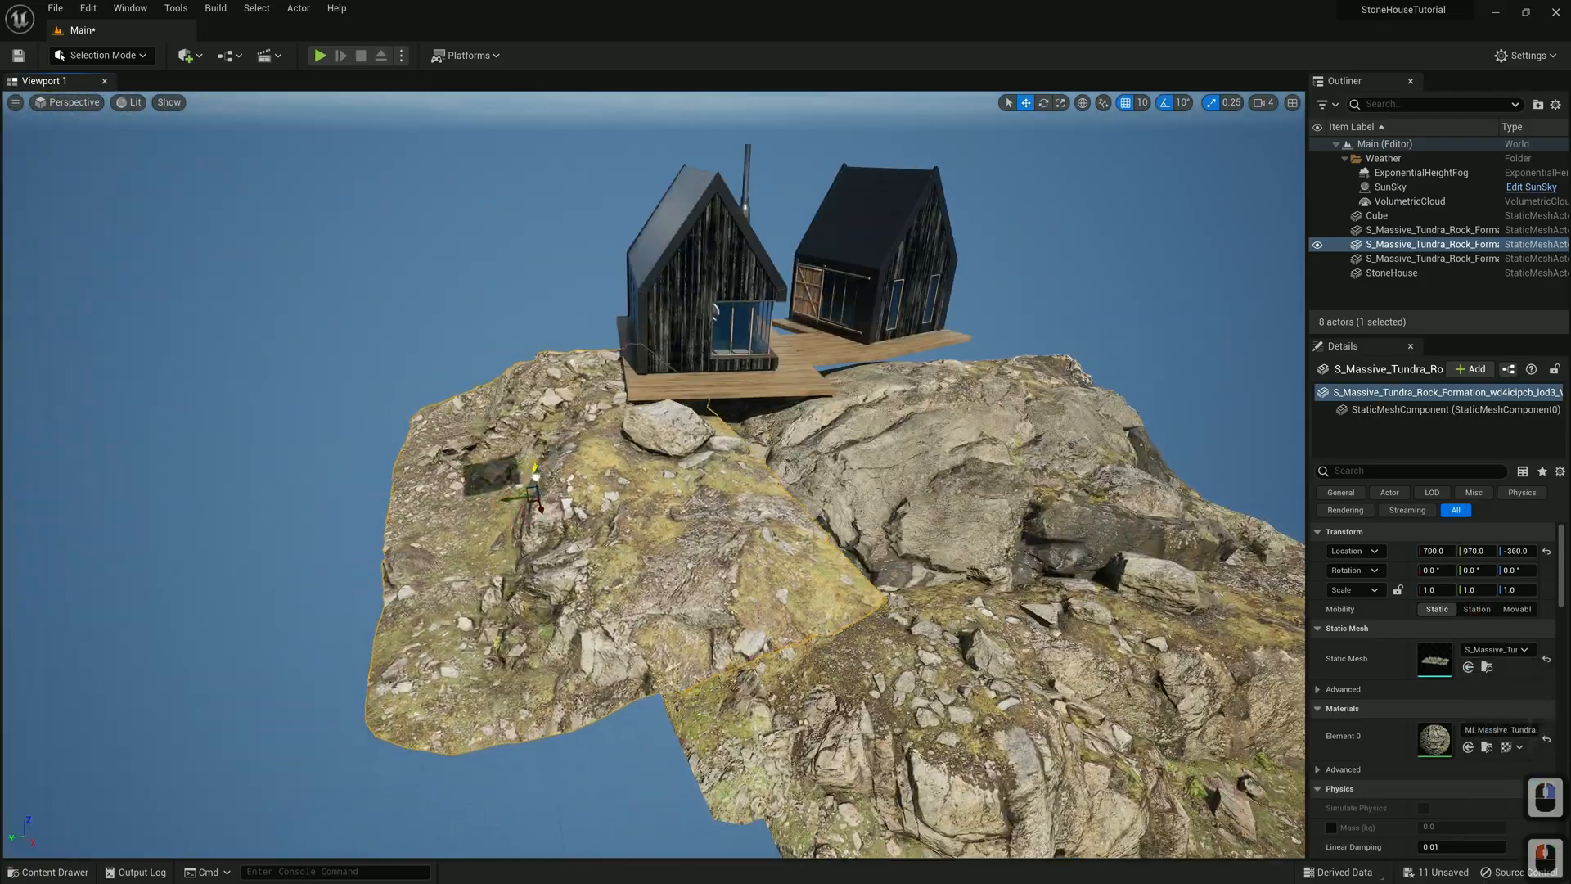
{"action": "left_click_drag", "start_coordinate": [536, 477], "coordinate": [536, 485]}
{"action": "key", "text": "w"}
{"action": "key", "text": "a"}
{"action": "key", "text": "s"}
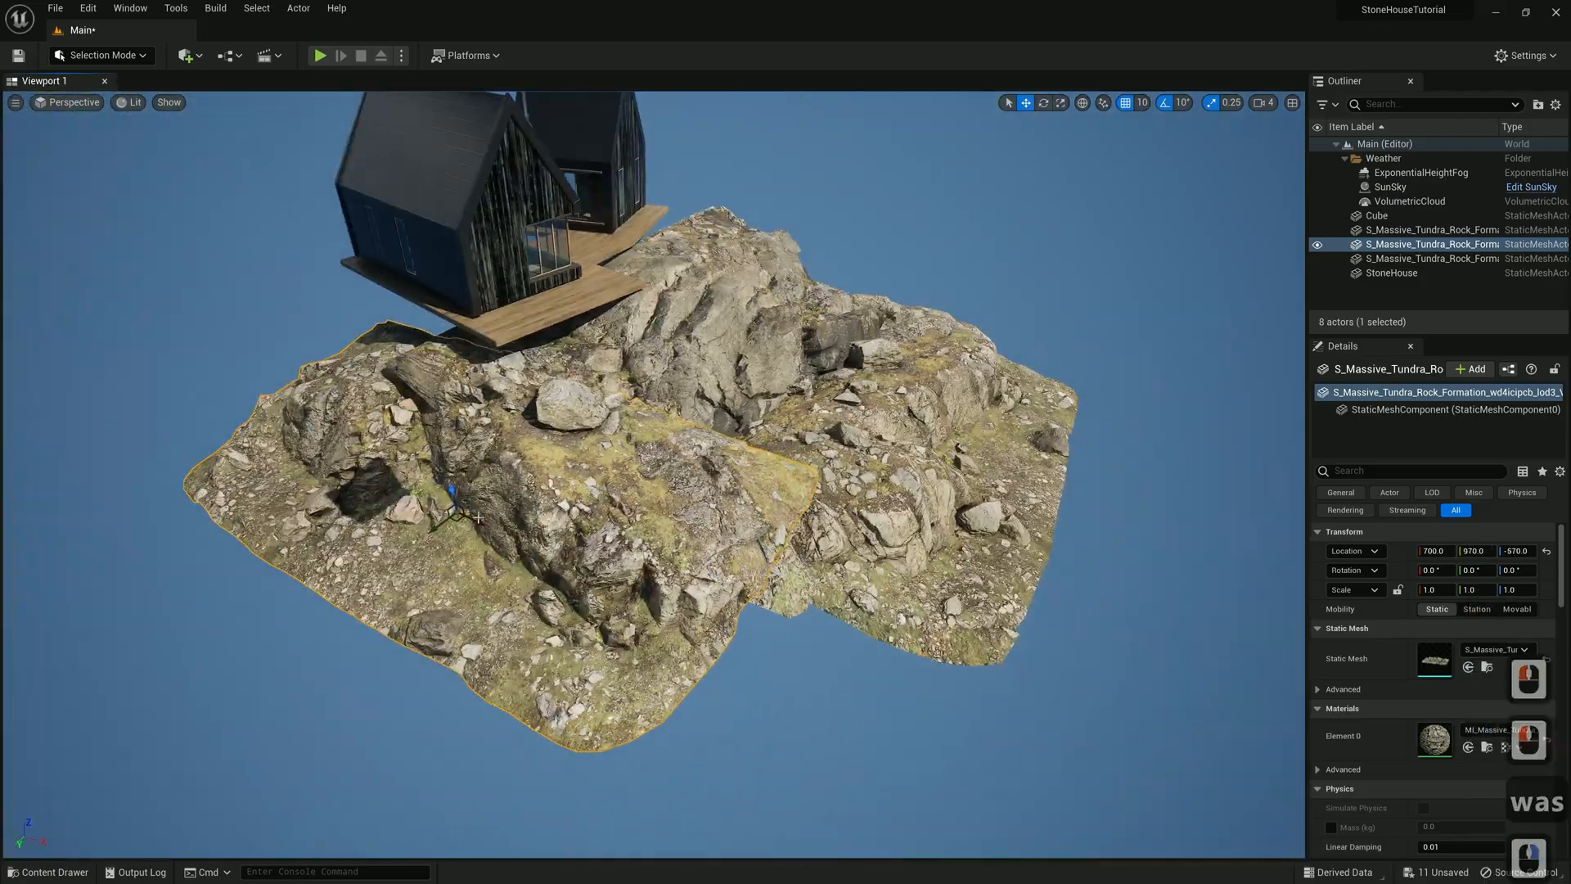
Dock Bridge beside the viewport and add the oval mossy Tundra Rock Formation above the side rock
{"action": "key", "text": "w"}
{"action": "key", "text": "a"}
{"action": "key", "text": "s"}
{"action": "key", "text": "a"}
{"action": "key", "text": "w"}
{"action": "key", "text": "w"}
{"action": "key", "text": "d"}
{"action": "key", "text": "s"}
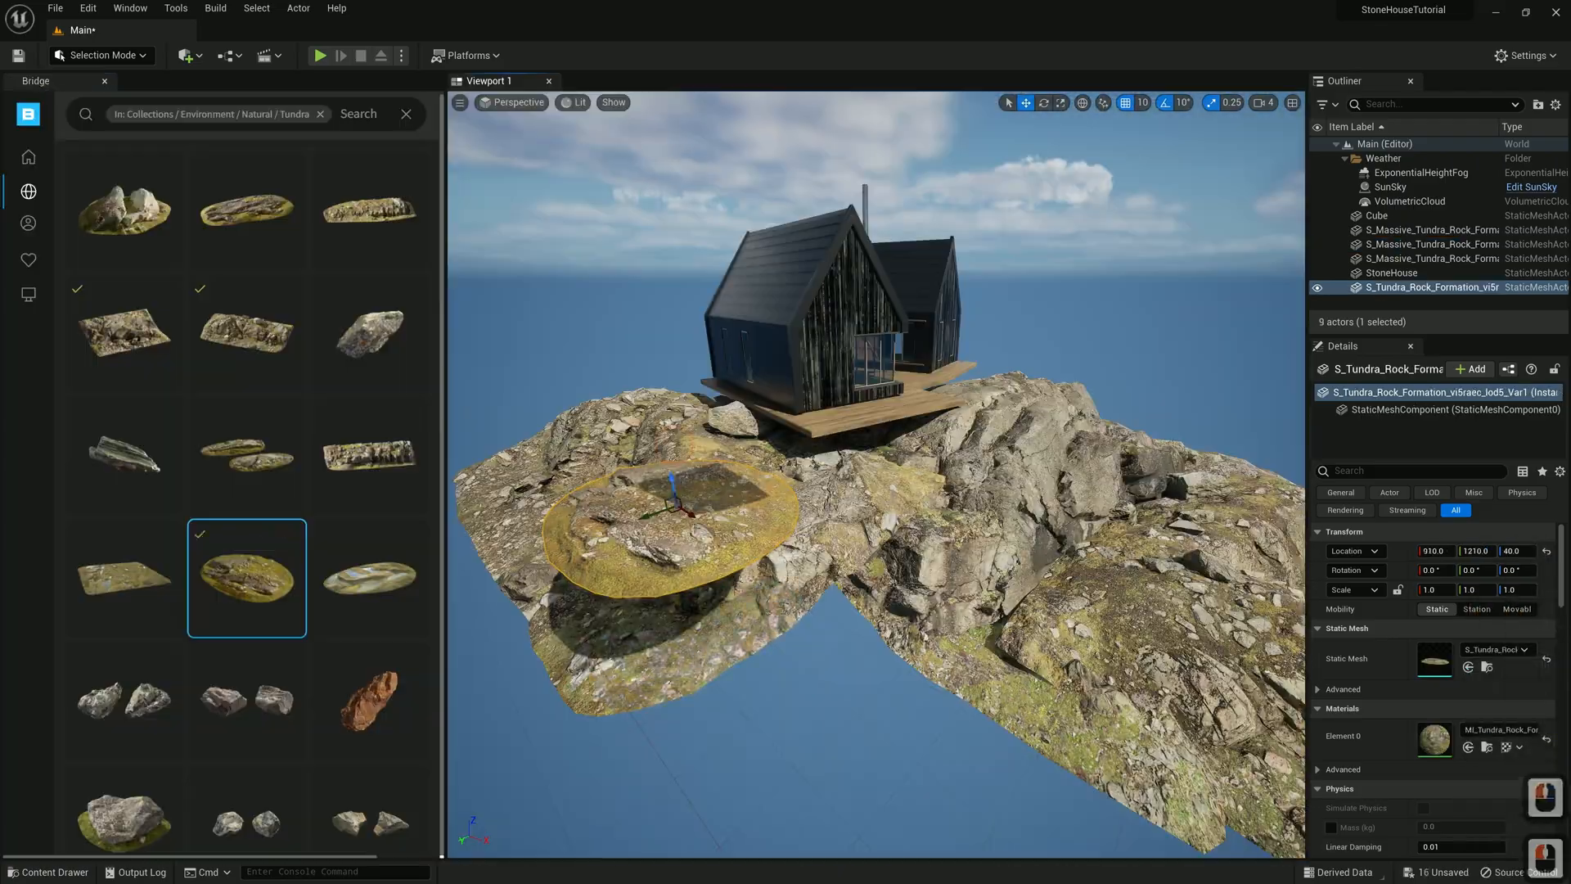
Move the oval rock formation to the walkway between the houses, at about X -360, Y -400, Z -110
{"action": "left_click_drag", "start_coordinate": [853, 485], "coordinate": [818, 479]}
{"action": "key", "text": "w"}
{"action": "key", "text": "d"}
{"action": "key", "text": "s"}
{"action": "left_click_drag", "start_coordinate": [729, 396], "coordinate": [729, 390]}
{"action": "key", "text": "w"}
{"action": "key", "text": "a"}
{"action": "key", "text": "s"}
{"action": "right_click_drag", "start_coordinate": [864, 576], "coordinate": [900, 577]}
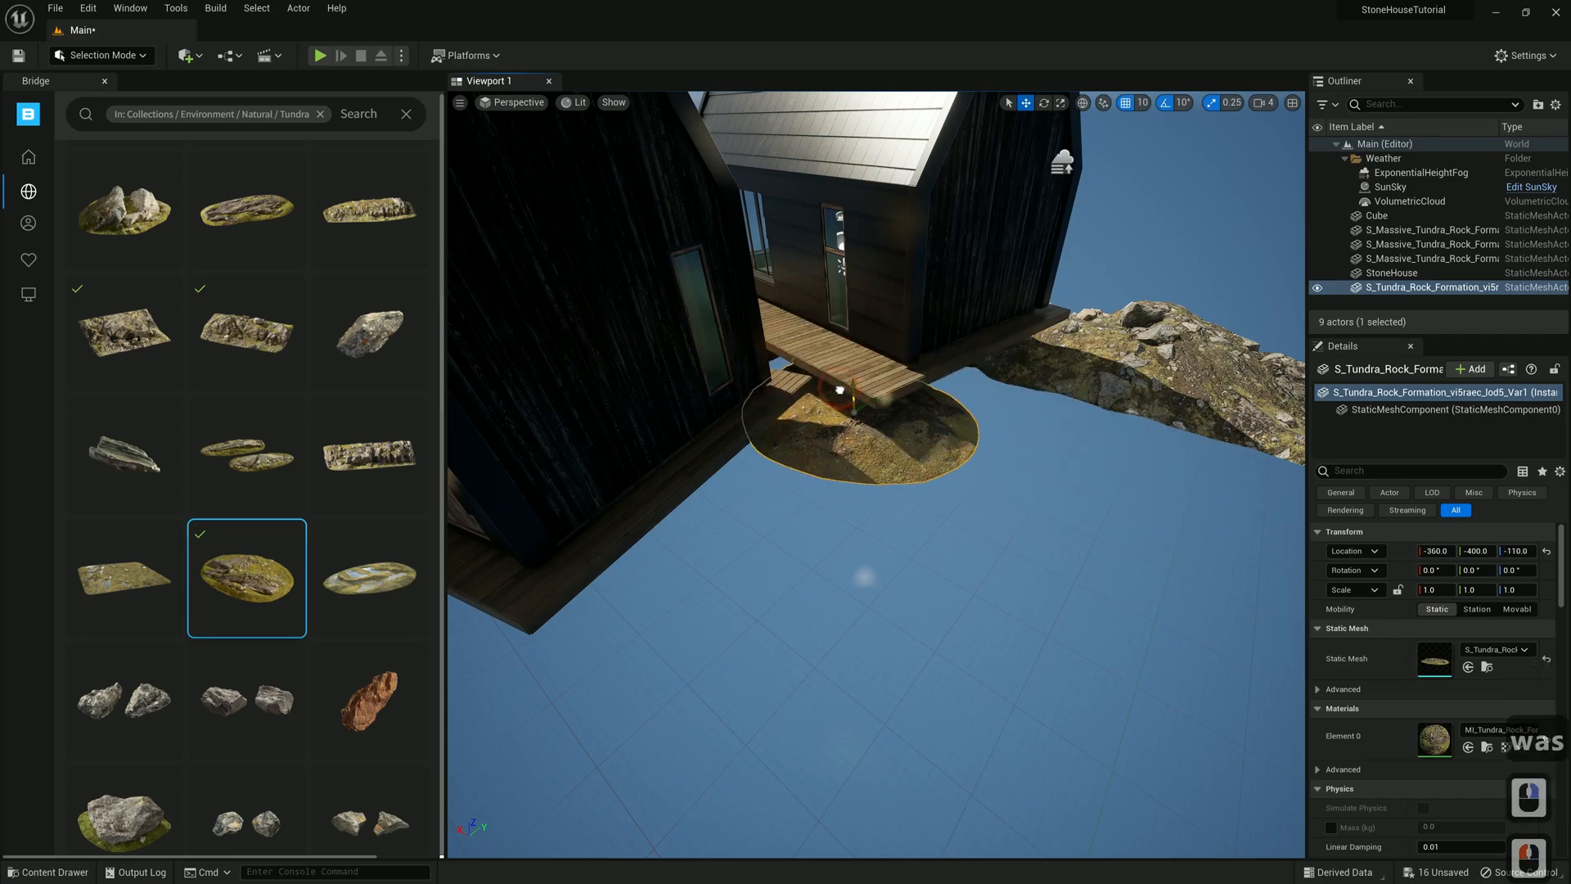
Adjust the oval rock formation's position beneath the walkway to about X -230, Y -520, Z -50
{"action": "left_click_drag", "start_coordinate": [840, 391], "coordinate": [839, 382]}
{"action": "key", "text": "w"}
{"action": "key", "text": "w"}
{"action": "key", "text": "a"}
{"action": "key", "text": "s"}
{"action": "right_click_drag", "start_coordinate": [840, 382], "coordinate": [786, 426]}
{"action": "key", "text": "a"}
{"action": "key", "text": "w"}
{"action": "key", "text": "d"}
{"action": "key", "text": "a"}
{"action": "key", "text": "s"}
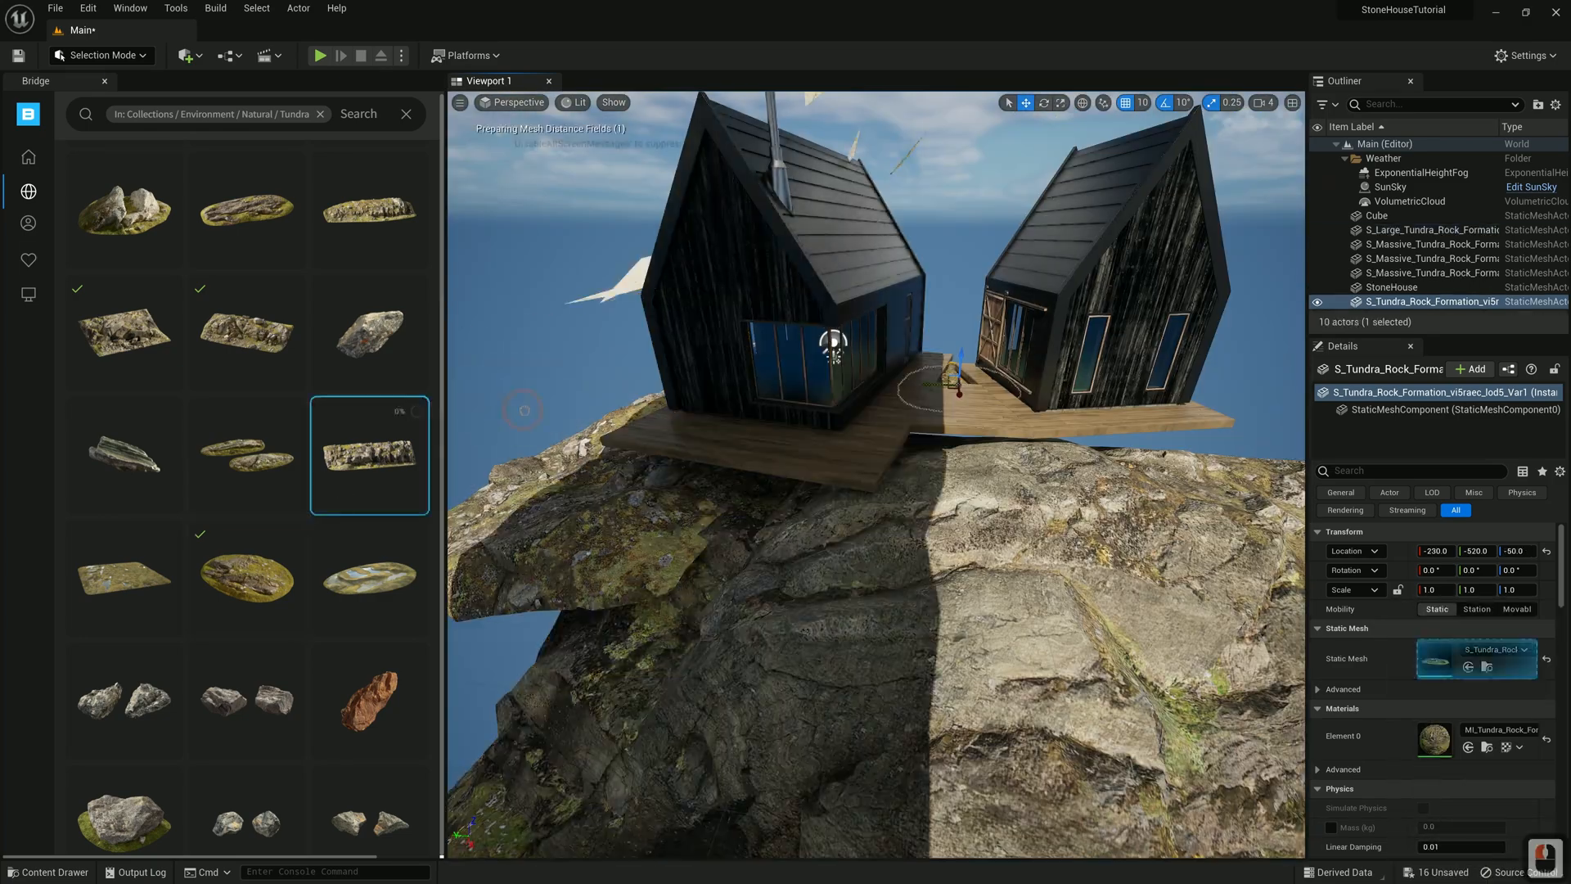
Add the Large Tundra Rock Formation, rotate it around Z and place it behind the houses at about X -1920, Y -980, Z -910
{"action": "key", "text": "s"}
{"action": "key", "text": "s"}
{"action": "key", "text": "s"}
{"action": "key", "text": "s"}
{"action": "key", "text": "s"}
{"action": "key", "text": "s"}
{"action": "key", "text": "s"}
{"action": "key", "text": "s"}
{"action": "key", "text": "s"}
{"action": "key", "text": "s"}
{"action": "key", "text": "a"}
{"action": "key", "text": "a"}
{"action": "key", "text": "a"}
{"action": "key", "text": "a"}
{"action": "key", "text": "a"}
{"action": "key", "text": "a"}
{"action": "key", "text": "a"}
{"action": "key", "text": "a"}
{"action": "key", "text": "a"}
{"action": "key", "text": "a"}
{"action": "key", "text": "a"}
{"action": "key", "text": "a"}
{"action": "key", "text": "a"}
{"action": "key", "text": "a"}
{"action": "key", "text": "a"}
{"action": "key", "text": "a"}
{"action": "key", "text": "a"}
{"action": "key", "text": "a"}
{"action": "key", "text": "a"}
{"action": "key", "text": "e"}
{"action": "key", "text": "w"}
{"action": "key", "text": "w"}
{"action": "key", "text": "w"}
{"action": "key", "text": "w"}
{"action": "key", "text": "w"}
{"action": "key", "text": "w"}
{"action": "key", "text": "w"}
{"action": "key", "text": "w"}
{"action": "key", "text": "w"}
{"action": "key", "text": "w"}
{"action": "key", "text": "w"}
{"action": "key", "text": "w"}
{"action": "key", "text": "w"}
{"action": "key", "text": "w"}
{"action": "key", "text": "w"}
{"action": "key", "text": "a"}
{"action": "key", "text": "a"}
{"action": "key", "text": "a"}
{"action": "key", "text": "a"}
{"action": "key", "text": "a"}
{"action": "key", "text": "a"}
{"action": "key", "text": "s"}
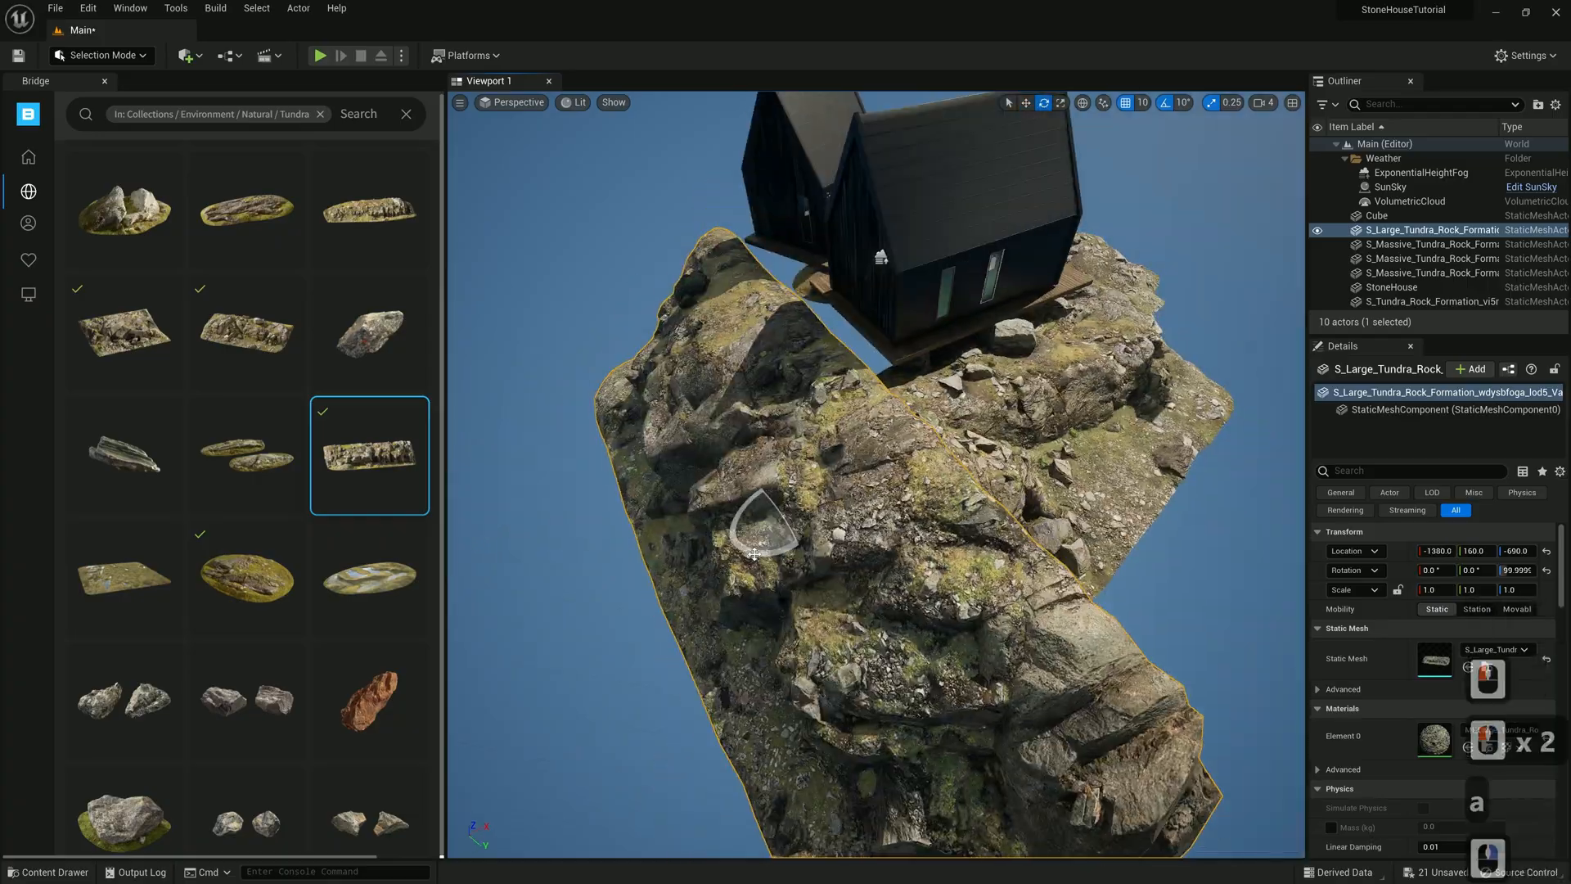
Add the Tundra Rocky Ground asset and move it beneath the deck's edge, at about X 420, Y 520, Z -40
{"action": "scroll", "coordinate": [900, 491], "scroll_direction": "down", "scroll_amount": 8}
{"action": "scroll", "coordinate": [391, 663], "scroll_direction": "down", "scroll_amount": 16}
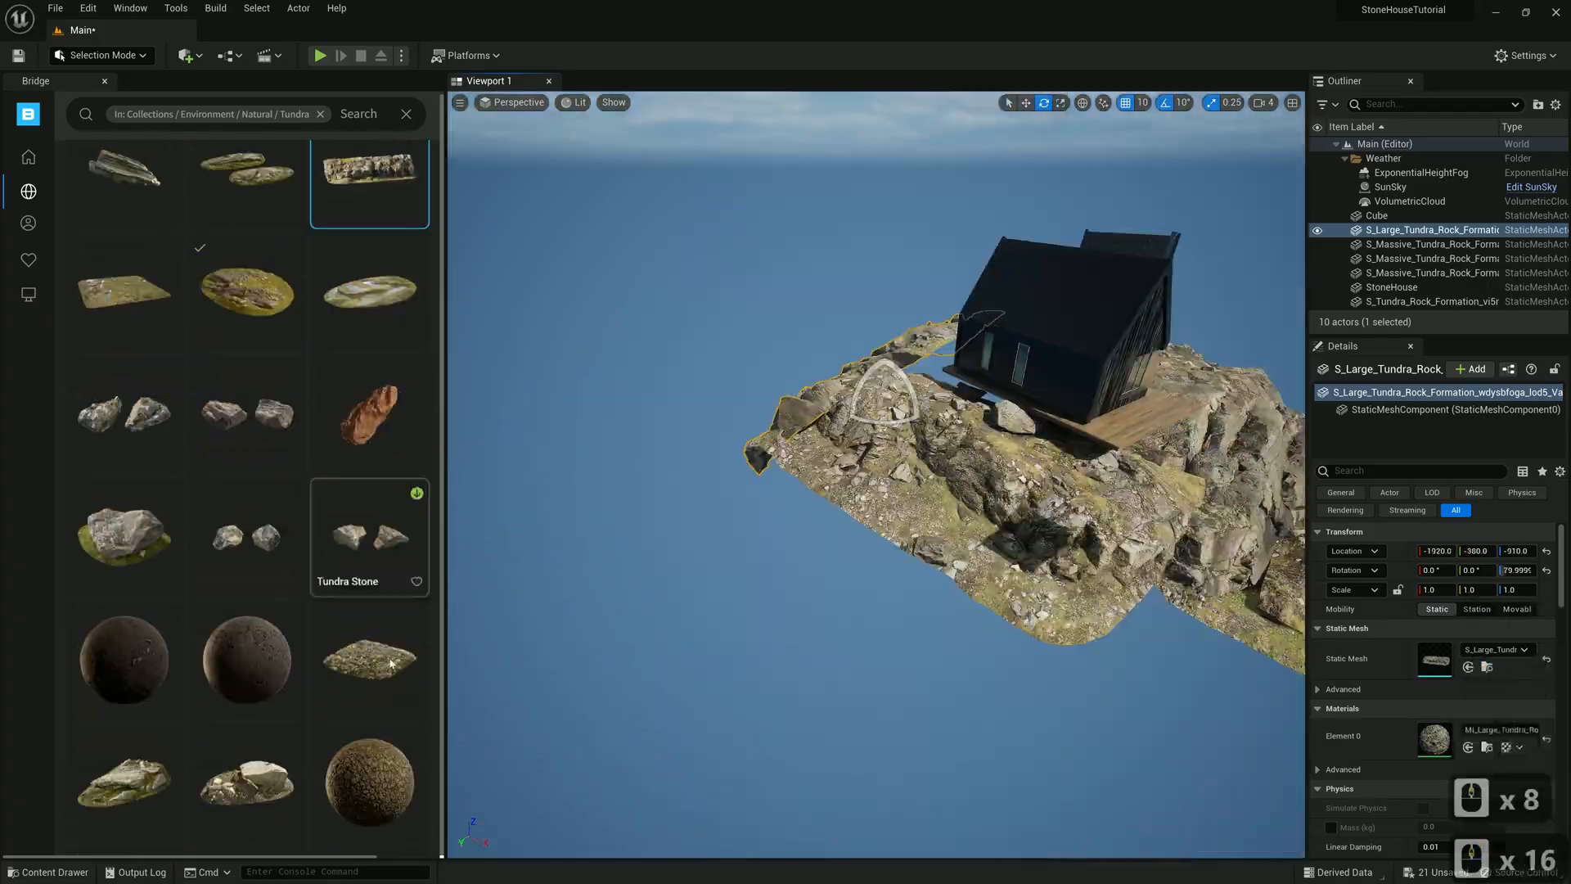
{"action": "left_click", "coordinate": [1027, 103]}
{"action": "key", "text": "w"}
{"action": "key", "text": "d"}
{"action": "key", "text": "w"}
{"action": "key", "text": "d"}
{"action": "key", "text": "d"}
{"action": "key", "text": "s"}
{"action": "key", "text": "a"}
{"action": "key", "text": "w"}
{"action": "left_click_drag", "start_coordinate": [843, 446], "coordinate": [928, 389]}
{"action": "key", "text": "w"}
{"action": "key", "text": "a"}
{"action": "key", "text": "s"}
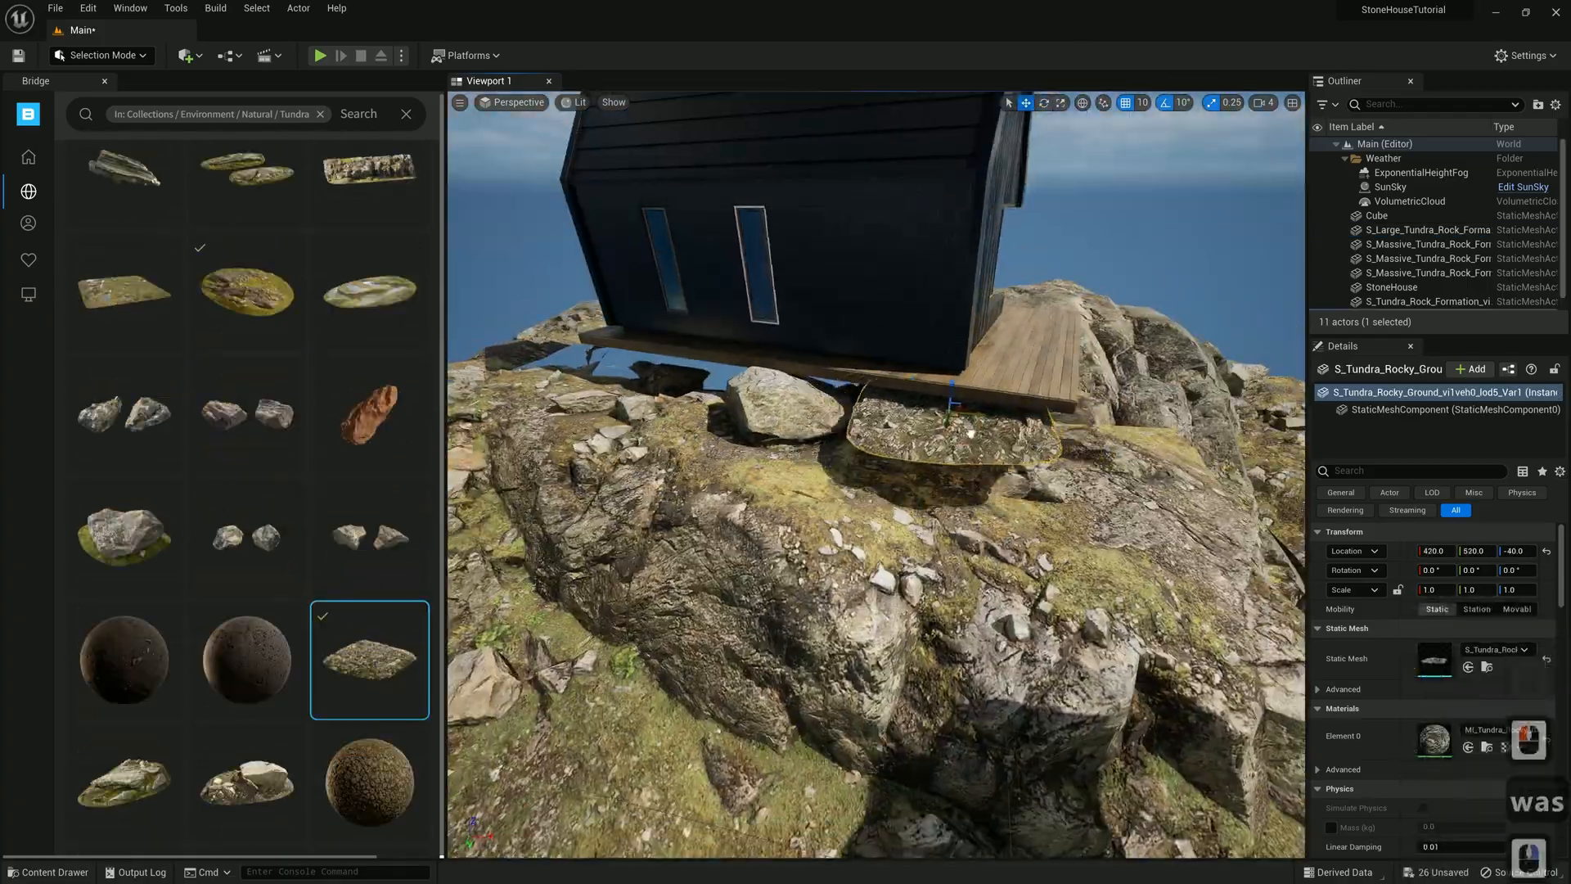
Add a mossy Tundra Rock Formation in front of the deck, rotated about 80° around Z, at about X 750, Y 230, Z -140
{"action": "key", "text": "w"}
{"action": "key", "text": "d"}
{"action": "key", "text": "s"}
{"action": "left_click_drag", "start_coordinate": [798, 434], "coordinate": [800, 401]}
{"action": "key", "text": "w"}
{"action": "key", "text": "a"}
{"action": "key", "text": "s"}
{"action": "key", "text": "w"}
{"action": "key", "text": "s"}
{"action": "key", "text": "d"}
{"action": "key", "text": "d"}
{"action": "key", "text": "d"}
{"action": "key", "text": "s"}
{"action": "key", "text": "w"}
{"action": "key", "text": "s"}
{"action": "key", "text": "s"}
{"action": "key", "text": "s"}
{"action": "key", "text": "s"}
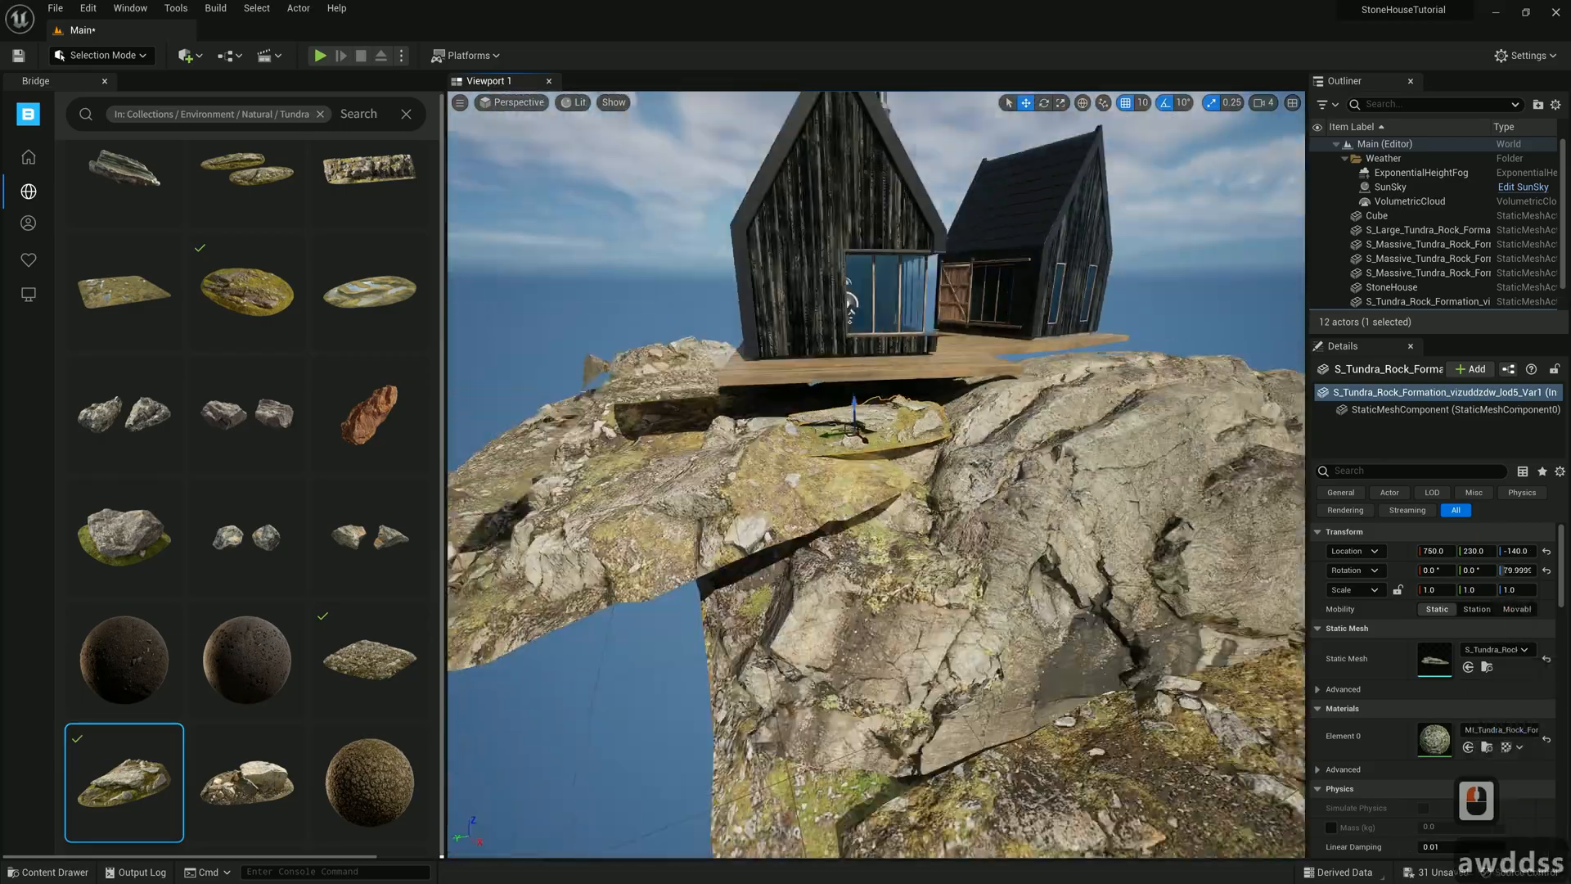
Add another Tundra Rock Formation beneath the house's side wall, at about X -270, Y 650, Z -90
{"action": "key", "text": "a"}
{"action": "key", "text": "w"}
{"action": "key", "text": "a"}
{"action": "key", "text": "w"}
{"action": "key", "text": "s"}
{"action": "key", "text": "a"}
{"action": "key", "text": "w"}
{"action": "scroll", "coordinate": [245, 638], "scroll_direction": "down", "scroll_amount": 7}
{"action": "scroll", "coordinate": [123, 621], "scroll_direction": "down", "scroll_amount": 5}
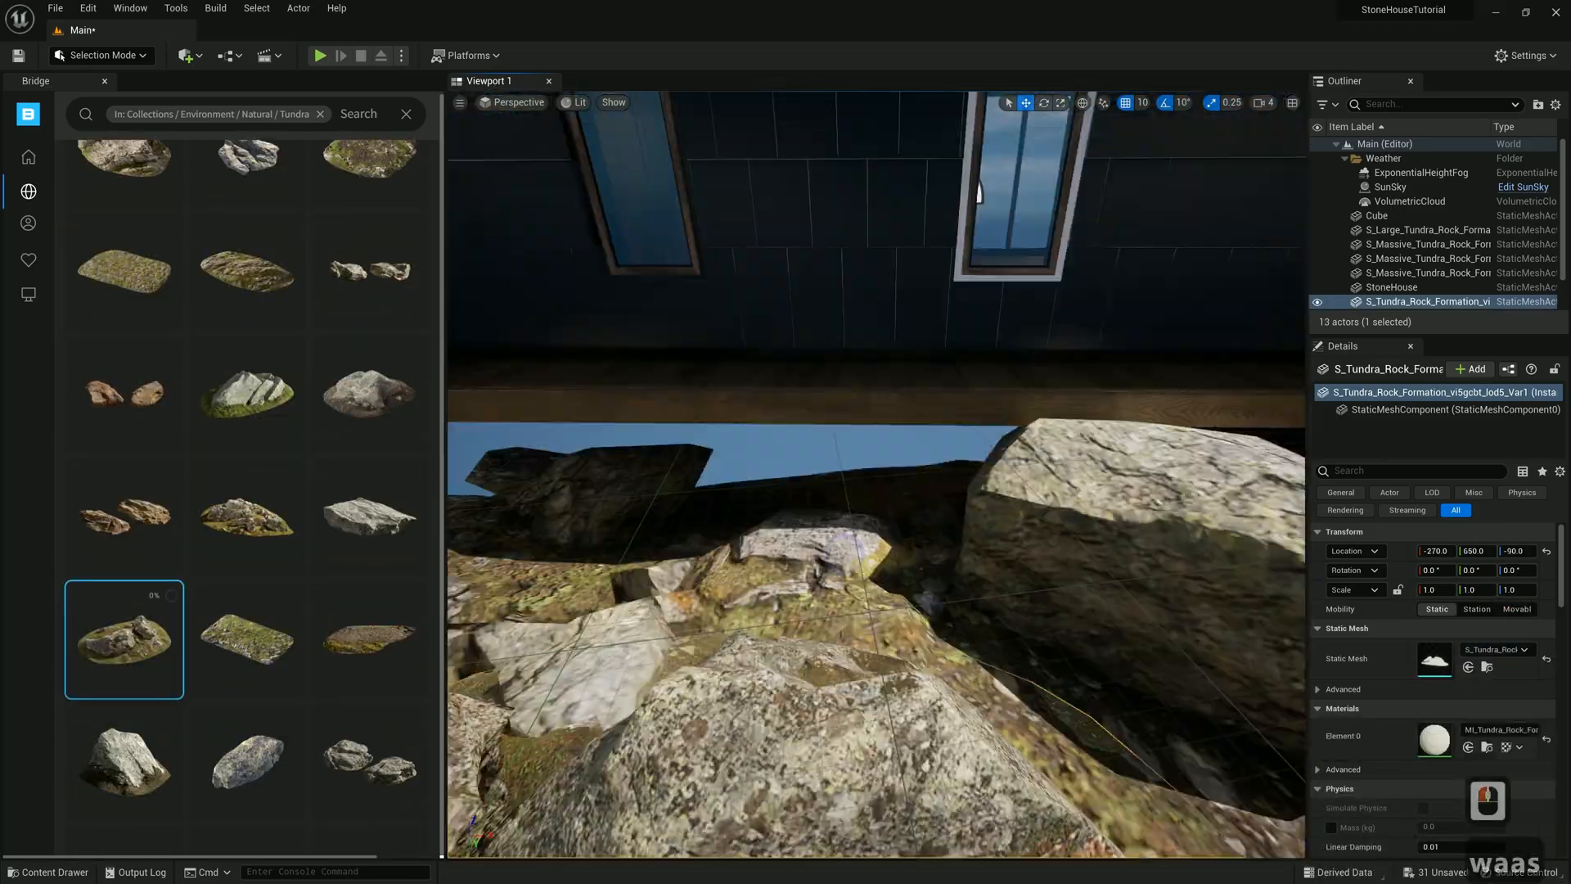
Add a Massive Tundra Rock Formation beside the houses and lower it to about X 980, Y 780, Z -820
{"action": "key", "text": "s"}
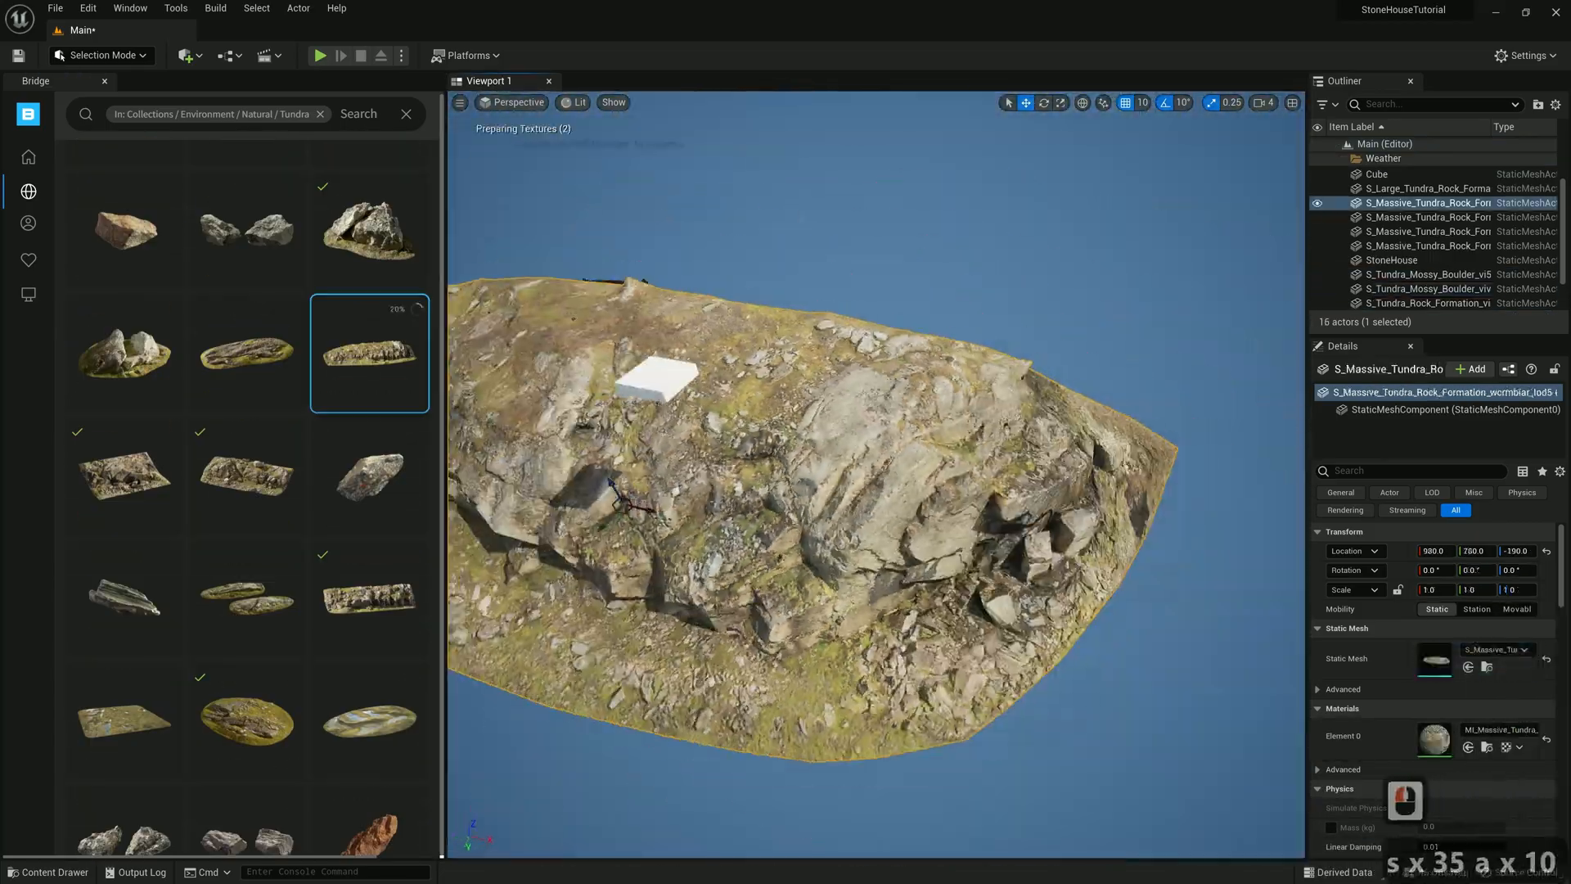
{"action": "key", "text": "a"}
{"action": "key", "text": "a"}
{"action": "key", "text": "a"}
{"action": "key", "text": "a"}
{"action": "key", "text": "a"}
{"action": "key", "text": "a"}
{"action": "key", "text": "a"}
{"action": "left_click_drag", "start_coordinate": [652, 473], "coordinate": [676, 541]}
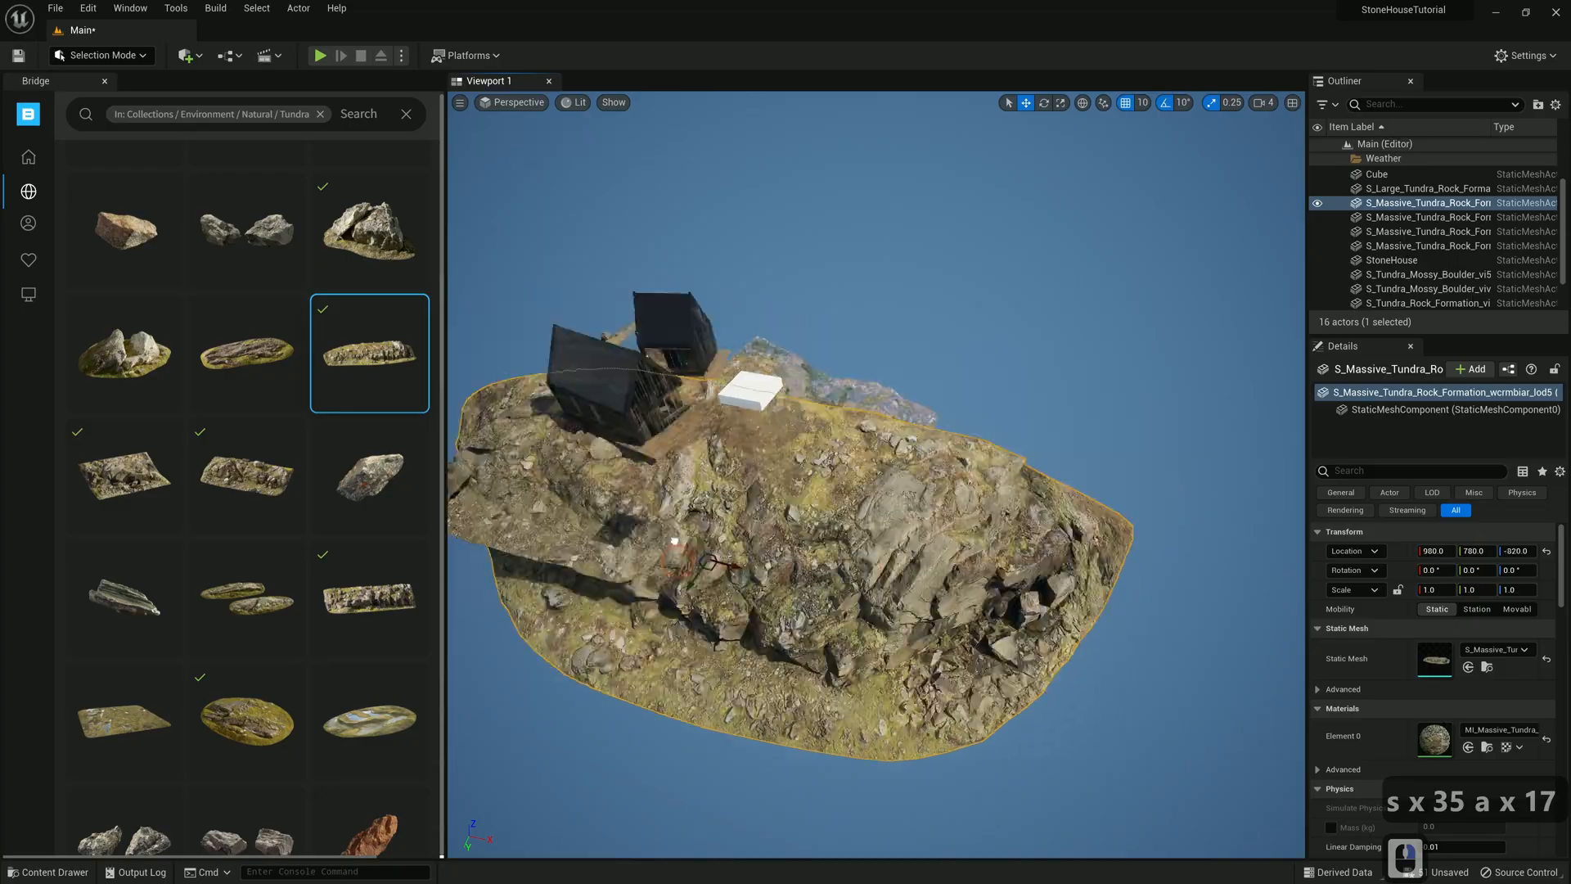
Rotate the new massive rock formation -50° around Z and move it to about X 2720, Y 710, Z -1670
{"action": "key", "text": "w"}
{"action": "key", "text": "a"}
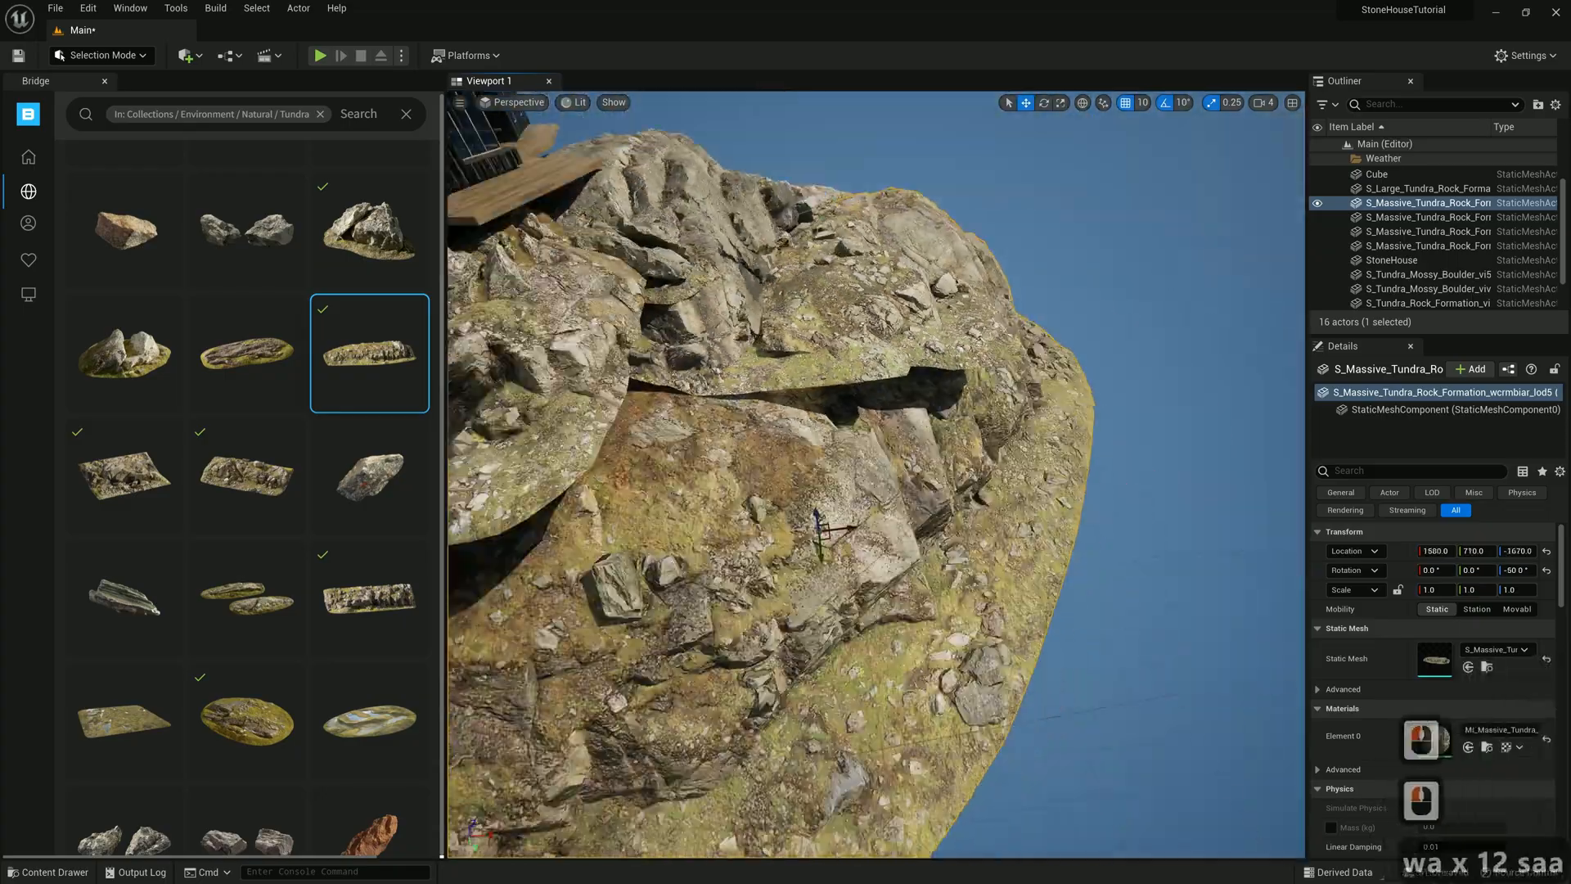
{"action": "key", "text": "s"}
{"action": "key", "text": "a"}
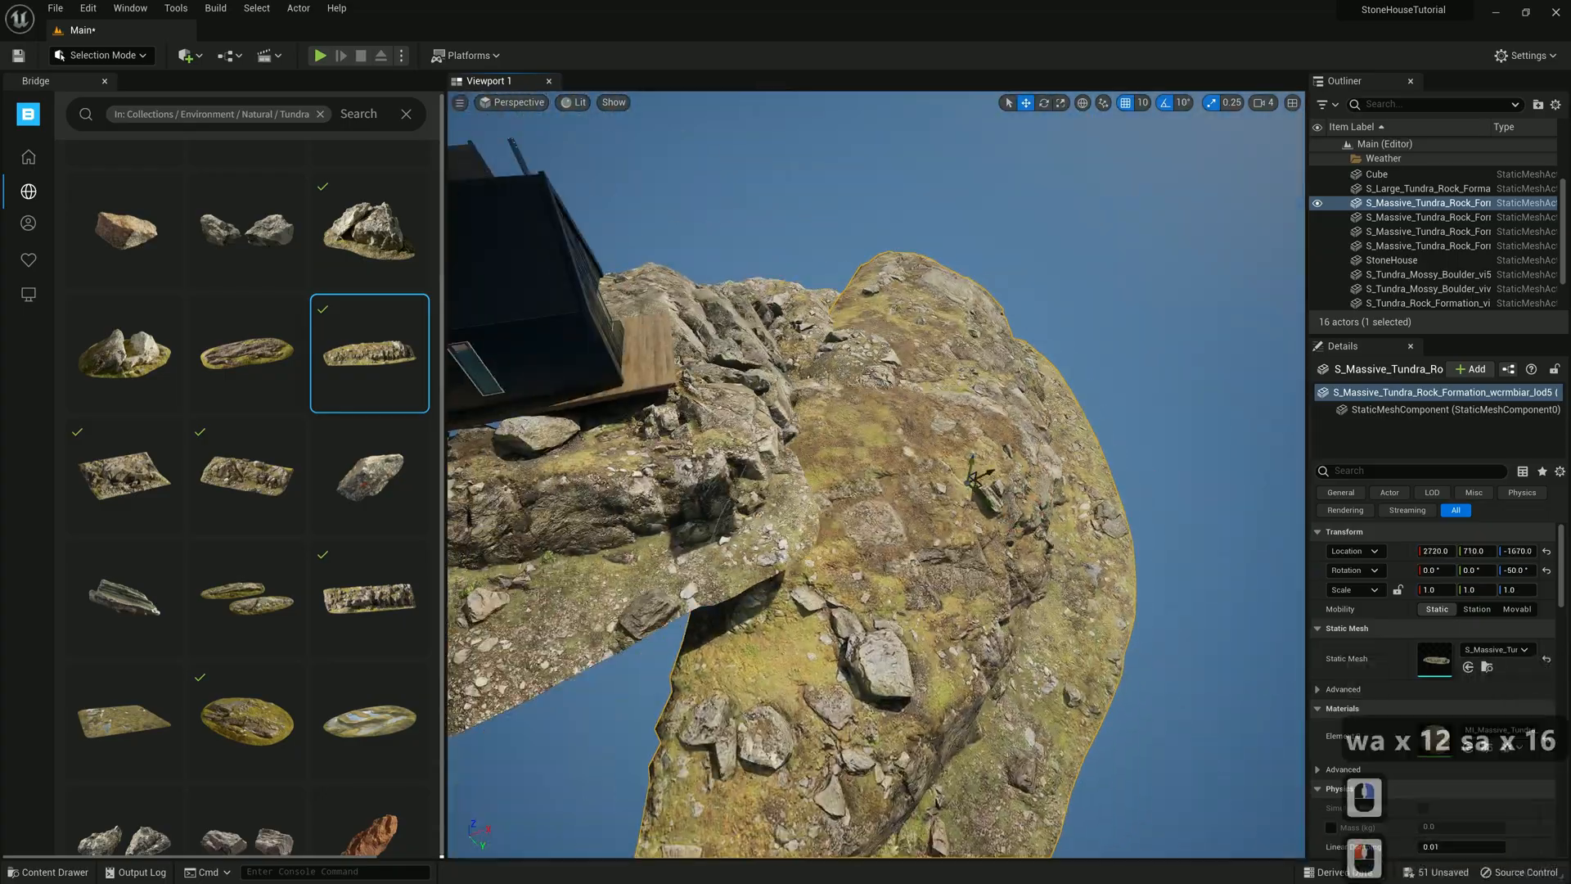
Cover the ground behind the house with mossy Tundra Rocky Ground patches scaled to about 1.07, placing one at about X -280, Y -1720, Z -50
{"action": "key", "text": "w"}
{"action": "key", "text": "a"}
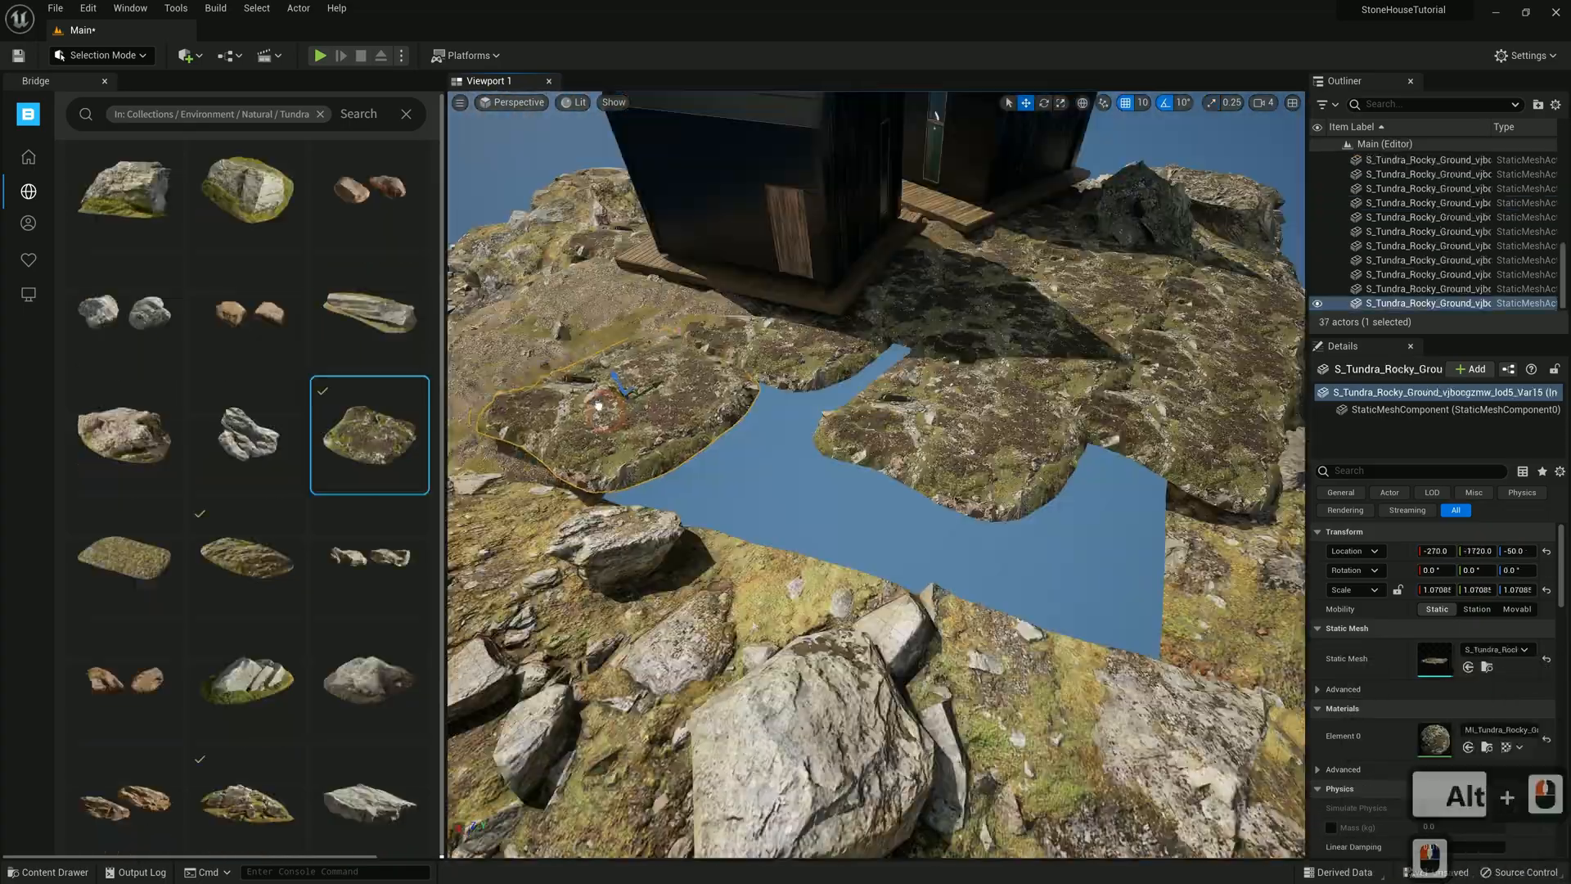
{"action": "key", "text": "a"}
{"action": "key", "text": "w"}
{"action": "key", "text": "s"}
{"action": "key", "text": "a"}
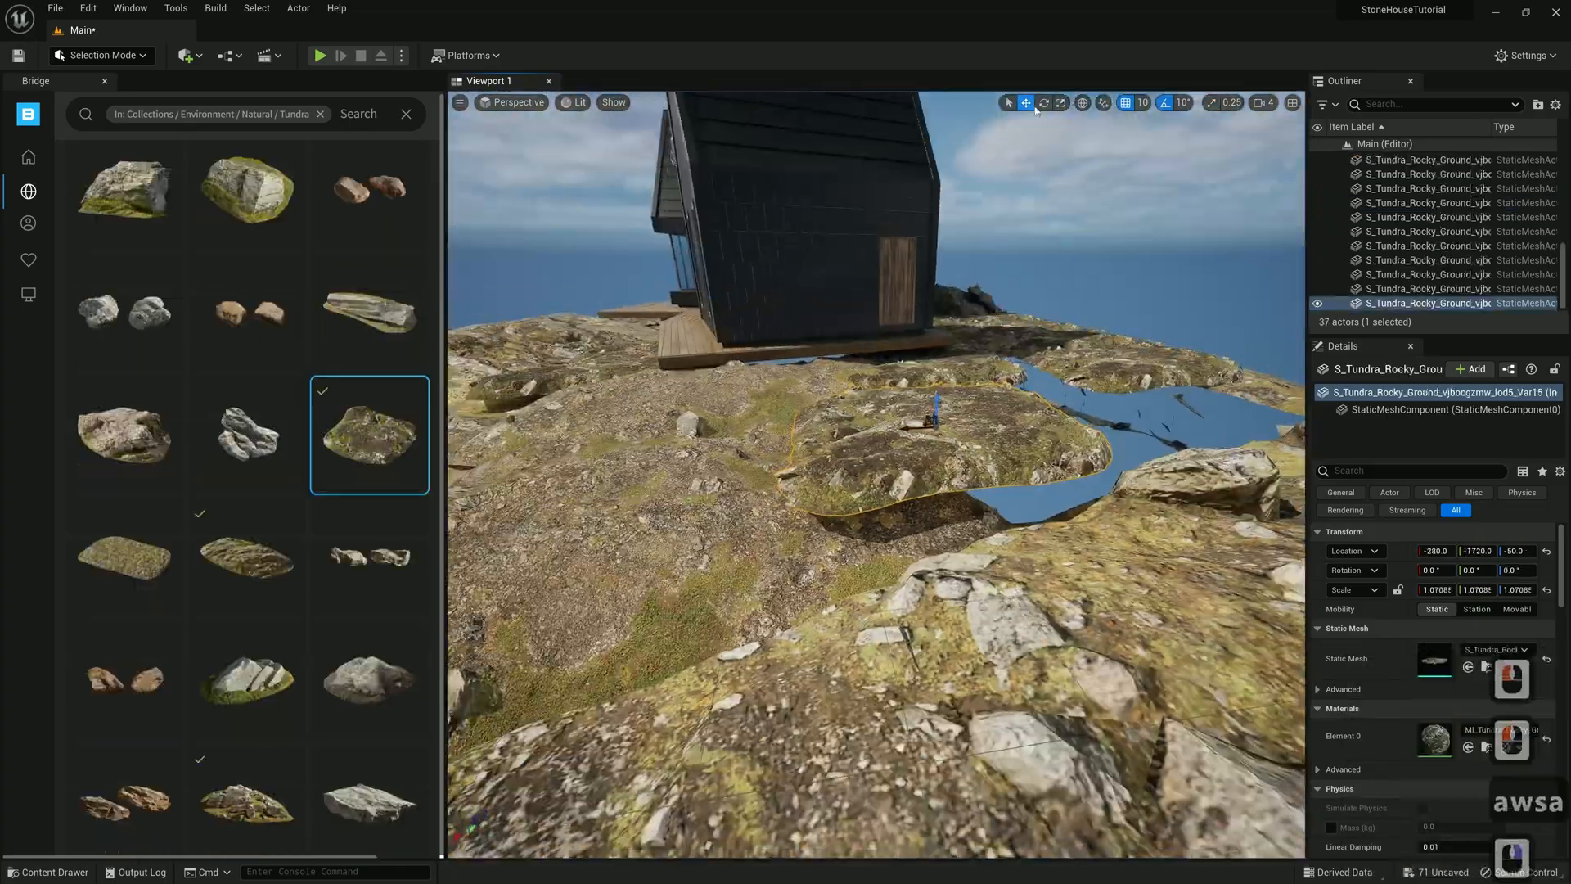
Tilt the rocky ground patch behind the house -10° around X and move it to about X -280, Y -1670, Z -60
{"action": "left_click", "coordinate": [1025, 104]}
{"action": "key", "text": "w"}
{"action": "key", "text": "a"}
{"action": "key", "text": "w"}
{"action": "key", "text": "a"}
{"action": "key", "text": "w"}
{"action": "key", "text": "d"}
{"action": "key", "text": "s"}
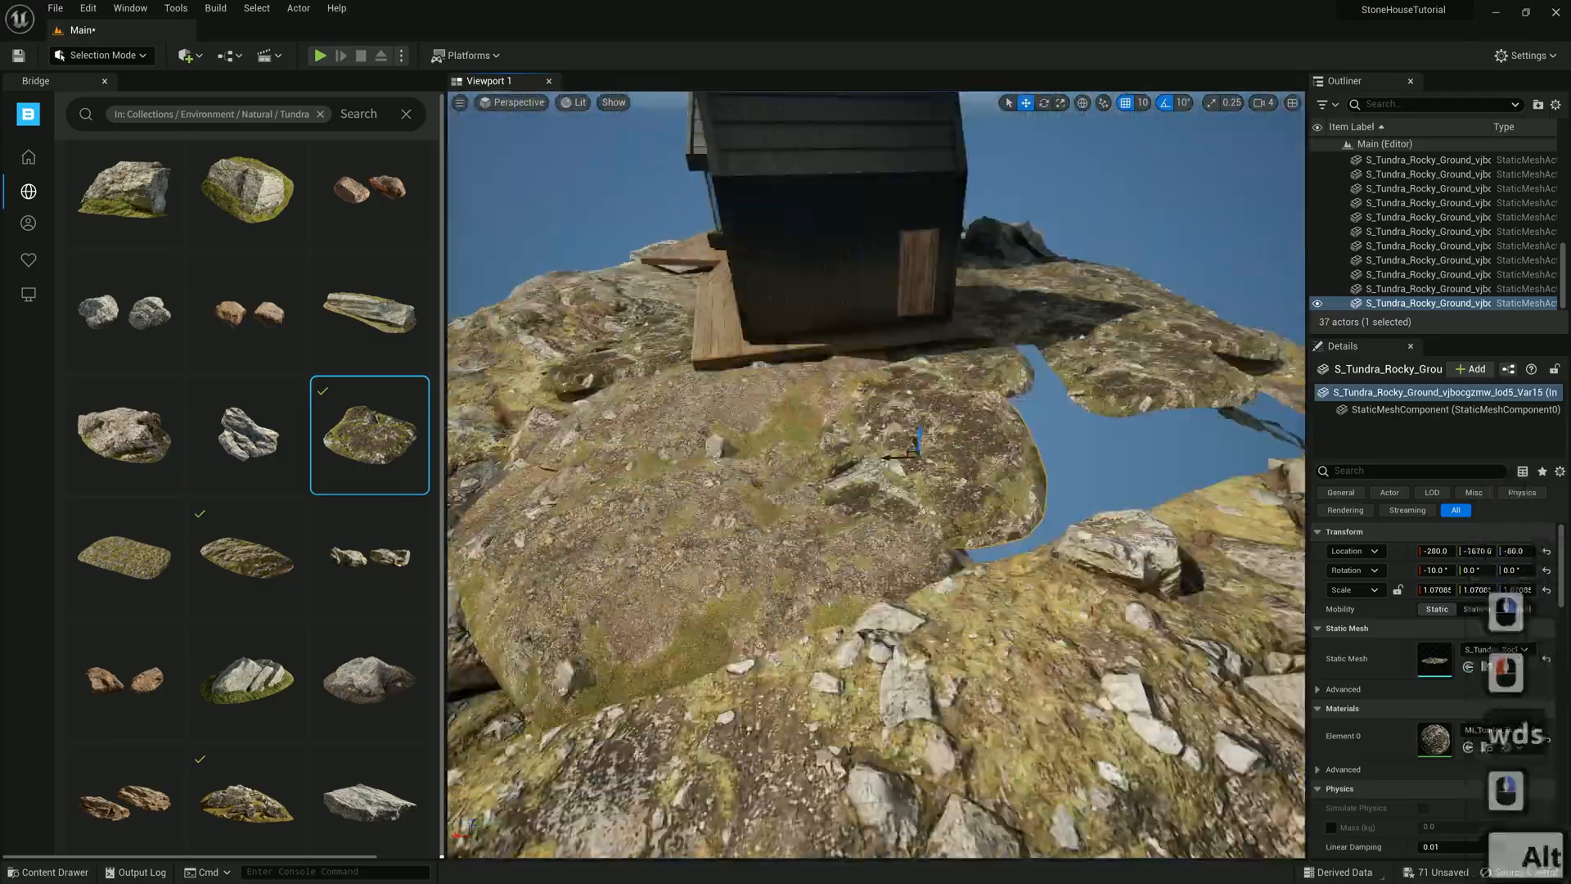
Duplicate the rocky ground patch across the remaining gap, placing a copy tilted 10° around Y at about X -1360, Y -1330, Z -90
{"action": "left_click_drag", "start_coordinate": [778, 432], "coordinate": [945, 429], "text": "alt"}
{"action": "key", "text": "w"}
{"action": "key", "text": "w"}
{"action": "key", "text": "d"}
{"action": "key", "text": "s"}
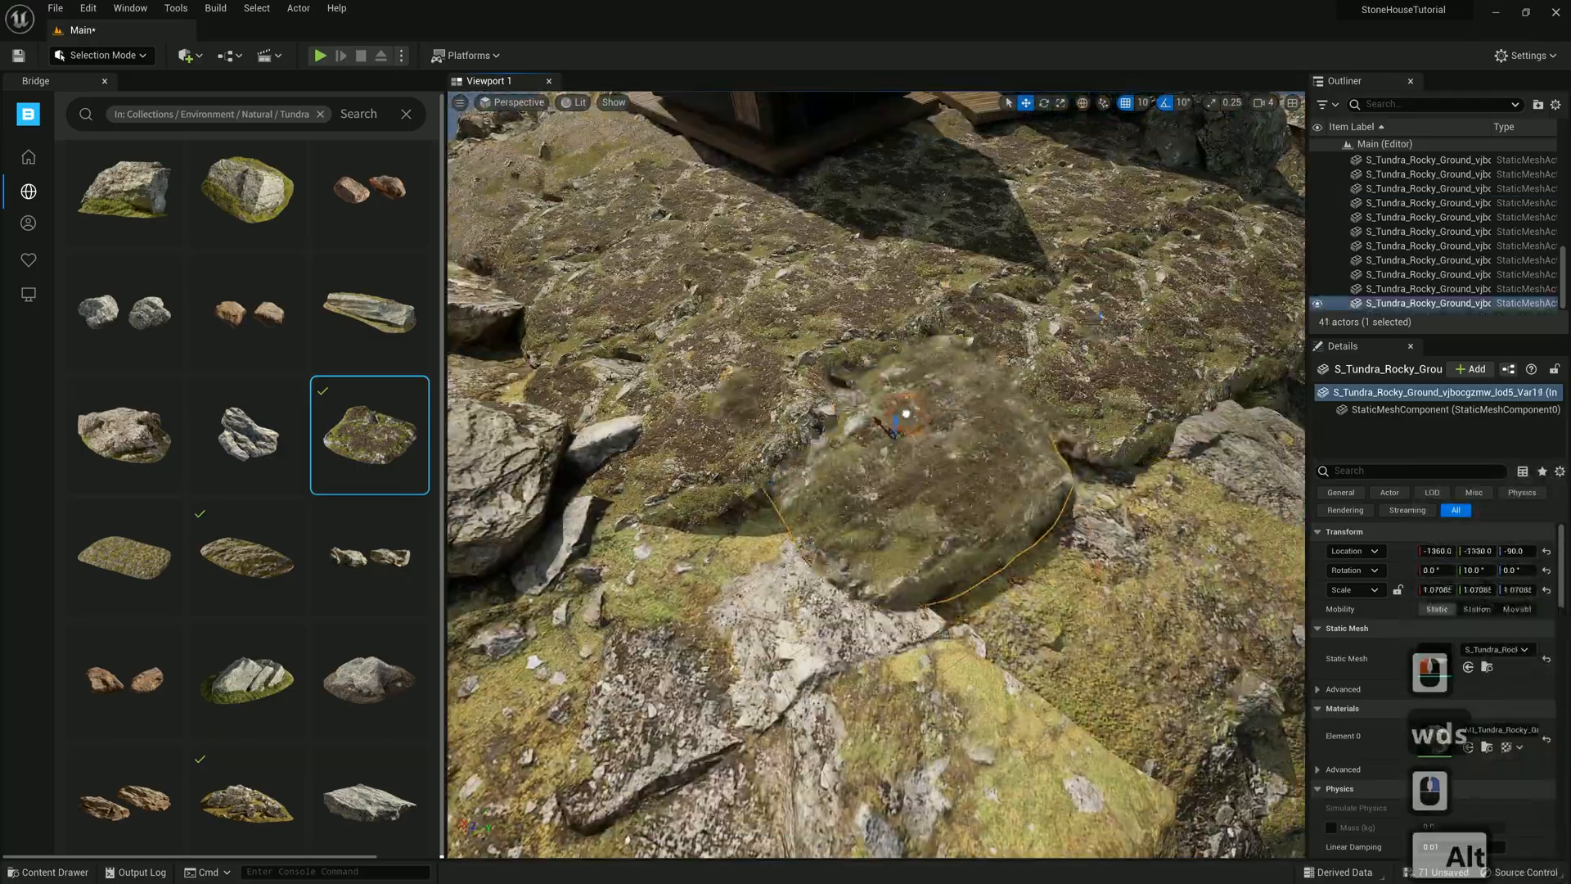
Place a Tundra Mossy Boulder scaled to 0.75 beneath the deck's corner, at about X 484, Y 634, Z -193
{"action": "key", "text": "w"}
{"action": "key", "text": "a"}
{"action": "key", "text": "d"}
{"action": "key", "text": "a"}
{"action": "key", "text": "s"}
{"action": "key", "text": "d"}
{"action": "key", "text": "w"}
{"action": "key", "text": "d"}
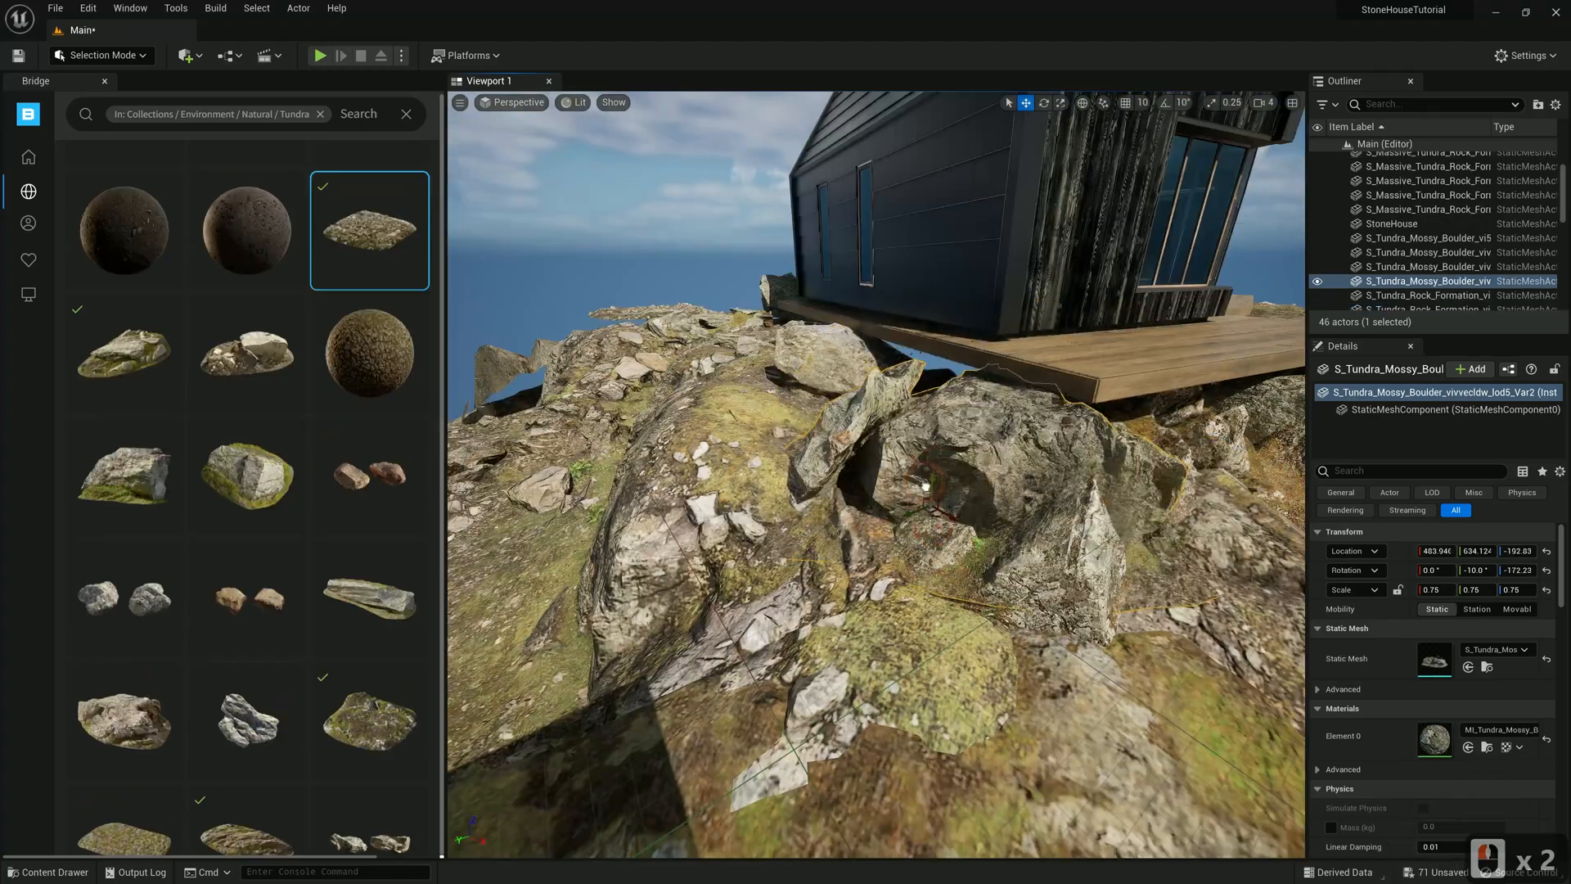
Rotate the mossy boulder beneath the deck's corner to blend it into the surrounding cliff rocks
{"action": "left_click", "coordinate": [1043, 103]}
{"action": "mouse_move", "coordinate": [925, 486]}
{"action": "left_mouse_down"}
{"action": "mouse_move", "coordinate": [926, 464]}
{"action": "mouse_move", "coordinate": [951, 473]}
{"action": "mouse_move", "coordinate": [941, 481]}
{"action": "left_mouse_up"}
{"action": "right_click_drag", "start_coordinate": [941, 481], "coordinate": [899, 483]}
{"action": "key", "text": "d"}
{"action": "key", "text": "w"}
{"action": "key", "text": "s"}
{"action": "left_click", "coordinate": [1044, 103]}
{"action": "left_click_drag", "start_coordinate": [867, 478], "coordinate": [899, 492]}
{"action": "right_click_drag", "start_coordinate": [898, 493], "coordinate": [899, 492]}
{"action": "key", "text": "a"}
{"action": "key", "text": "w"}
{"action": "key", "text": "w"}
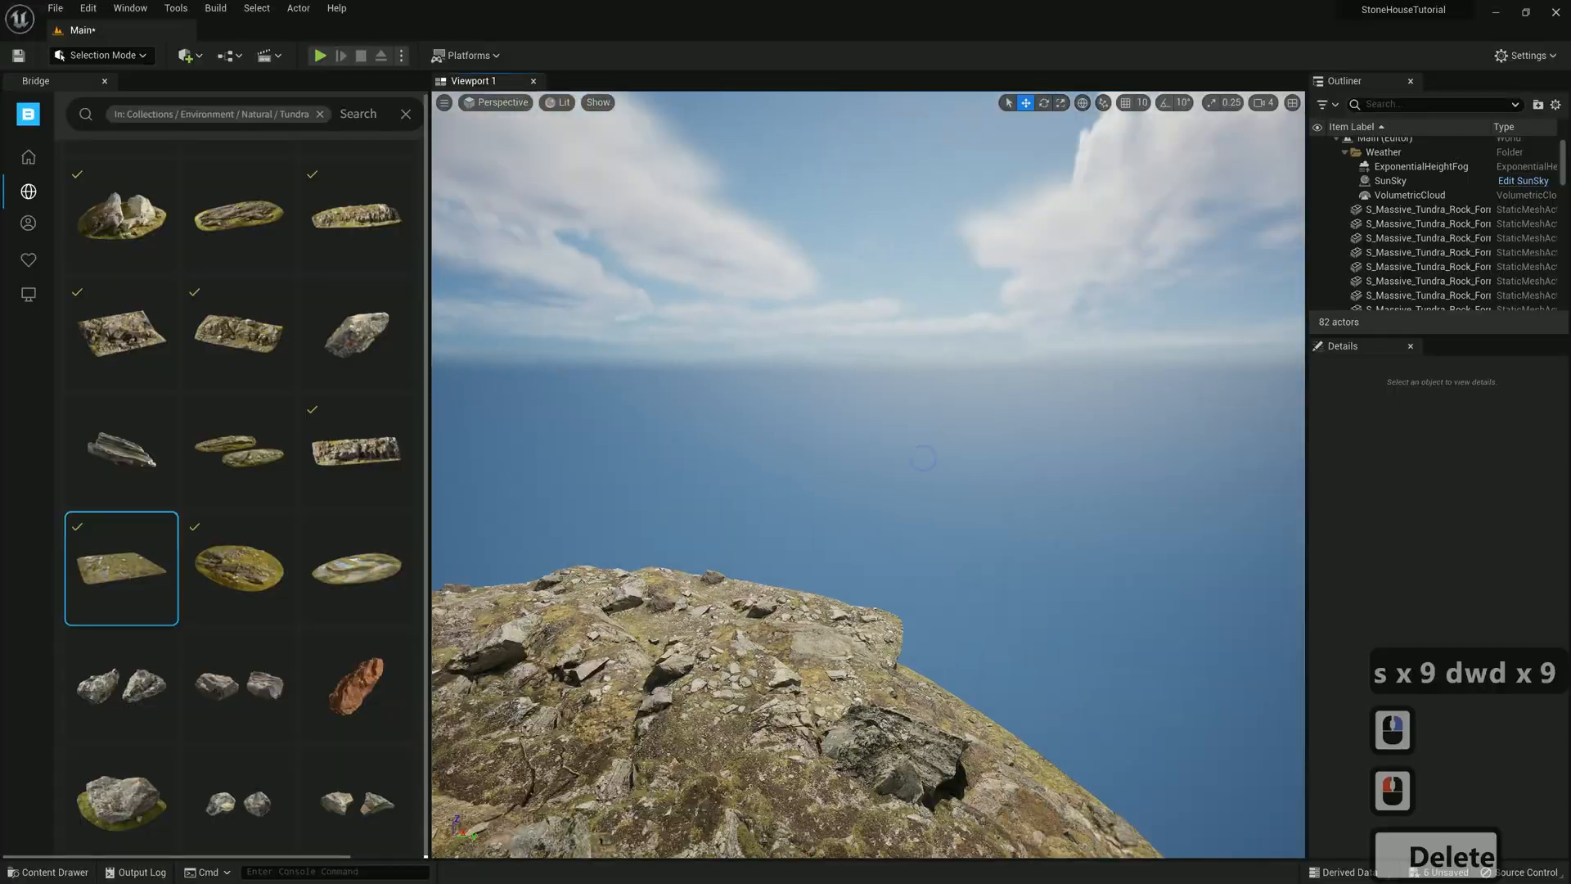
Add the rectangular Gigantic Tundra Terrain to the scene at about X 751, Y 1467, Z 1095
{"action": "right_click_drag", "start_coordinate": [900, 458], "coordinate": [936, 429]}
{"action": "key", "text": "s"}
{"action": "key", "text": "d"}
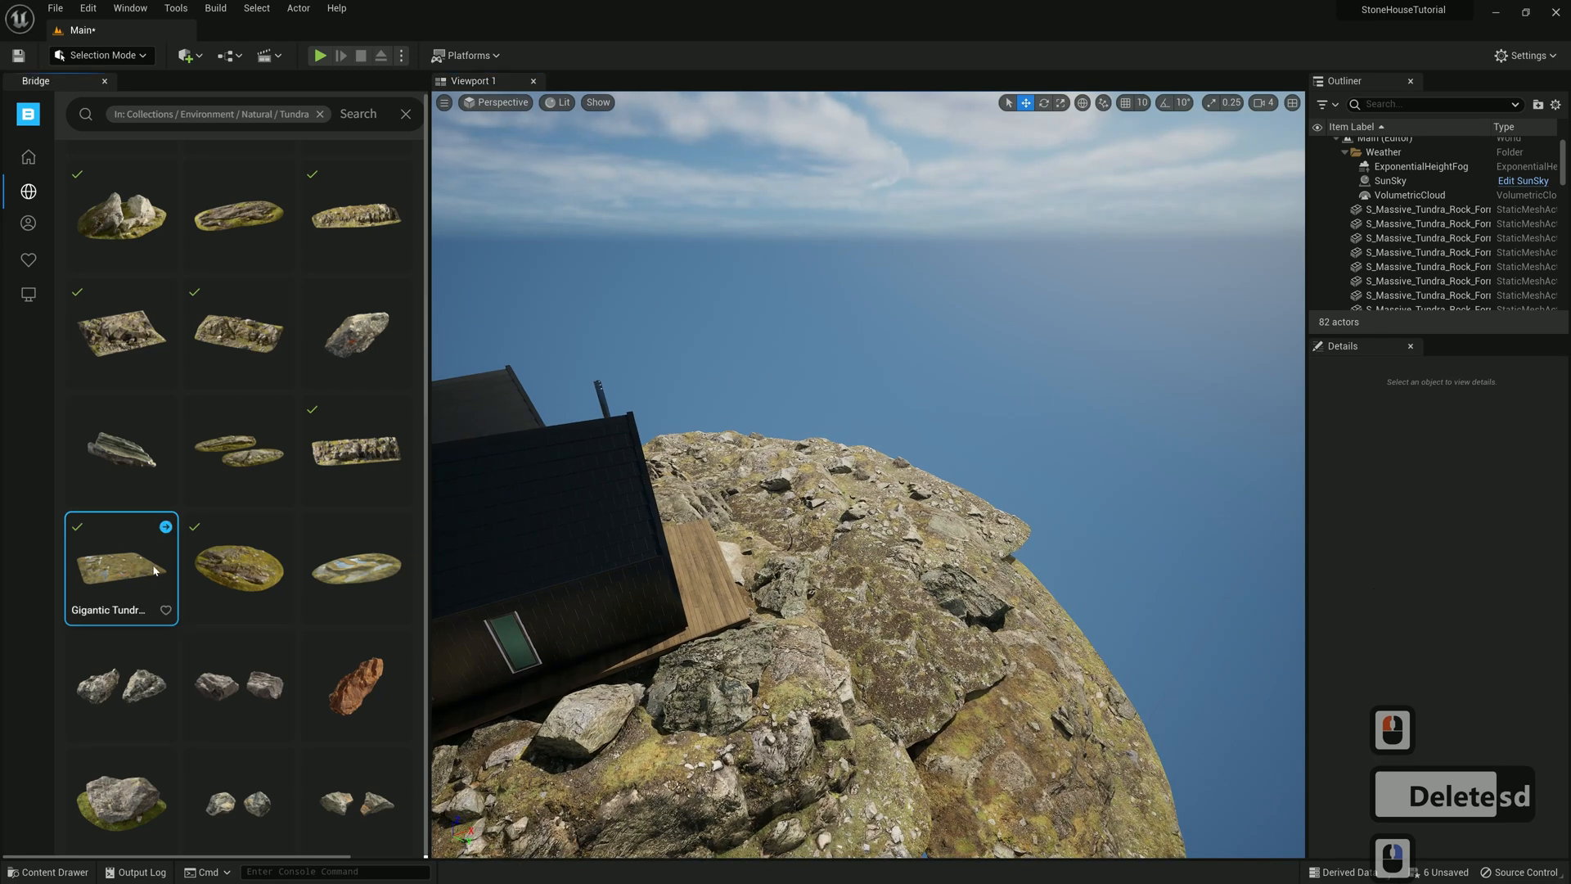
{"action": "left_click_drag", "start_coordinate": [895, 452], "coordinate": [963, 424]}
{"action": "key", "text": "s"}
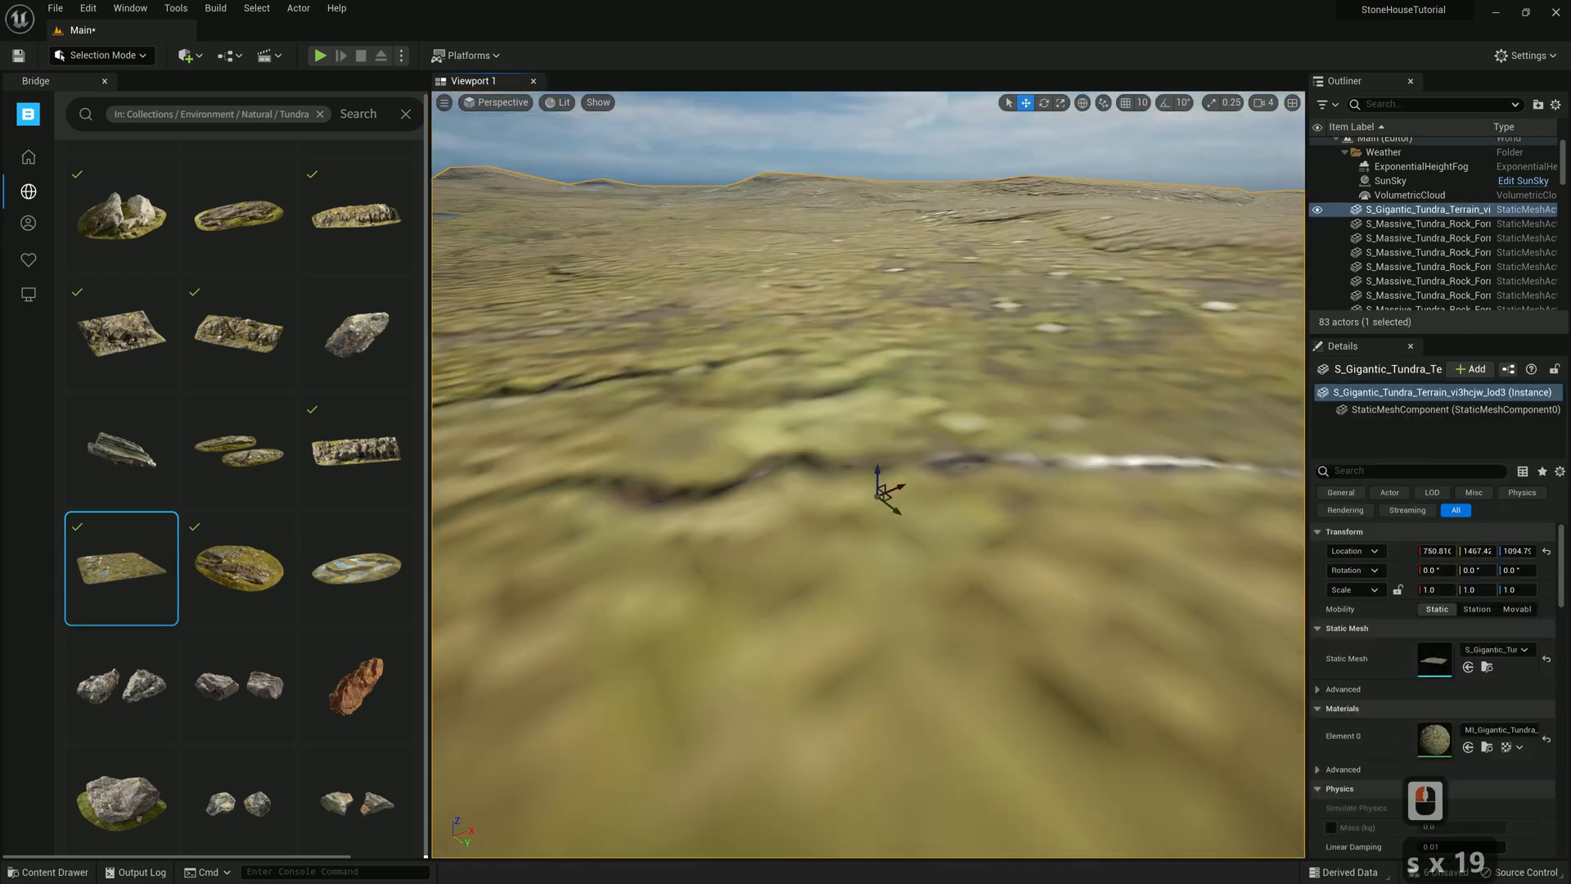
{"action": "key", "text": "s"}
{"action": "key", "text": "s"}
Scale the gigantic terrain to about 0.21 and position it below the cliff at about X 13237, Y 1467, adjusting its height
{"action": "right_click_drag", "start_coordinate": [887, 494], "coordinate": [865, 524]}
{"action": "left_click_drag", "start_coordinate": [854, 525], "coordinate": [1183, 525]}
{"action": "right_click_drag", "start_coordinate": [900, 491], "coordinate": [880, 524]}
{"action": "key", "text": "w"}
{"action": "key", "text": "a"}
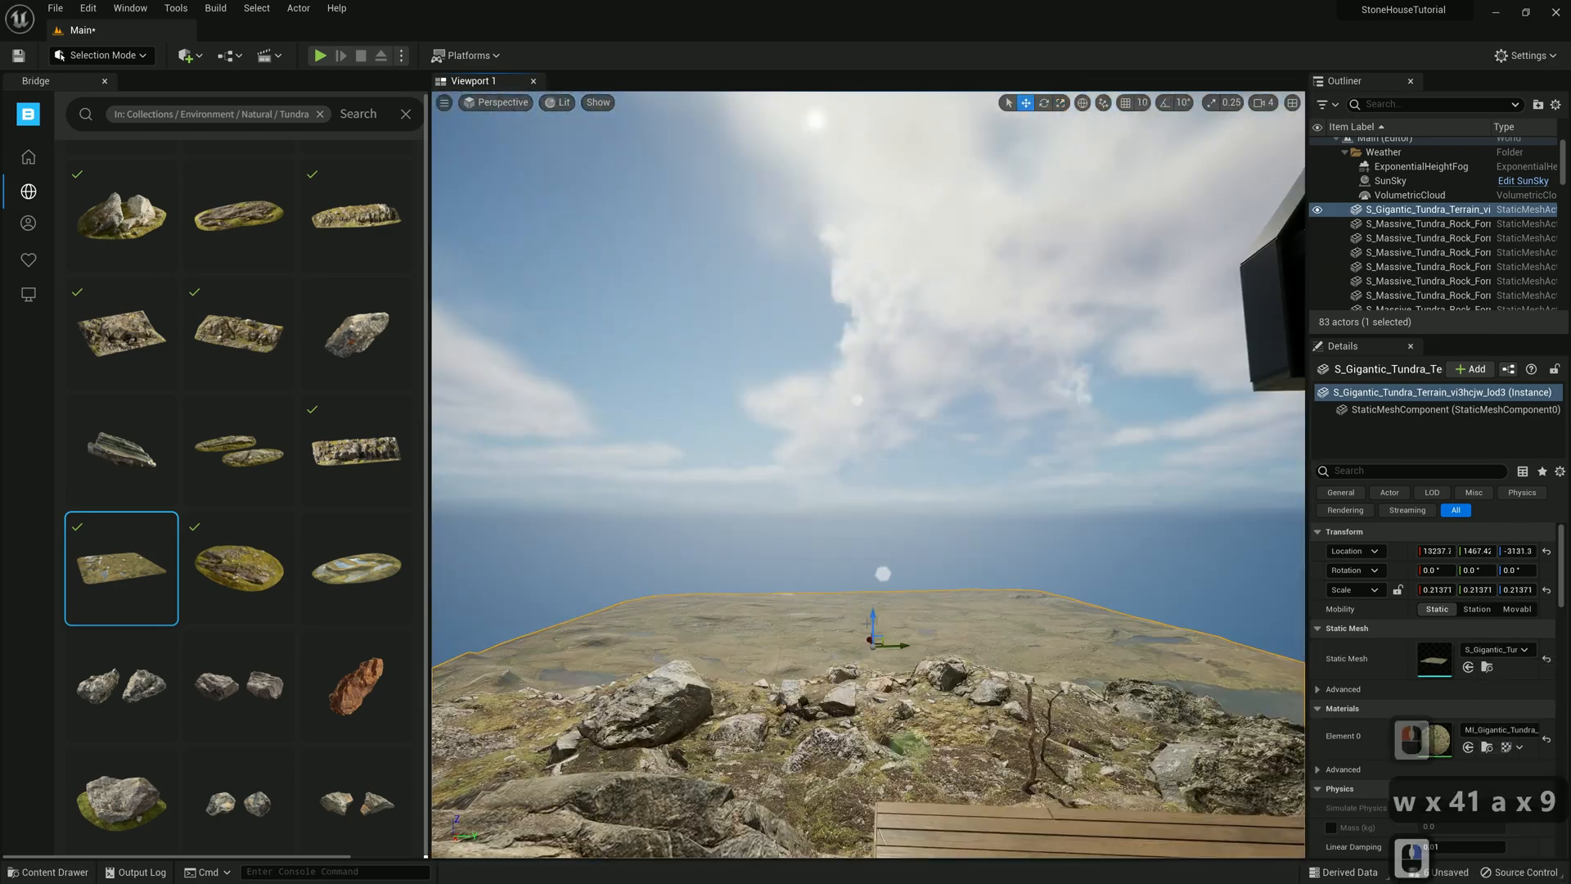
{"action": "left_click_drag", "start_coordinate": [873, 607], "coordinate": [873, 577]}
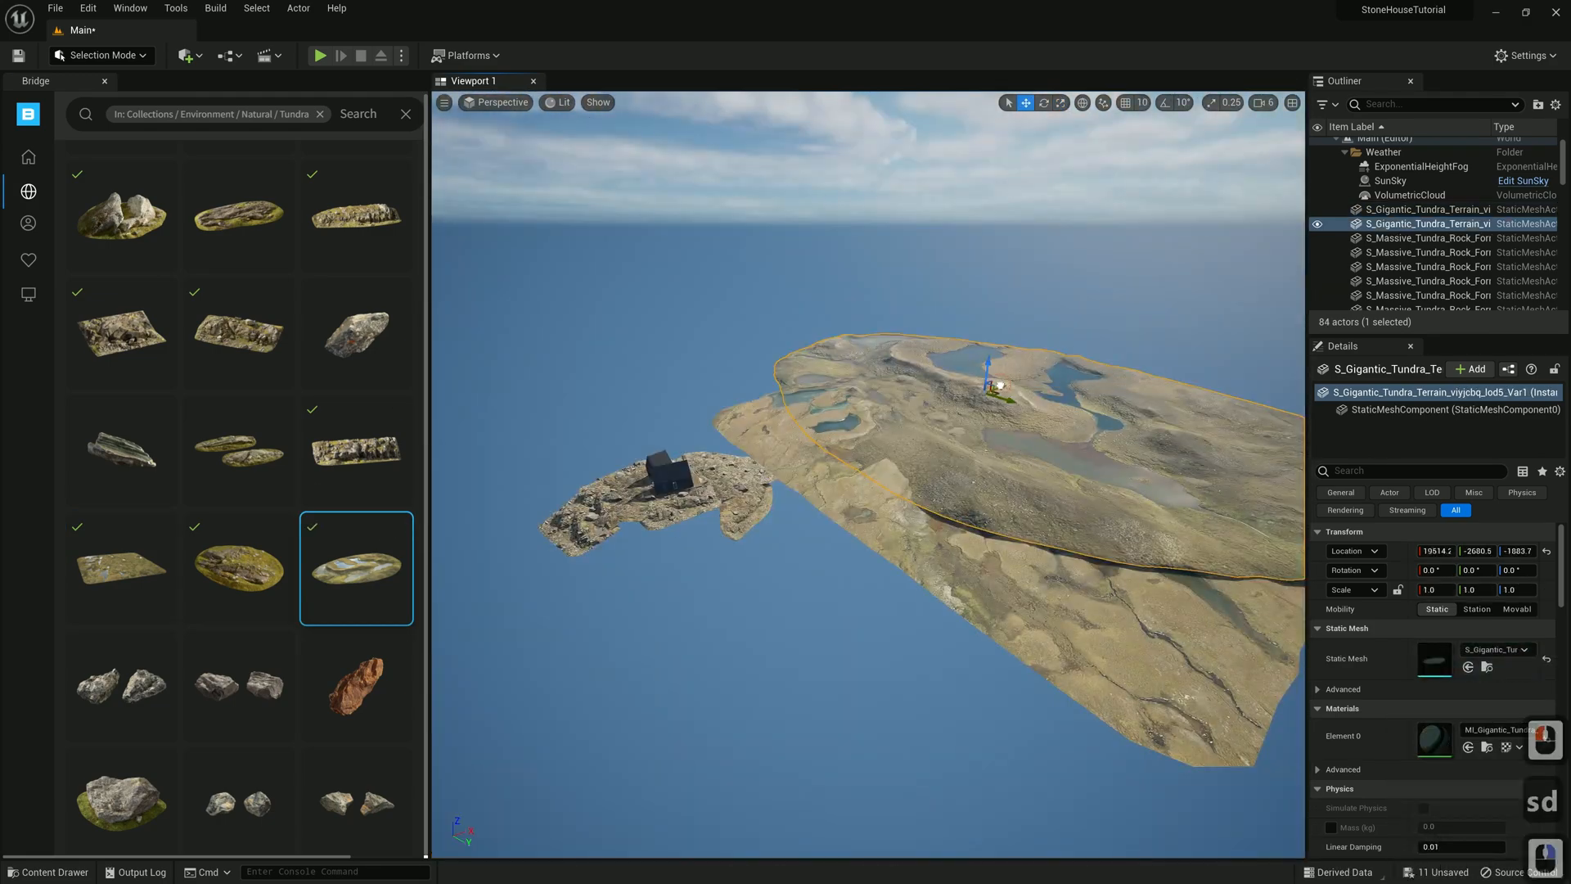
Move the oval gigantic terrain farther from the cliff and duplicate the rectangular terrain to extend the ground beneath the houses
{"action": "left_click_drag", "start_coordinate": [998, 375], "coordinate": [1106, 337]}
{"action": "left_click_drag", "start_coordinate": [965, 368], "coordinate": [549, 568], "text": "alt"}
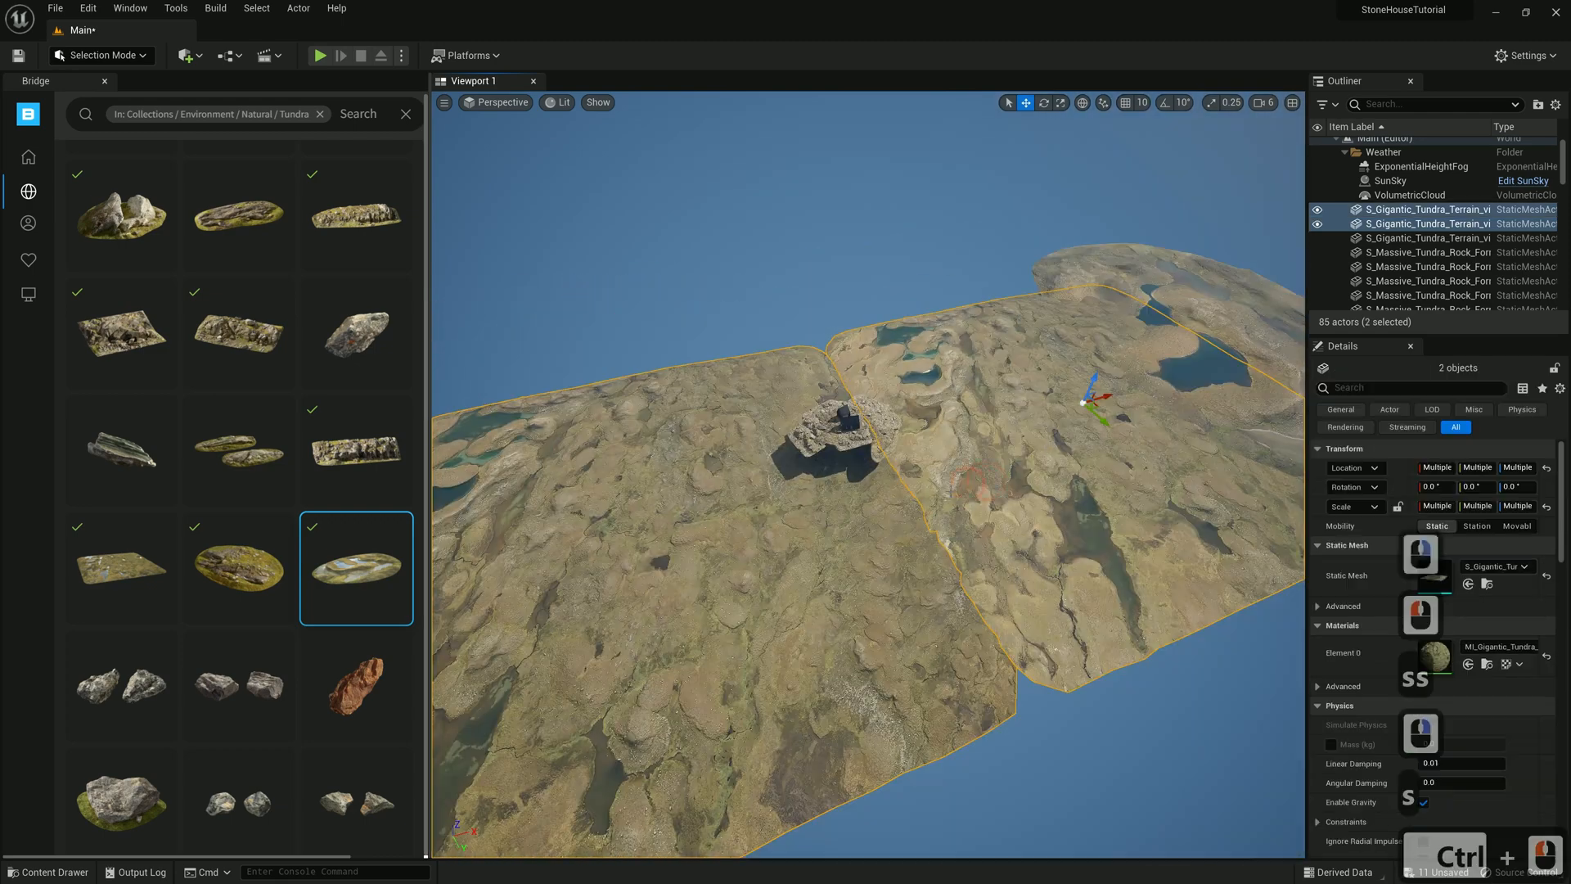
{"action": "left_click", "coordinate": [872, 287], "text": "ctrl"}
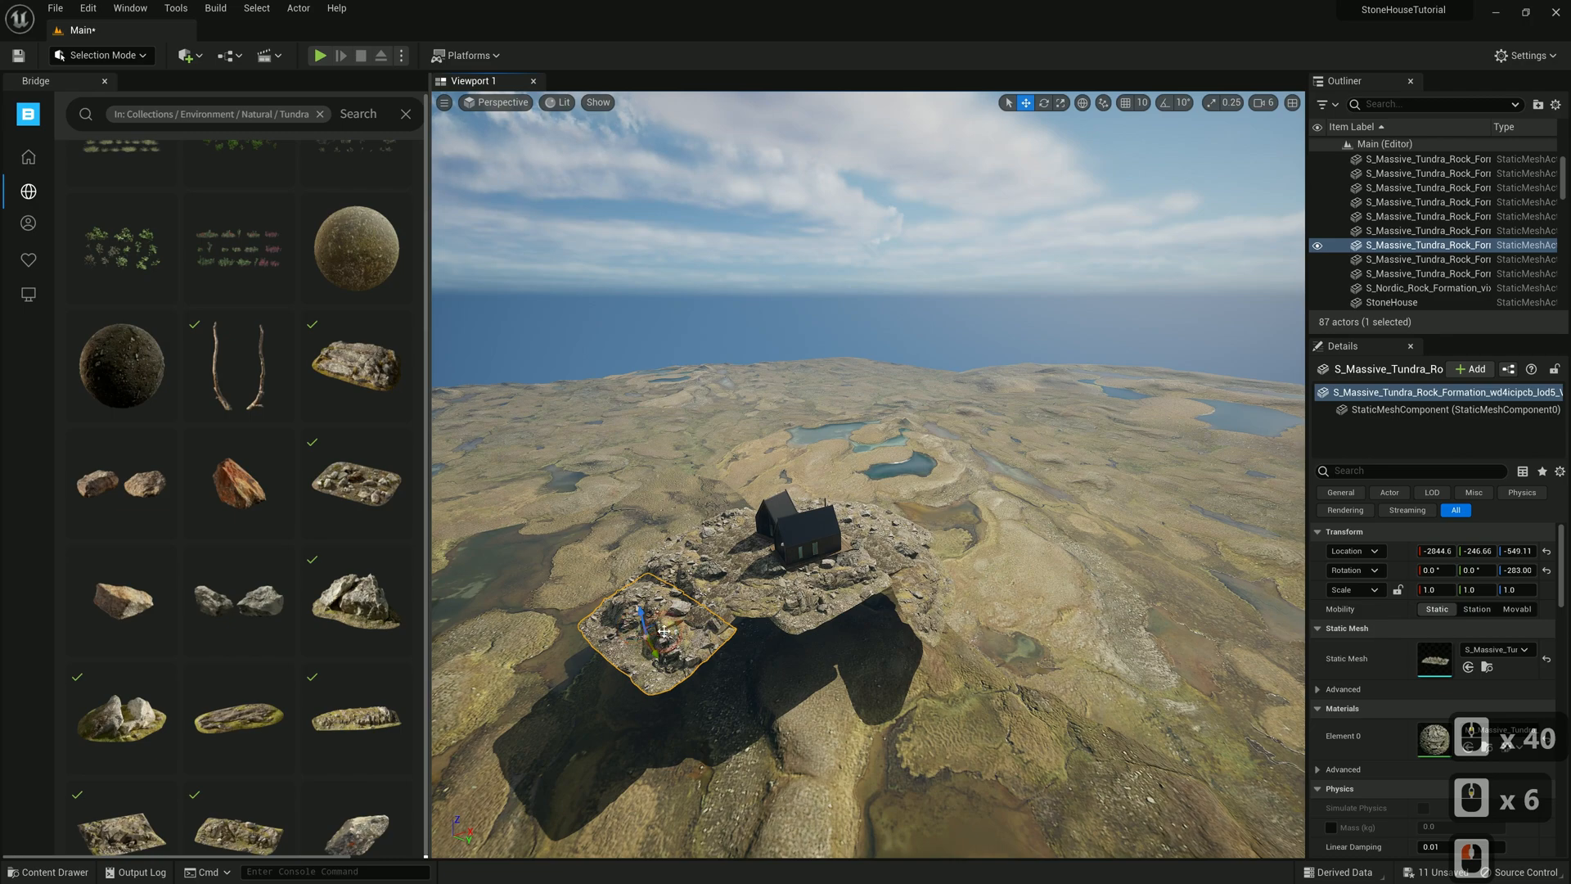
Duplicate the Massive Tundra Rock Formation as a distant hill, scaled to about 7.34, at about X 28887, Y -247, Z -1651
{"action": "left_click_drag", "start_coordinate": [655, 638], "coordinate": [1276, 352], "text": "alt"}
{"action": "key", "text": "w"}
{"action": "key", "text": "a"}
{"action": "key", "text": "d"}
{"action": "key", "text": "w"}
{"action": "key", "text": "w"}
{"action": "right_click_drag", "start_coordinate": [867, 474], "coordinate": [900, 434]}
{"action": "left_click", "coordinate": [1025, 104]}
{"action": "left_click_drag", "start_coordinate": [831, 473], "coordinate": [831, 491]}
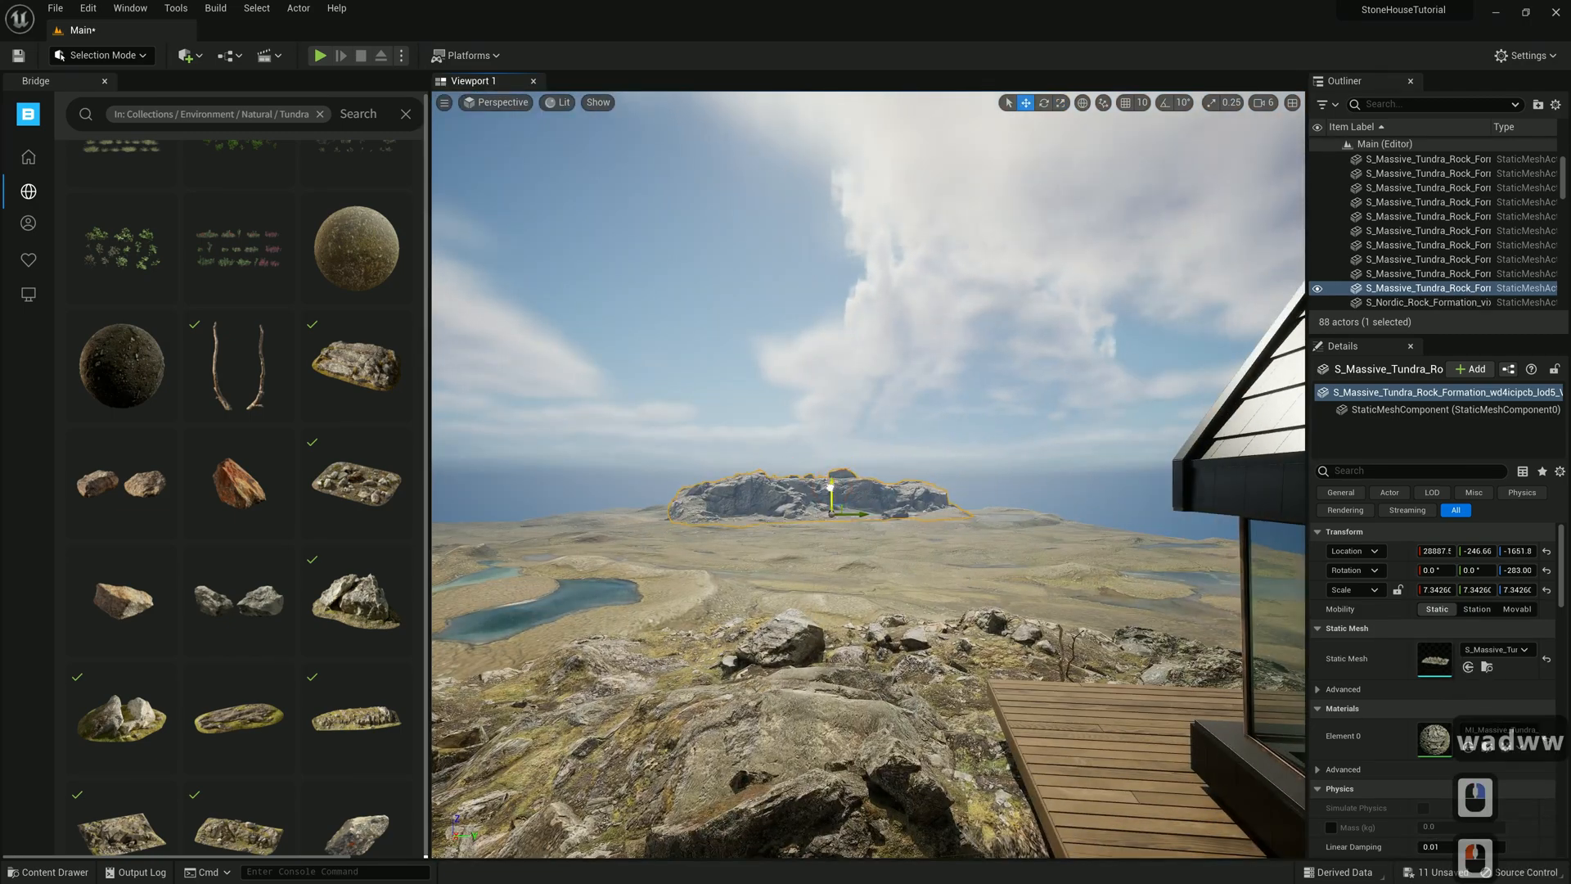
From the Iceland collection, add the Icelandic Jagged Rock Assembly beside the distant hill, scaled to about 10.49, at about X 33783, Y -12804, Z -1837
{"action": "right_click_drag", "start_coordinate": [868, 474], "coordinate": [876, 466]}
{"action": "key", "text": "s"}
{"action": "key", "text": "w"}
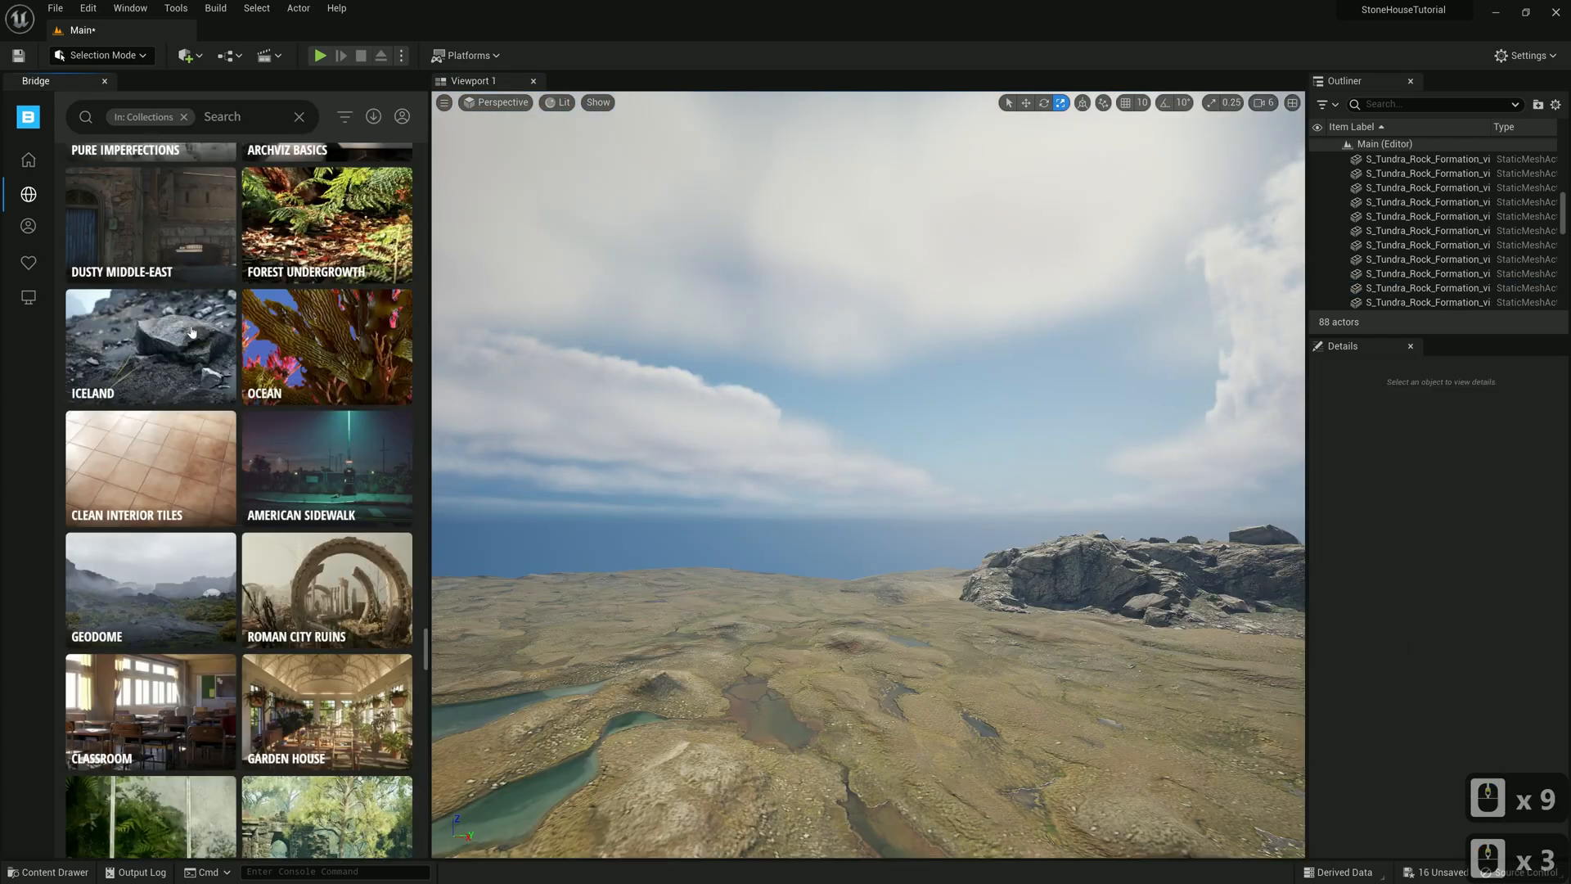
{"action": "left_click", "coordinate": [192, 331]}
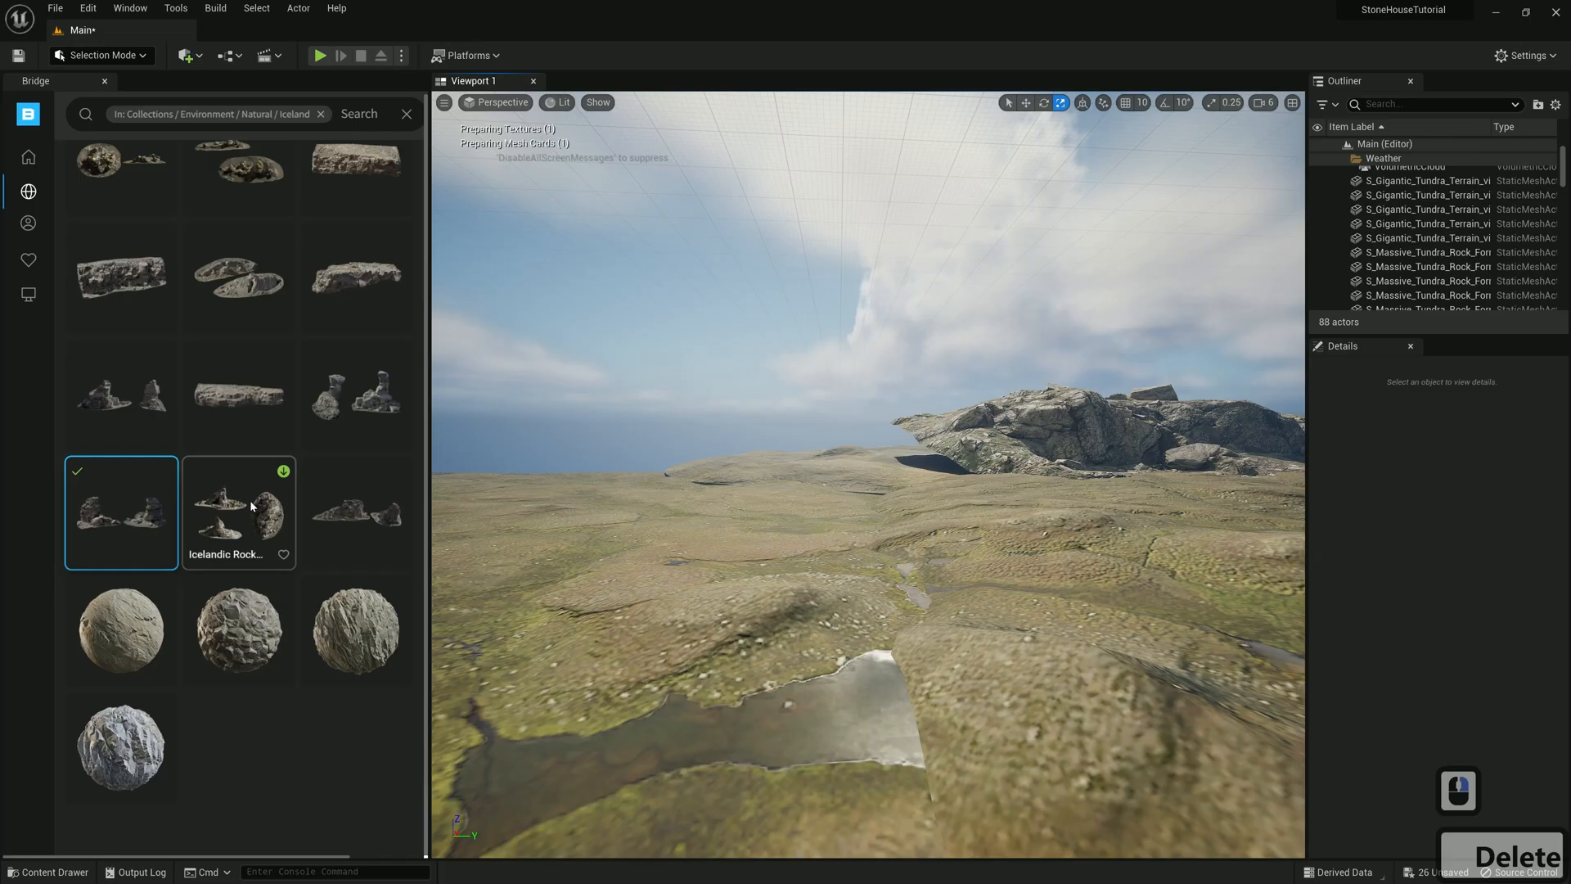
{"action": "left_click_drag", "start_coordinate": [248, 499], "coordinate": [806, 520]}
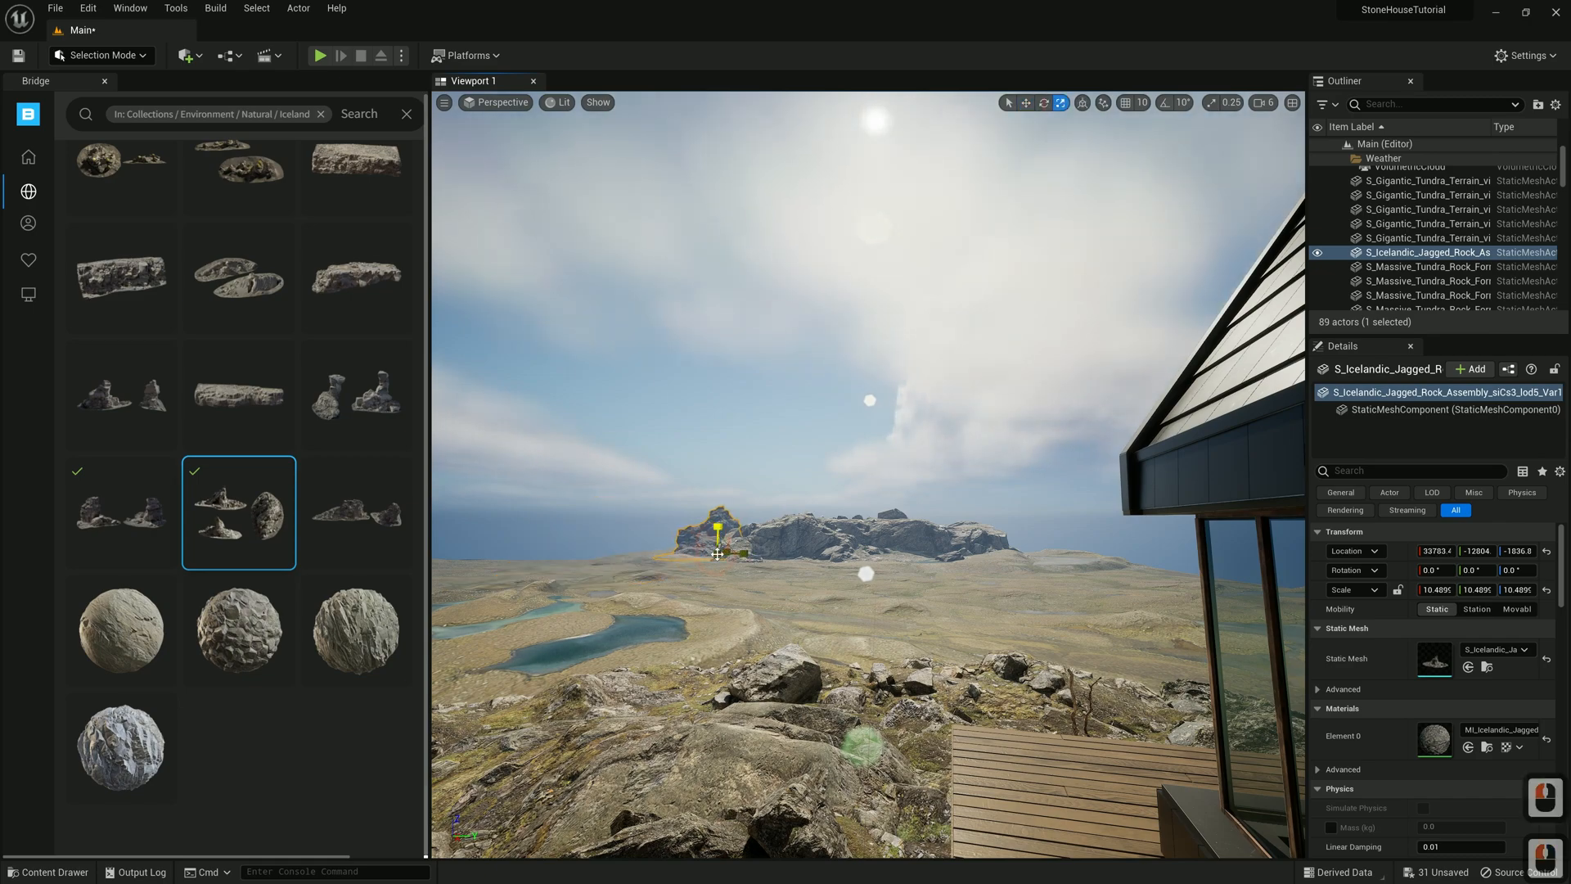
Try a copy of the distant massive rock formation, scaled to about 7.73, at about X 28887, Y -27150, Z -1787
{"action": "right_click_drag", "start_coordinate": [718, 554], "coordinate": [802, 532]}
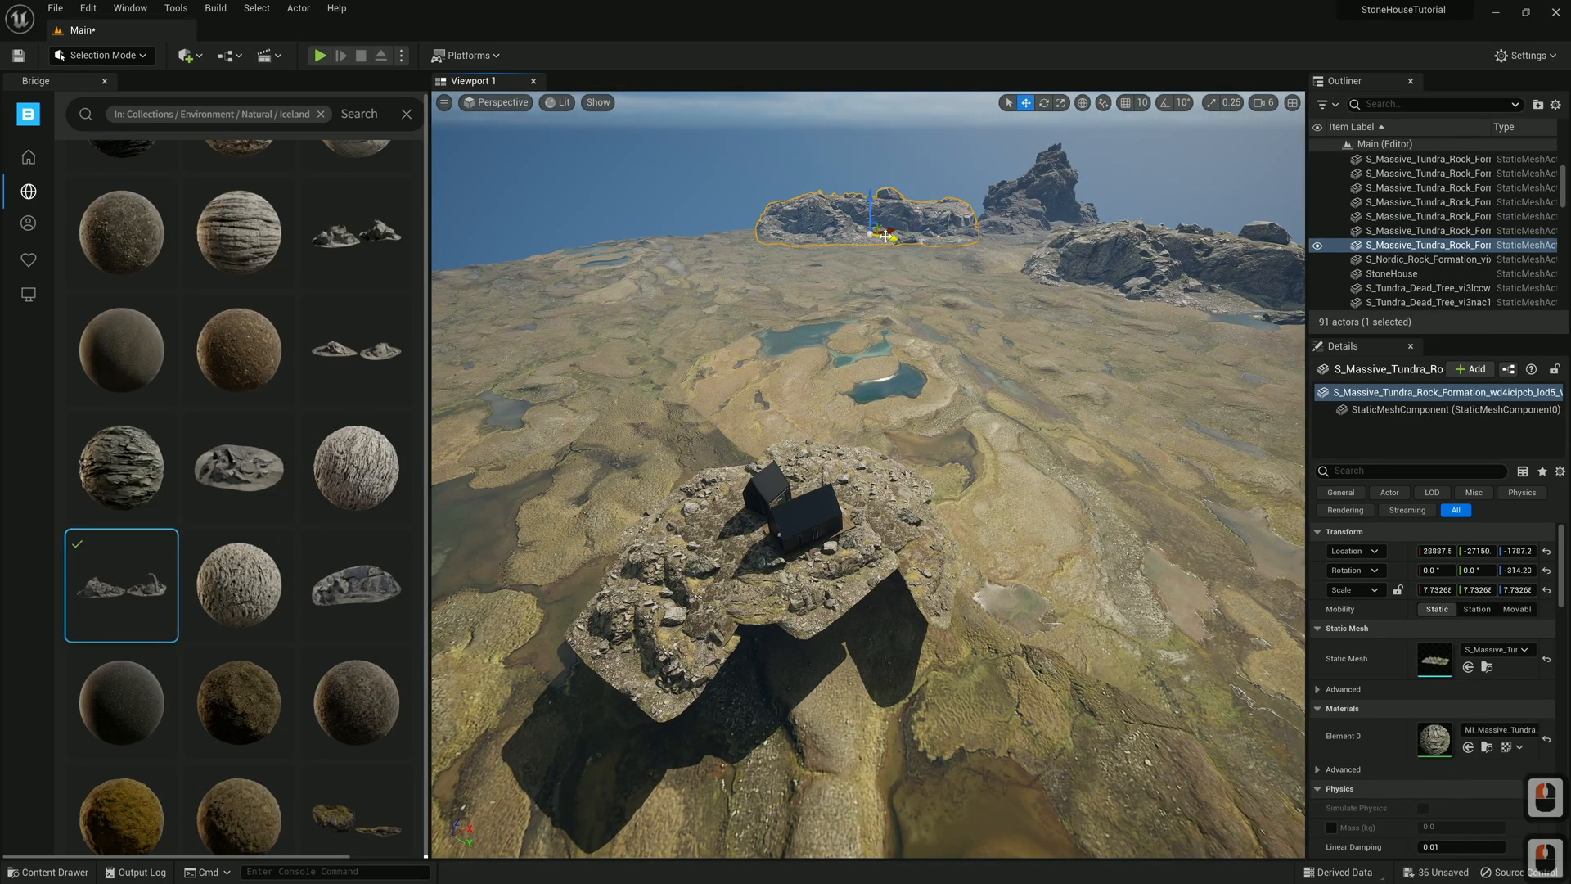
{"action": "right_click_drag", "start_coordinate": [867, 475], "coordinate": [867, 474]}
{"action": "key", "text": "w"}
{"action": "key", "text": "a"}
{"action": "key", "text": "s"}
{"action": "key", "text": "w"}
{"action": "key", "text": "a"}
{"action": "key", "text": "w"}
{"action": "key", "text": "w"}
{"action": "key", "text": "w"}
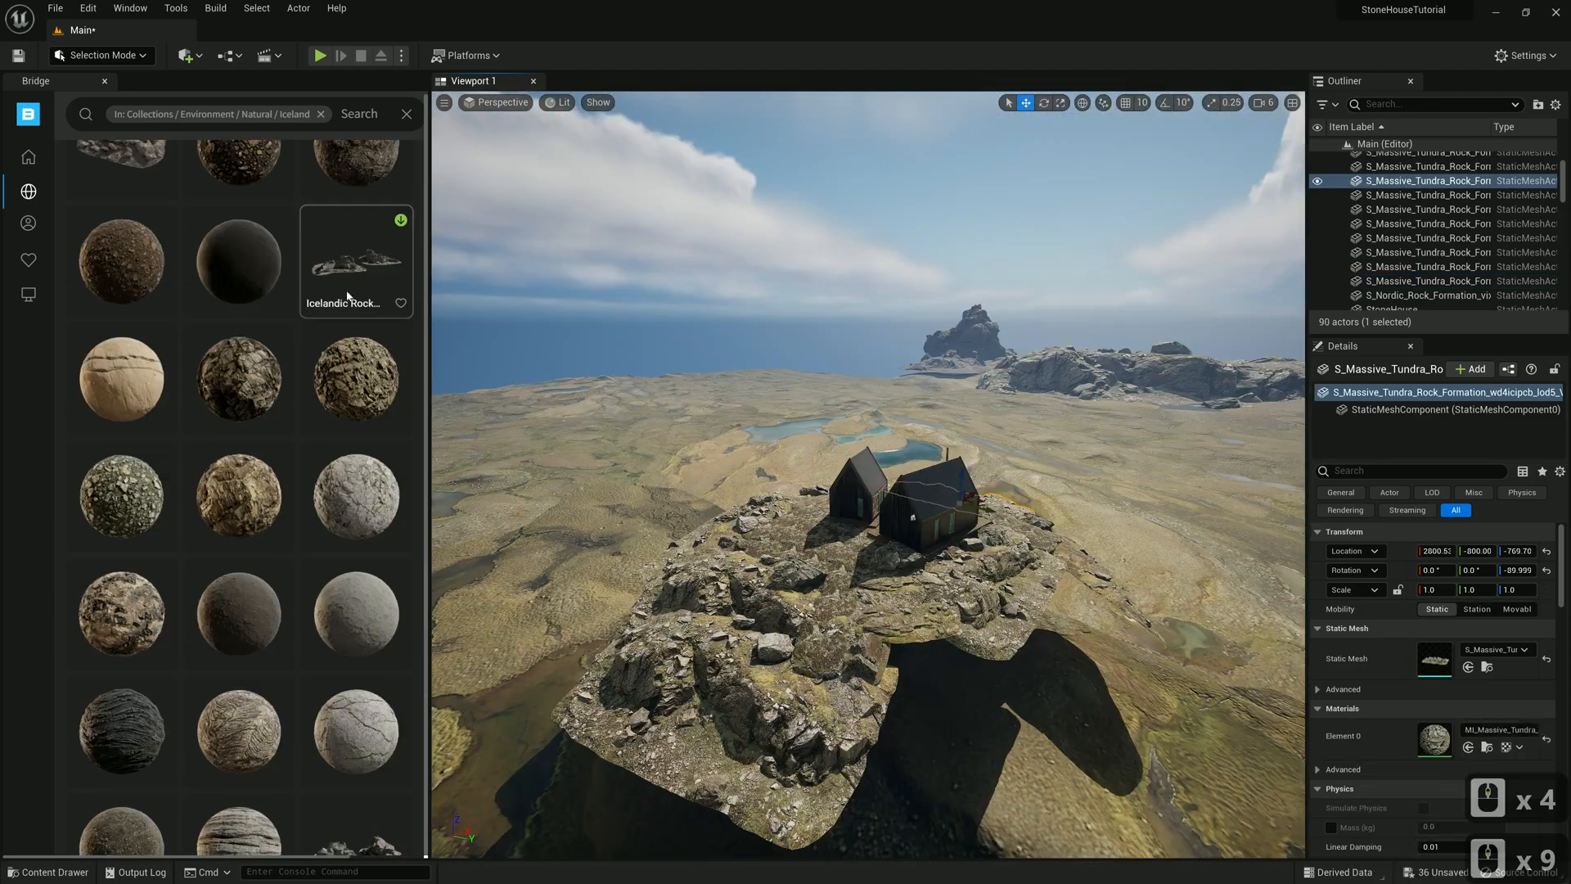
Add the Huge Icelandic Rock Assembly as a distant mountain, scaled to about 38.7, at about X 31146, Y -41531, Z -1869
{"action": "left_click_drag", "start_coordinate": [356, 261], "coordinate": [757, 362]}
{"action": "left_click", "coordinate": [1027, 103]}
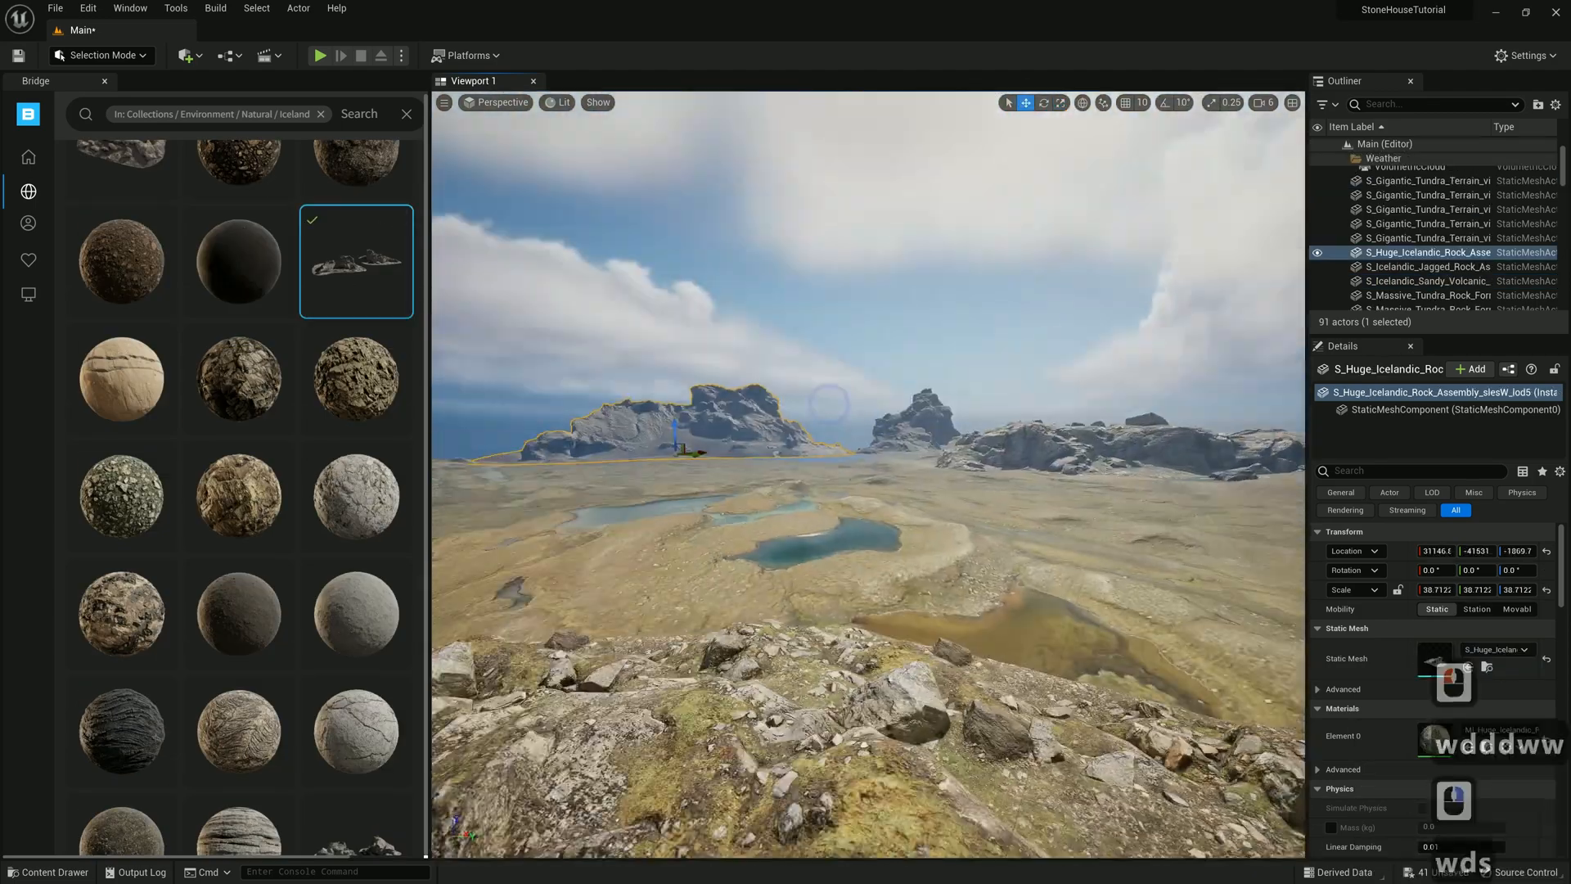
{"action": "right_click_drag", "start_coordinate": [716, 436], "coordinate": [716, 435]}
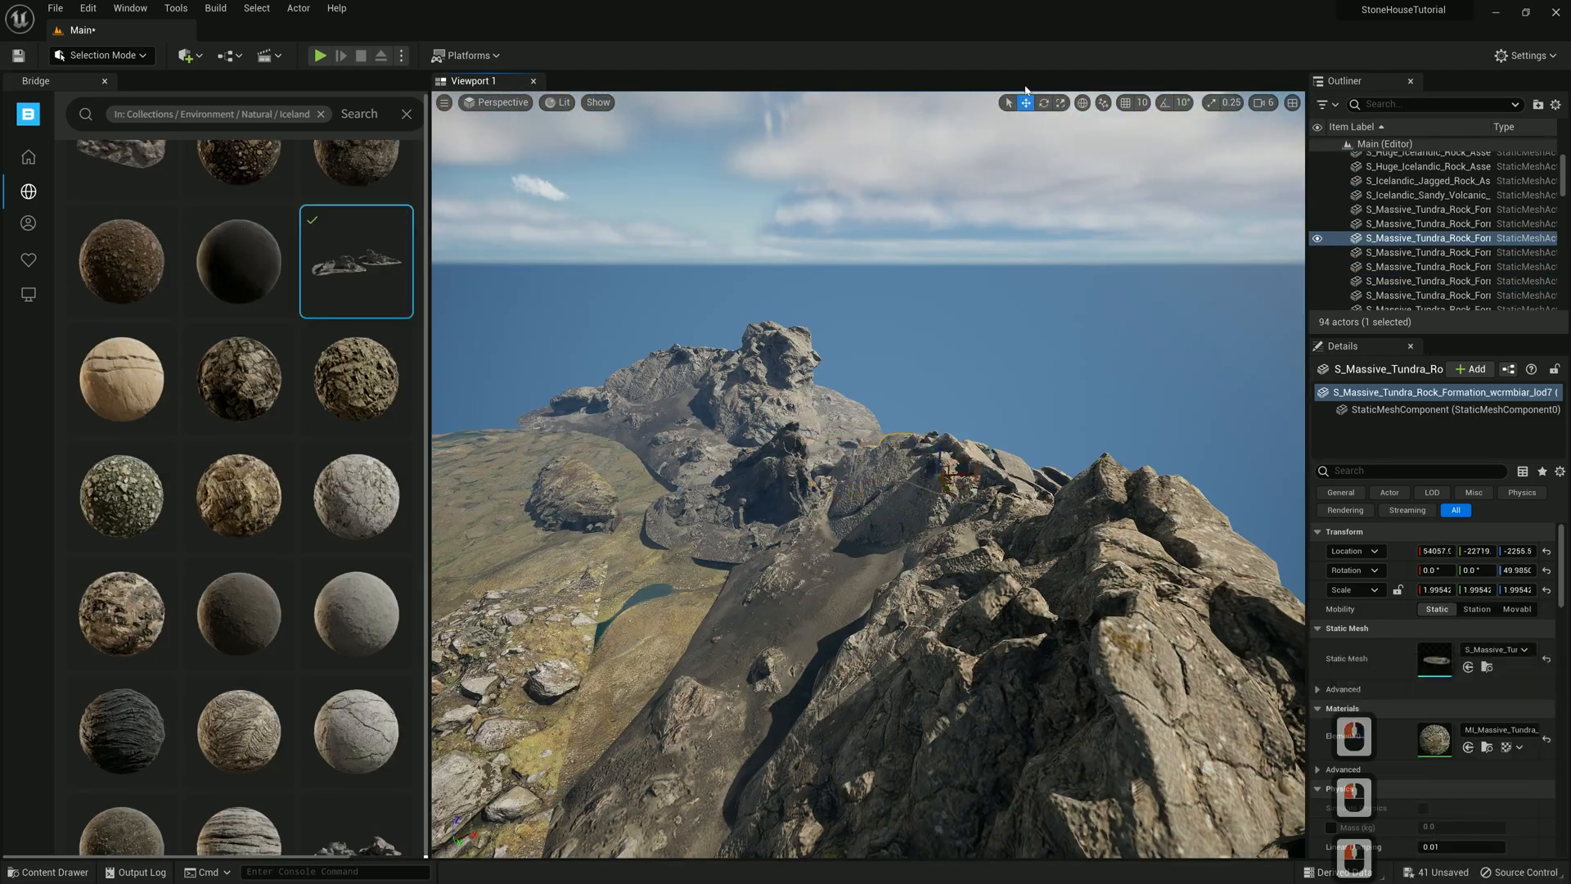
Extend the distant mountains with further rock and terrain copies, placing a massive rock formation scaled to about 7.73 at about X 9974, Y -59822, Z -2421
{"action": "right_click_drag", "start_coordinate": [867, 440], "coordinate": [867, 439]}
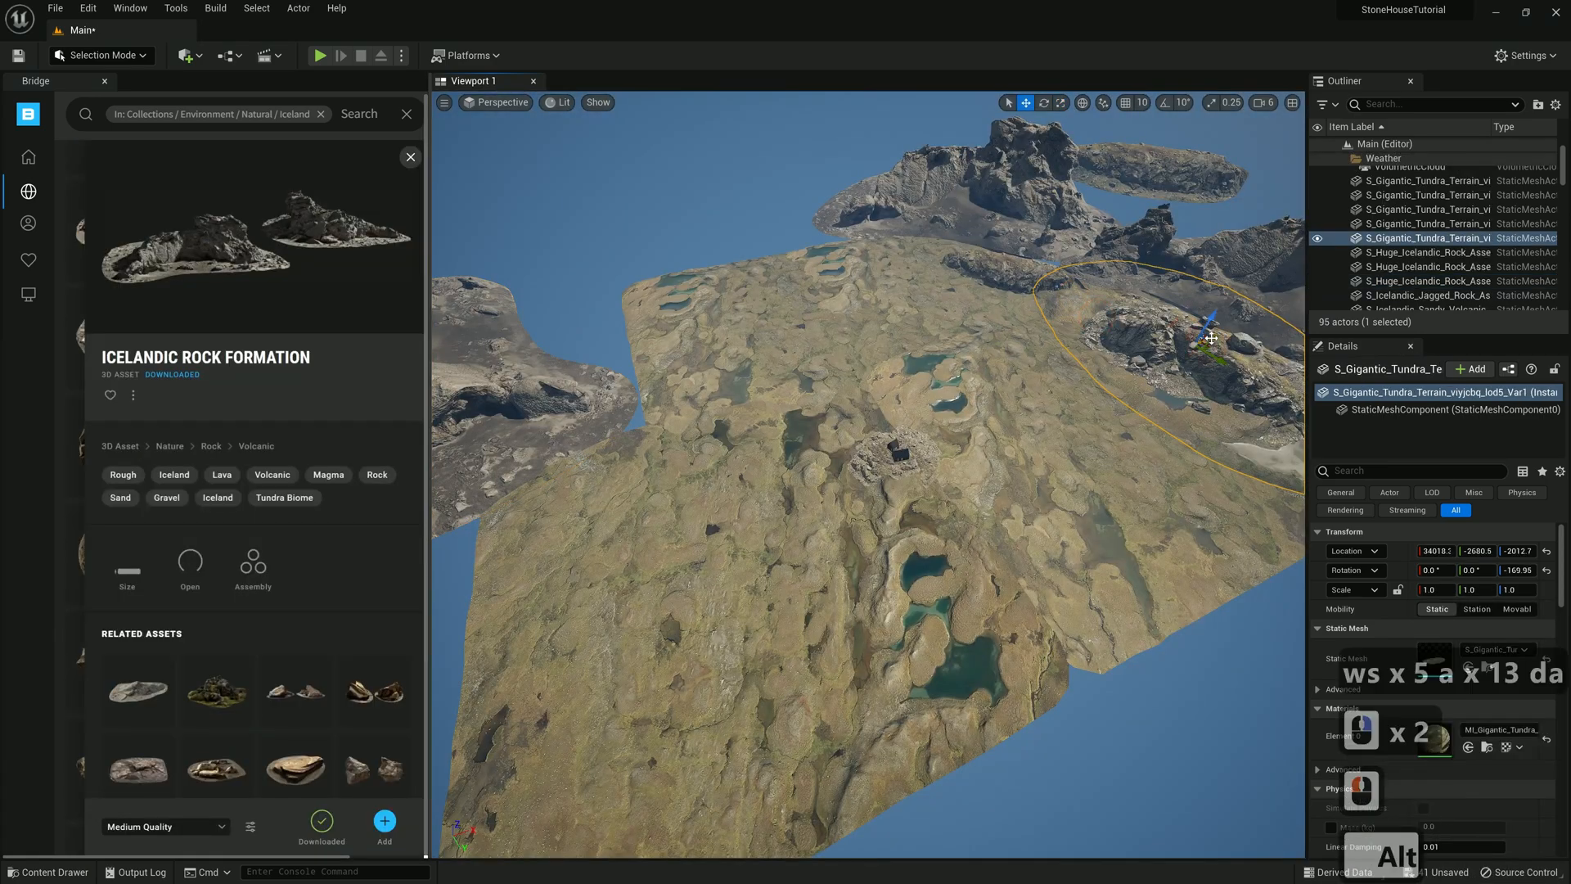
{"action": "right_click_drag", "start_coordinate": [633, 361], "coordinate": [633, 361]}
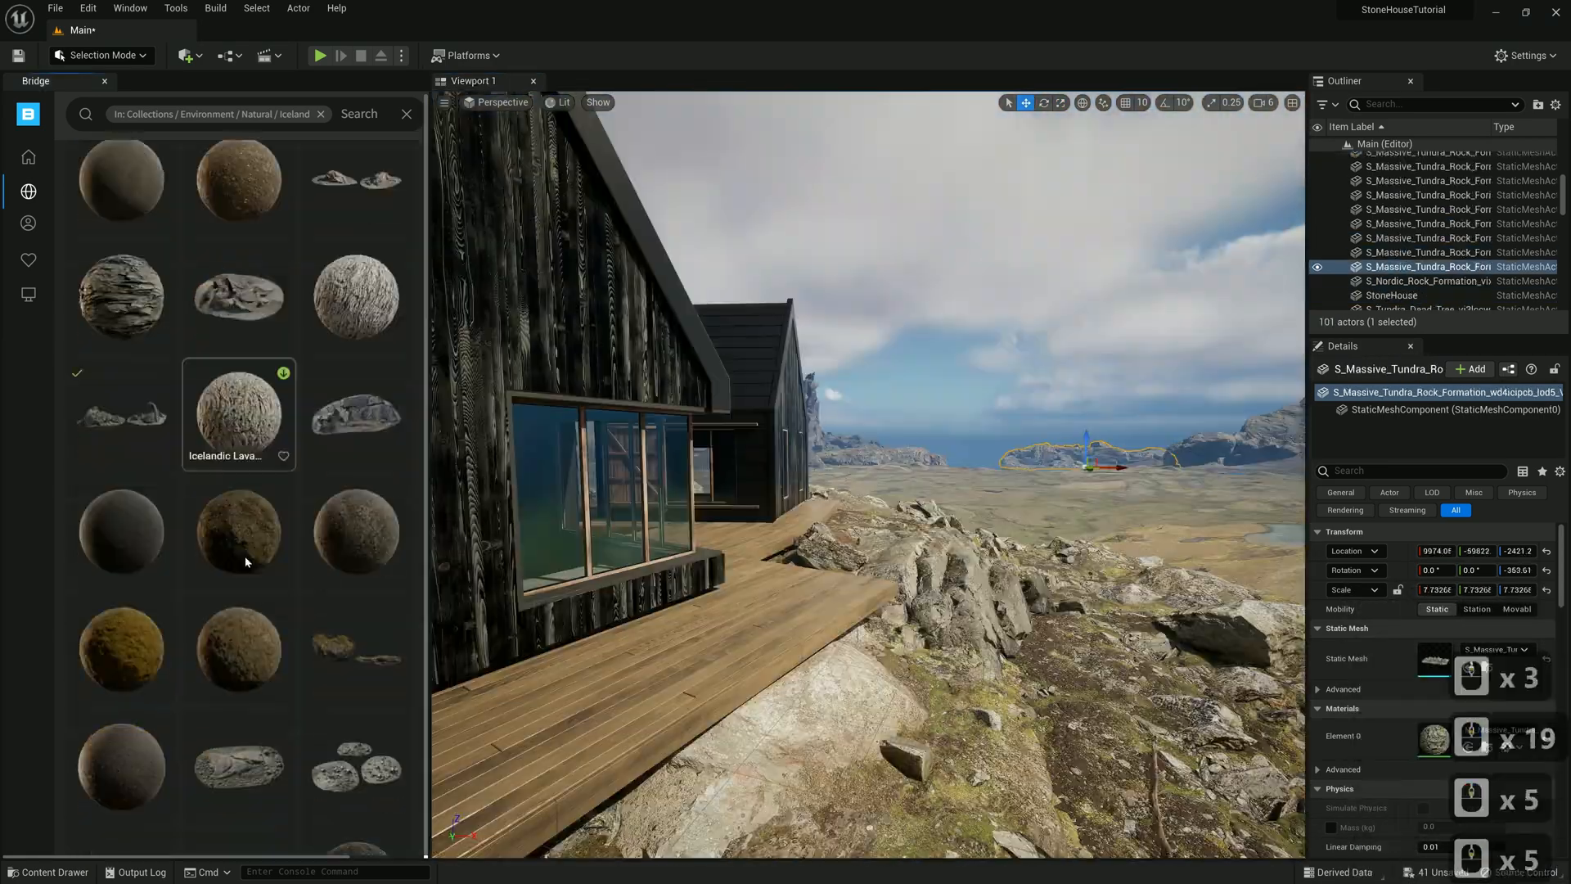
{"action": "scroll", "coordinate": [244, 557], "scroll_direction": "down", "scroll_amount": 10}
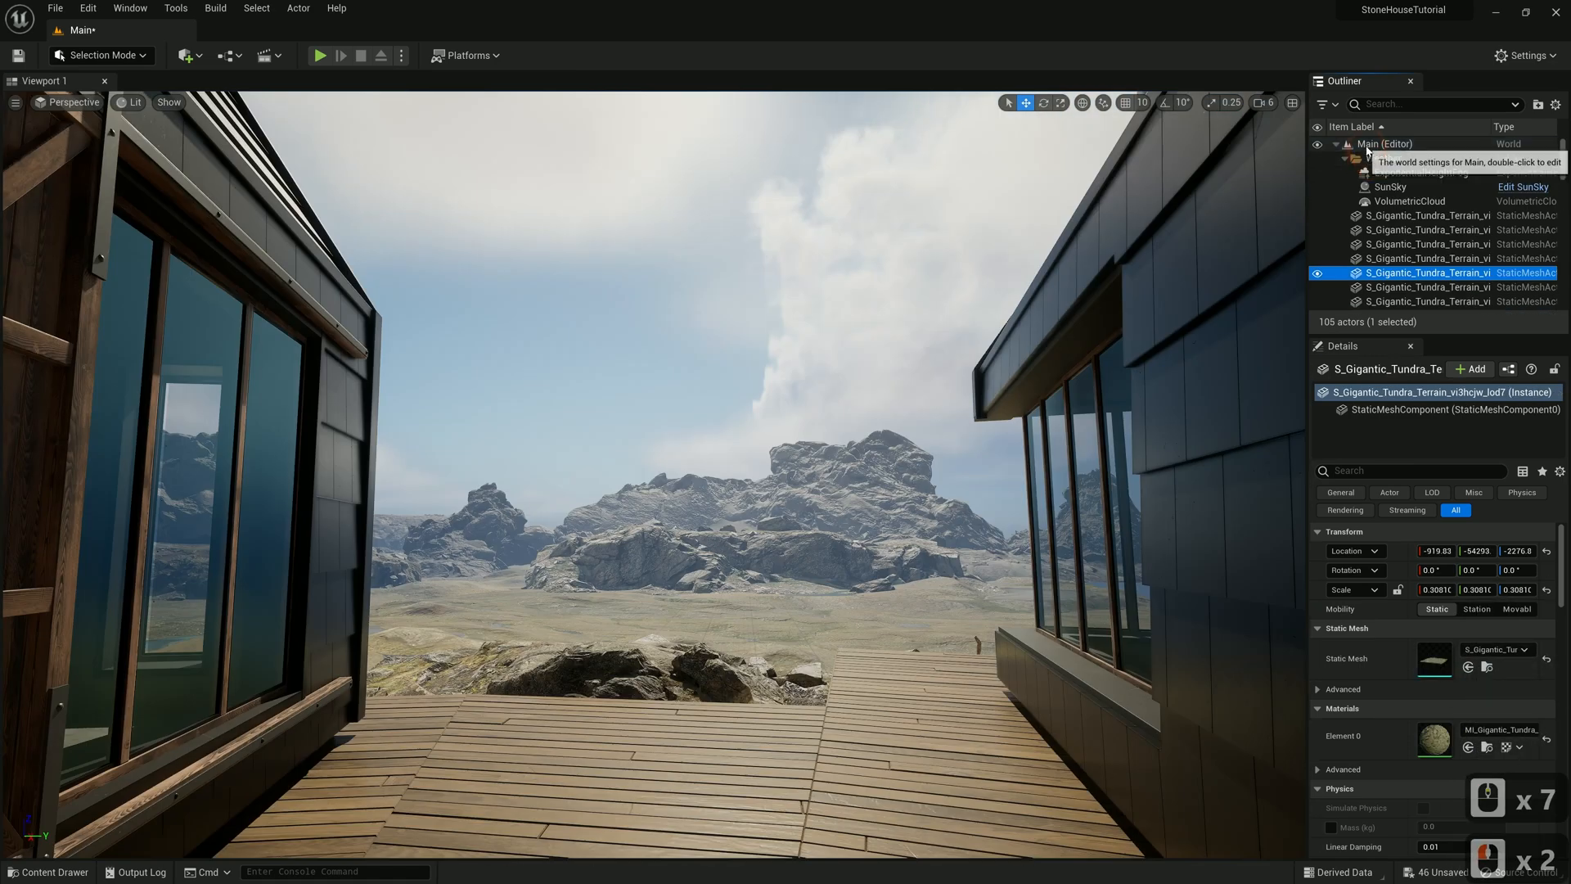
Create a new actor folder named Nature under the Main level
{"action": "right_click", "coordinate": [1370, 152]}
{"action": "left_click", "coordinate": [1428, 175]}
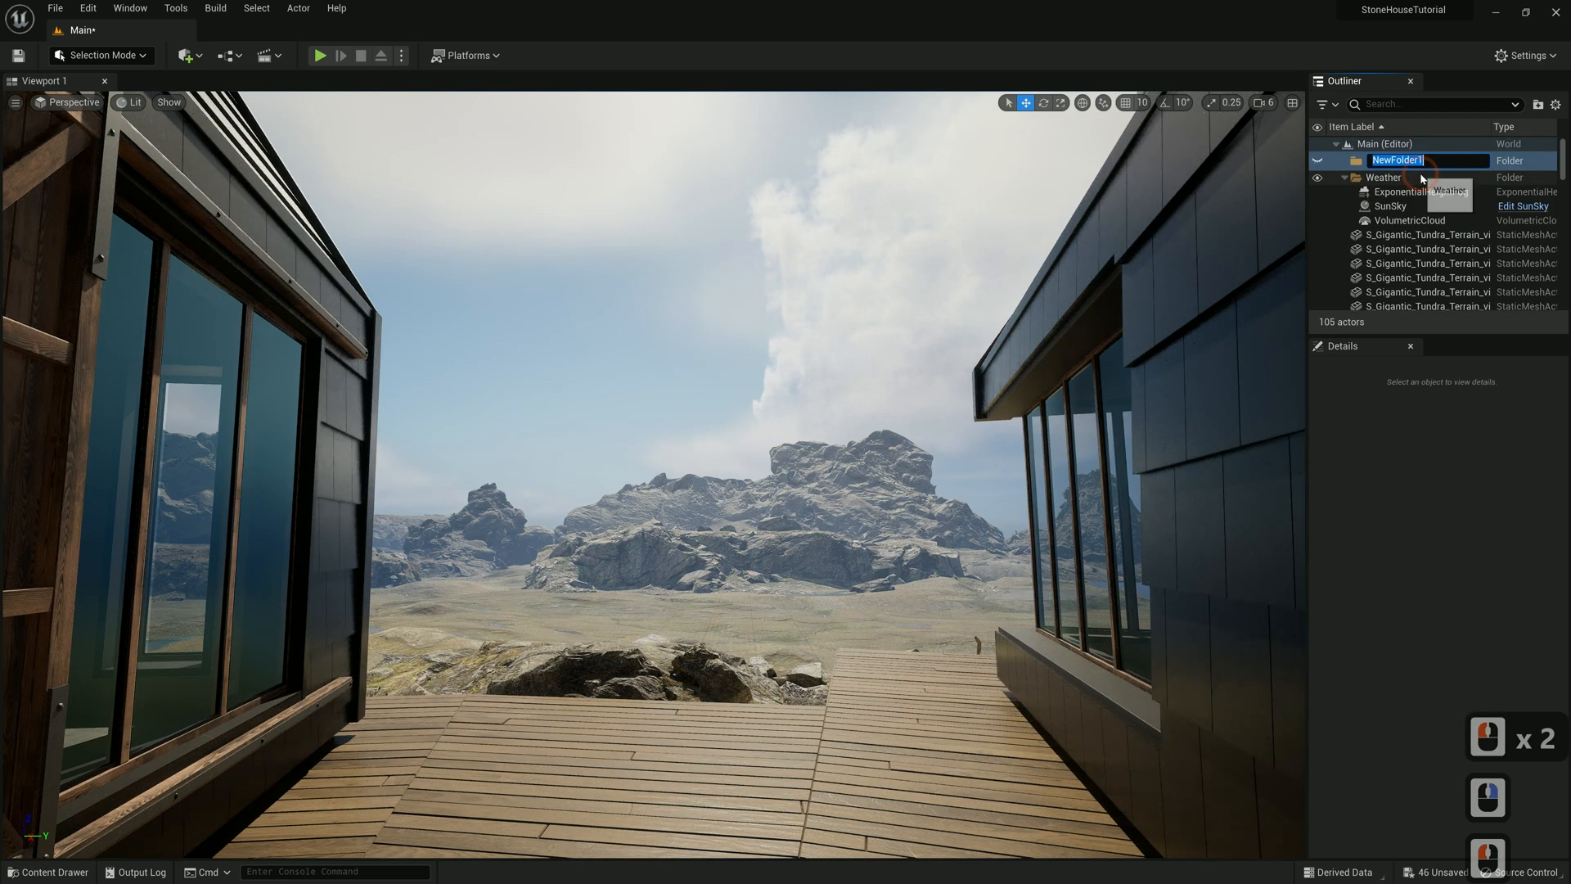
{"action": "type", "text": "N"}
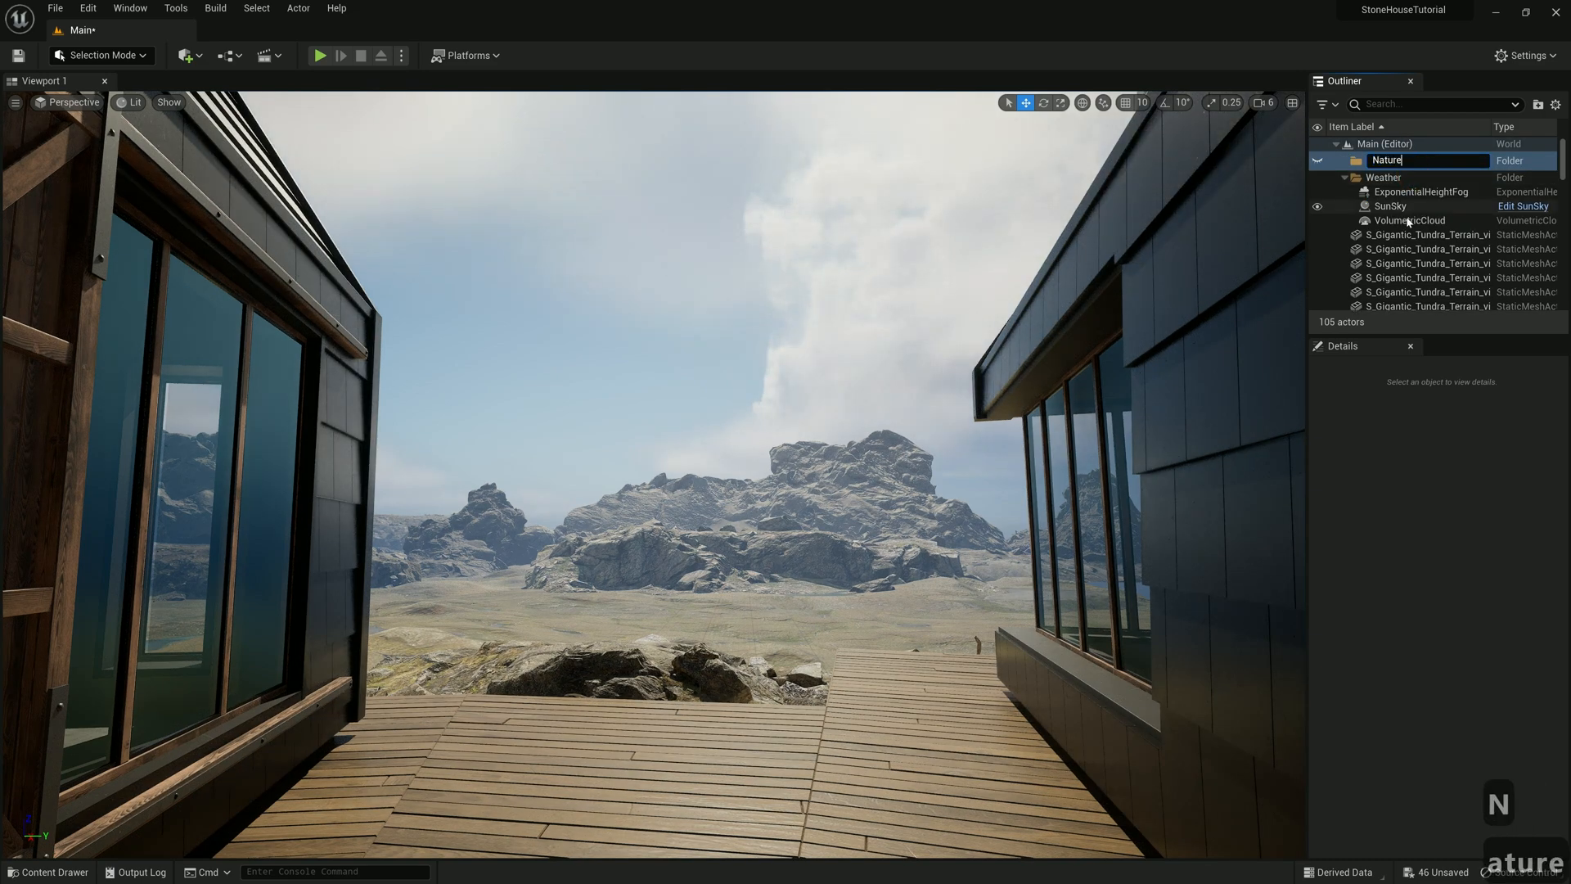
{"action": "type", "text": "ature"}
Move all terrain and rock static mesh actors, from the first Gigantic Tundra Terrain to the last Tundra Rocky Ground, into the Nature folder
{"action": "left_click", "coordinate": [1440, 302]}
{"action": "scroll", "coordinate": [1460, 309], "scroll_direction": "down", "scroll_amount": 12}
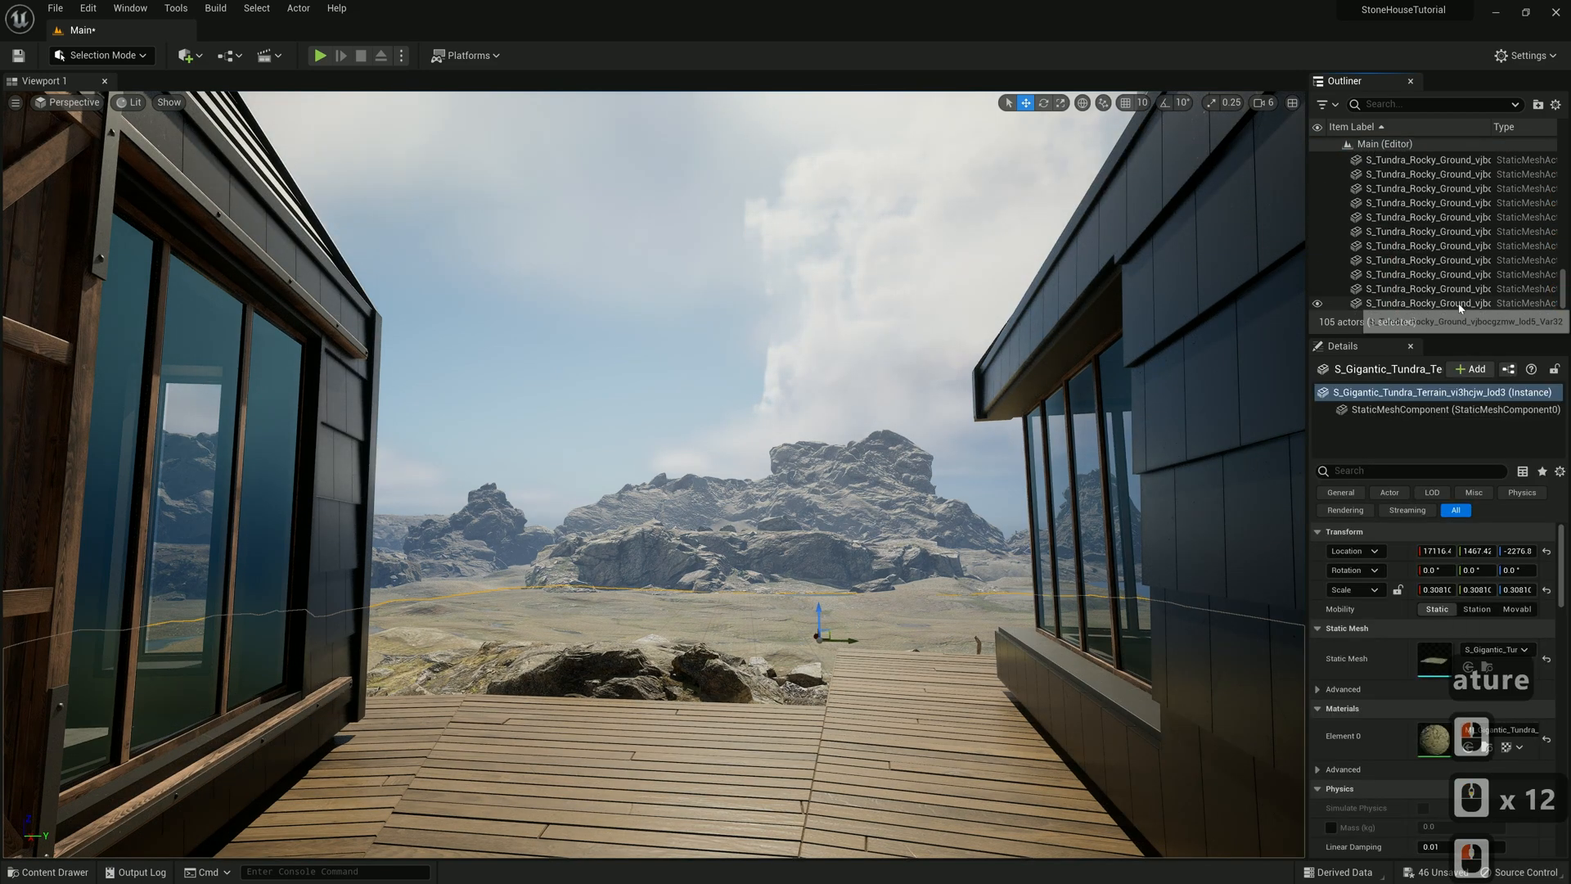
{"action": "left_click", "coordinate": [1460, 304], "text": "shift"}
{"action": "scroll", "coordinate": [1393, 235], "scroll_direction": "up", "scroll_amount": 15}
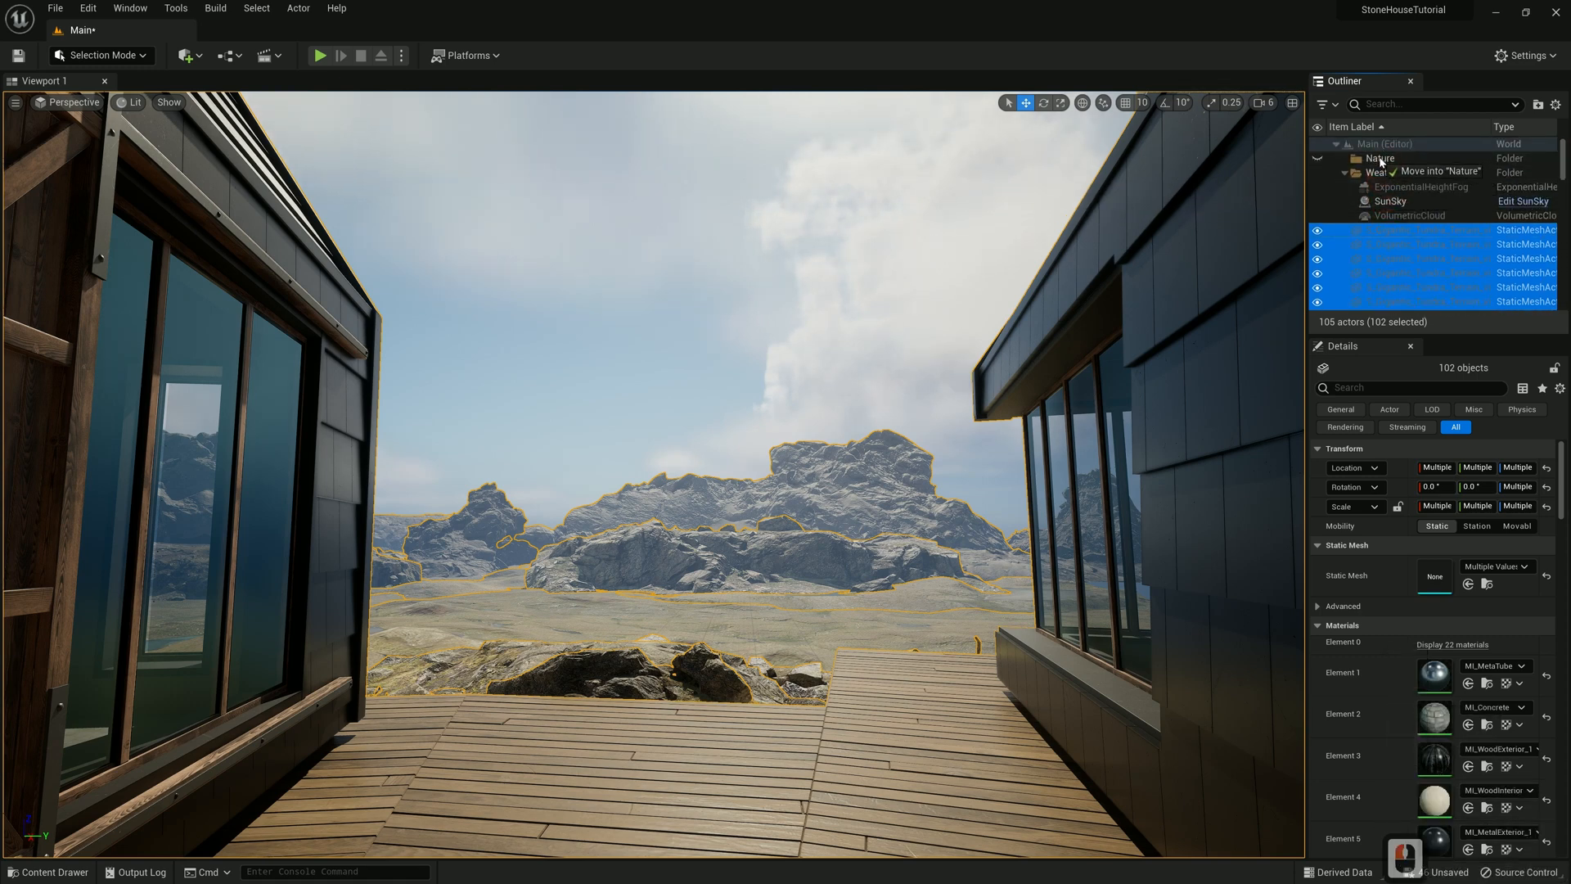
{"action": "left_click_drag", "start_coordinate": [1391, 233], "coordinate": [1344, 161]}
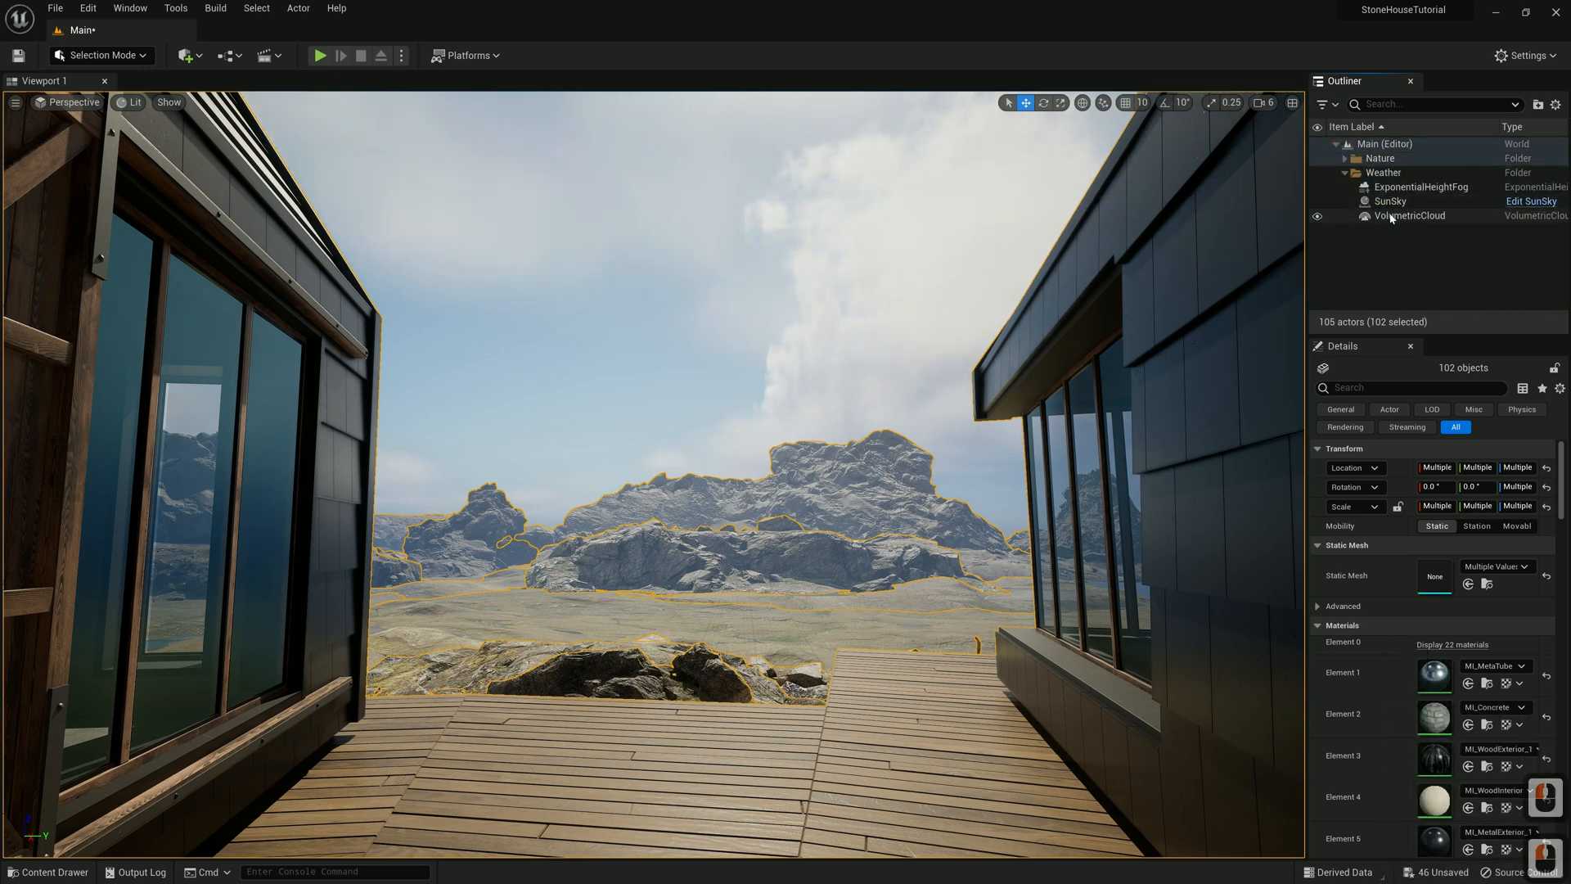
Increase the fog density of the ExponentialHeightFog actor and enable its Volumetric Fog
{"action": "left_click", "coordinate": [1364, 193]}
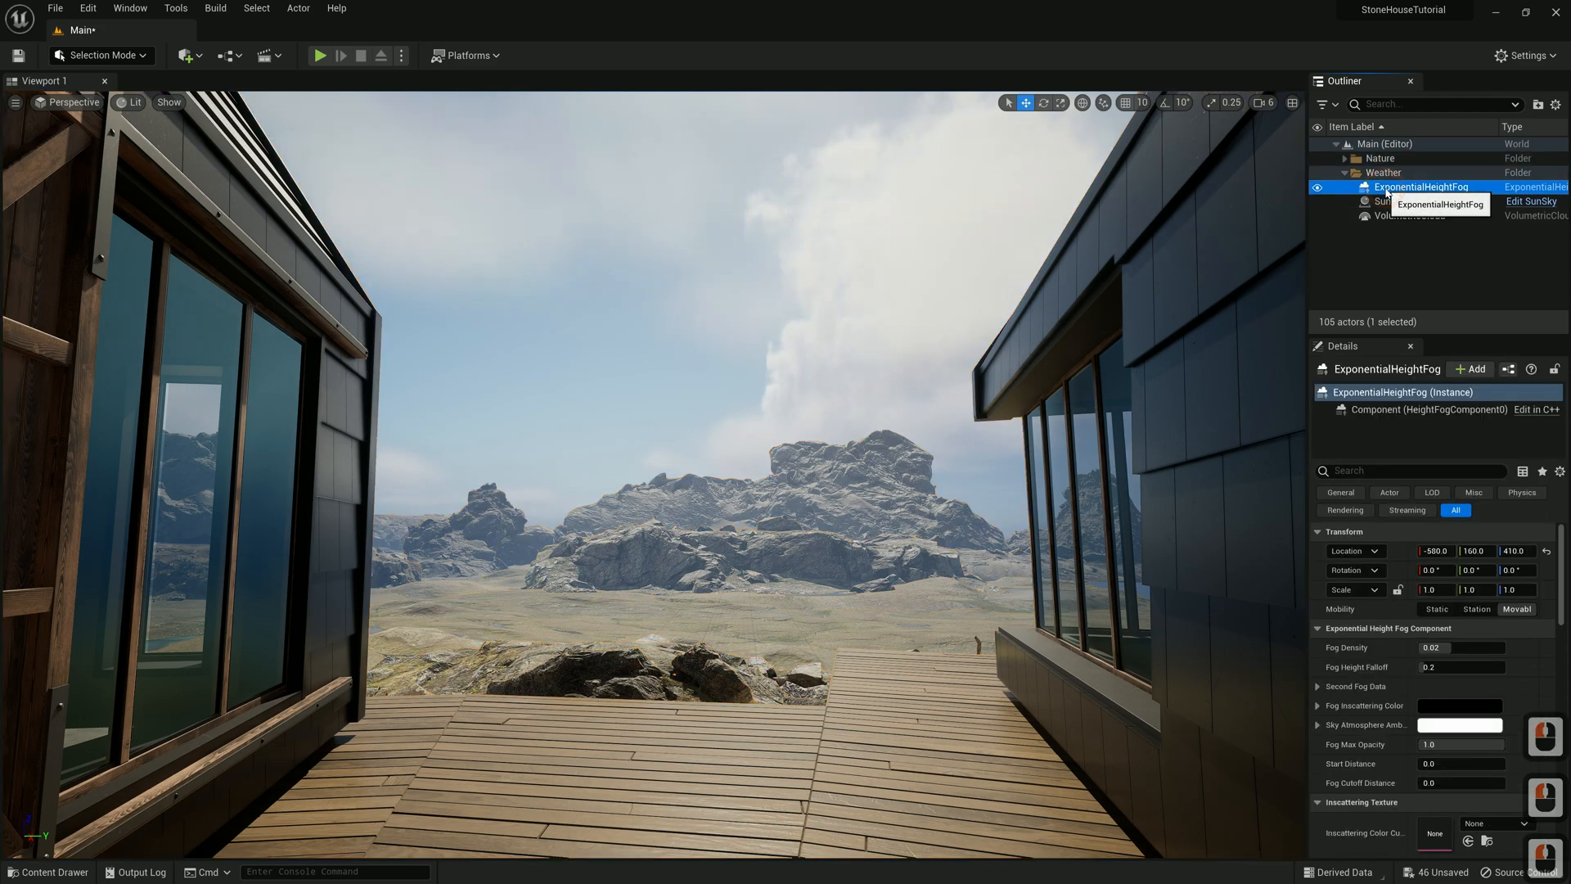
{"action": "scroll", "coordinate": [1424, 589], "scroll_direction": "down", "scroll_amount": 1}
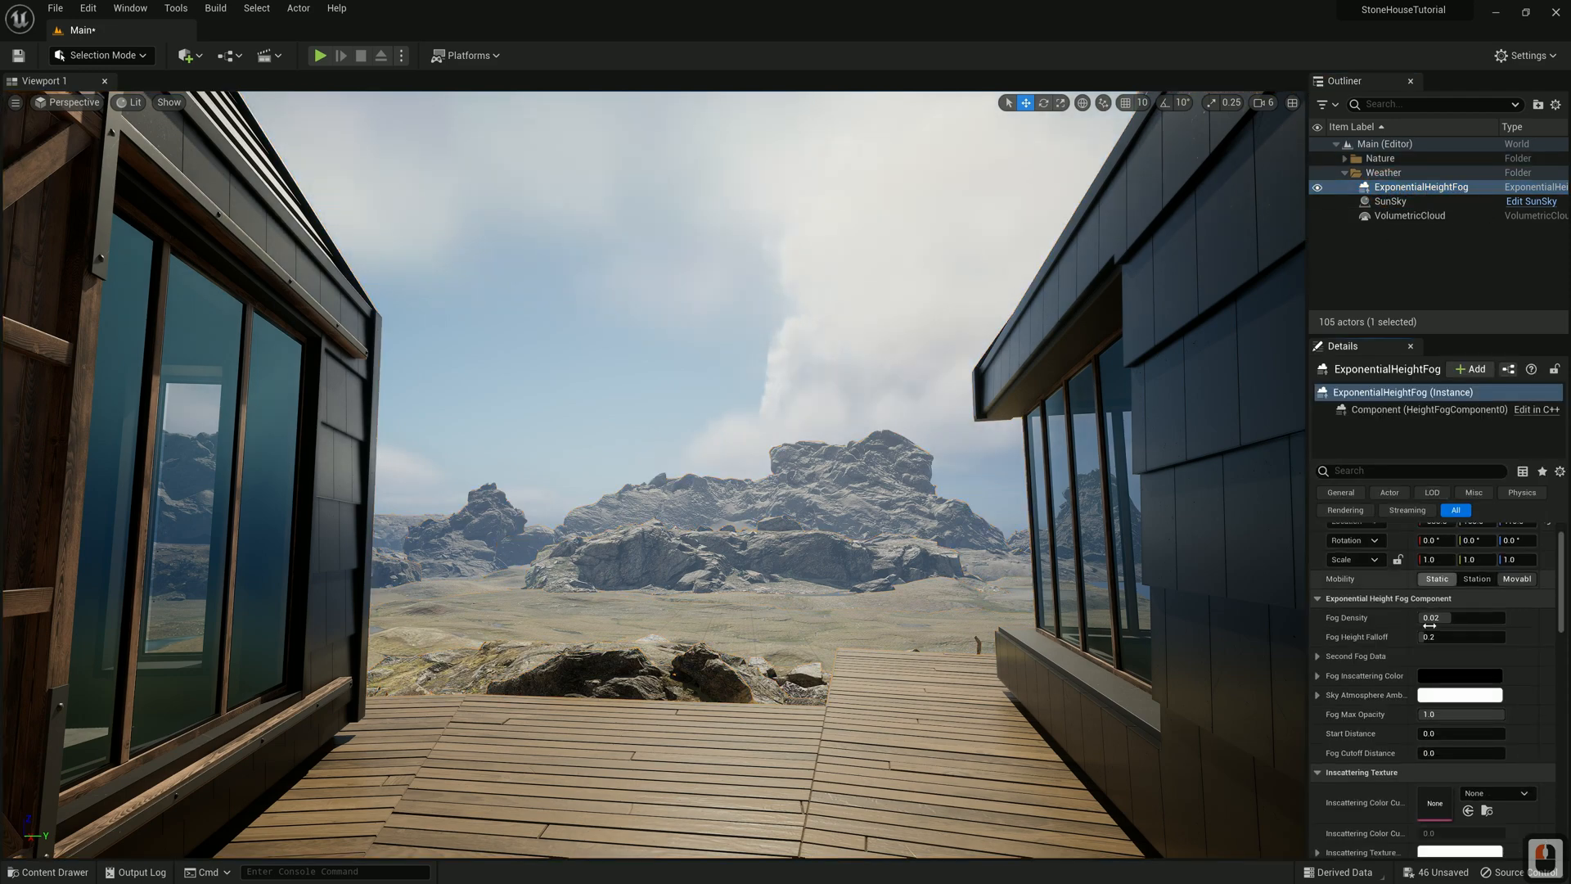
{"action": "left_click_drag", "start_coordinate": [1448, 621], "coordinate": [1489, 636]}
{"action": "scroll", "coordinate": [1439, 687], "scroll_direction": "down", "scroll_amount": 5}
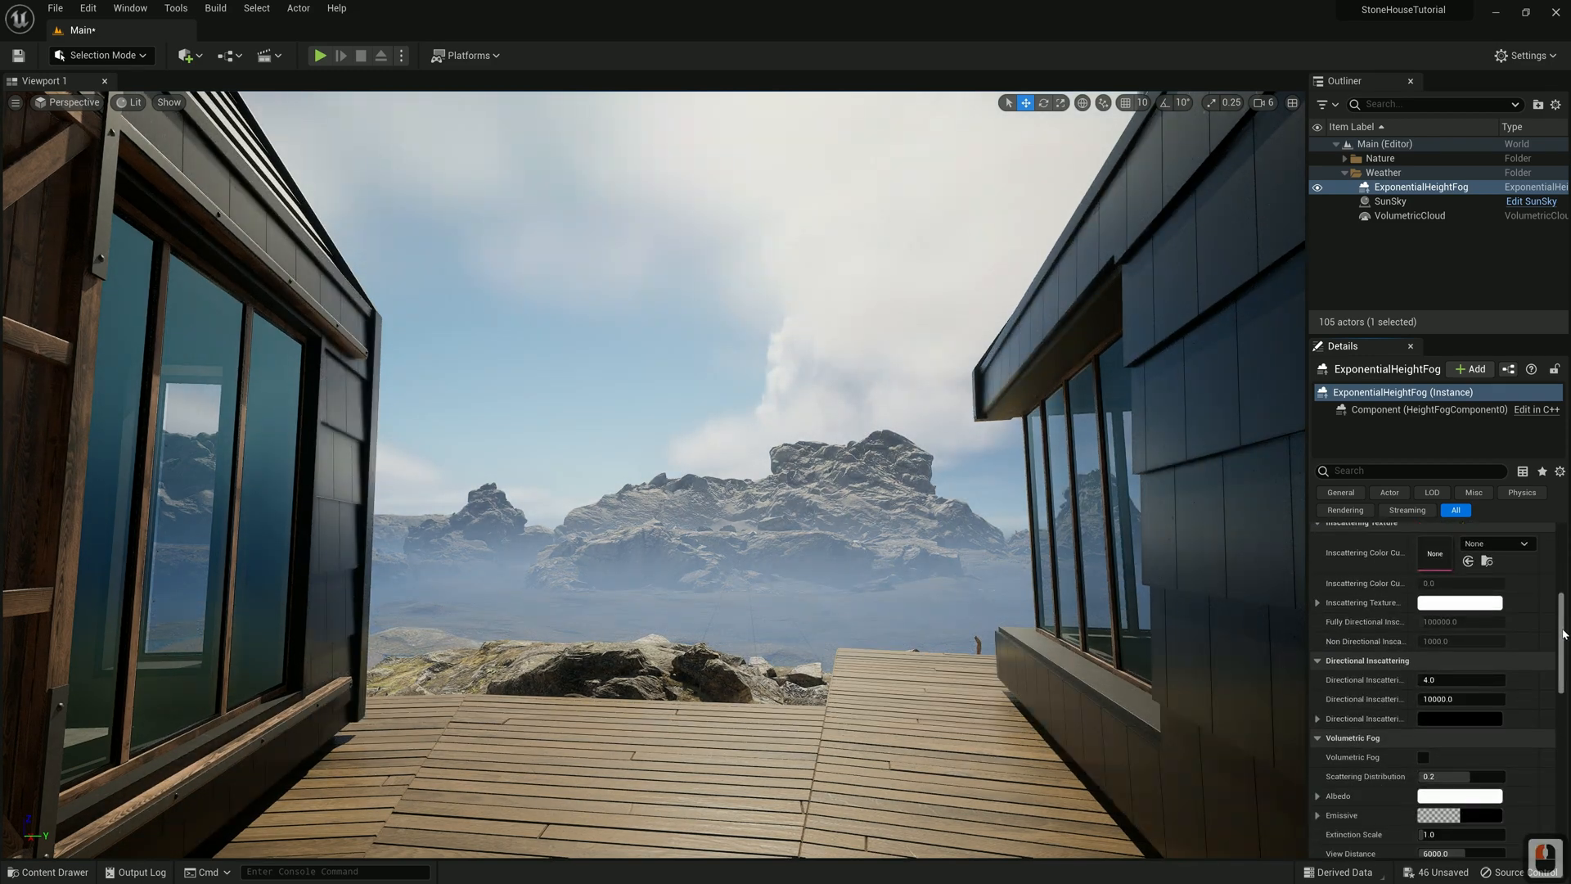
{"action": "left_click", "coordinate": [1424, 702]}
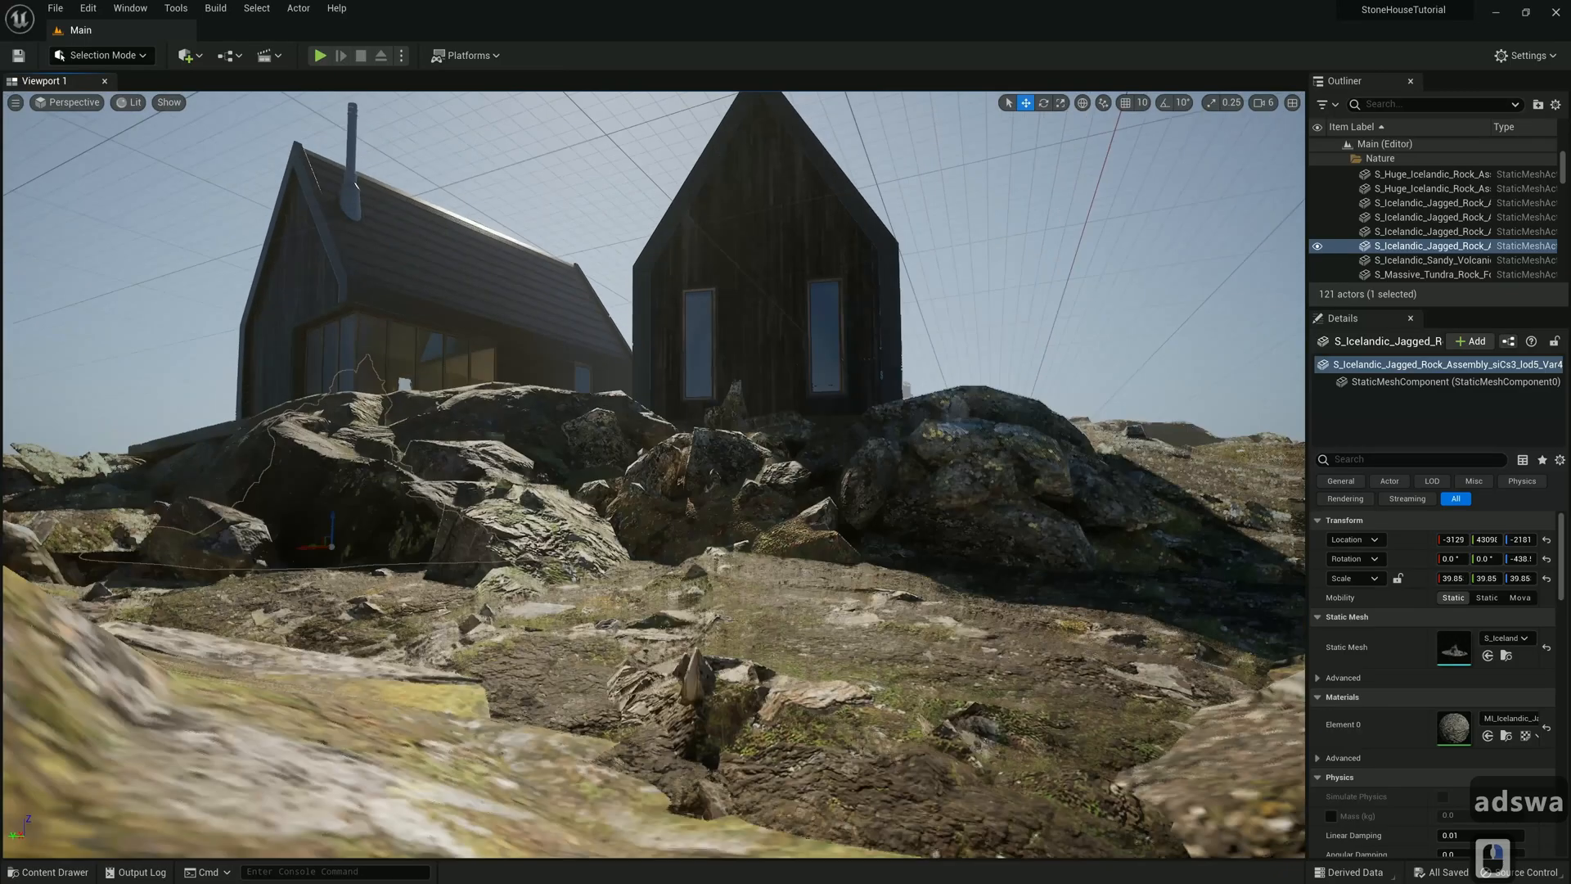
Frame both houses from low over the foreground rocks and create a Cine Camera Actor from that view
{"action": "key", "text": "s"}
{"action": "right_click_drag", "start_coordinate": [654, 475], "coordinate": [724, 475]}
{"action": "key", "text": "w"}
{"action": "key", "text": "a"}
{"action": "key", "text": "d"}
{"action": "left_click", "coordinate": [20, 105]}
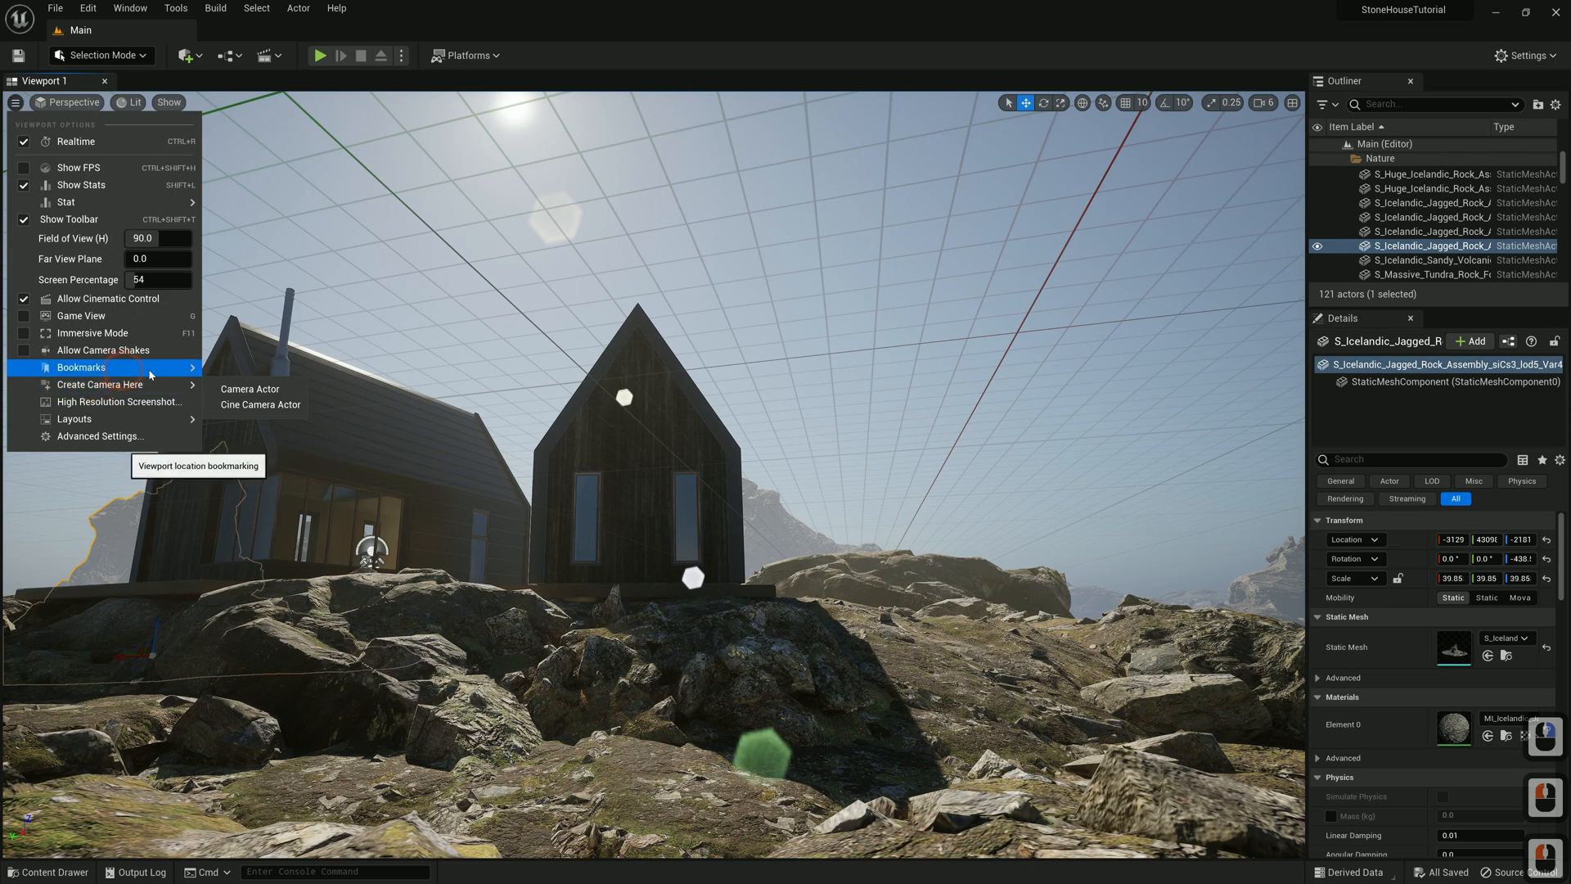
{"action": "left_click", "coordinate": [262, 404]}
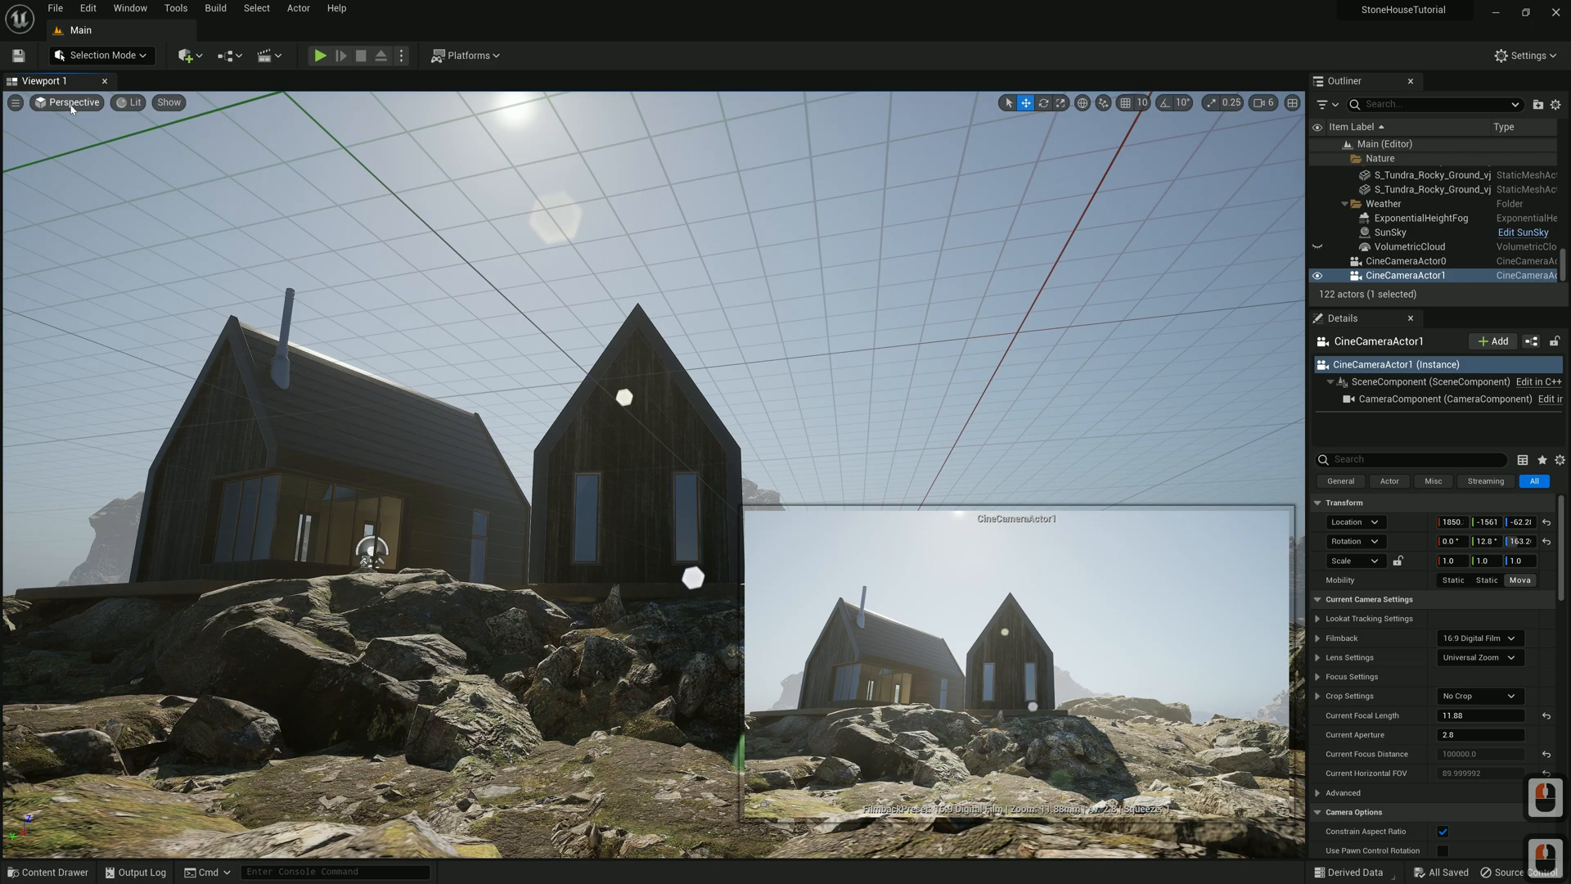
Pilot the new cine camera to about X 1373, Y -2126, Z -146 and set its lens to 30mm Prime f/1.4
{"action": "left_click", "coordinate": [72, 105]}
{"action": "left_click", "coordinate": [112, 280]}
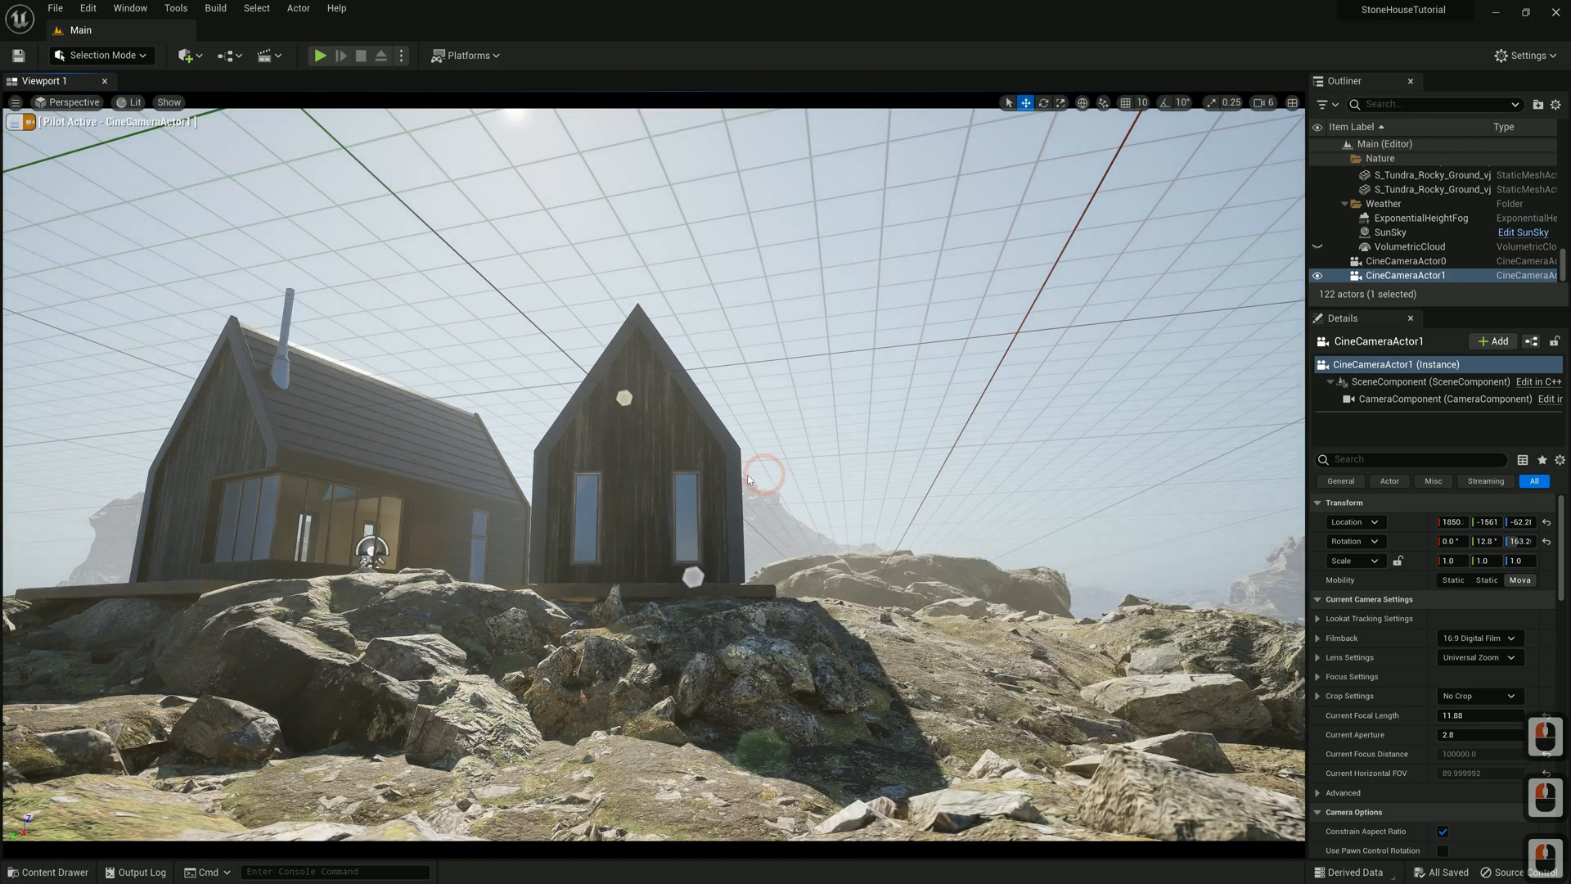
{"action": "key", "text": "d"}
{"action": "mouse_move", "coordinate": [748, 480]}
{"action": "right_mouse_down"}
{"action": "mouse_move", "coordinate": [667, 503]}
{"action": "mouse_move", "coordinate": [733, 474]}
{"action": "right_mouse_up"}
{"action": "key", "text": "w"}
{"action": "key", "text": "s"}
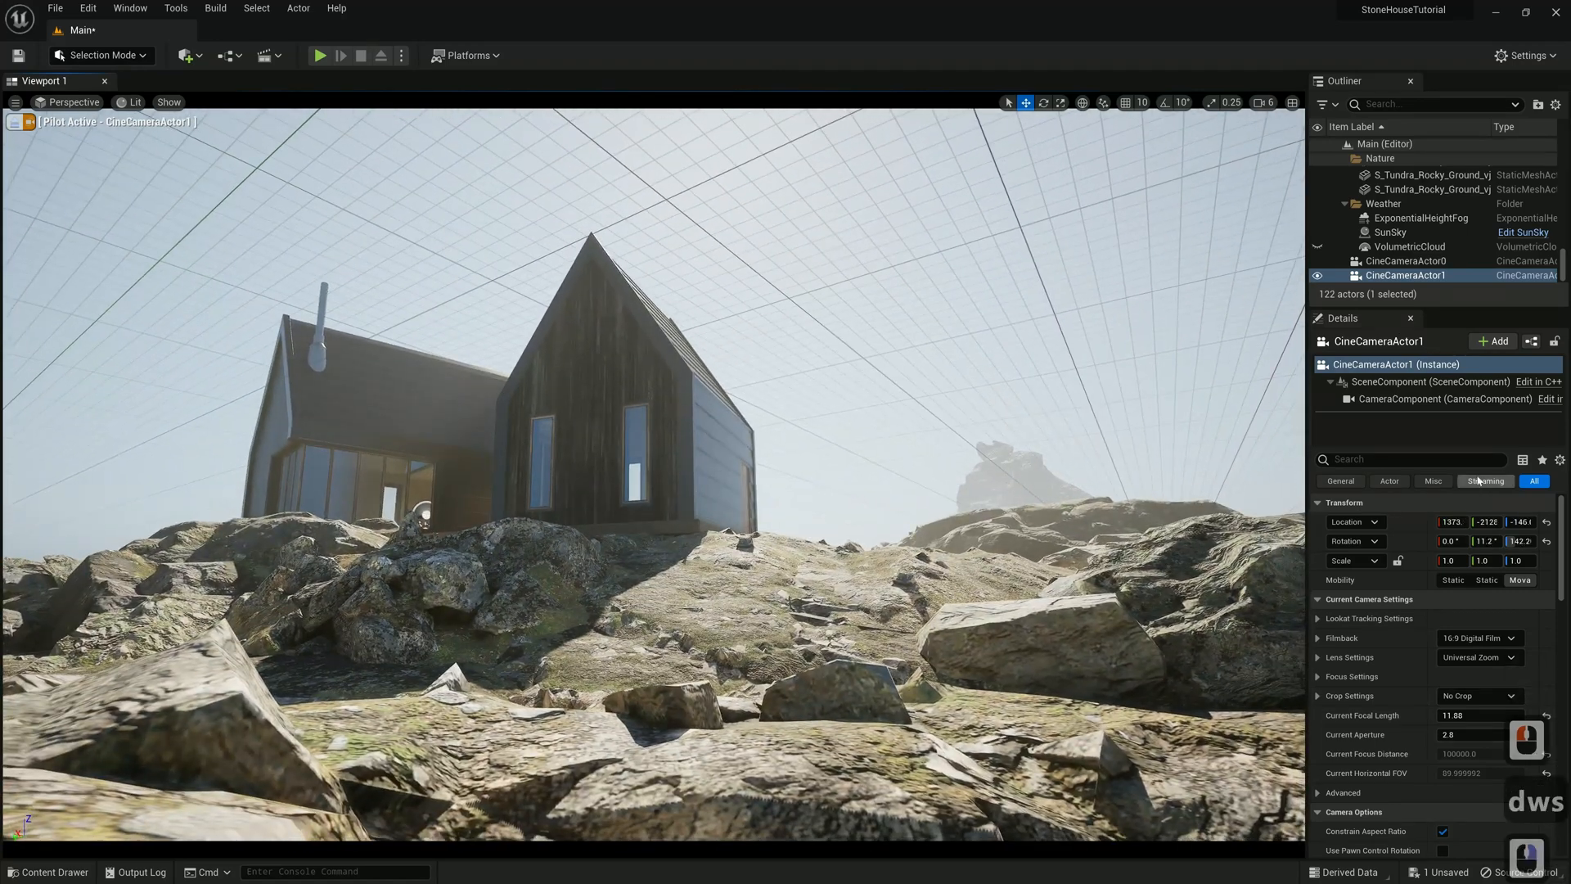
{"action": "left_click", "coordinate": [1482, 659]}
{"action": "left_click", "coordinate": [1472, 699]}
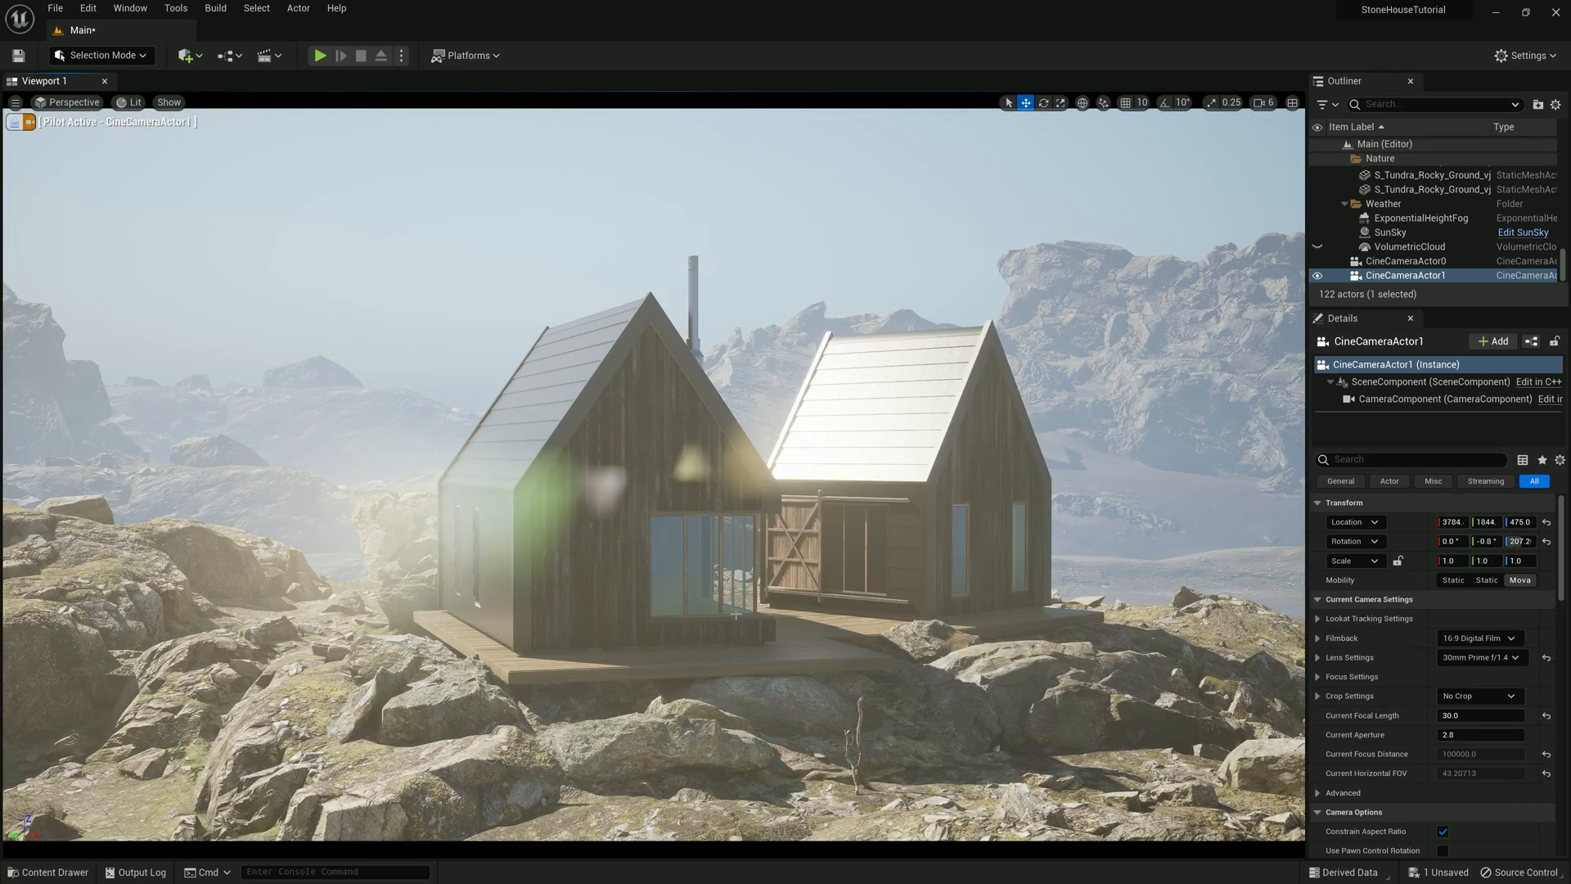
Stop piloting the camera and create another Cine Camera Actor facing the two windowed gable ends across the rocky ground
{"action": "left_click", "coordinate": [12, 123]}
{"action": "left_click", "coordinate": [16, 103]}
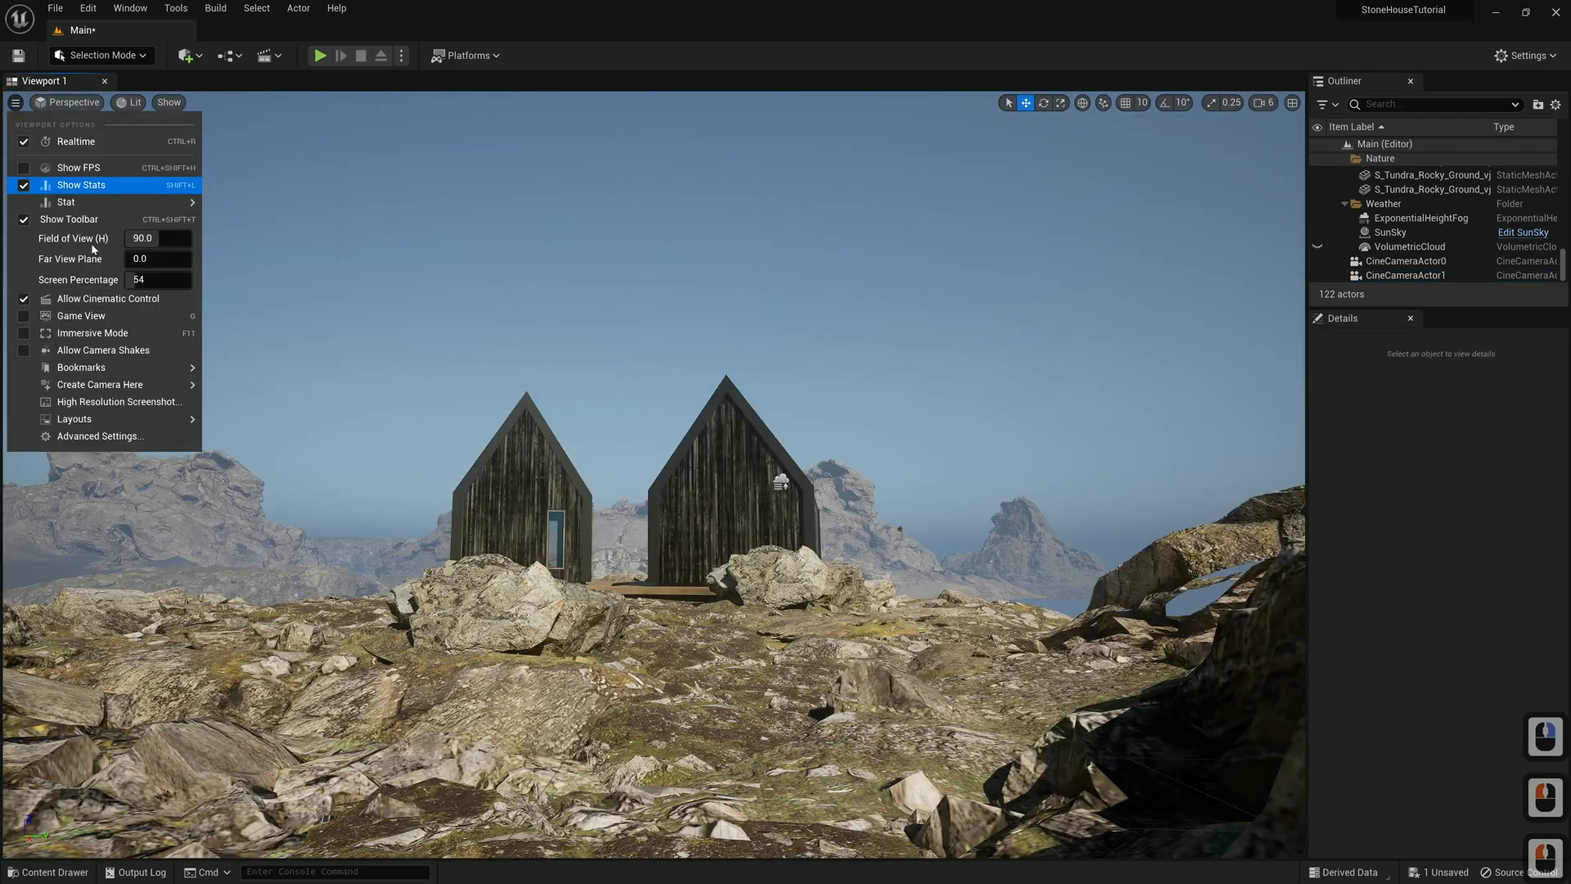
{"action": "mouse_move", "coordinate": [123, 384]}
{"action": "left_click", "coordinate": [265, 407]}
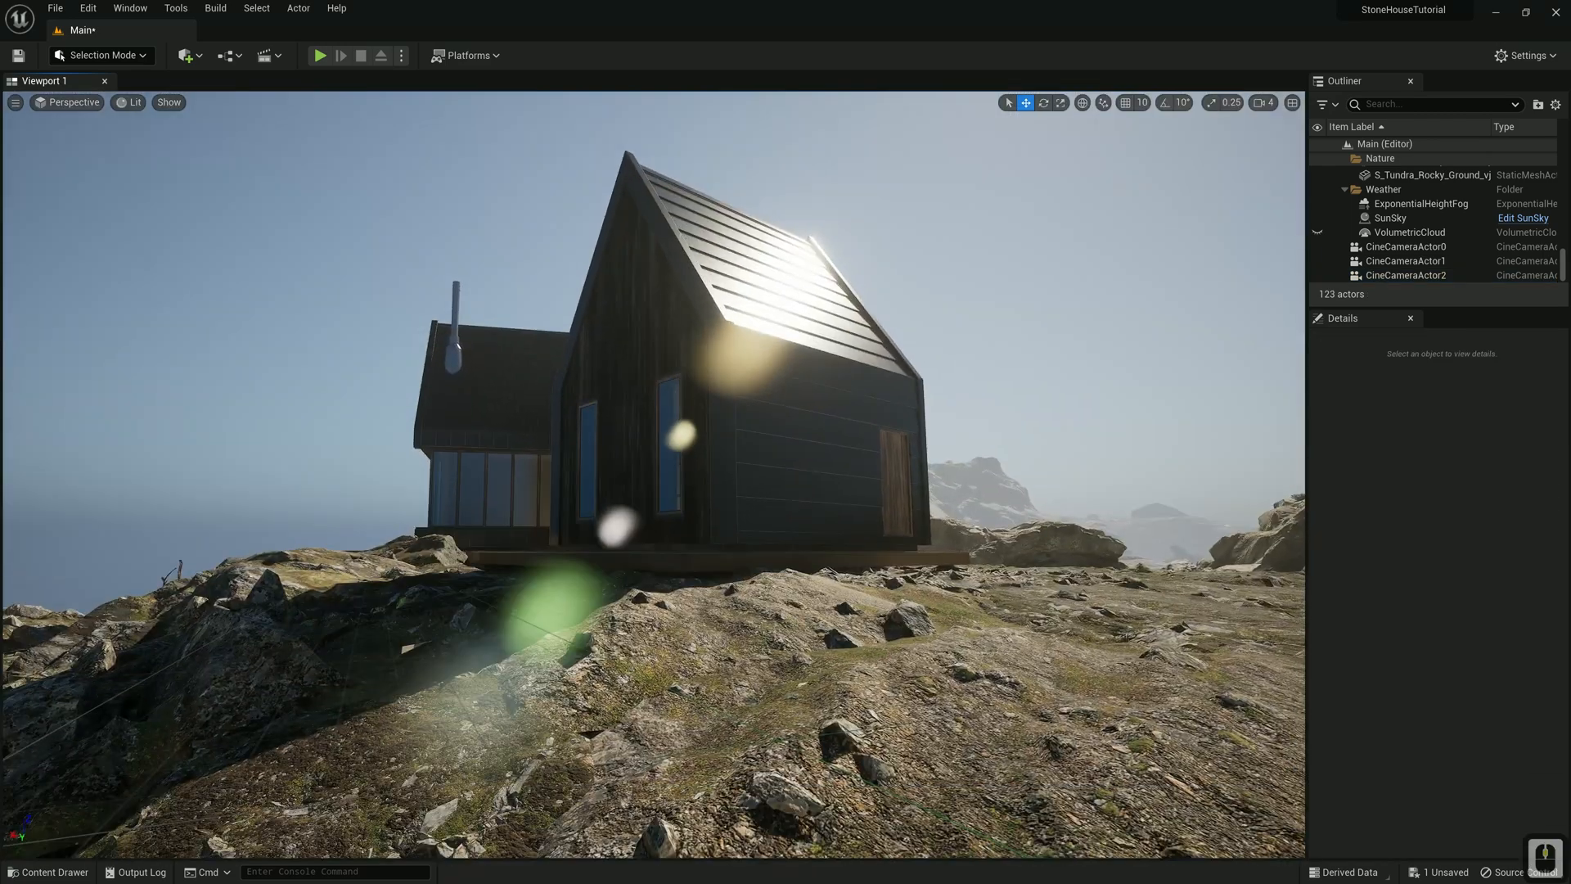
Create a Cine Camera Actor from the low corner view with sun glare on the roof and change its lens preset
{"action": "left_click", "coordinate": [16, 102]}
{"action": "mouse_move", "coordinate": [122, 385]}
{"action": "left_click", "coordinate": [266, 407]}
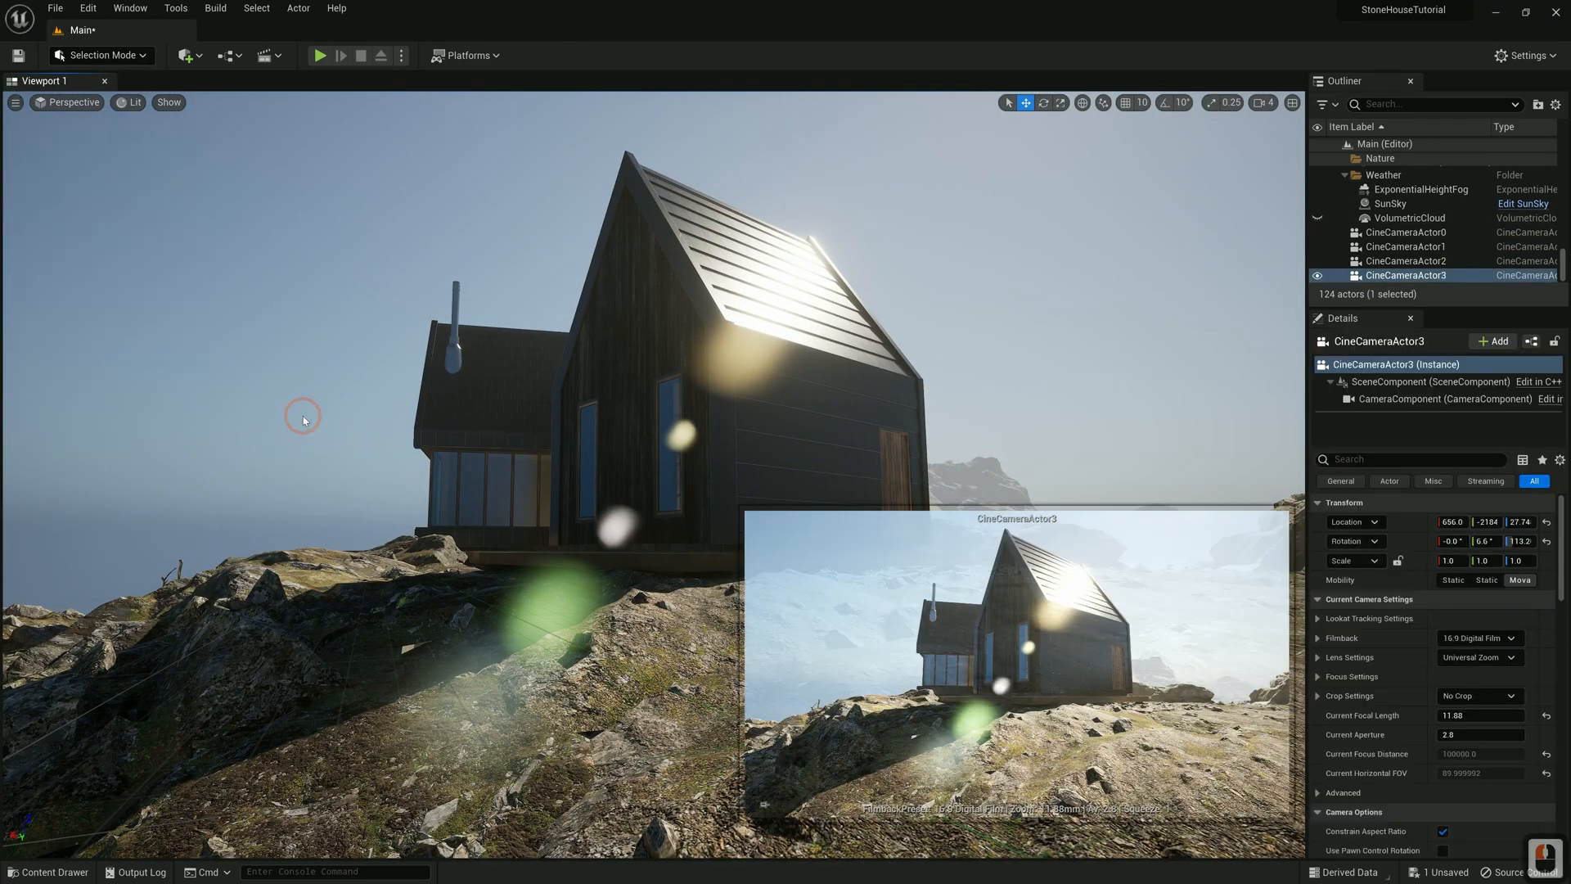
{"action": "left_click", "coordinate": [1481, 657]}
{"action": "left_click", "coordinate": [1475, 713]}
Pilot CineCameraActor3 and reframe its shot of the houses
{"action": "left_click", "coordinate": [69, 102]}
{"action": "left_click", "coordinate": [110, 360]}
{"action": "key", "text": "s"}
{"action": "mouse_move", "coordinate": [516, 358]}
{"action": "right_mouse_down"}
{"action": "mouse_move", "coordinate": [576, 348]}
{"action": "mouse_move", "coordinate": [509, 347]}
{"action": "mouse_move", "coordinate": [523, 347]}
{"action": "right_mouse_up"}
{"action": "key", "text": "a"}
{"action": "key", "text": "w"}
{"action": "key", "text": "a"}
{"action": "key", "text": "s"}
{"action": "key", "text": "s"}
{"action": "key", "text": "a"}
{"action": "key", "text": "s"}
{"action": "key", "text": "w"}
{"action": "key", "text": "a"}
{"action": "key", "text": "d"}
{"action": "key", "text": "s"}
{"action": "key", "text": "s"}
{"action": "key", "text": "w"}
{"action": "key", "text": "w"}
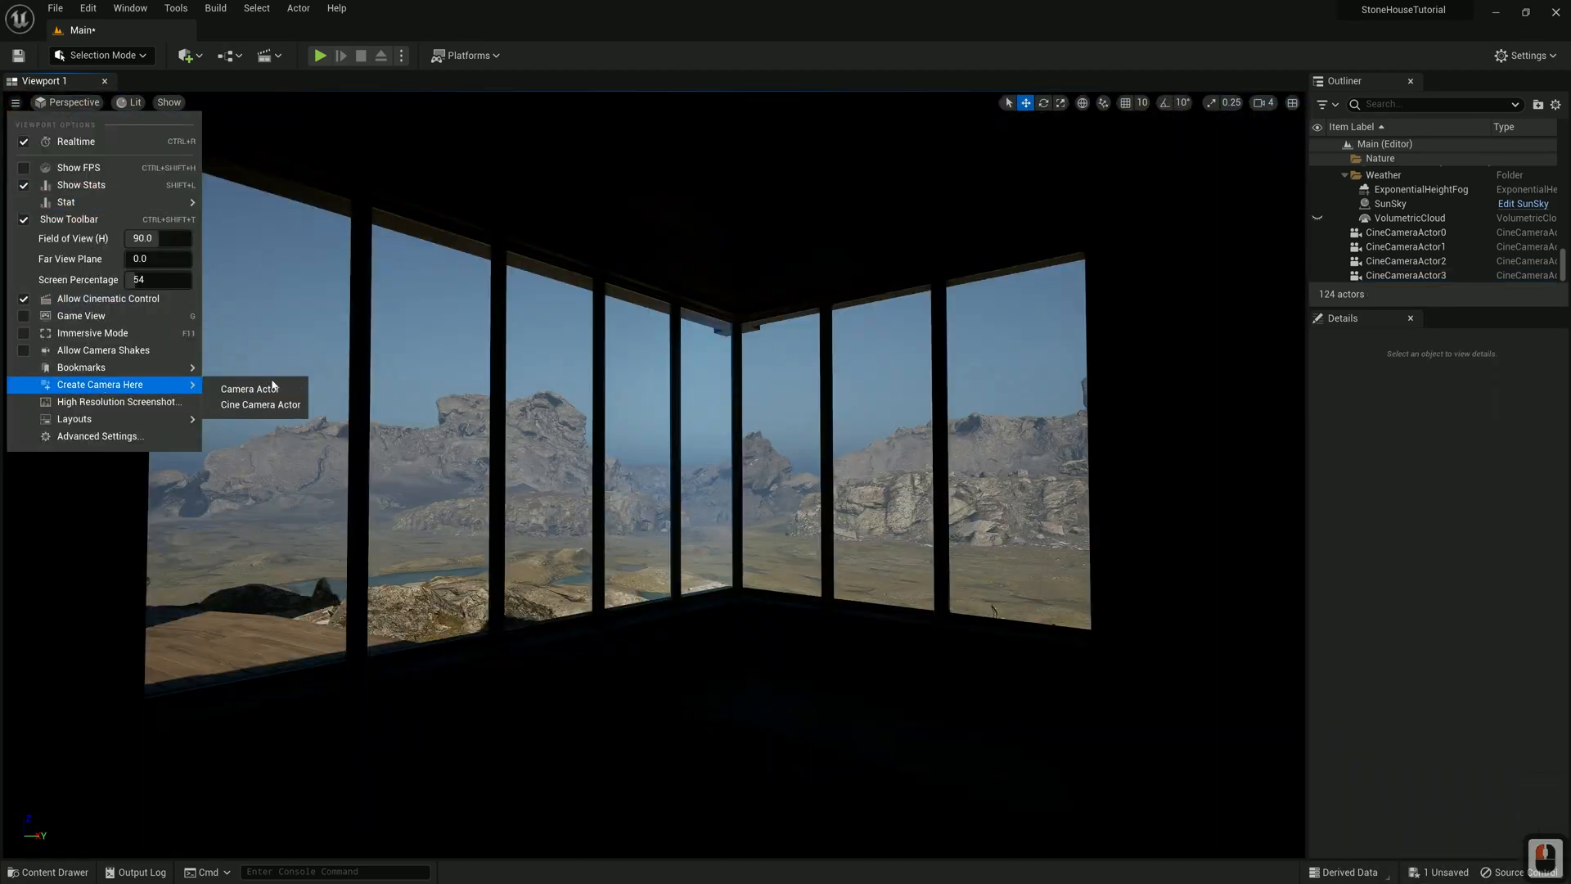
Create a Cine Camera Actor inside the house facing the corner windows, and pilot it to refine the framing
{"action": "left_click", "coordinate": [350, 386]}
{"action": "left_click", "coordinate": [56, 104]}
{"action": "left_click", "coordinate": [92, 360]}
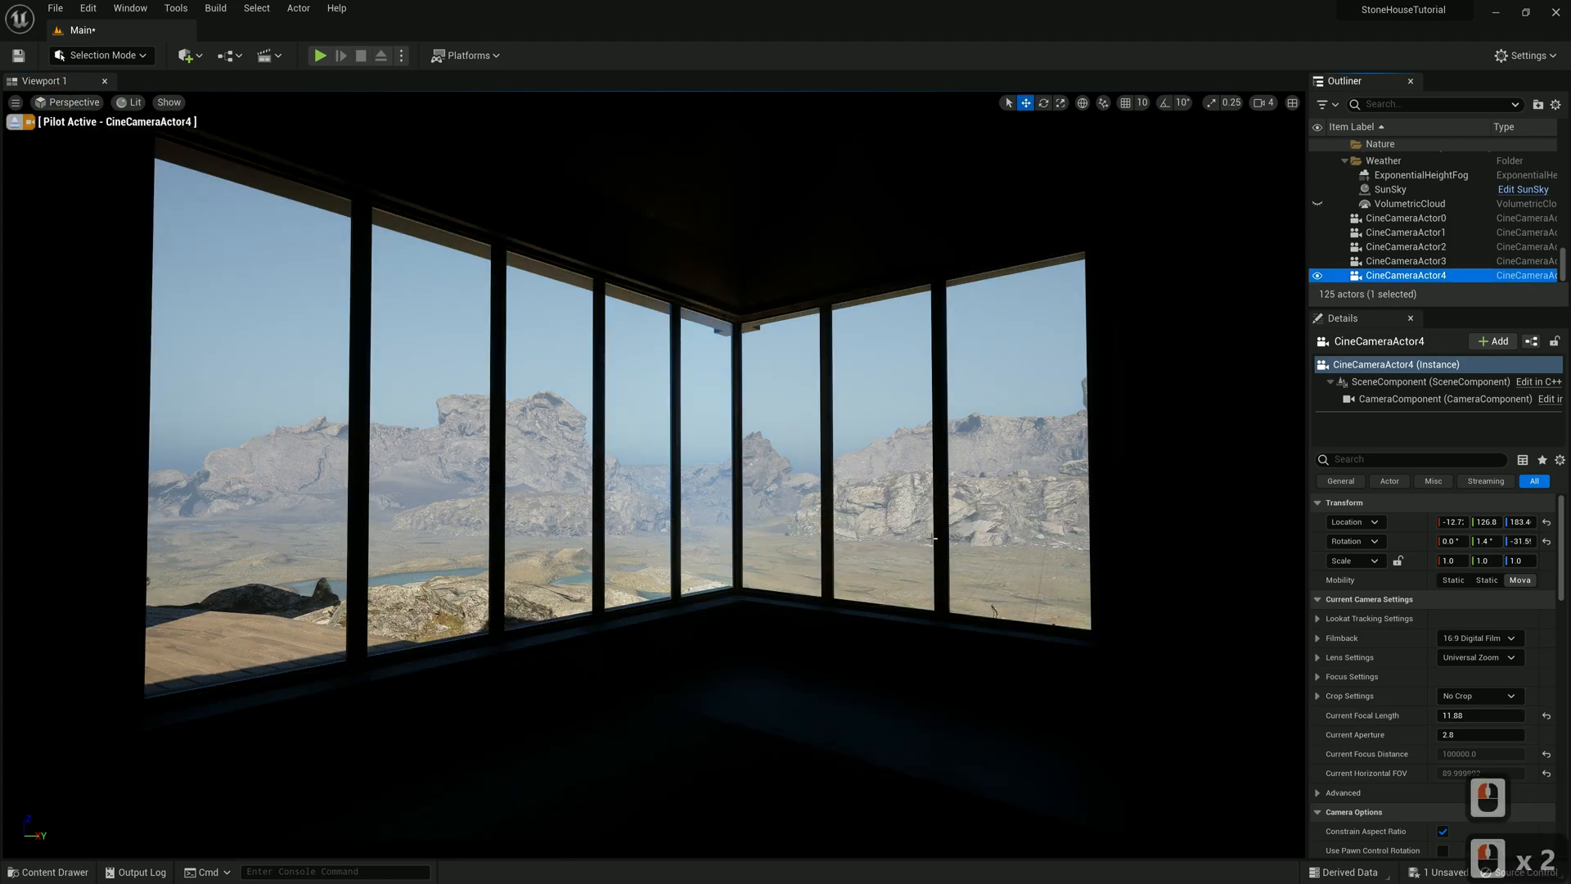
{"action": "key", "text": "a"}
{"action": "key", "text": "d"}
{"action": "right_click_drag", "start_coordinate": [524, 360], "coordinate": [541, 364]}
{"action": "key", "text": "s"}
{"action": "key", "text": "e"}
{"action": "key", "text": "q"}
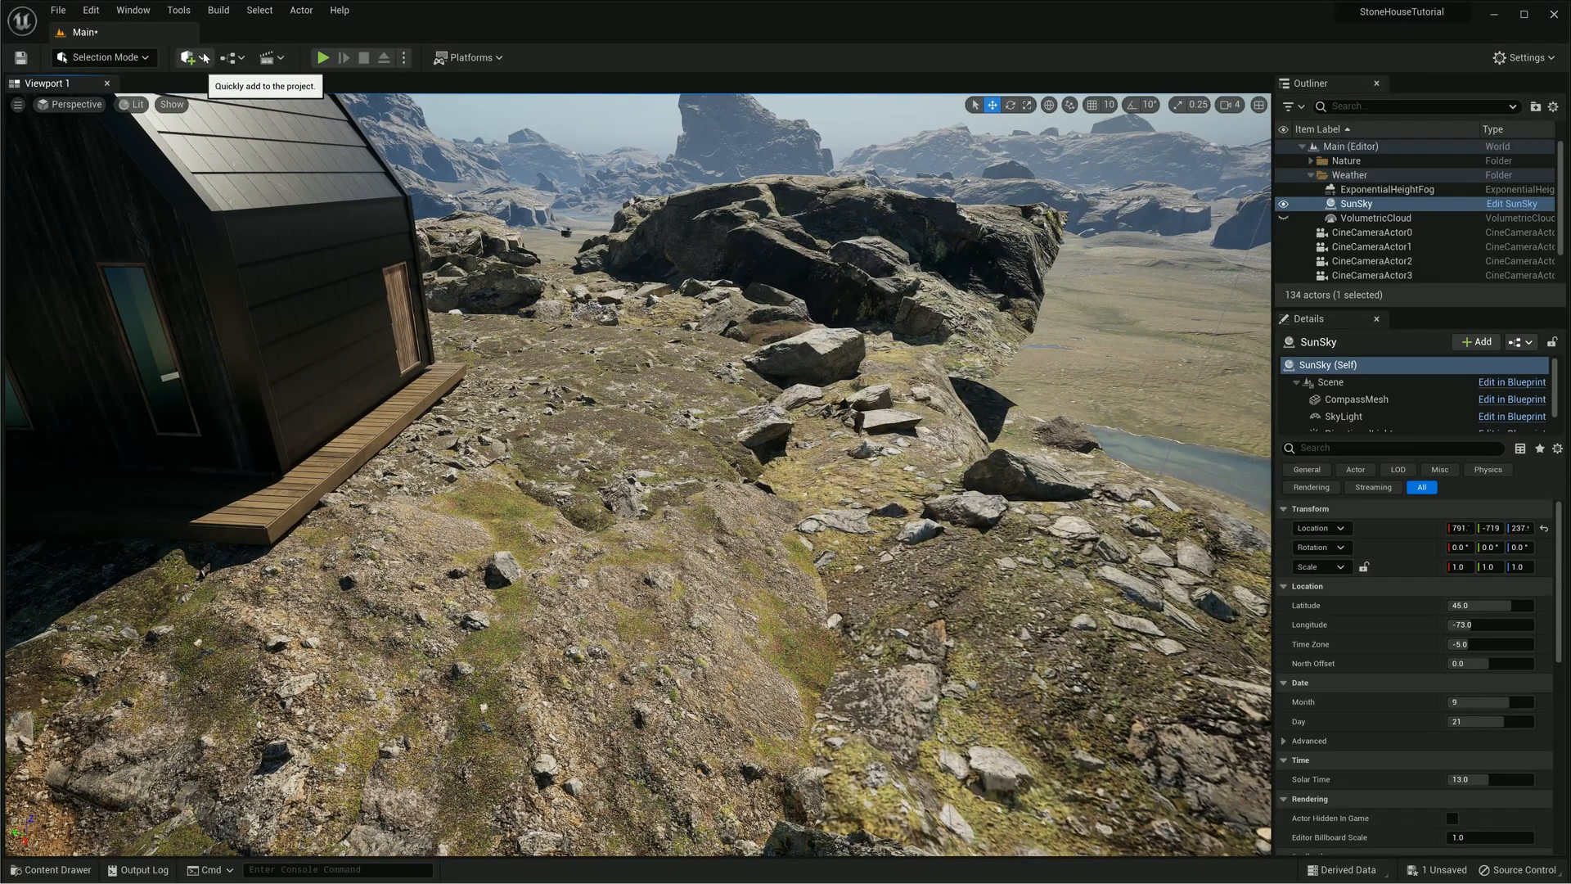
Open Quixel Bridge in an enlarged window and browse the collections to Environment, Natural, Tundra
{"action": "left_click", "coordinate": [204, 58]}
{"action": "left_click", "coordinate": [253, 112]}
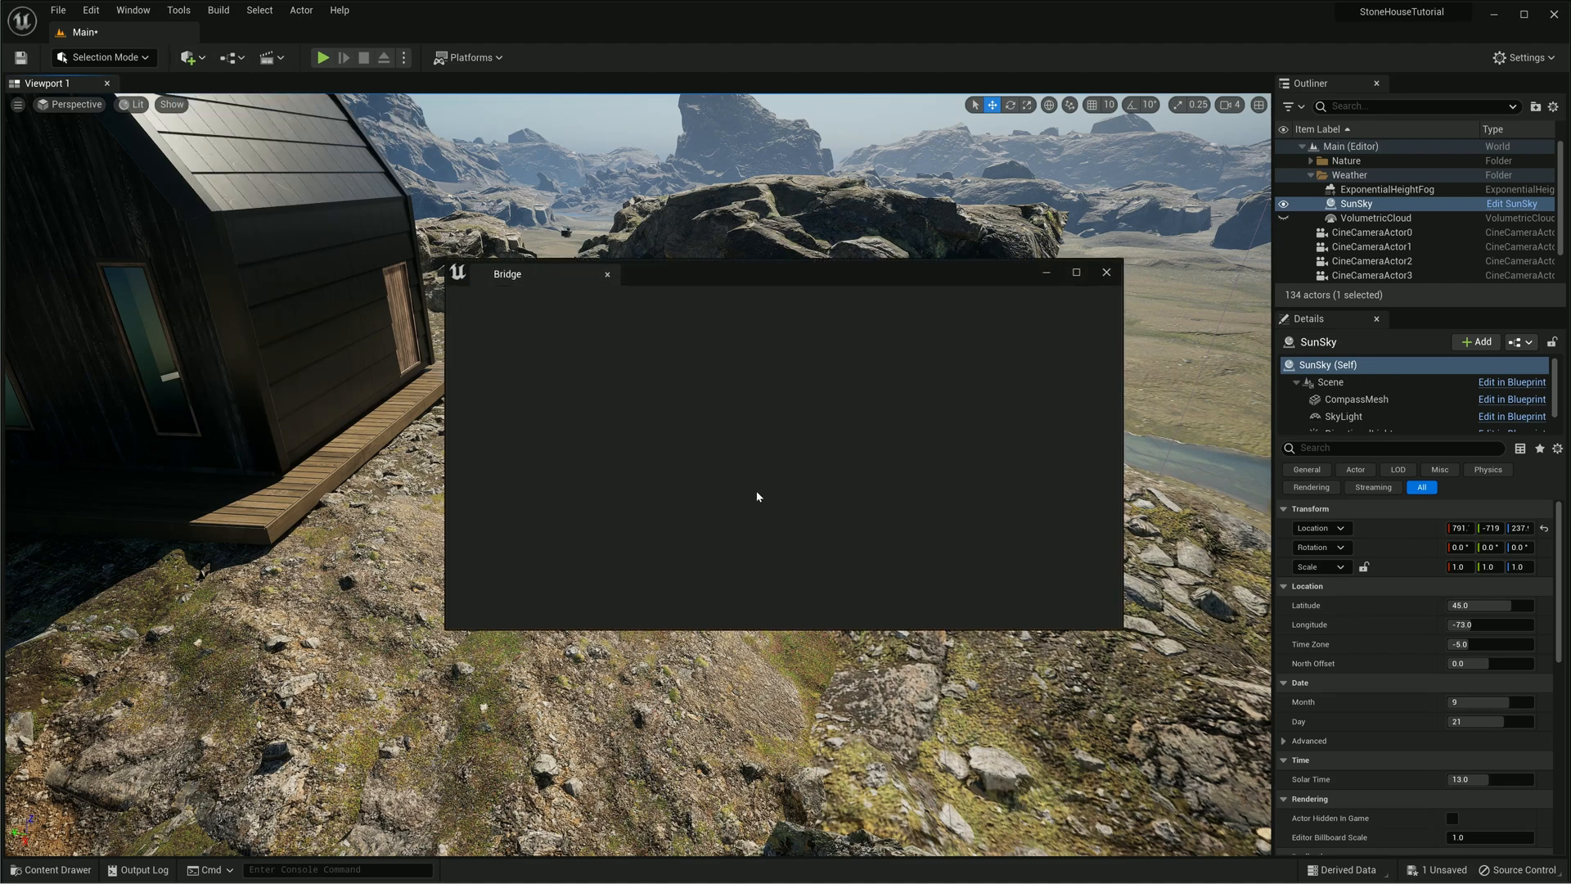
{"action": "left_click", "coordinate": [515, 388]}
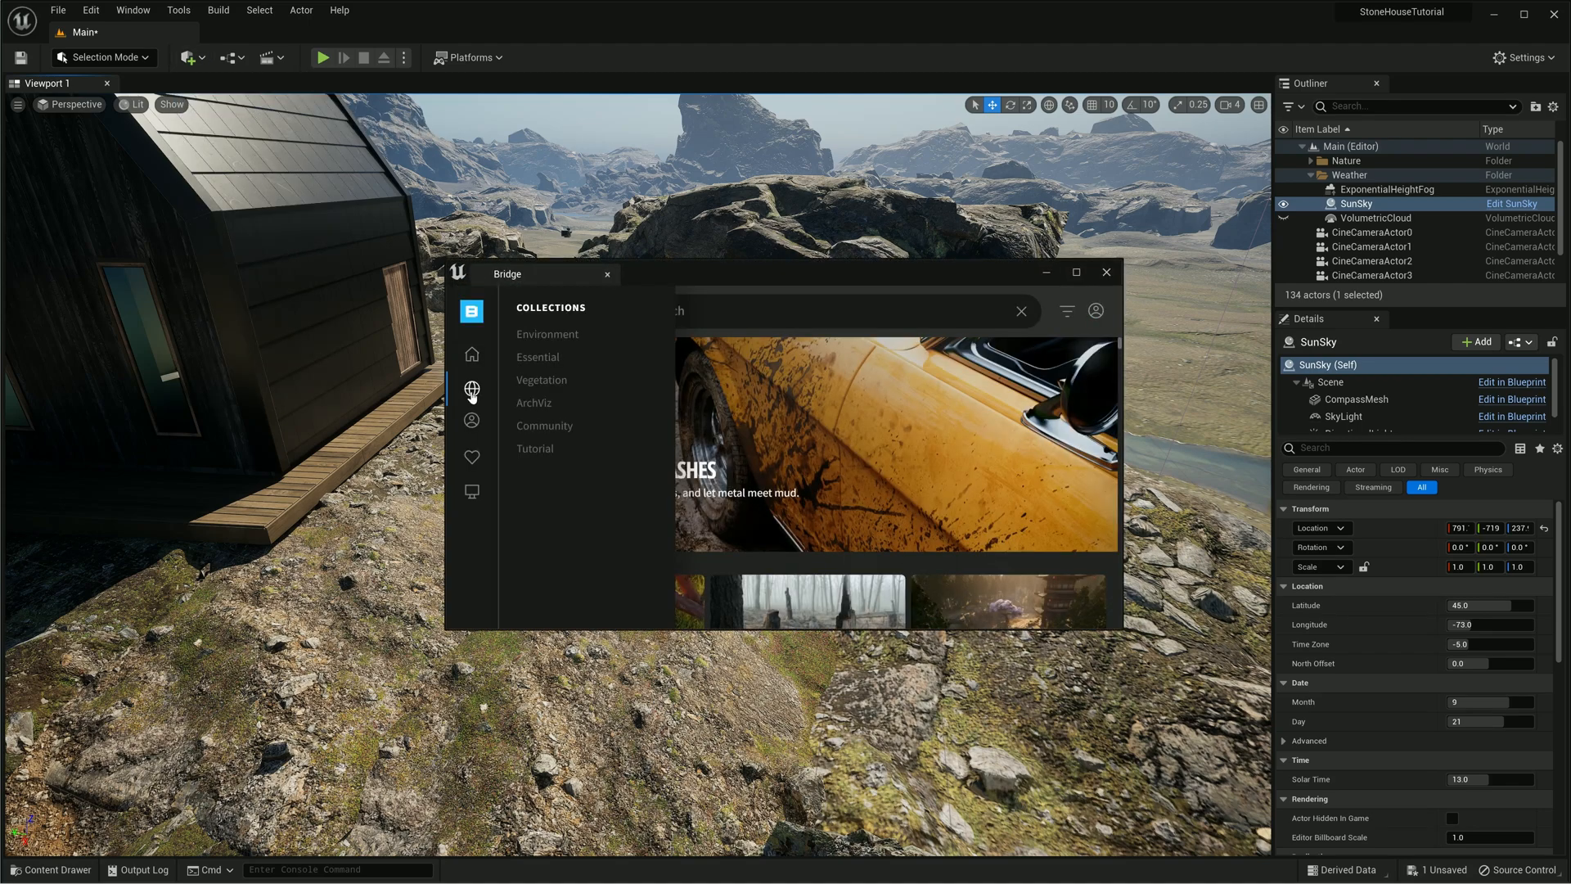
{"action": "left_click_drag", "start_coordinate": [963, 273], "coordinate": [647, 161]}
{"action": "left_click_drag", "start_coordinate": [804, 488], "coordinate": [1216, 837]}
{"action": "scroll", "coordinate": [821, 582], "scroll_direction": "down", "scroll_amount": 20}
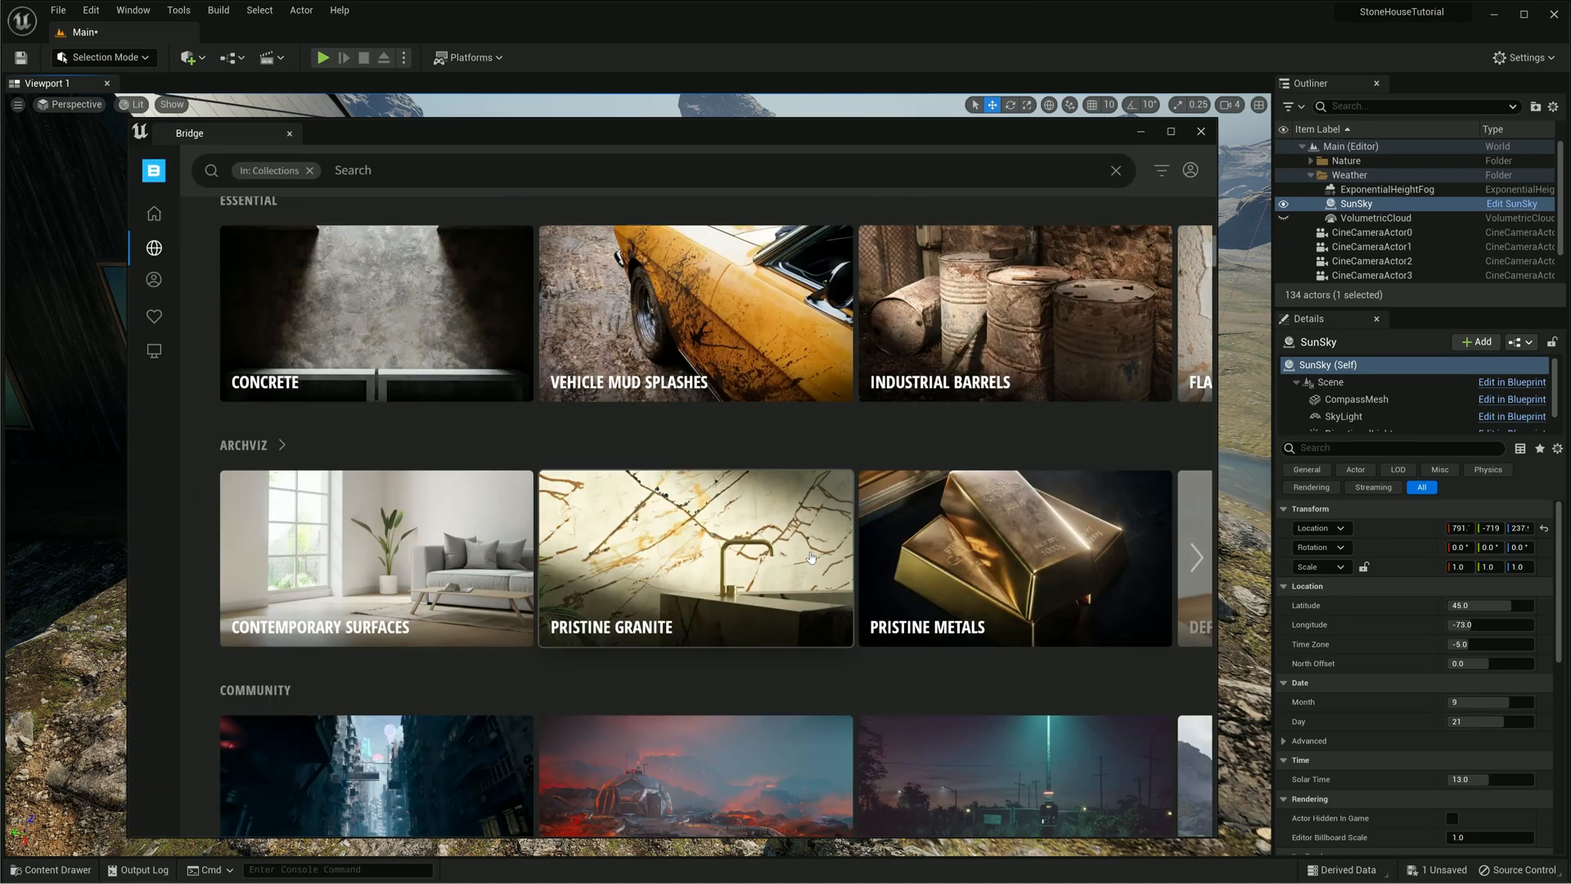
{"action": "left_click", "coordinate": [477, 462]}
{"action": "scroll", "coordinate": [475, 463], "scroll_direction": "down", "scroll_amount": 2}
Add the Cotton Grass 3D plant to the project at Medium Quality and close Quixel Bridge
{"action": "left_click", "coordinate": [417, 494]}
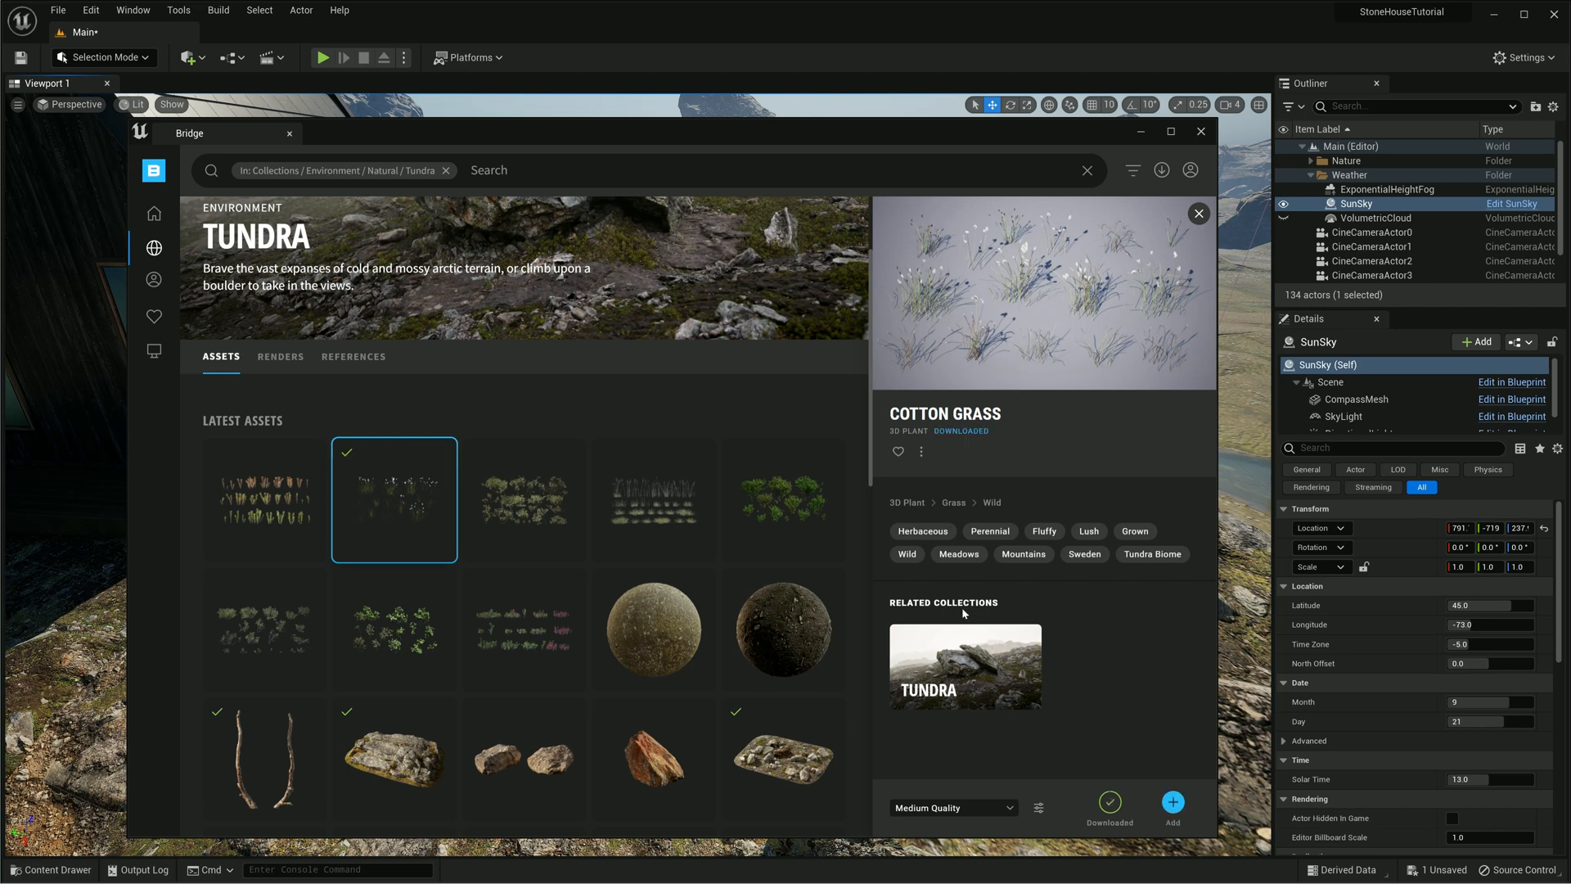
{"action": "left_click", "coordinate": [1172, 807]}
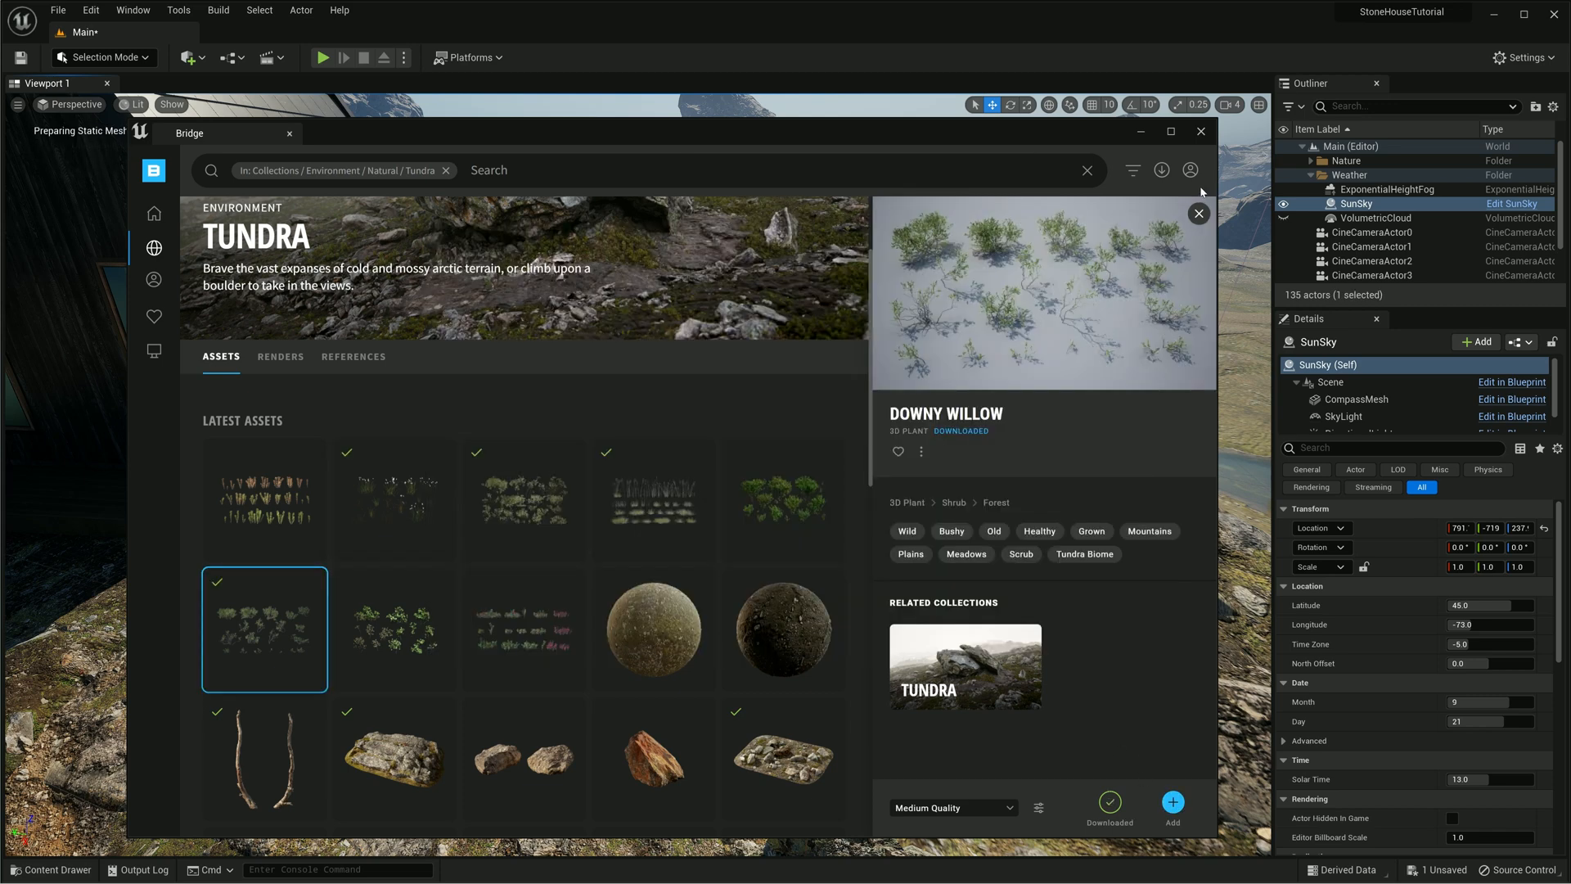
{"action": "left_click", "coordinate": [1201, 132]}
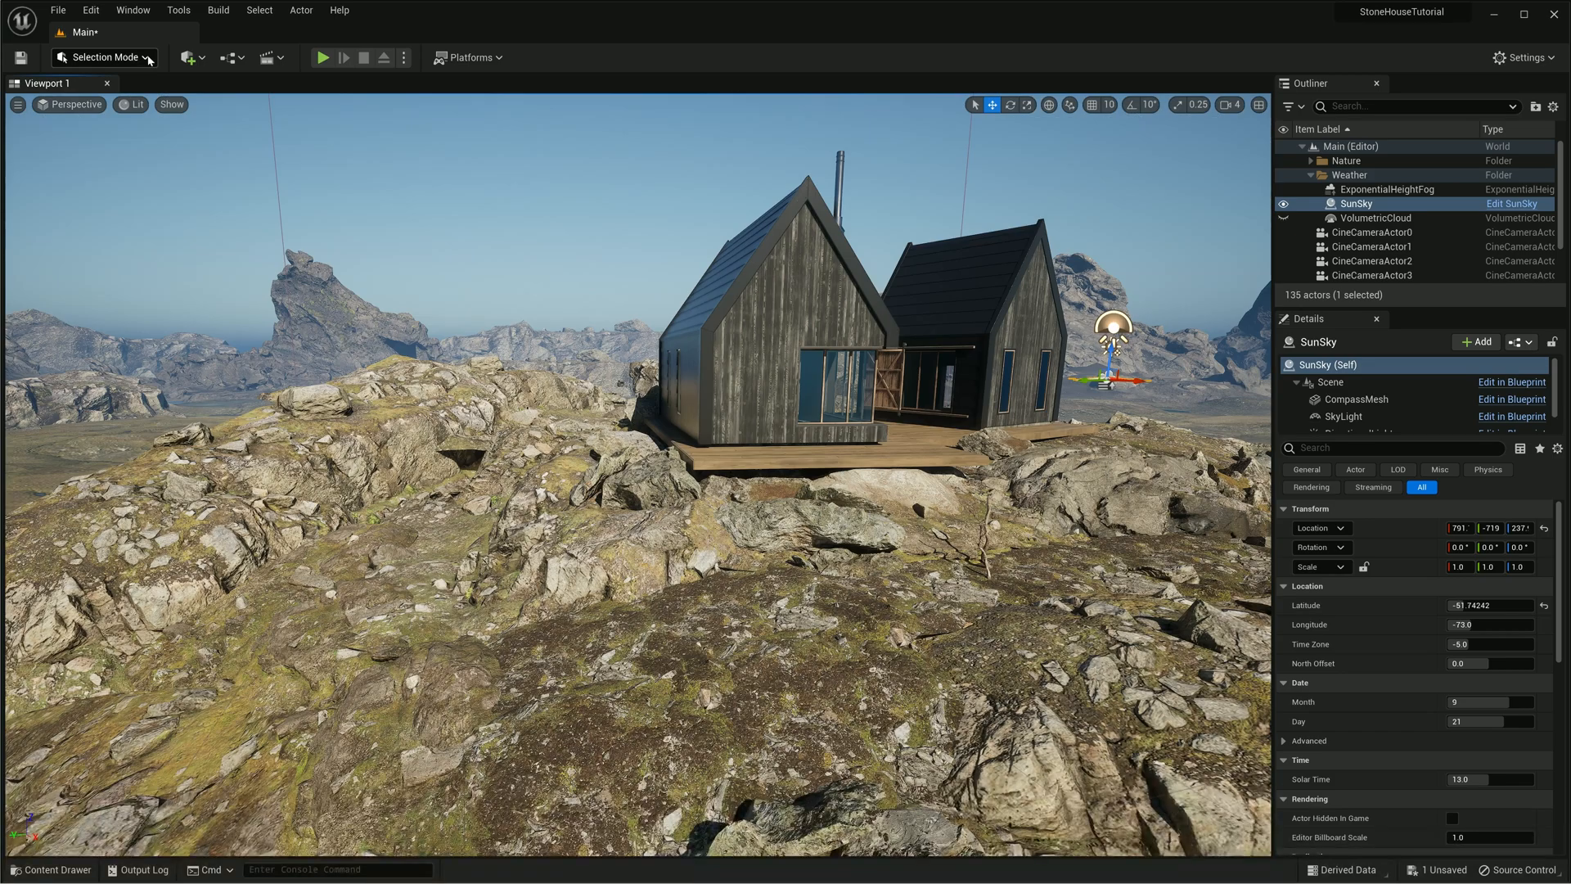
Switch to Foliage mode and remove every existing foliage type from the palette
{"action": "left_click", "coordinate": [146, 57]}
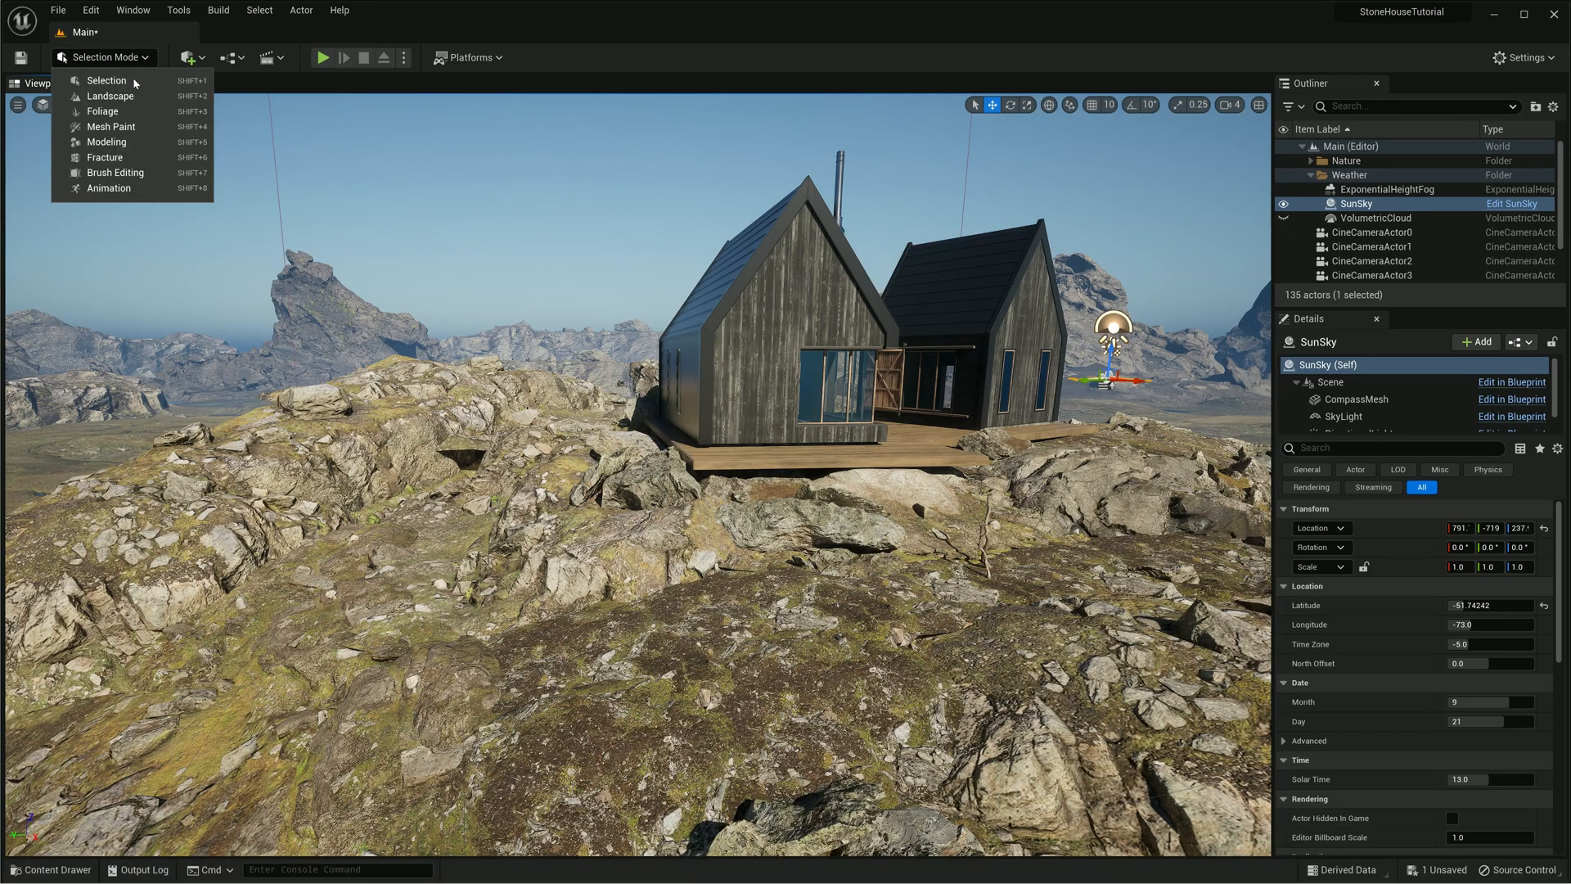
{"action": "left_click", "coordinate": [117, 113]}
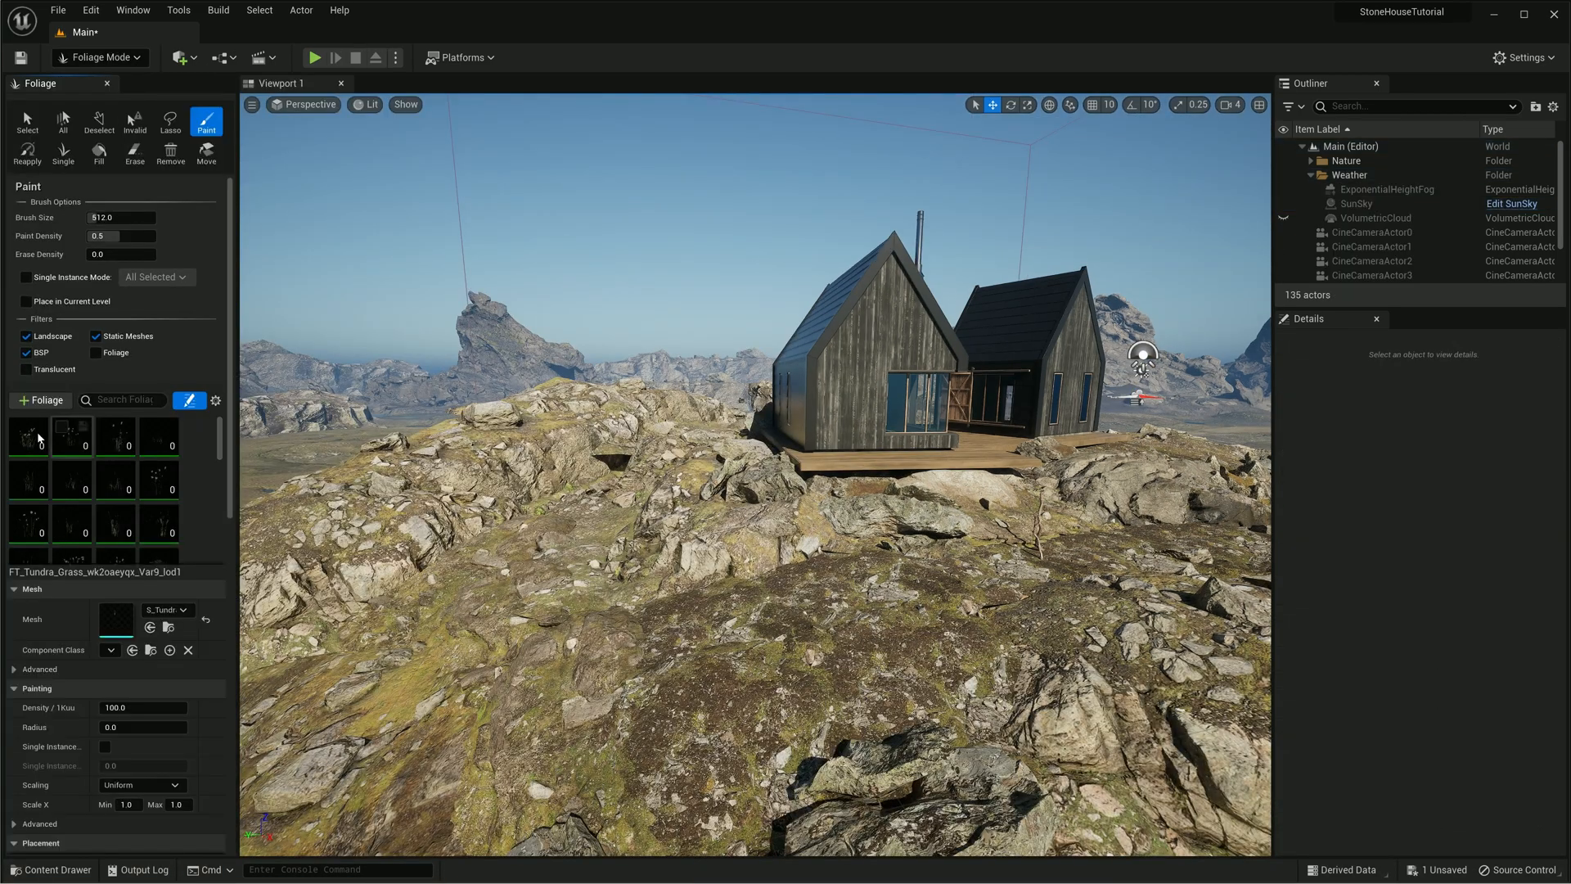
{"action": "key", "text": "ctrl+a"}
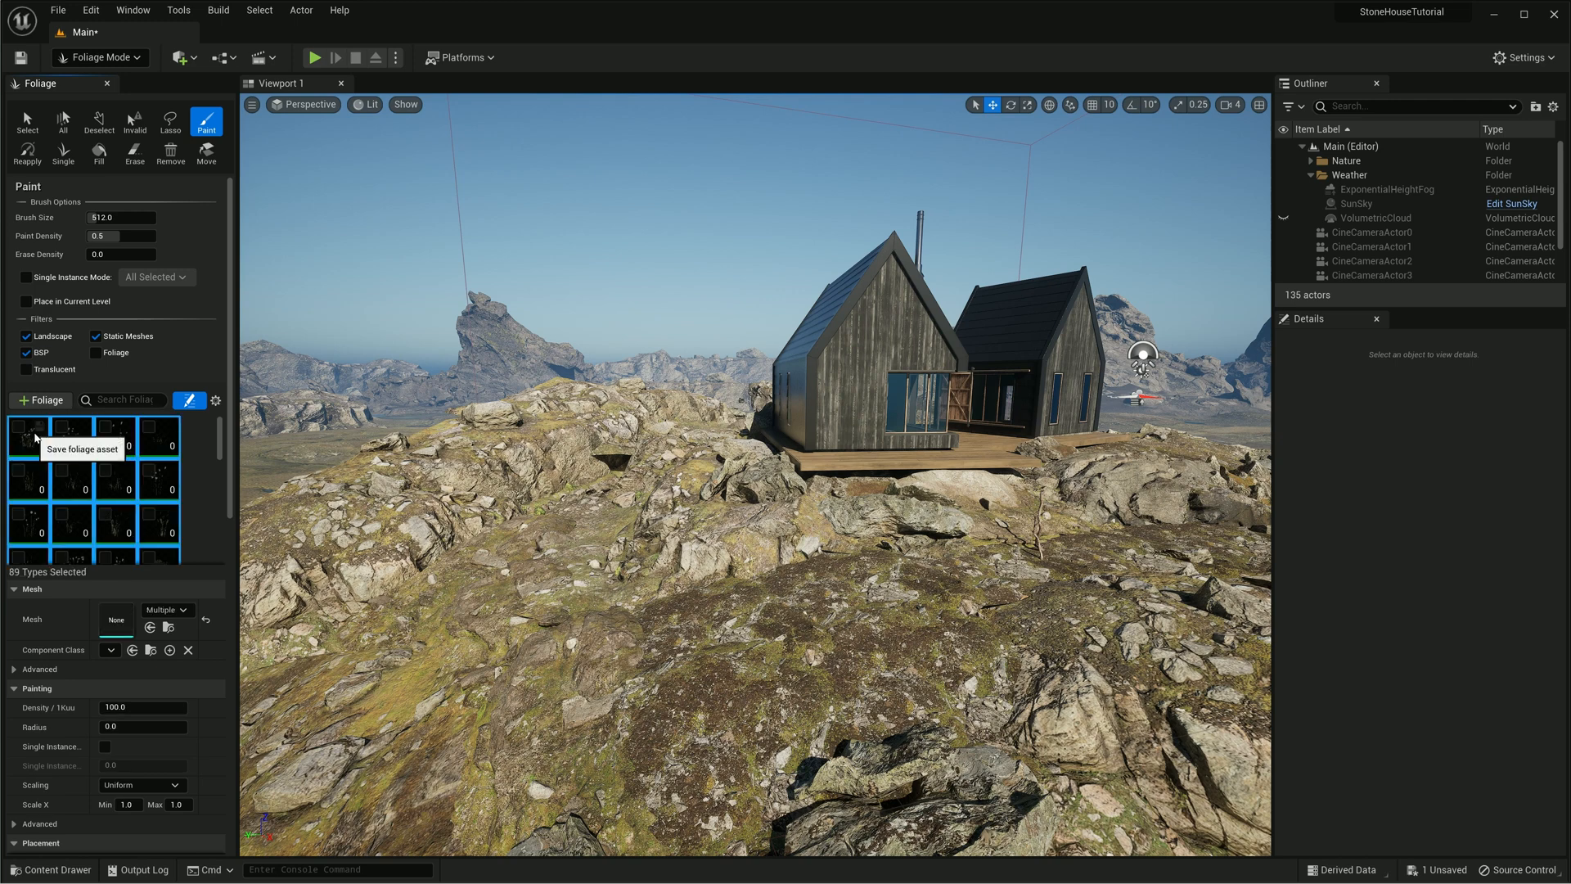
{"action": "right_click", "coordinate": [36, 438]}
{"action": "left_click", "coordinate": [70, 494]}
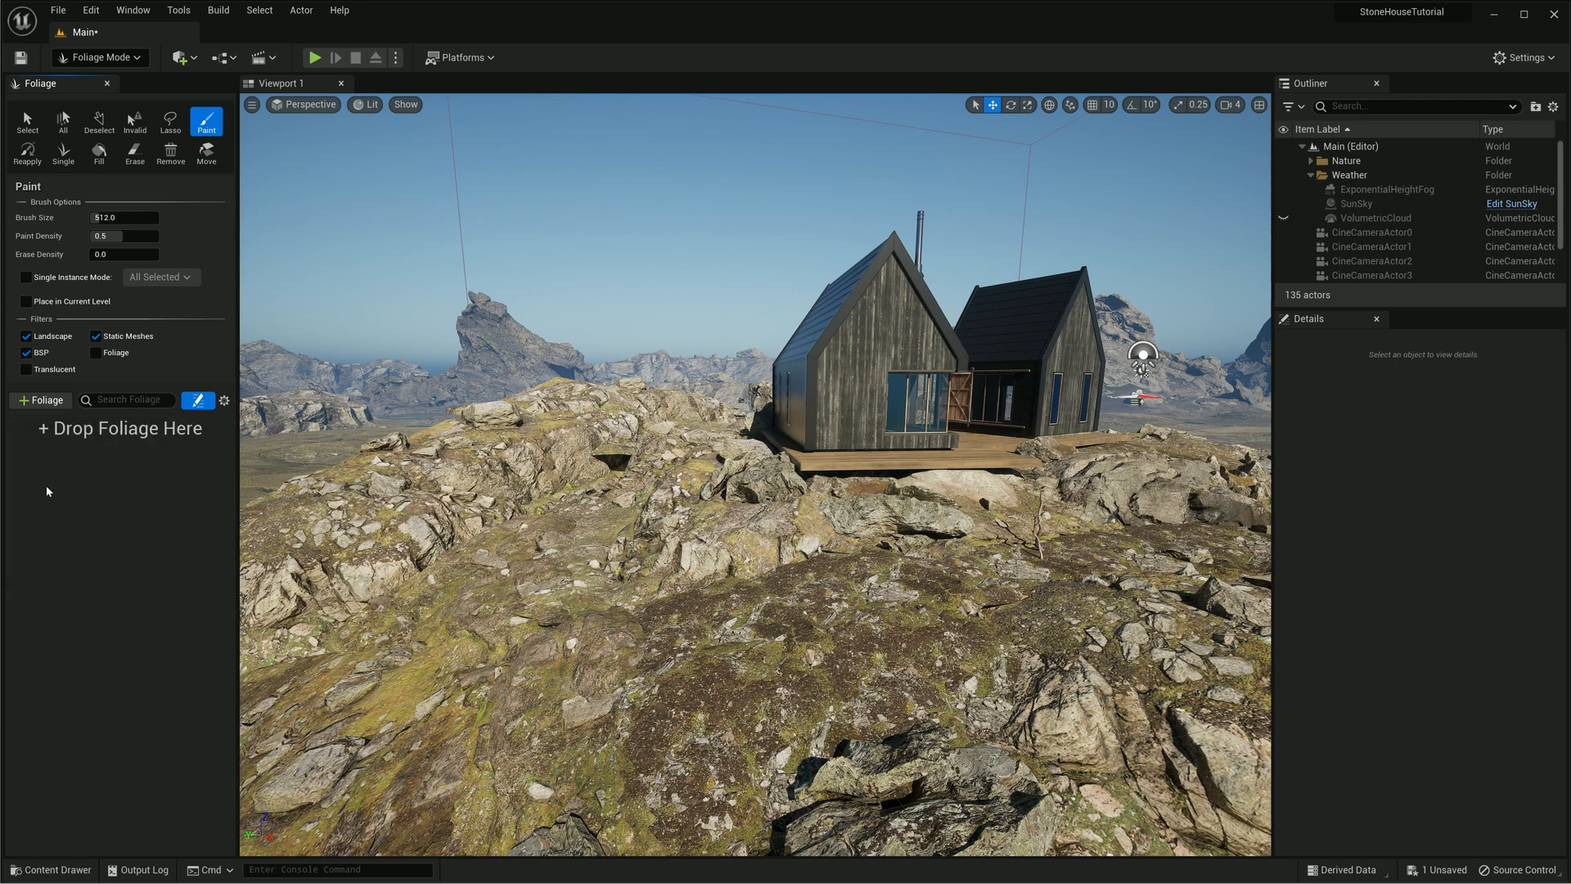
Add all foliage types from the Megascans Tundra_Grass_wk2oaeyqx Foliage folder to the foliage palette
{"action": "left_click", "coordinate": [50, 868]}
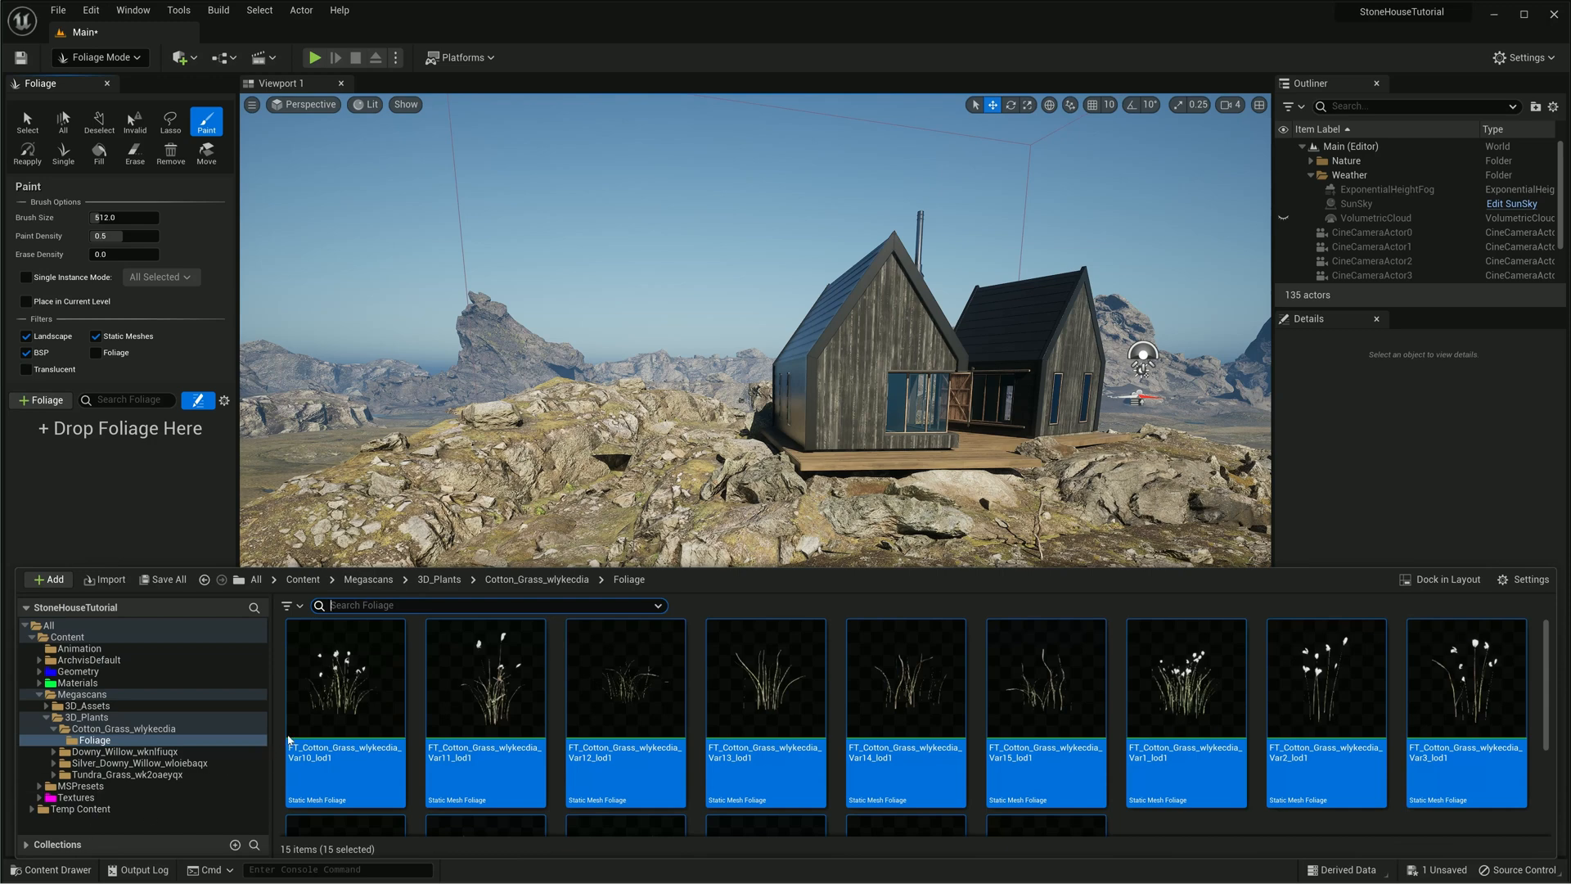
{"action": "scroll", "coordinate": [847, 707], "scroll_direction": "down", "scroll_amount": 3}
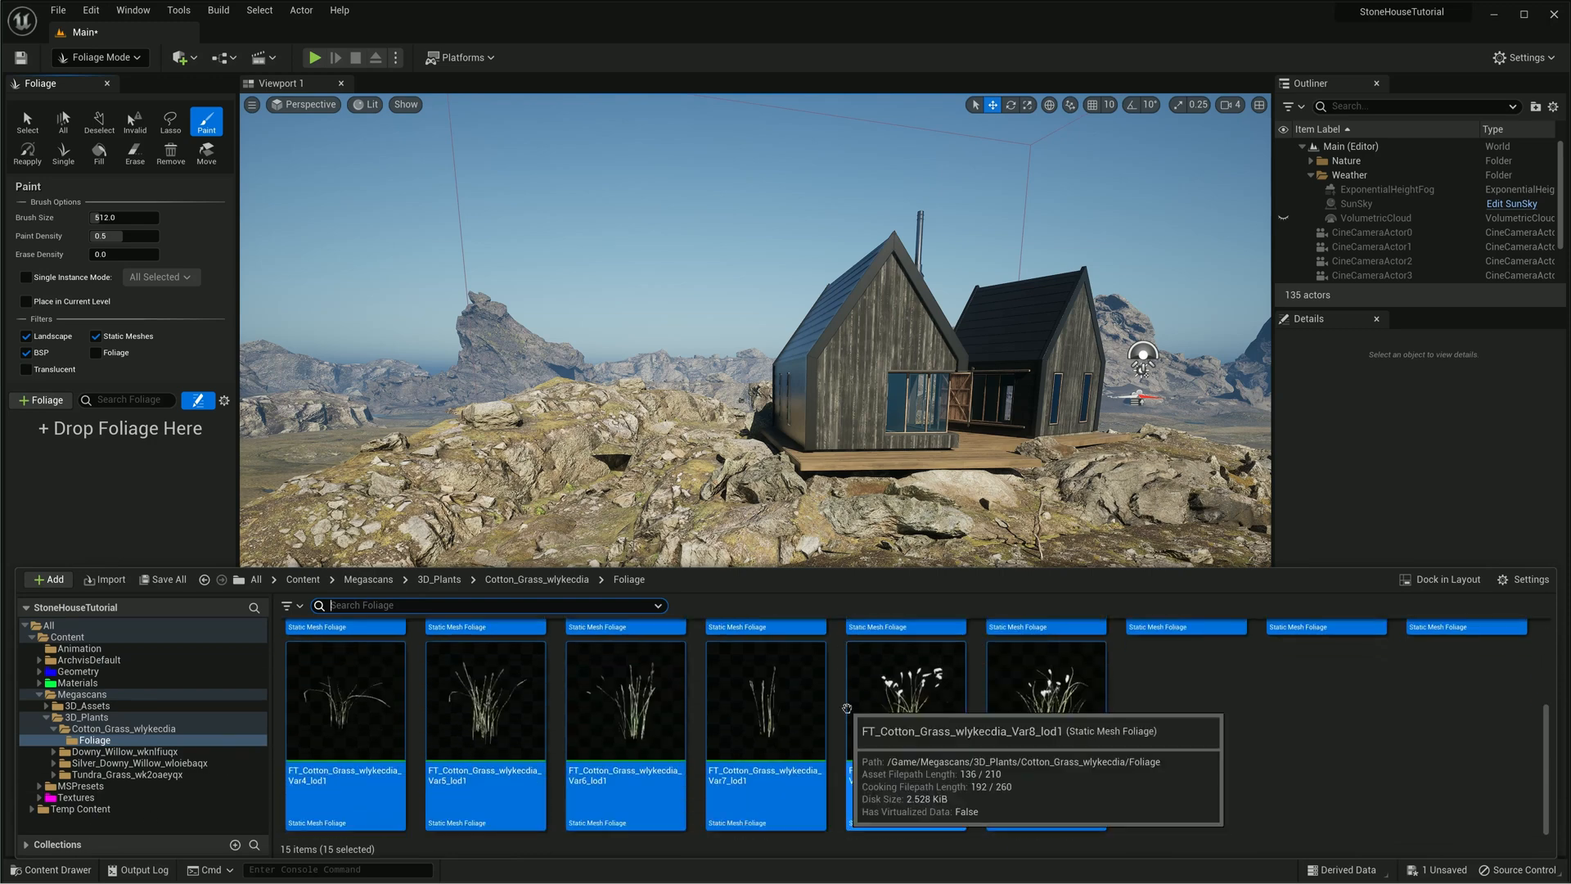
{"action": "scroll", "coordinate": [654, 720], "scroll_direction": "up", "scroll_amount": 3}
{"action": "left_click", "coordinate": [127, 774]}
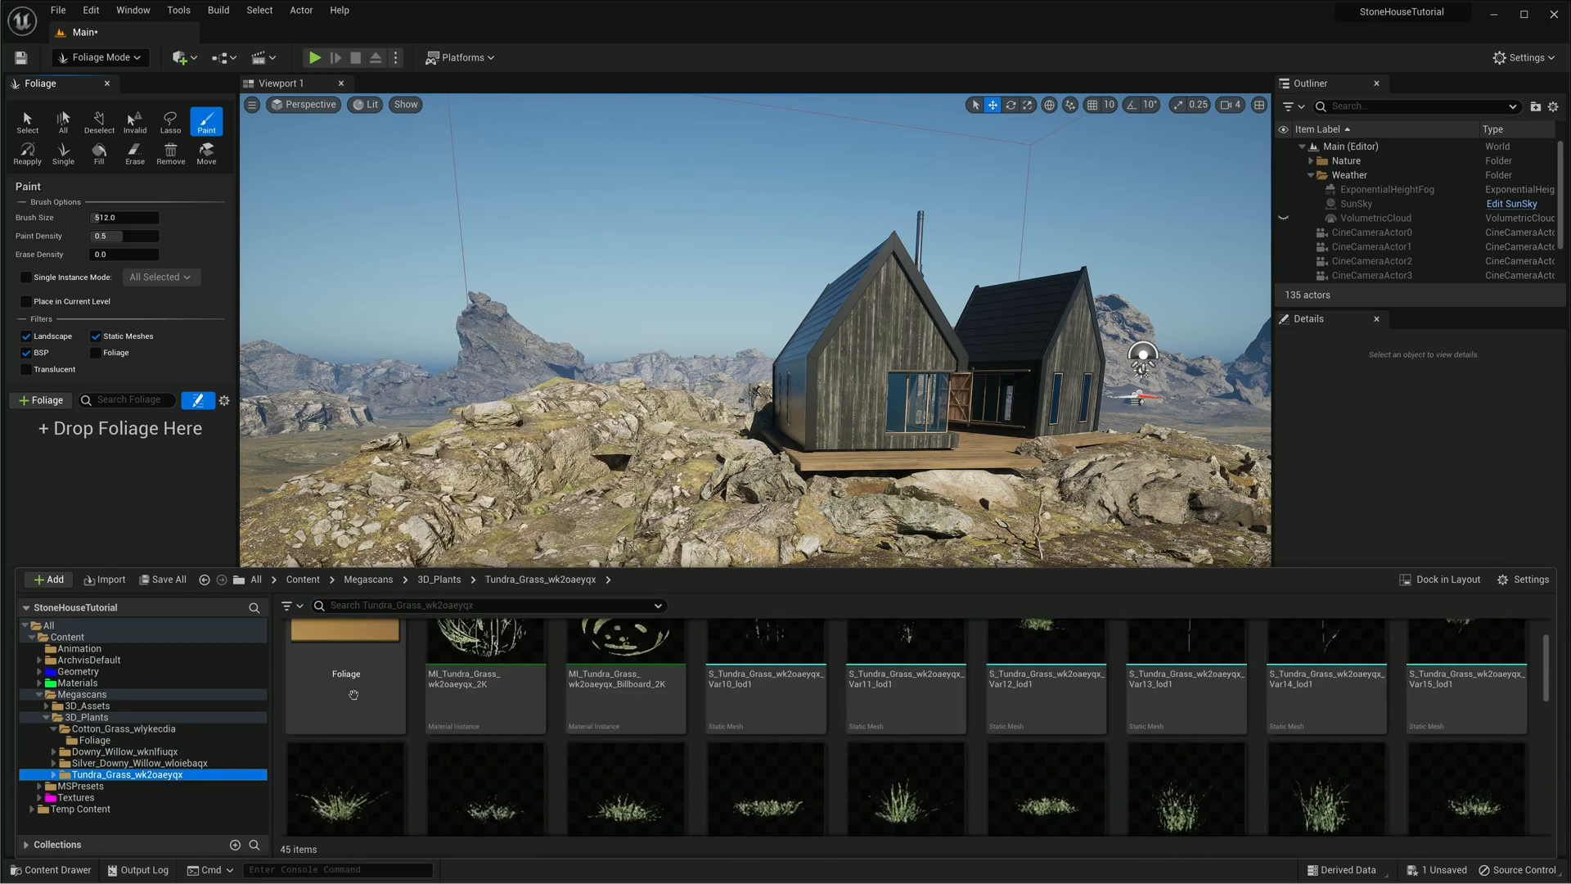
{"action": "double_click", "coordinate": [353, 694]}
{"action": "left_click", "coordinate": [945, 719]}
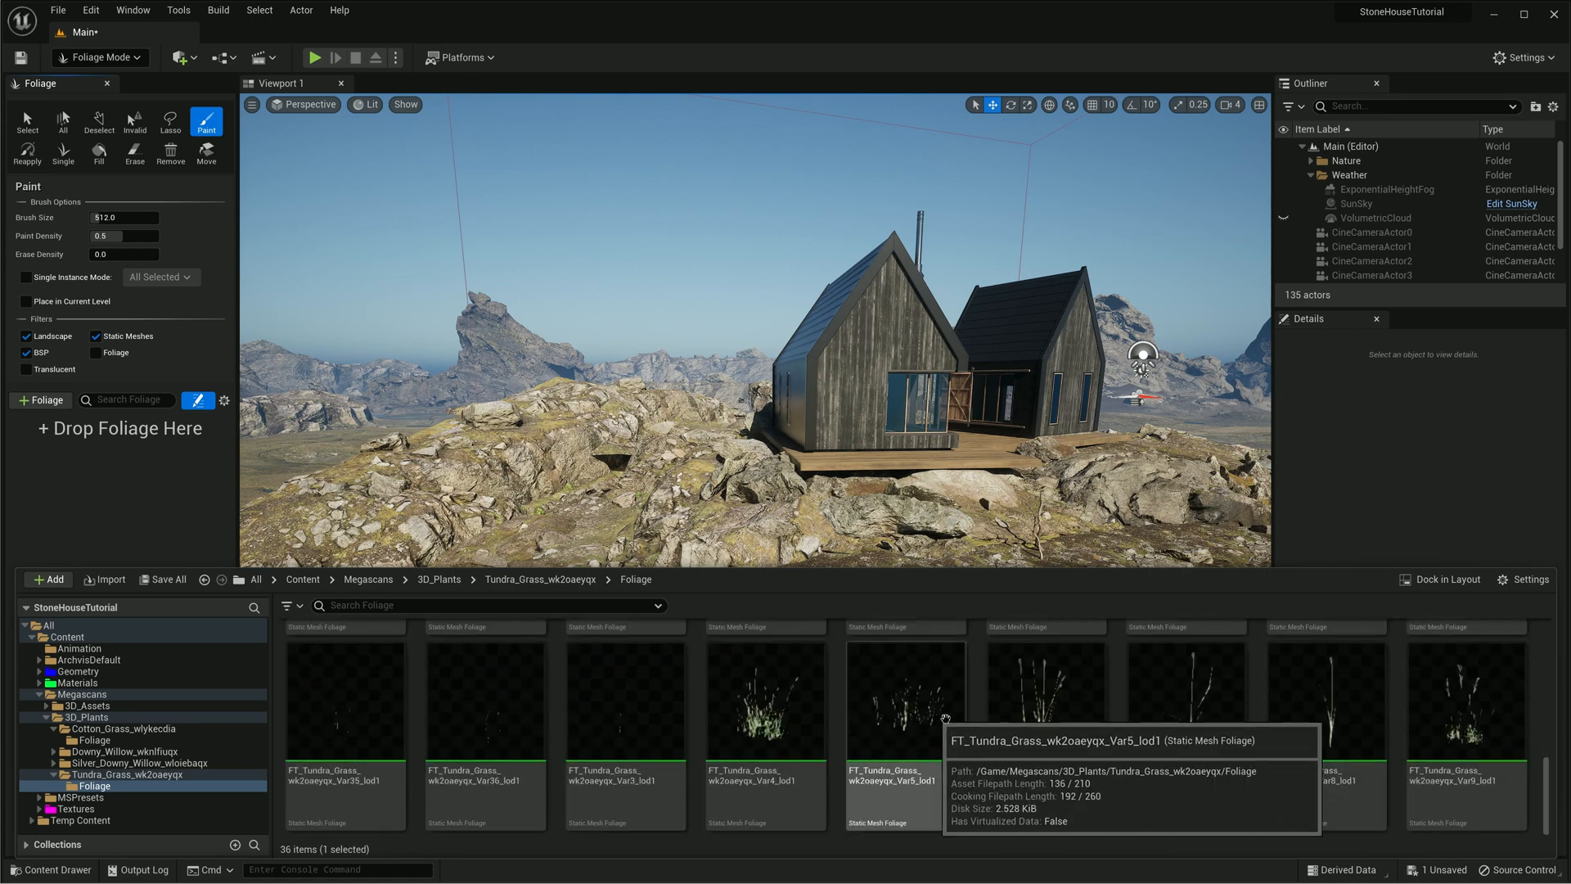
{"action": "key", "text": "ctrl+a"}
{"action": "scroll", "coordinate": [381, 664], "scroll_direction": "up", "scroll_amount": 5}
{"action": "left_click_drag", "start_coordinate": [351, 664], "coordinate": [82, 442]}
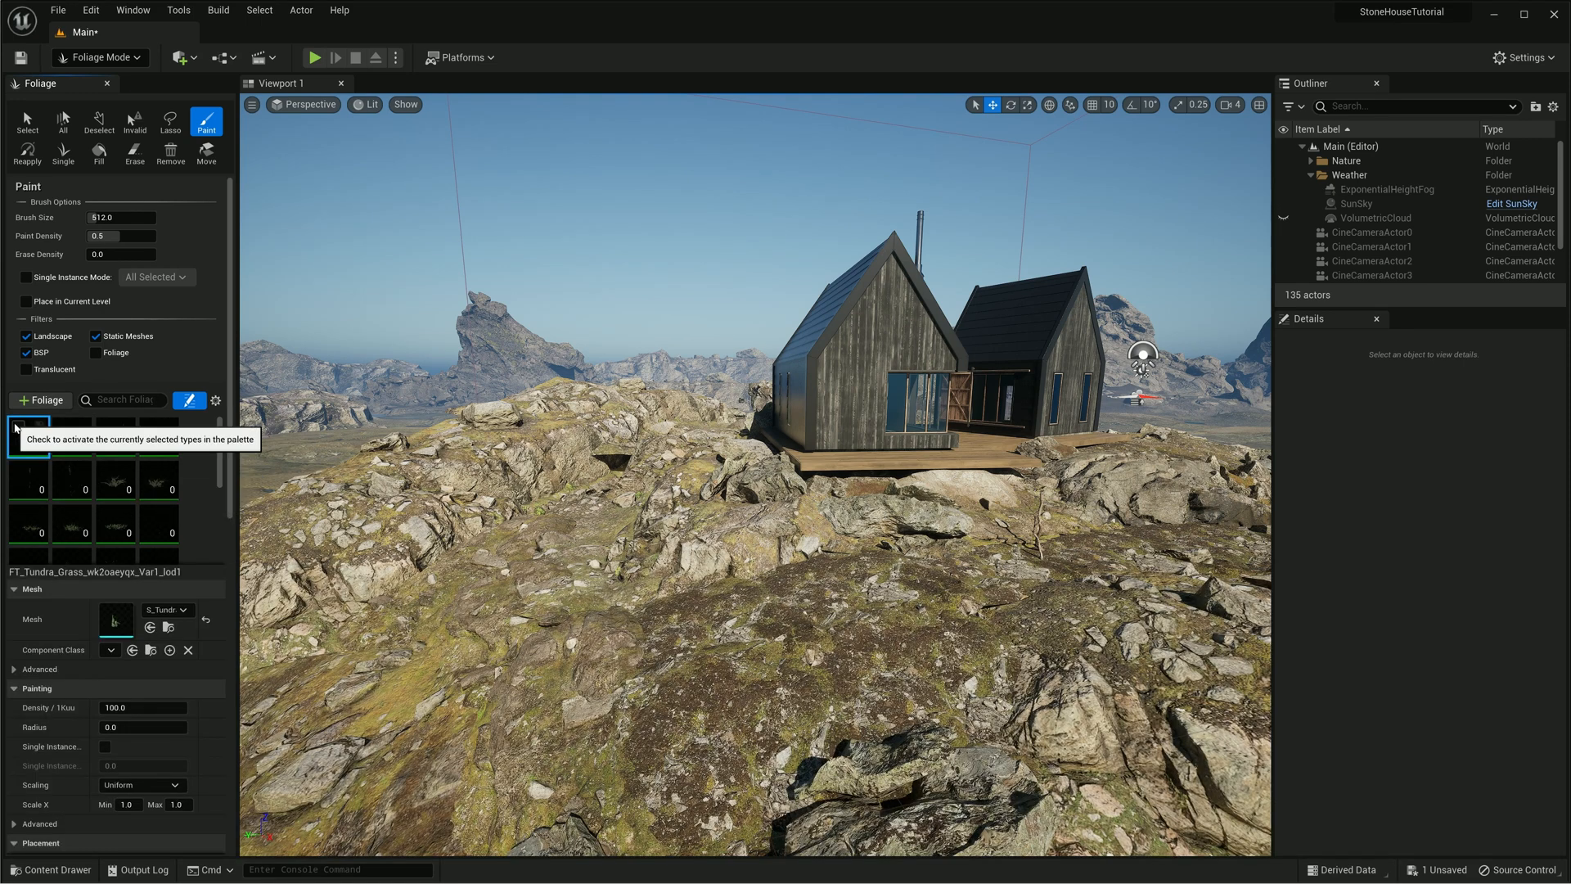
Activate all Tundra Grass foliage types in the palette for painting
{"action": "scroll", "coordinate": [124, 493], "scroll_direction": "down", "scroll_amount": 3}
{"action": "key", "text": "ctrl+a"}
{"action": "right_click", "coordinate": [162, 413]}
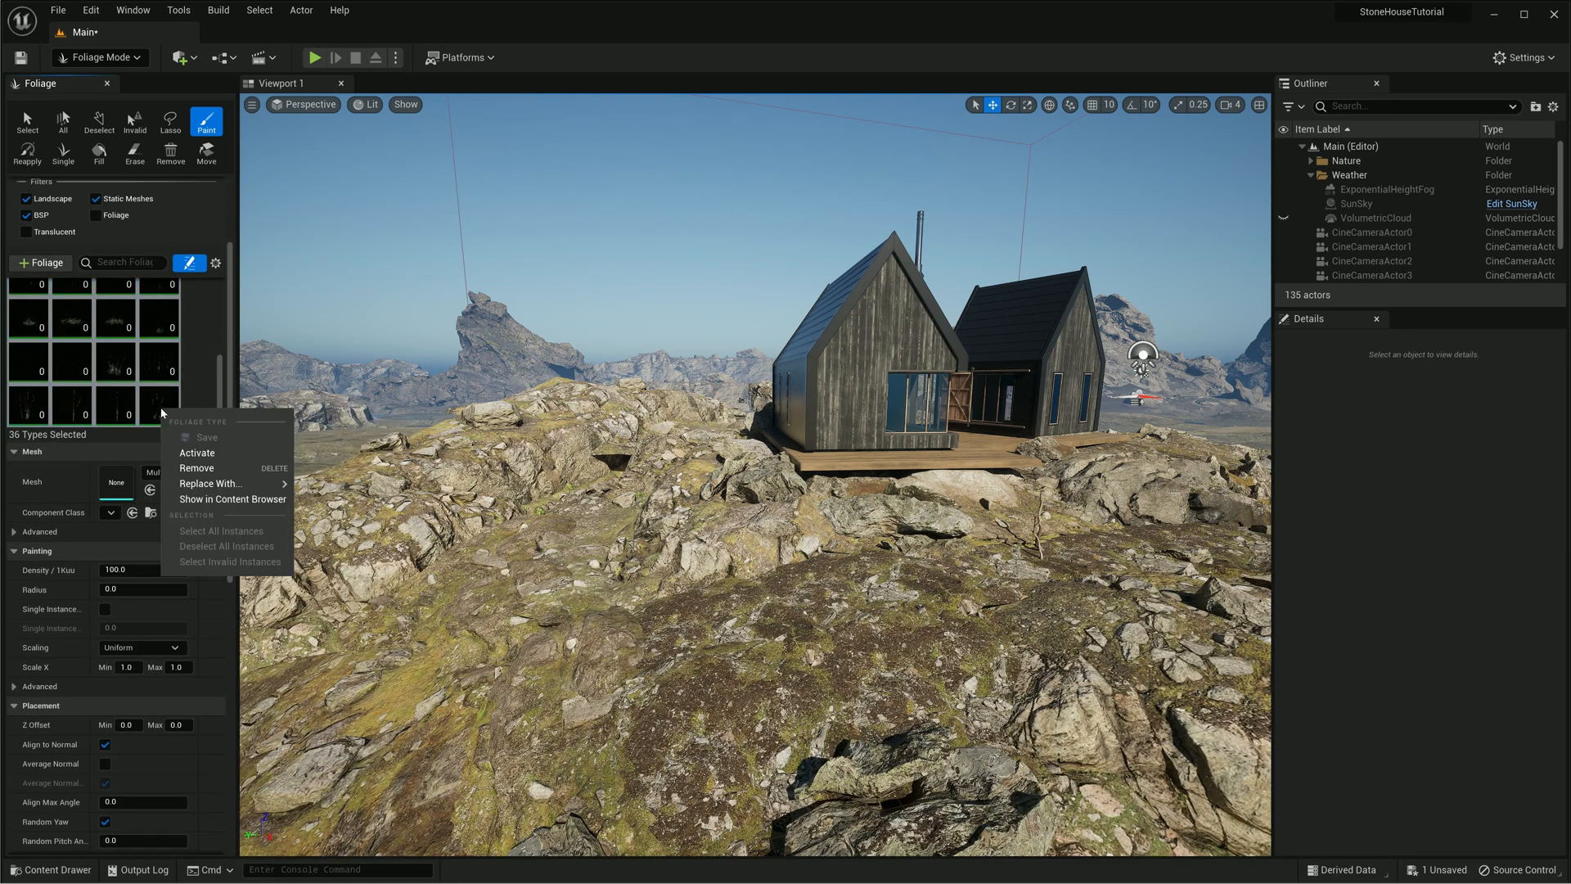
{"action": "left_click", "coordinate": [197, 452]}
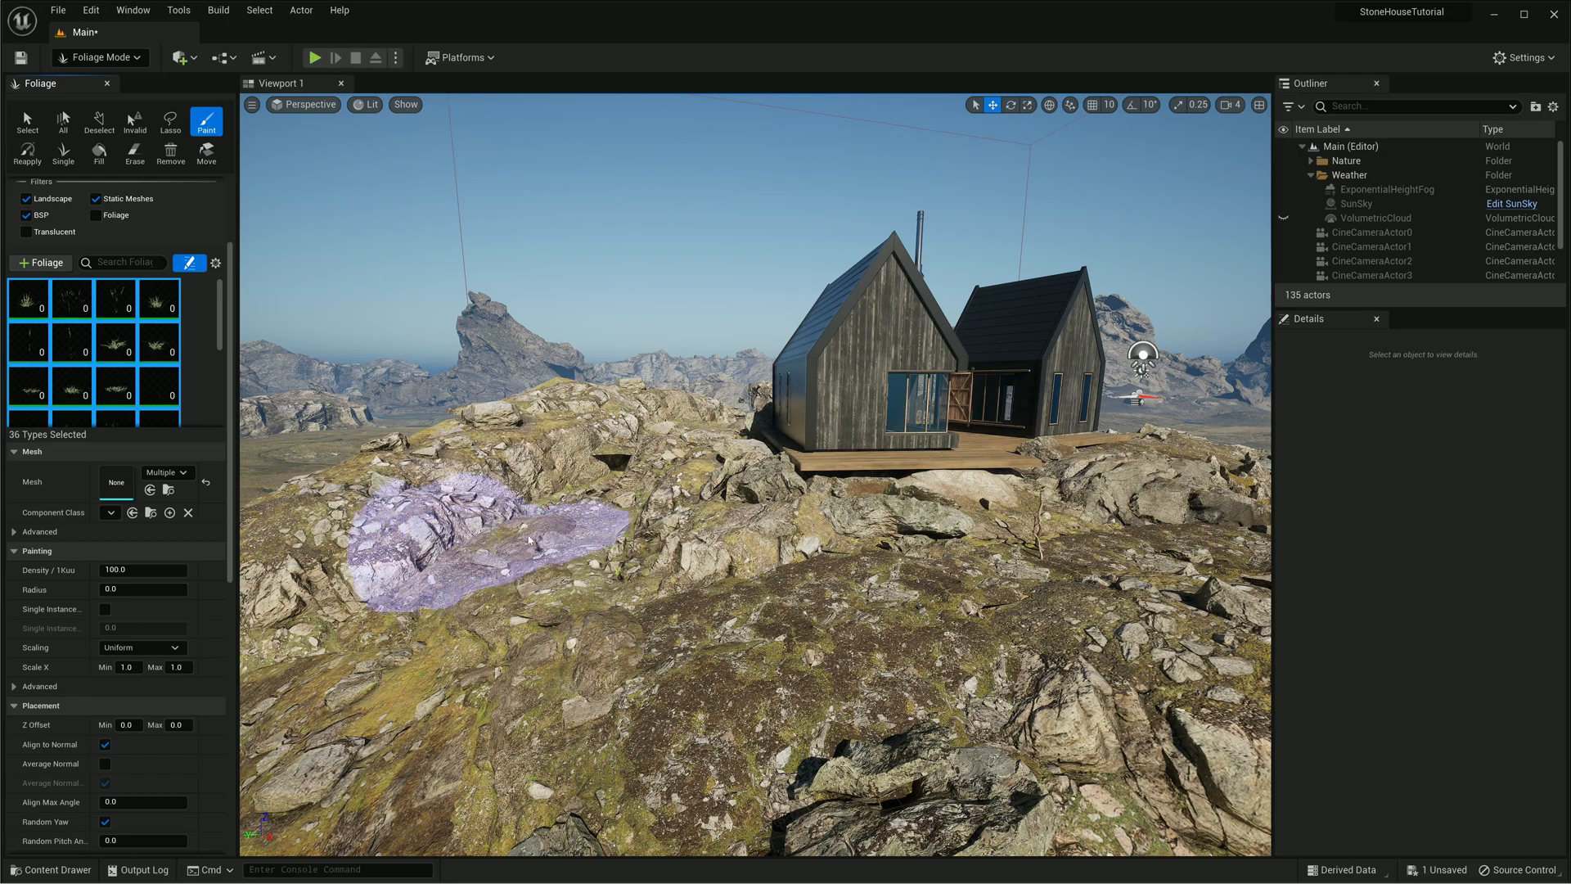
Reduce the foliage brush size to about 110, set paint density to about 0.6, and paint tundra grass on the rocky slope below the house
{"action": "scroll", "coordinate": [94, 218], "scroll_direction": "up", "scroll_amount": 4}
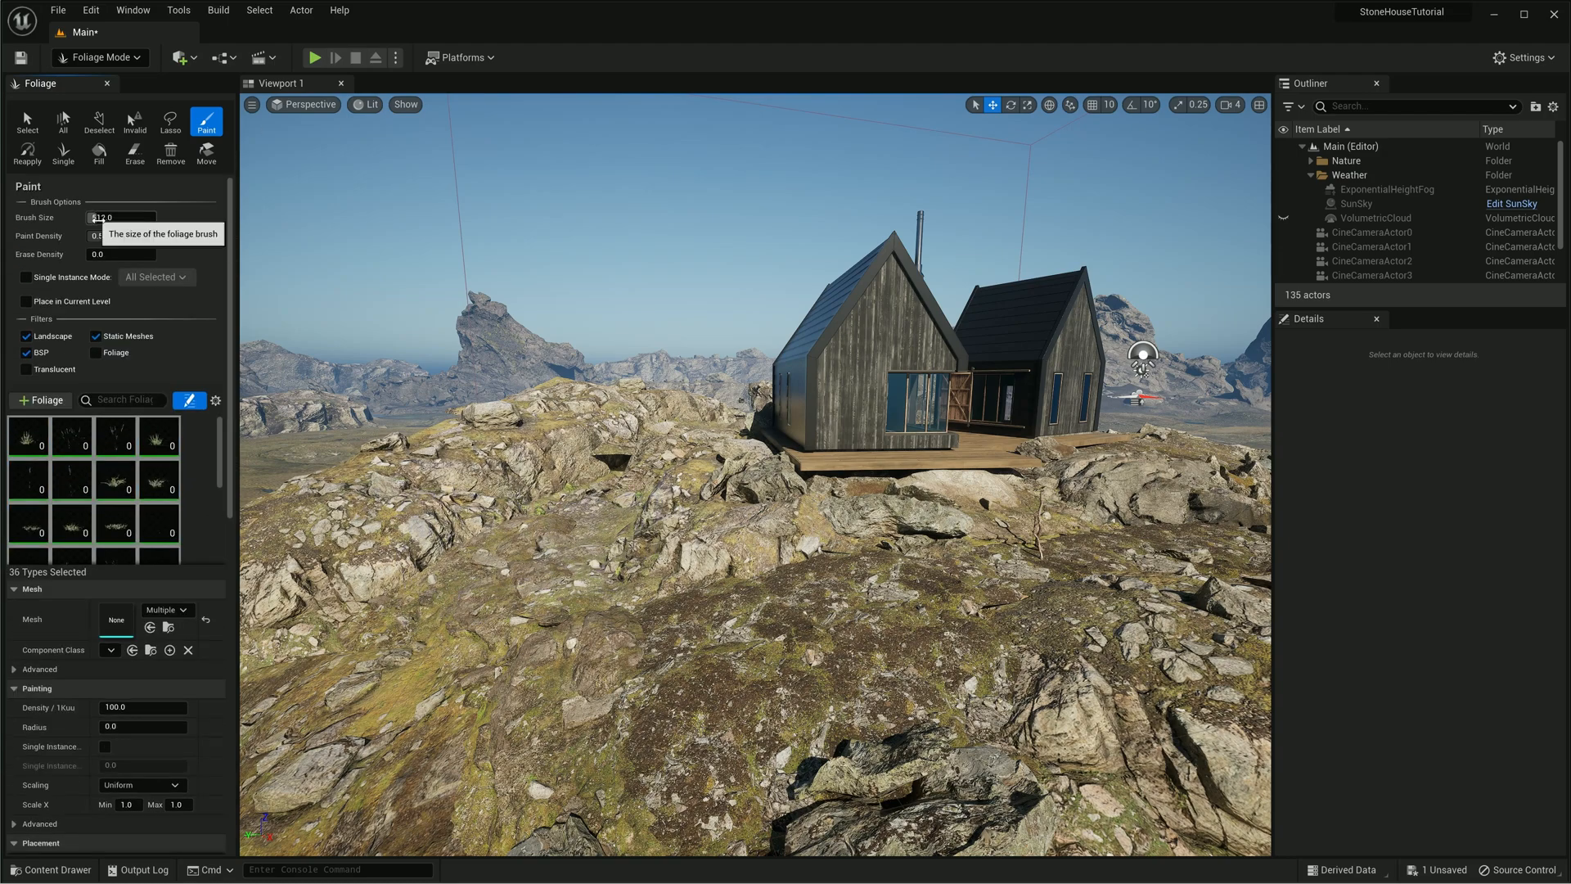
{"action": "left_click_drag", "start_coordinate": [94, 218], "coordinate": [111, 217]}
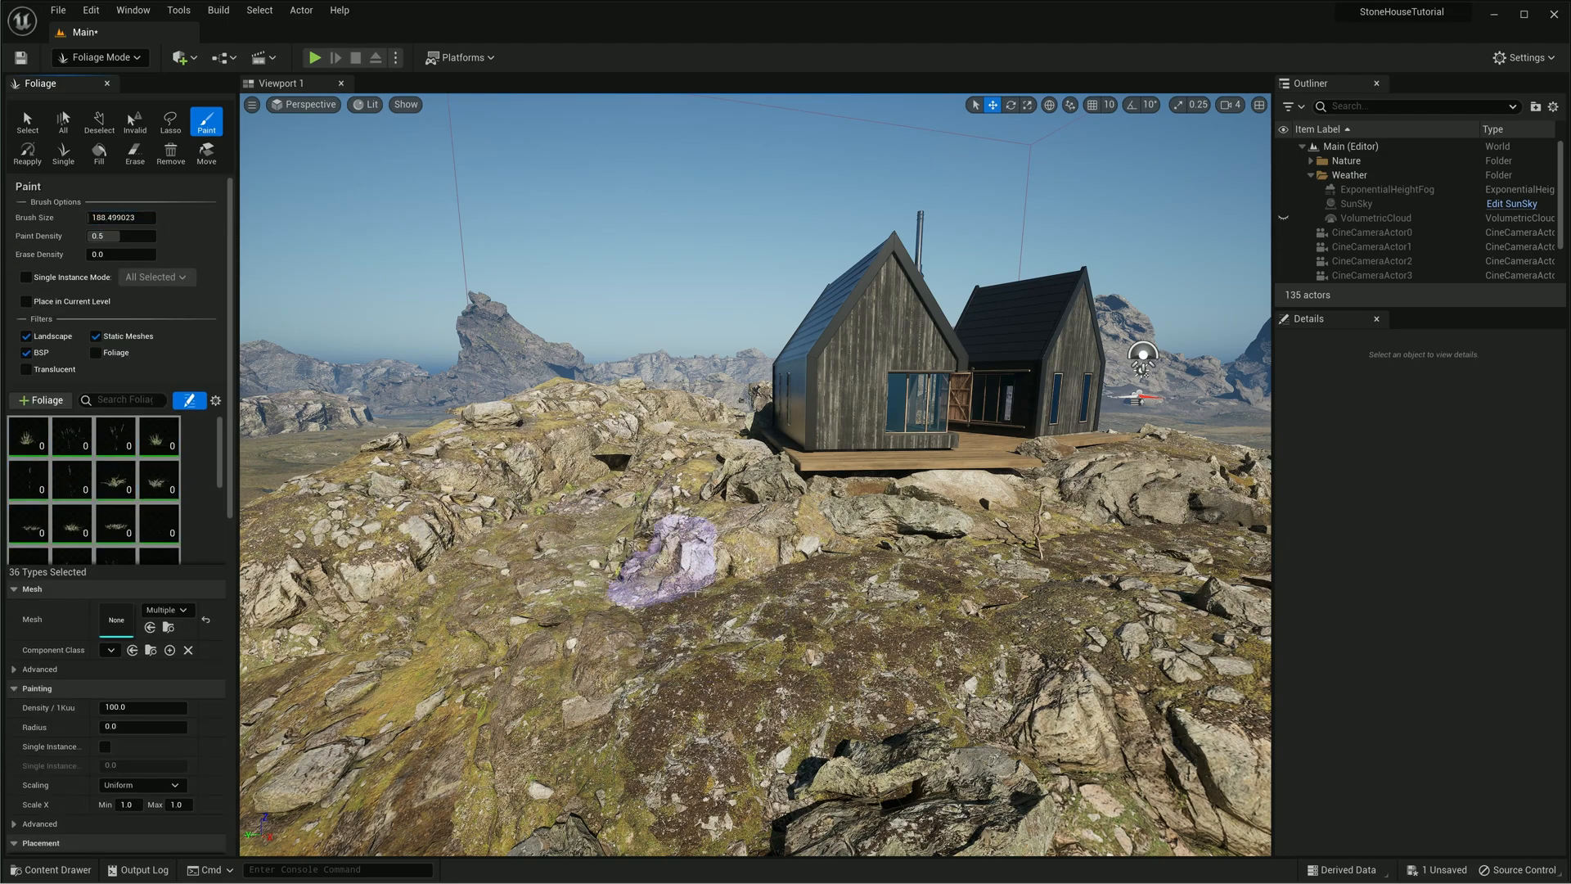
{"action": "left_click", "coordinate": [845, 638]}
{"action": "key", "text": "w"}
{"action": "mouse_move", "coordinate": [845, 638]}
{"action": "right_mouse_down"}
{"action": "mouse_move", "coordinate": [847, 695]}
{"action": "mouse_move", "coordinate": [834, 638]}
{"action": "right_mouse_up"}
{"action": "key", "text": "ctrl+z"}
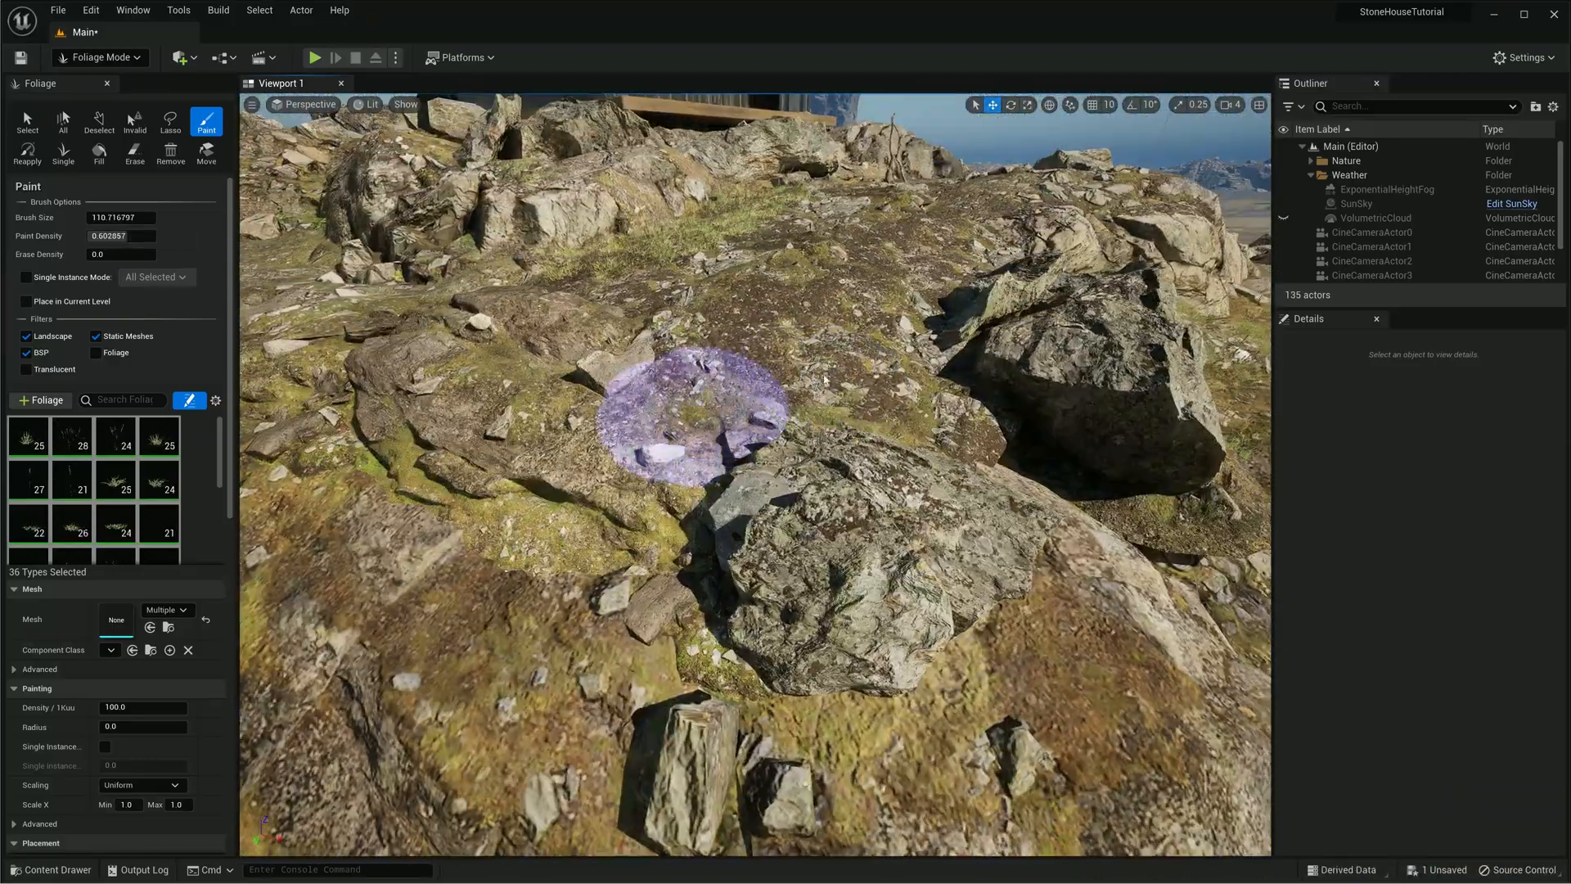
{"action": "mouse_move", "coordinate": [691, 411]}
{"action": "left_mouse_down"}
{"action": "mouse_move", "coordinate": [793, 387]}
{"action": "mouse_move", "coordinate": [481, 372]}
{"action": "left_mouse_up"}
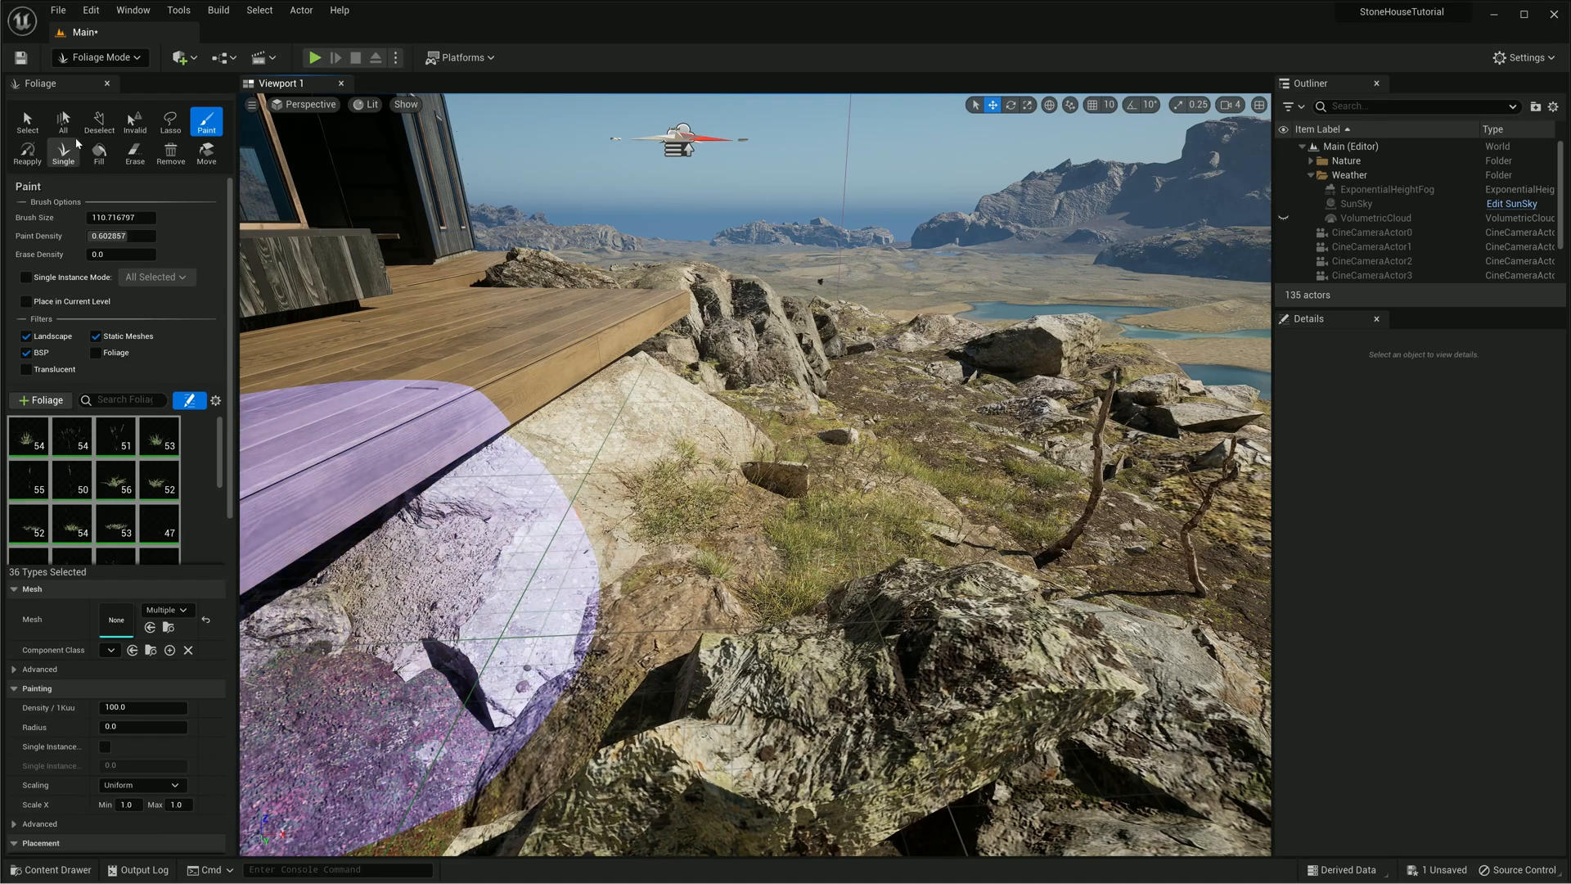
Lasso and remove the grass clump on the rock beside the deck, and paint more grass among the rocks with brush size about 79
{"action": "left_click", "coordinate": [169, 122]}
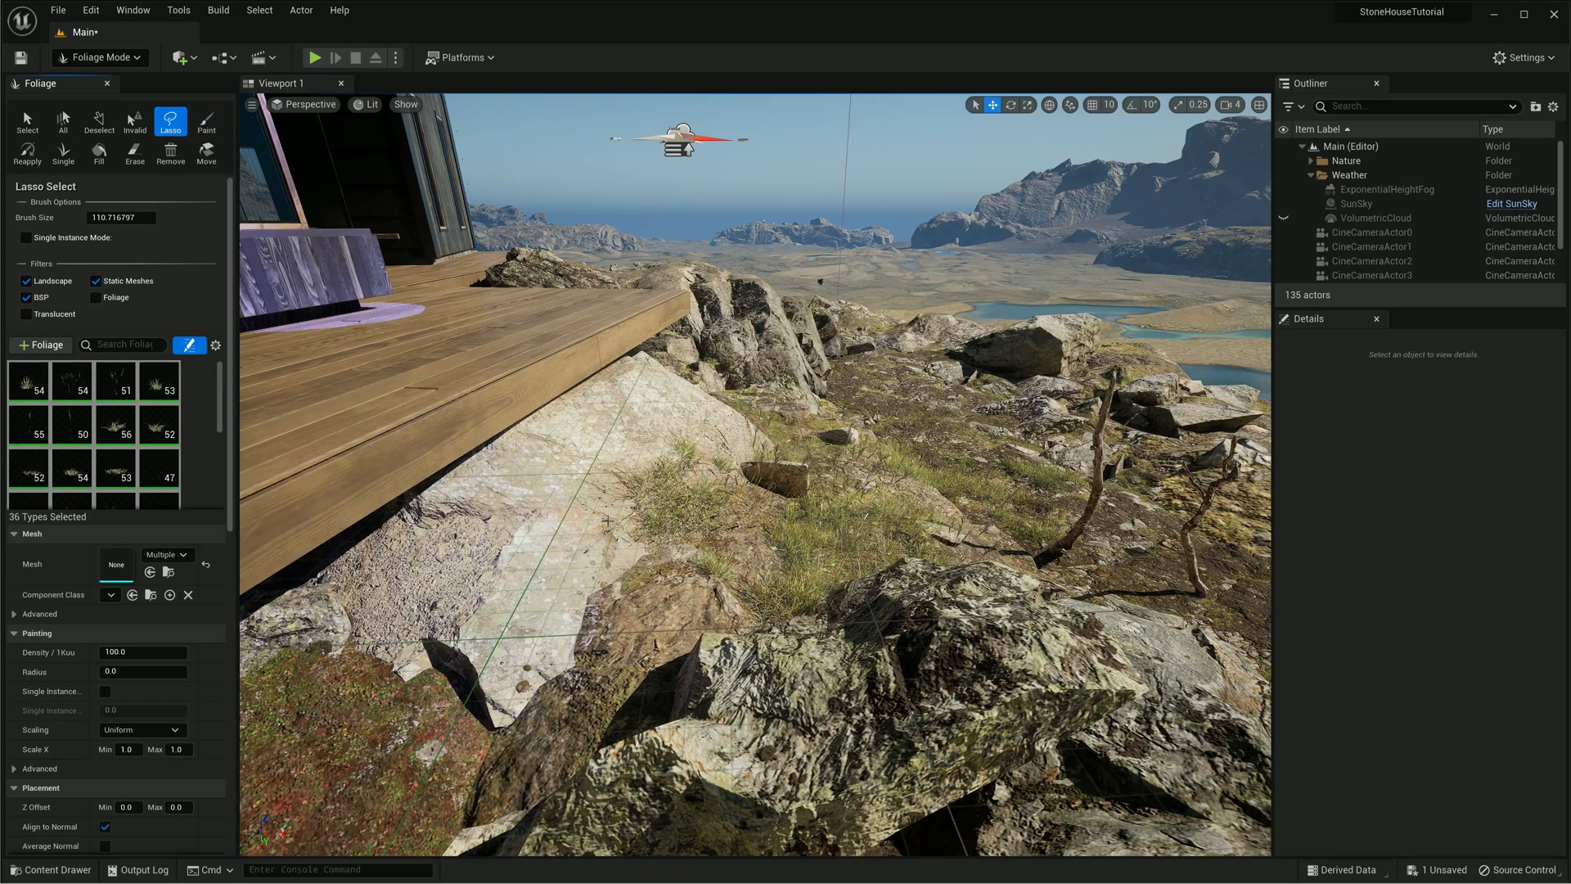
{"action": "left_click", "coordinate": [589, 479]}
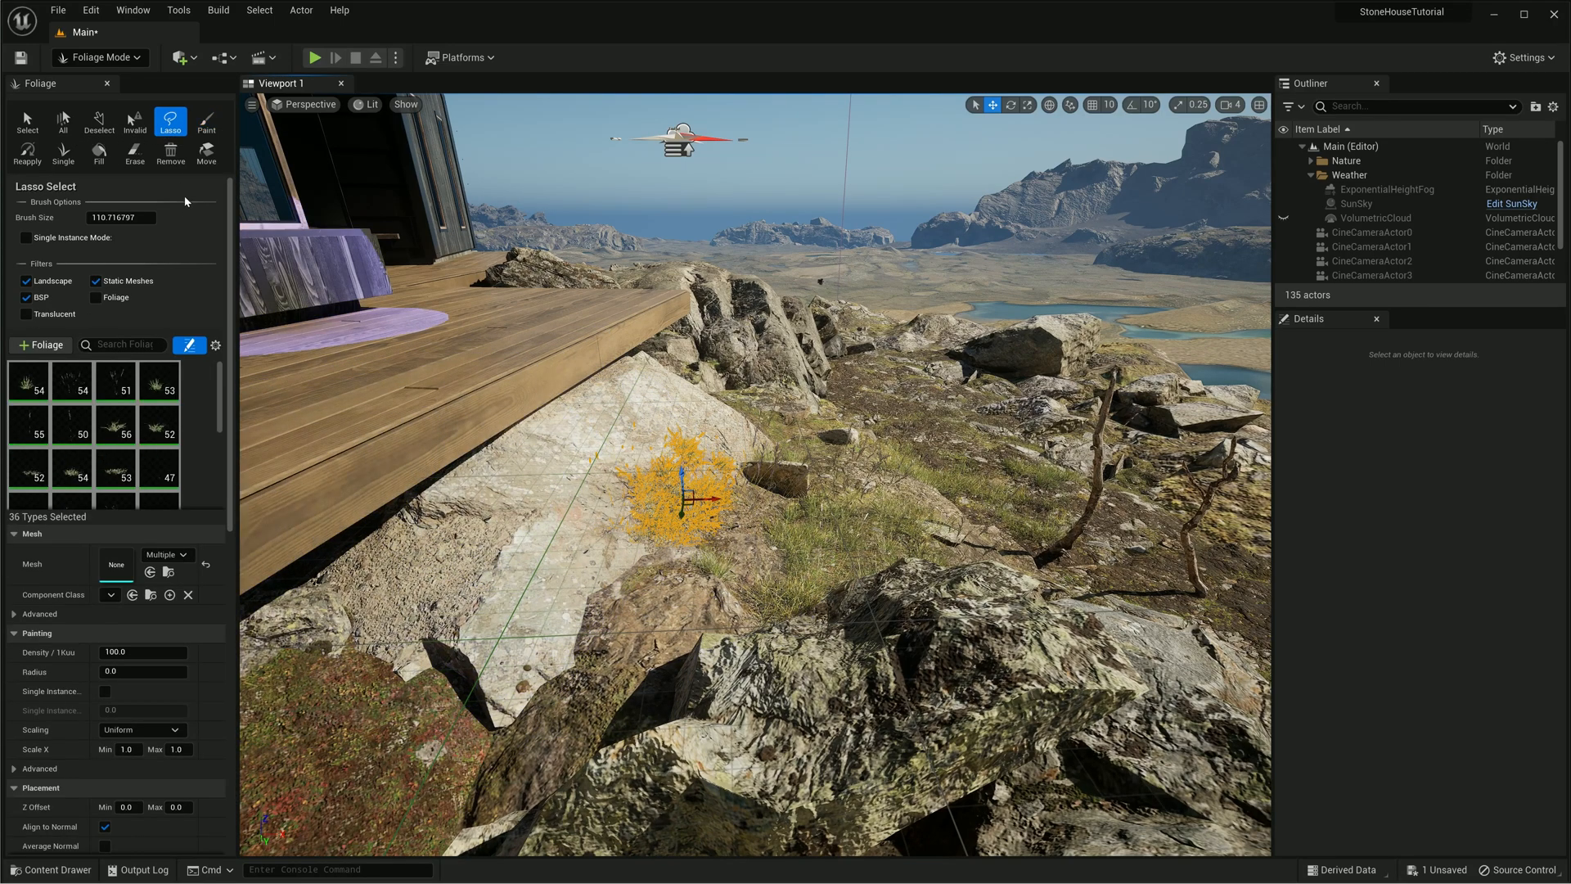
{"action": "left_click", "coordinate": [172, 159]}
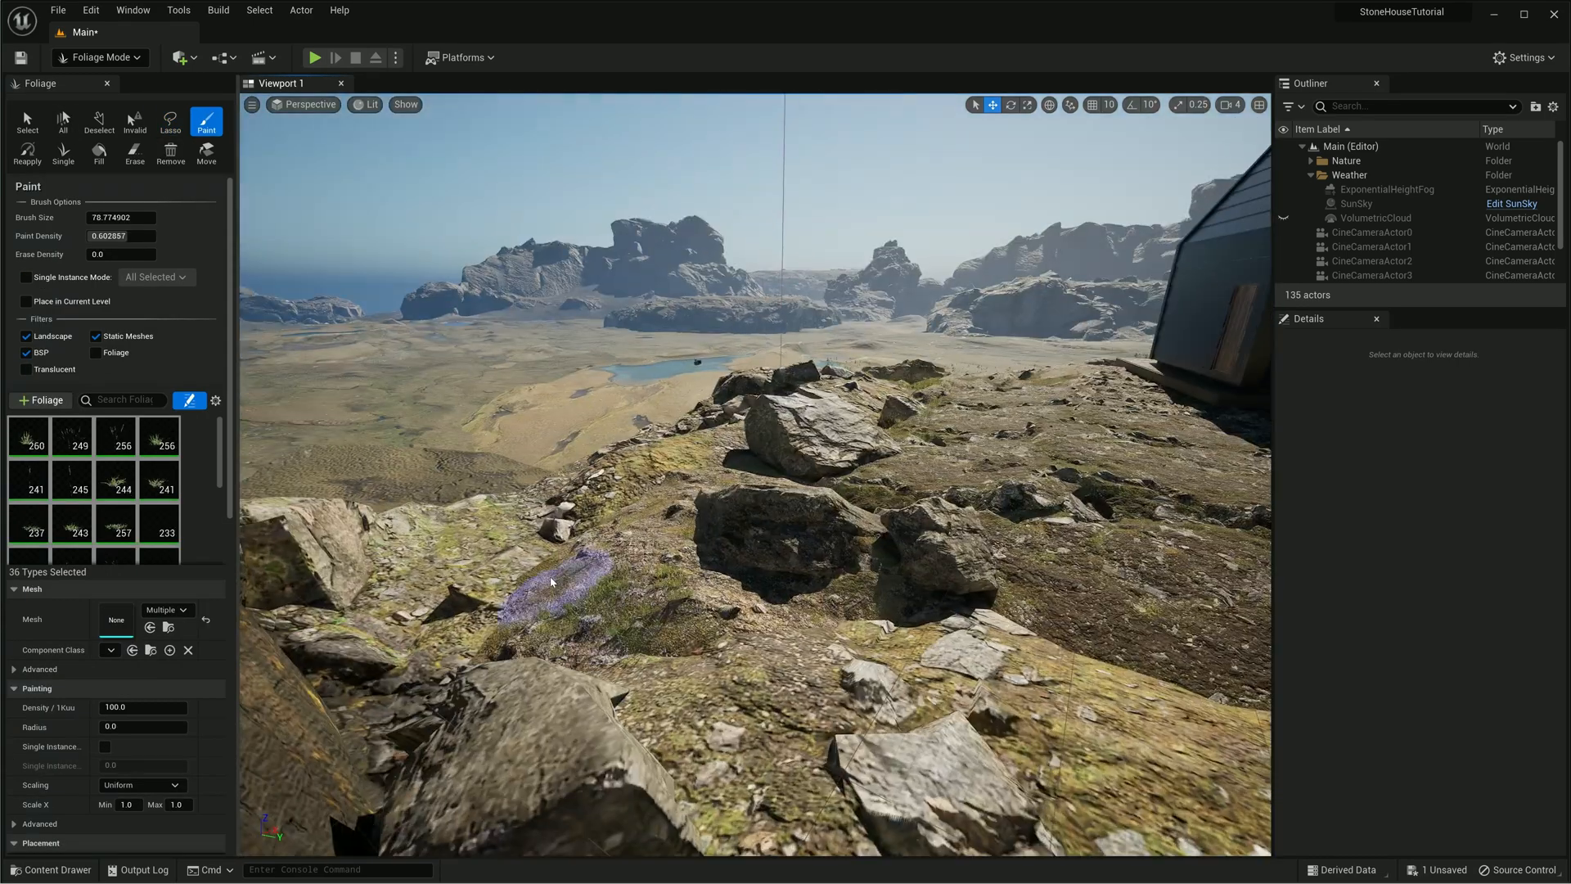
{"action": "left_click_drag", "start_coordinate": [579, 586], "coordinate": [875, 654]}
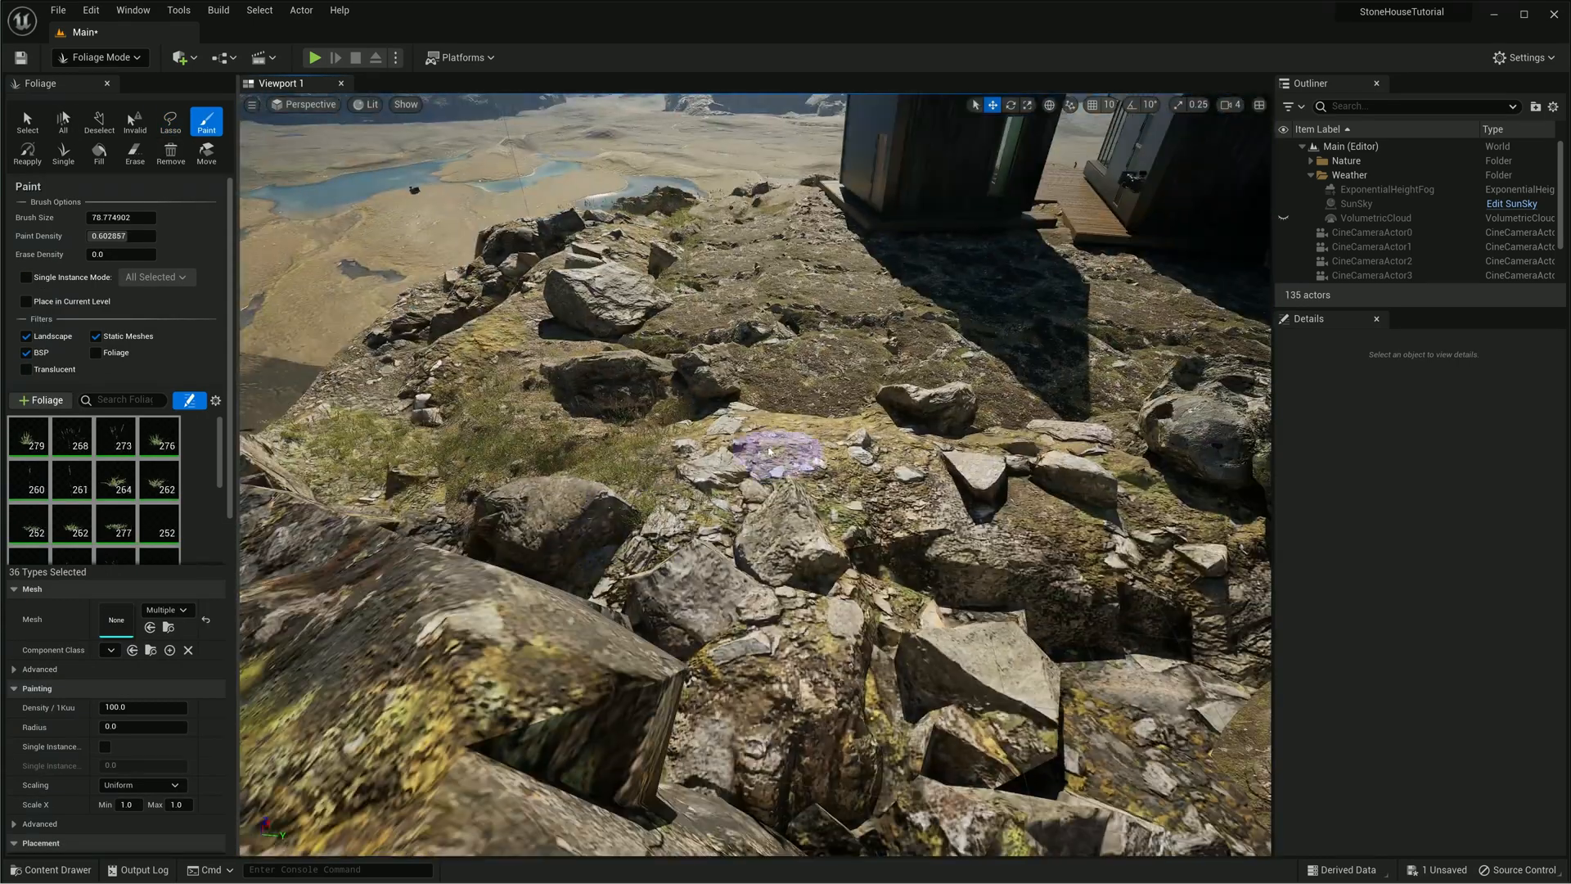
{"action": "left_click_drag", "start_coordinate": [789, 456], "coordinate": [1052, 434]}
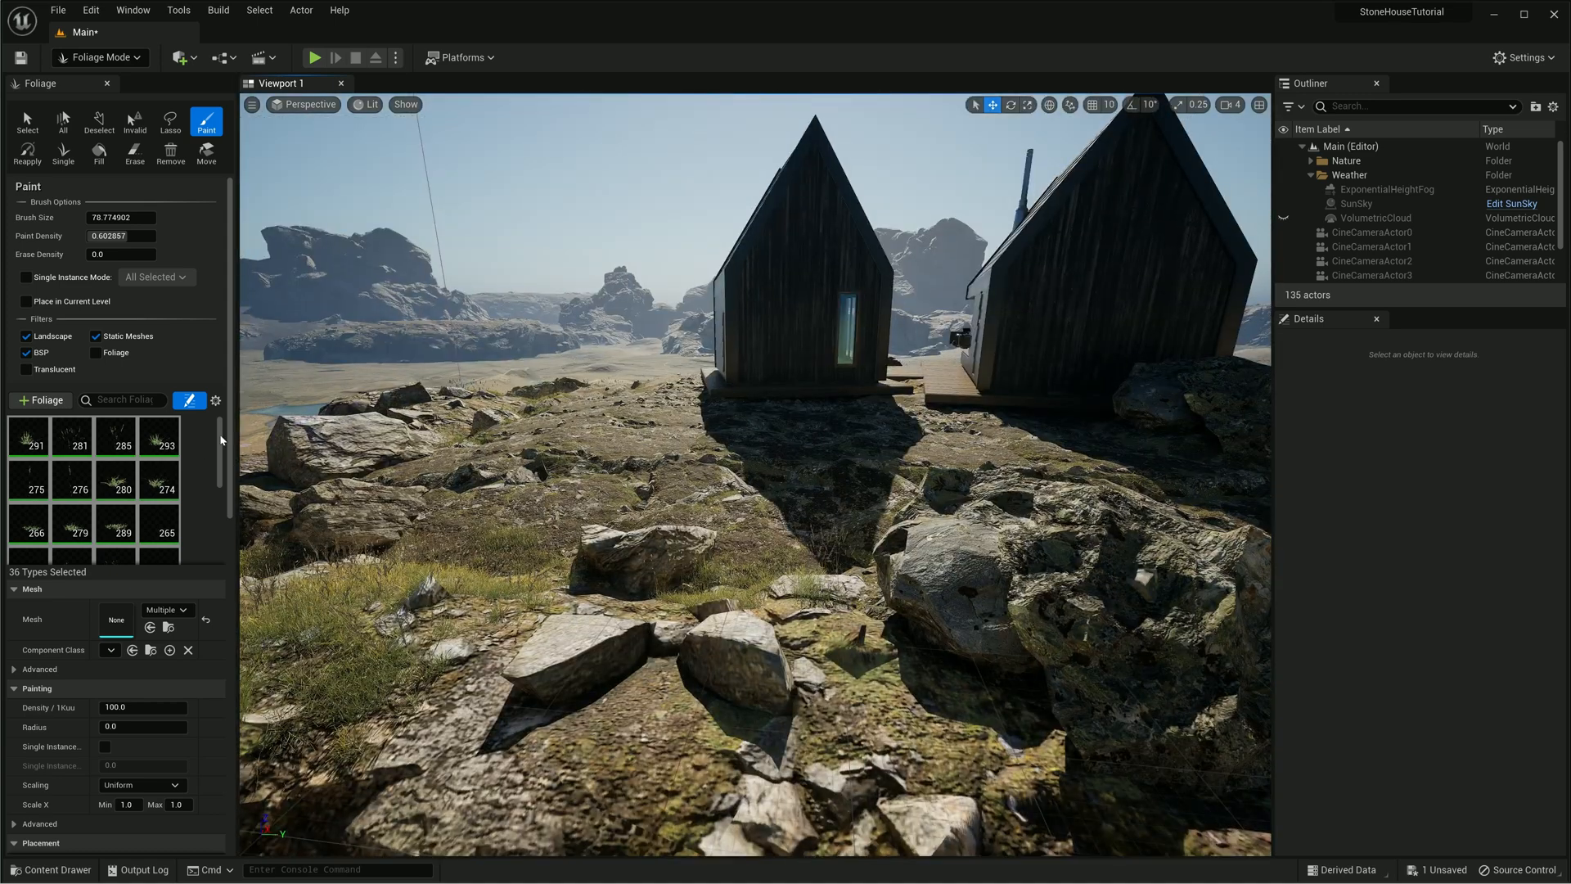
Add the Downy Willow foliage types Var10 to Var18 from the Megascans Foliage folder to the foliage palette
{"action": "left_click_drag", "start_coordinate": [221, 440], "coordinate": [210, 529]}
{"action": "right_click", "coordinate": [160, 497]}
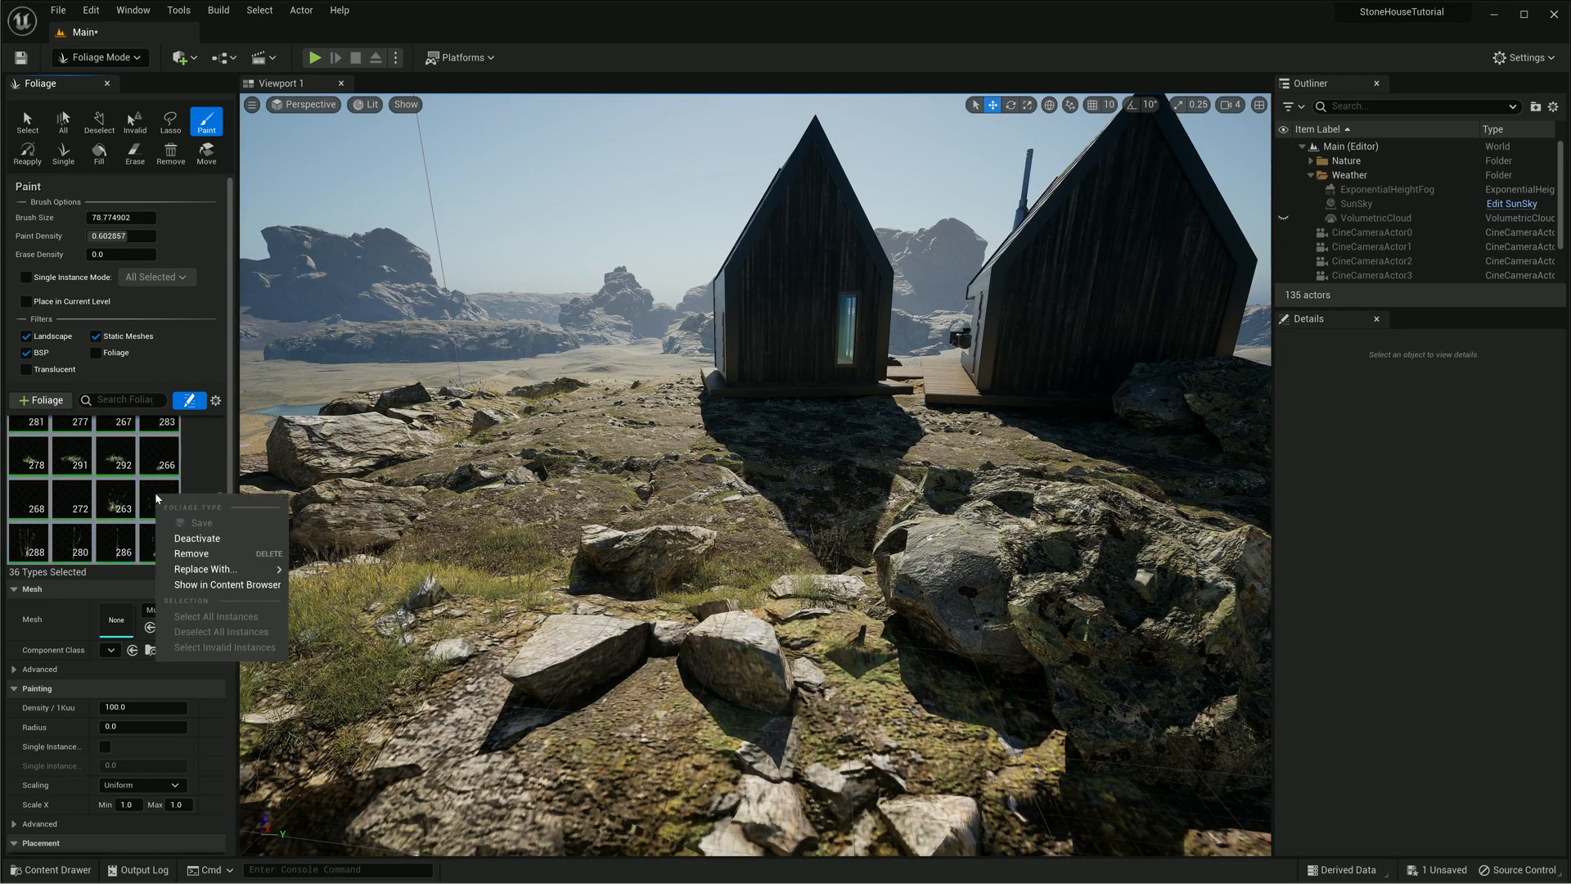
{"action": "left_click", "coordinate": [226, 584]}
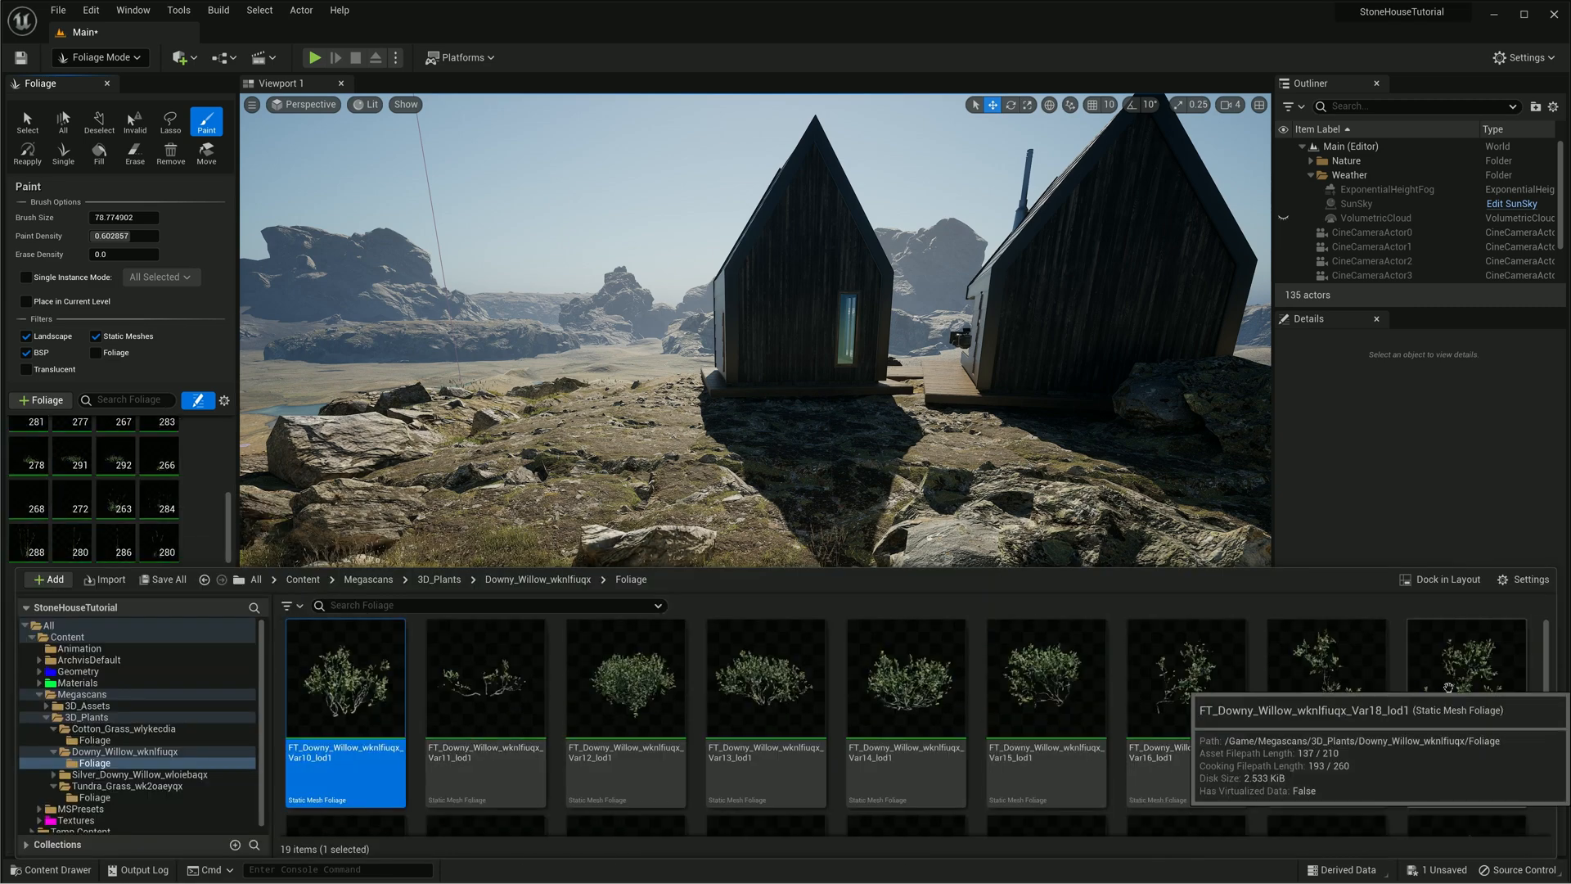
{"action": "left_click", "coordinate": [1448, 687], "text": "shift"}
{"action": "left_click_drag", "start_coordinate": [344, 679], "coordinate": [38, 499]}
{"action": "left_click", "coordinate": [28, 523]}
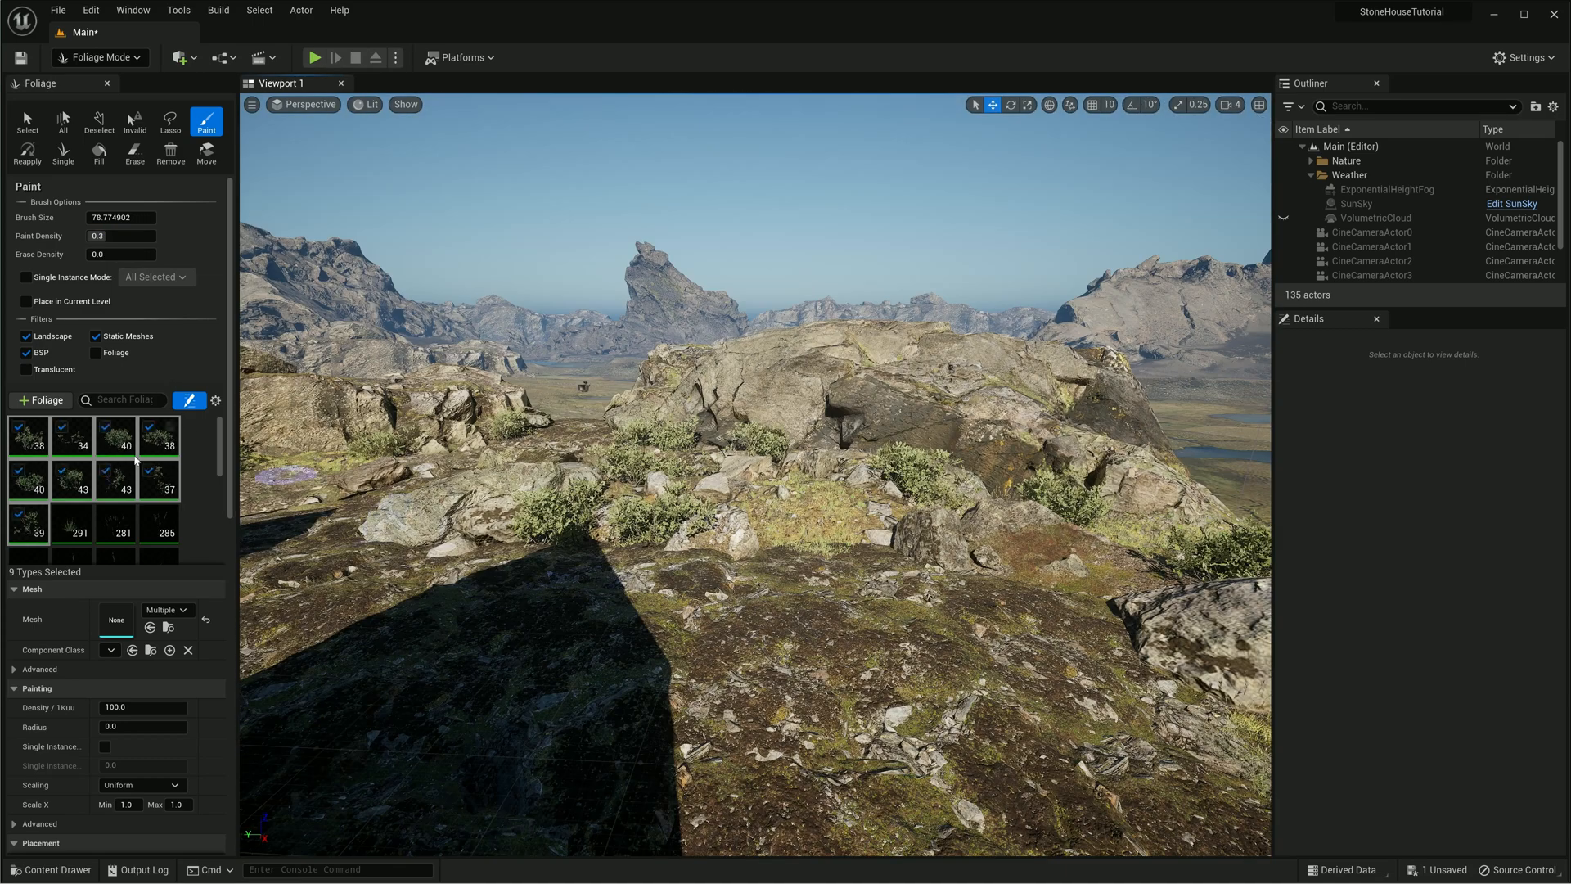
Browse the Foliage folders of the Cotton Grass and Tundra Grass plants in the Megascans content
{"action": "left_click", "coordinate": [50, 869]}
{"action": "left_click", "coordinate": [100, 753]}
{"action": "left_click", "coordinate": [96, 740]}
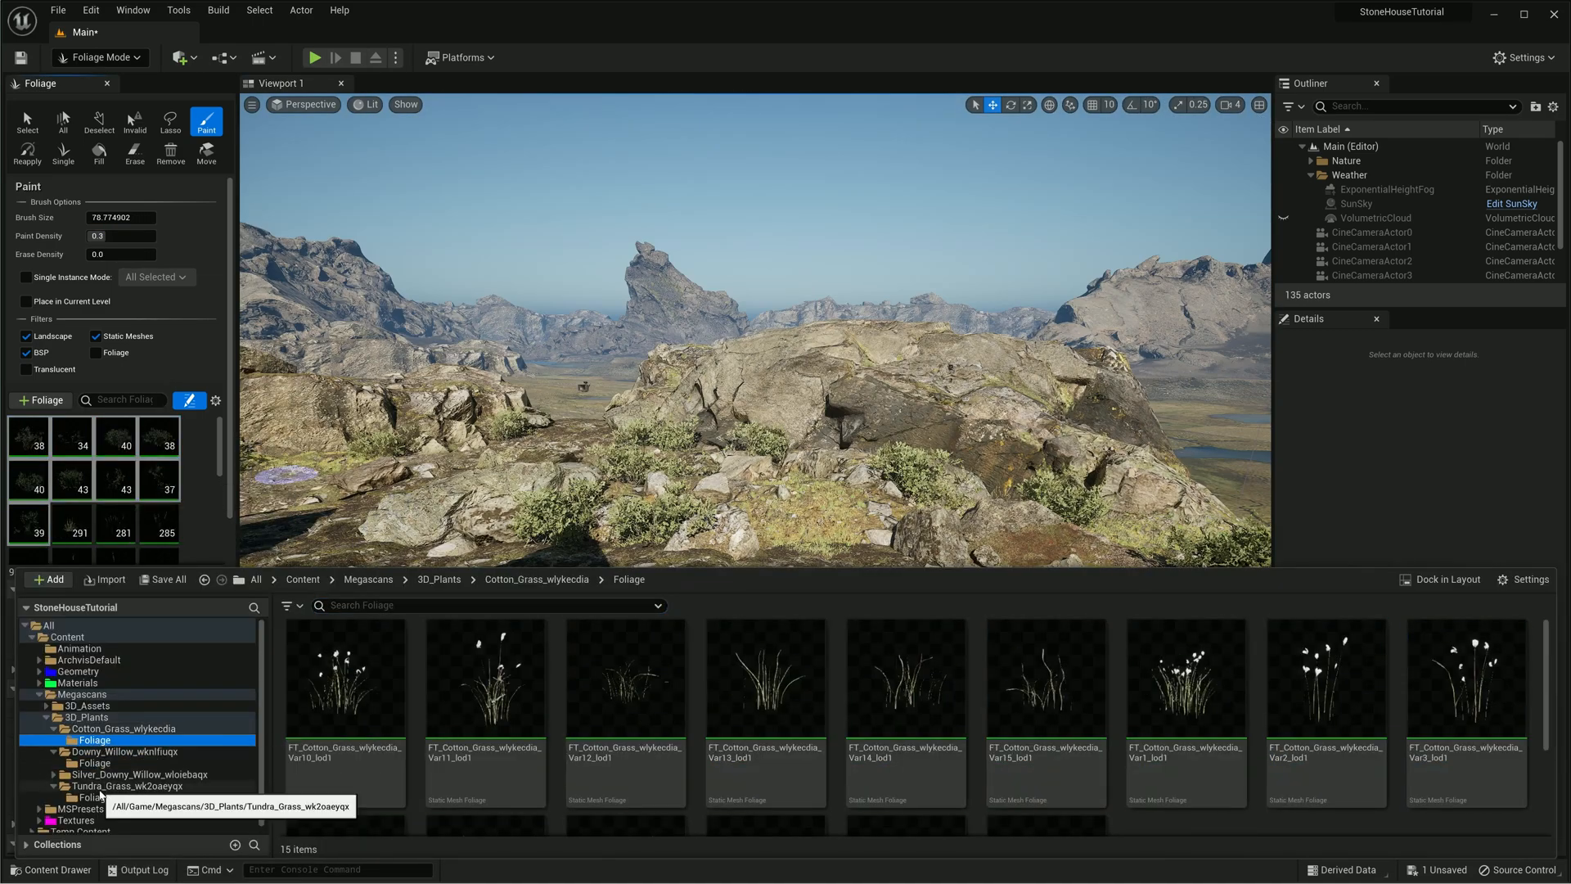
{"action": "left_click", "coordinate": [96, 797]}
{"action": "scroll", "coordinate": [327, 748], "scroll_direction": "down", "scroll_amount": 4}
{"action": "left_click", "coordinate": [88, 775]}
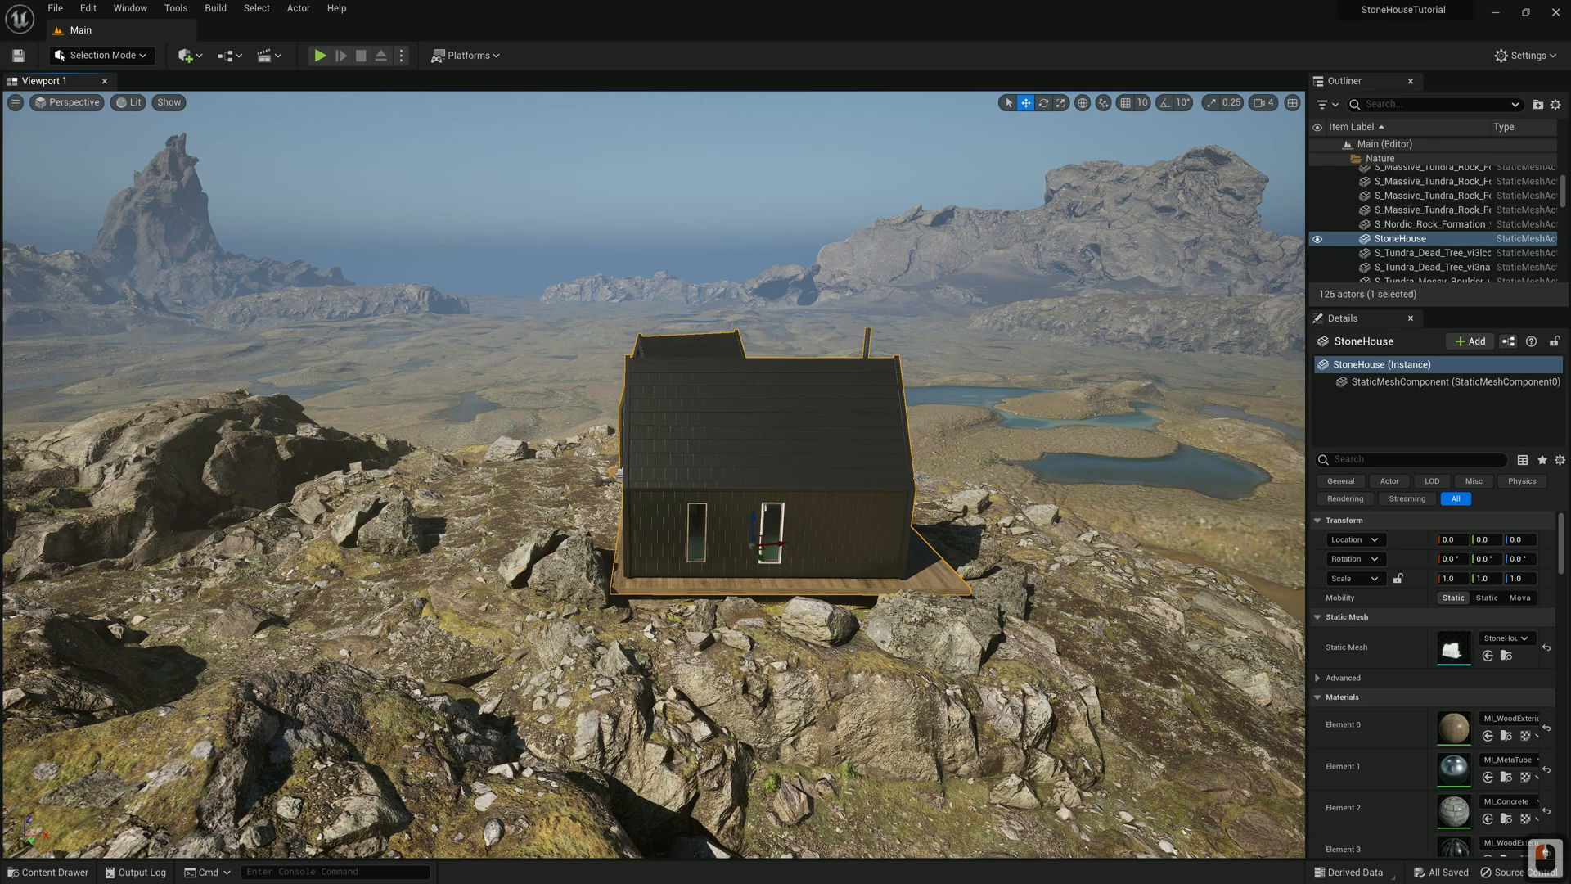
Place a PostProcessVolume in the level at the StoneHouse
{"action": "left_click", "coordinate": [196, 56]}
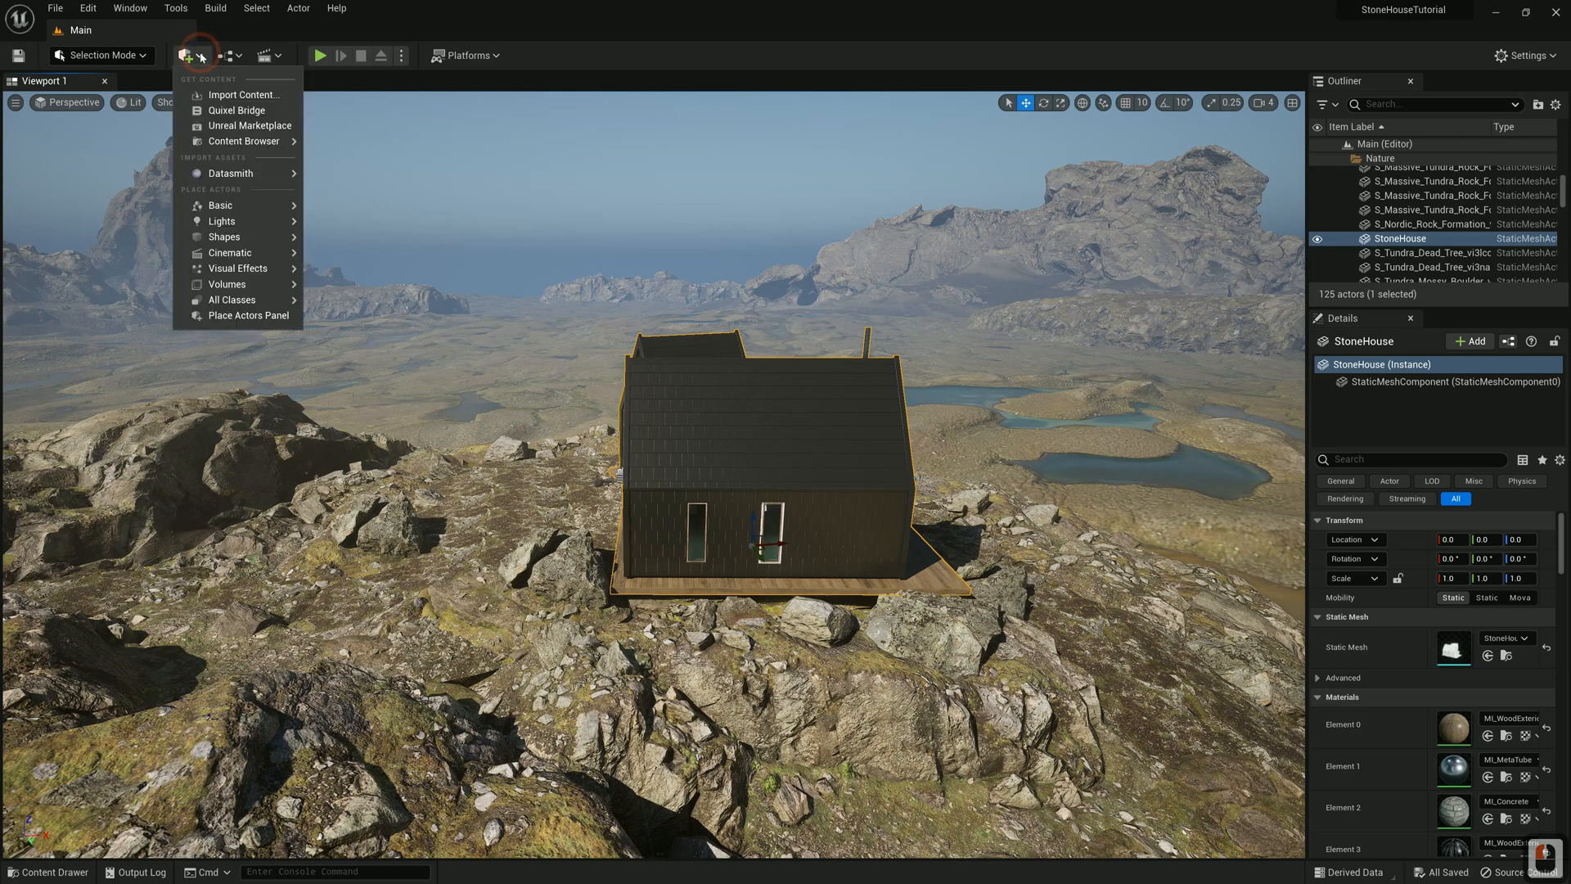
{"action": "mouse_move", "coordinate": [242, 284]}
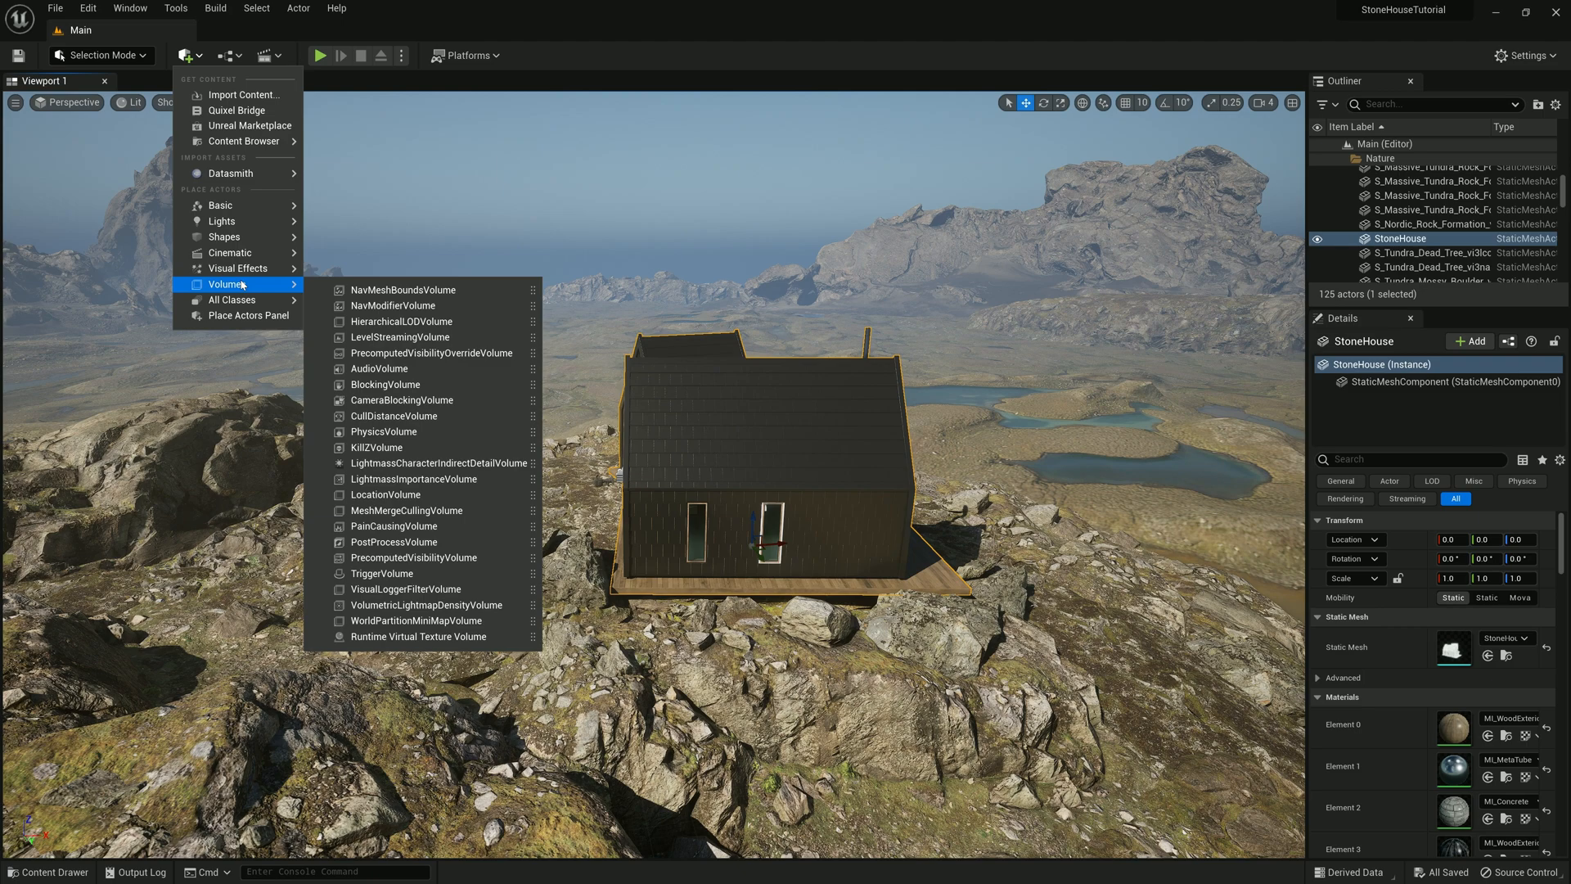
{"action": "left_click_drag", "start_coordinate": [394, 541], "coordinate": [644, 539]}
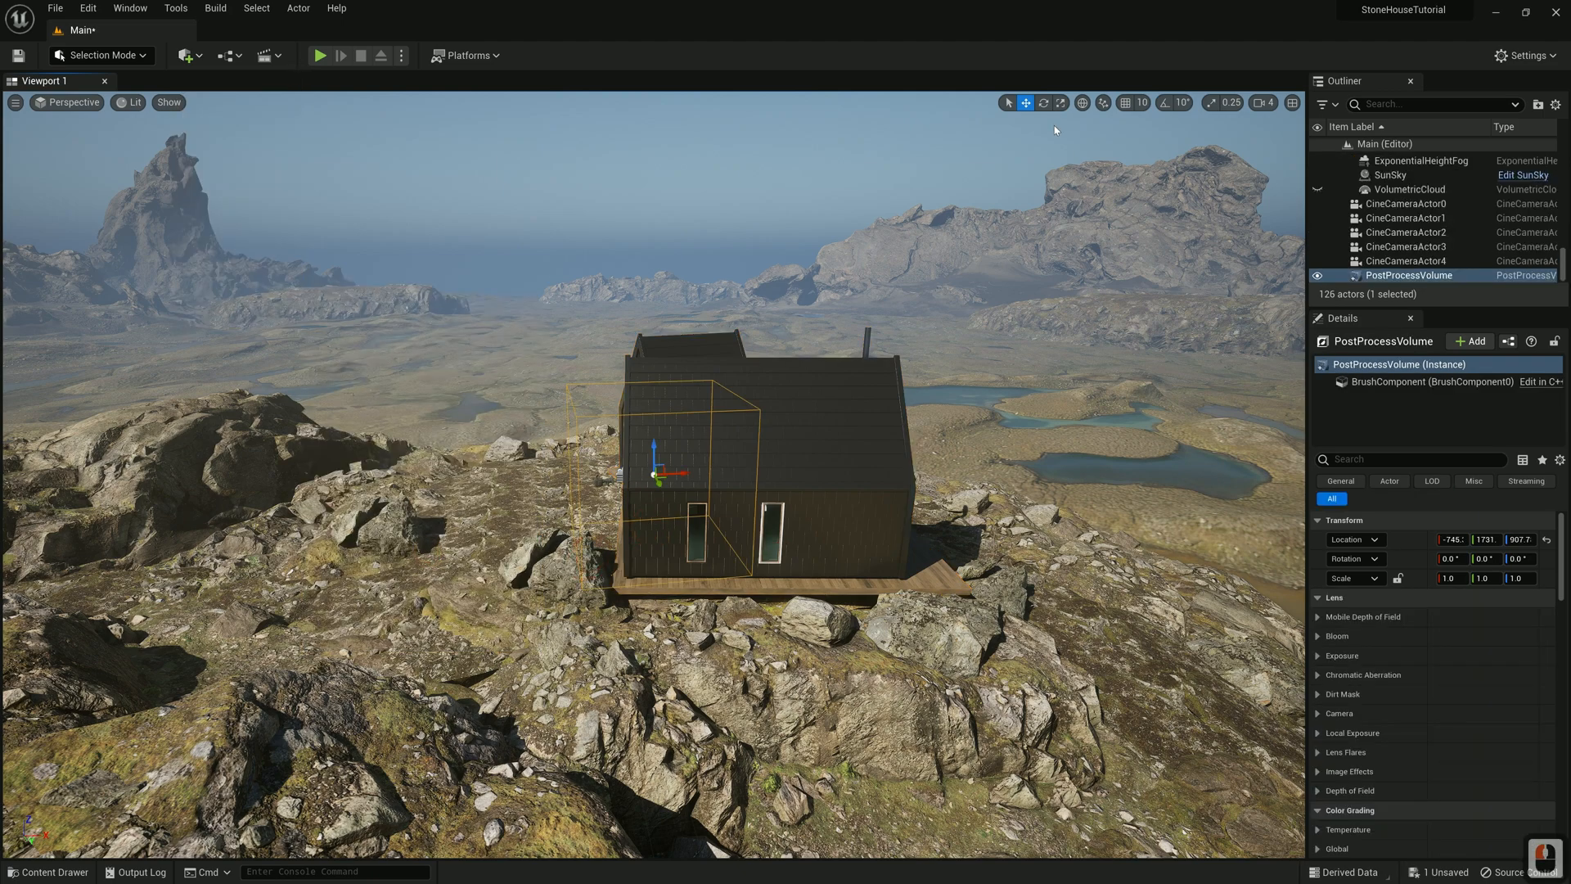
Scale the PostProcessVolume up to about 24.98 in X, 21.41 in Y and 21.06 in Z around the house
{"action": "left_click", "coordinate": [1061, 102]}
{"action": "left_click_drag", "start_coordinate": [682, 473], "coordinate": [777, 471]}
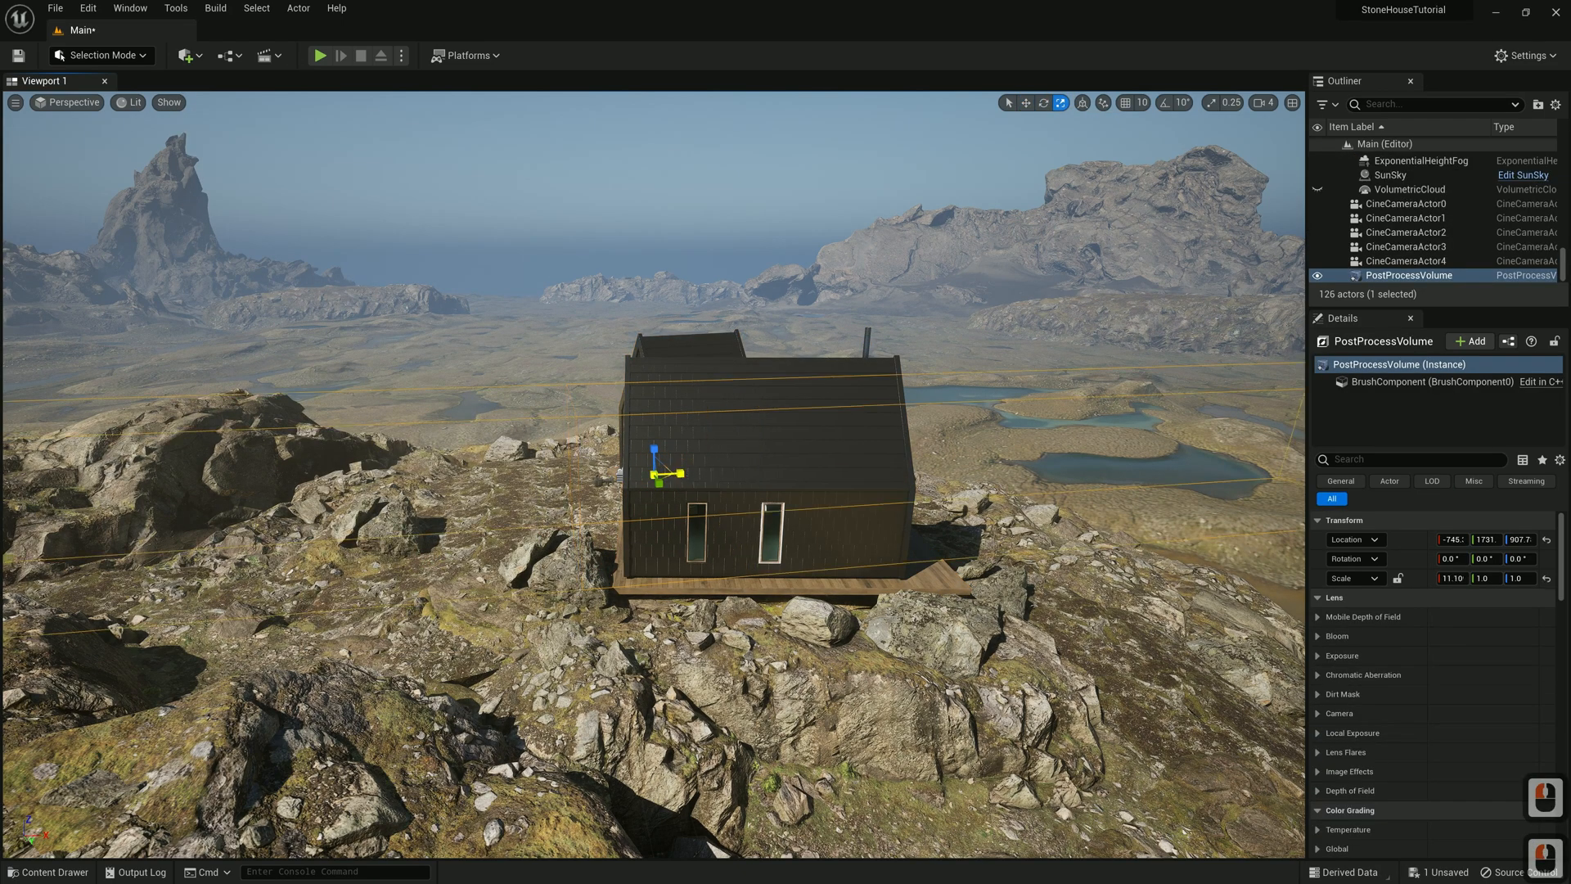
{"action": "key", "text": "s"}
{"action": "key", "text": "d"}
{"action": "right_click_drag", "start_coordinate": [693, 472], "coordinate": [495, 503]}
{"action": "left_click_drag", "start_coordinate": [487, 483], "coordinate": [564, 550]}
{"action": "right_click_drag", "start_coordinate": [564, 550], "coordinate": [646, 487]}
{"action": "key", "text": "s"}
{"action": "left_click_drag", "start_coordinate": [640, 530], "coordinate": [640, 344]}
Move the PostProcessVolume horizontally along Y so it covers the house and the surrounding rocky hill
{"action": "left_click", "coordinate": [1026, 103]}
{"action": "right_click_drag", "start_coordinate": [818, 369], "coordinate": [777, 397]}
{"action": "left_click_drag", "start_coordinate": [761, 417], "coordinate": [846, 368]}
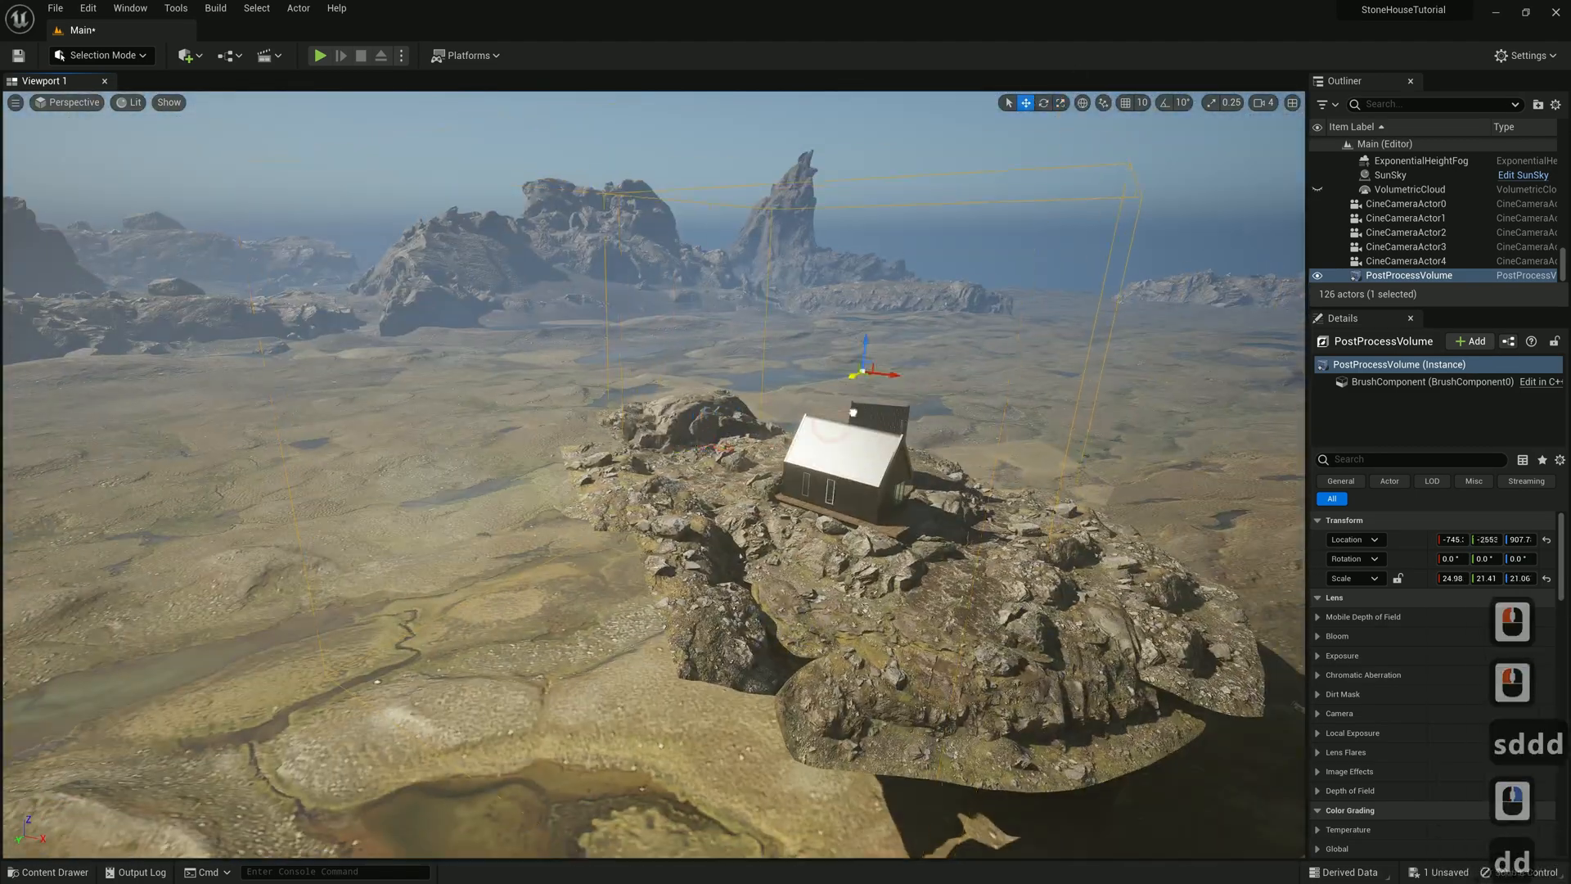
{"action": "key", "text": "w"}
{"action": "right_click_drag", "start_coordinate": [847, 368], "coordinate": [654, 385]}
{"action": "key", "text": "s"}
Stretch the PostProcessVolume along Y to a scale of about 30.62
{"action": "left_click", "coordinate": [1061, 102]}
{"action": "left_click_drag", "start_coordinate": [679, 429], "coordinate": [642, 430]}
{"action": "right_click_drag", "start_coordinate": [642, 430], "coordinate": [703, 368]}
{"action": "key", "text": "w"}
{"action": "key", "text": "s"}
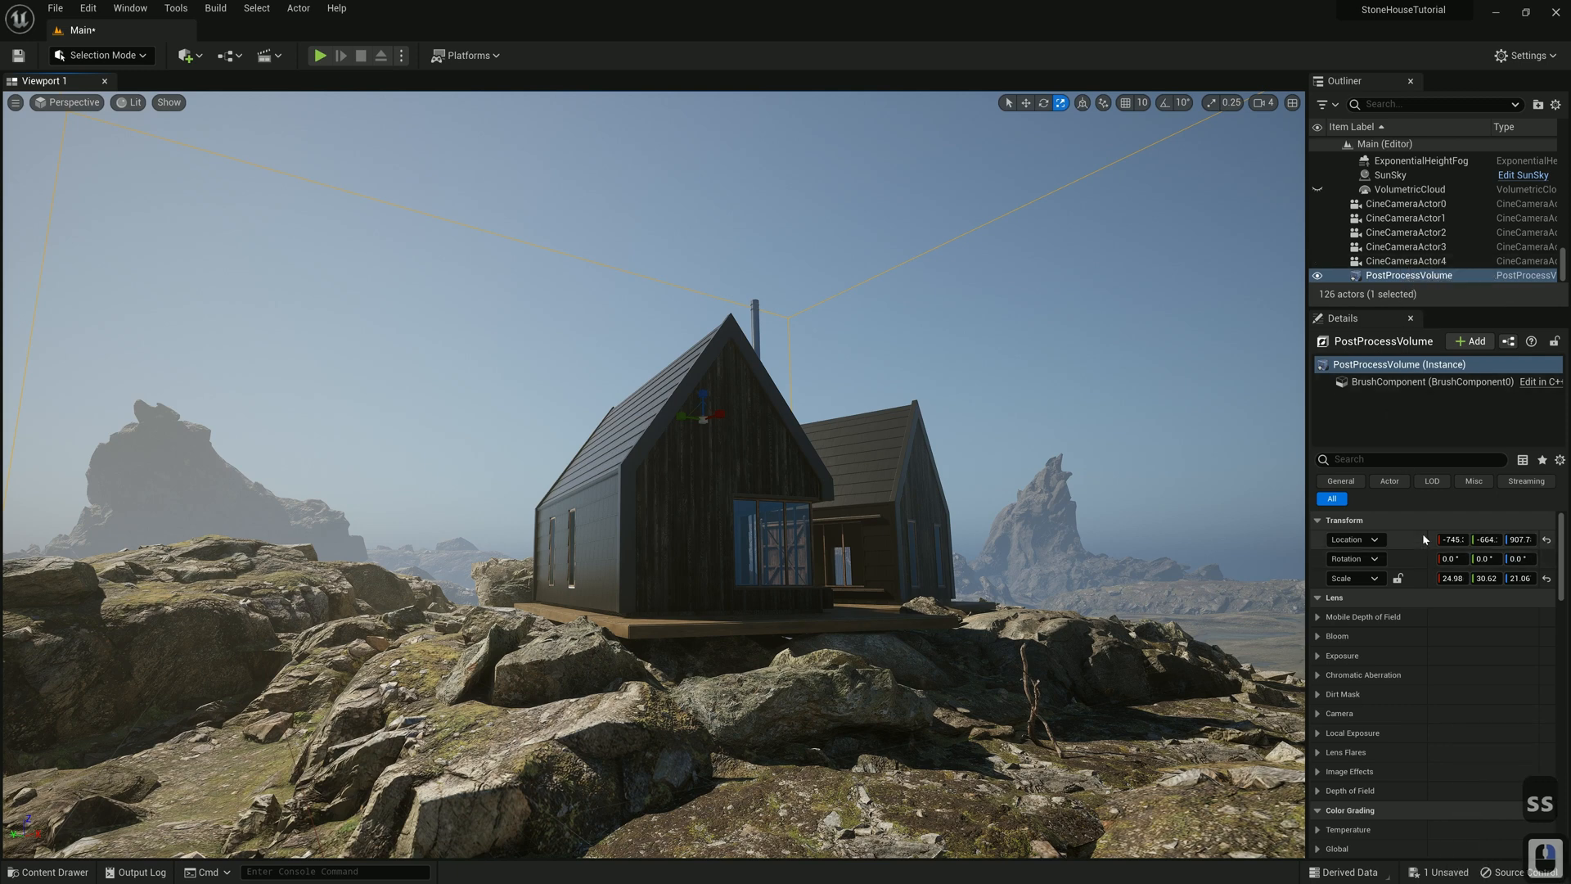
Collapse the Film, Global Illumination and Reflections categories of the PostProcessVolume and look through its remaining settings
{"action": "scroll", "coordinate": [1367, 661], "scroll_direction": "down", "scroll_amount": 5}
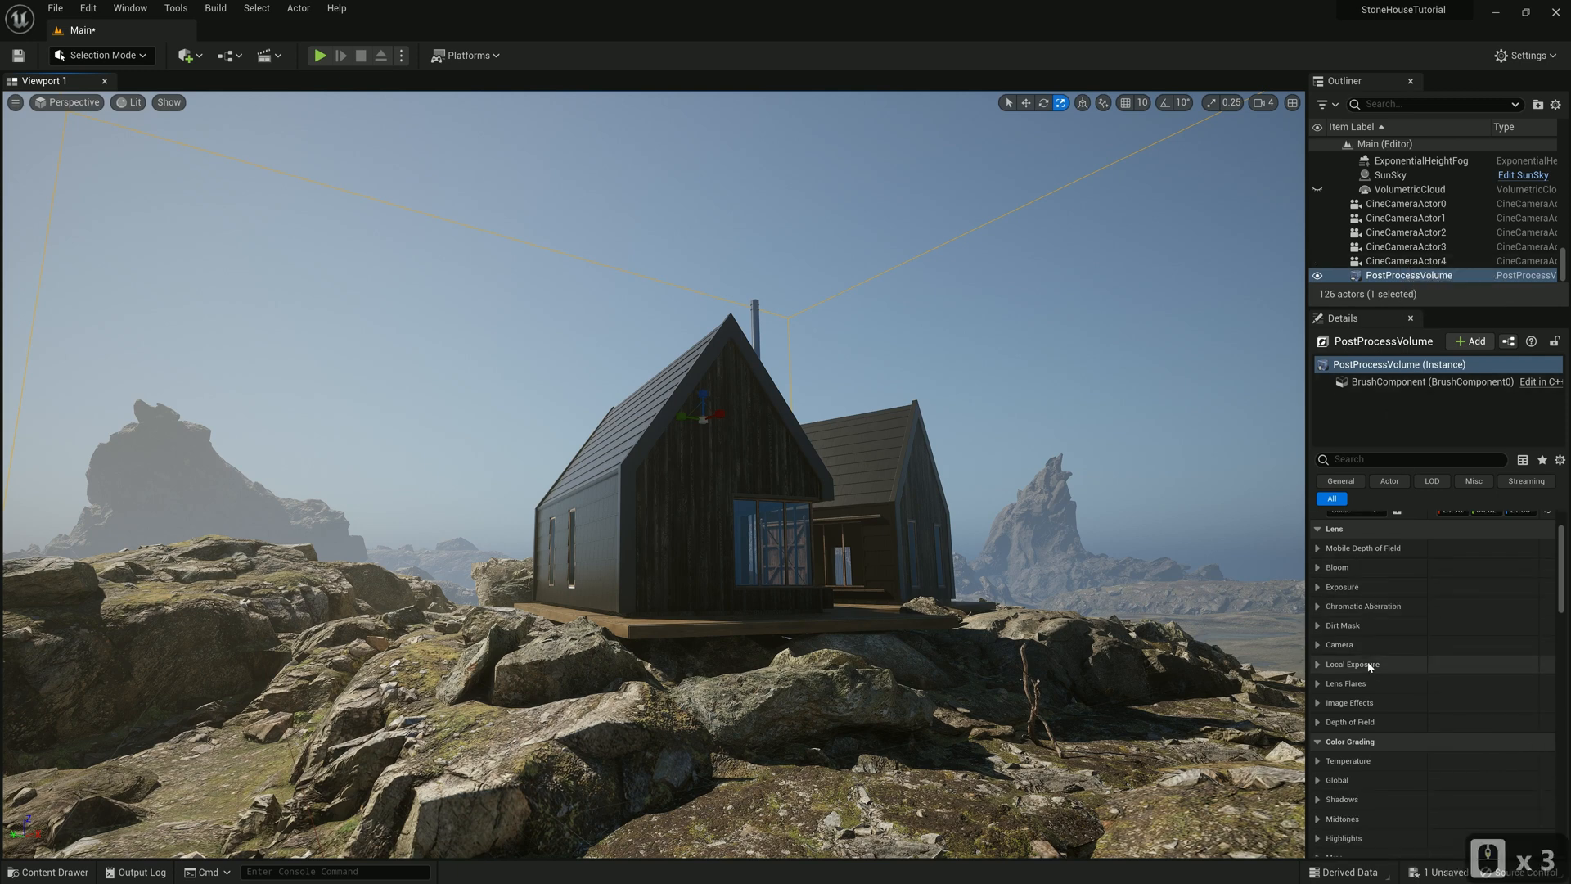
{"action": "scroll", "coordinate": [1341, 679], "scroll_direction": "down", "scroll_amount": 6}
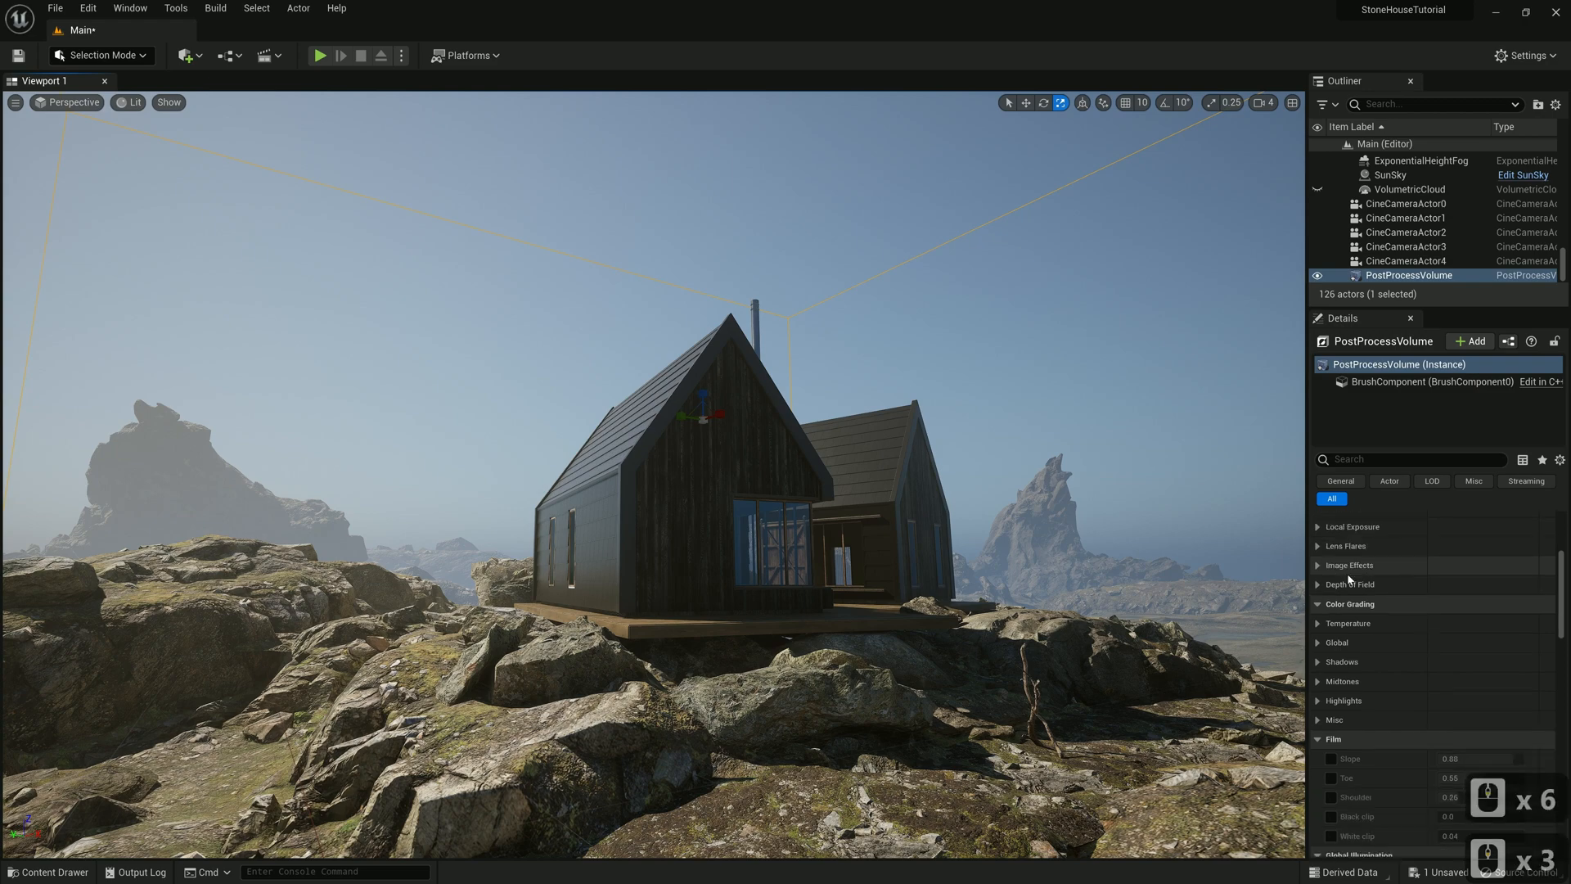
{"action": "left_click", "coordinate": [1323, 695]}
{"action": "left_click", "coordinate": [1320, 713]}
{"action": "left_click", "coordinate": [1319, 732]}
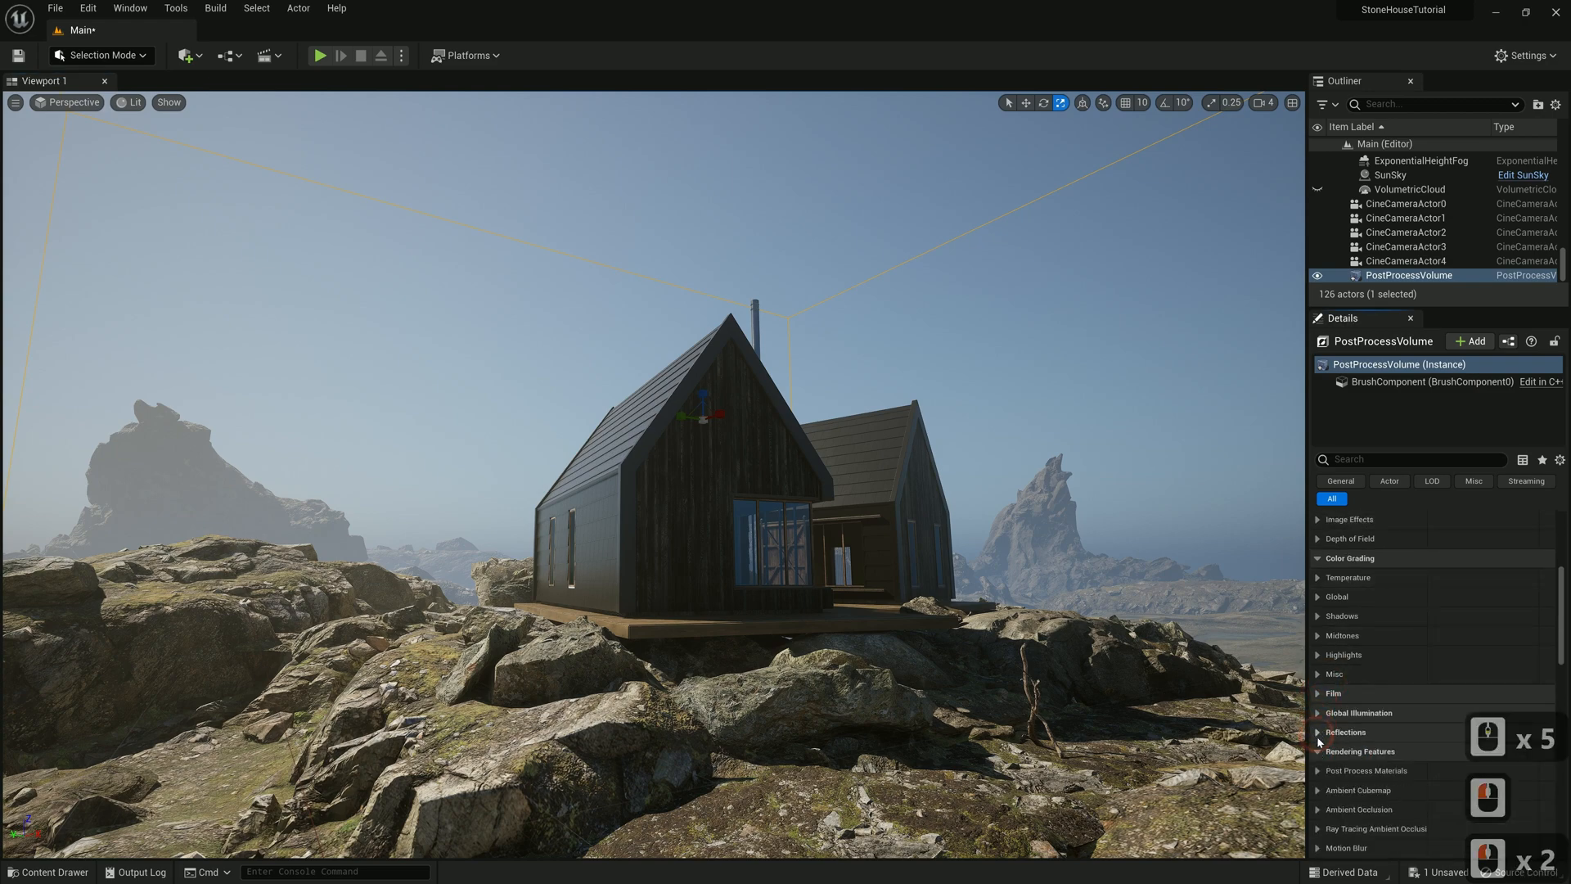
{"action": "scroll", "coordinate": [1334, 761], "scroll_direction": "down", "scroll_amount": 5}
{"action": "scroll", "coordinate": [1335, 767], "scroll_direction": "down", "scroll_amount": 2}
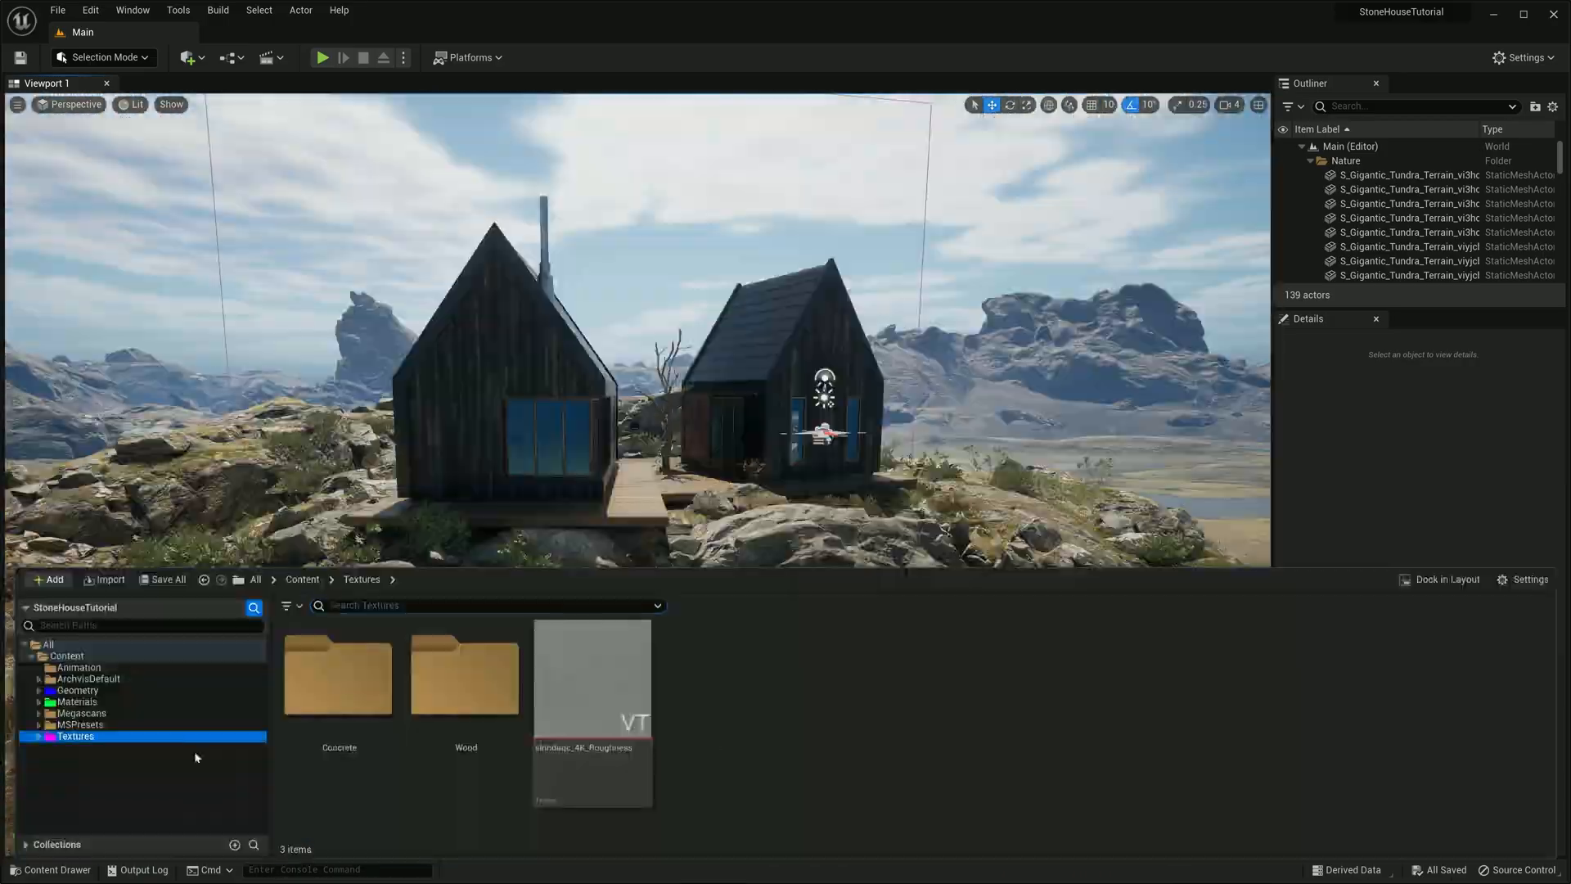
Create a new folder named Fog inside the Textures content folder
{"action": "right_click", "coordinate": [728, 742]}
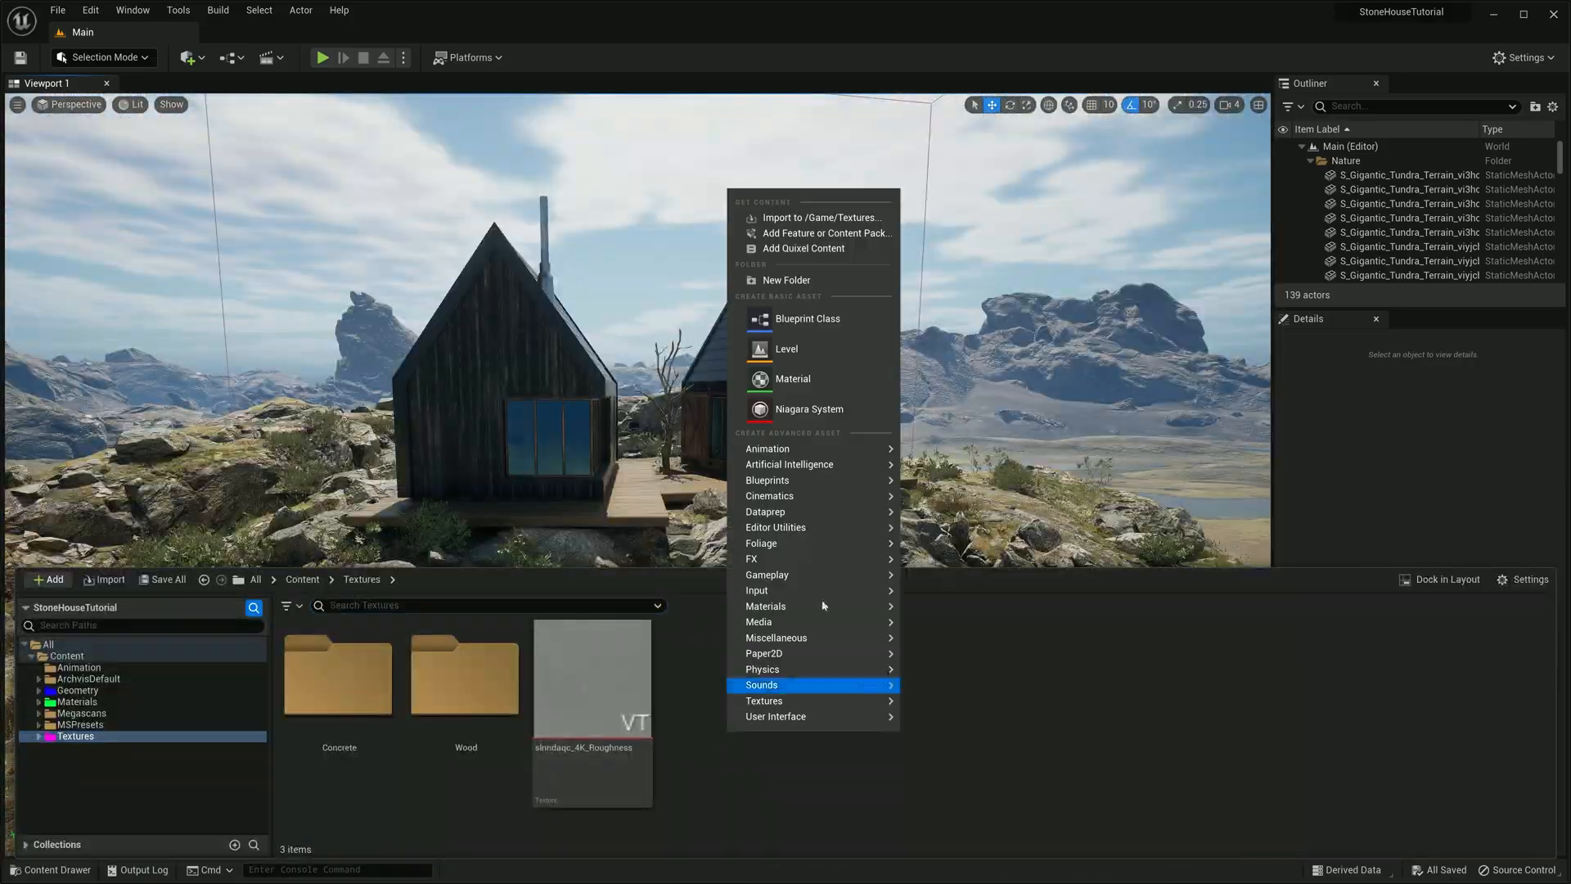
{"action": "left_click", "coordinate": [779, 281]}
{"action": "type", "text": "Fog"}
{"action": "key", "text": "Return"}
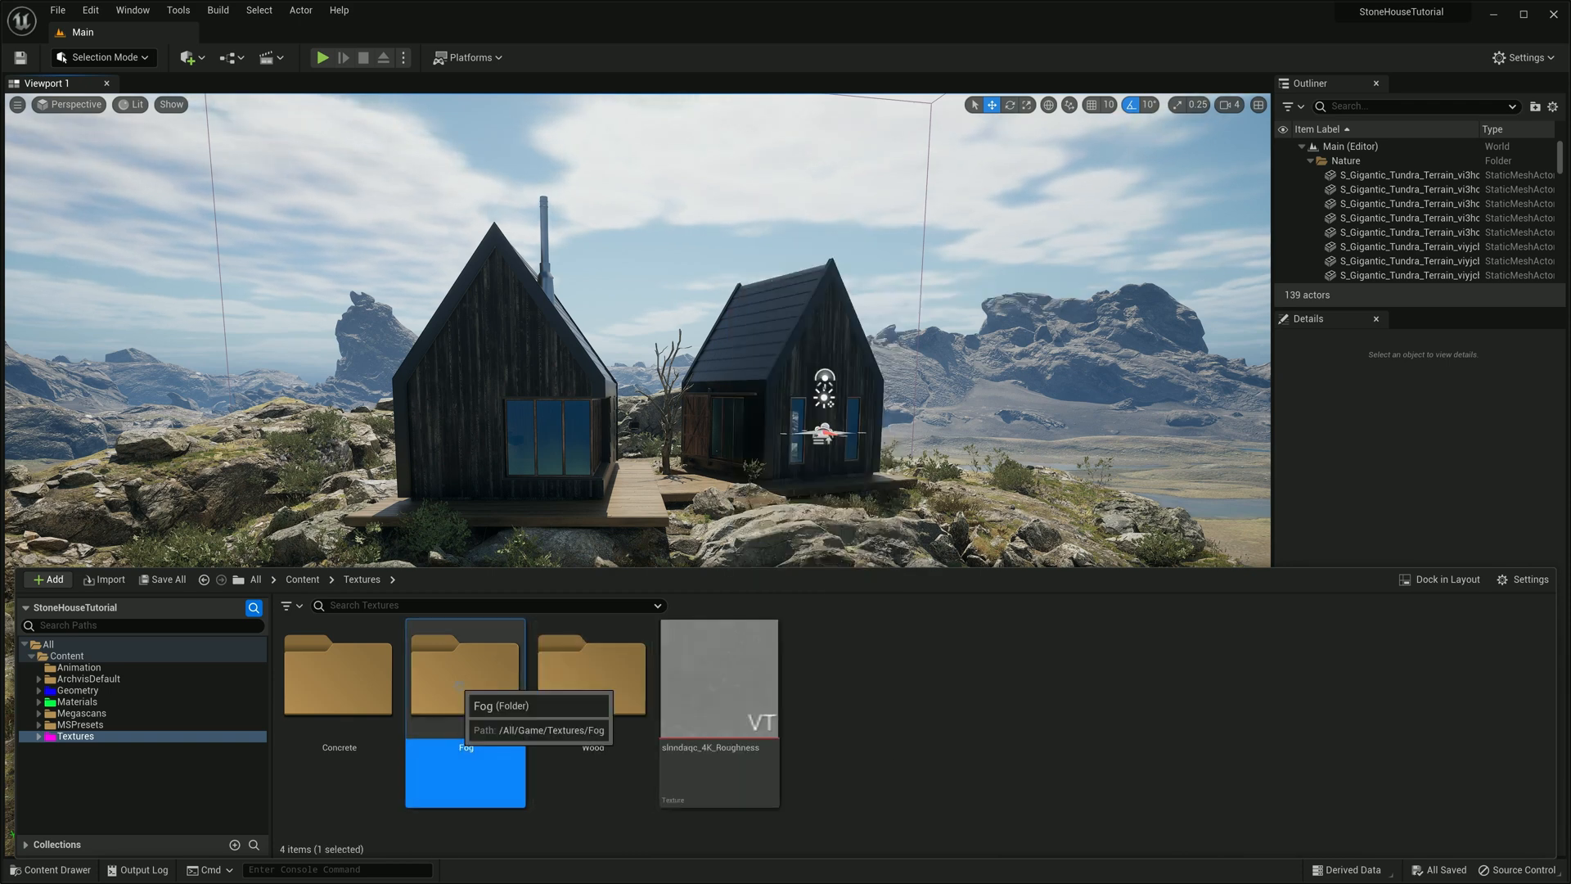
Import the Fog_1, Fog_2, Fog_3 and Fog_4 images into the Textures/Fog folder
{"action": "double_click", "coordinate": [465, 679]}
{"action": "right_click", "coordinate": [462, 691]}
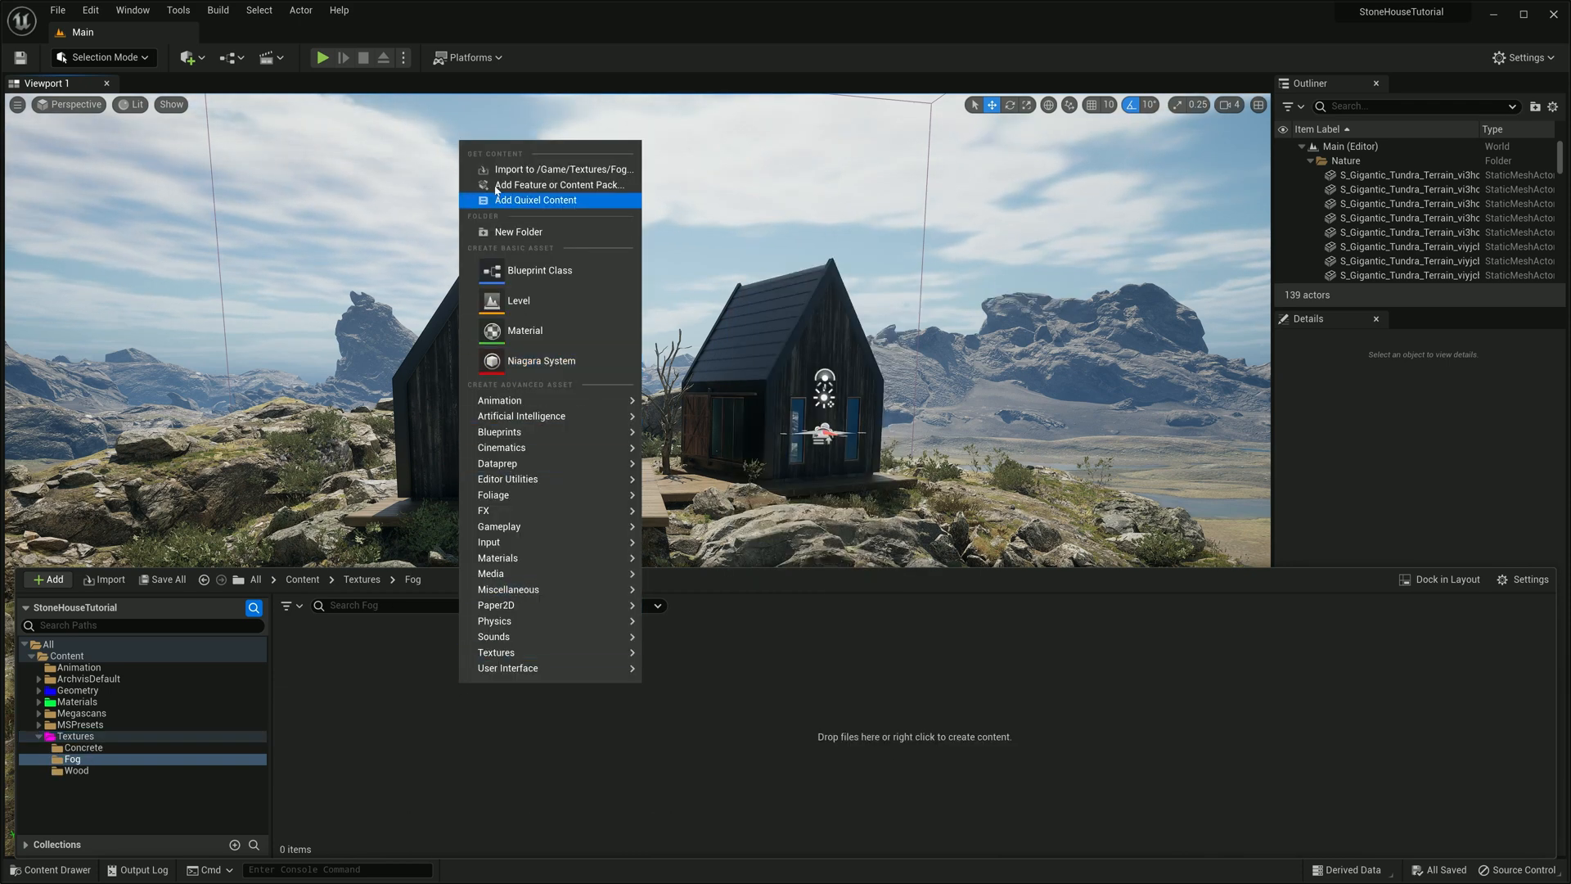
{"action": "left_click", "coordinate": [556, 170]}
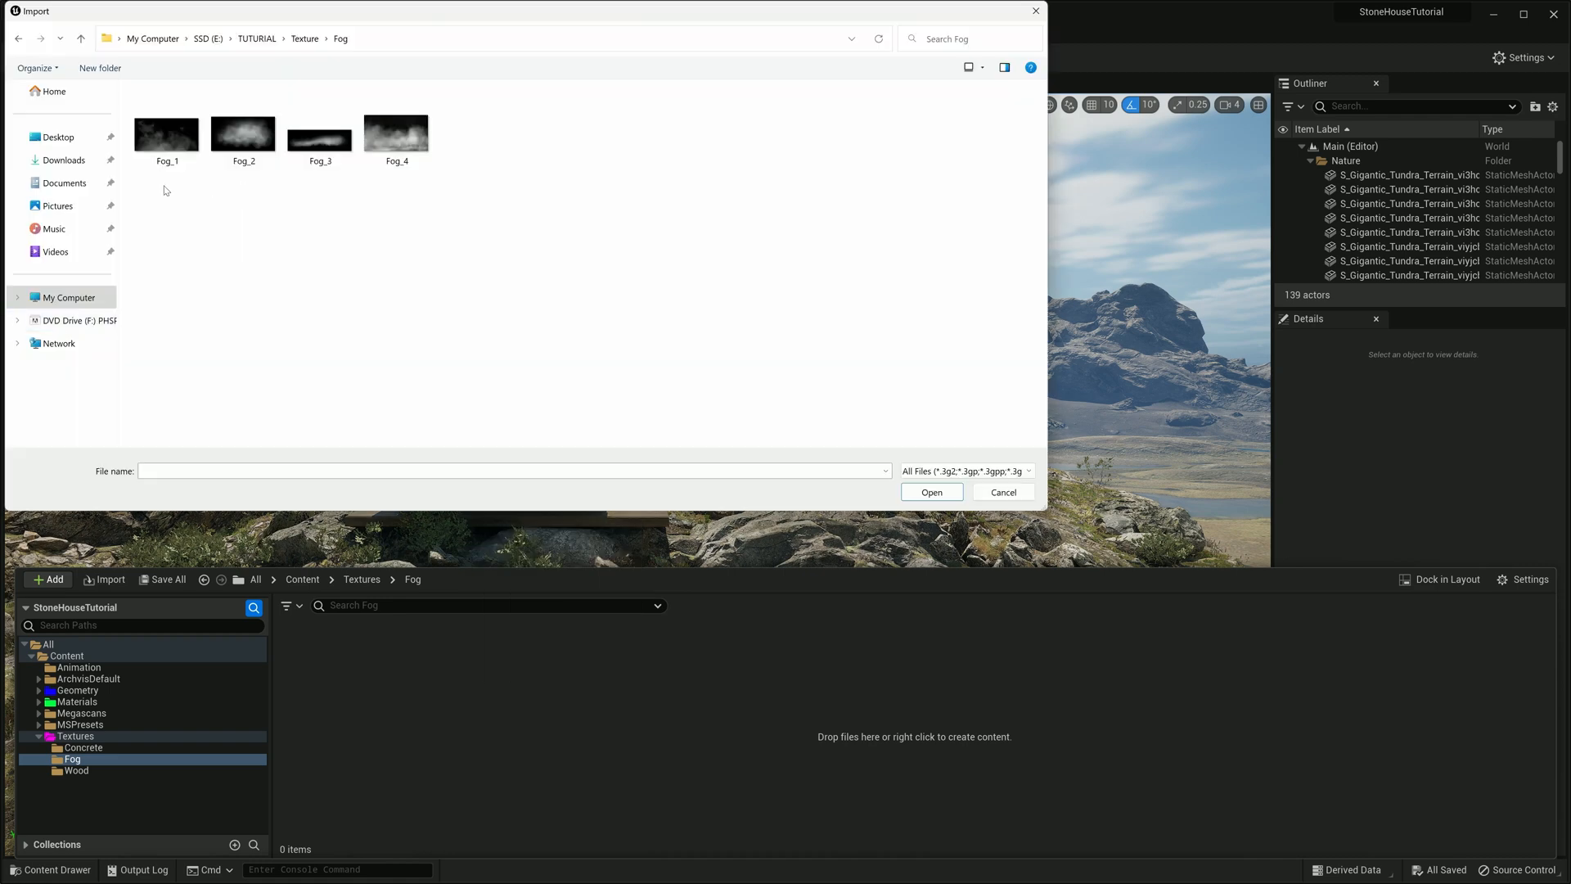
{"action": "left_click_drag", "start_coordinate": [164, 188], "coordinate": [434, 84]}
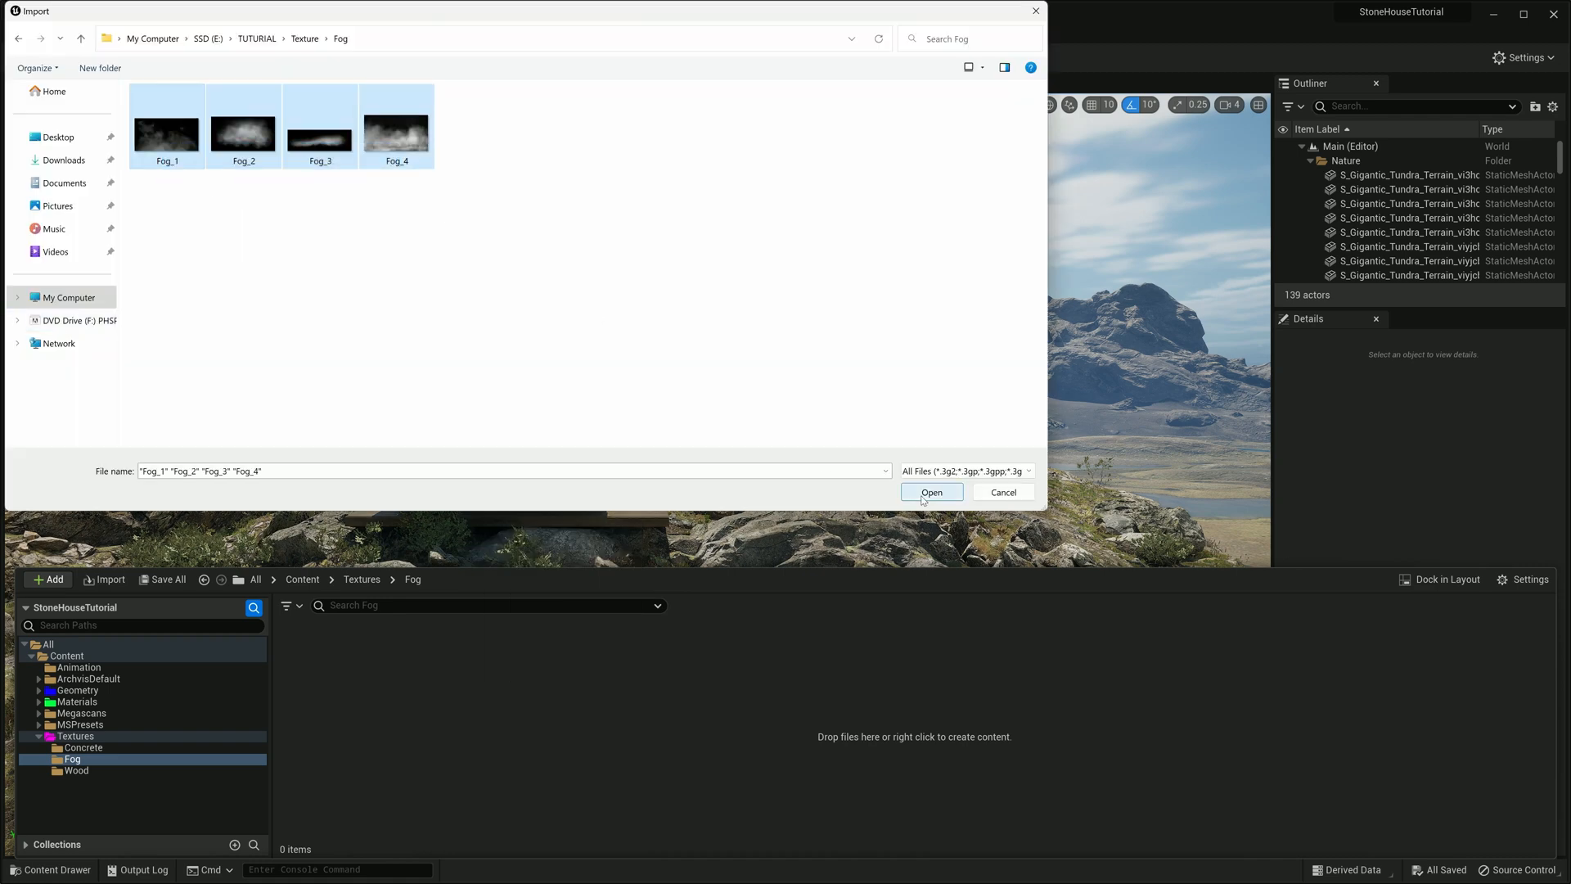
{"action": "left_click", "coordinate": [931, 493]}
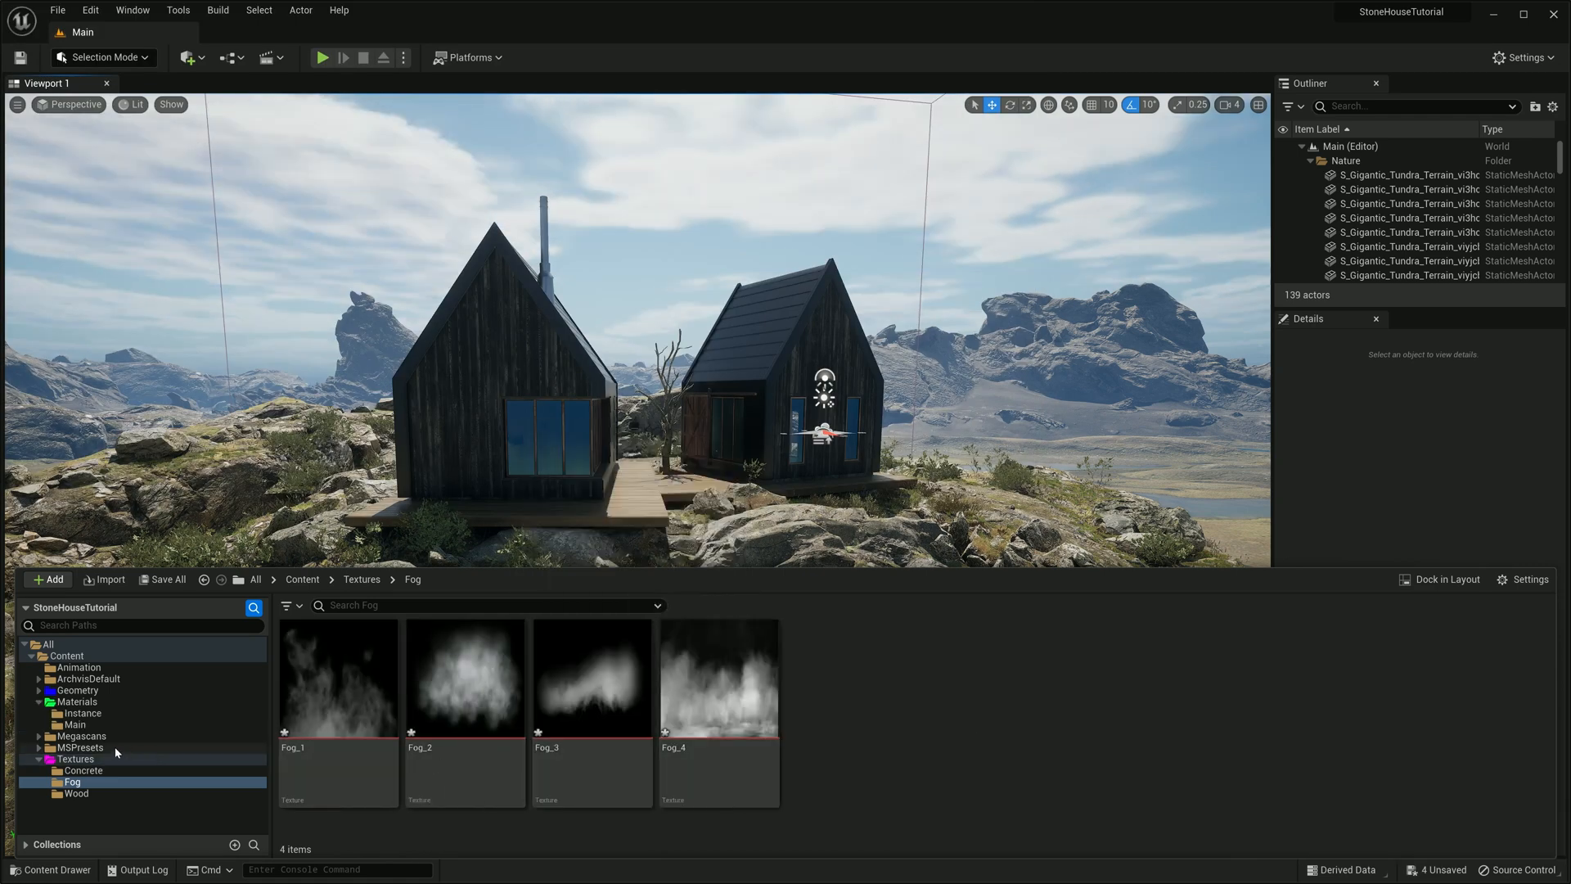
Create a new material named M_Fog in the Materials/Main folder
{"action": "left_click", "coordinate": [74, 724]}
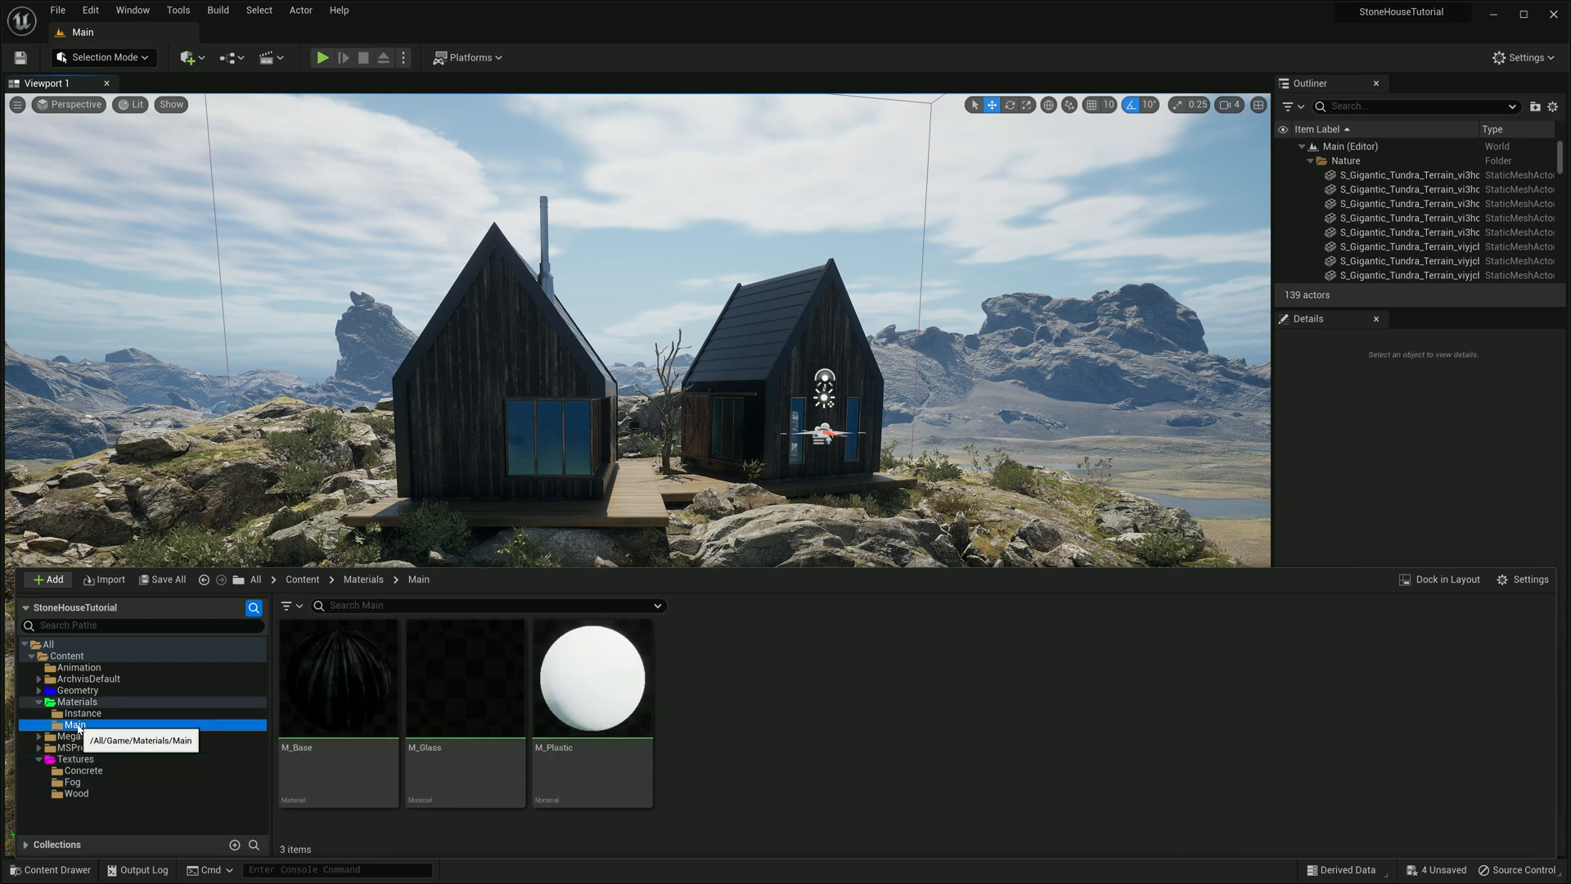
{"action": "right_click", "coordinate": [753, 713]}
{"action": "left_click", "coordinate": [810, 358]}
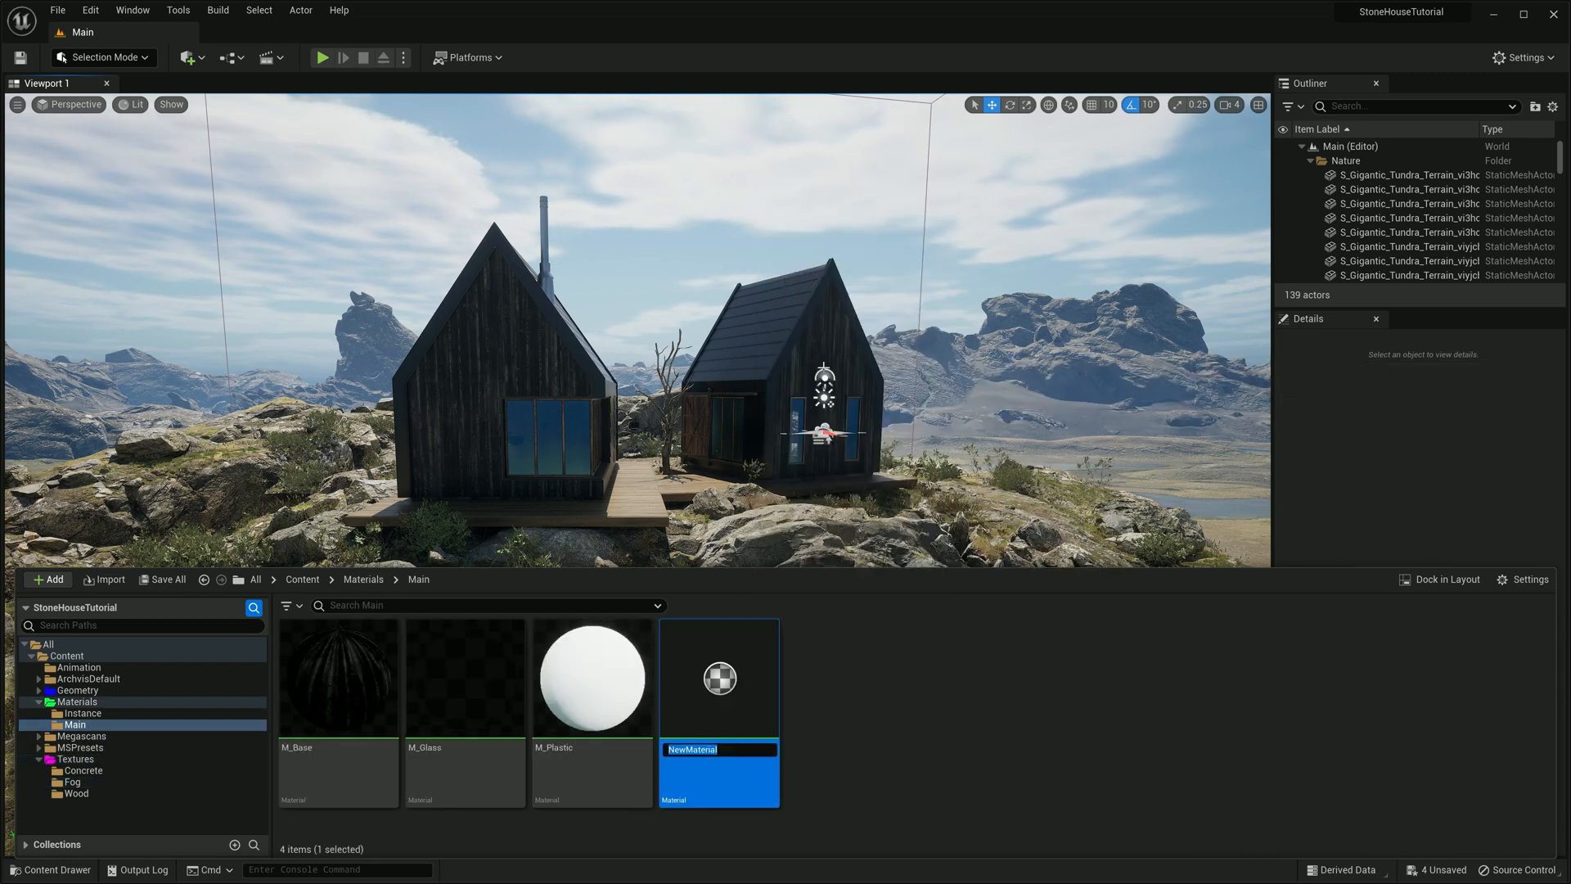
{"action": "key", "text": "Return"}
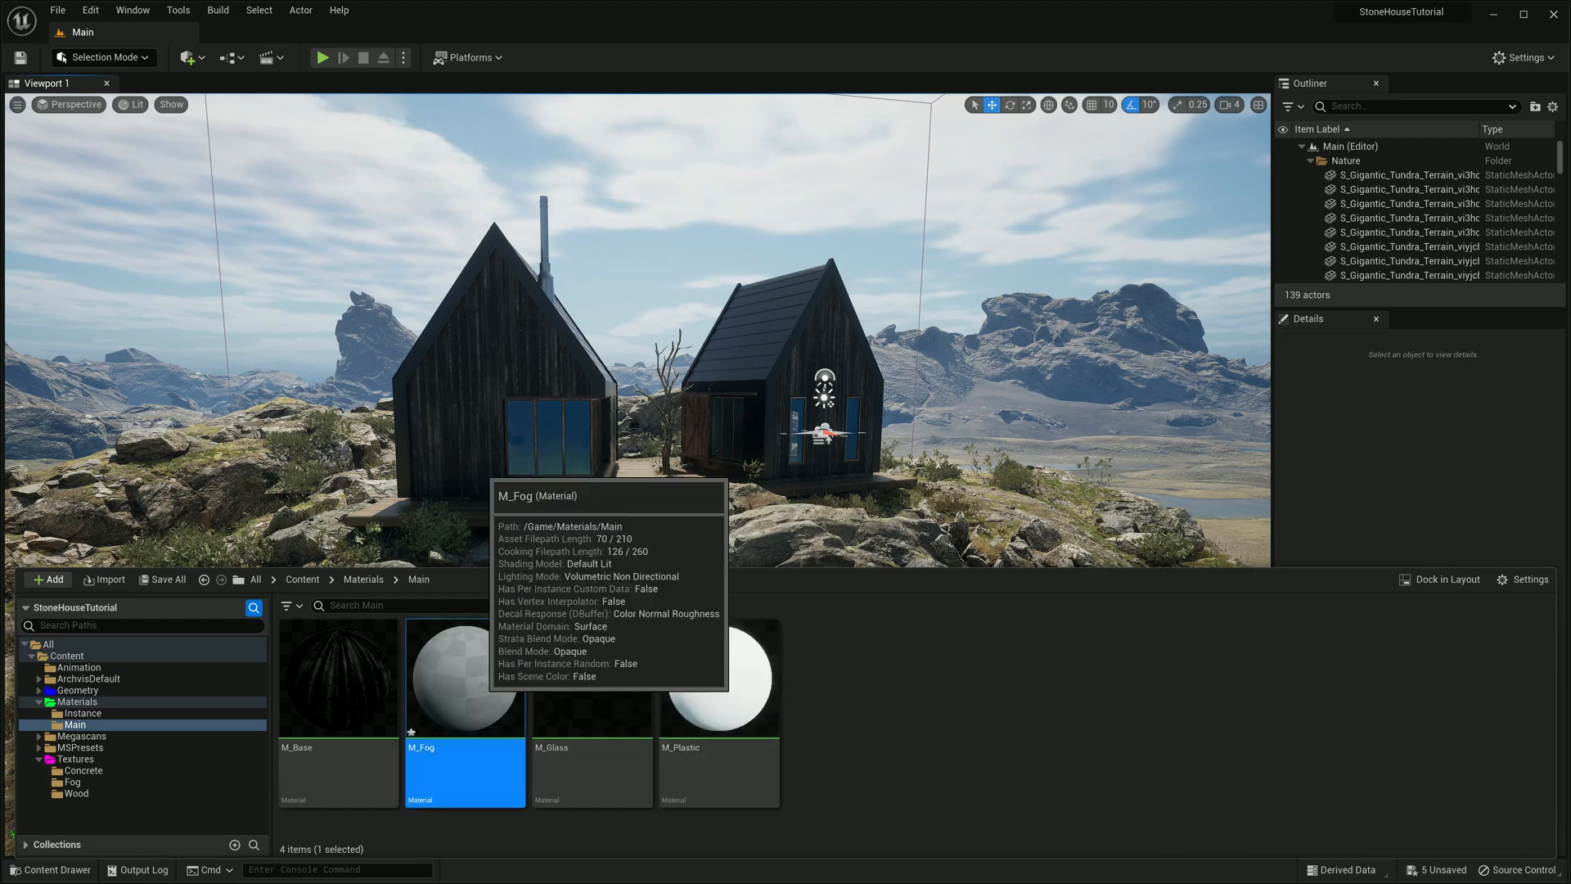
Open the M_Fog material for editing and set its blend mode to Translucent
{"action": "double_click", "coordinate": [454, 717]}
{"action": "left_click", "coordinate": [456, 705]}
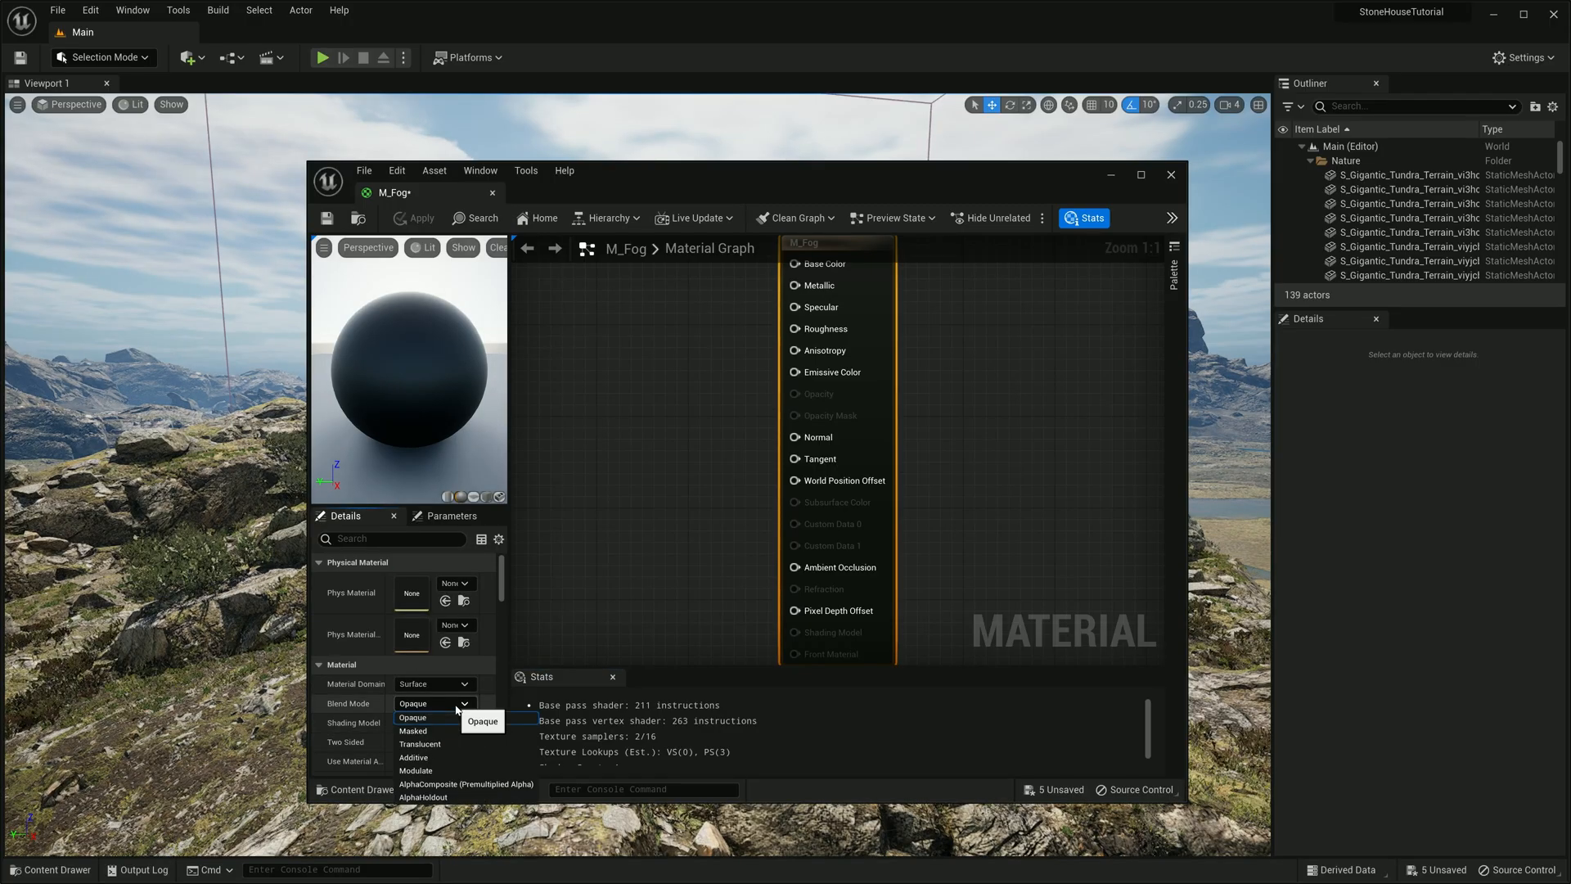
{"action": "left_click", "coordinate": [430, 744]}
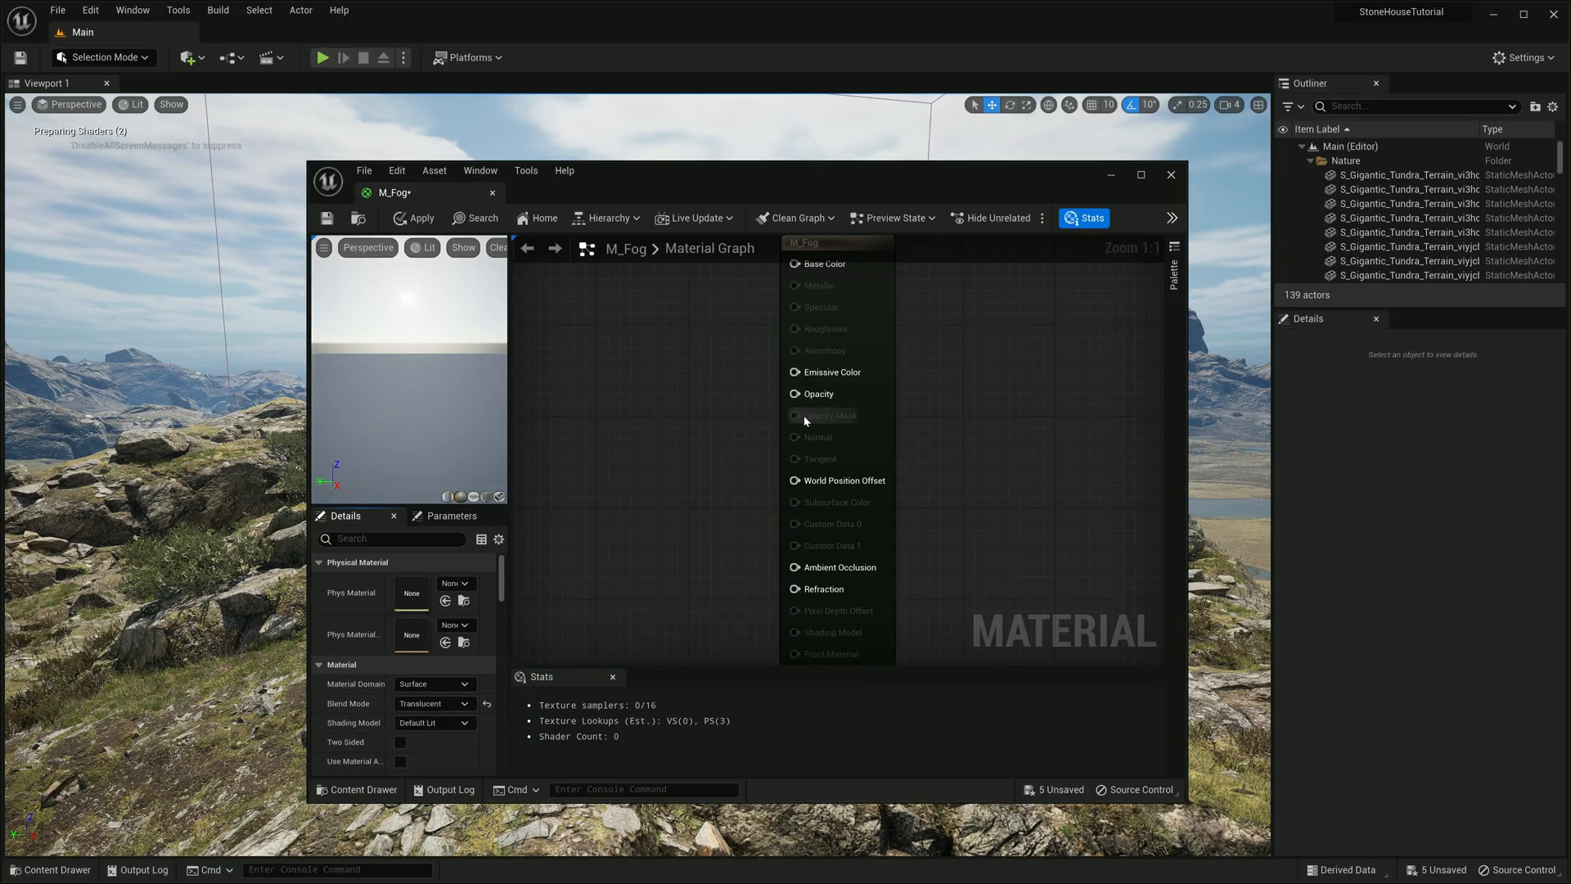
Add a Constant3Vector node to the M_Fog graph and connect its output to the material's Base Color
{"action": "right_click", "coordinate": [645, 351]}
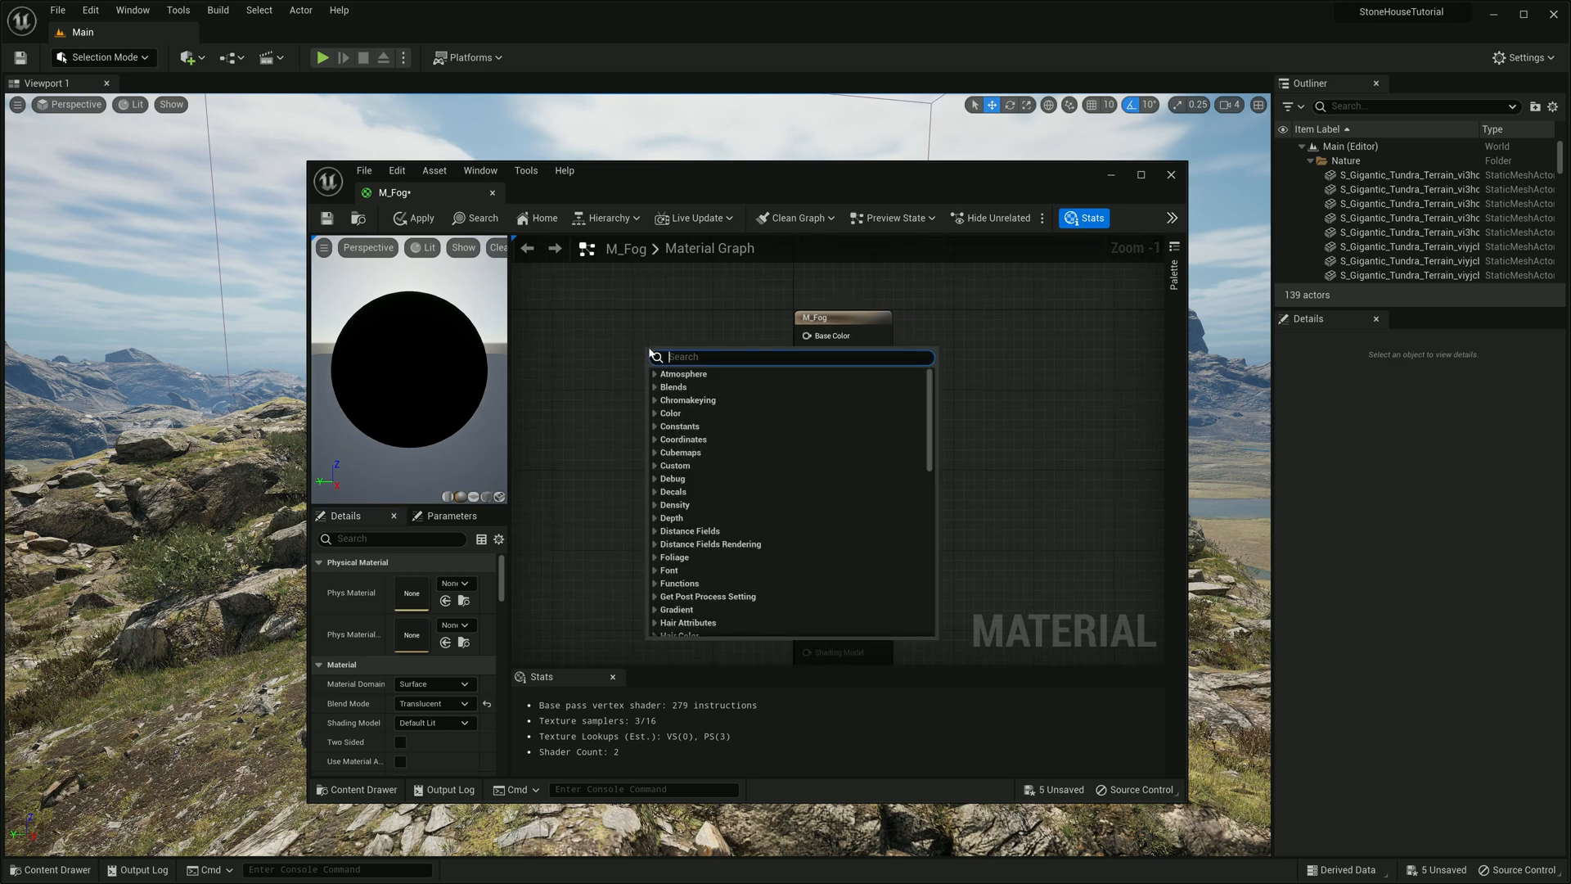
{"action": "type", "text": "const"}
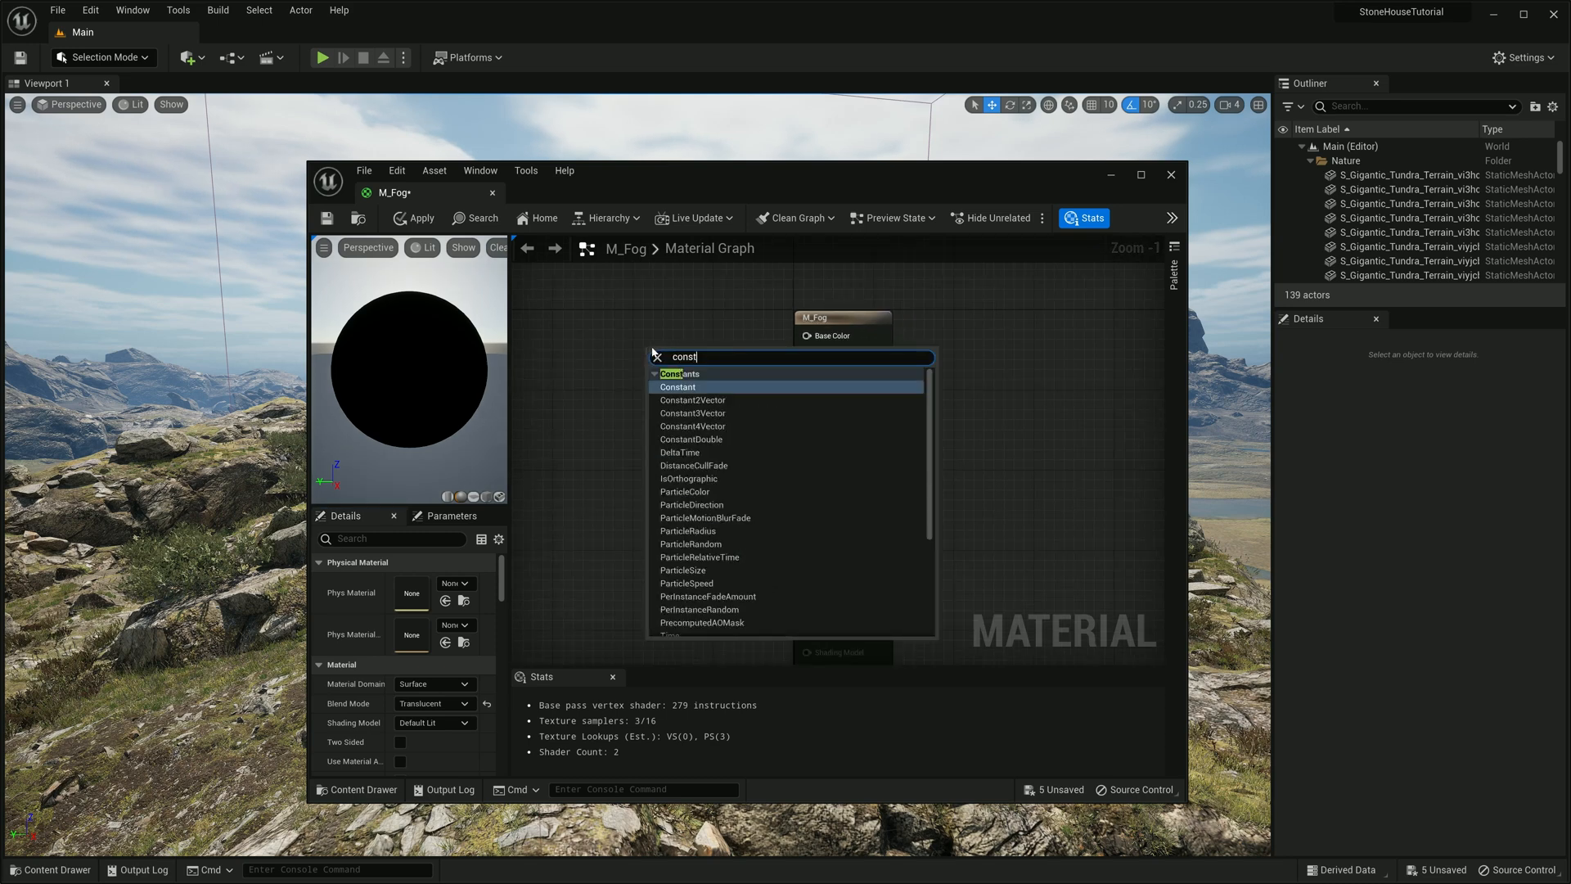
{"action": "left_click", "coordinate": [736, 414]}
{"action": "left_click_drag", "start_coordinate": [732, 355], "coordinate": [615, 317]}
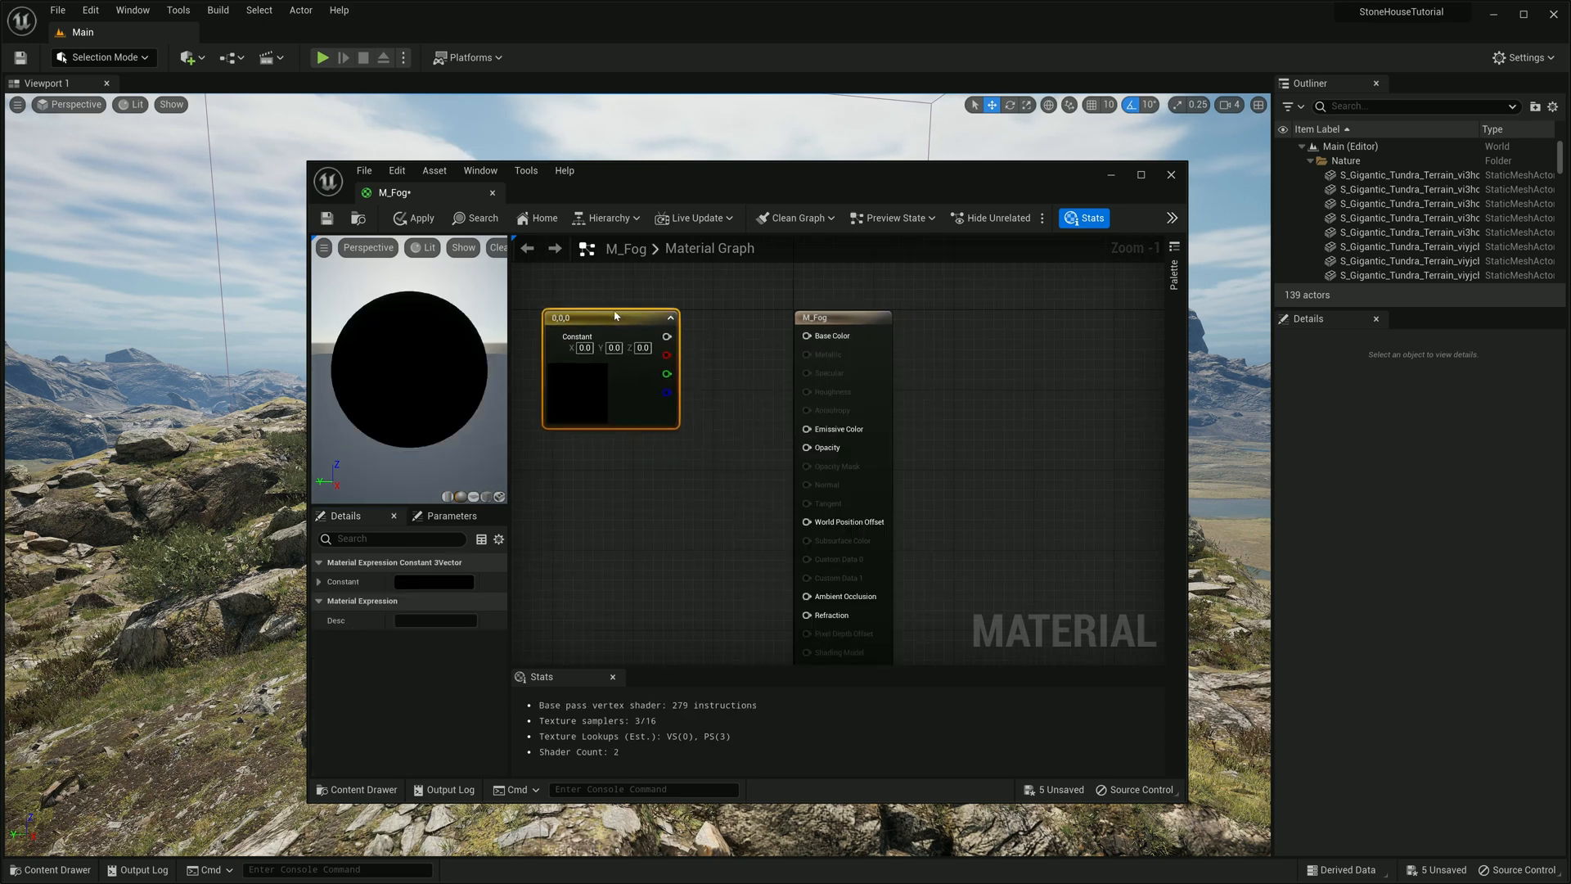
{"action": "left_click_drag", "start_coordinate": [808, 344], "coordinate": [806, 336]}
Convert the constant vector node into a parameter named FogColor
{"action": "right_click", "coordinate": [571, 319]}
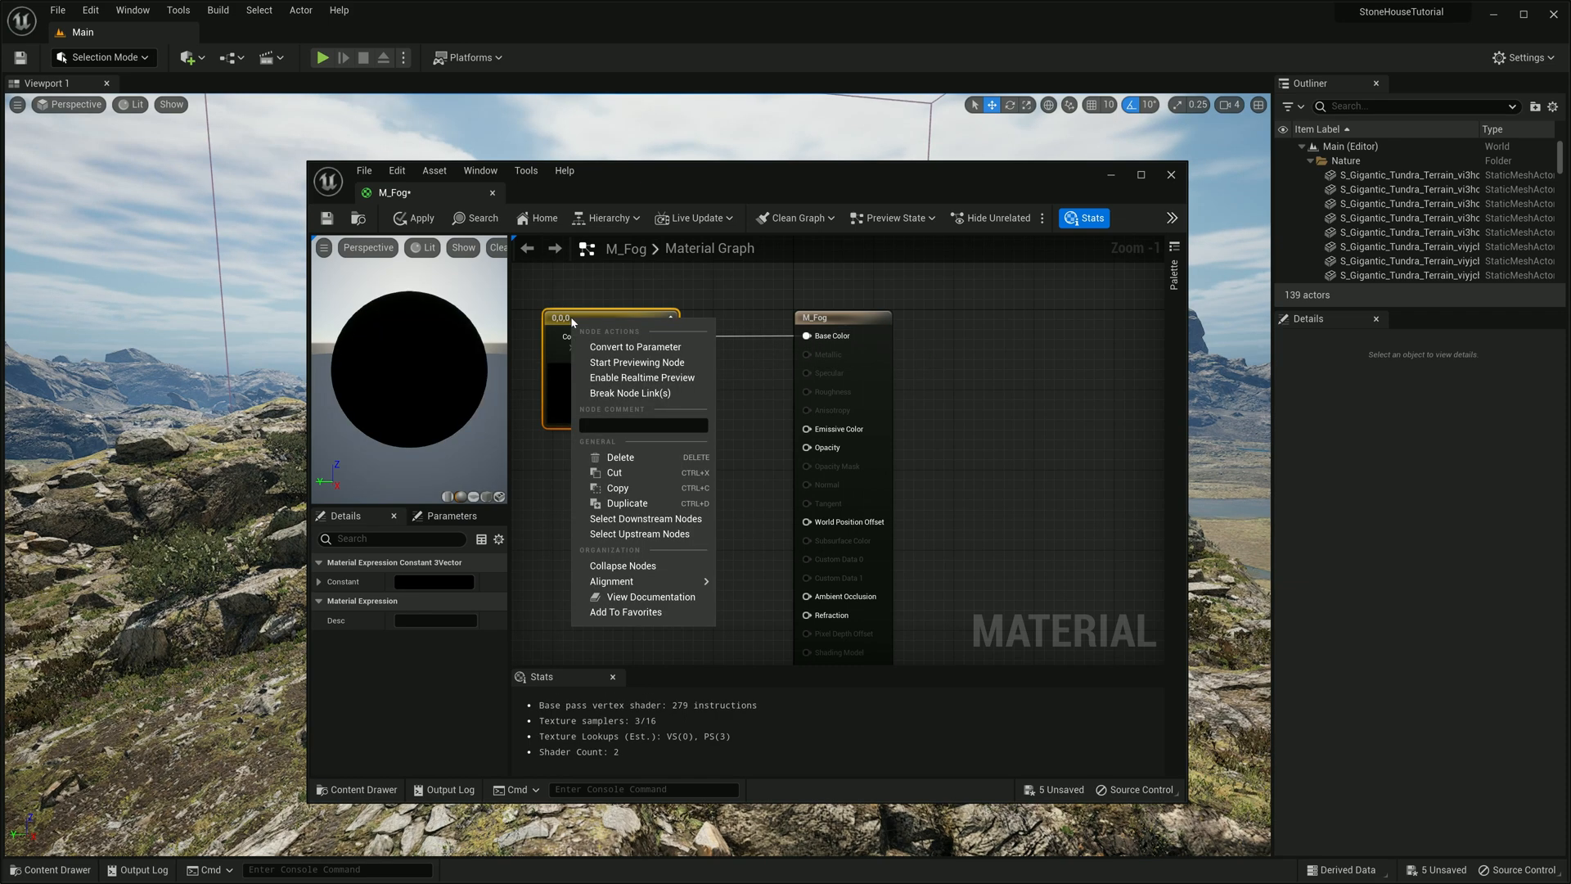
{"action": "left_click", "coordinate": [639, 347]}
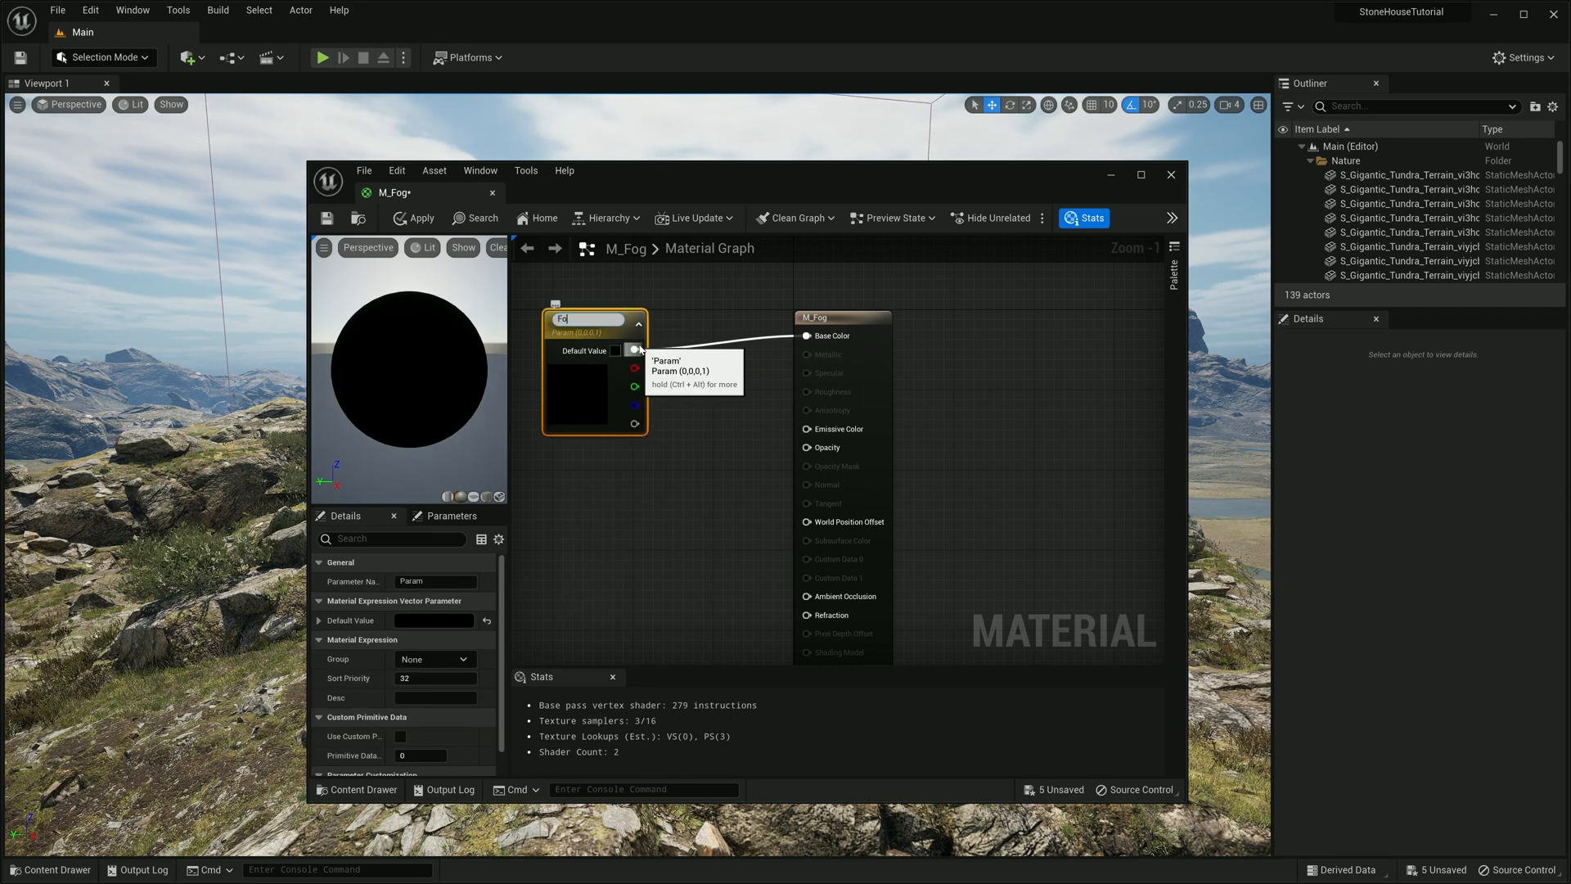
{"action": "type", "text": "FogColor"}
{"action": "key", "text": "Return"}
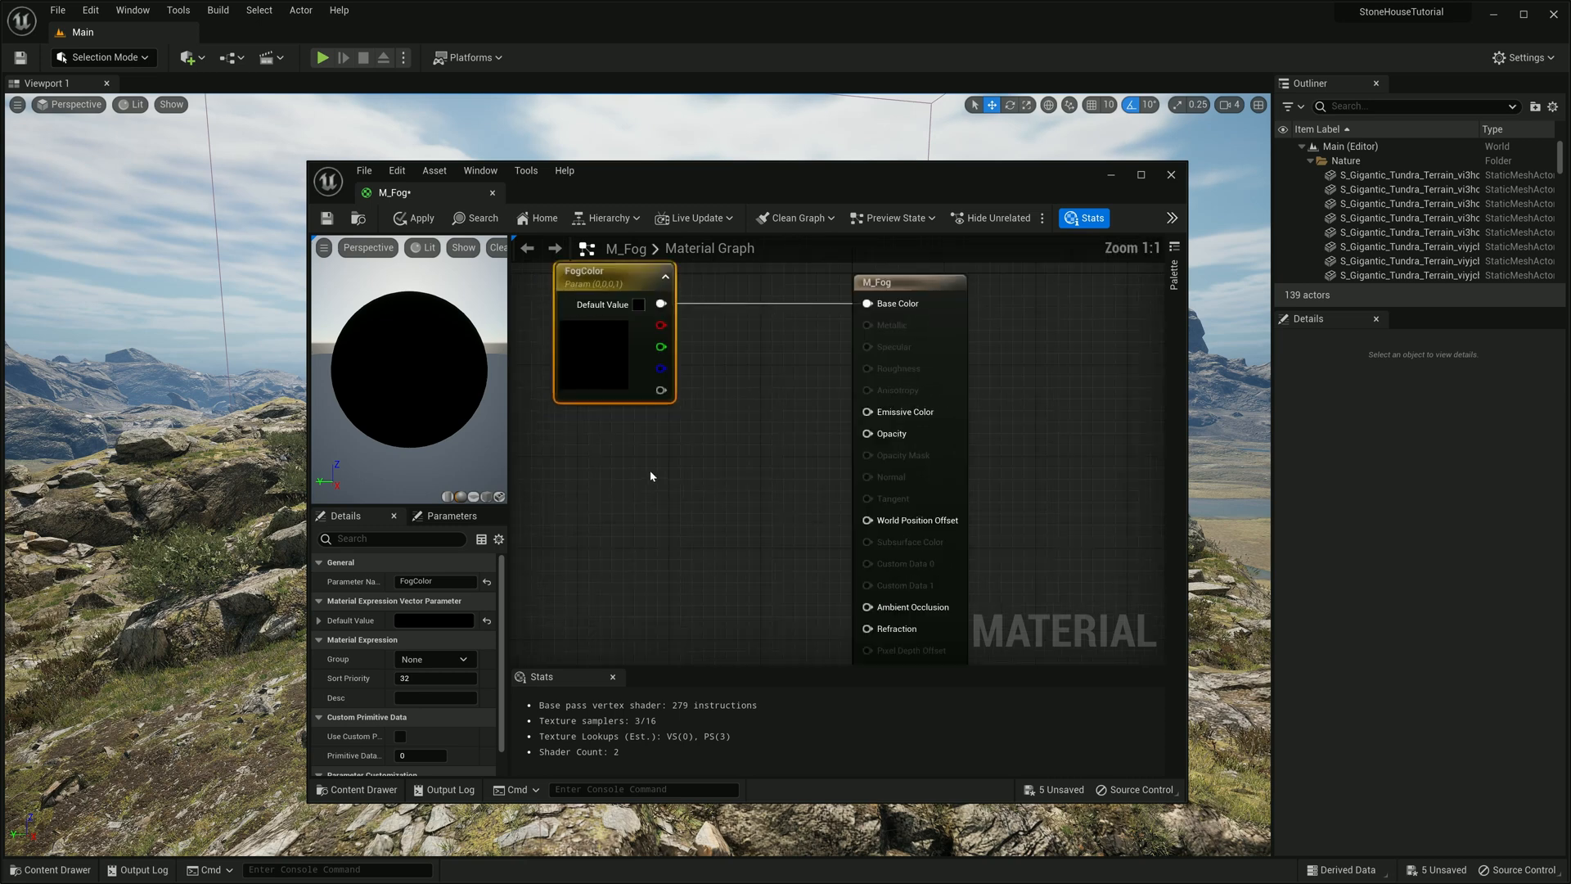
Add a TextureSample node below FogColor and connect its RGB output to the material's Opacity
{"action": "scroll", "coordinate": [649, 474], "scroll_direction": "up", "scroll_amount": 1}
{"action": "right_click", "coordinate": [561, 499]}
{"action": "type", "text": "texture"}
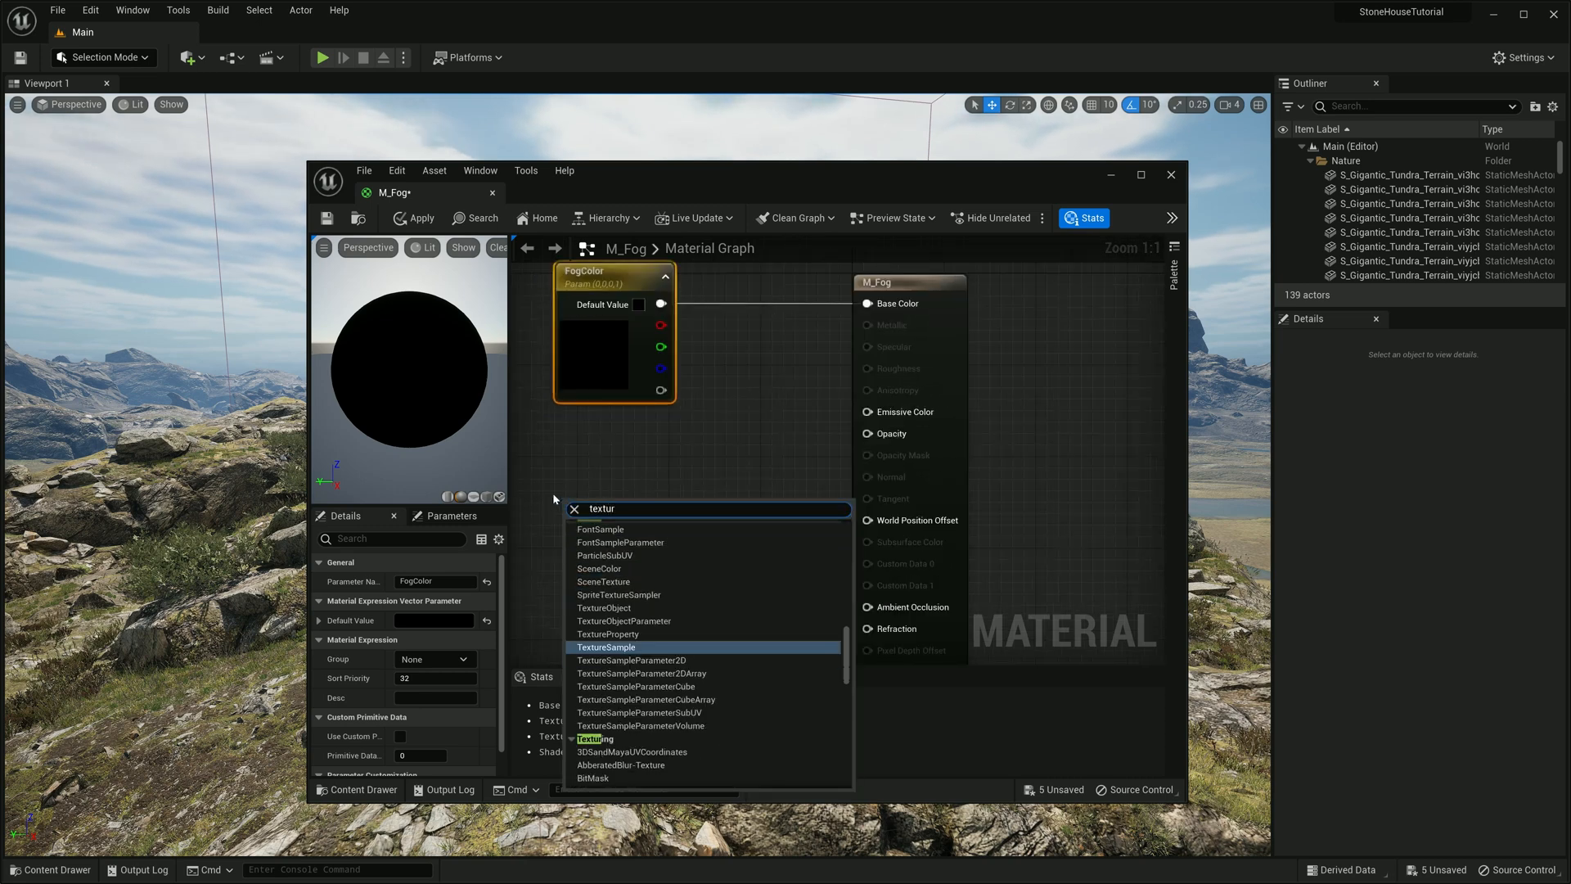
{"action": "left_click", "coordinate": [631, 650]}
{"action": "left_click_drag", "start_coordinate": [696, 528], "coordinate": [867, 433]}
{"action": "scroll", "coordinate": [641, 454], "scroll_direction": "down", "scroll_amount": 3}
{"action": "scroll", "coordinate": [646, 458], "scroll_direction": "up", "scroll_amount": 1}
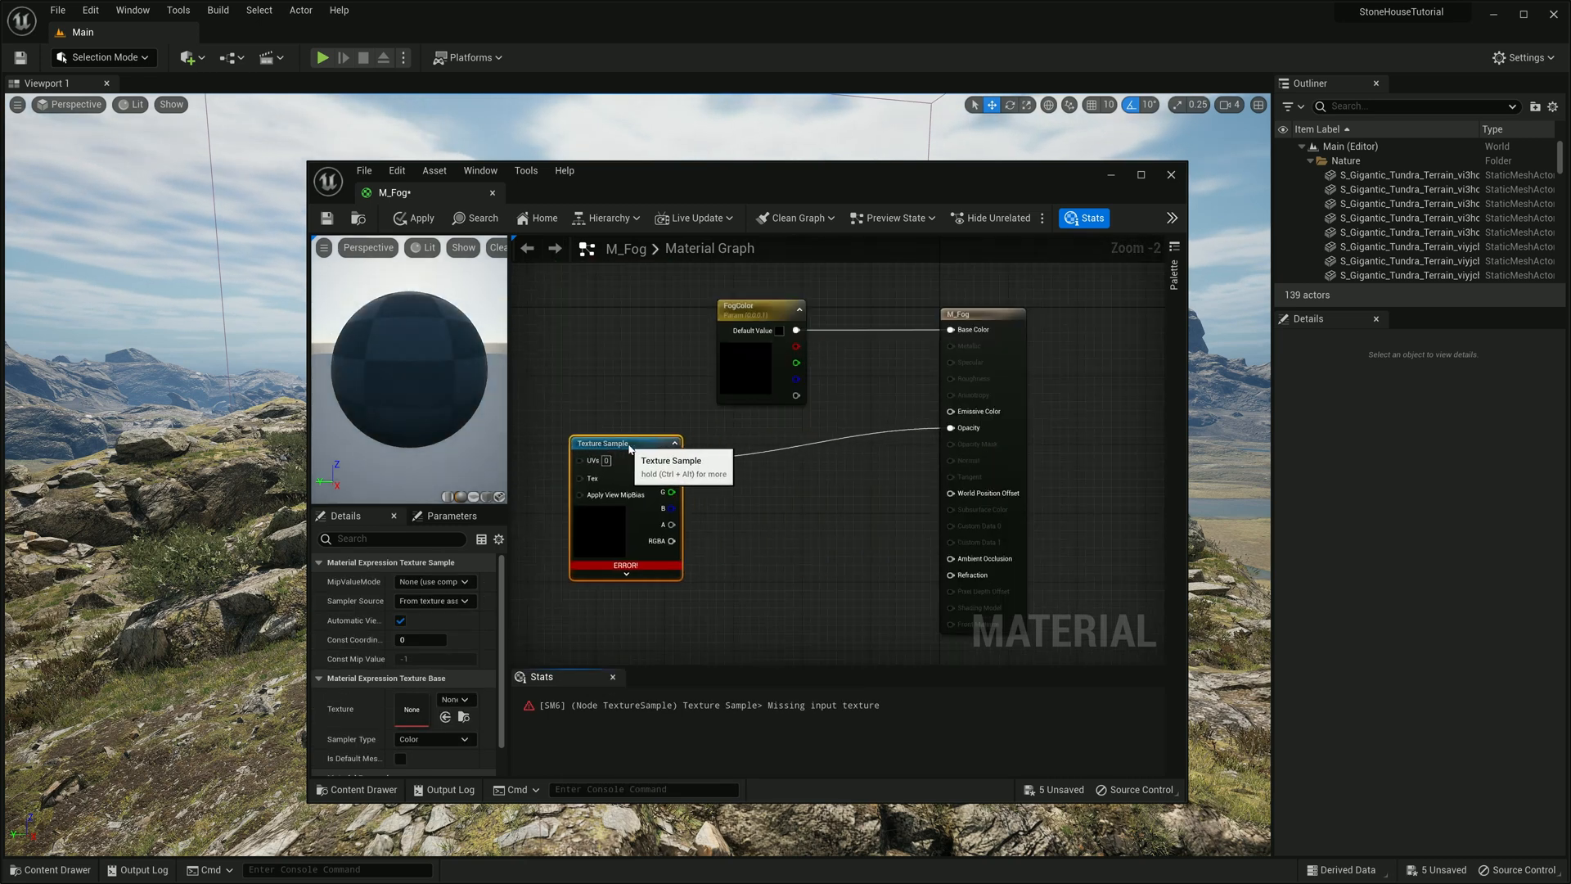
Assign the Fog_1 texture to the Texture Sample node and set FogColor's default value to white
{"action": "left_click", "coordinate": [357, 788]}
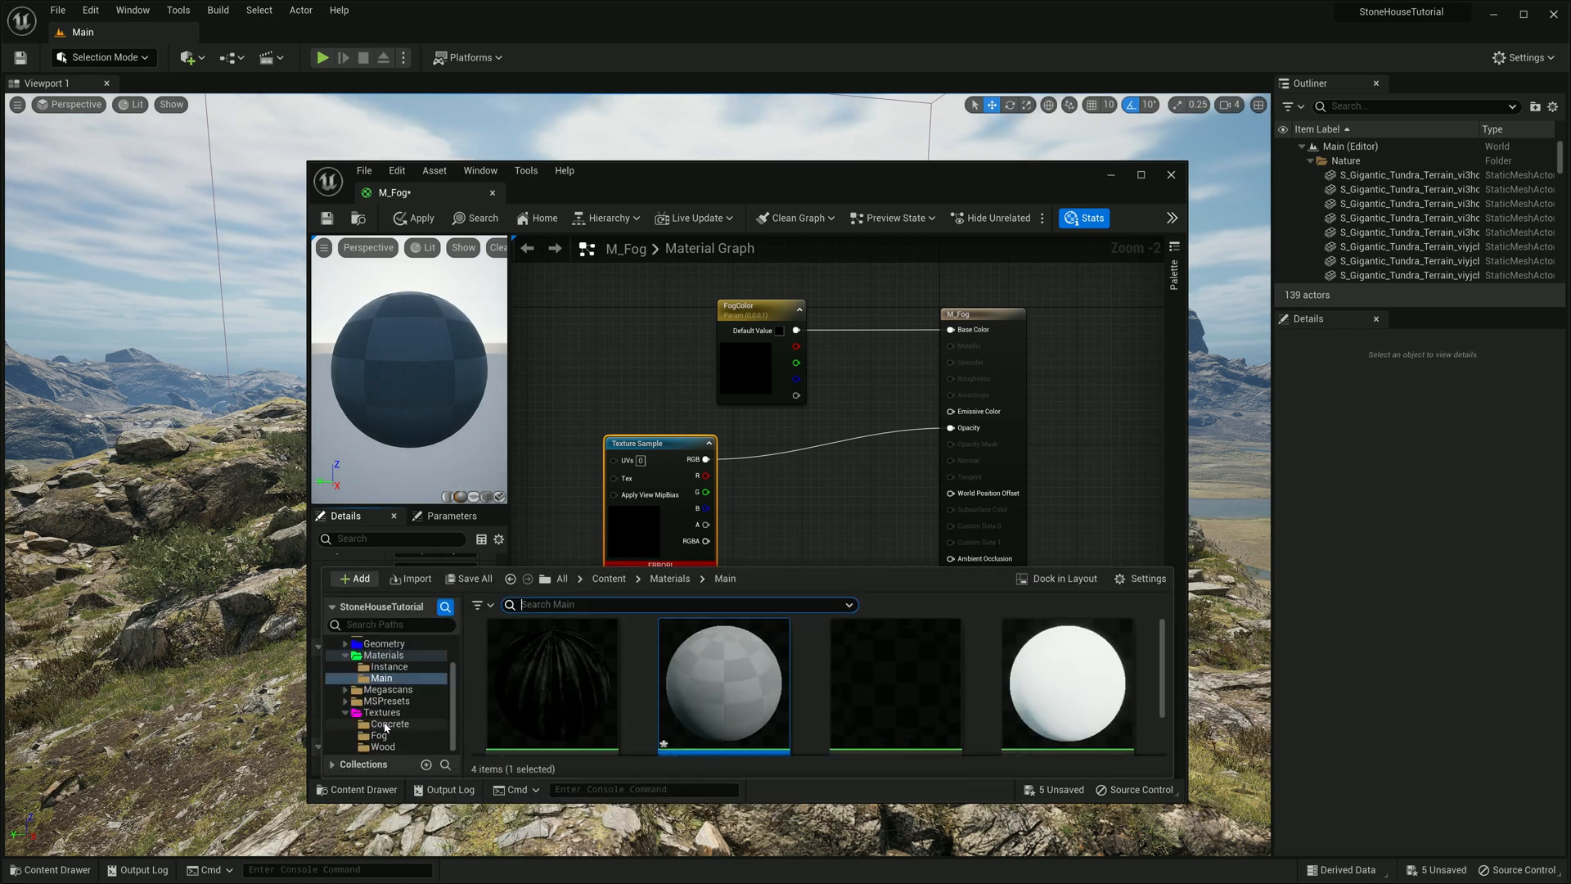
{"action": "double_click", "coordinate": [732, 677]}
{"action": "left_click", "coordinate": [555, 679]}
{"action": "left_click", "coordinate": [356, 788]}
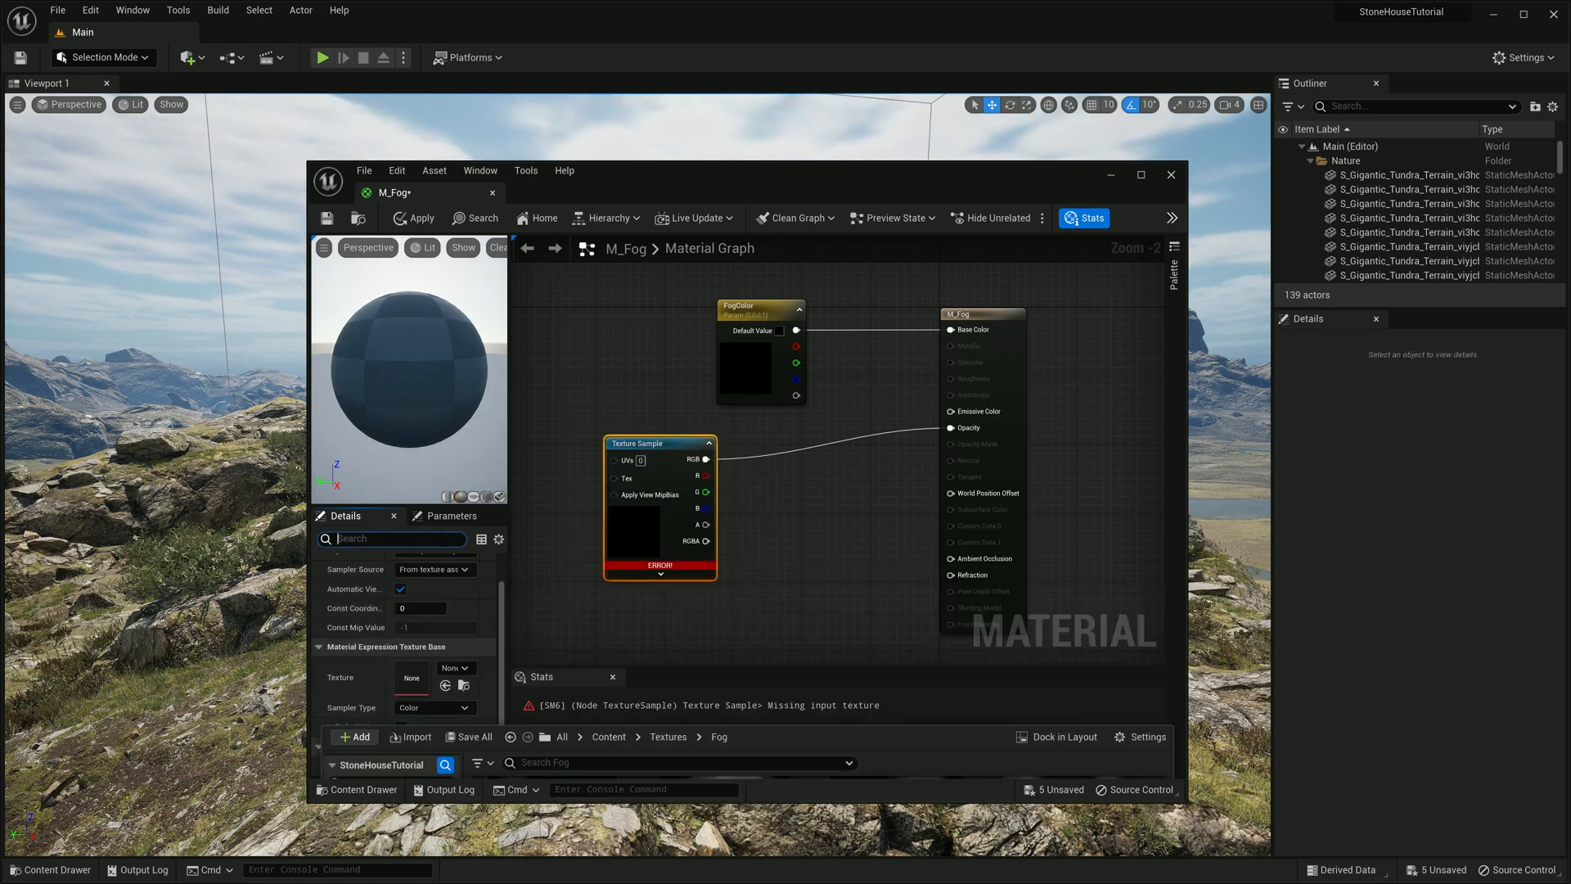
{"action": "left_click", "coordinate": [445, 687]}
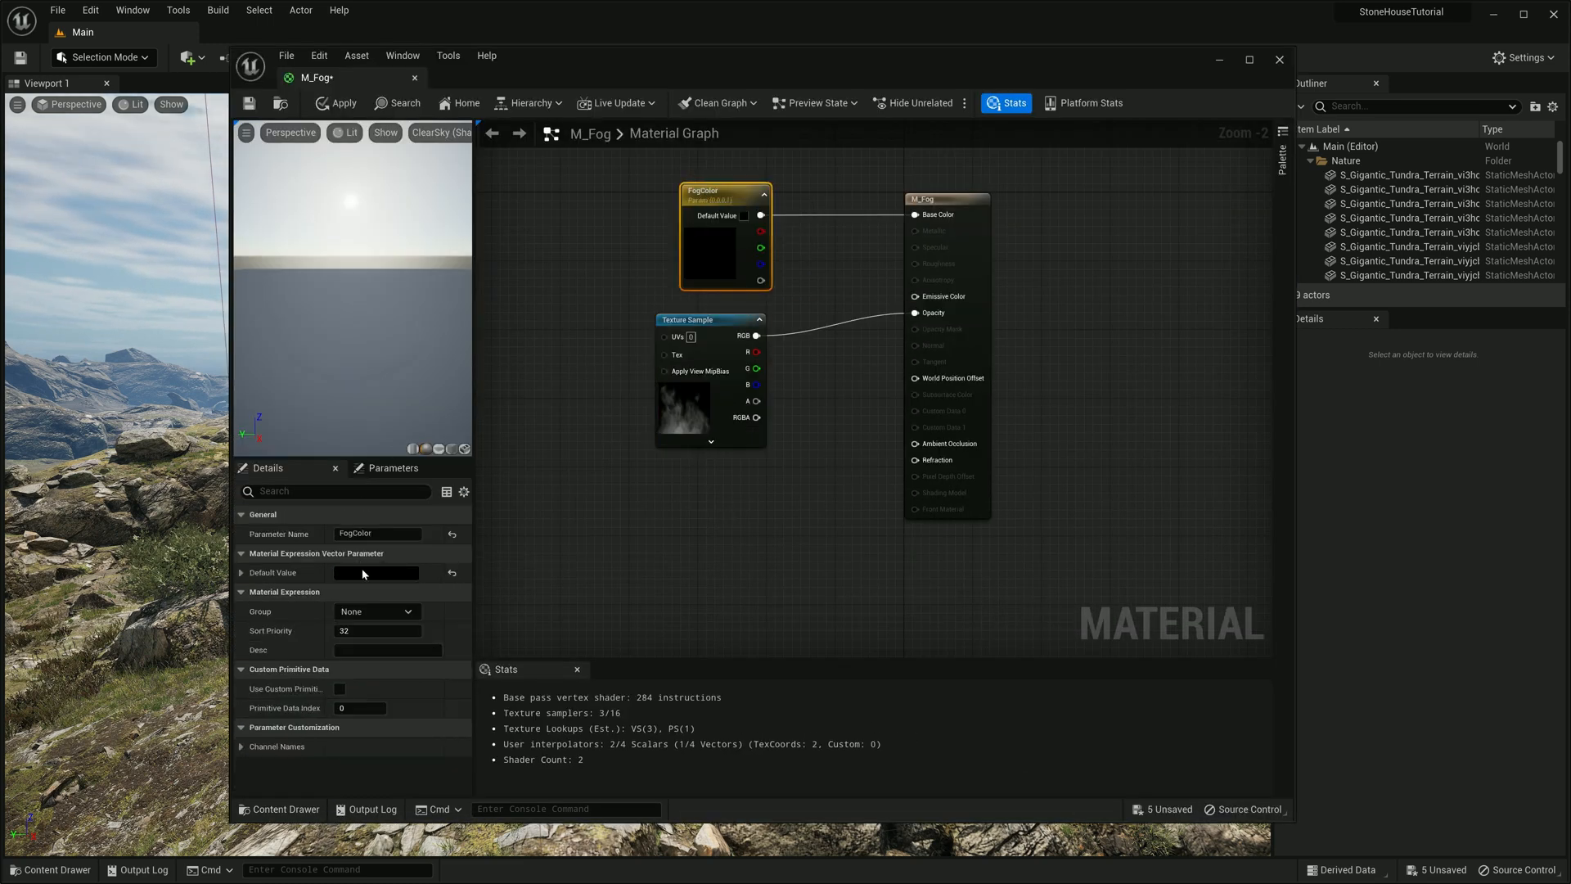
{"action": "left_click", "coordinate": [352, 573]}
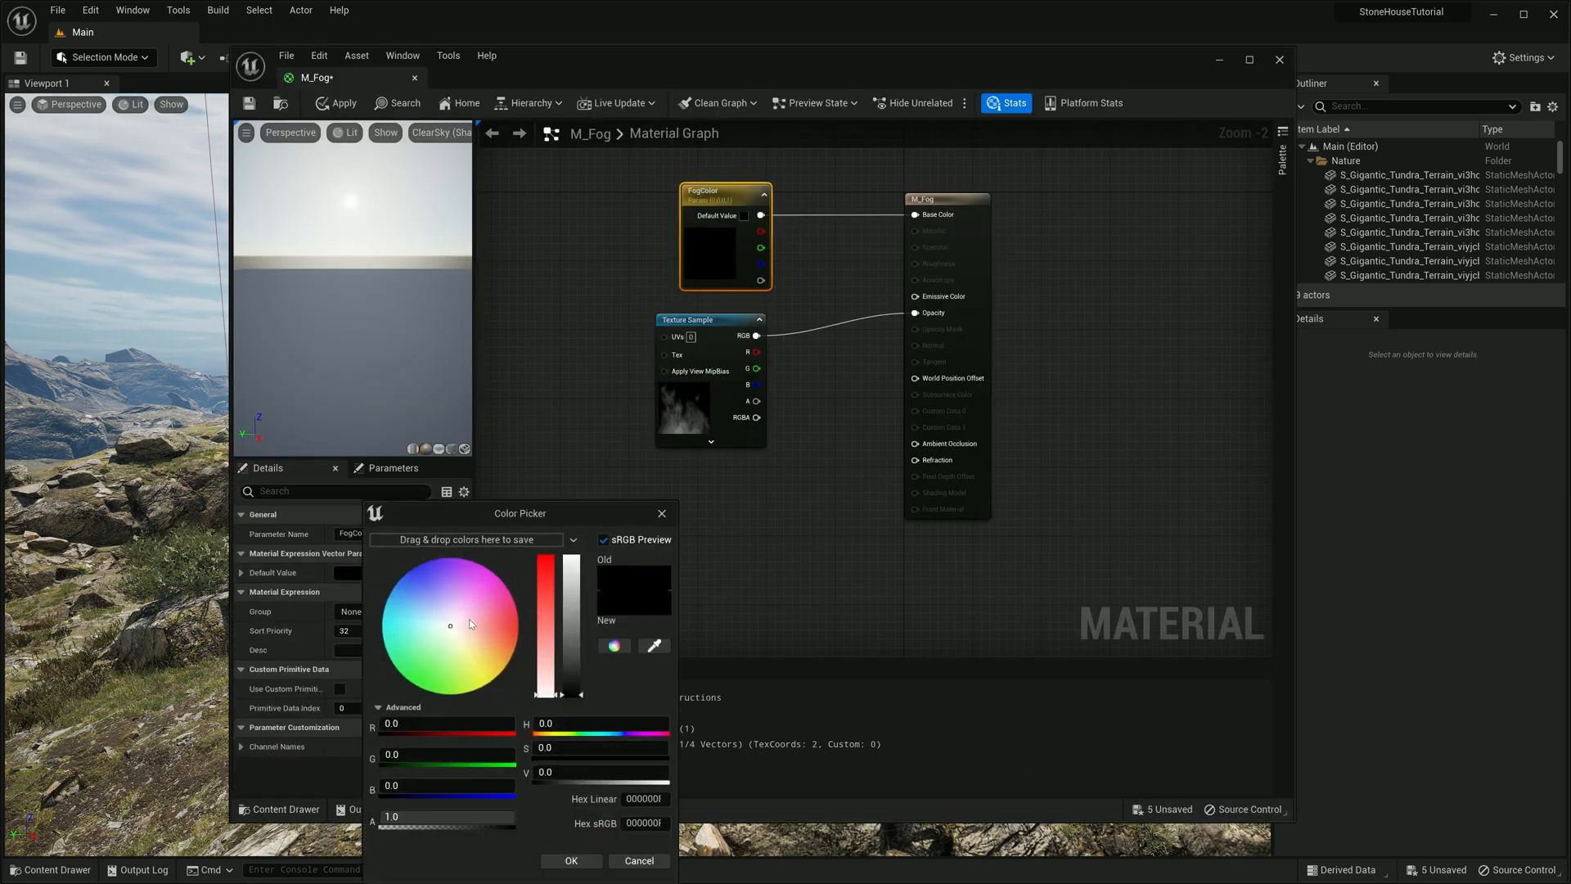
{"action": "left_click", "coordinate": [571, 860]}
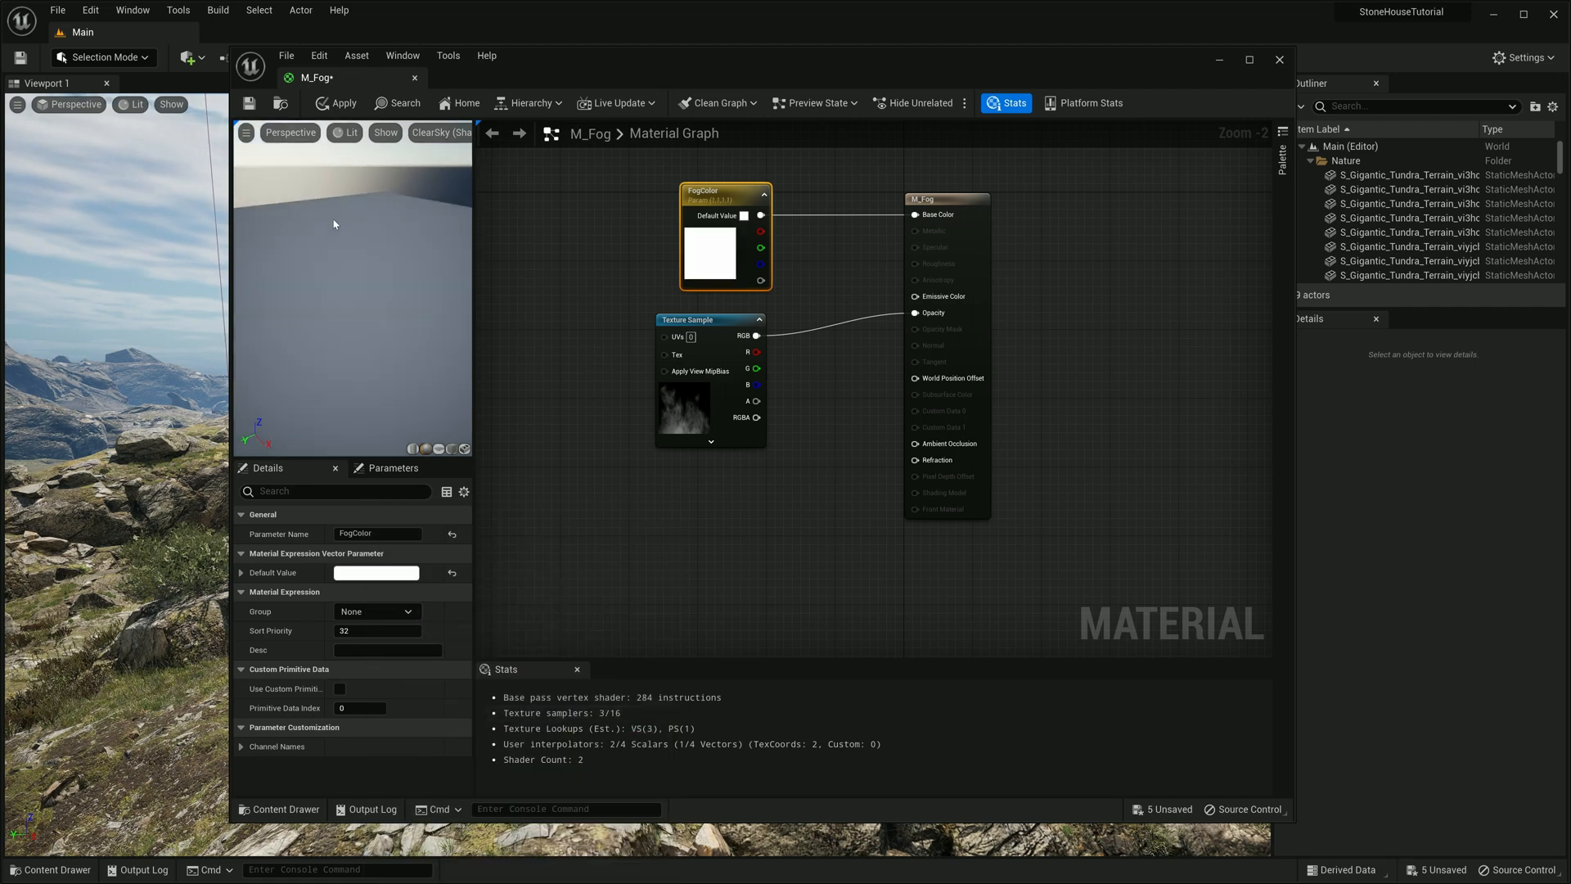
Insert a Multiply node between the Texture Sample's RGB output and Opacity, with the texture feeding input A
{"action": "left_click_drag", "start_coordinate": [707, 321], "coordinate": [622, 321]}
{"action": "right_click", "coordinate": [735, 372]}
{"action": "type", "text": "mult"}
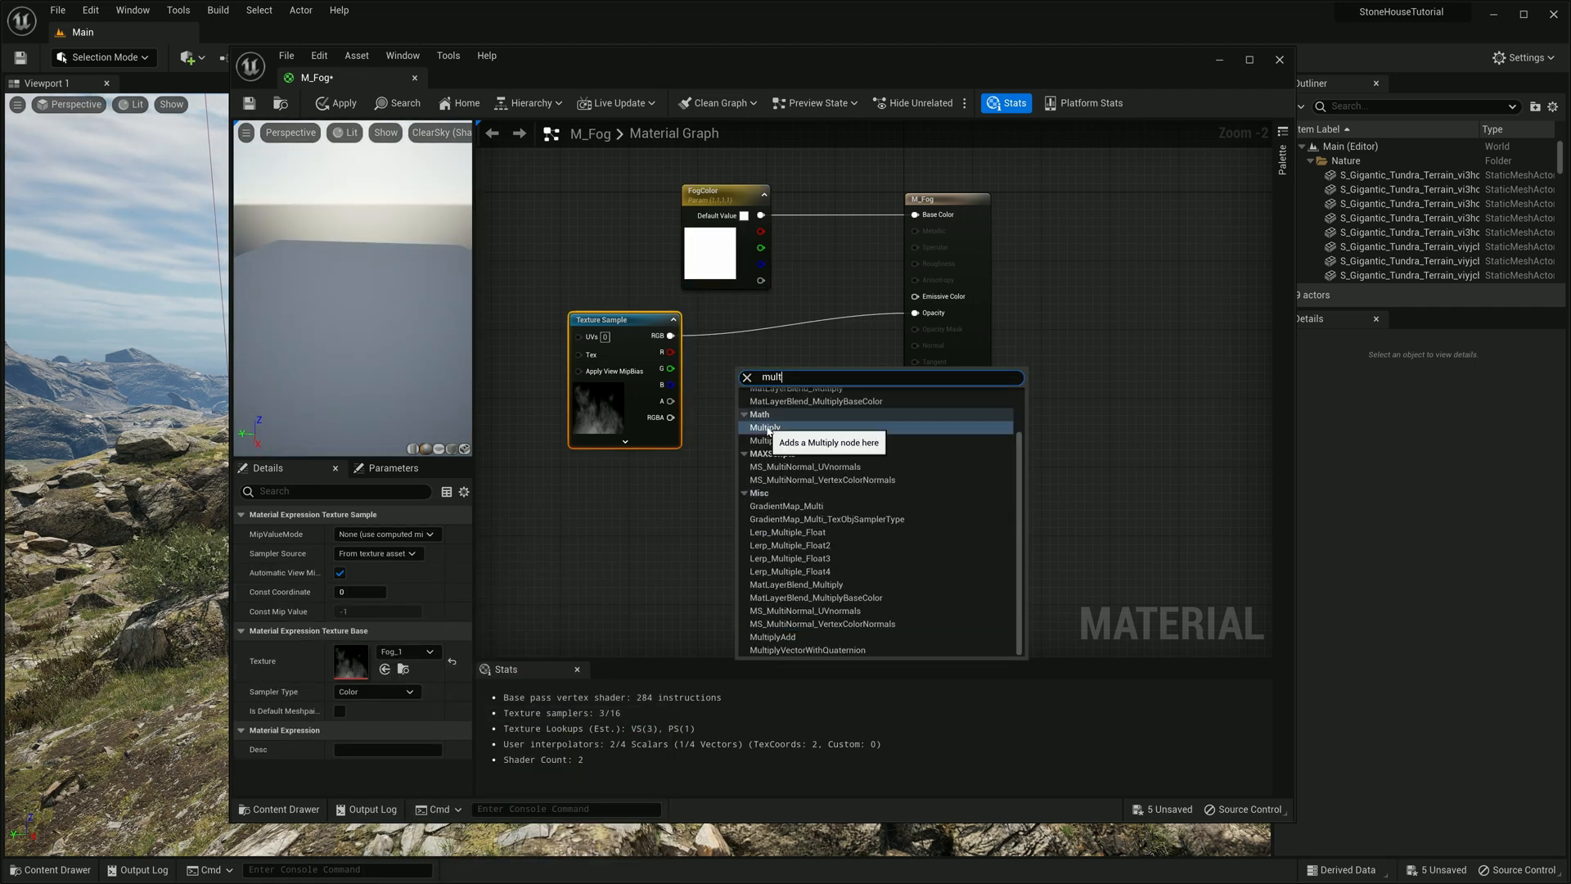
{"action": "left_click", "coordinate": [761, 424]}
{"action": "left_click_drag", "start_coordinate": [757, 384], "coordinate": [779, 354]}
{"action": "left_click_drag", "start_coordinate": [670, 335], "coordinate": [914, 313]}
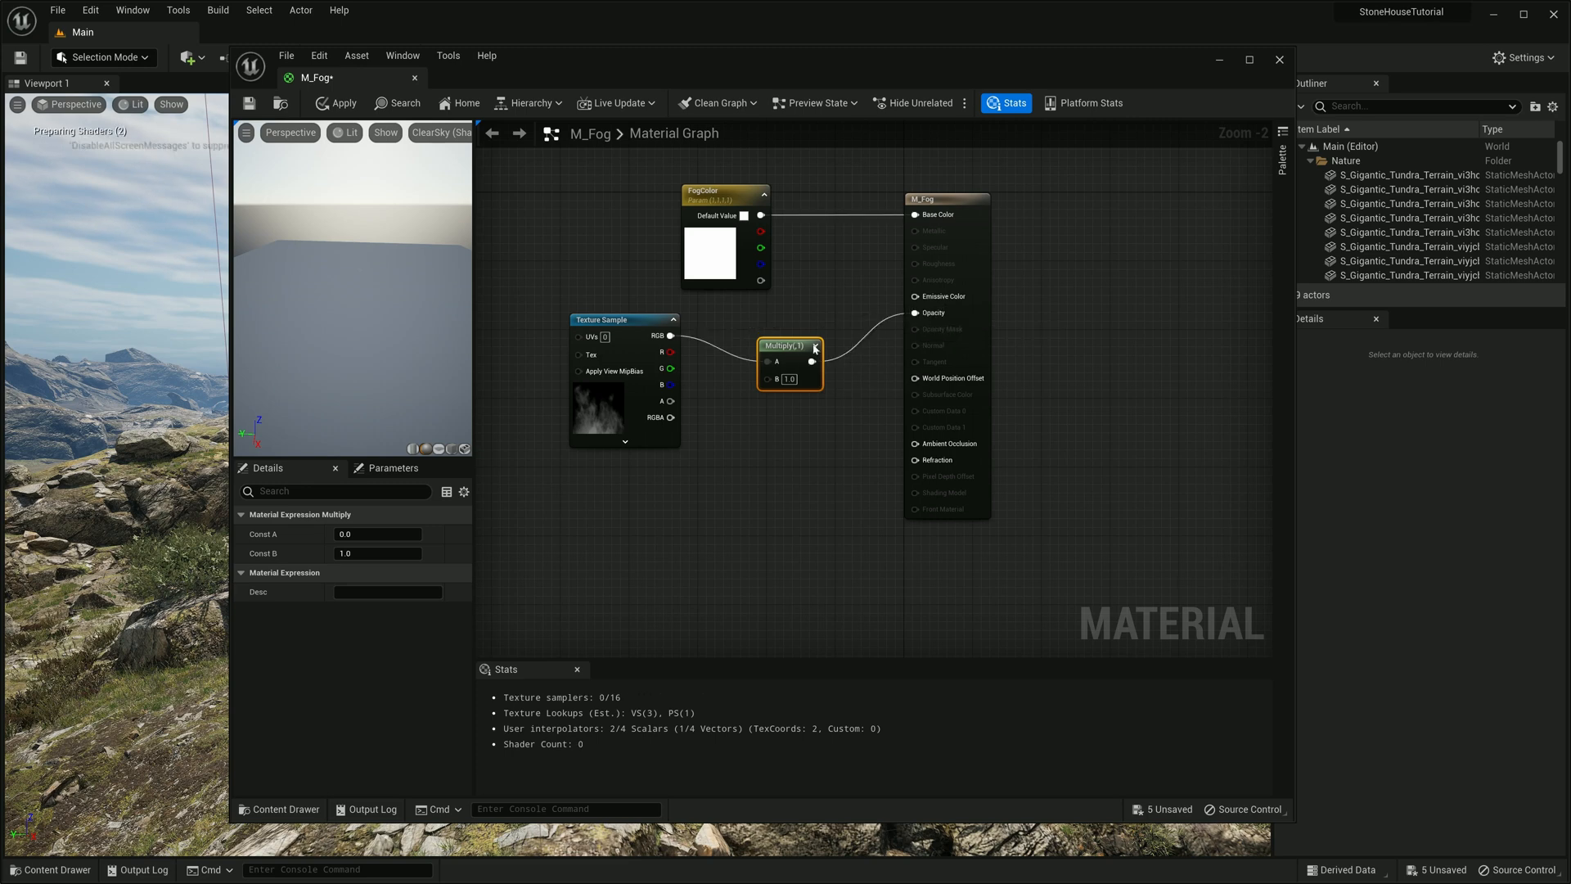
{"action": "left_click_drag", "start_coordinate": [782, 350], "coordinate": [790, 333]}
Promote the Multiply node's B input to a parameter named Fog_Intens with a default value of 1.0
{"action": "right_click", "coordinate": [777, 361]}
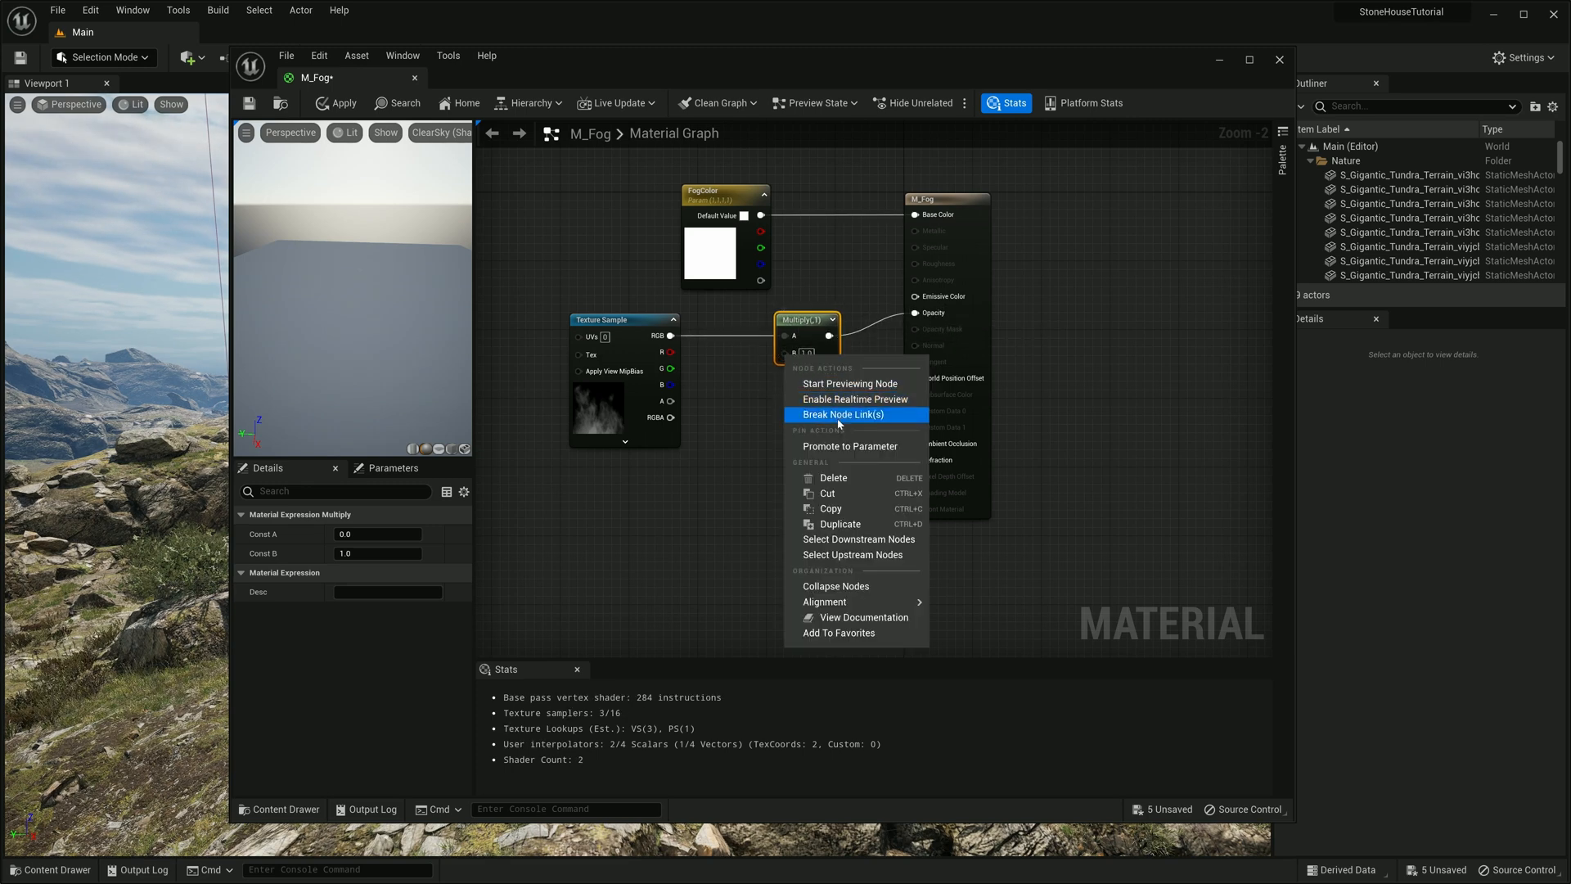
{"action": "left_click", "coordinate": [838, 449]}
{"action": "left_click_drag", "start_coordinate": [741, 360], "coordinate": [740, 461]}
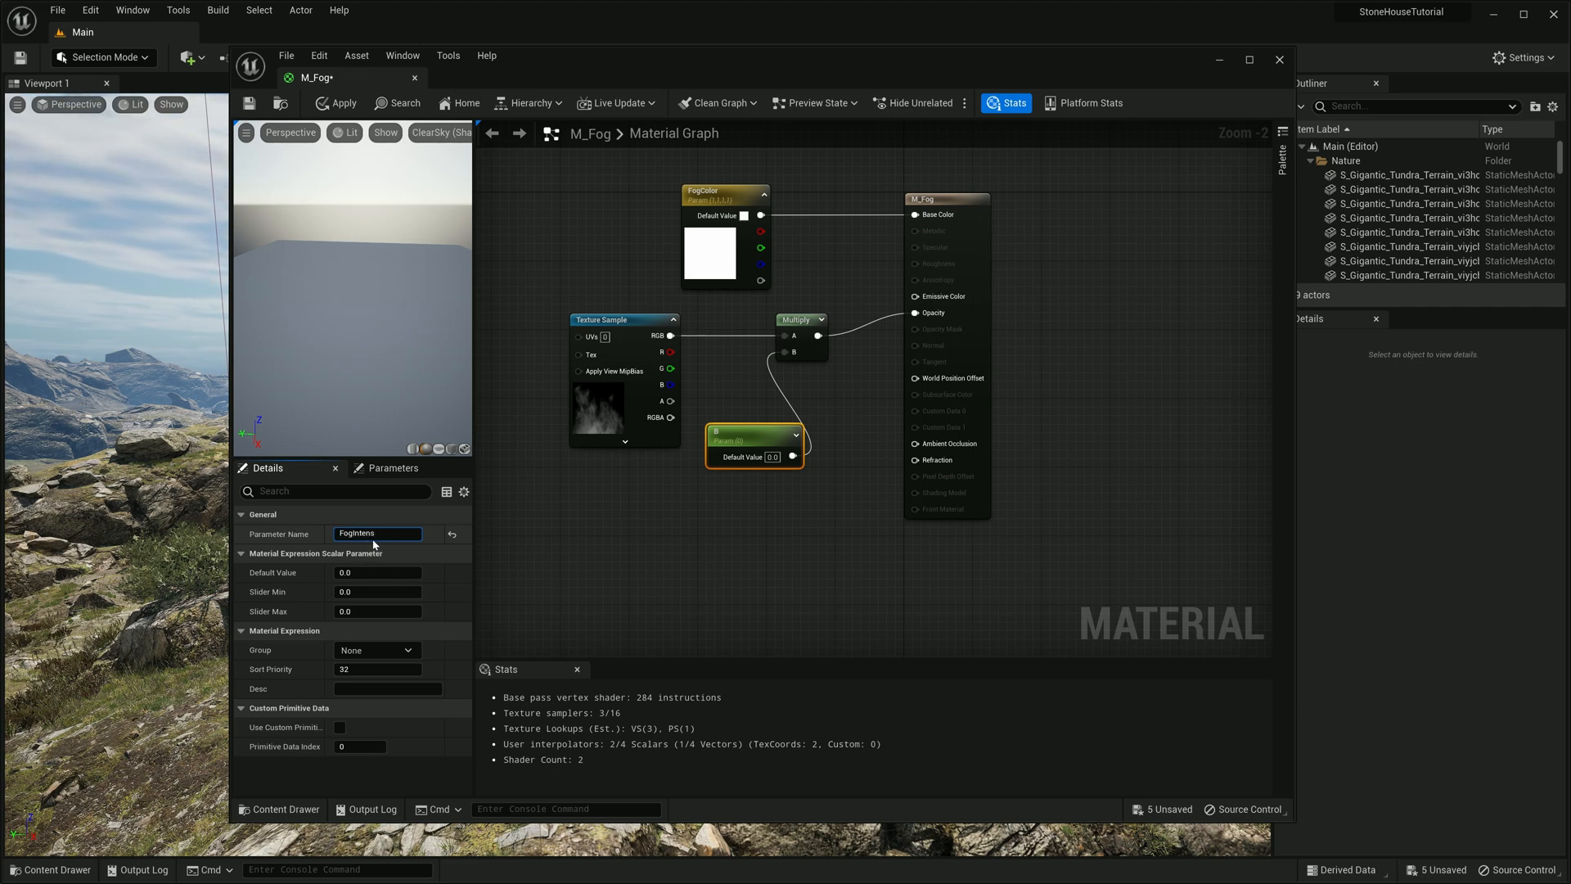
{"action": "key", "text": "Return"}
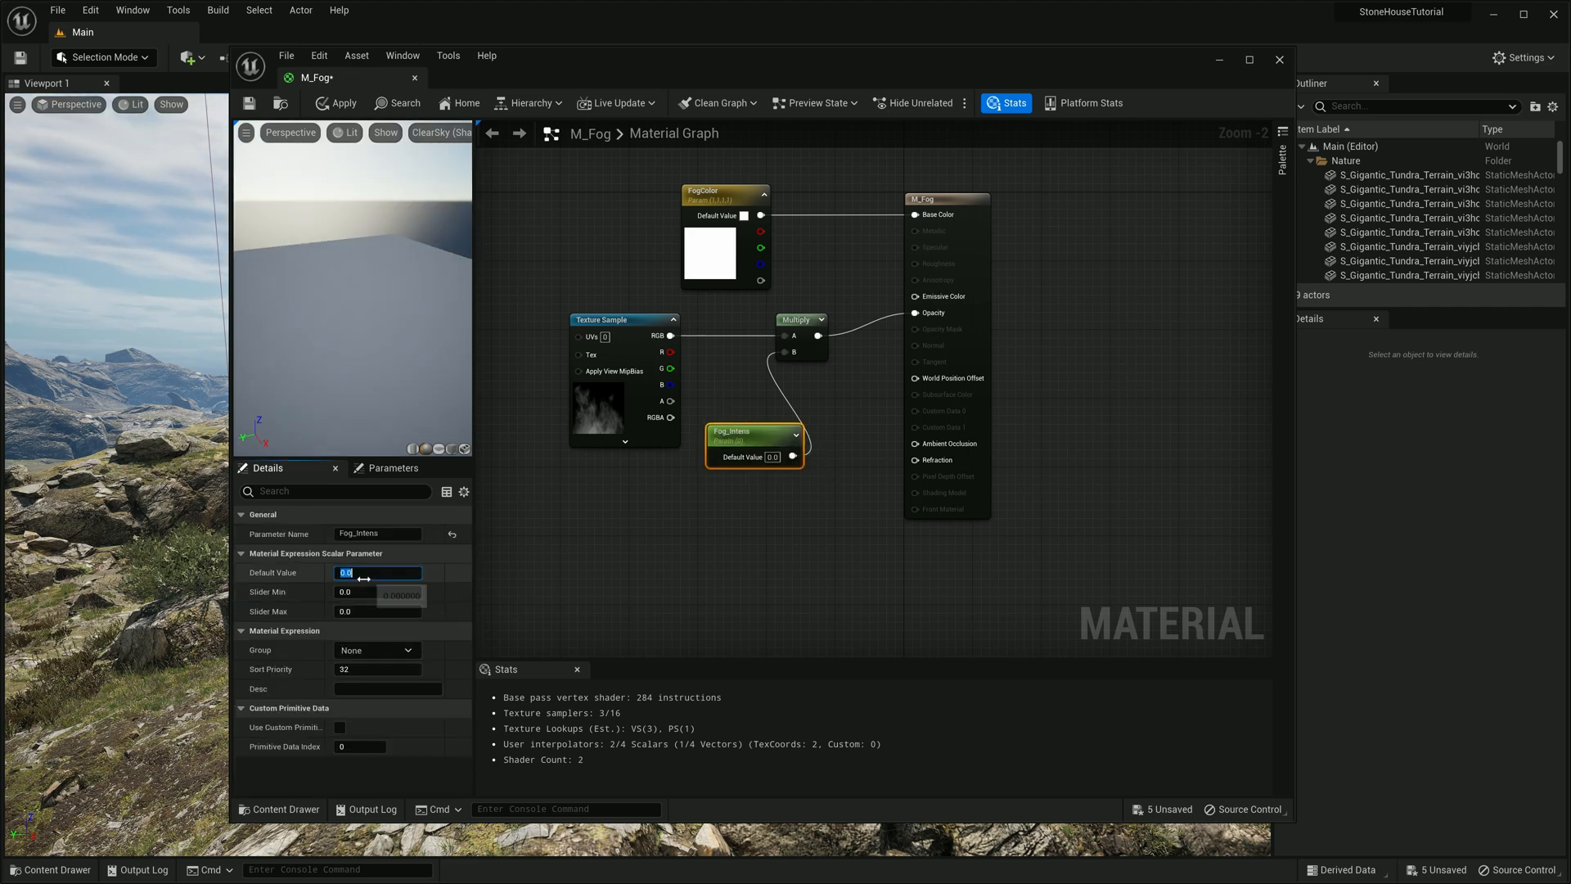
Convert the Texture Sample node into a parameter named Fog_Texture
{"action": "left_click", "coordinate": [630, 321]}
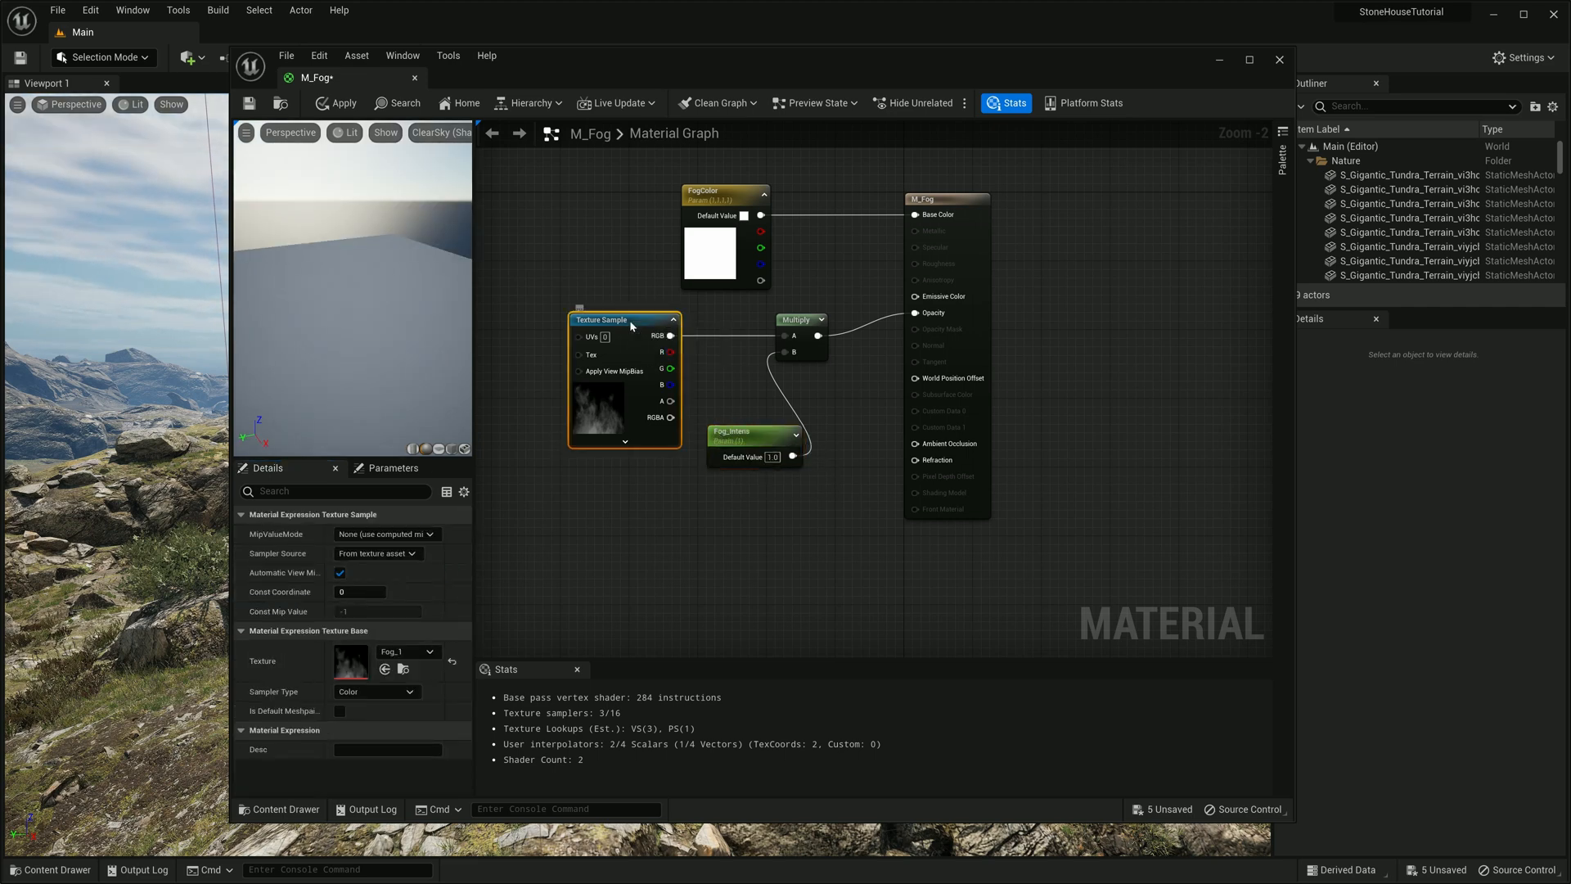
{"action": "right_click", "coordinate": [635, 321]}
{"action": "left_click", "coordinate": [694, 382]}
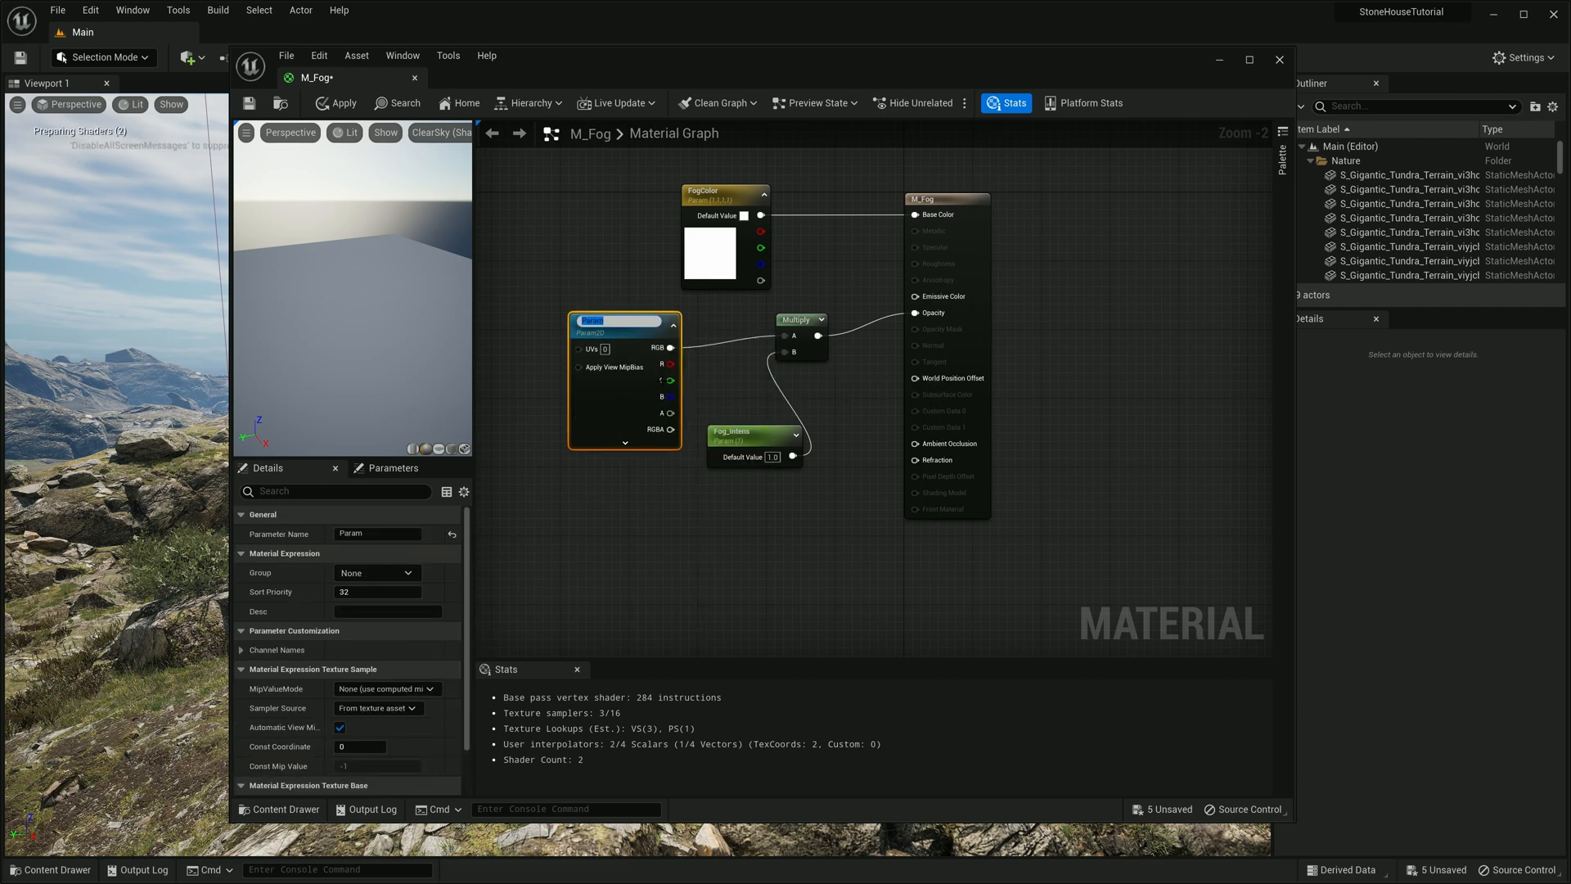
{"action": "type", "text": "Fog_Texture"}
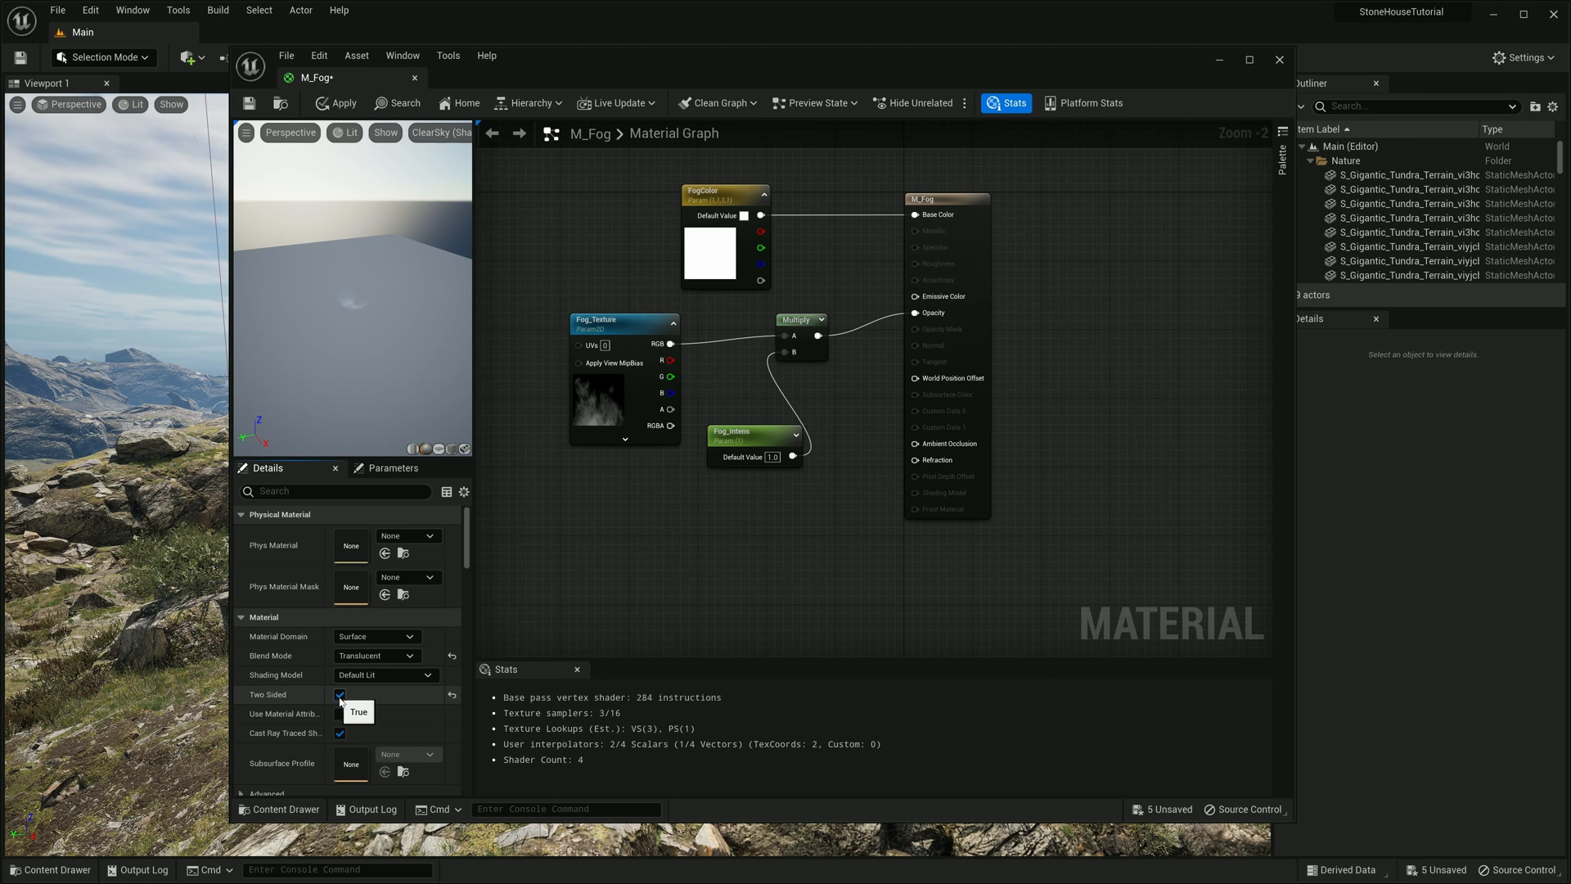
Make the M_Fog material two-sided, apply and save the changes, and close its editor
{"action": "left_click", "coordinate": [338, 103]}
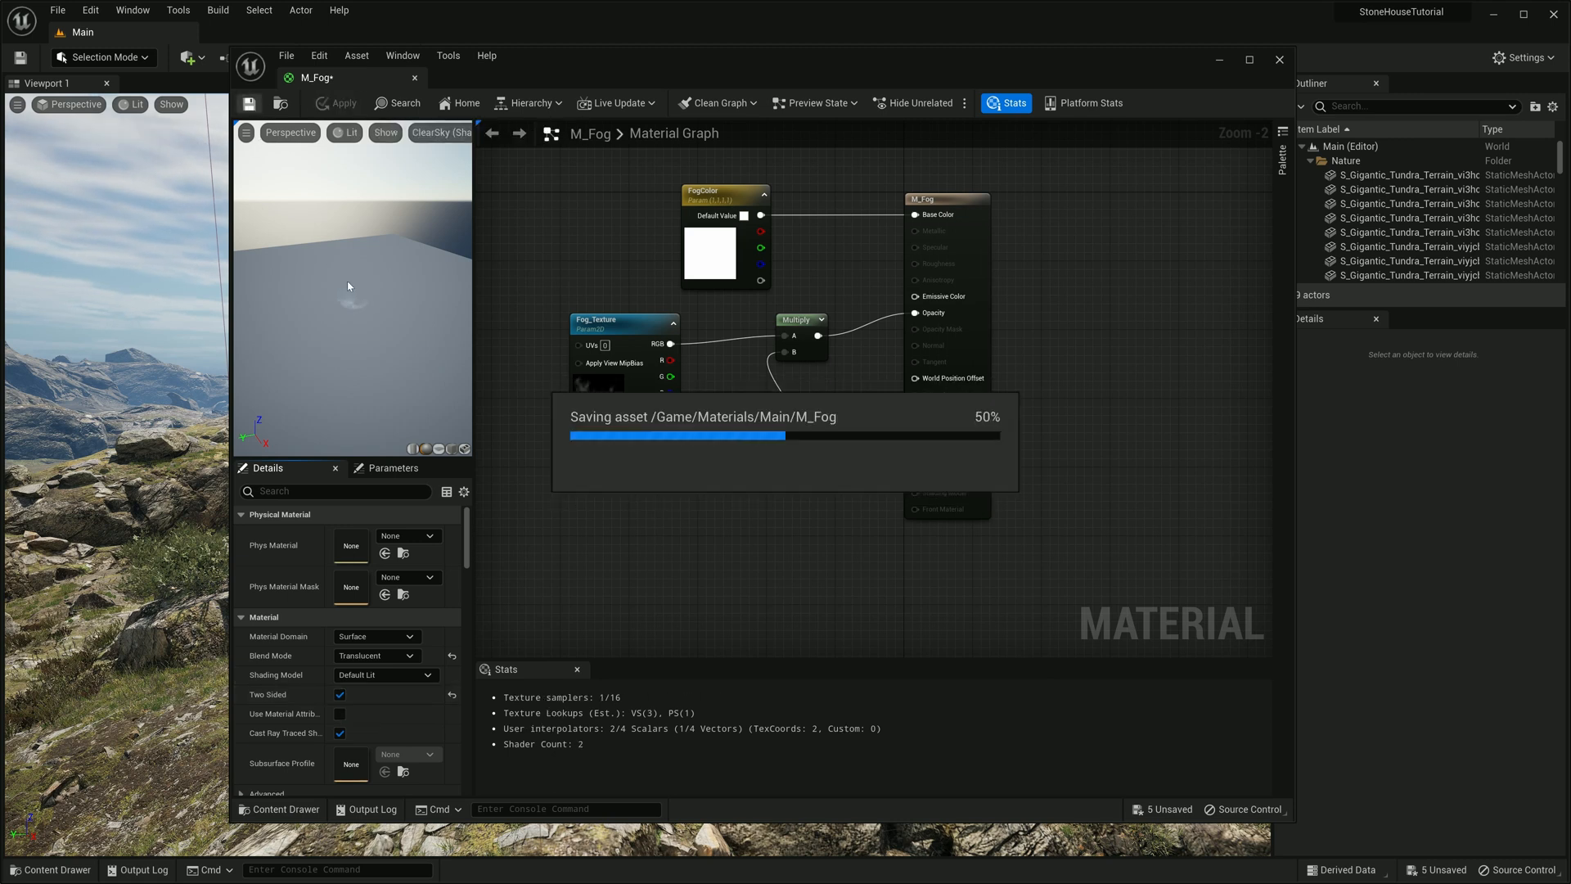
{"action": "mouse_move", "coordinate": [354, 295]}
{"action": "left_mouse_down"}
{"action": "mouse_move", "coordinate": [329, 286]}
{"action": "mouse_move", "coordinate": [372, 299]}
{"action": "left_mouse_up"}
{"action": "left_click", "coordinate": [1280, 62]}
Create a material instance of M_Fog named MI_Fog_1 in the Materials/Instance folder
{"action": "right_click", "coordinate": [472, 706]}
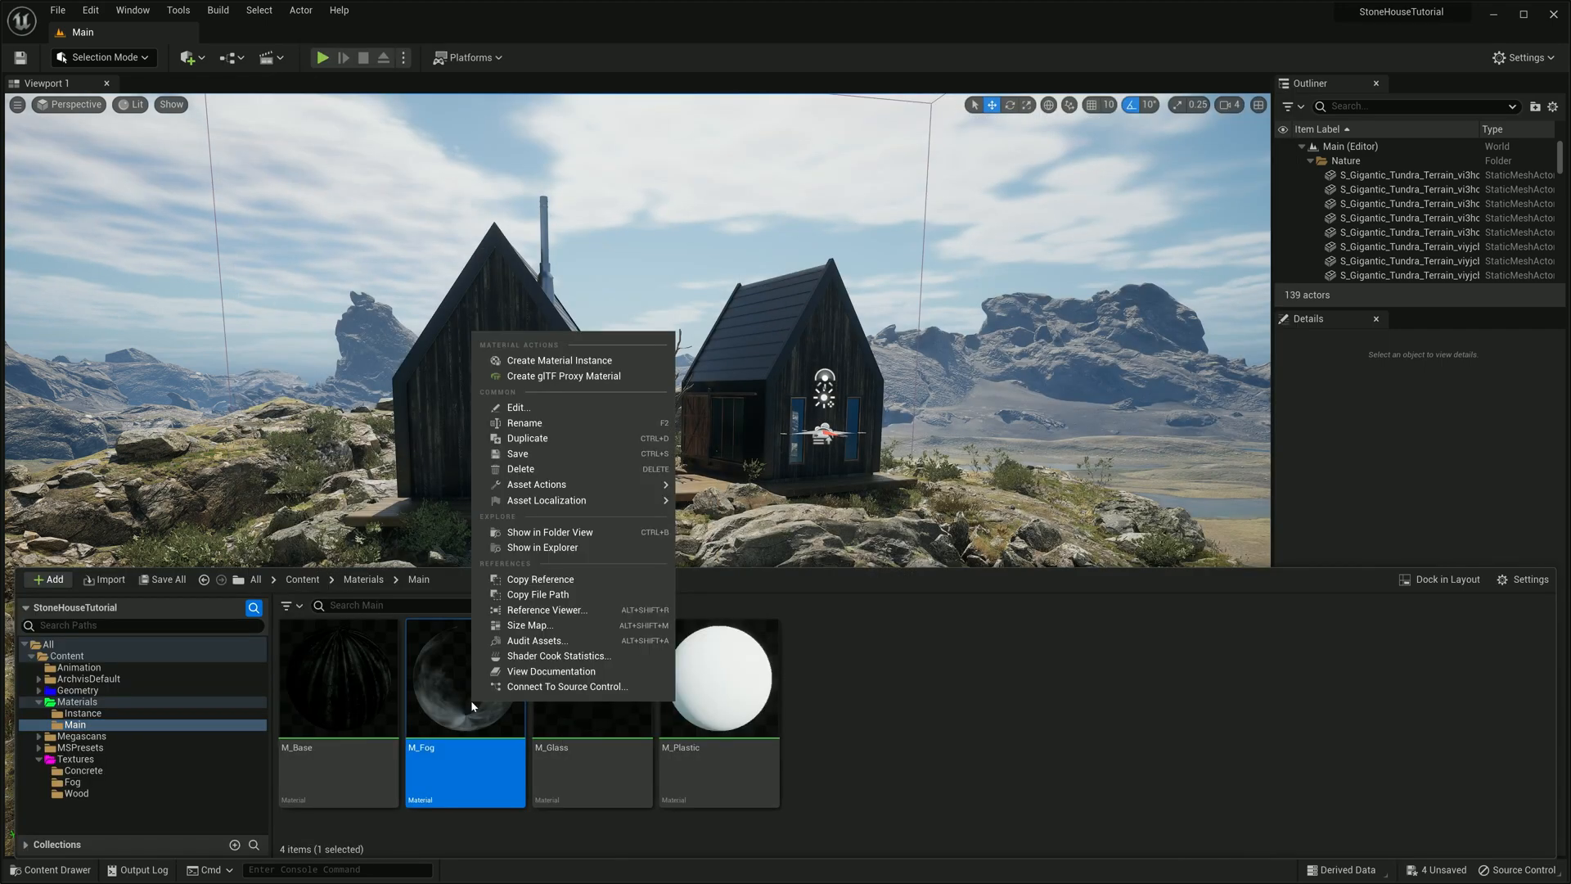
{"action": "left_click", "coordinate": [558, 360]}
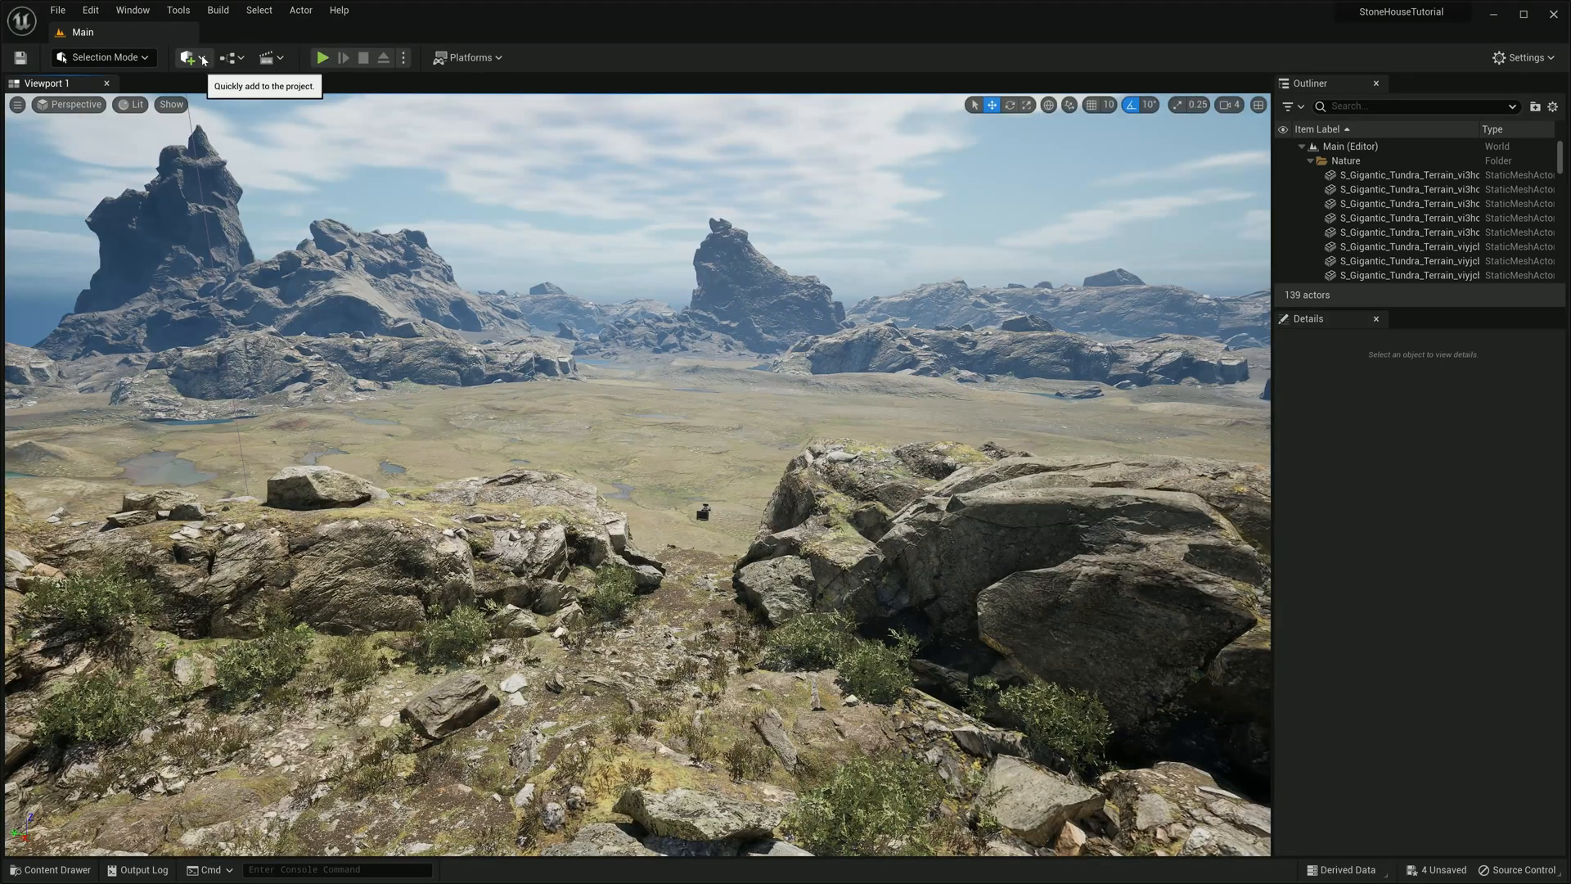
Place a Plane shape in the level above the rocky terrain
{"action": "left_click", "coordinate": [203, 59]}
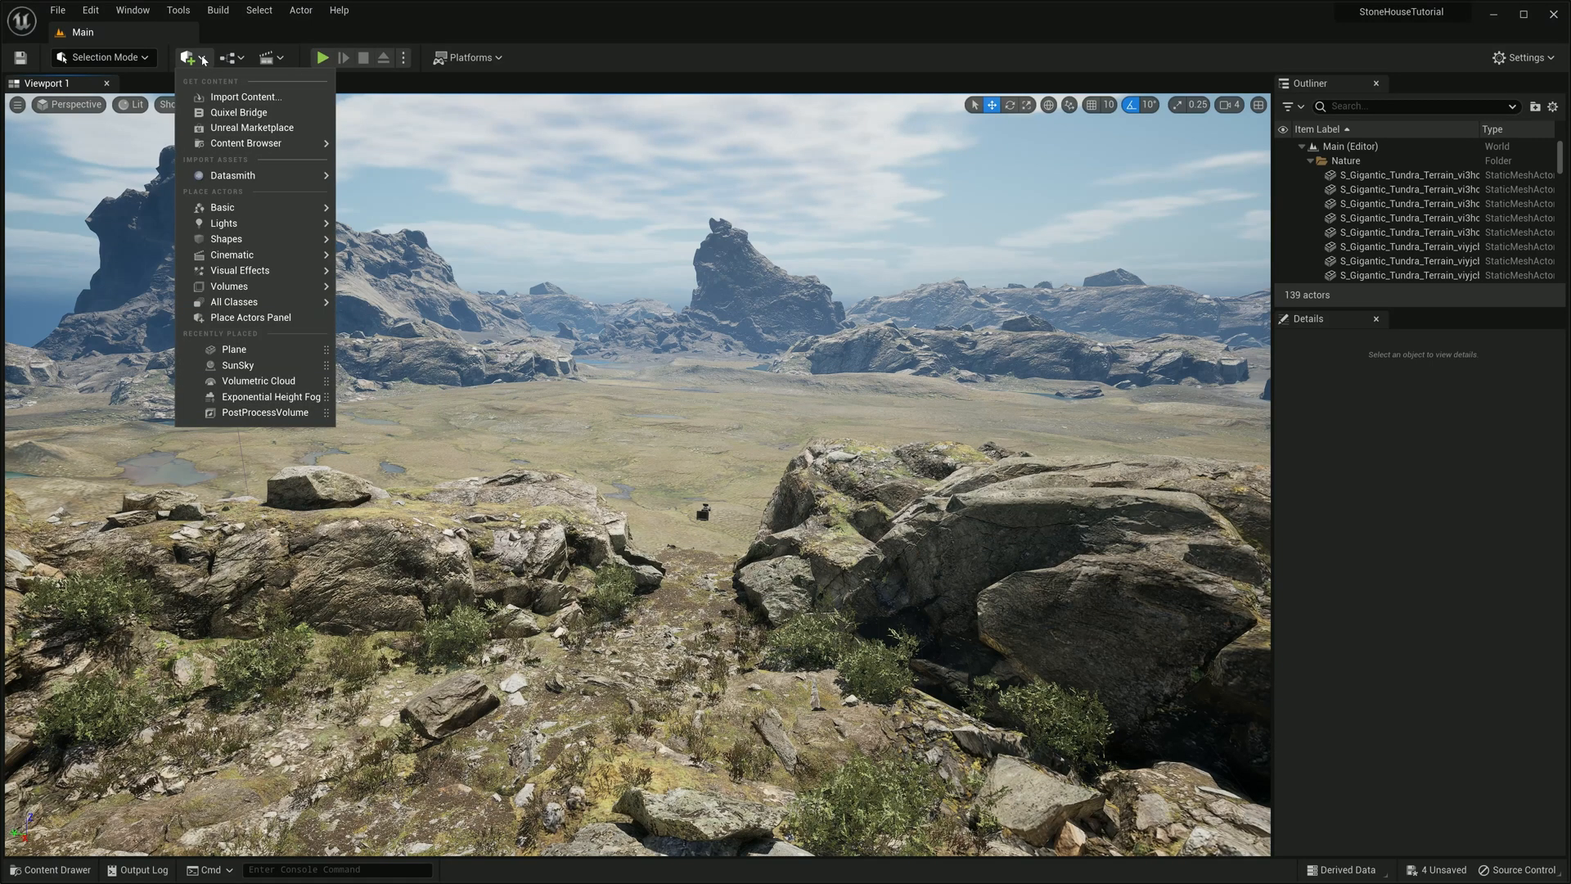
{"action": "mouse_move", "coordinate": [283, 244]}
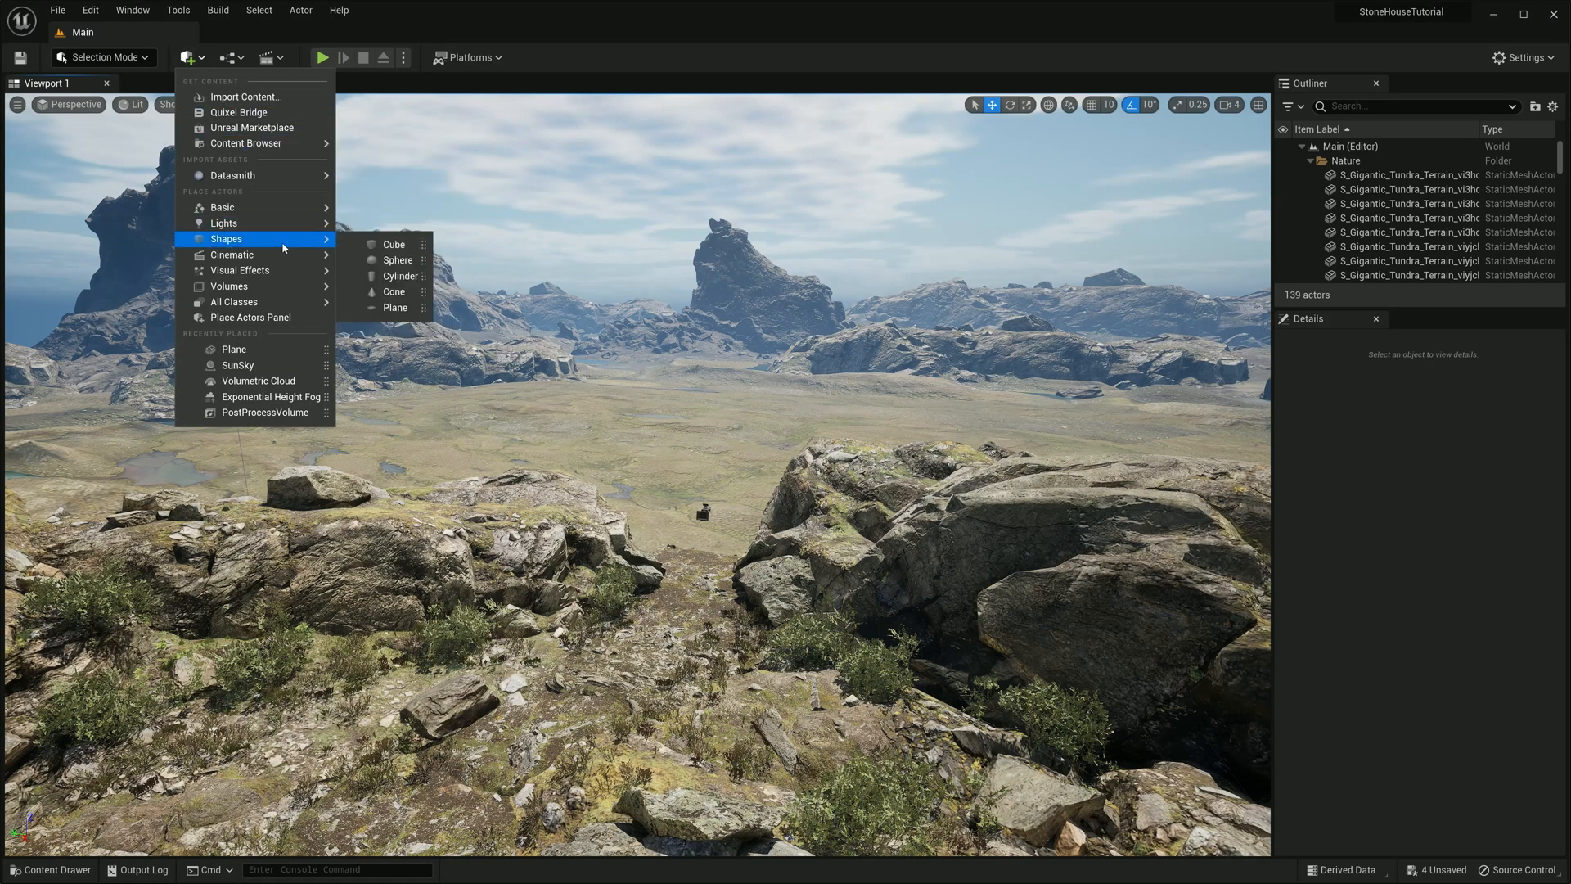
{"action": "left_click", "coordinate": [395, 307]}
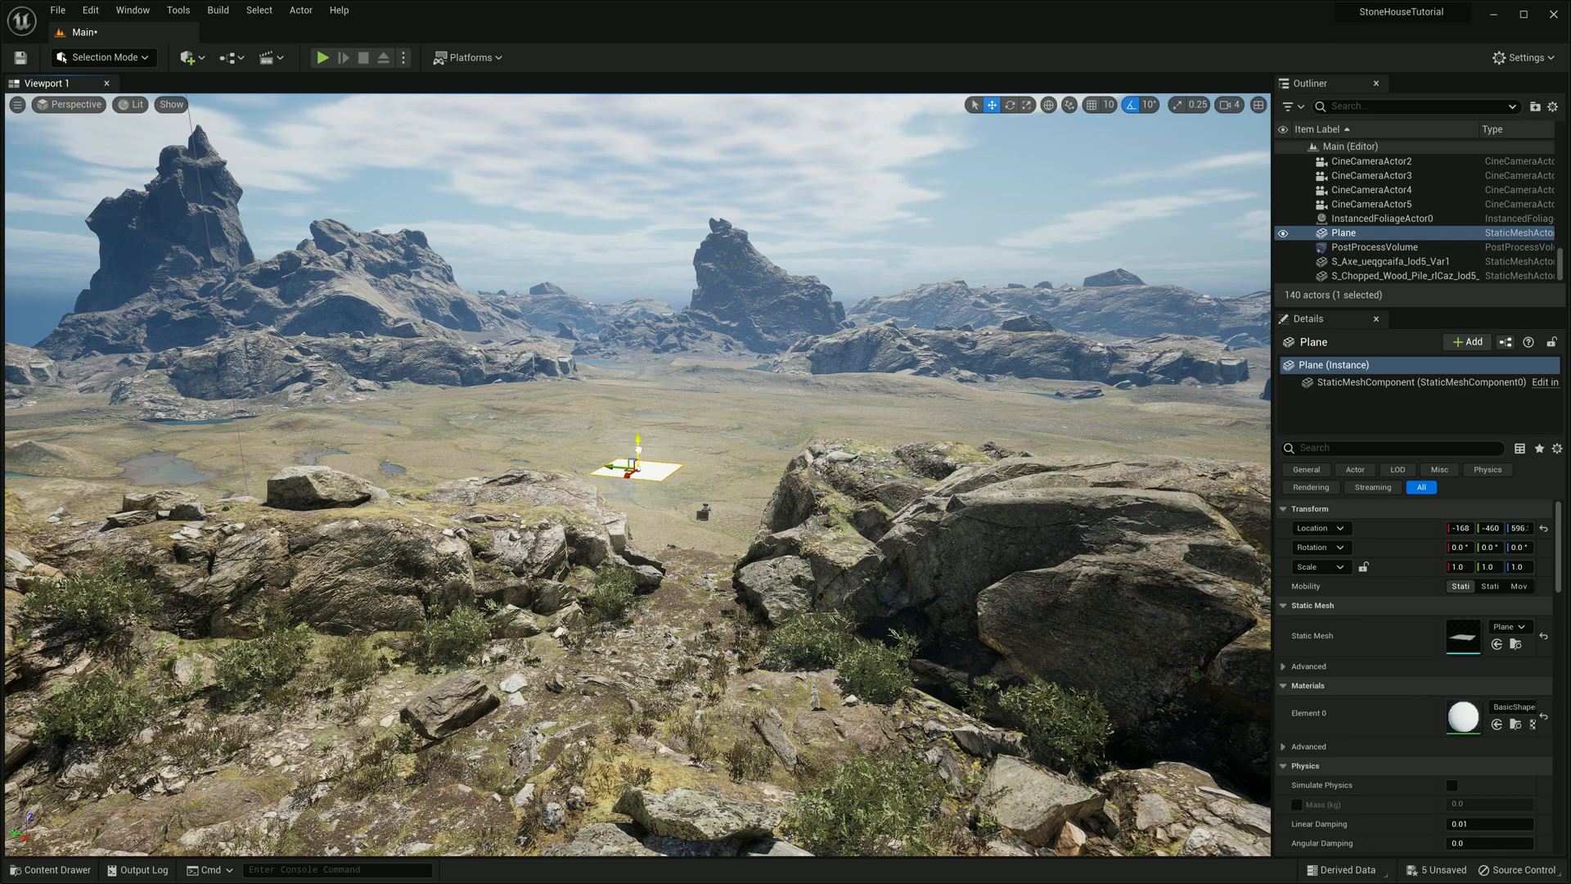
Stand the plane upright with a -90° rotation and scale it up uniformly to about 13.9
{"action": "key", "text": "e"}
{"action": "left_click_drag", "start_coordinate": [639, 449], "coordinate": [842, 274]}
{"action": "key", "text": "r"}
{"action": "left_click_drag", "start_coordinate": [638, 380], "coordinate": [728, 295]}
{"action": "key", "text": "s"}
{"action": "right_click_drag", "start_coordinate": [728, 409], "coordinate": [458, 401]}
{"action": "left_click_drag", "start_coordinate": [641, 414], "coordinate": [786, 279]}
{"action": "key", "text": "w"}
Apply the MI_Fog_1 material instance to the upright plane
{"action": "left_click", "coordinate": [50, 870]}
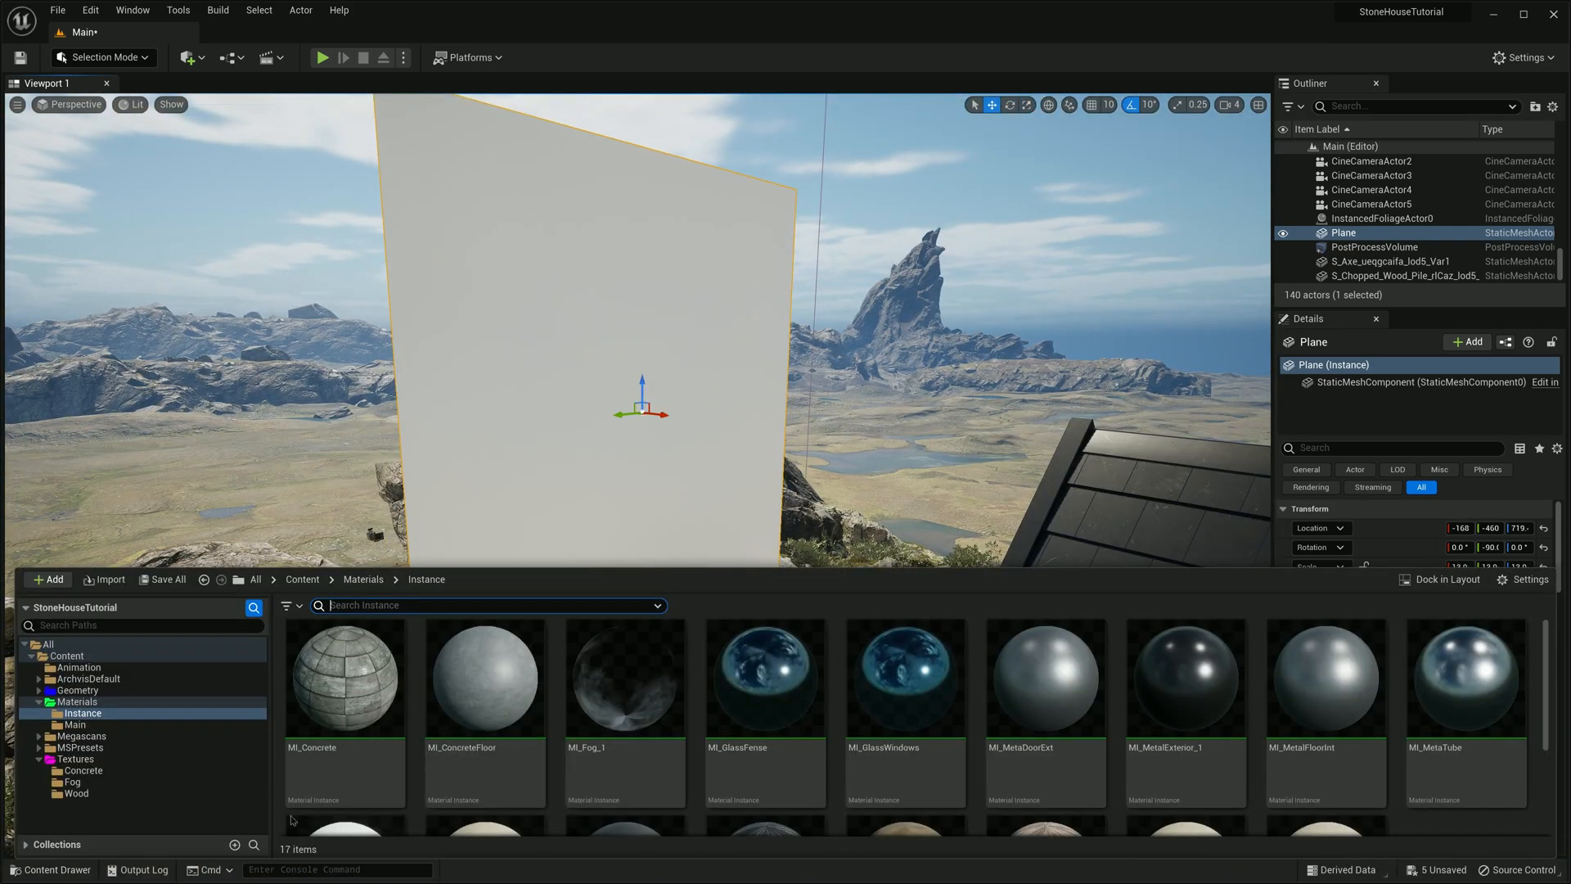
{"action": "left_click_drag", "start_coordinate": [626, 684], "coordinate": [599, 414]}
{"action": "key", "text": "a"}
{"action": "mouse_move", "coordinate": [695, 461]}
{"action": "right_mouse_down"}
{"action": "mouse_move", "coordinate": [858, 465]}
{"action": "mouse_move", "coordinate": [605, 458]}
{"action": "mouse_move", "coordinate": [694, 462]}
{"action": "right_mouse_up"}
{"action": "key", "text": "d"}
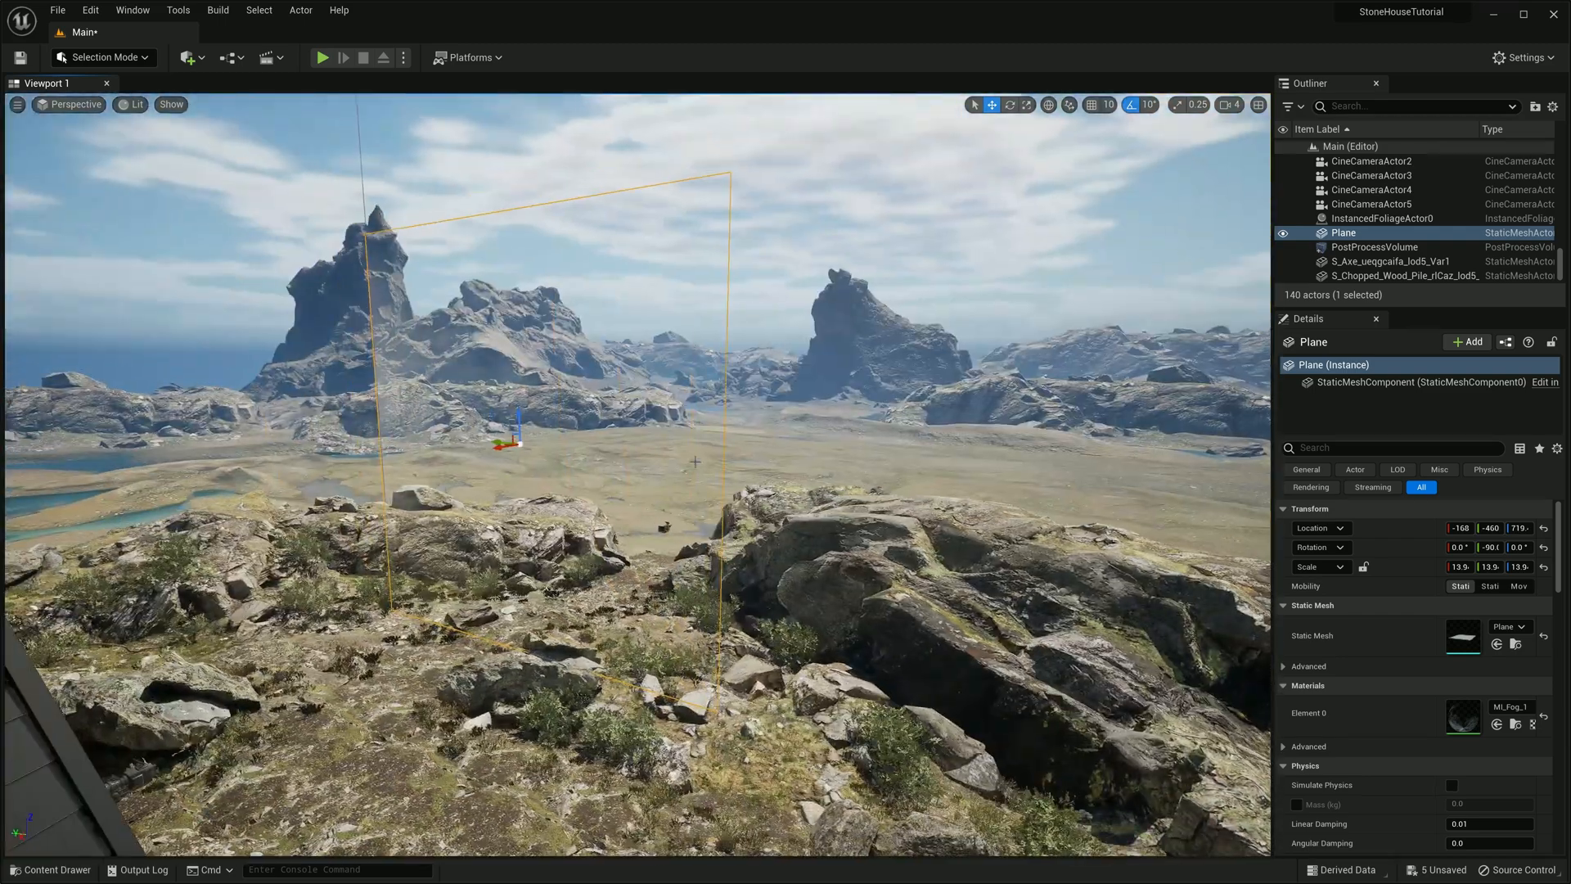
Open MI_Fog_1, enable its Fog_Intens, Fog_Texture and FogColor overrides, and raise Fog_Intens to about 3.6
{"action": "left_click", "coordinate": [50, 869]}
{"action": "double_click", "coordinate": [672, 714]}
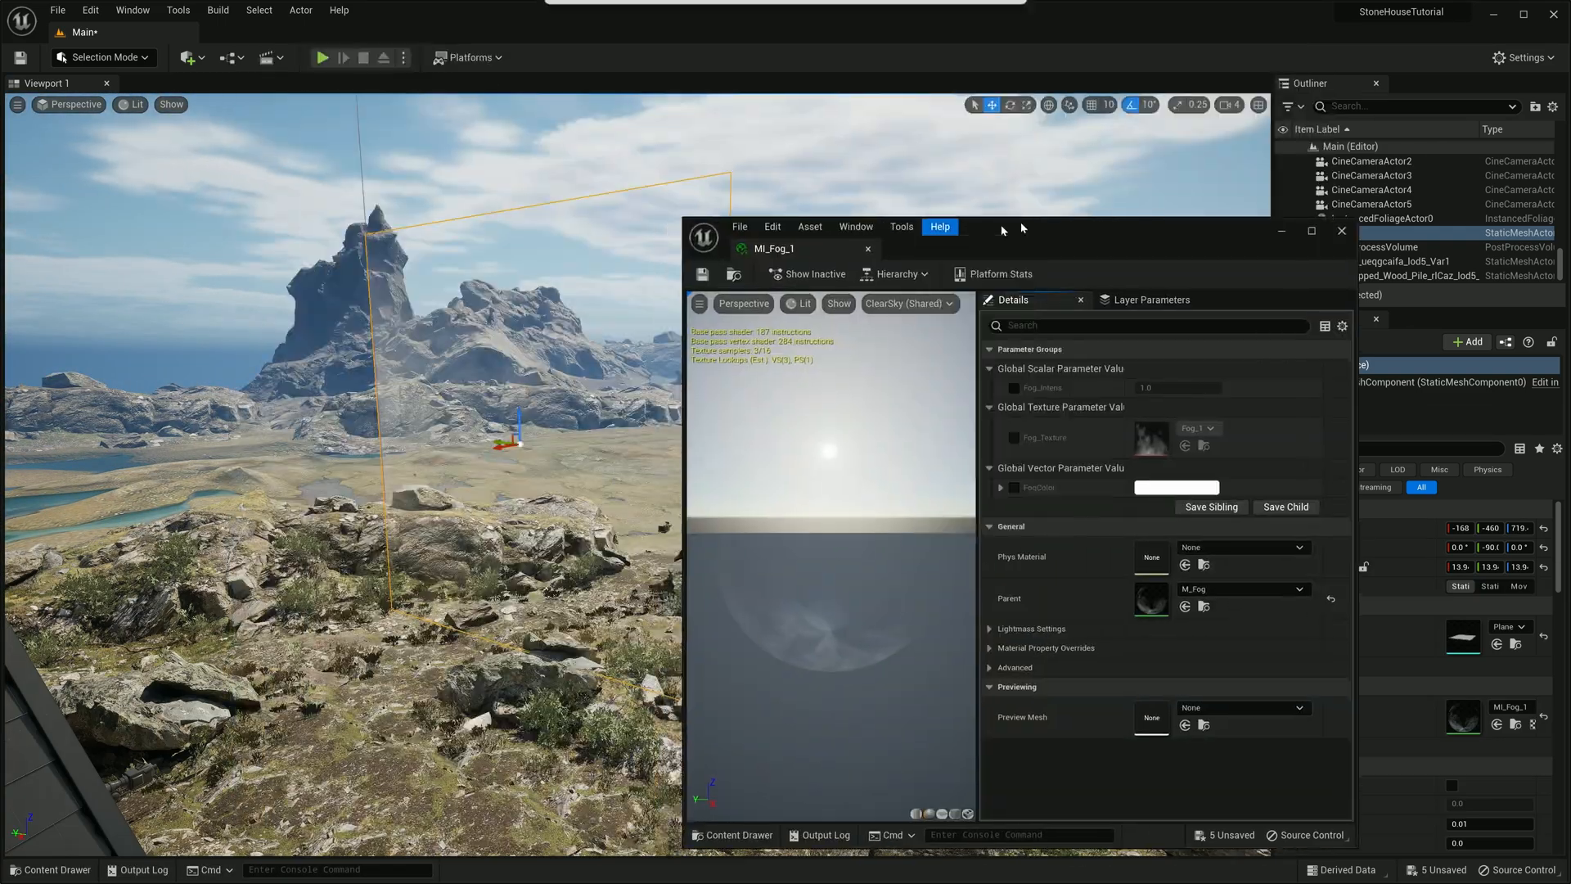
{"action": "left_click_drag", "start_coordinate": [941, 218], "coordinate": [1099, 185]}
{"action": "left_click", "coordinate": [1170, 346]}
{"action": "left_click", "coordinate": [1170, 396]}
{"action": "left_click", "coordinate": [1170, 446]}
{"action": "left_click_drag", "start_coordinate": [1325, 346], "coordinate": [1356, 462]}
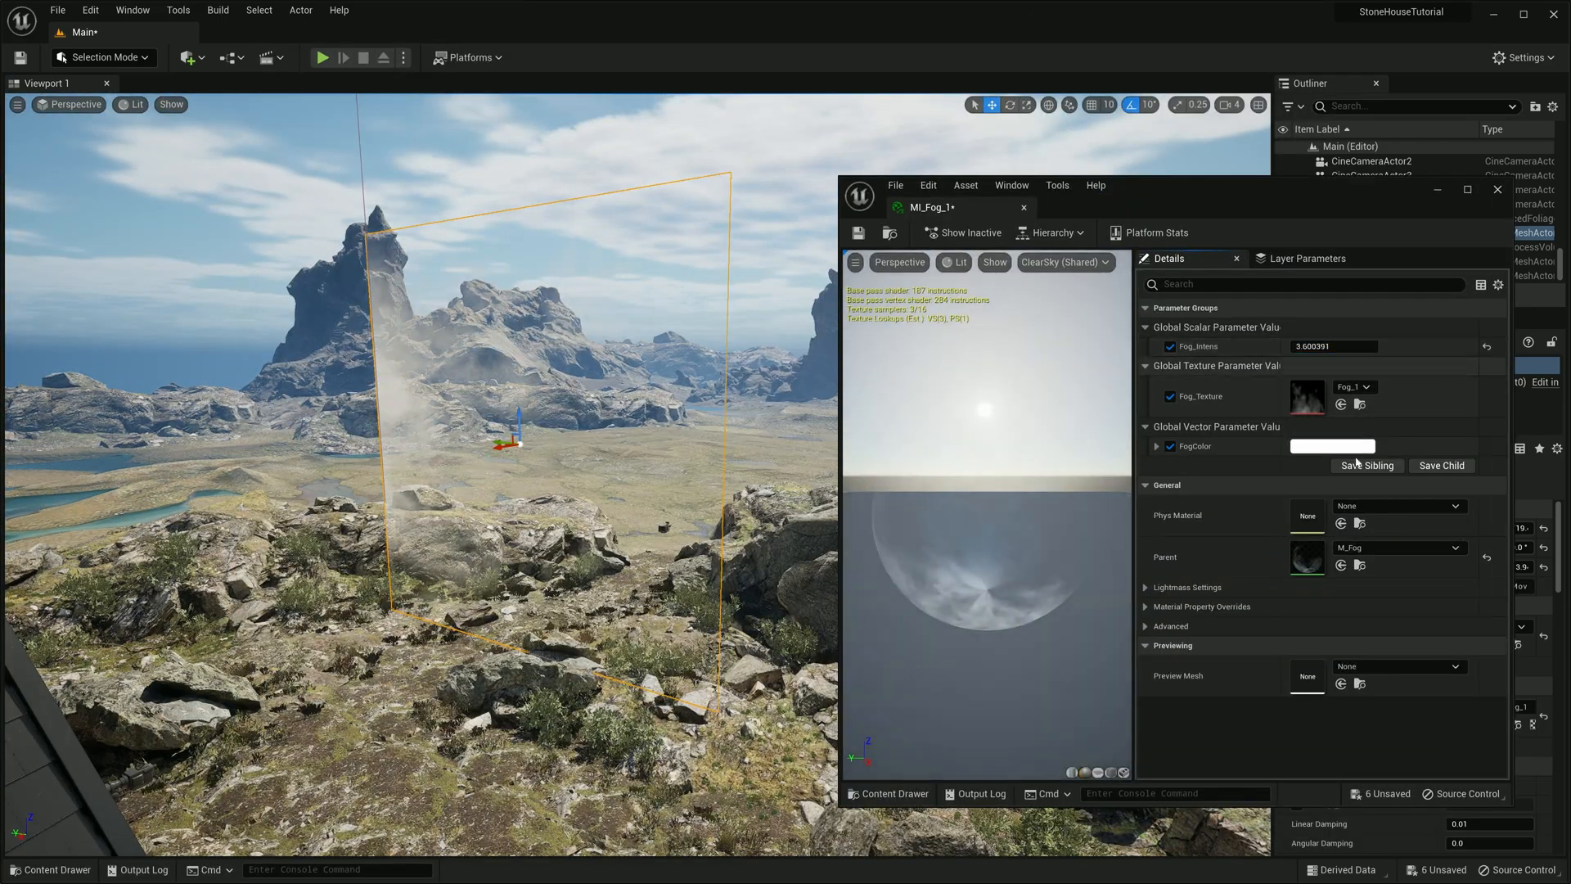
Set the FogColor of MI_Fog_1 to a light blue
{"action": "left_click", "coordinate": [1350, 447]}
{"action": "left_click_drag", "start_coordinate": [1102, 565], "coordinate": [1090, 572]}
{"action": "left_click_drag", "start_coordinate": [1199, 604], "coordinate": [1199, 566]}
{"action": "left_click", "coordinate": [1223, 807]}
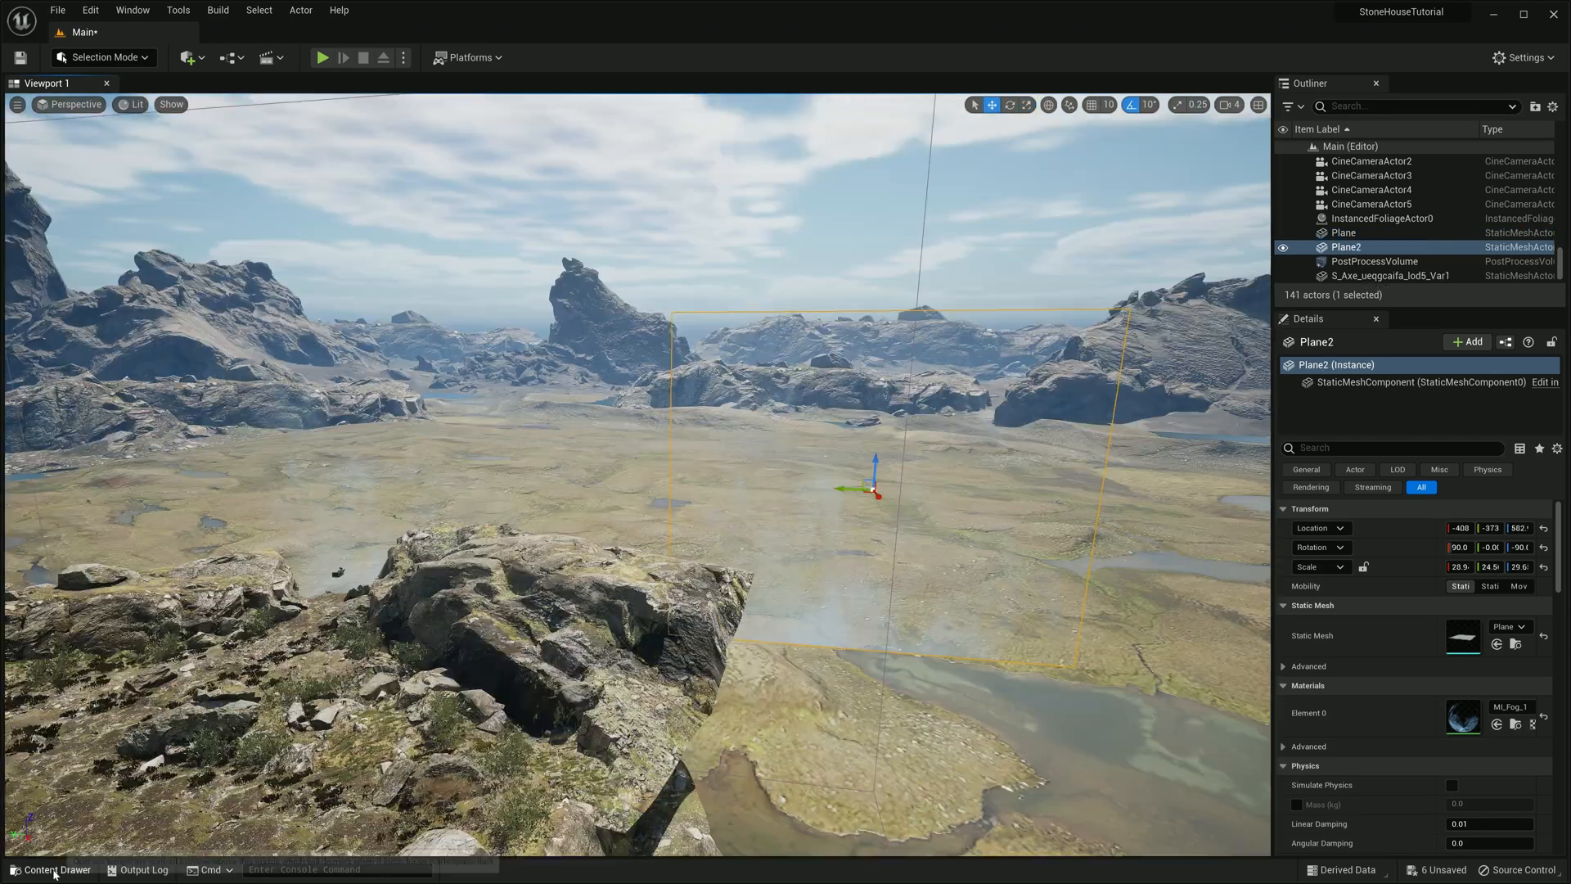
Duplicate MI_Fog_1 as MI_Fog_2 and apply the copy to the second fog plane
{"action": "left_click", "coordinate": [54, 870]}
{"action": "right_click", "coordinate": [645, 666]}
{"action": "left_click", "coordinate": [679, 400]}
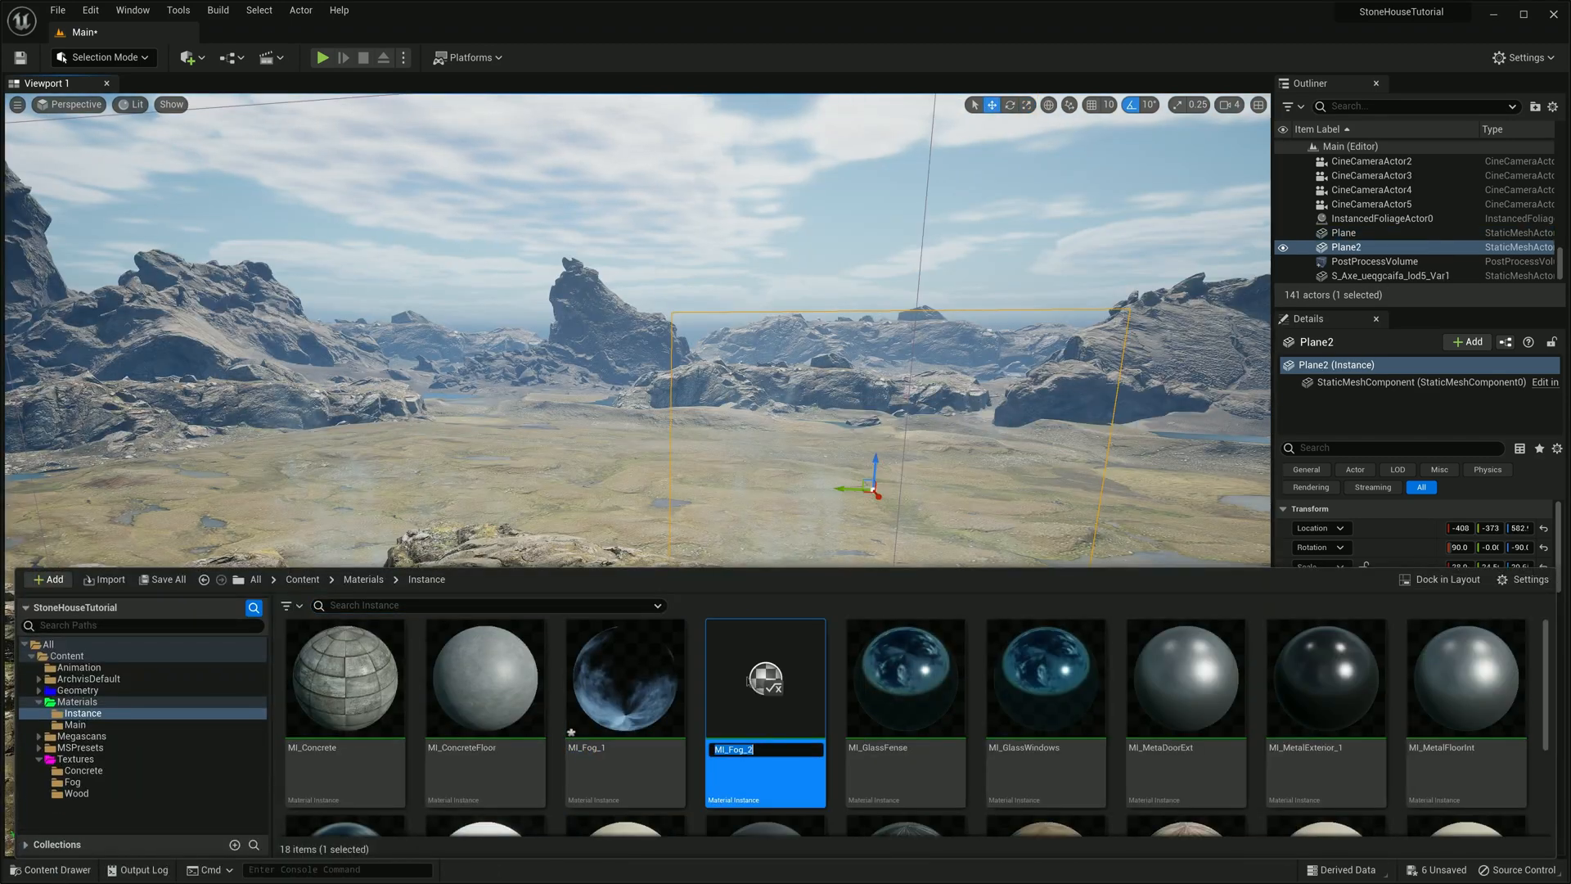
{"action": "key", "text": "Return"}
{"action": "left_click_drag", "start_coordinate": [765, 679], "coordinate": [1005, 317]}
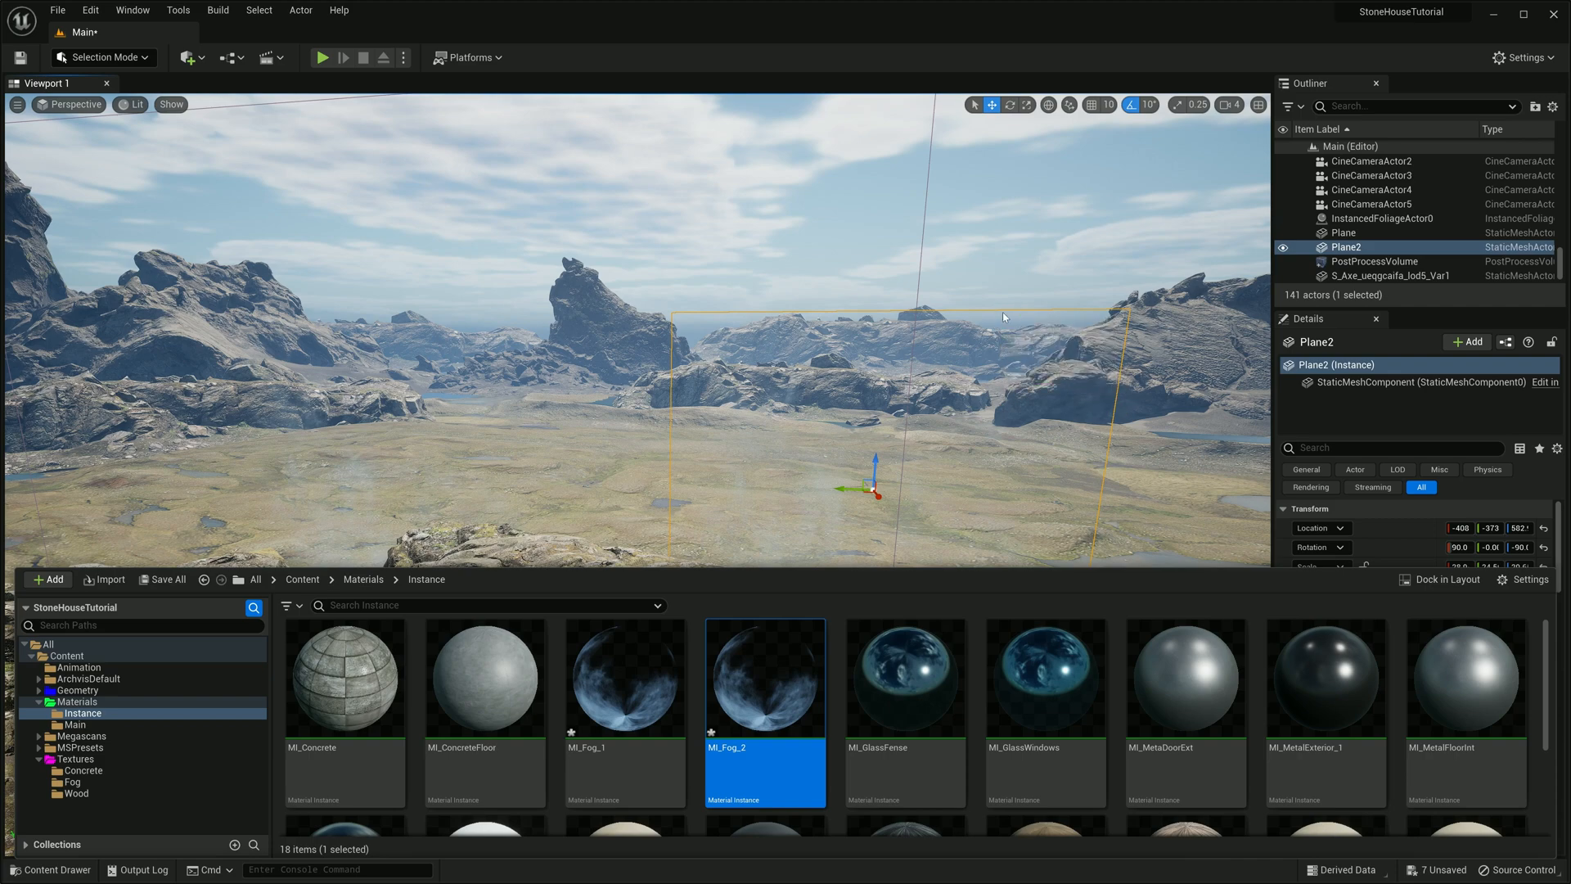
Assign the Fog_2 texture to the Fog_Texture parameter of the MI_Fog_2 material instance
{"action": "double_click", "coordinate": [736, 679]}
{"action": "left_click", "coordinate": [1361, 404]}
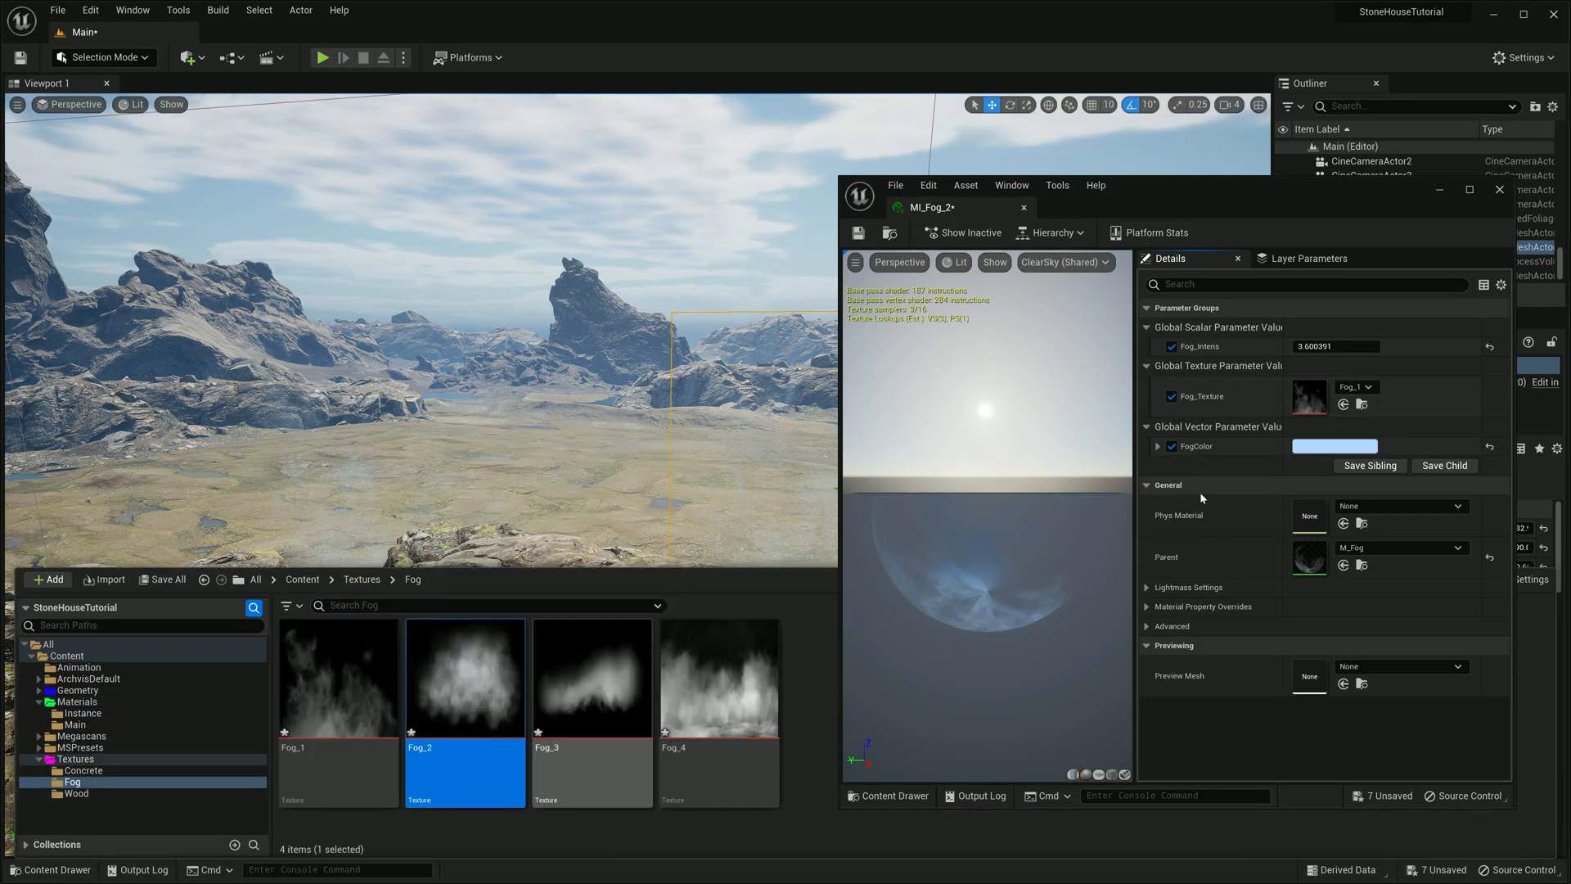
{"action": "left_click", "coordinate": [1342, 404]}
{"action": "left_click", "coordinate": [54, 870]}
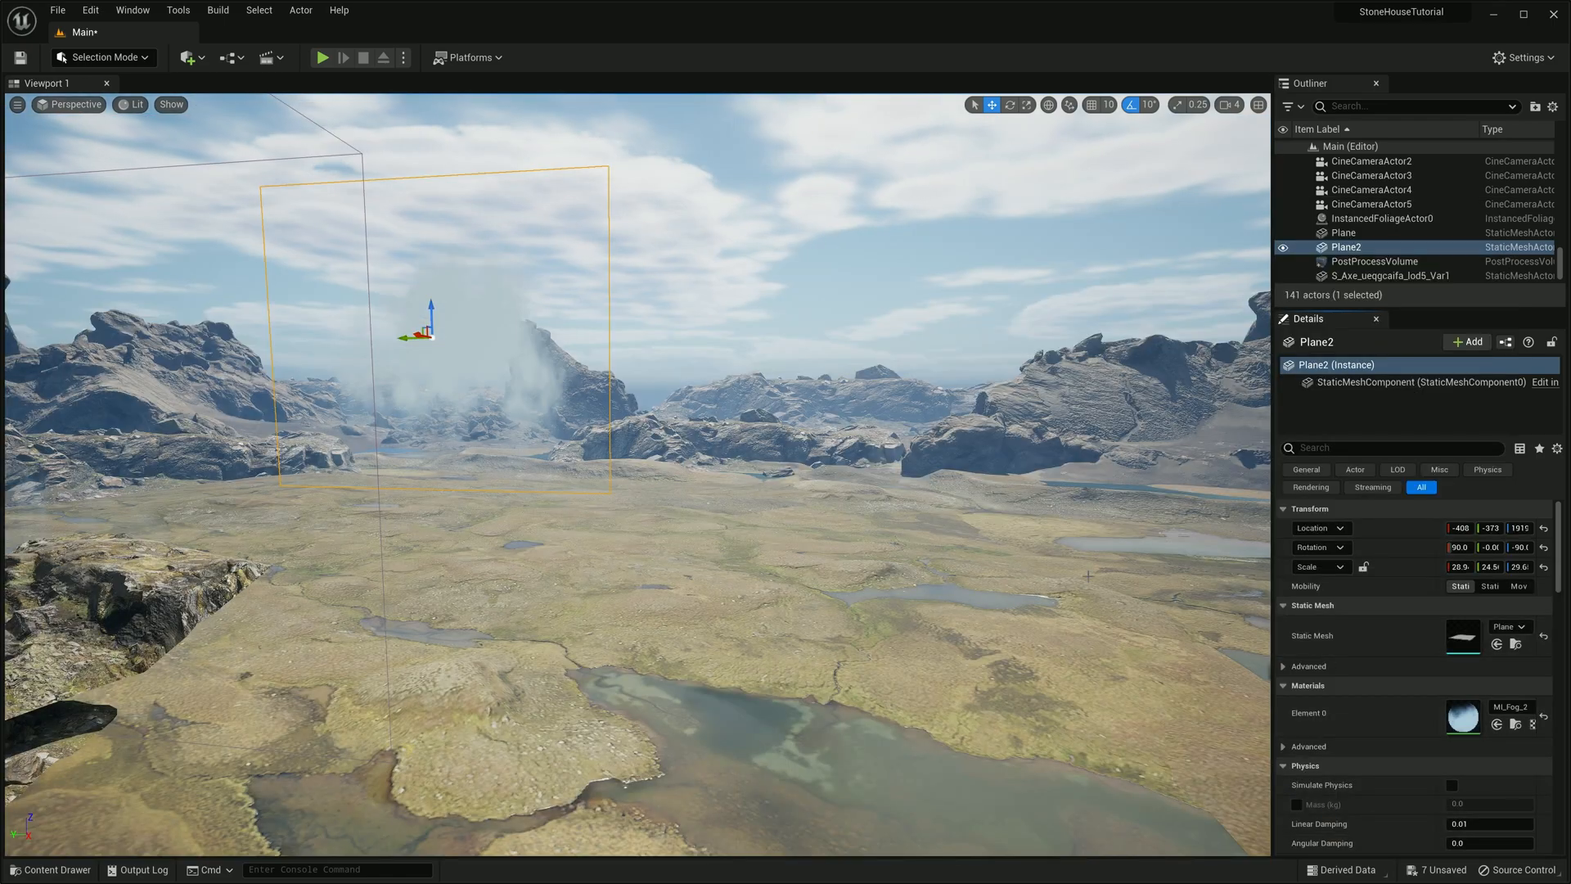
{"action": "key", "text": "s"}
{"action": "right_click_drag", "start_coordinate": [1088, 576], "coordinate": [1088, 131]}
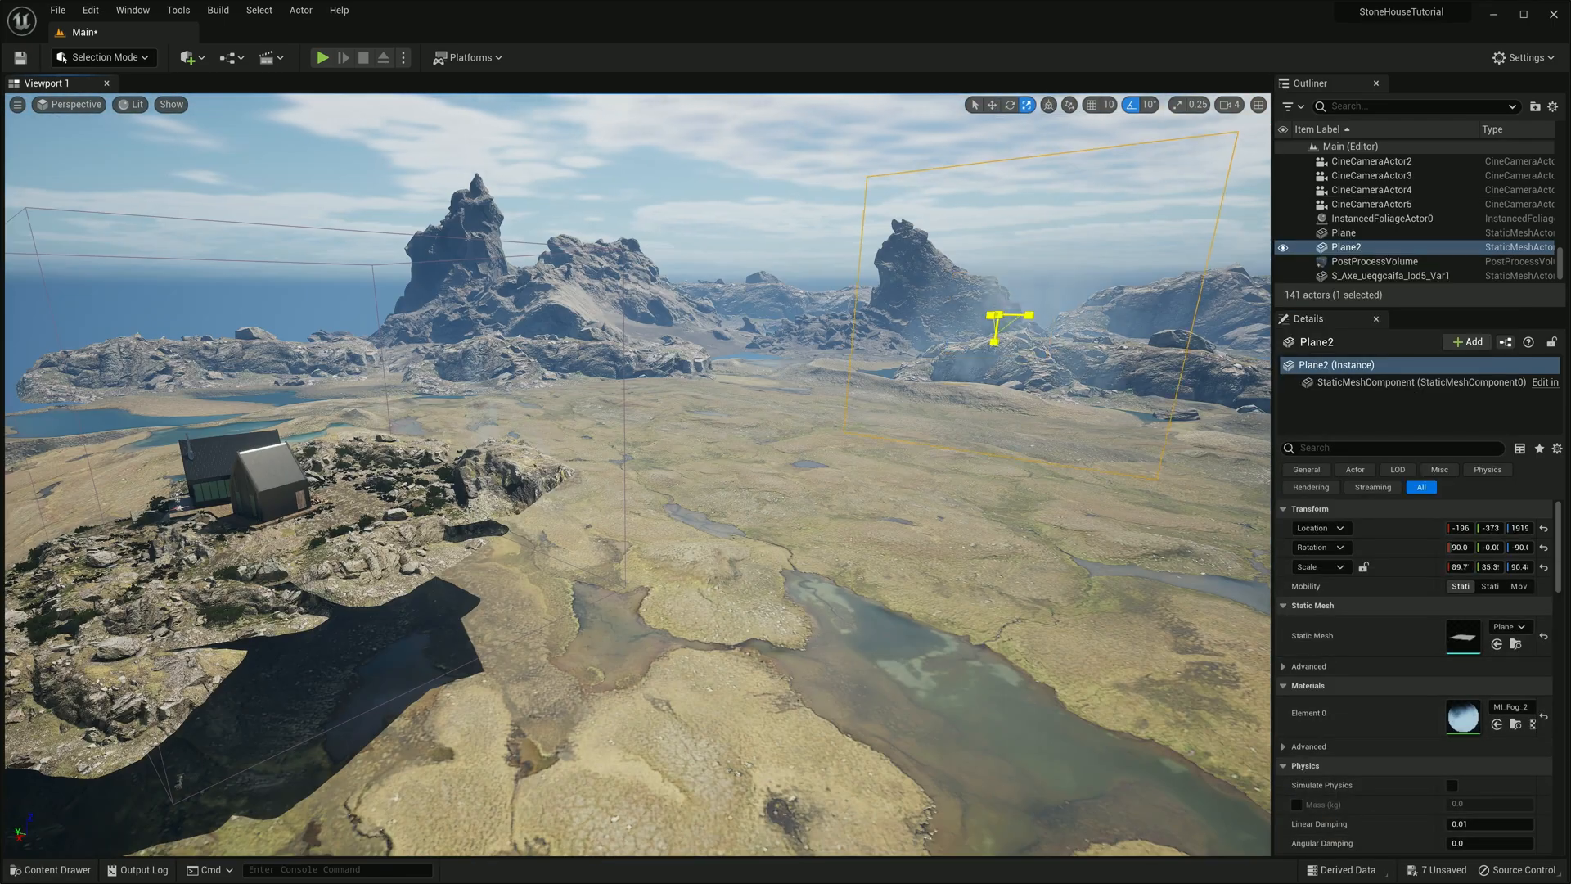
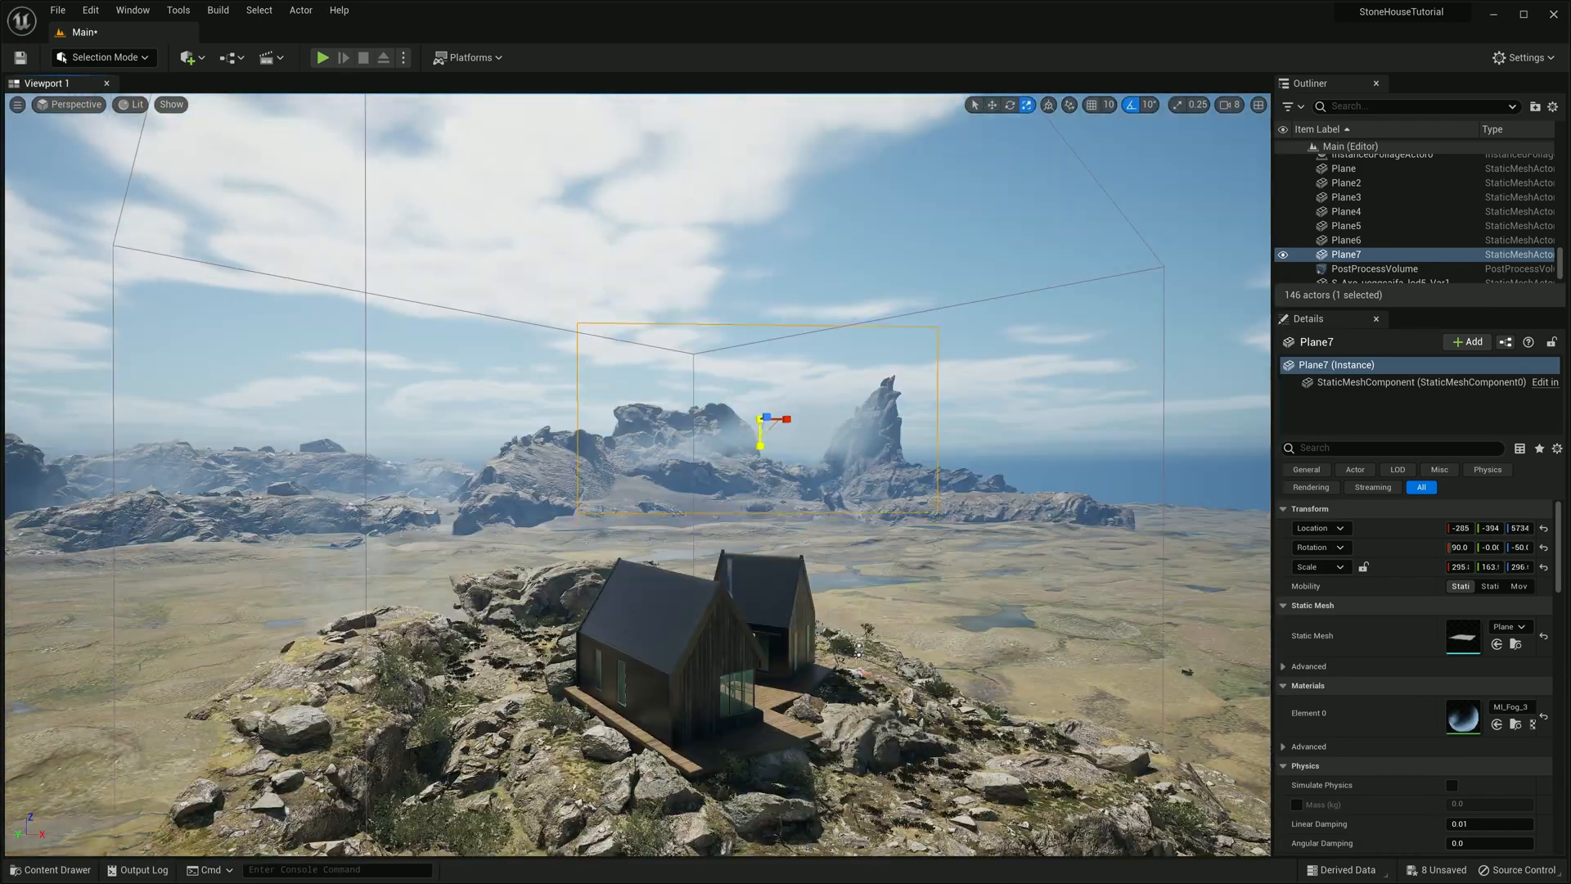
Check the fog through CineCameraActor1, CineCameraActor2 and CineCameraActor3, and return to the perspective view
{"action": "left_click", "coordinate": [42, 871]}
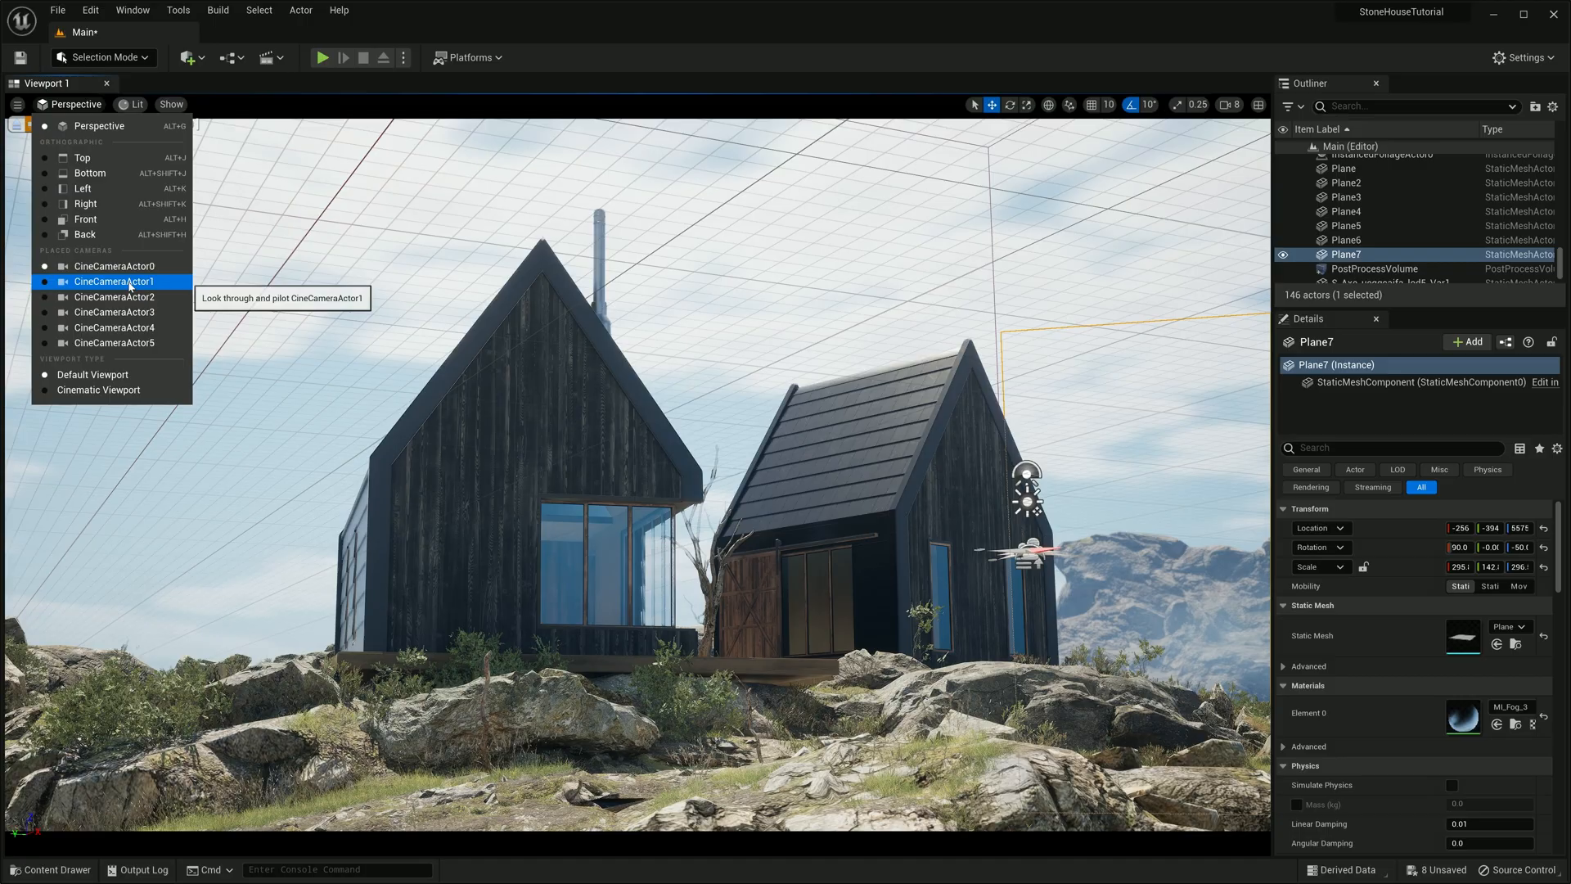
{"action": "left_click", "coordinate": [129, 285]}
{"action": "left_click", "coordinate": [75, 105]}
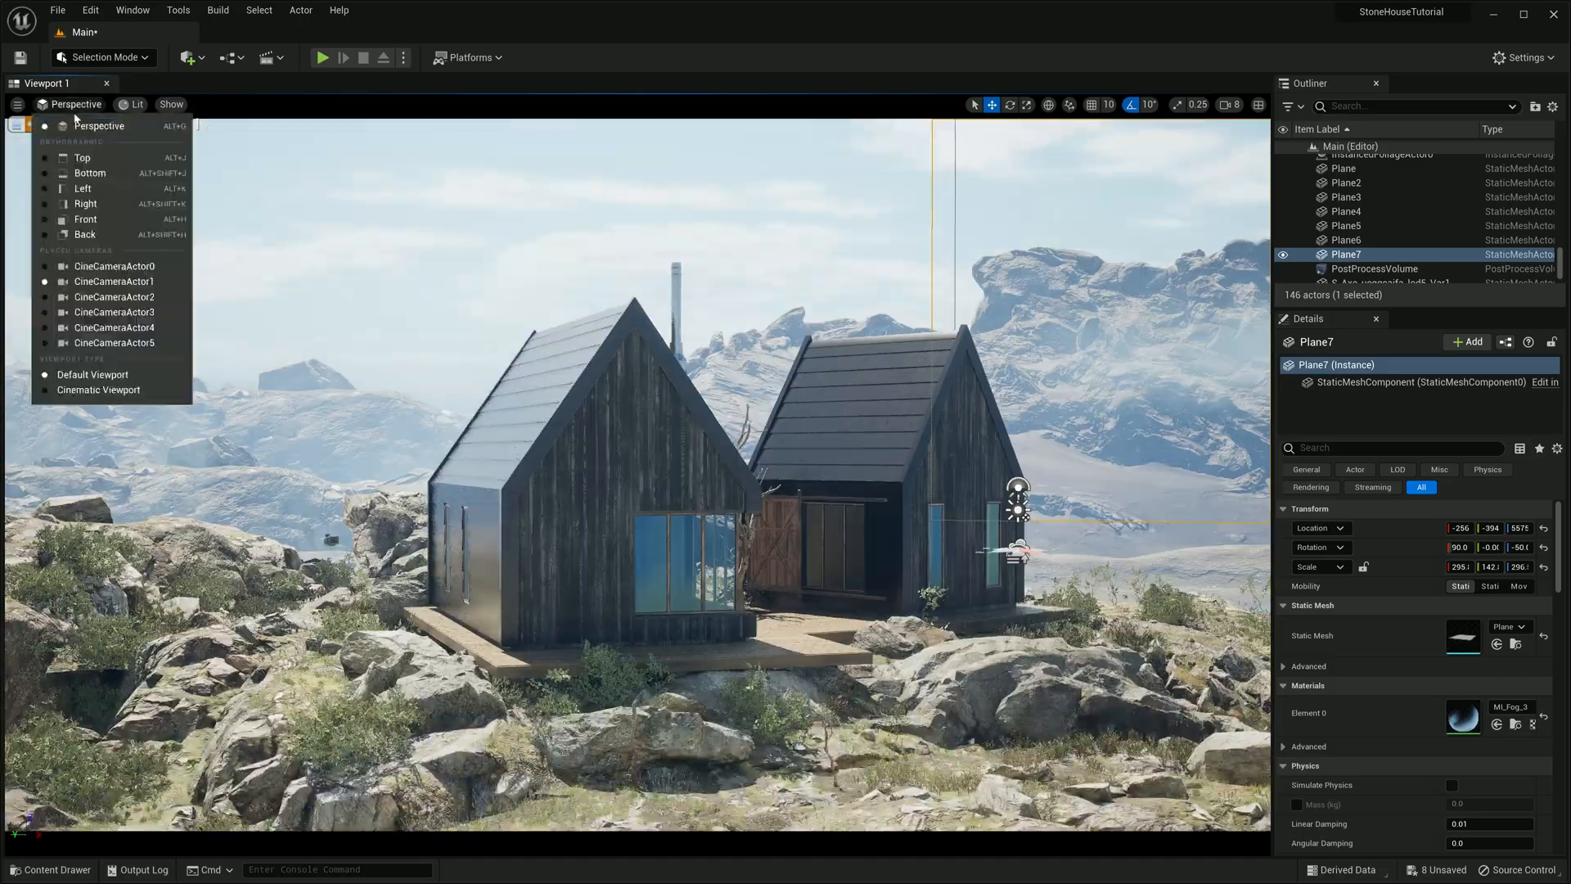
{"action": "left_click", "coordinate": [127, 298]}
{"action": "left_click", "coordinate": [75, 105]}
{"action": "left_click", "coordinate": [137, 315]}
{"action": "left_click", "coordinate": [76, 106]}
{"action": "left_click", "coordinate": [98, 126]}
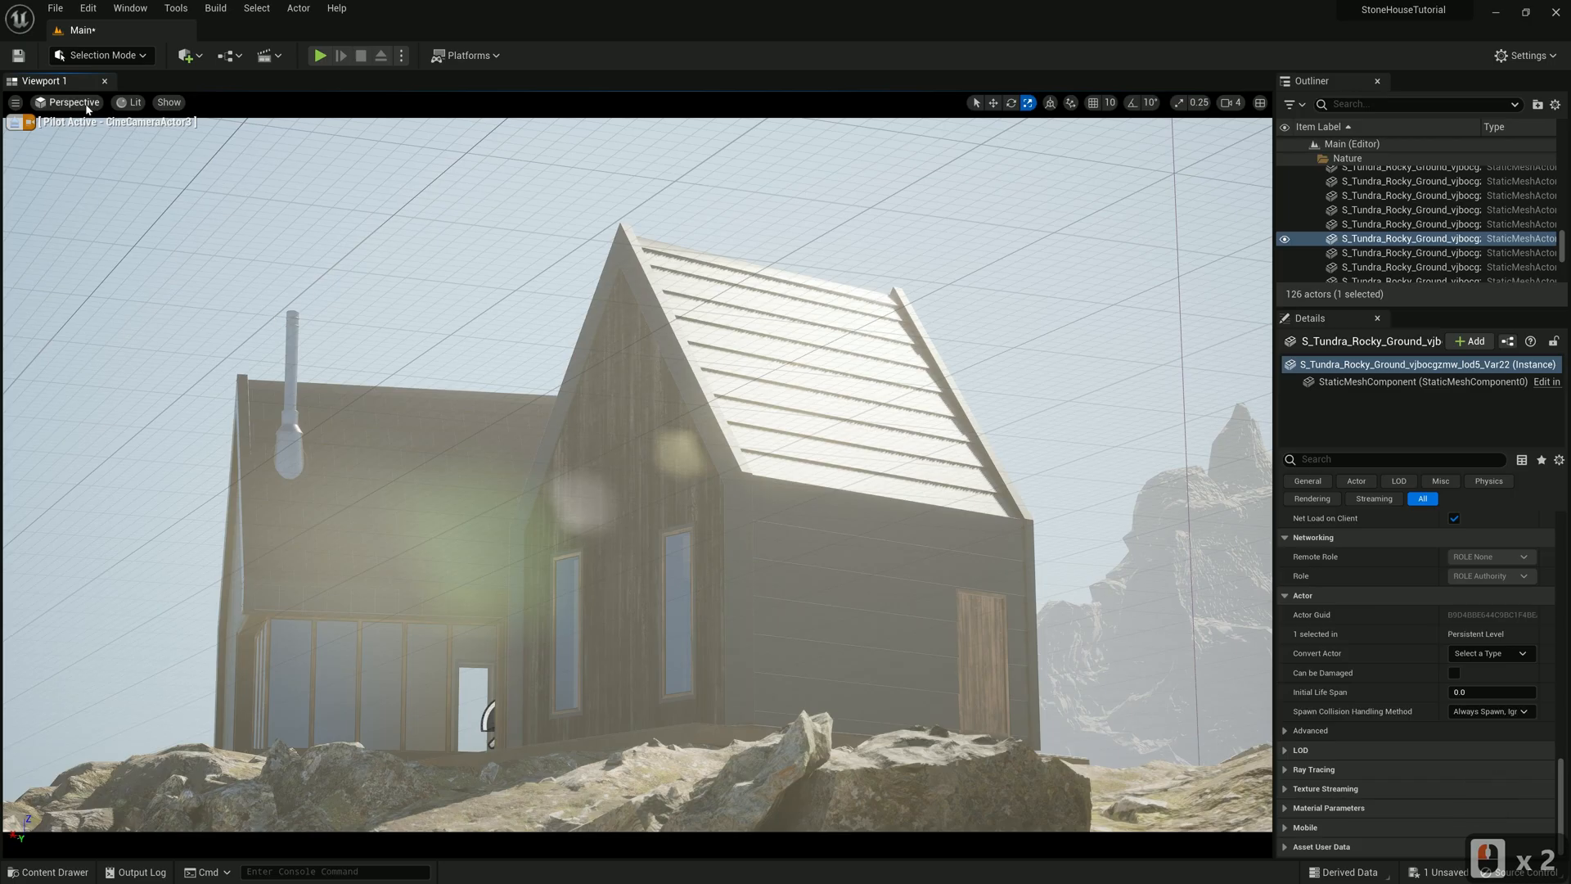
Look through CineCameraActor1 and create a folder named Animation in the Content directory
{"action": "left_click", "coordinate": [73, 102]}
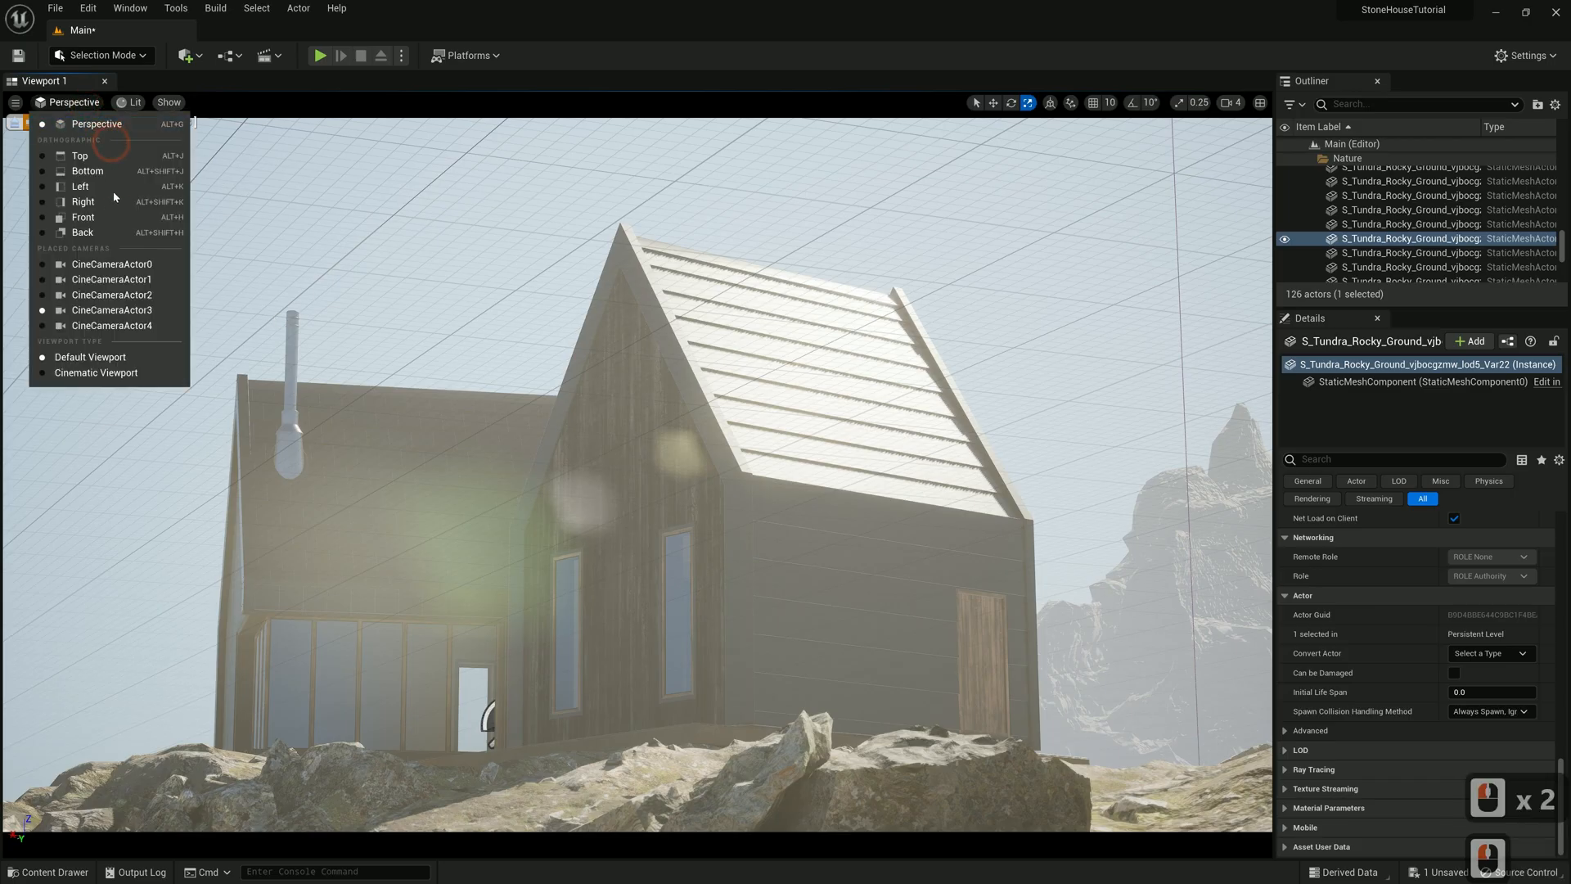
{"action": "left_click", "coordinate": [144, 280]}
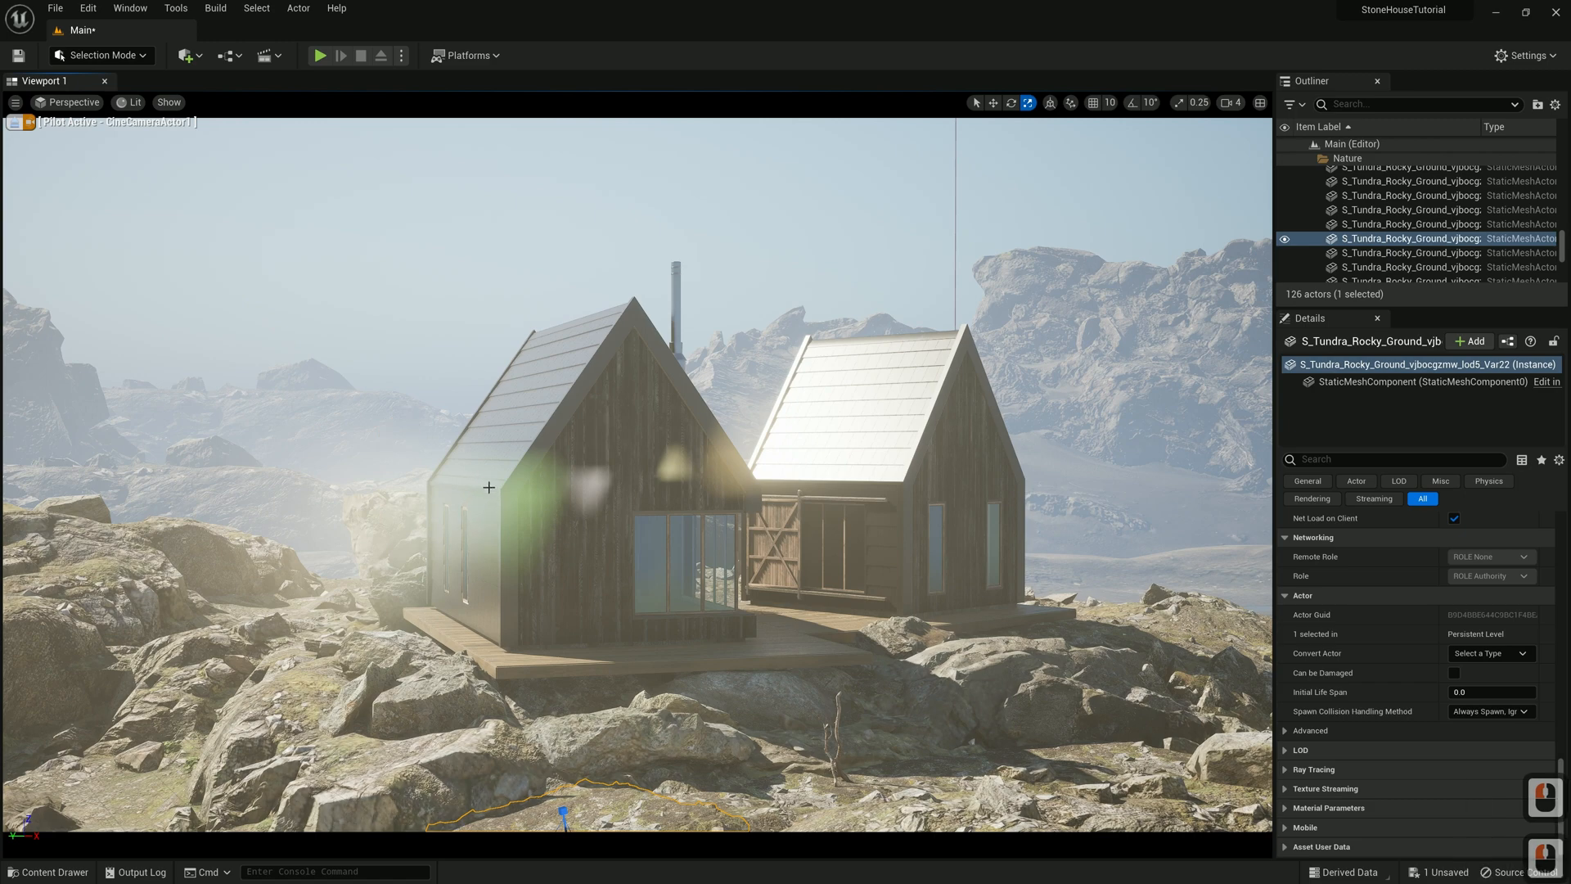
{"action": "left_click", "coordinate": [49, 871]}
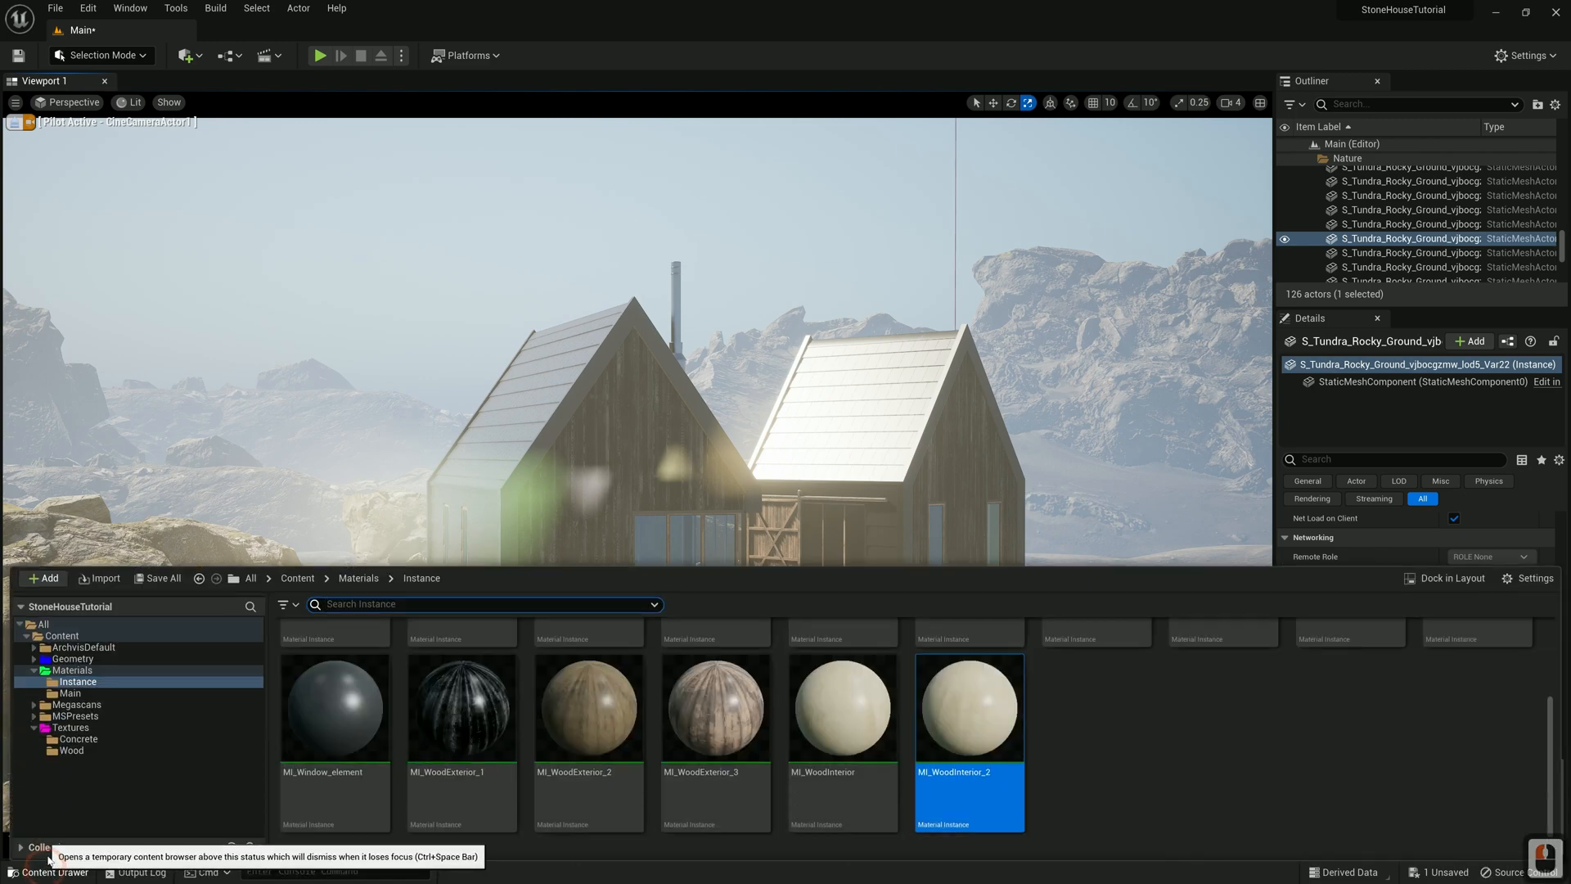
{"action": "left_click", "coordinate": [61, 636]}
{"action": "right_click", "coordinate": [489, 785]}
{"action": "left_click", "coordinate": [1186, 728]}
{"action": "right_click", "coordinate": [1267, 712]}
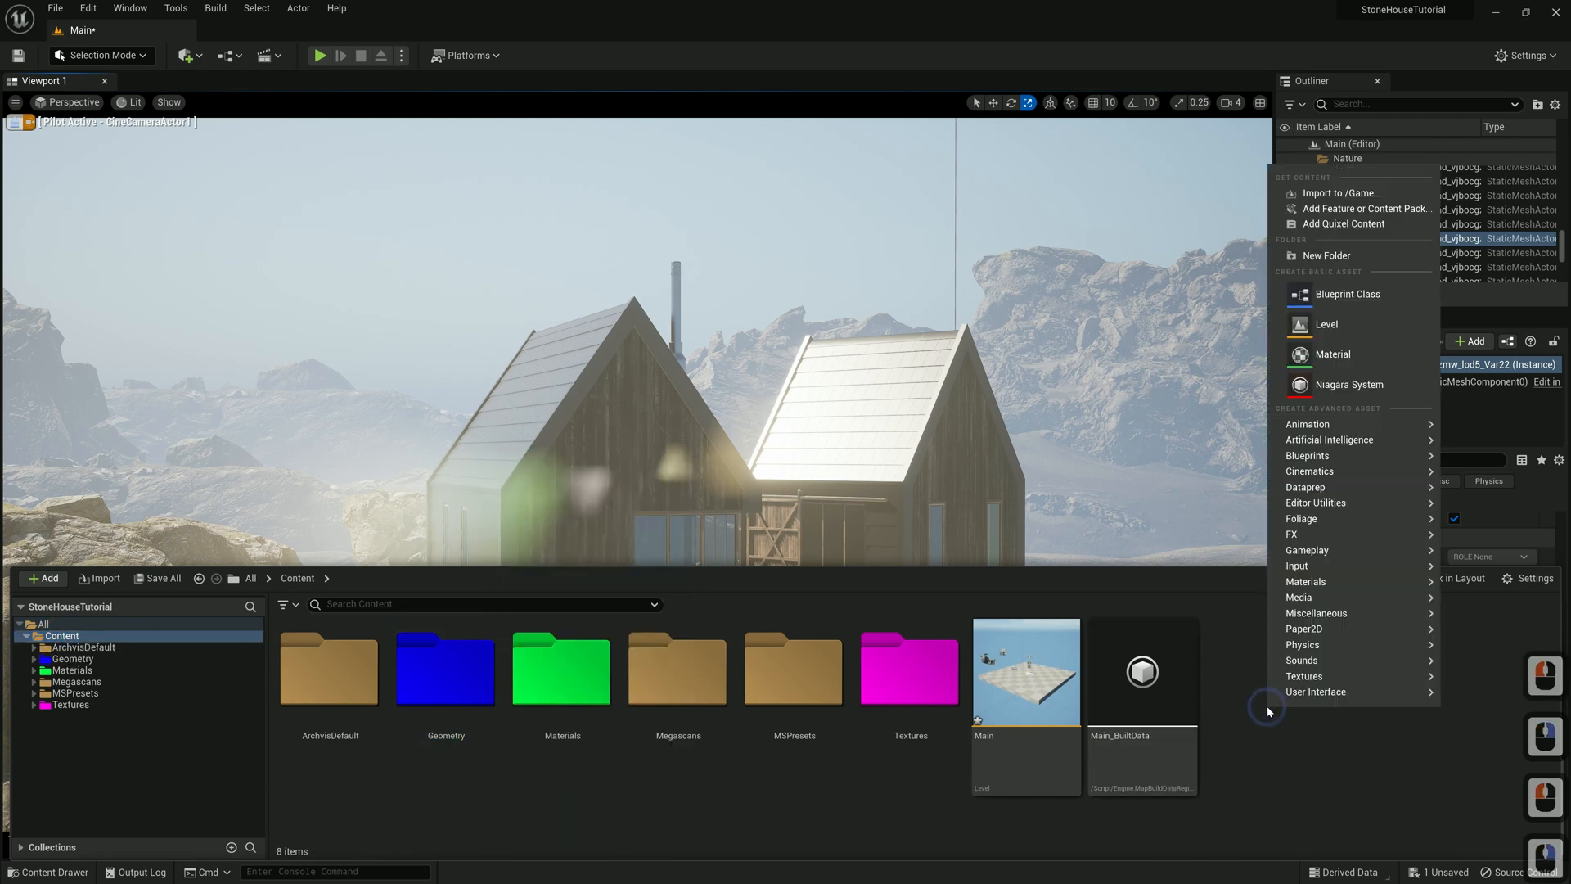
{"action": "left_click", "coordinate": [1326, 260]}
{"action": "type", "text": "Animation"}
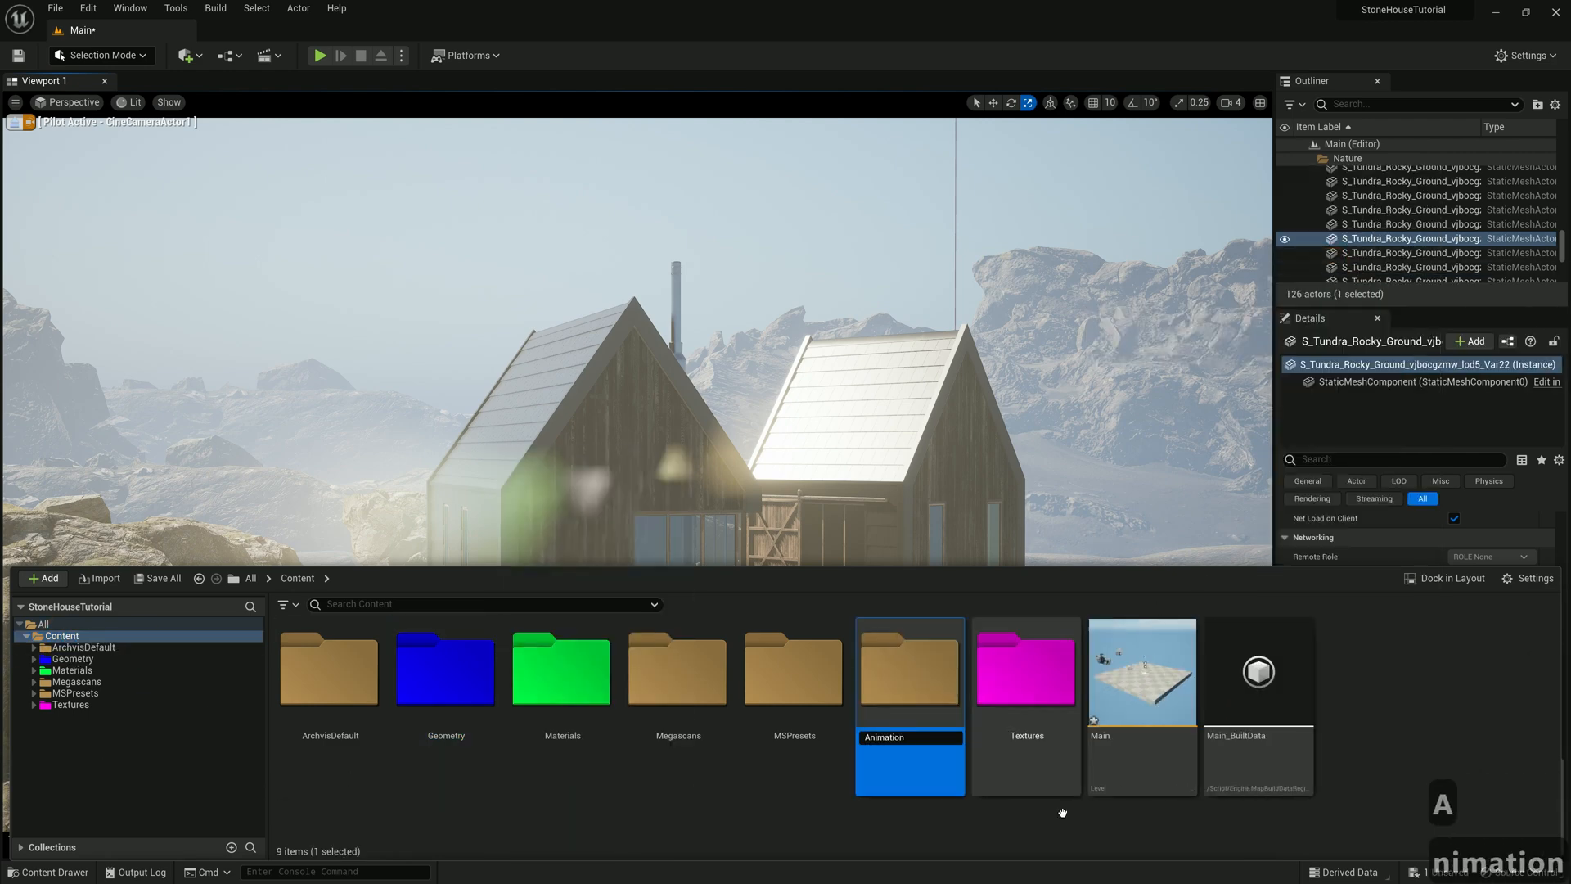
{"action": "key", "text": "Return"}
Create a Level Sequence named Camera_1 inside the Animation folder
{"action": "left_click", "coordinate": [313, 679]}
{"action": "double_click", "coordinate": [313, 679]}
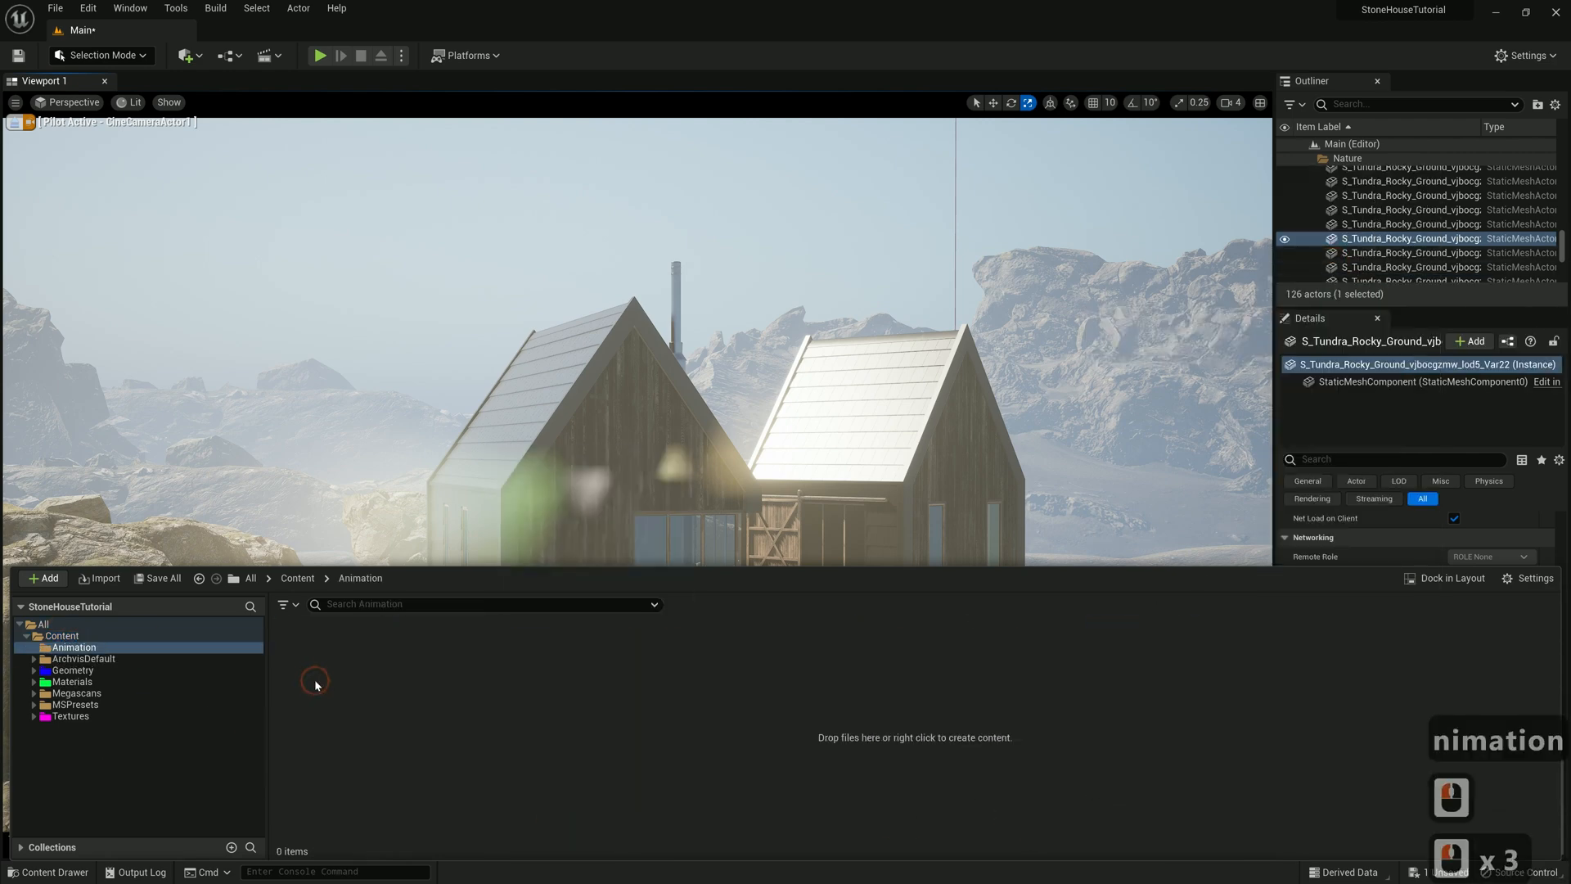
{"action": "right_click", "coordinate": [410, 674]}
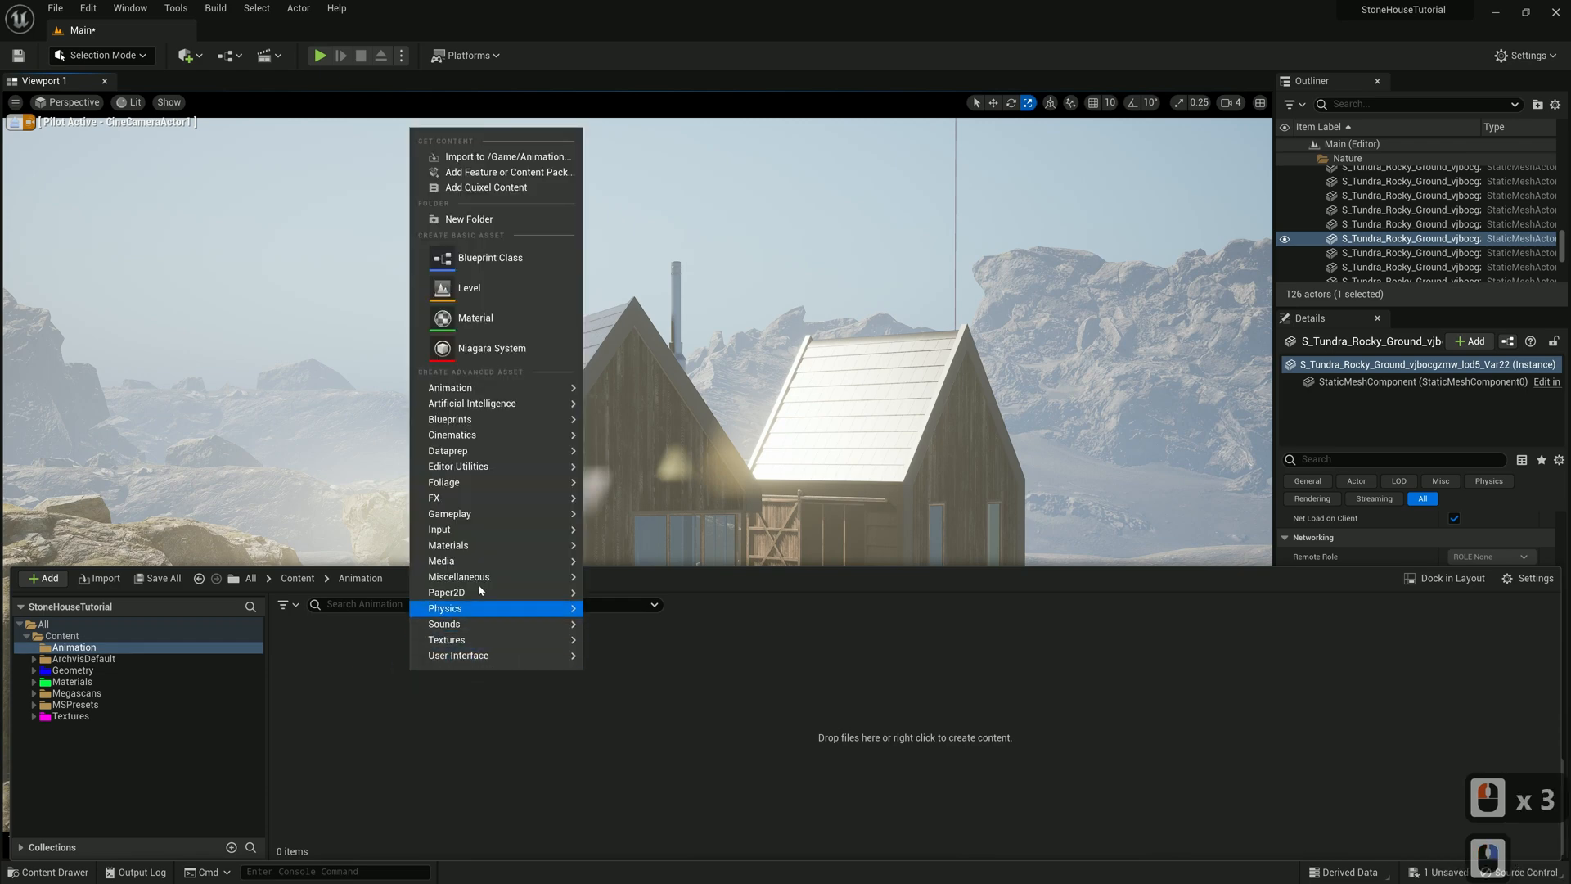
{"action": "mouse_move", "coordinate": [503, 440]}
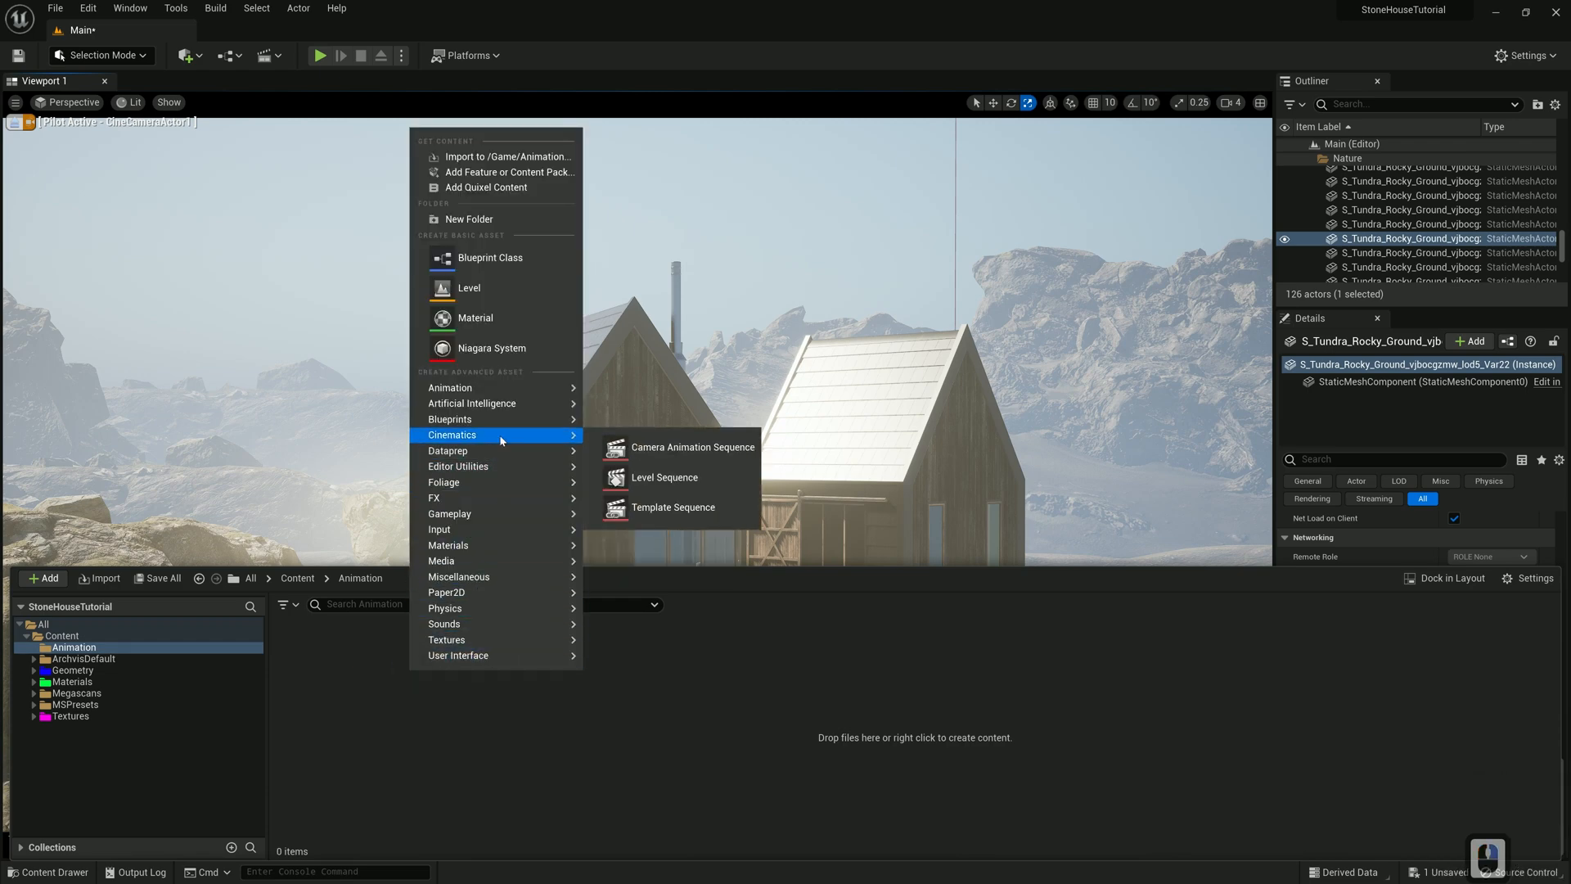
{"action": "left_click", "coordinate": [663, 478]}
{"action": "type", "text": "Camera_1"}
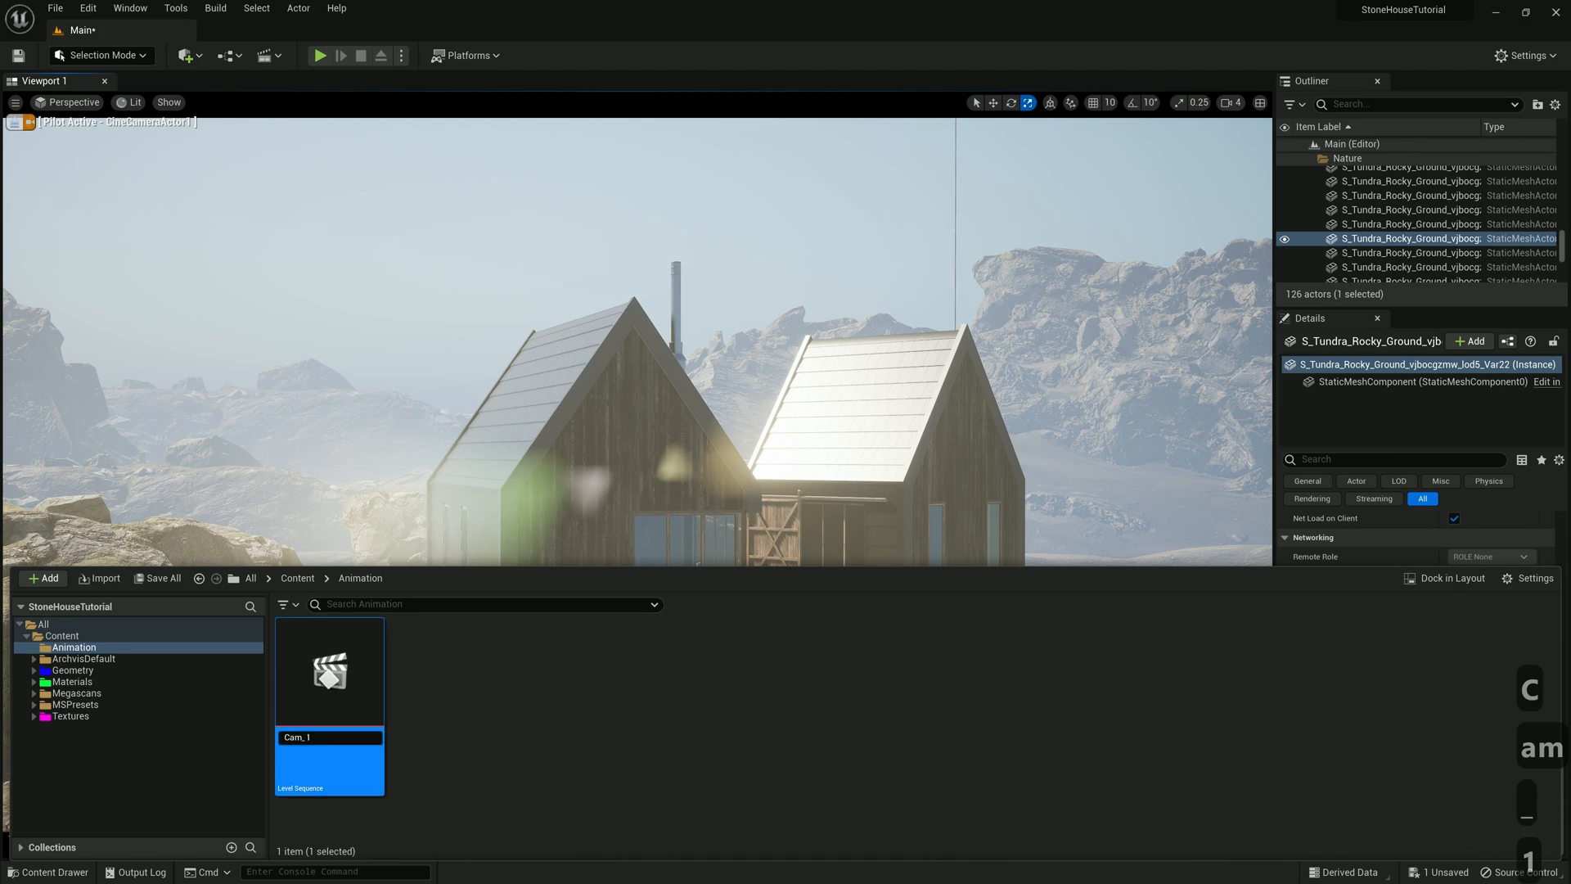
{"action": "left_click", "coordinate": [596, 731]}
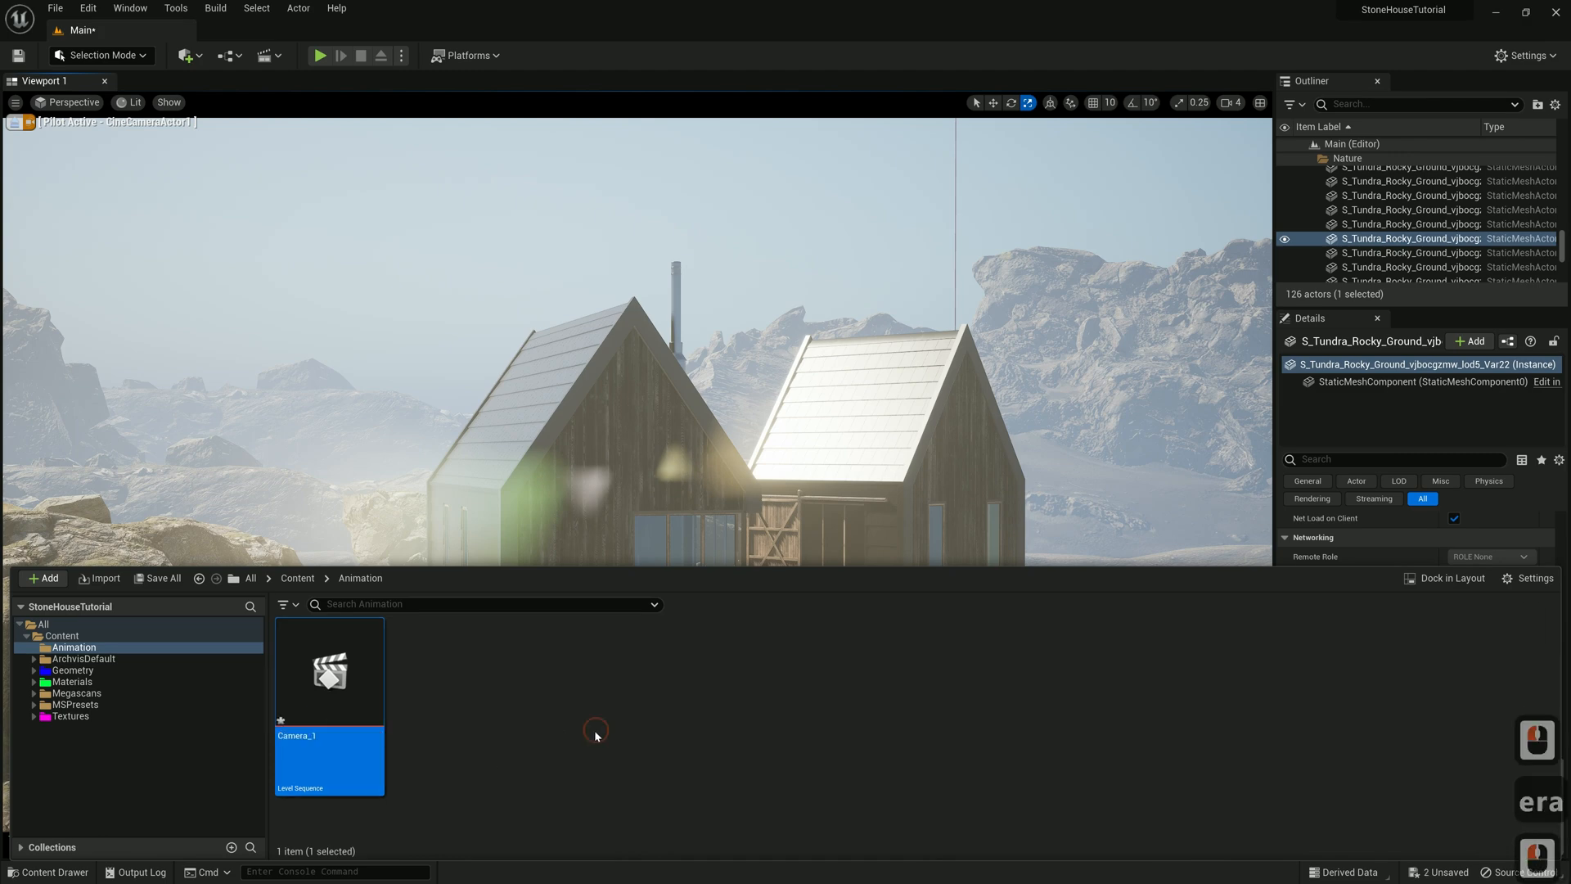
Open the Camera_1 sequence and add CineCameraActor1 to it as an actor track
{"action": "double_click", "coordinate": [370, 652]}
{"action": "left_click", "coordinate": [37, 632]}
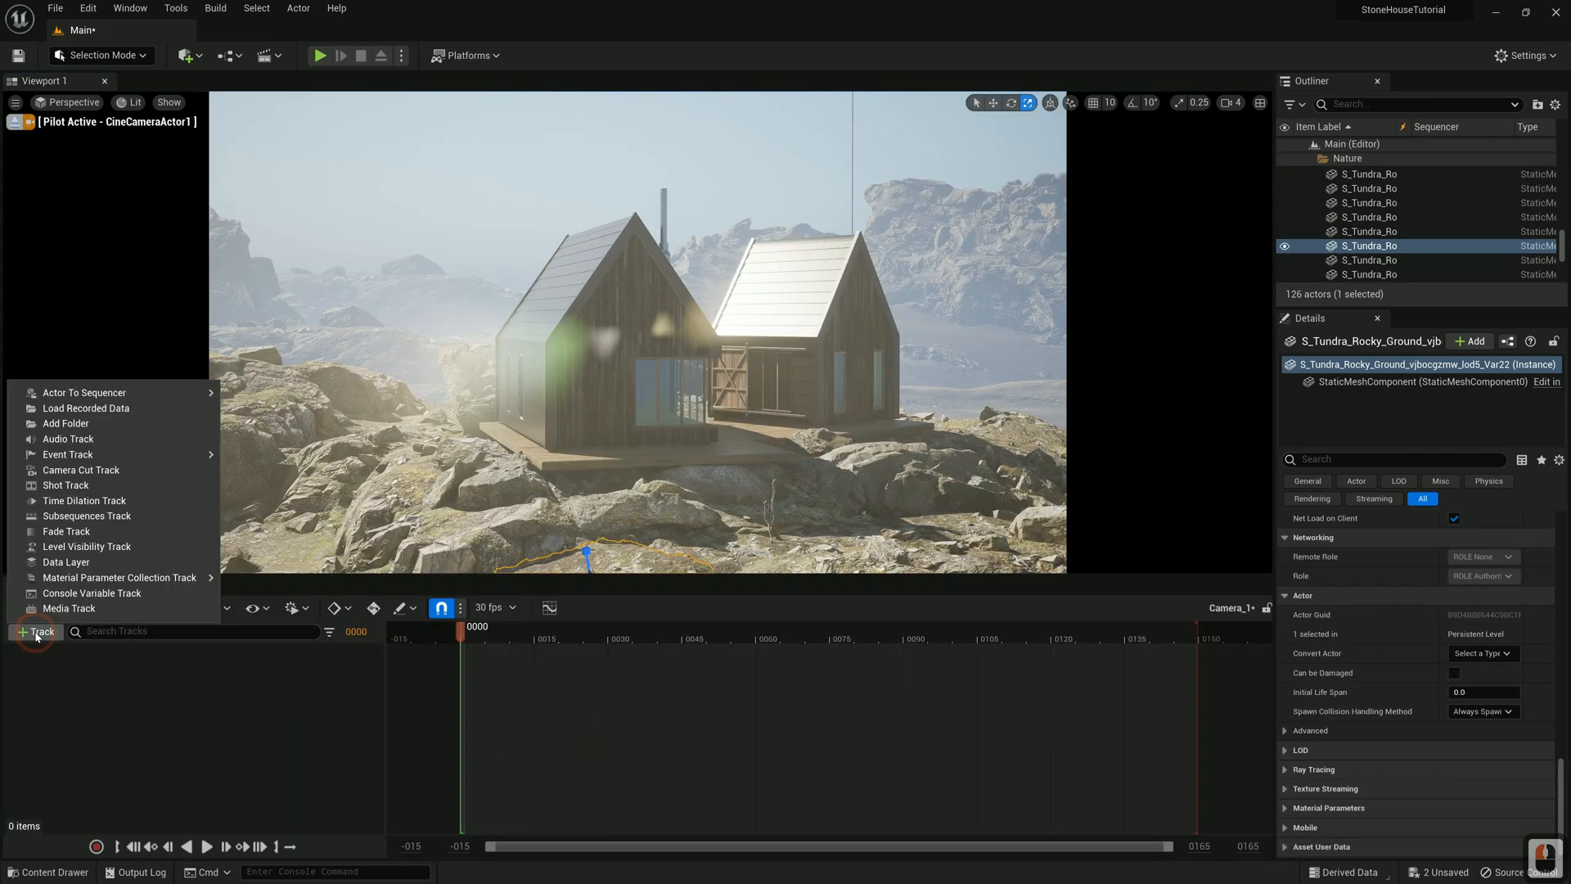
{"action": "mouse_move", "coordinate": [128, 396]}
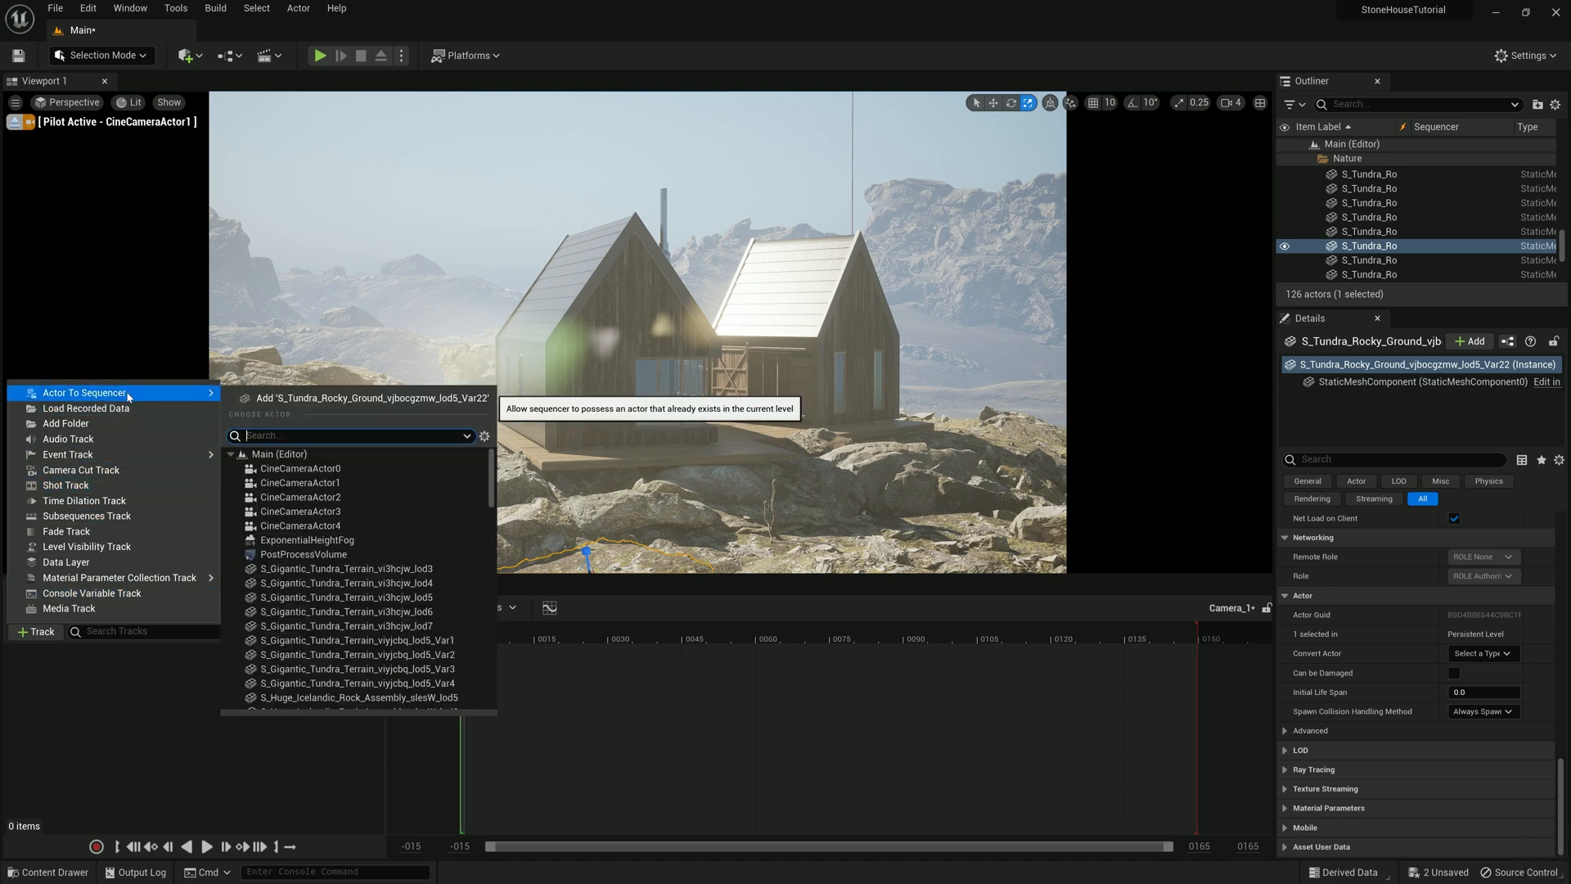
{"action": "left_click", "coordinate": [331, 483]}
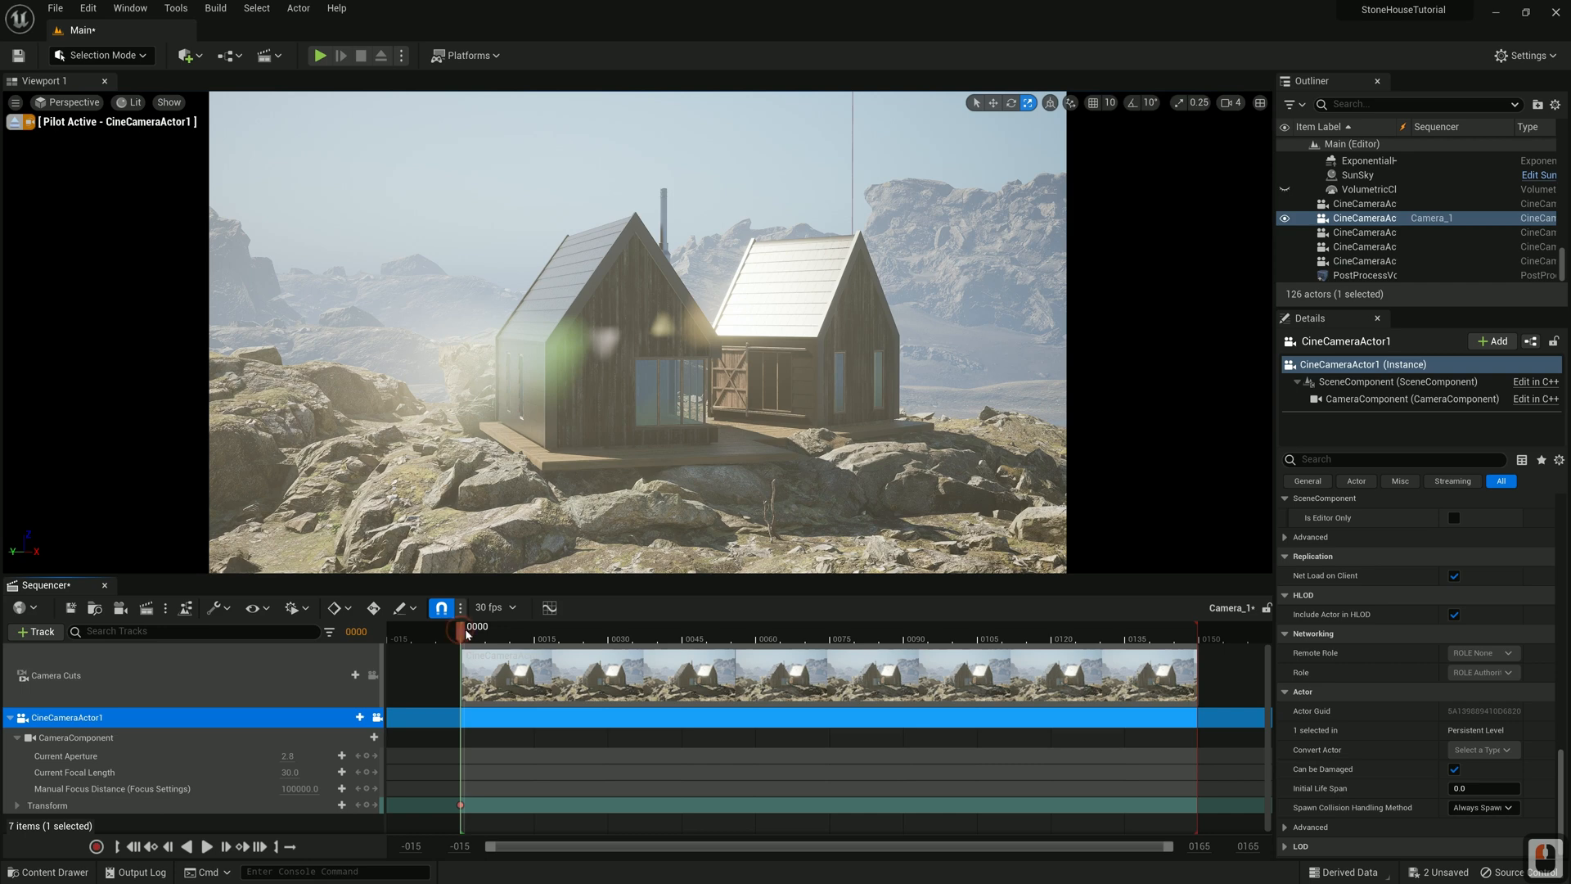
At frame 150, swing CineCameraActor1 around to face both houses, add a Transform key, and scrub back to frame 0
{"action": "left_click_drag", "start_coordinate": [1125, 649], "coordinate": [1199, 647]}
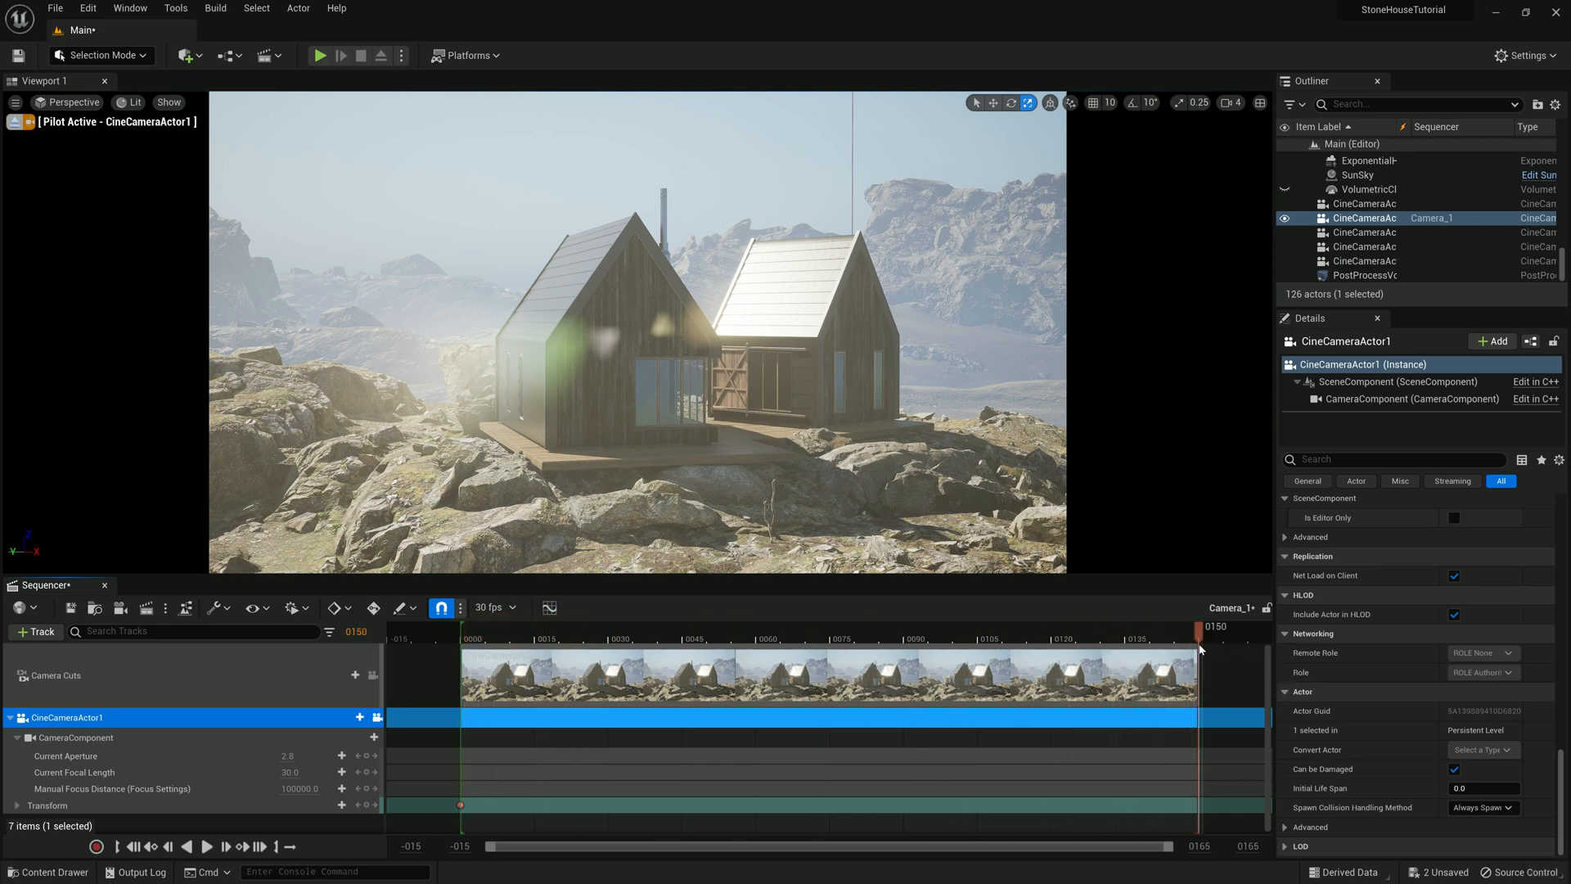
{"action": "key", "text": "d"}
{"action": "right_click_drag", "start_coordinate": [841, 546], "coordinate": [854, 521]}
{"action": "middle_click_drag", "start_coordinate": [854, 521], "coordinate": [854, 536]}
{"action": "key", "text": "d"}
{"action": "key", "text": "d"}
{"action": "right_click_drag", "start_coordinate": [853, 536], "coordinate": [852, 528]}
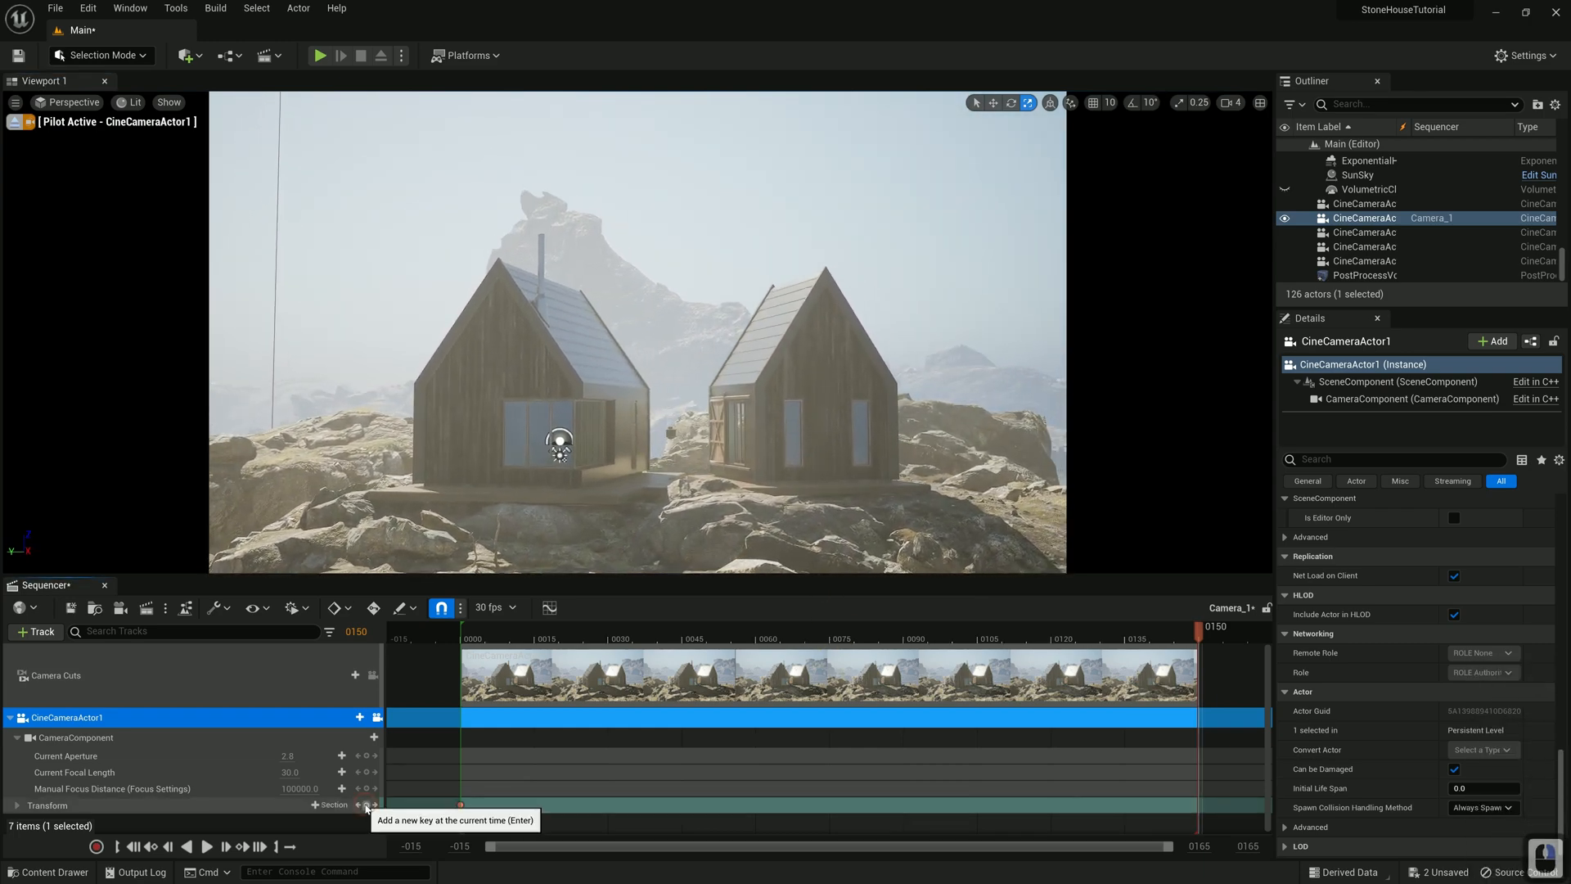
{"action": "left_click", "coordinate": [366, 806]}
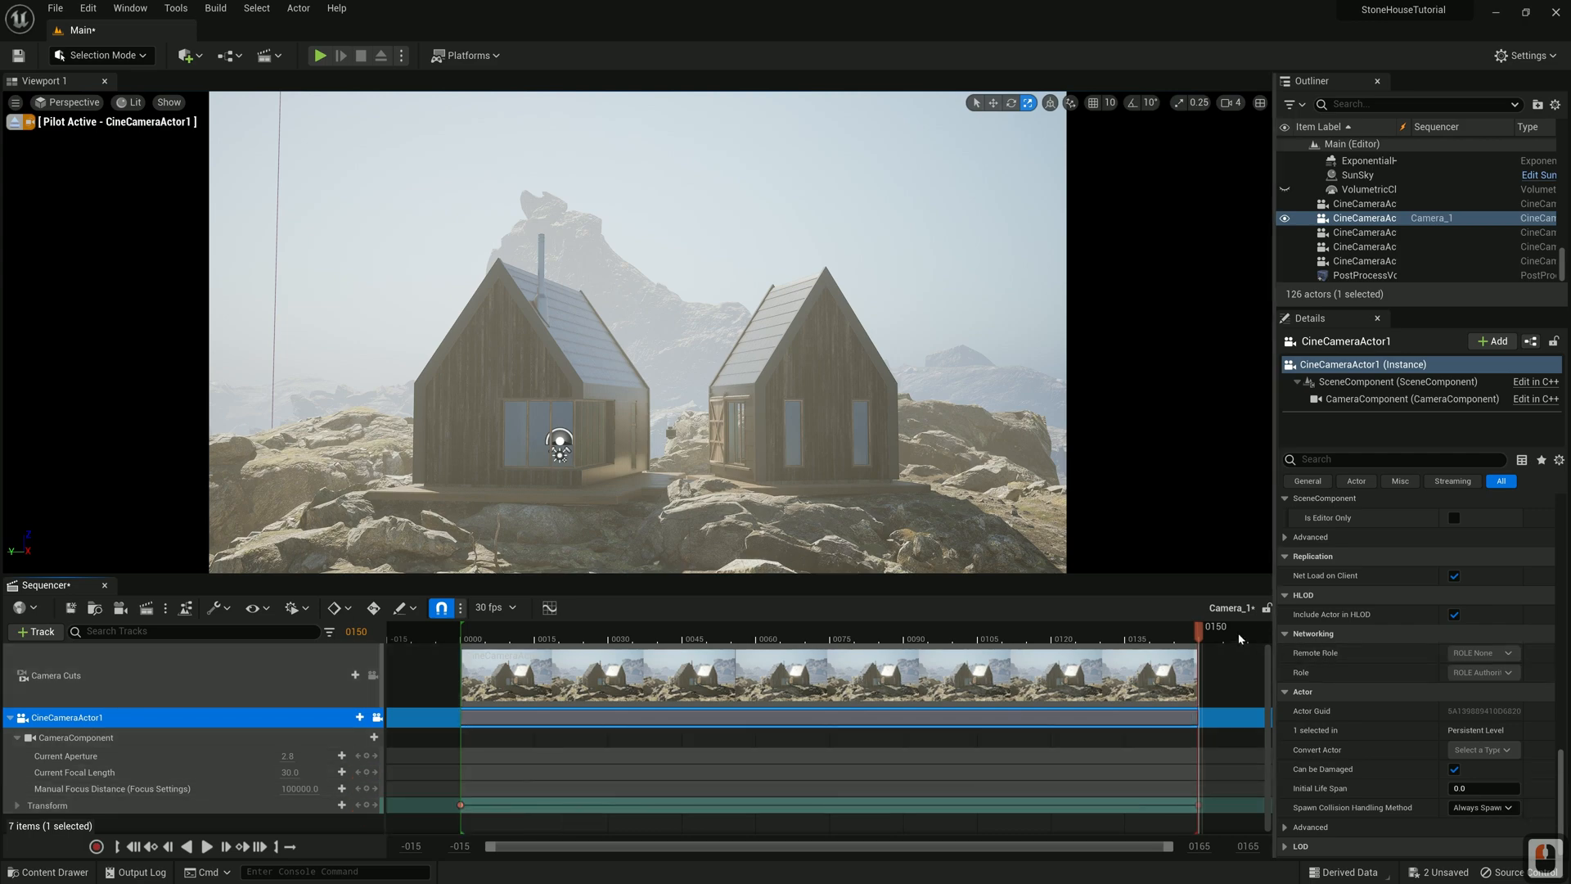
{"action": "left_click_drag", "start_coordinate": [1195, 630], "coordinate": [461, 666]}
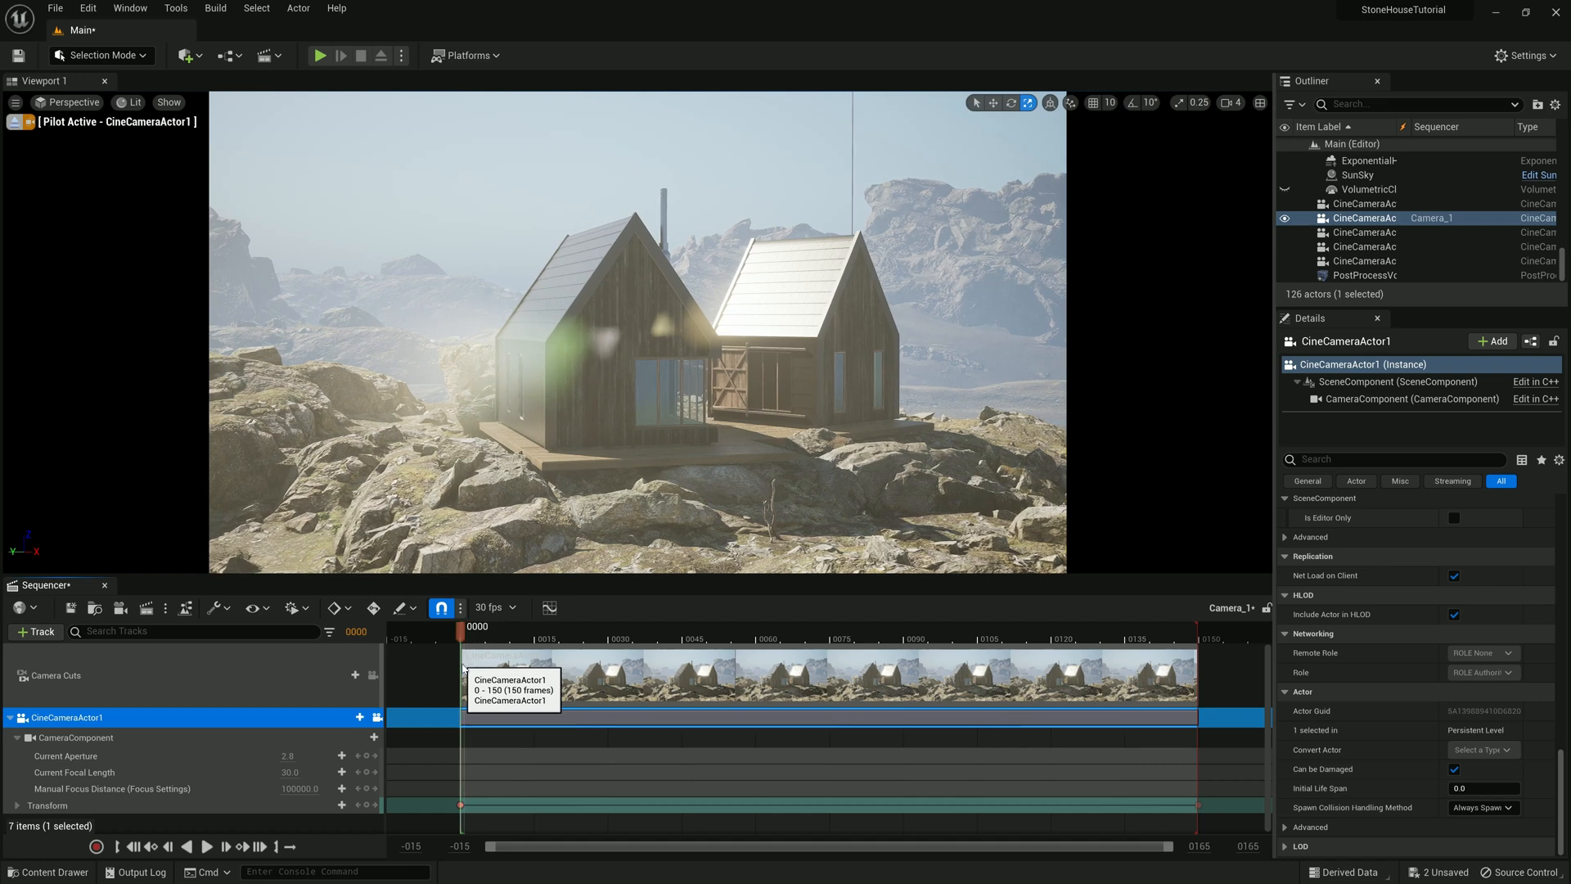
Make the Yaw rotation of CineCameraActor1 negative at frame 150, about -177.6, and return to frame 0
{"action": "left_click", "coordinate": [17, 805]}
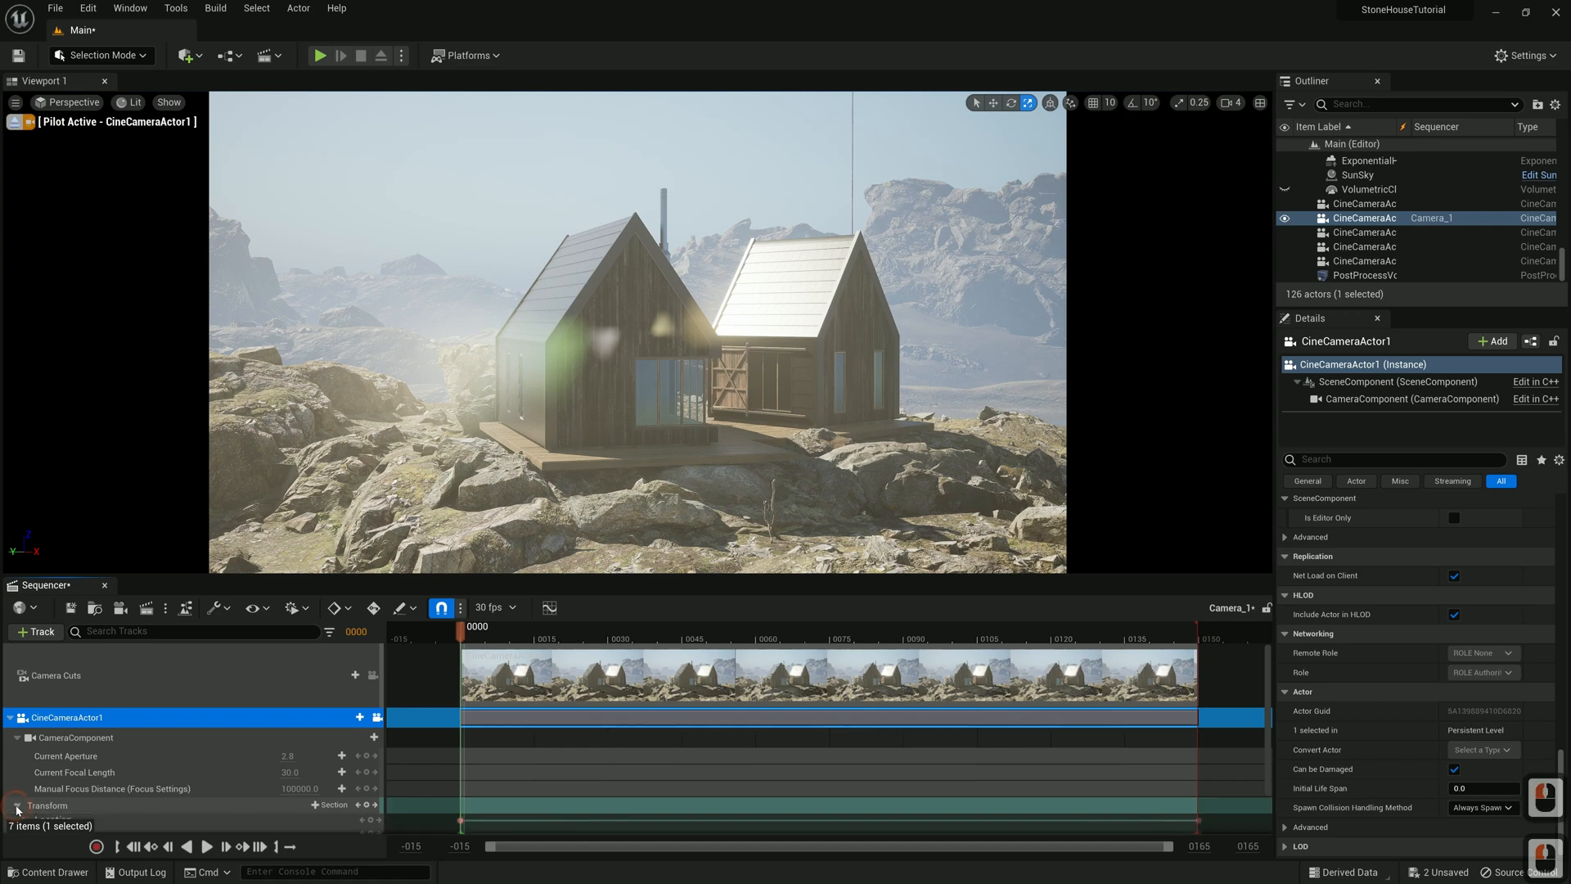
{"action": "scroll", "coordinate": [18, 808], "scroll_direction": "down", "scroll_amount": 3}
{"action": "left_click", "coordinate": [25, 792]}
{"action": "scroll", "coordinate": [235, 774], "scroll_direction": "down", "scroll_amount": 3}
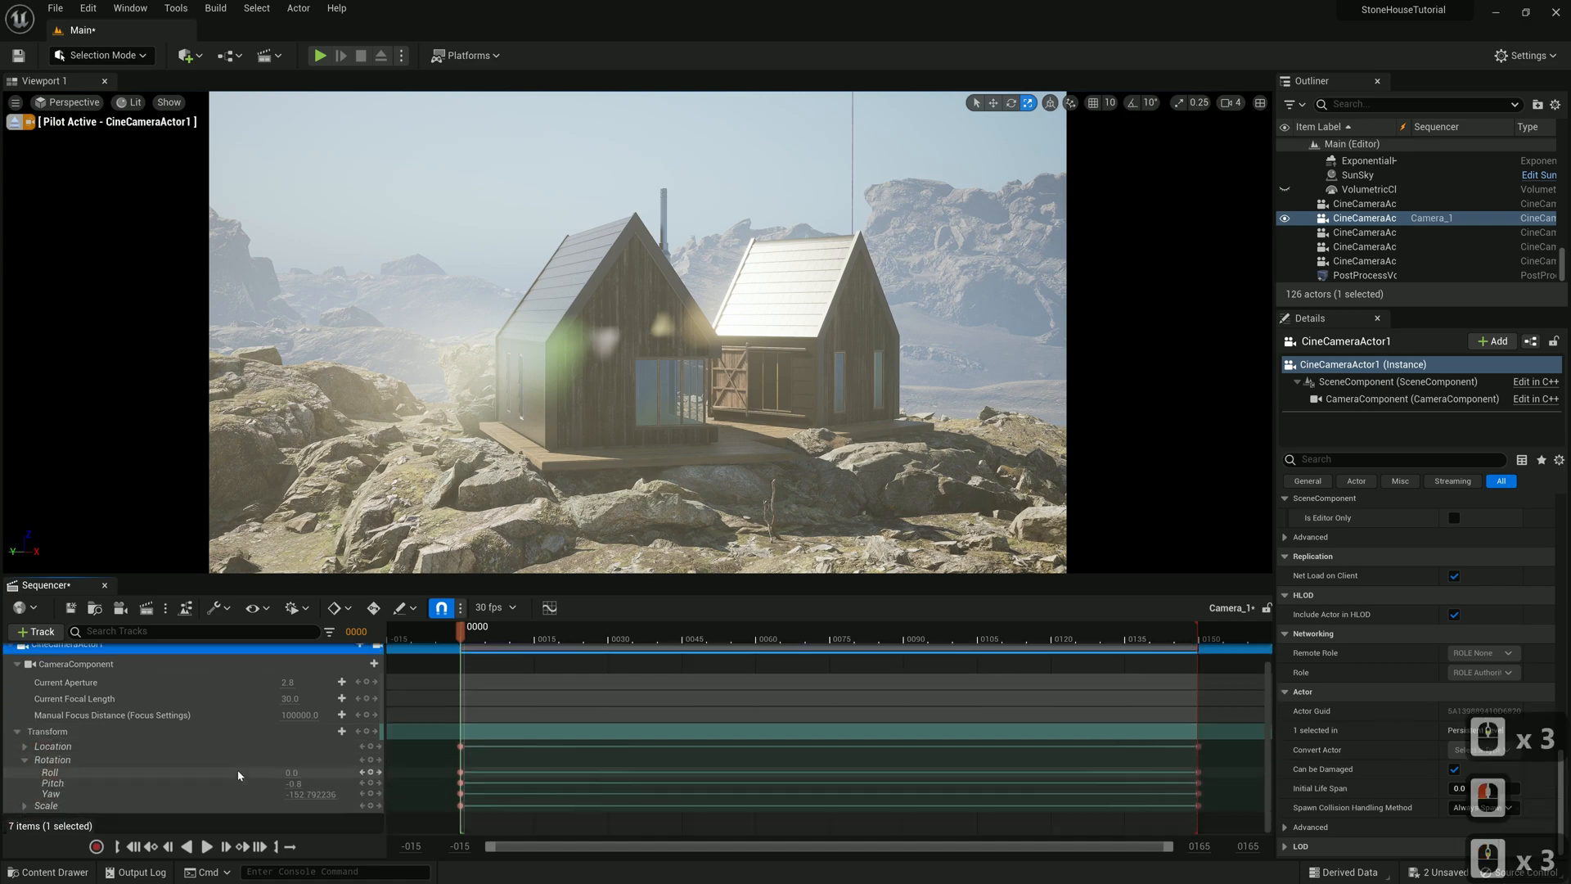
{"action": "left_click_drag", "start_coordinate": [462, 634], "coordinate": [1203, 645]}
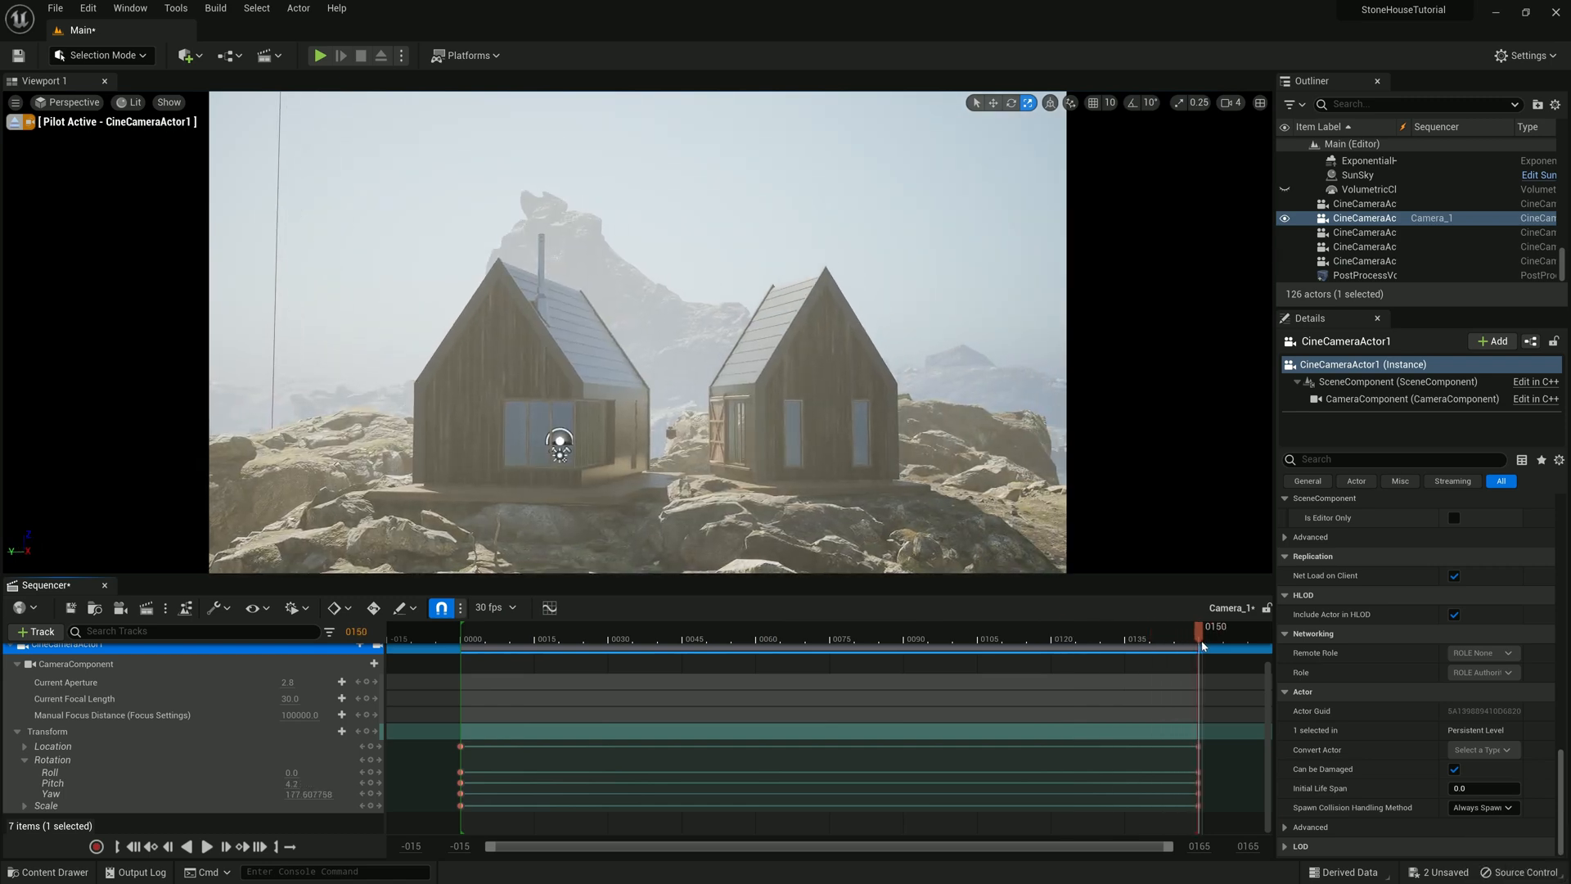
{"action": "left_click", "coordinate": [288, 795]}
{"action": "type", "text": "-"}
{"action": "key", "text": "Return"}
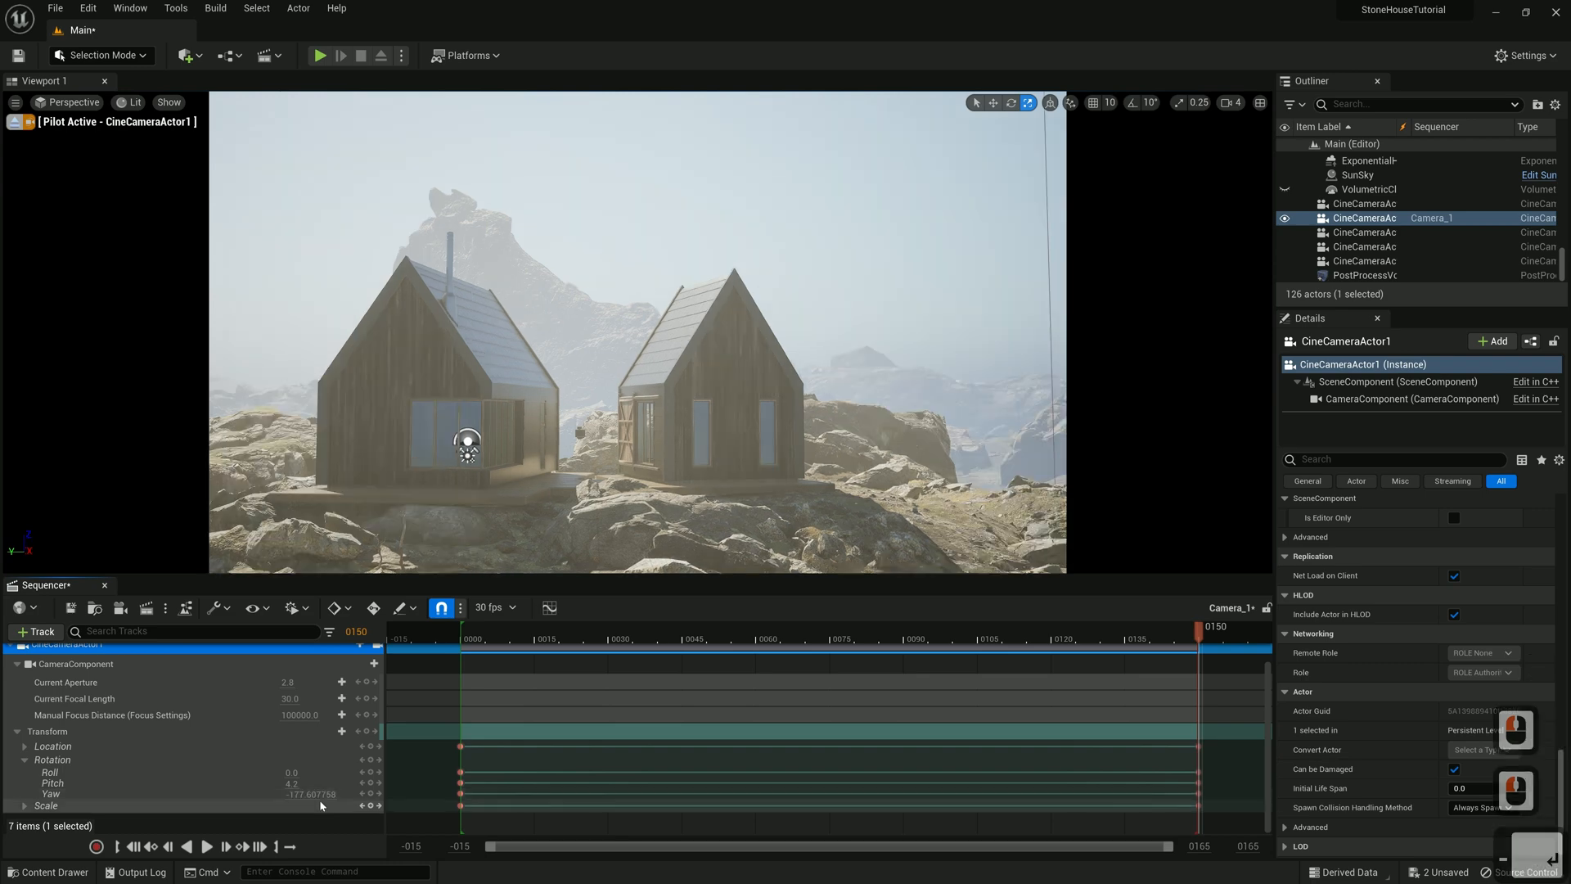
{"action": "left_click_drag", "start_coordinate": [1151, 645], "coordinate": [458, 661]}
{"action": "left_click", "coordinate": [25, 760]}
{"action": "left_click", "coordinate": [18, 763]}
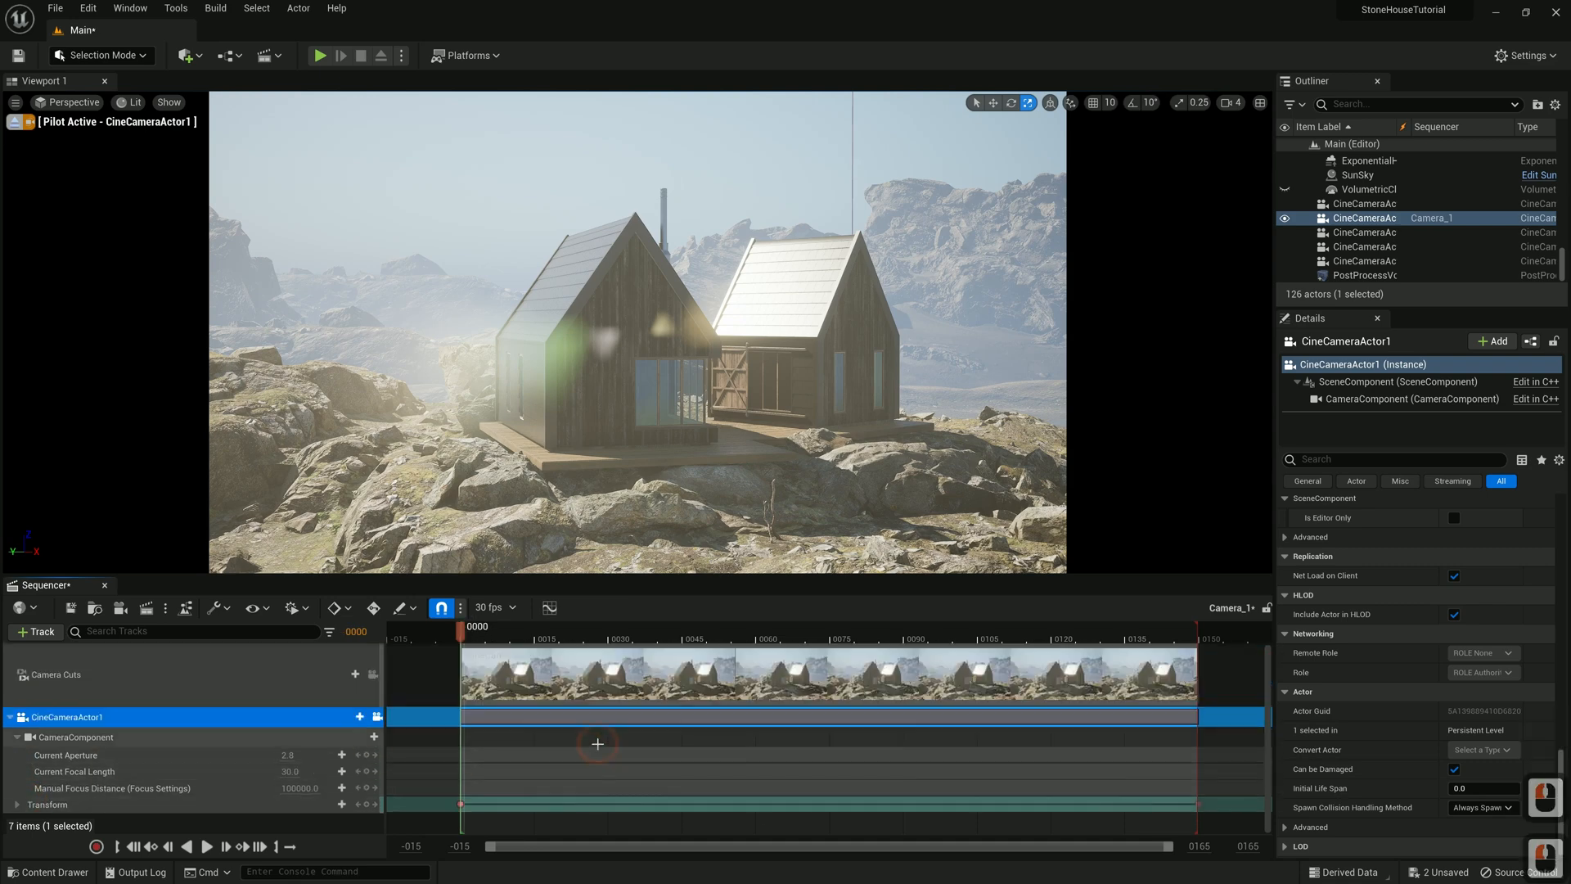
Set both Transform keys of CineCameraActor1 to Linear interpolation and play the sequence
{"action": "left_click_drag", "start_coordinate": [1209, 827], "coordinate": [455, 802]}
{"action": "right_click", "coordinate": [459, 803]}
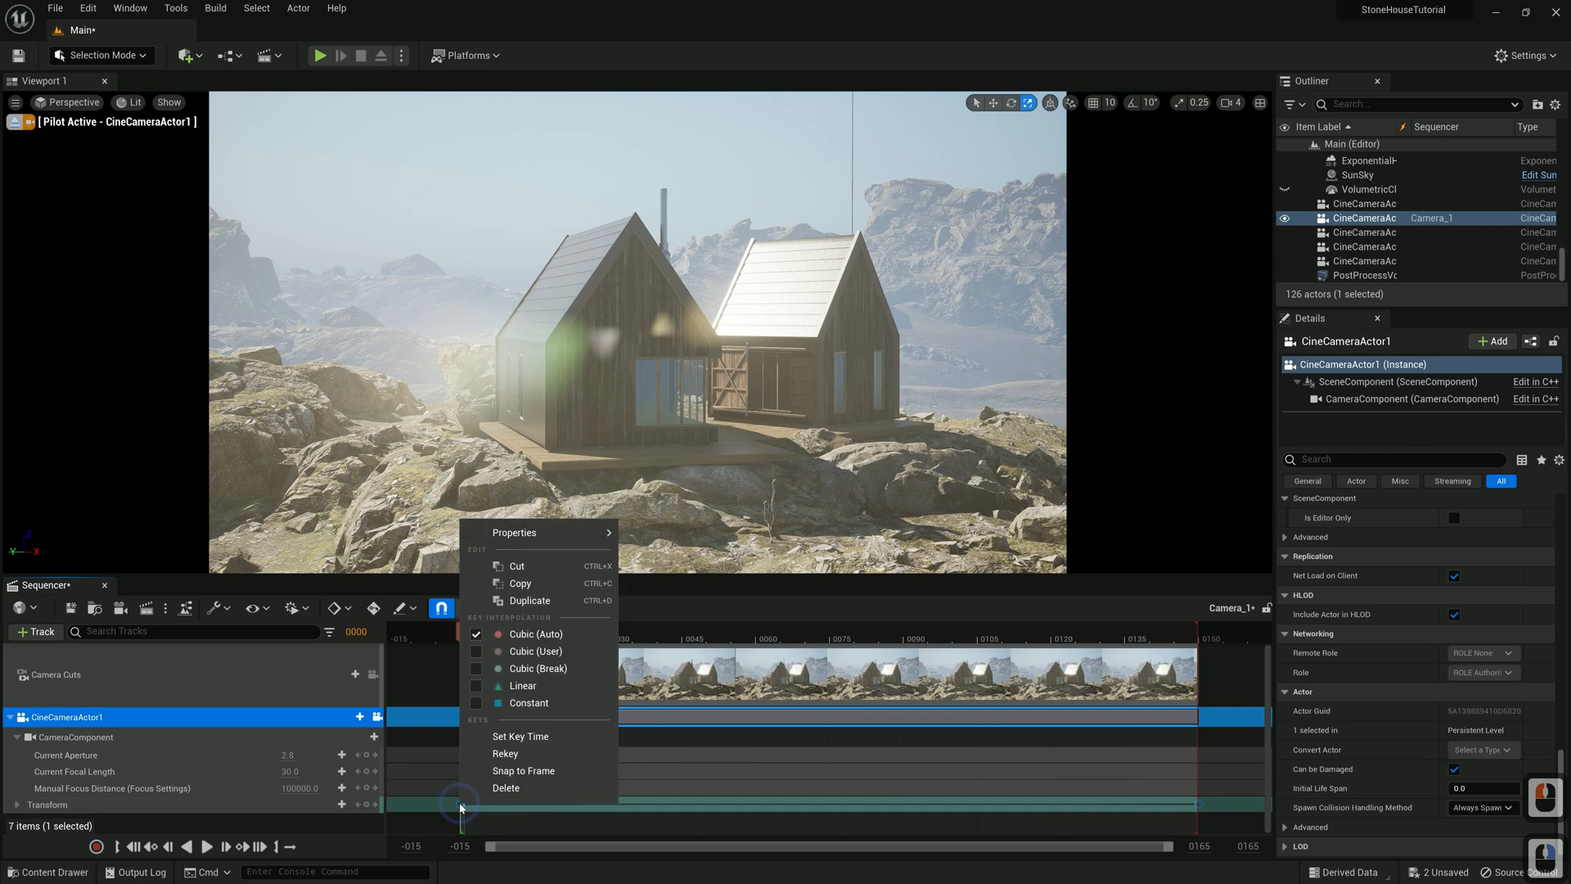
{"action": "left_click", "coordinate": [486, 692]}
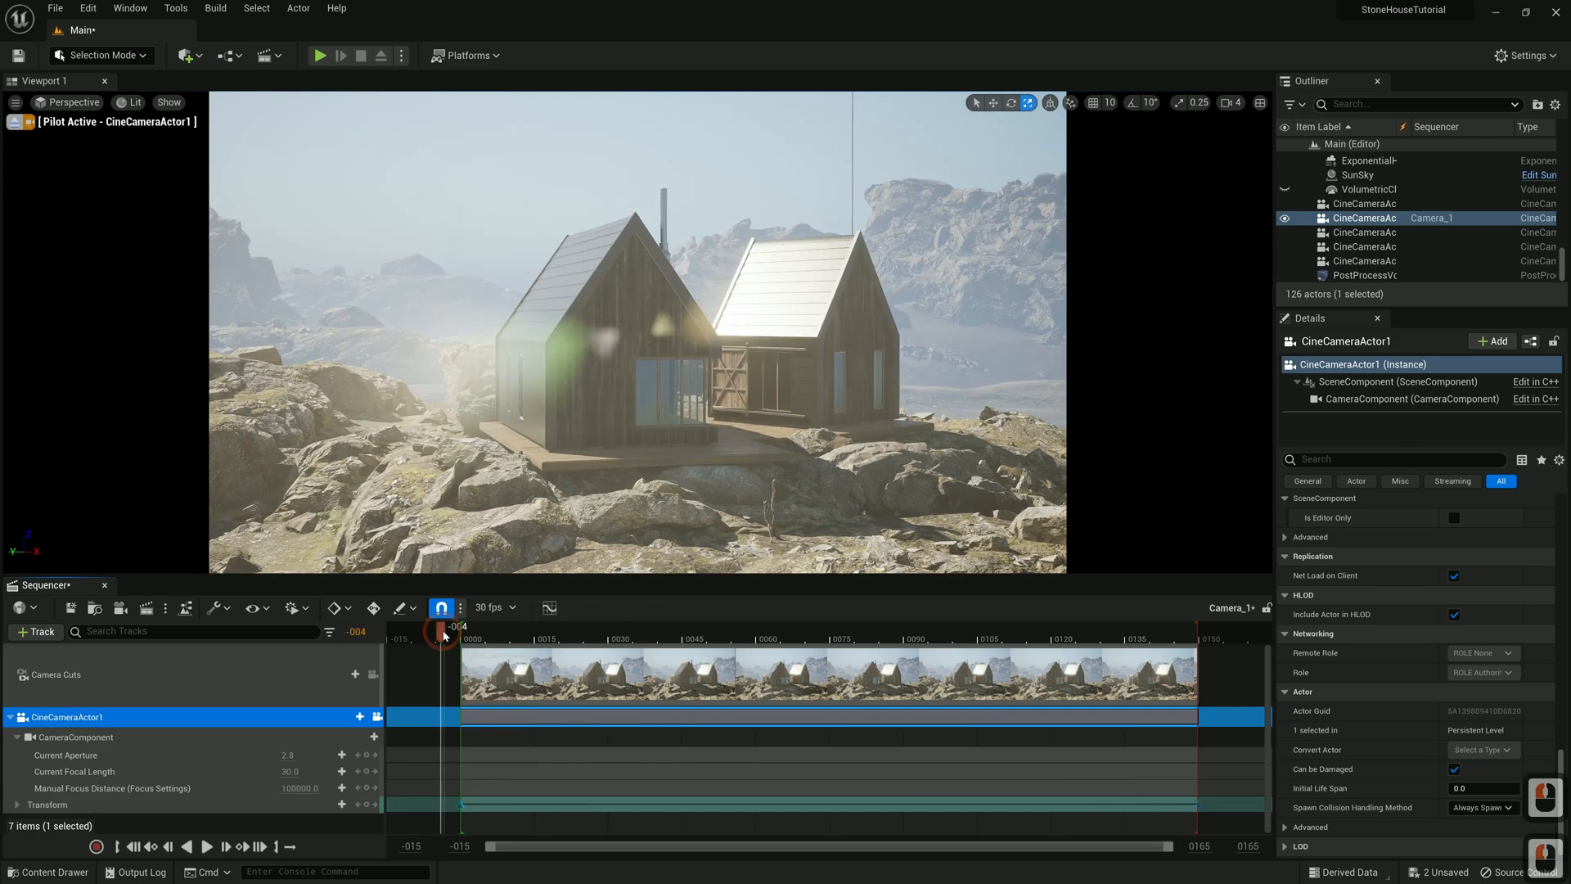
{"action": "left_click", "coordinate": [206, 846]}
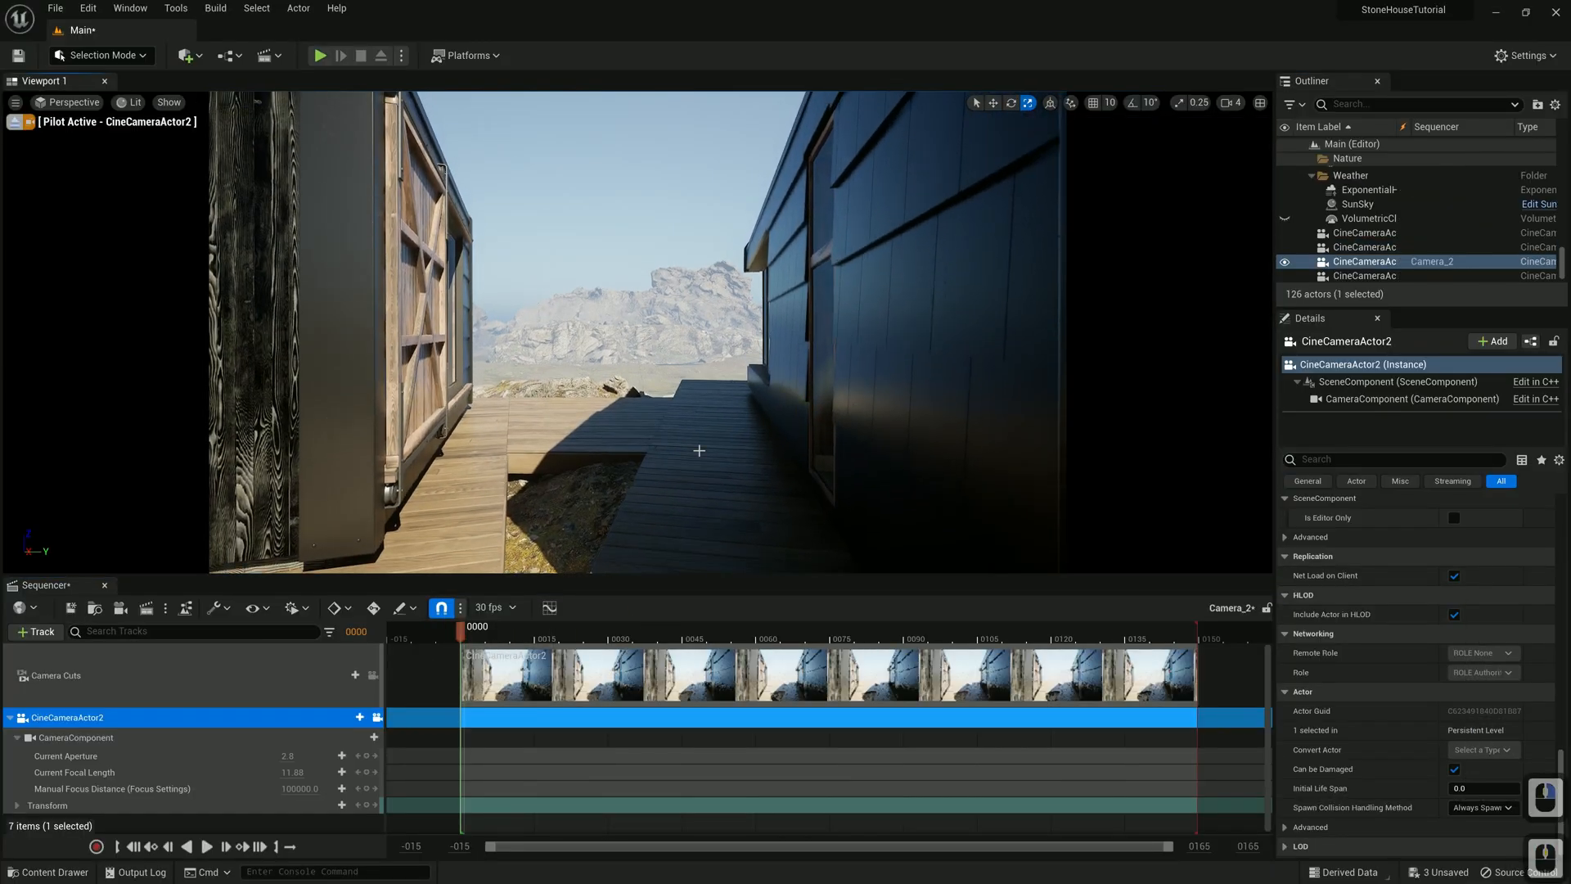
In Camera_2, key CineCameraActor2's Transform at frames 0 and 150 with a forward move between them, and play it
{"action": "left_click", "coordinate": [366, 805]}
{"action": "left_click_drag", "start_coordinate": [461, 631], "coordinate": [1197, 632]}
{"action": "key", "text": "w"}
{"action": "key", "text": "w"}
{"action": "key", "text": "w"}
{"action": "left_click", "coordinate": [367, 805]}
{"action": "left_click", "coordinate": [206, 846]}
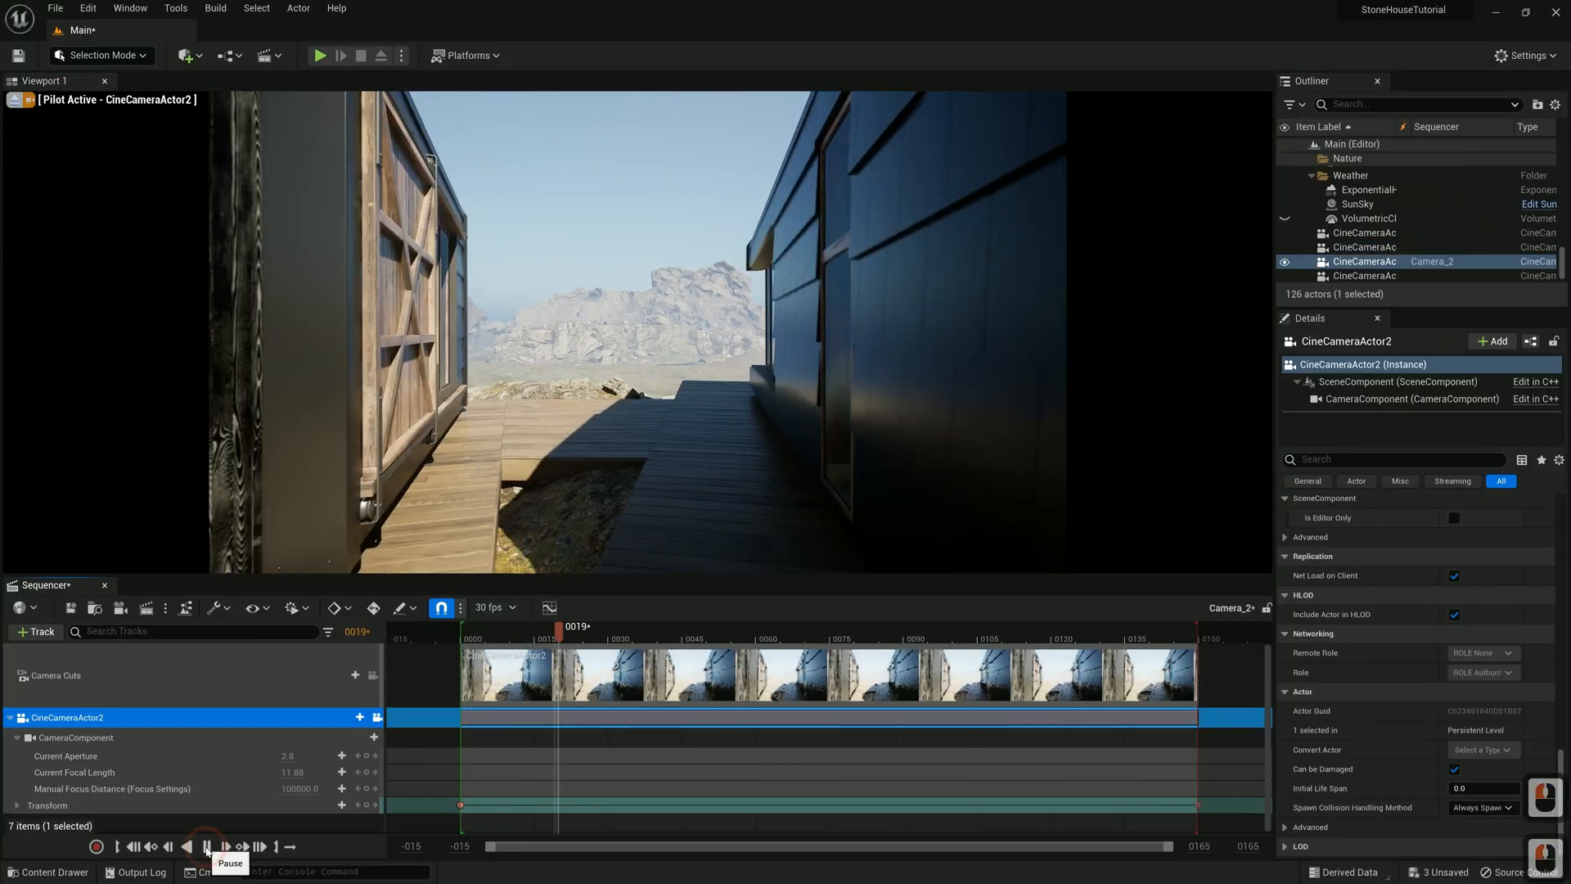
Reposition CineCameraActor2 between the two houses and delete its Transform key at frame 150
{"action": "key", "text": "w"}
{"action": "key", "text": "w"}
{"action": "key", "text": "w"}
{"action": "key", "text": "w"}
{"action": "key", "text": "s"}
{"action": "key", "text": "s"}
{"action": "key", "text": "a"}
{"action": "key", "text": "a"}
{"action": "key", "text": "d"}
{"action": "key", "text": "d"}
{"action": "left_click", "coordinate": [1197, 805]}
{"action": "key", "text": "Delete"}
Refine CineCameraActor2's starting view of the walkway and move the playhead to frame 150
{"action": "key", "text": "s"}
{"action": "key", "text": "w"}
{"action": "key", "text": "w"}
{"action": "key", "text": "s"}
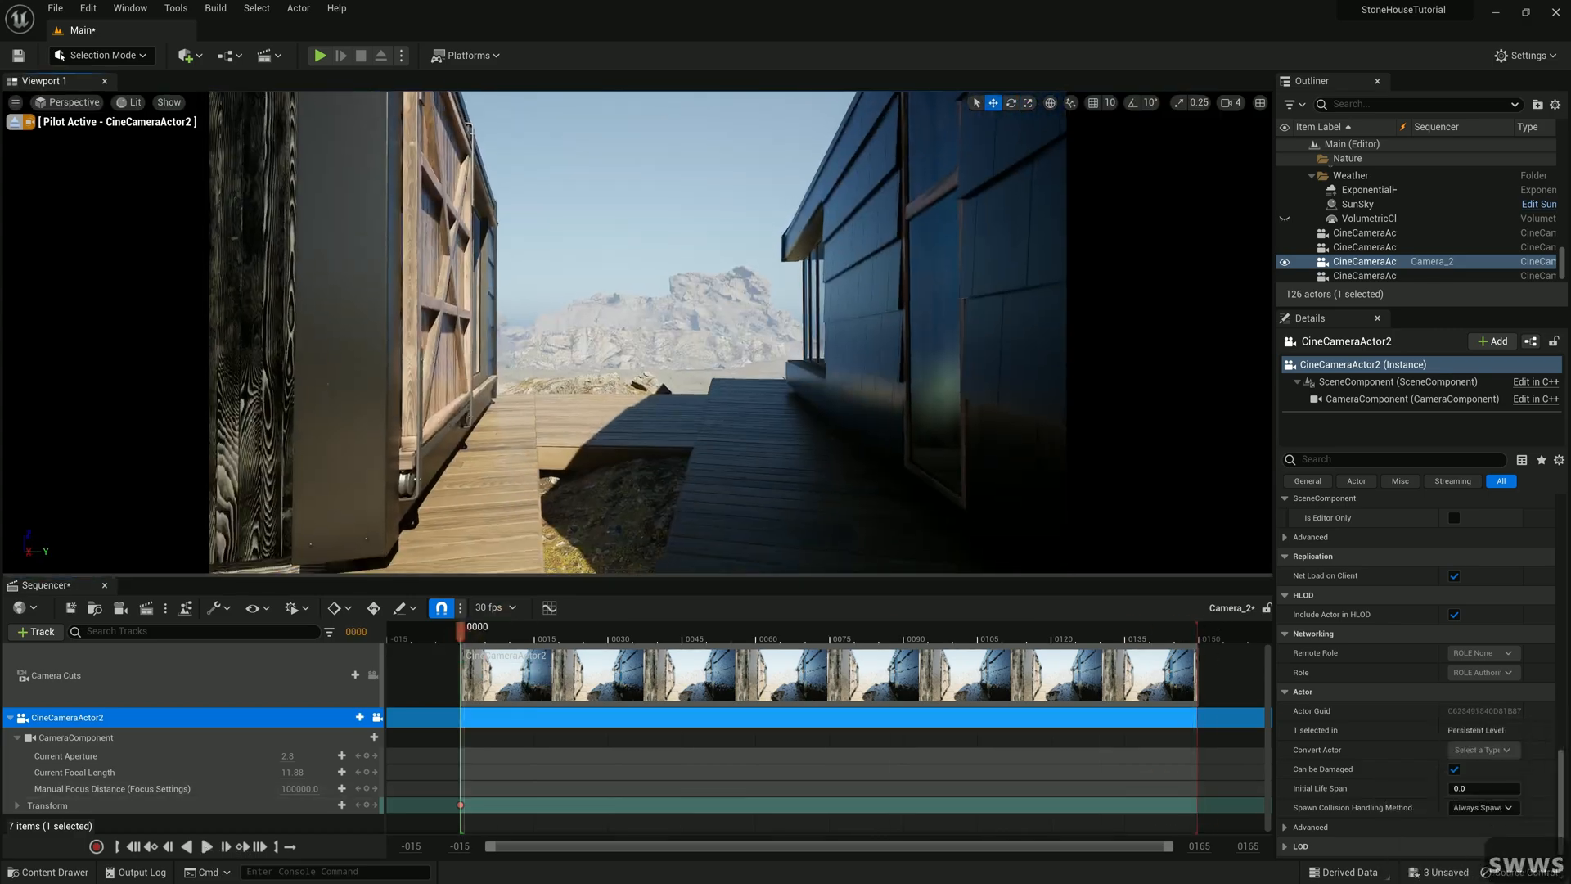
{"action": "left_click", "coordinate": [1197, 637]}
{"action": "right_click", "coordinate": [461, 805]}
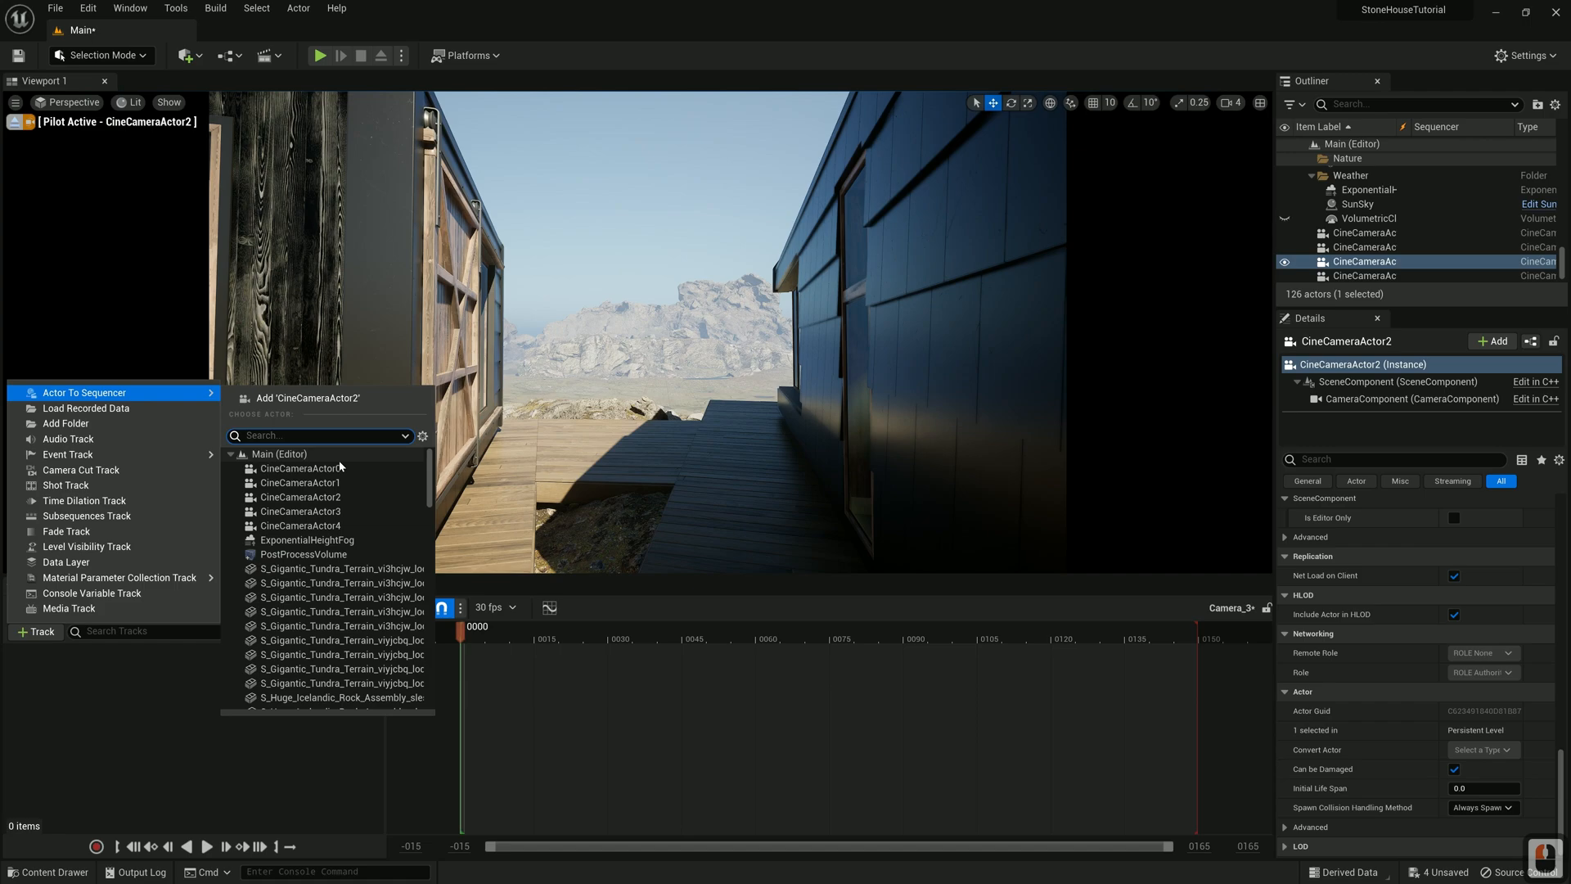
Add CineCameraActor3 to the Camera_3 sequence and pilot it to refine its framing of the house above the rocks
{"action": "key", "text": "s"}
{"action": "key", "text": "s"}
{"action": "key", "text": "s"}
{"action": "key", "text": "s"}
{"action": "key", "text": "s"}
{"action": "key", "text": "w"}
{"action": "key", "text": "w"}
{"action": "key", "text": "w"}
{"action": "key", "text": "w"}
{"action": "key", "text": "w"}
{"action": "key", "text": "w"}
{"action": "key", "text": "w"}
{"action": "key", "text": "s"}
{"action": "key", "text": "w"}
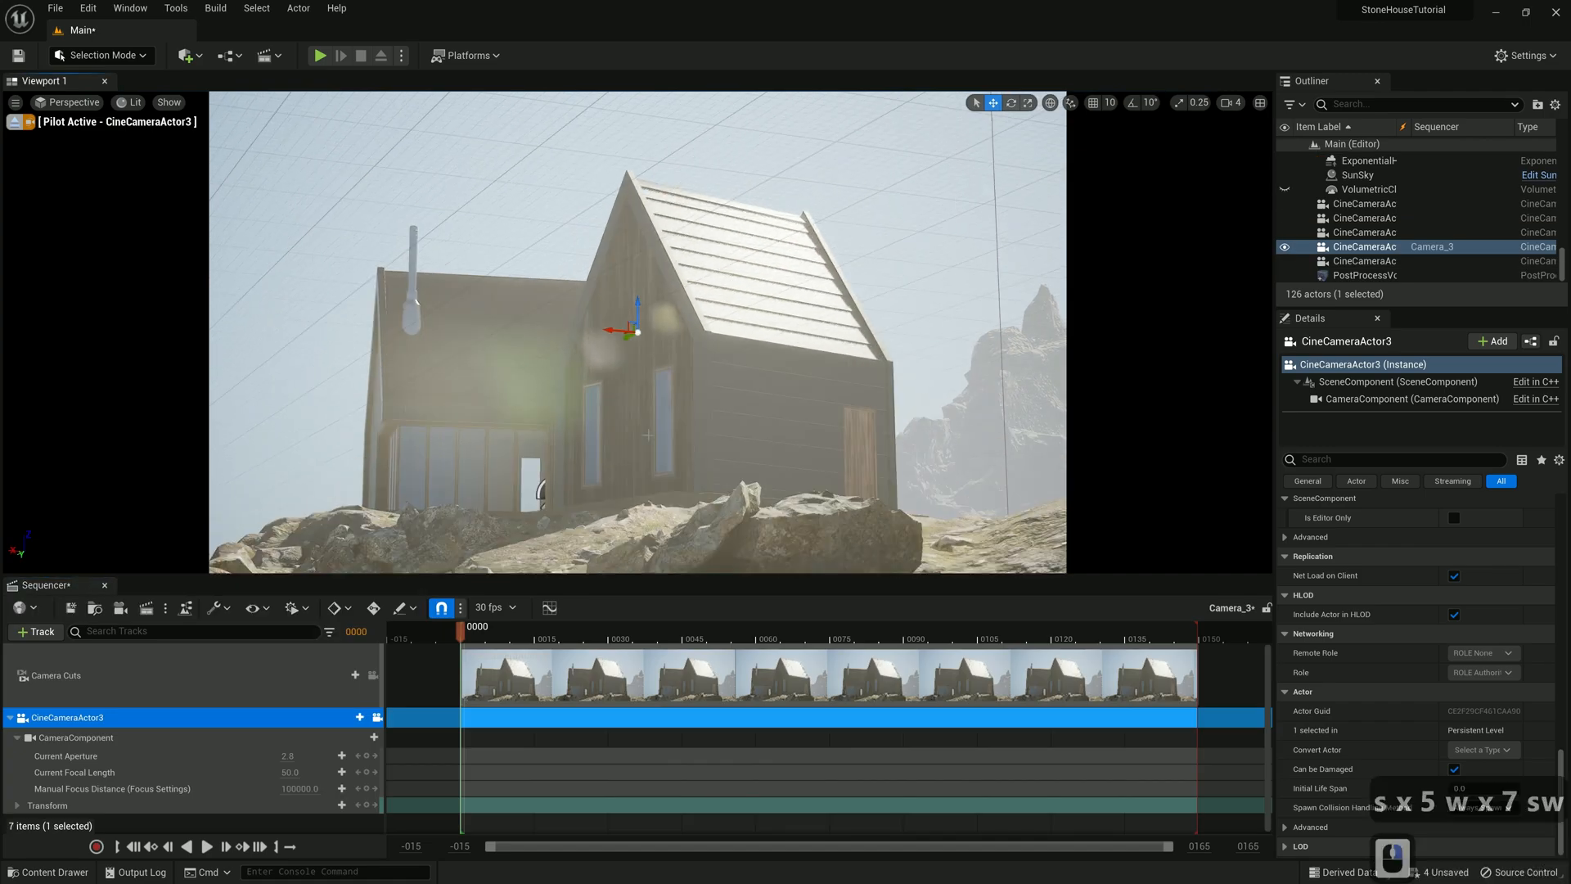
{"action": "key", "text": "a"}
{"action": "key", "text": "a"}
{"action": "key", "text": "a"}
{"action": "key", "text": "a"}
{"action": "key", "text": "a"}
{"action": "key", "text": "a"}
{"action": "key", "text": "w"}
{"action": "key", "text": "w"}
{"action": "key", "text": "a"}
{"action": "key", "text": "a"}
{"action": "key", "text": "s"}
{"action": "key", "text": "s"}
{"action": "key", "text": "s"}
{"action": "key", "text": "a"}
{"action": "key", "text": "a"}
{"action": "key", "text": "s"}
{"action": "key", "text": "s"}
{"action": "key", "text": "s"}
{"action": "key", "text": "s"}
{"action": "key", "text": "d"}
{"action": "key", "text": "d"}
{"action": "key", "text": "d"}
{"action": "key", "text": "s"}
{"action": "key", "text": "s"}
{"action": "key", "text": "s"}
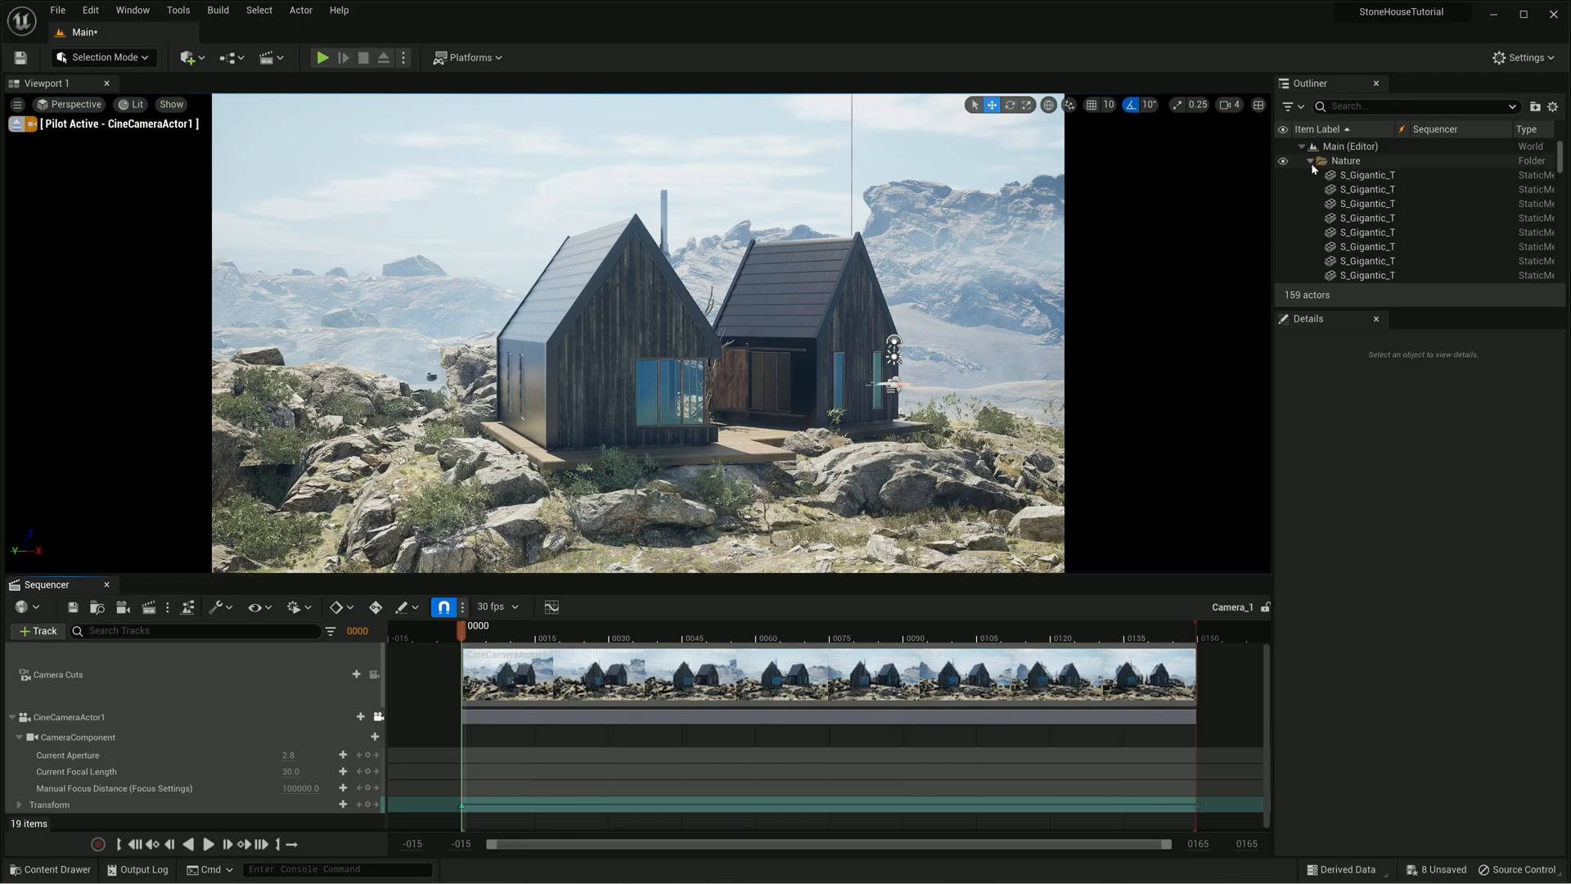
Set SunSky's Latitude to 81.47 and its North Offset to 124 for a low, warm sun on the cabins
{"action": "left_click", "coordinate": [1311, 161]}
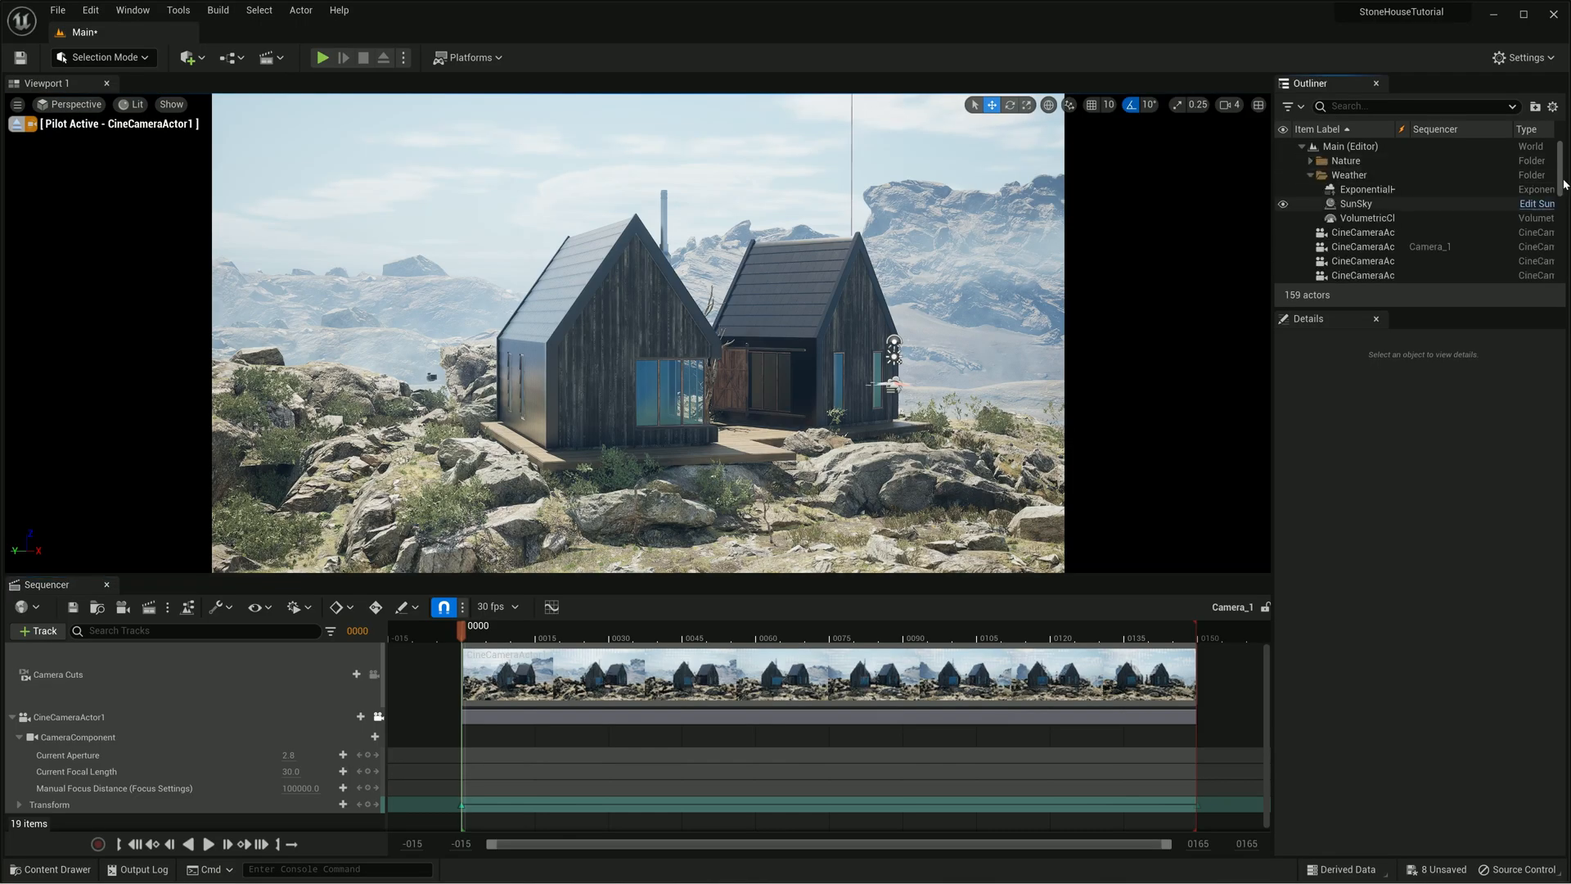
{"action": "left_click", "coordinate": [1361, 205]}
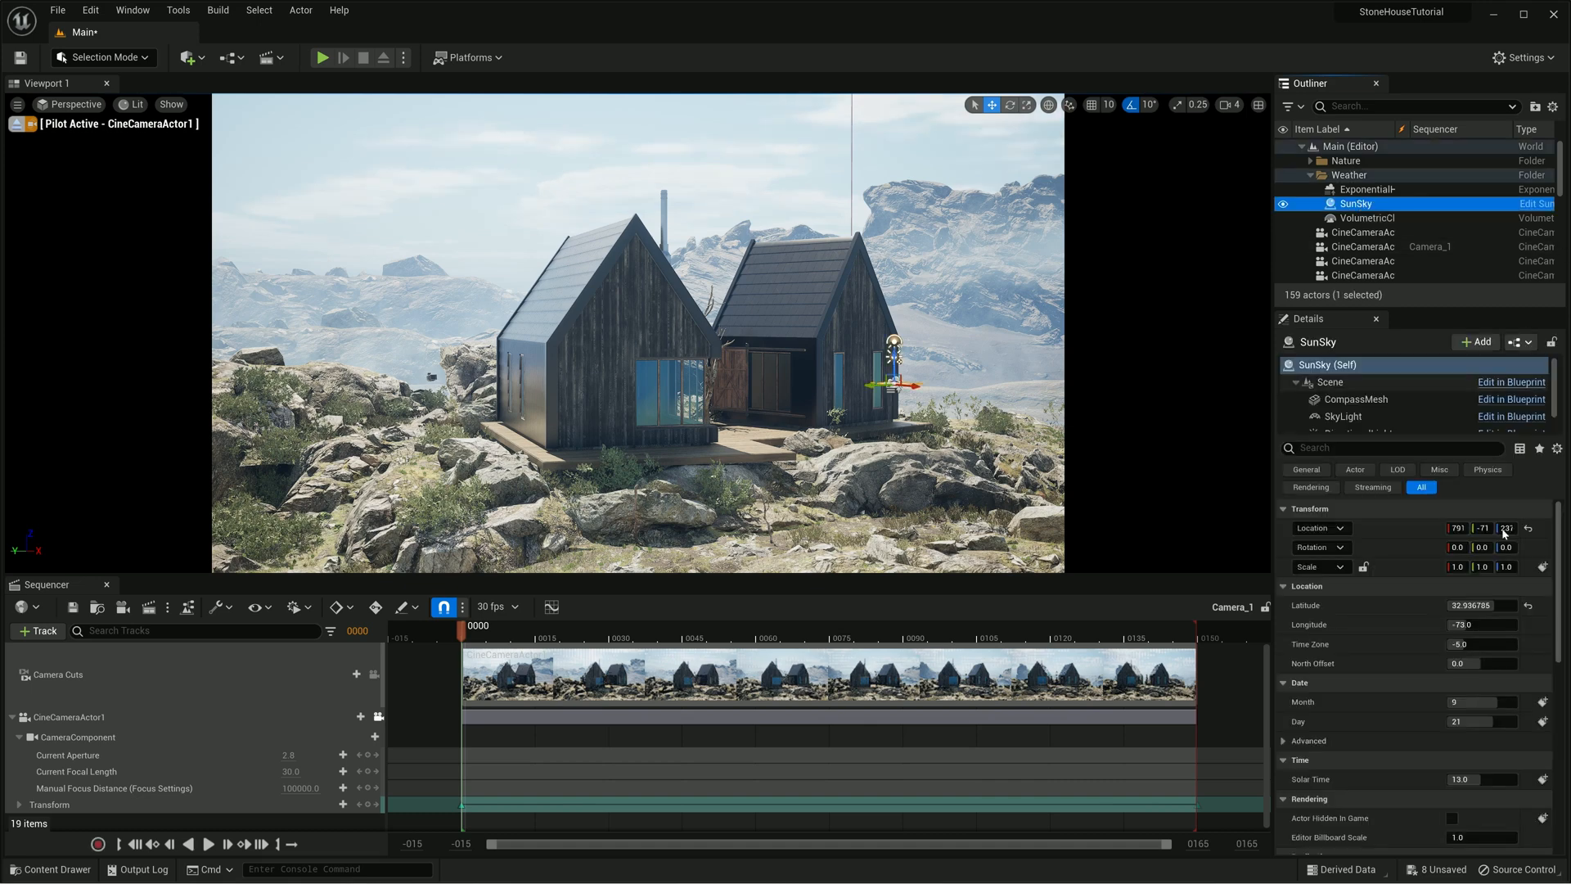
{"action": "mouse_move", "coordinate": [1470, 606]}
{"action": "left_mouse_down"}
{"action": "mouse_move", "coordinate": [1505, 605]}
{"action": "mouse_move", "coordinate": [1464, 606]}
{"action": "left_mouse_up"}
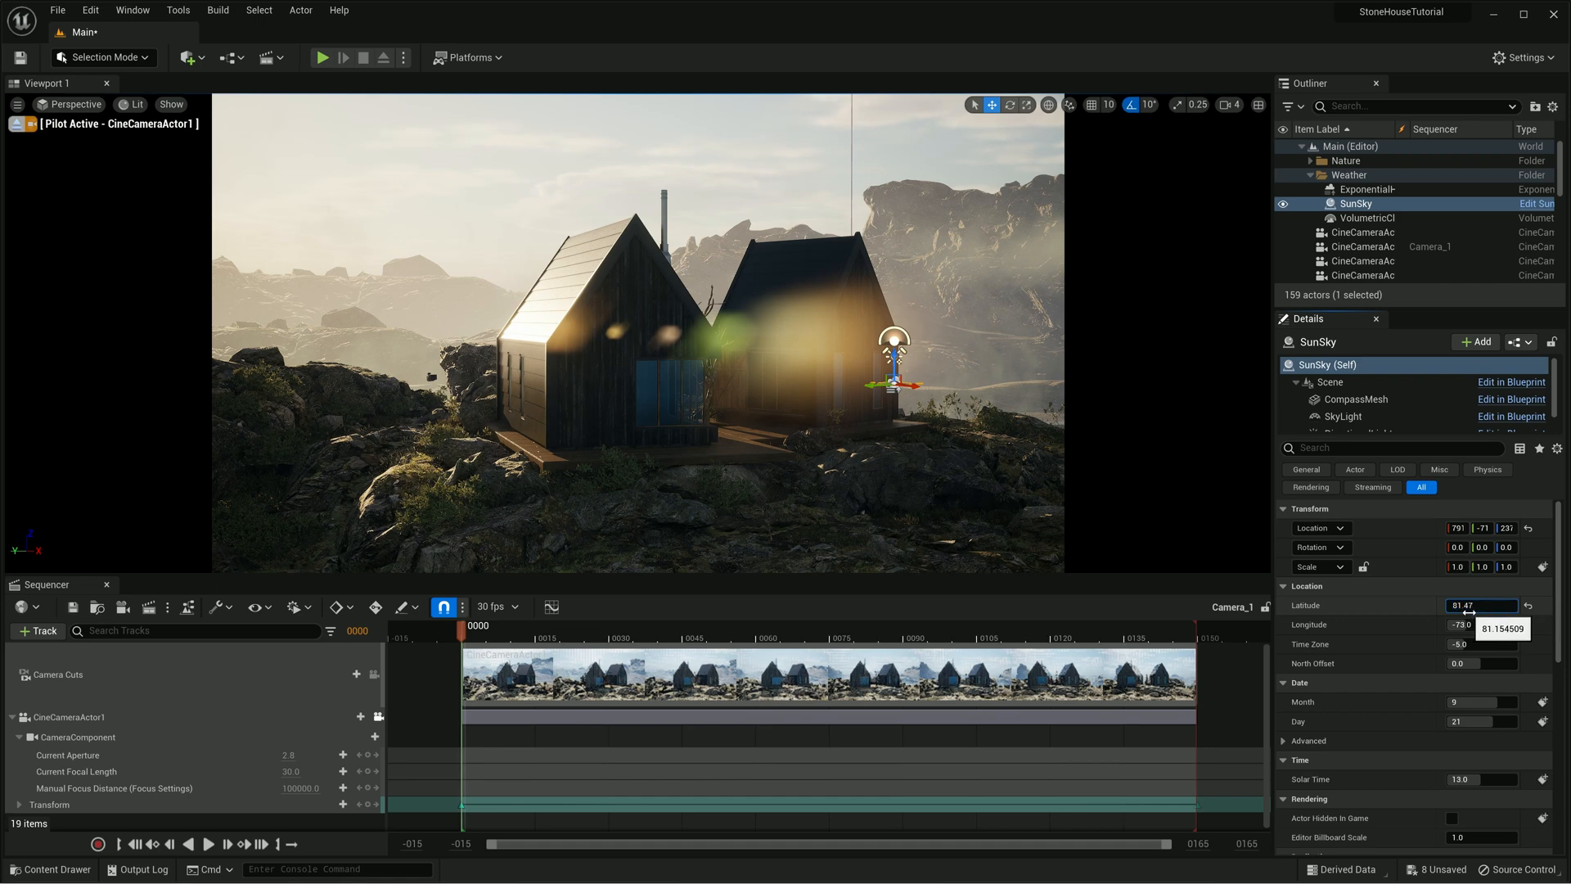
{"action": "left_click", "coordinate": [1470, 607]}
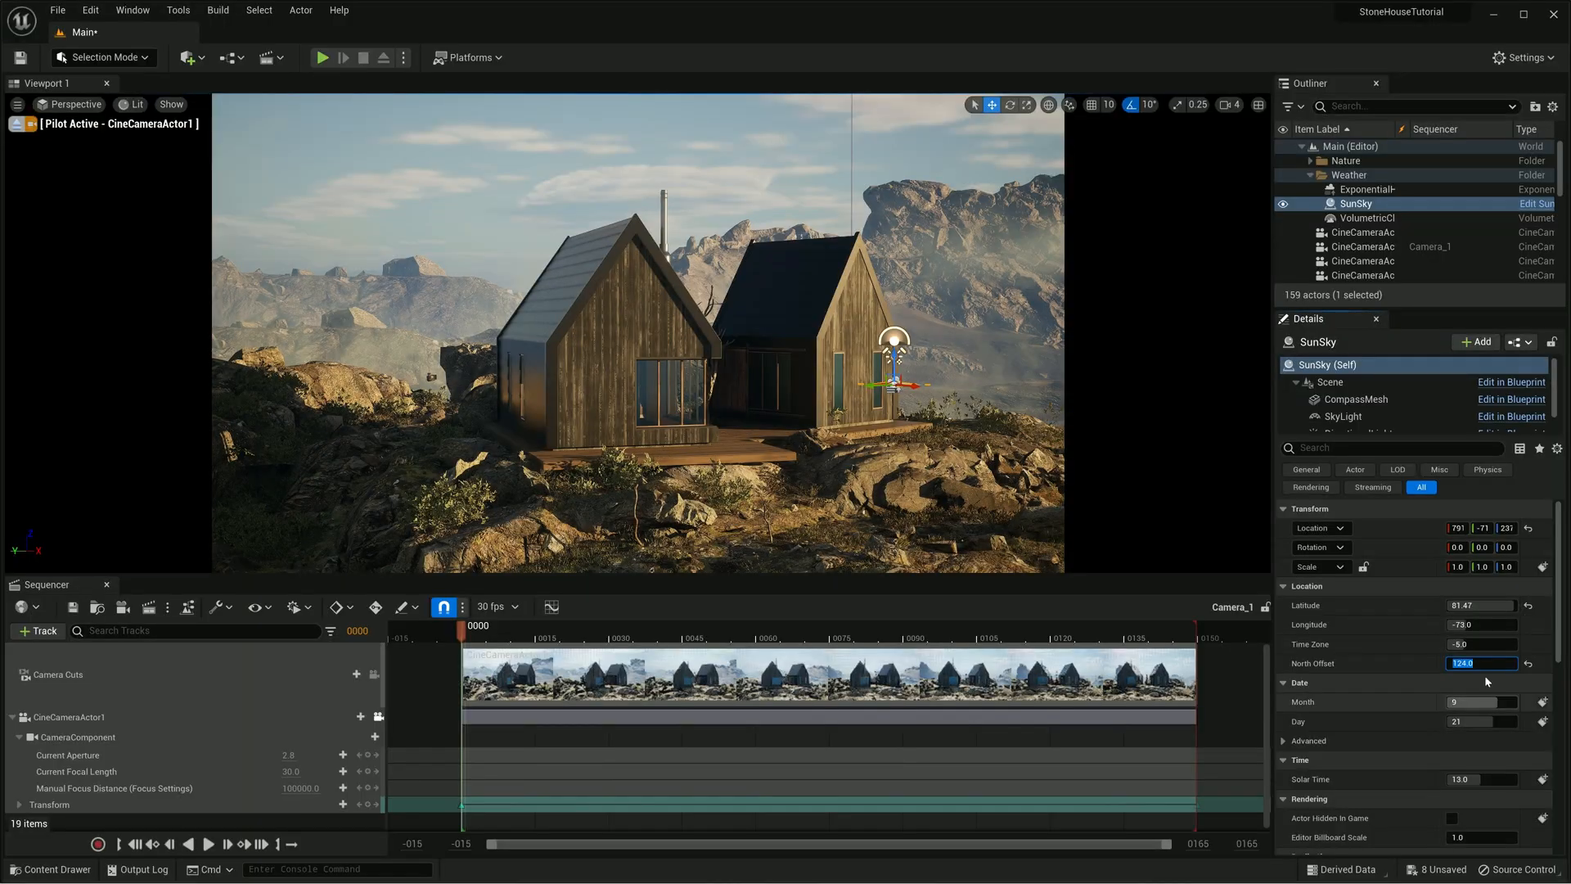
{"action": "left_click", "coordinate": [1480, 666]}
Lower the VolumetricCloud's Layer Bottom Altitude to 0, adjust its Layer Height, and raise Tracing Max Distance to about 267
{"action": "left_click", "coordinate": [1356, 193]}
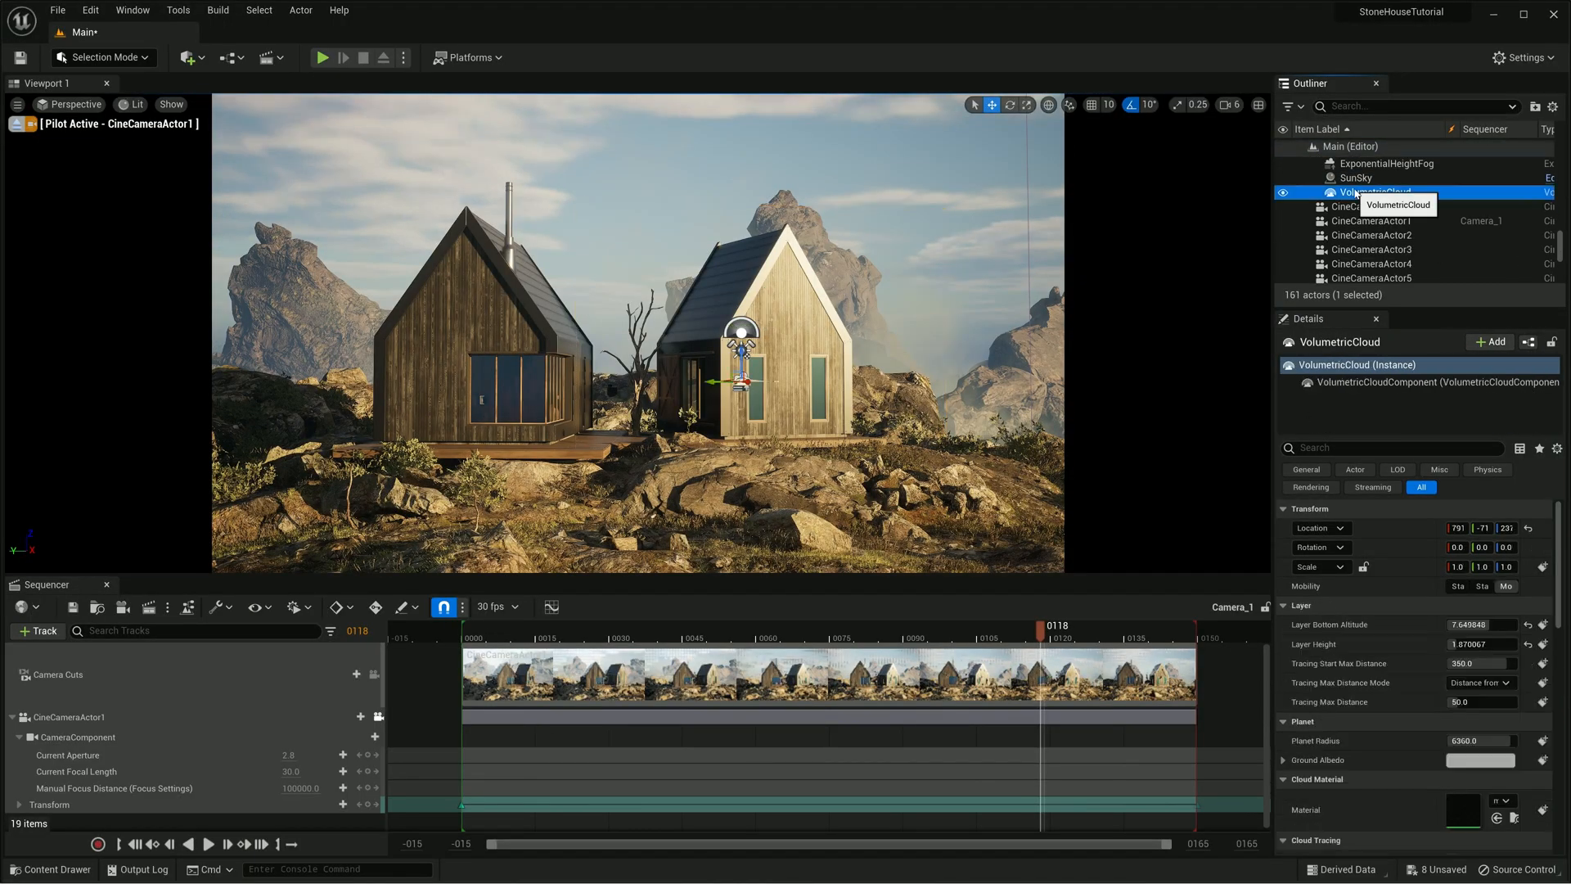
{"action": "mouse_move", "coordinate": [1484, 624]}
{"action": "left_mouse_down"}
{"action": "mouse_move", "coordinate": [1534, 624]}
{"action": "mouse_move", "coordinate": [1448, 624]}
{"action": "mouse_move", "coordinate": [1481, 623]}
{"action": "left_mouse_up"}
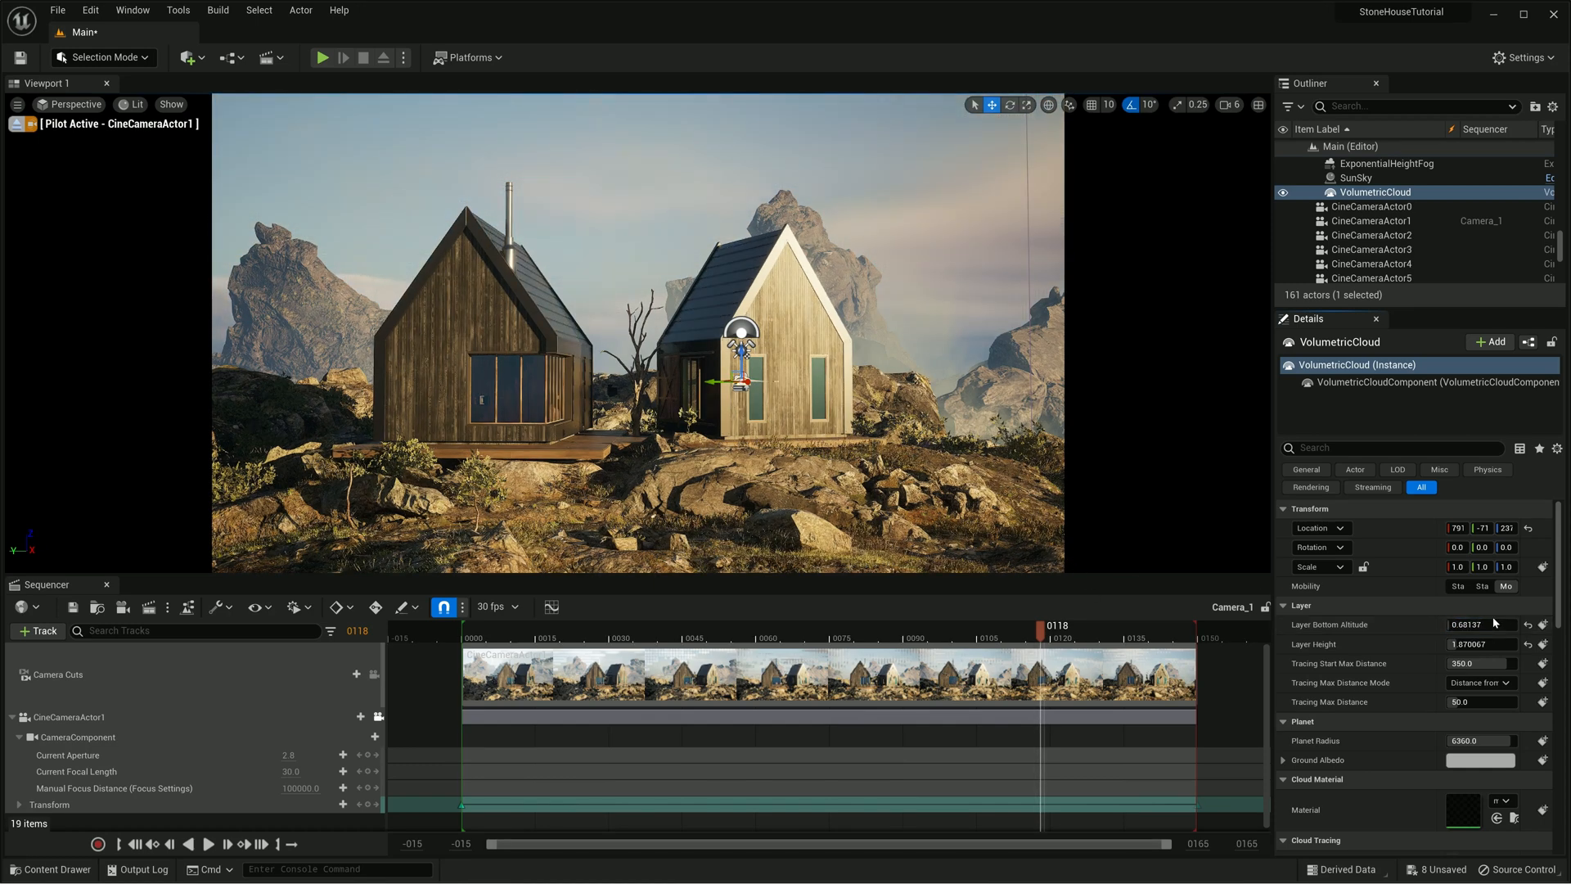
{"action": "left_click_drag", "start_coordinate": [1462, 644], "coordinate": [1447, 644]}
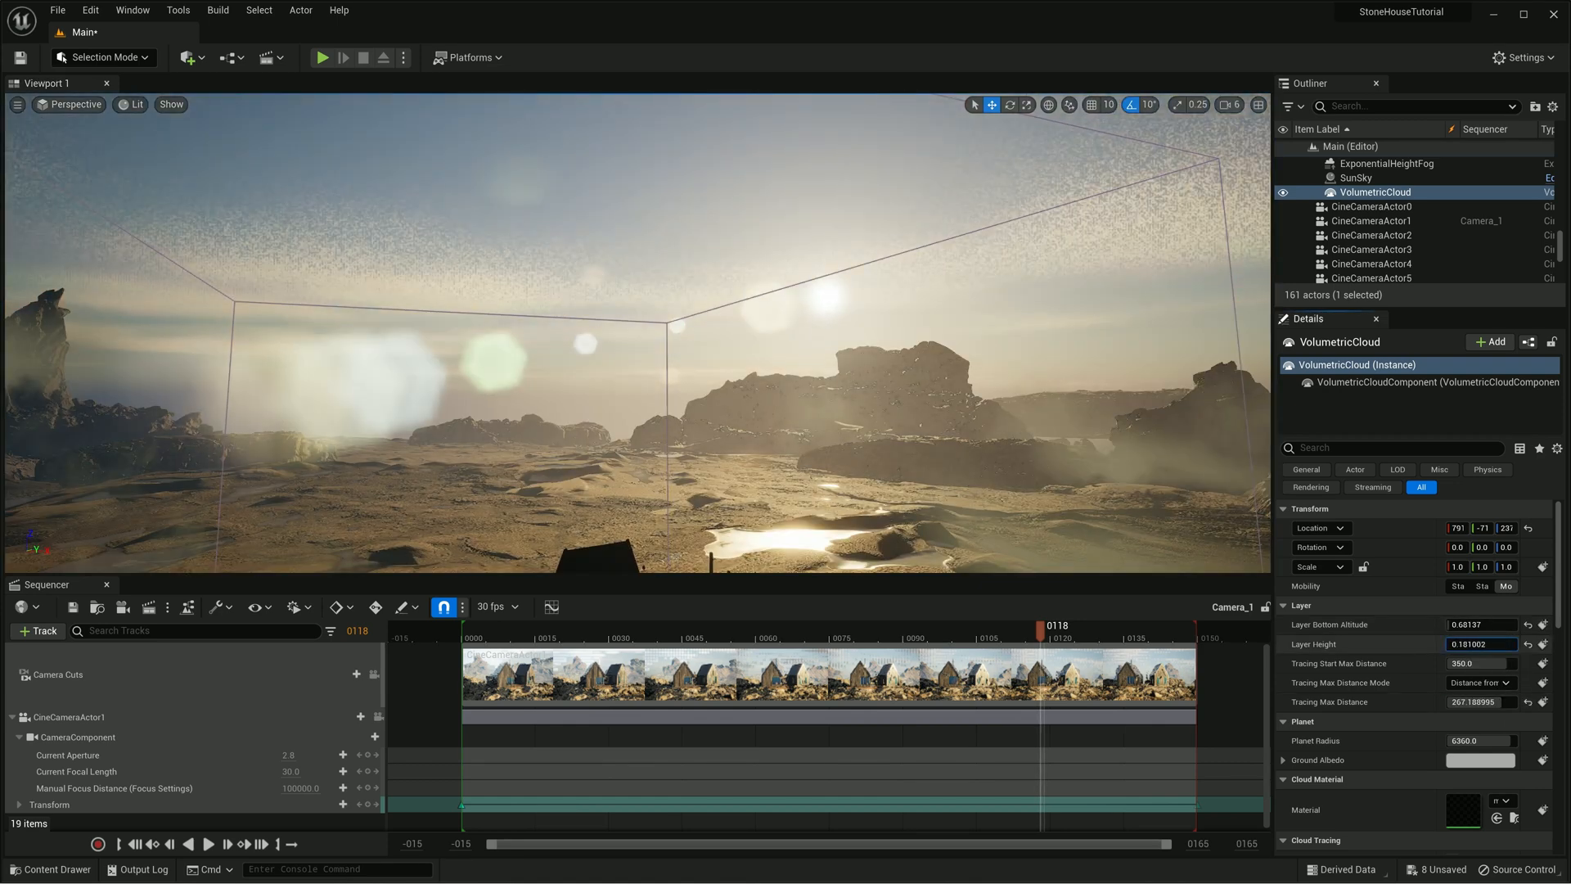
{"action": "left_click_drag", "start_coordinate": [1453, 624], "coordinate": [1448, 624]}
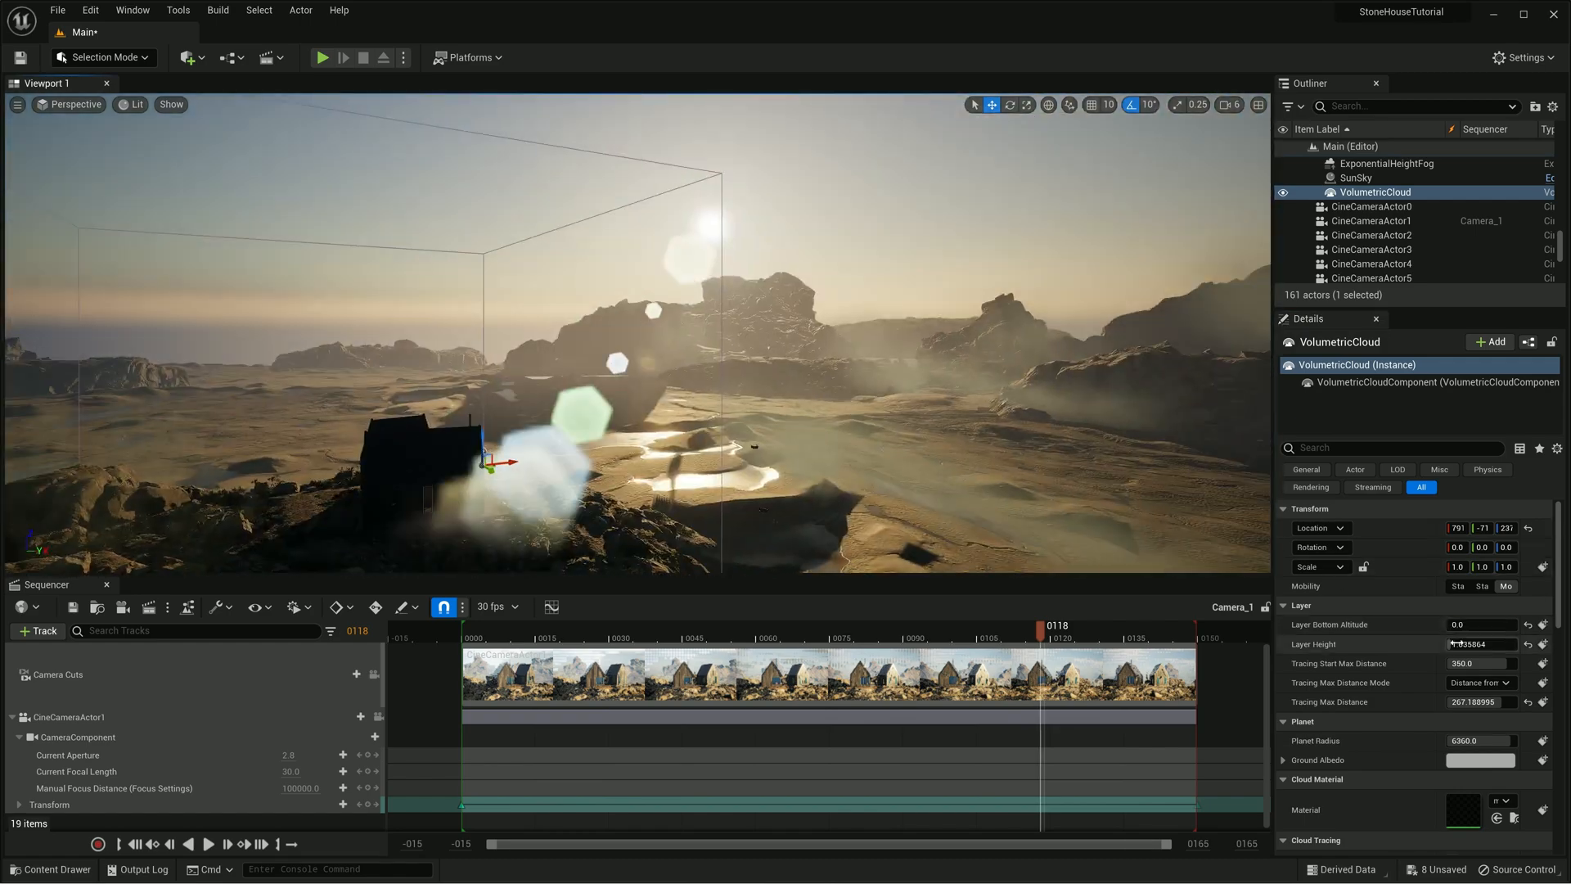
{"action": "left_click_drag", "start_coordinate": [1453, 624], "coordinate": [1458, 624]}
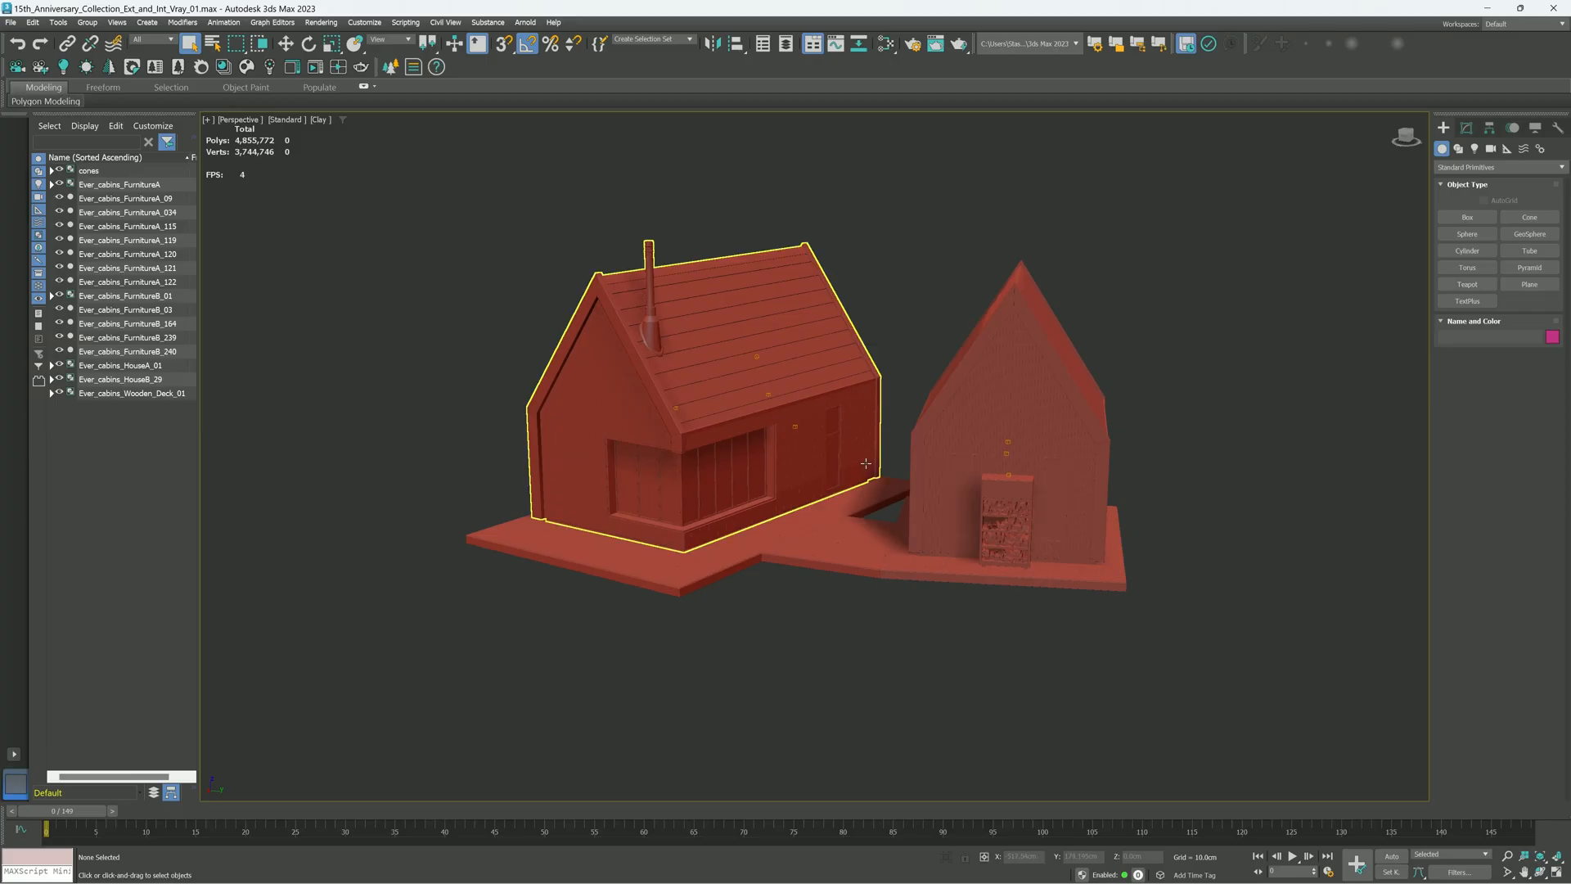
In 3ds Max, select the exterior shelf beside the smaller cabin together with its firewood and pine cones
{"action": "middle_click_drag", "start_coordinate": [865, 463], "coordinate": [978, 442]}
{"action": "scroll", "coordinate": [899, 449], "scroll_direction": "up", "scroll_amount": 5}
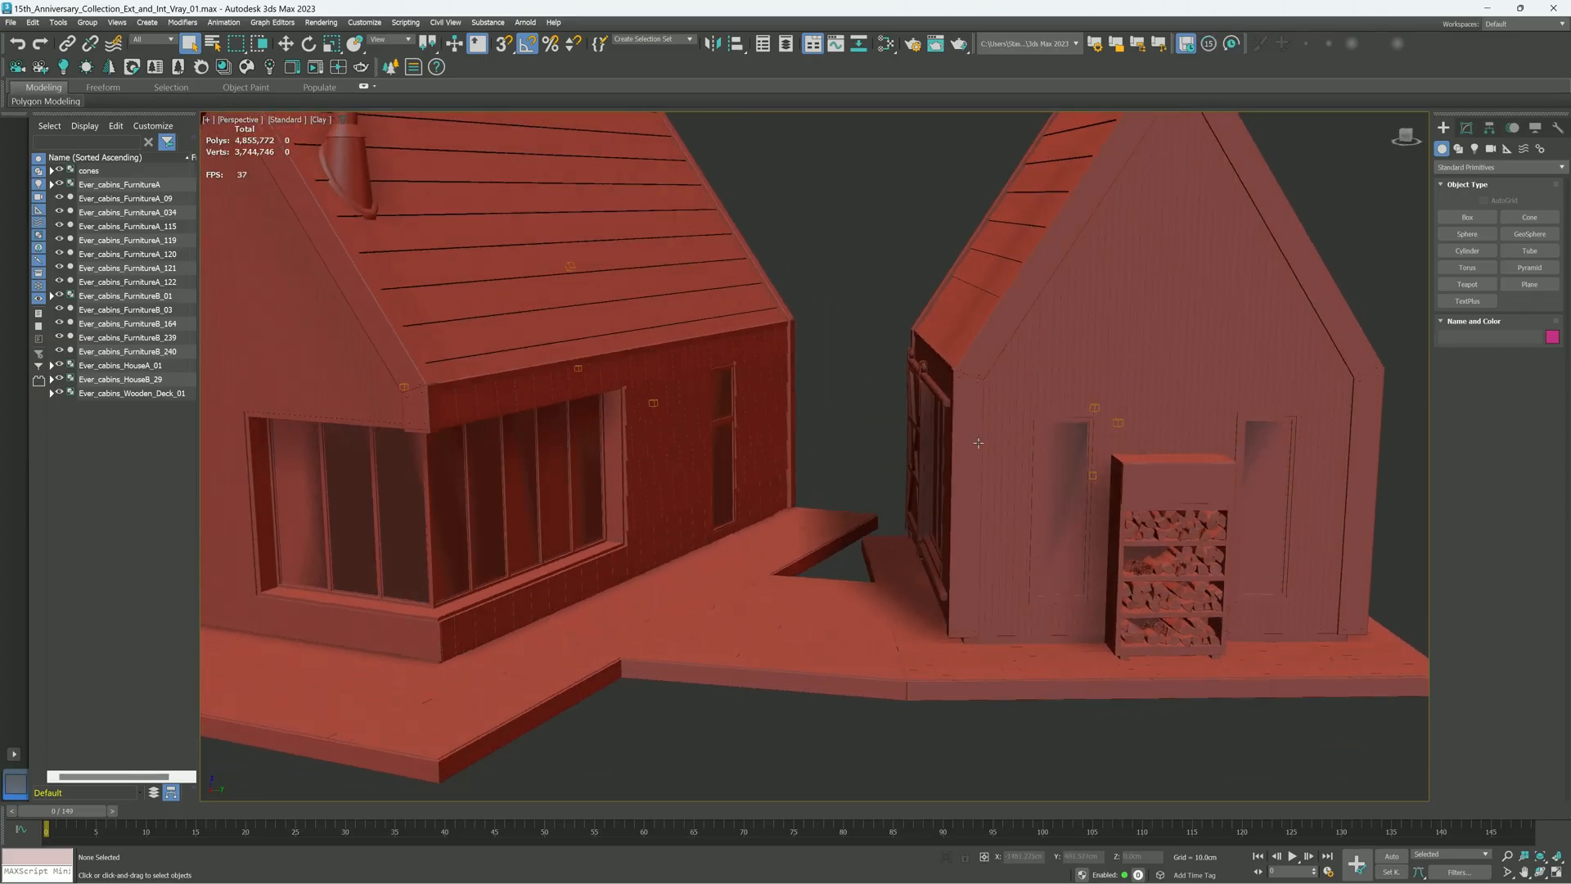
{"action": "left_click", "coordinate": [1148, 472]}
{"action": "middle_click_drag", "start_coordinate": [1148, 472], "coordinate": [878, 420], "text": "alt"}
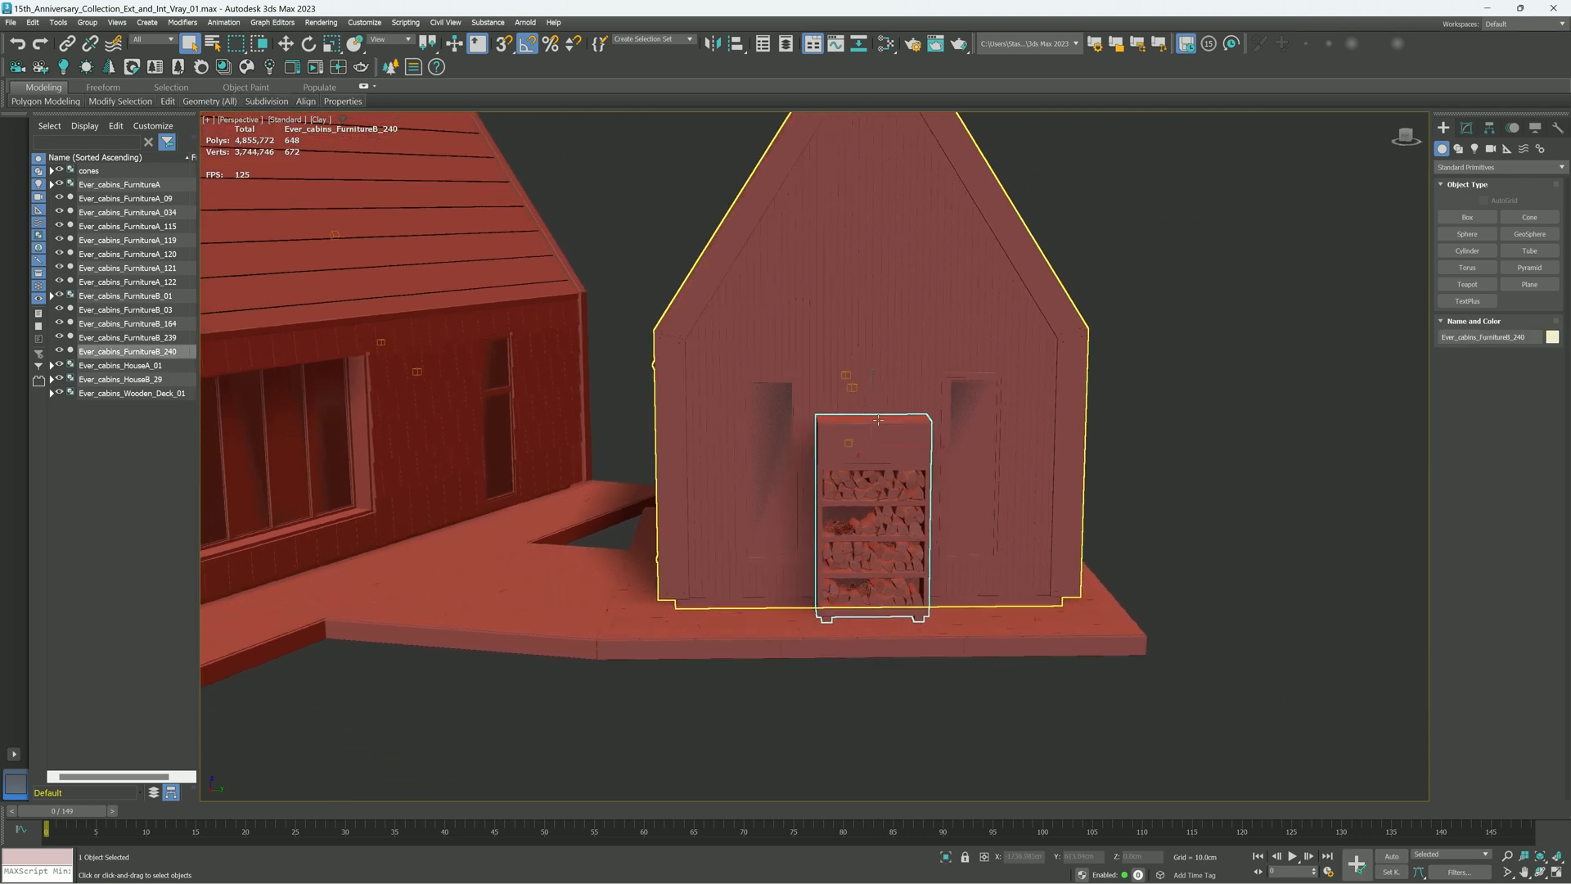
{"action": "scroll", "coordinate": [881, 490], "scroll_direction": "up", "scroll_amount": 2}
{"action": "left_click", "coordinate": [823, 473], "text": "ctrl"}
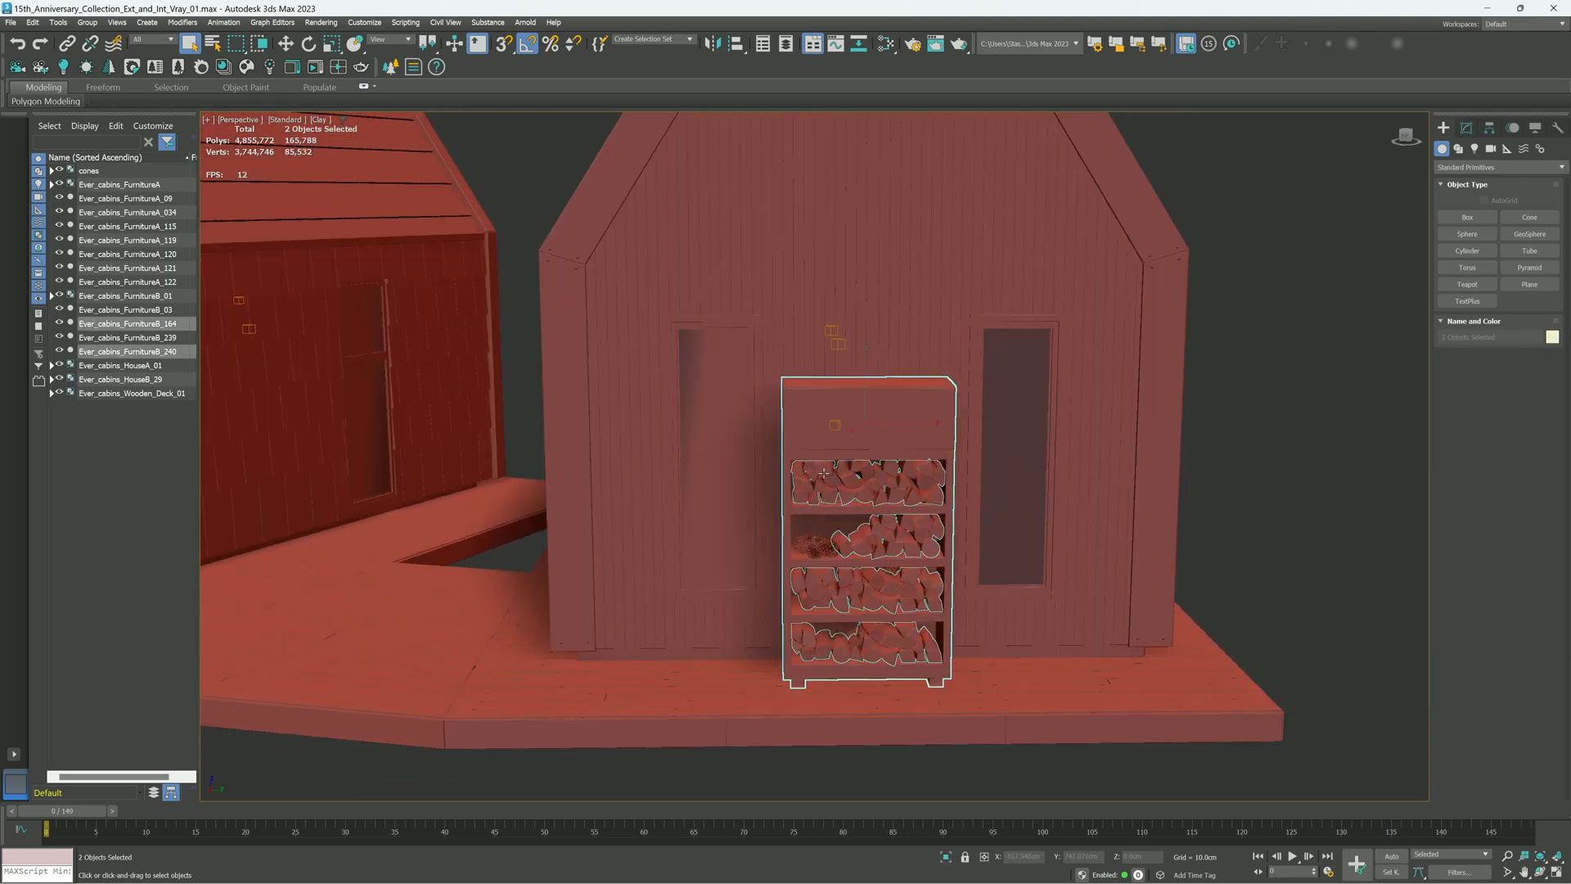
{"action": "scroll", "coordinate": [829, 553], "scroll_direction": "up", "scroll_amount": 3}
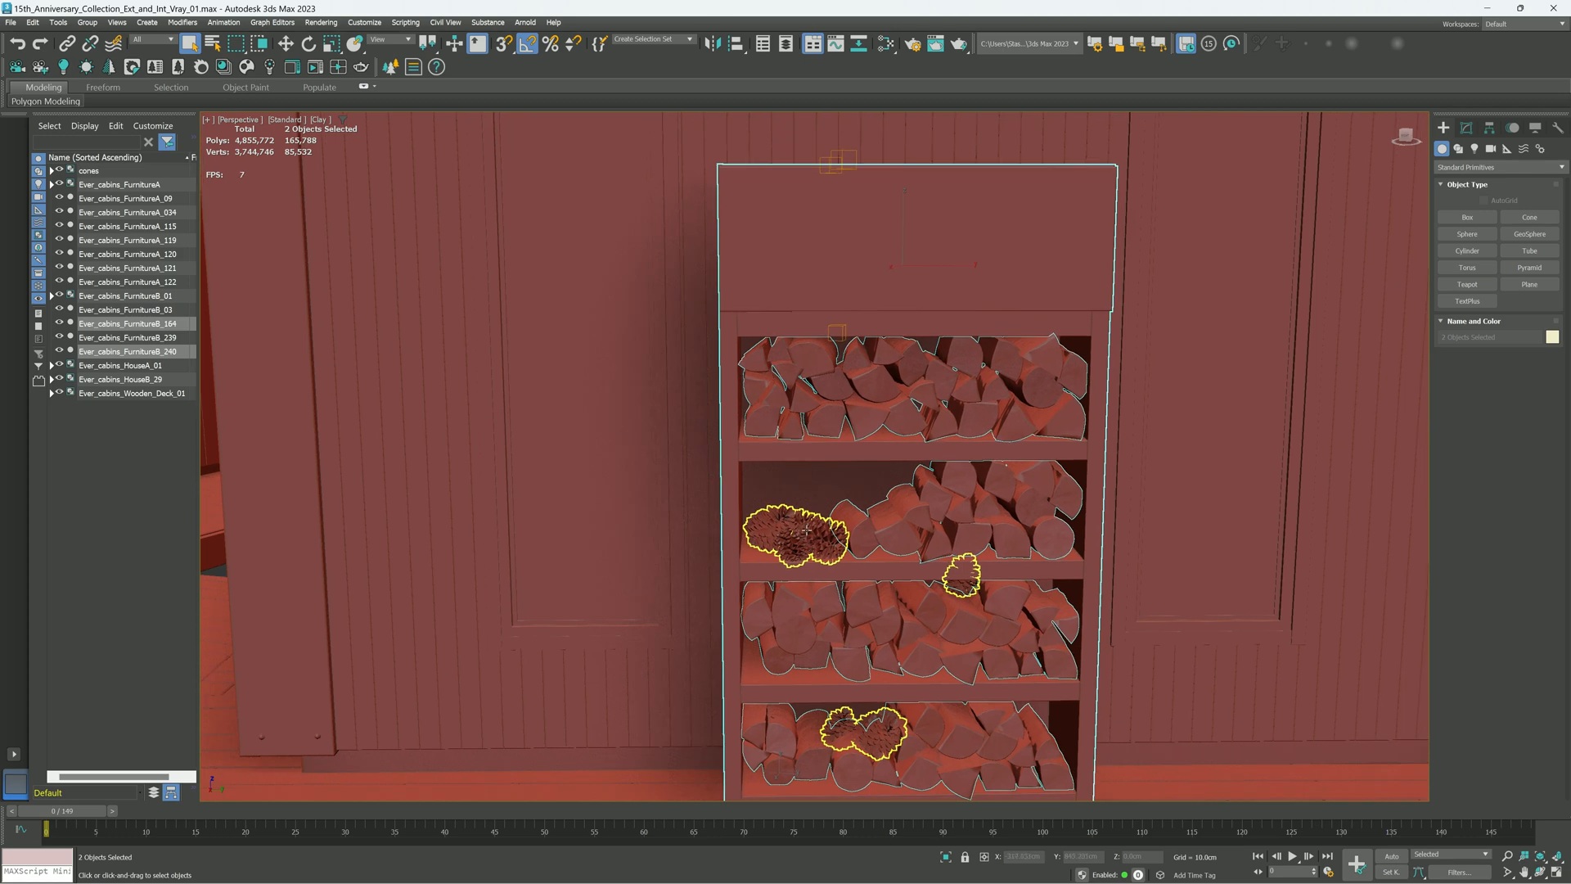
{"action": "left_click", "coordinate": [806, 531], "text": "ctrl"}
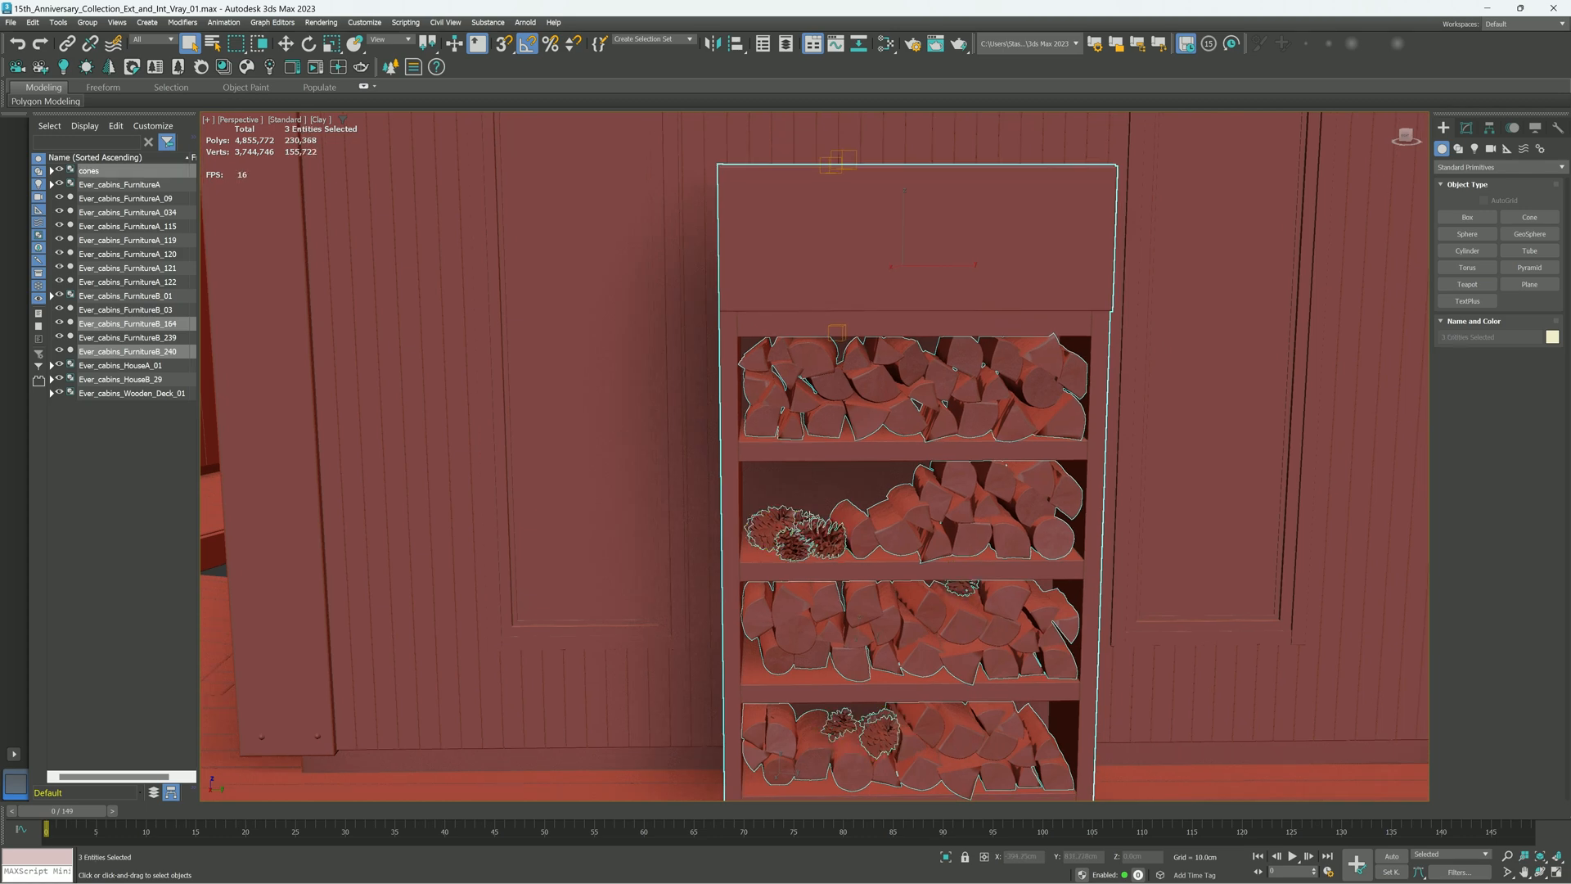
{"action": "scroll", "coordinate": [808, 512], "scroll_direction": "down", "scroll_amount": 5}
{"action": "middle_click_drag", "start_coordinate": [1015, 442], "coordinate": [914, 484], "text": "alt"}
{"action": "key", "text": "F3"}
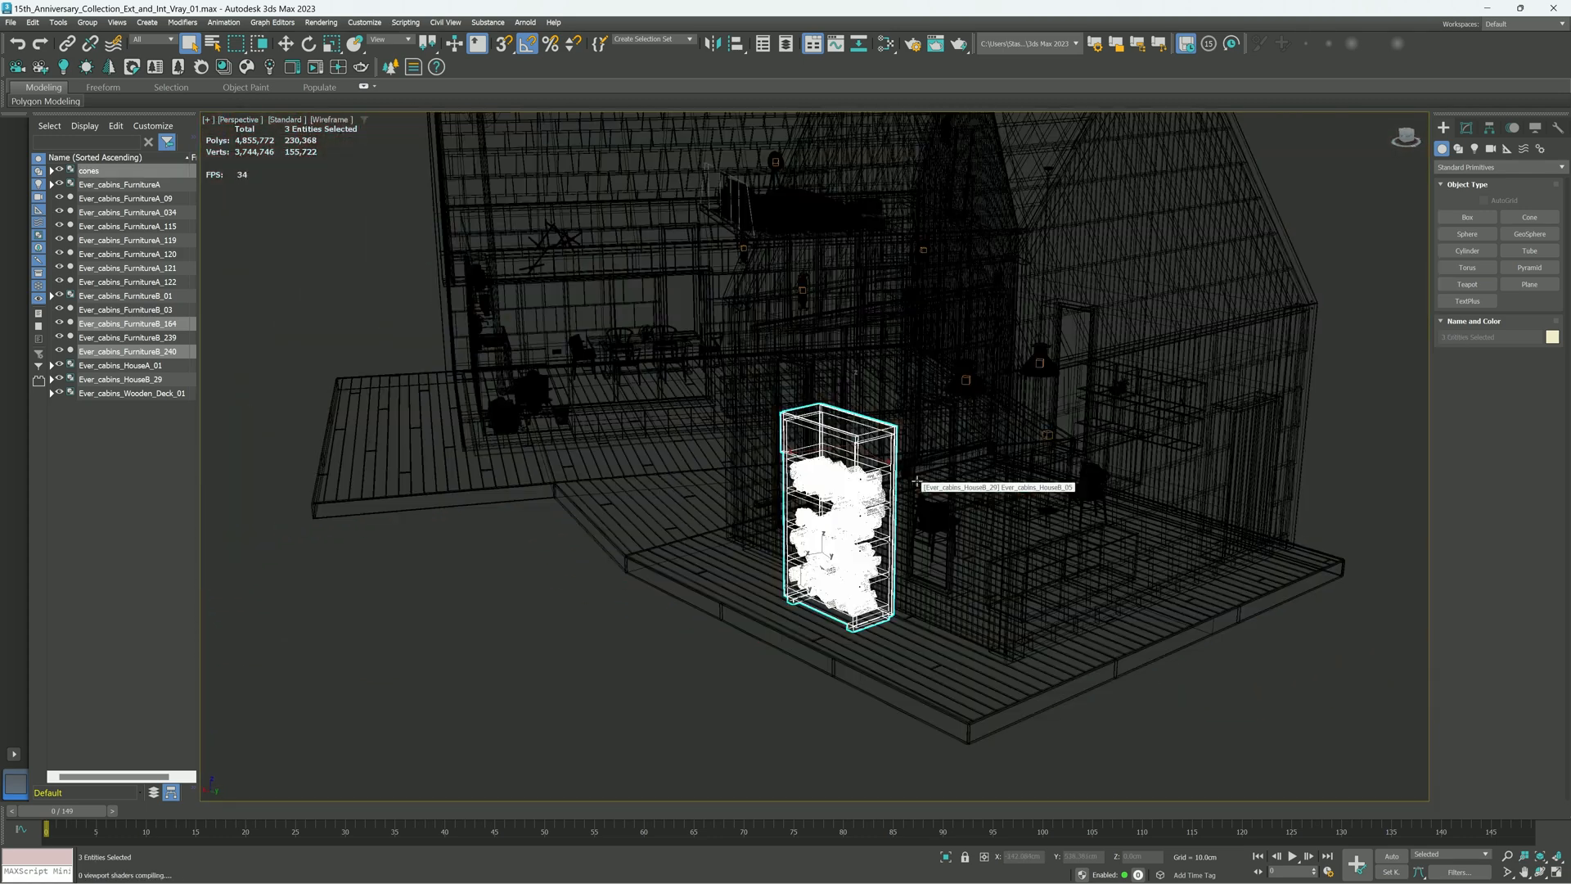
{"action": "middle_click_drag", "start_coordinate": [676, 417], "coordinate": [749, 419], "text": "alt"}
{"action": "key", "text": "F3"}
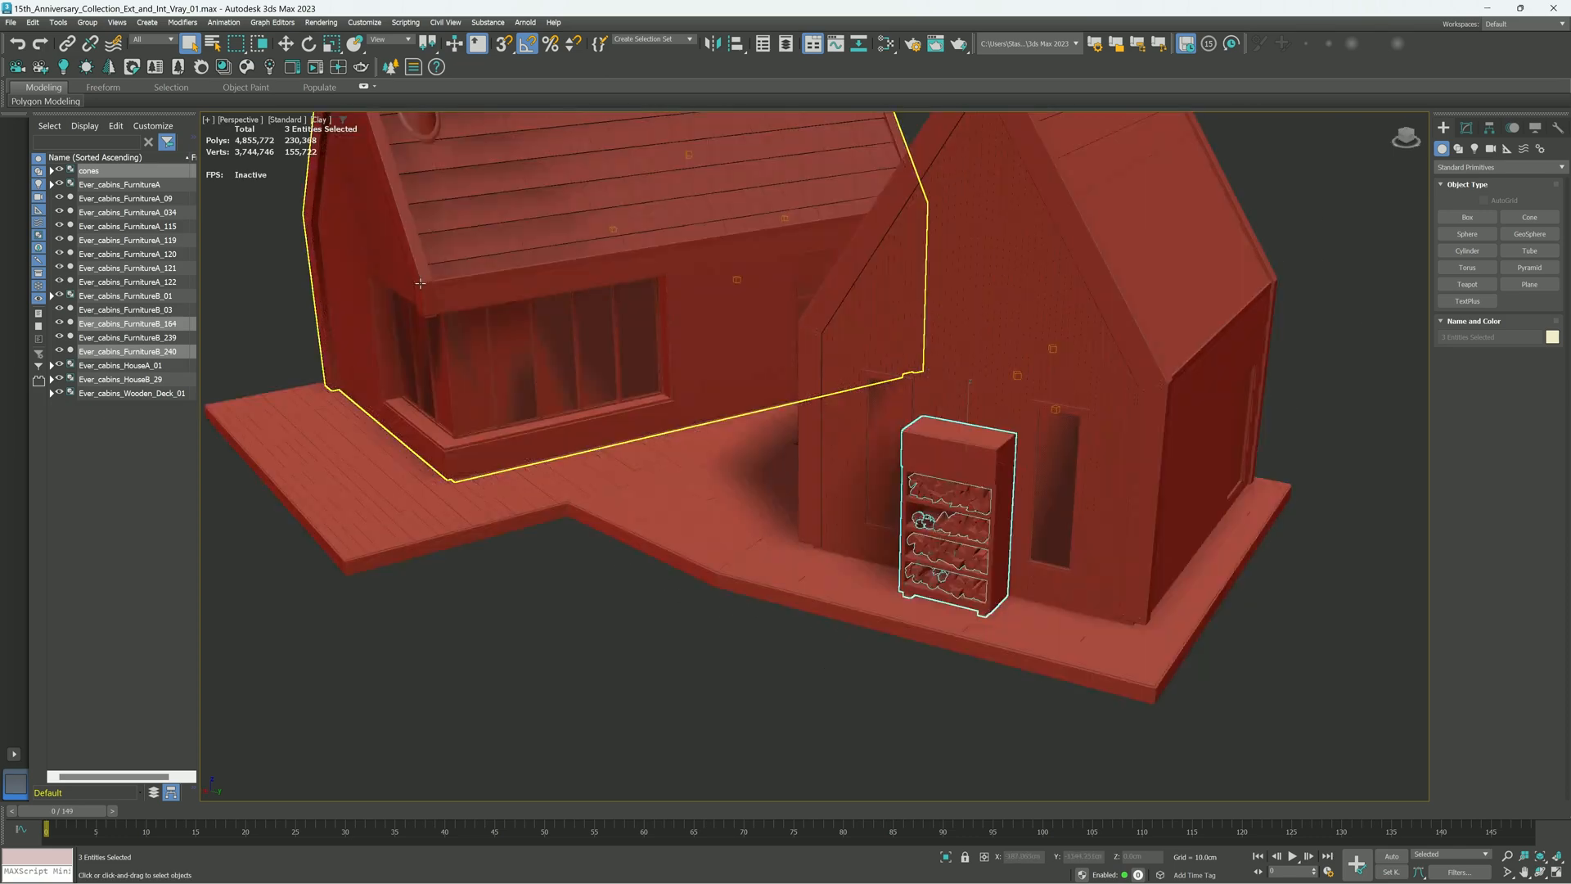
Export the selected shelf, firewood and cones as ExteriorShelf in FBX format, and export the stove set as a separate file
{"action": "left_click", "coordinate": [11, 23]}
{"action": "mouse_move", "coordinate": [65, 228]}
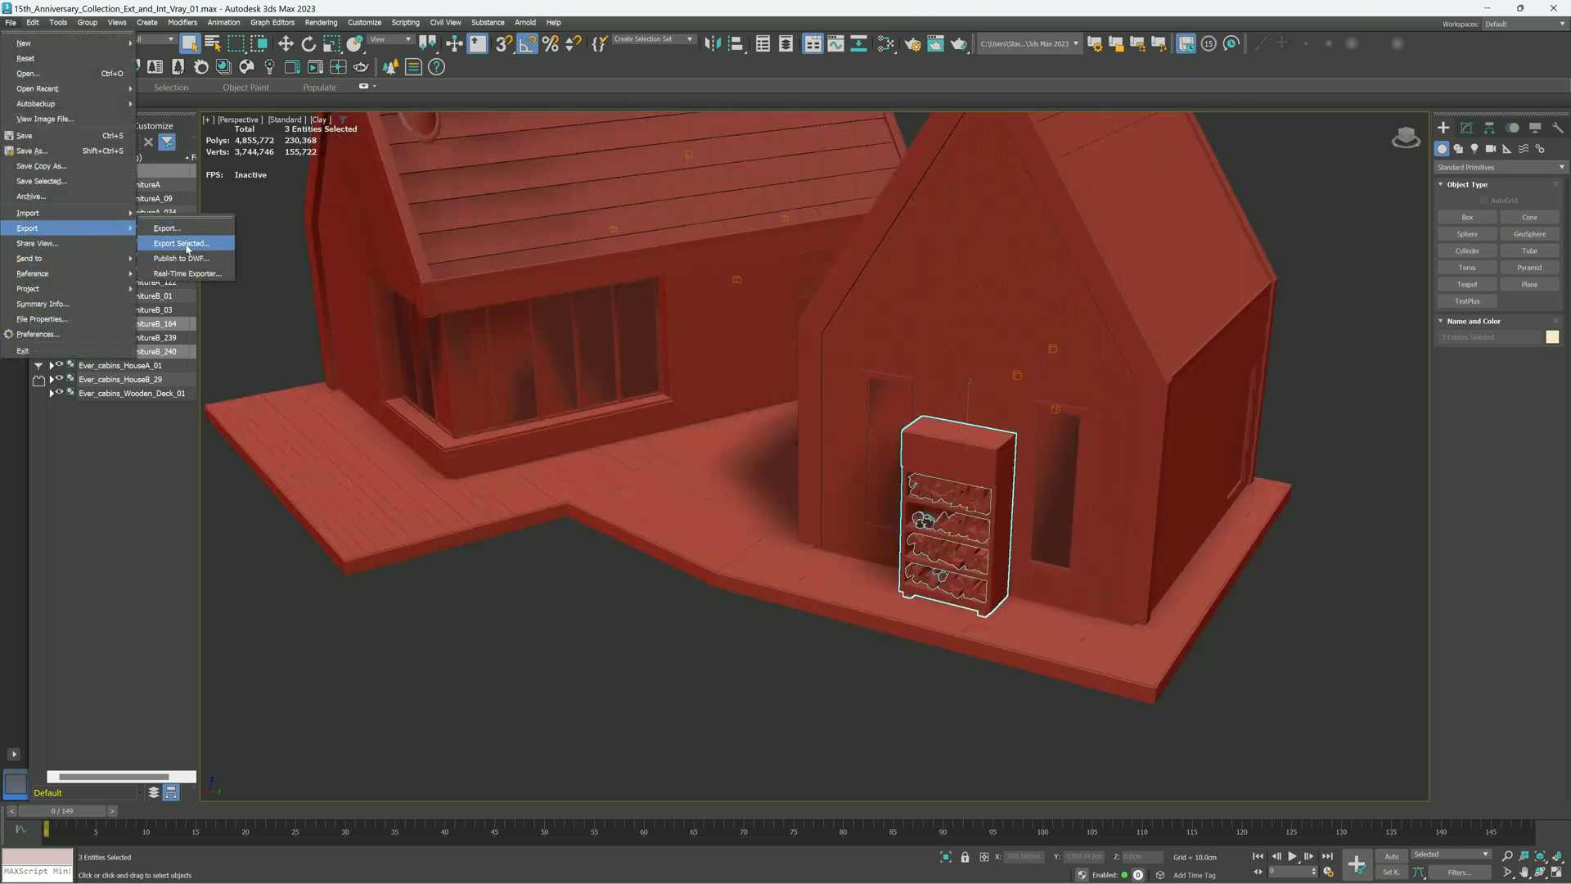
{"action": "left_click", "coordinate": [184, 244]}
{"action": "double_click", "coordinate": [407, 236]}
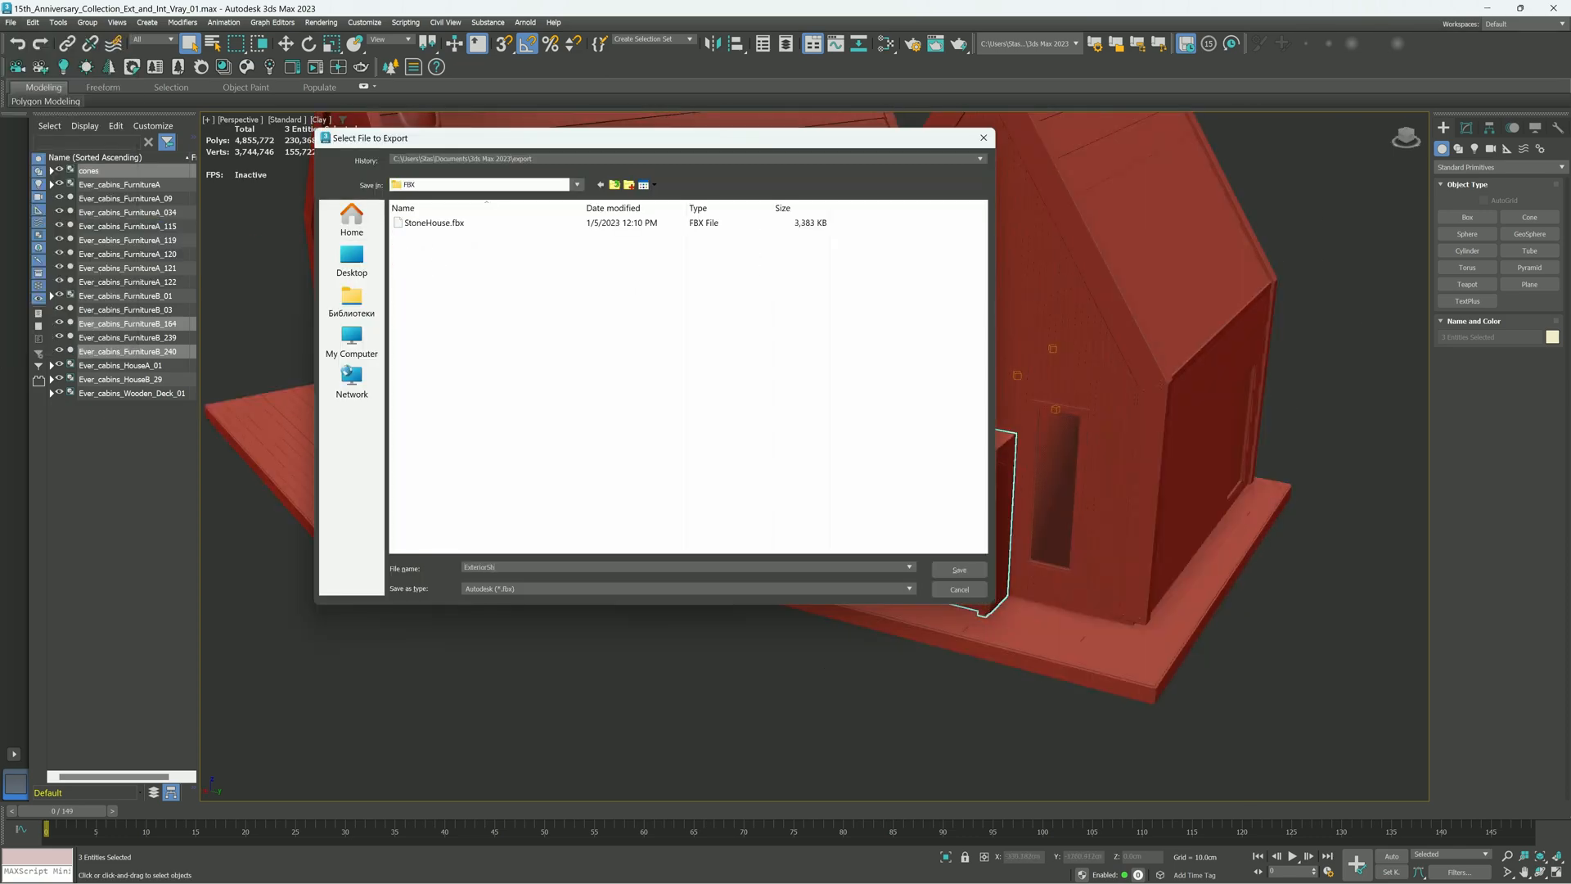
{"action": "left_click", "coordinate": [956, 570]}
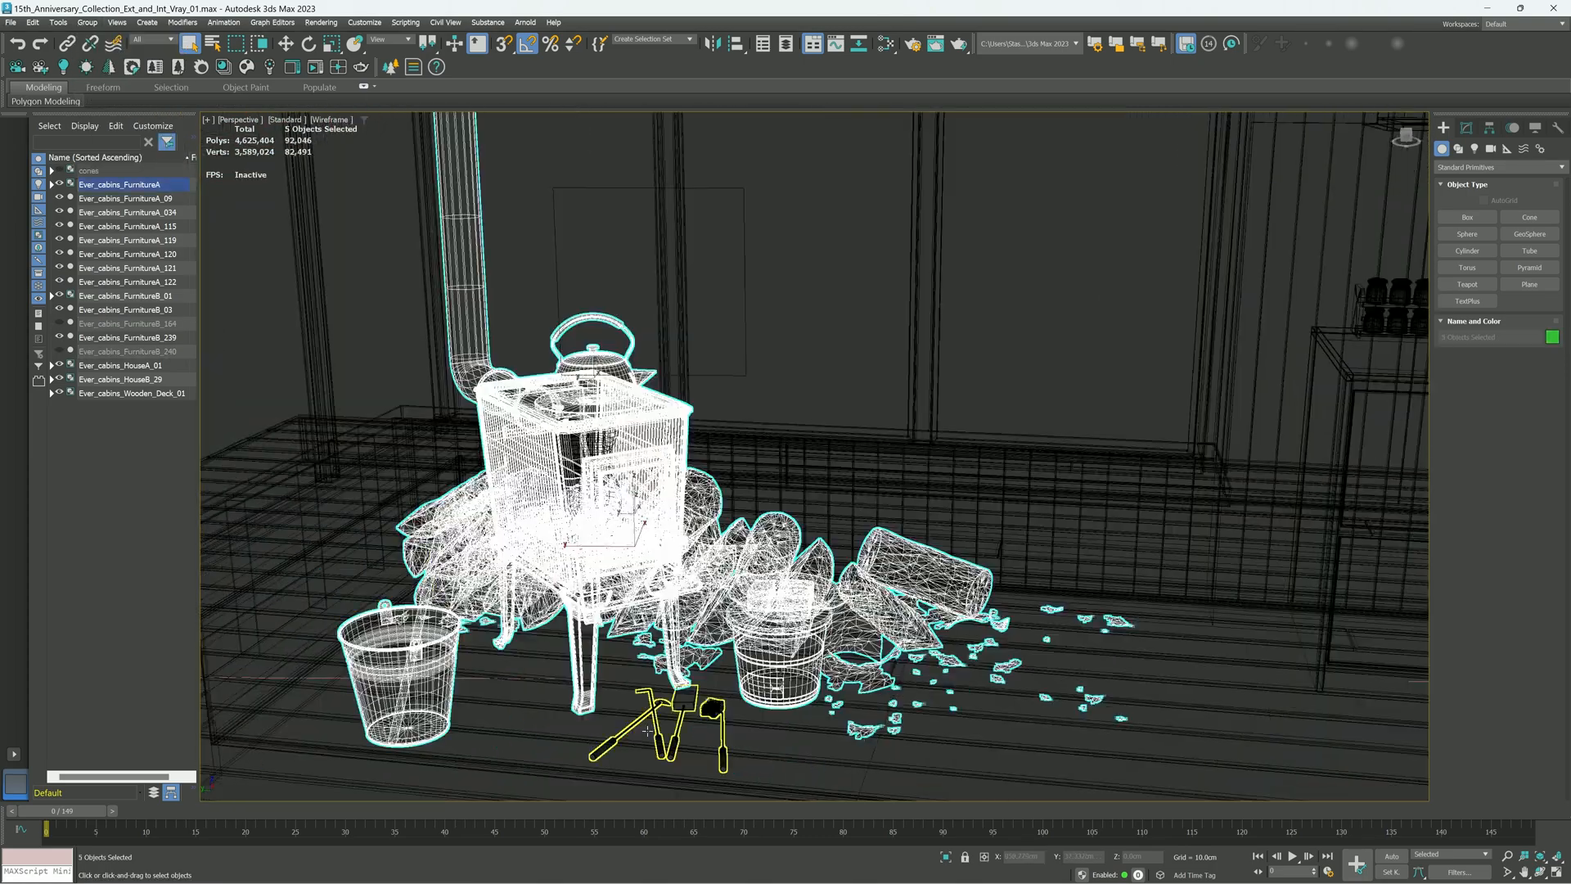
{"action": "left_click", "coordinate": [957, 570]}
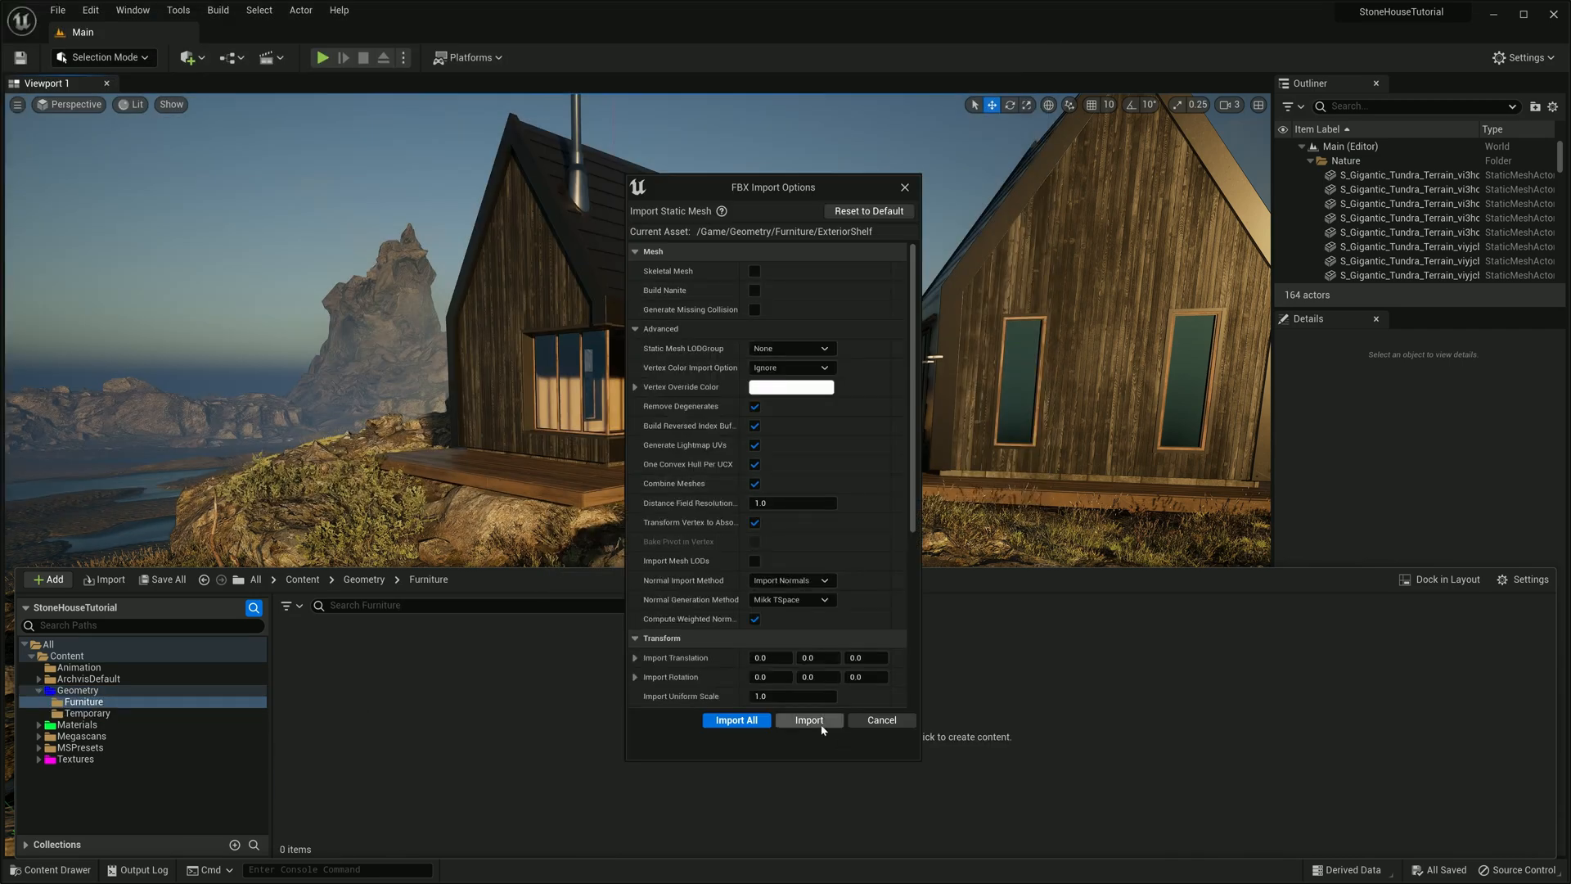
In Unreal Engine, import ExteriorShelf into the Geometry/Furniture folder and place it in the level at location 0, 0, 0
{"action": "left_click", "coordinate": [809, 720]}
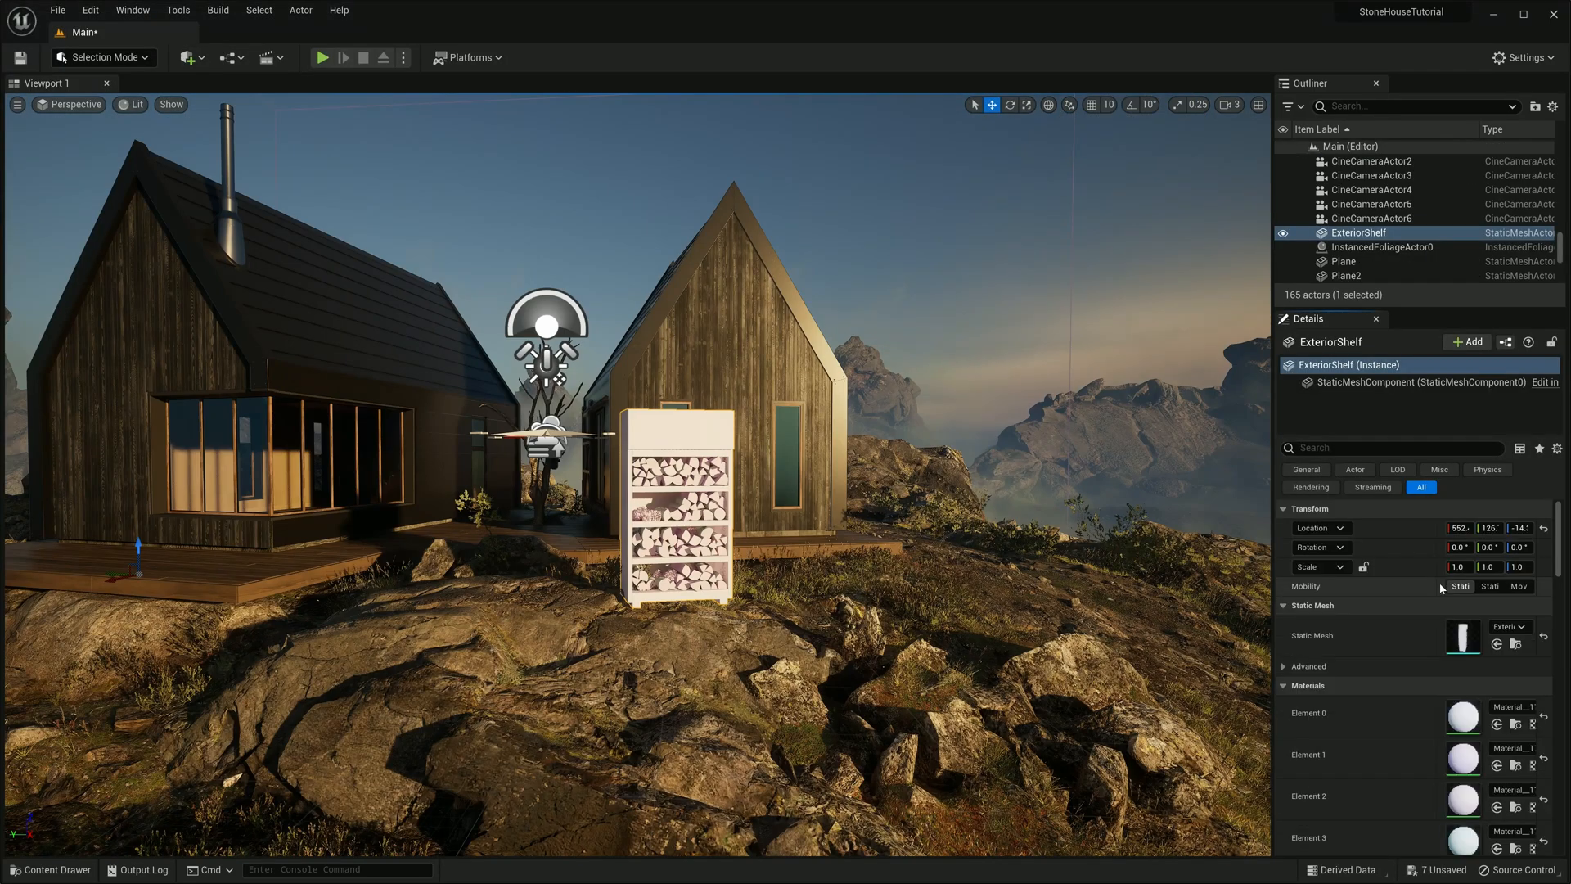
{"action": "left_click", "coordinate": [1458, 528]}
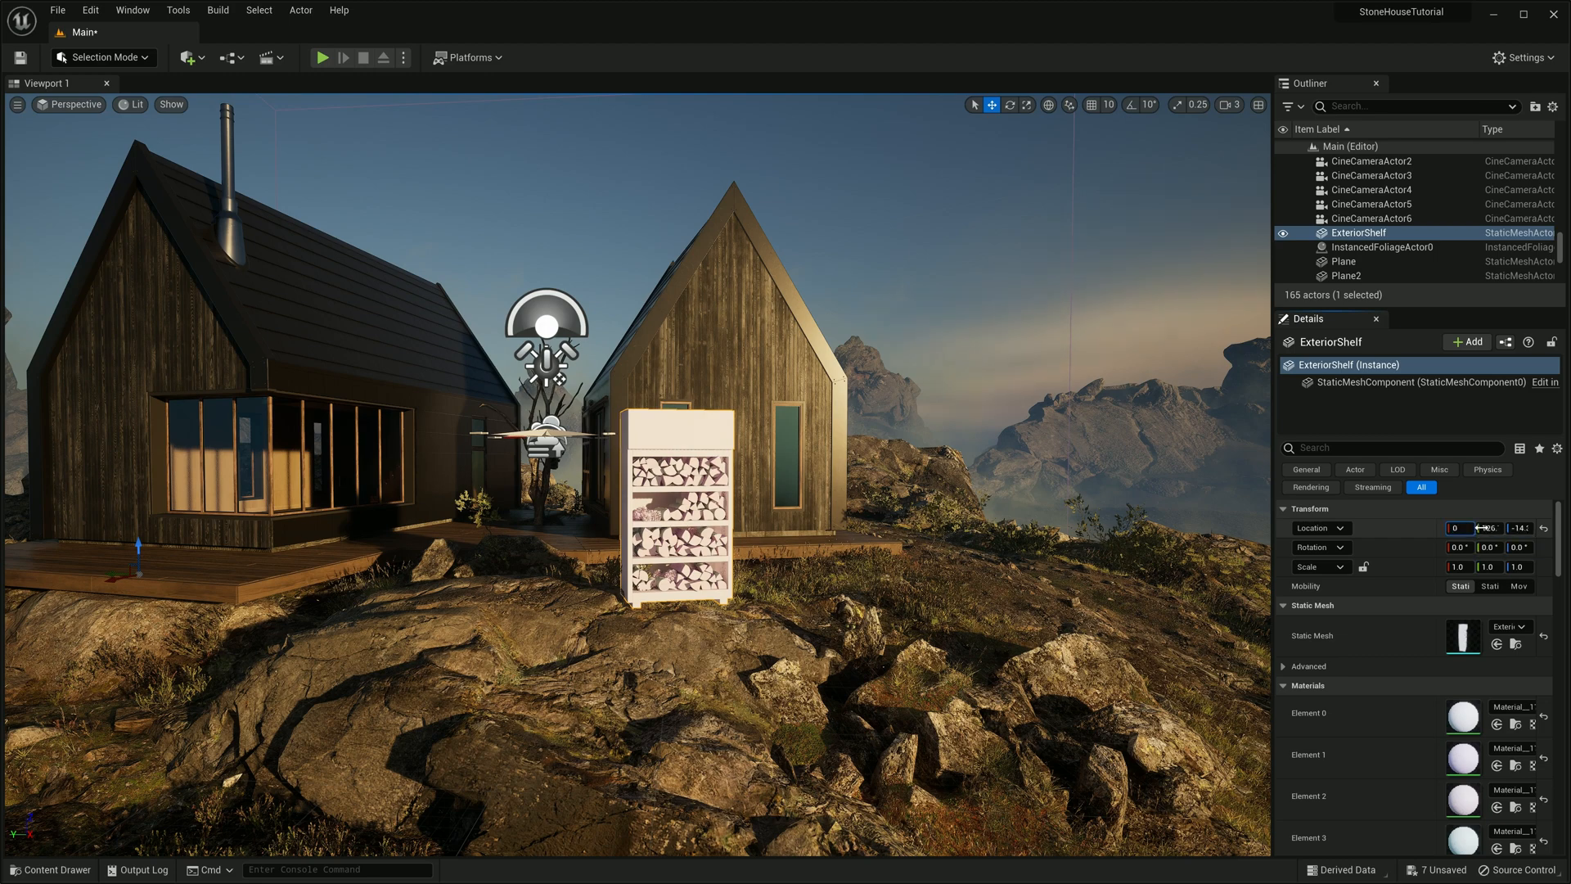
{"action": "type", "text": "0"}
{"action": "key", "text": "Tab"}
{"action": "type", "text": "0"}
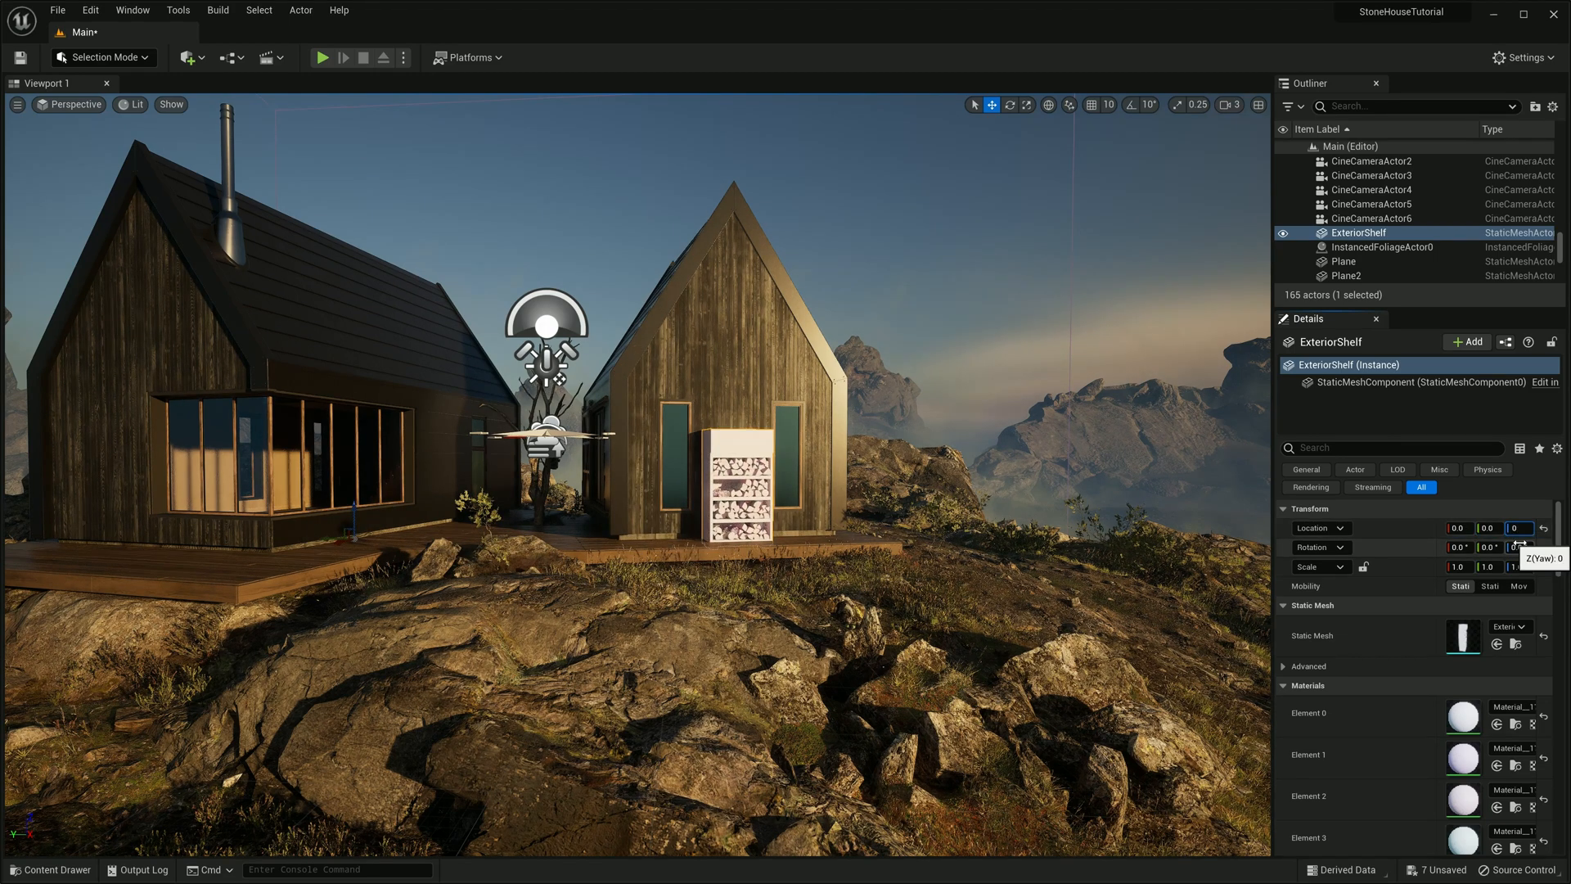
Examine the placed exterior shelf against the cabin wall and the kitchen shelves above the sink inside
{"action": "right_click_drag", "start_coordinate": [859, 475], "coordinate": [806, 463]}
{"action": "key", "text": "w"}
{"action": "key", "text": "d"}
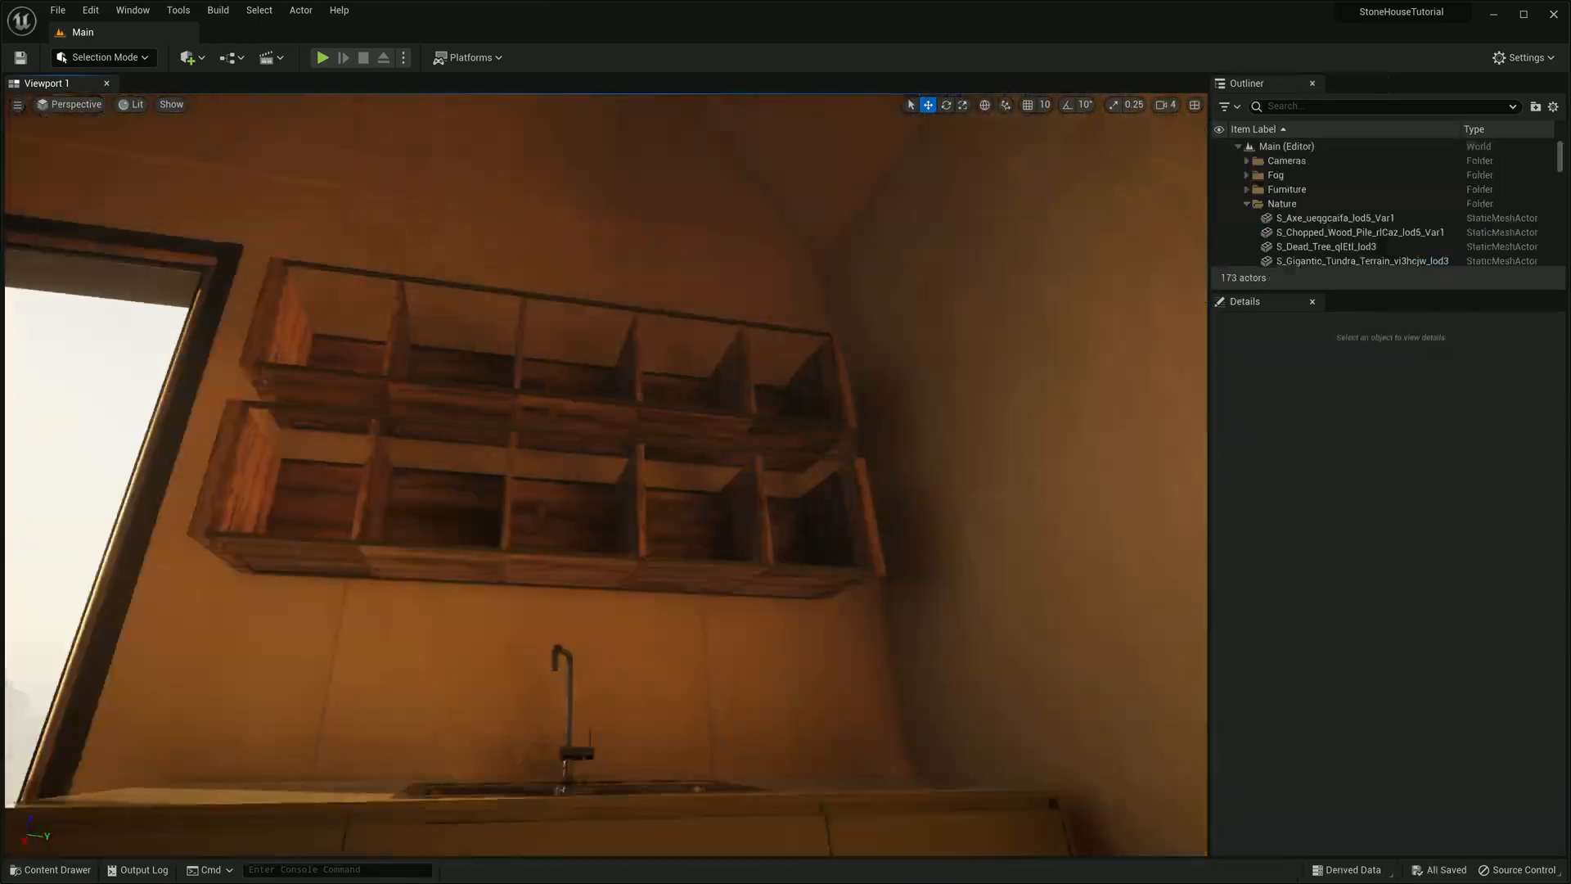
{"action": "right_click_drag", "start_coordinate": [605, 393], "coordinate": [360, 515]}
{"action": "key", "text": "w"}
{"action": "key", "text": "s"}
{"action": "key", "text": "w"}
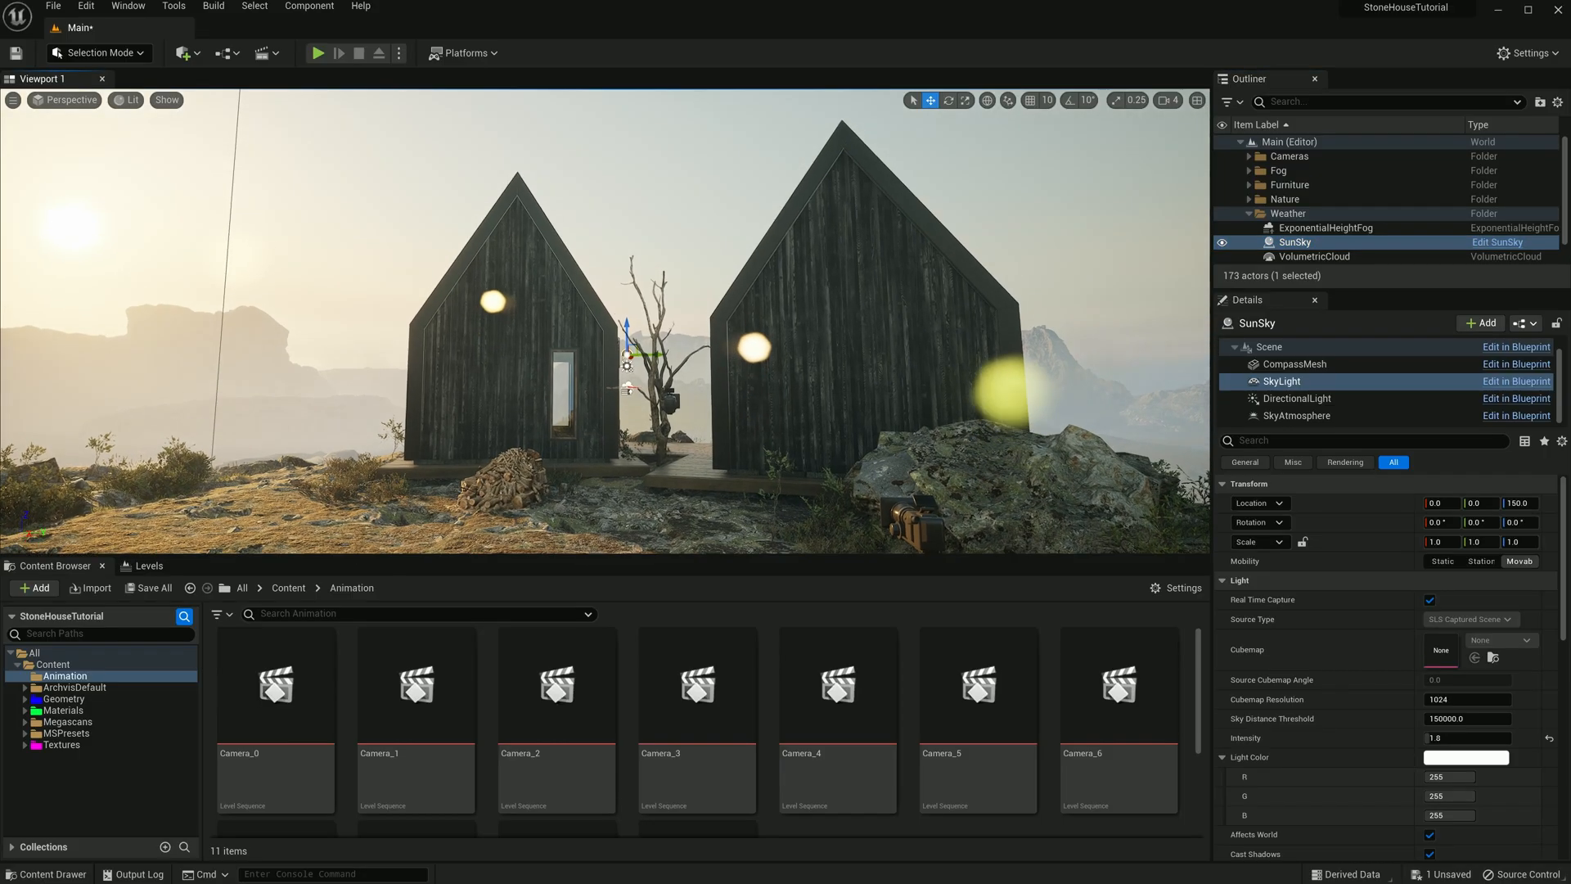
Try raising the intensity of SunSky's SkyLight component to about 10.13, and undo the change
{"action": "right_click_drag", "start_coordinate": [605, 327], "coordinate": [687, 376]}
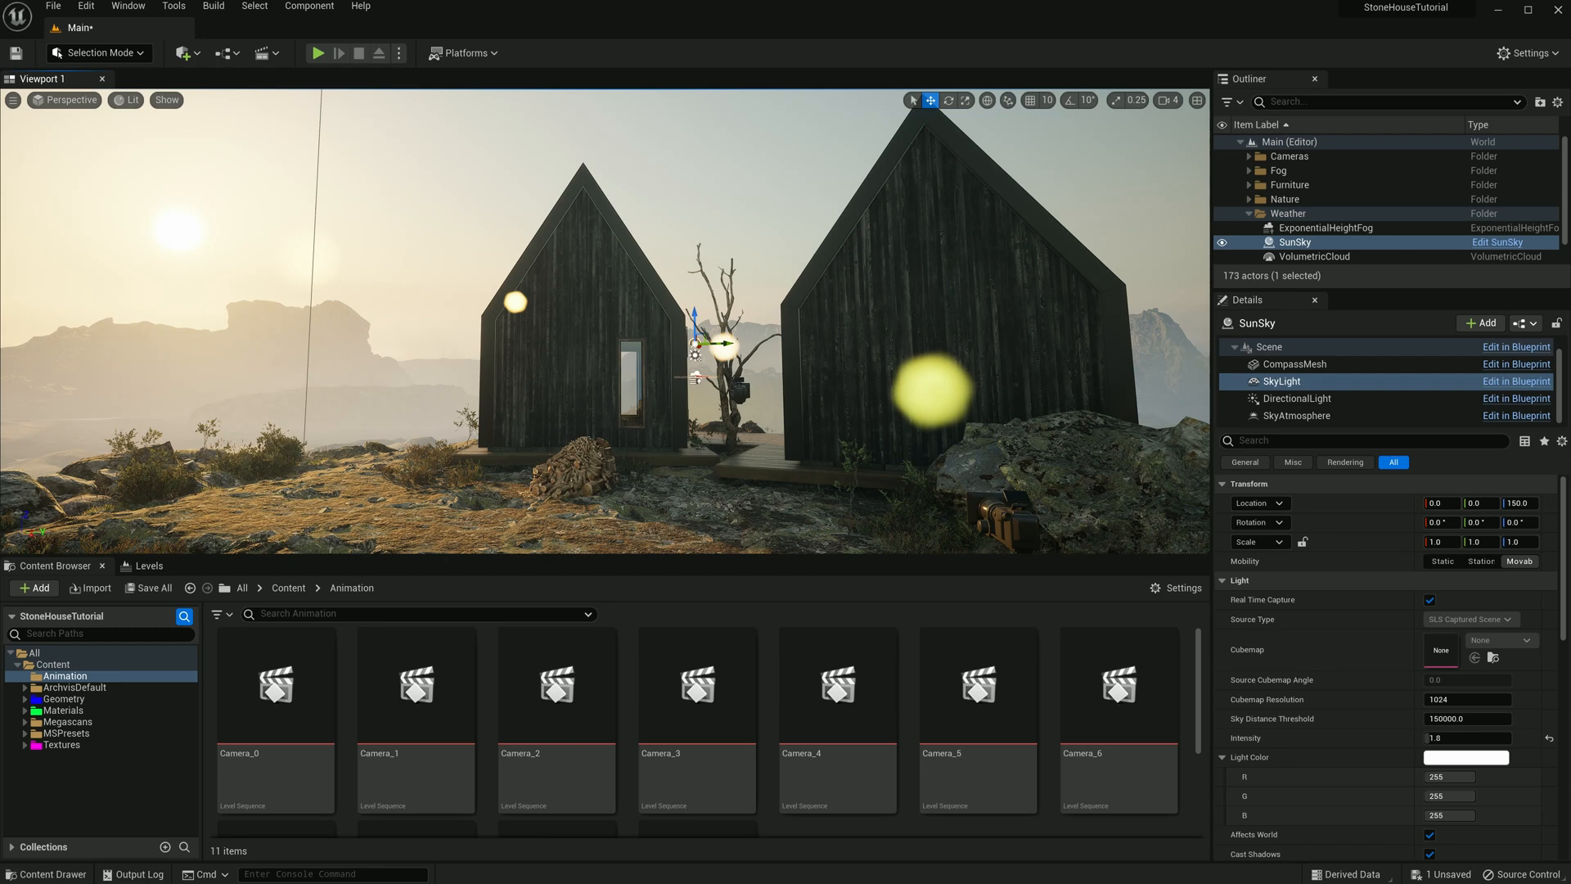
{"action": "right_click_drag", "start_coordinate": [687, 376], "coordinate": [736, 401]}
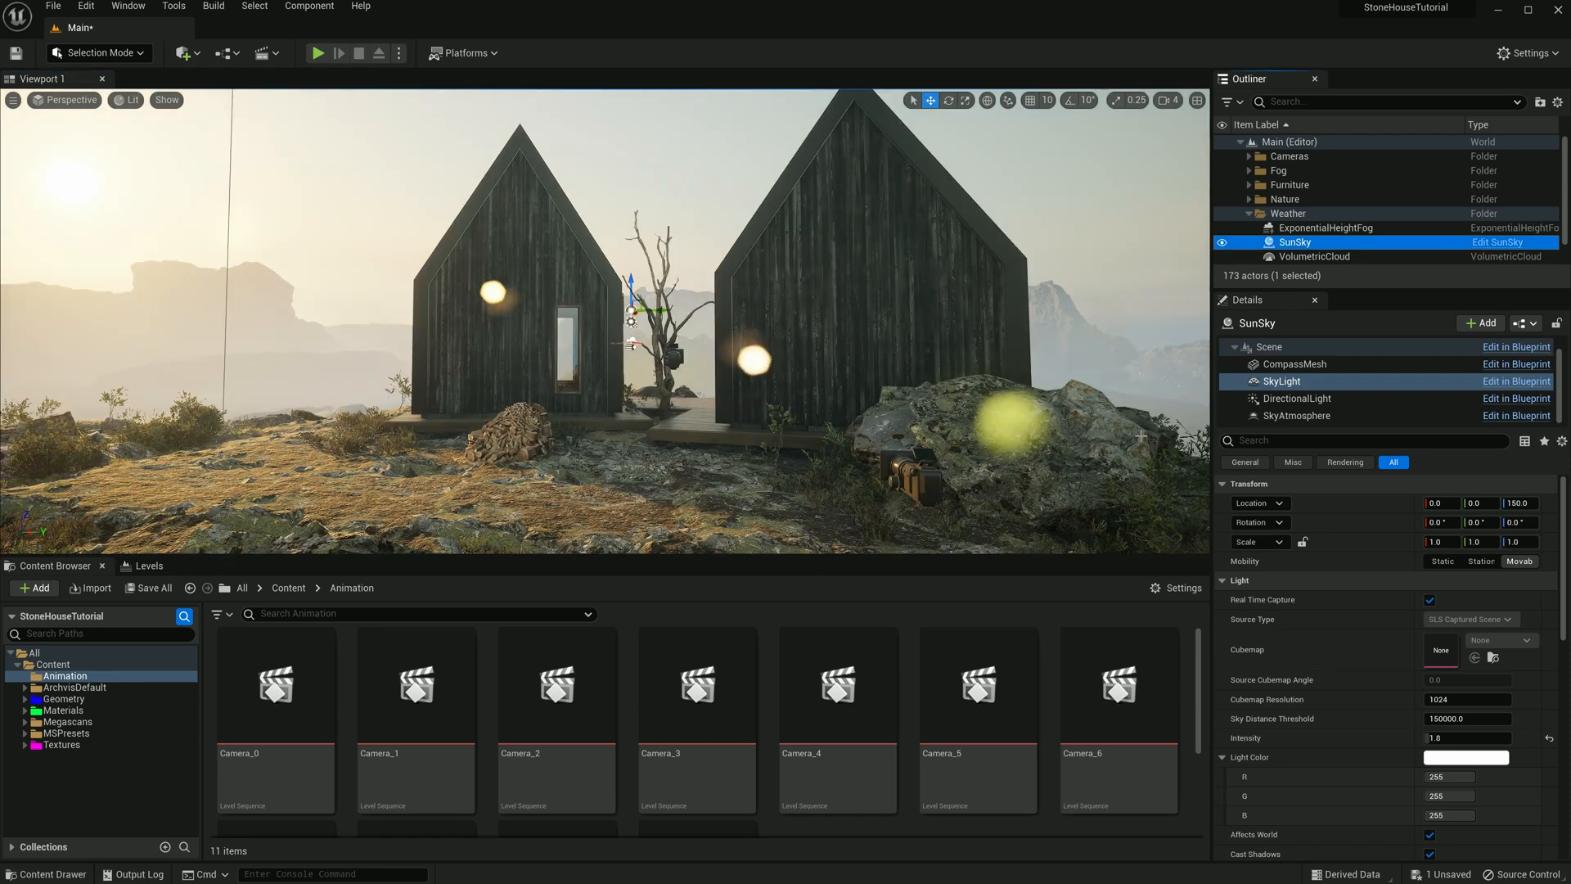
{"action": "right_click_drag", "start_coordinate": [1127, 433], "coordinate": [1064, 395]}
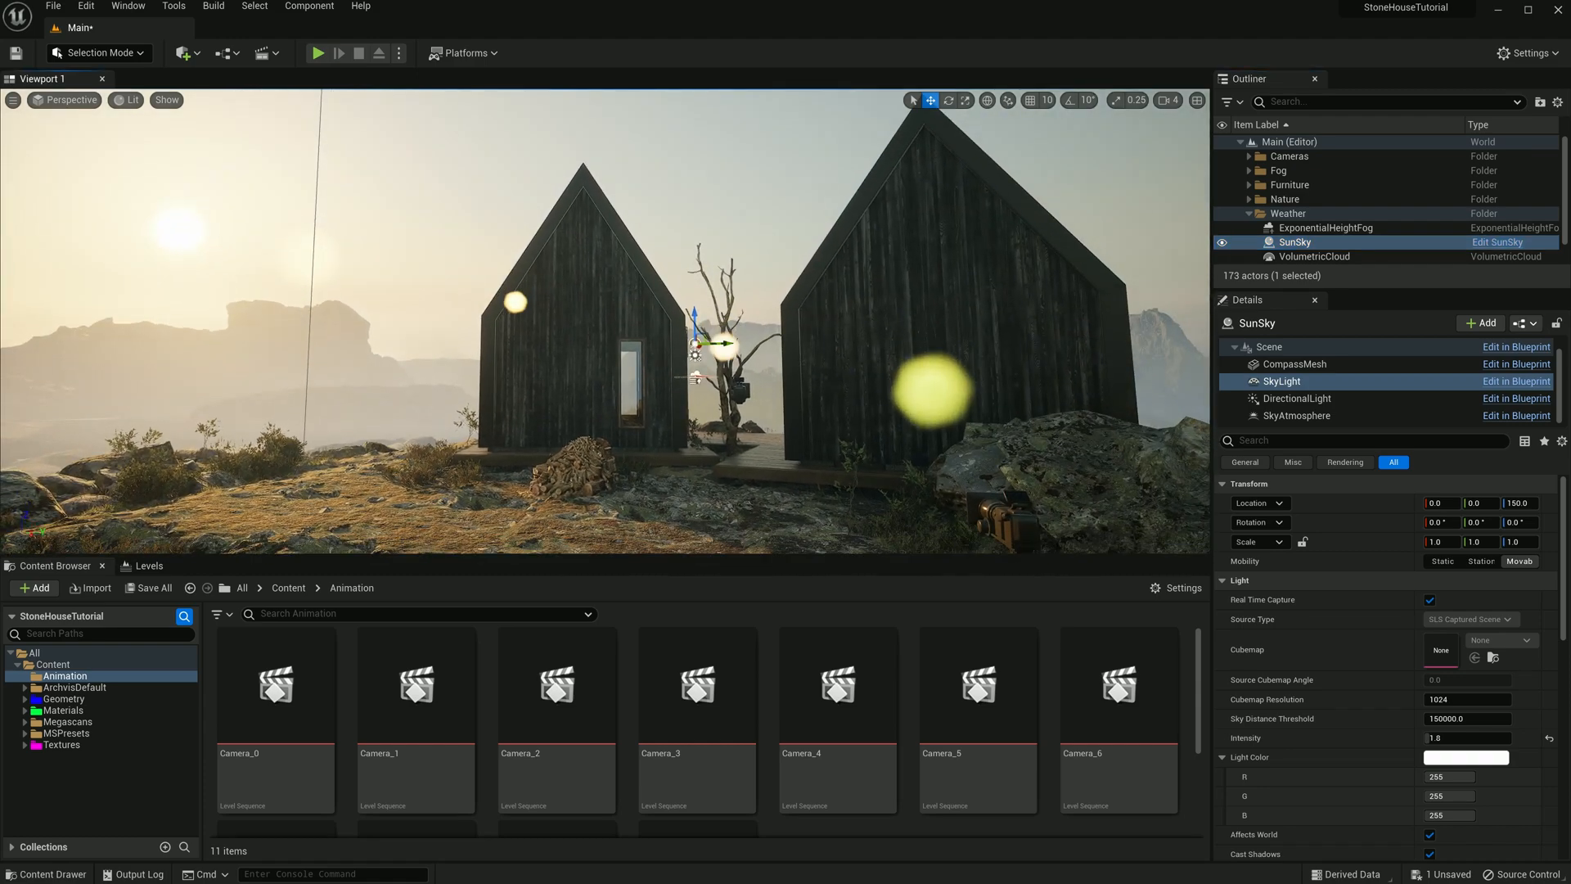
{"action": "left_click_drag", "start_coordinate": [1430, 738], "coordinate": [1497, 739]}
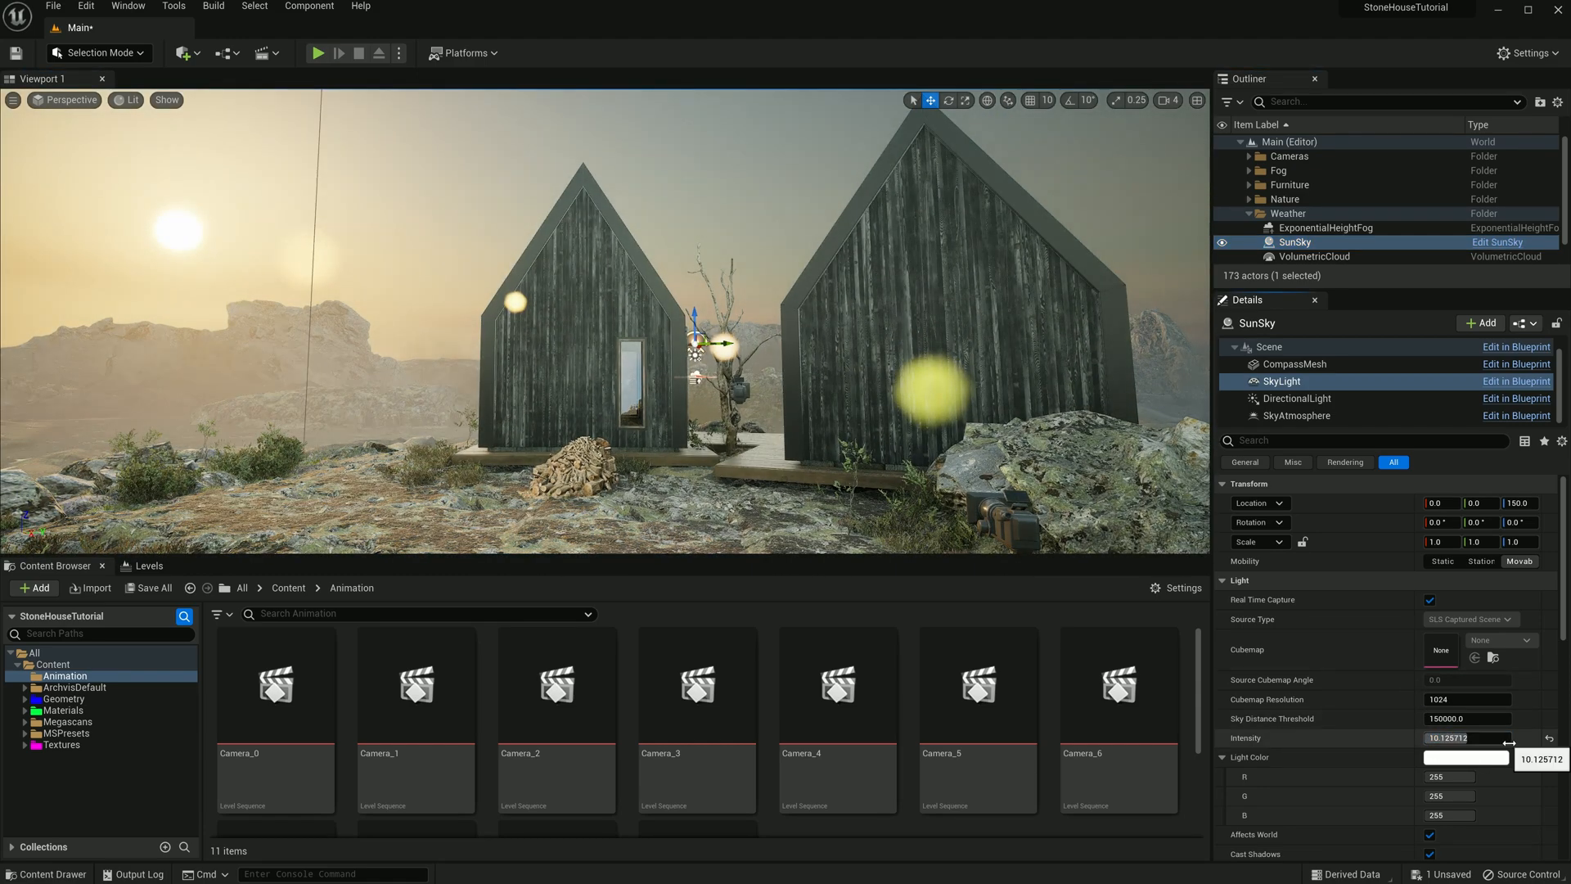
{"action": "key", "text": "ctrl+z"}
Try resetting the Atmosphere Height of SunSky's SkyAtmosphere component to its default, and undo the reset
{"action": "left_click", "coordinate": [1303, 143]}
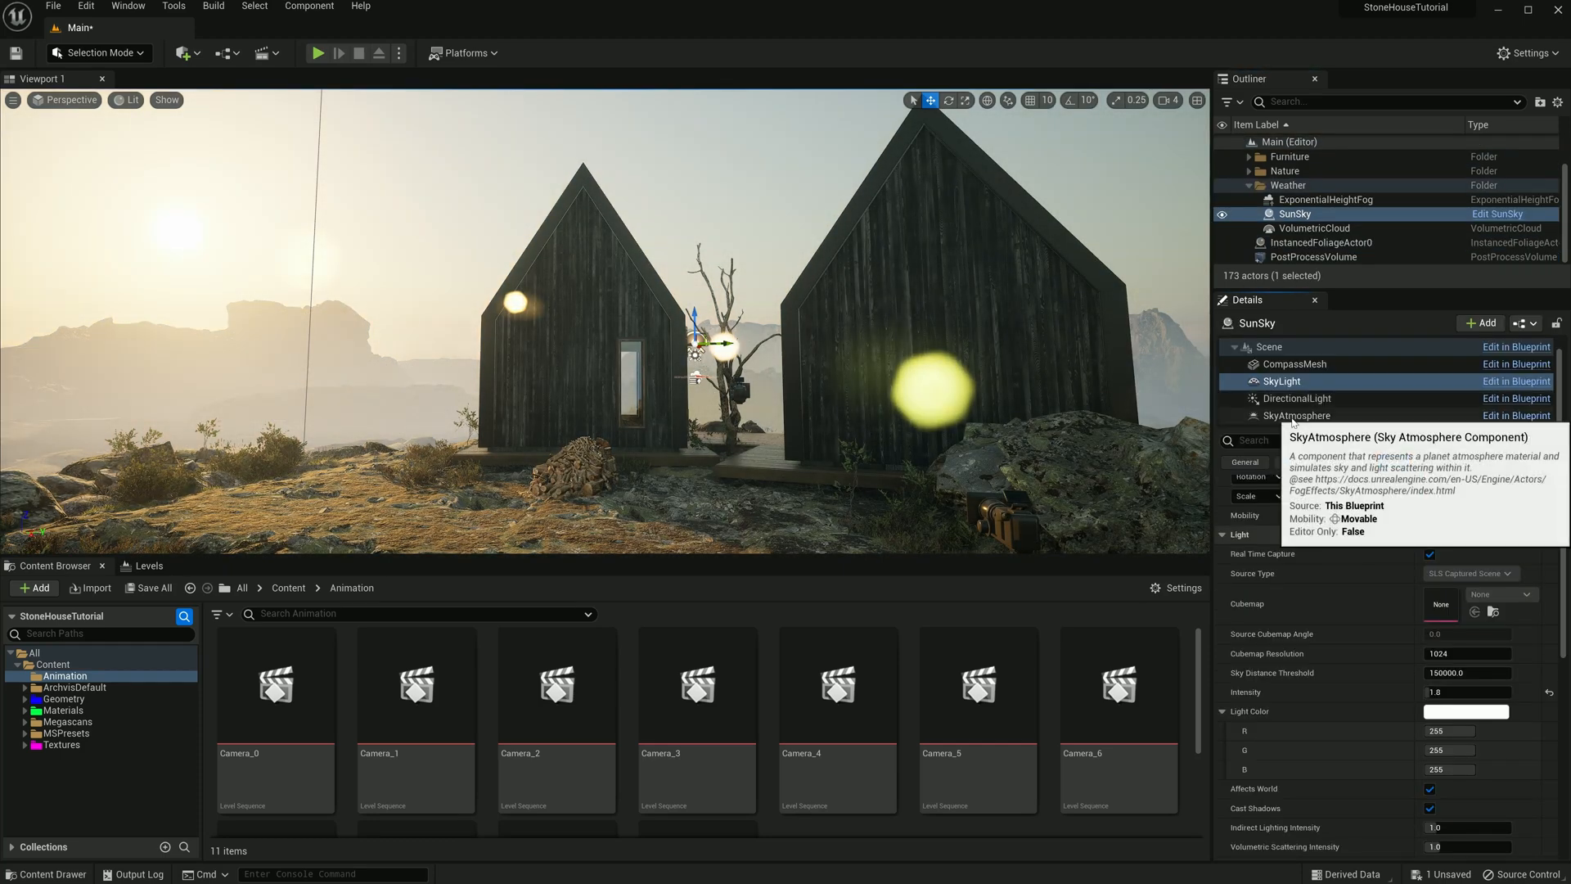
{"action": "left_click", "coordinate": [1293, 417]}
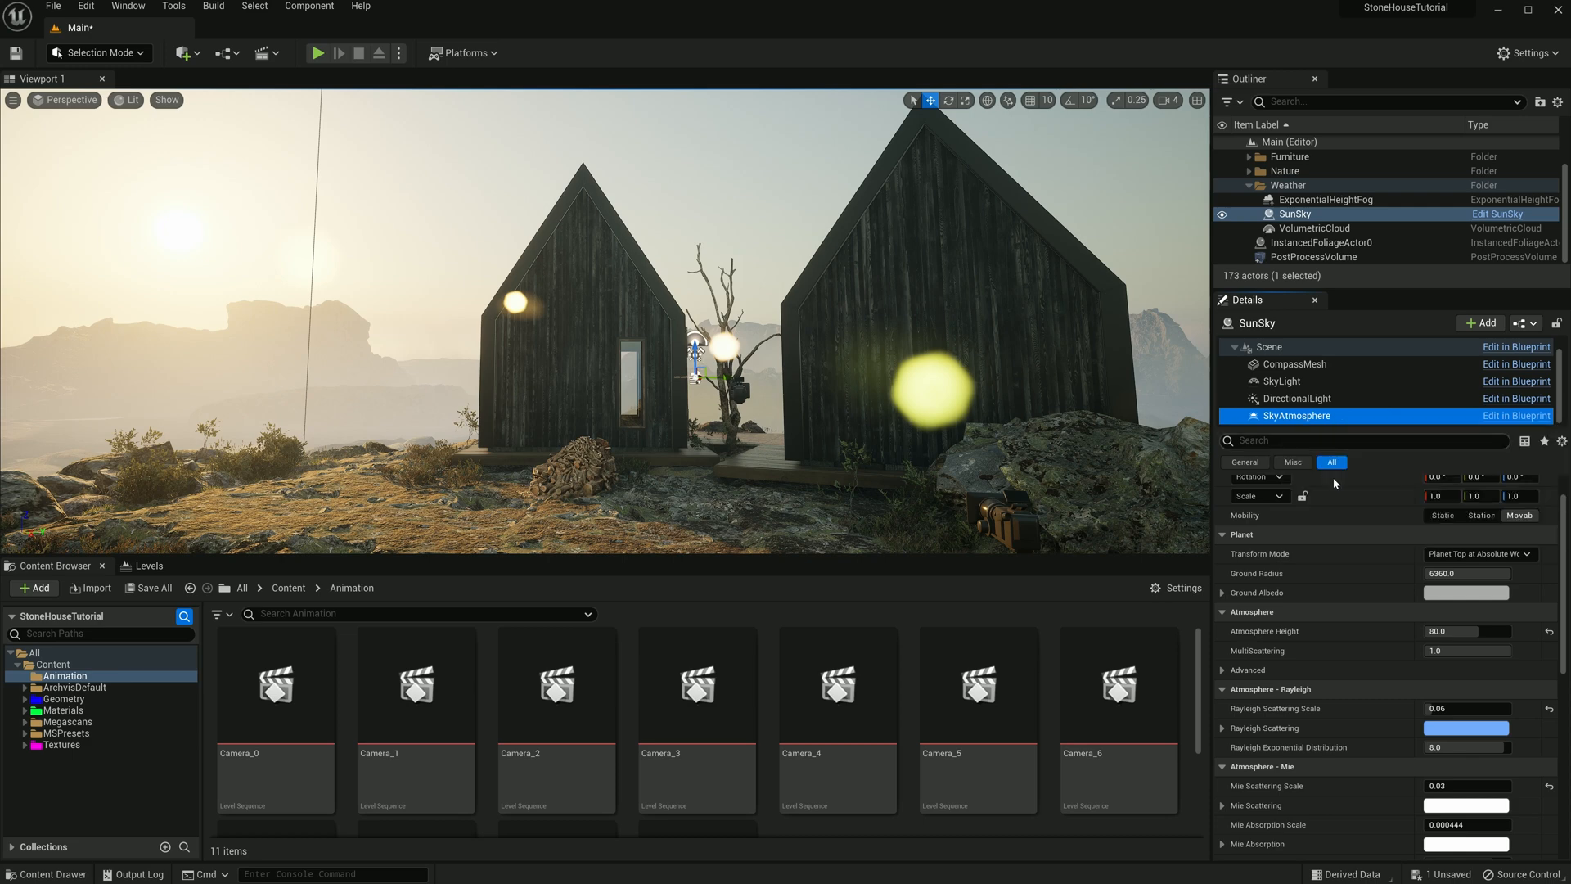
{"action": "left_click_drag", "start_coordinate": [1565, 524], "coordinate": [1564, 555]}
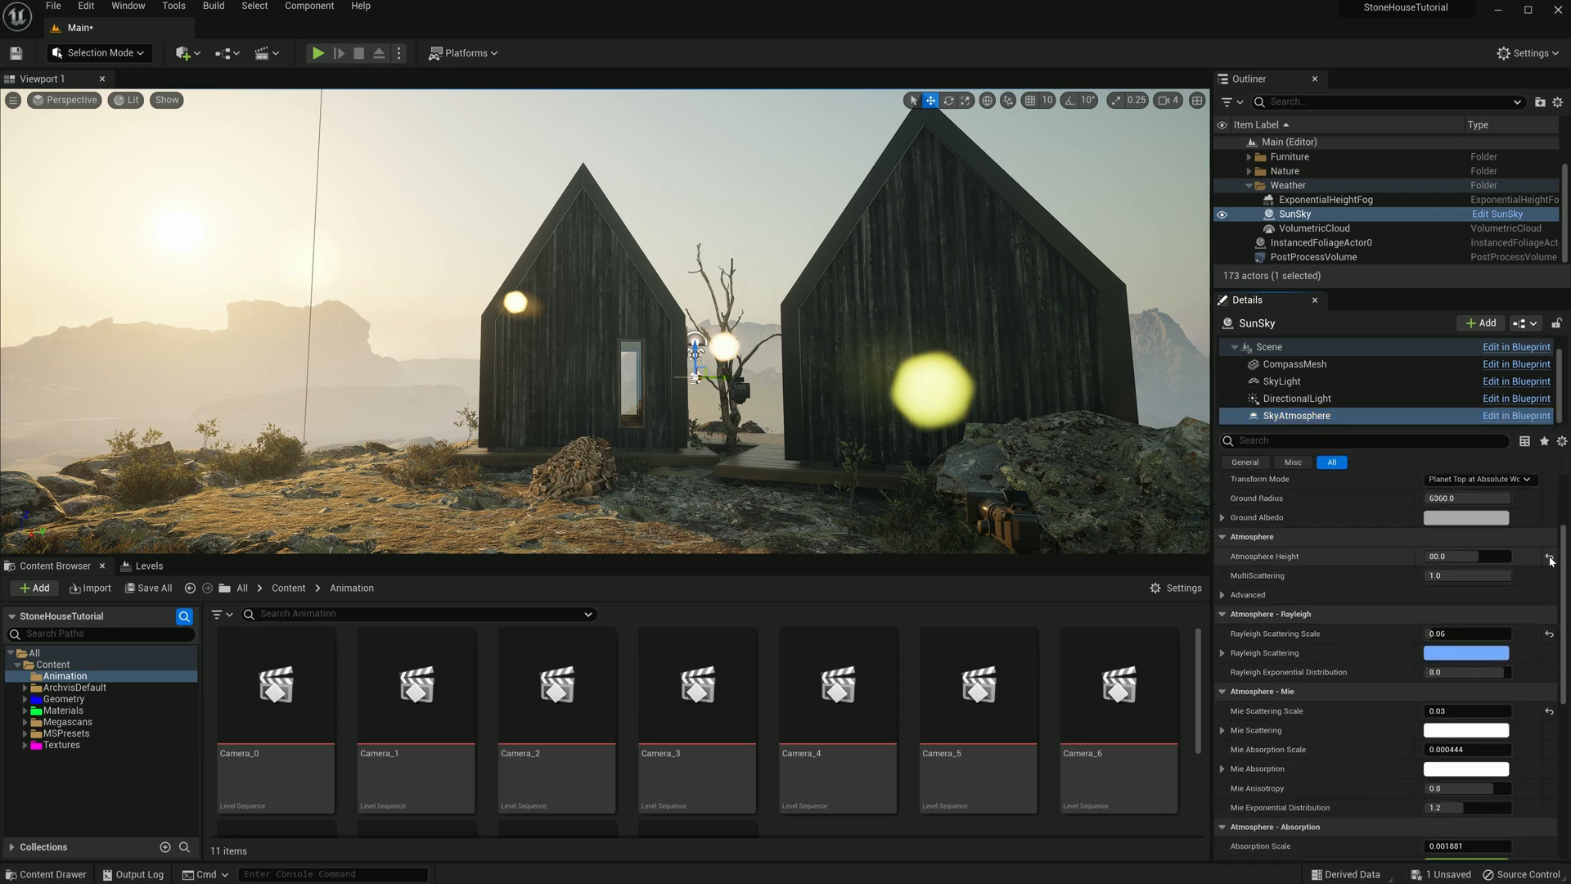
{"action": "left_click", "coordinate": [1550, 557]}
{"action": "key", "text": "ctrl+z"}
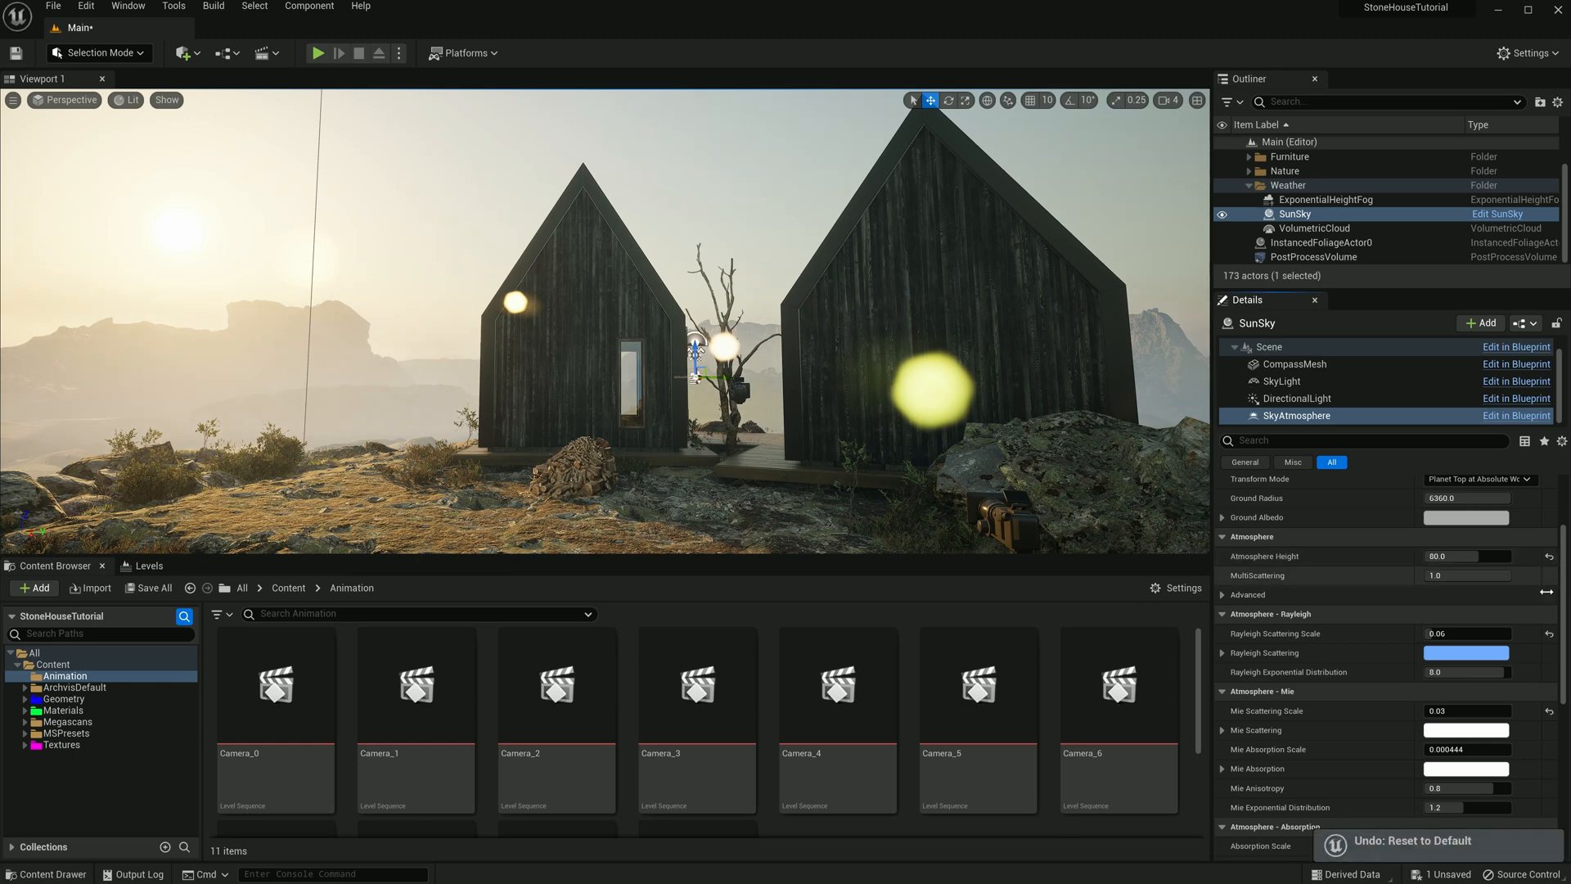
Try resetting the Rayleigh and Mie Scattering Scale values of SunSky's SkyAtmosphere to their defaults, and undo both resets
{"action": "left_click", "coordinate": [1548, 634]}
{"action": "key", "text": "ctrl+z"}
{"action": "scroll", "coordinate": [1549, 637], "scroll_direction": "down", "scroll_amount": 3}
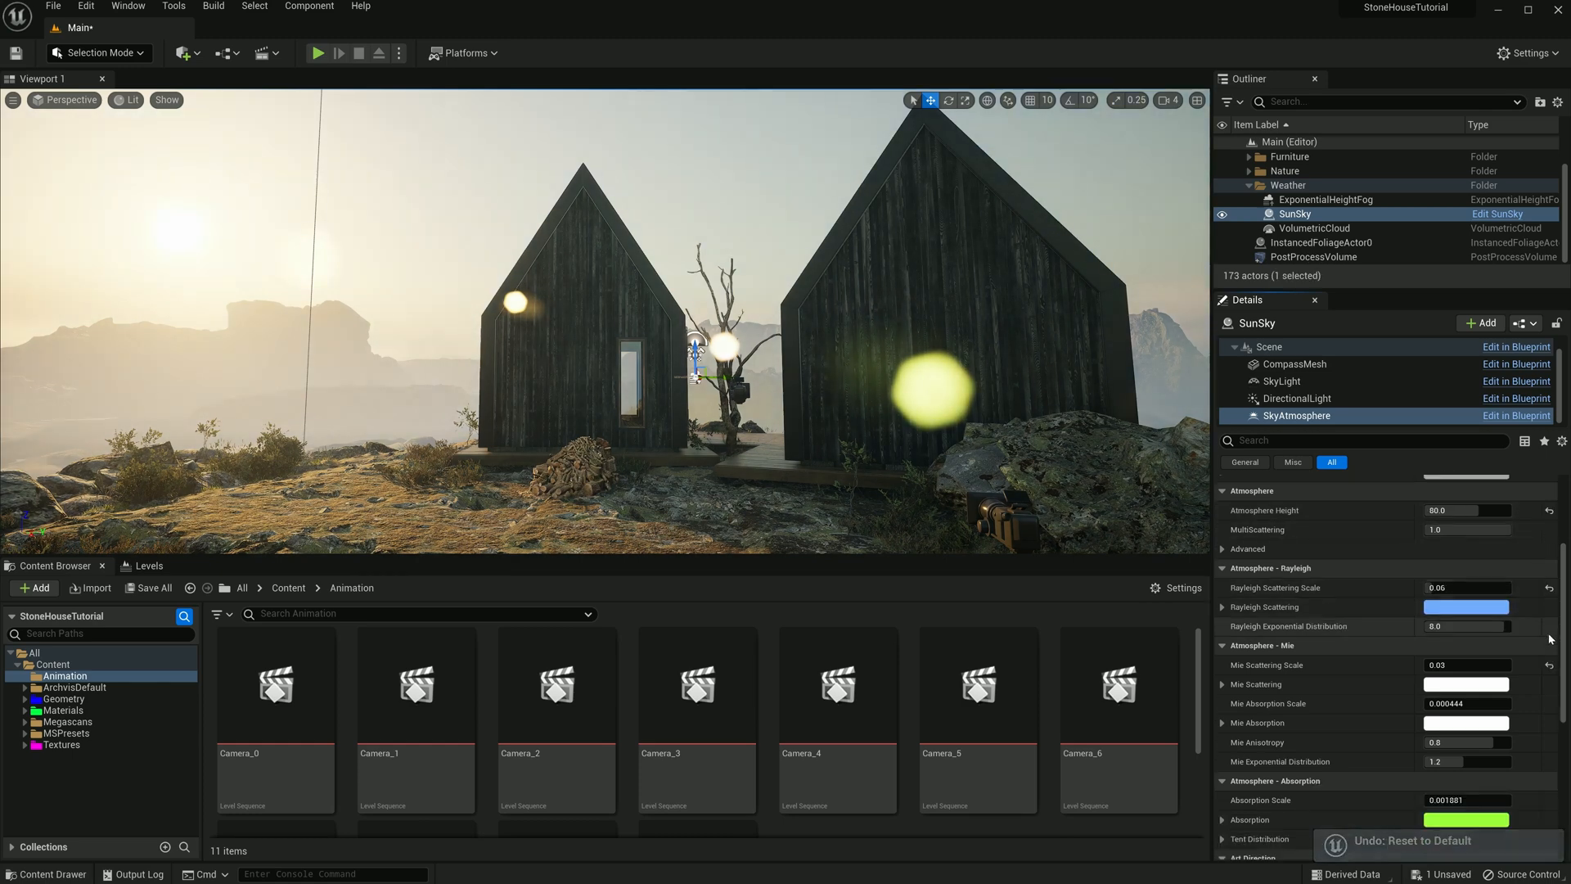
{"action": "left_click", "coordinate": [1549, 620]}
{"action": "key", "text": "ctrl+z"}
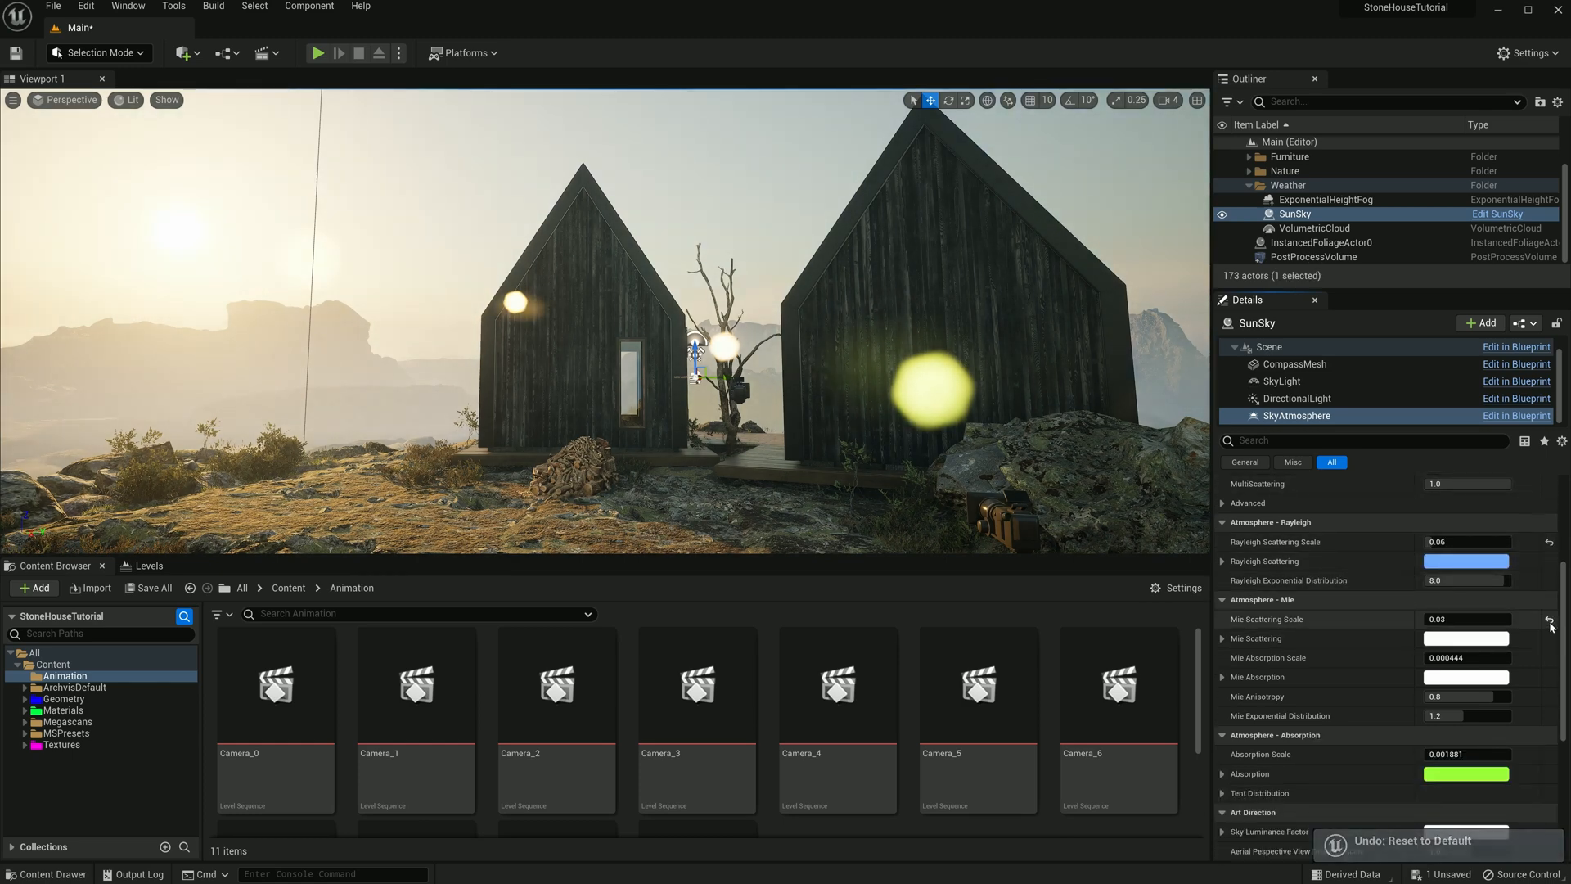
{"action": "scroll", "coordinate": [1551, 627], "scroll_direction": "up", "scroll_amount": 6}
Examine the Lumen Global Illumination settings of the PostProcessVolume, and collapse the Global Illumination section
{"action": "left_click", "coordinate": [1295, 257]}
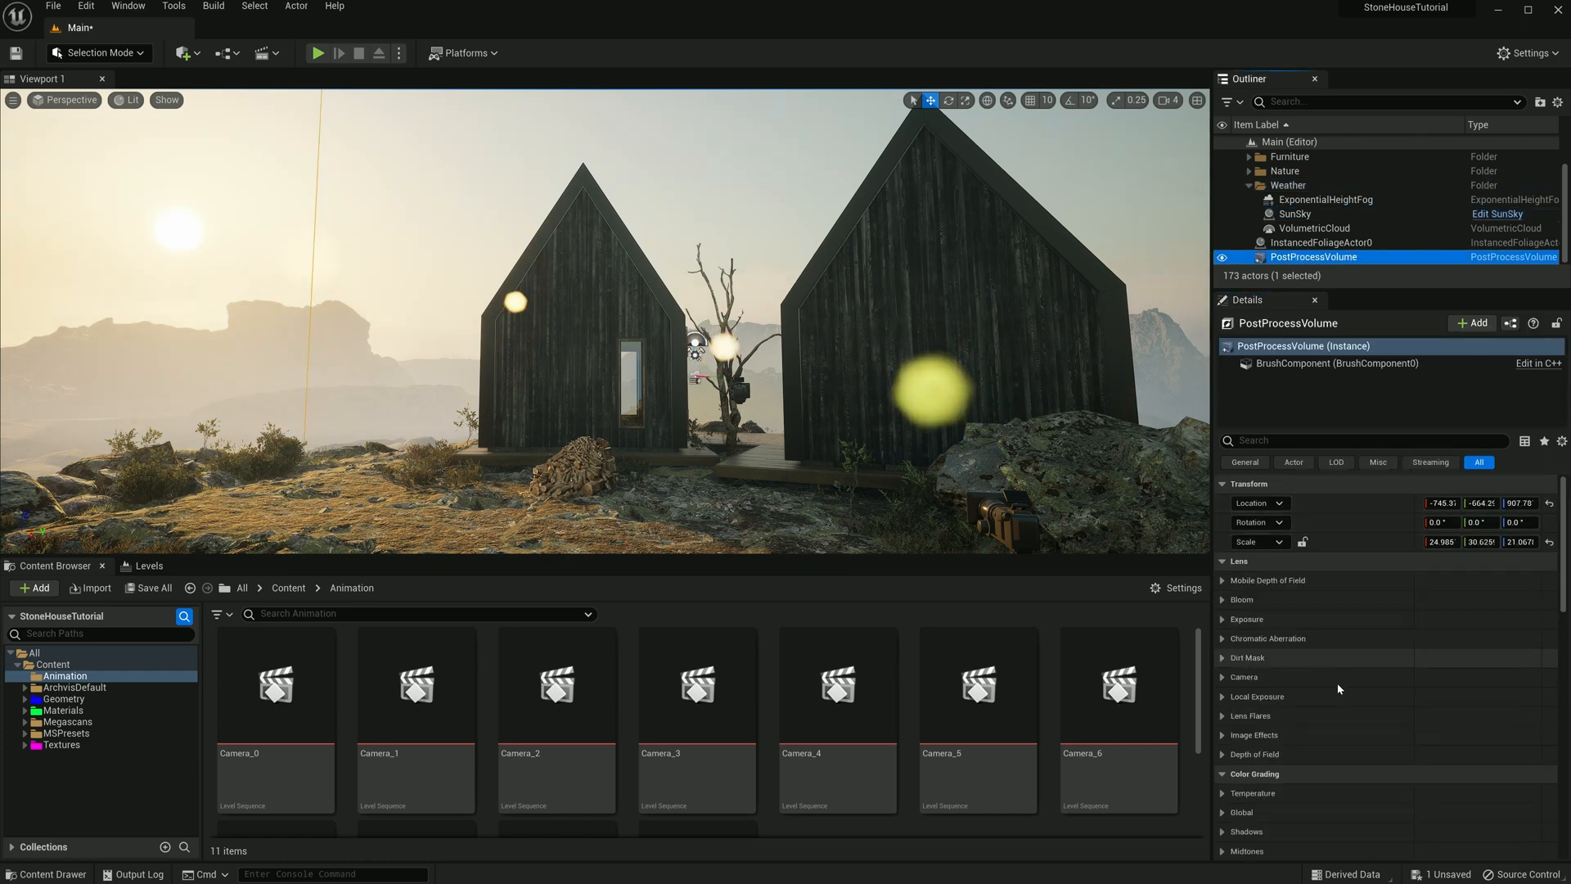
{"action": "scroll", "coordinate": [1336, 688], "scroll_direction": "down", "scroll_amount": 1}
{"action": "scroll", "coordinate": [1336, 682], "scroll_direction": "down", "scroll_amount": 10}
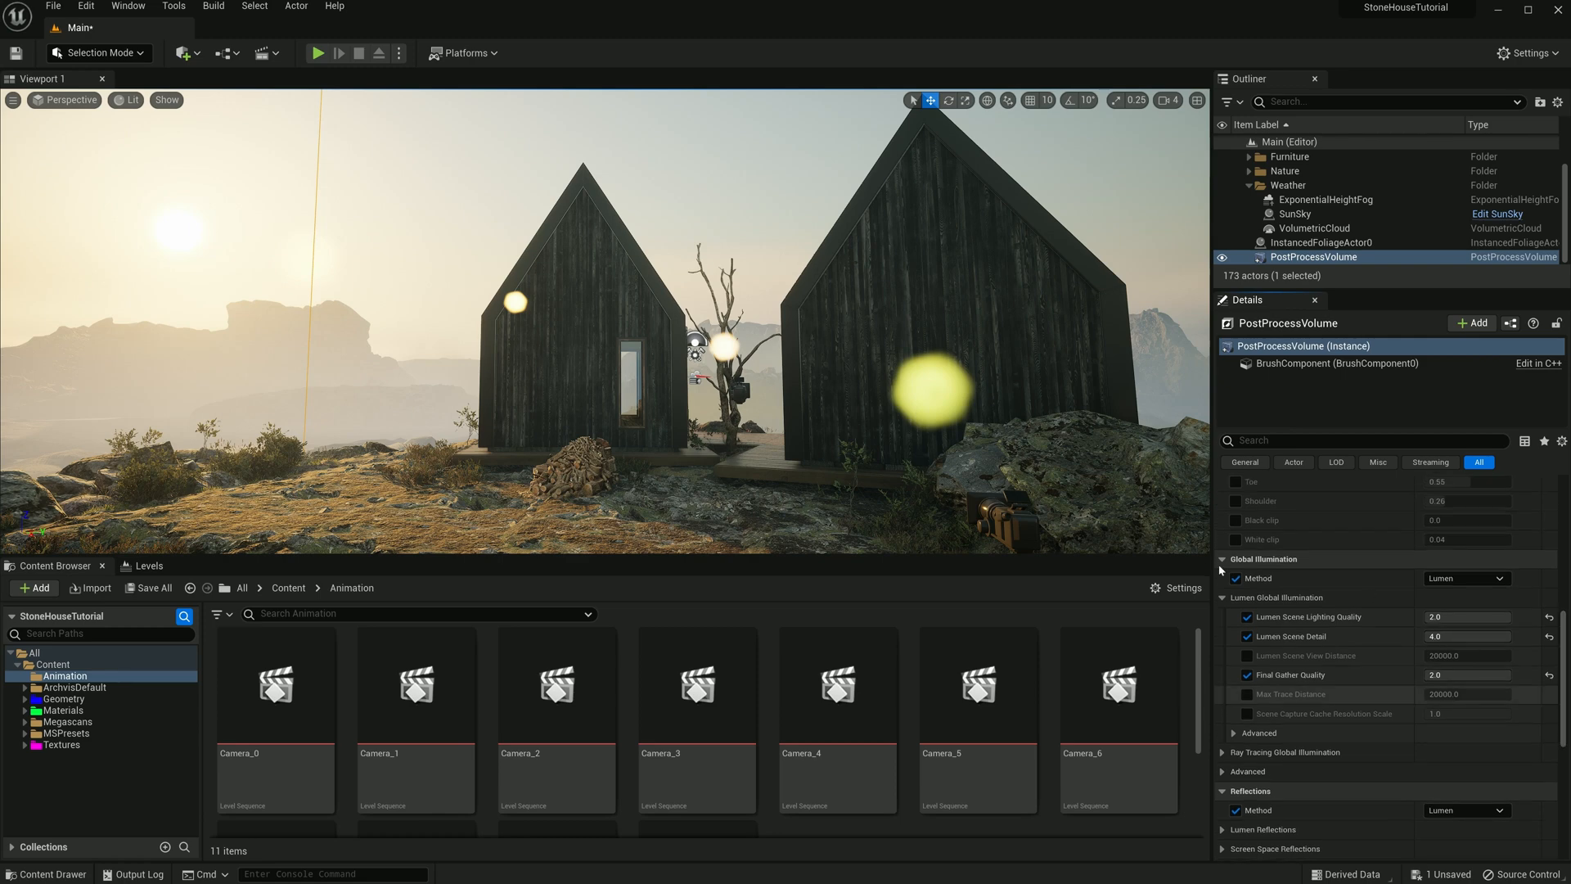
{"action": "left_click", "coordinate": [1223, 792]}
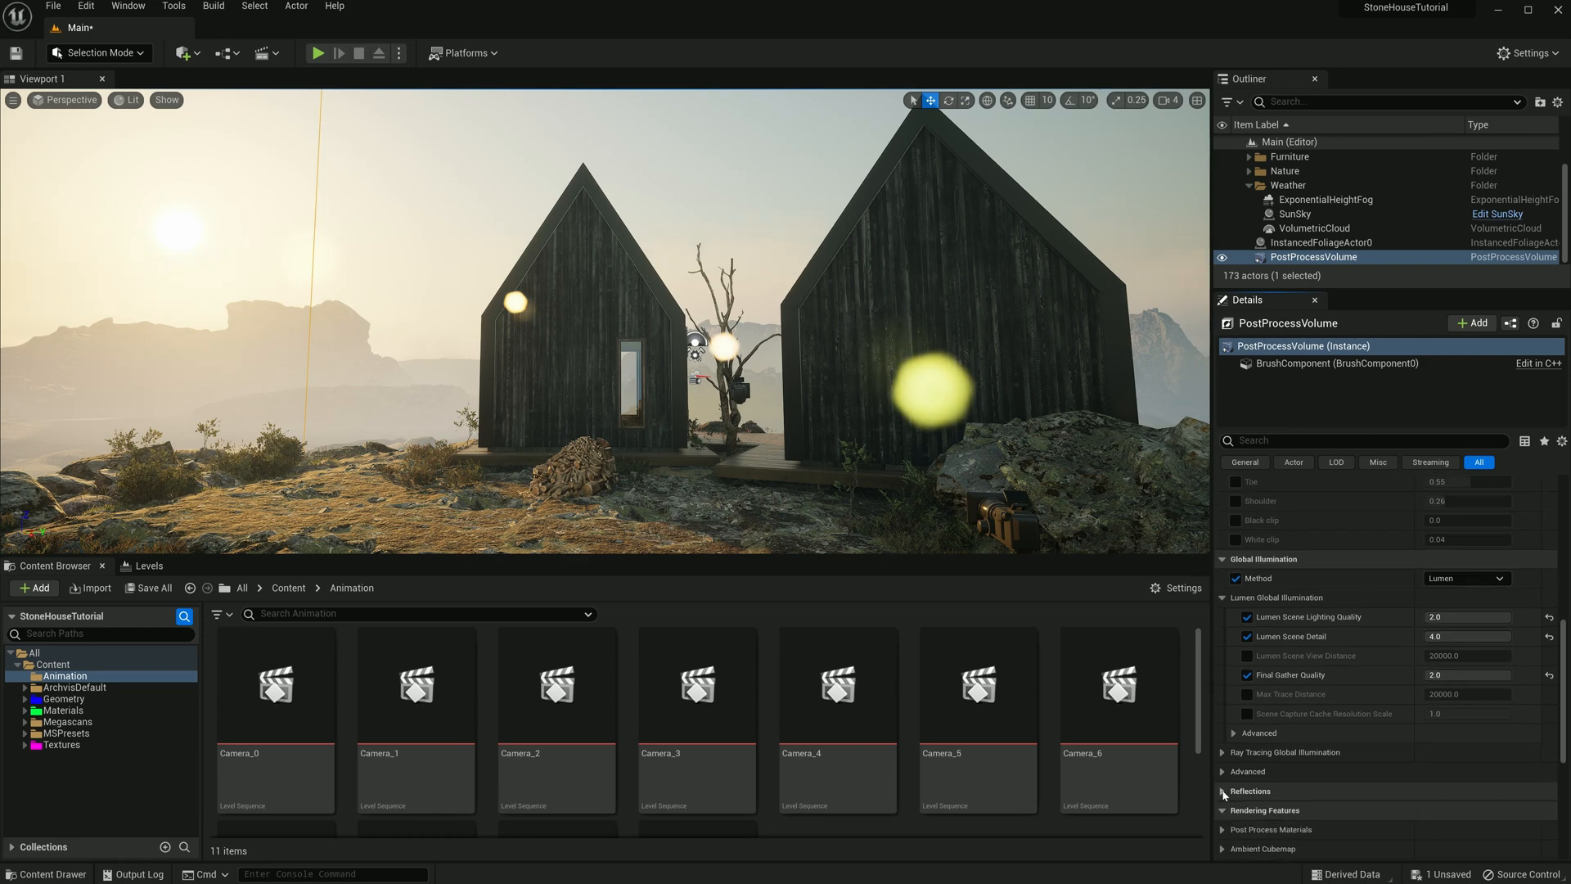
{"action": "left_click", "coordinate": [1222, 536]}
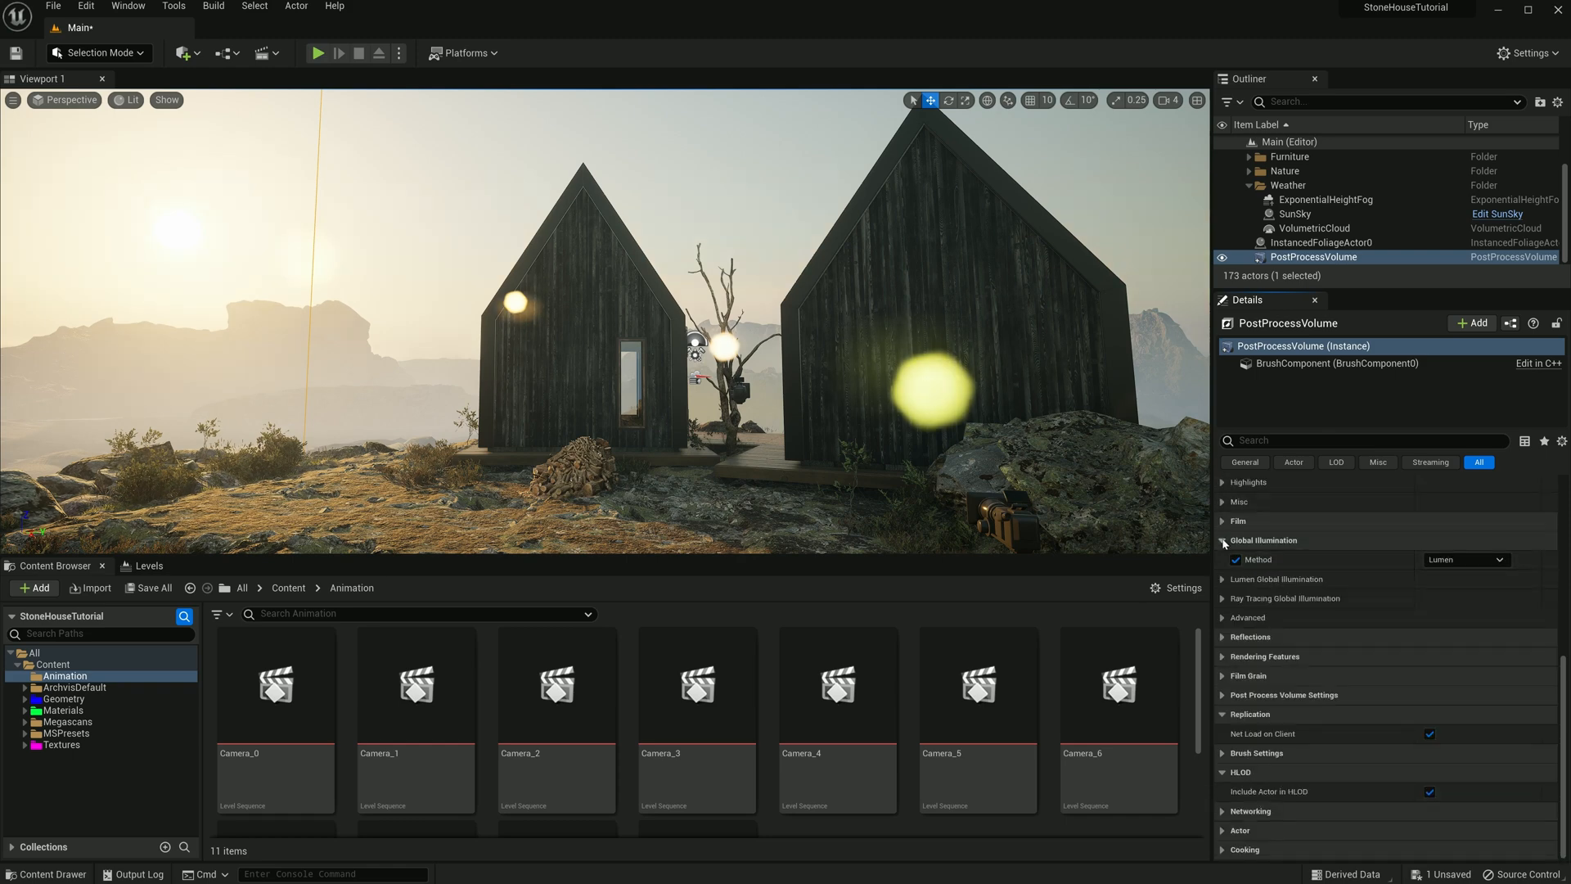
{"action": "left_click", "coordinate": [1223, 540]}
In the PostProcessVolume's Lumen Reflections, choose Hit Lighting for Reflections as Ray Lighting Mode, and inspect the cabin window up close
{"action": "left_click", "coordinate": [1222, 637]}
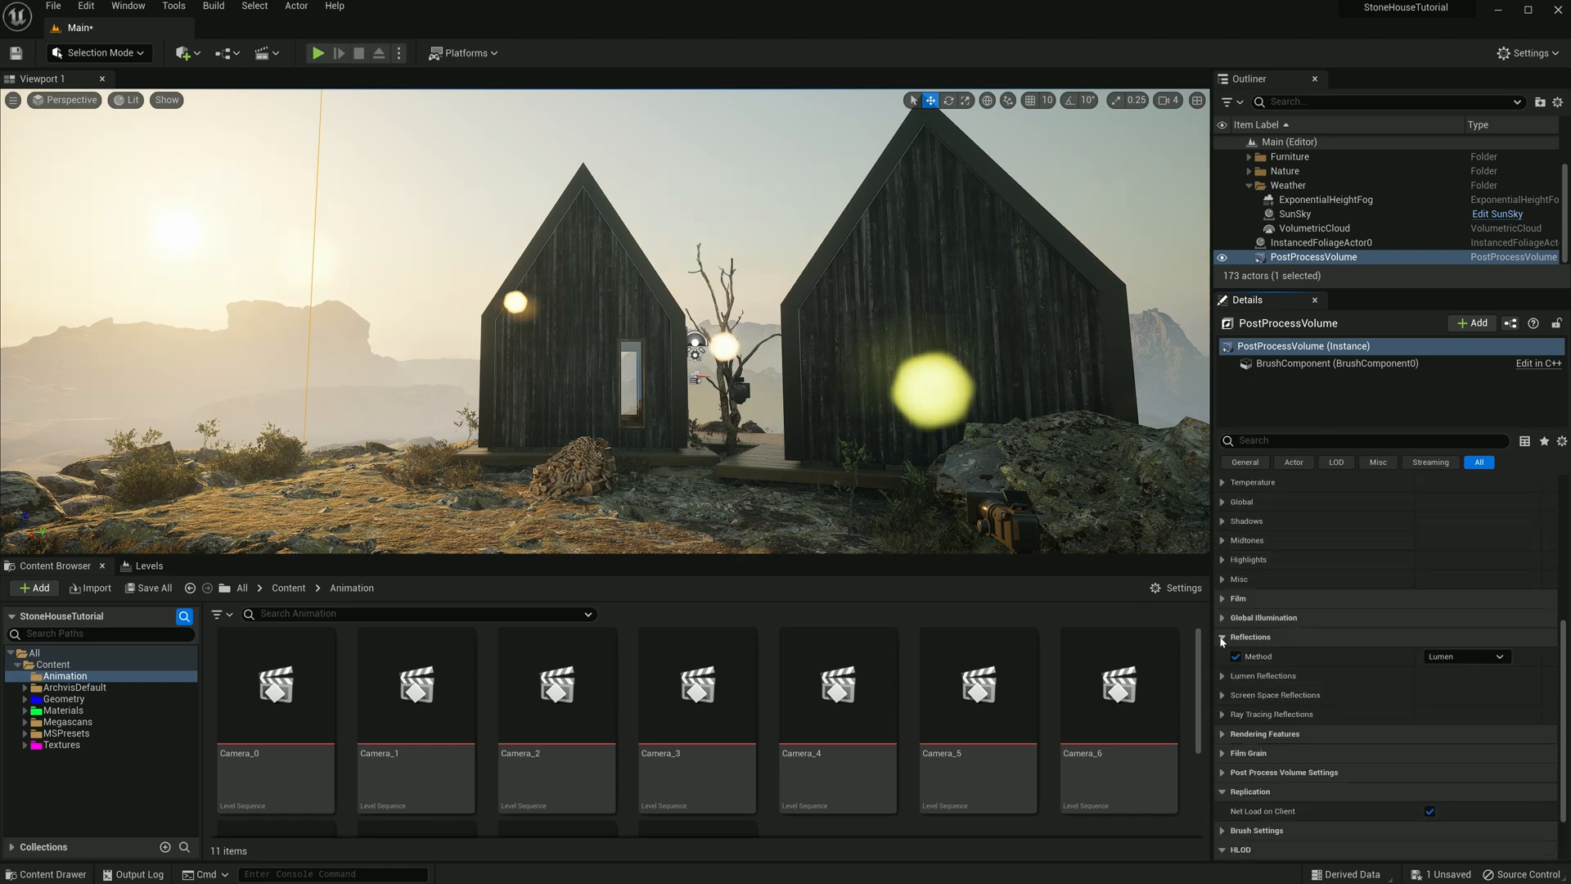
{"action": "left_click", "coordinate": [1222, 676]}
{"action": "scroll", "coordinate": [1432, 679], "scroll_direction": "down", "scroll_amount": 1}
{"action": "left_click", "coordinate": [1526, 669]}
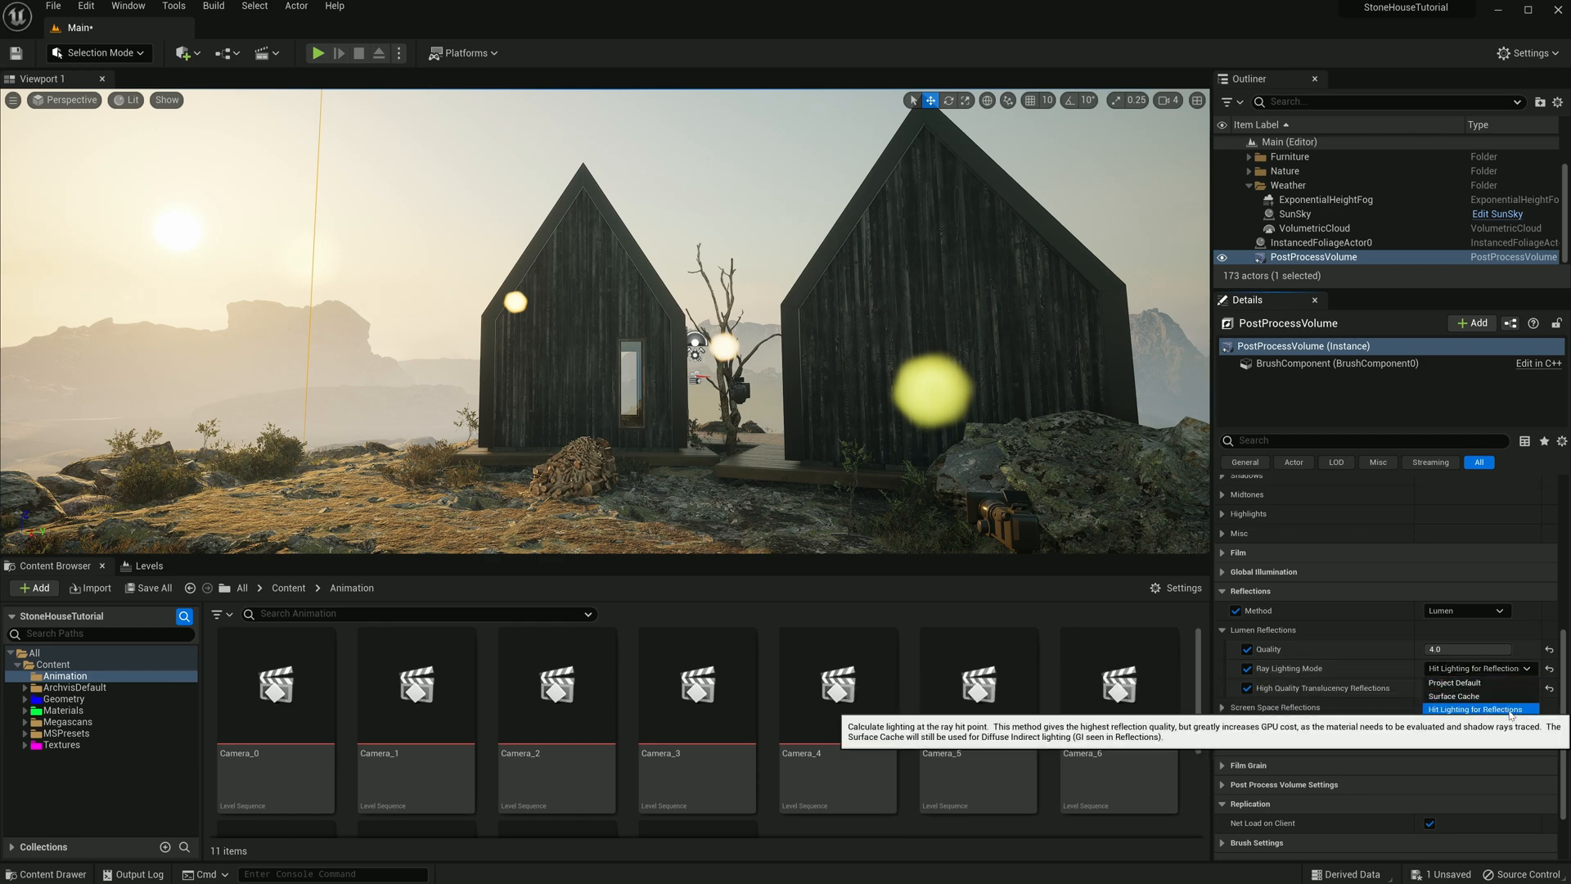
{"action": "left_click", "coordinate": [1511, 710]}
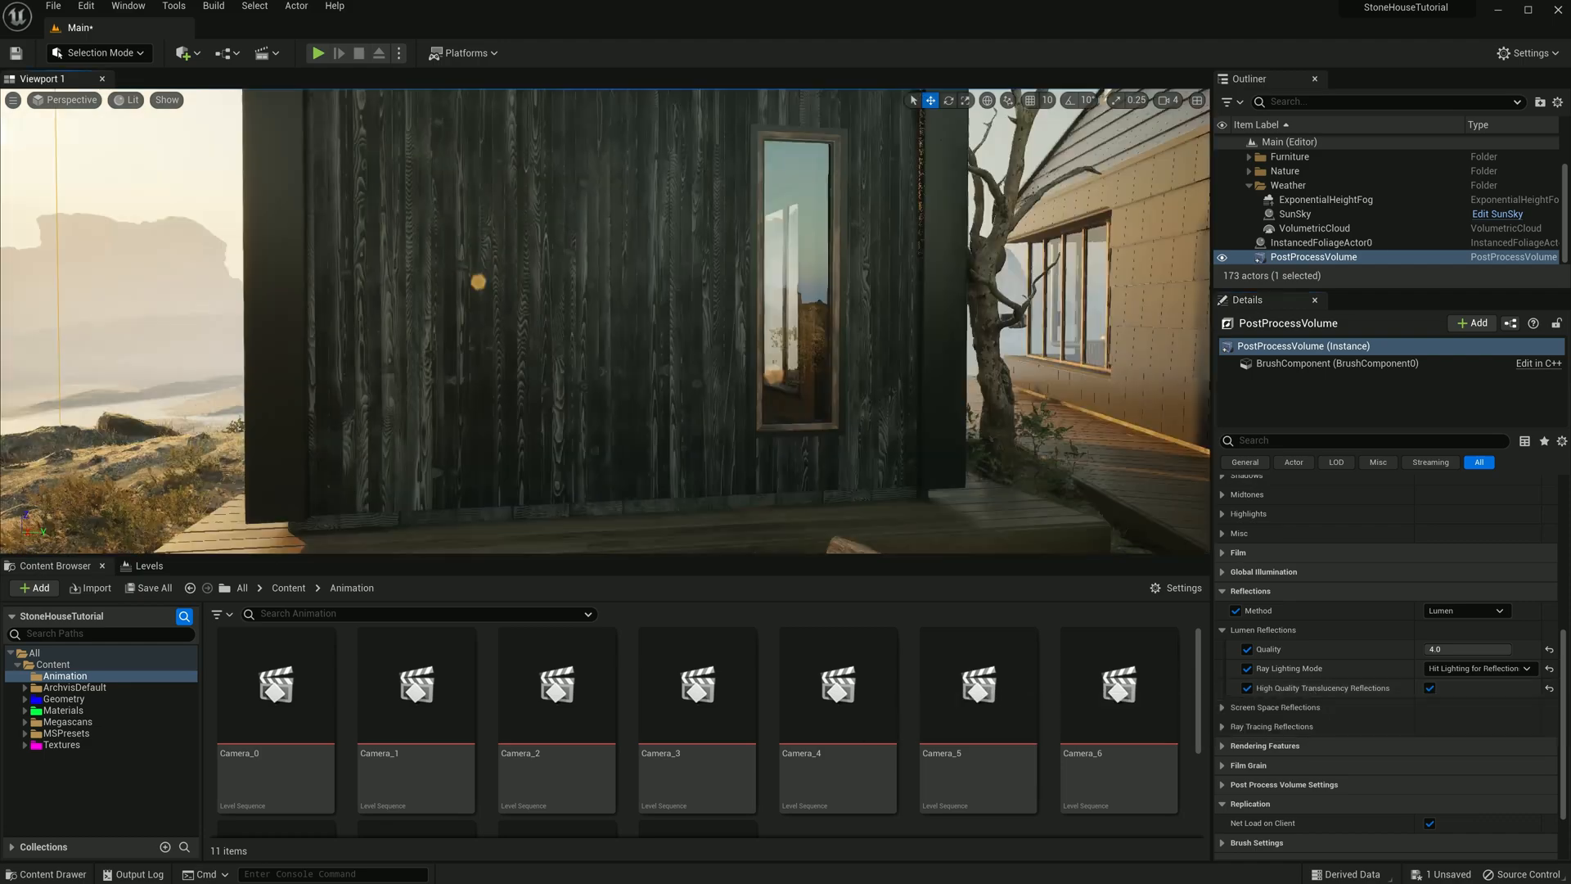
{"action": "key", "text": "w"}
{"action": "right_click_drag", "start_coordinate": [605, 321], "coordinate": [691, 205]}
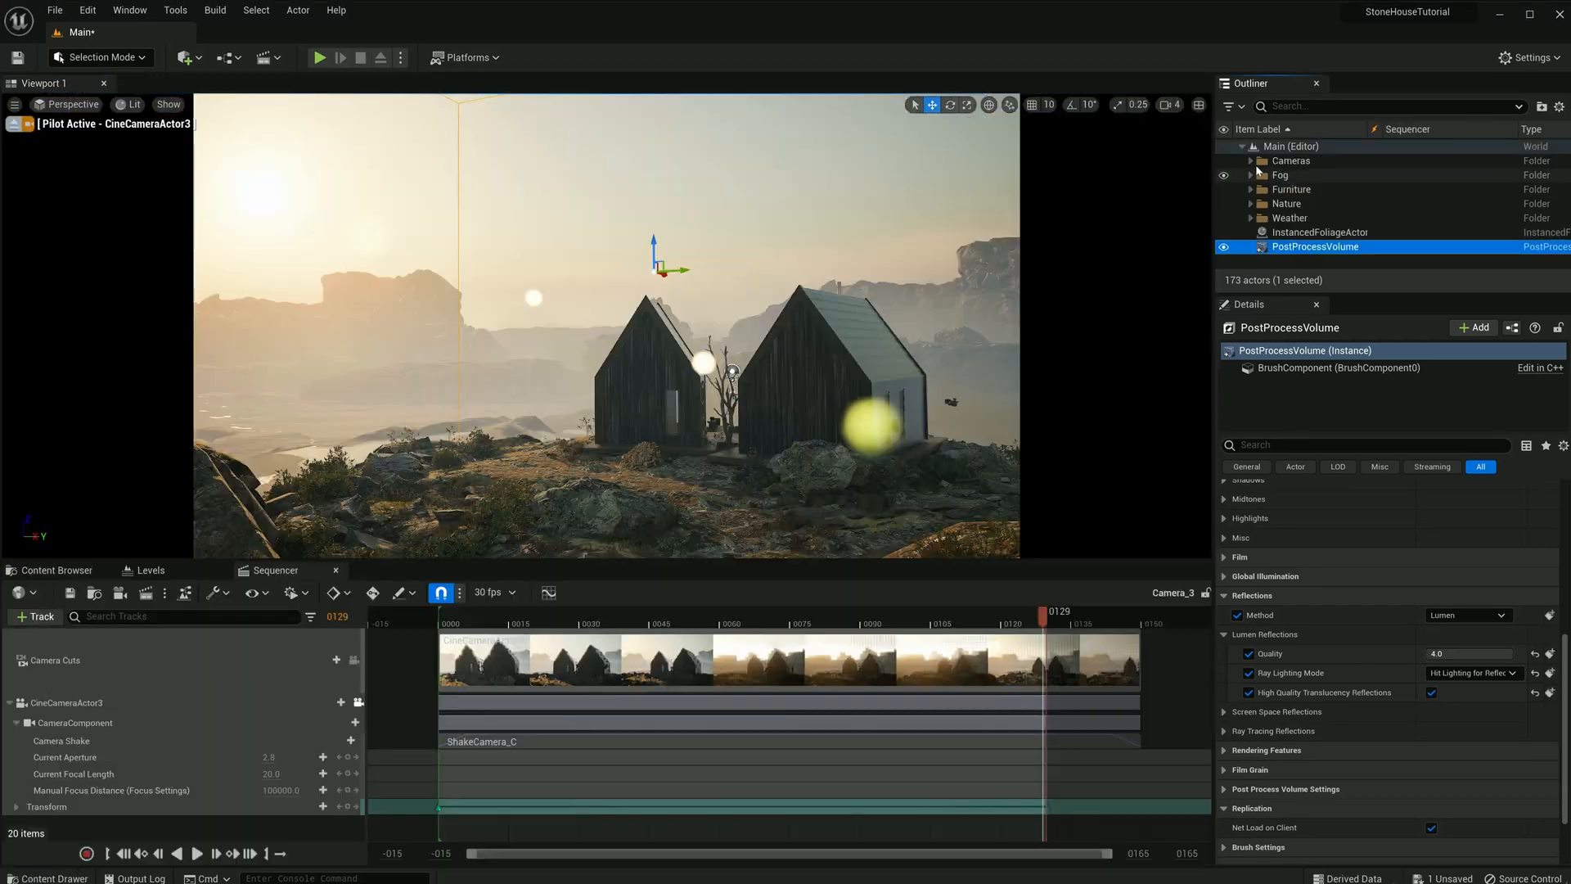
Filter the details of the selected actor in the Camera_3 scene for "exp"
{"action": "left_click", "coordinate": [1319, 219]}
{"action": "left_click", "coordinate": [1285, 444]}
{"action": "type", "text": "exp"}
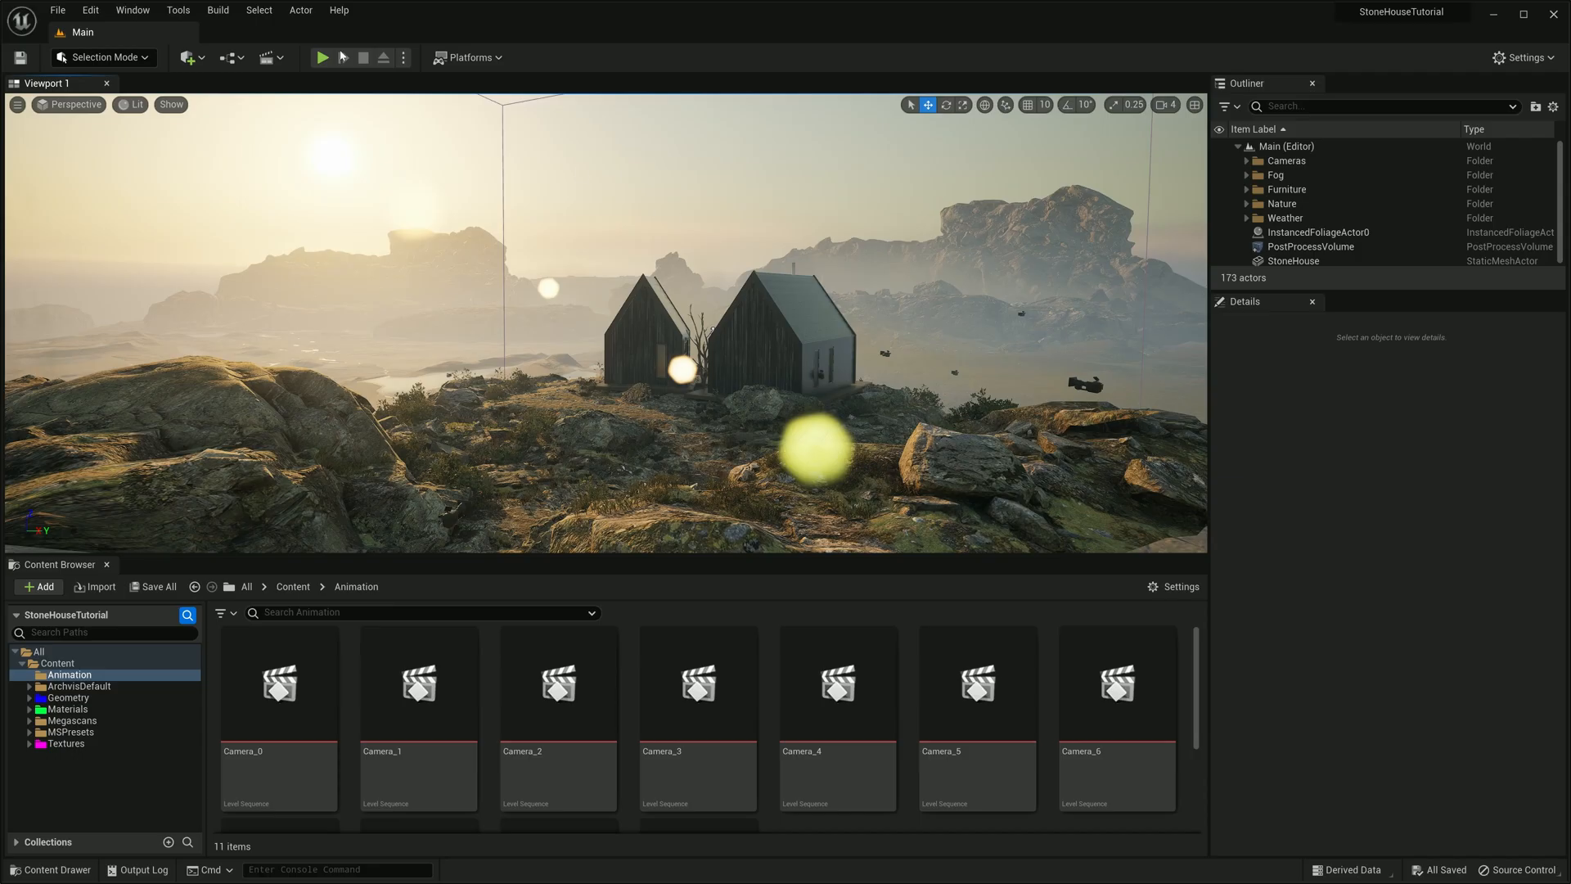
Search the project's plugins for "render que" and check whether the Movie Render Queue plugins are enabled
{"action": "left_click", "coordinate": [98, 13]}
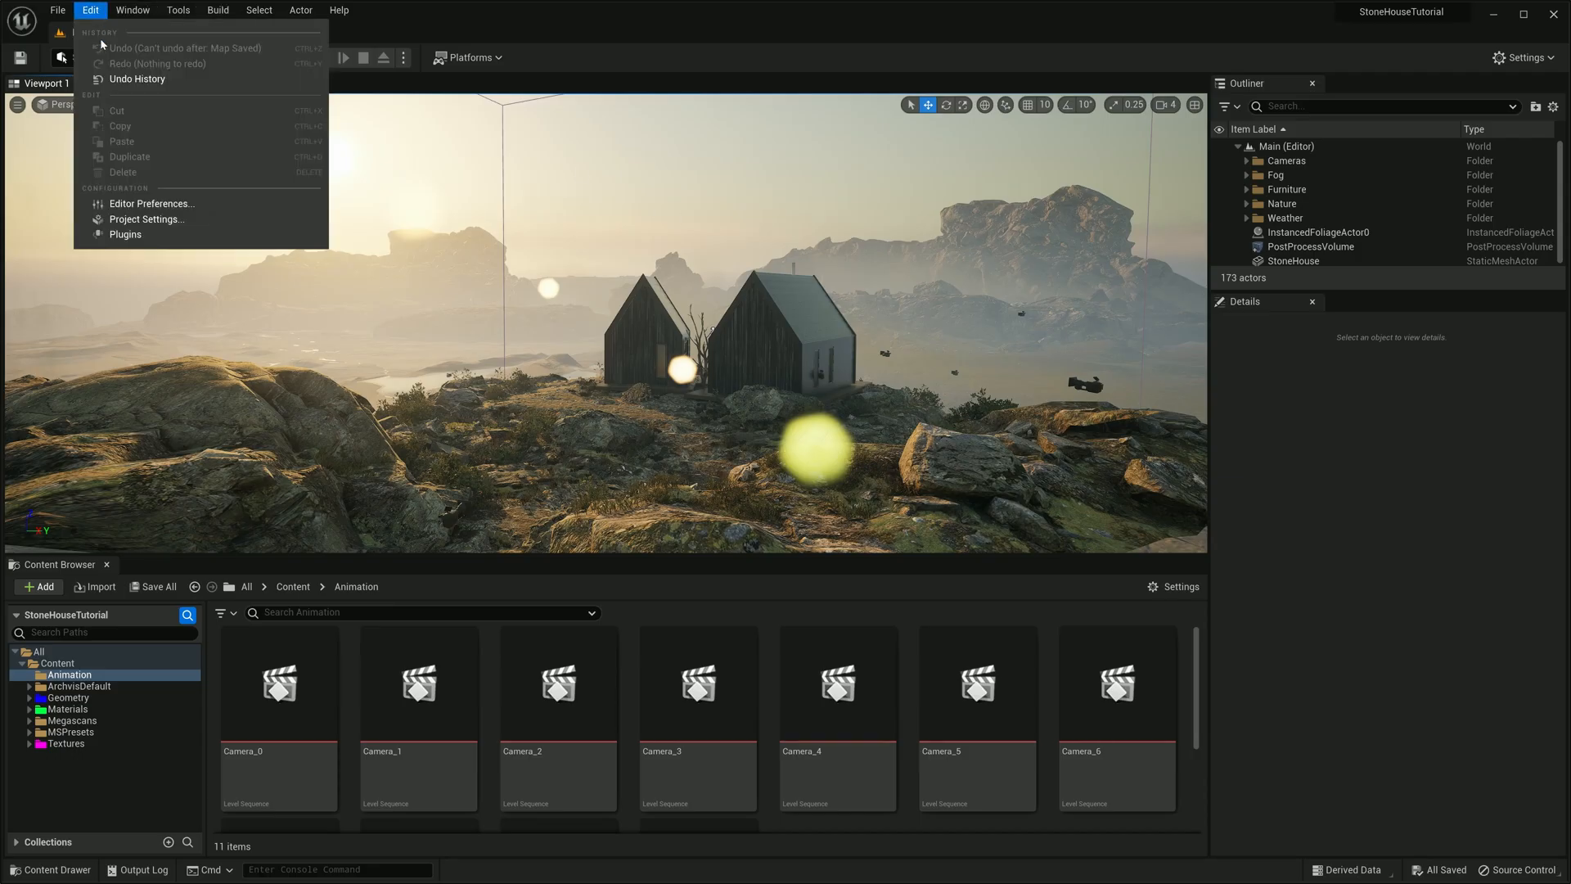
{"action": "left_click", "coordinate": [126, 235]}
{"action": "type", "text": "render"}
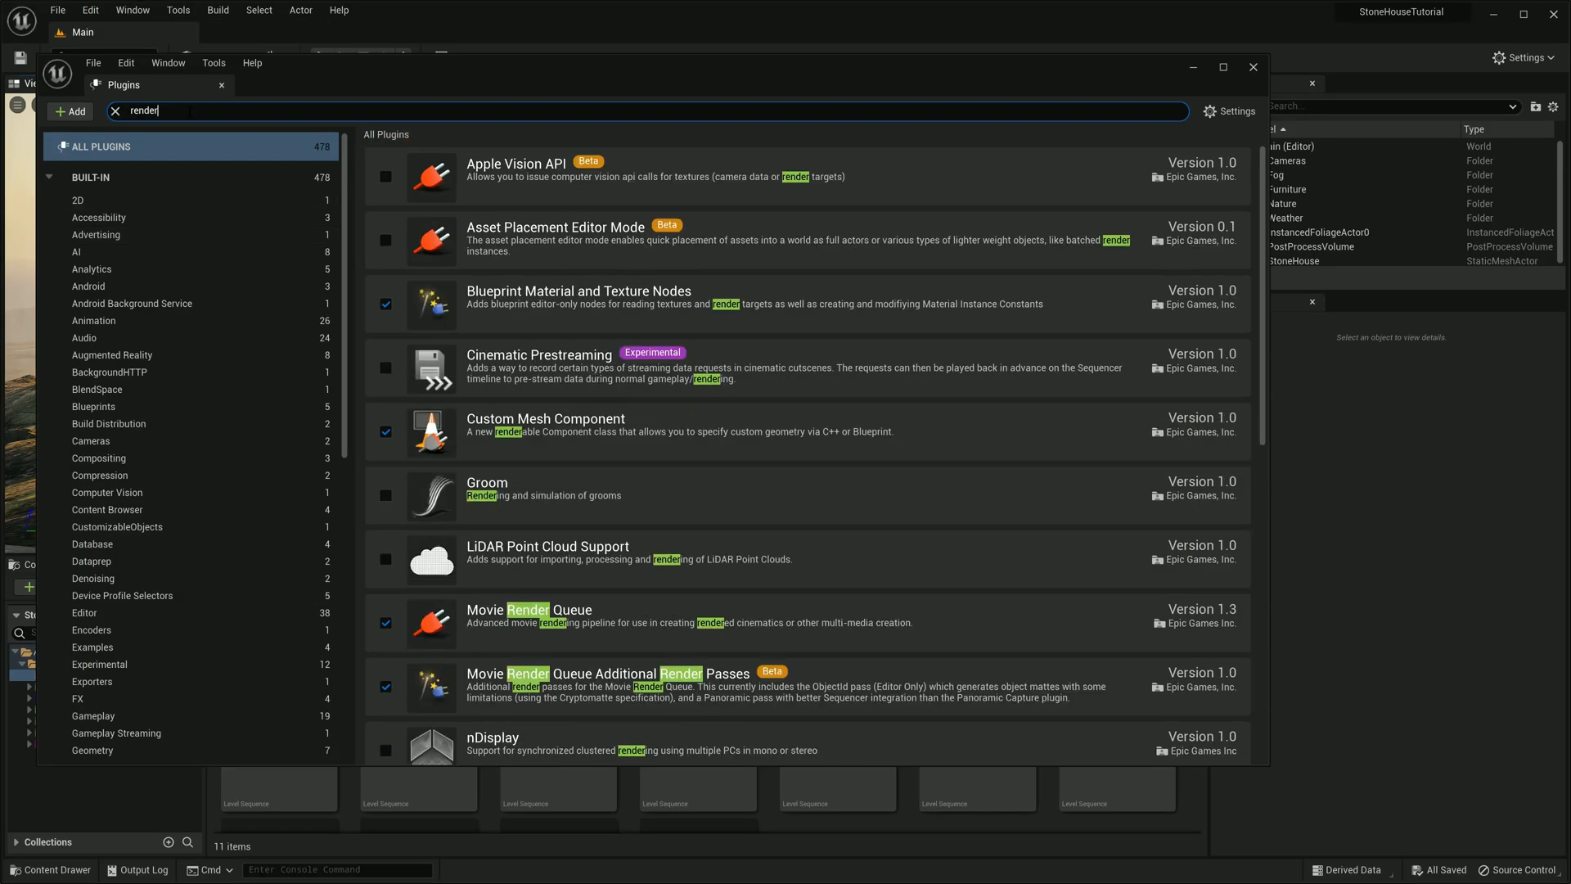
{"action": "type", "text": " que"}
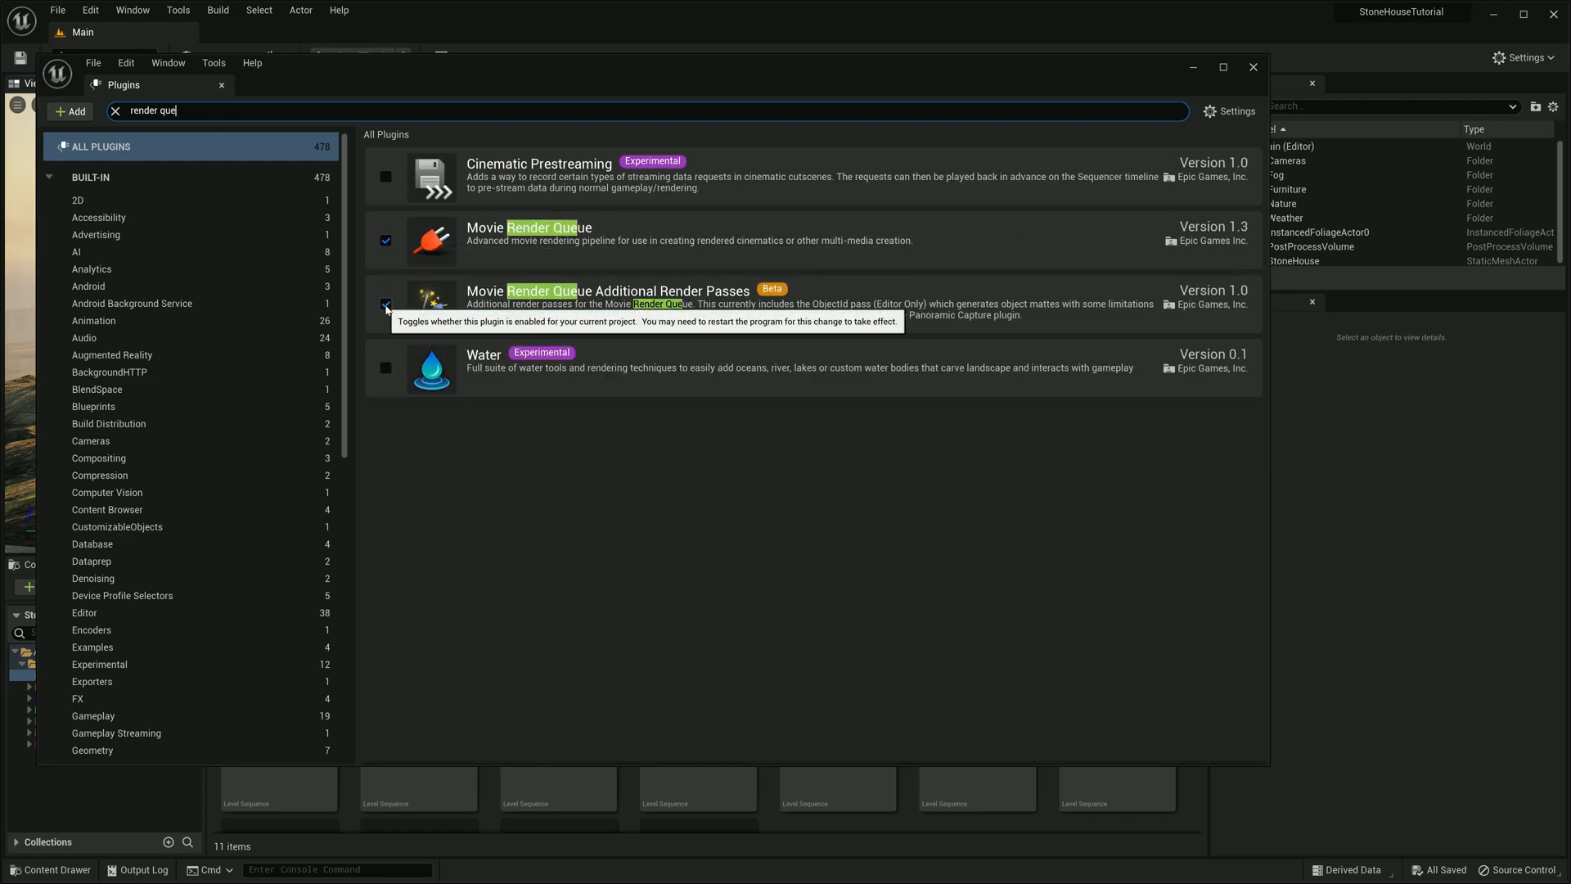
{"action": "left_click", "coordinate": [1252, 68]}
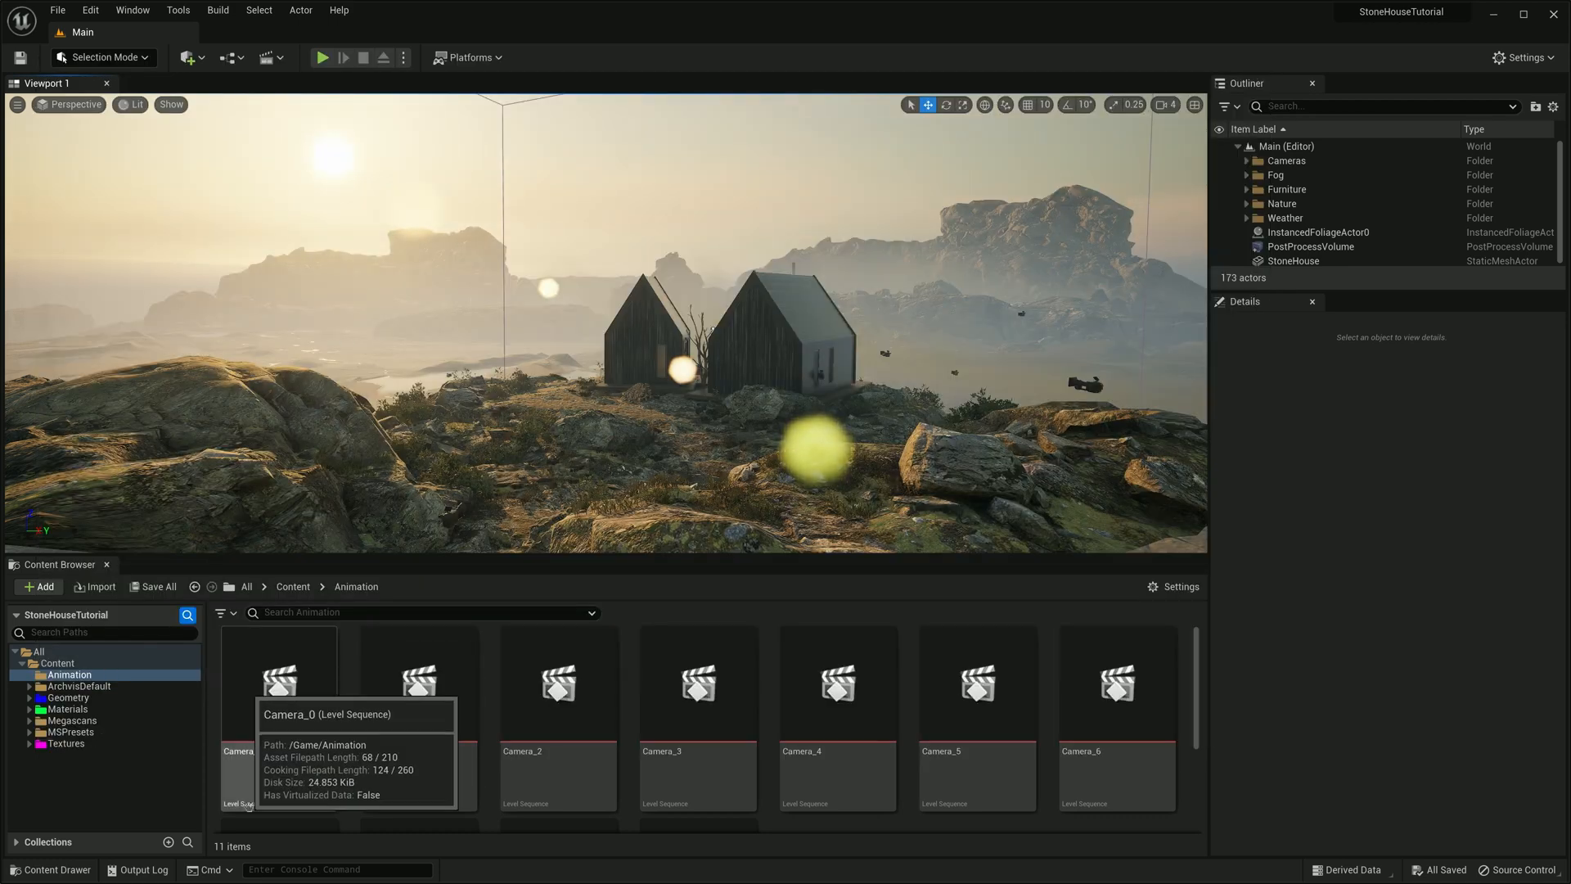
Open the Camera_0 level sequence at frame 0 and view the scene through CineCameraActor0
{"action": "double_click", "coordinate": [279, 687]}
{"action": "left_click_drag", "start_coordinate": [486, 615], "coordinate": [439, 605]}
{"action": "left_click", "coordinate": [71, 105]}
{"action": "left_click", "coordinate": [145, 268]}
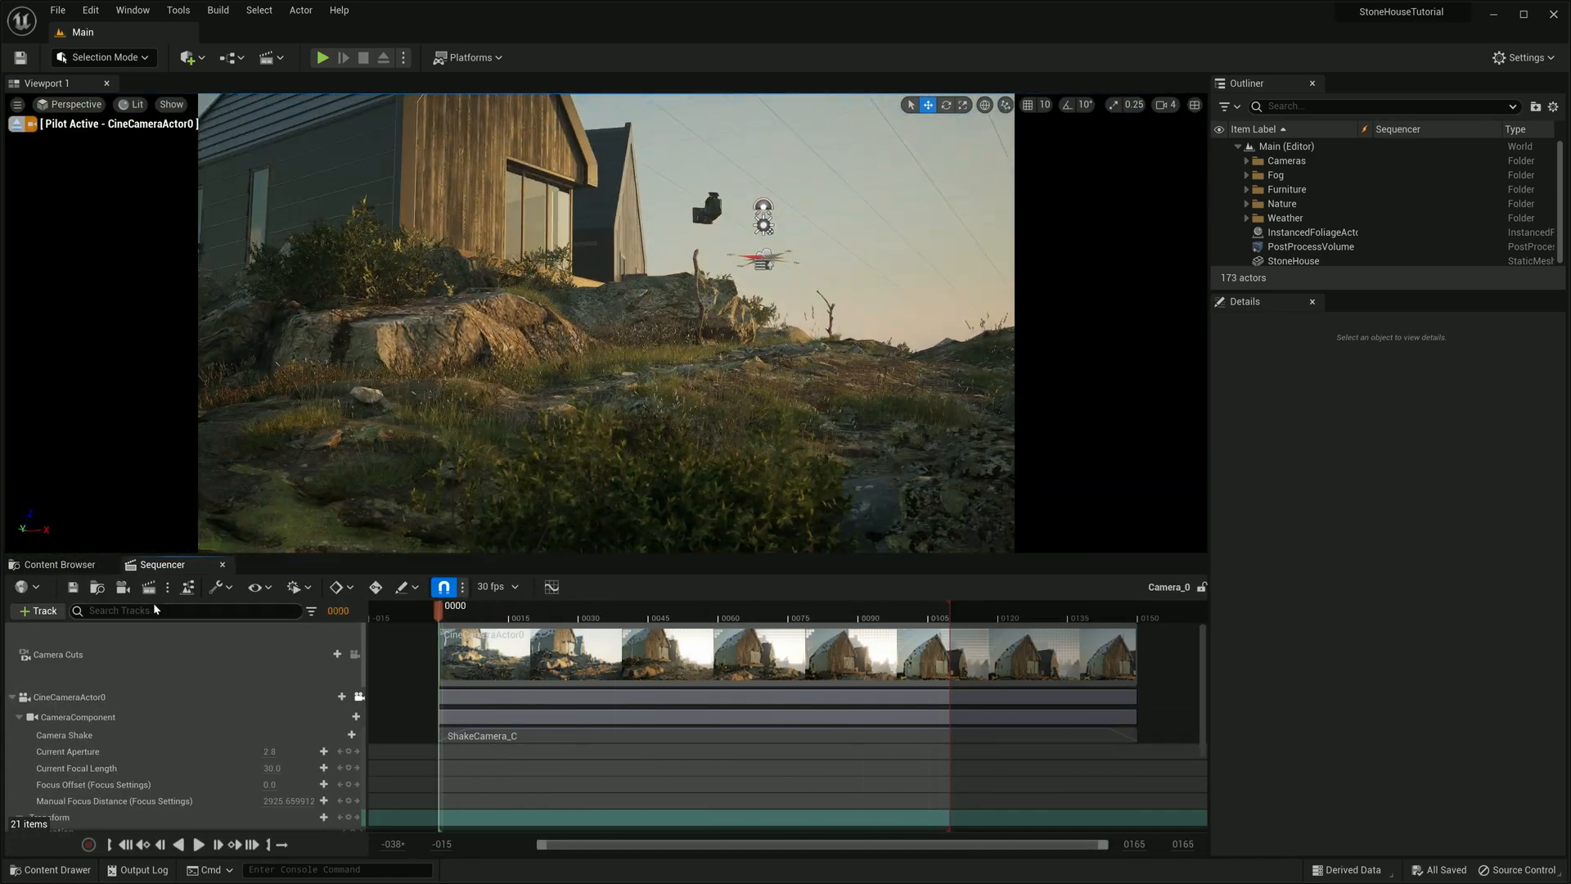
Send Camera_0 to the Movie Render Queue and add Camera_1 through Camera_5 as further render jobs
{"action": "left_click", "coordinate": [148, 588]}
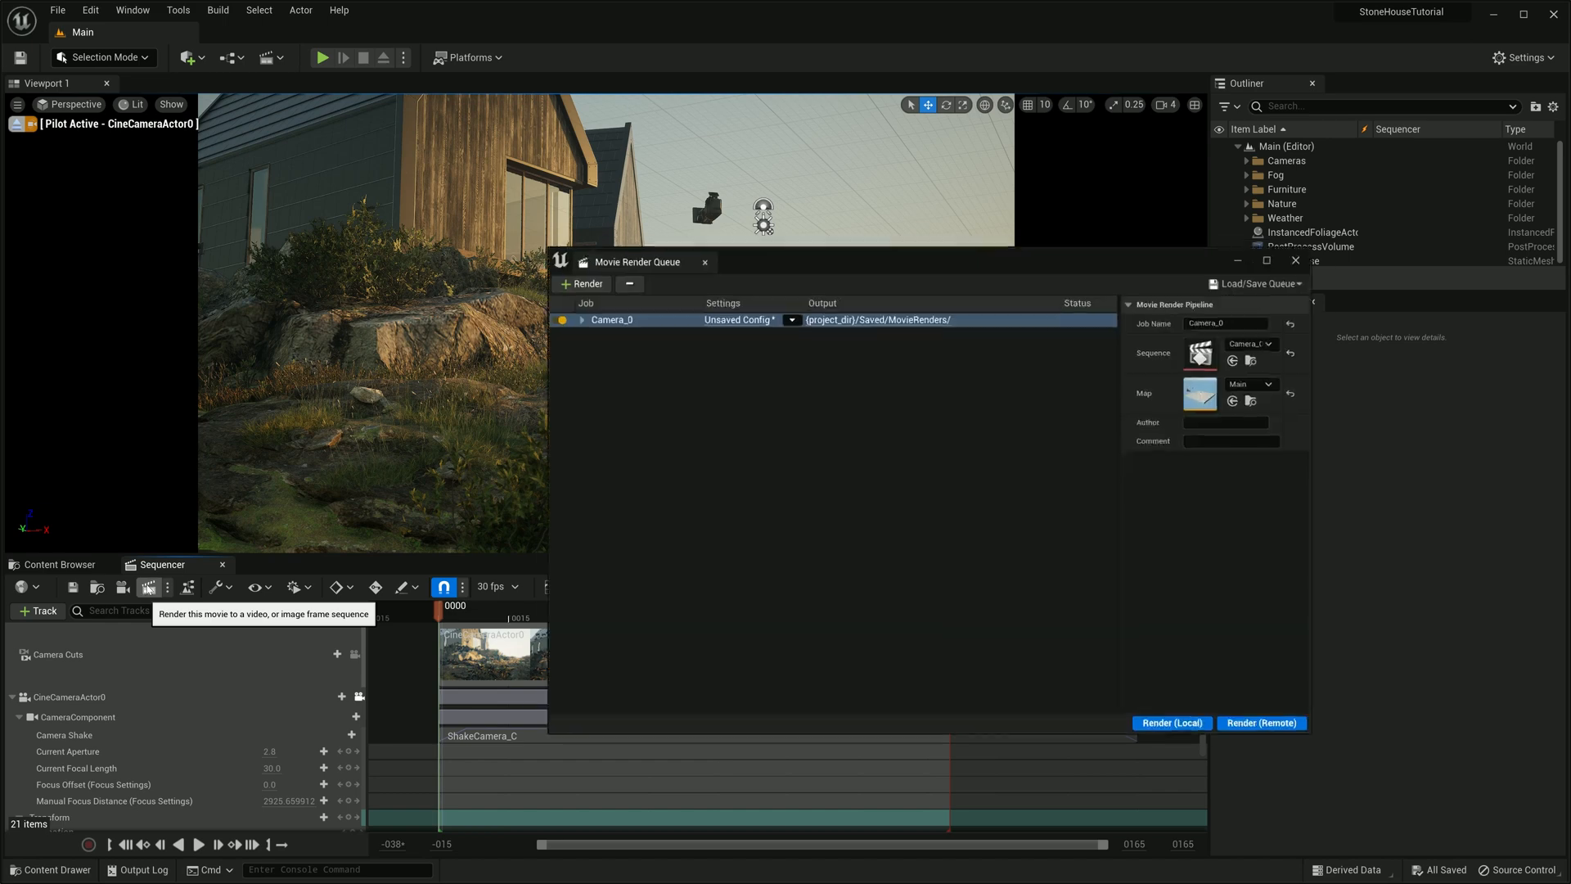
{"action": "left_click", "coordinate": [624, 315]}
{"action": "left_click_drag", "start_coordinate": [613, 254], "coordinate": [561, 253]}
{"action": "left_click", "coordinate": [521, 277]}
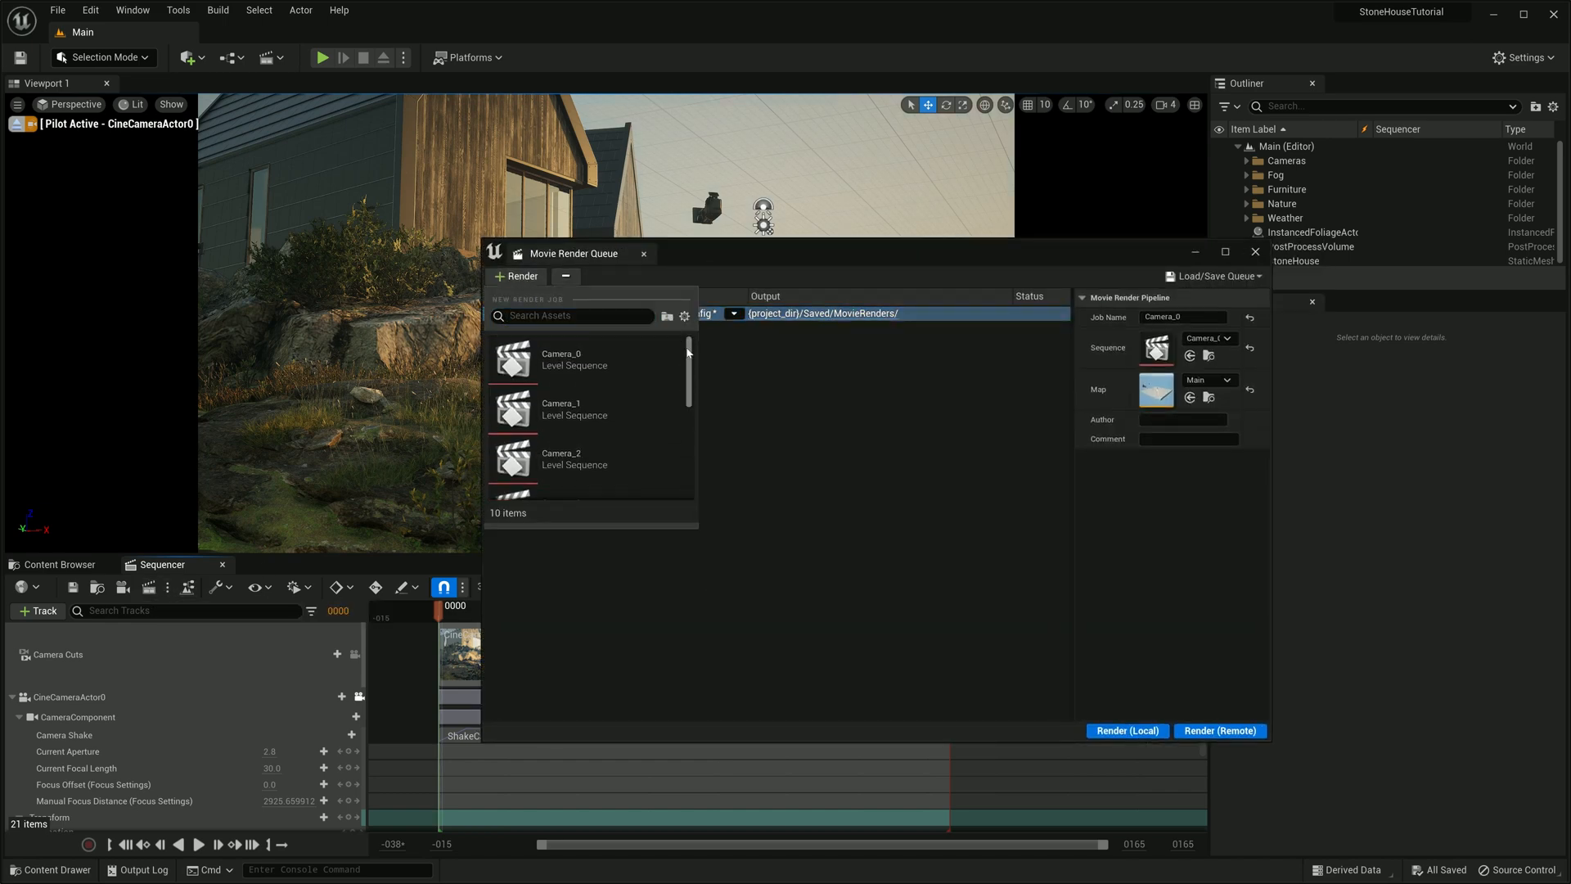
{"action": "left_click", "coordinate": [576, 409]}
{"action": "left_click", "coordinate": [521, 277]}
{"action": "left_click", "coordinate": [574, 447]}
{"action": "left_click", "coordinate": [521, 277]}
{"action": "left_click", "coordinate": [569, 479]}
{"action": "left_click", "coordinate": [523, 279]}
{"action": "scroll", "coordinate": [570, 442], "scroll_direction": "down", "scroll_amount": 3}
{"action": "left_click", "coordinate": [569, 446]}
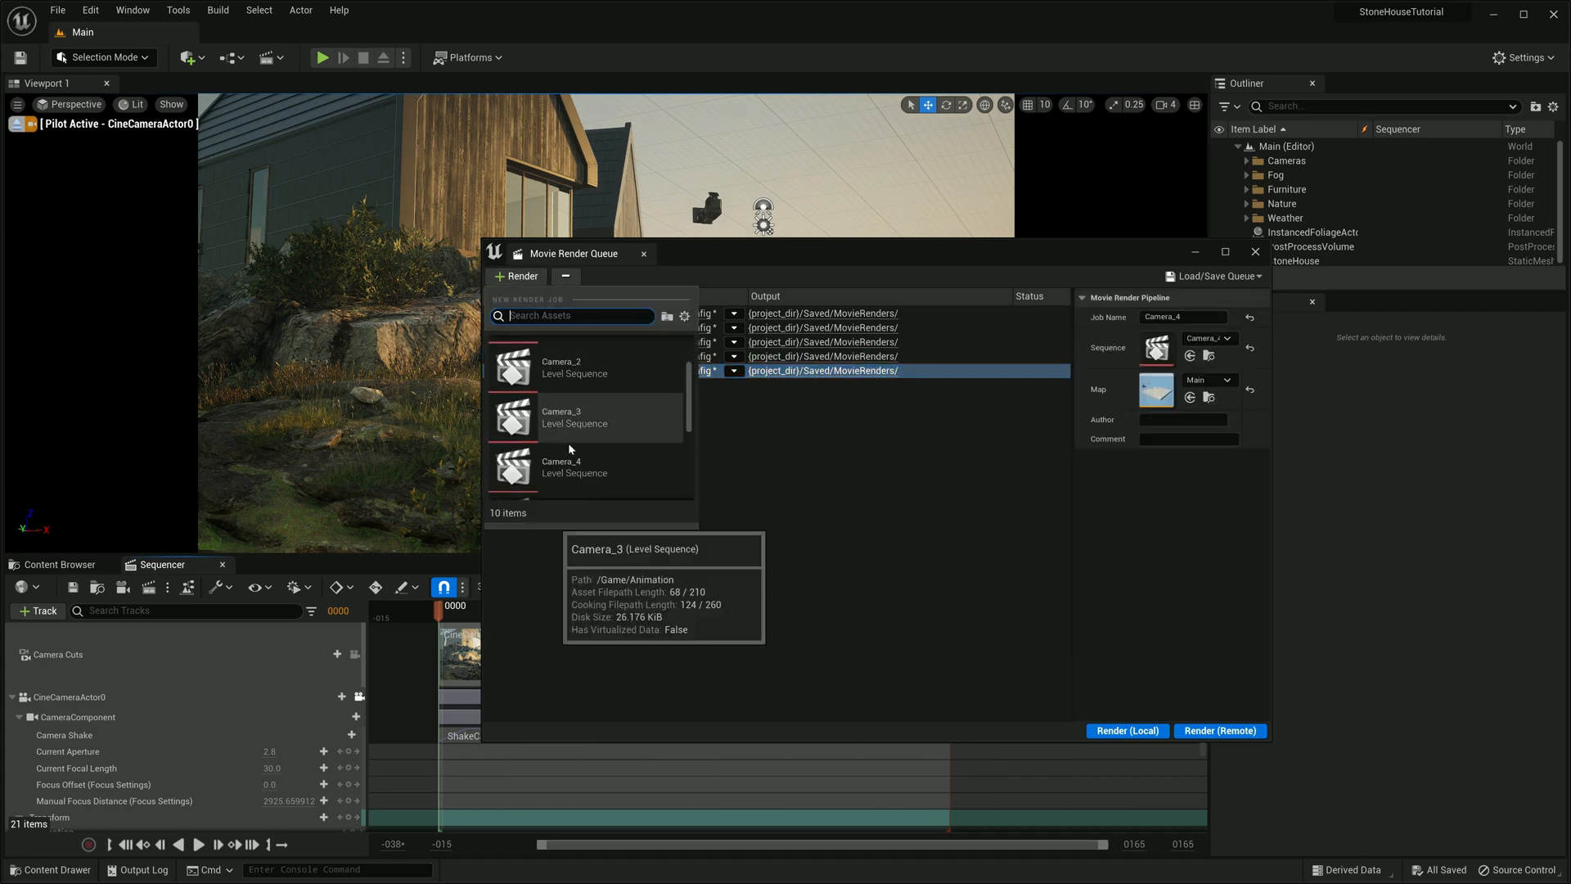
{"action": "scroll", "coordinate": [570, 448], "scroll_direction": "down", "scroll_amount": 2}
{"action": "left_click", "coordinate": [569, 450]}
{"action": "left_click", "coordinate": [586, 459]}
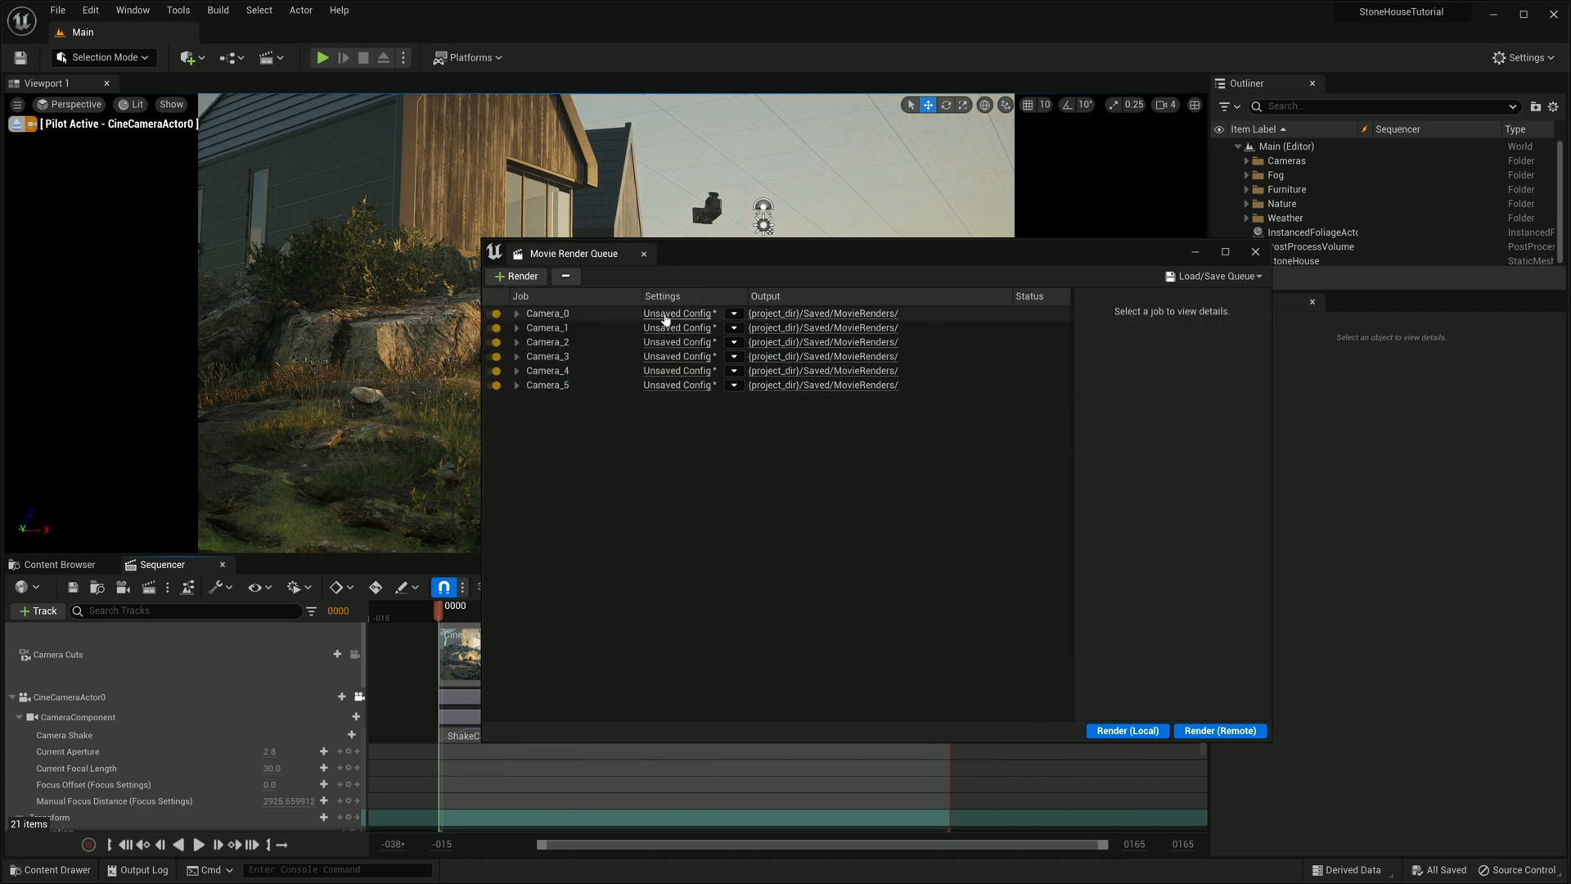
In the Camera_0 job's render configuration, replace the .jpg Sequence [8bit] export with .exr Sequence [16bit]
{"action": "left_click", "coordinate": [664, 316]}
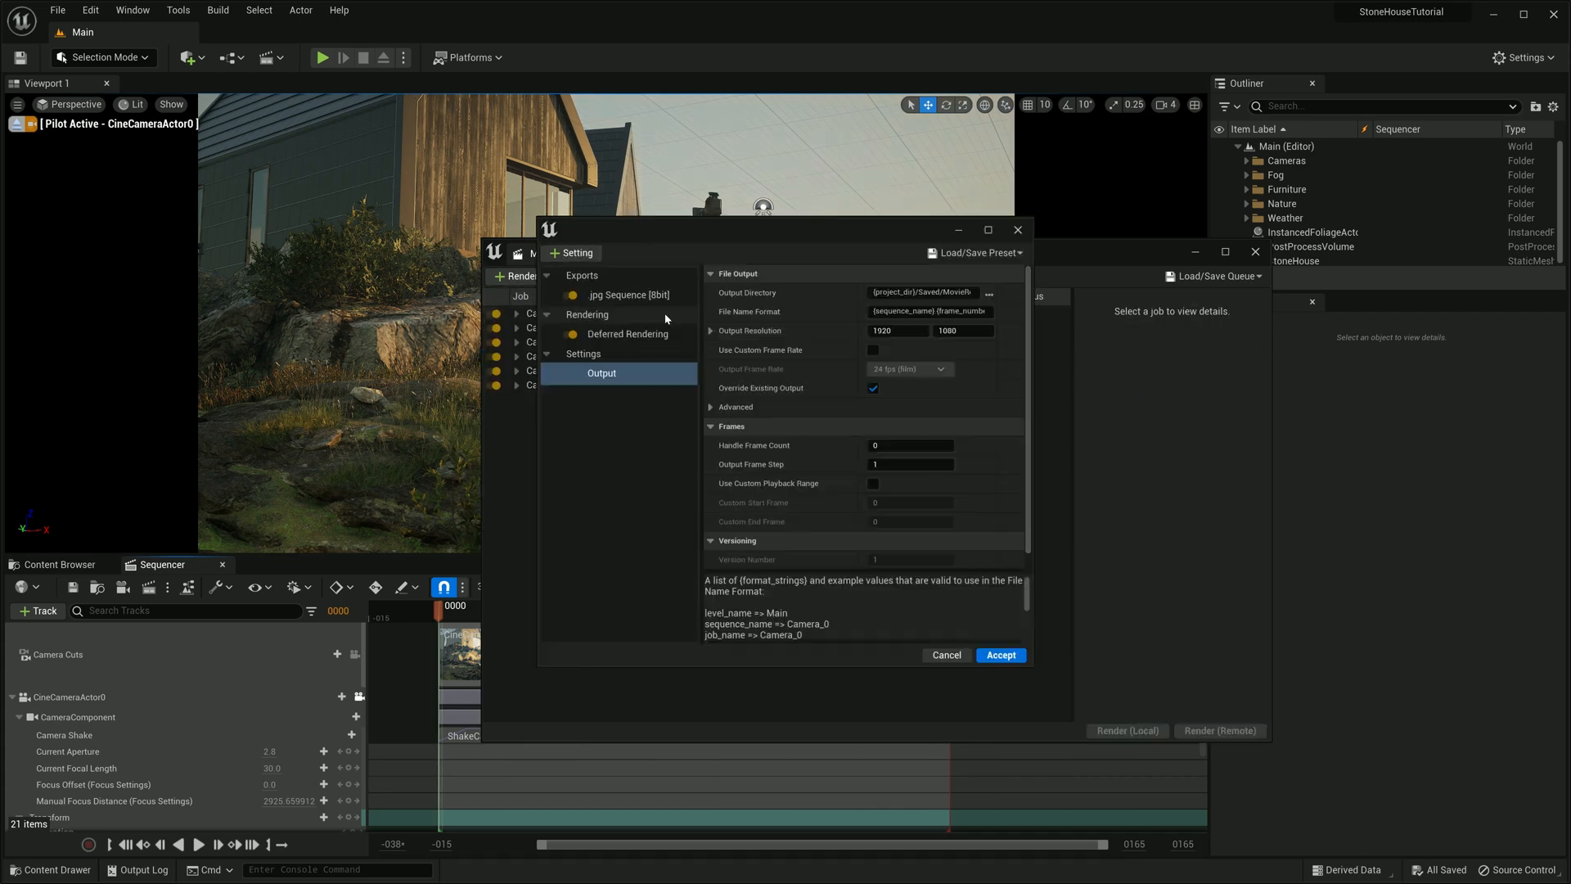
{"action": "left_click", "coordinate": [573, 251]}
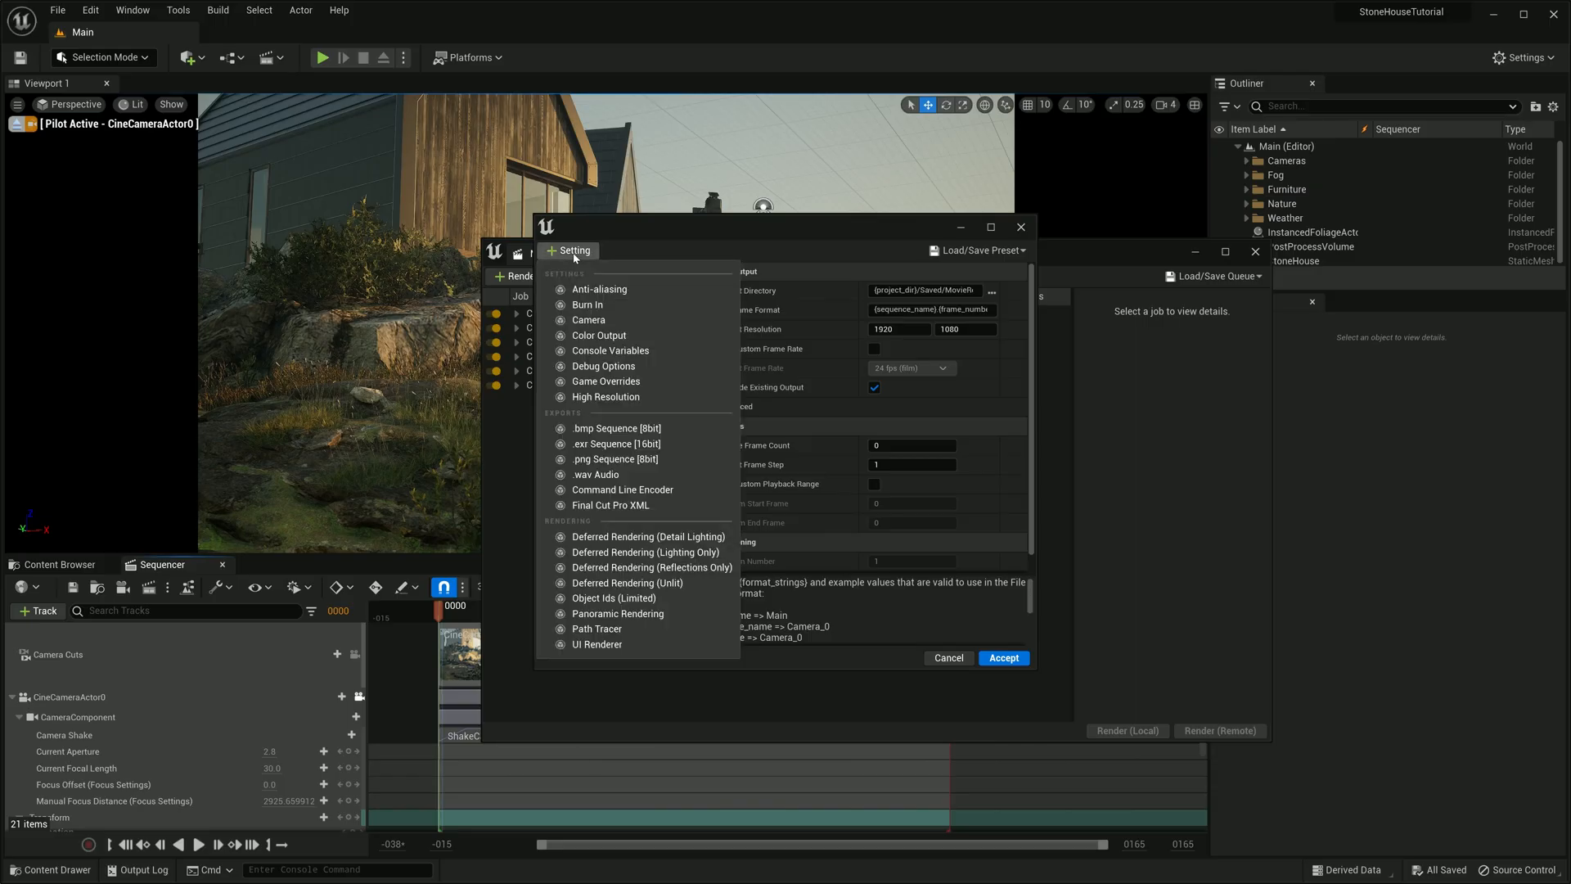
{"action": "left_click", "coordinate": [595, 444]}
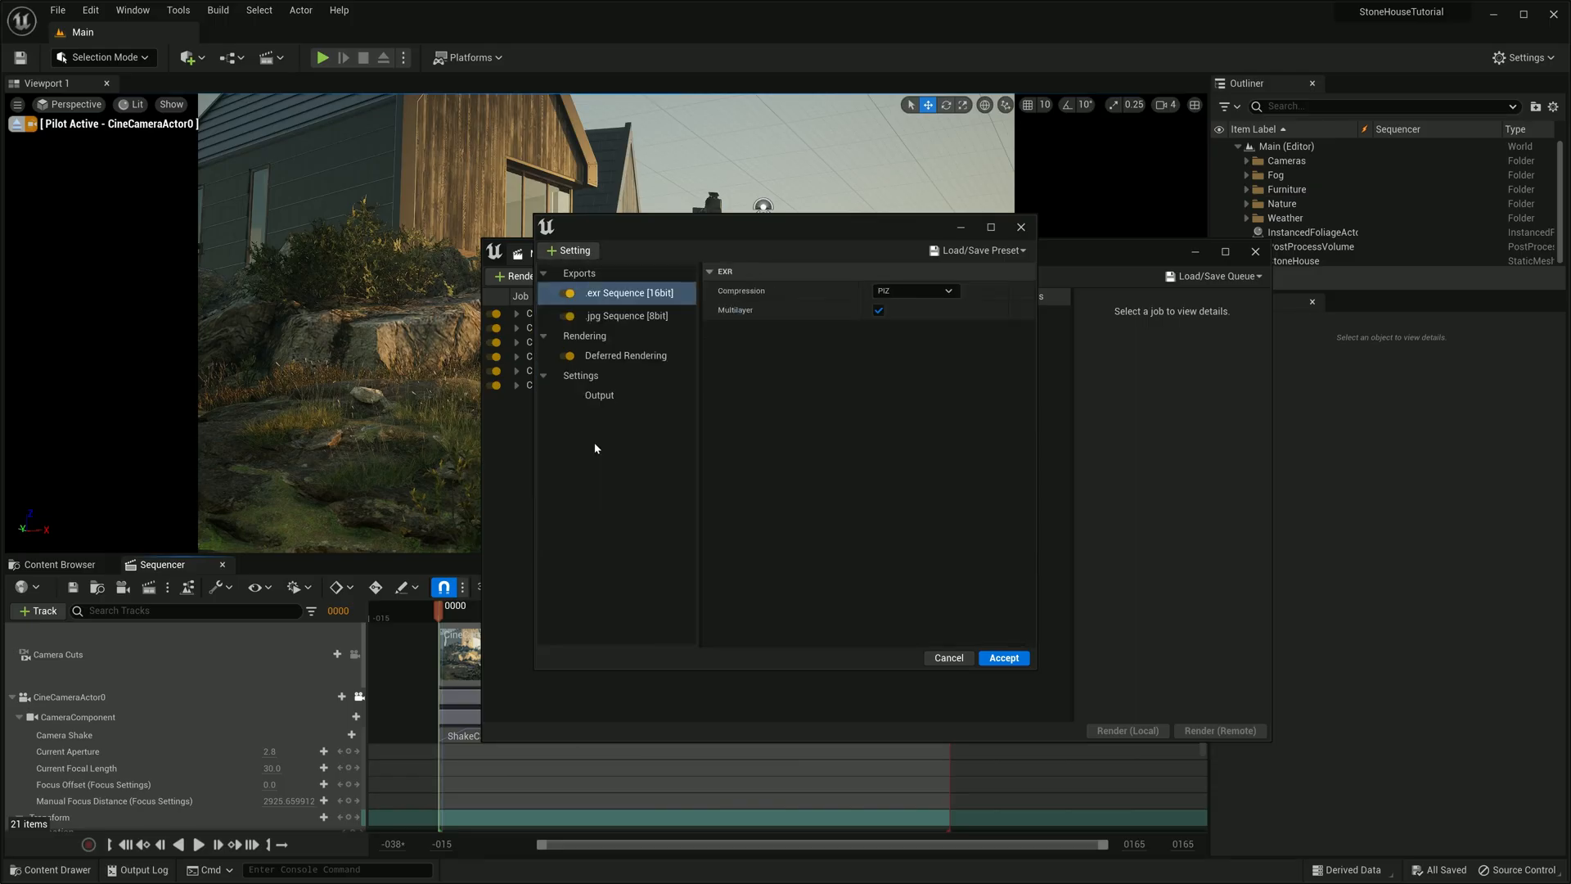
{"action": "left_click", "coordinate": [603, 318]}
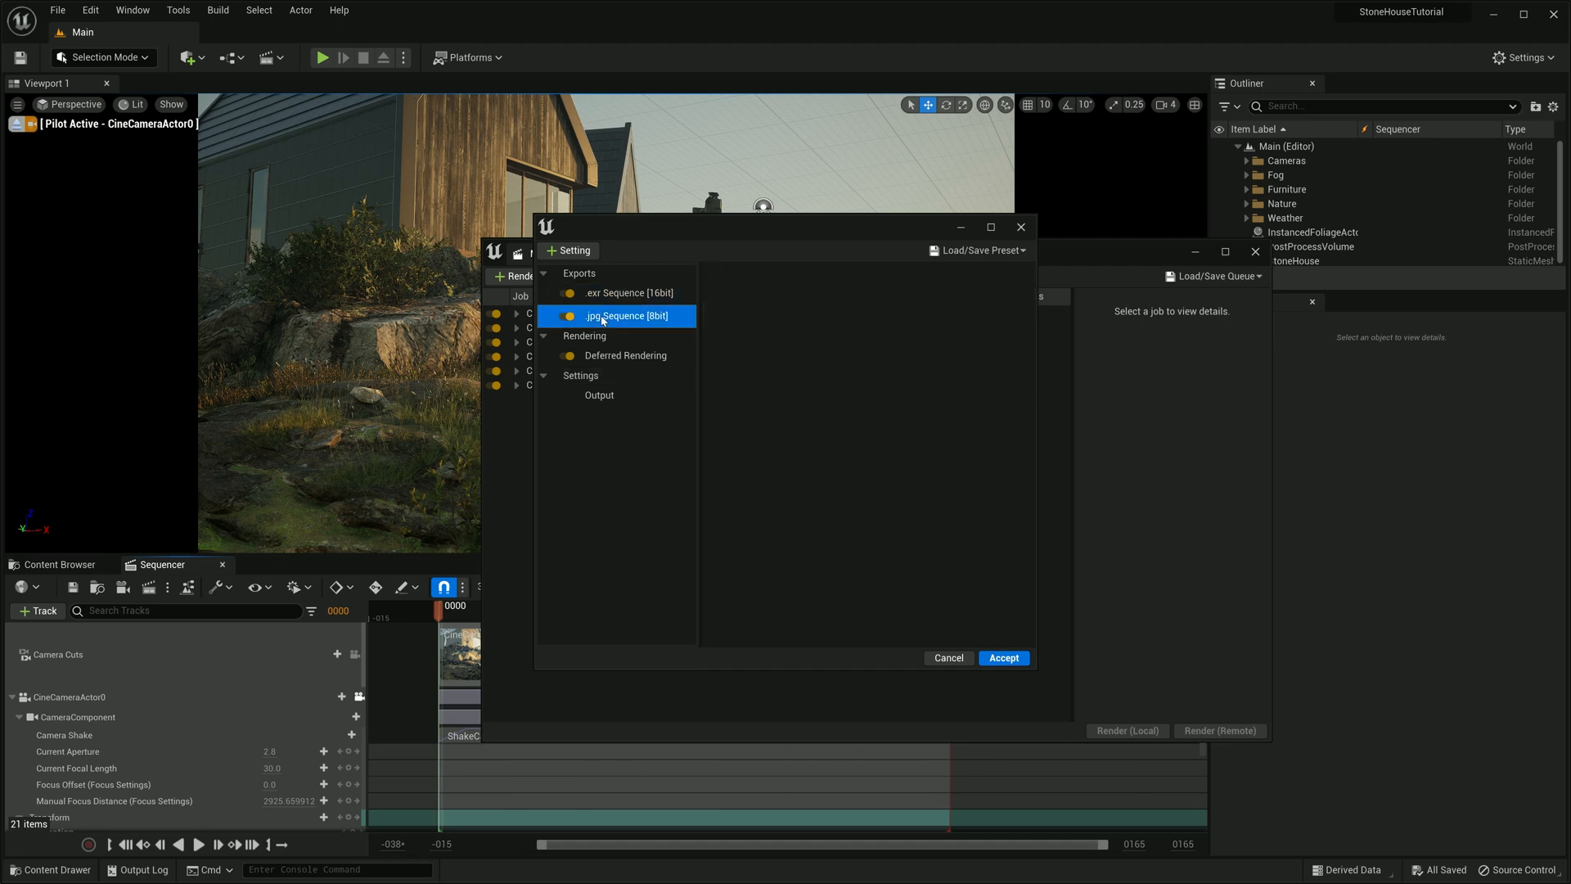
Add an Anti-aliasing setting with Temporal Sample Count 100 and override the method with Multisample Anti-Aliasing (MSAA)
{"action": "left_click", "coordinate": [574, 251]}
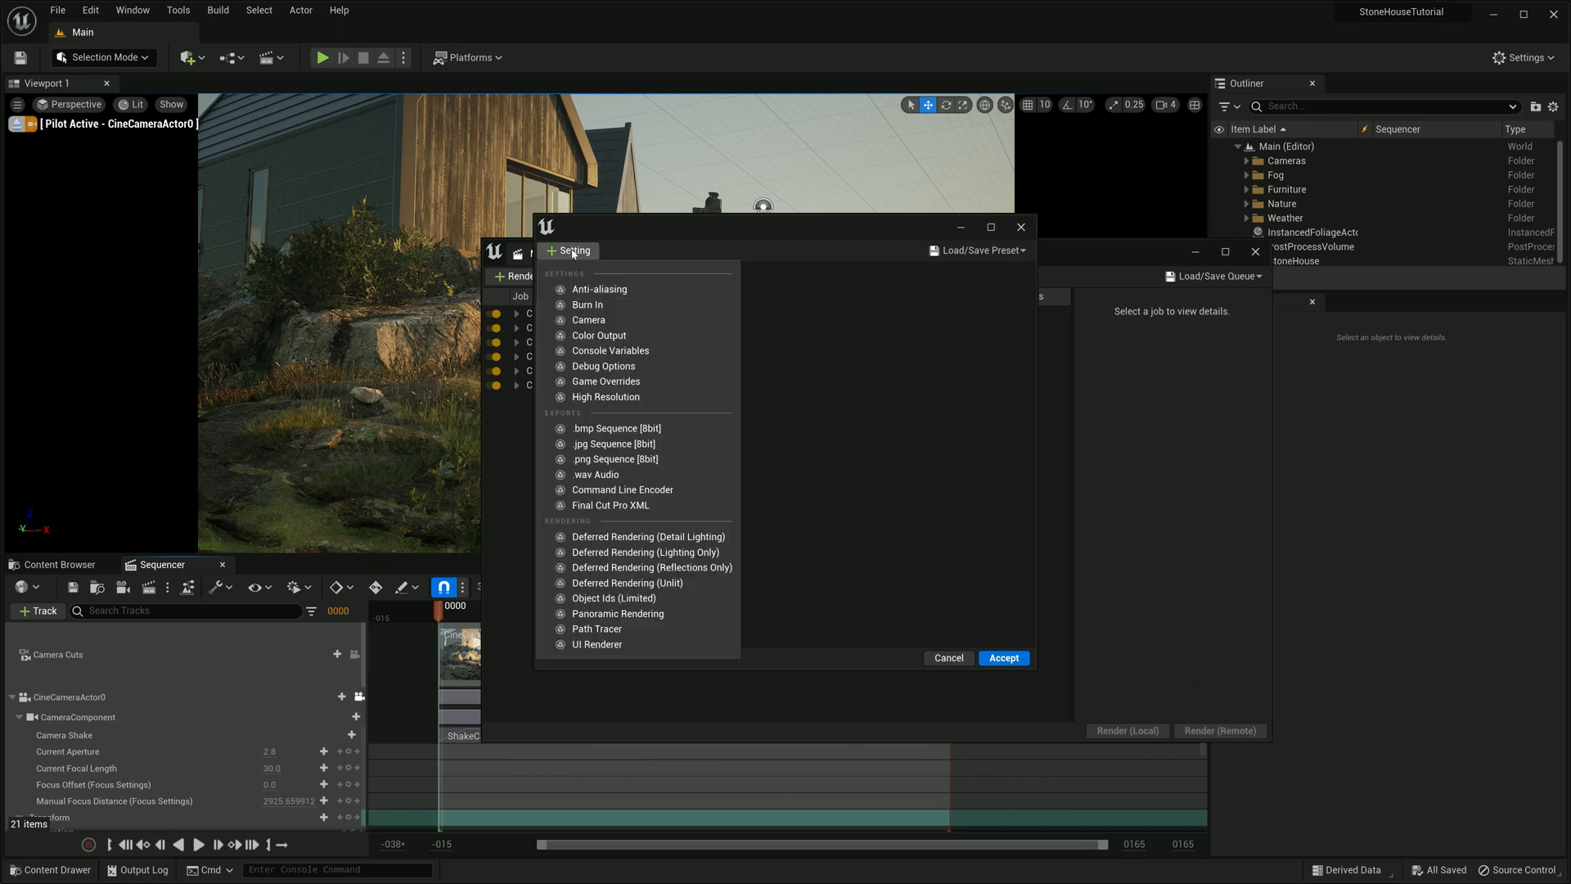
{"action": "left_click", "coordinate": [600, 291]}
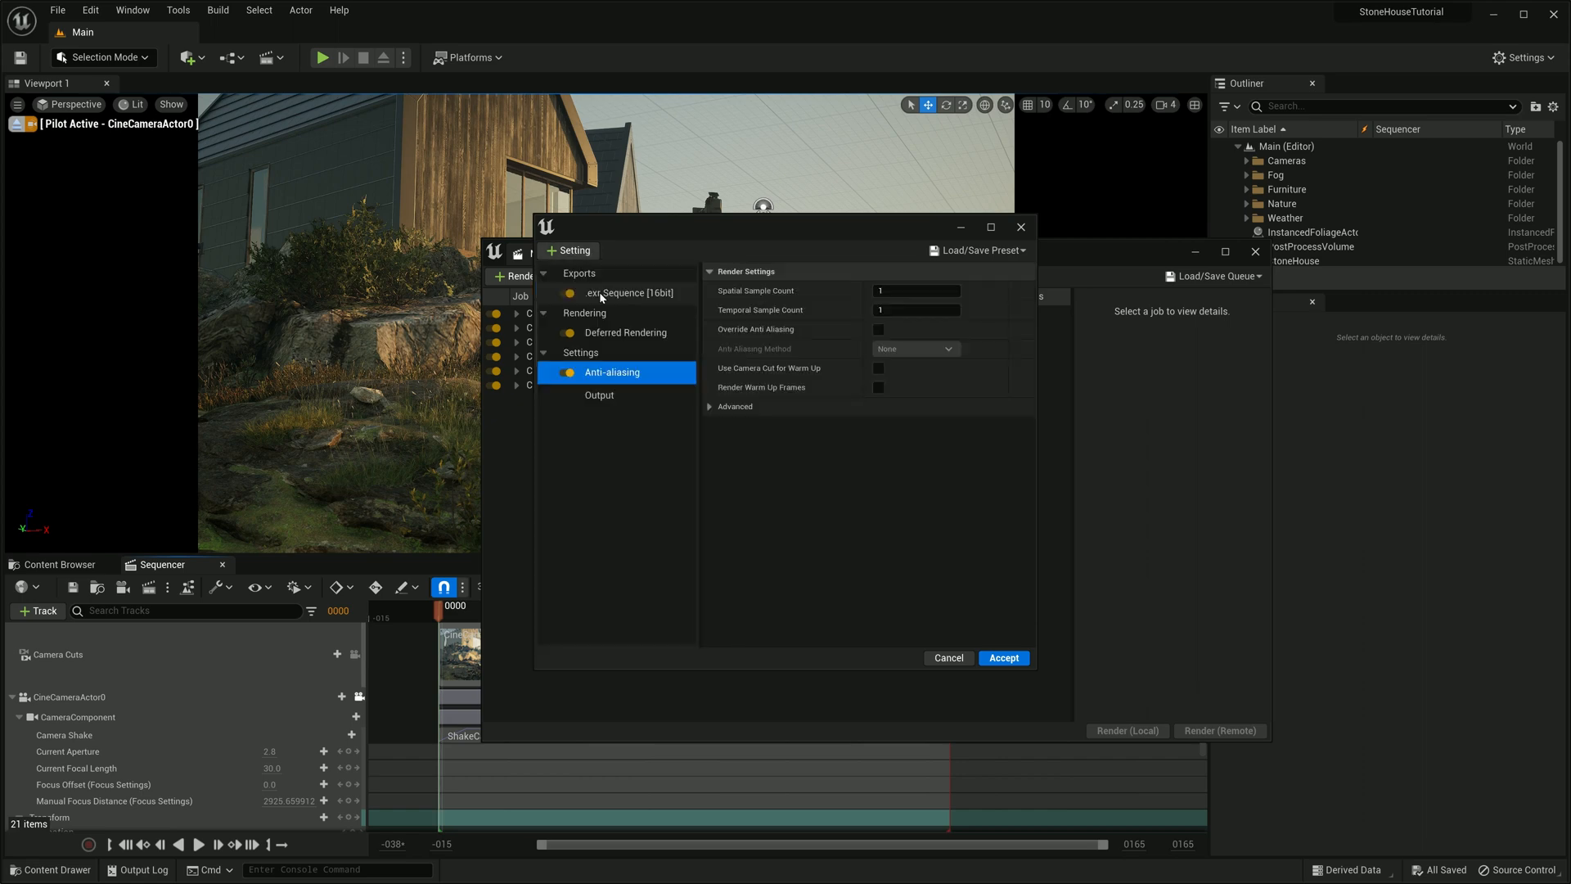
{"action": "left_click", "coordinate": [917, 310]}
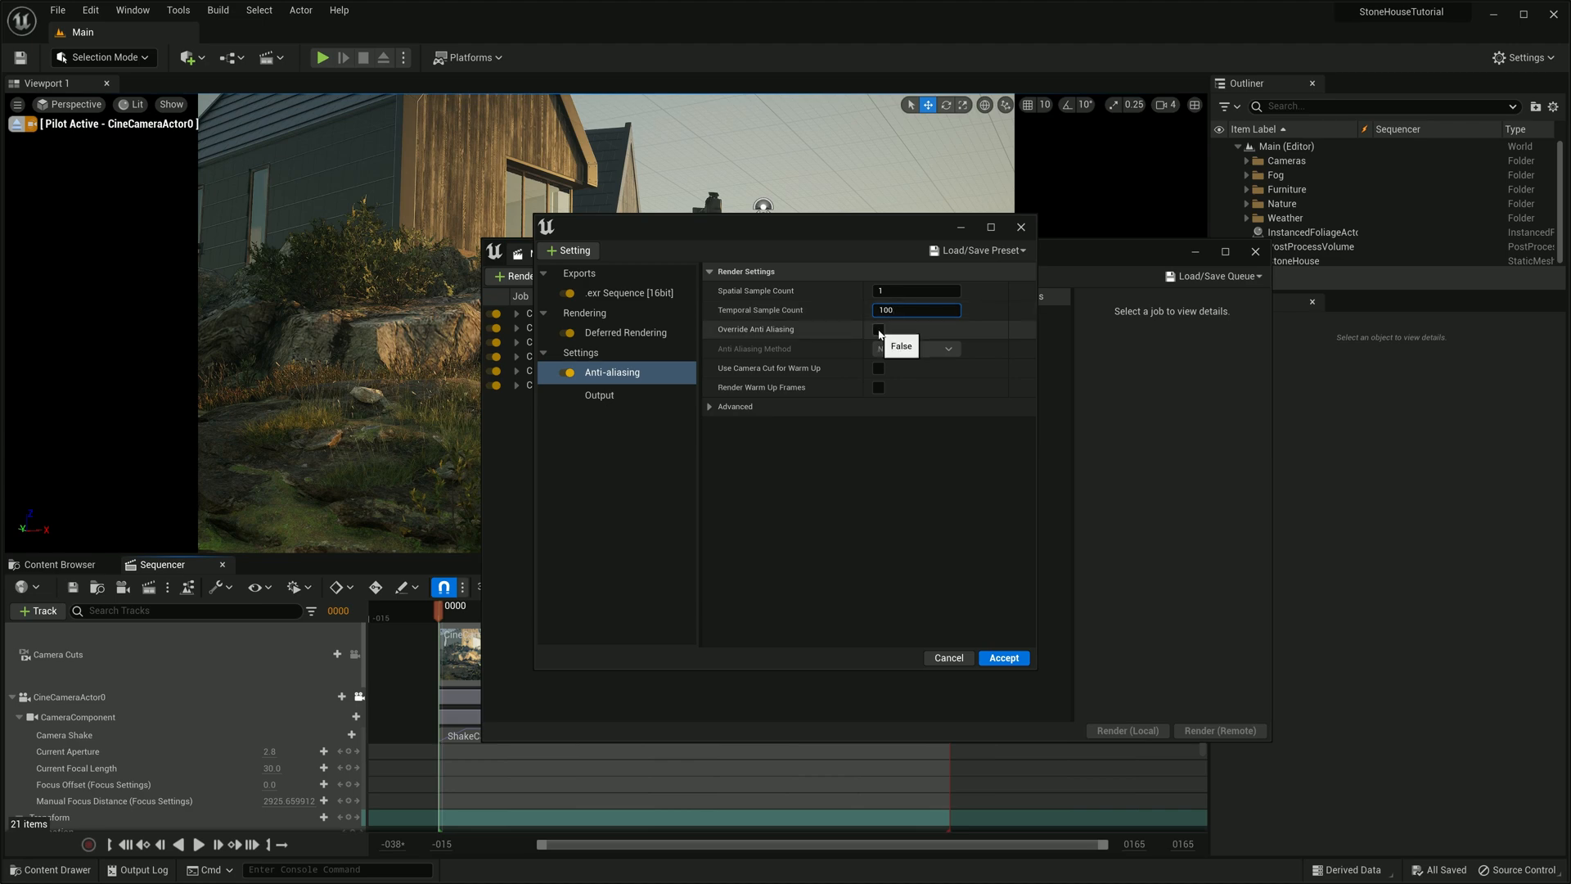
{"action": "left_click", "coordinate": [878, 330]}
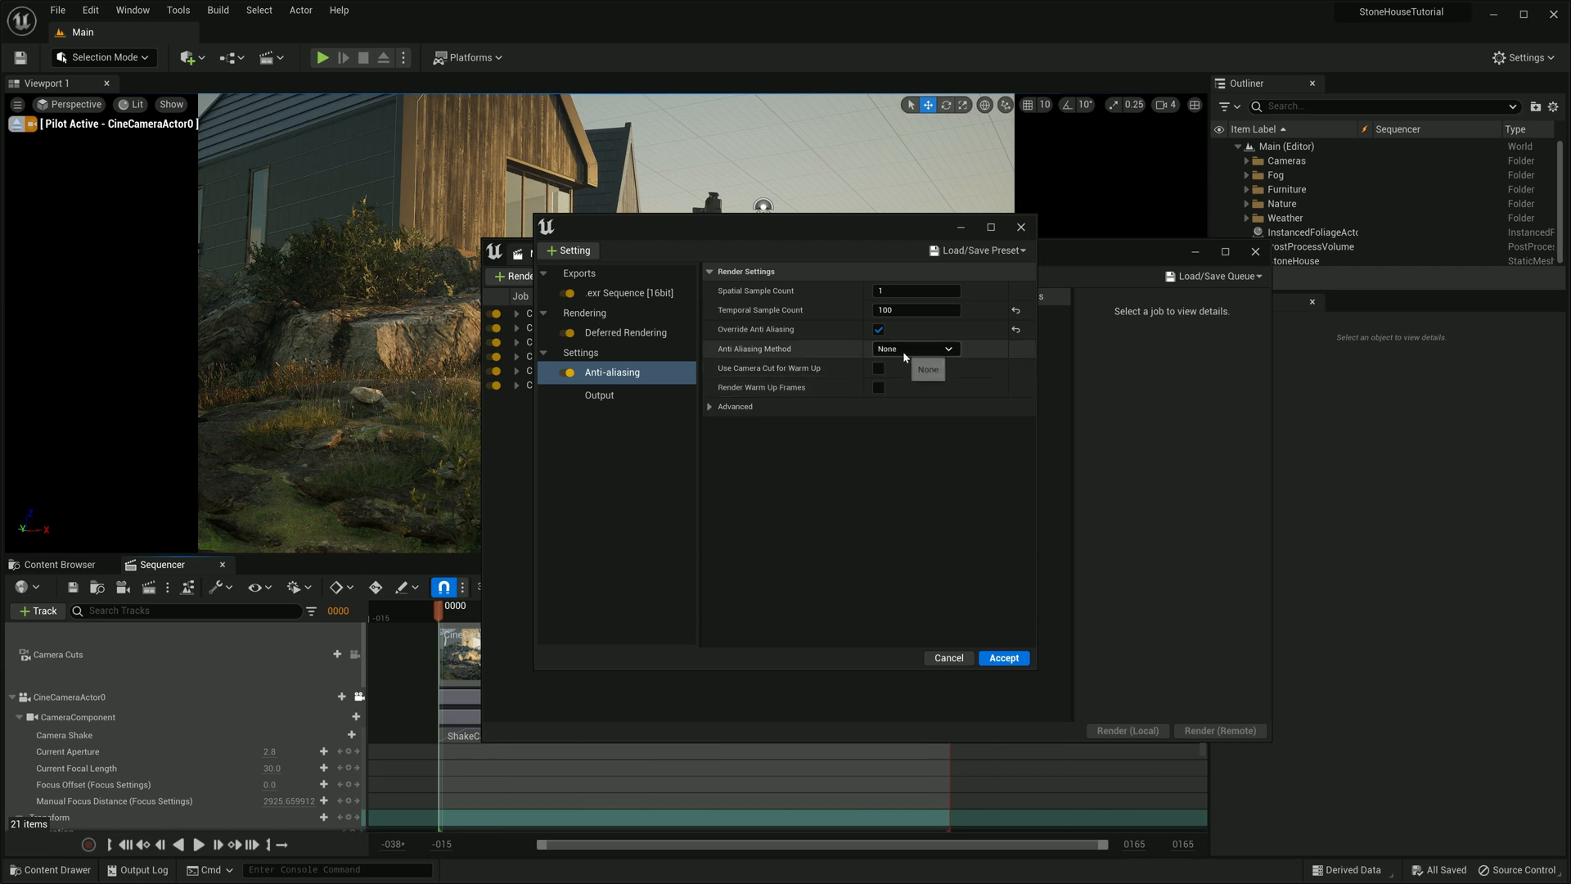
{"action": "left_click", "coordinate": [903, 350]}
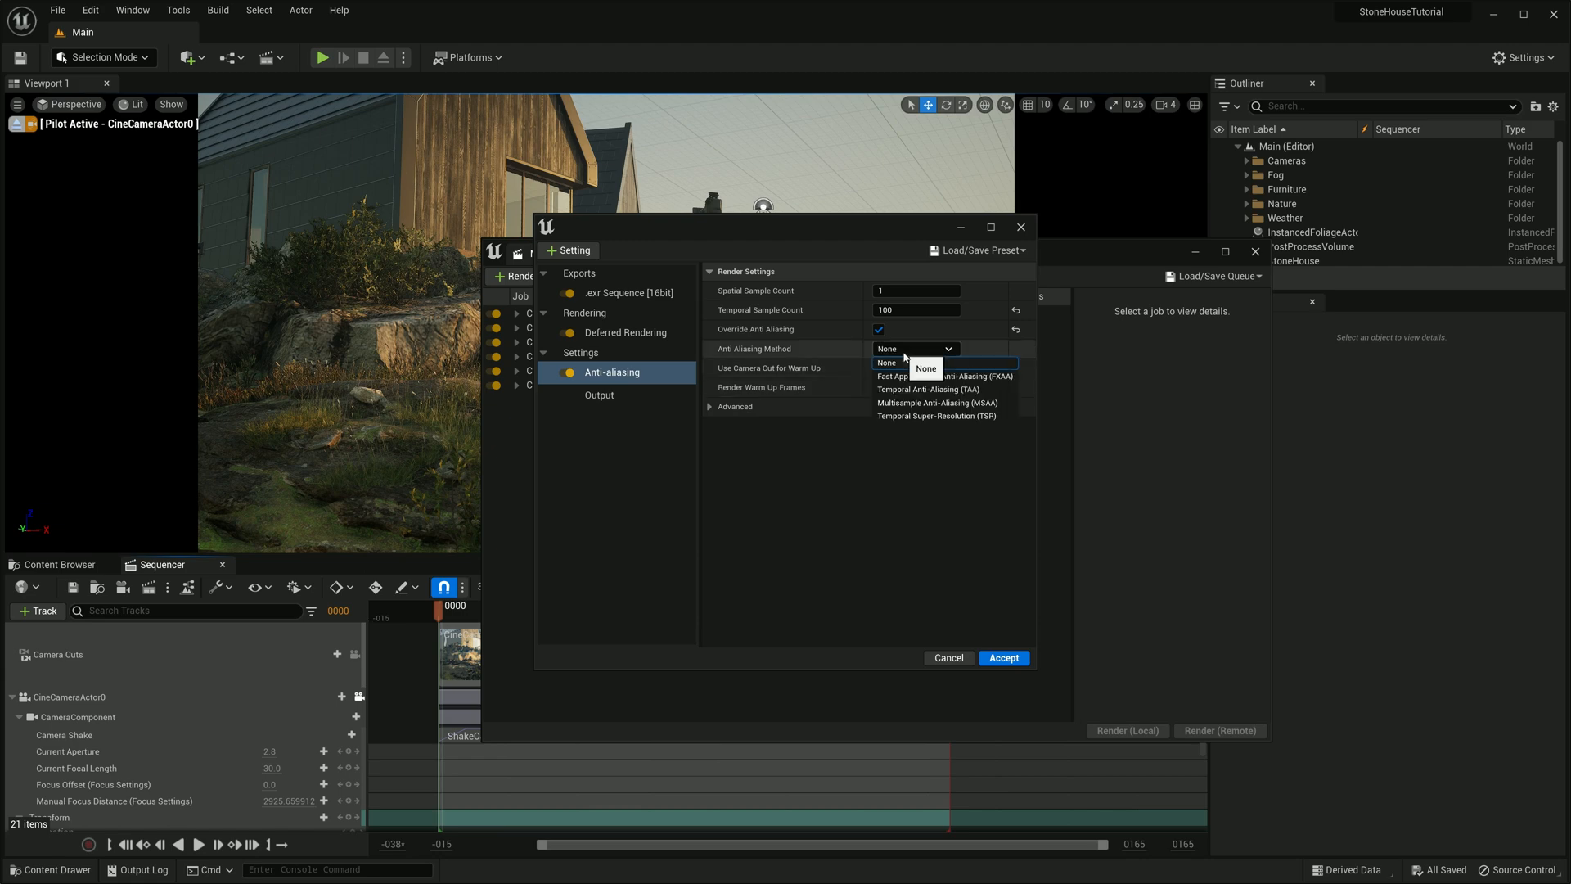
{"action": "left_click", "coordinate": [928, 402]}
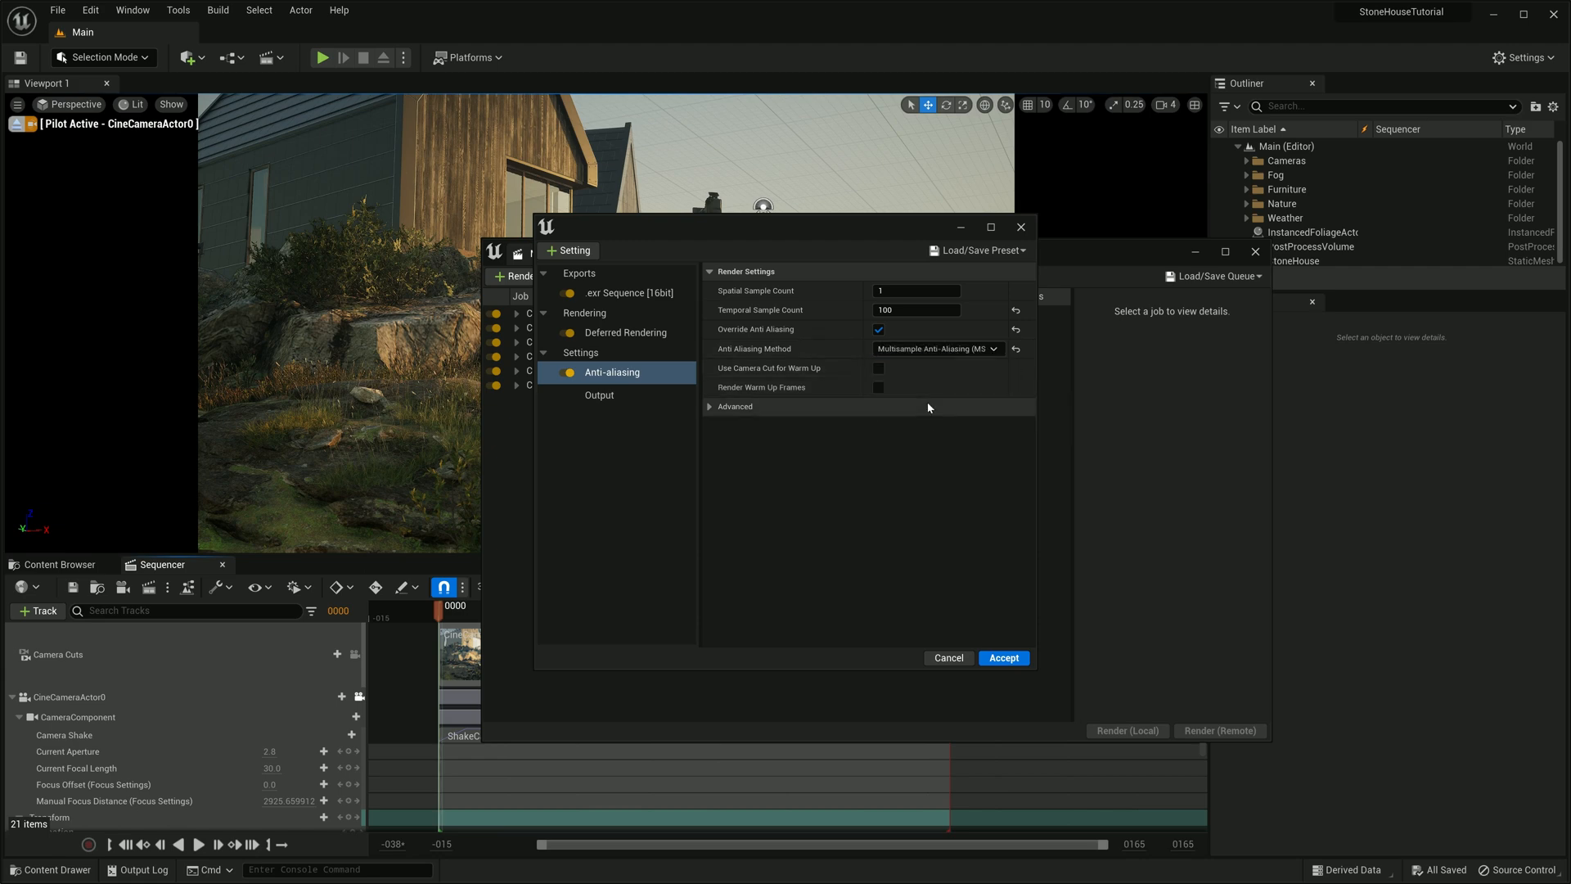
Set the output resolution of the Camera_0 render to 3840 x 2160
{"action": "left_click", "coordinate": [598, 395]}
{"action": "left_click", "coordinate": [892, 329]}
{"action": "type", "text": "3840"}
{"action": "key", "text": "Tab"}
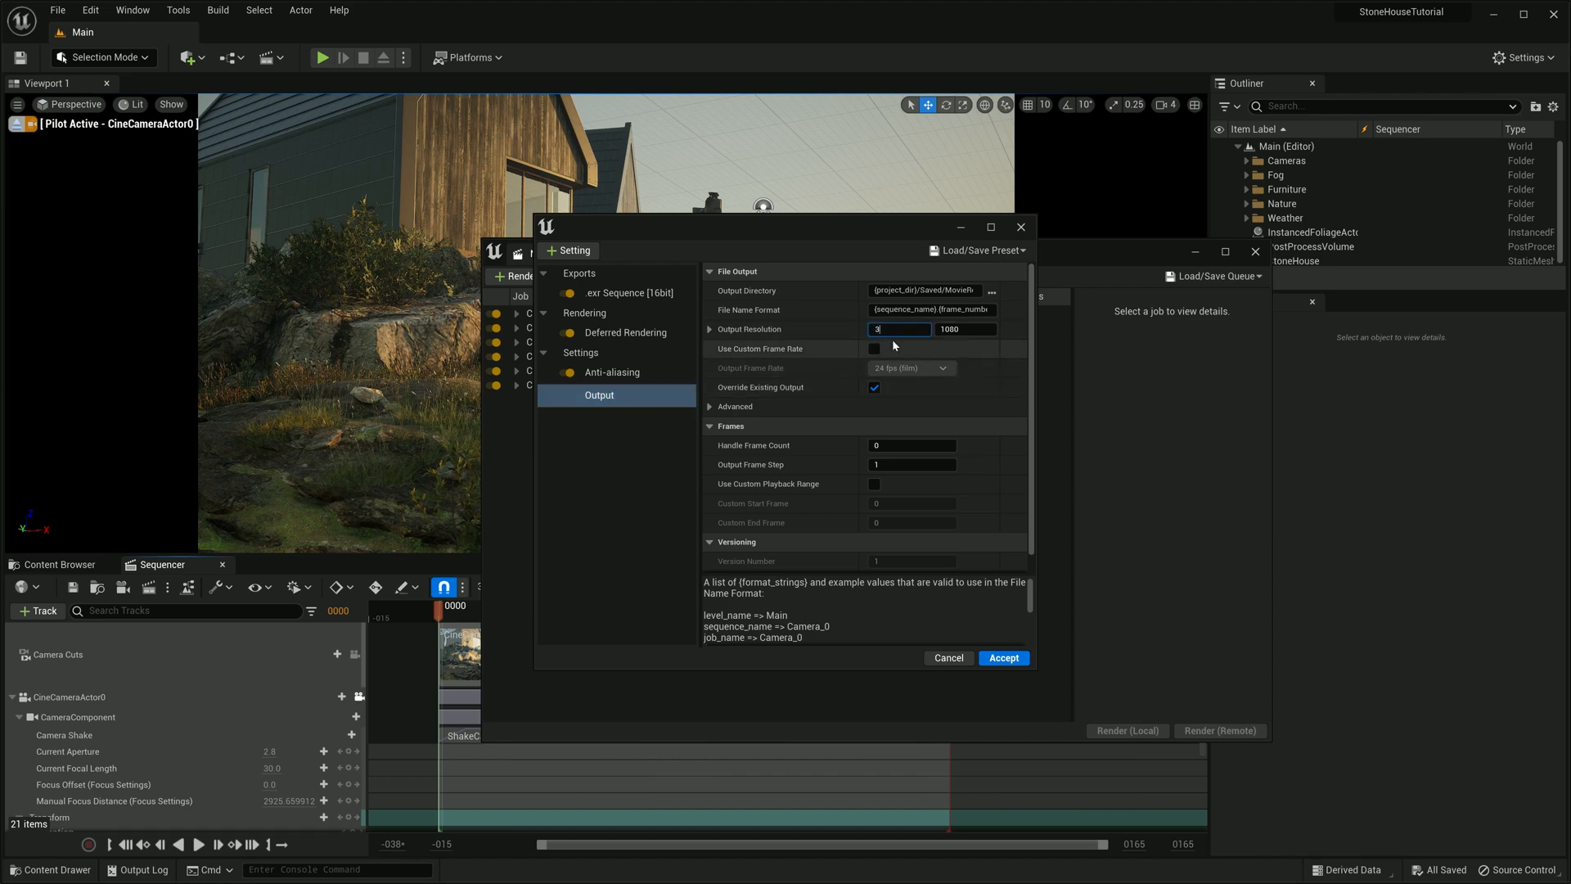
{"action": "type", "text": "2160"}
Set Camera_0's output directory to D:/Video/StoneHouse/Cam_0 and accept the render configuration
{"action": "left_click", "coordinate": [992, 292]}
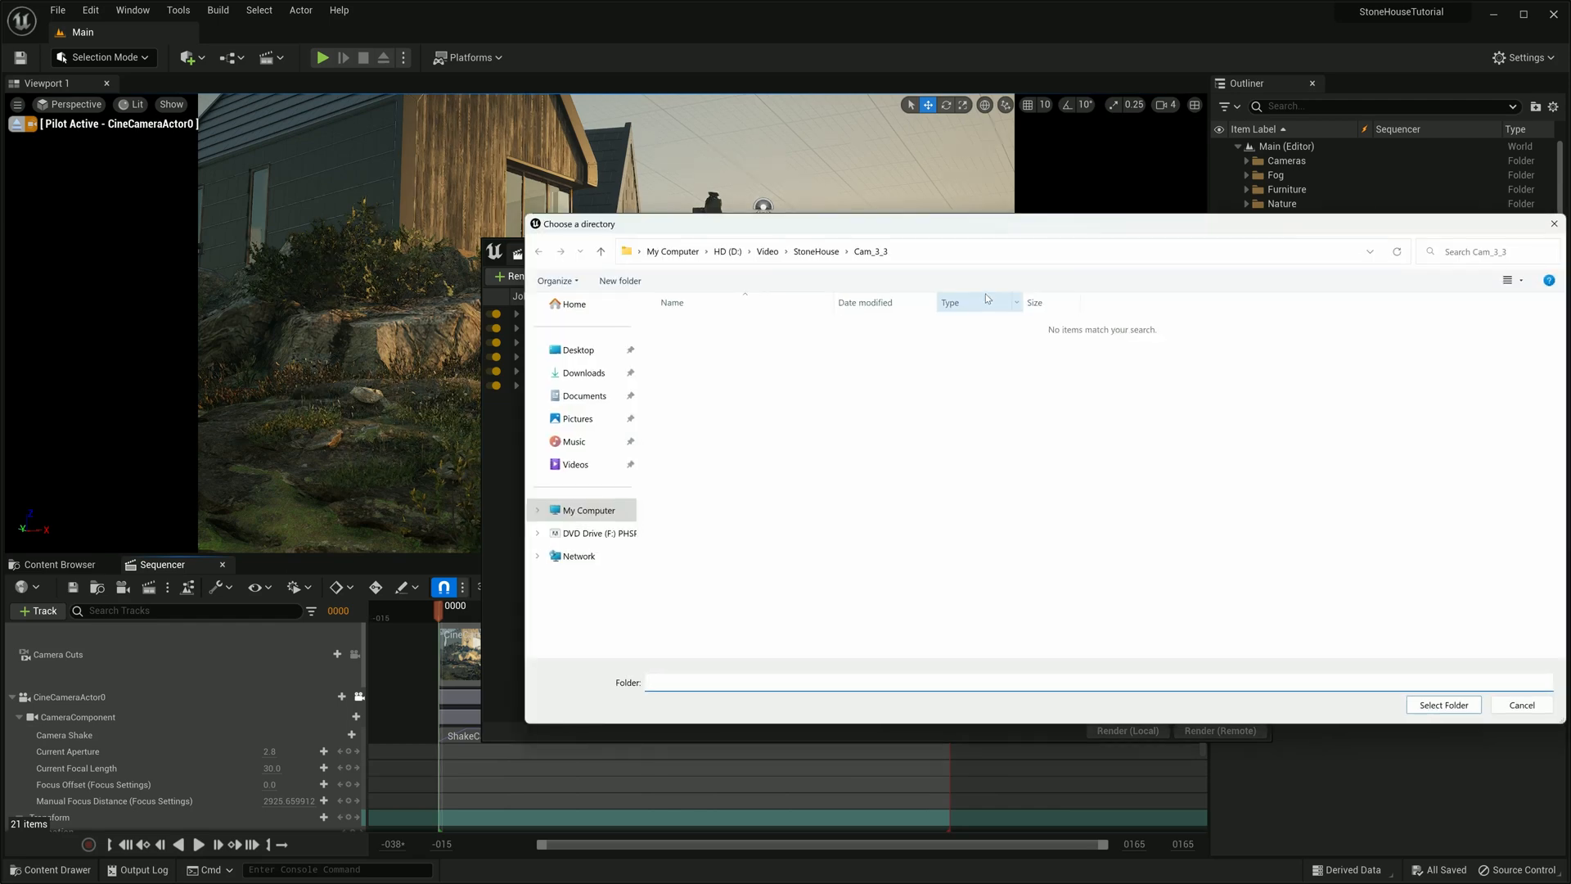
{"action": "left_click", "coordinate": [819, 252]}
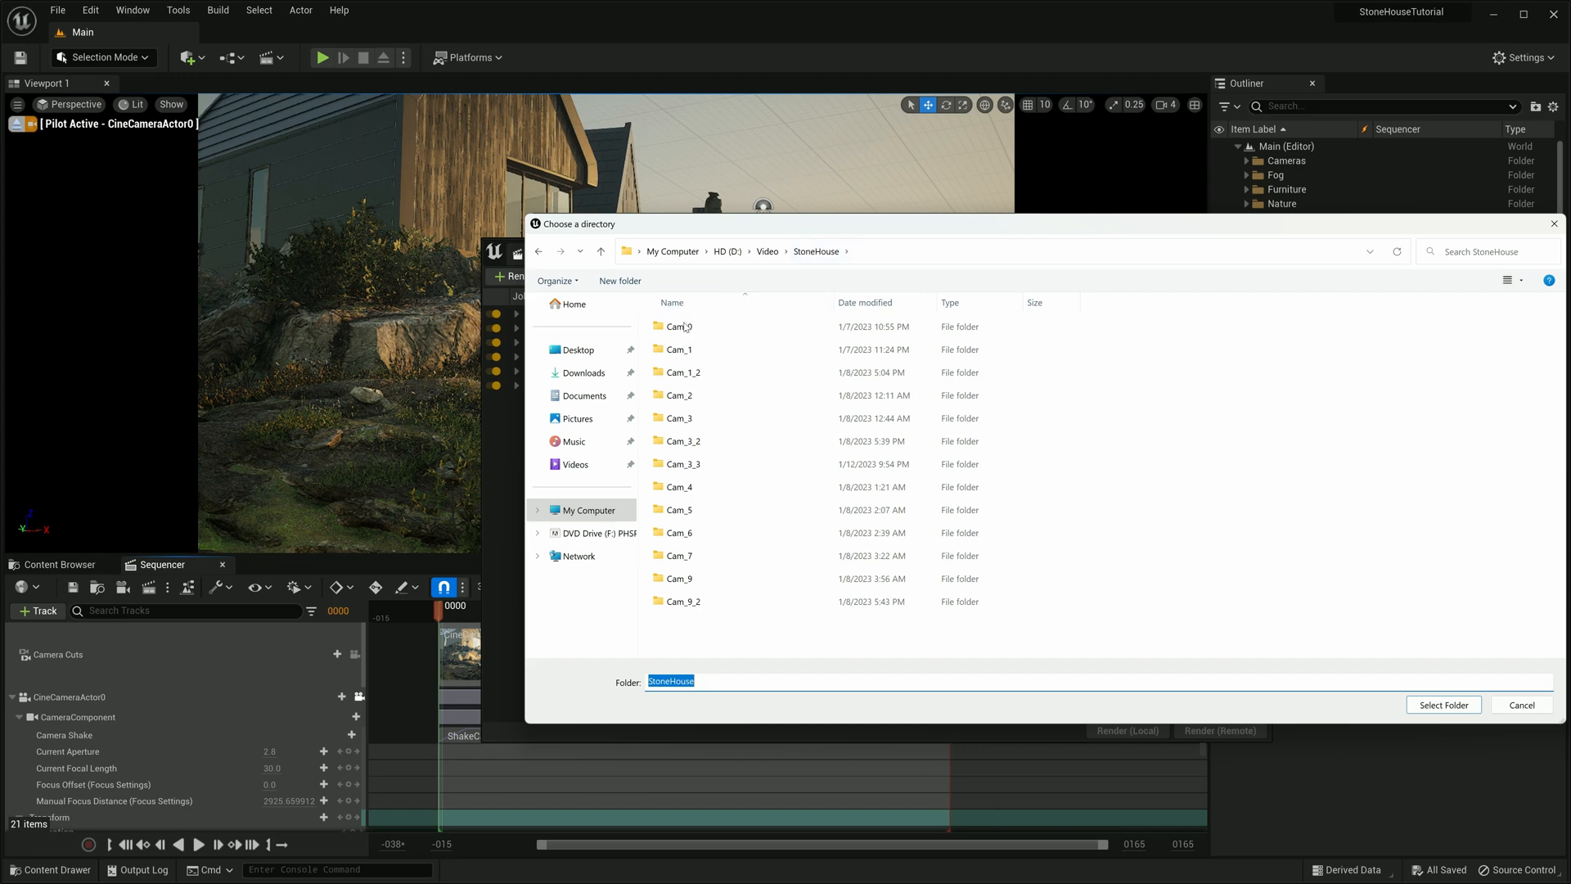
{"action": "left_click_drag", "start_coordinate": [746, 238], "coordinate": [663, 345]}
{"action": "double_click", "coordinate": [597, 435]}
{"action": "left_click", "coordinate": [1360, 812]}
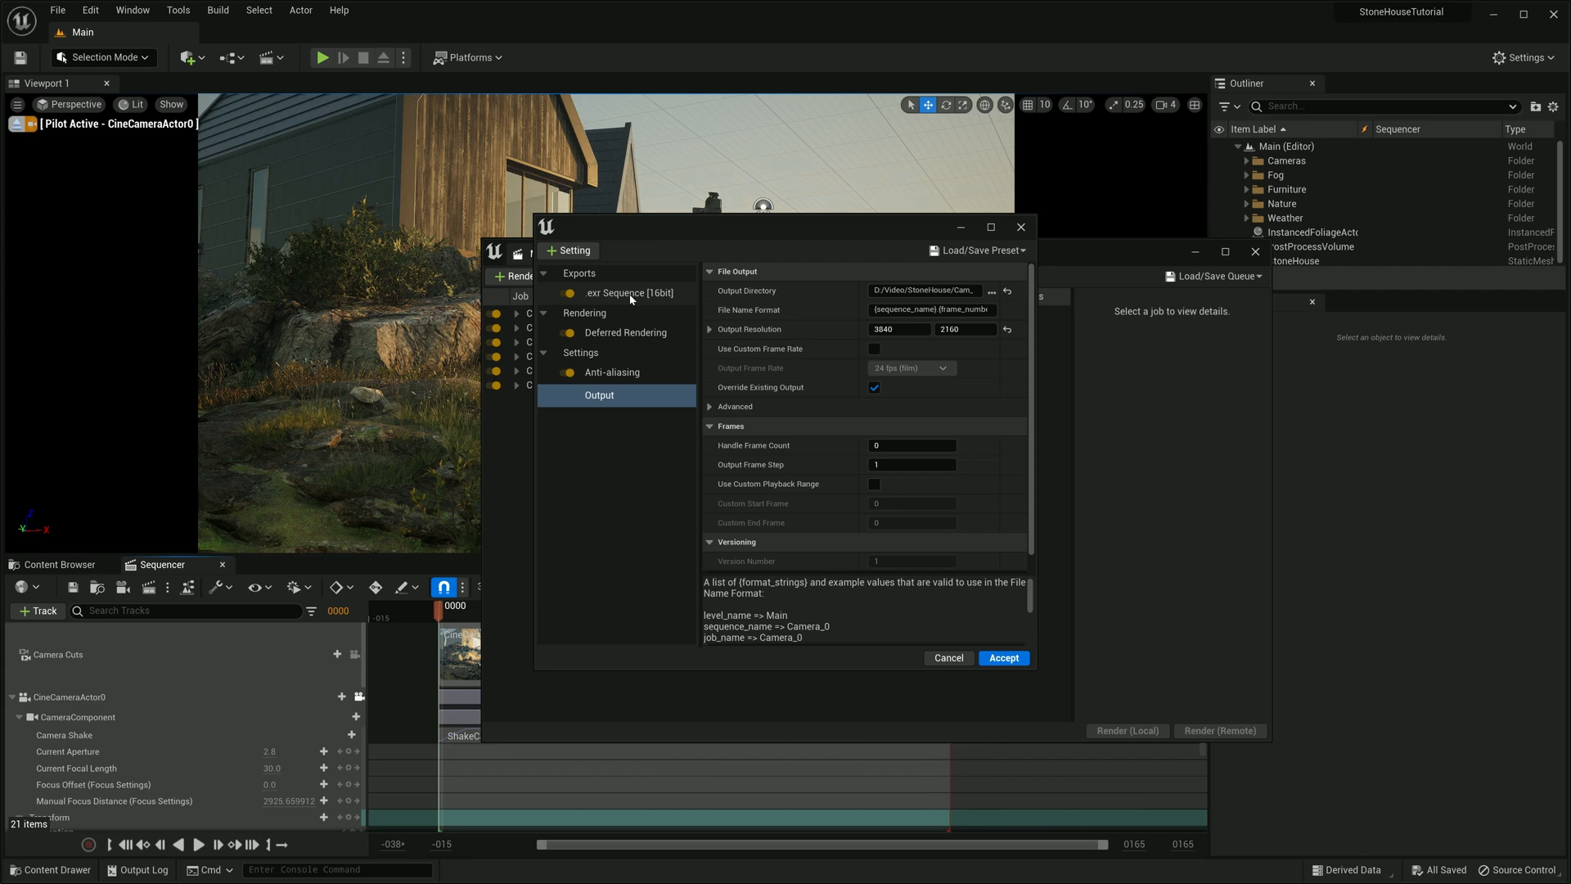
{"action": "left_click", "coordinate": [1006, 660]}
{"action": "left_click", "coordinate": [677, 327]}
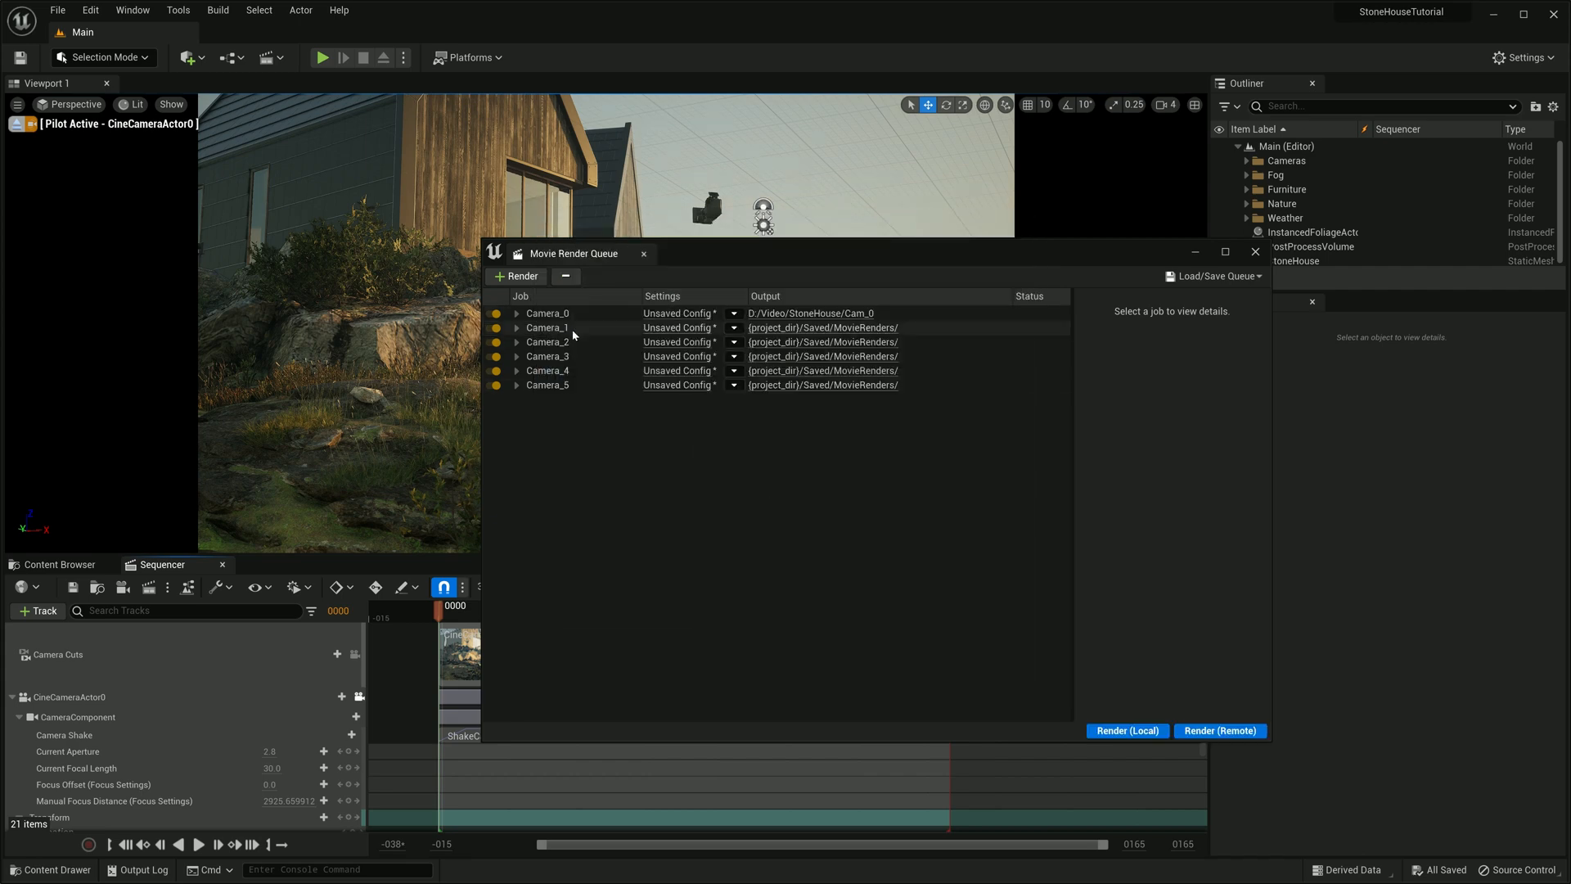
Set the output directories of the Camera_1 to Camera_5 jobs to D:/Video/StoneHouse/Cam_1 through D:/Video/StoneHouse/Cam_5
{"action": "left_click", "coordinate": [575, 250]}
{"action": "left_click", "coordinate": [616, 443]}
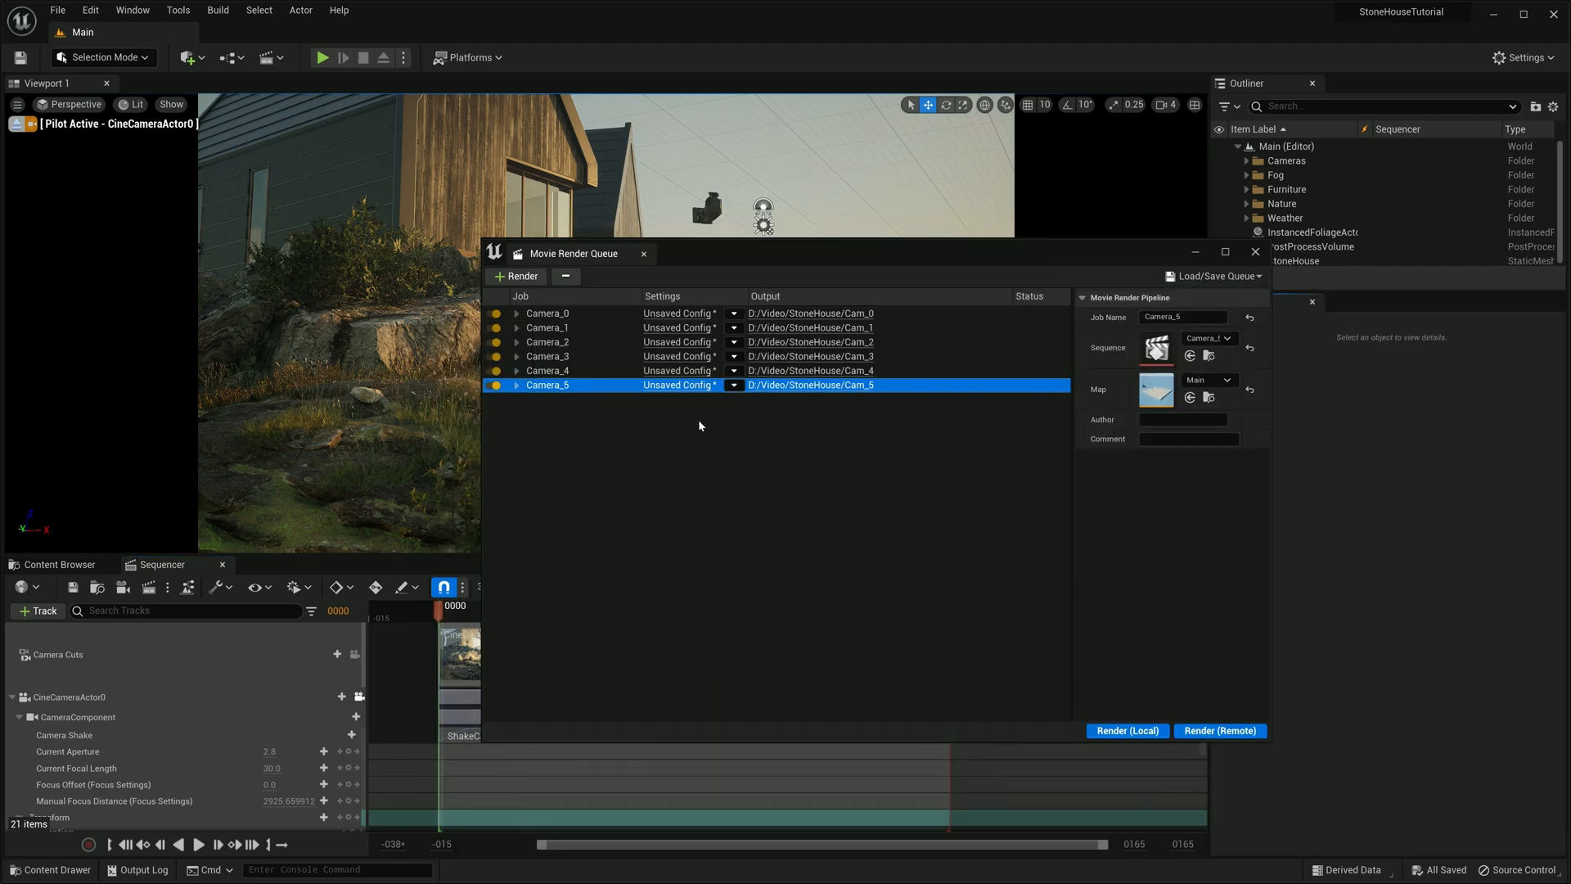
{"action": "left_click_drag", "start_coordinate": [821, 255], "coordinate": [818, 252]}
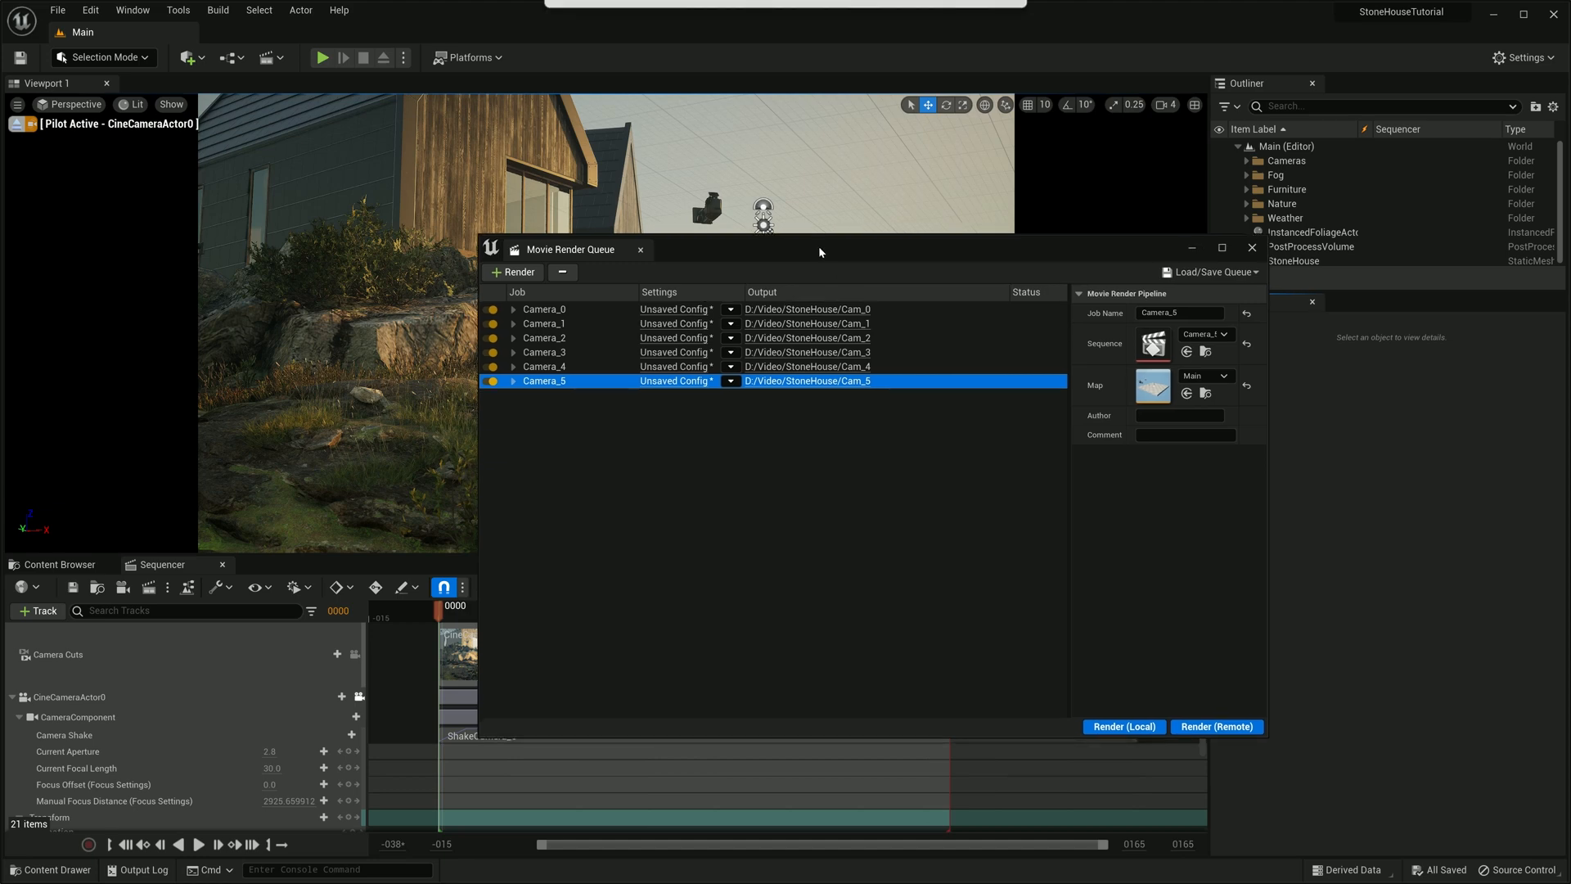
Switch the viewport to Unlit view mode and render the queued camera jobs locally
{"action": "left_click", "coordinate": [135, 105]}
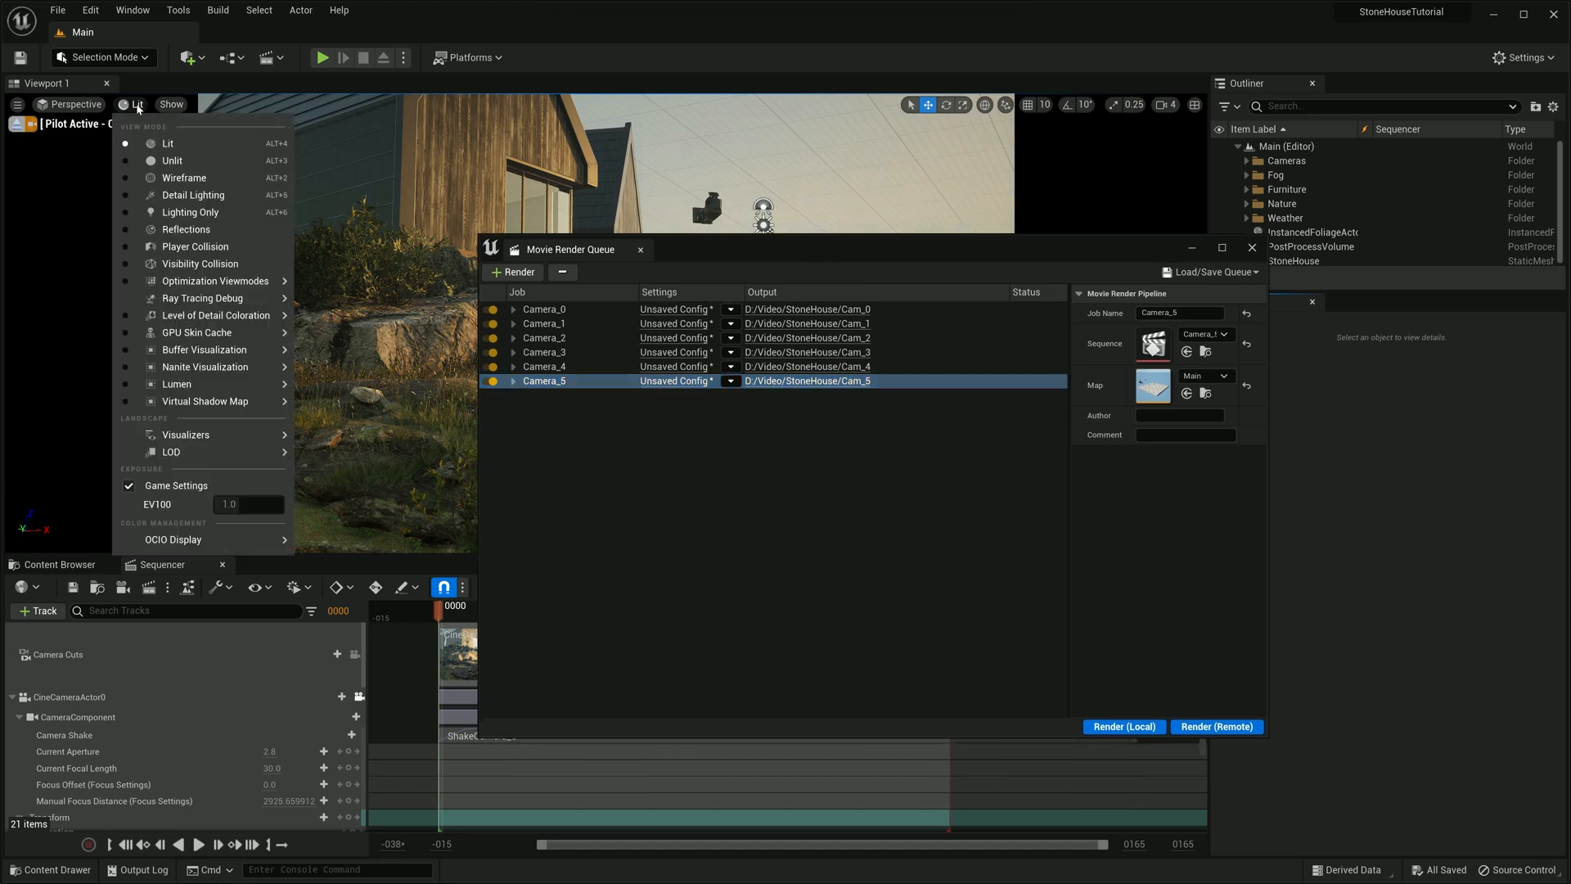
{"action": "left_click", "coordinate": [172, 160]}
{"action": "left_click_drag", "start_coordinate": [573, 250], "coordinate": [378, 187]}
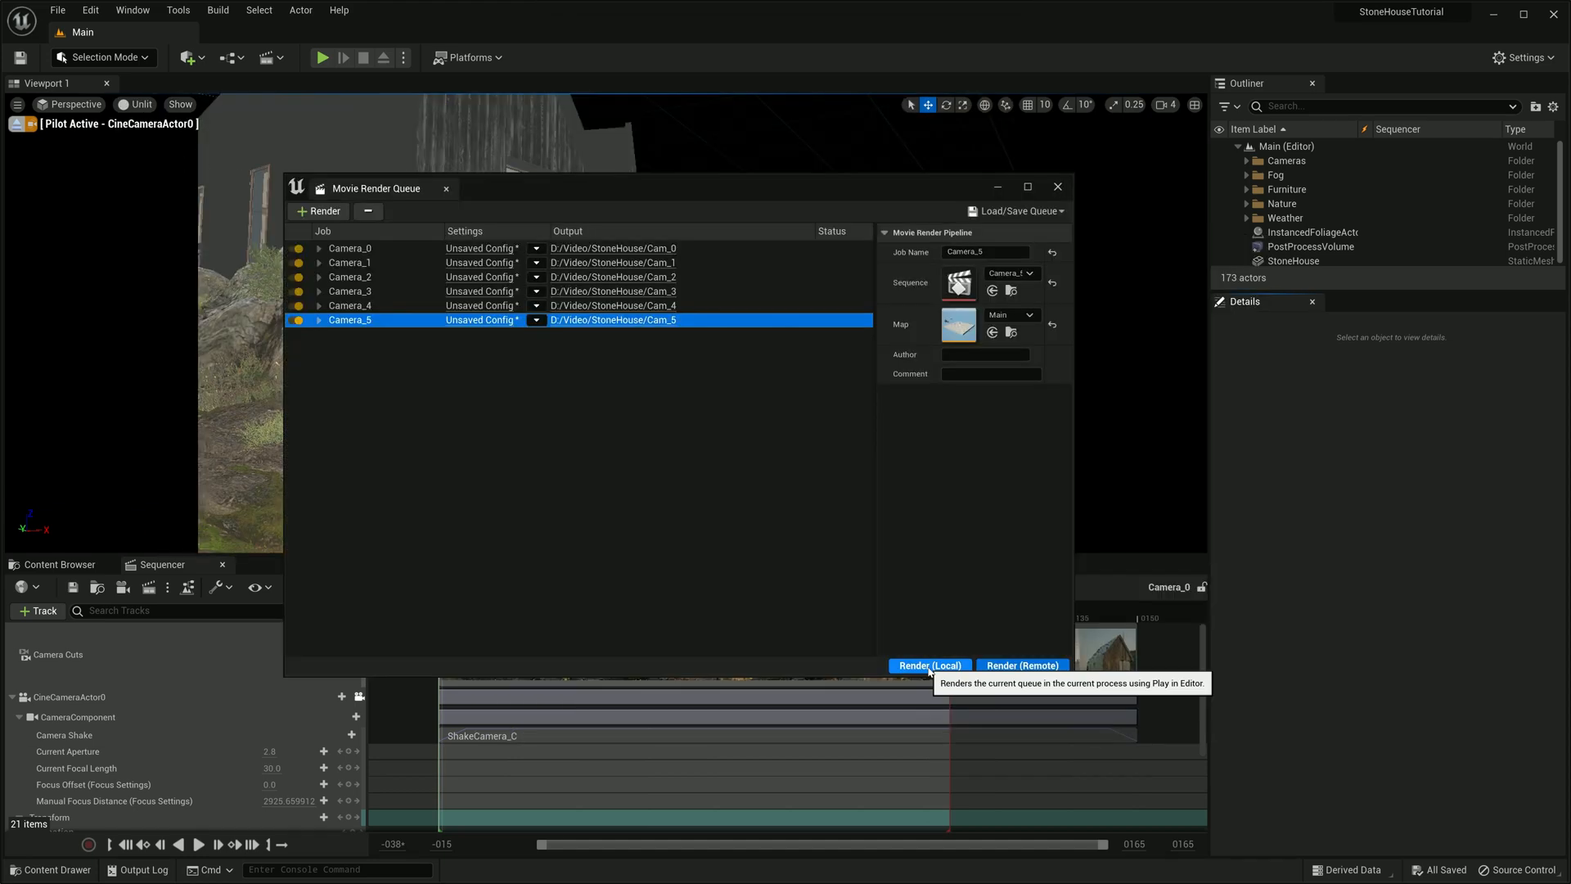
{"action": "left_click", "coordinate": [929, 667]}
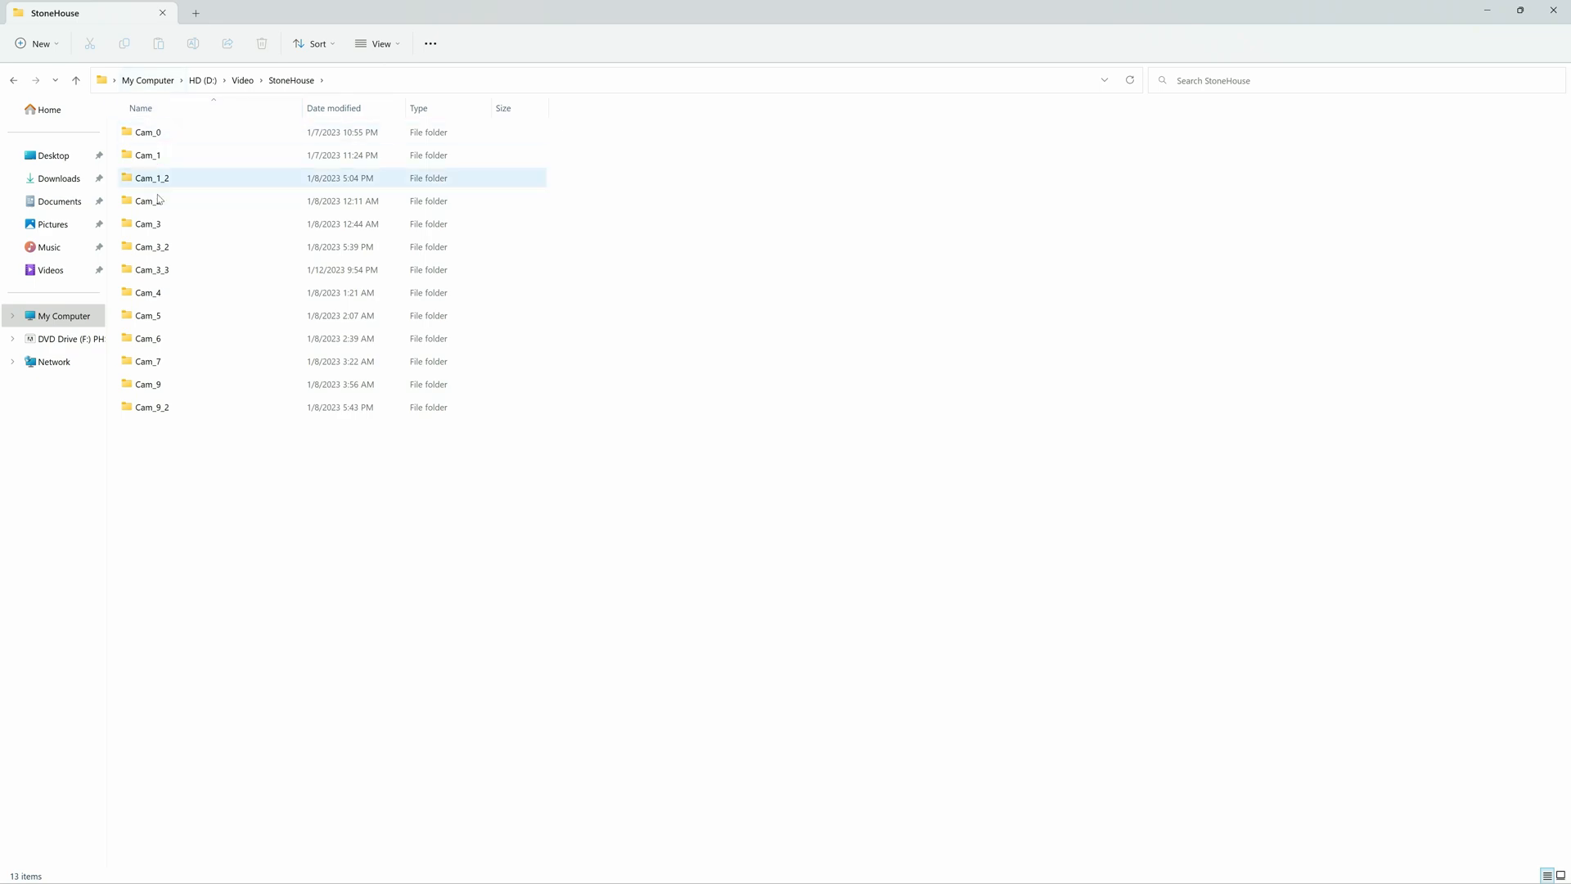
In File Explorer, open the Cam_0 folder under D:\Video\StoneHouse and select the rendered frames
{"action": "double_click", "coordinate": [157, 137]}
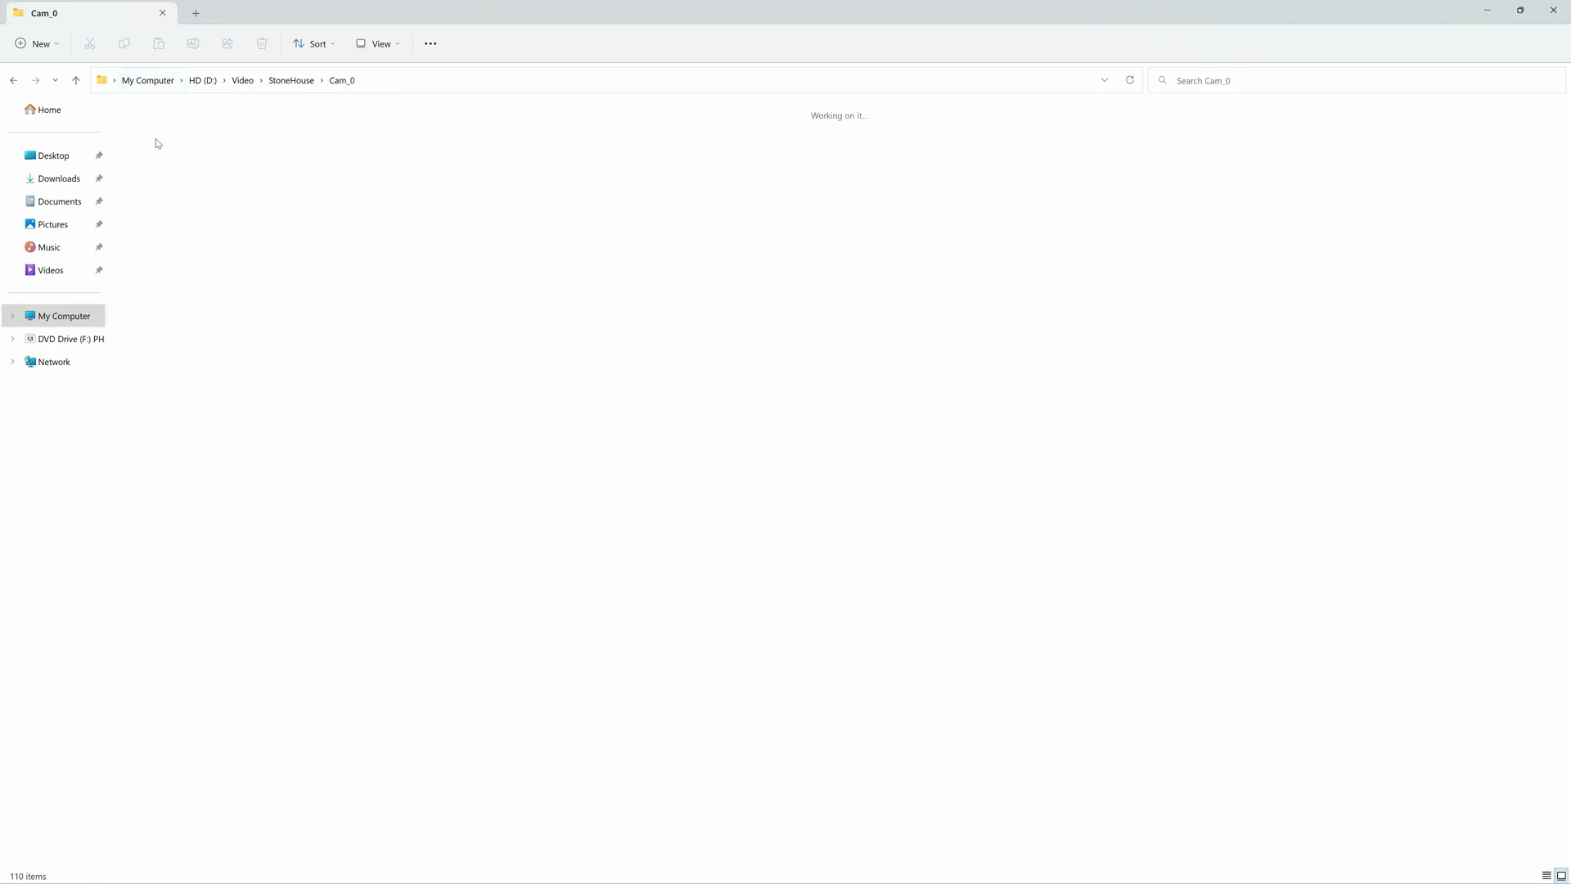
{"action": "left_click_drag", "start_coordinate": [121, 135], "coordinate": [1502, 659]}
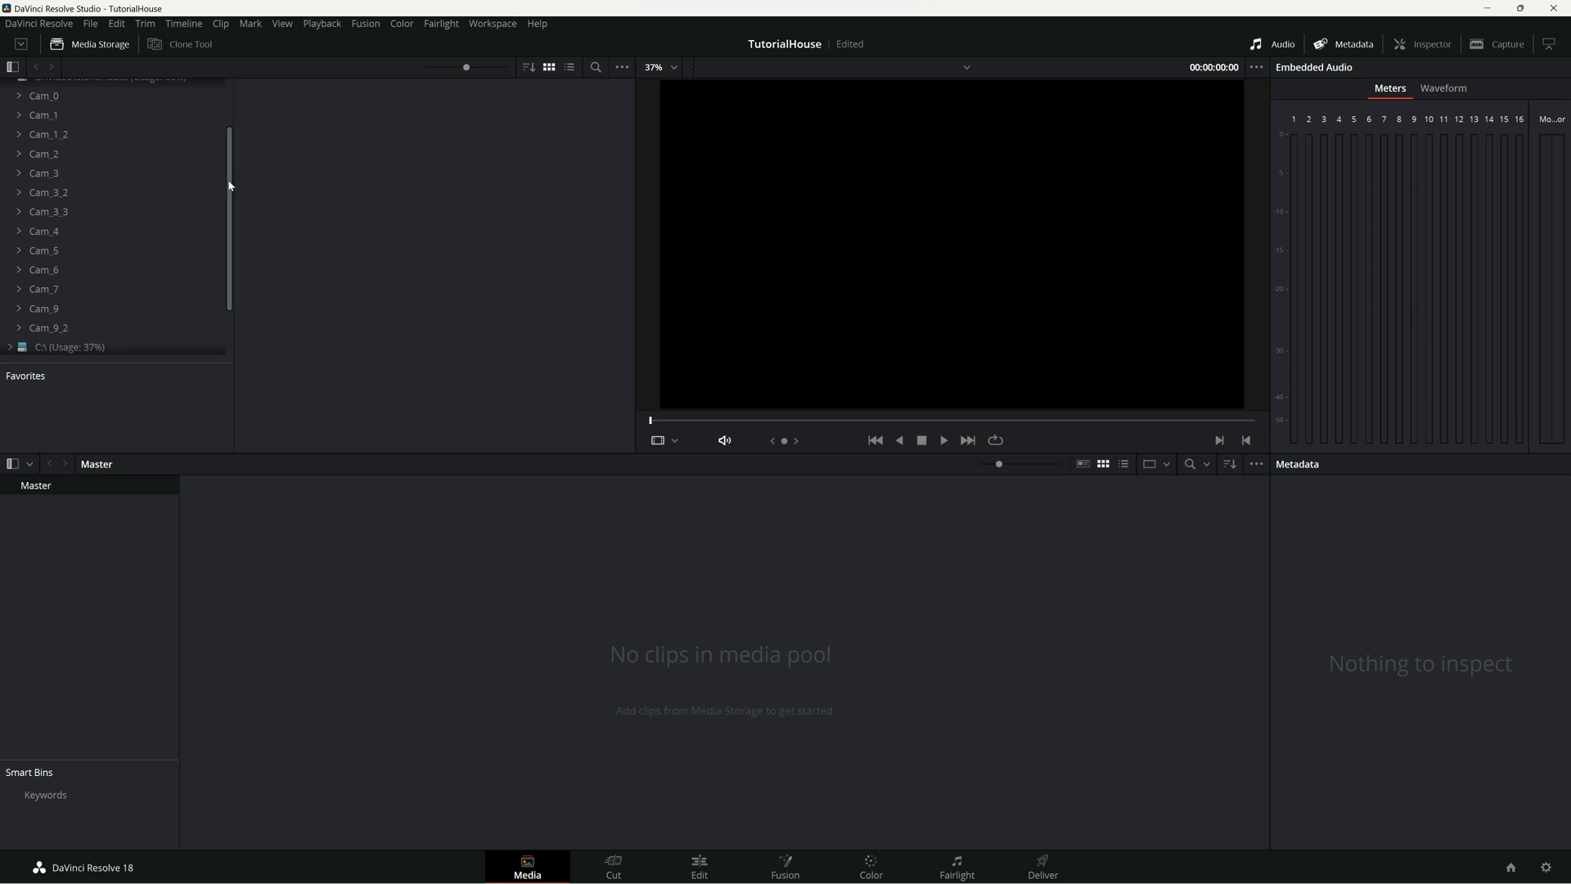
In DaVinci Resolve, browse the media storage folder D:\Video\StoneHouse and preview the Cam_0, Cam_1 and Cam_3 image sequences
{"action": "left_click_drag", "start_coordinate": [230, 186], "coordinate": [229, 177]}
{"action": "left_click", "coordinate": [51, 94]}
{"action": "left_click", "coordinate": [53, 117]}
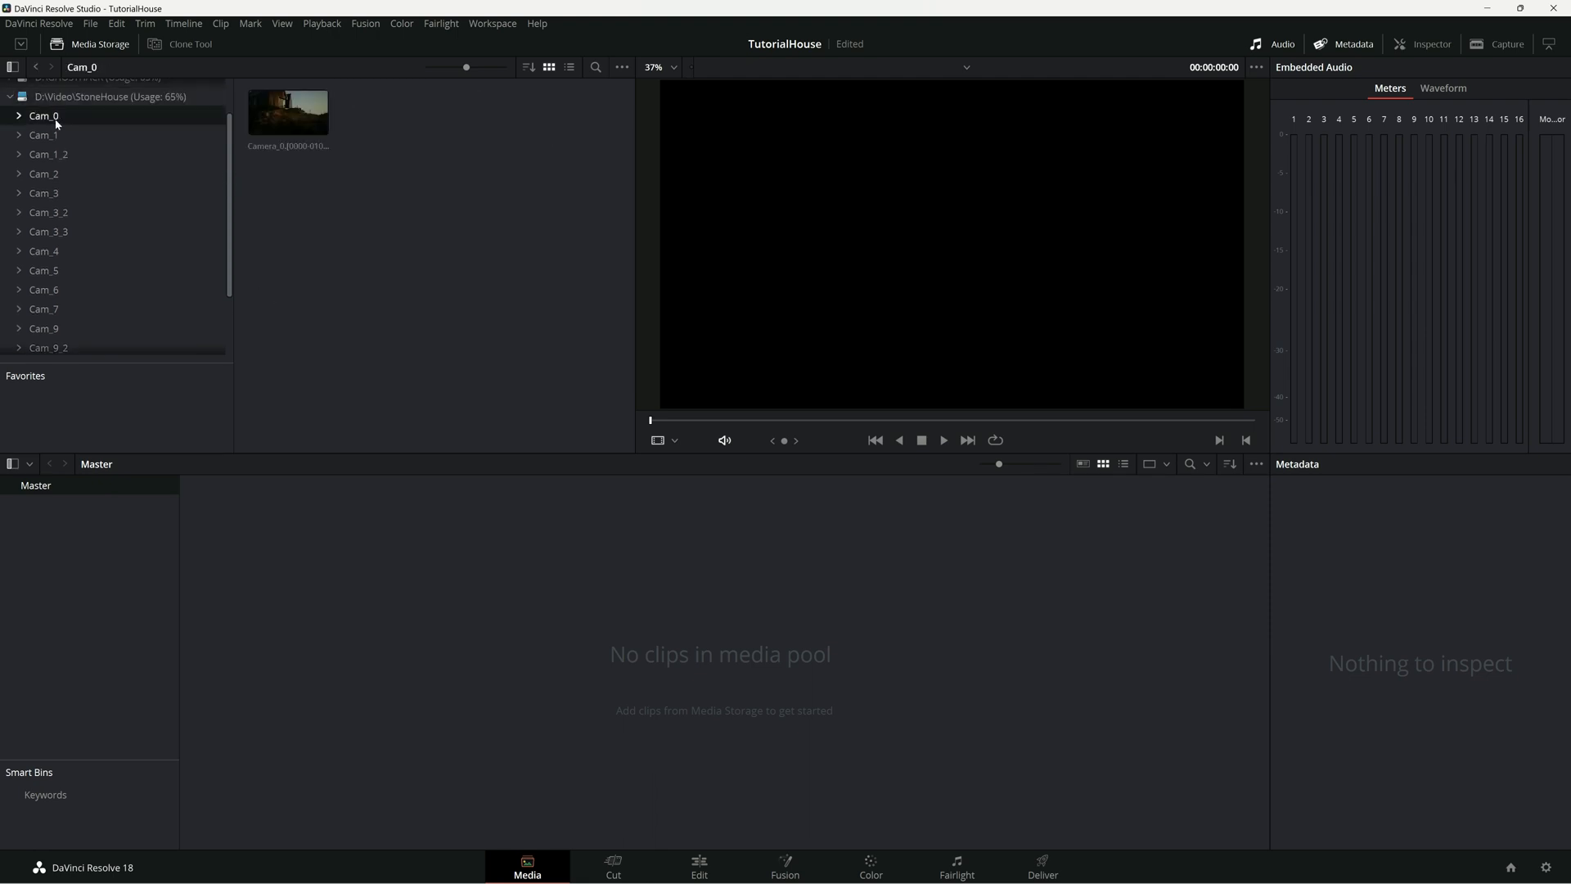
{"action": "left_click", "coordinate": [293, 118]}
{"action": "left_click_drag", "start_coordinate": [696, 420], "coordinate": [1256, 420]}
{"action": "left_click", "coordinate": [43, 135]}
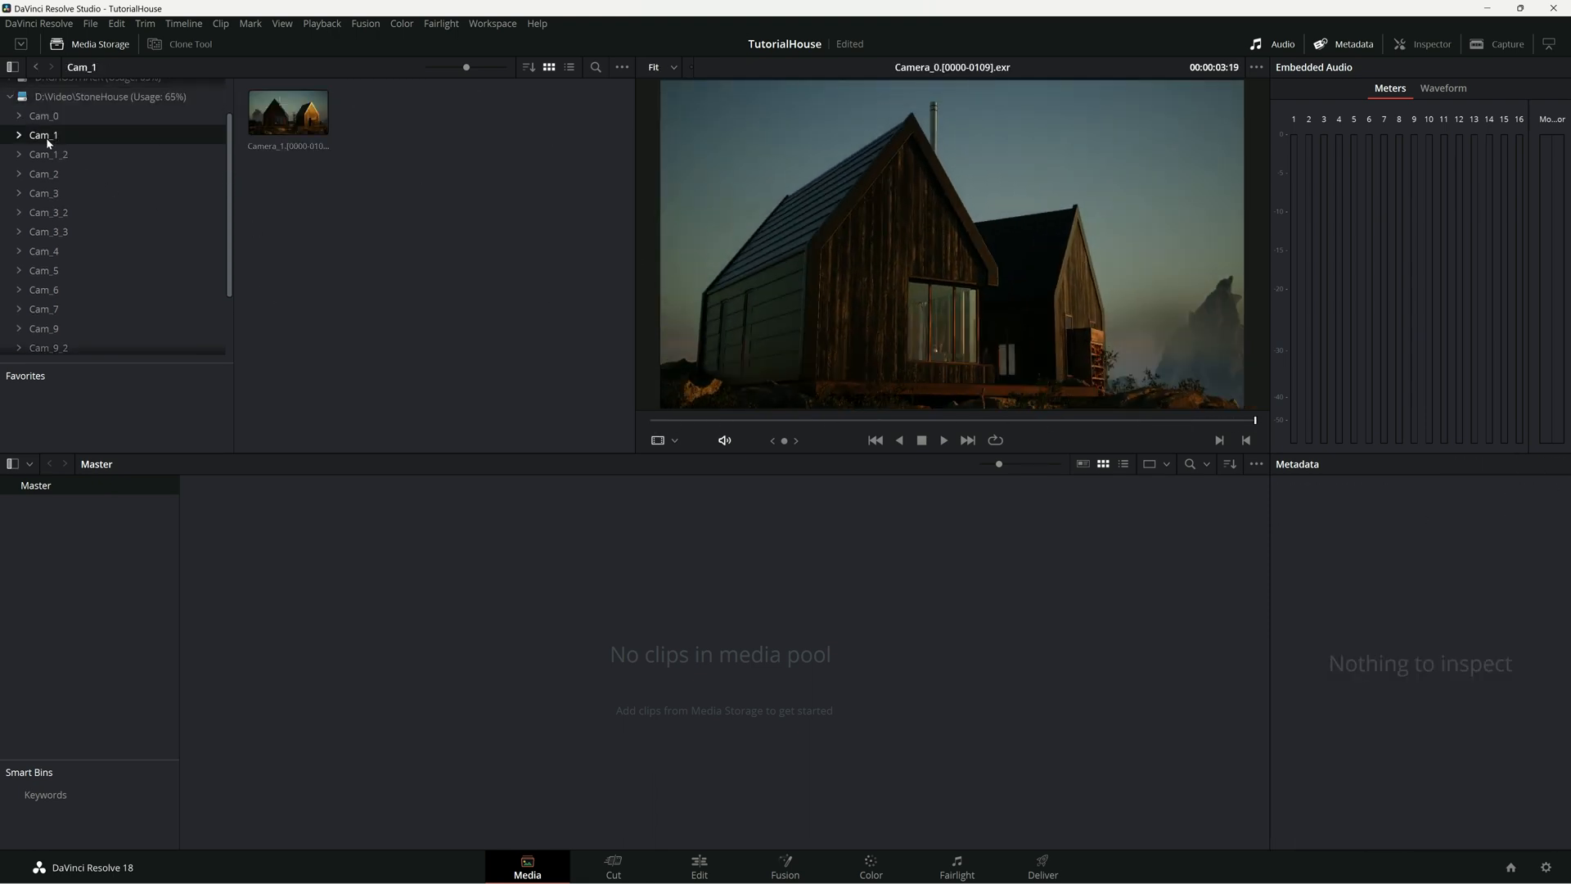
{"action": "left_click", "coordinate": [288, 111]}
{"action": "left_click", "coordinate": [51, 195]}
{"action": "left_click", "coordinate": [300, 130]}
{"action": "left_click_drag", "start_coordinate": [695, 421], "coordinate": [1269, 424]}
Add the Camera_0, Camera_1 and Camera_3 image sequences from their Cam folders to the Master bin of the media pool
{"action": "left_click", "coordinate": [44, 121]}
{"action": "left_click_drag", "start_coordinate": [287, 115], "coordinate": [376, 586]}
{"action": "left_click", "coordinate": [43, 135]}
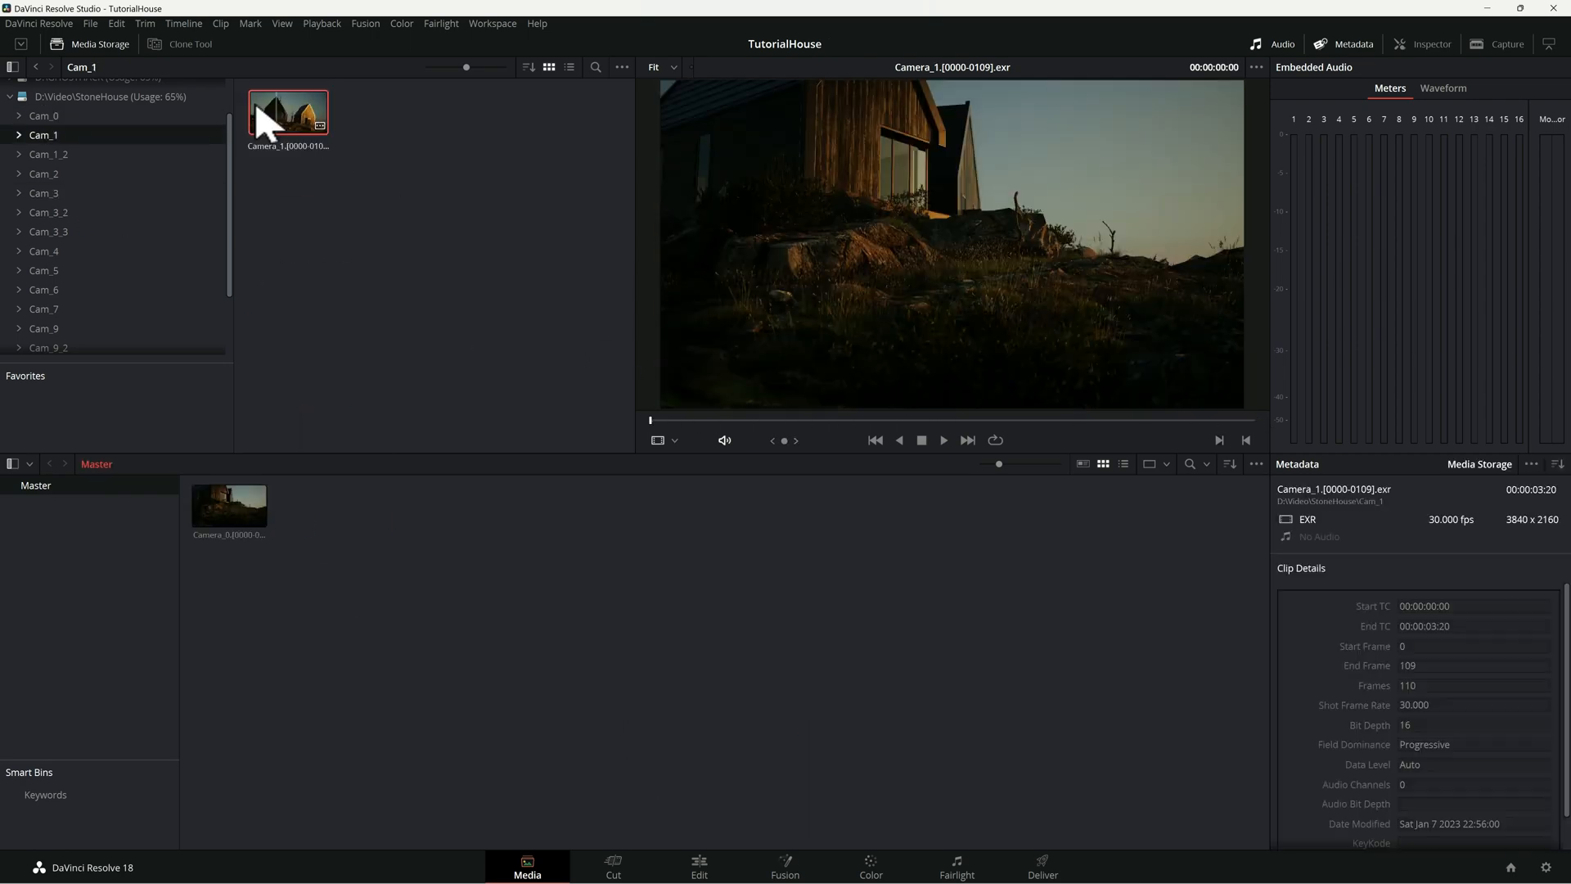
{"action": "left_click_drag", "start_coordinate": [260, 110], "coordinate": [376, 586]}
{"action": "left_click", "coordinate": [48, 155]}
{"action": "left_click", "coordinate": [258, 108]}
{"action": "left_click", "coordinate": [44, 193]}
{"action": "left_click_drag", "start_coordinate": [300, 129], "coordinate": [430, 330]}
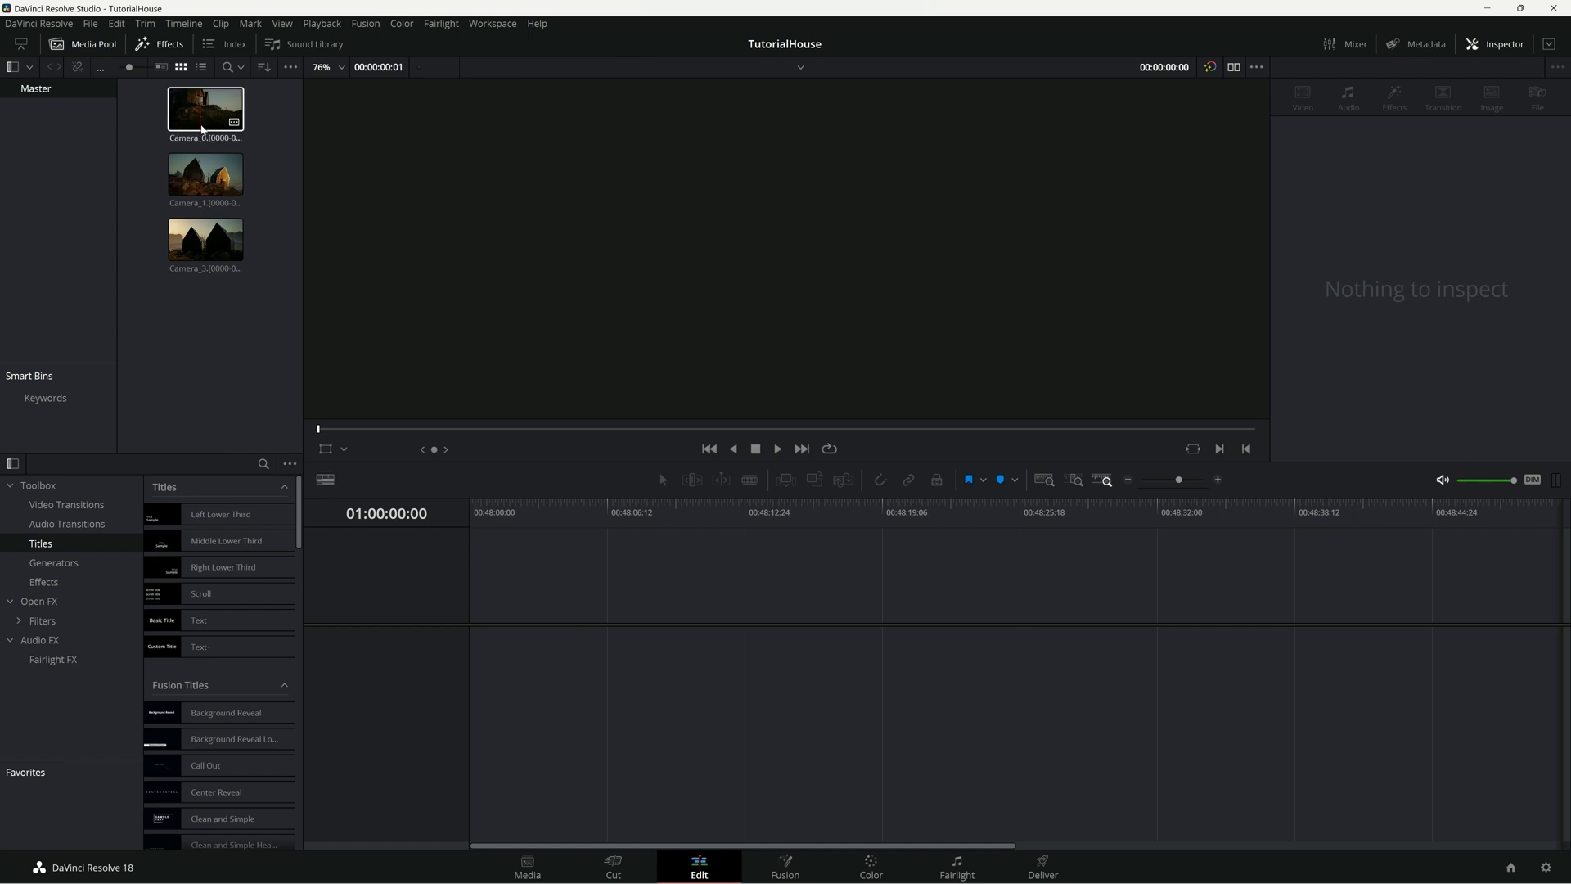
Place the Camera_0, Camera_1 and Camera_3 clips back to back on the Video 1 track of a new timeline and scrub through them
{"action": "left_click_drag", "start_coordinate": [201, 123], "coordinate": [524, 605]}
{"action": "left_click_drag", "start_coordinate": [692, 430], "coordinate": [763, 647]}
{"action": "left_click_drag", "start_coordinate": [167, 175], "coordinate": [1003, 652]}
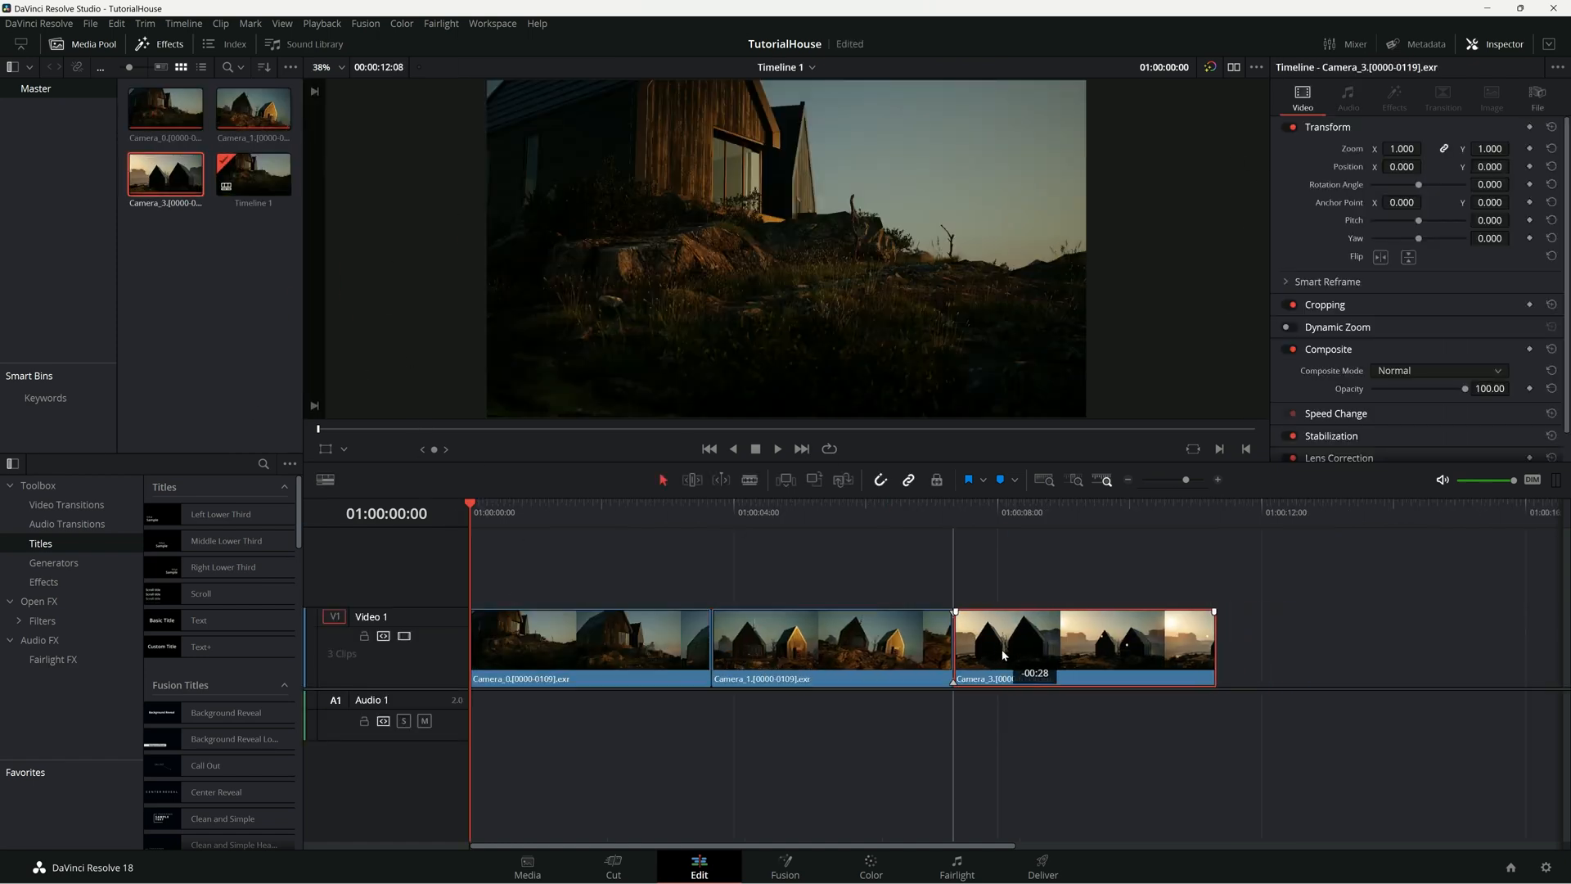
{"action": "left_click_drag", "start_coordinate": [655, 515], "coordinate": [1112, 521]}
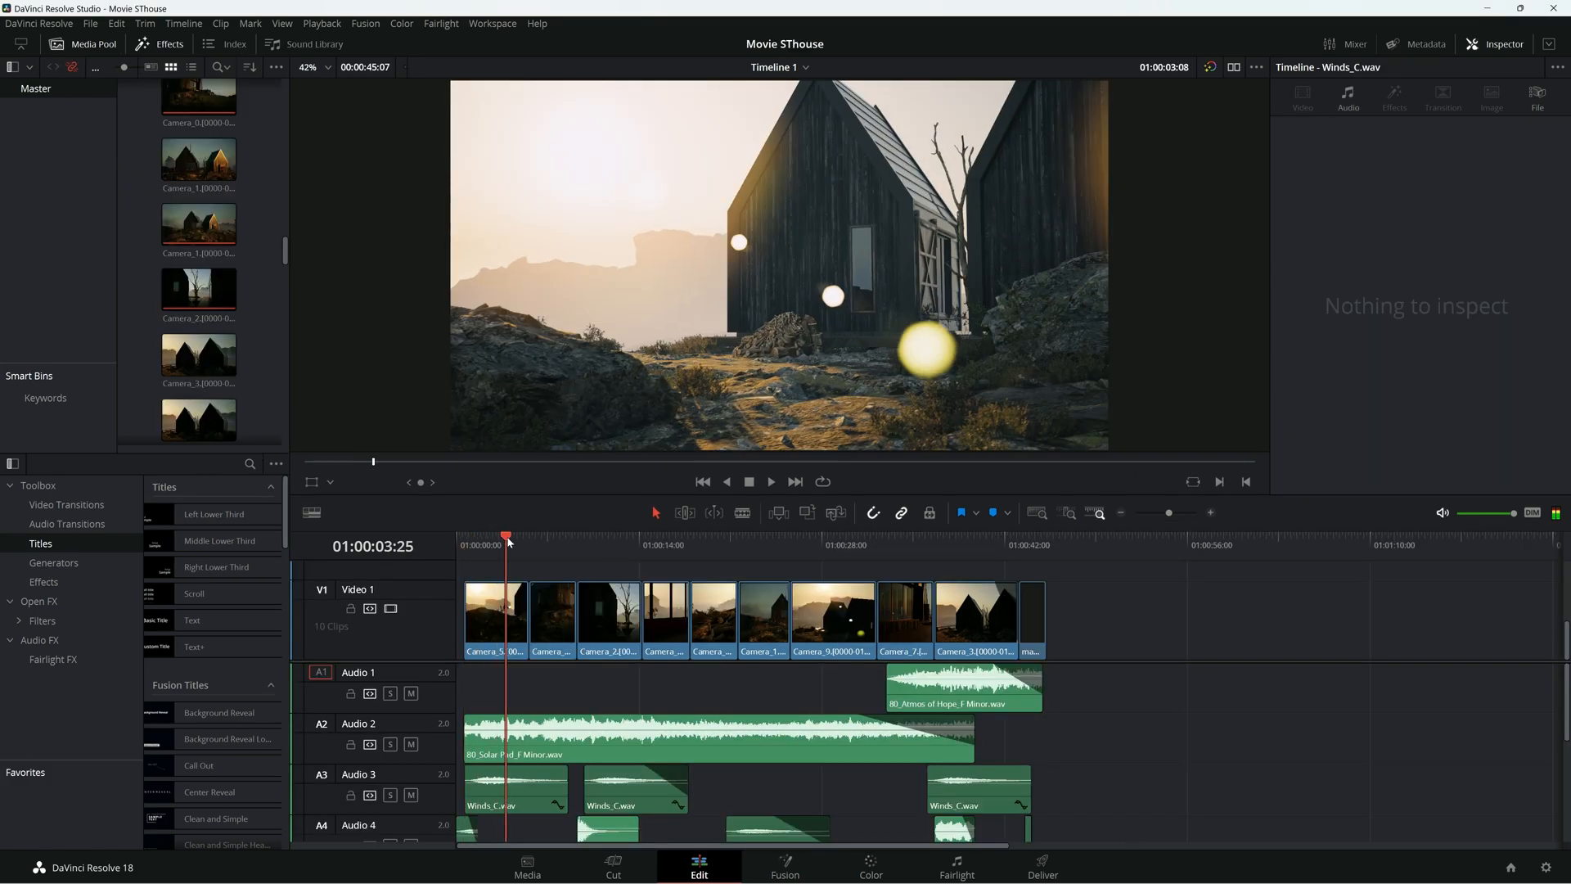
In the Movie SThouse project, scrub the timeline to 01:00:41:13 and examine the first Winds_C.wav clip and the lower audio tracks
{"action": "left_click_drag", "start_coordinate": [508, 540], "coordinate": [996, 540]}
{"action": "left_click", "coordinate": [496, 744]}
{"action": "scroll", "coordinate": [630, 792], "scroll_direction": "down", "scroll_amount": 6}
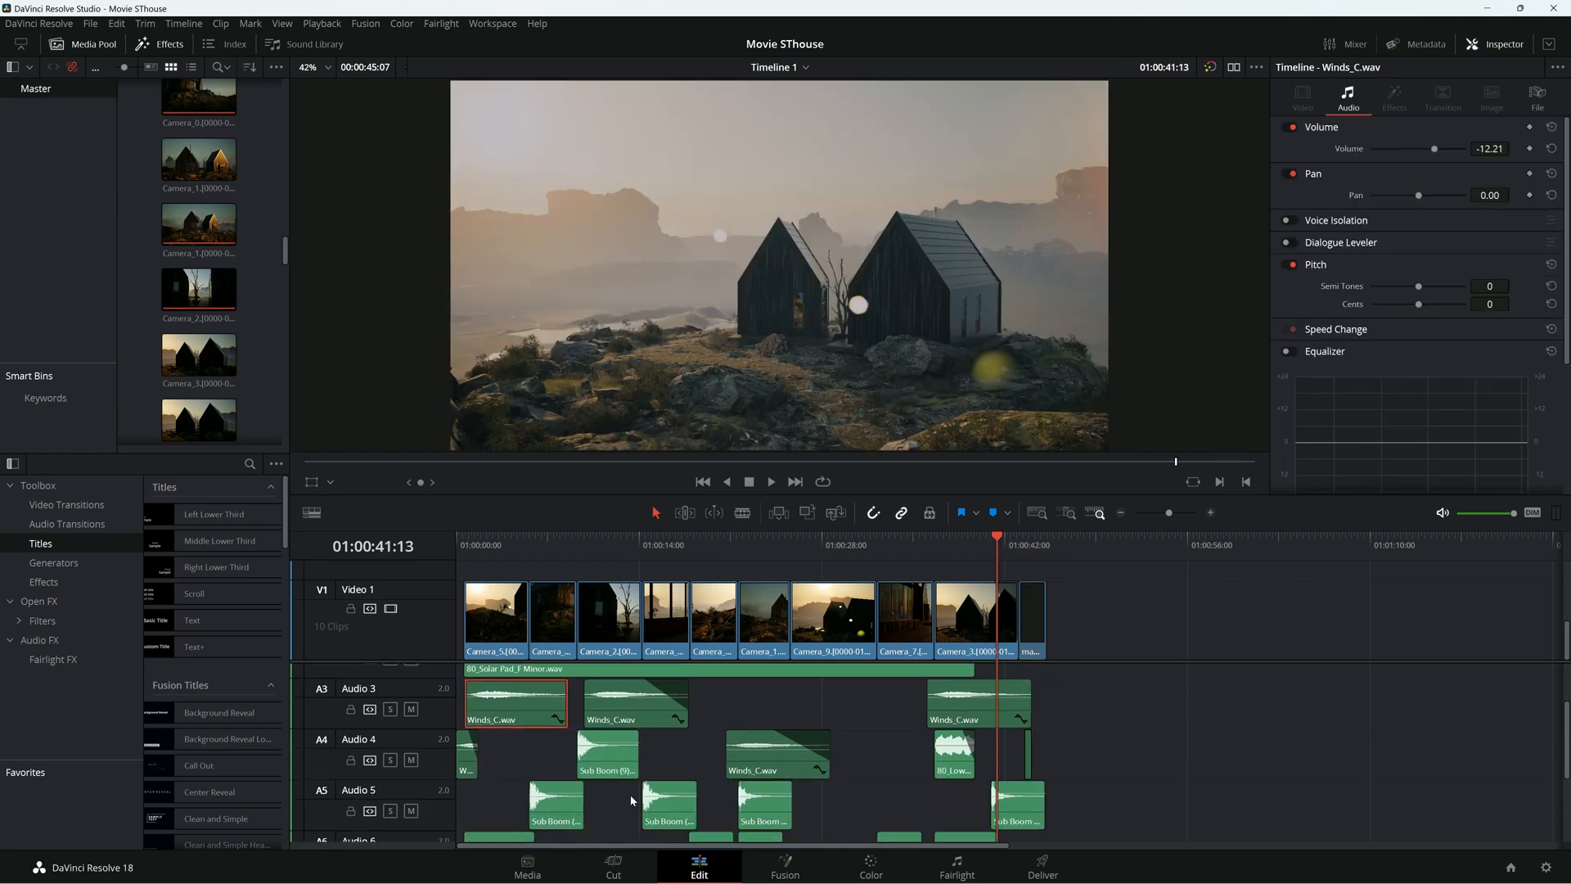